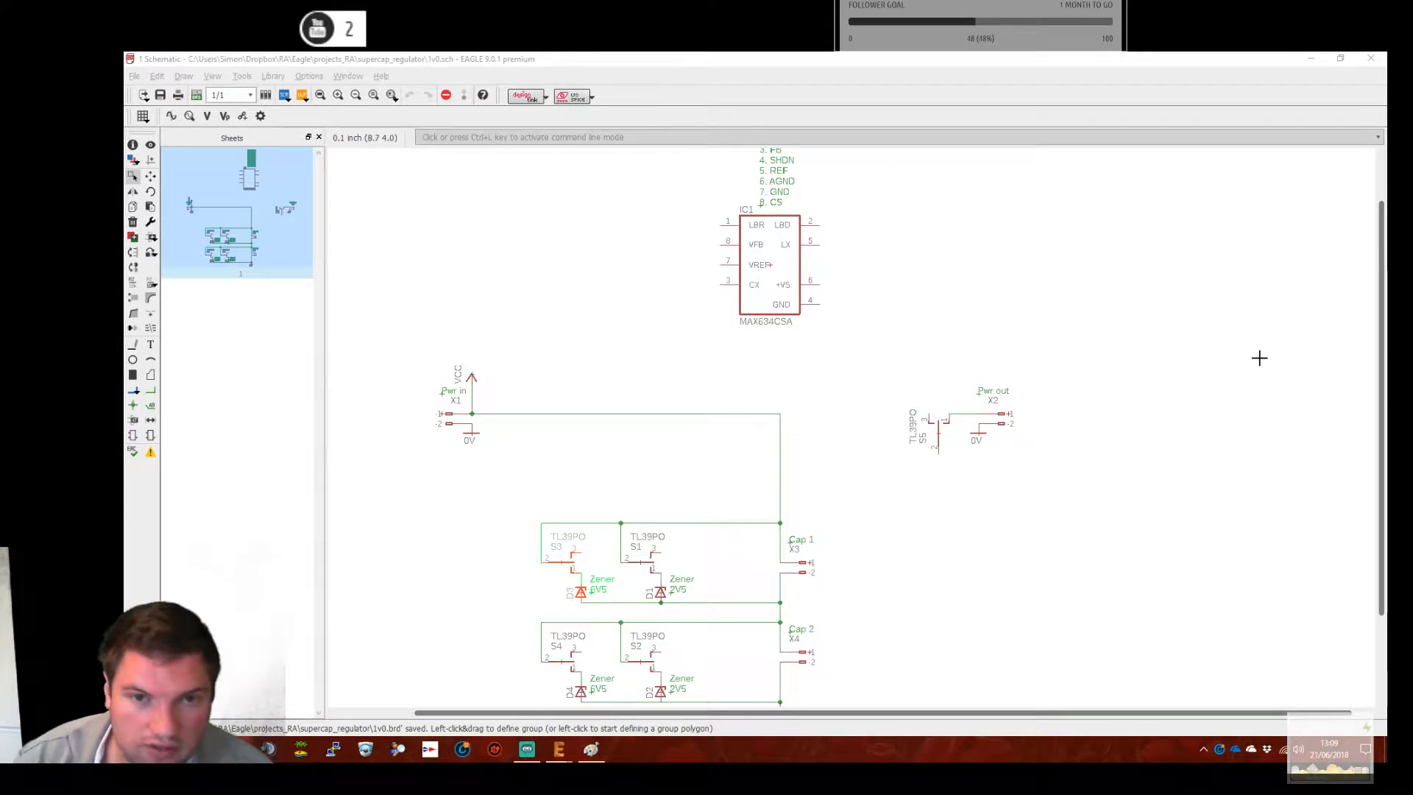
middle_drag(1138, 450, 1163, 419)
middle_drag(1051, 482, 1139, 370)
scroll(1139, 370, up, 2)
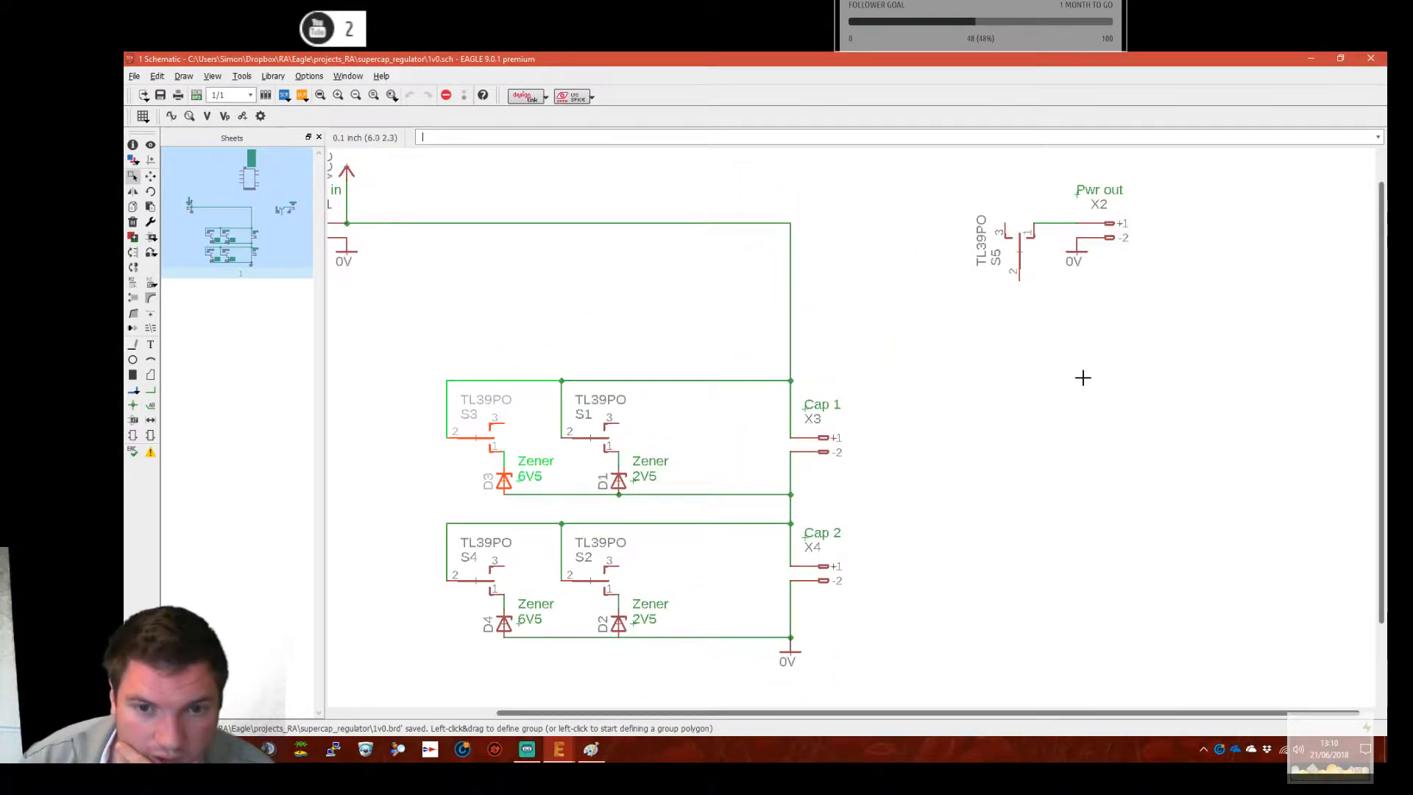
scroll(1081, 377, down, 1)
middle_drag(1009, 385, 1101, 387)
click(1075, 388)
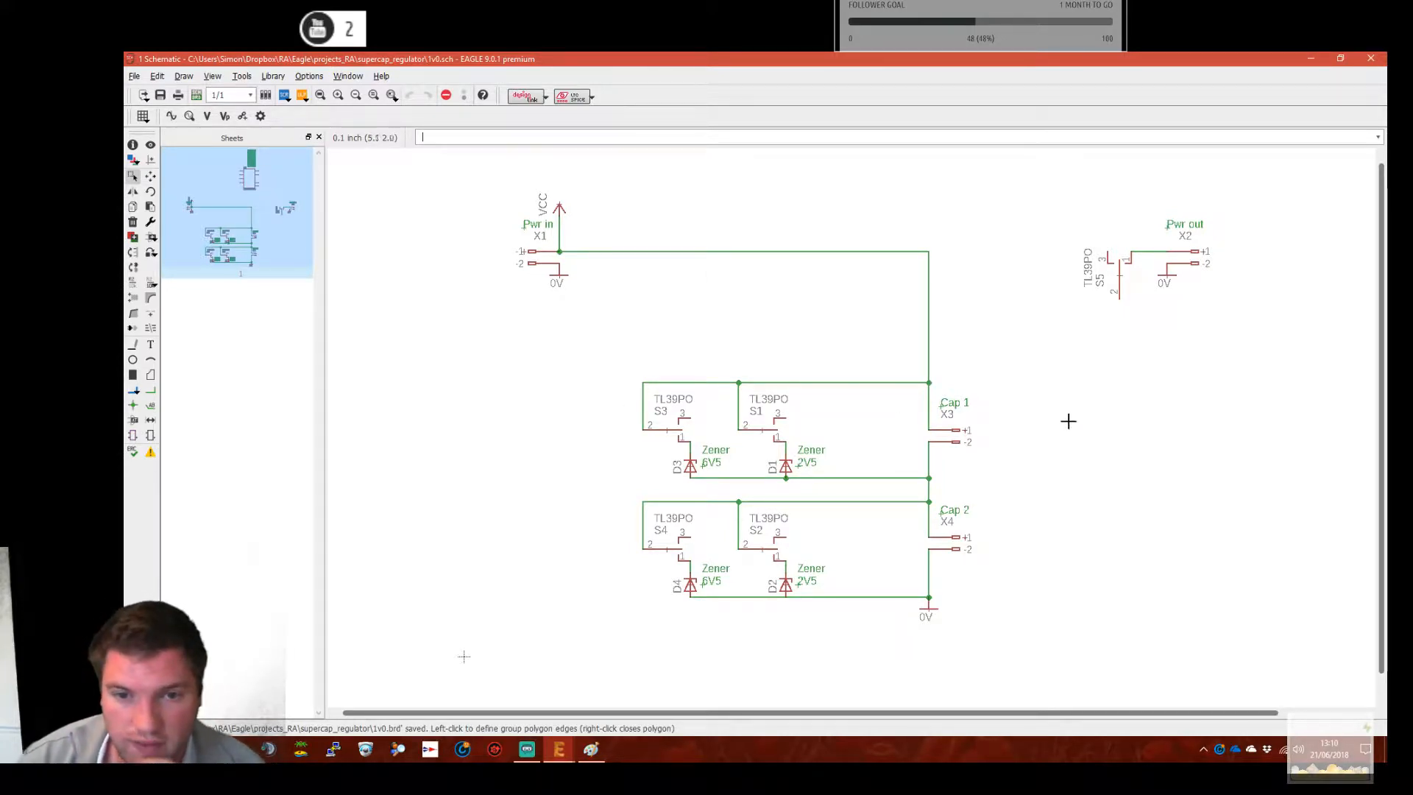
click(1006, 432)
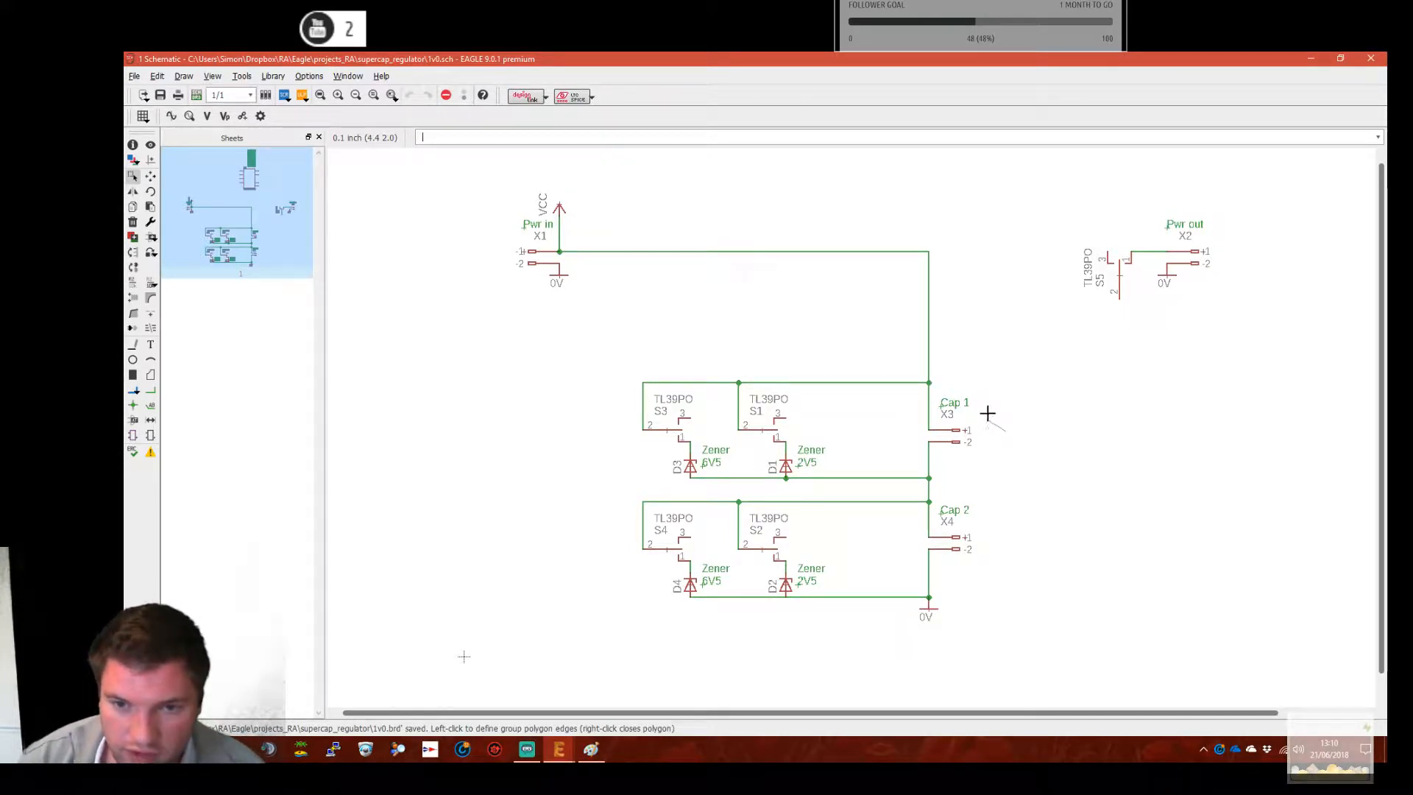
click(990, 420)
click(1000, 390)
click(1005, 455)
click(995, 388)
click(1007, 463)
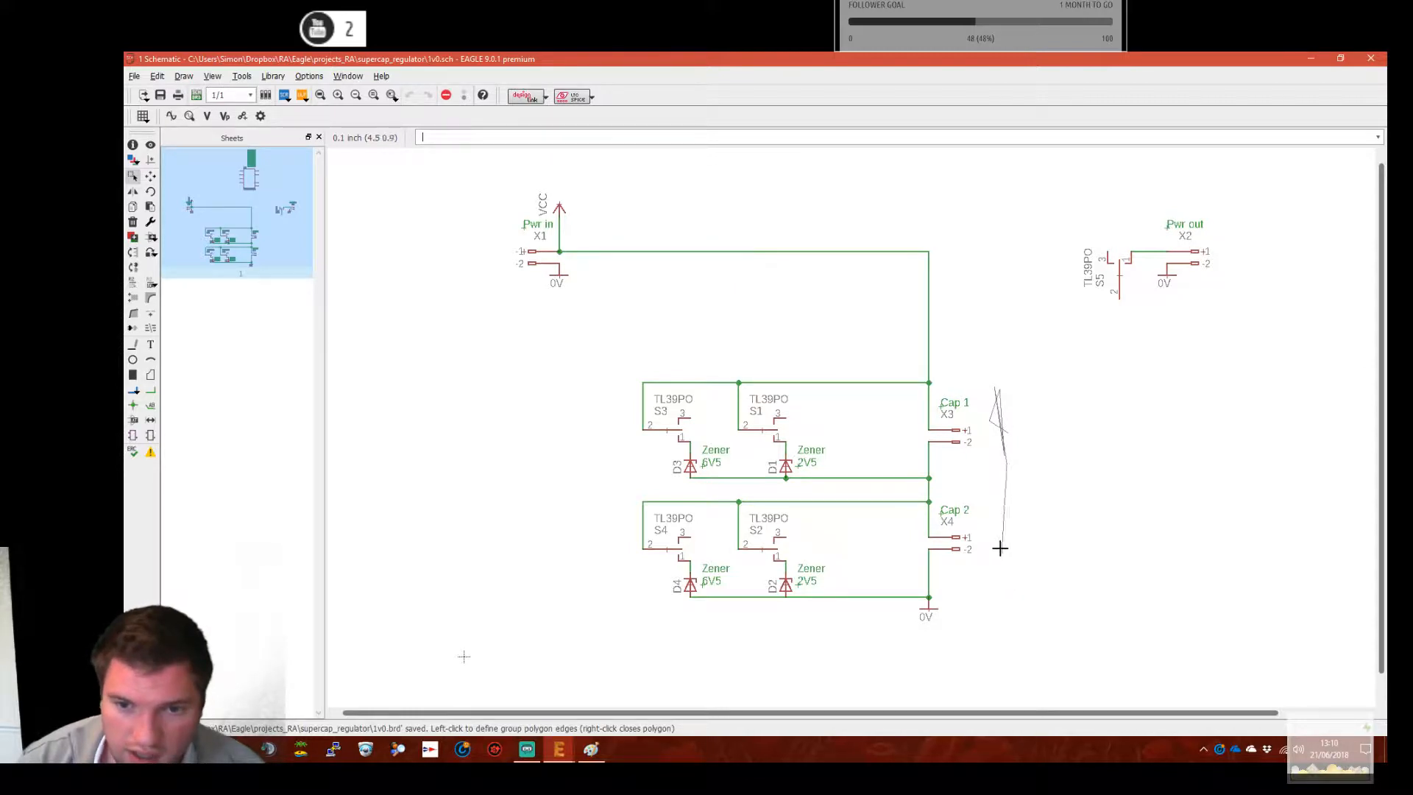
click(150, 176)
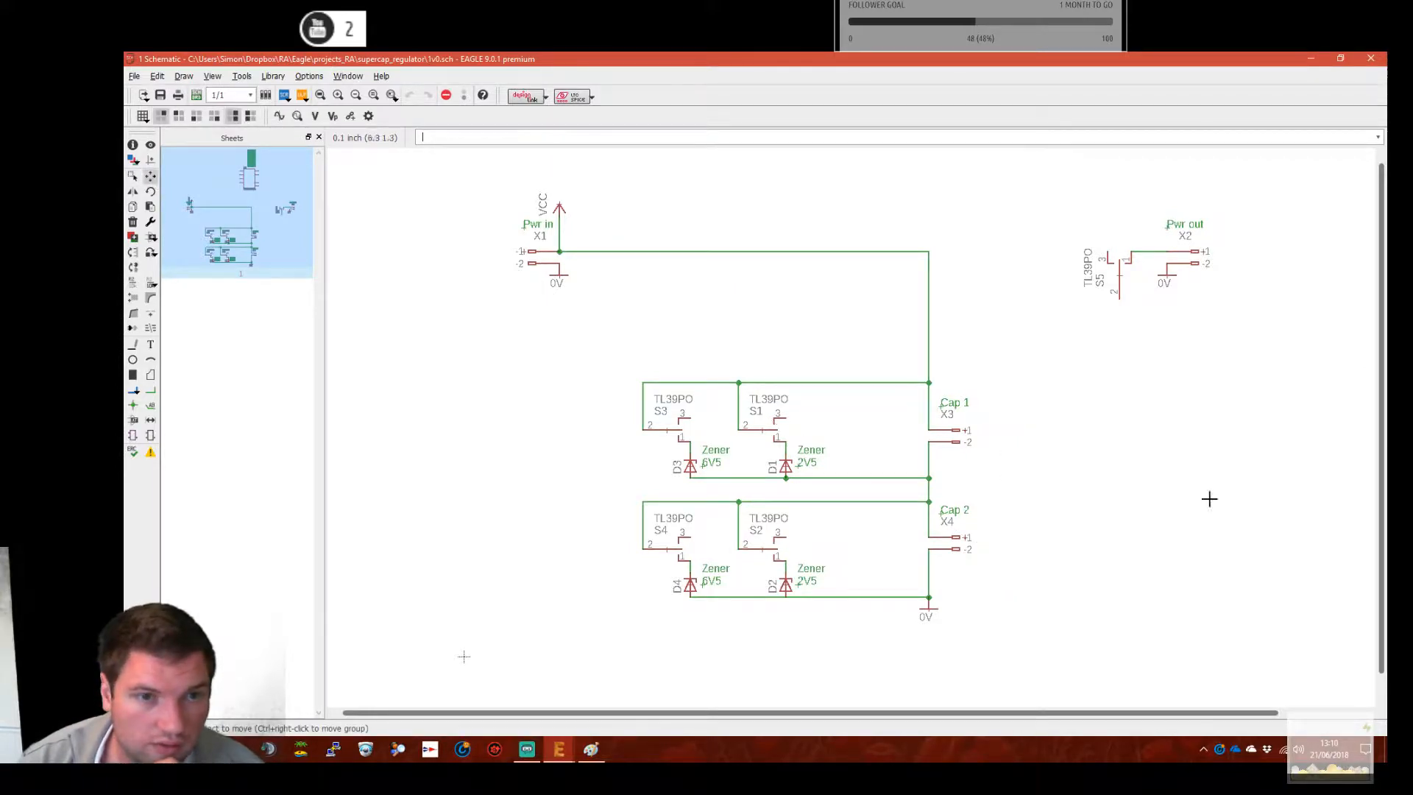
Examine the supercapacitor schematic, covering the power input, the zener and switch branches, the power output and the IC1 regulator
scroll(1075, 457, down, 3)
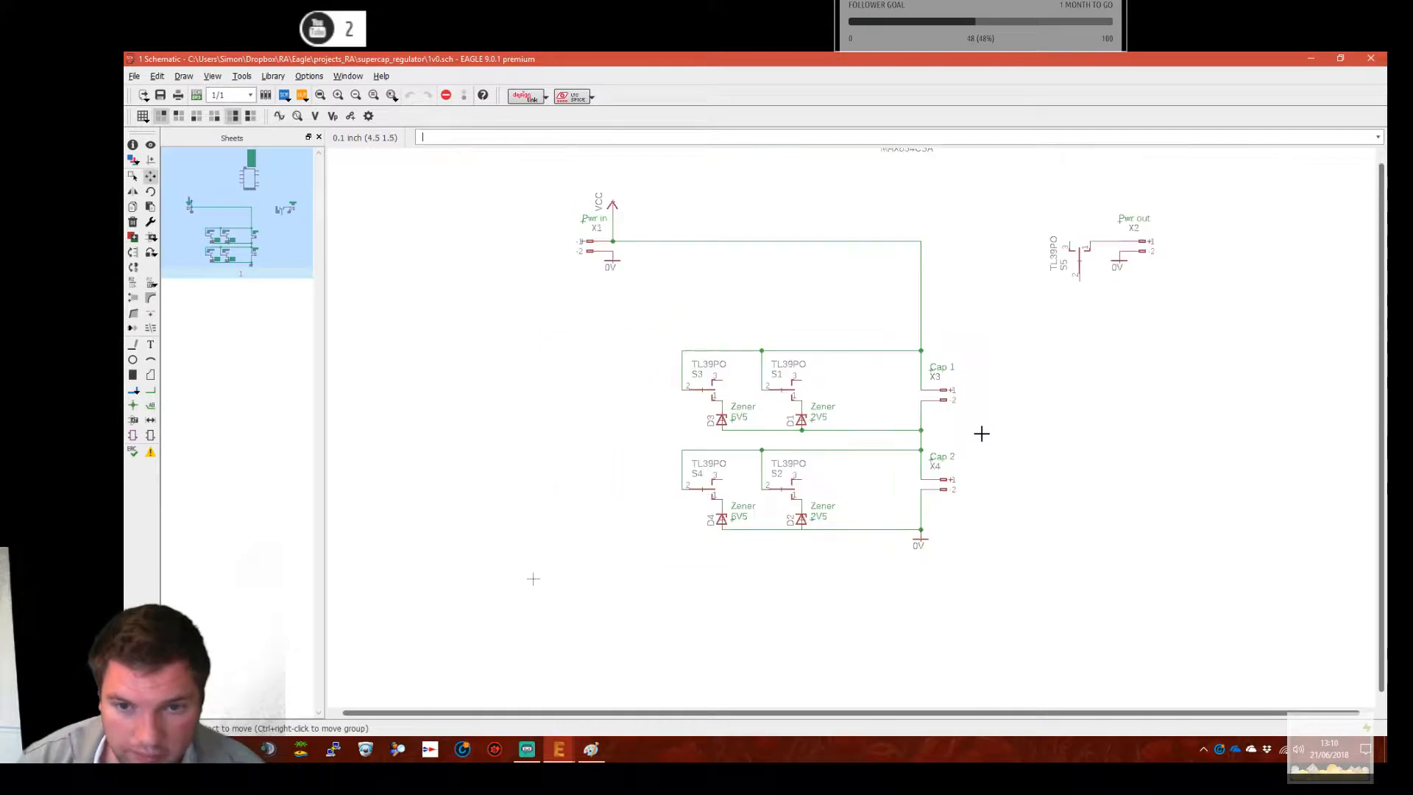
scroll(1001, 441, up, 1)
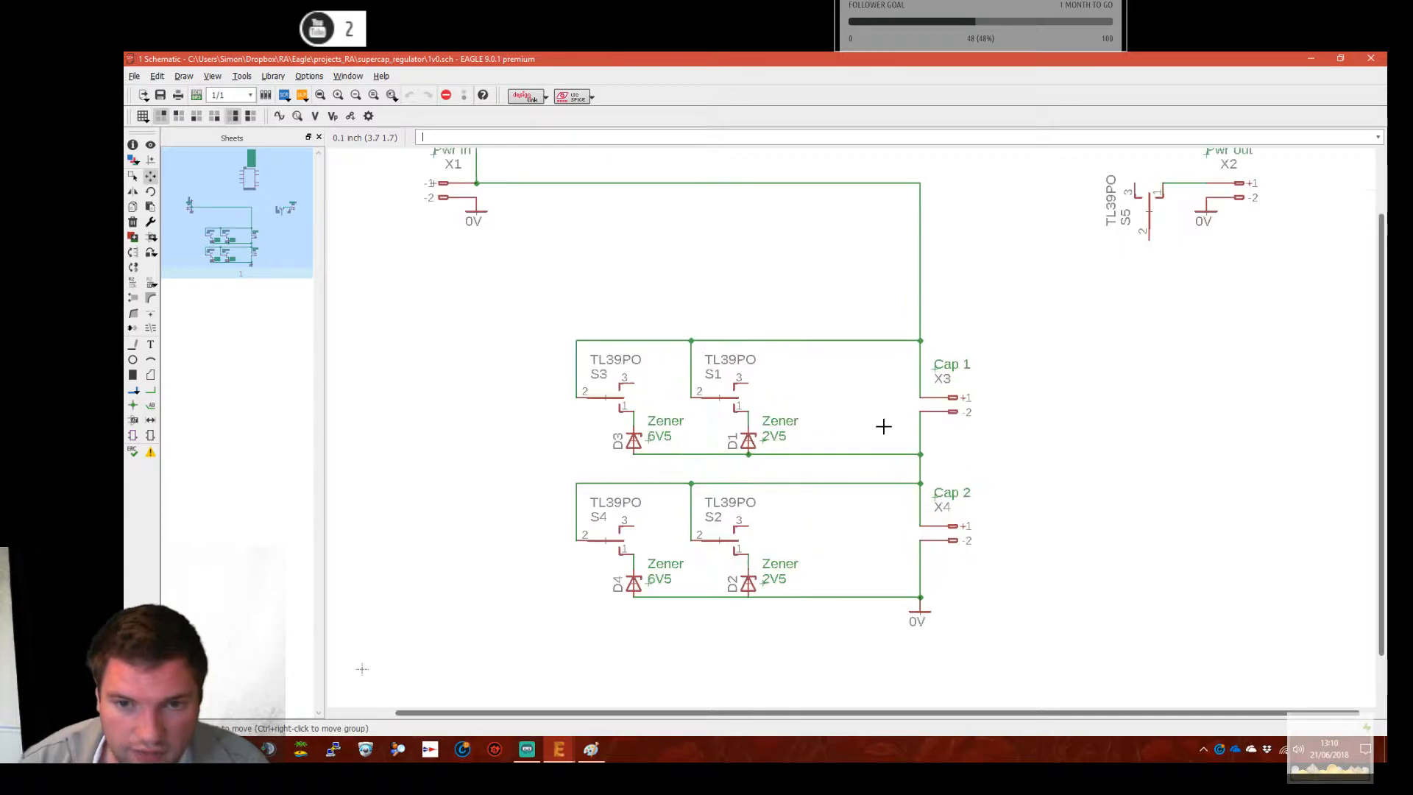
scroll(883, 423, up, 1)
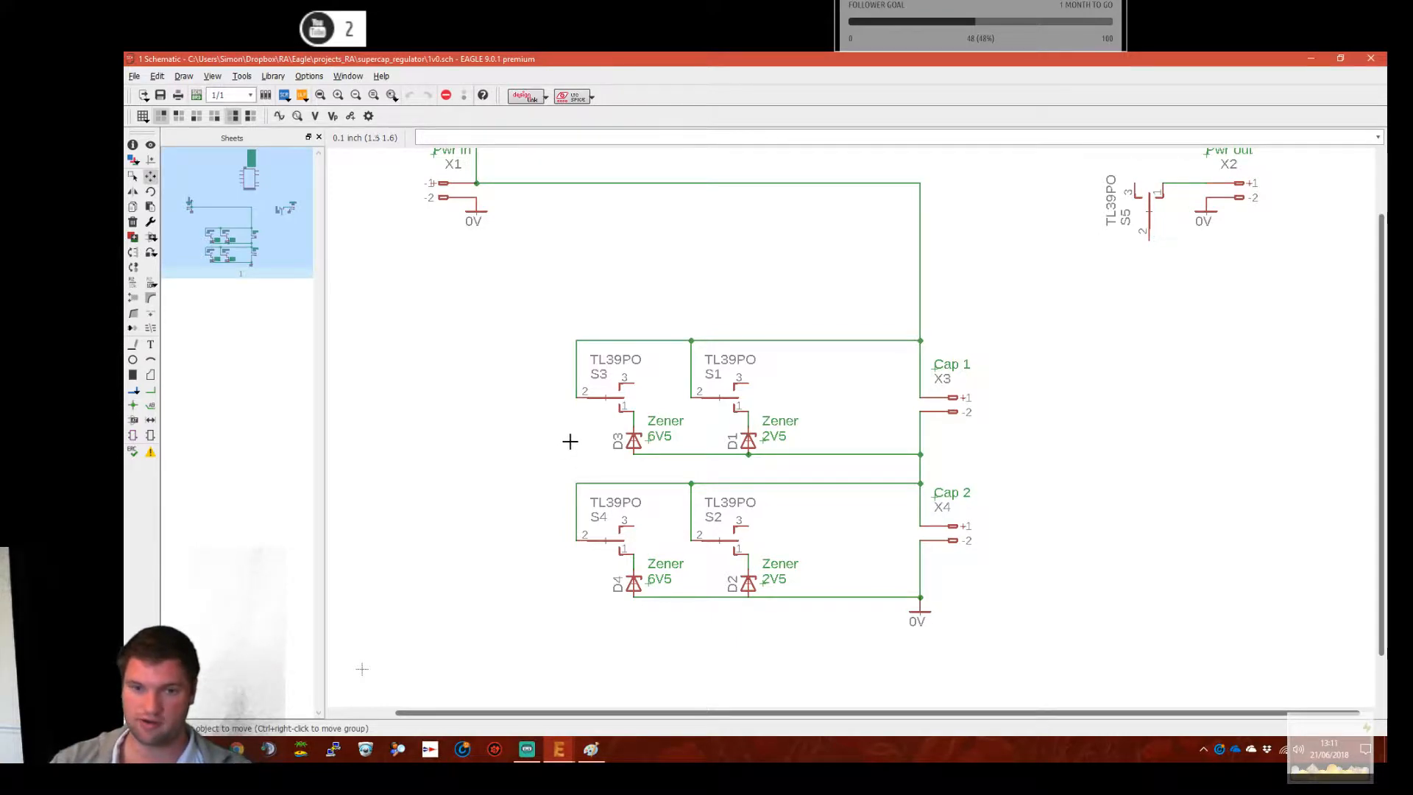
middle_drag(1119, 319, 985, 467)
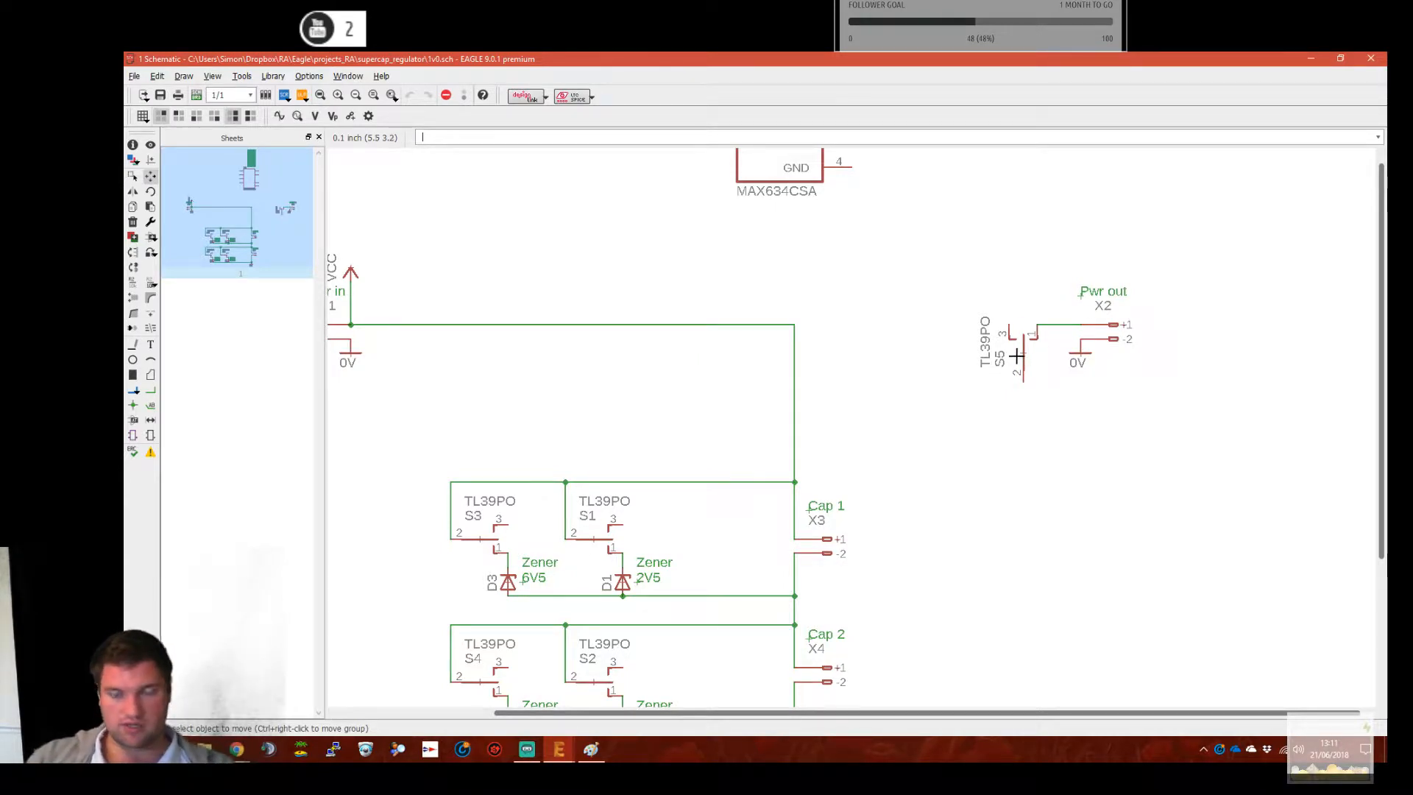
middle_drag(852, 353, 888, 396)
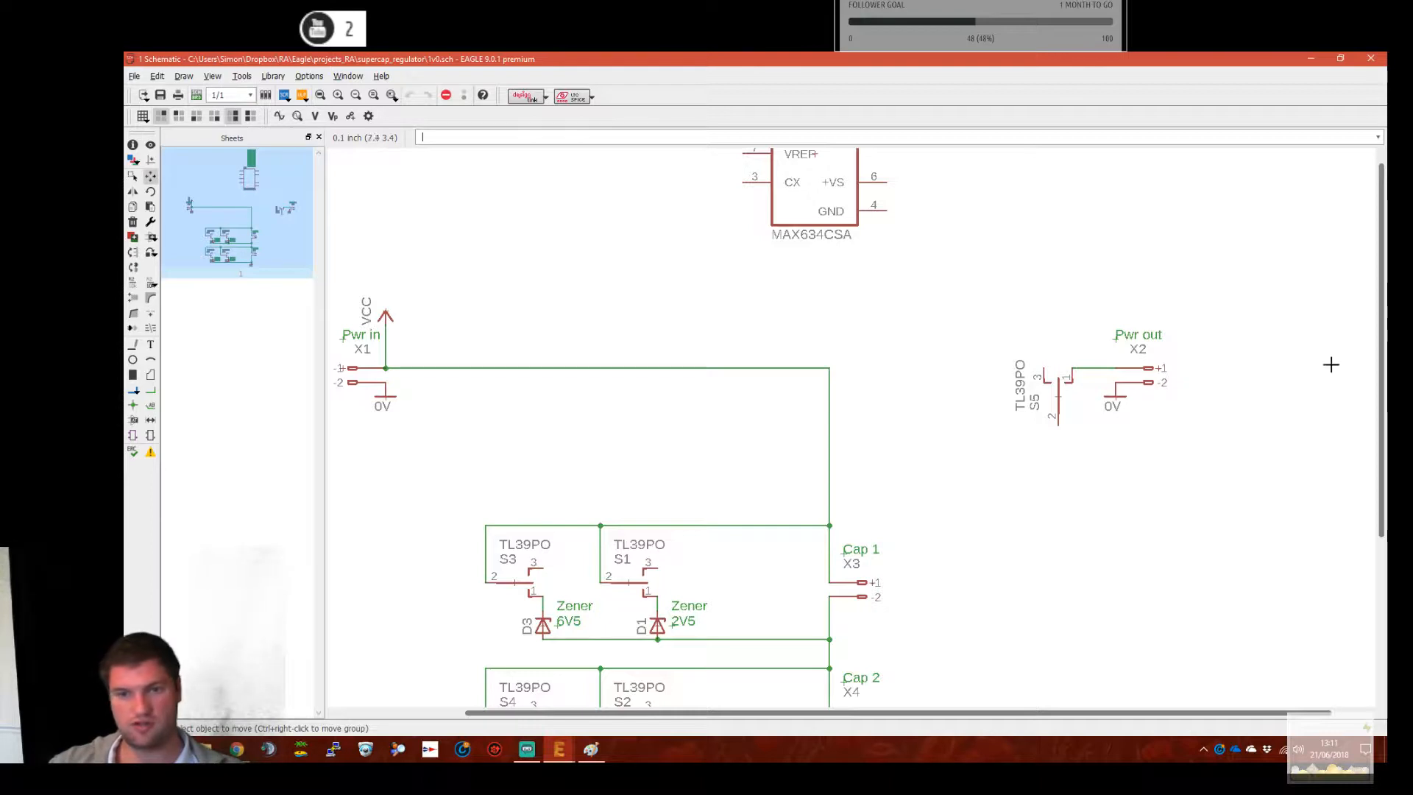
middle_drag(961, 267, 973, 381)
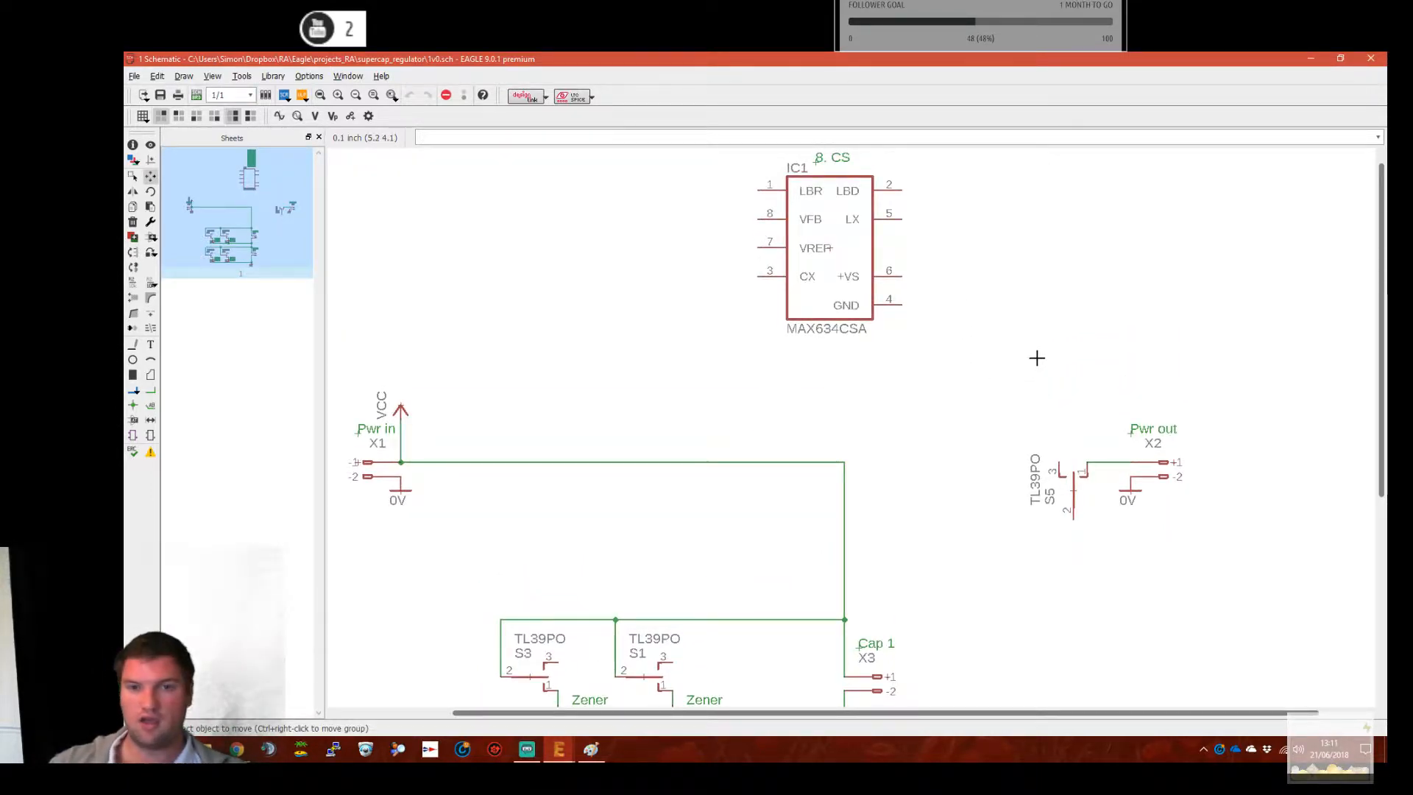
middle_drag(1036, 358, 956, 113)
scroll(940, 237, down, 4)
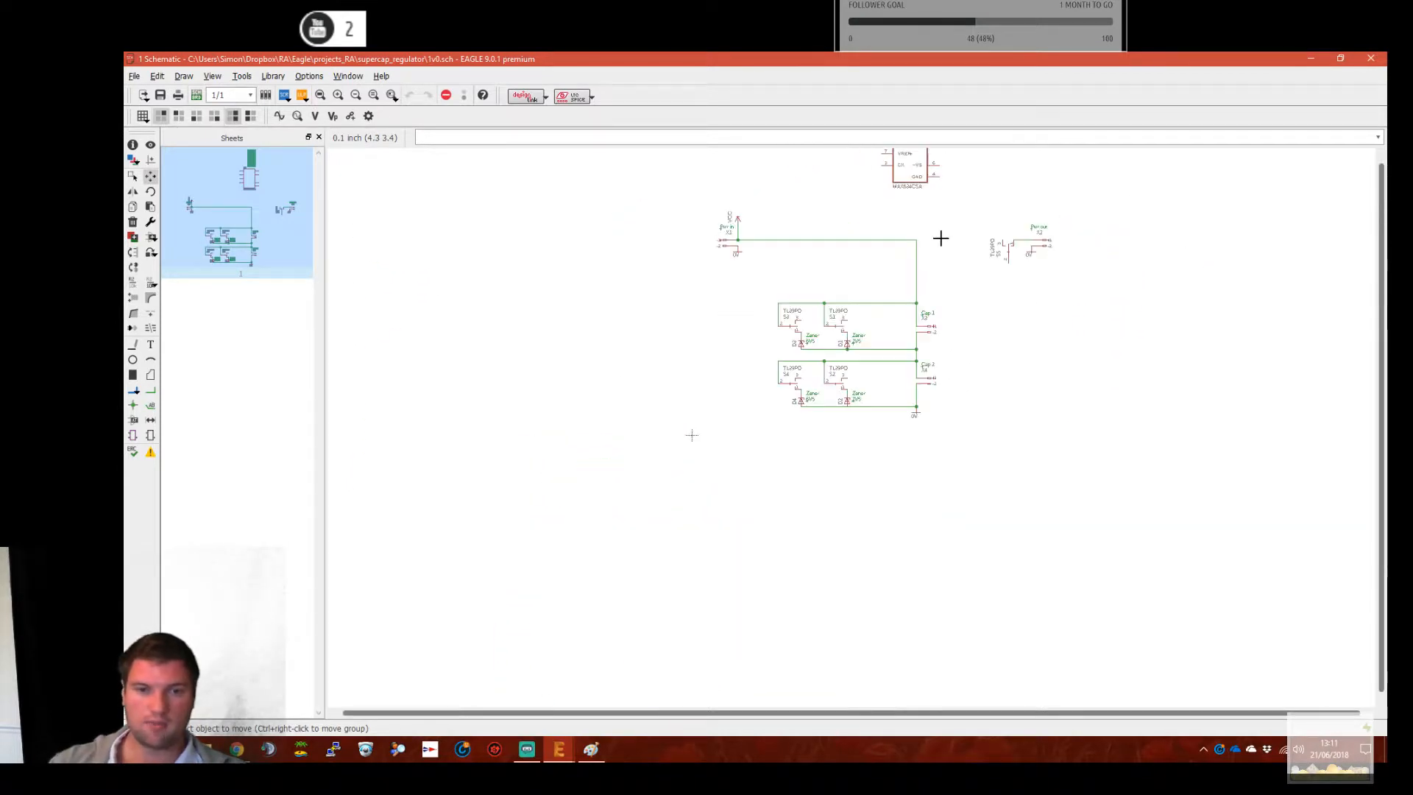
scroll(953, 296, up, 4)
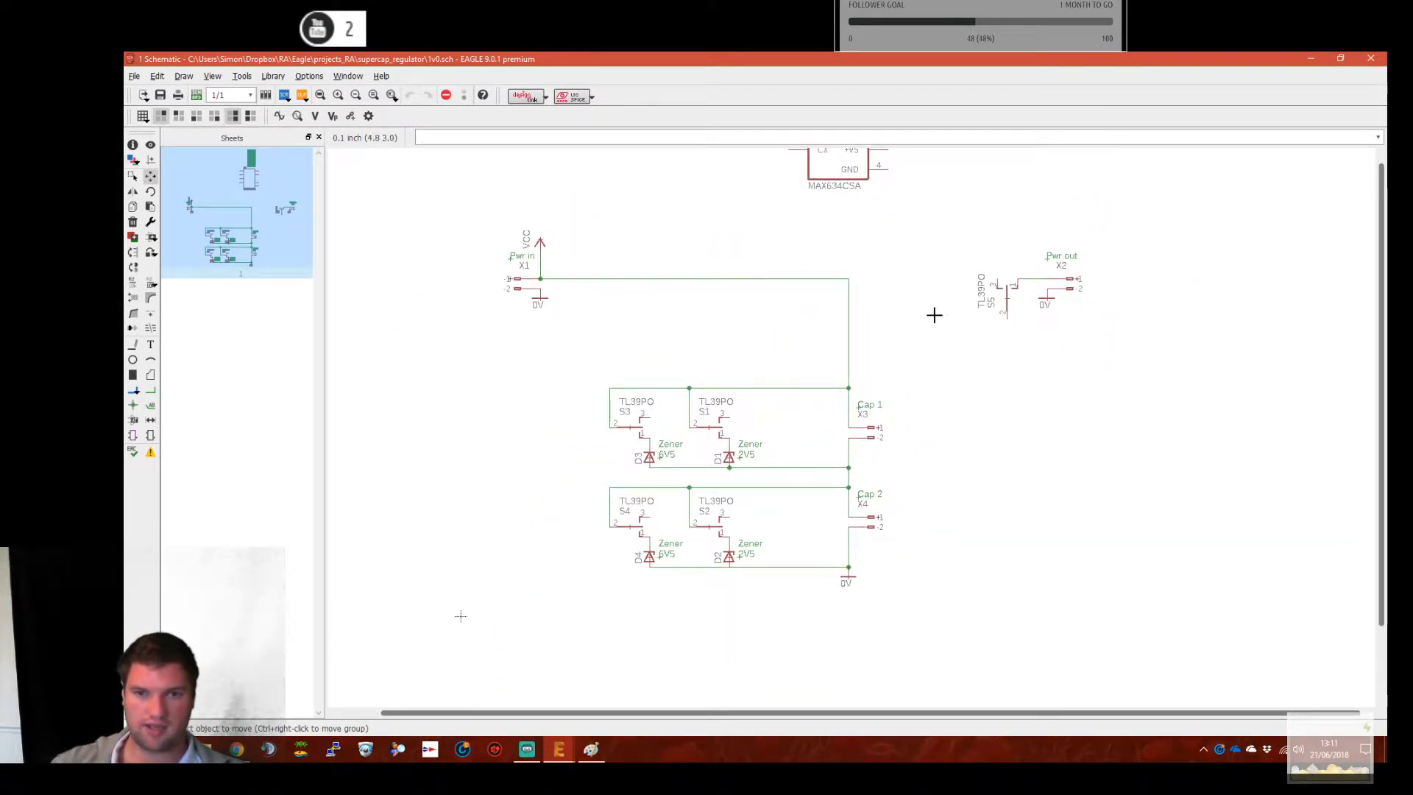
scroll(938, 309, up, 1)
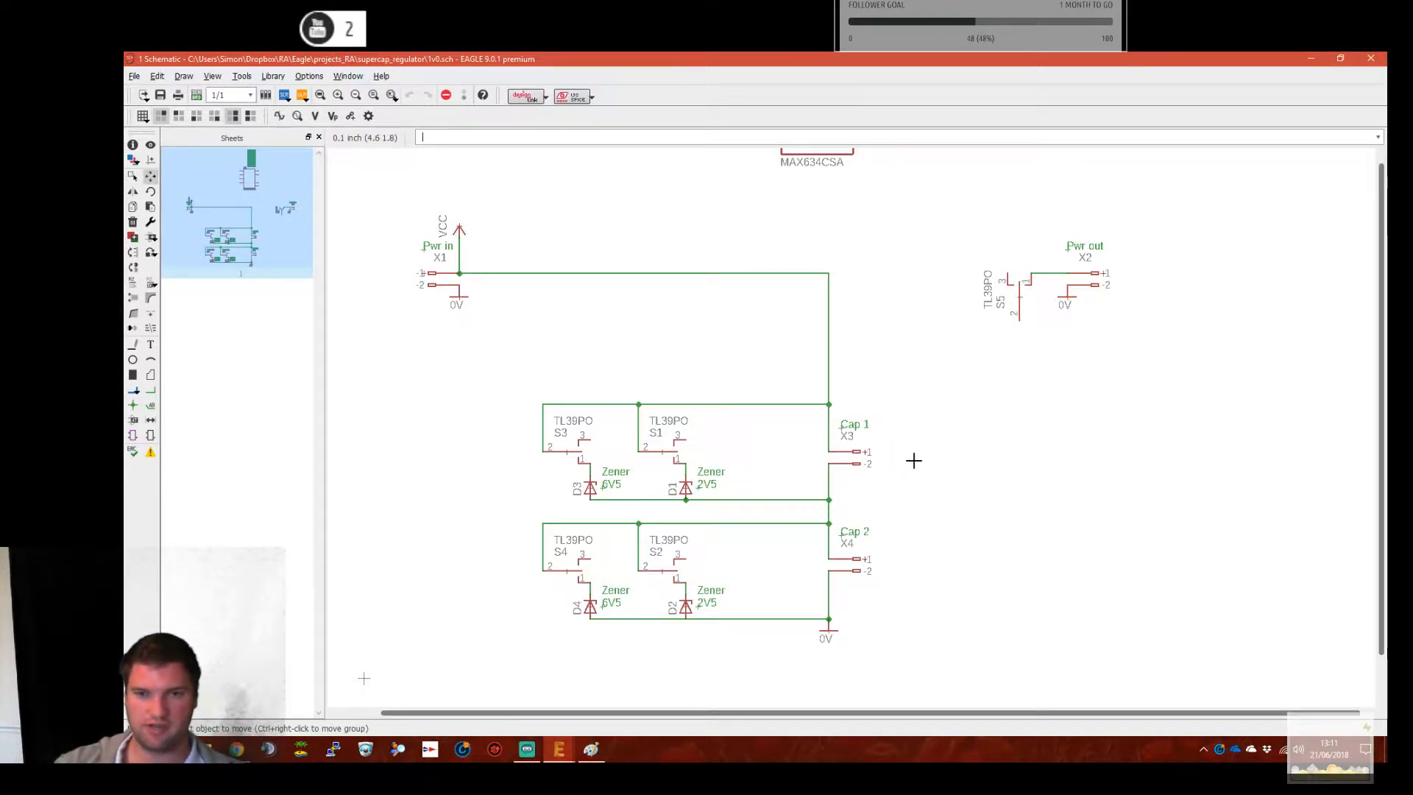
middle_drag(1000, 419, 978, 511)
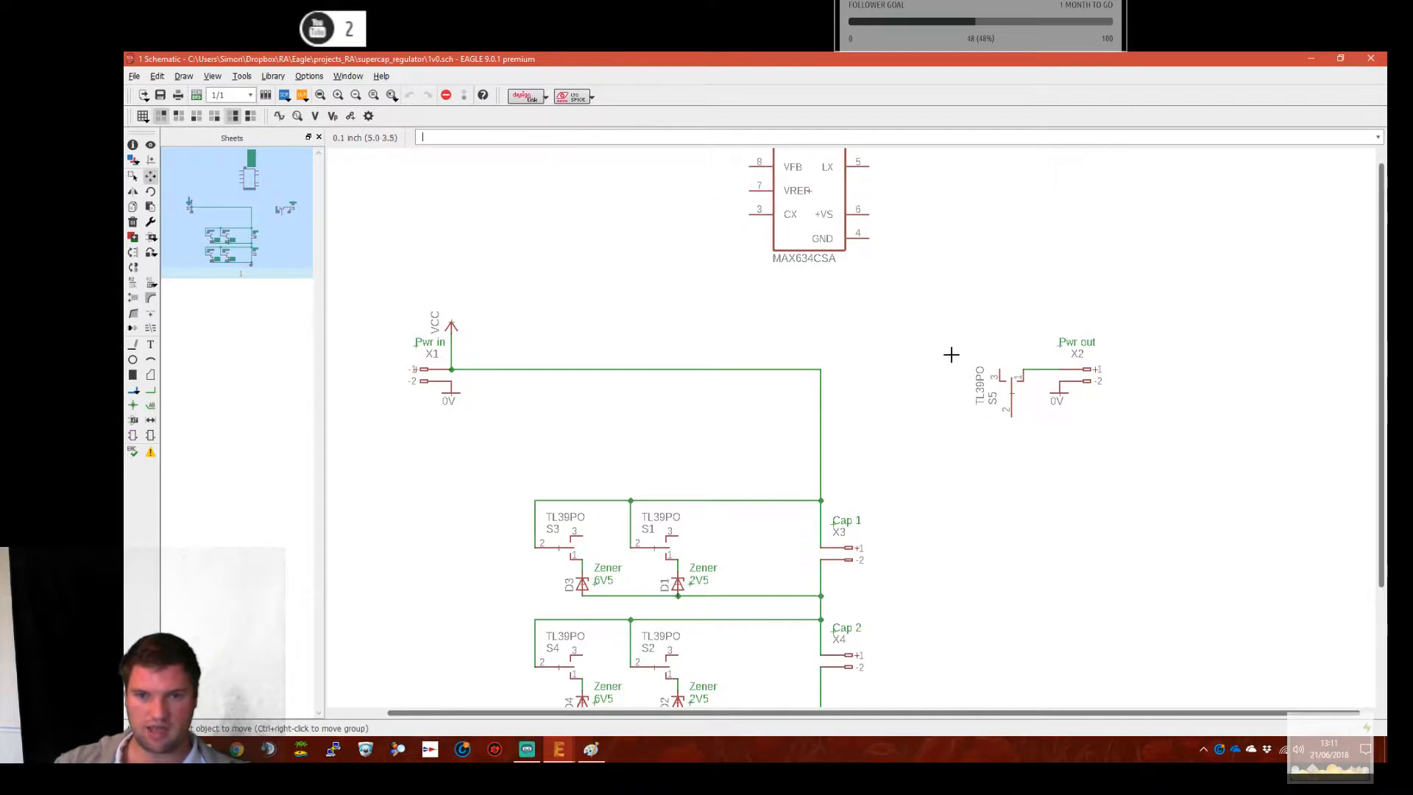
scroll(935, 324, down, 2)
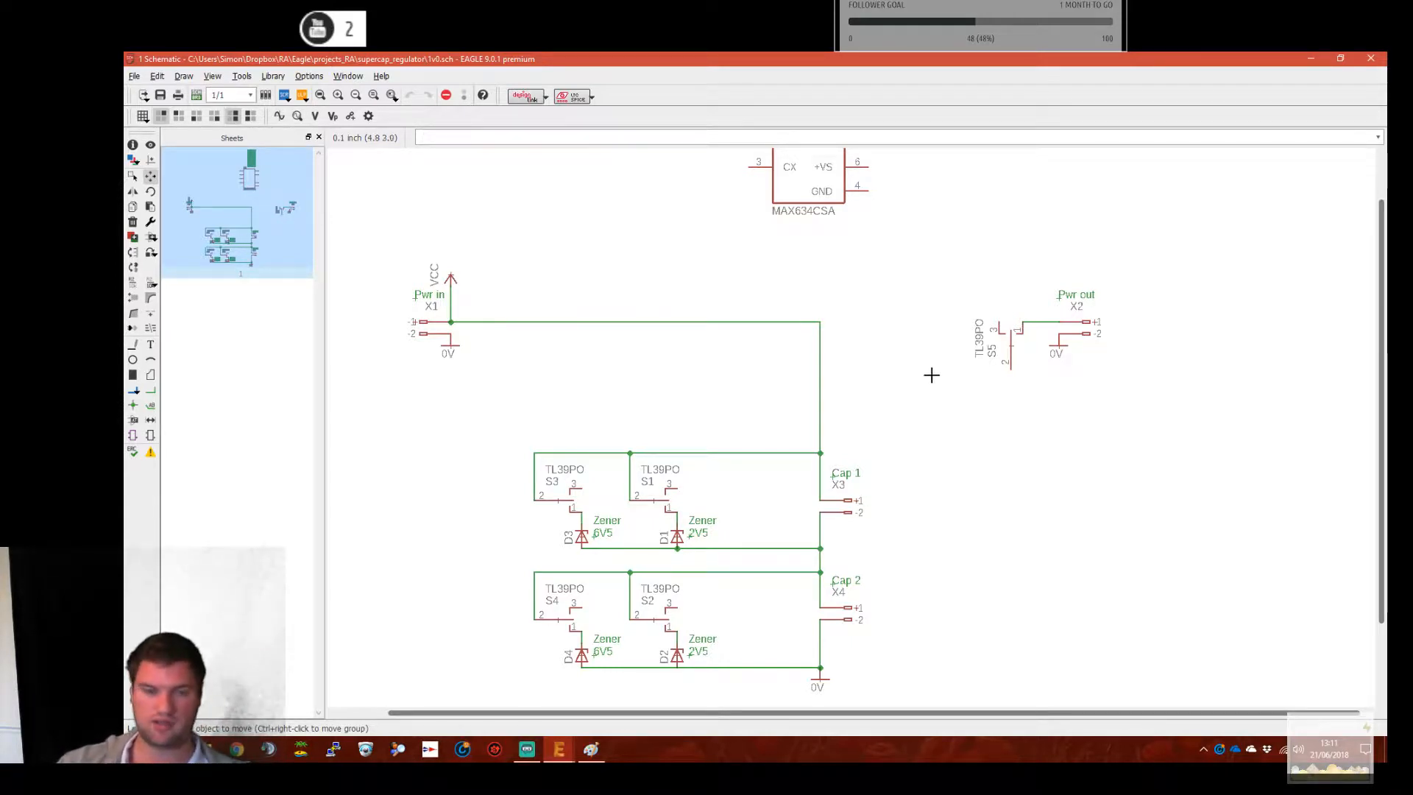
middle_drag(911, 391, 952, 394)
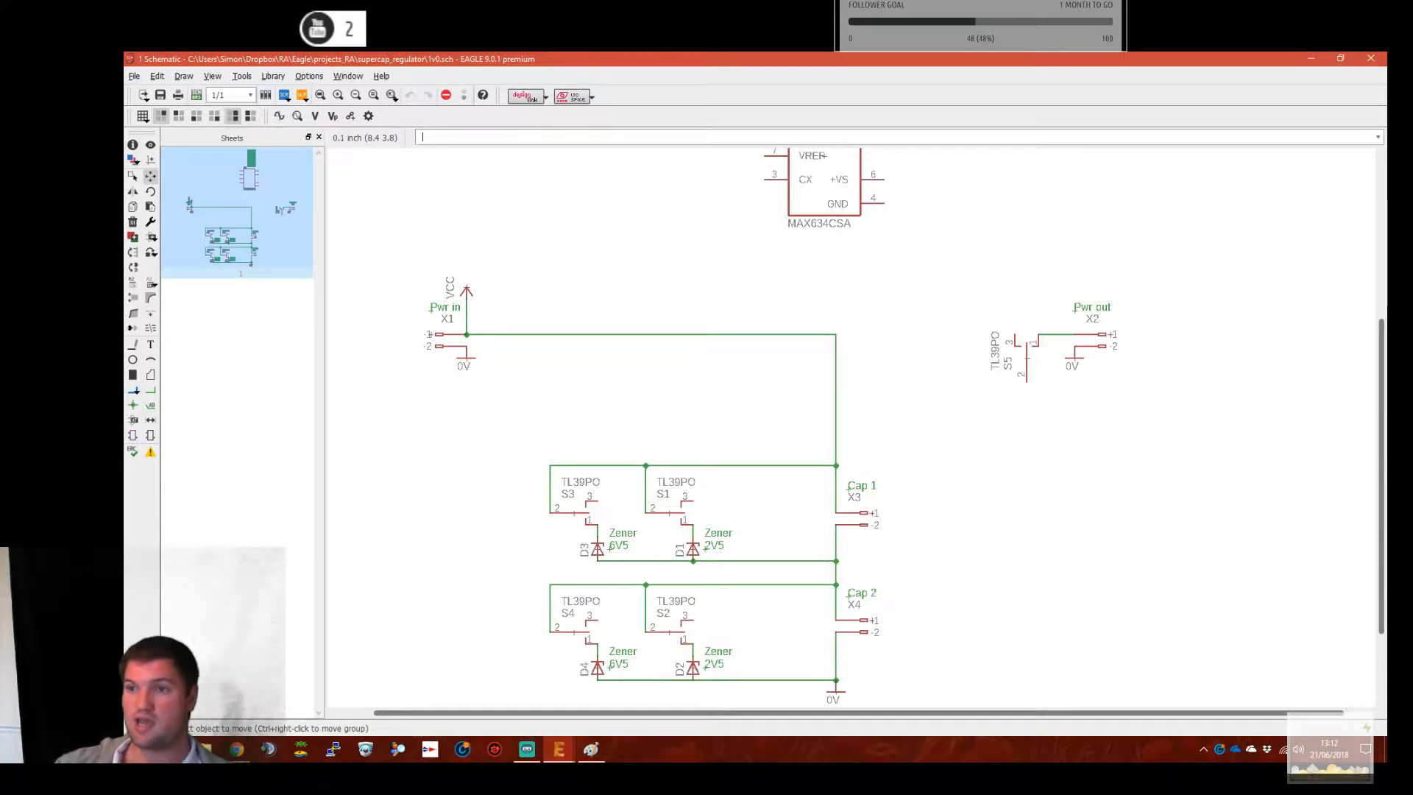
scroll(1146, 247, down, 1)
middle_drag(1146, 248, 1126, 390)
scroll(1164, 344, up, 1)
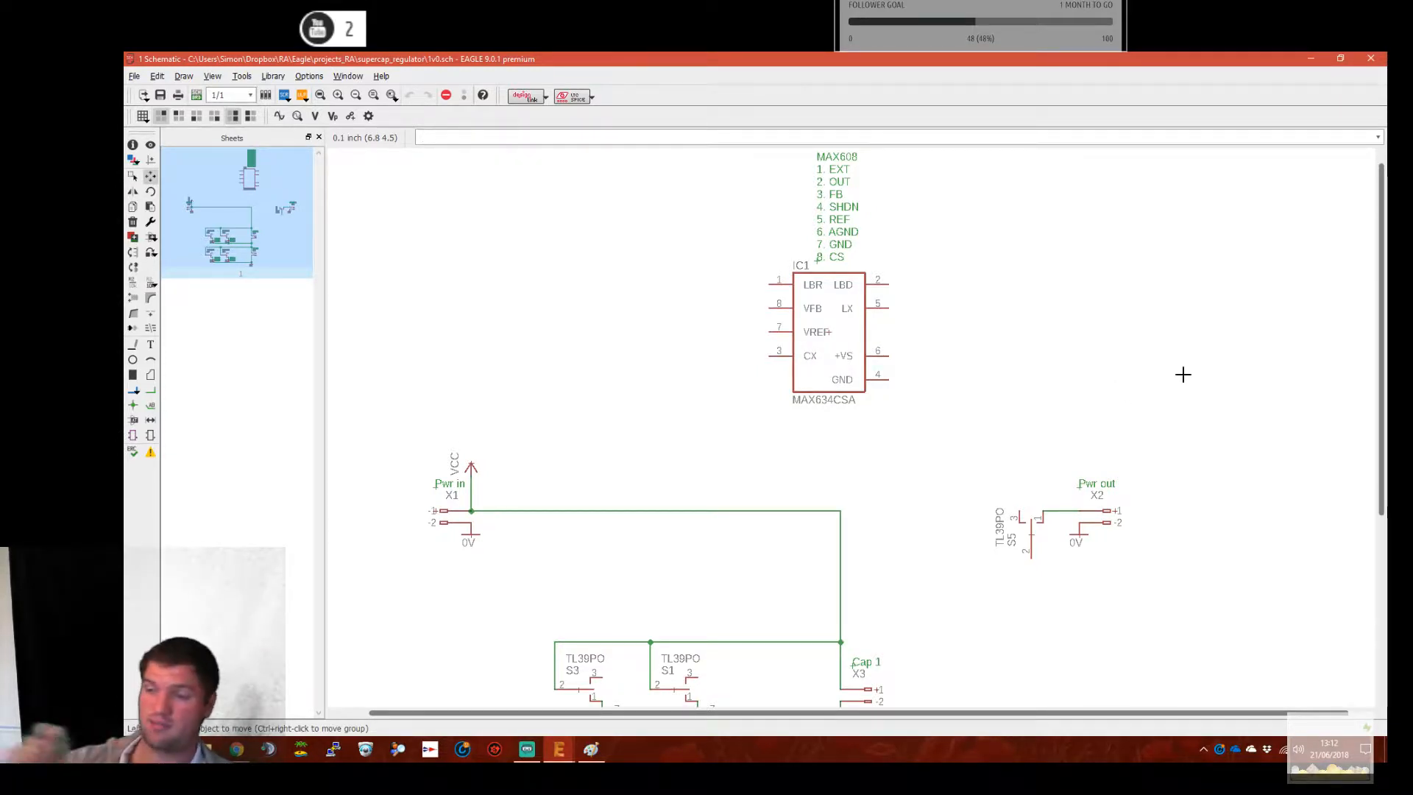
scroll(1192, 408, down, 1)
scroll(1204, 379, up, 1)
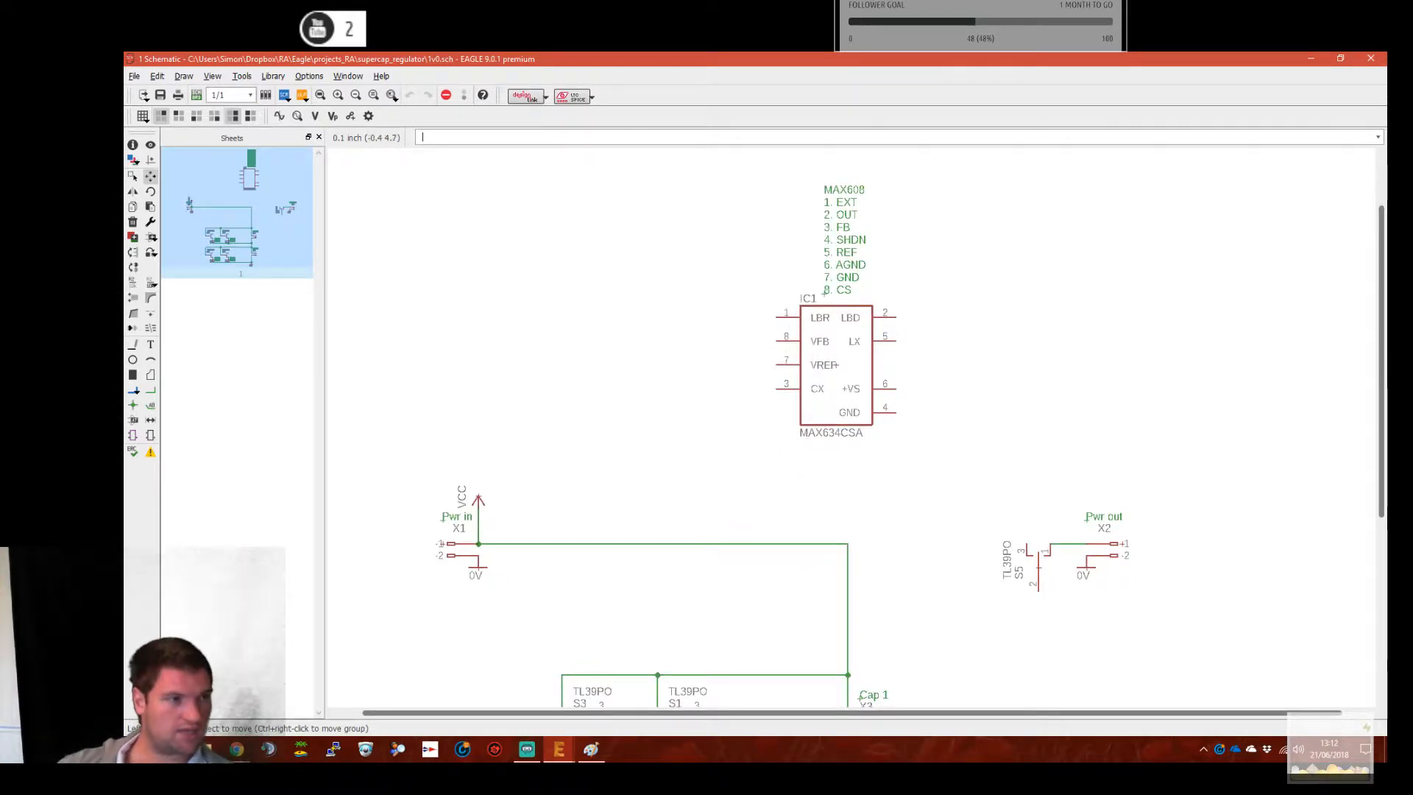
Switch to the browser and look through the MAX608 step-up controller datasheet, from the features page on to page 8
drag(123, 251, 446, 251)
double_click(447, 251)
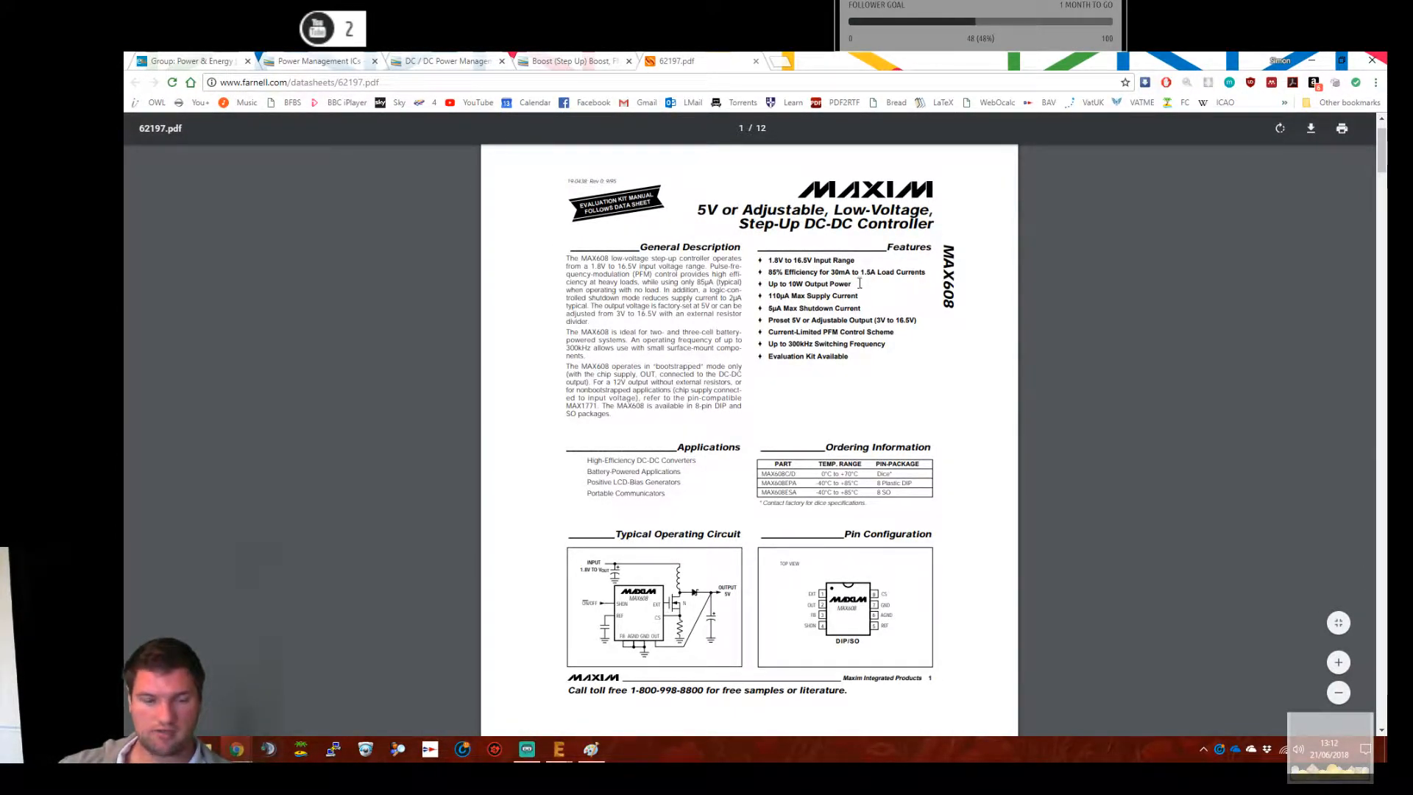
ctrl+scroll(868, 295, up, 4)
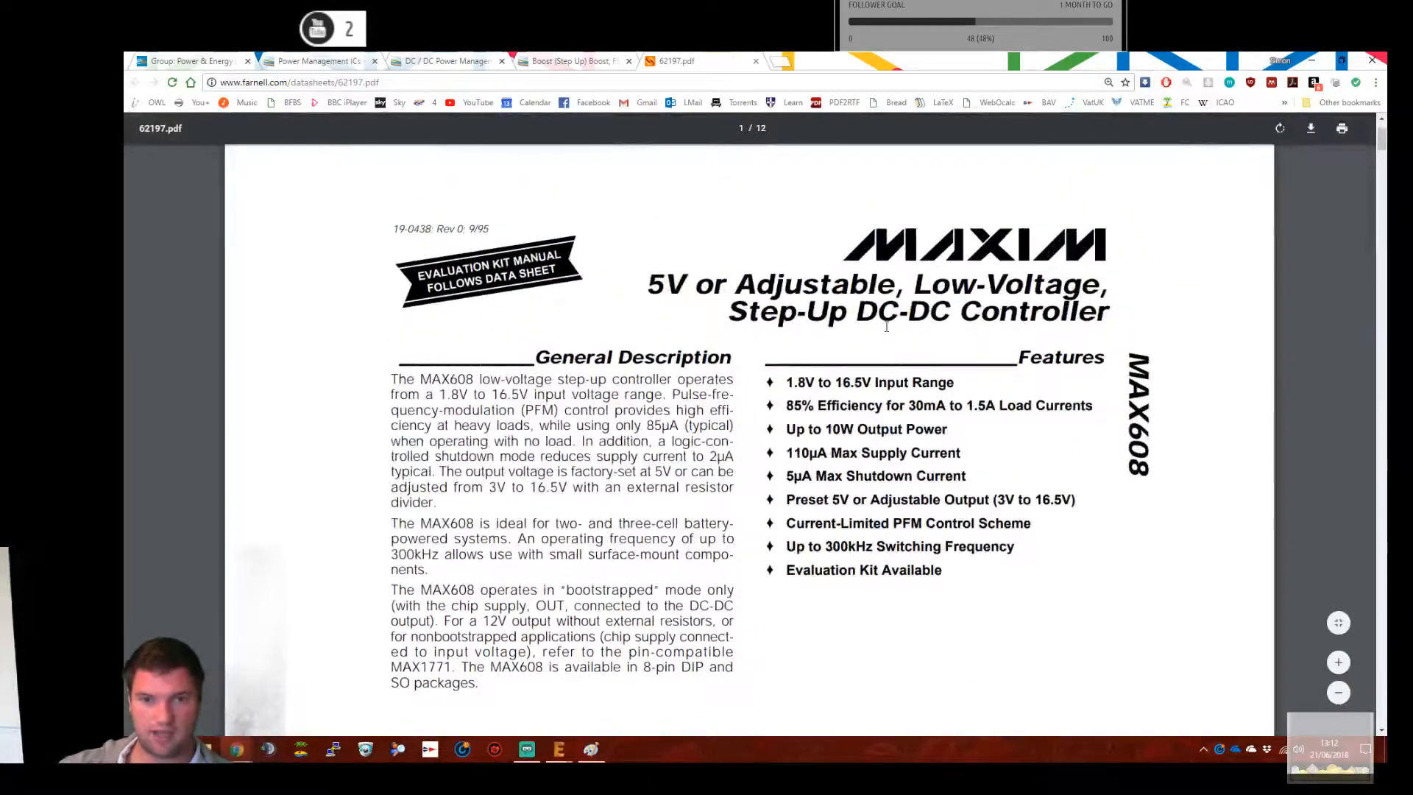
scroll(886, 326, down, 4)
scroll(887, 326, down, 10)
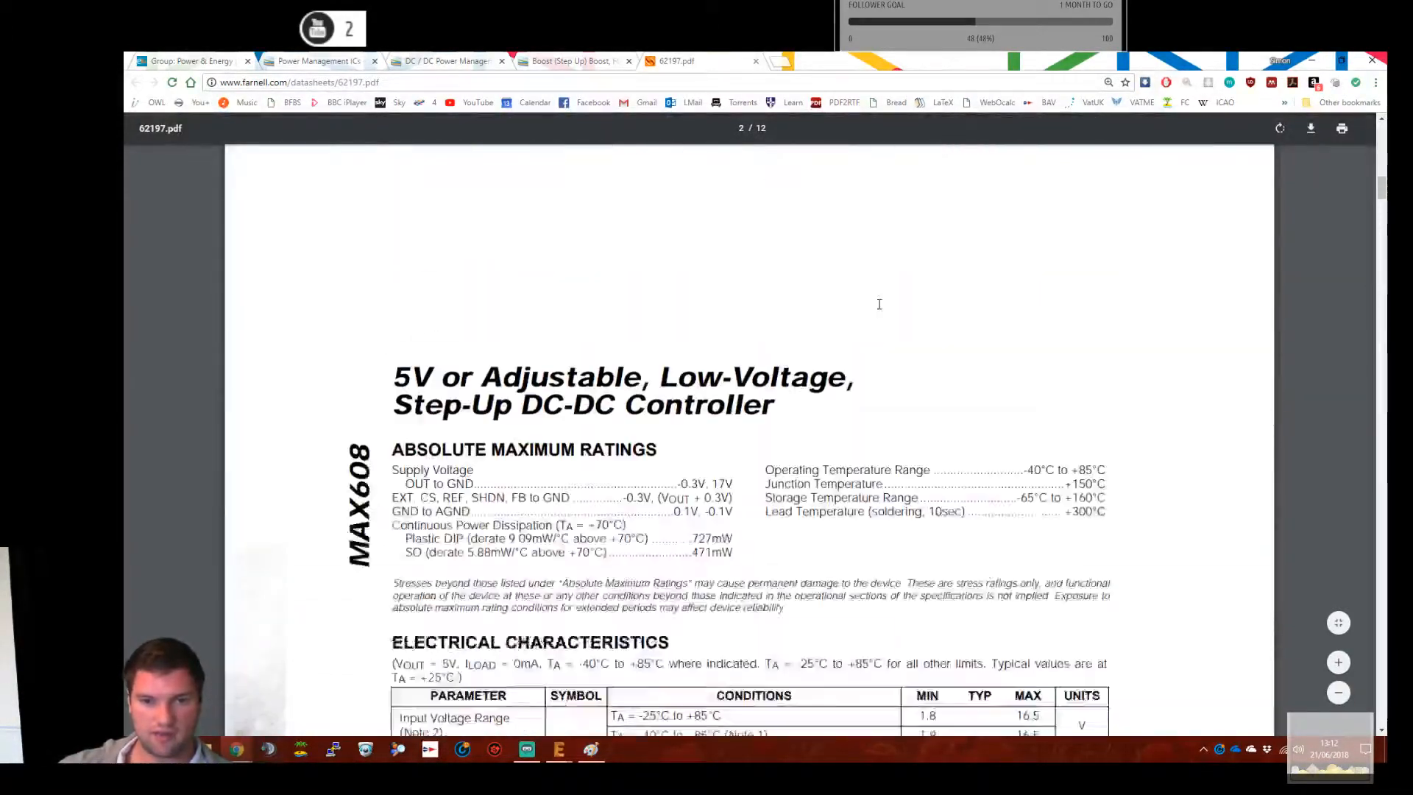
scroll(881, 307, down, 20)
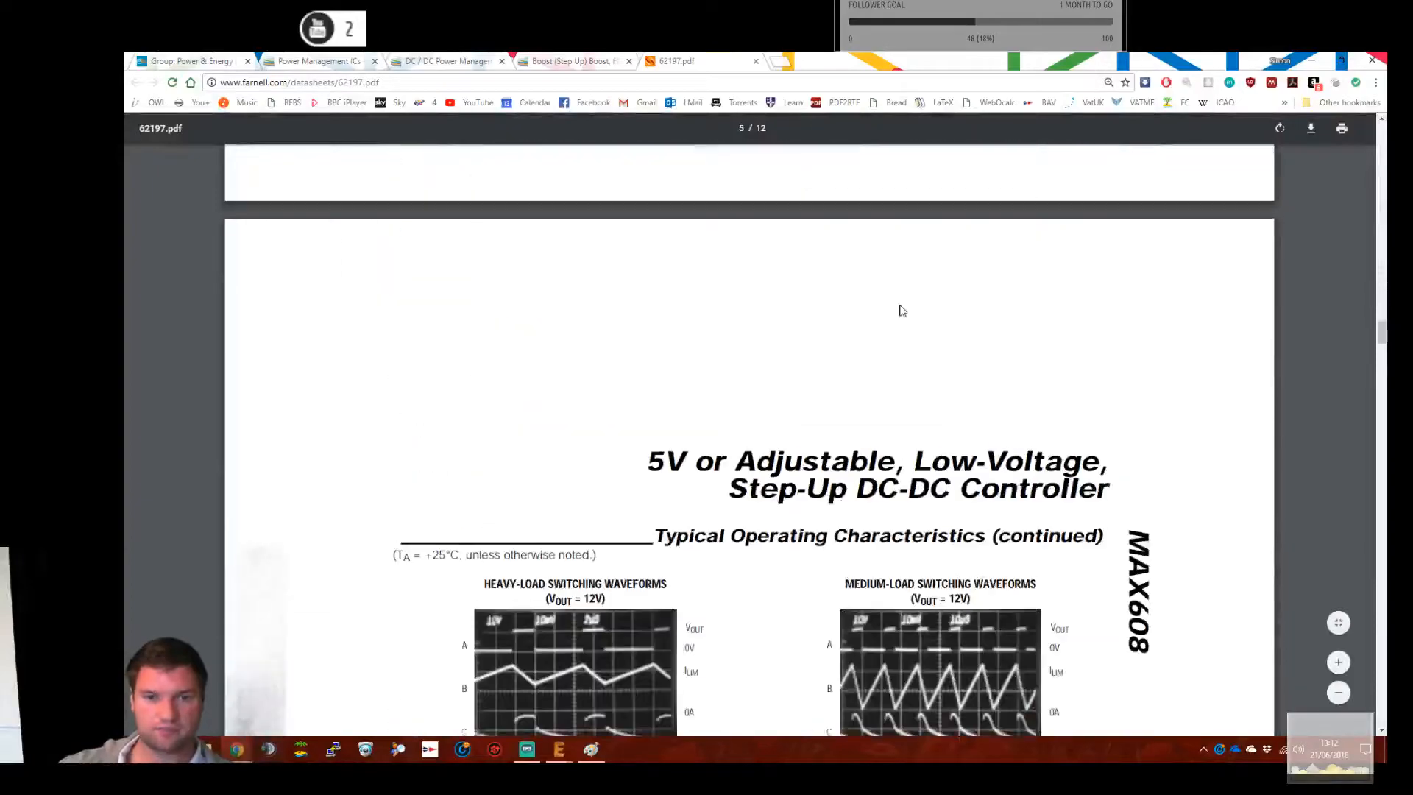
scroll(903, 318, down, 20)
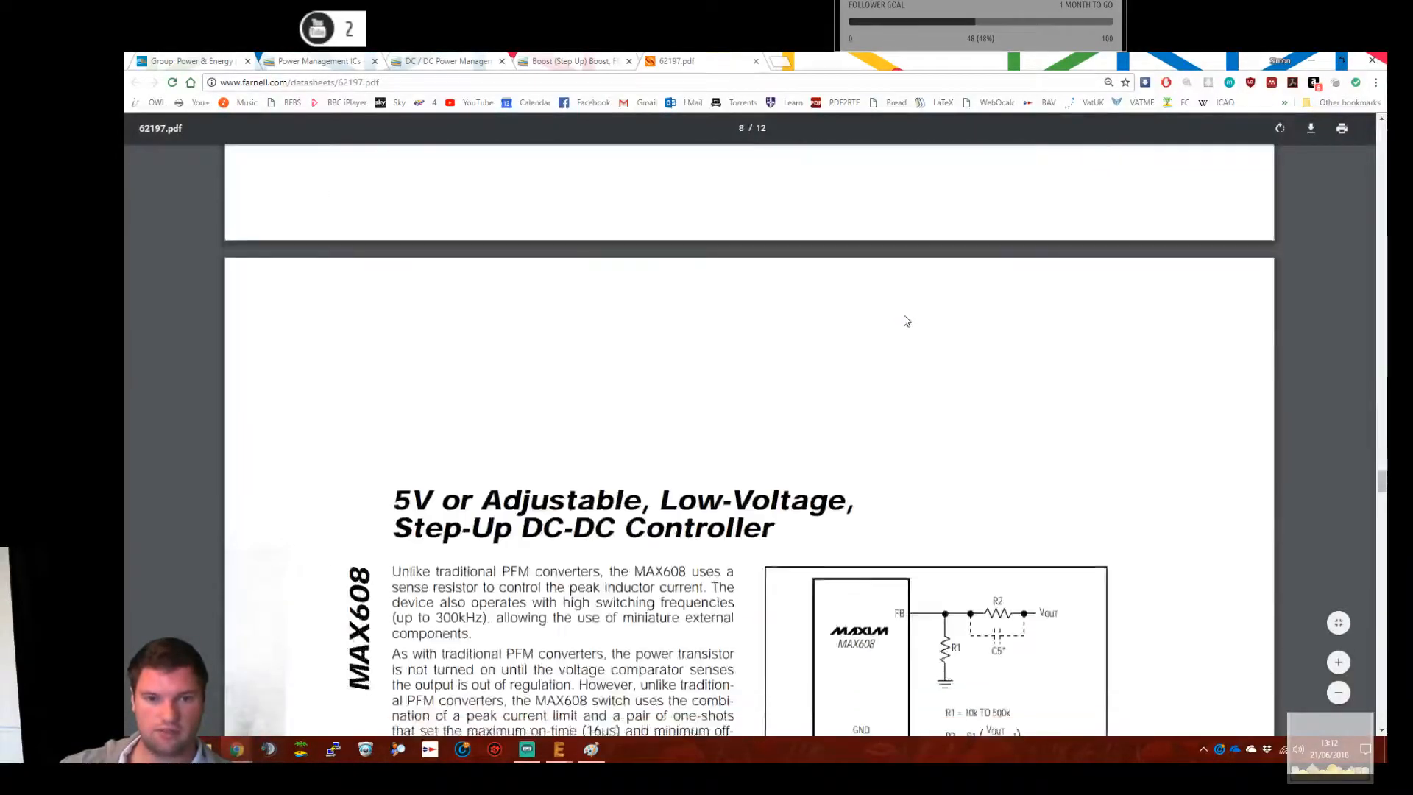
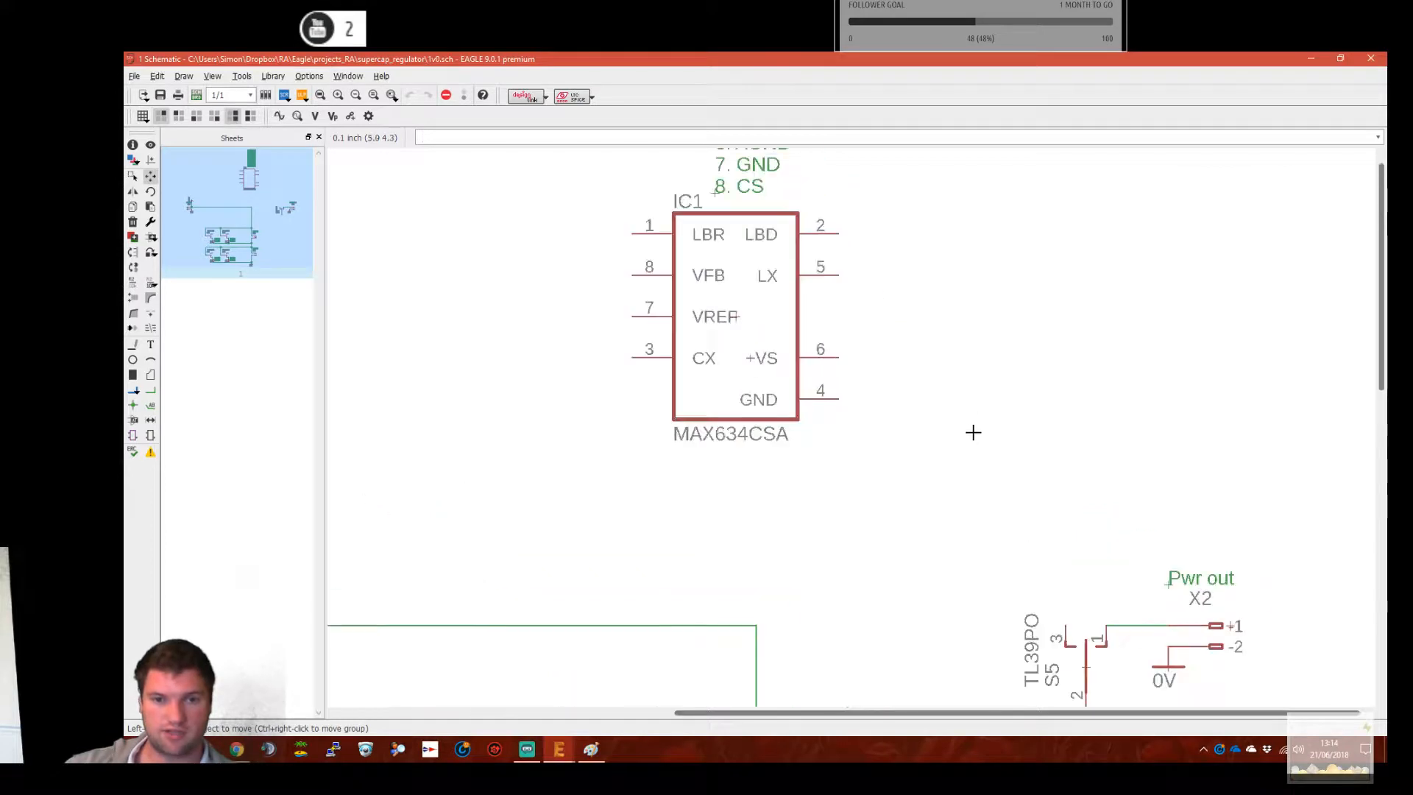
Compare the MAX608 pin list with the pins of the IC1 symbol and its place in the circuit
middle_drag(836, 410, 864, 623)
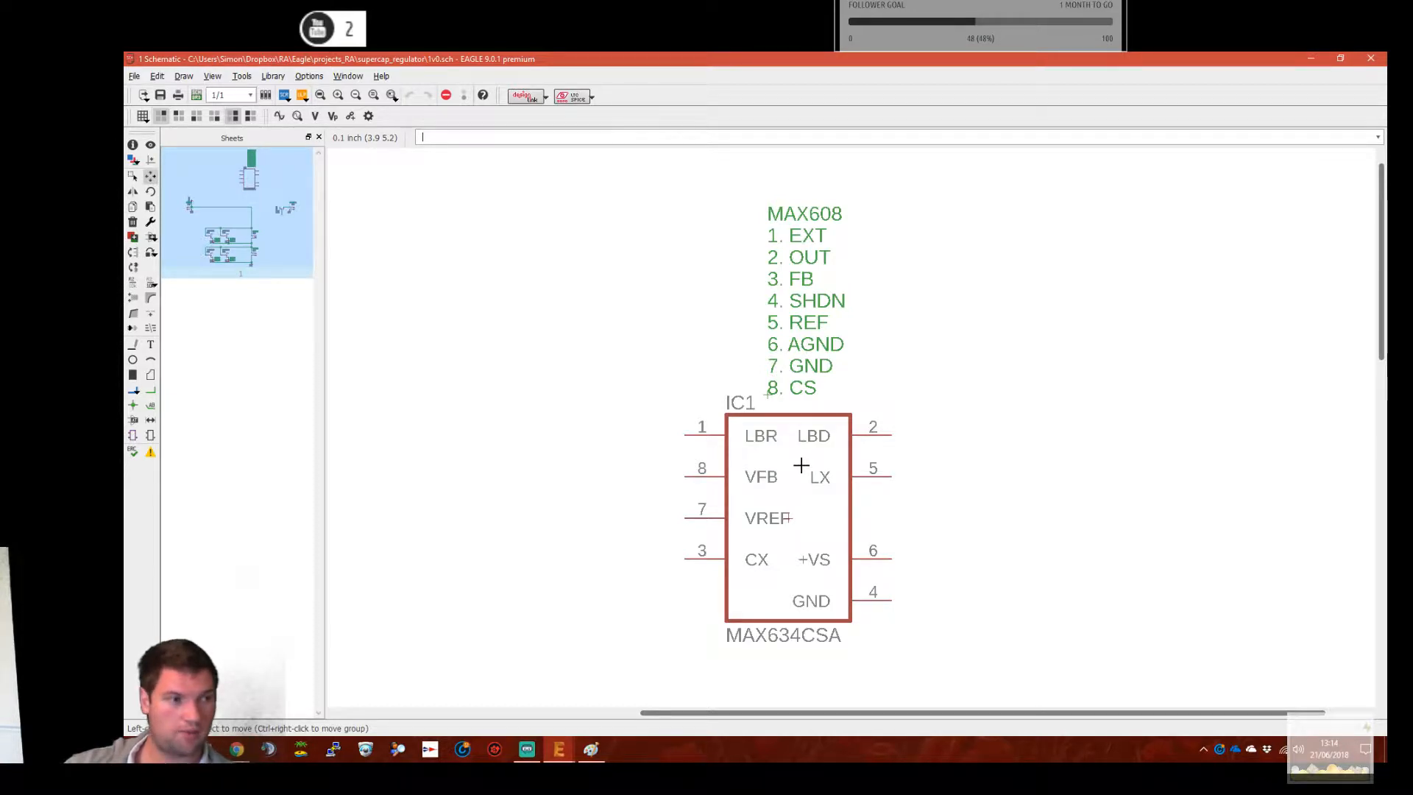
scroll(984, 415, down, 3)
scroll(1053, 427, up, 3)
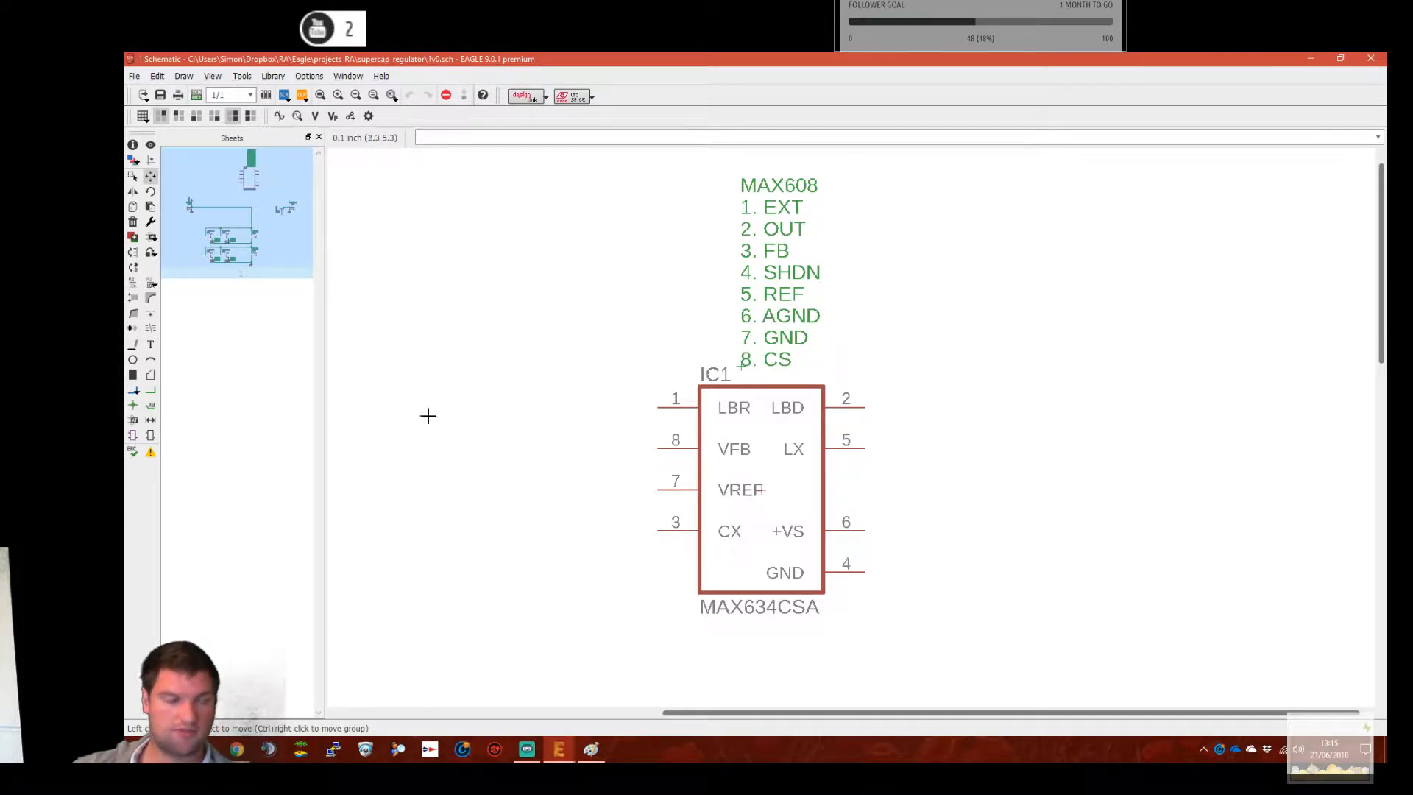
scroll(507, 353, down, 4)
middle_drag(539, 507, 600, 494)
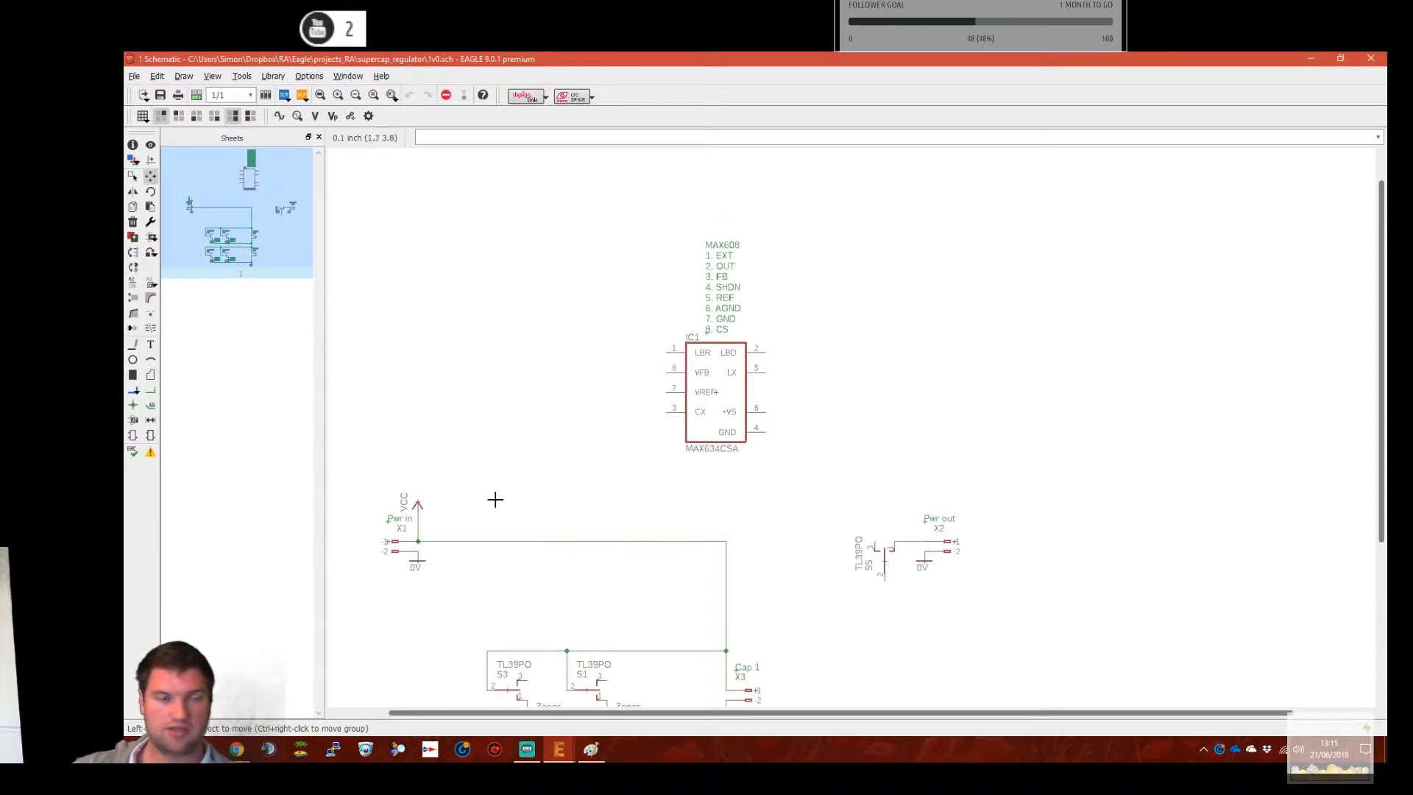
Open the list of parts to add and browse the field effect transistors in the transistor-fet library
click(151, 391)
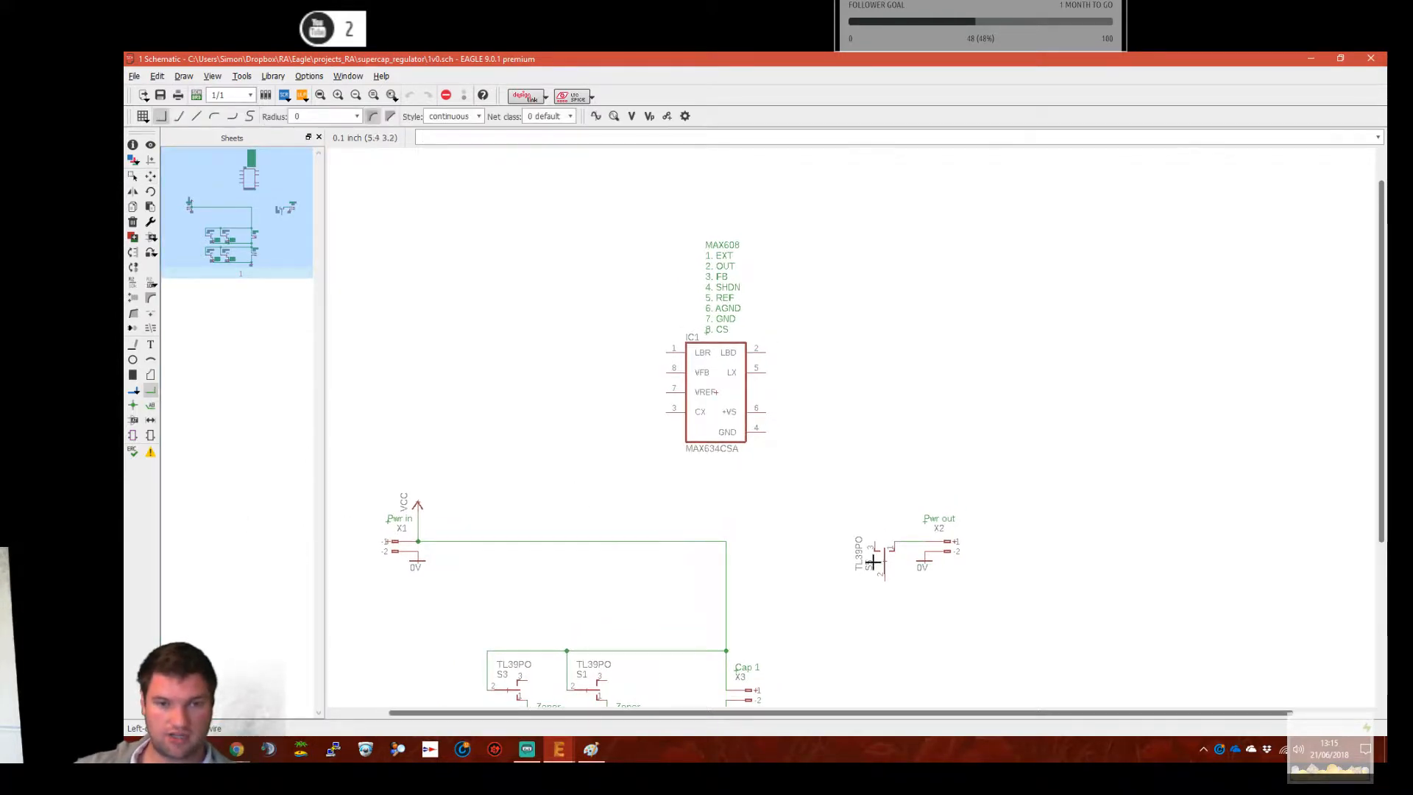
scroll(846, 545, up, 2)
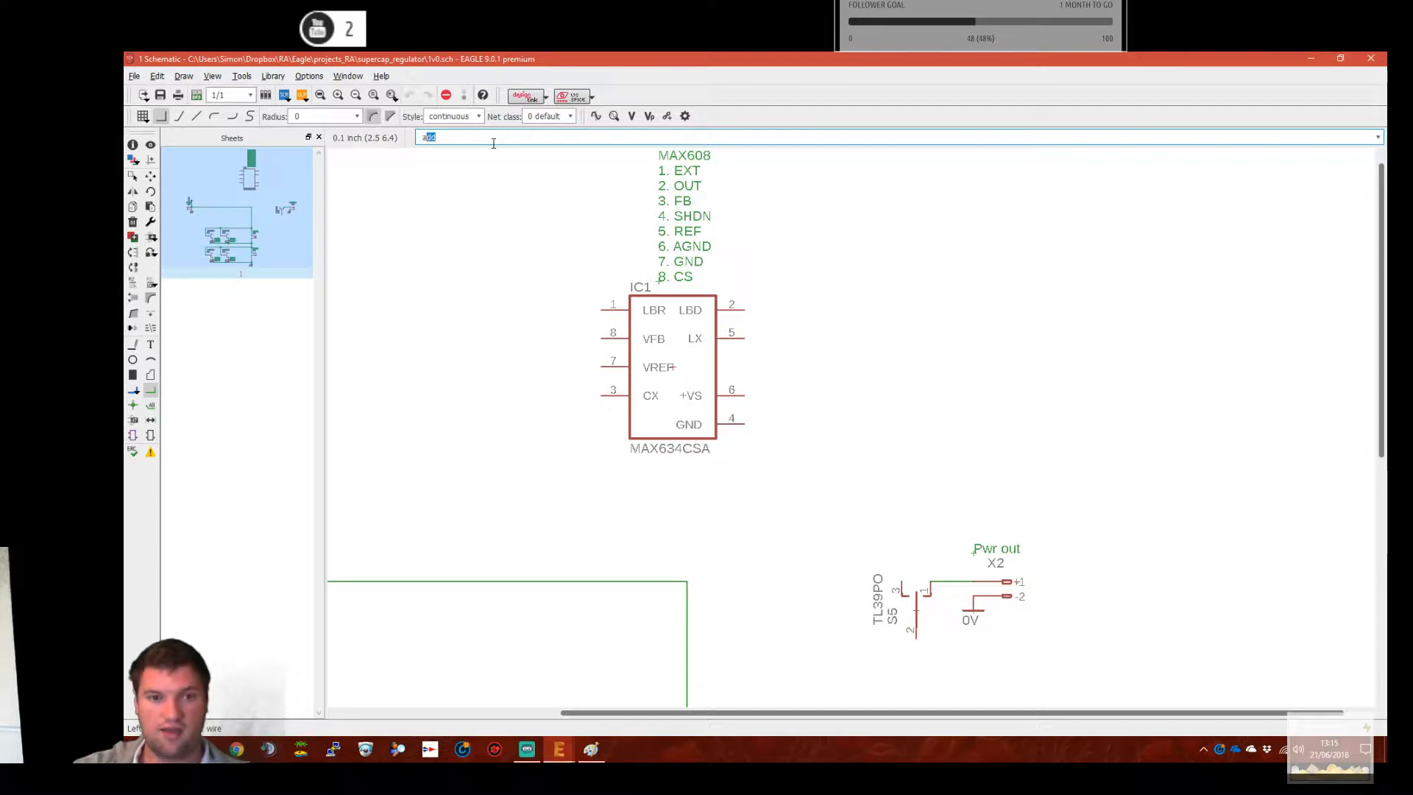
key(Return)
scroll(483, 433, up, 20)
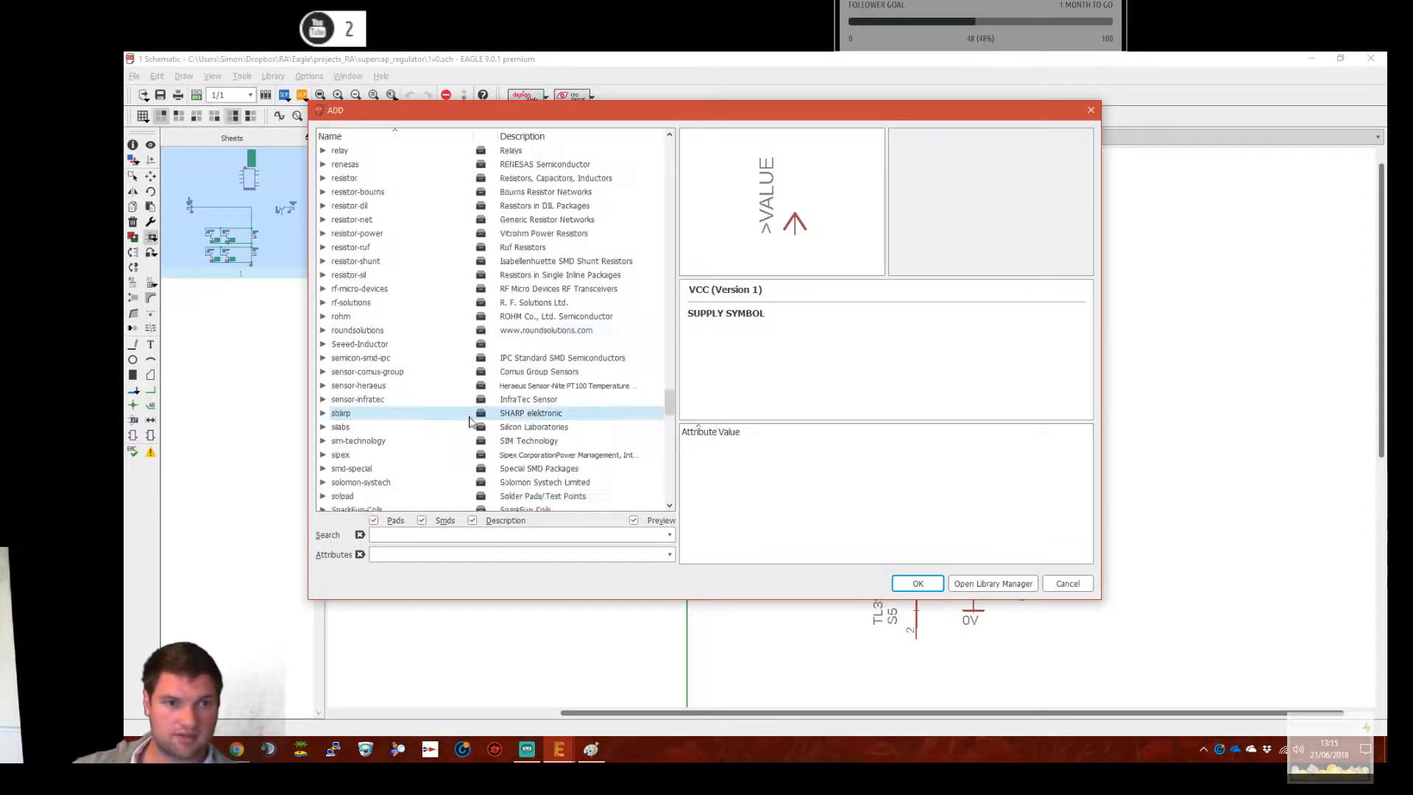
scroll(486, 434, up, 10)
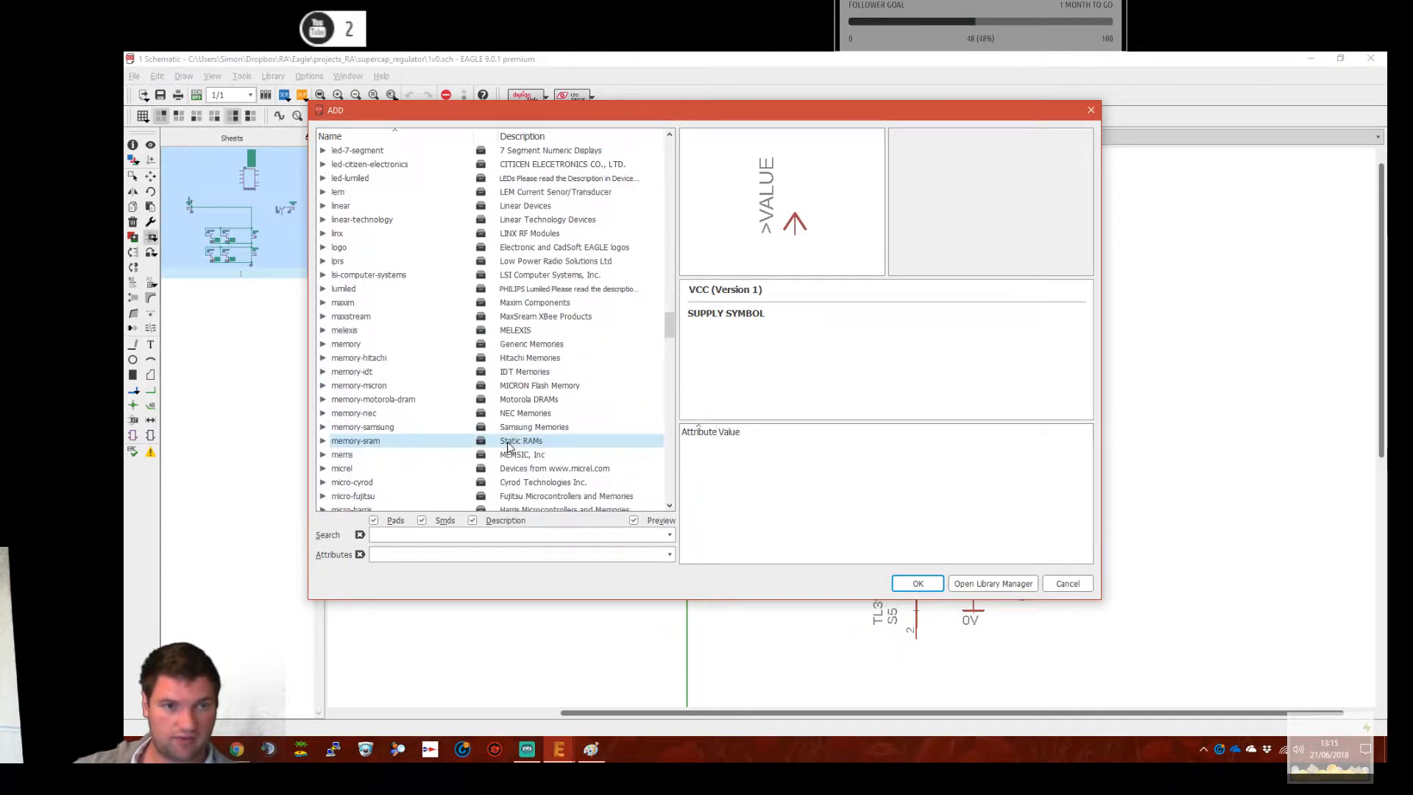
scroll(510, 447, down, 20)
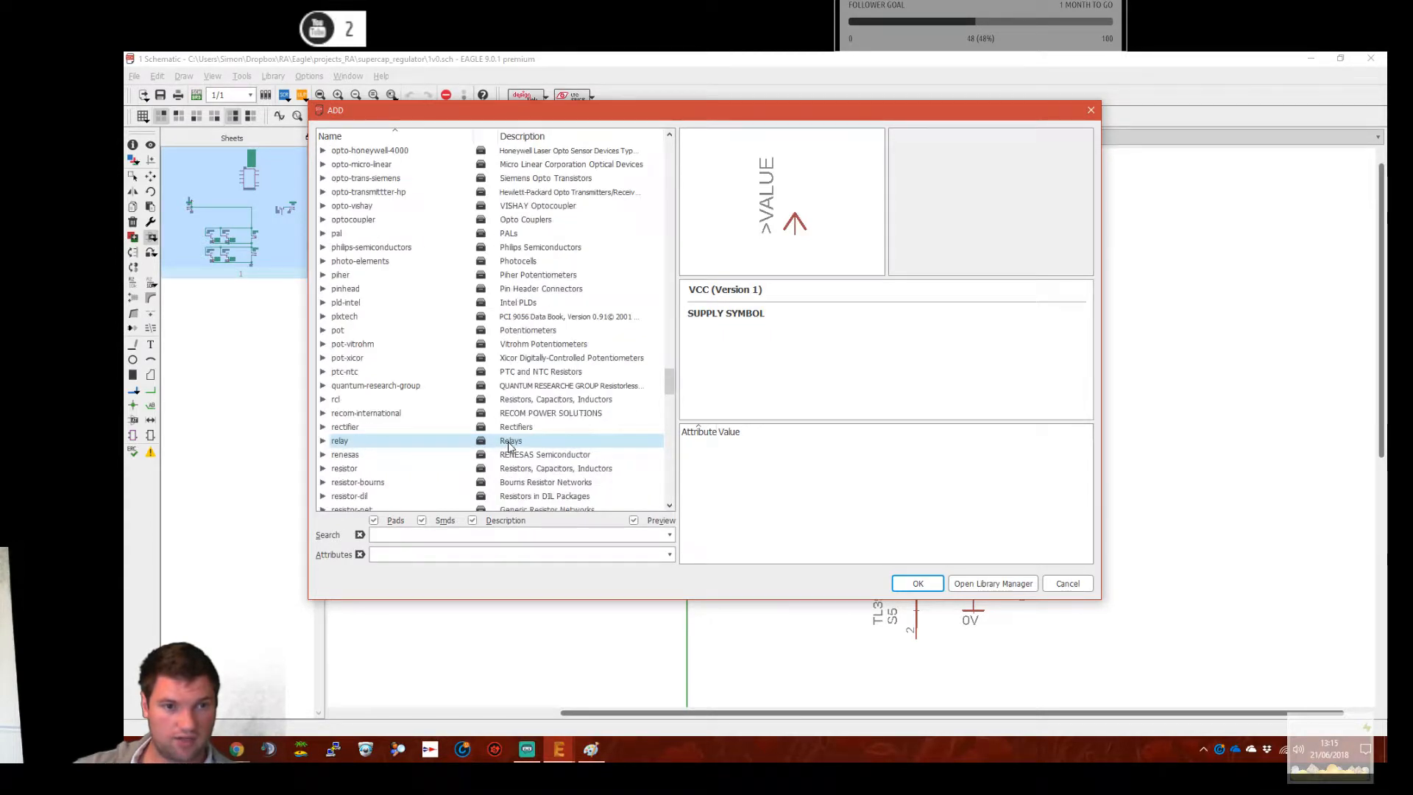
double_click(513, 441)
scroll(463, 435, down, 8)
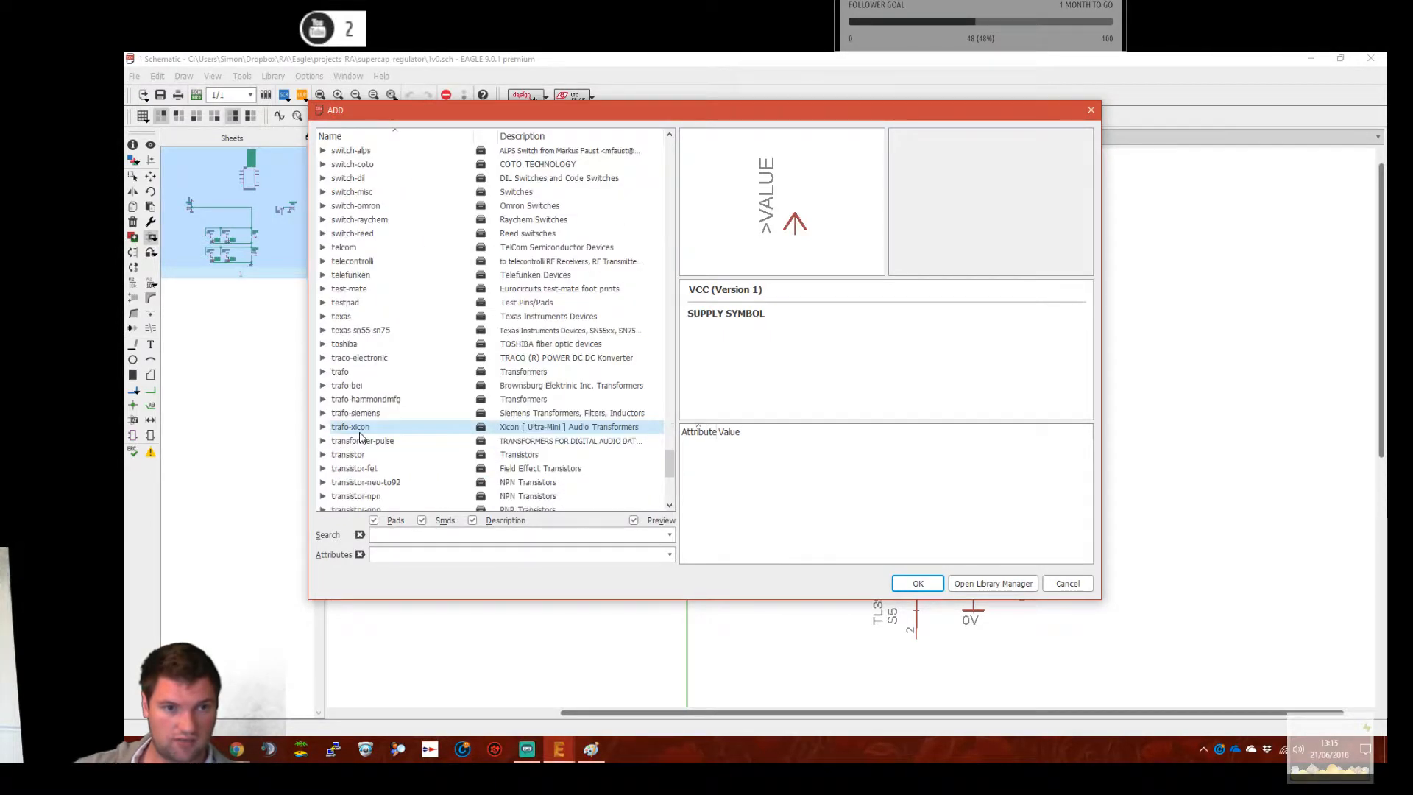
scroll(464, 435, down, 3)
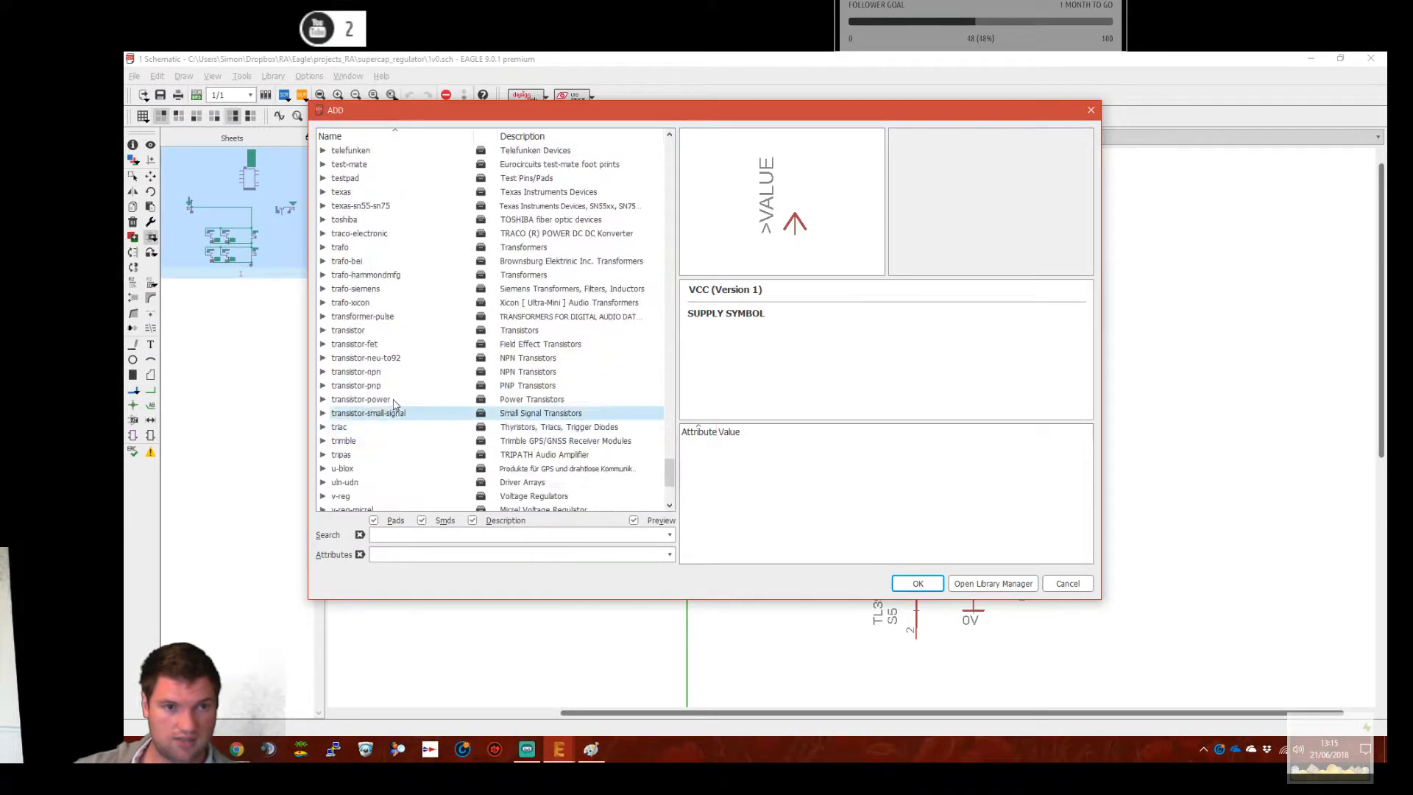
click(322, 344)
scroll(577, 435, down, 20)
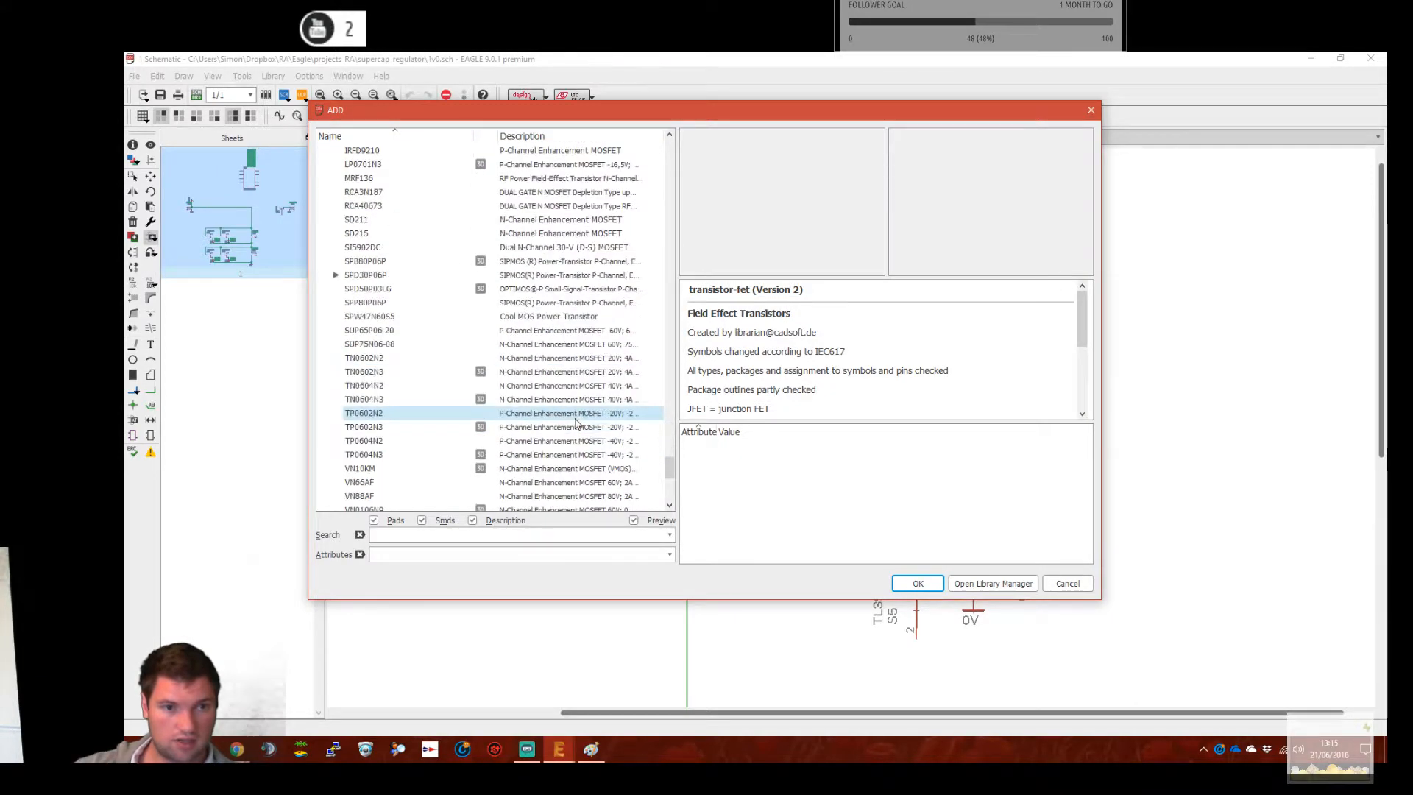
scroll(576, 423, up, 20)
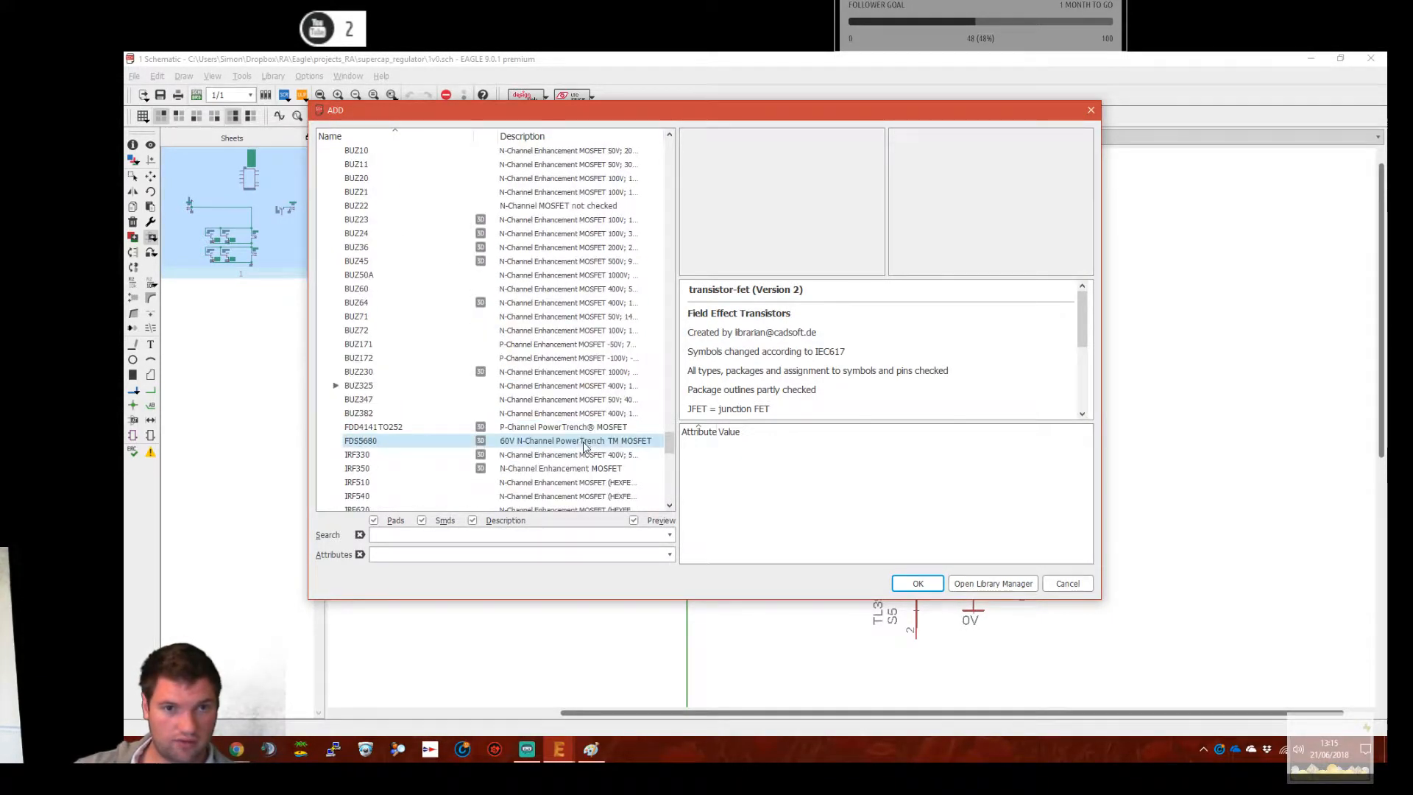
Go through the MOSFETs from BUZ23 onward and select the FDS5680 60V N-channel PowerTrench MOSFET
click(458, 261)
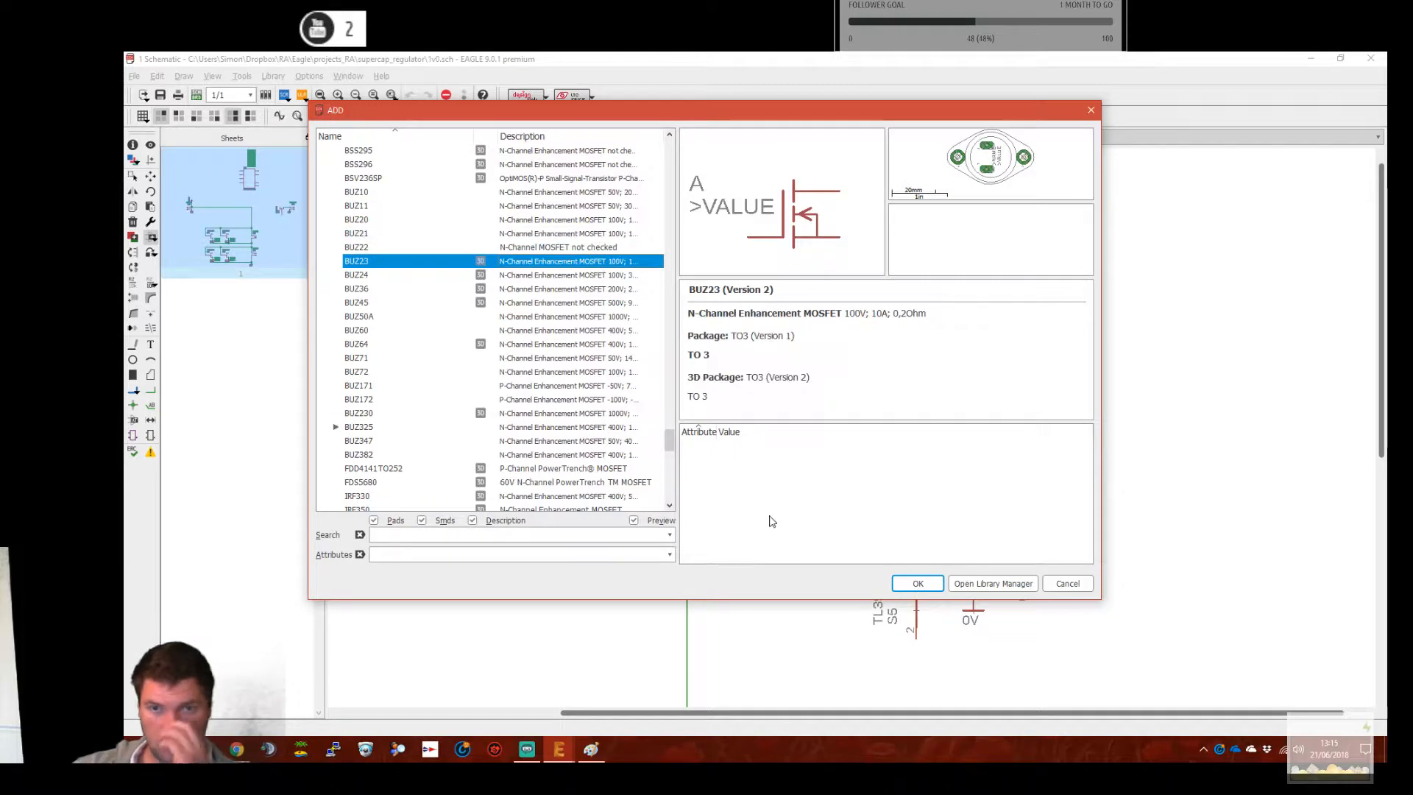
key(Down)
key(Down)
key(Down)
key(Down)
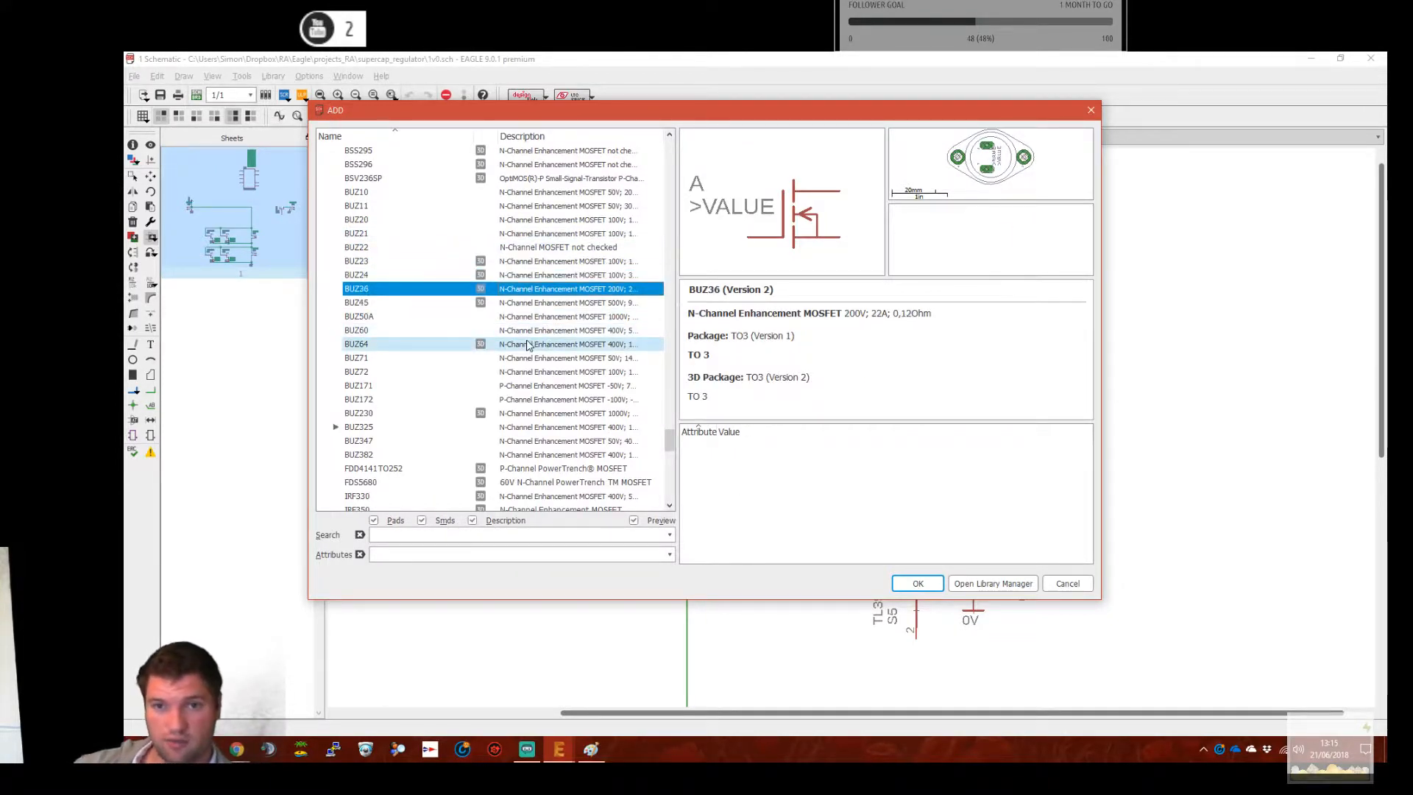
key(Down)
key(Down)
key(Down)
key(Down)
key(Down)
key(Down)
key(Down)
key(Down)
key(Down)
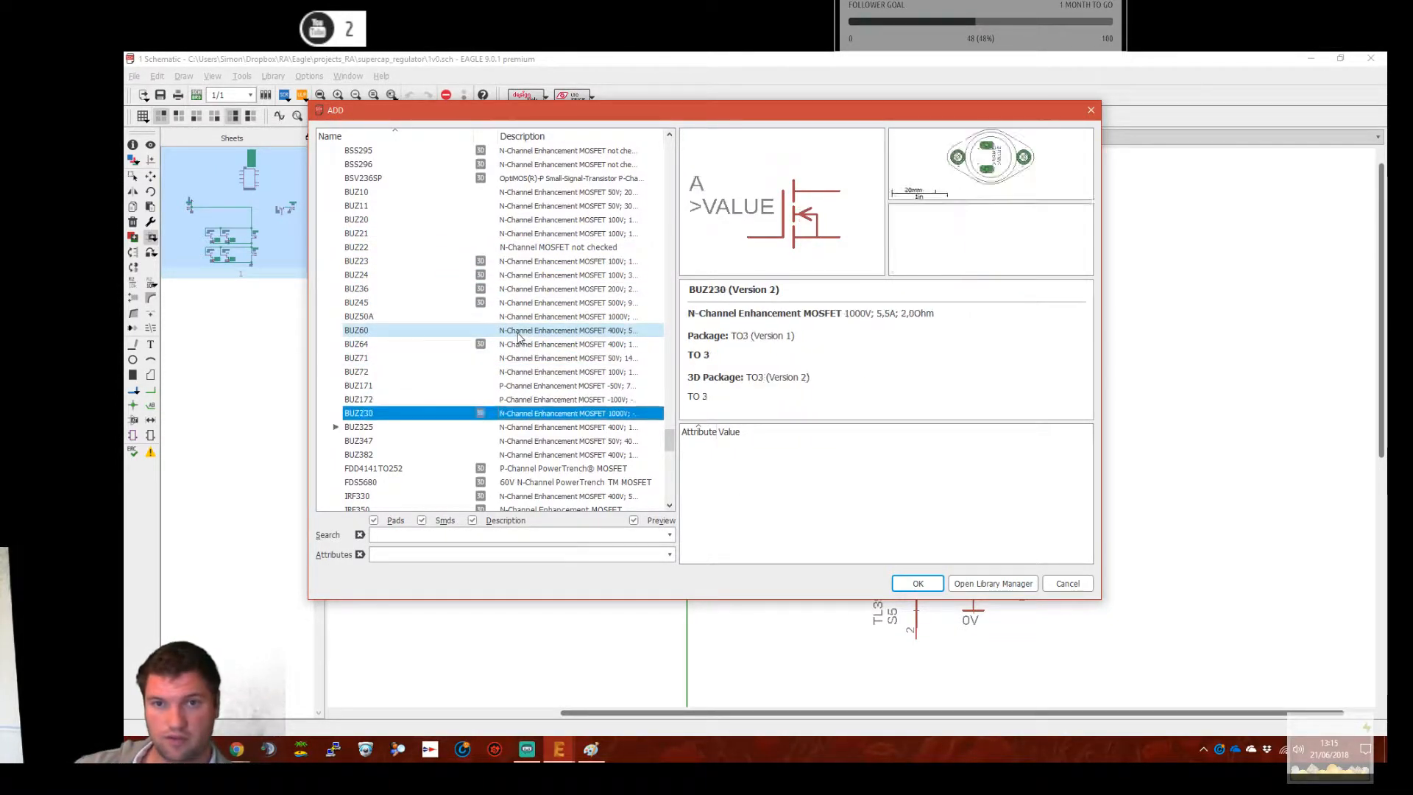
key(Down)
key(Down)
key(Down)
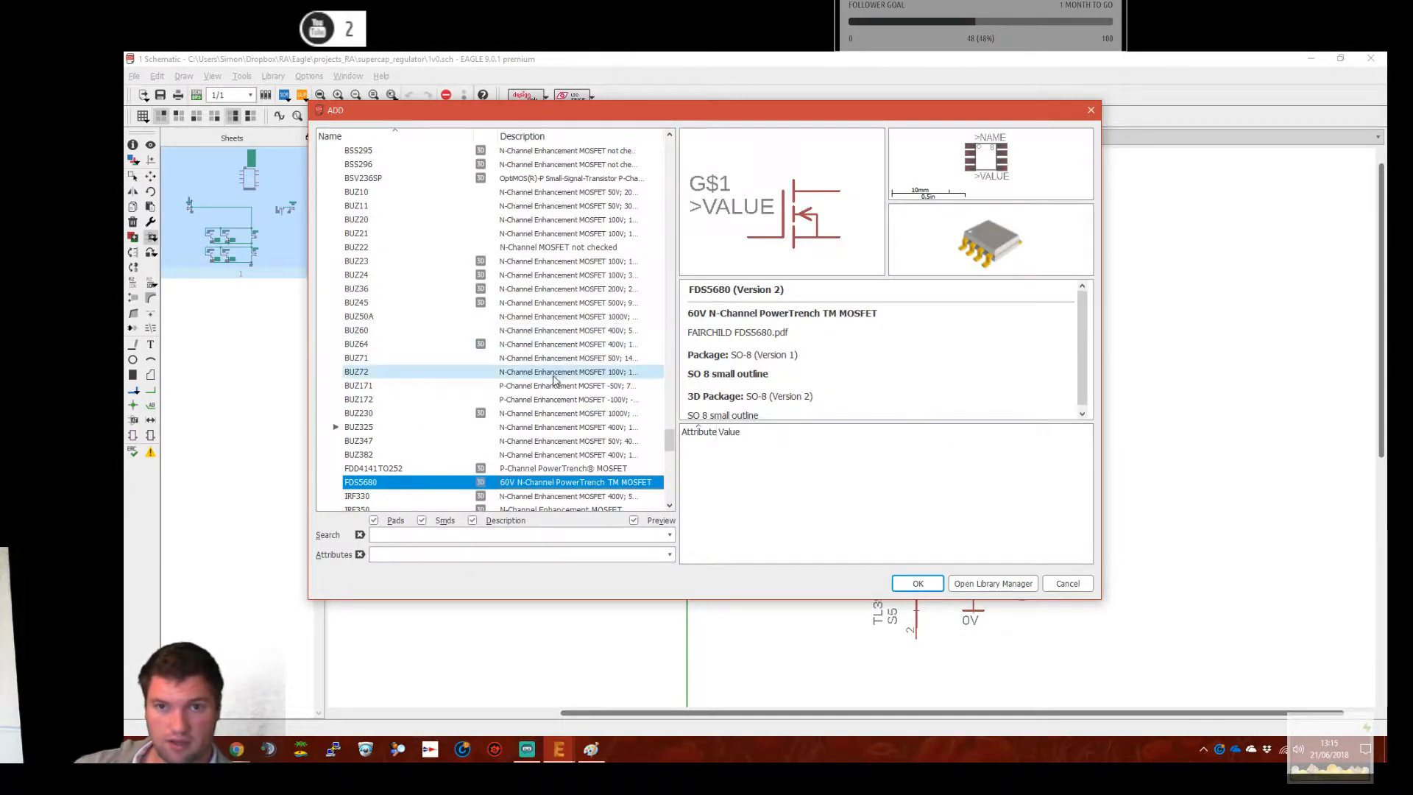
scroll(559, 387, down, 1)
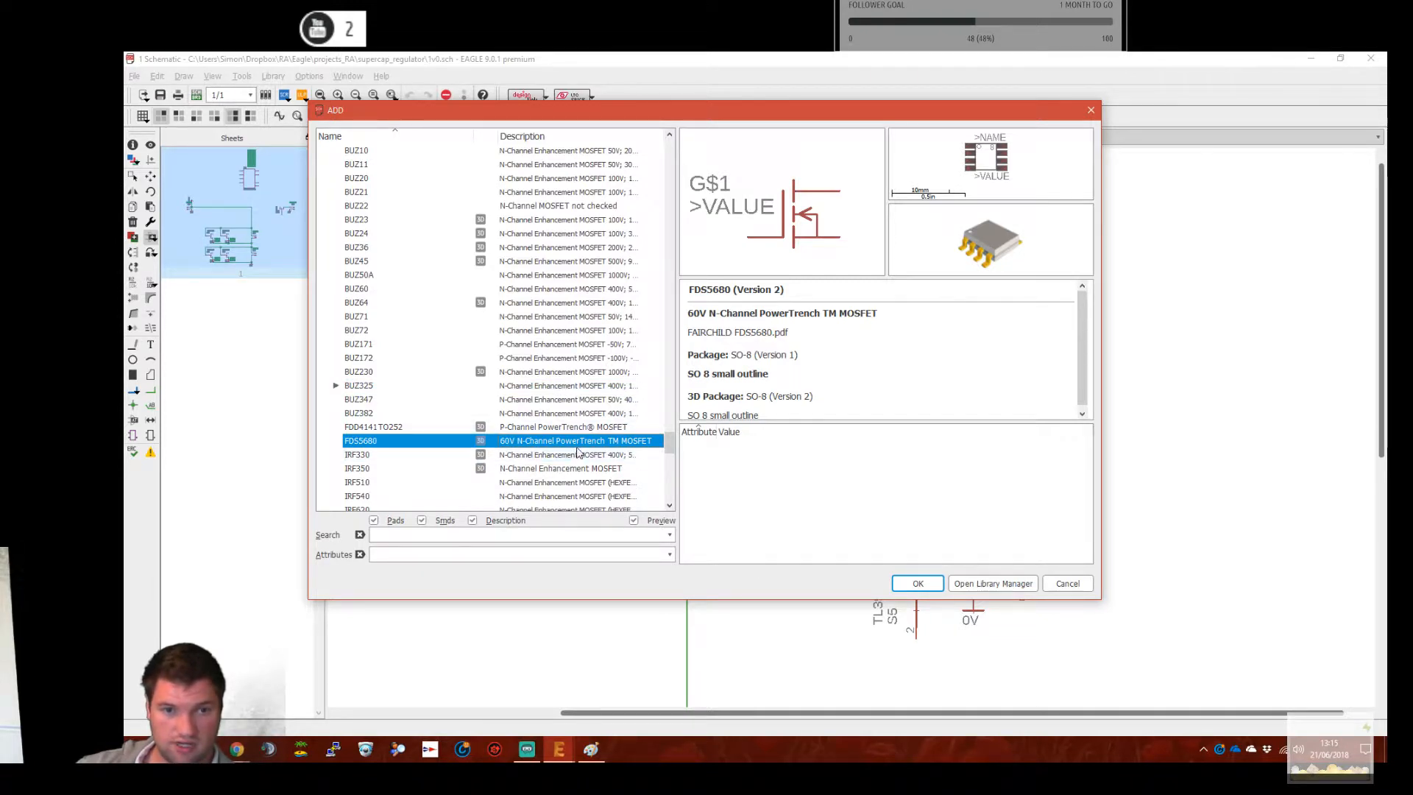
Place one FDS5680 MOSFET in the free area between IC1 and the power output, and finish placing
click(918, 582)
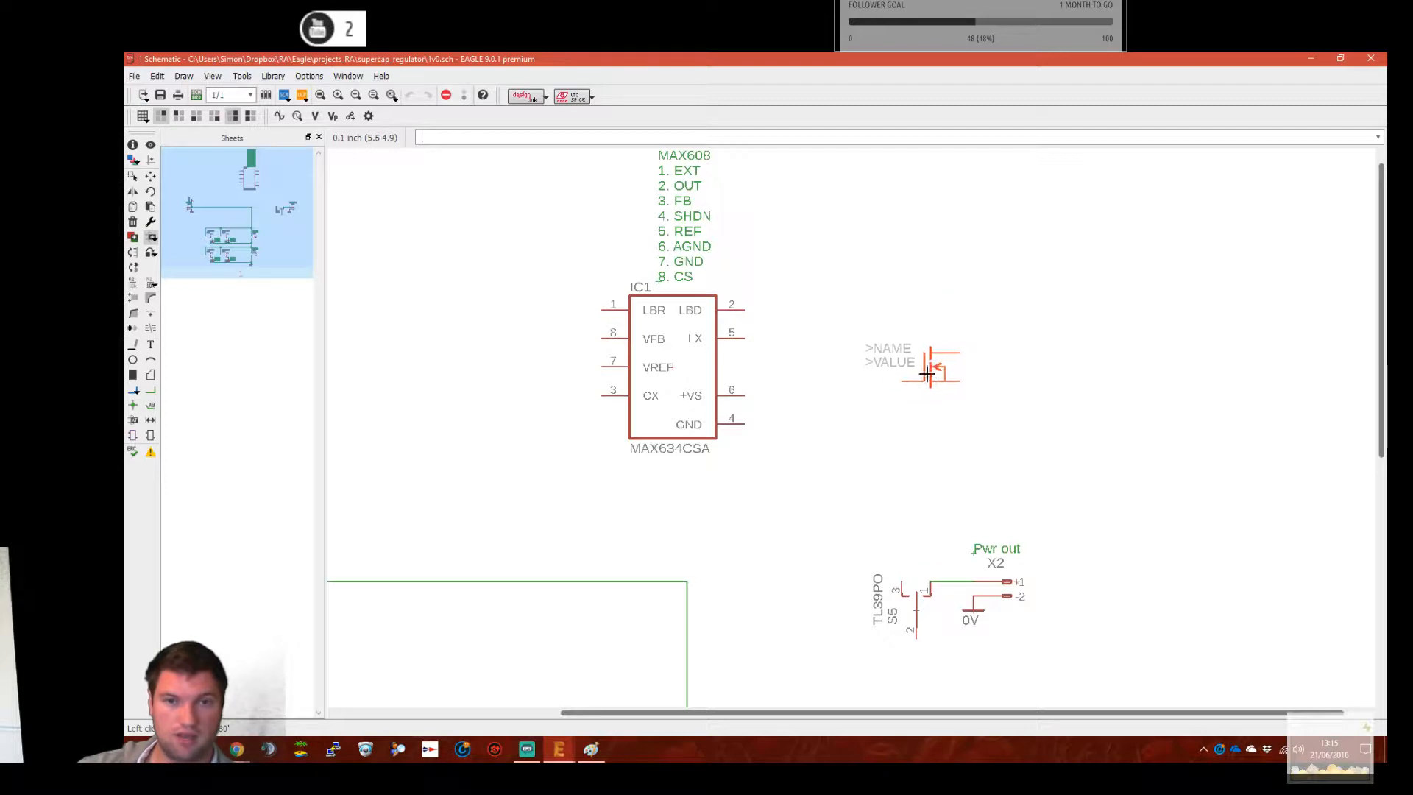
click(953, 368)
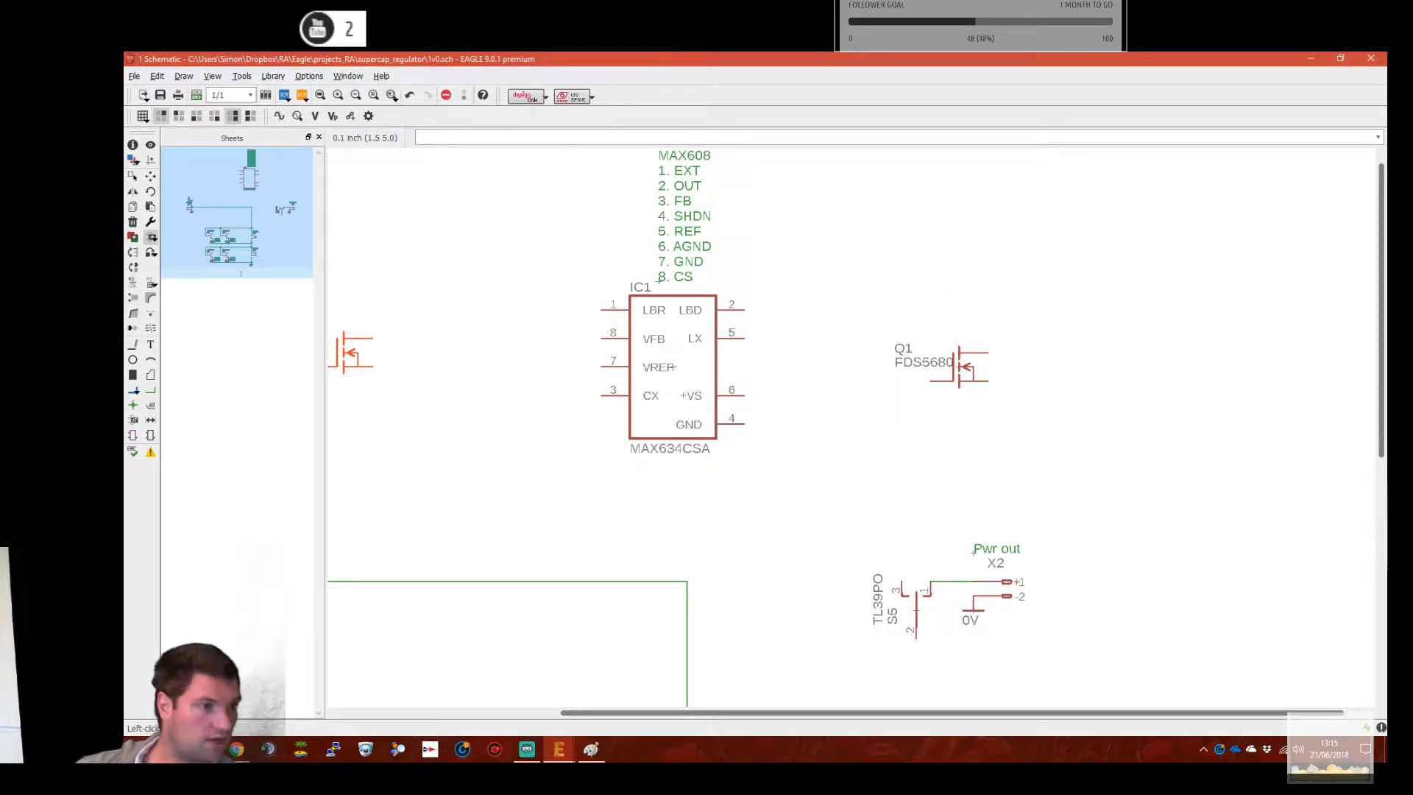
key(Escape)
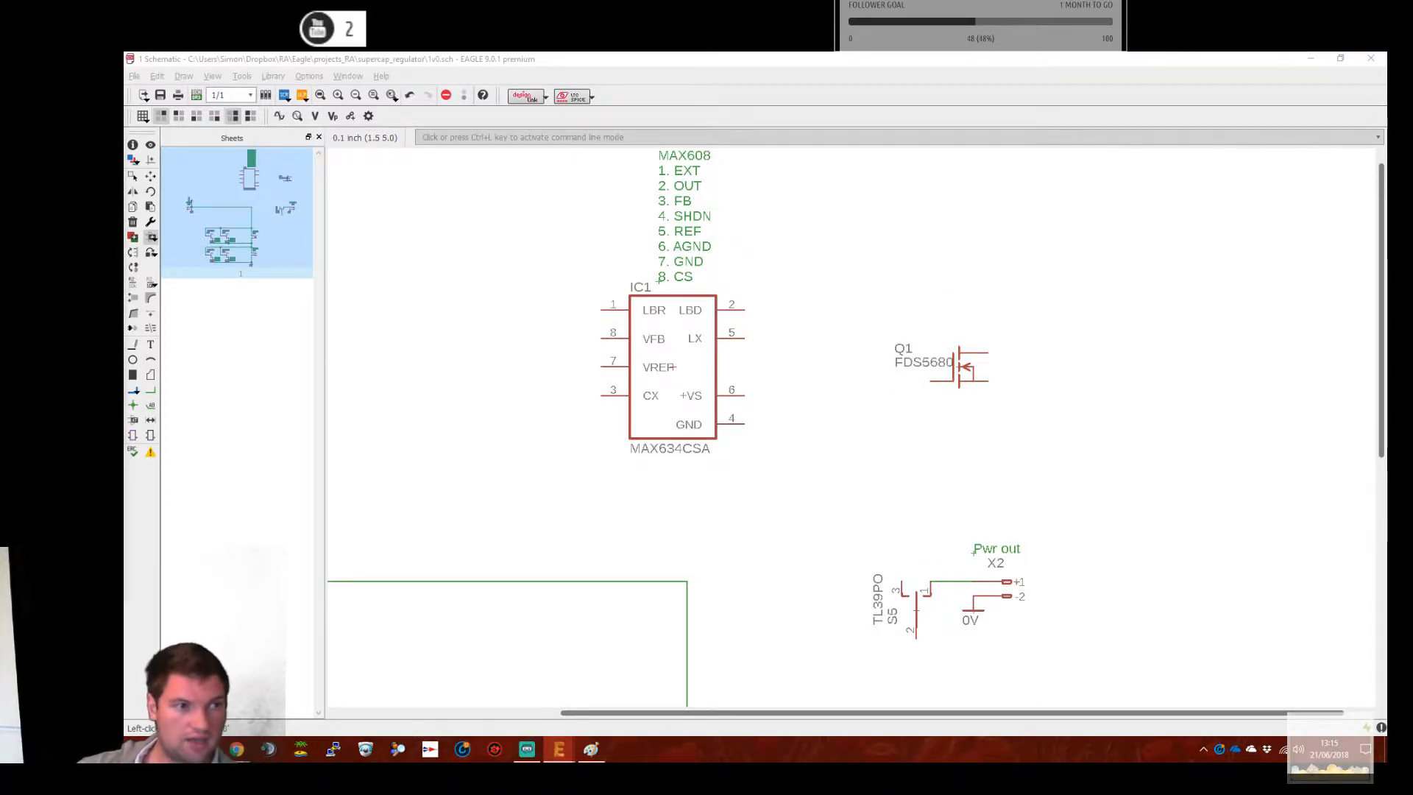
Browse the part libraries back to the diode library and list its diodes
scroll(398, 354, up, 10)
scroll(399, 353, up, 20)
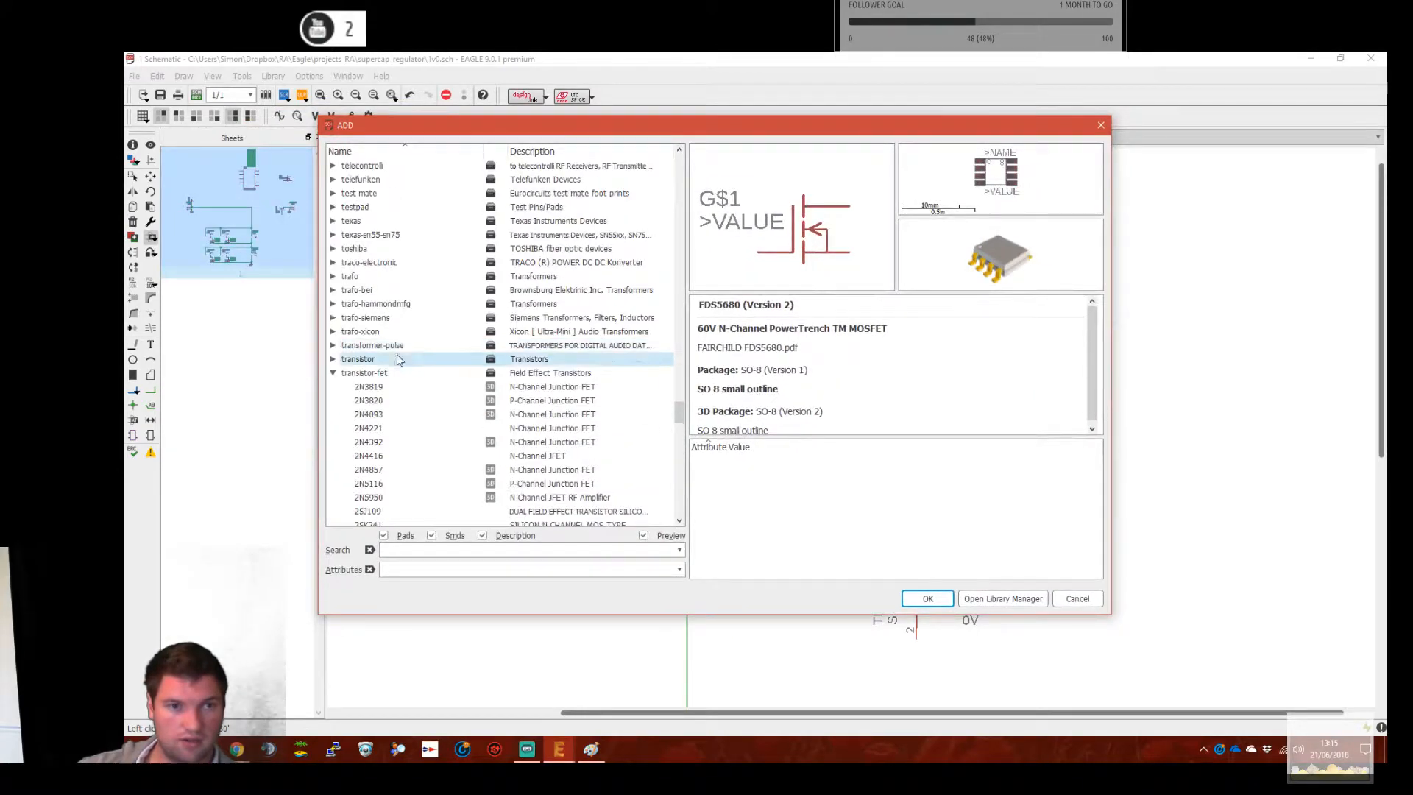
scroll(396, 414, up, 20)
scroll(401, 419, down, 8)
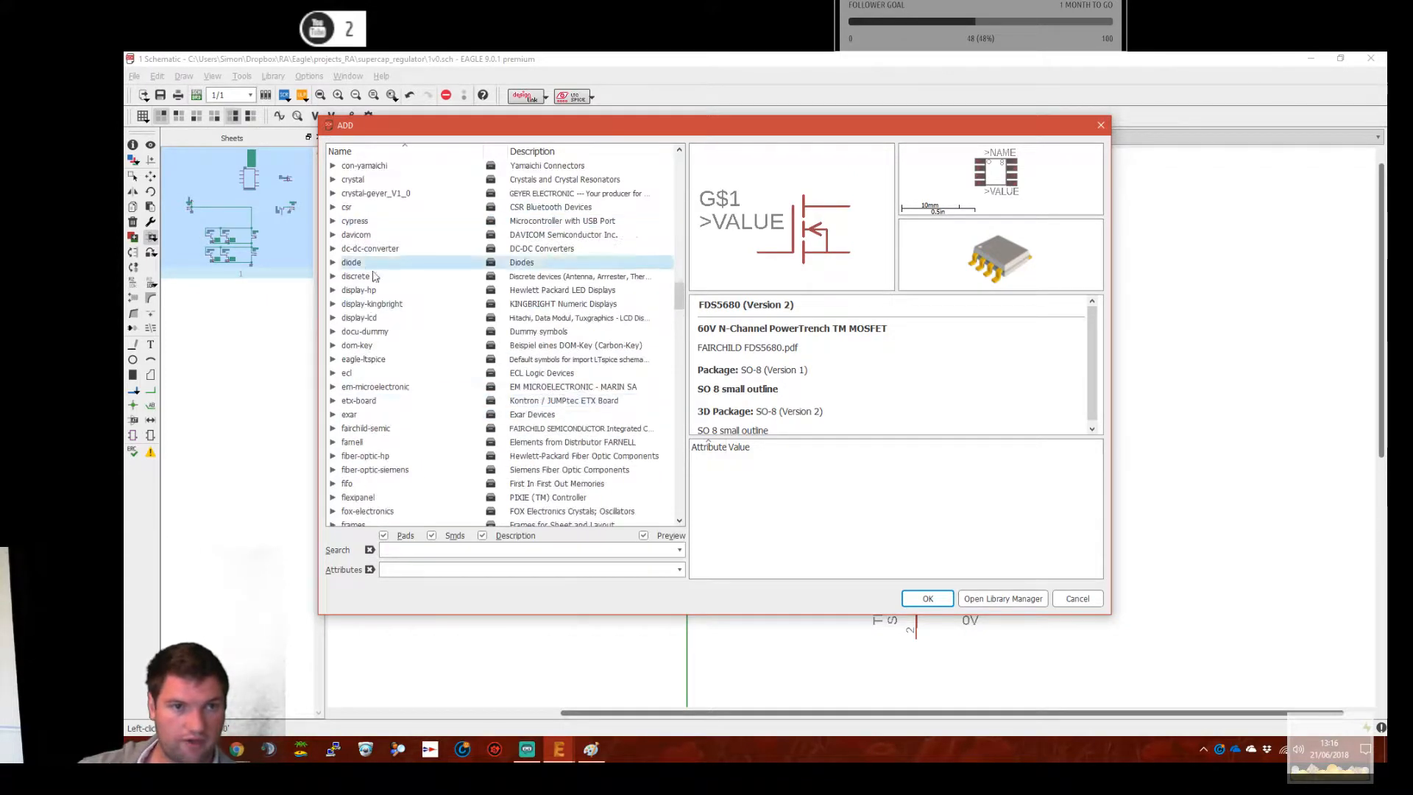
click(332, 263)
scroll(421, 376, down, 8)
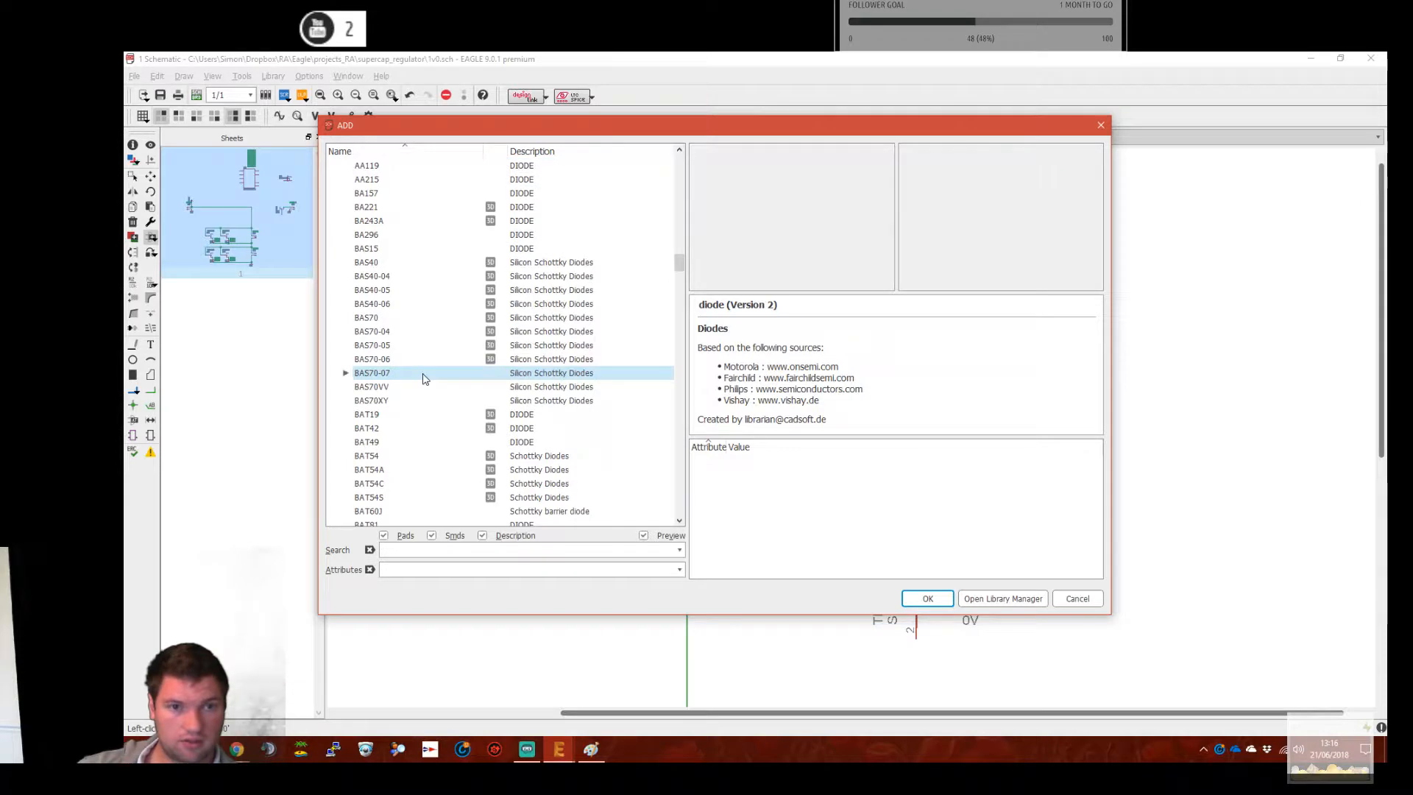
Compare the symbols and packages of the Schottky diodes from BAS40 to BAS70XY, including the BAS70-07 package variants
click(413, 263)
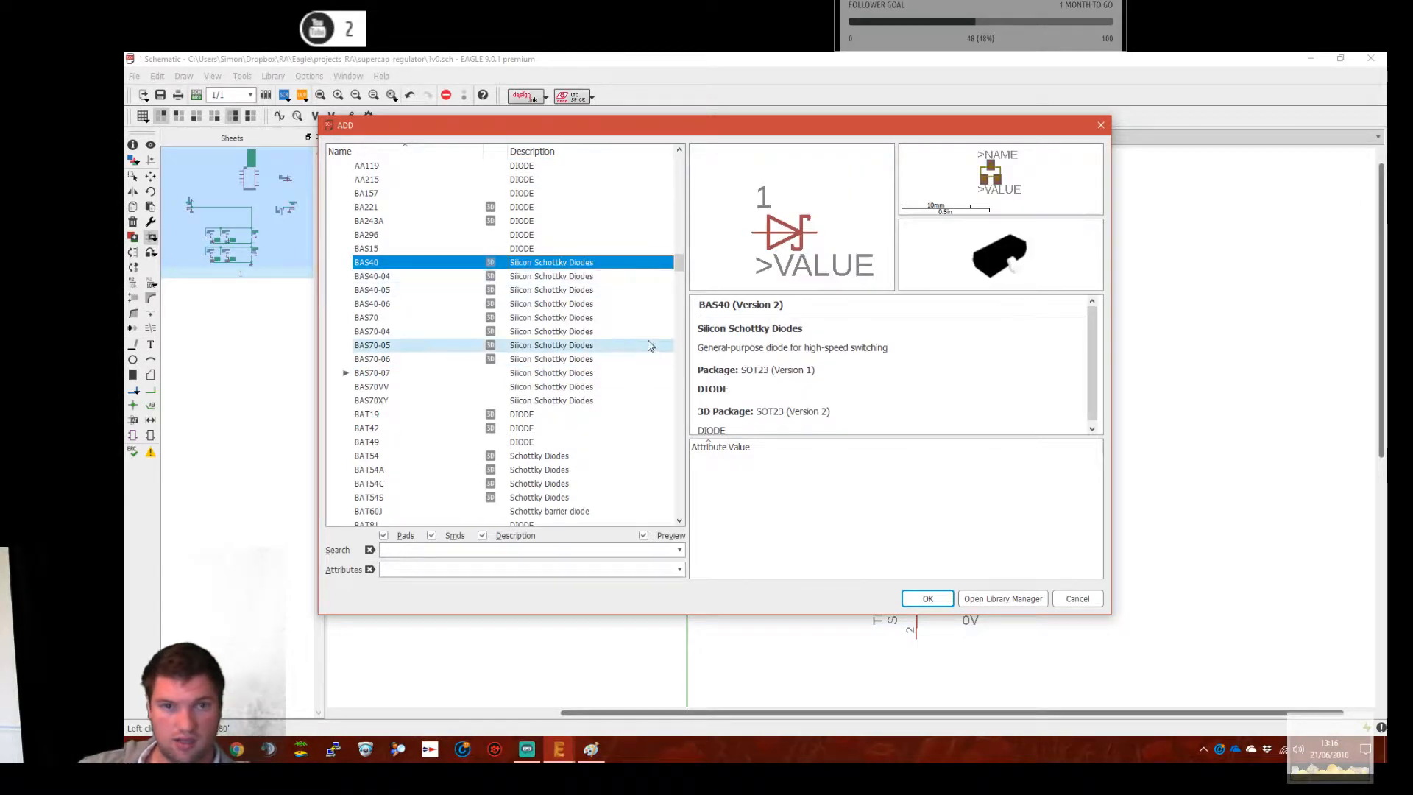
click(537, 277)
click(538, 290)
click(536, 319)
click(531, 374)
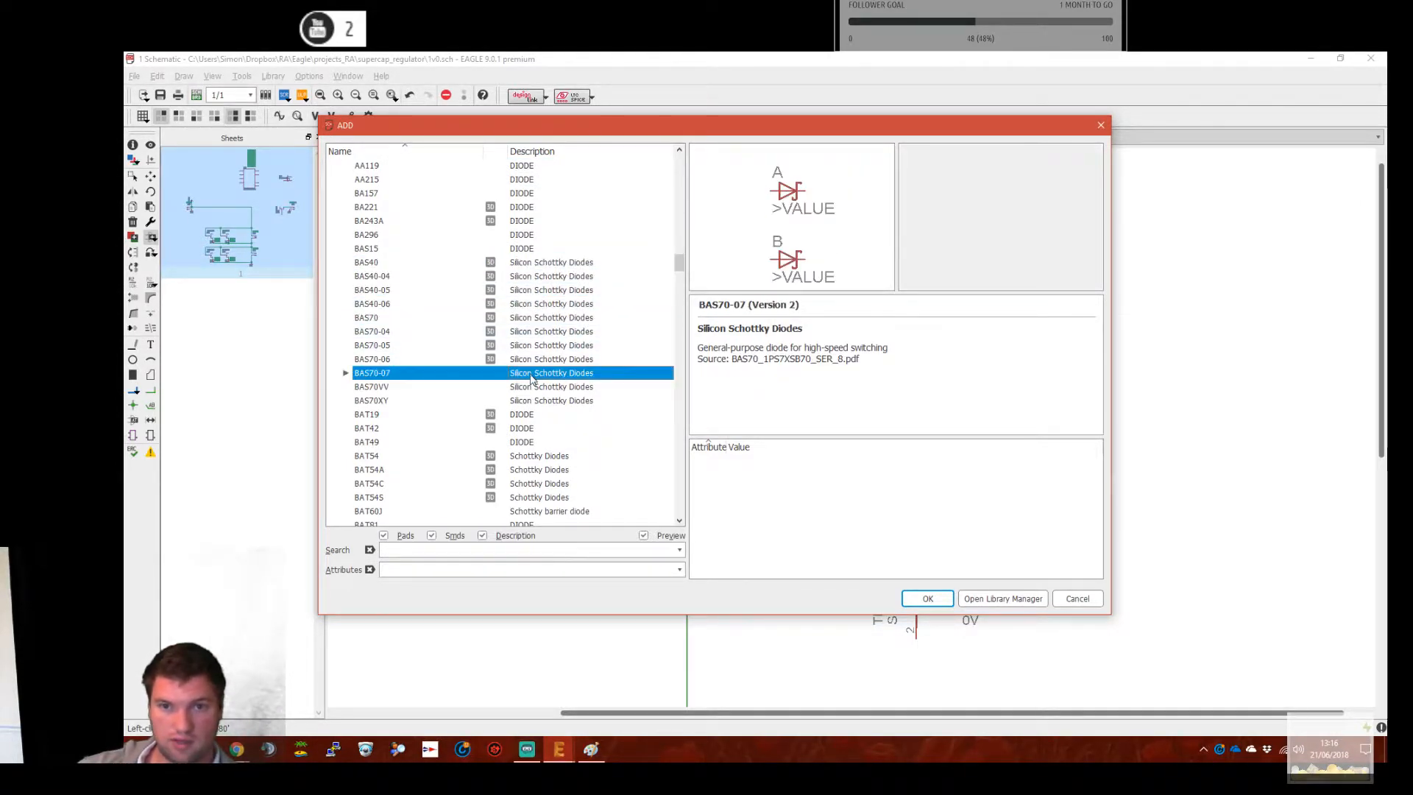
click(538, 399)
click(541, 377)
click(542, 400)
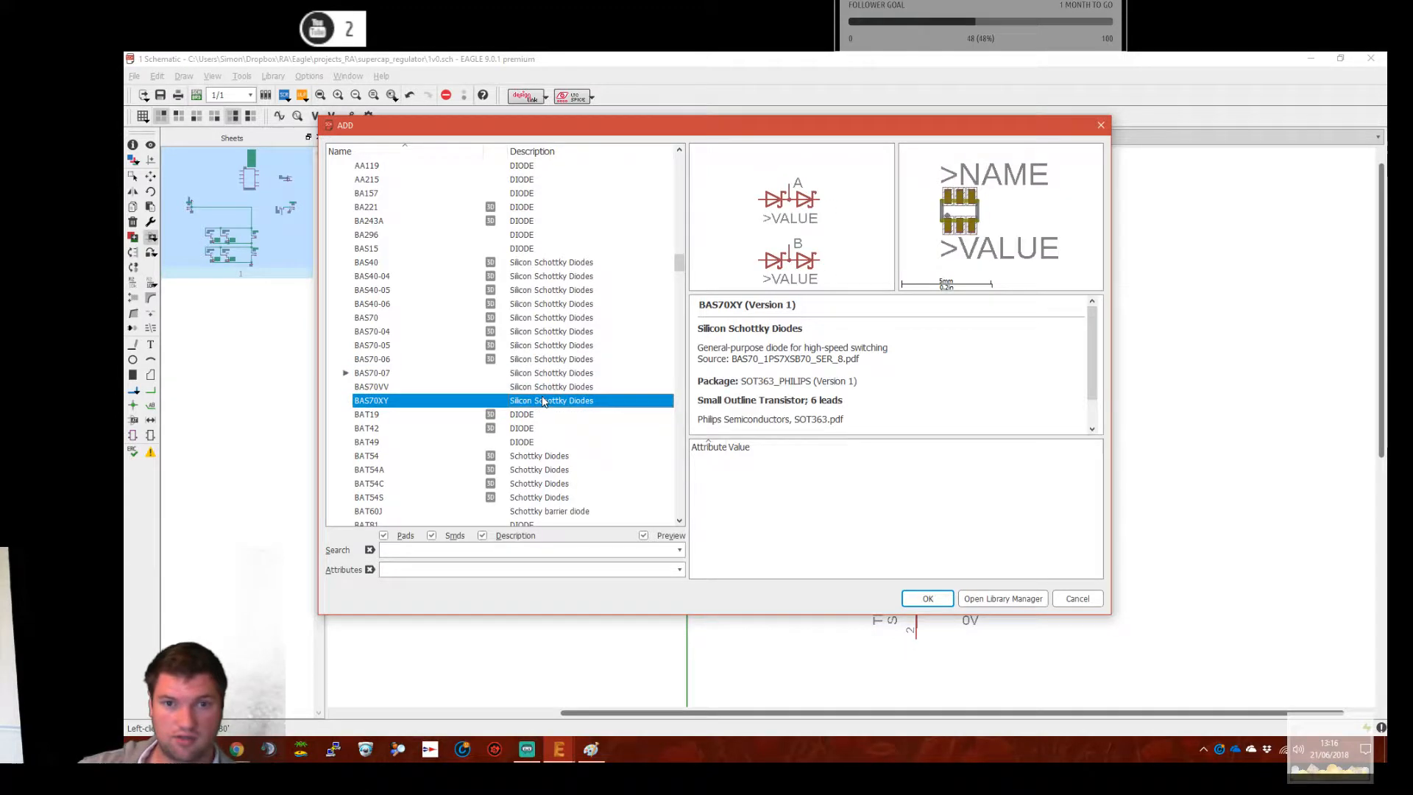
click(346, 373)
click(427, 389)
click(427, 401)
click(426, 387)
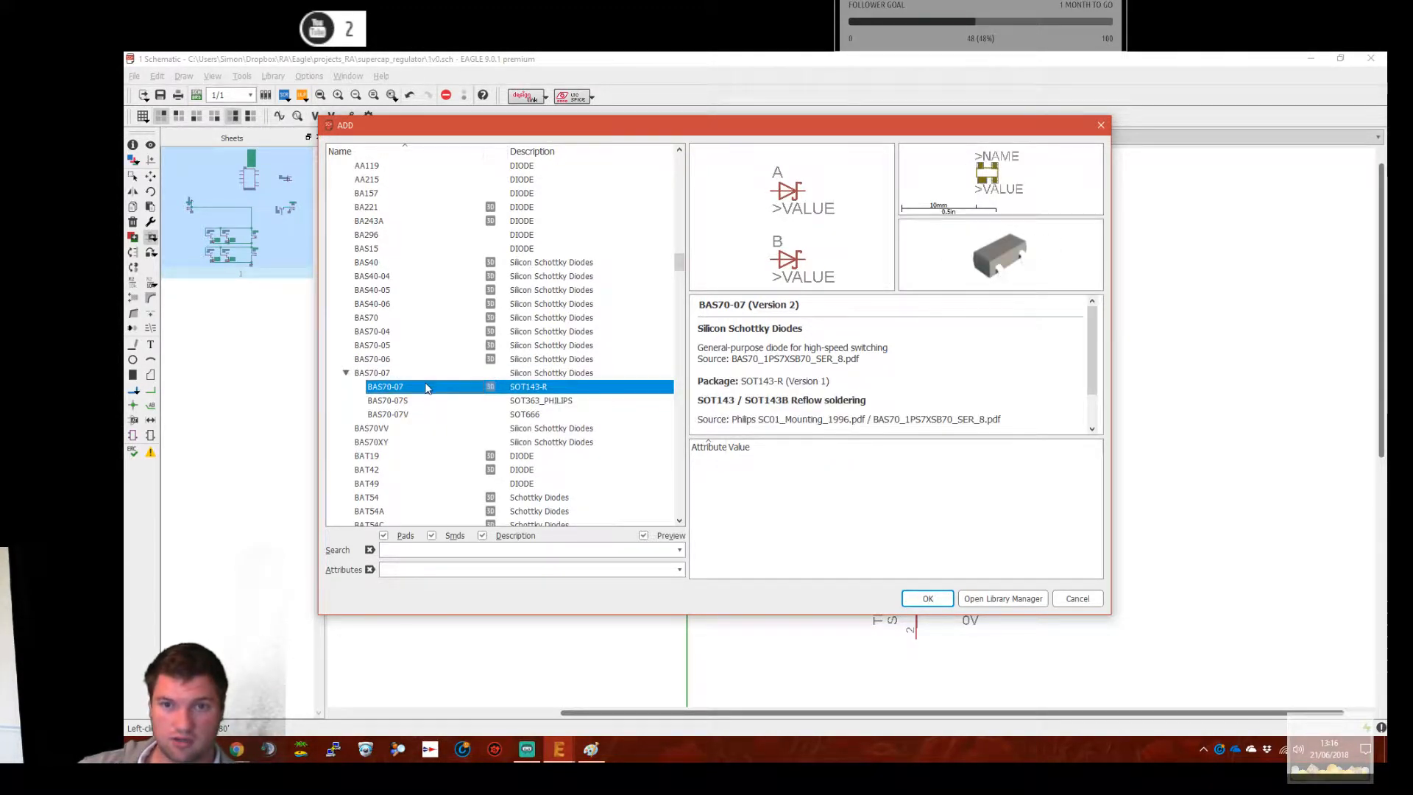
click(416, 414)
click(417, 402)
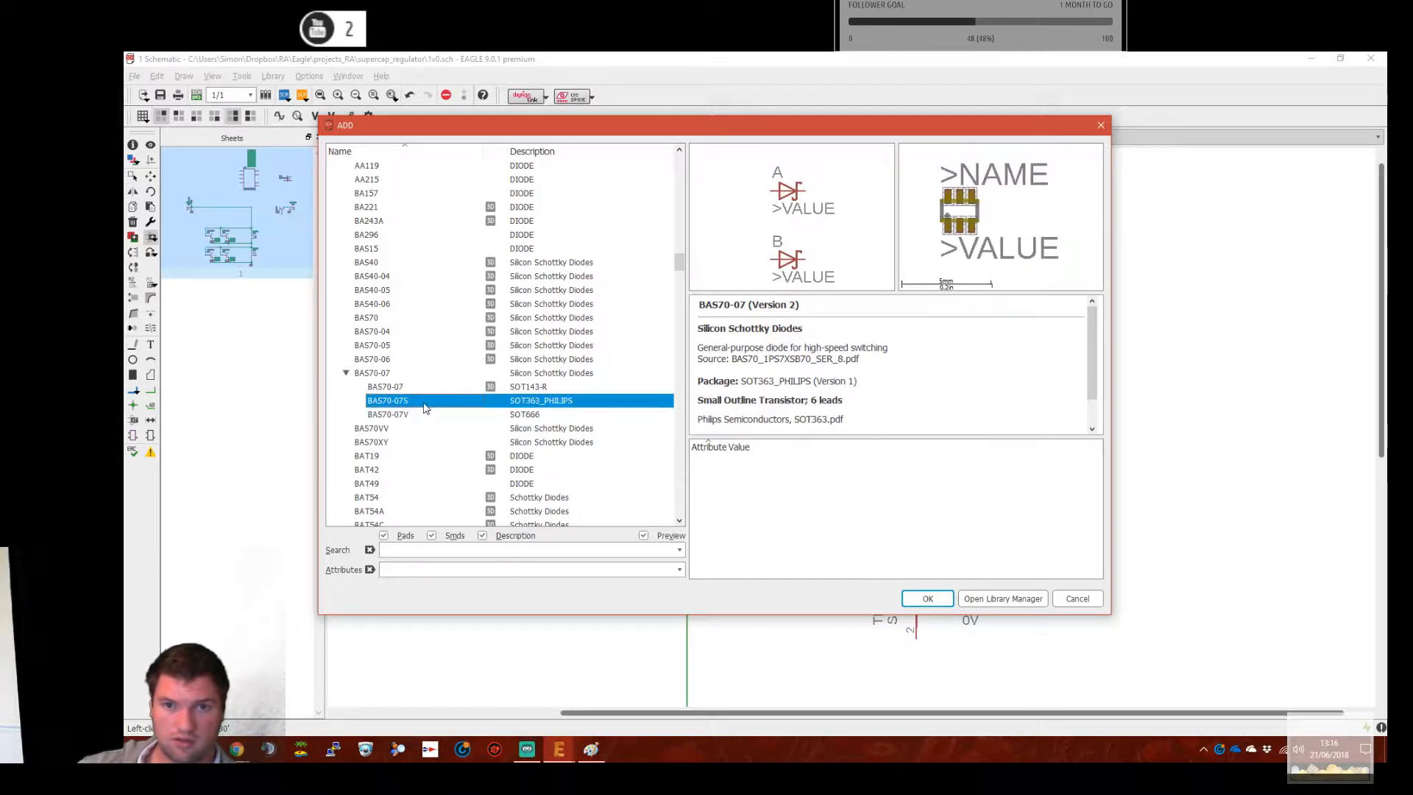
Choose the BAT42 barrier diode in the DO35-10 package and place it just above and to the right of Q1
click(406, 473)
click(411, 497)
click(411, 472)
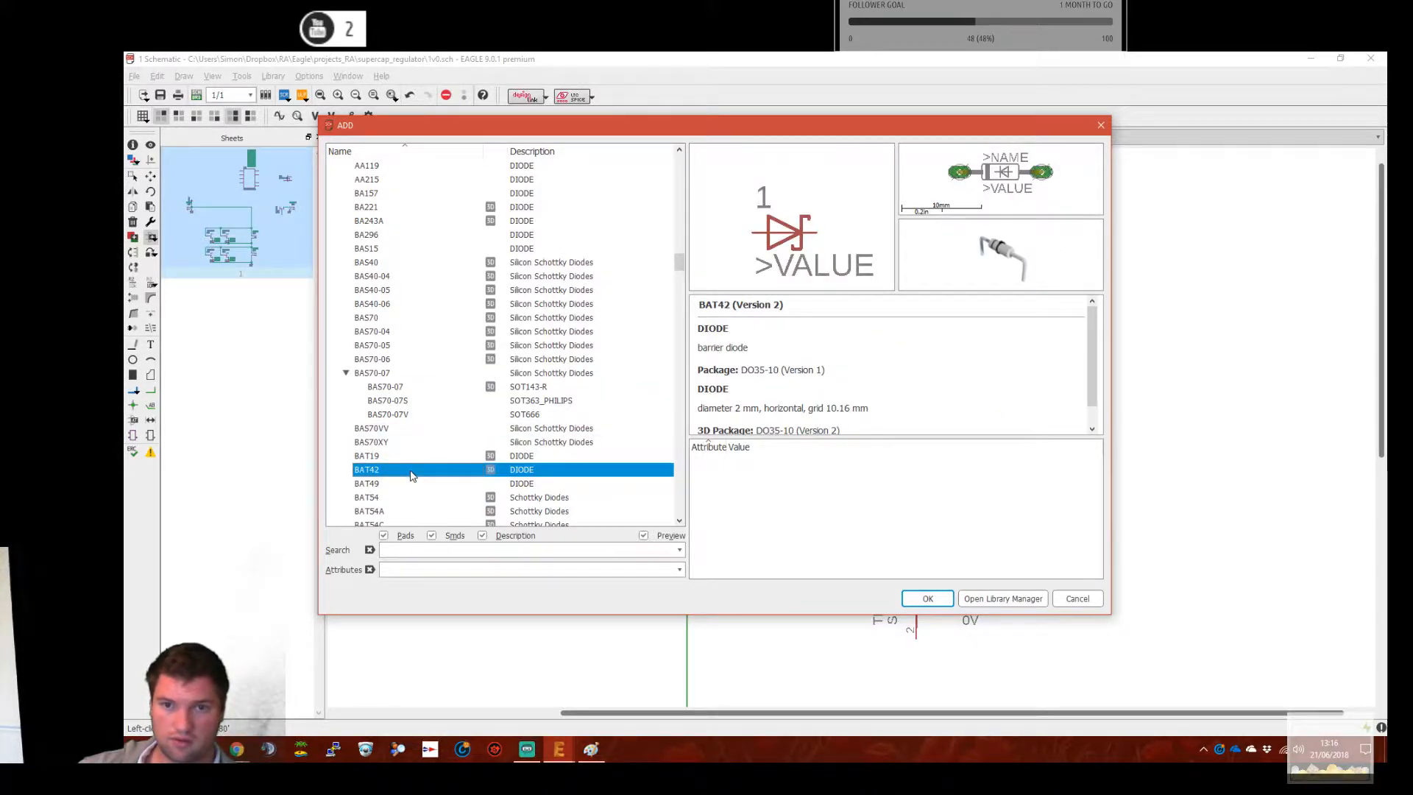
click(928, 599)
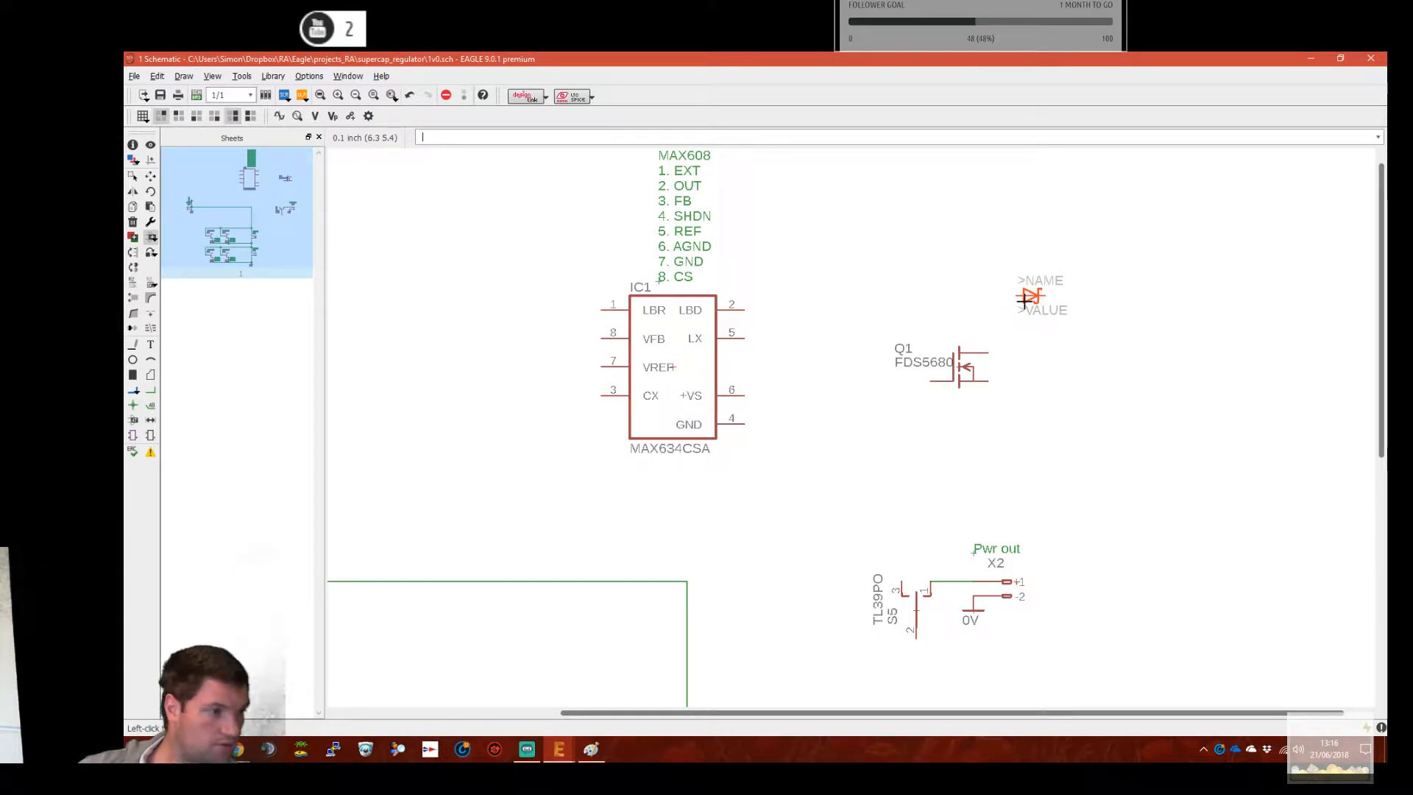
click(1025, 298)
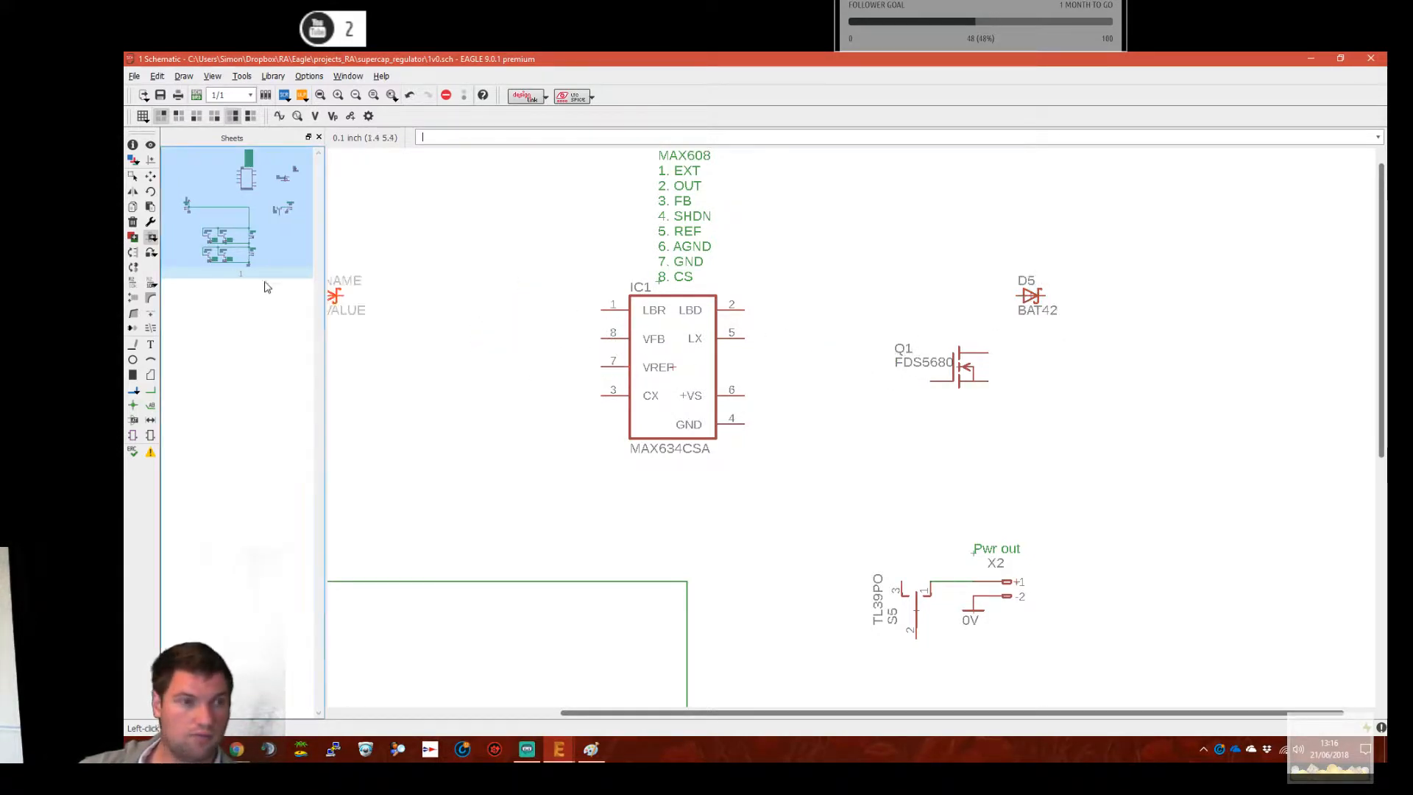
Wire Q1's upper terminal to the anode of D5, and D5's cathode to pin 2 of switch S5
click(151, 390)
click(987, 352)
click(1050, 296)
click(1088, 296)
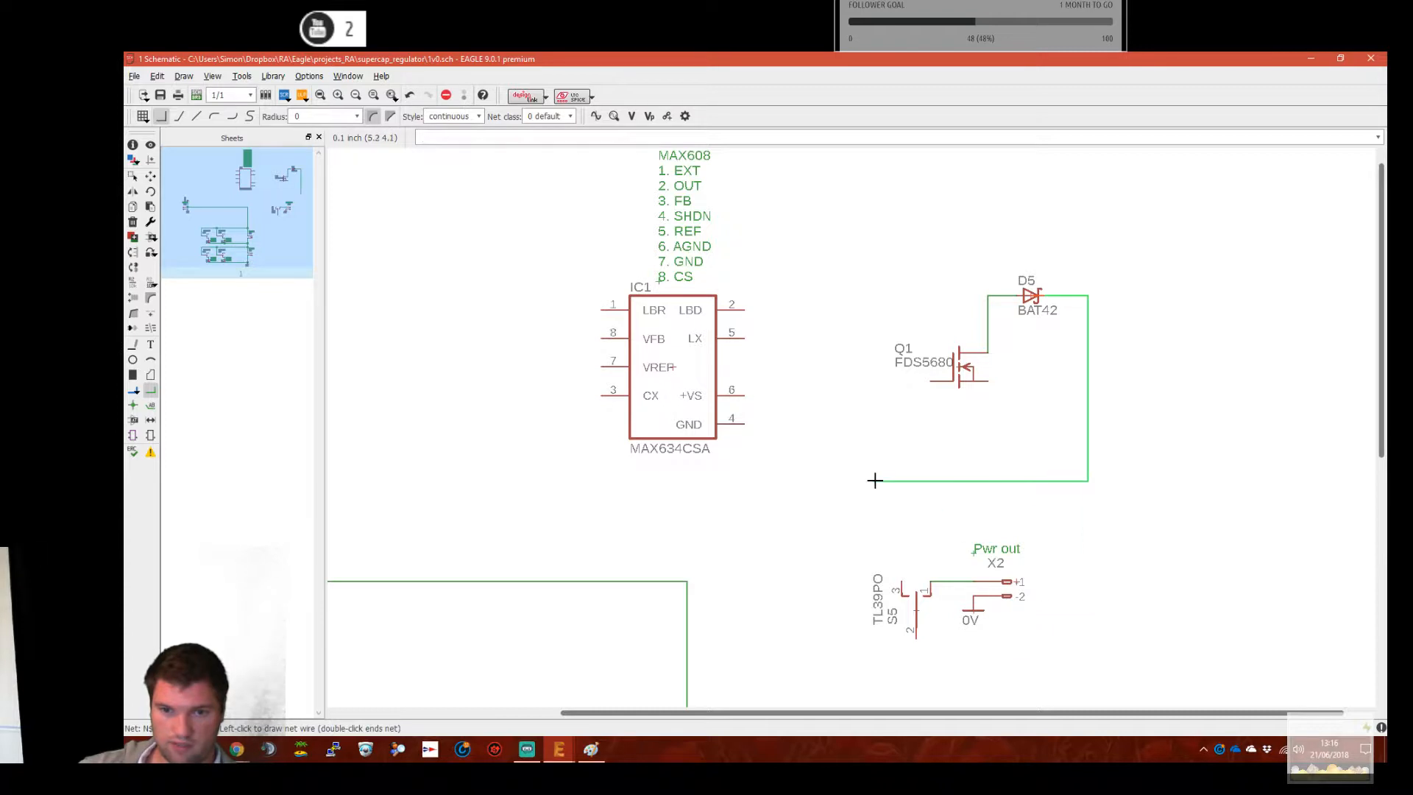
click(858, 481)
click(918, 643)
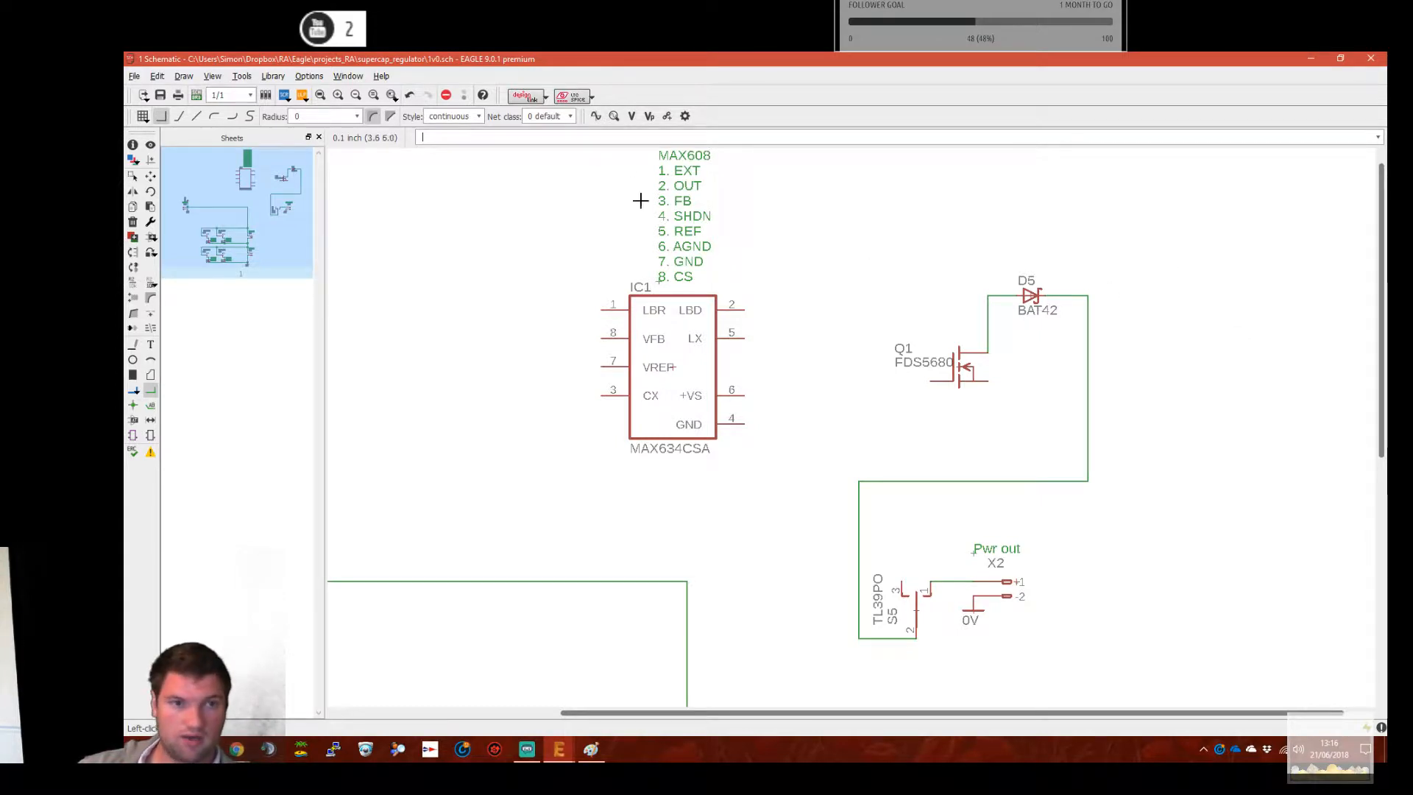
Open the list of parts to add again and expand the rcl library of resistors, capacitors and inductors
text(add)
key(Return)
scroll(413, 241, up, 11)
click(414, 240)
scroll(416, 239, up, 4)
scroll(434, 375, down, 20)
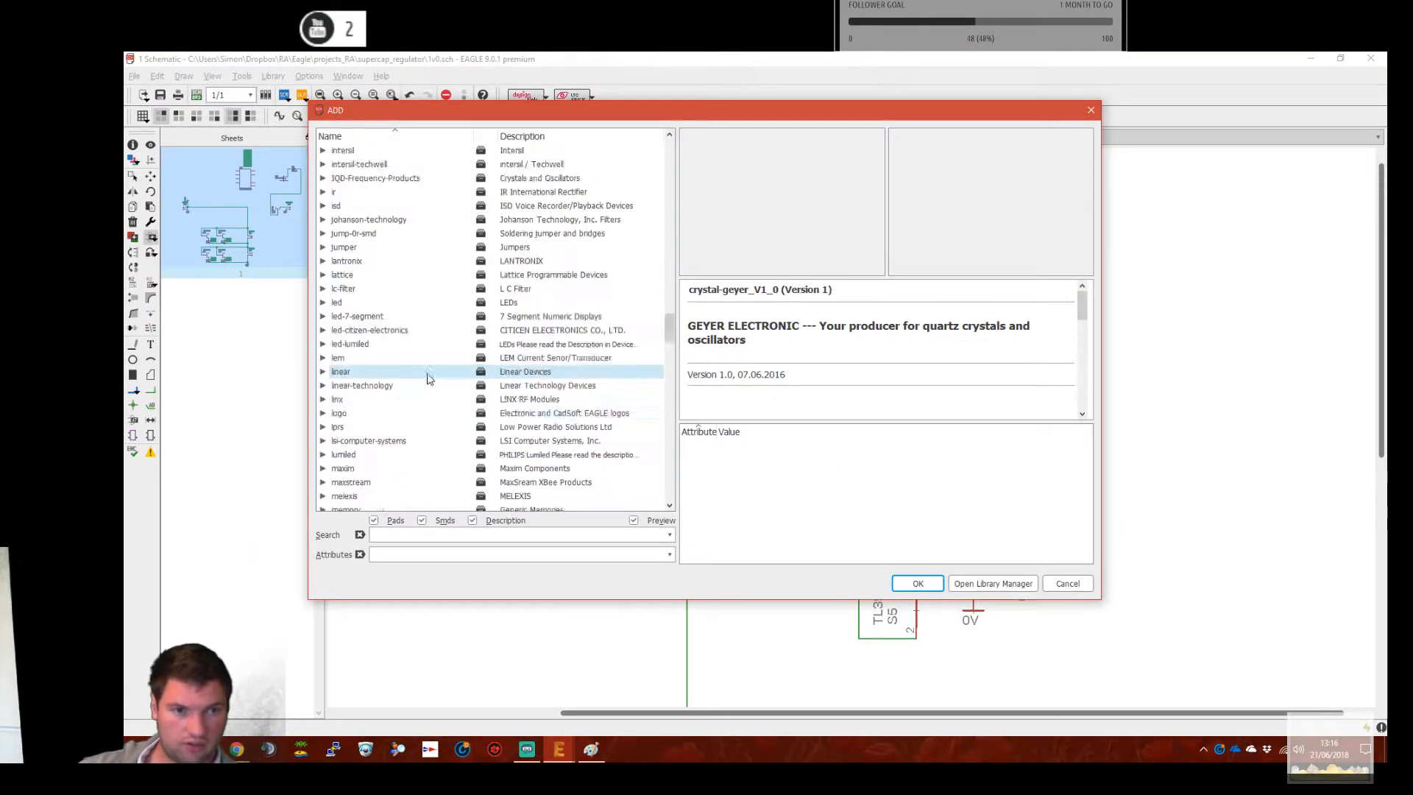
scroll(436, 384, down, 15)
scroll(415, 385, up, 4)
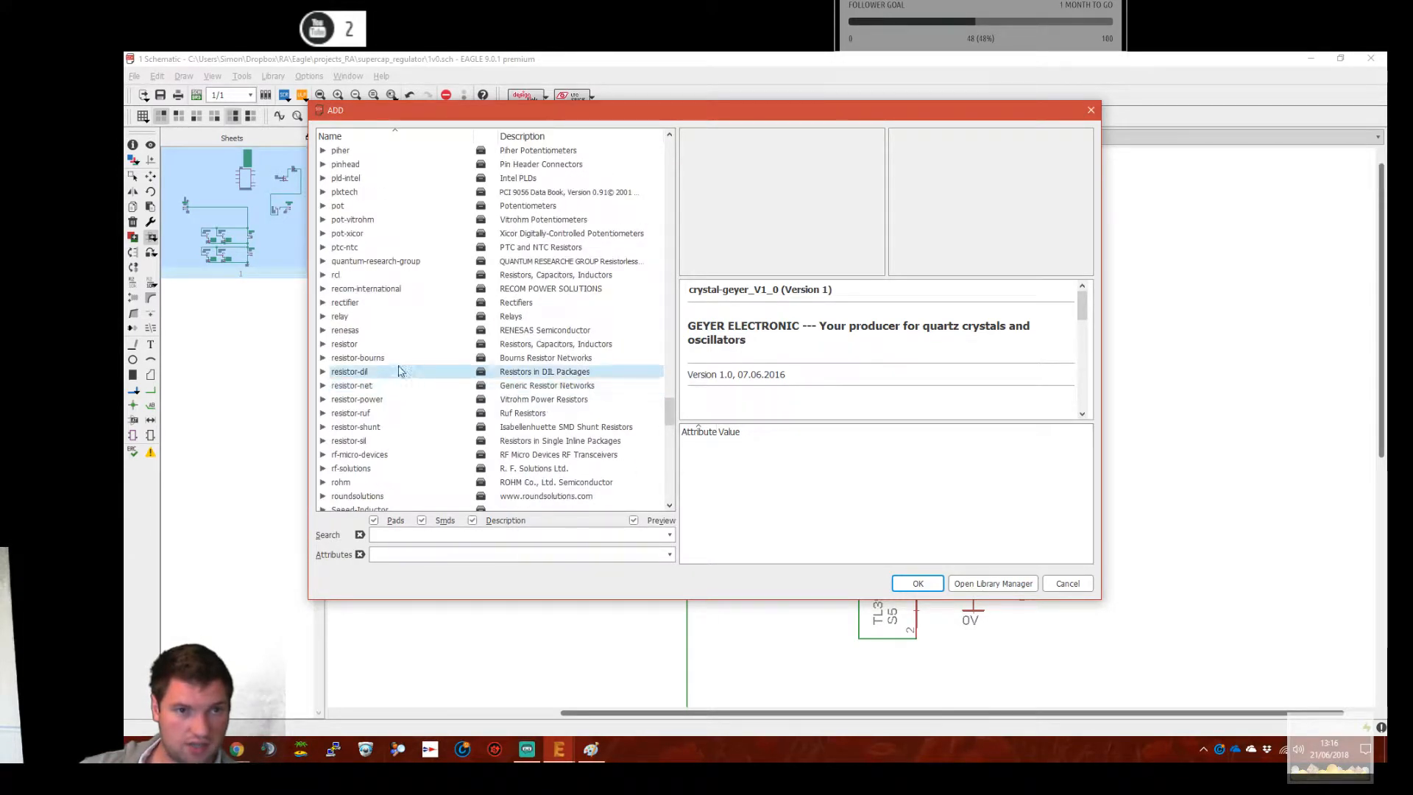
click(322, 275)
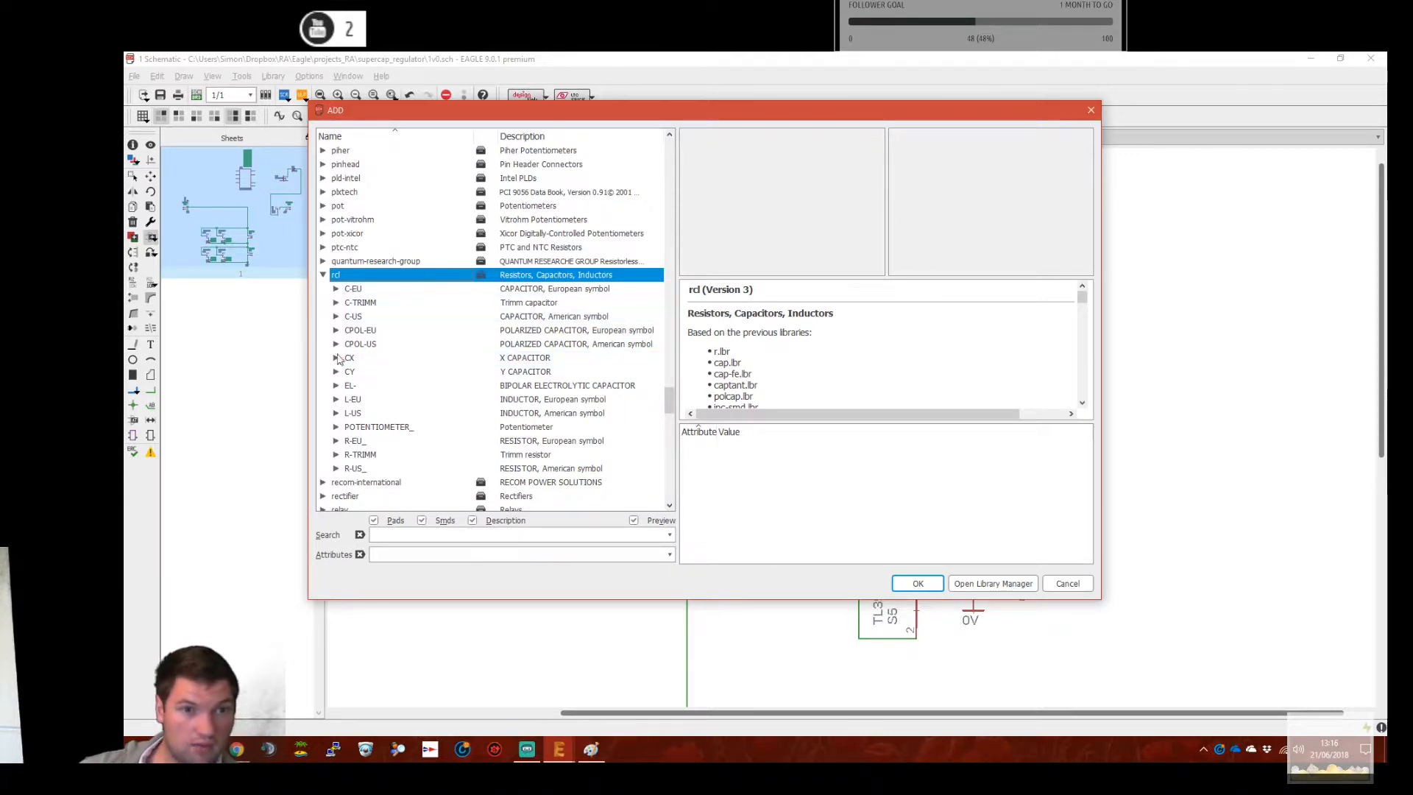
Choose the European-symbol polarized capacitor CPOL-EUE5-6 and place it directly below switch S5 with its positive end on pin 2
click(333, 330)
scroll(484, 323, down, 3)
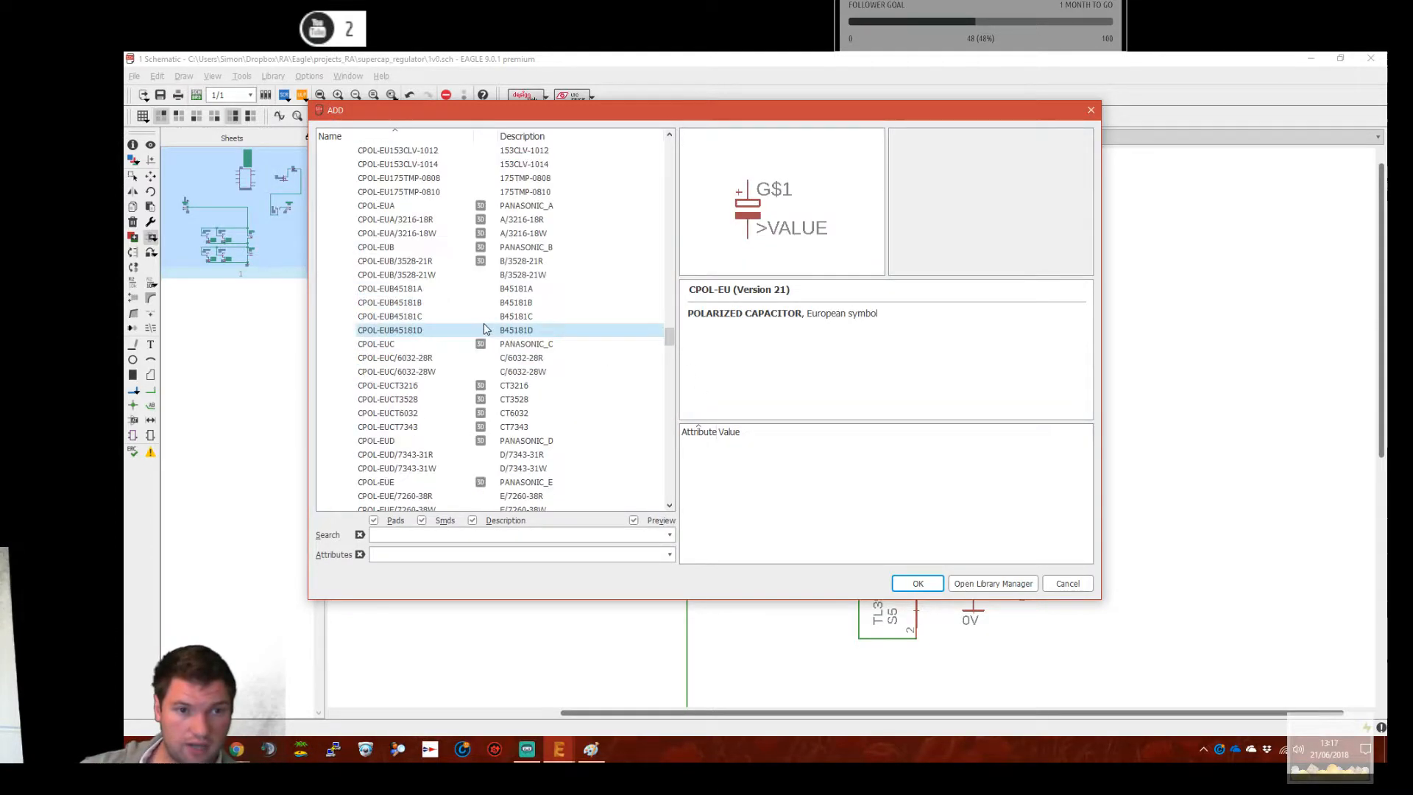
scroll(486, 324, down, 4)
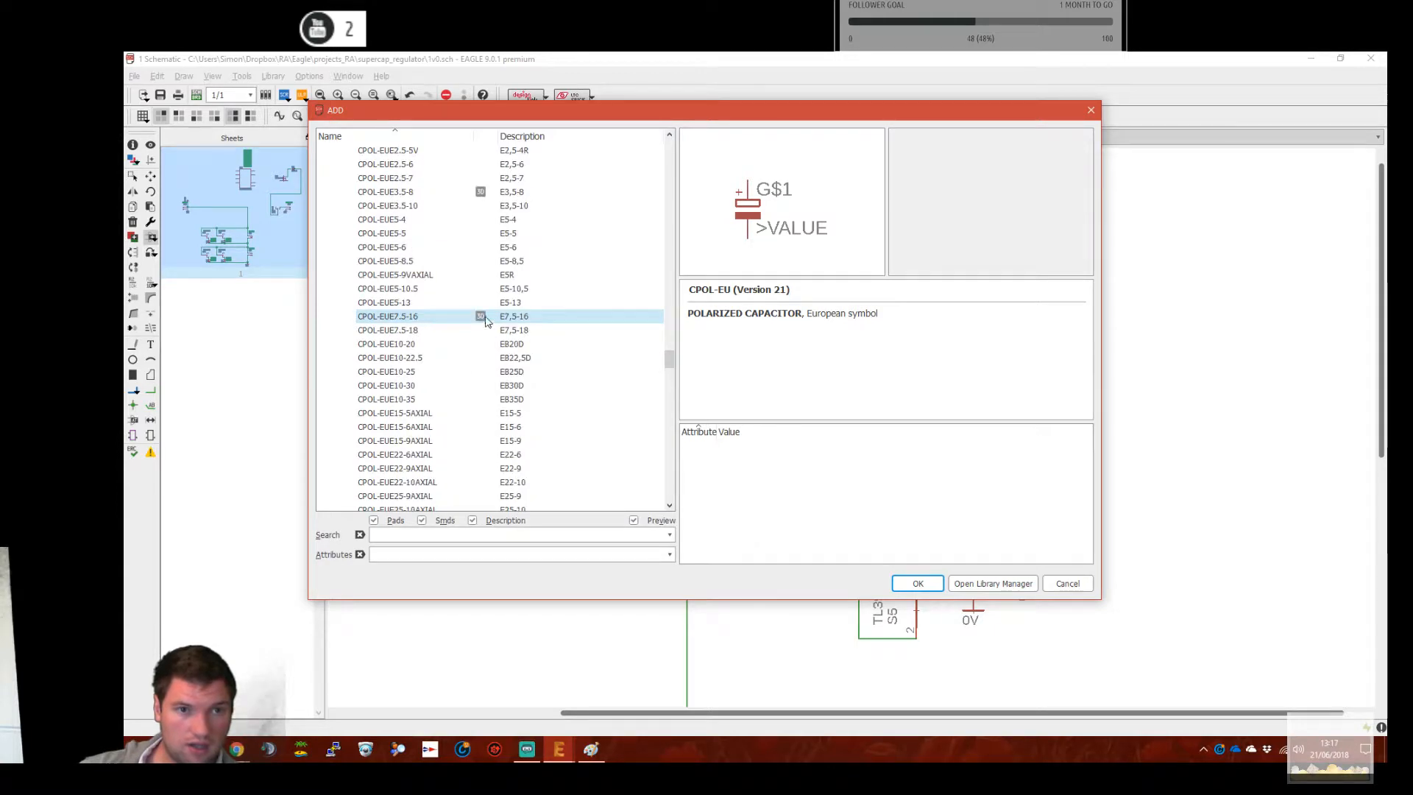
click(469, 220)
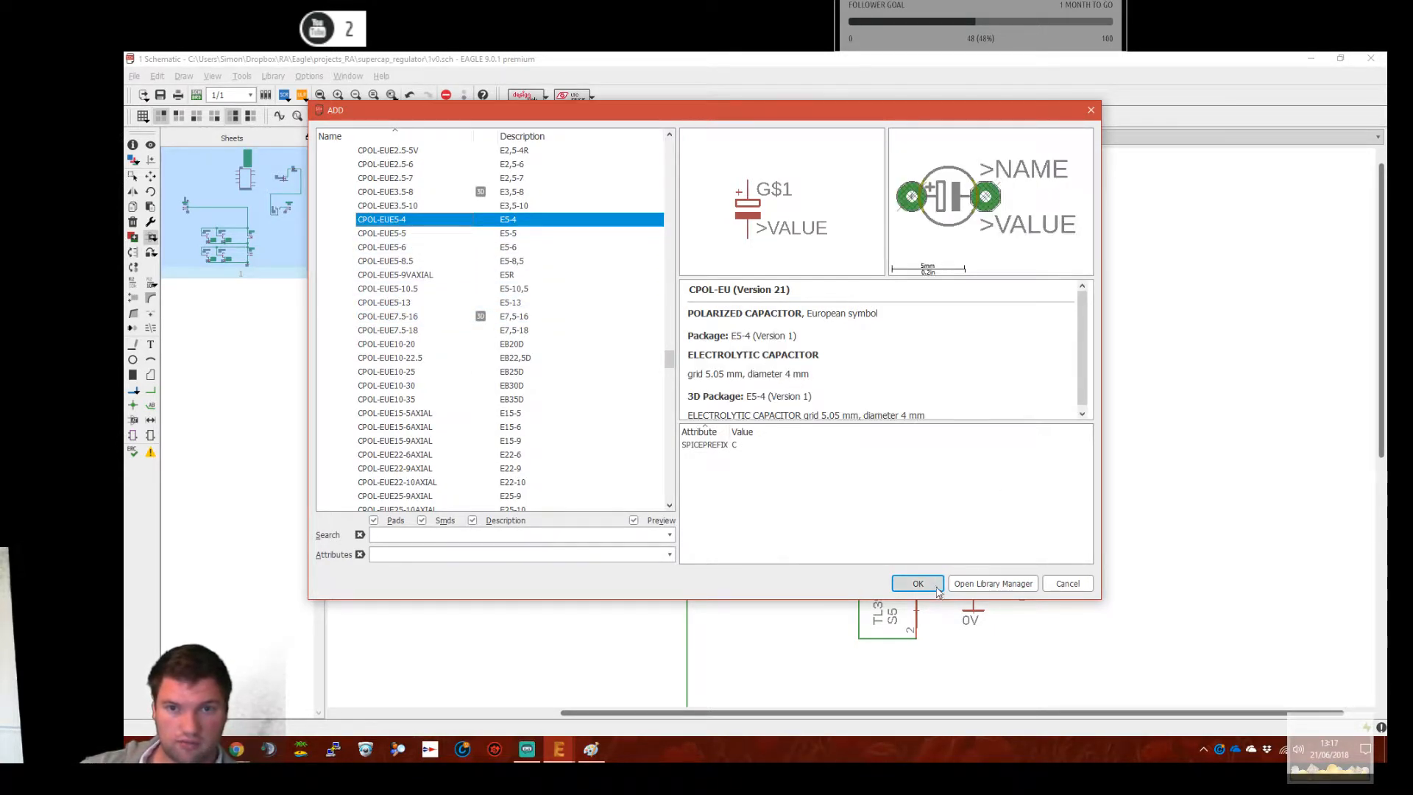
click(412, 248)
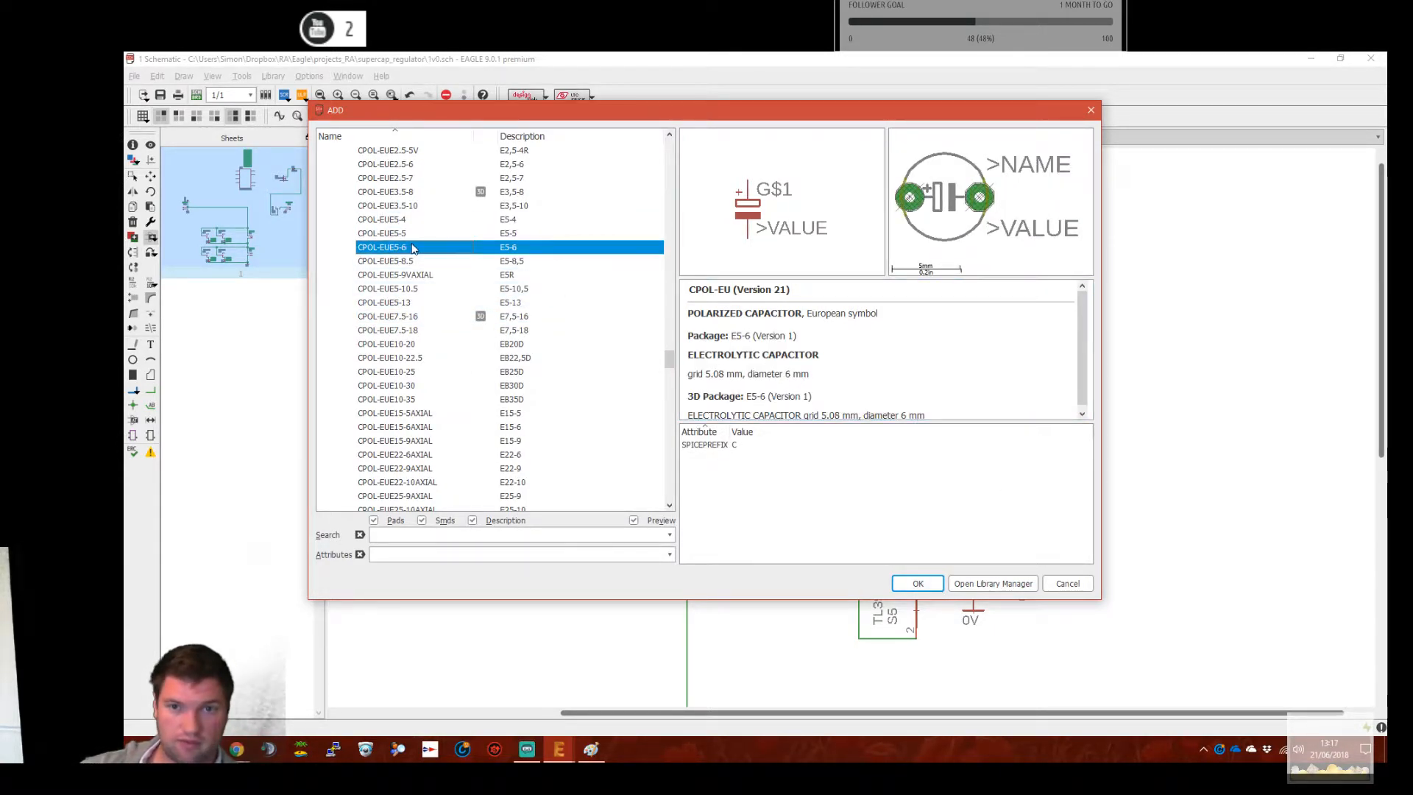
click(394, 345)
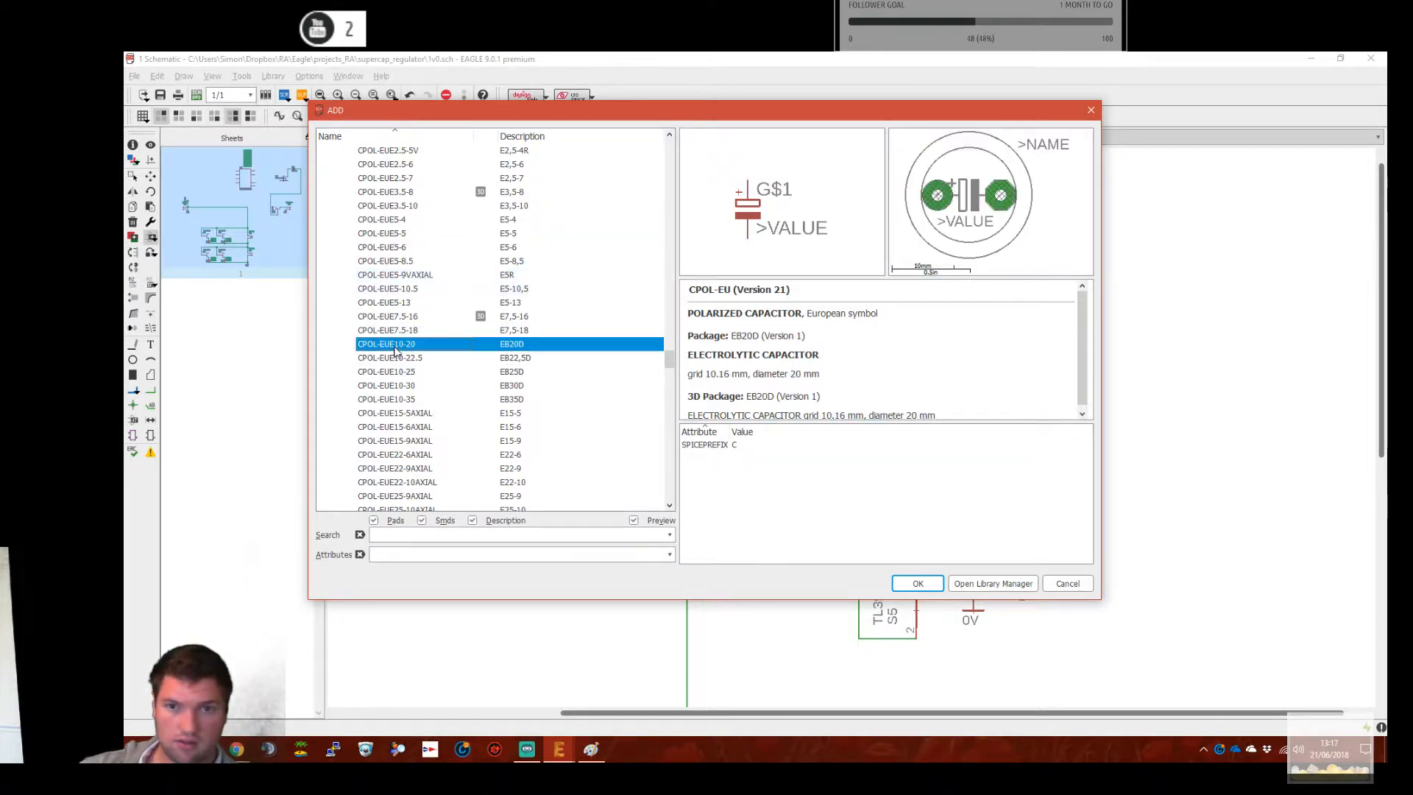
click(424, 262)
click(398, 247)
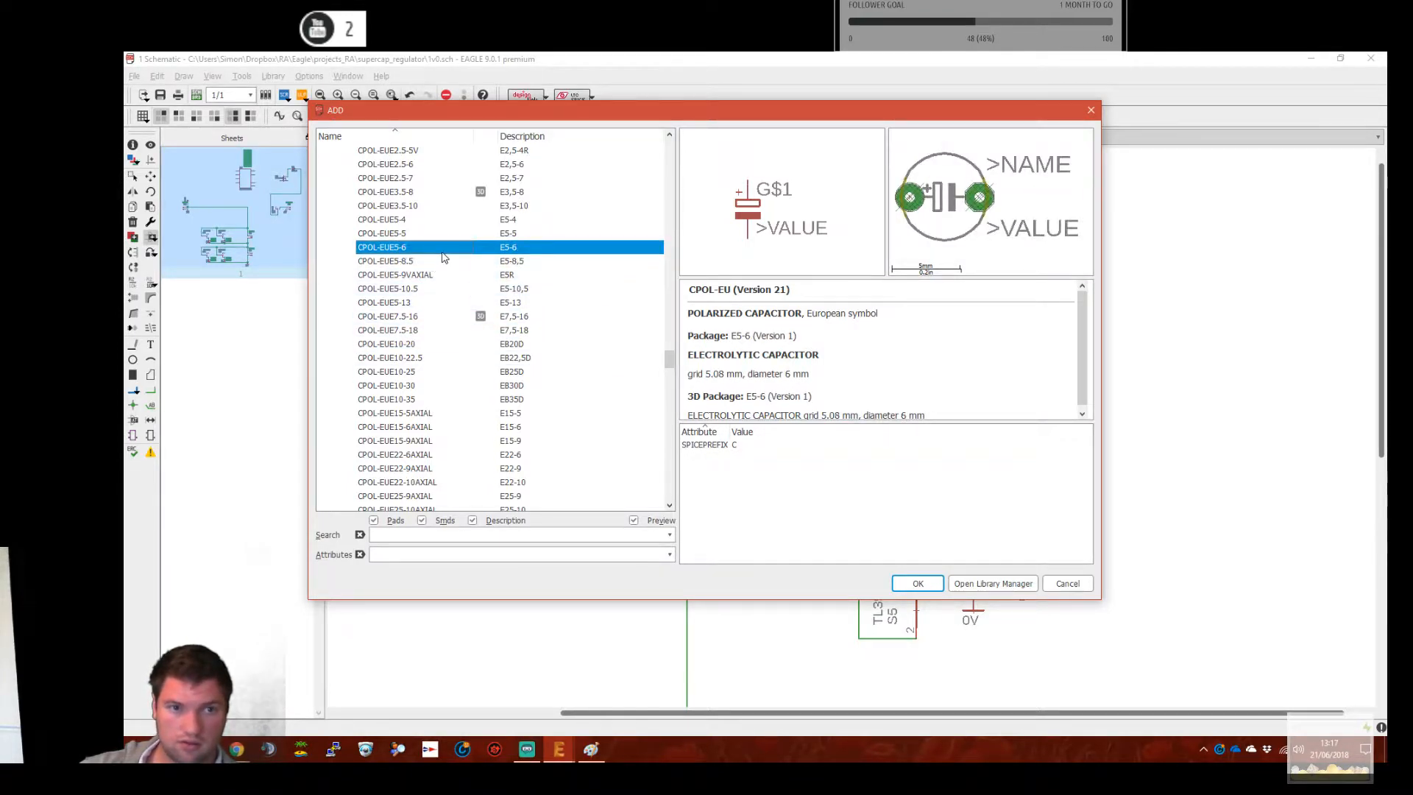
click(921, 587)
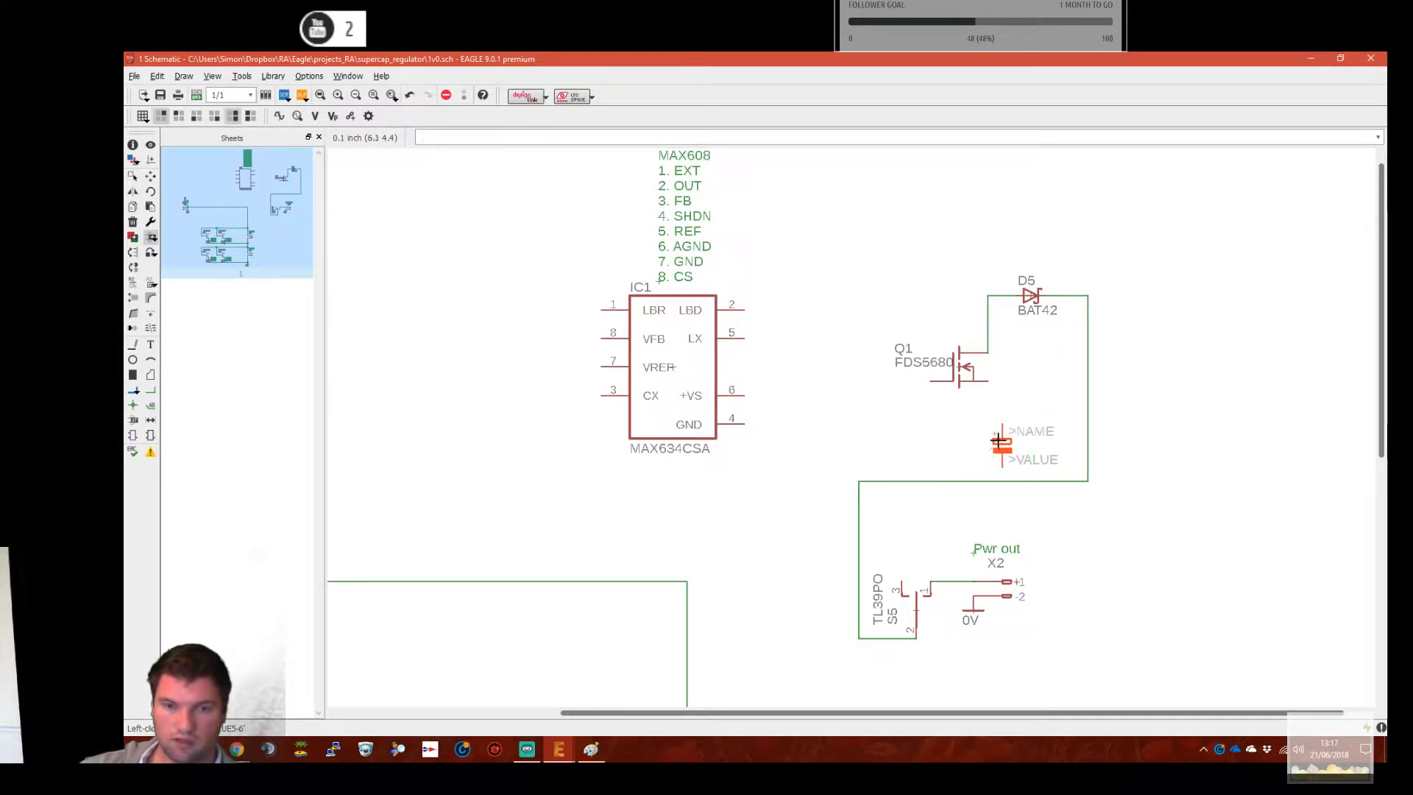
middle_drag(887, 525, 897, 366)
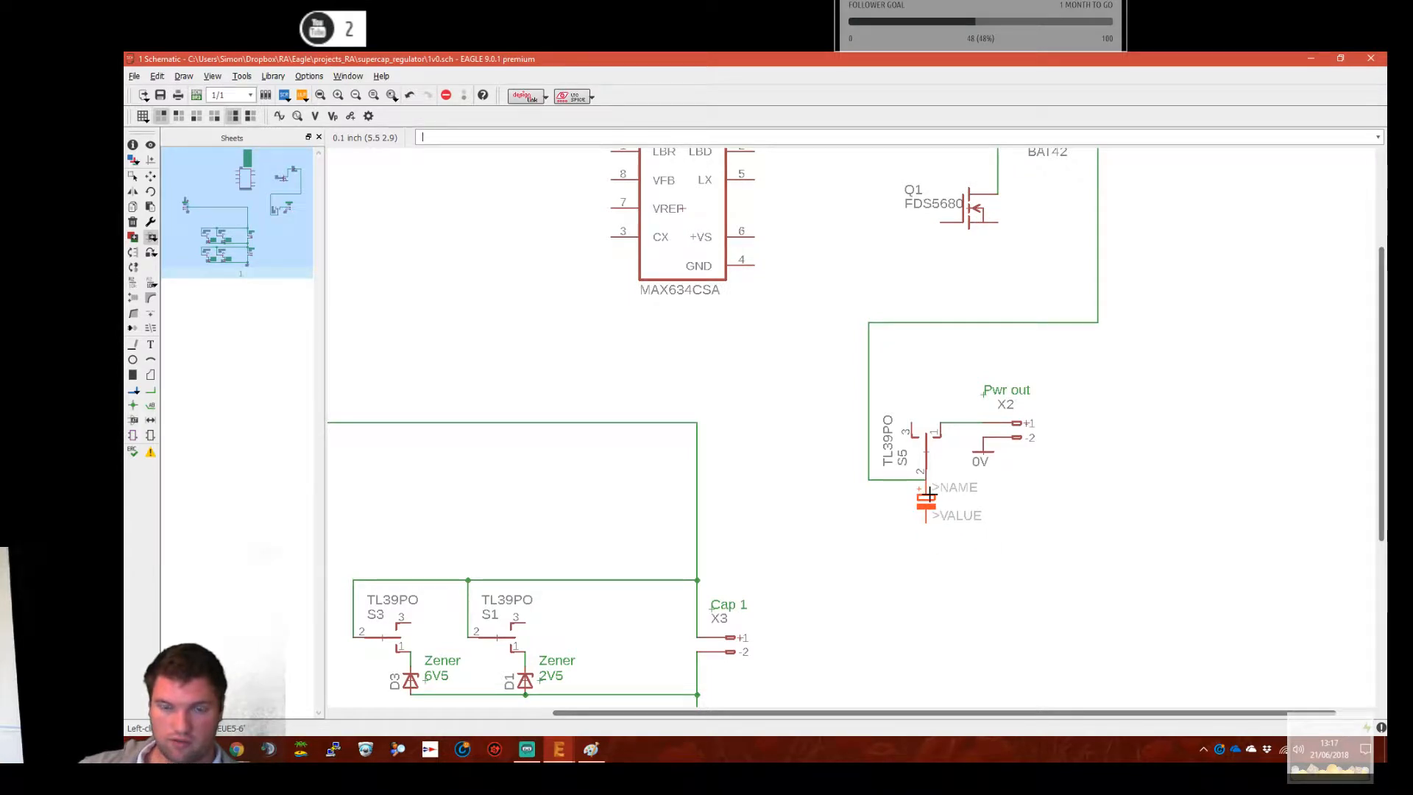
click(928, 495)
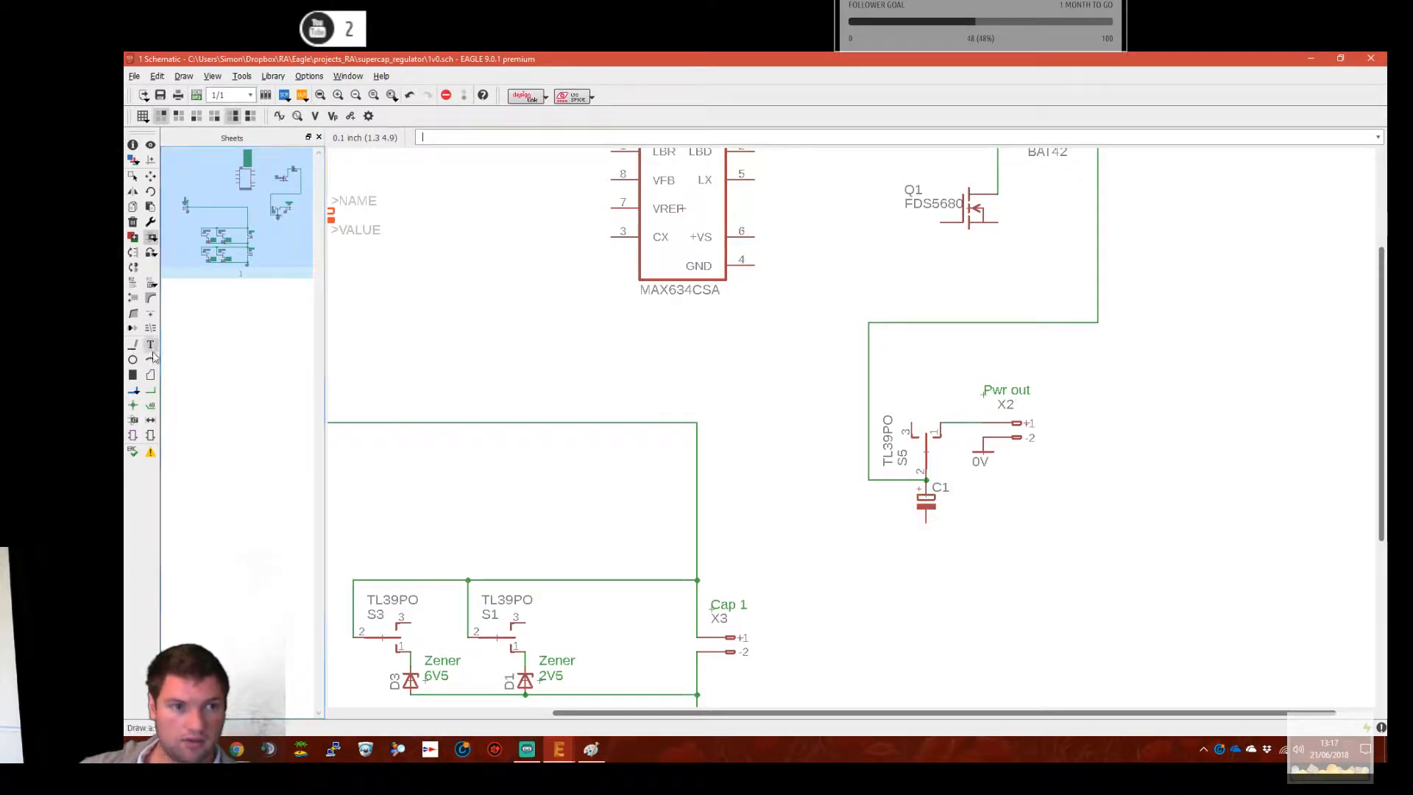
Copy the 0V symbol from connector X2 onto the lower end of capacitor C1
click(134, 206)
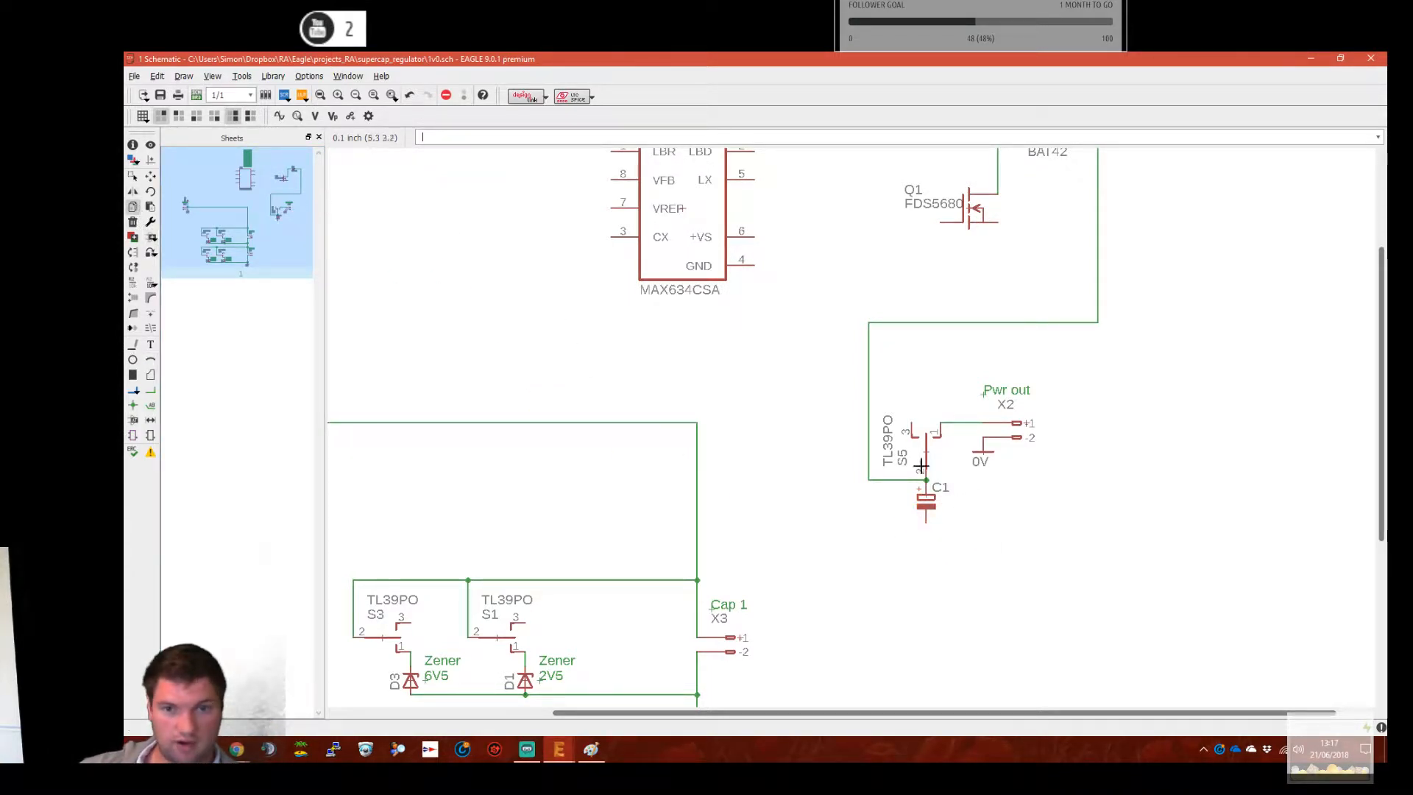
click(983, 452)
click(936, 543)
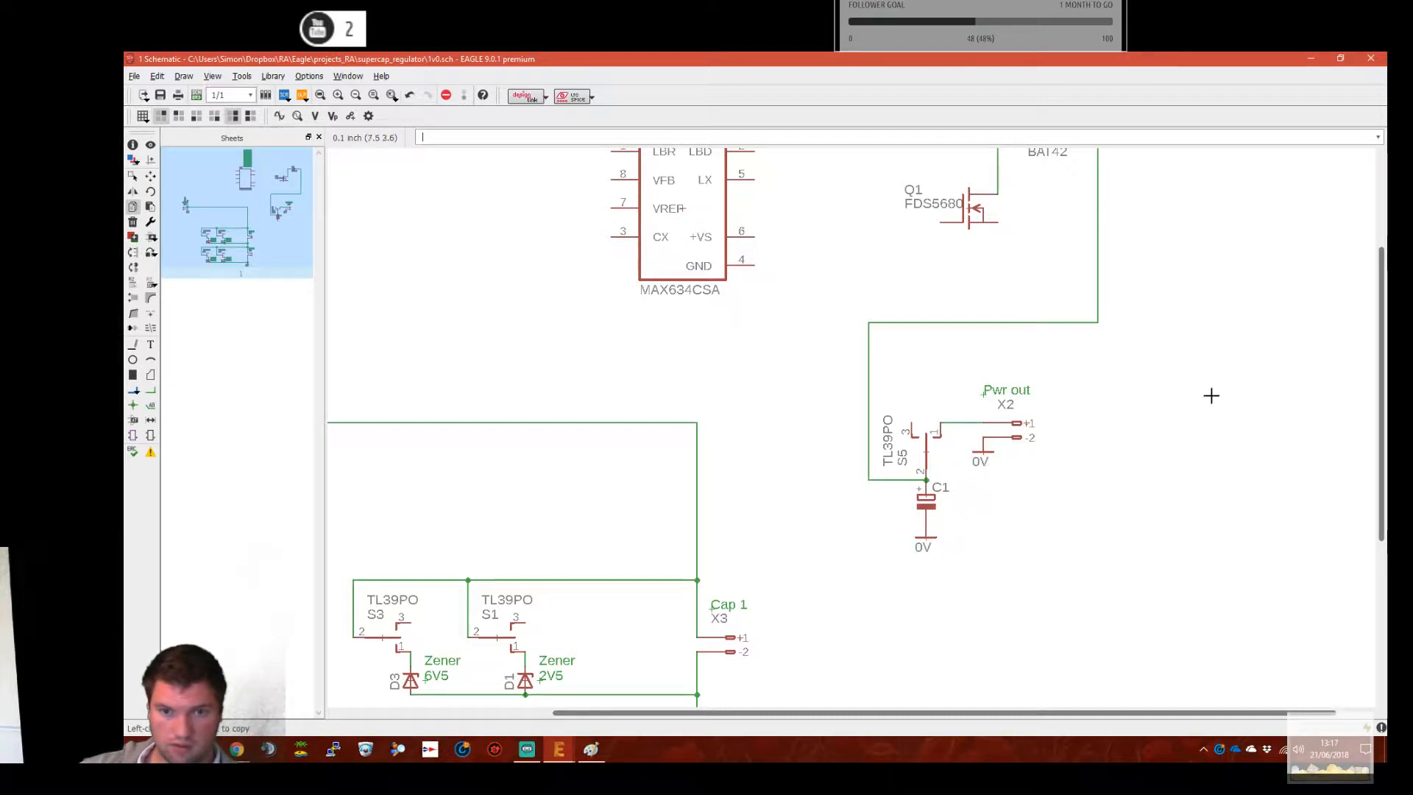
Wire IC1 pin 8 around beneath the chip to the lower terminal of MOSFET Q1
middle_drag(1208, 417, 1192, 514)
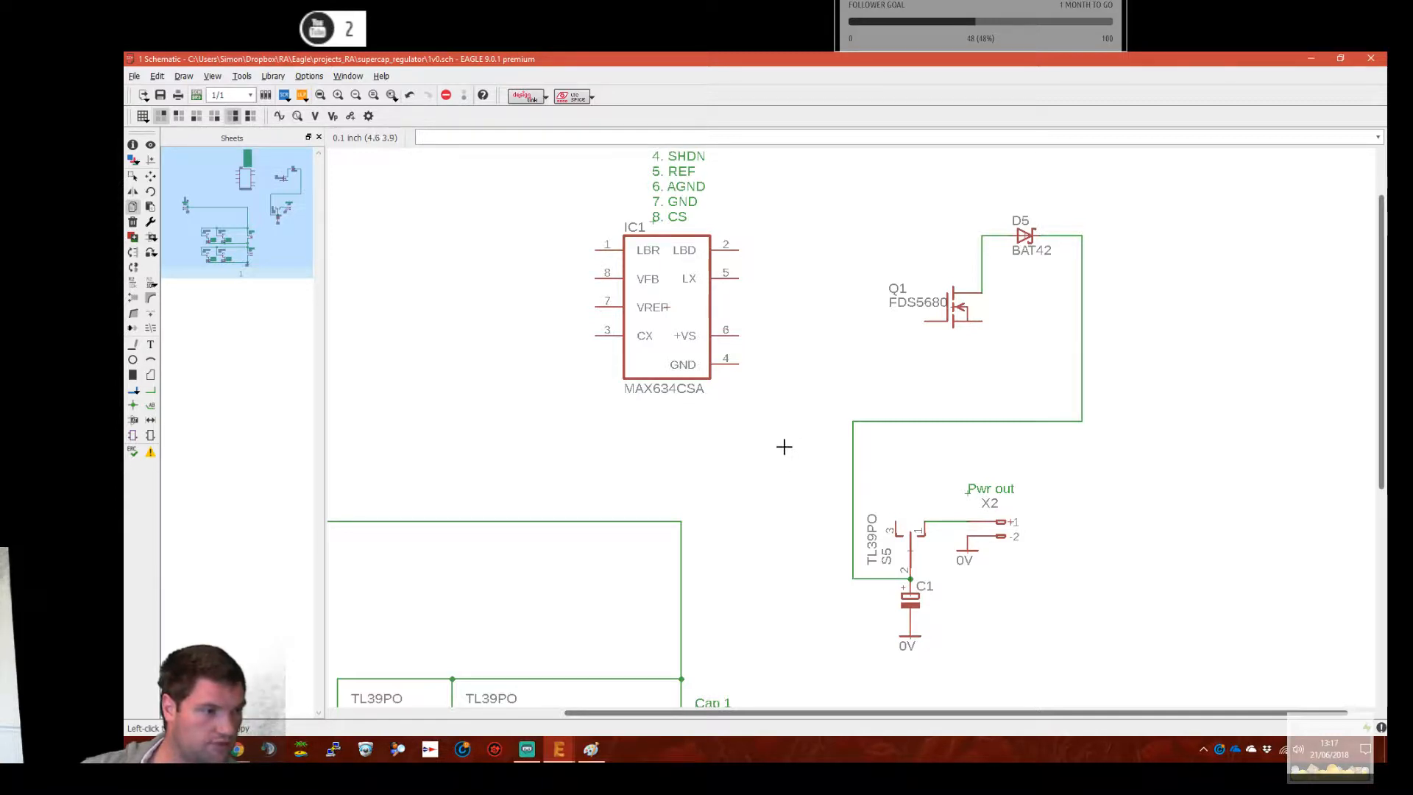
click(150, 390)
middle_drag(593, 283, 584, 356)
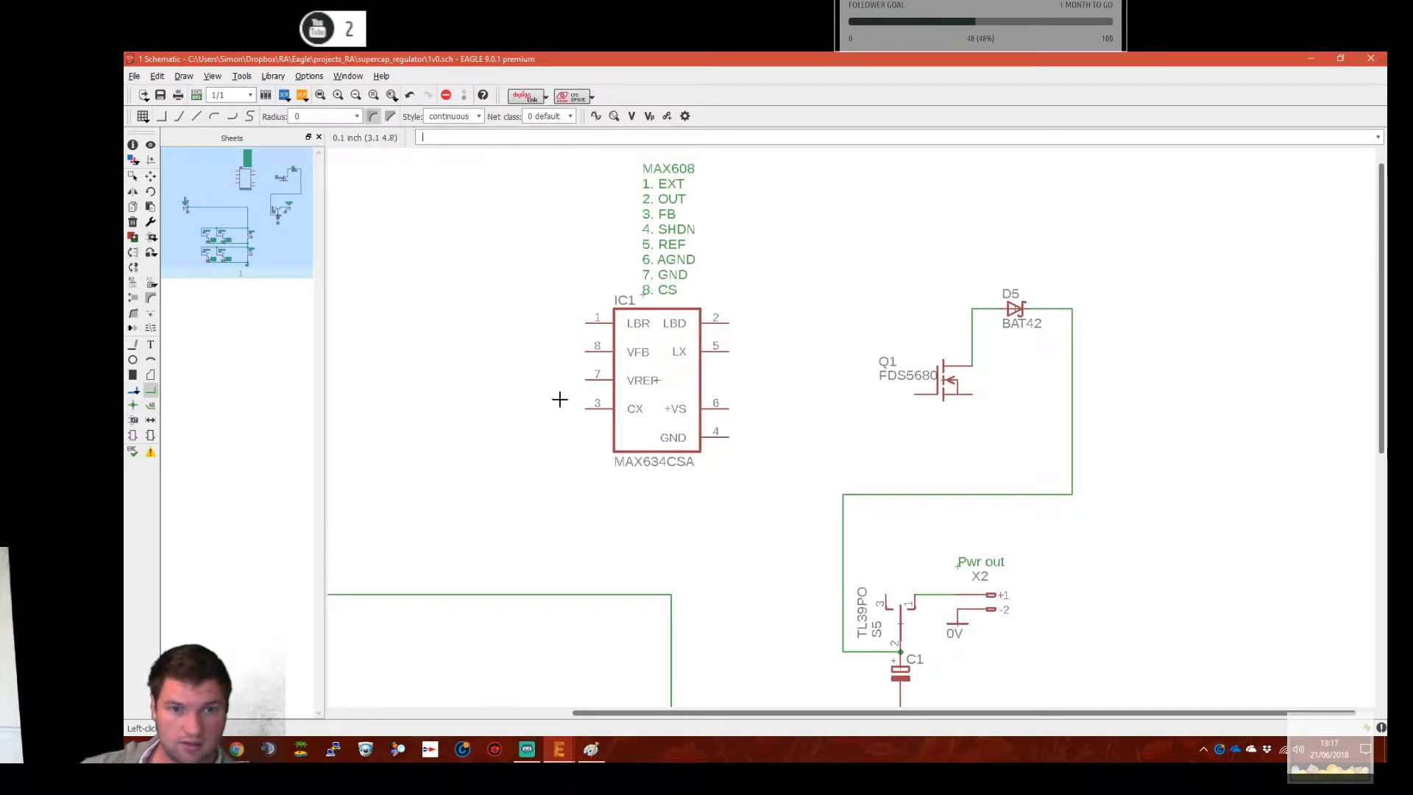
click(587, 352)
click(529, 536)
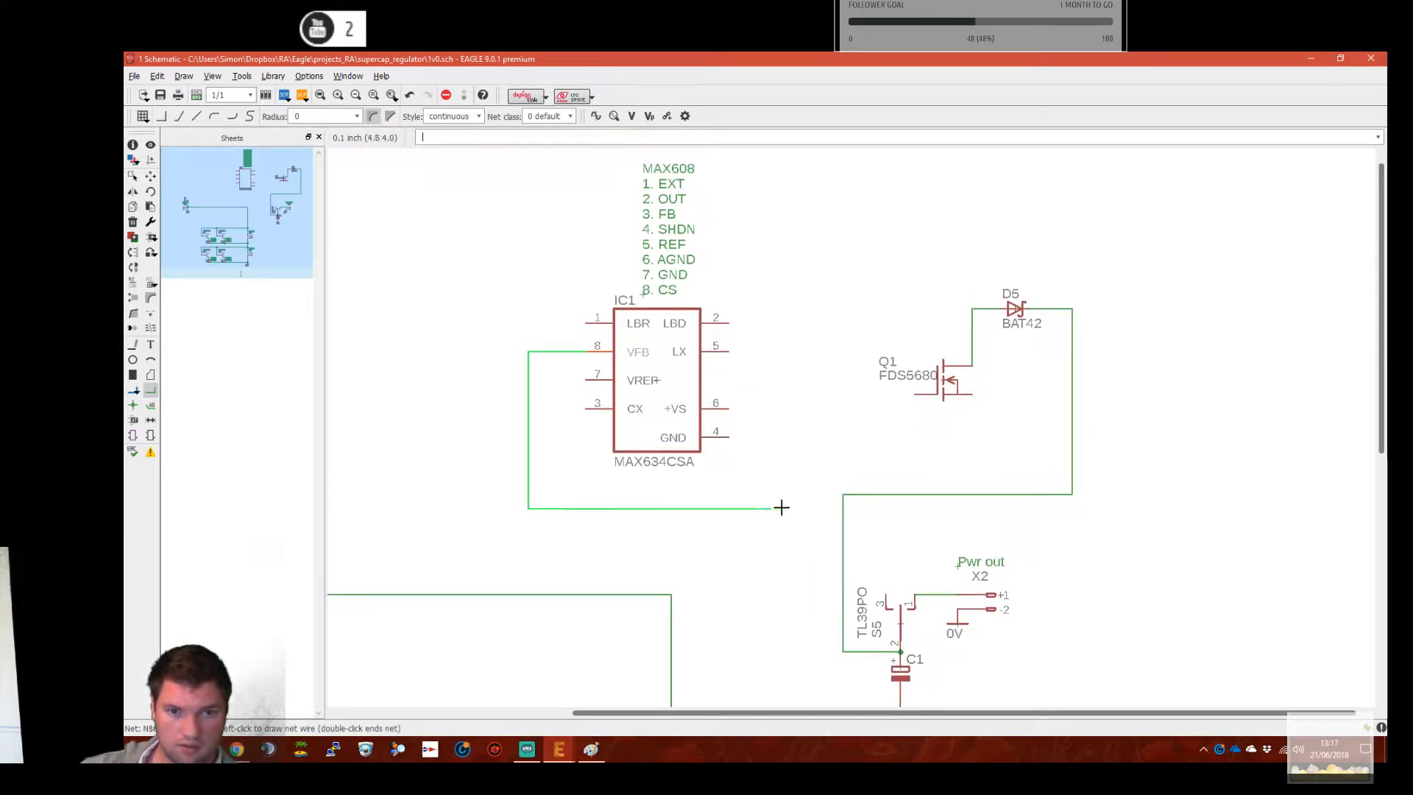
click(800, 409)
click(974, 397)
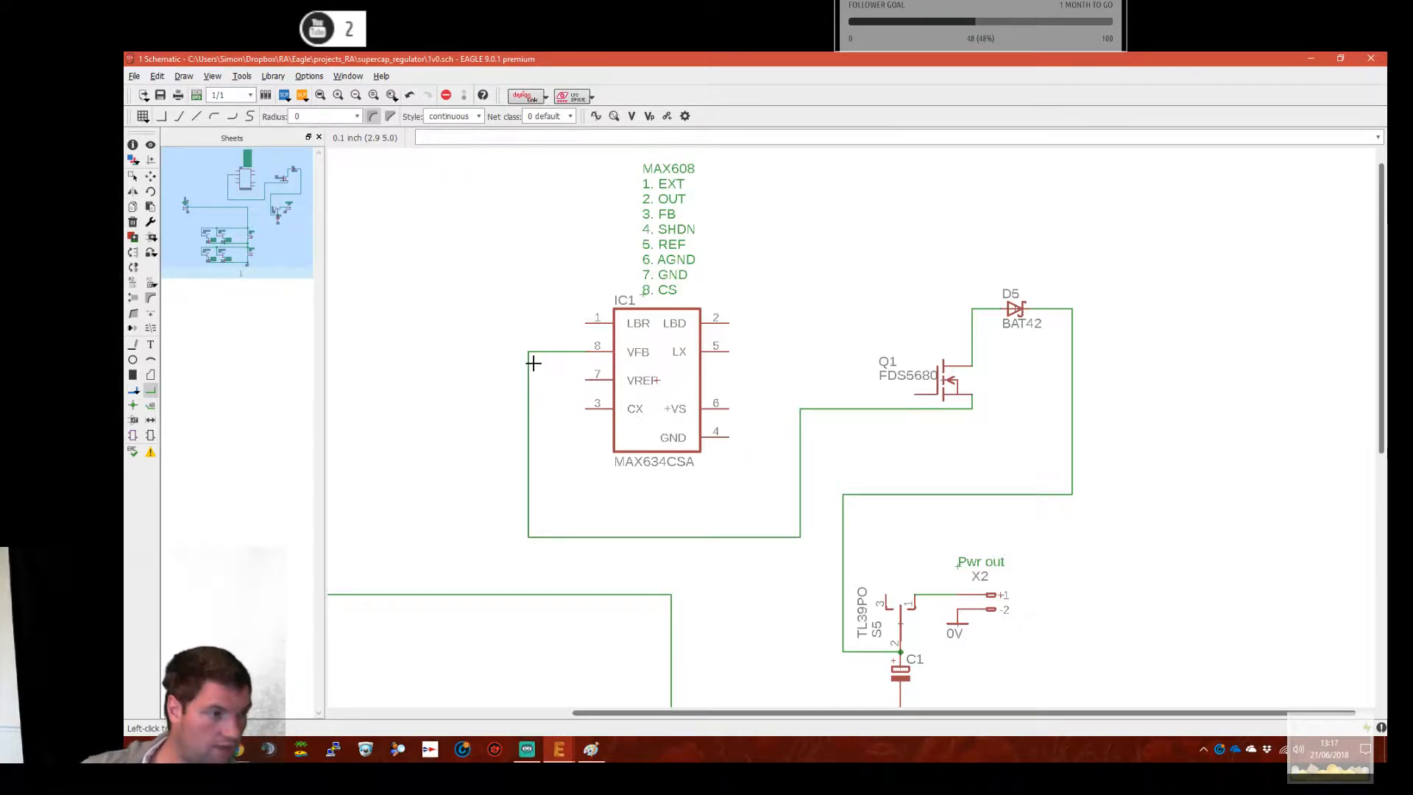
Choose the European-symbol resistor R-EU_R0805 from the rcl library and place it above and to the left of Q1
key(Return)
scroll(531, 385, up, 3)
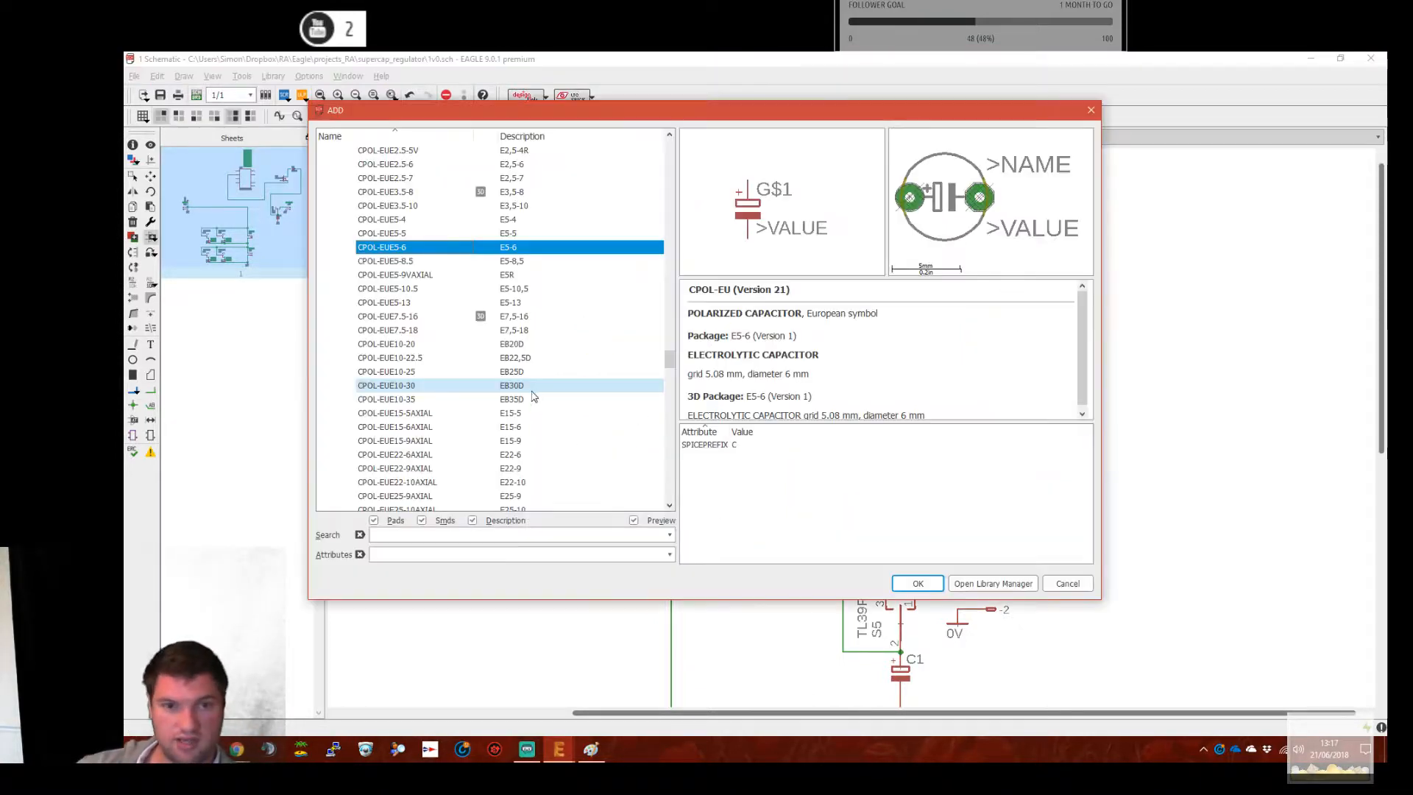
scroll(508, 385, up, 5)
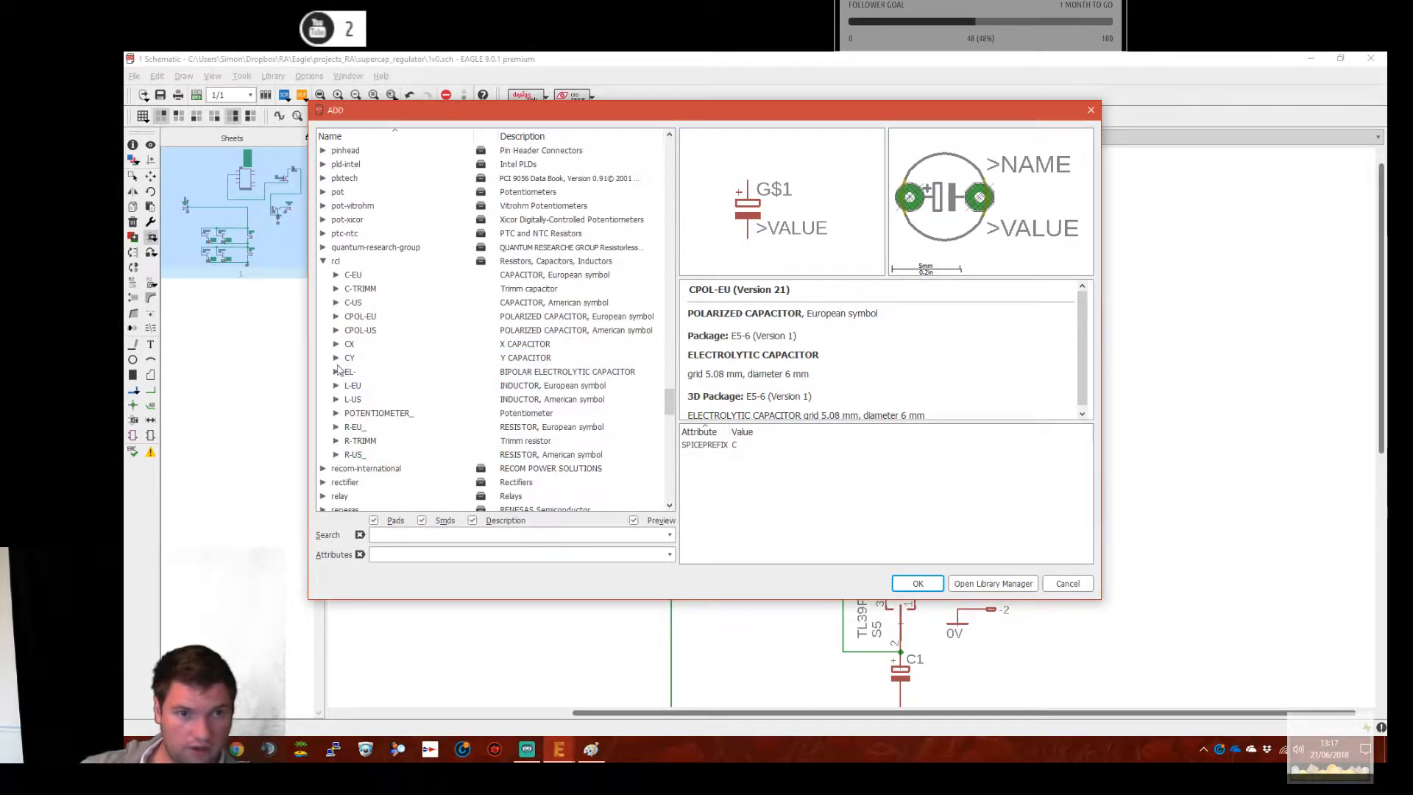
click(337, 427)
click(337, 428)
scroll(474, 395, down, 8)
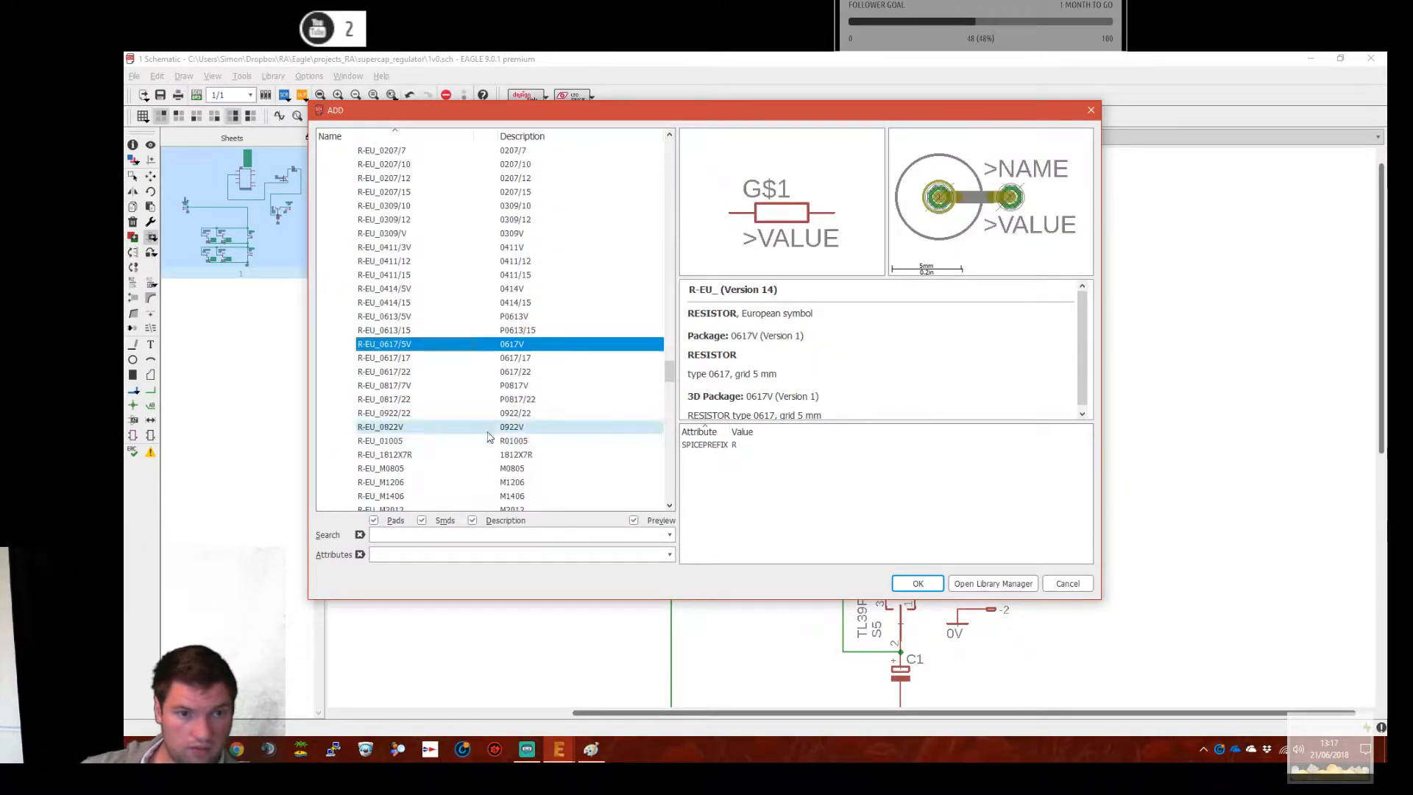
scroll(484, 485, down, 3)
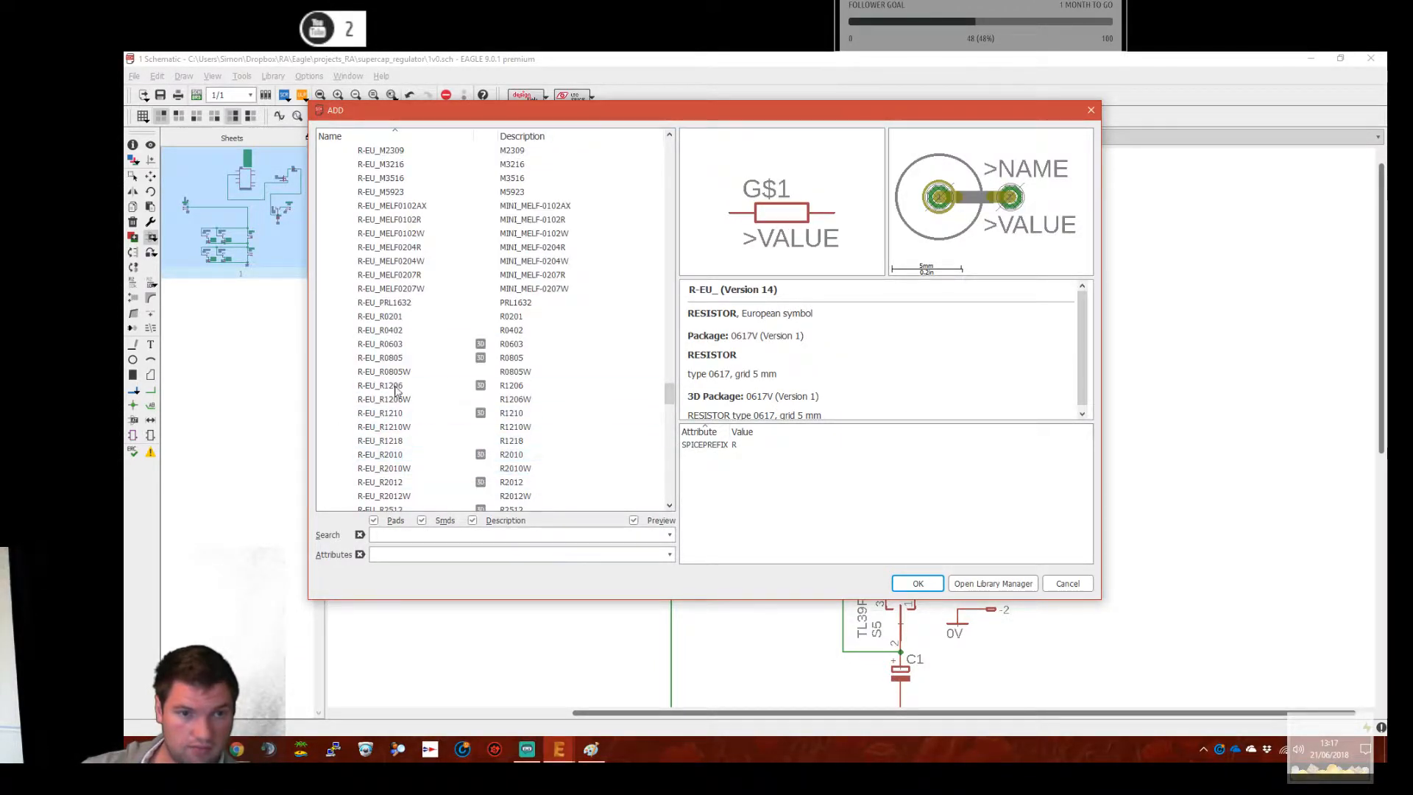
click(404, 358)
click(896, 582)
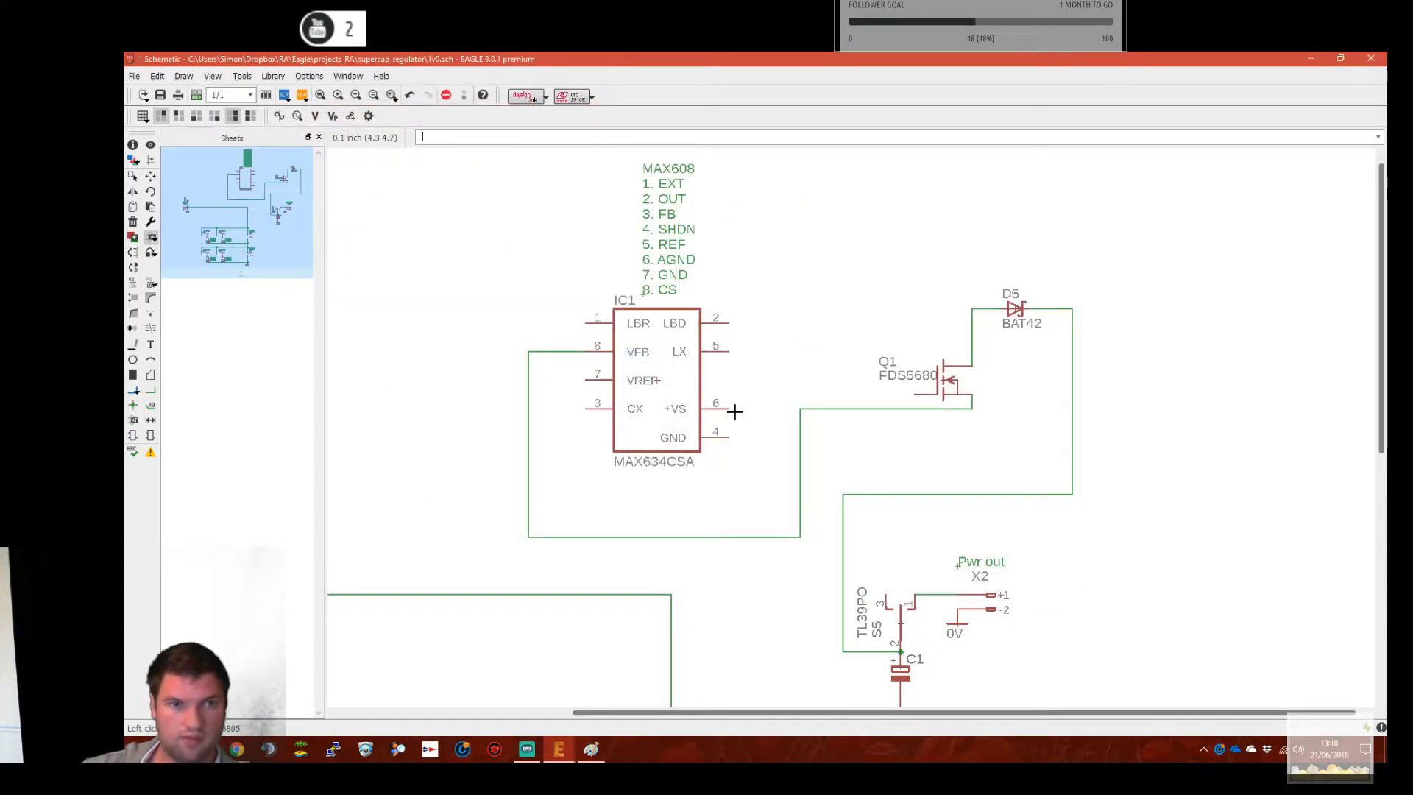
click(858, 323)
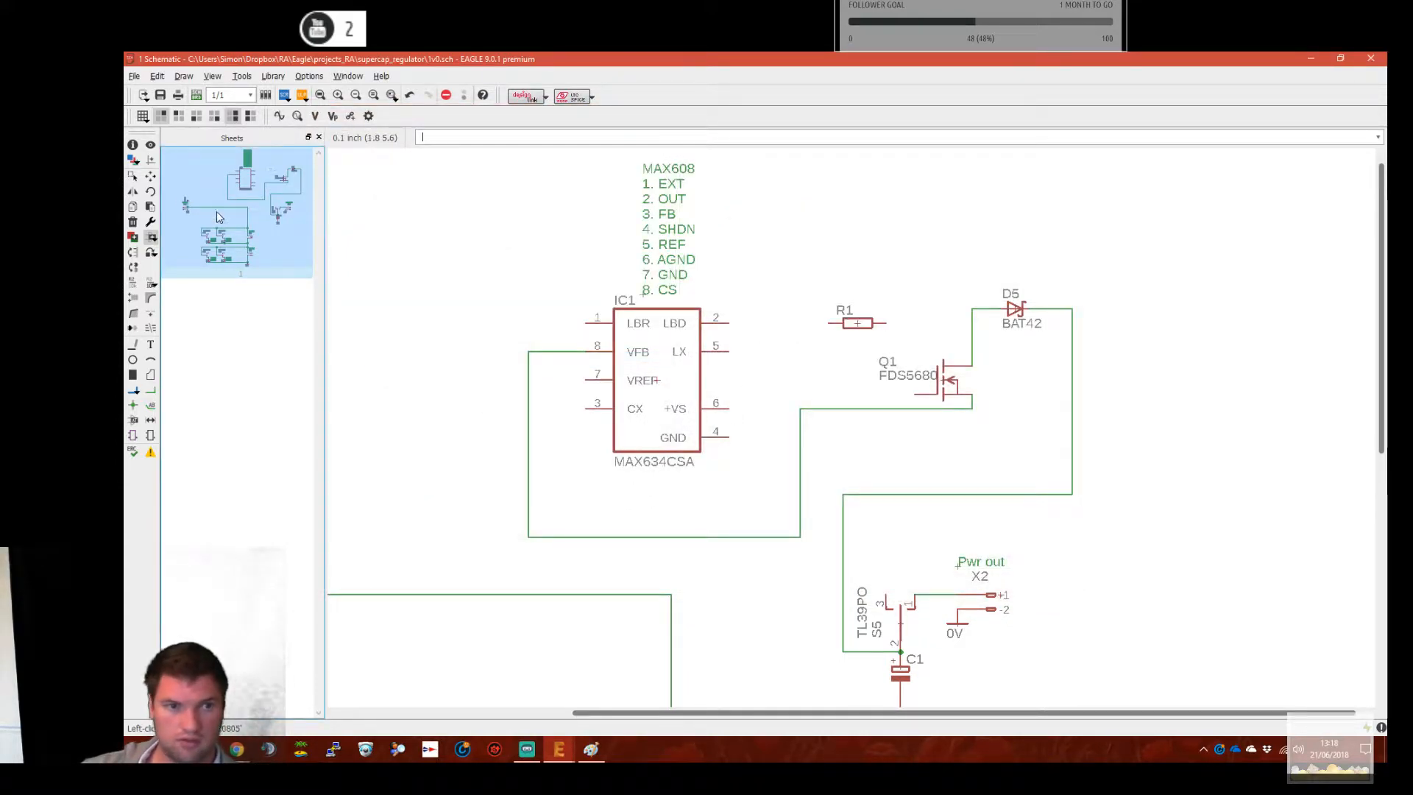
Move resistor R1 to the left of IC1 and rotate it to stand vertically beside the pin 8 net
click(150, 176)
click(857, 323)
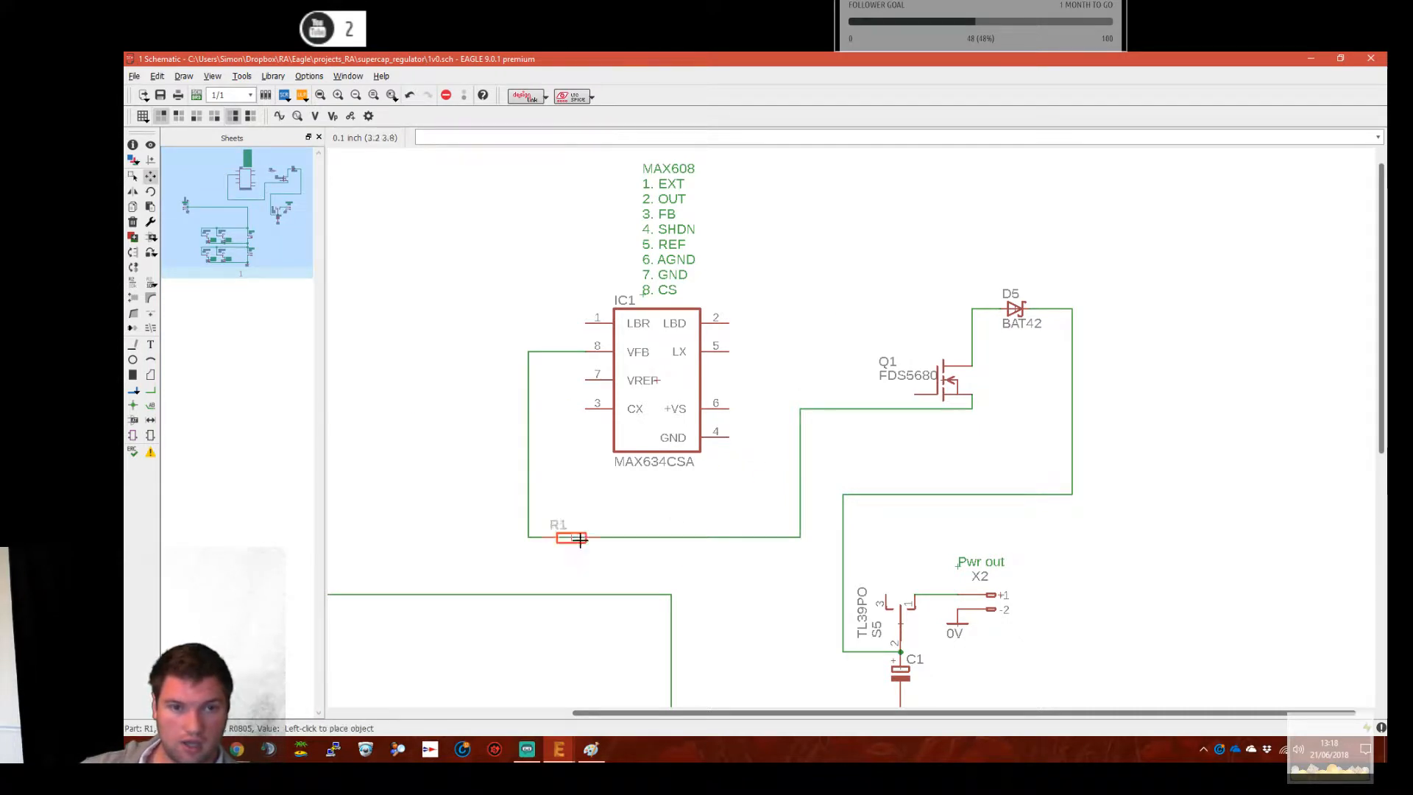
right_click(423, 405)
click(485, 380)
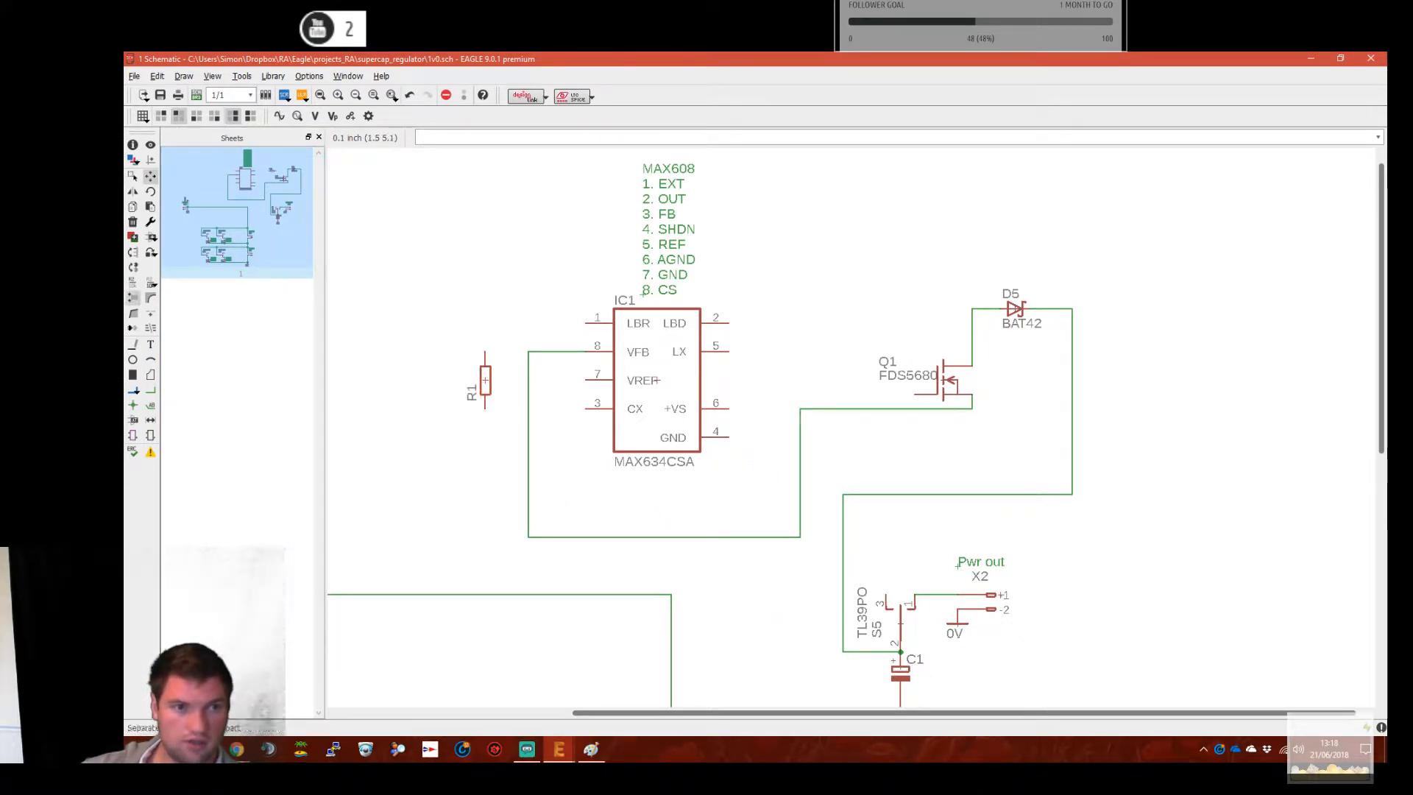
Copy a 0V symbol onto R1's lower end and wire its upper end to the IC1 pin 8 net
click(133, 207)
click(955, 624)
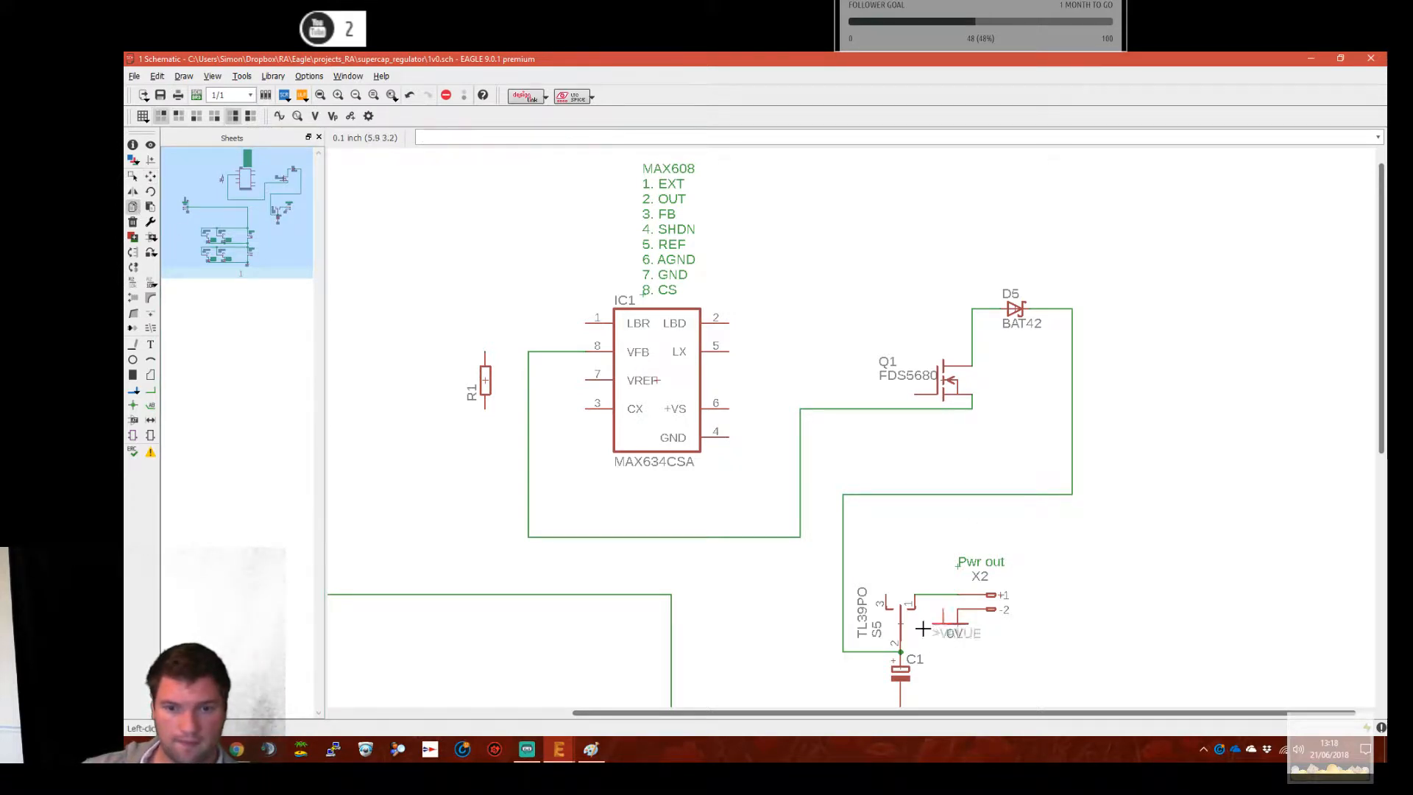
click(488, 420)
click(150, 390)
click(528, 352)
click(485, 353)
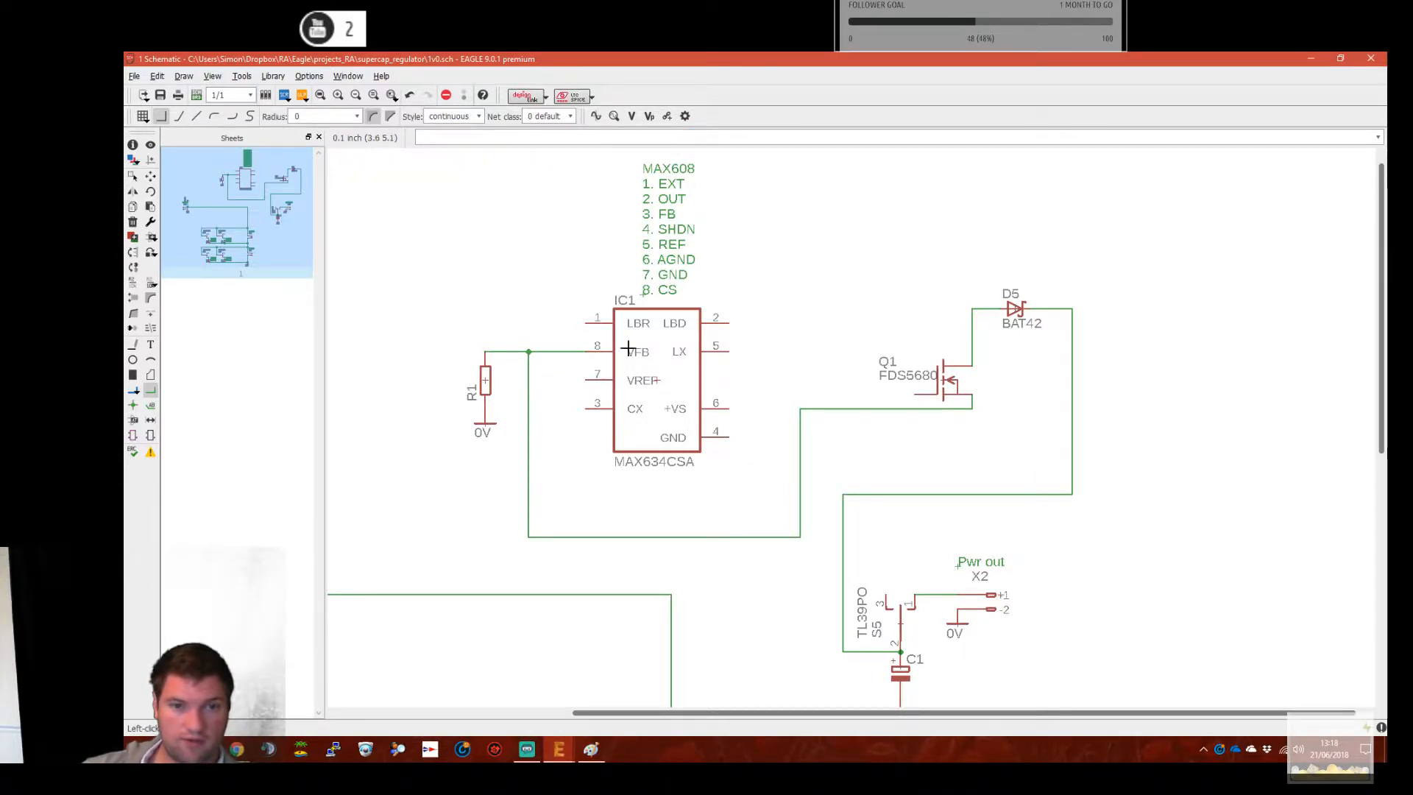
Reopen the list of parts to add and collapse the R-EU_ and CPOL-EU groups in the rcl library
text(add)
key(Return)
scroll(383, 354, up, 20)
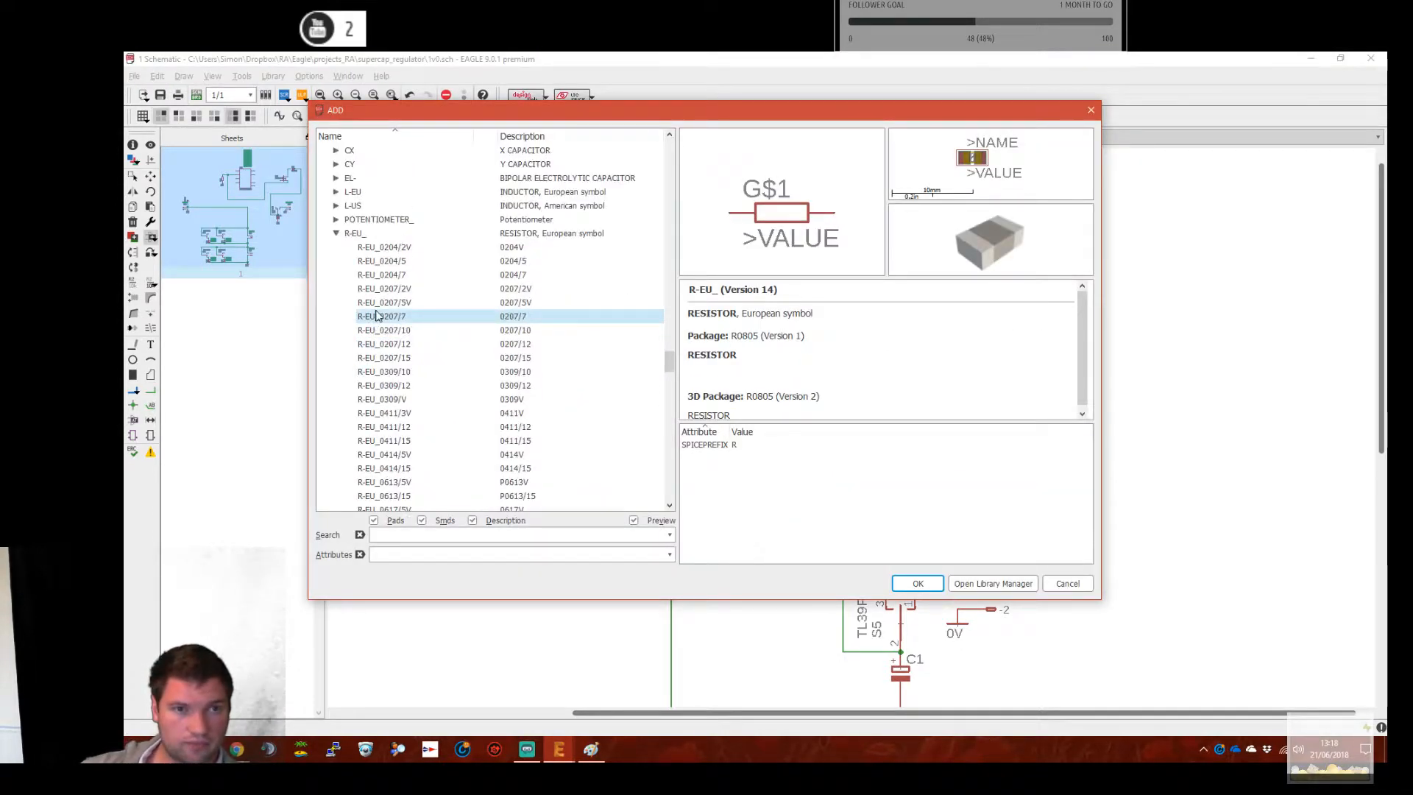
click(336, 357)
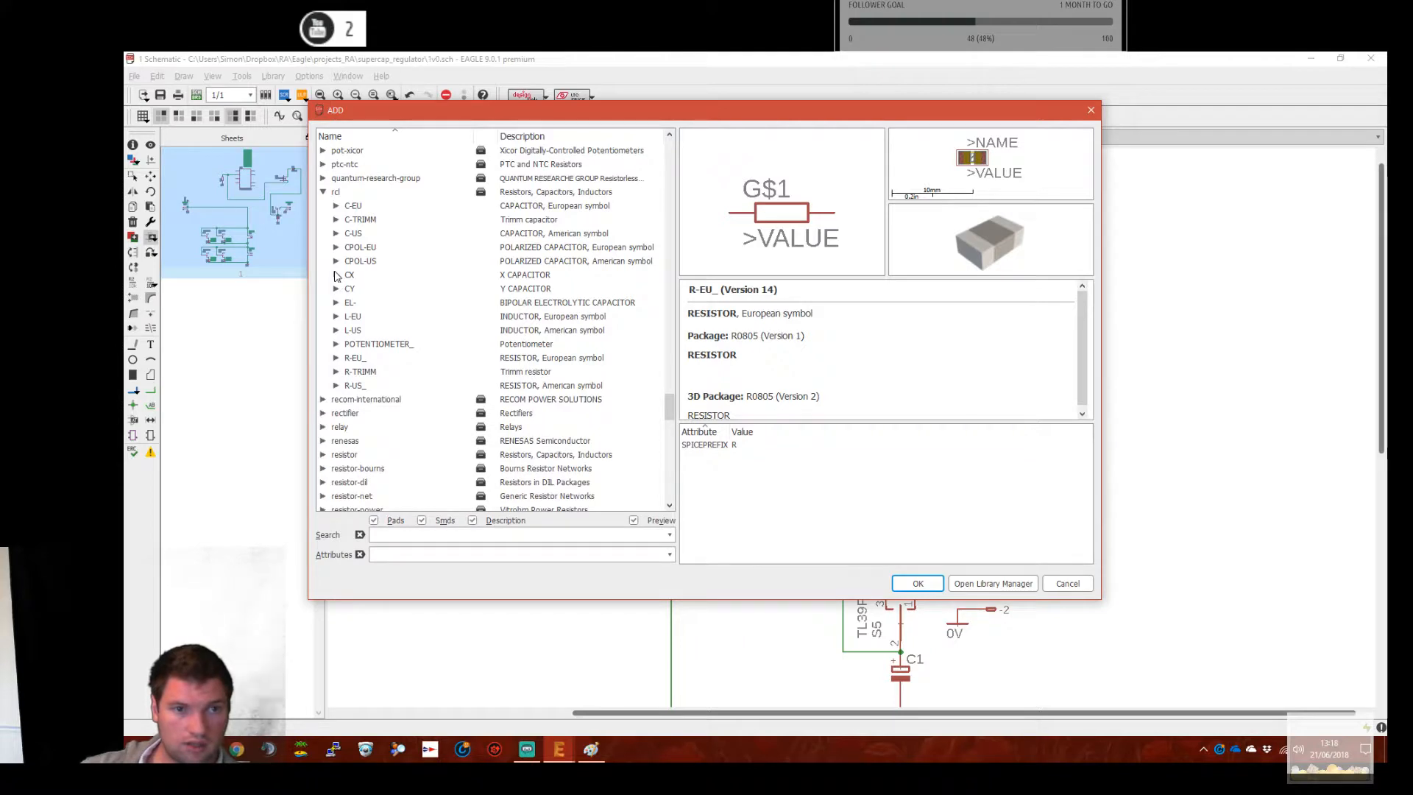
click(335, 247)
click(337, 150)
scroll(342, 189, up, 3)
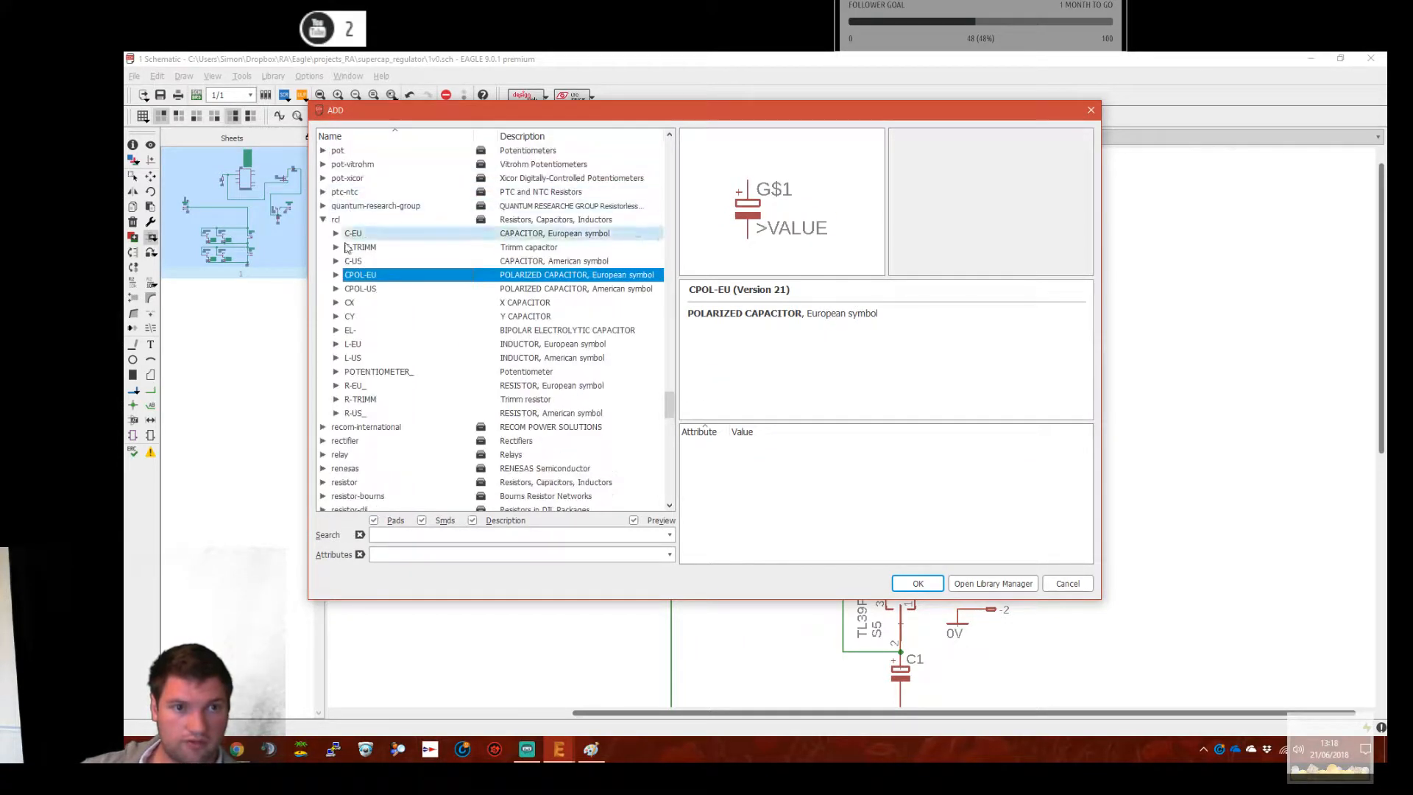
Expand the C-EU capacitor group and choose the C-EUC0805 capacitor for placement
click(337, 233)
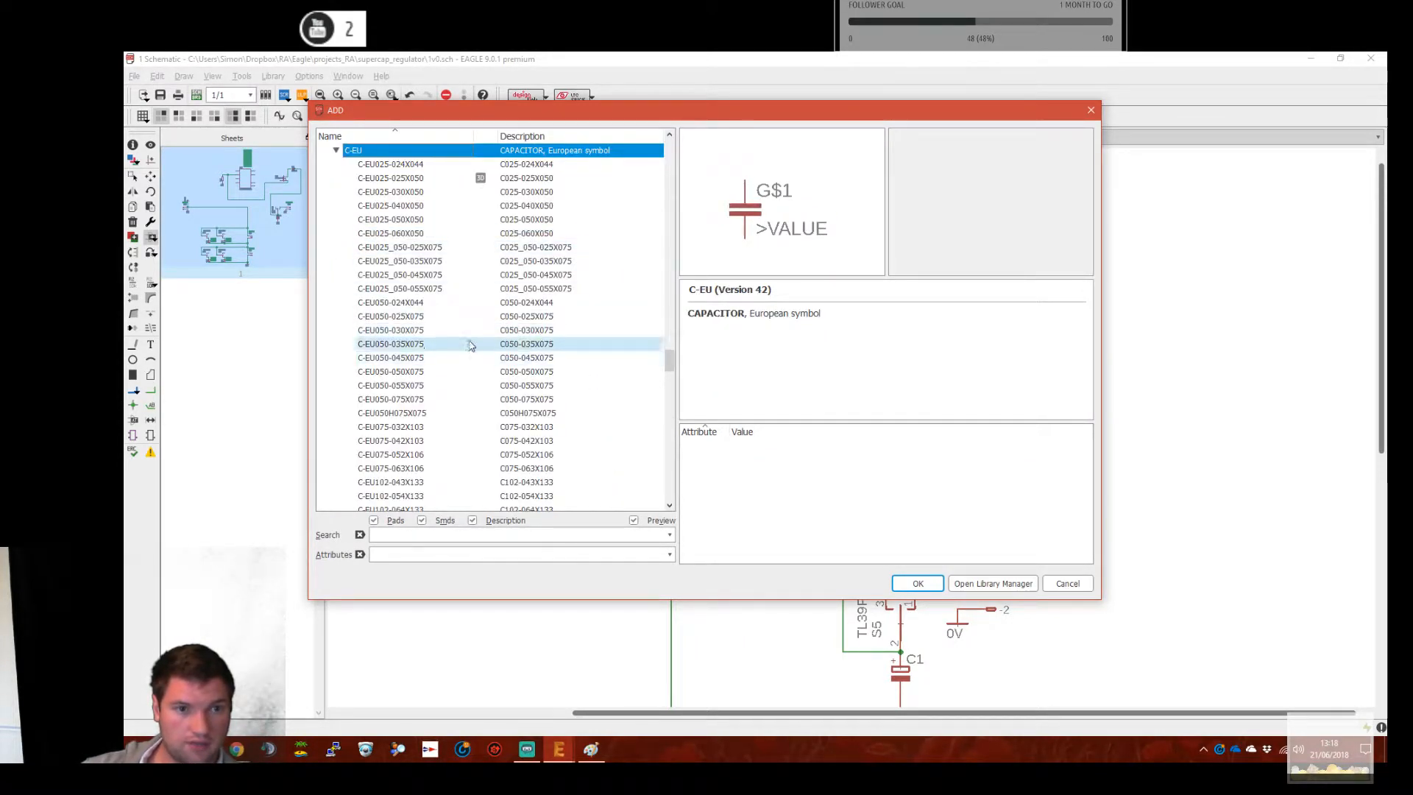
scroll(449, 407, down, 10)
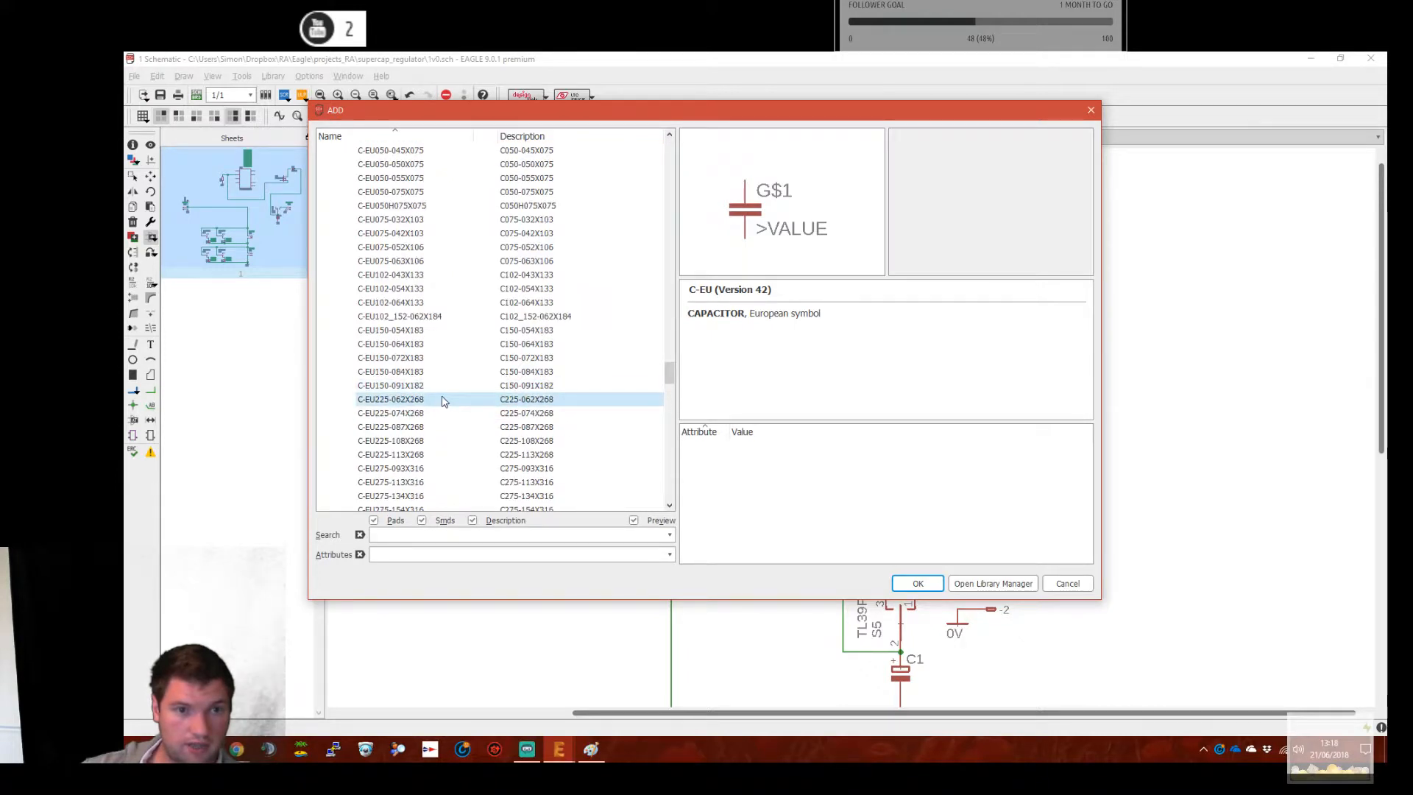
scroll(445, 382, up, 9)
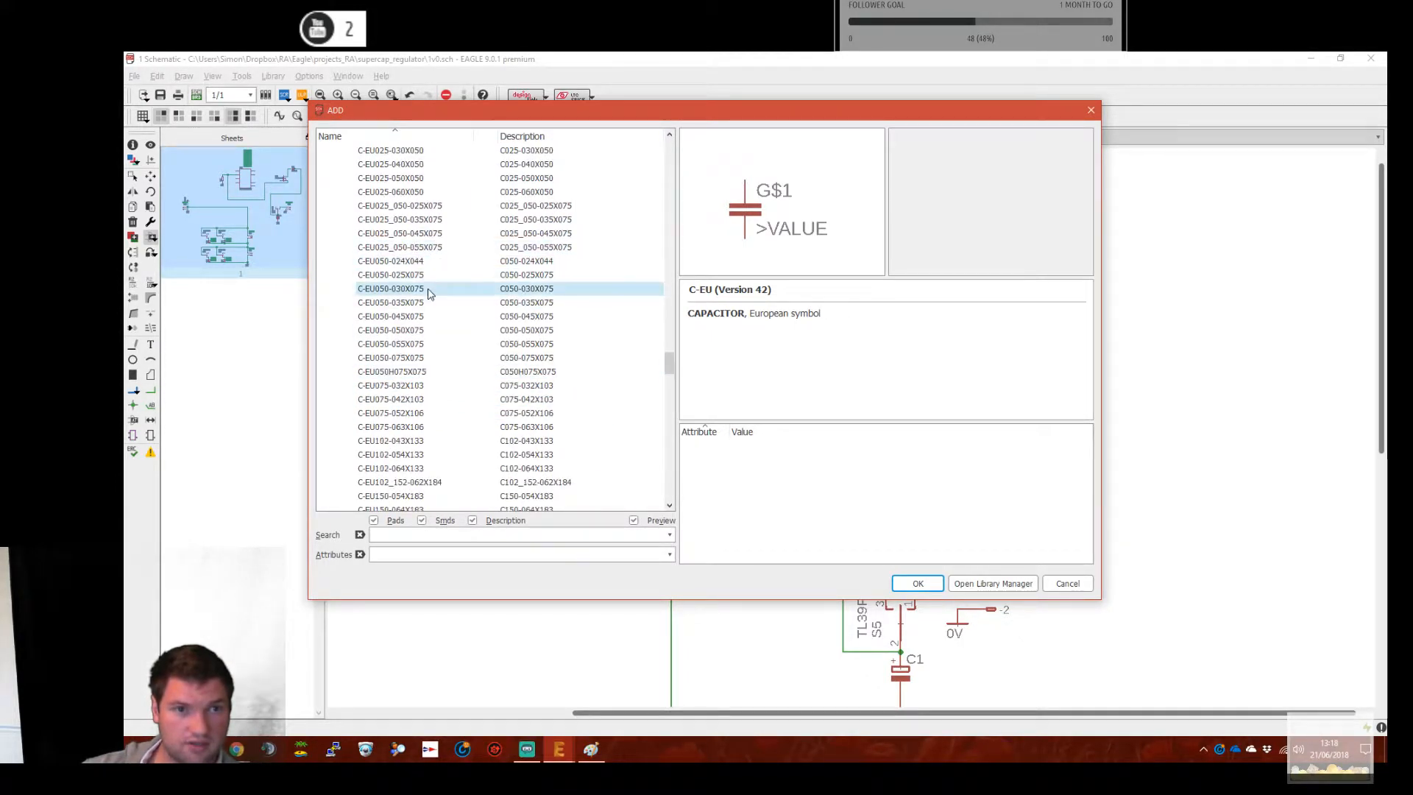
scroll(431, 292, up, 1)
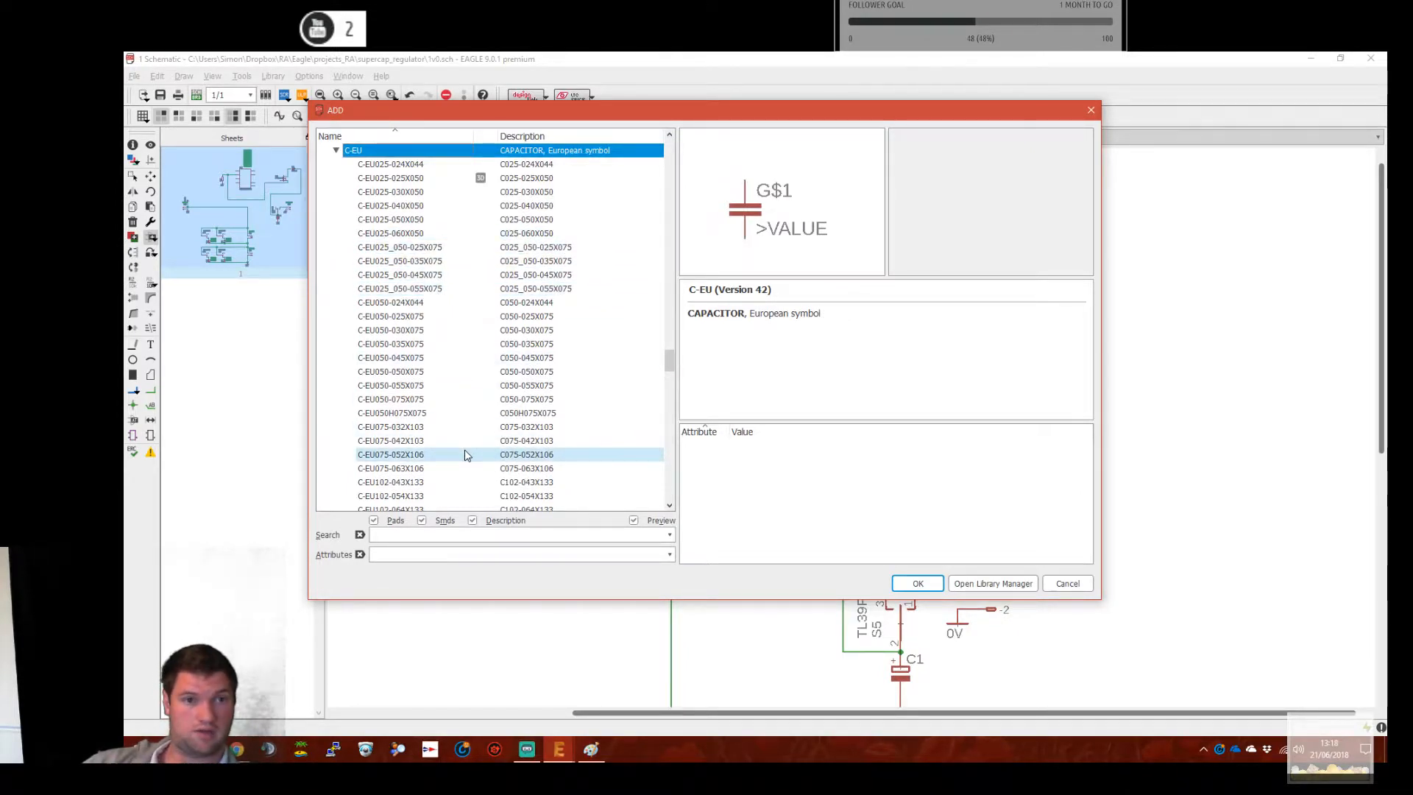
scroll(465, 455, down, 3)
scroll(464, 449, down, 4)
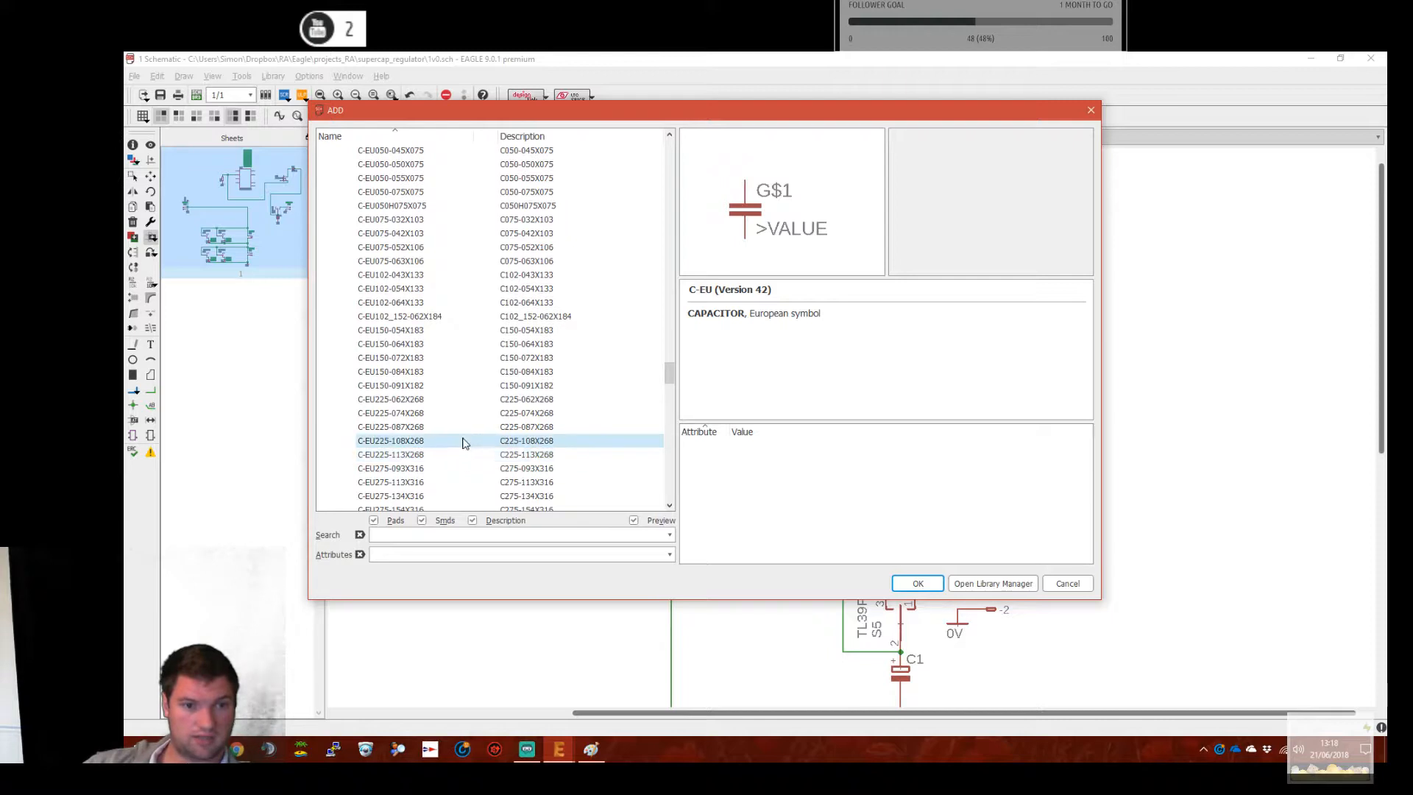
scroll(462, 419, down, 2)
scroll(462, 418, down, 3)
click(442, 454)
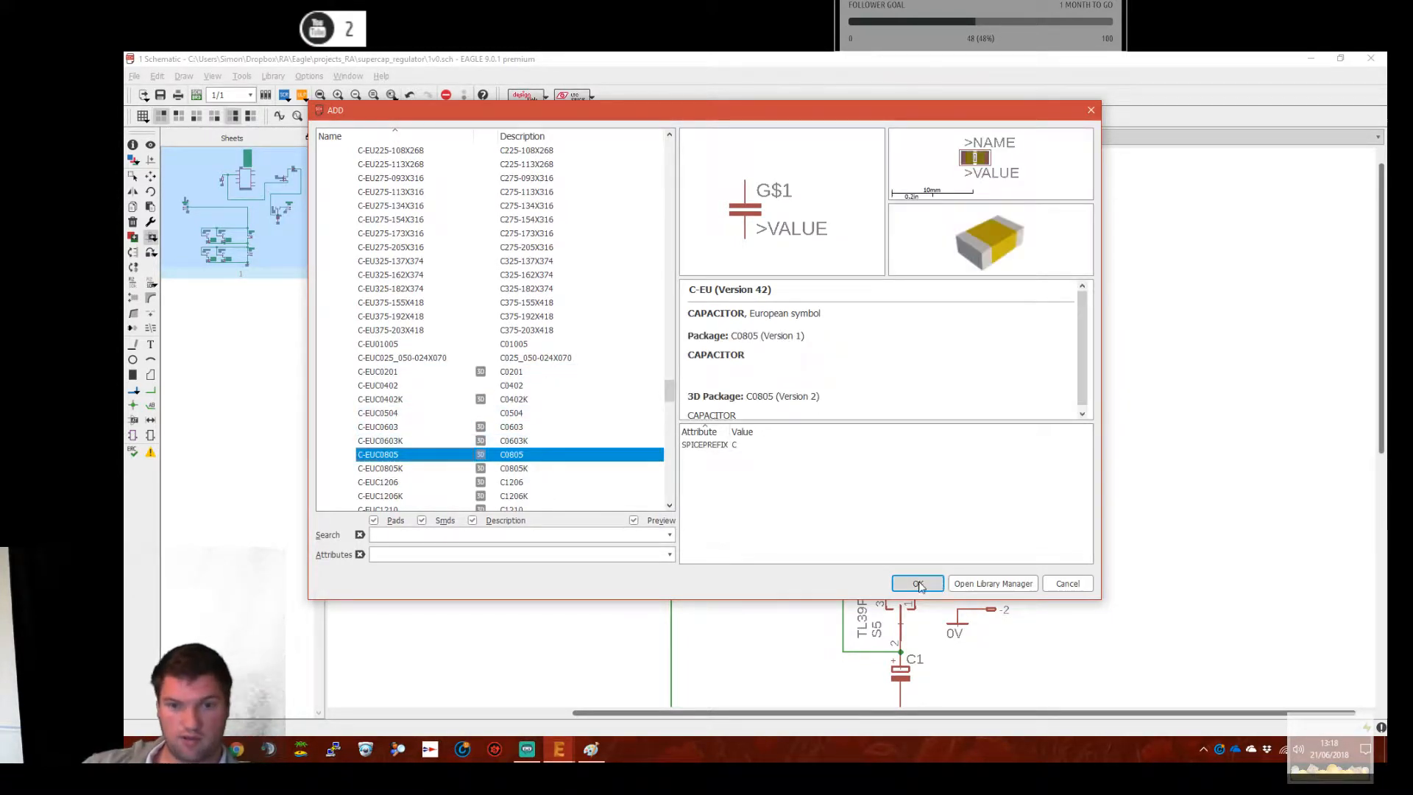
click(917, 584)
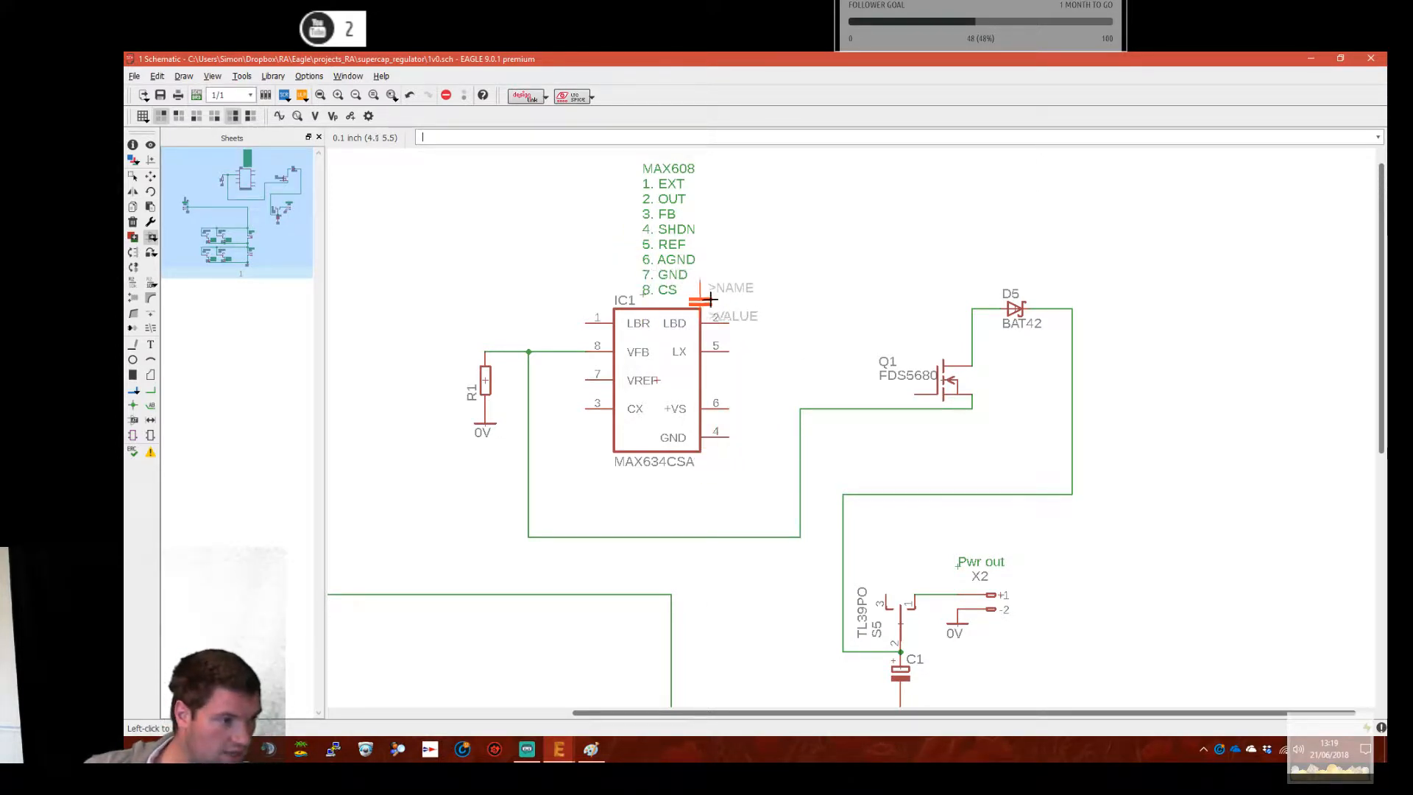
Place the capacitor to the right of IC1 and wire its upper end to IC1 pin 5
click(768, 367)
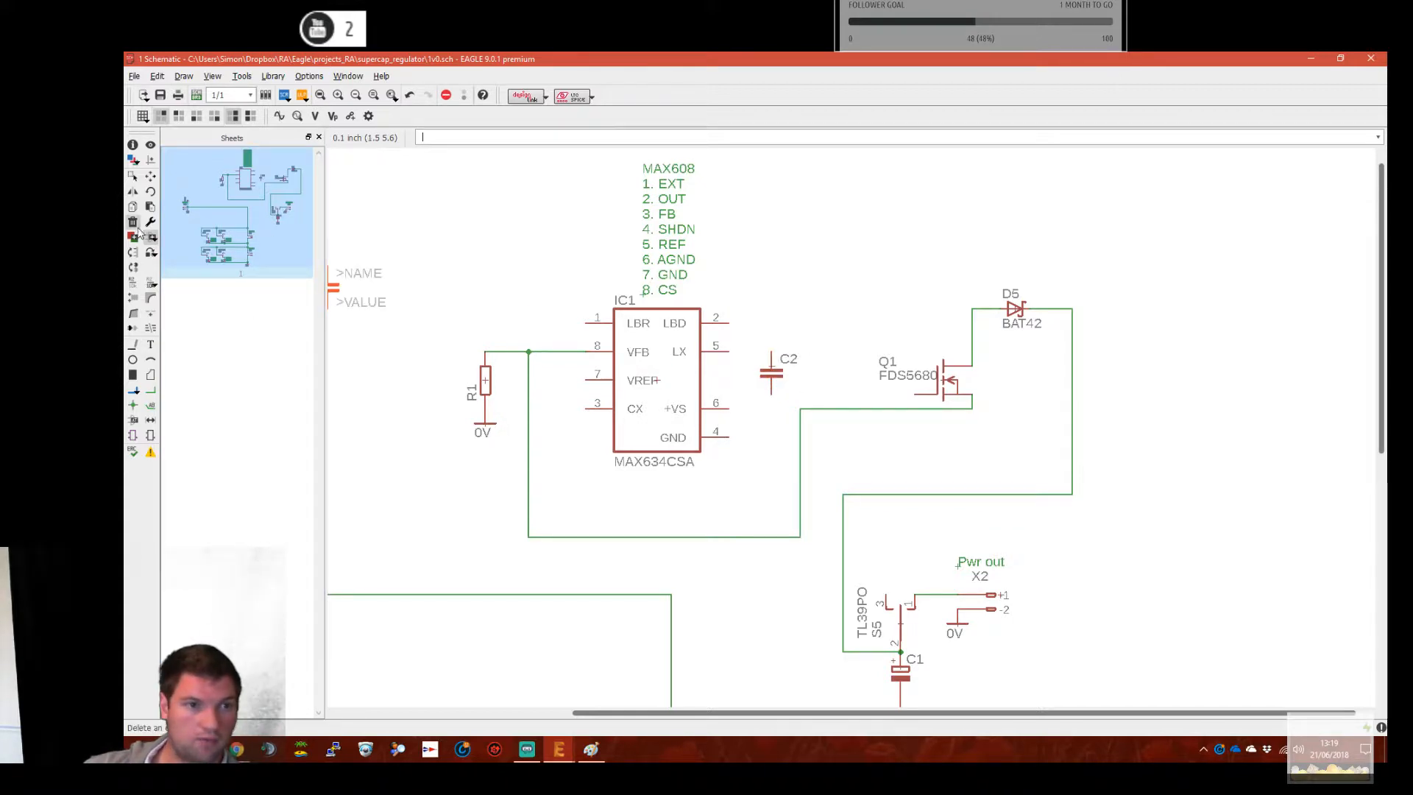
click(150, 390)
click(729, 351)
click(771, 352)
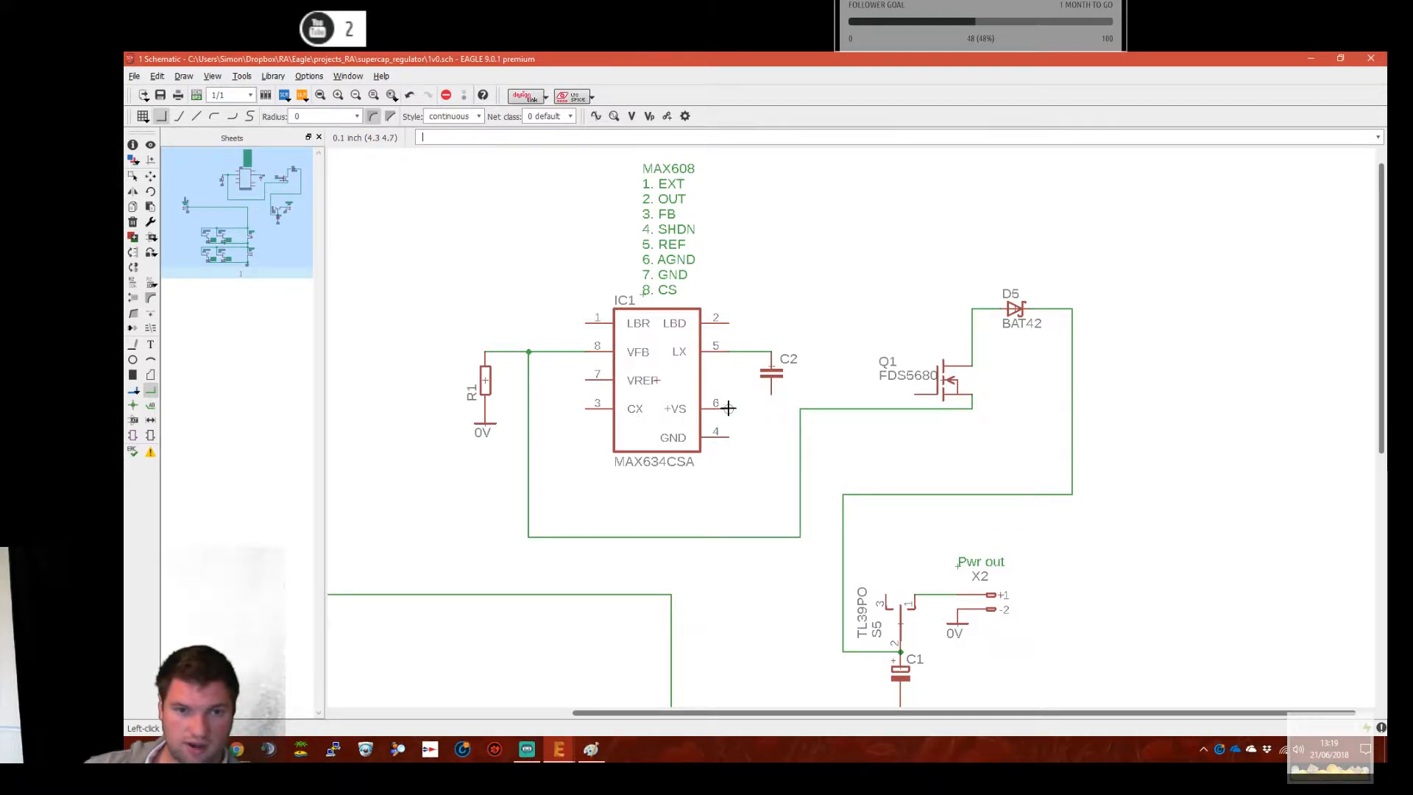
Wire IC1 pin 3 to pin 7, and connect pin 6 to the lower end of C2
click(582, 406)
click(585, 380)
click(730, 407)
click(771, 394)
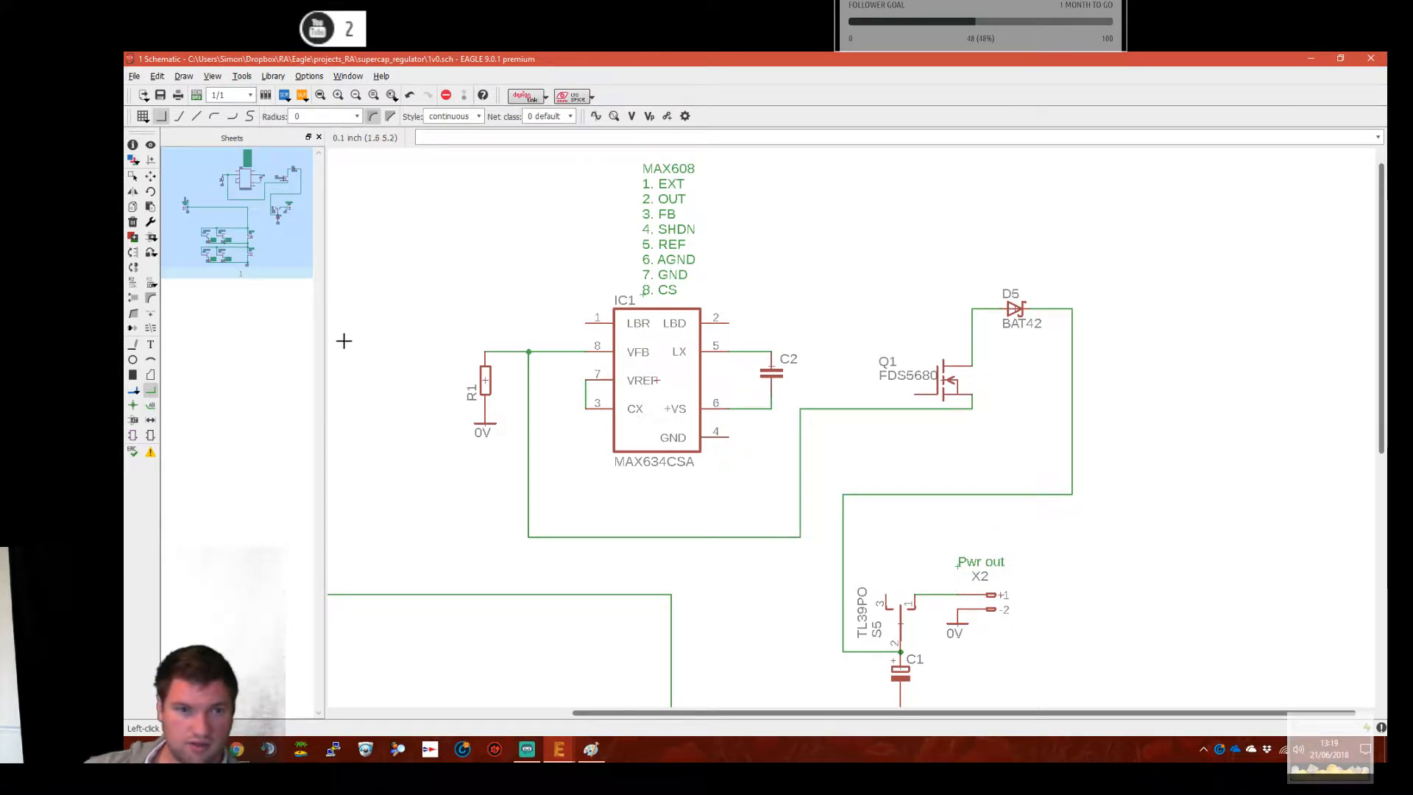
Copy the 0V symbol from R1 onto C2's lower end and onto IC1 pin 3
click(132, 207)
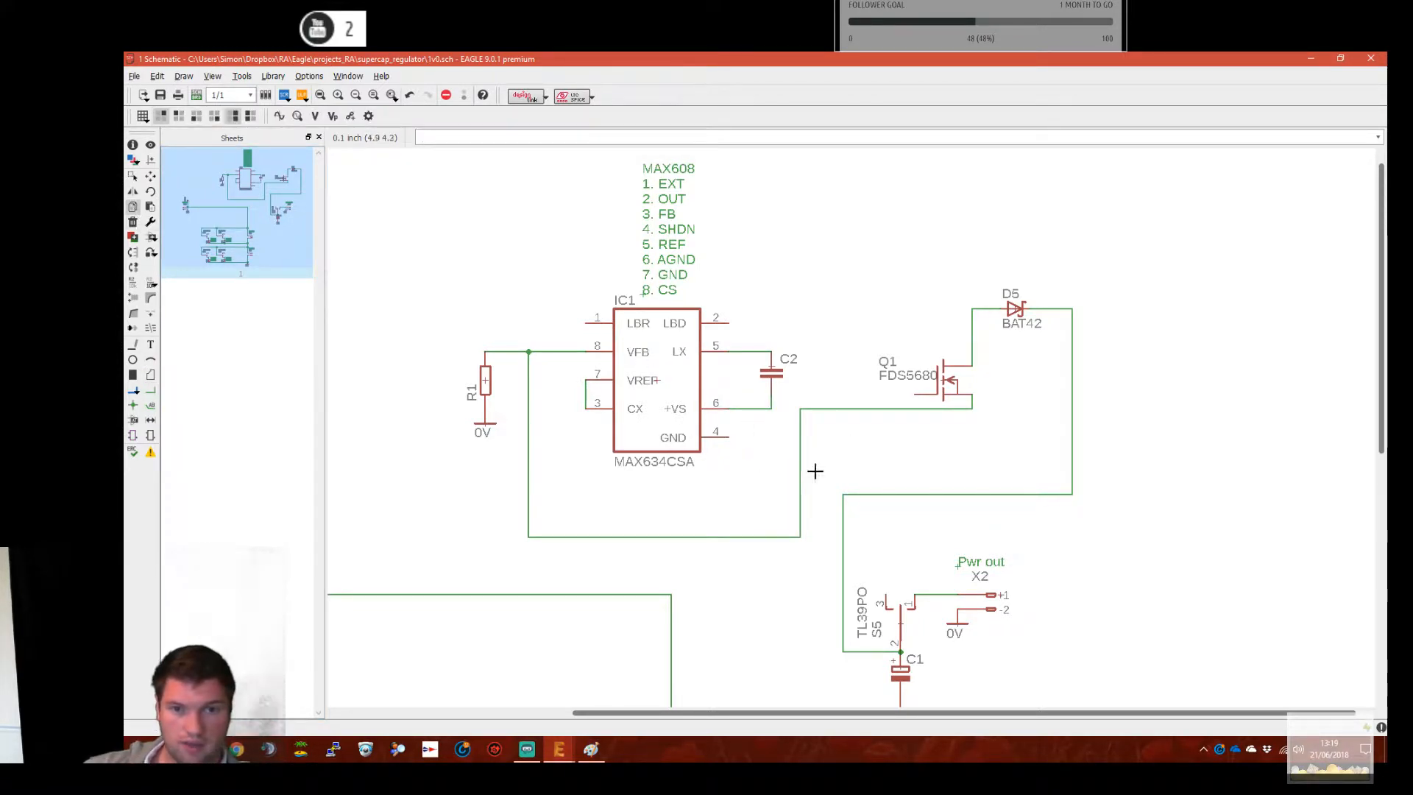
click(476, 416)
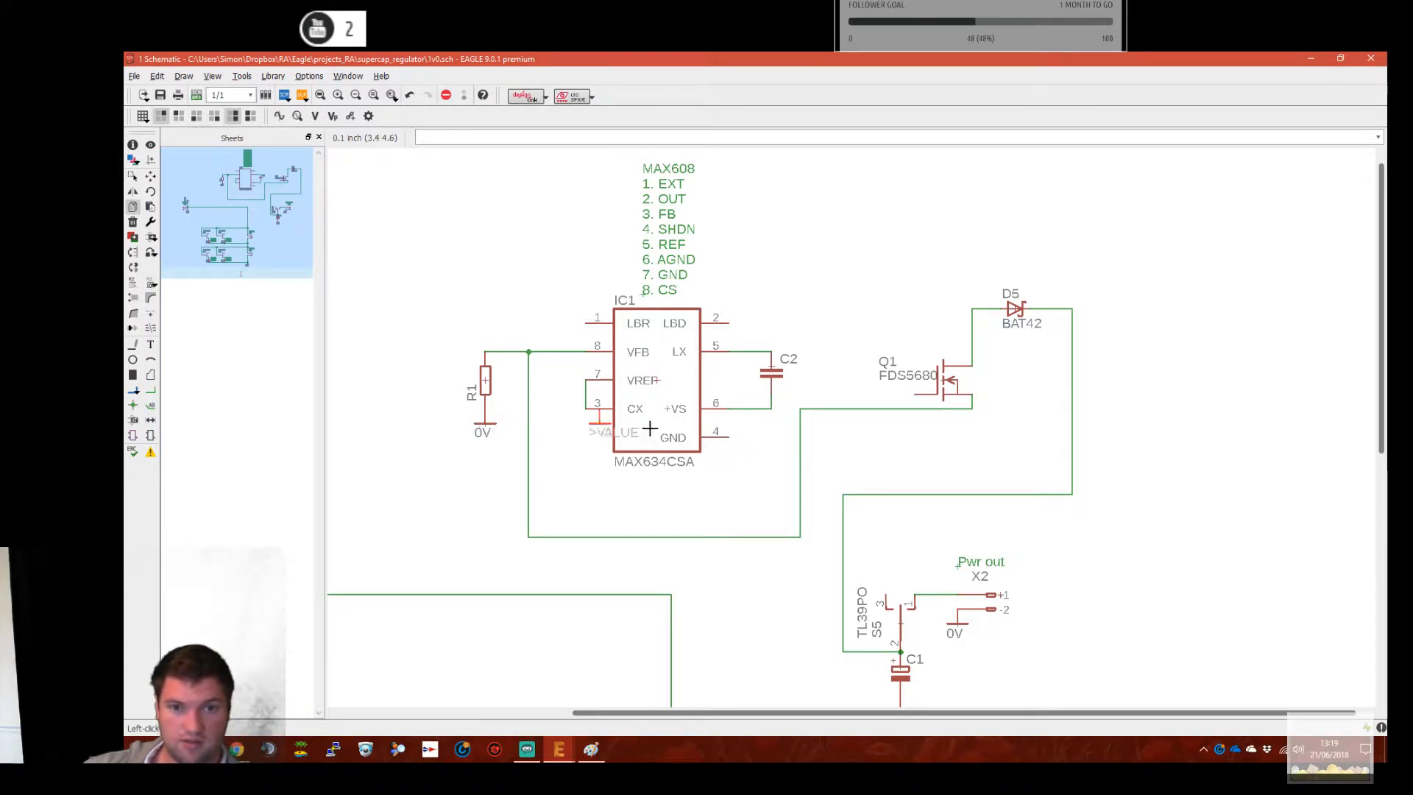
click(775, 429)
click(790, 446)
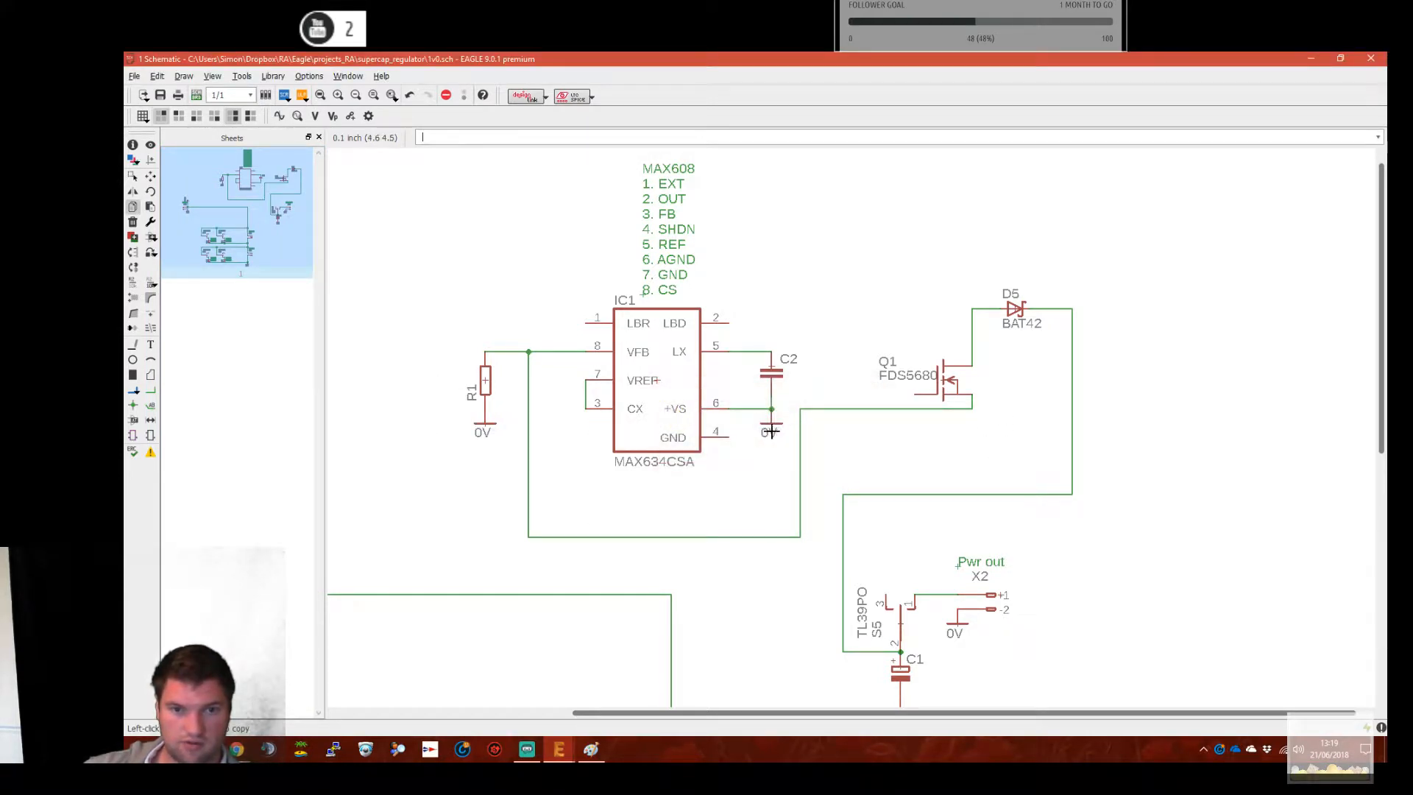
click(587, 427)
click(608, 451)
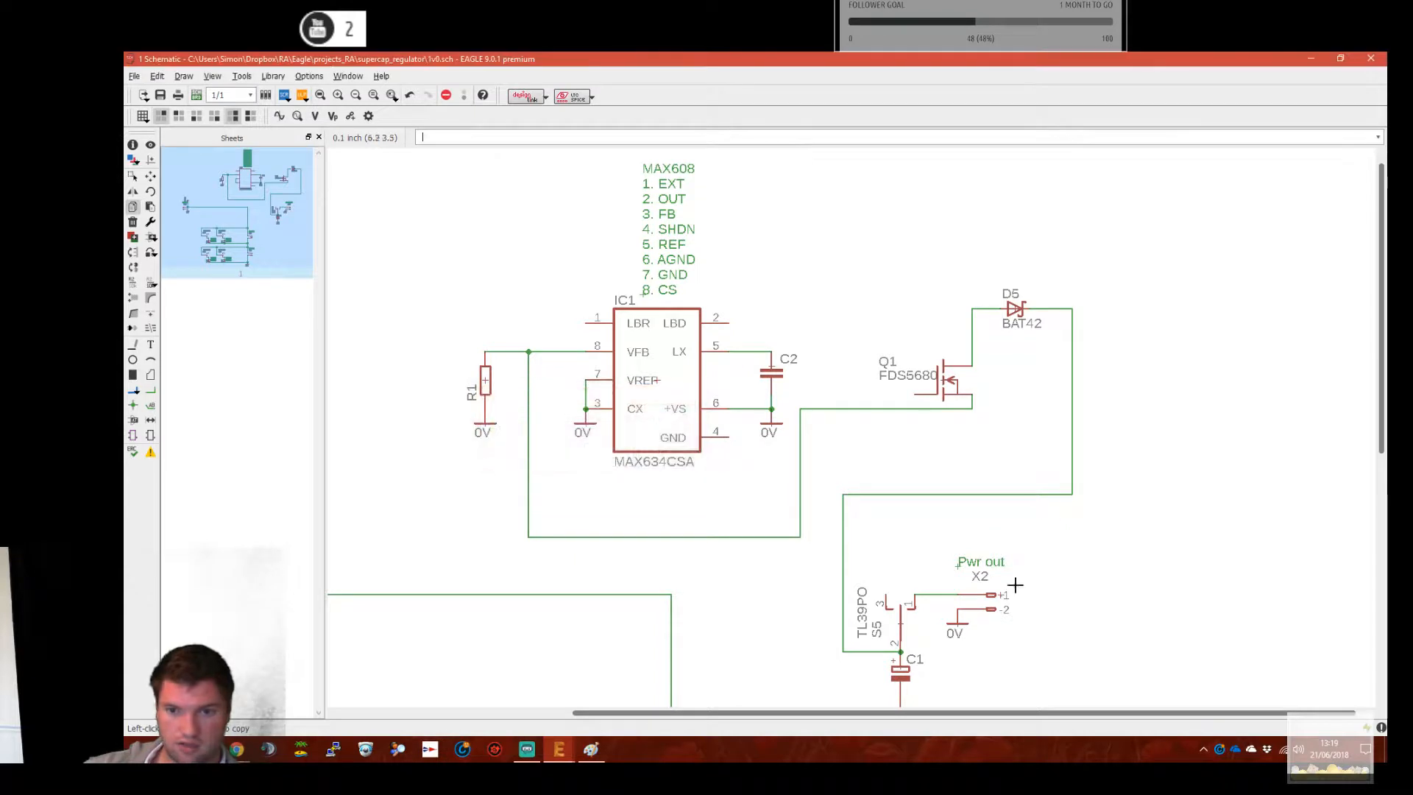
click(1297, 754)
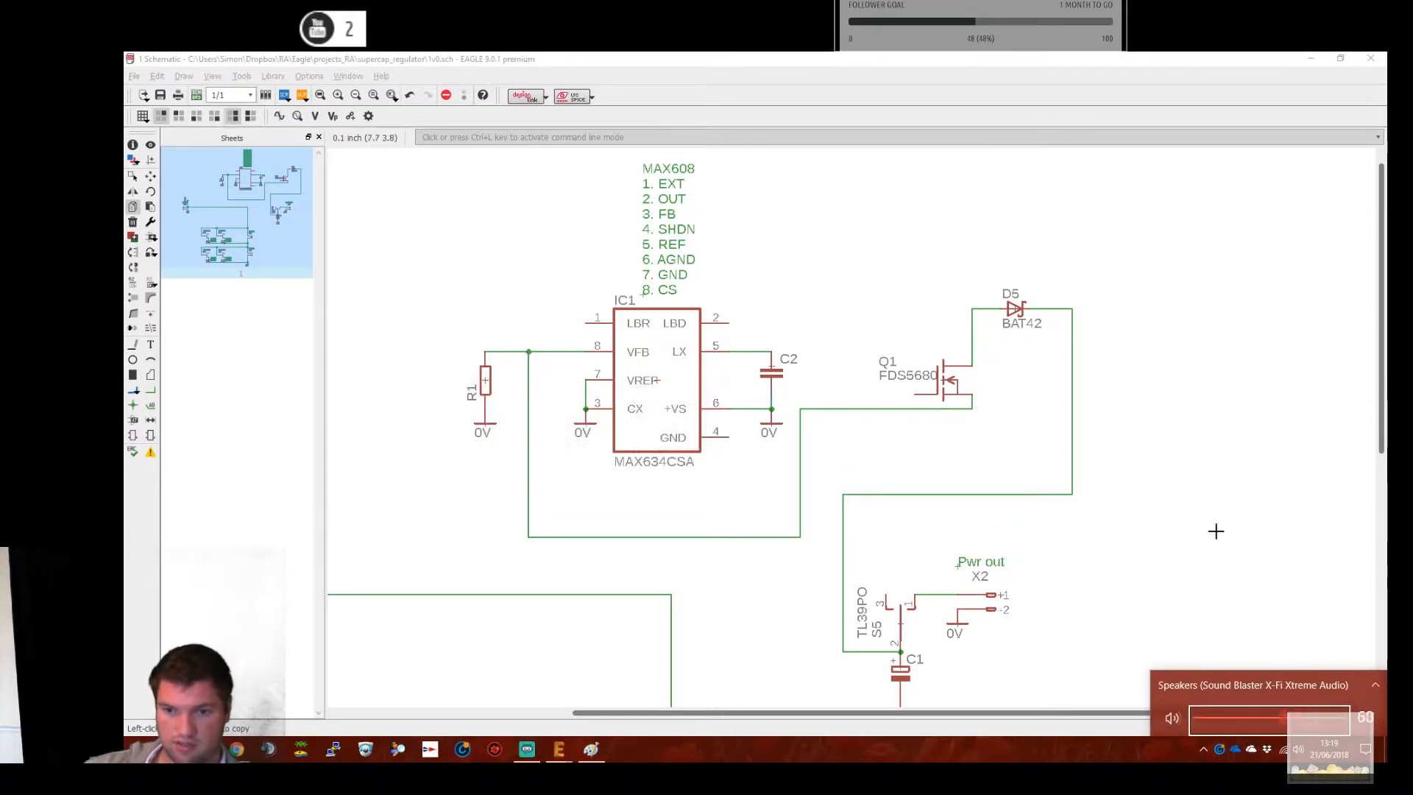
click(1208, 521)
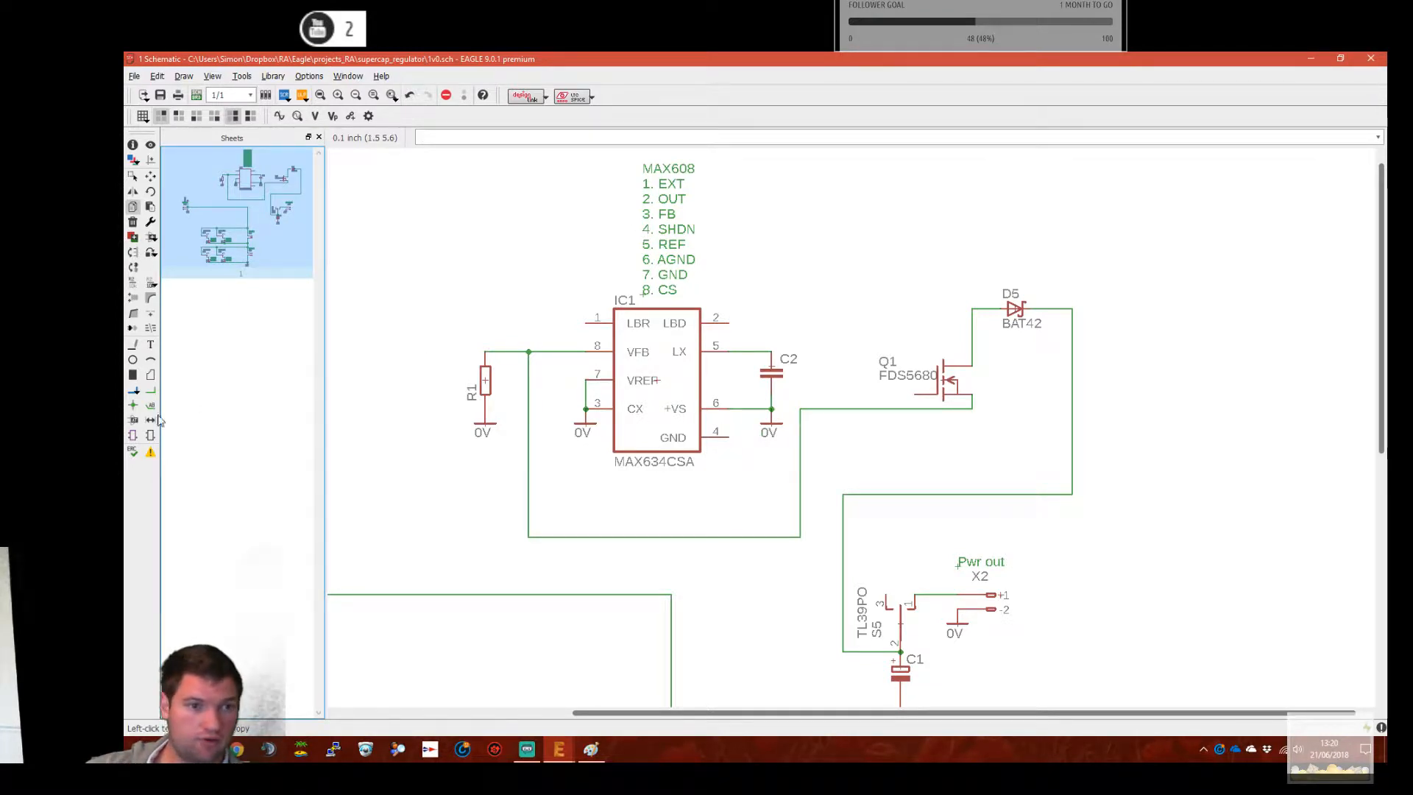
Wire IC1 pin 4 to pin 6 so both share the 0V net
click(151, 394)
click(730, 437)
click(729, 409)
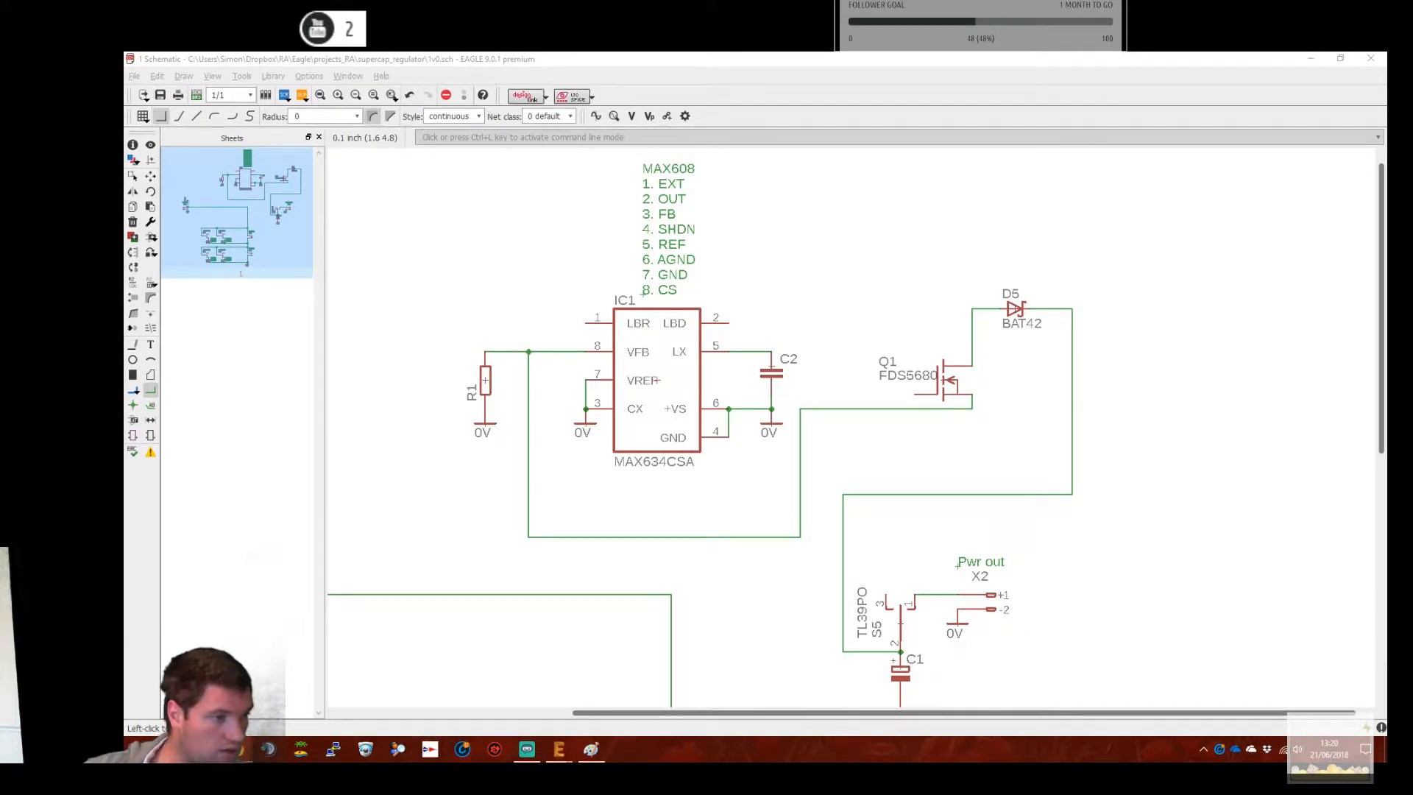
click(773, 276)
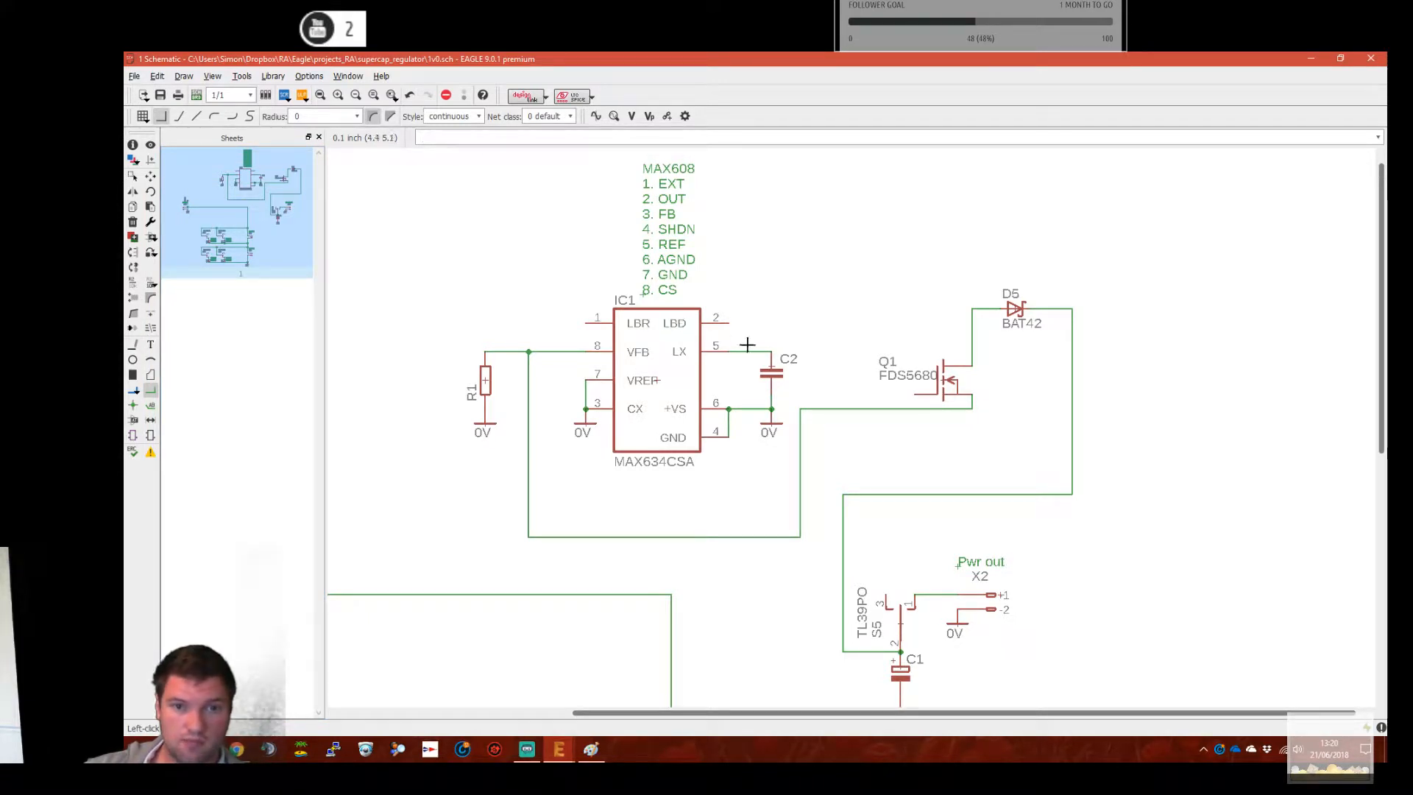
Wire IC1 pin 1 over the MAX608 pin list to the gate of MOSFET Q1
click(592, 322)
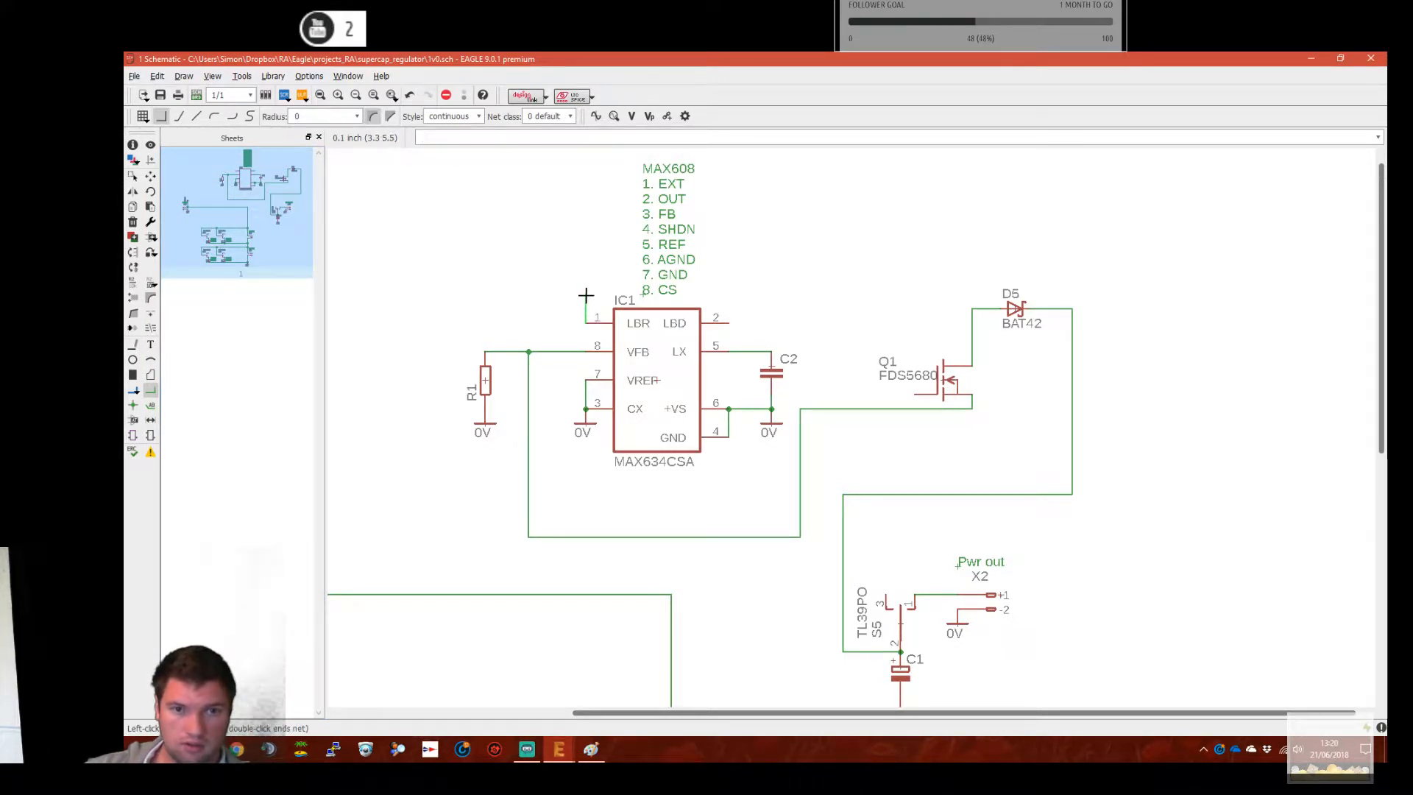
middle_drag(601, 262, 590, 297)
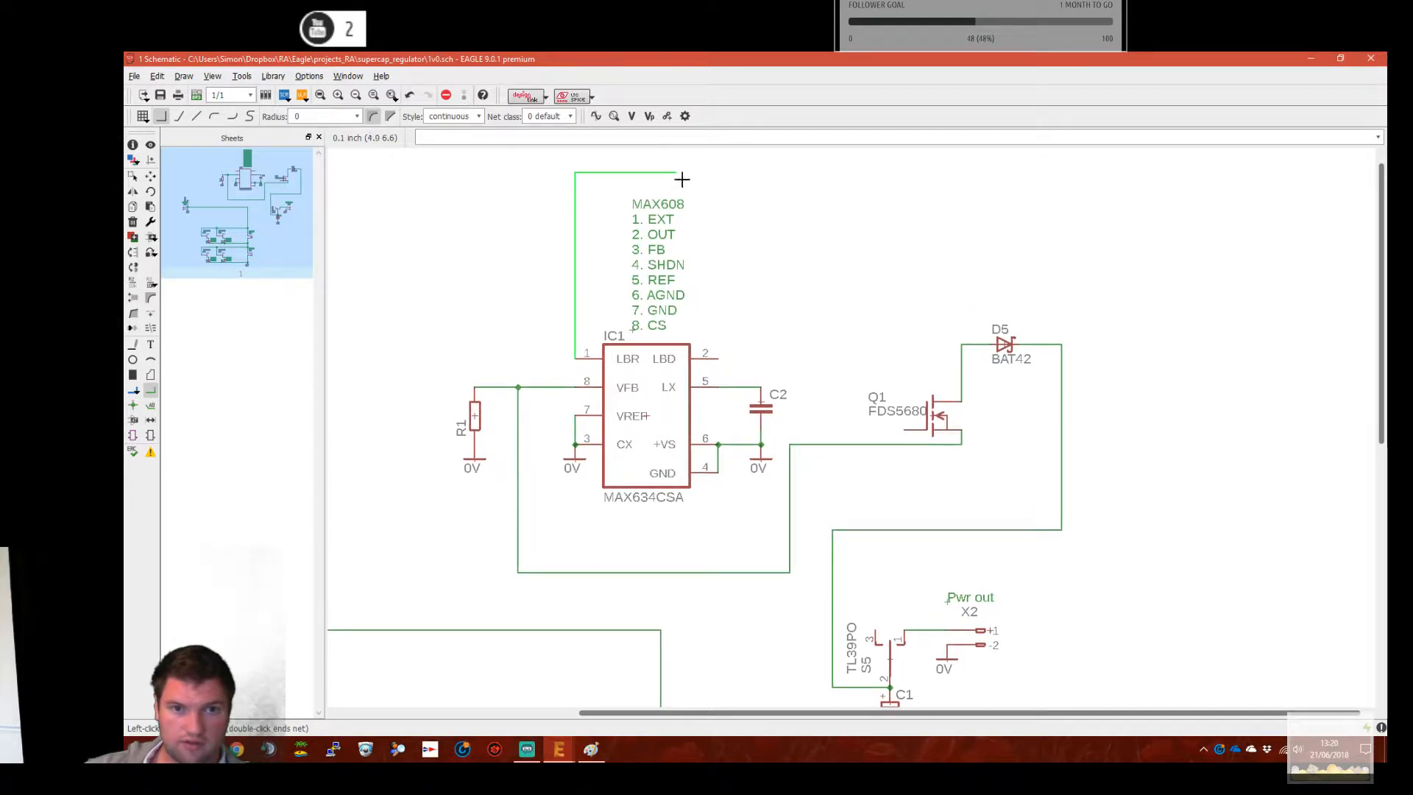
click(862, 172)
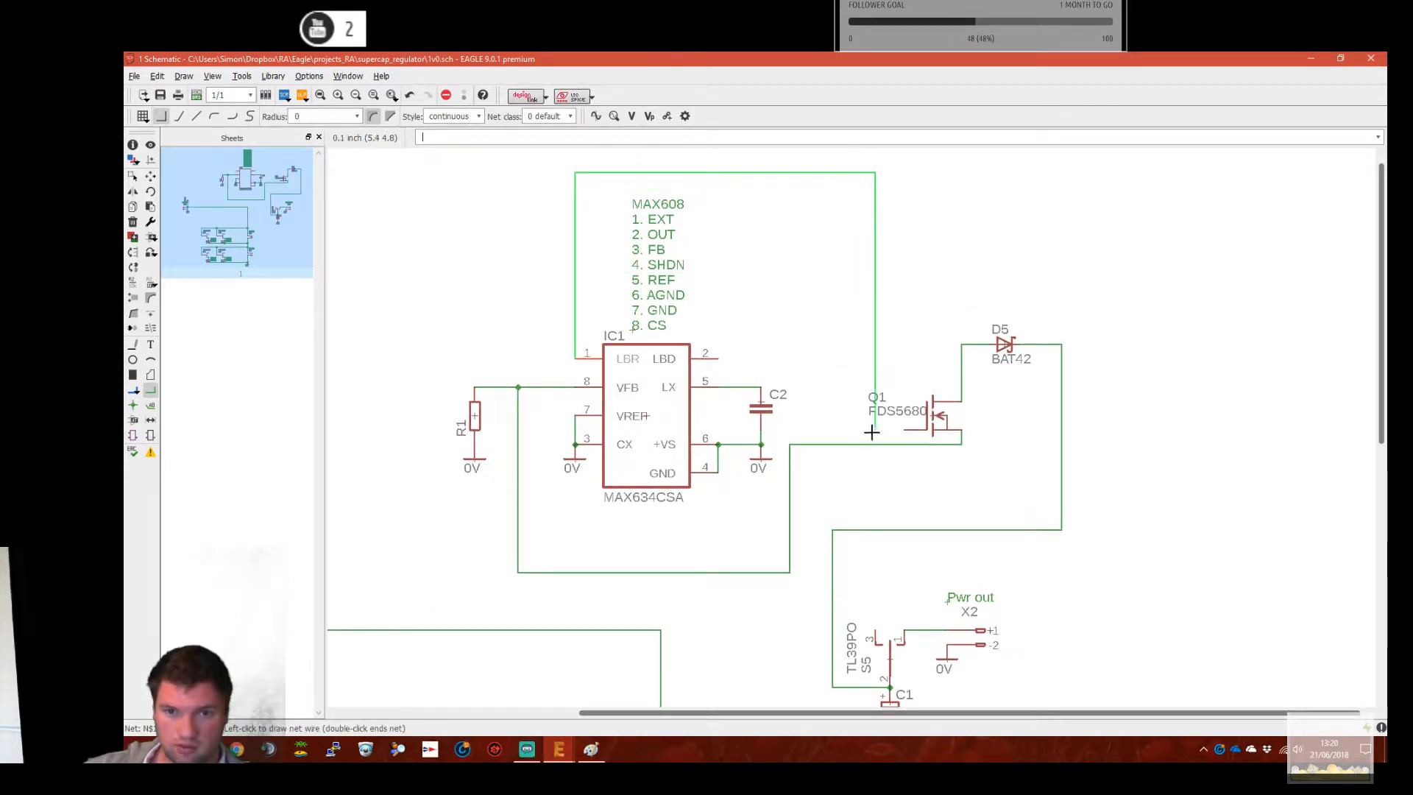
click(905, 429)
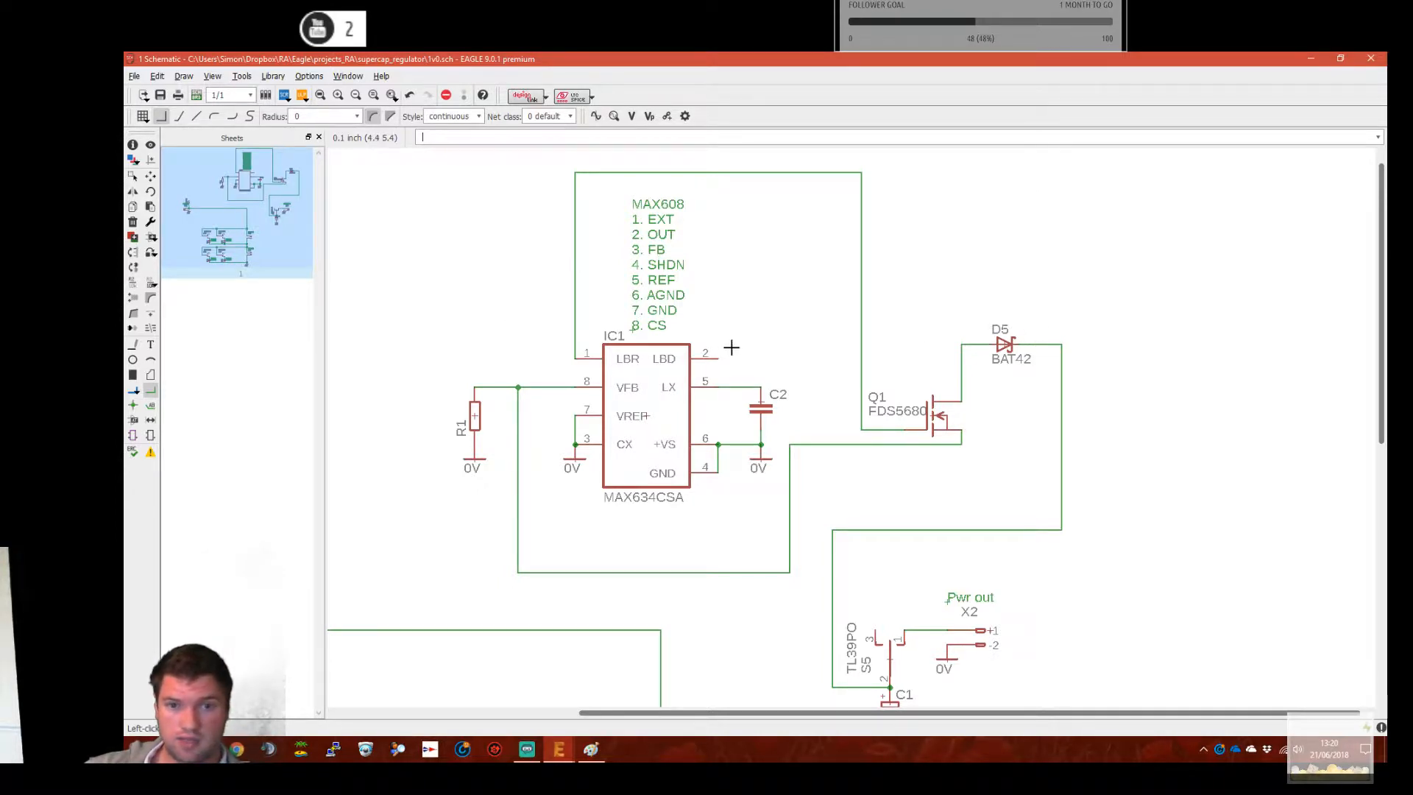
Wire the output net at diode D5's cathode back to IC1 pin 2
click(1062, 344)
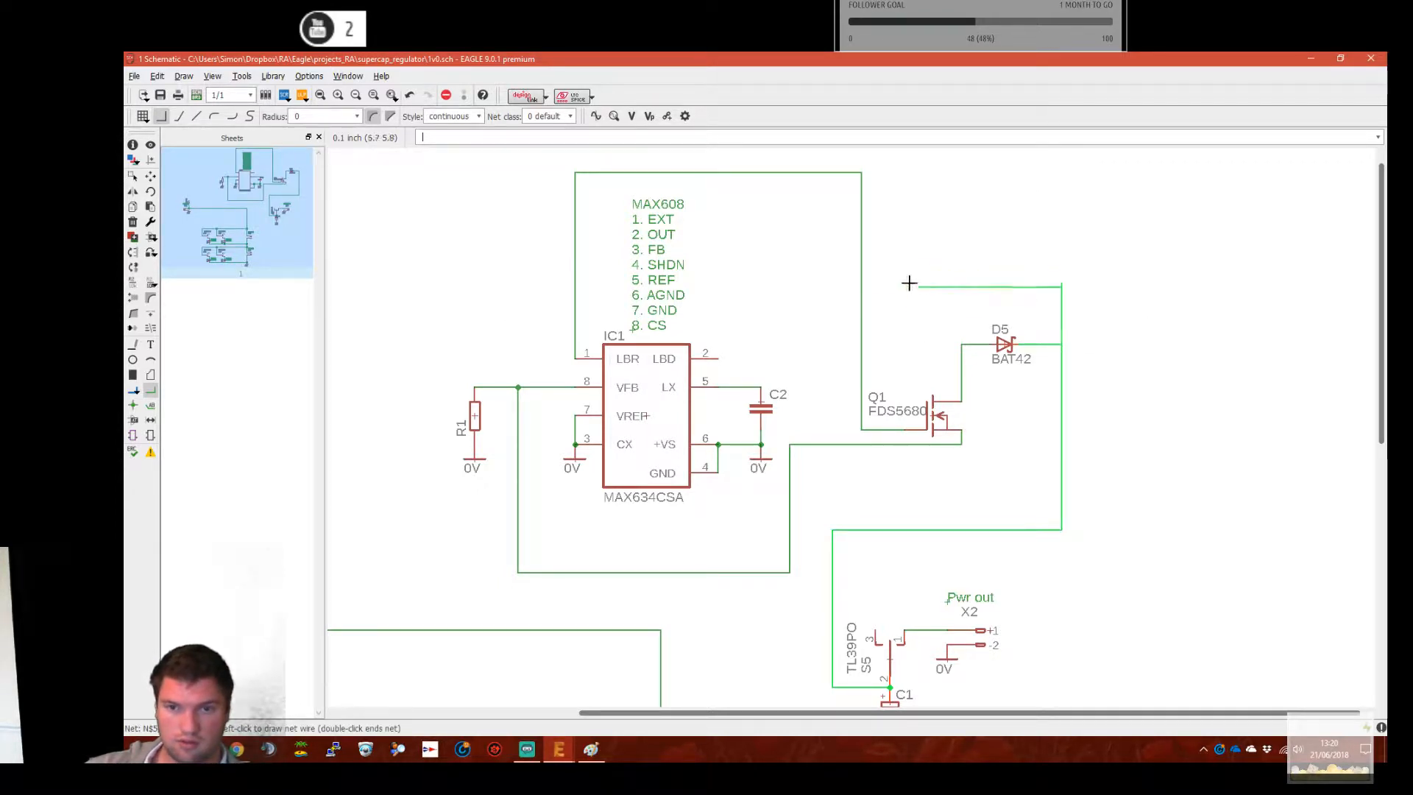
click(718, 287)
click(717, 358)
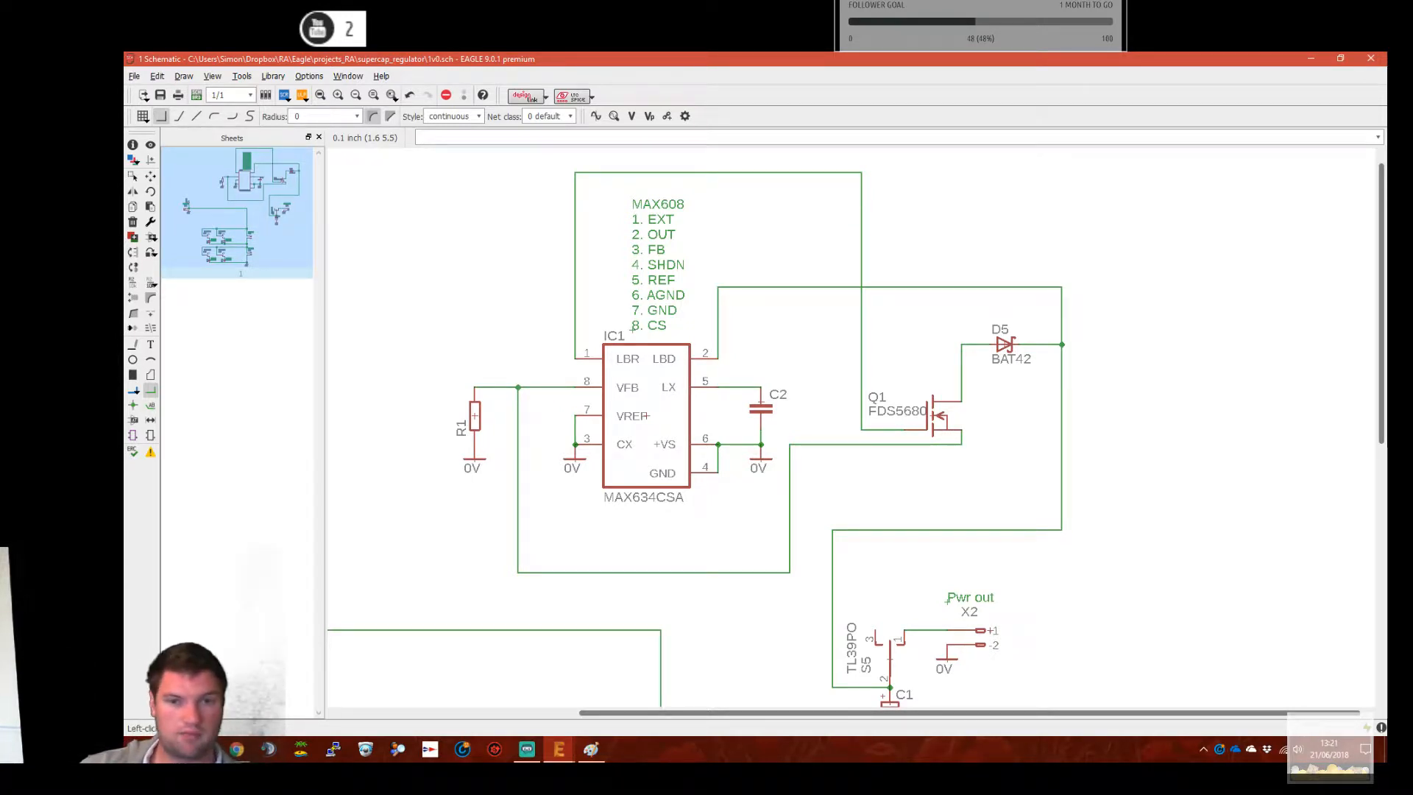
Copy polarized capacitor C1 into the free area above Q1, with a 0V symbol on its lower end
middle_drag(499, 256, 490, 193)
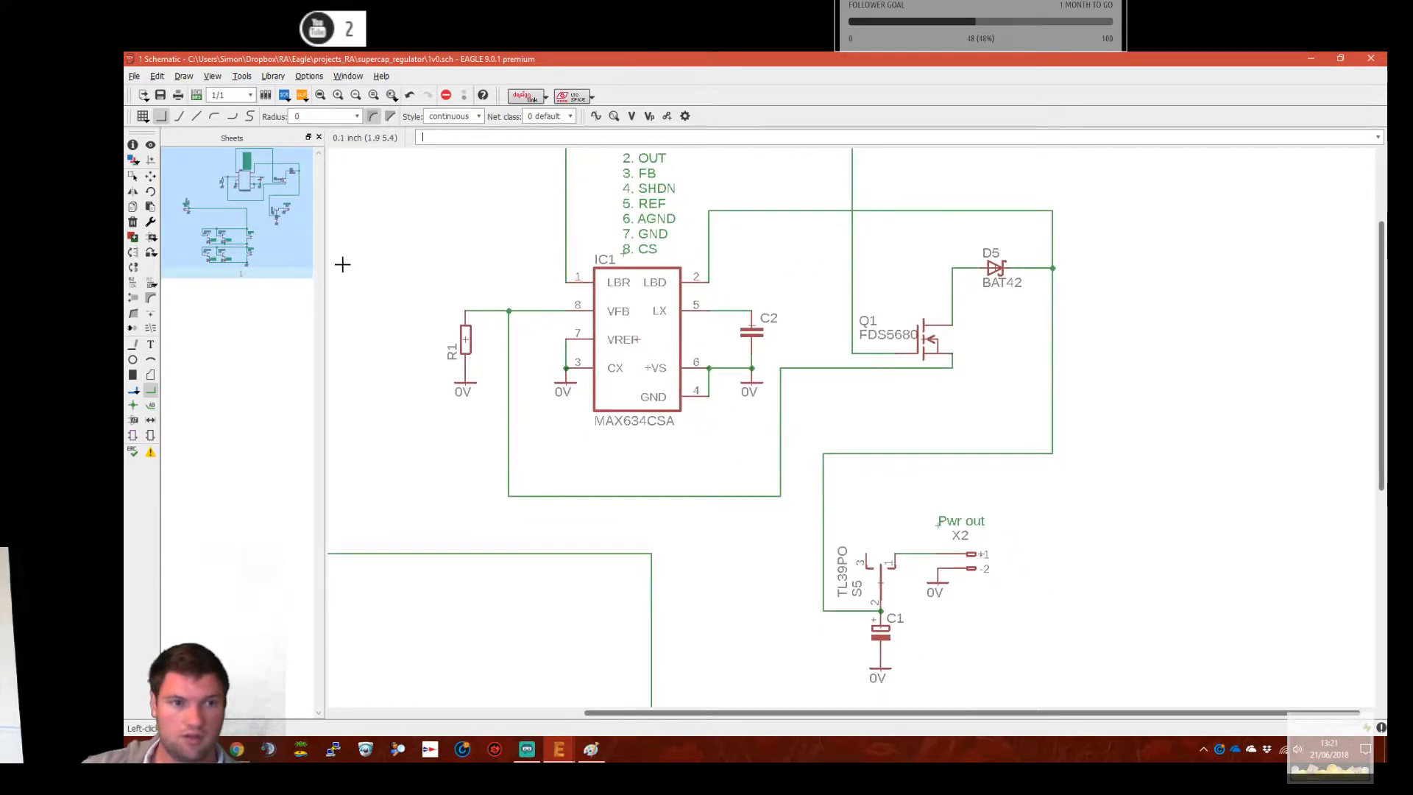
click(134, 208)
click(881, 643)
middle_drag(512, 341, 576, 456)
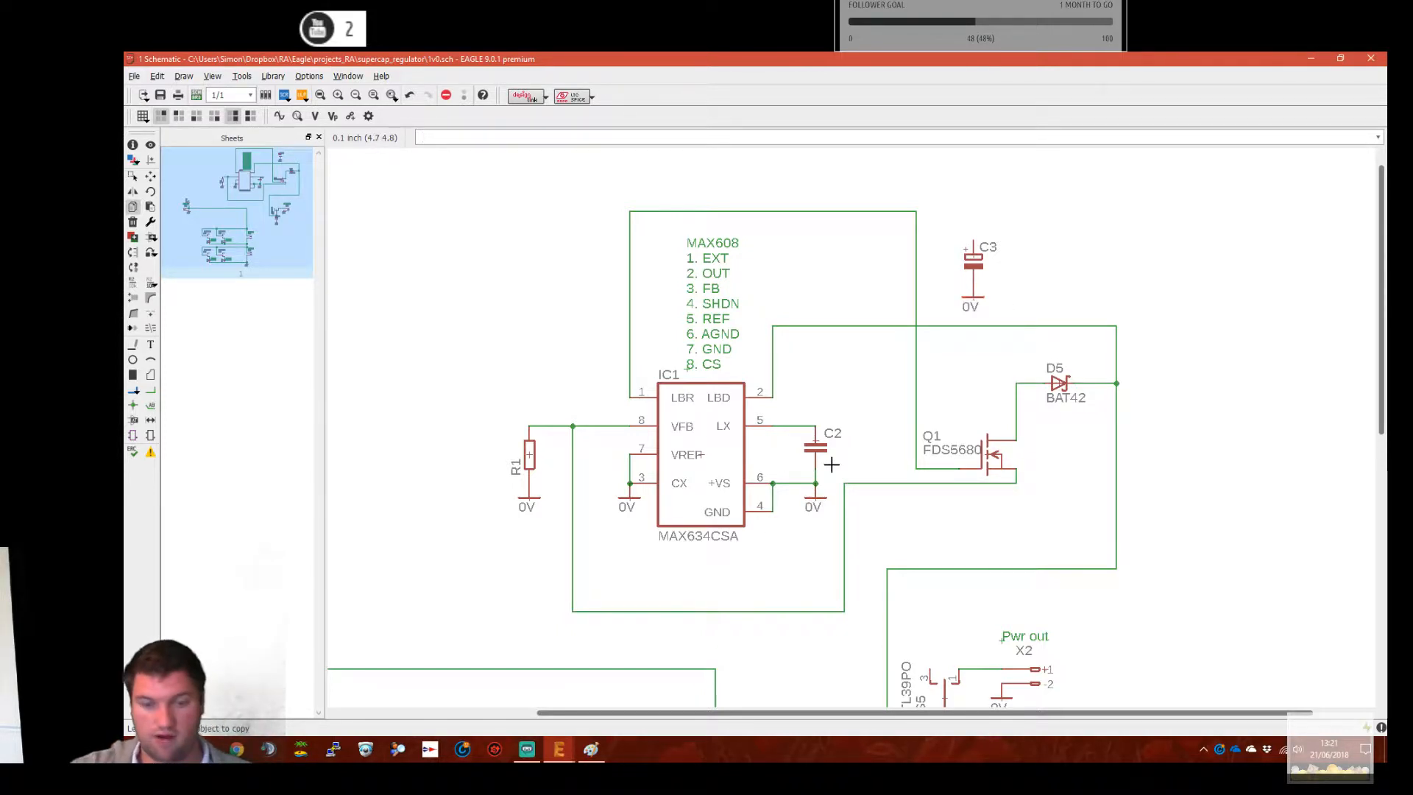
Reopen the list of parts to add, collapse the C-EU group and expand the L-EU inductor group in the rcl library
key(a)
scroll(443, 343, up, 10)
scroll(412, 324, up, 2)
click(219, 311)
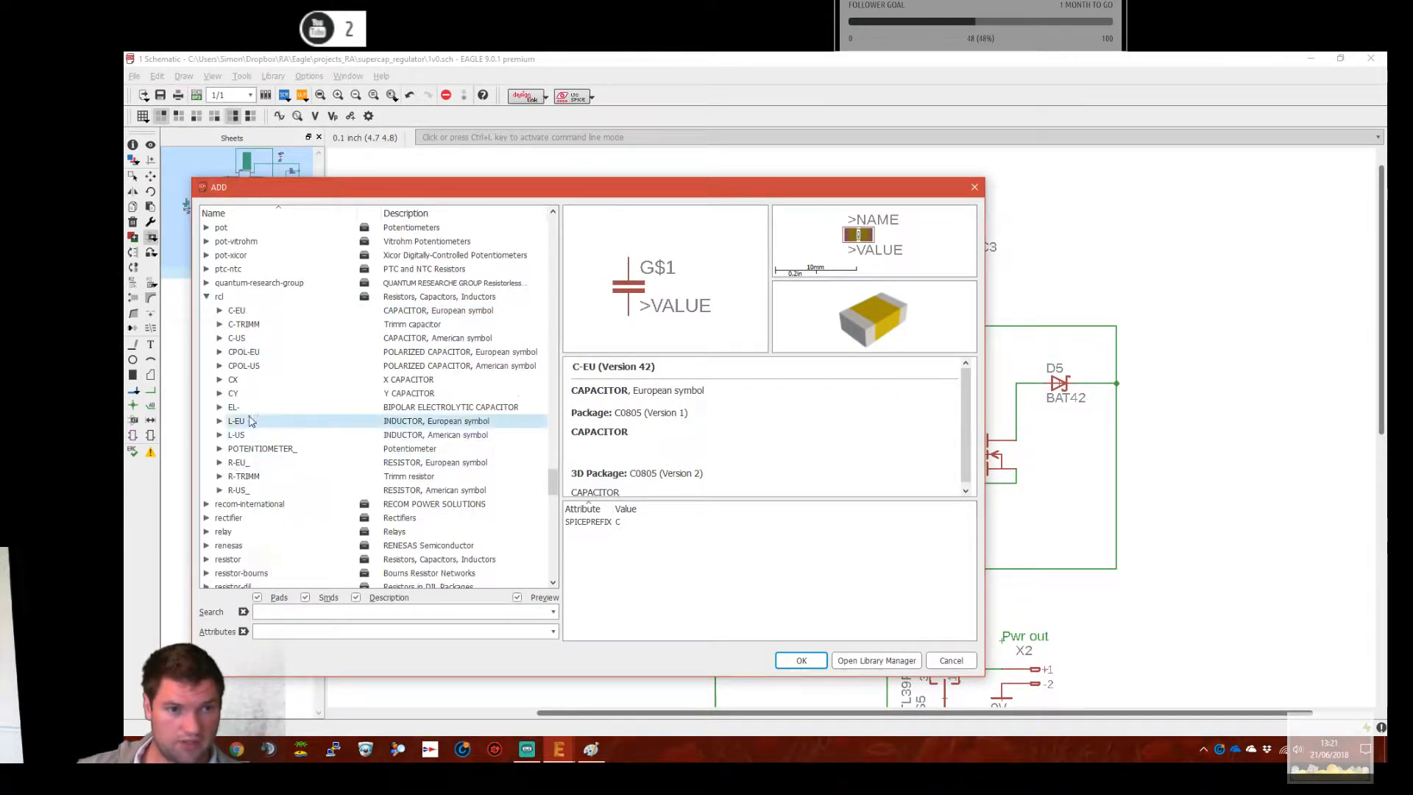
click(219, 421)
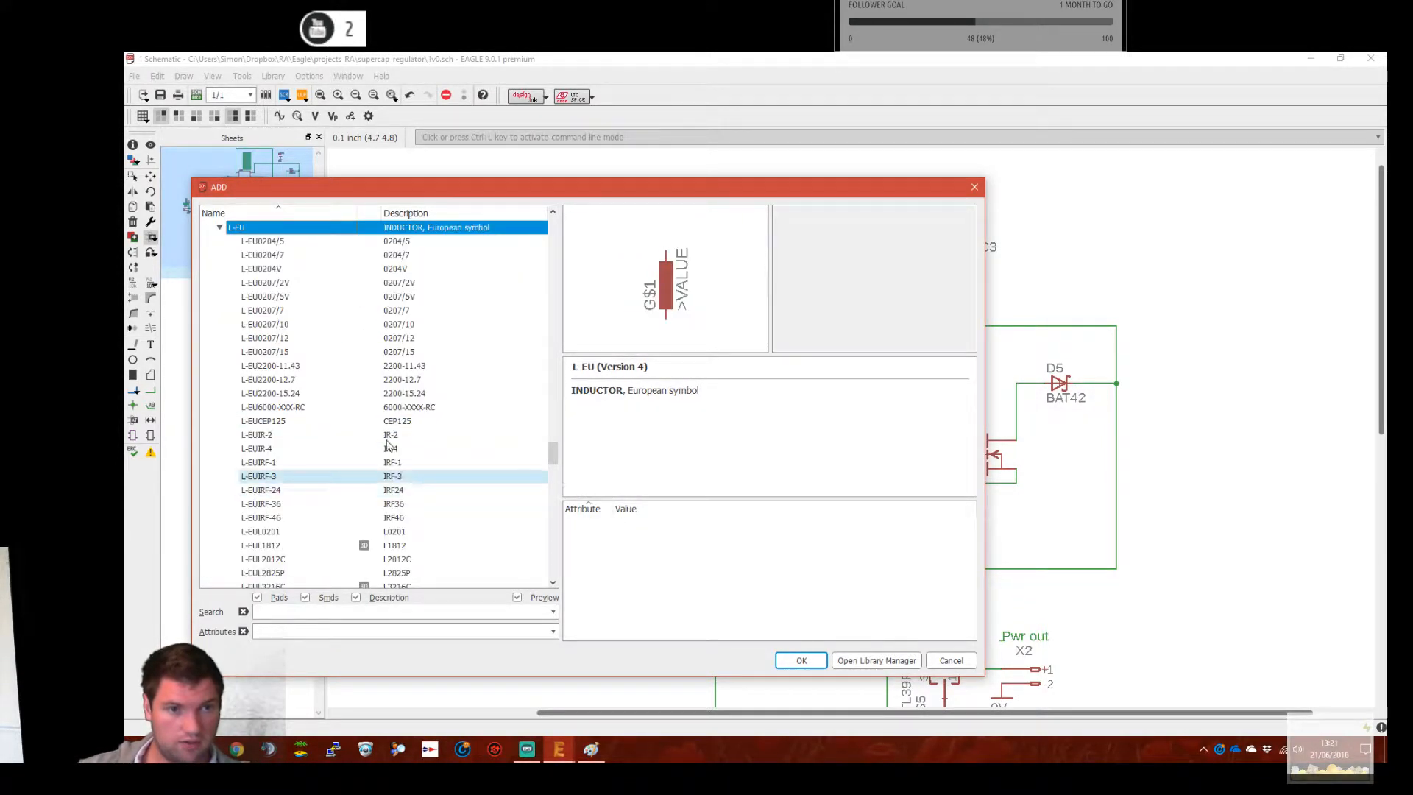
Compare the packages of the L-EU inductors and choose L-EULAL04KB for placement
scroll(403, 486, down, 6)
click(293, 407)
click(348, 353)
click(340, 449)
click(333, 490)
scroll(421, 567, down, 3)
click(348, 377)
click(353, 420)
click(385, 439)
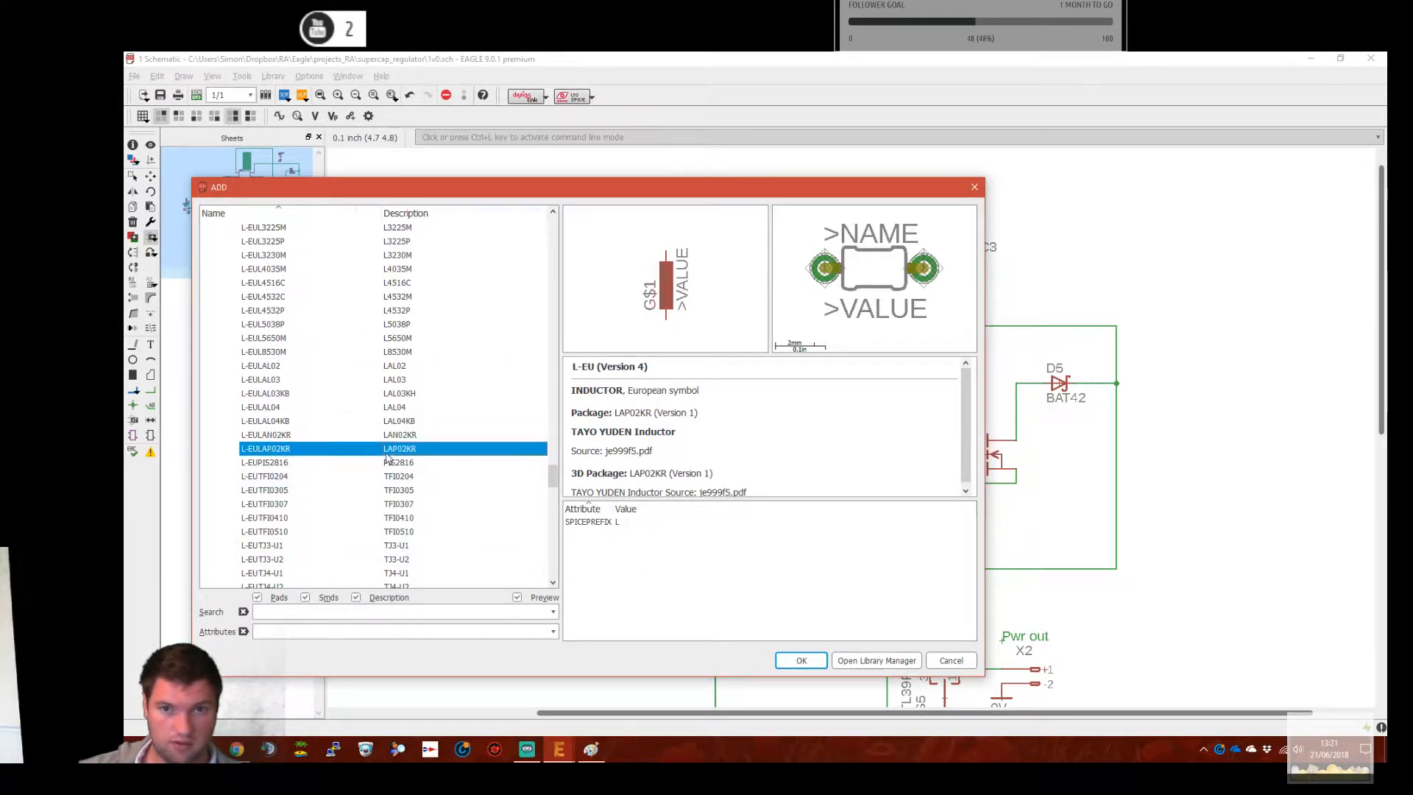
click(389, 424)
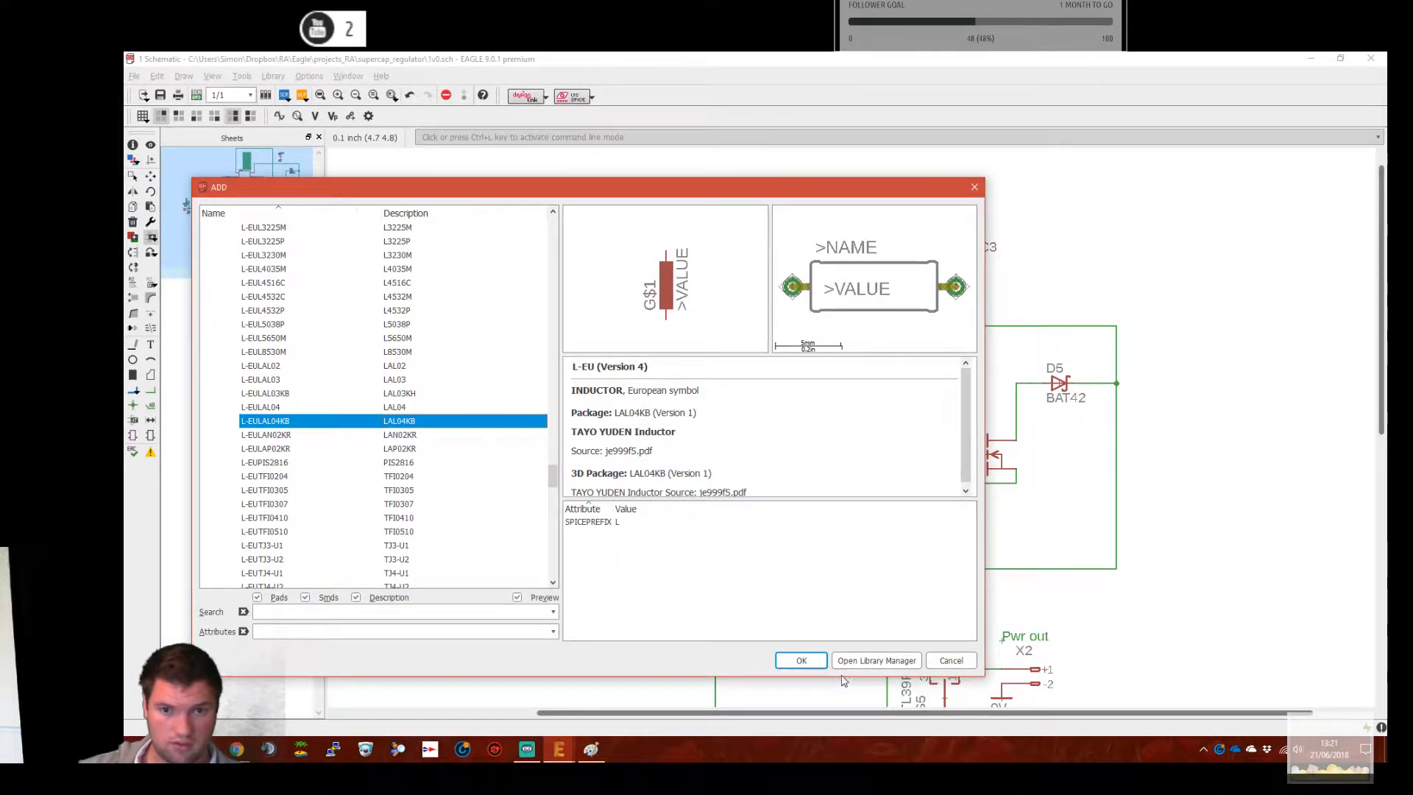
click(801, 660)
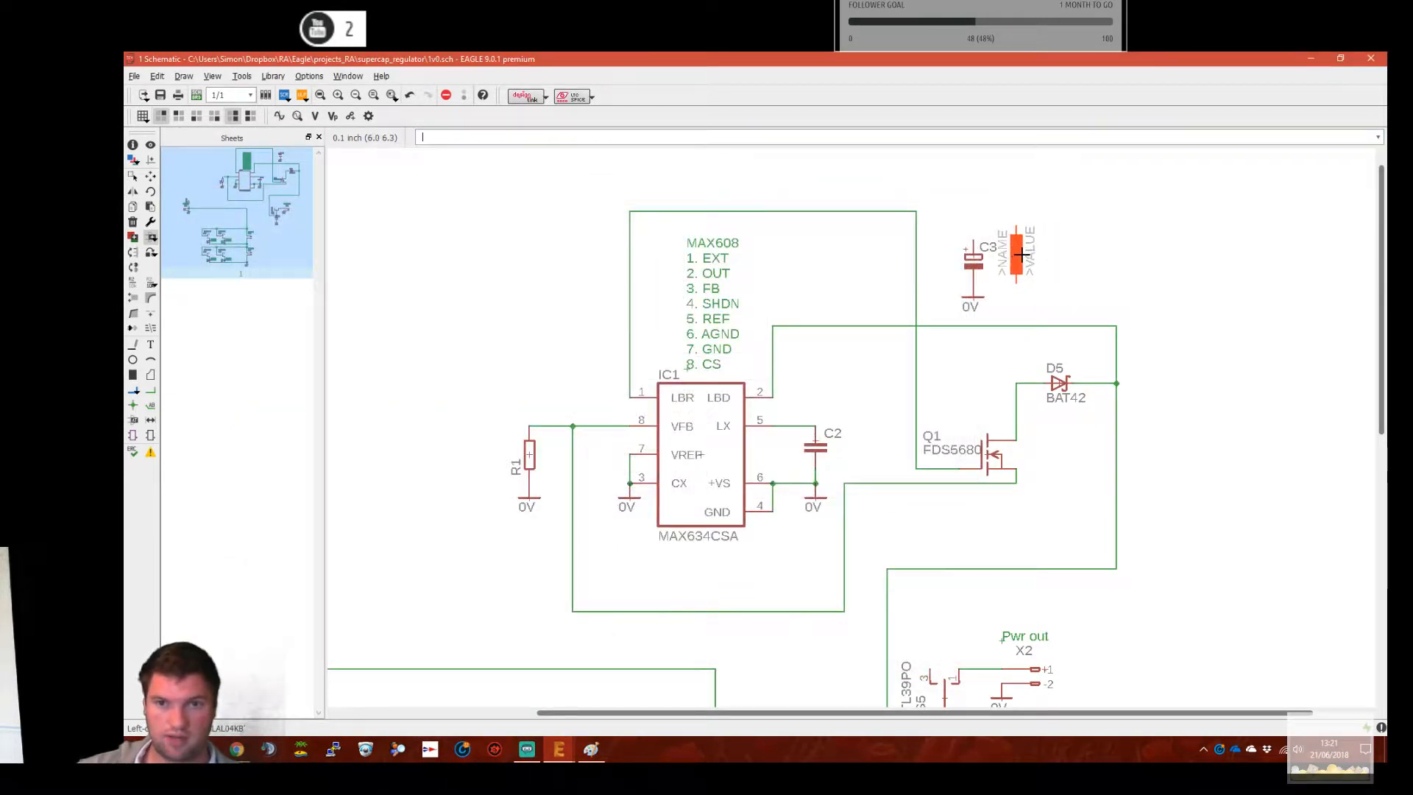
Place the inductor beside C3, wire its lower end to the D5–Q1 node, and join its upper end to C3 with a stub upward
click(1018, 265)
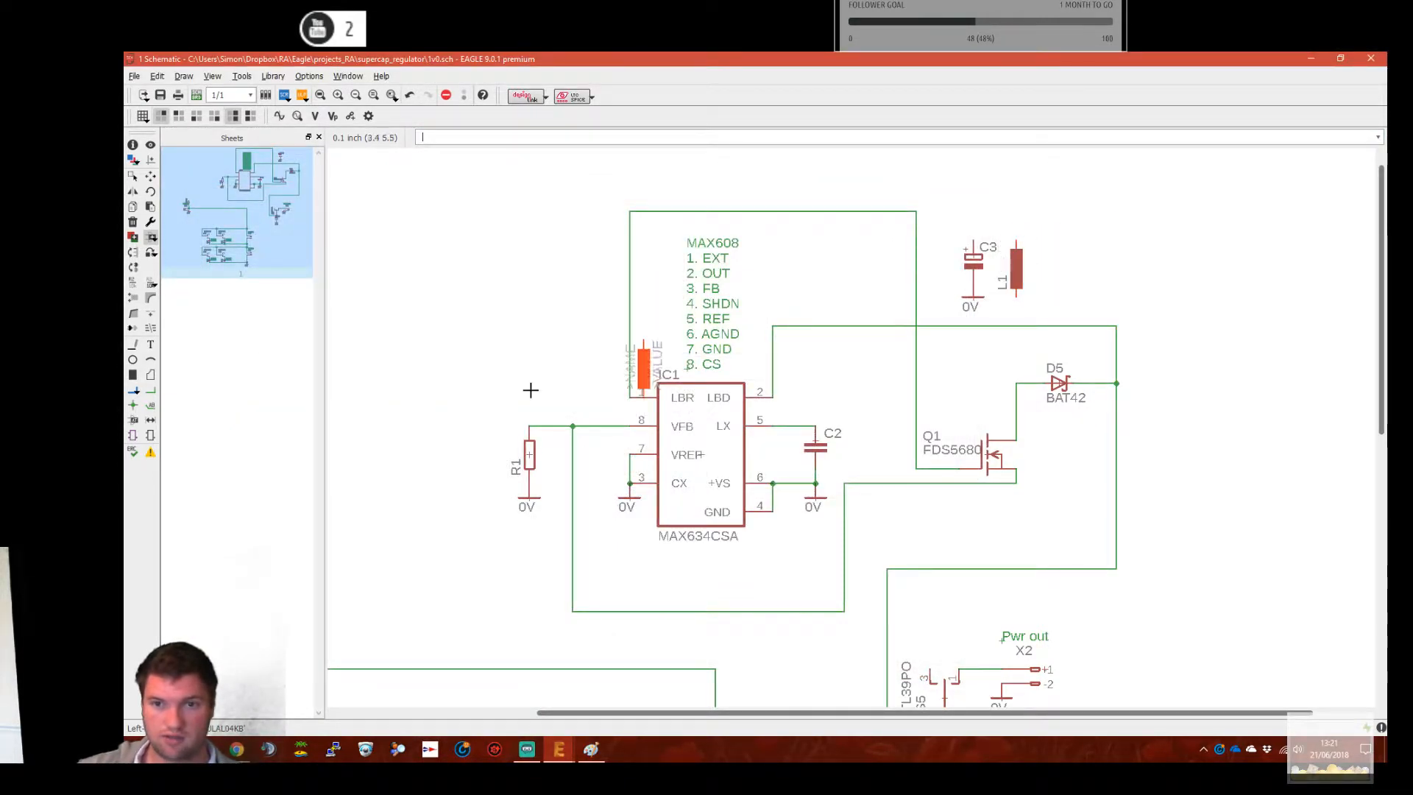
click(150, 390)
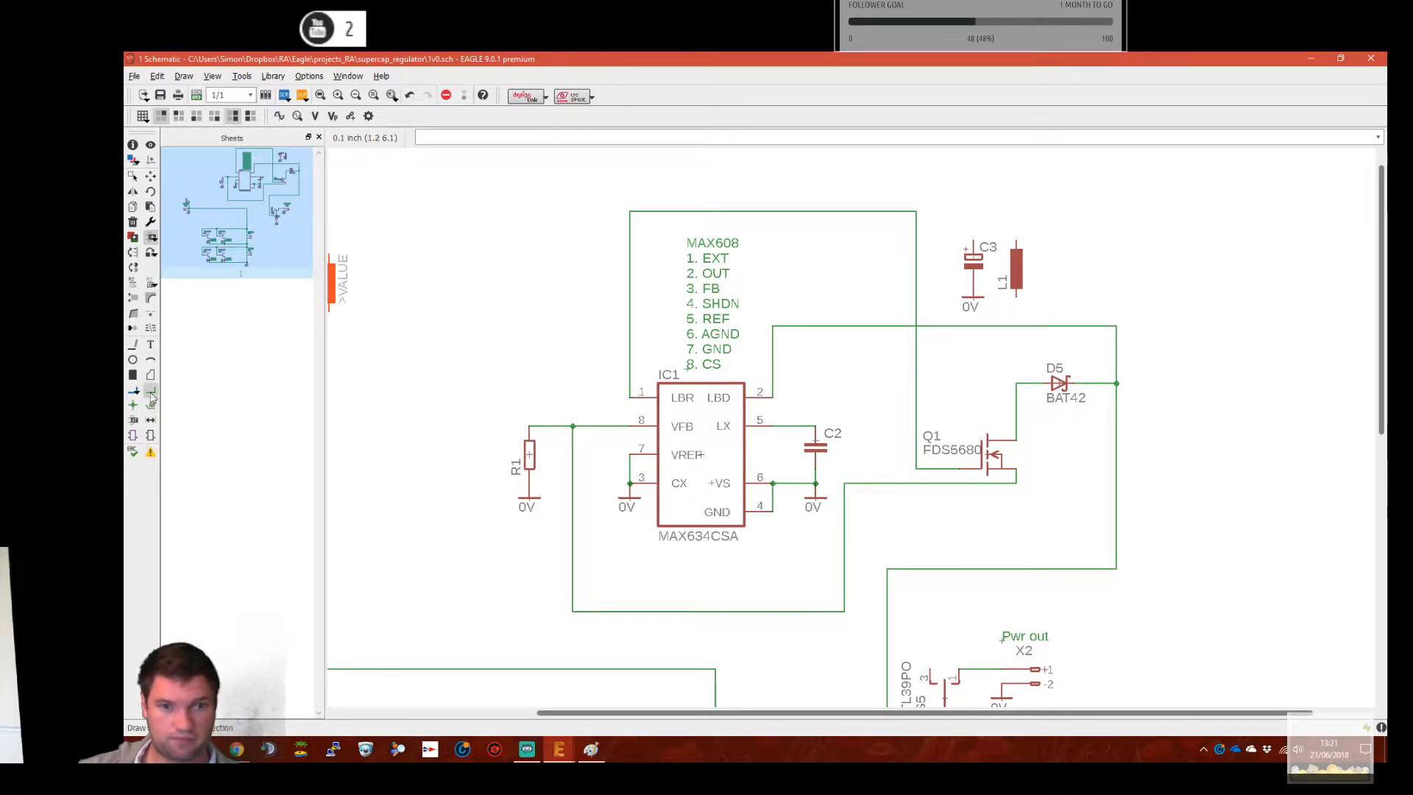
click(1019, 381)
click(1016, 297)
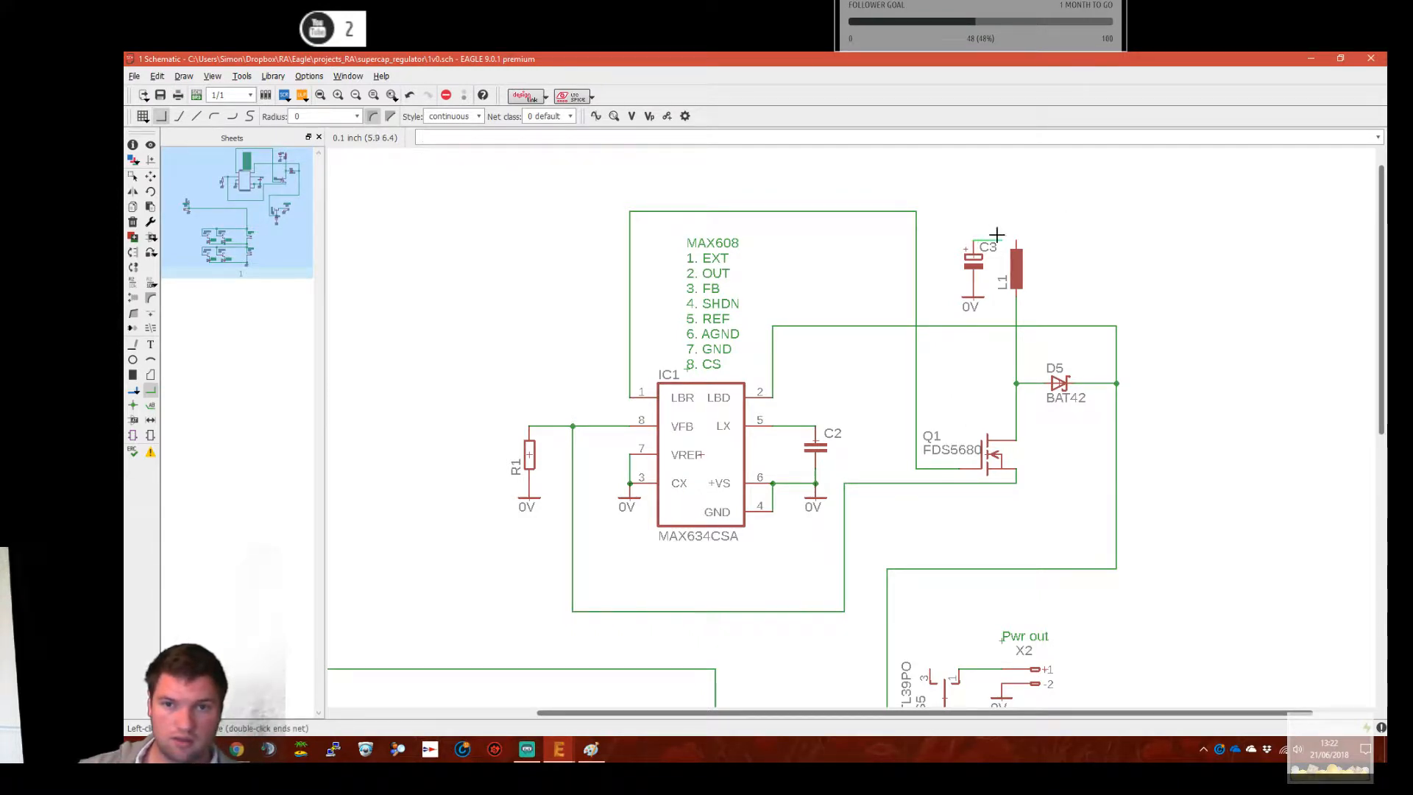
middle_drag(889, 276, 878, 371)
click(964, 339)
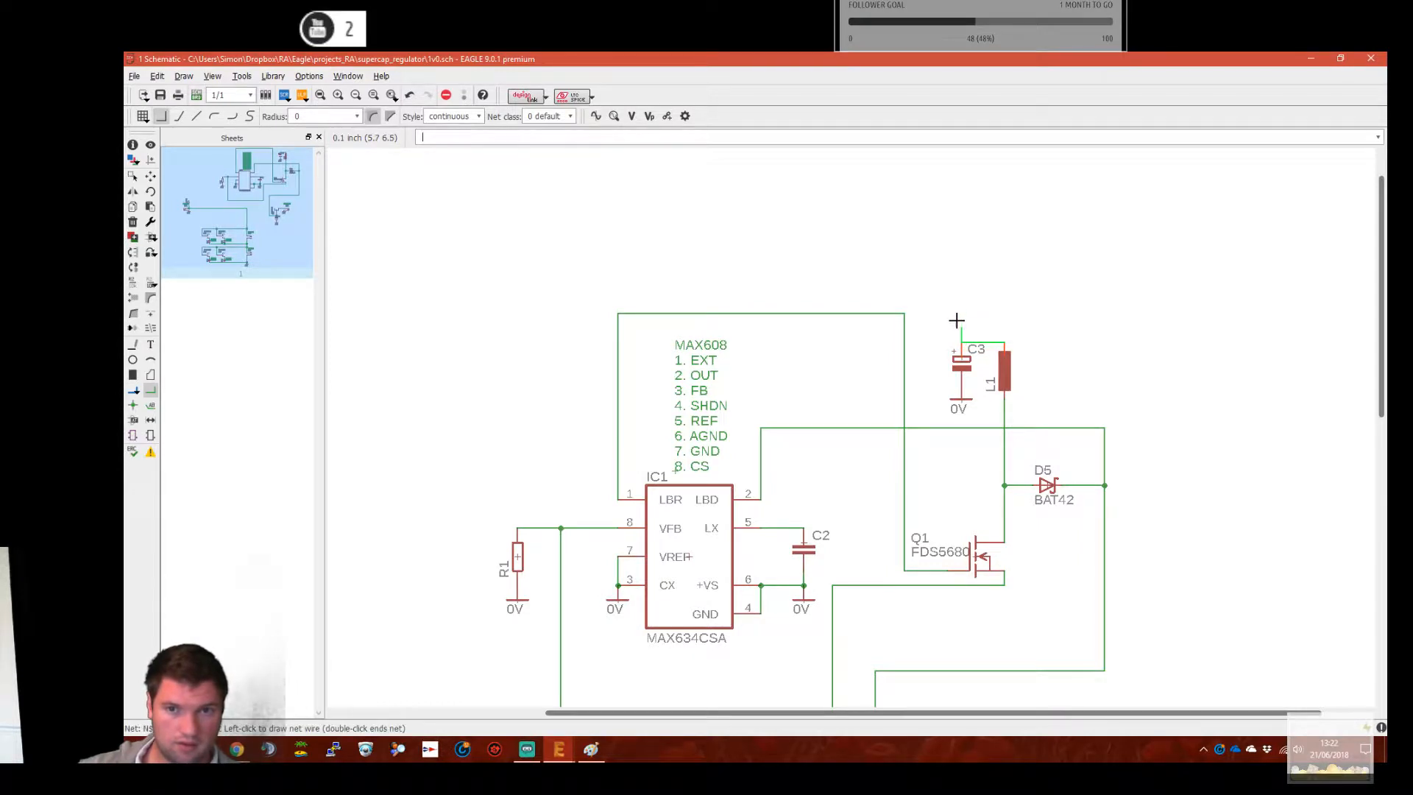
Copy the VCC symbol from the power input onto the net stub above C3
scroll(530, 425, down, 3)
scroll(631, 404, up, 3)
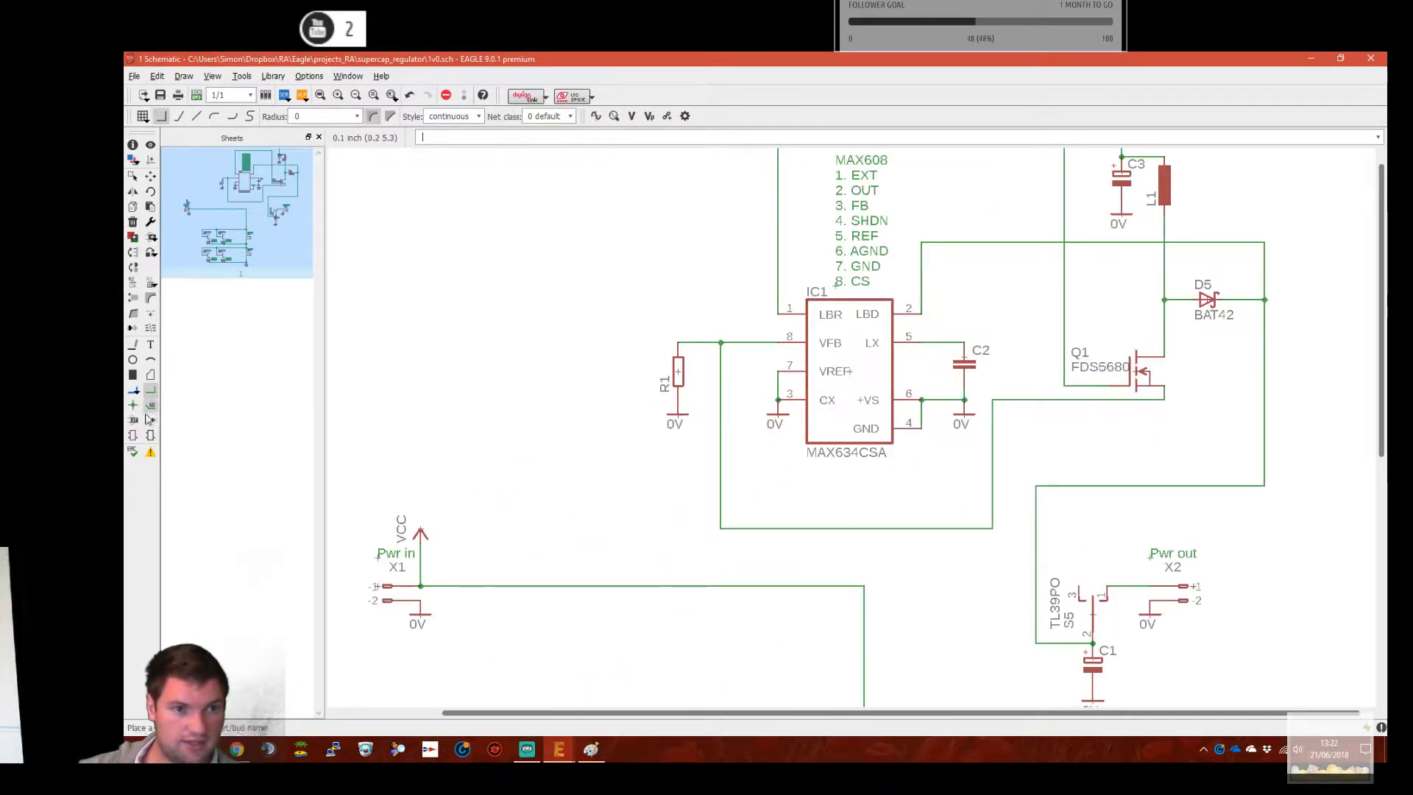
click(133, 208)
middle_drag(640, 296, 448, 449)
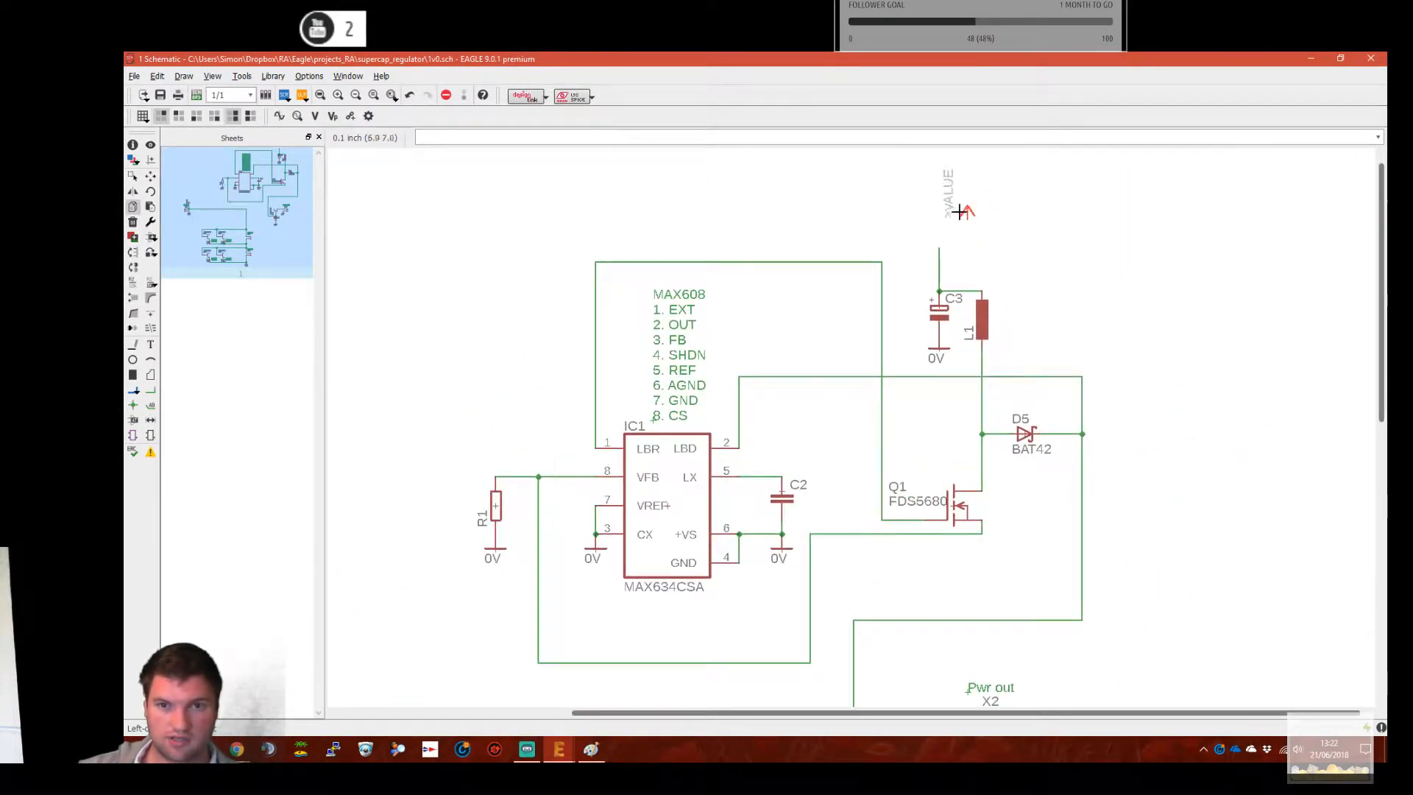
click(938, 273)
click(962, 257)
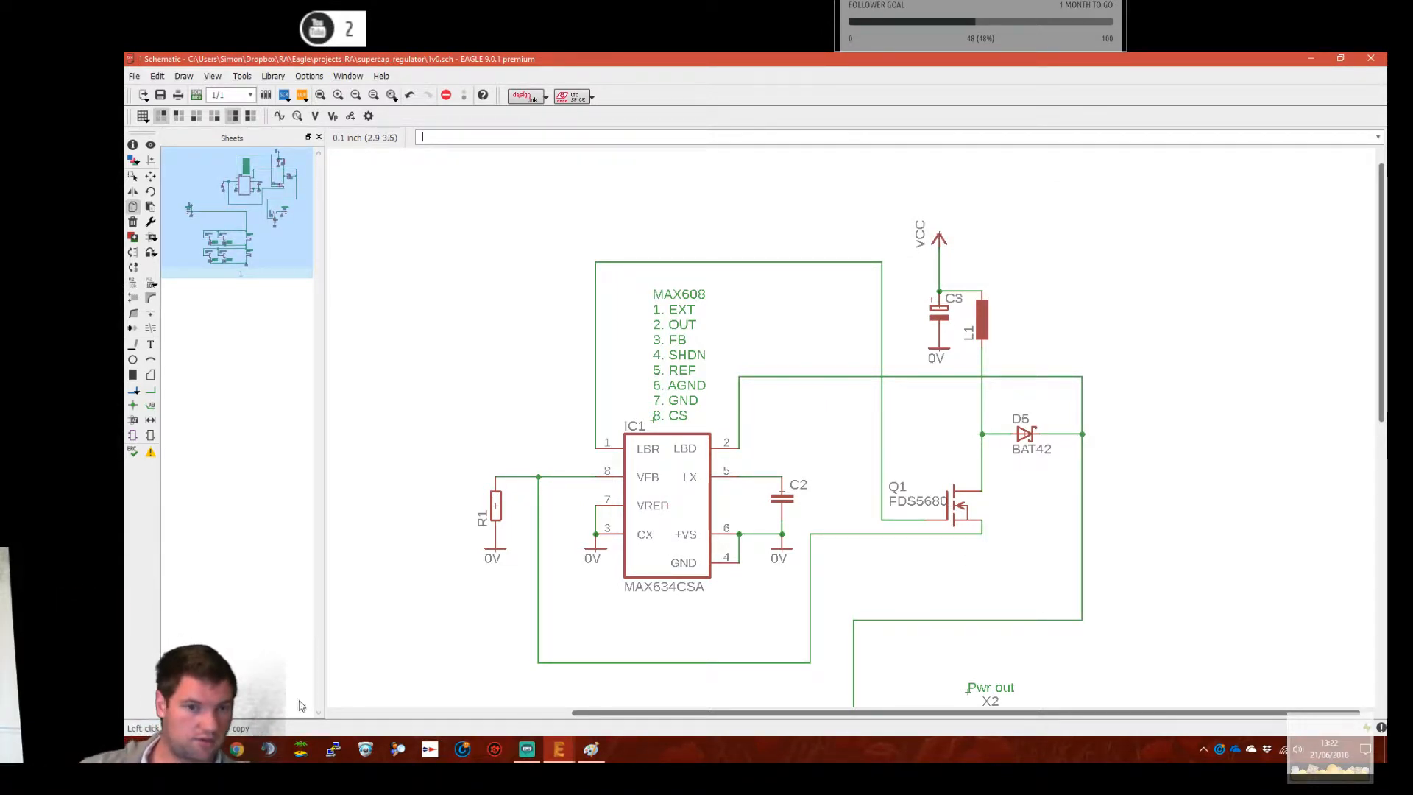
Look over the finished regulator wiring, then switch to the board layout and examine the unplaced components beside the board
middle_drag(1205, 466, 1006, 360)
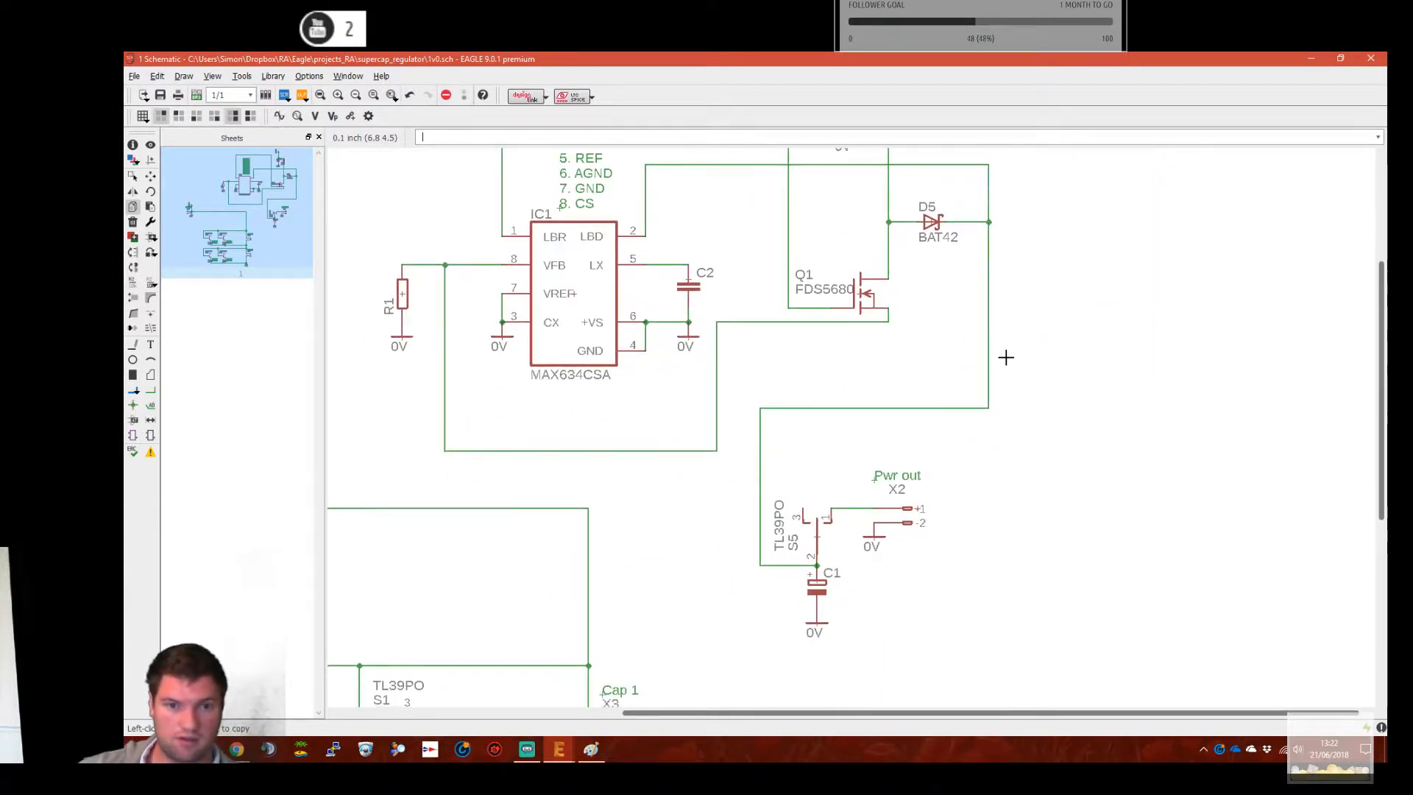
middle_drag(576, 325, 758, 429)
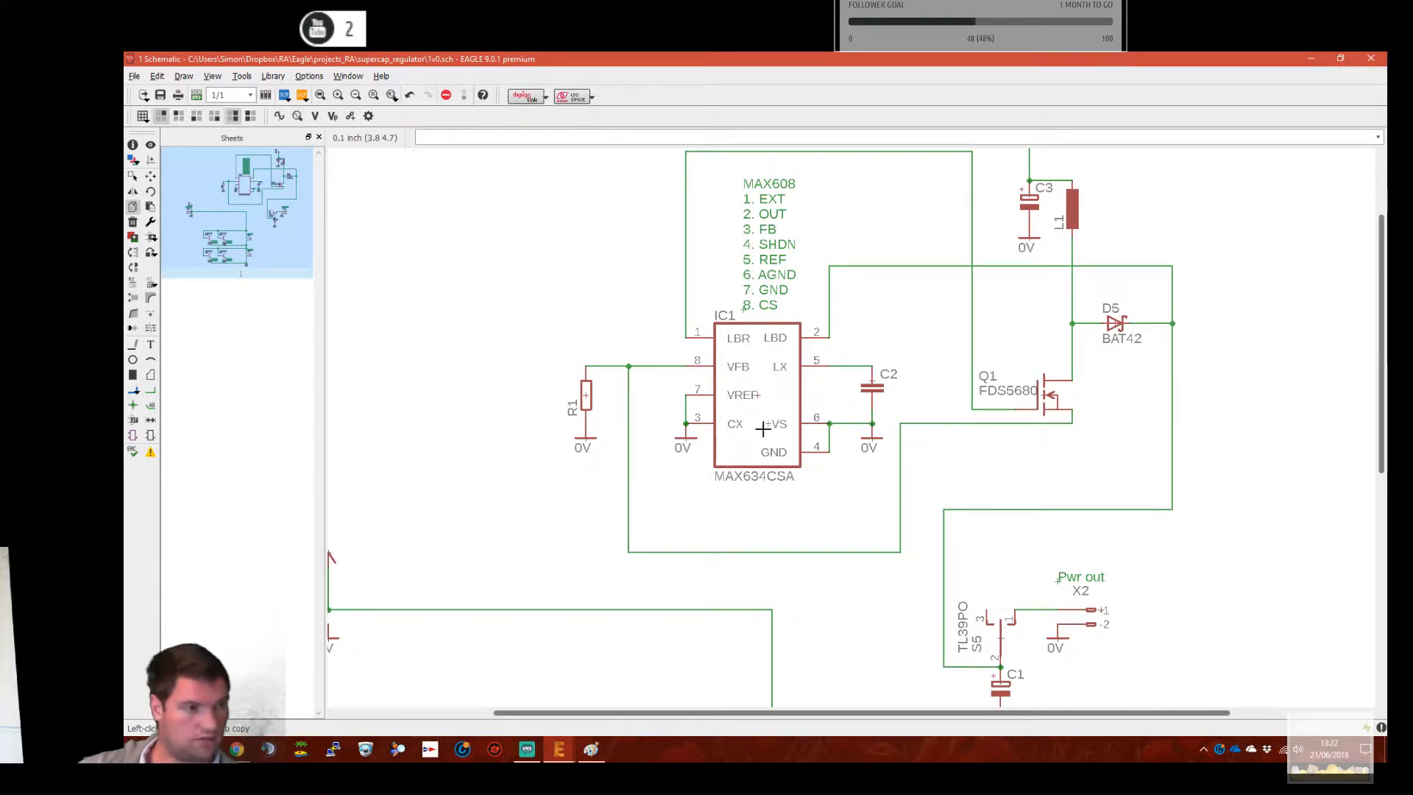
click(198, 95)
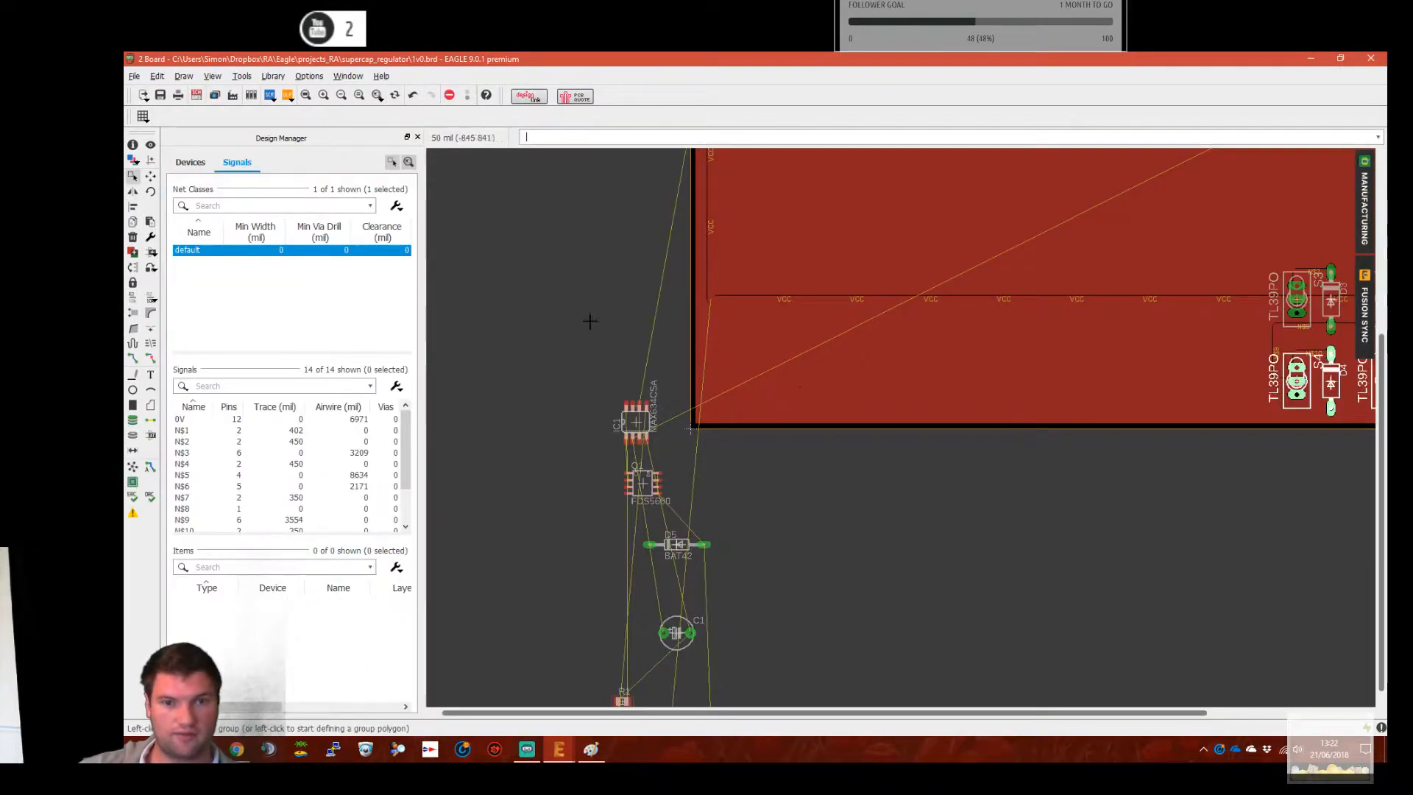
scroll(808, 417, down, 4)
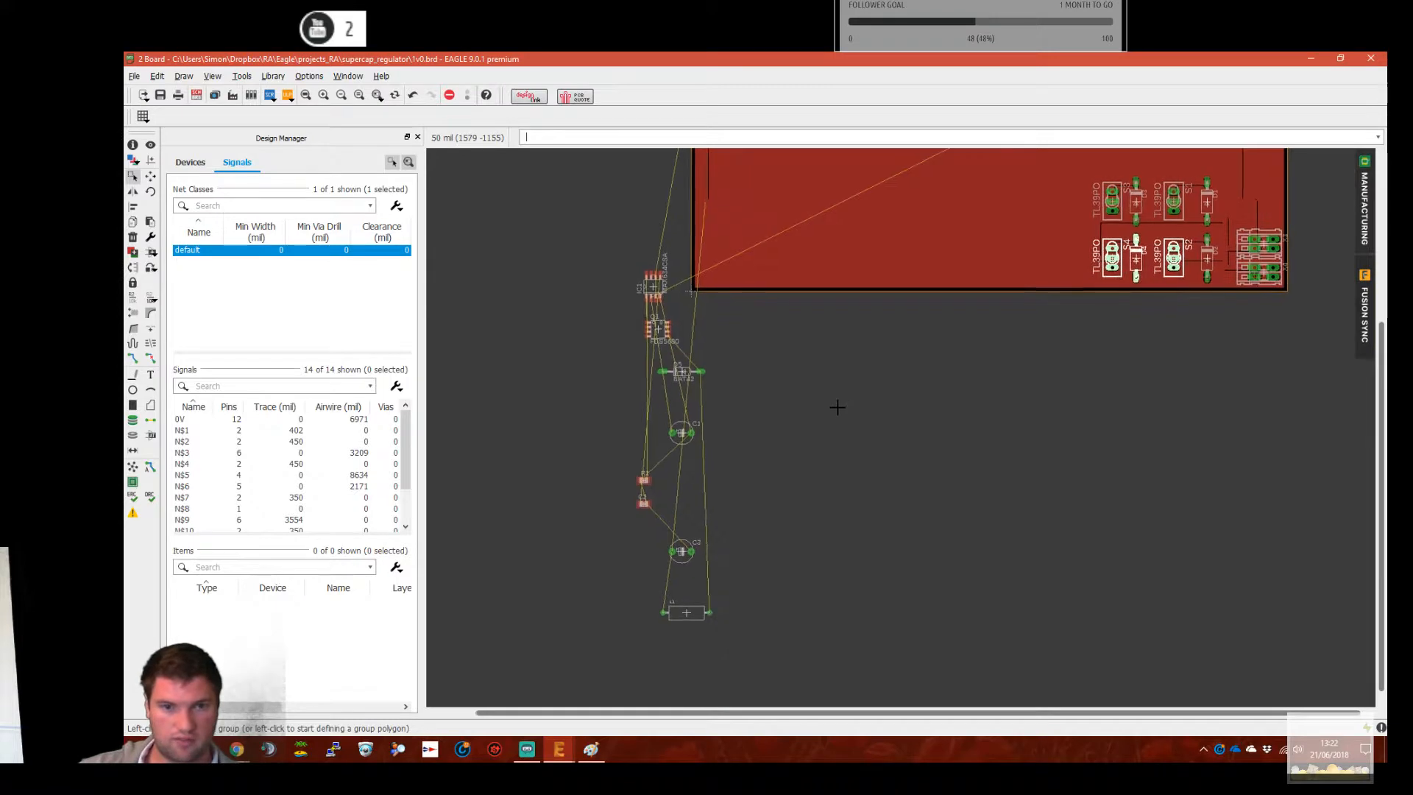
Move the MAX634CSA controller IC1 from outside the board into the open area above switches S1 and S3
click(150, 177)
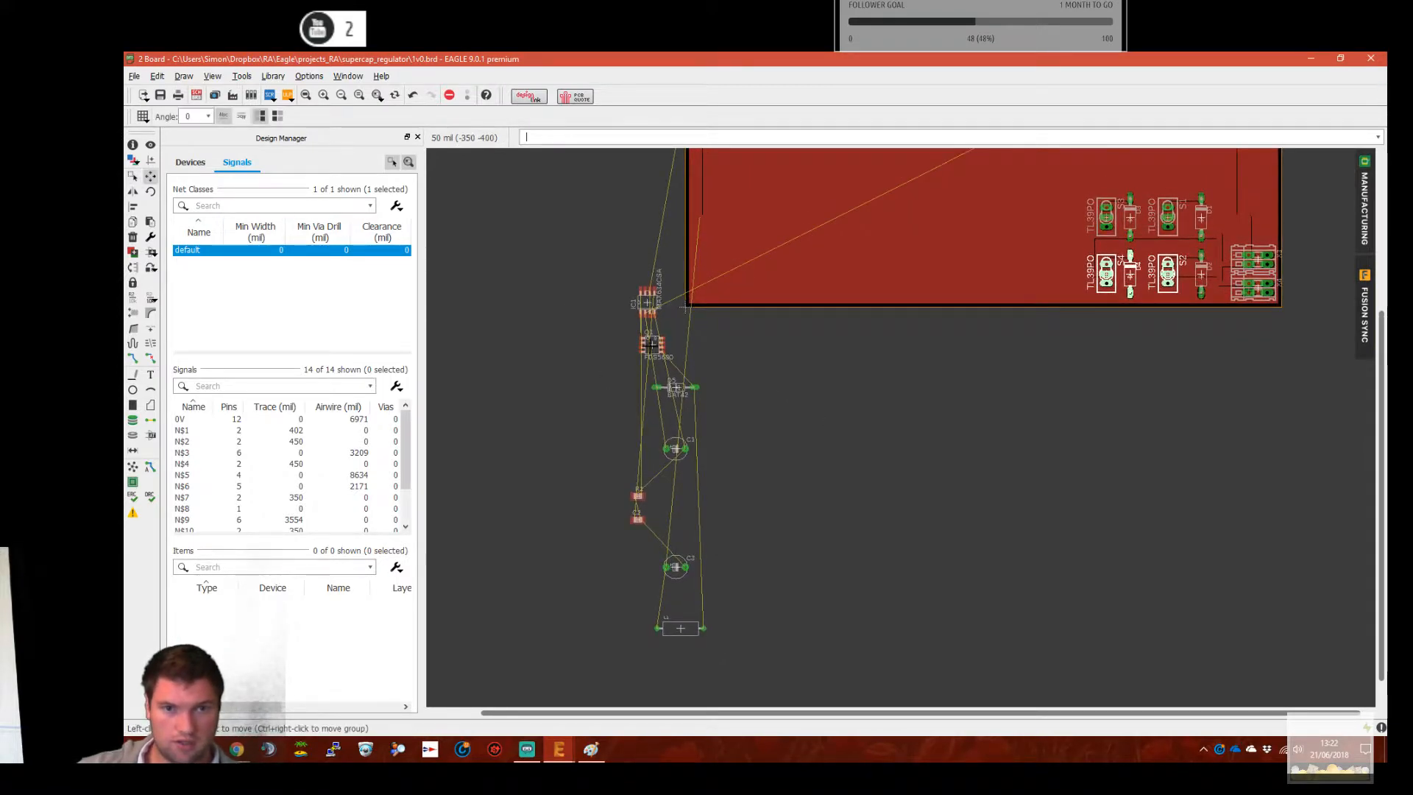
scroll(629, 269, up, 4)
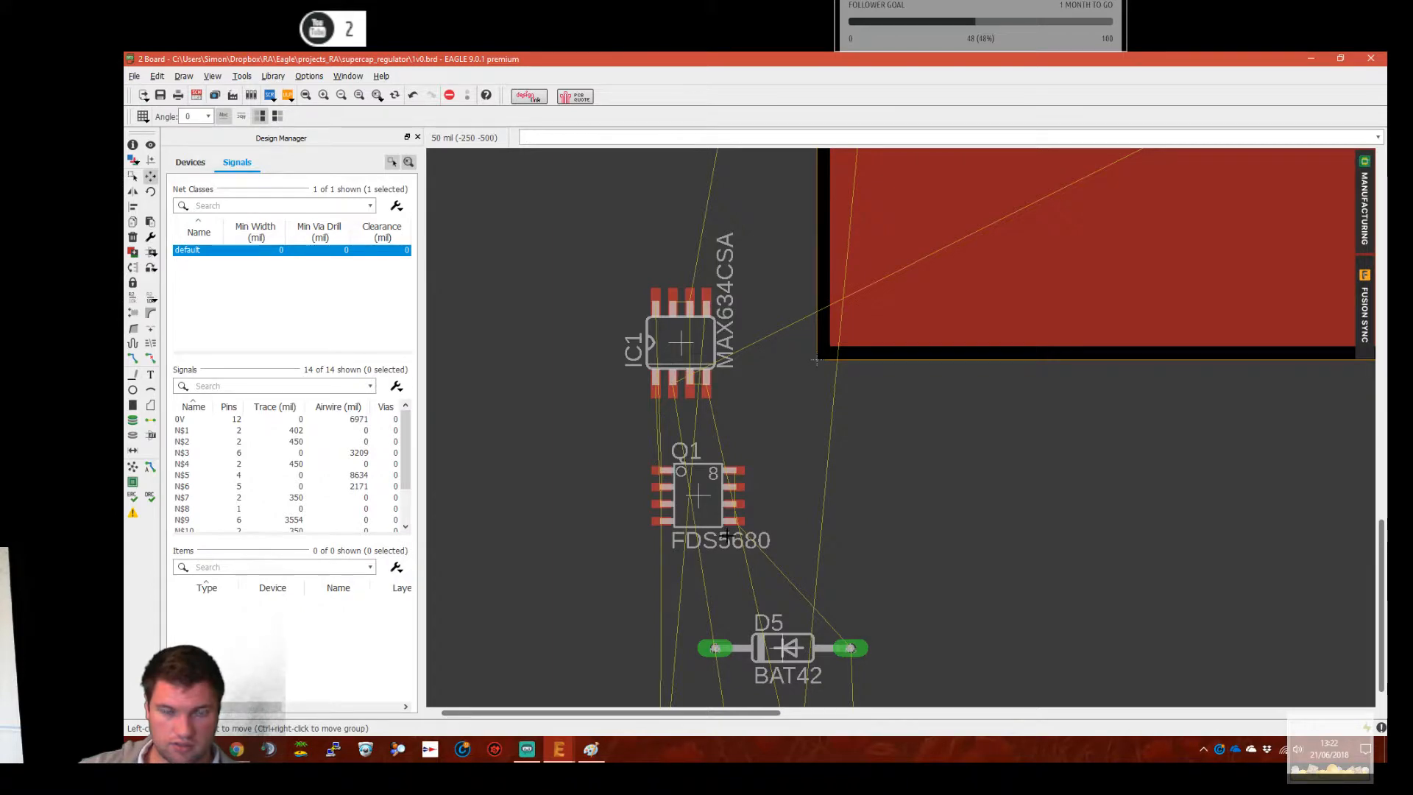
scroll(721, 506, down, 4)
middle_drag(738, 487, 633, 474)
click(599, 412)
middle_drag(1009, 285, 584, 589)
click(953, 272)
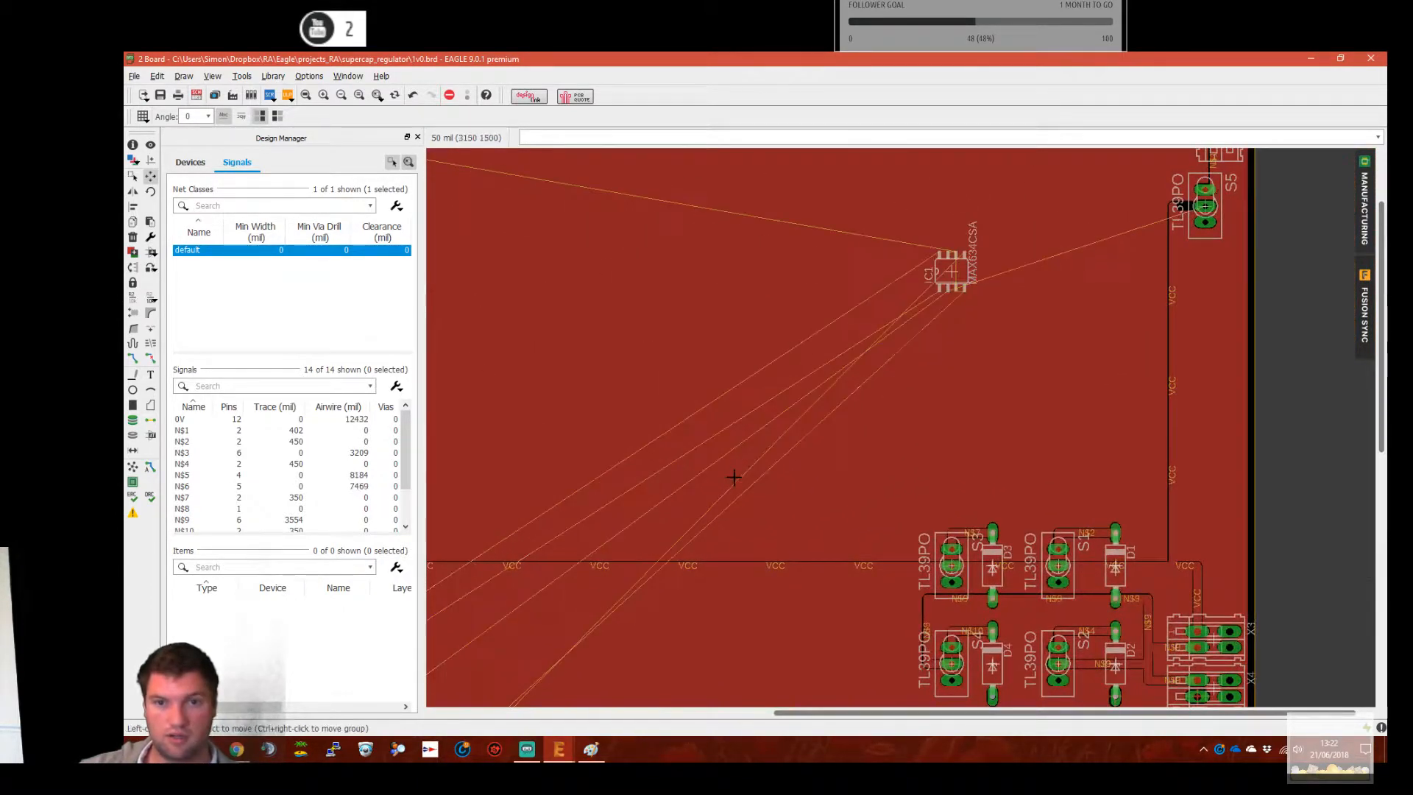
Move the FDS5680 MOSFET Q1 from outside the board to the area between IC1 and connector X2
middle_drag(543, 688, 836, 379)
scroll(566, 544, down, 2)
click(503, 498)
scroll(743, 412, up, 4)
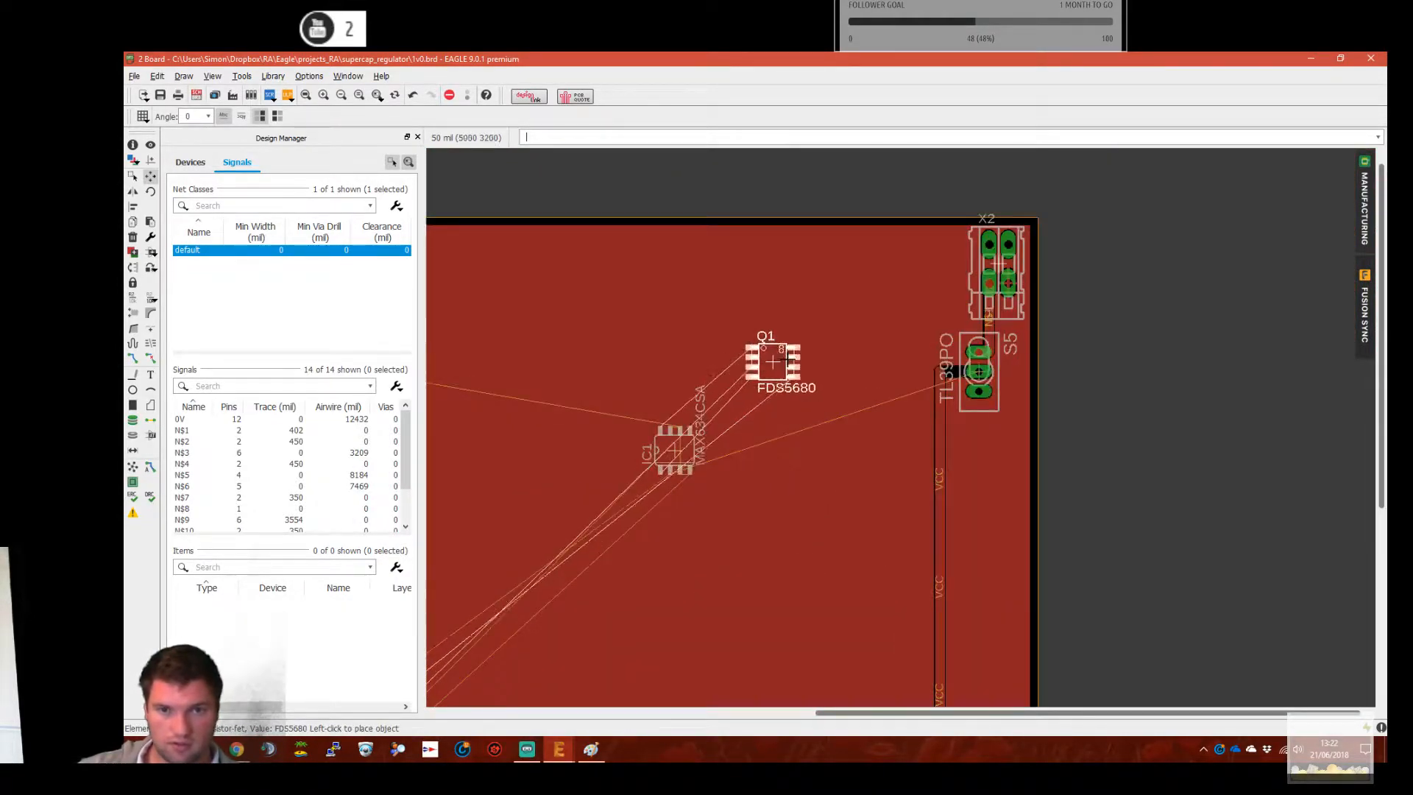
scroll(780, 361, up, 3)
click(894, 299)
Recalculate the airwires and shift Q1 down by 50 mil
middle_drag(677, 404, 596, 195)
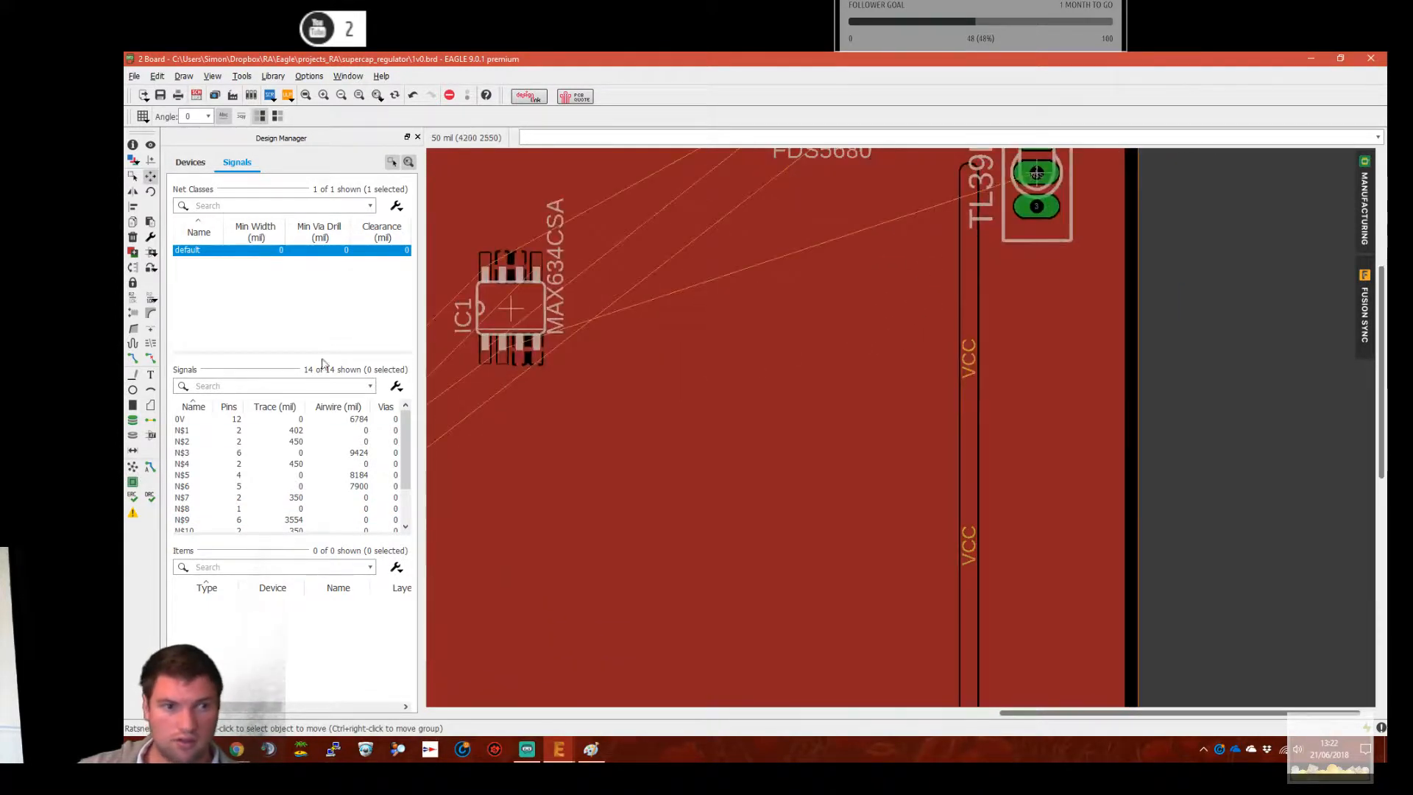
click(151, 358)
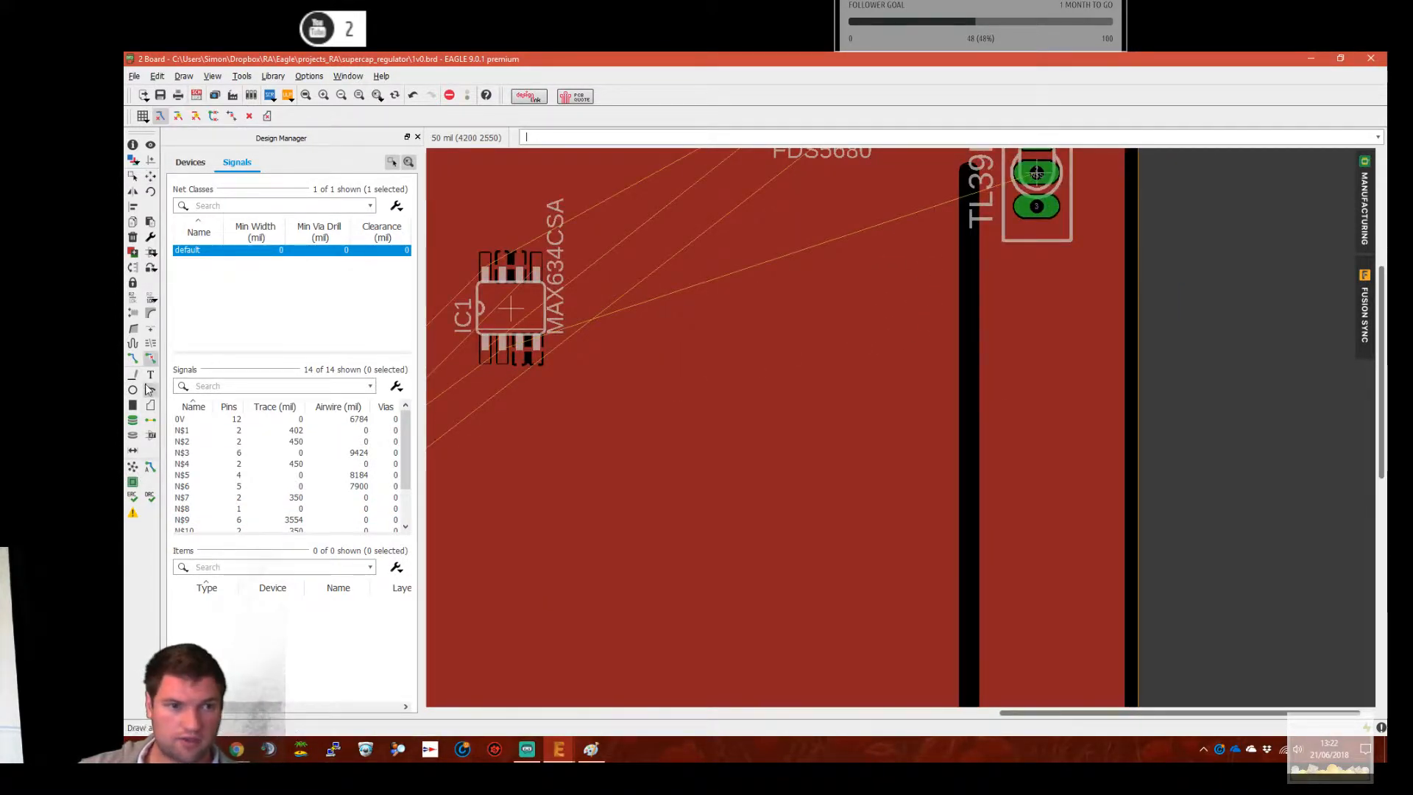
click(132, 468)
middle_drag(780, 353, 778, 589)
click(150, 177)
click(799, 342)
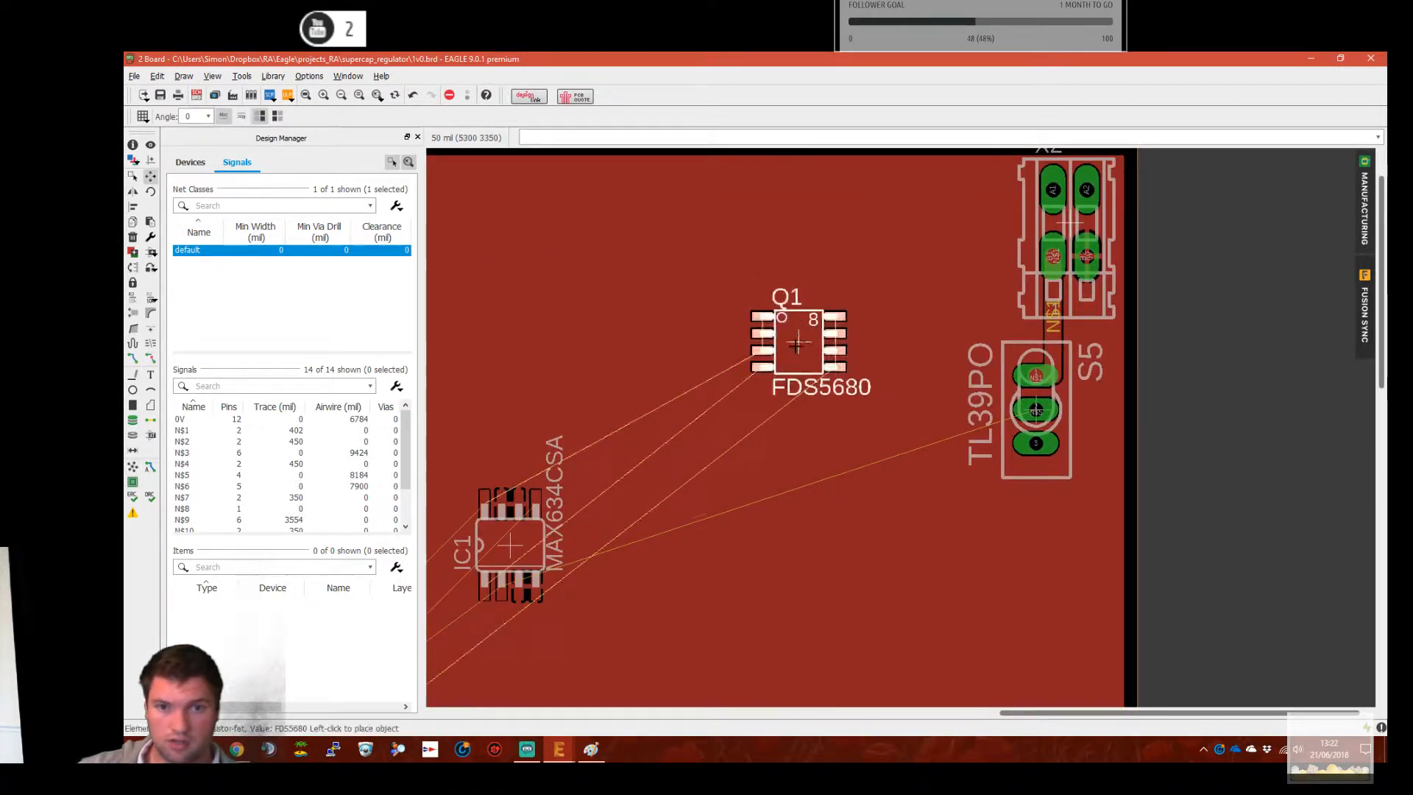
click(799, 358)
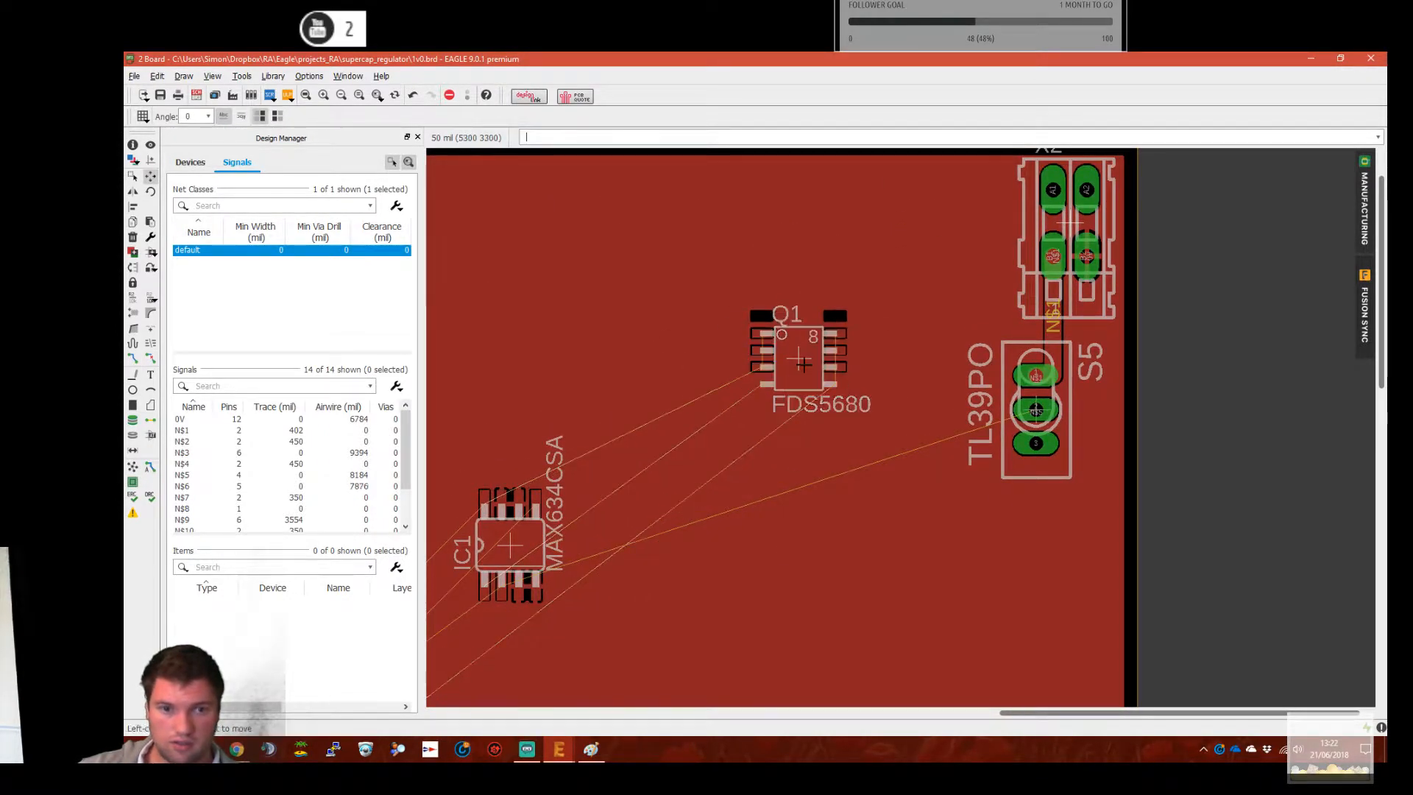
Rotate IC1 to 270 degrees, place it directly left of Q1, and check which pads the recalculated airwires join
click(510, 545)
right_click(578, 368)
right_click(600, 370)
right_click(605, 372)
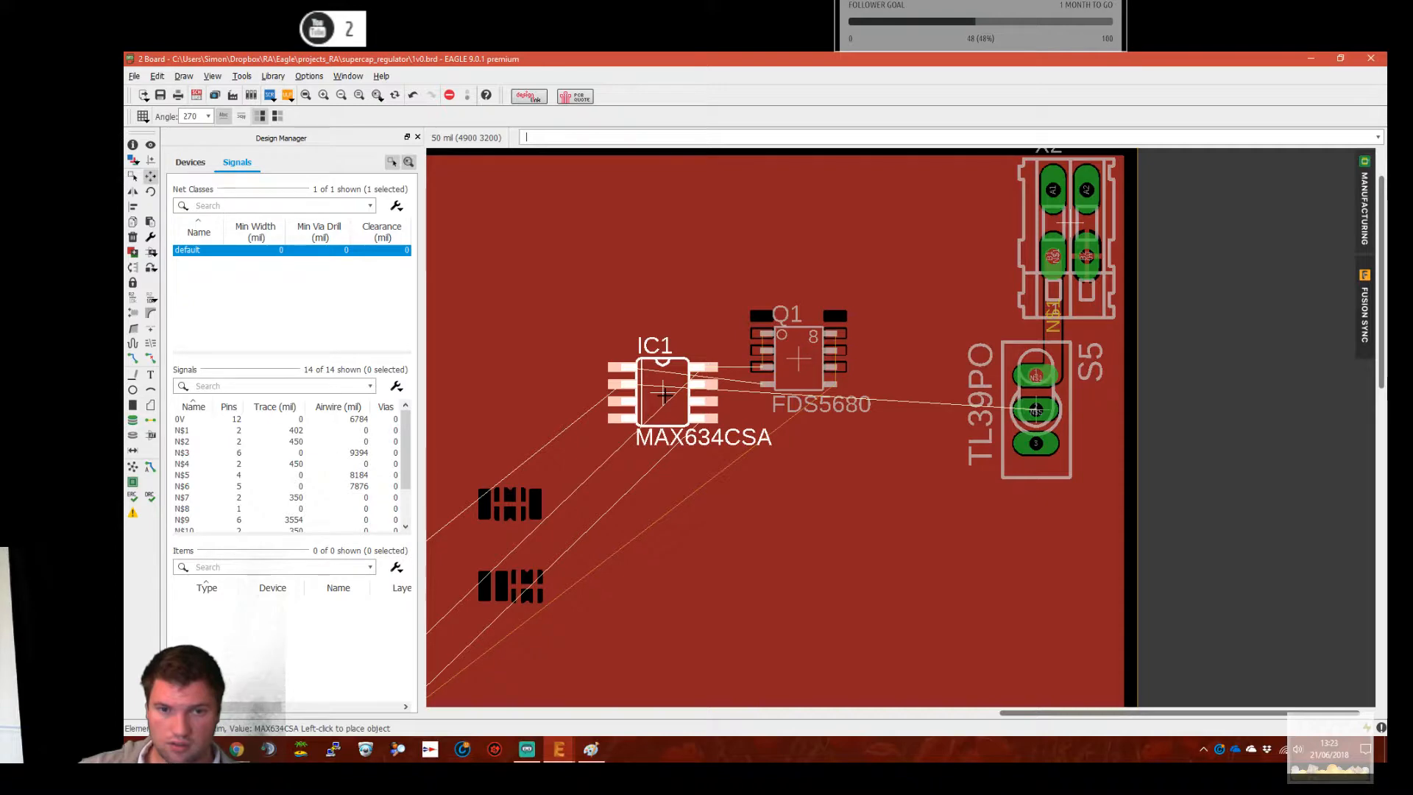
click(664, 395)
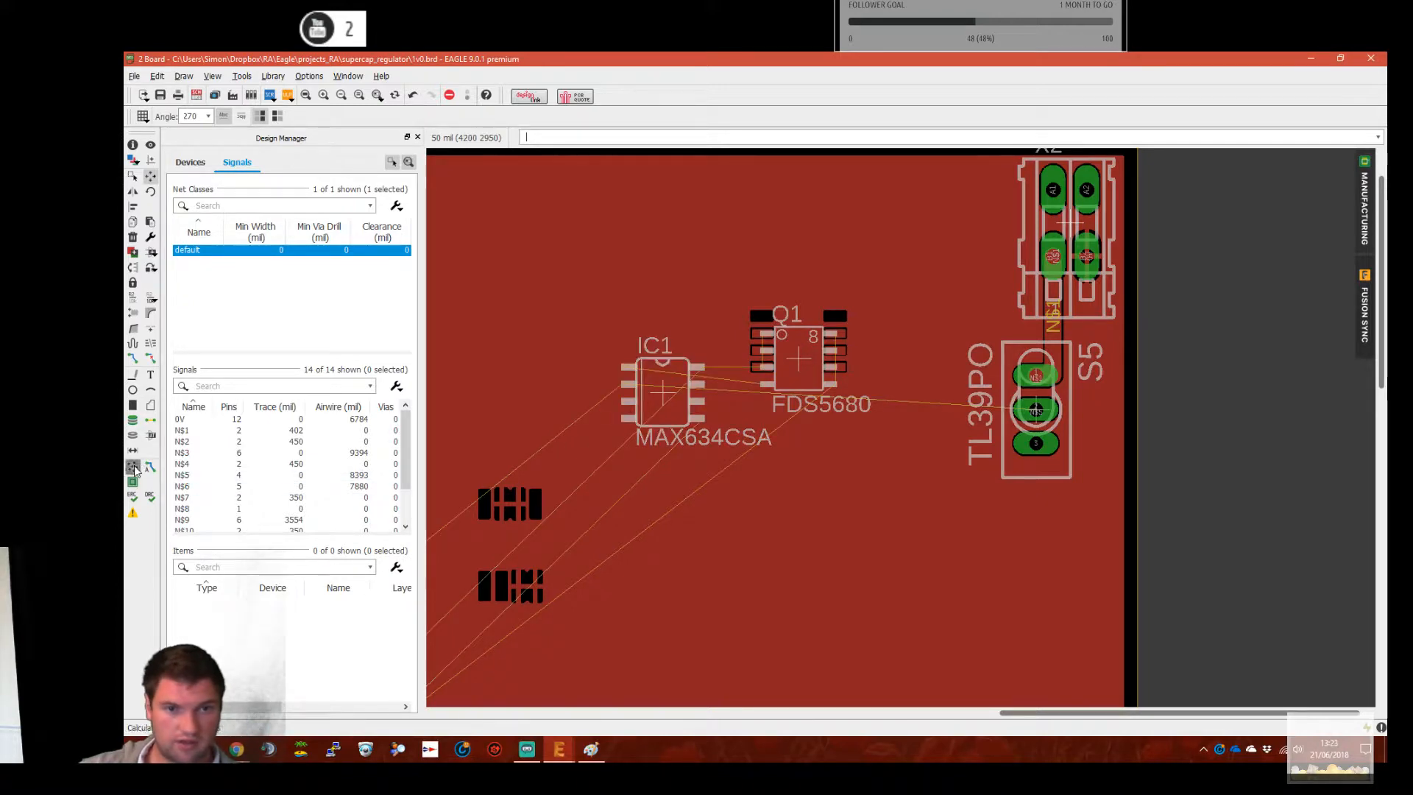
scroll(759, 396, up, 2)
scroll(656, 380, up, 2)
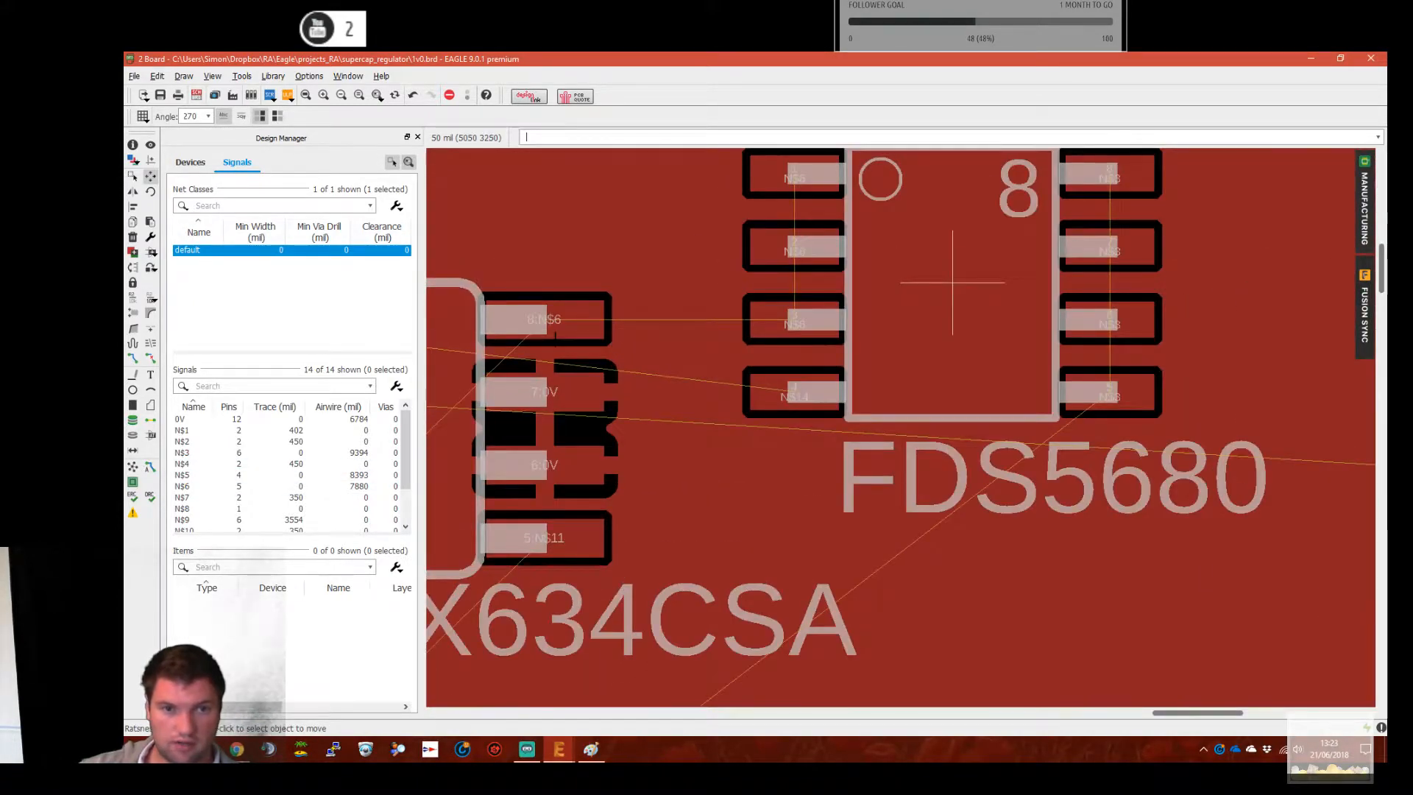
scroll(558, 339, down, 2)
scroll(698, 357, down, 2)
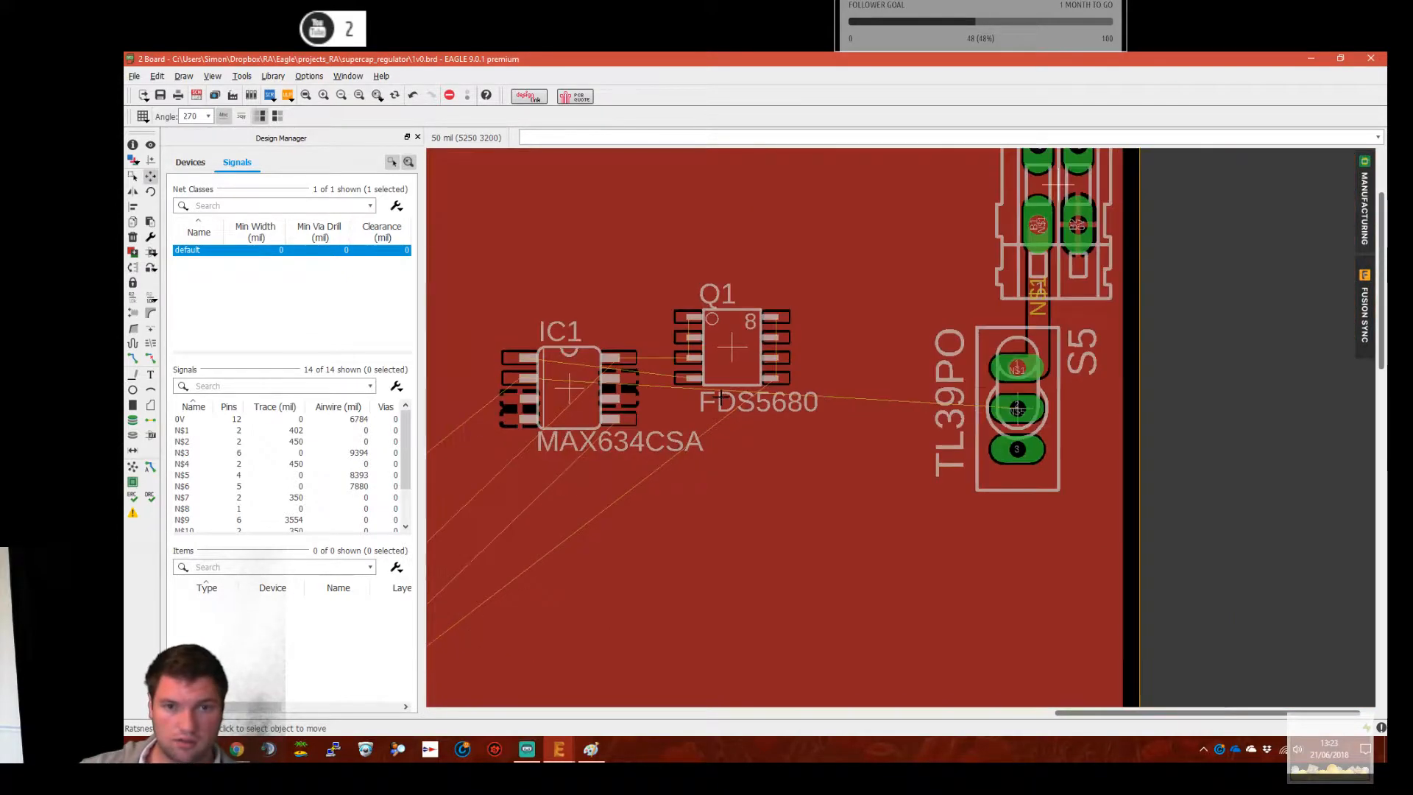
Move inductor L1 from outside the board to the open area below IC1
scroll(893, 483, down, 4)
middle_drag(576, 606, 725, 504)
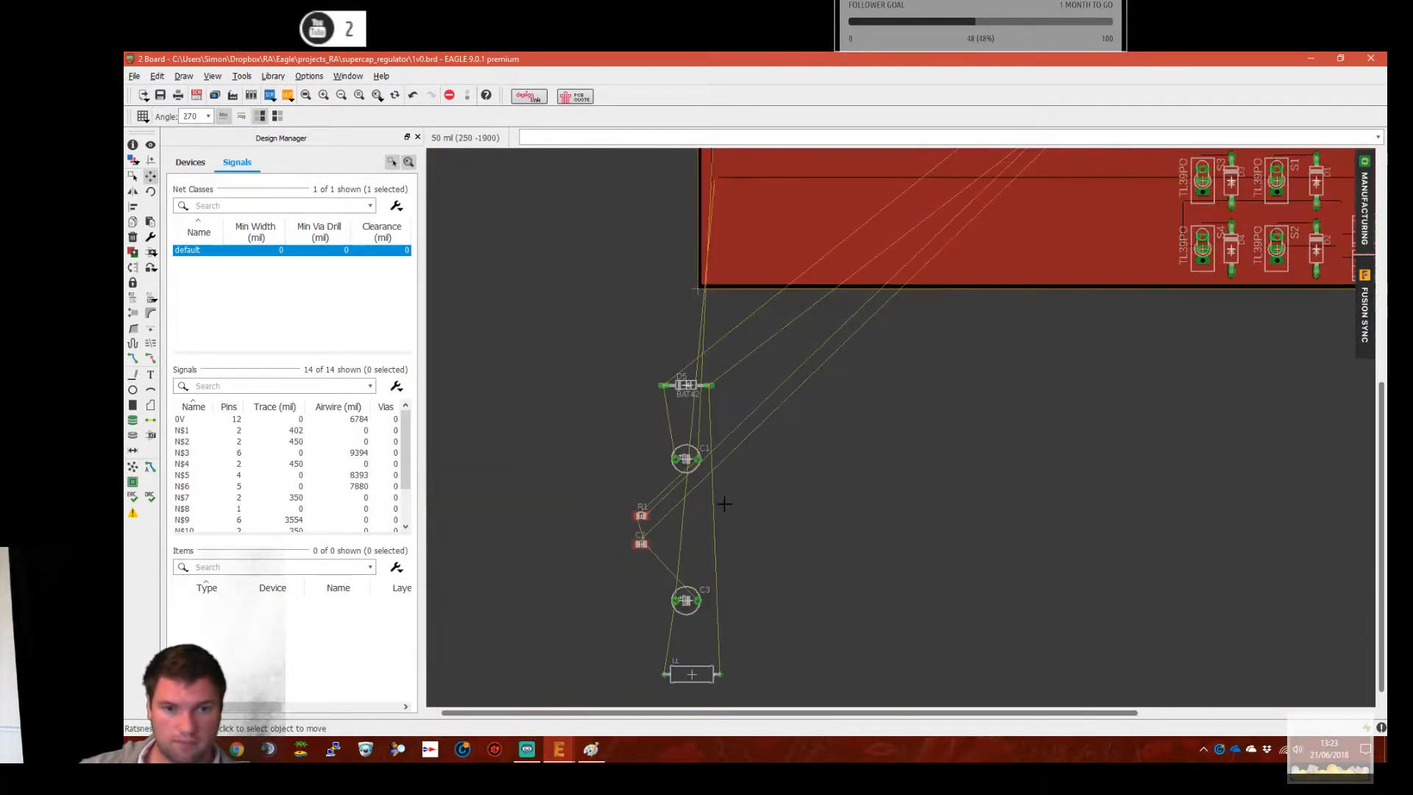
click(692, 678)
middle_drag(1104, 275, 678, 619)
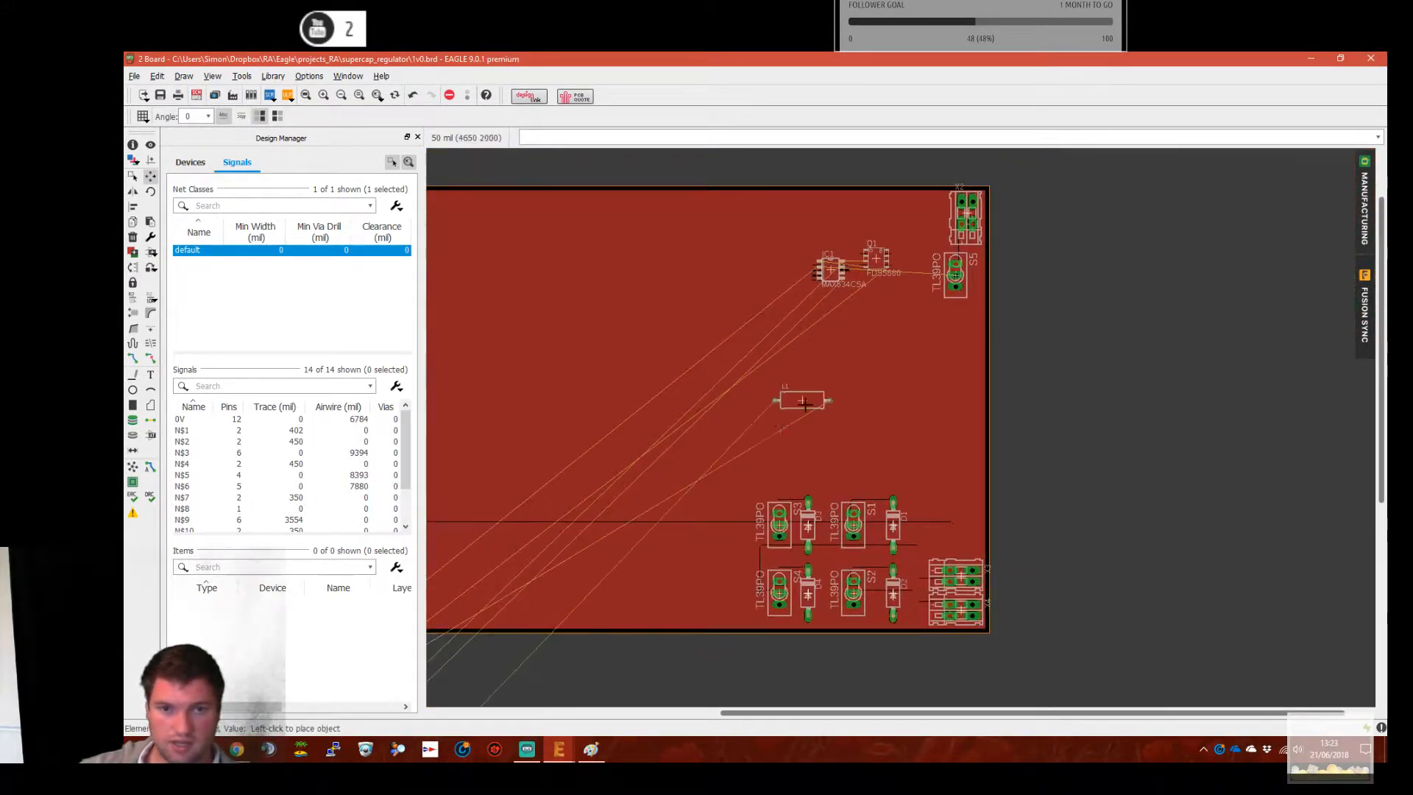
click(805, 400)
Bring capacitors C1 and C3 onto the board, placing them below and to the left of IC1
middle_drag(545, 644, 802, 357)
scroll(550, 508, down, 2)
click(530, 497)
click(818, 220)
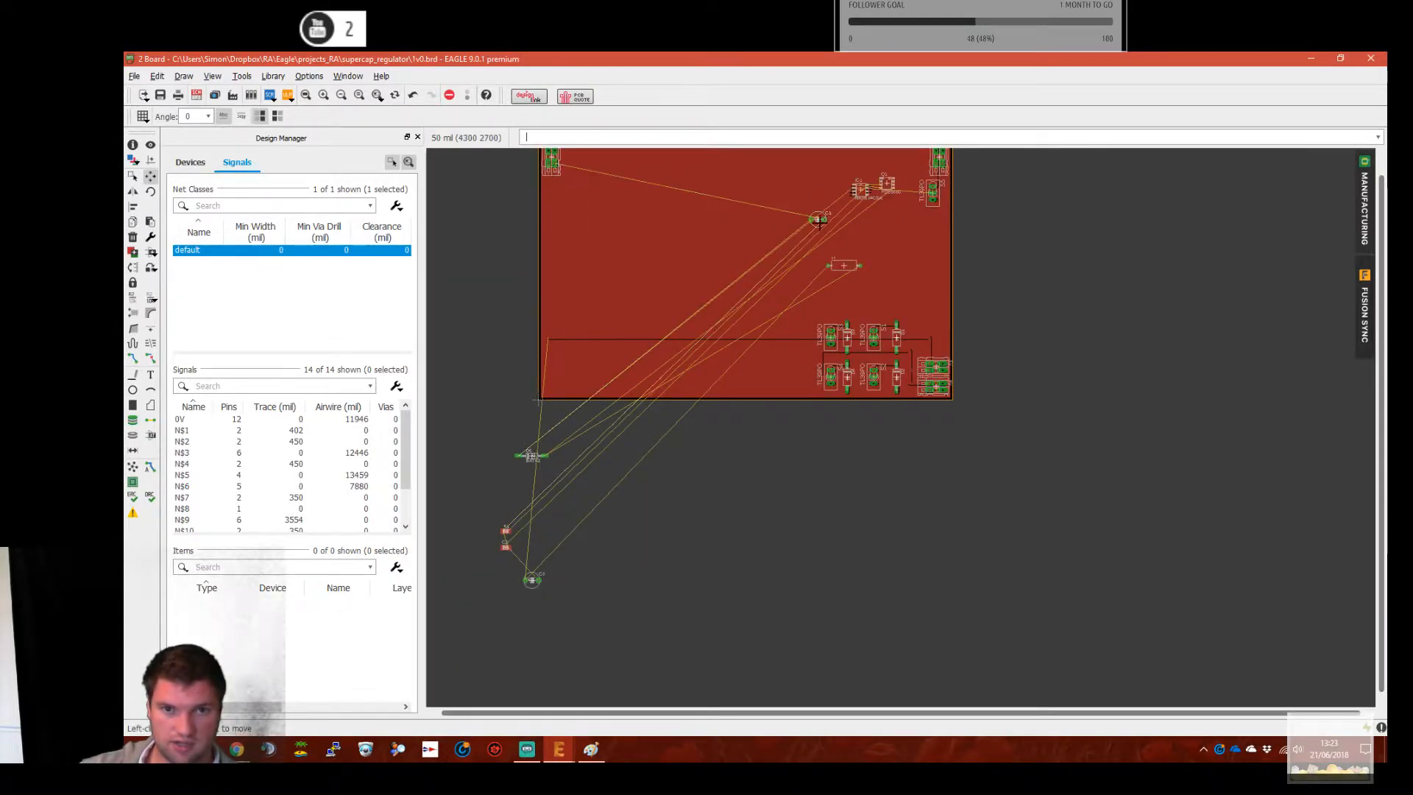
click(530, 579)
click(775, 249)
Bring R1, C2 and diode D5 onto the board, with R1 left of IC1 and C2 and D5 above L1
click(506, 530)
click(779, 188)
click(505, 546)
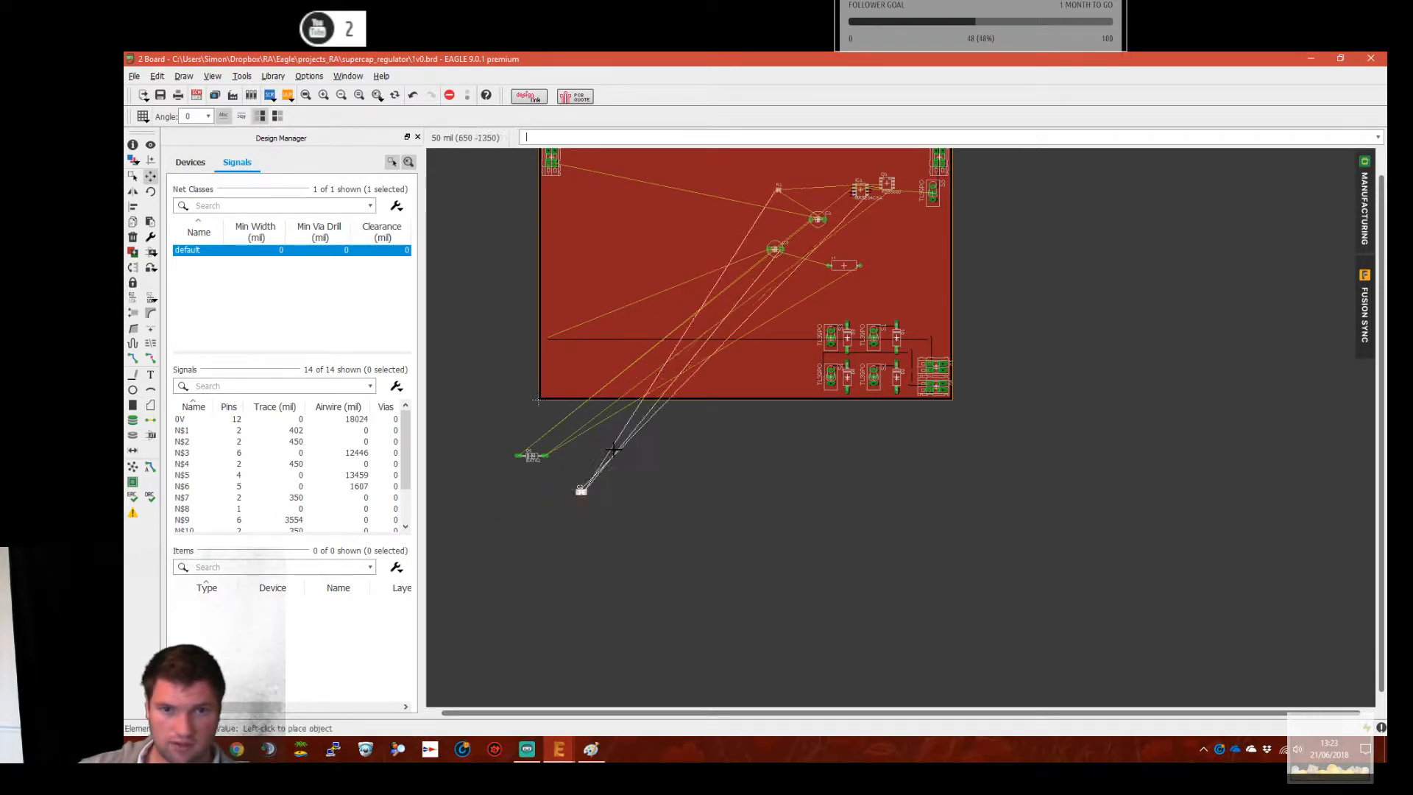
click(839, 243)
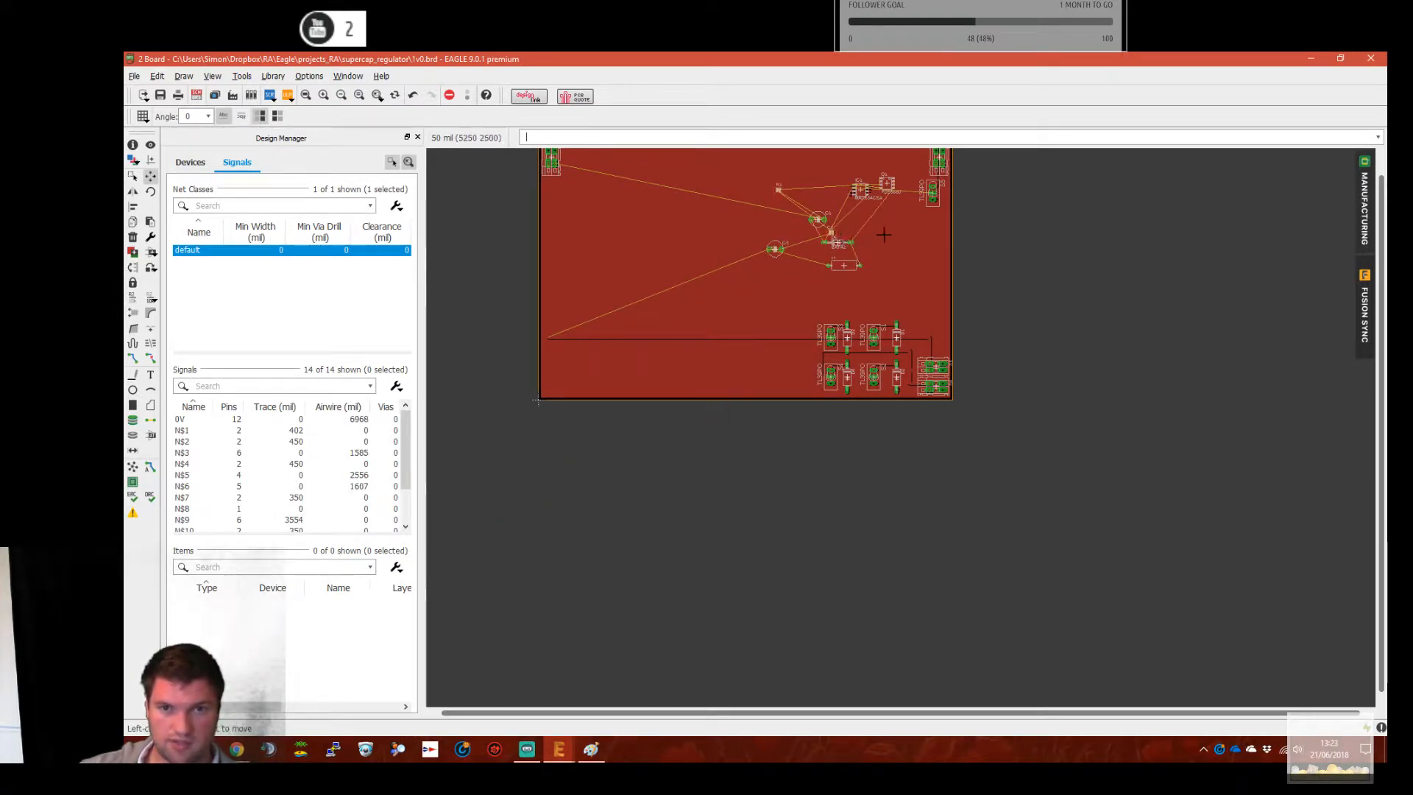
scroll(804, 479, up, 6)
middle_drag(623, 515, 689, 484)
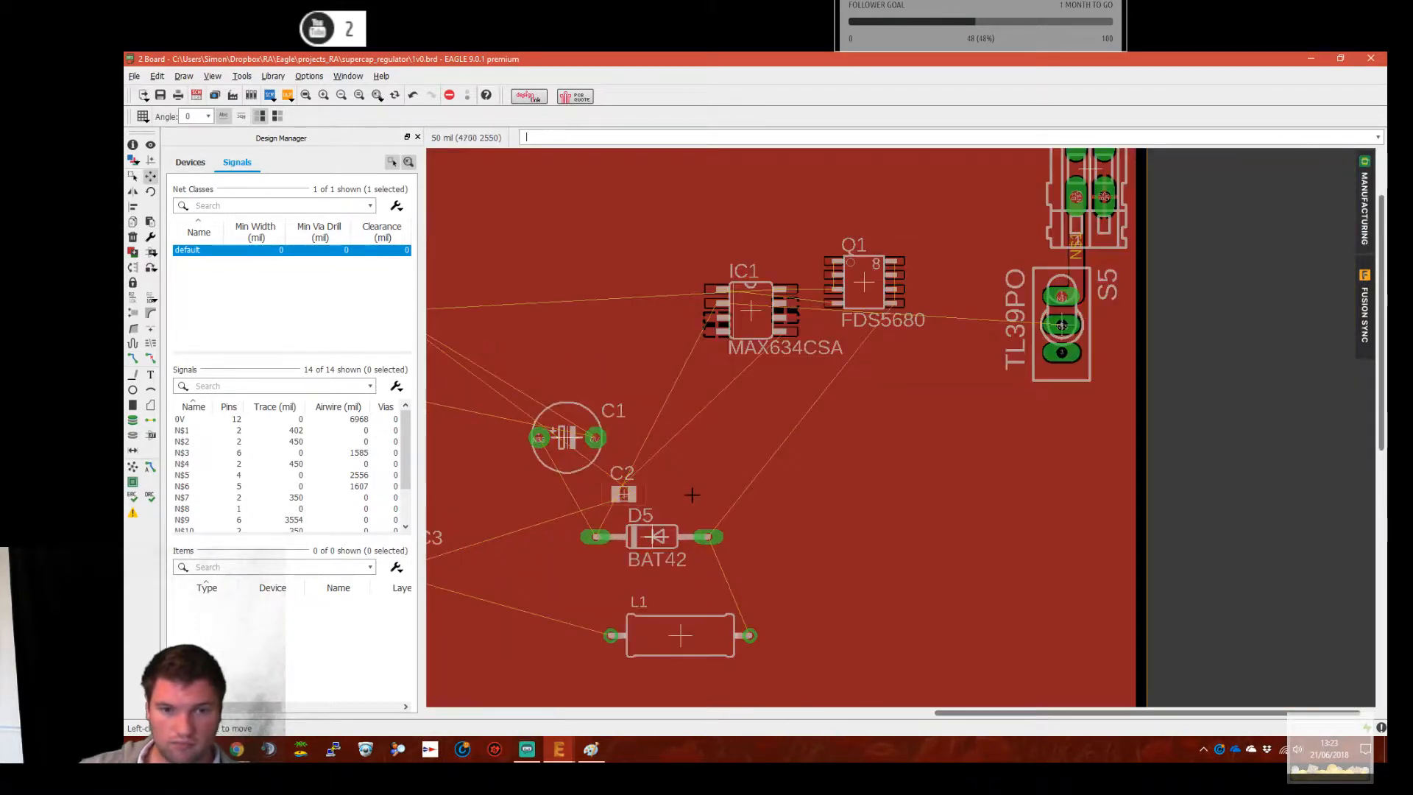
Rotate diode D5 to 270 degrees and place it upright between Q1 and switch S5
click(649, 541)
middle_drag(948, 349, 885, 482)
right_click(831, 441)
right_click(928, 357)
right_click(924, 368)
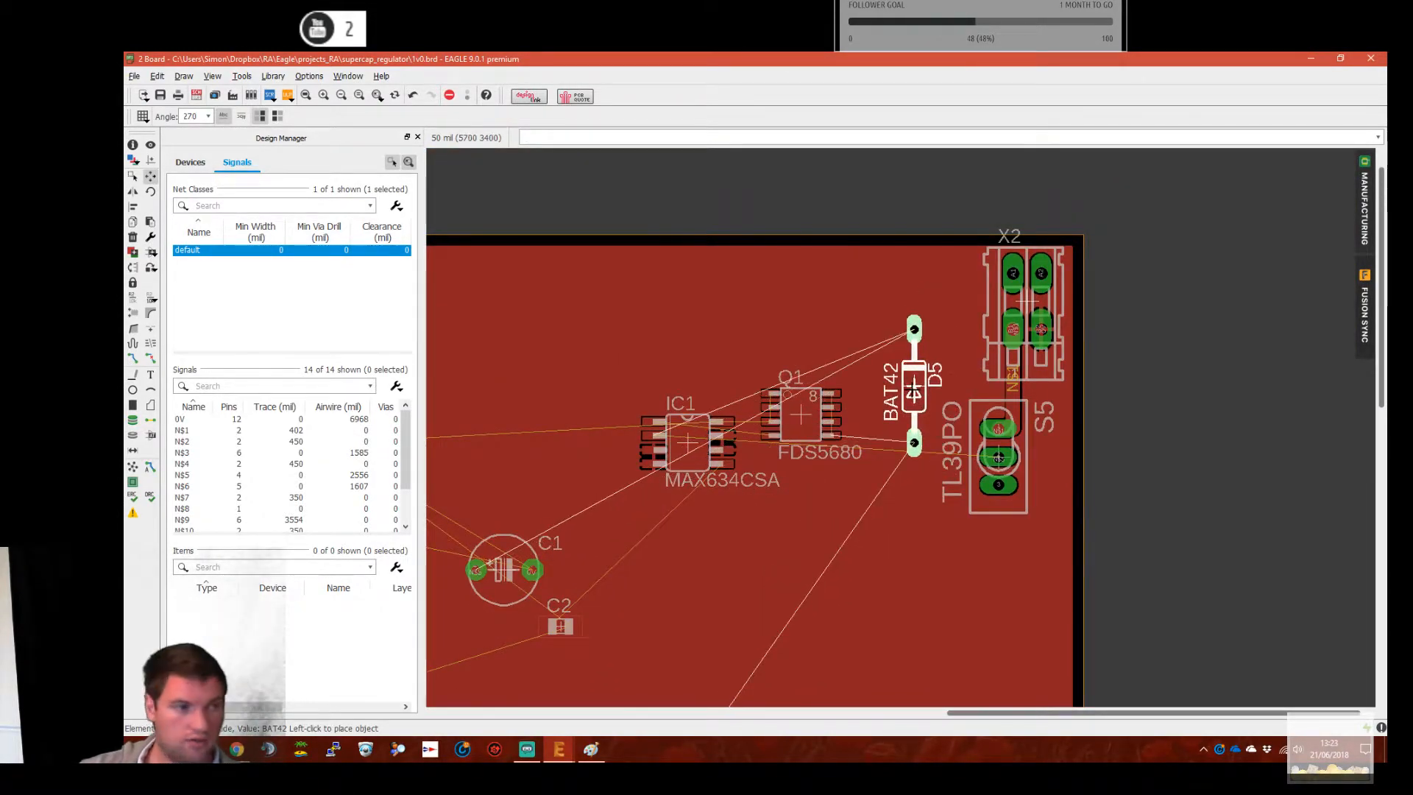
click(914, 391)
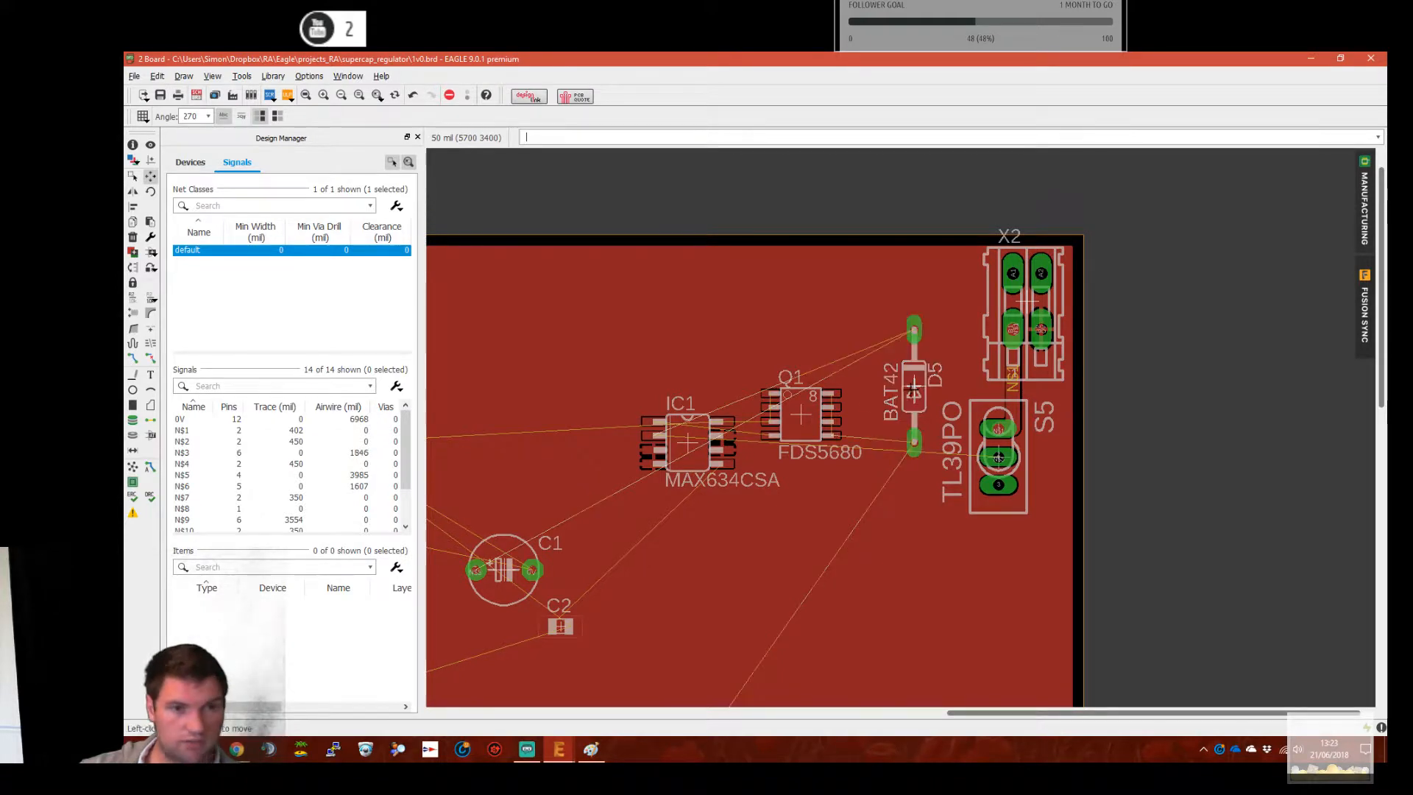
Flip D5 to 90 degrees, place it slightly closer to S5, and recalculate the airwires
click(134, 482)
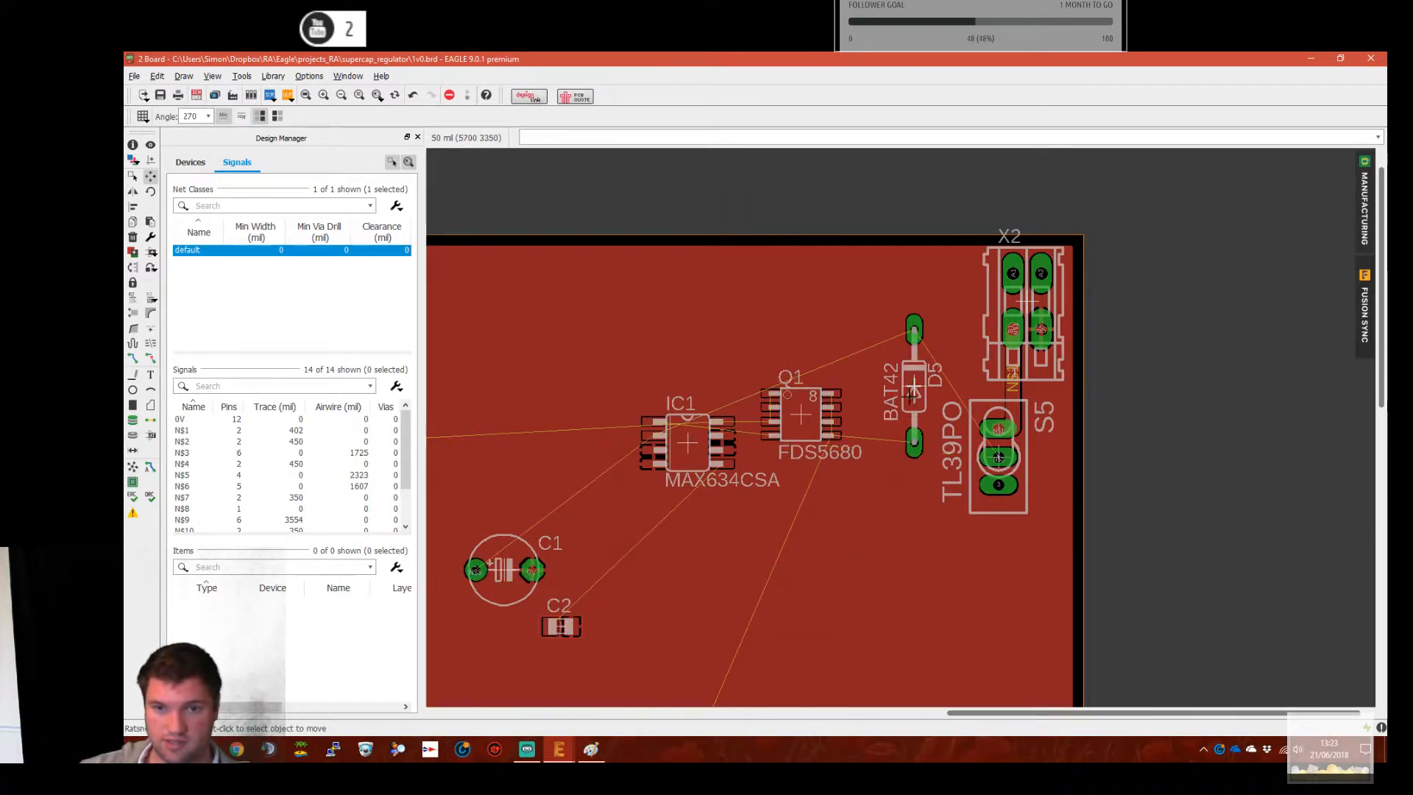
click(913, 392)
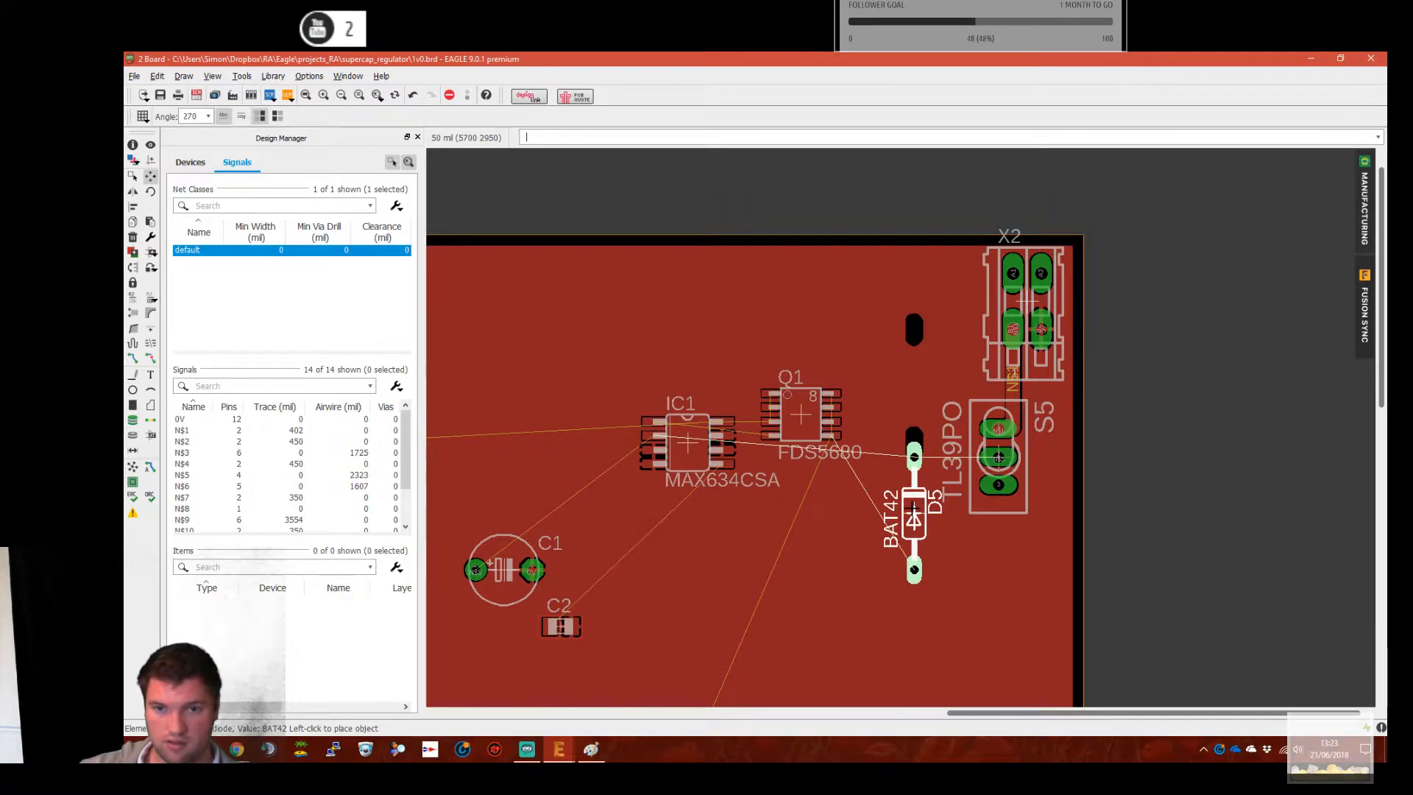
right_click(912, 442)
right_click(917, 408)
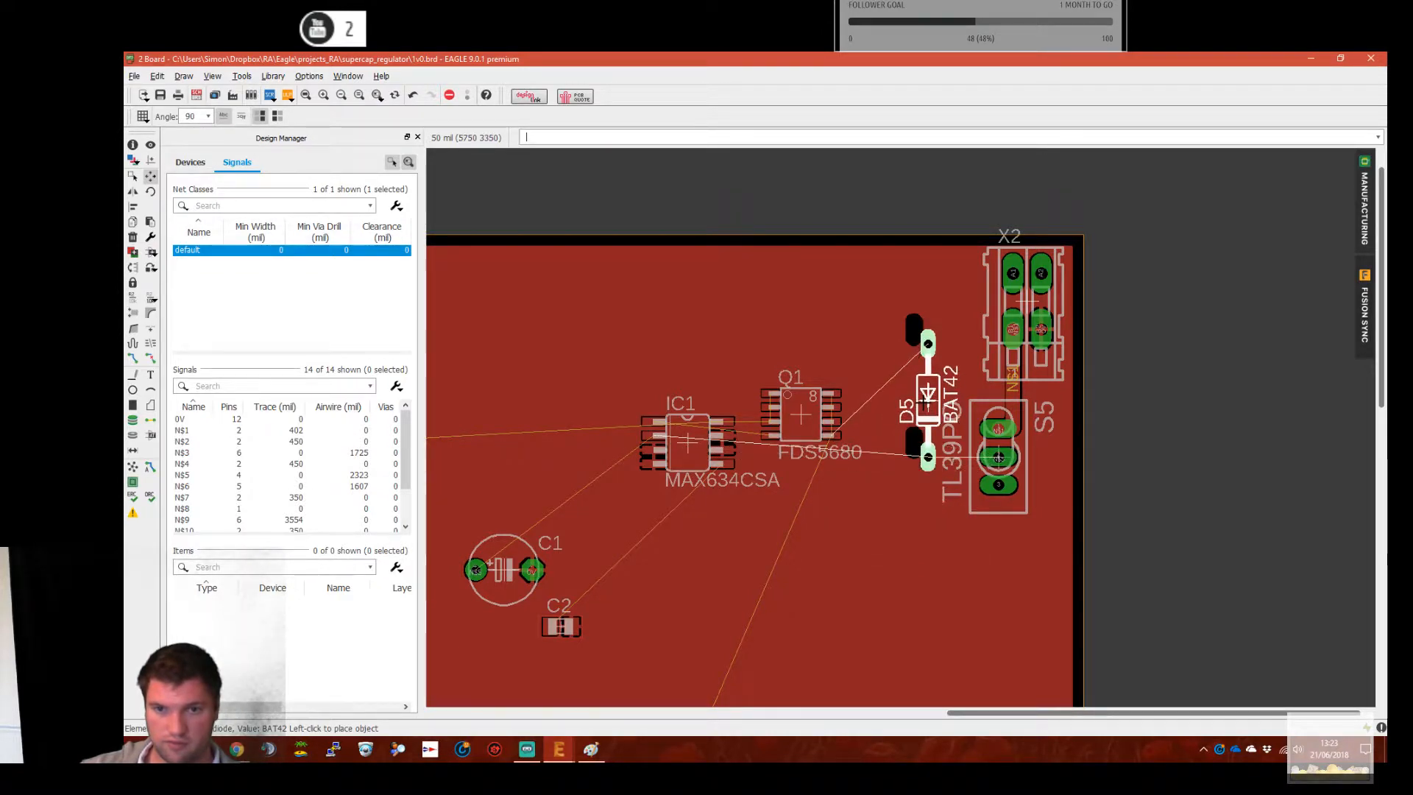
click(928, 397)
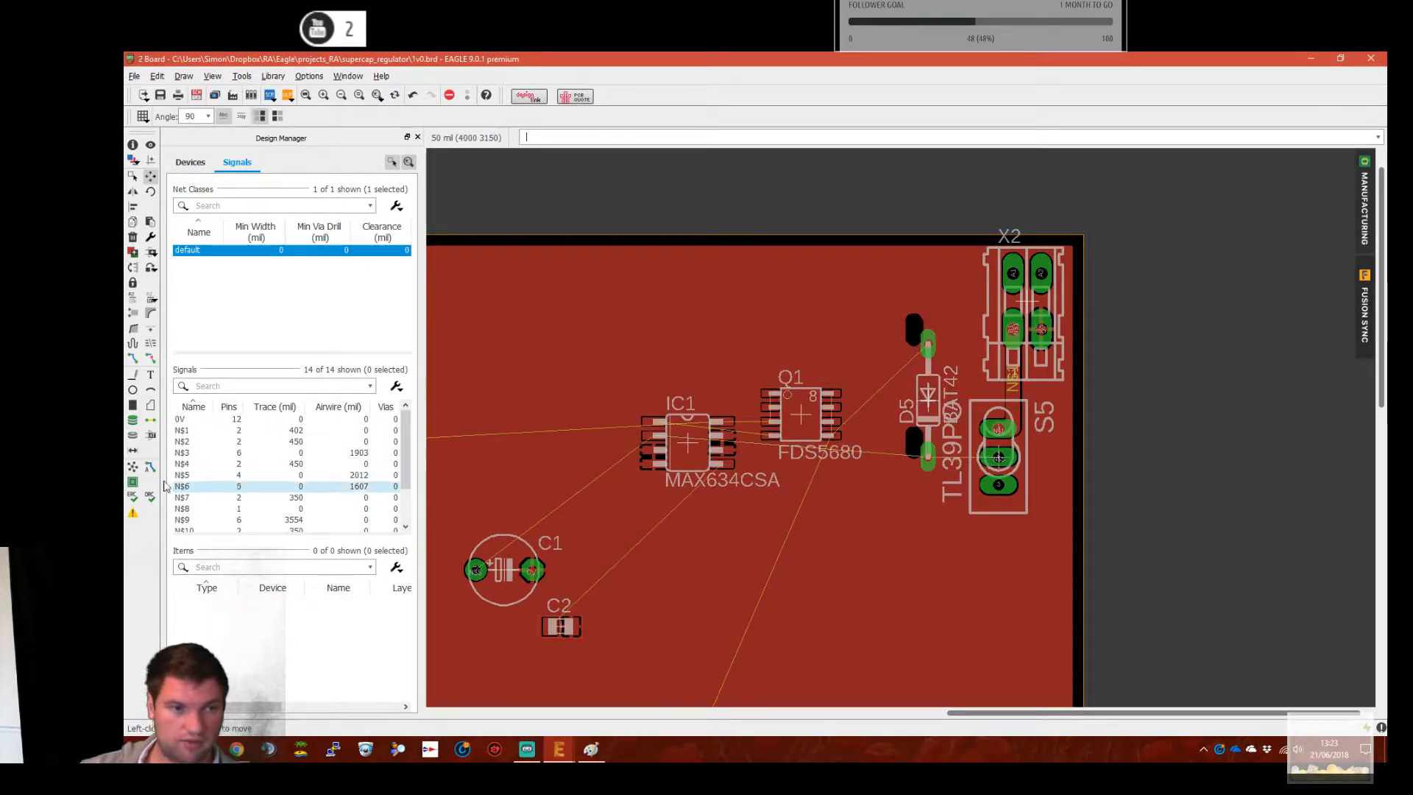
click(132, 467)
scroll(1011, 508, up, 2)
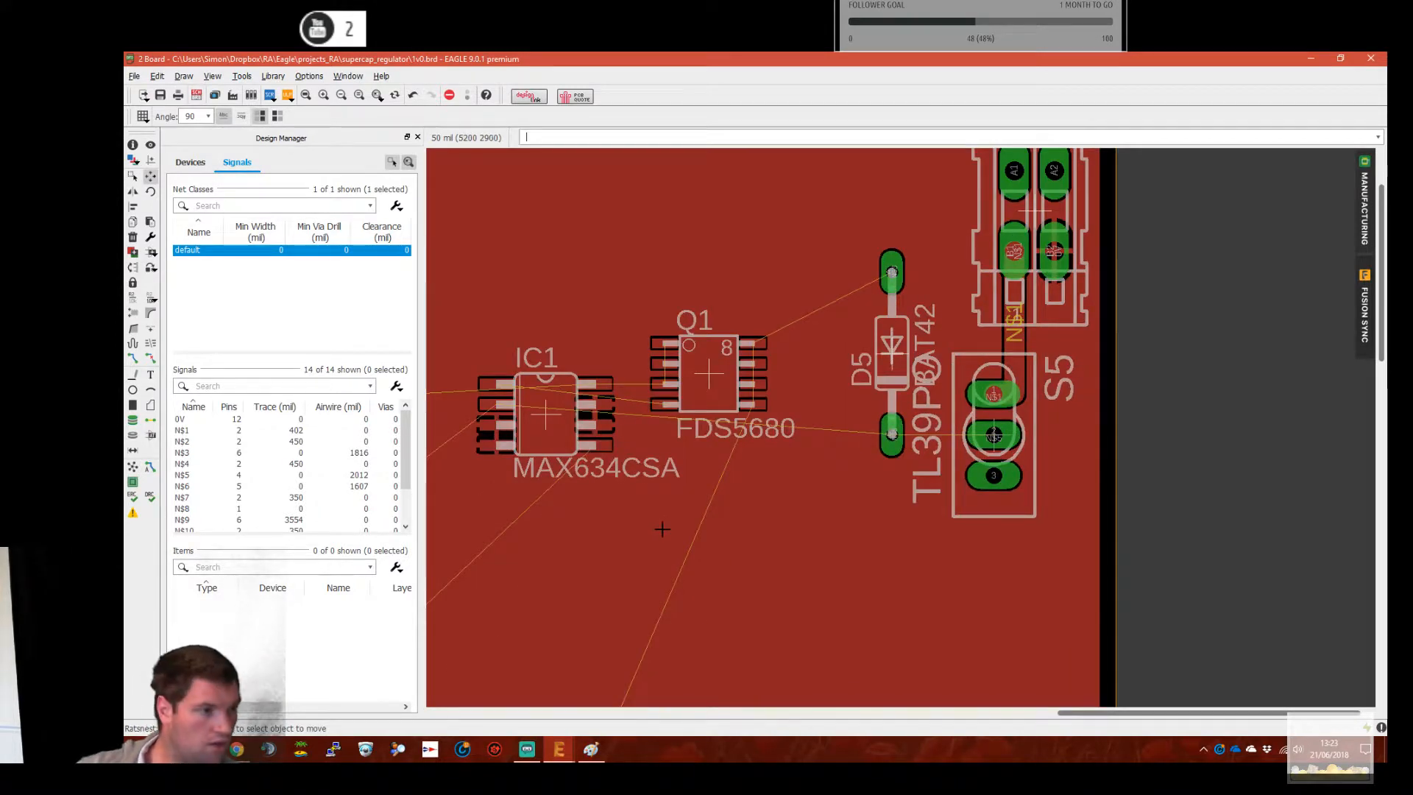
Rotate inductor L1 to 90 degrees and place it upright between Q1 and D5
scroll(626, 553, down, 4)
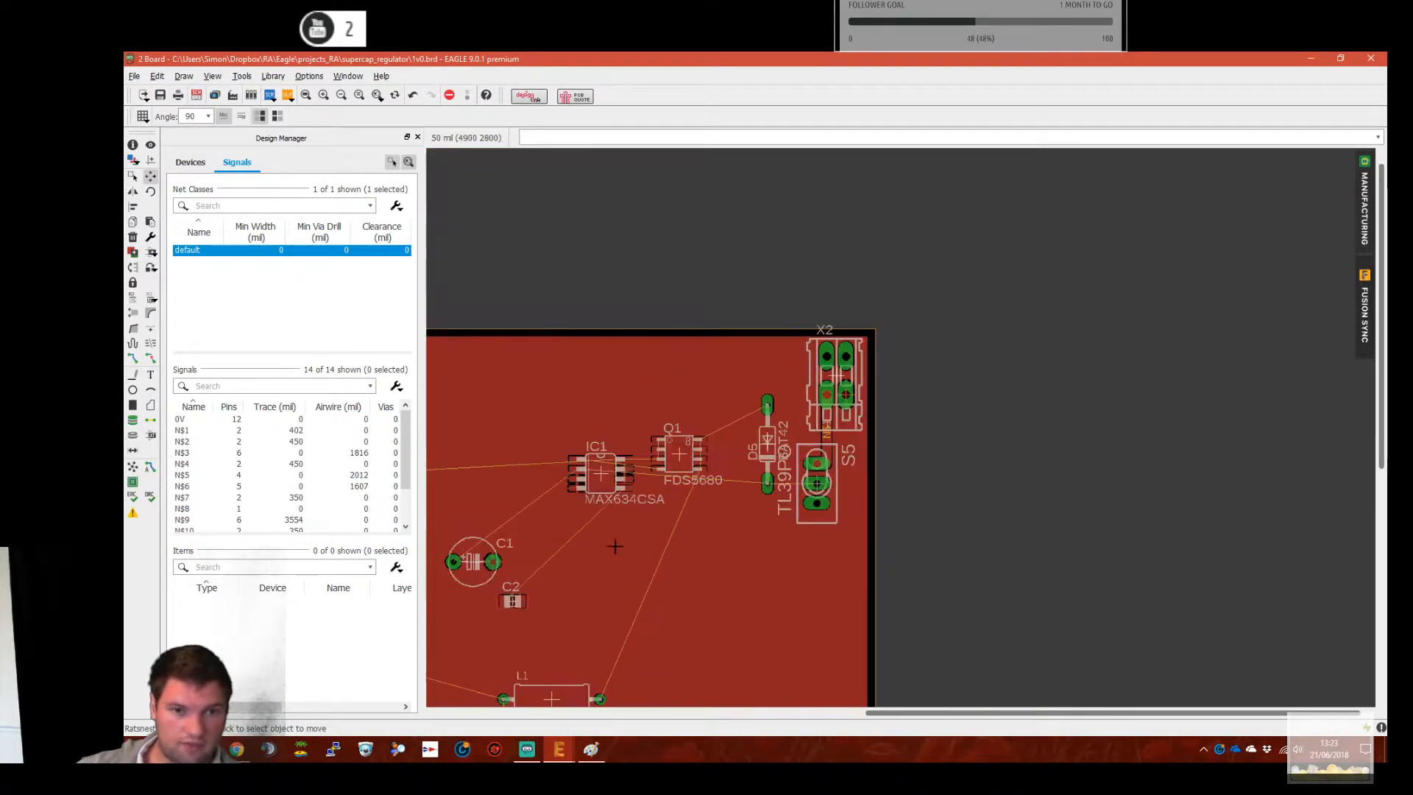
middle_drag(601, 556, 660, 536)
click(617, 676)
right_click(769, 525)
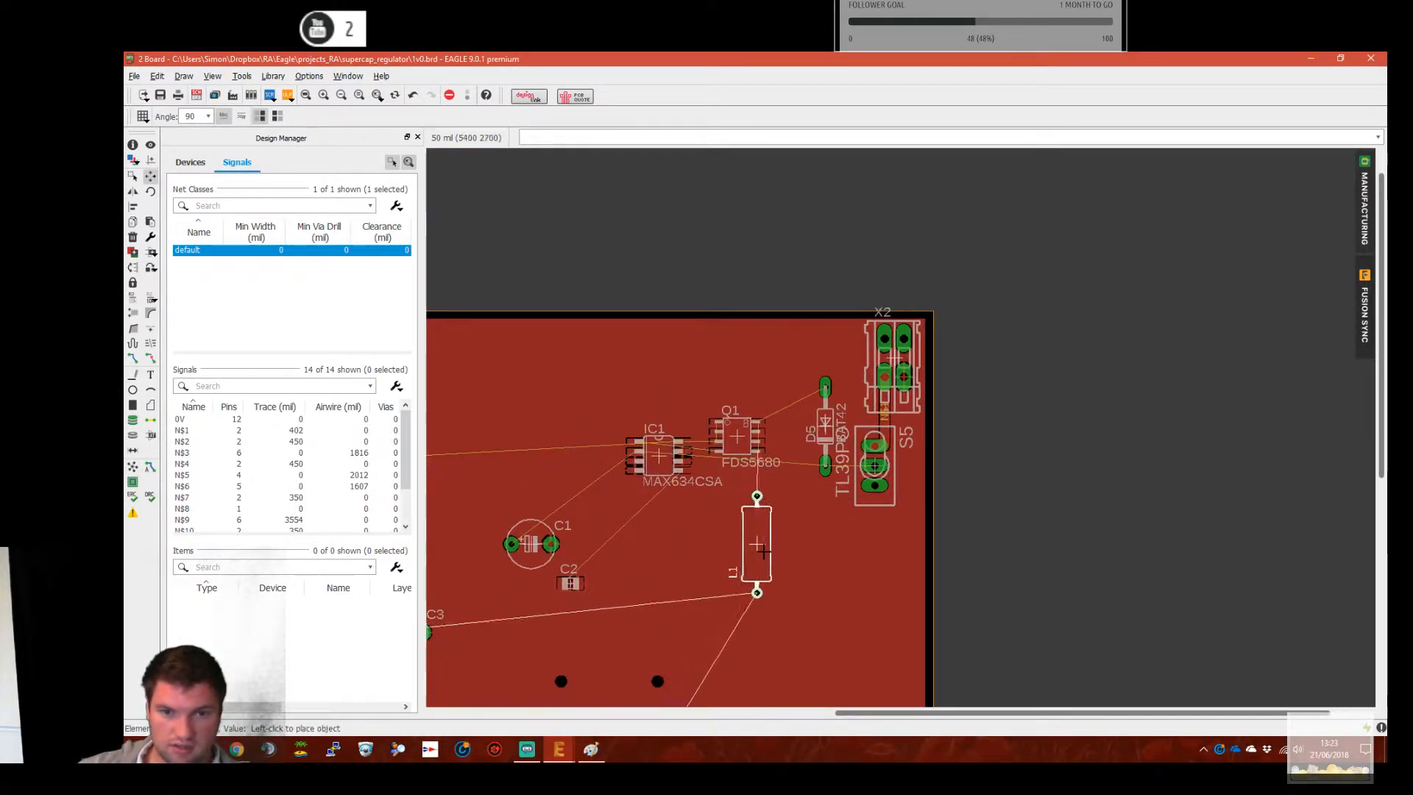
scroll(822, 490, up, 5)
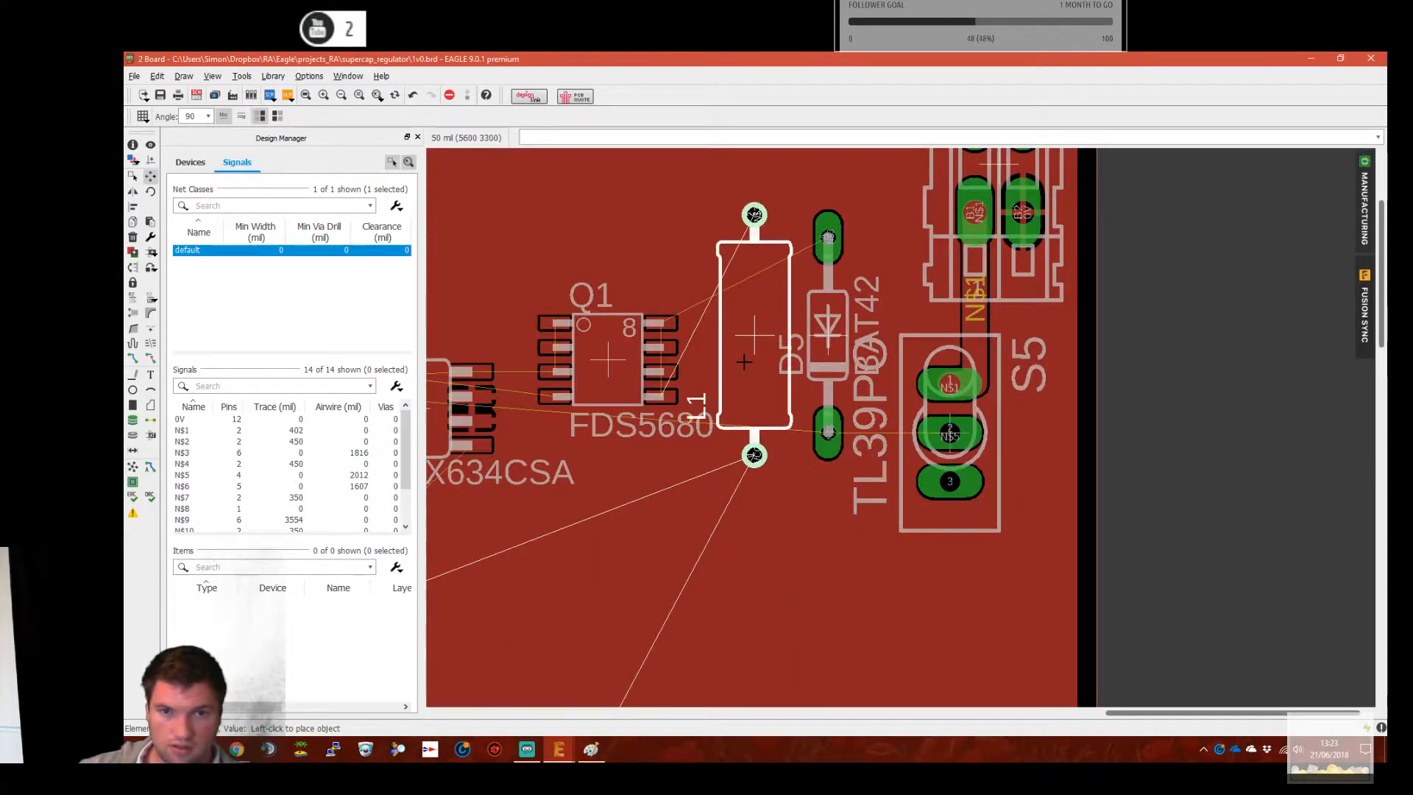
click(744, 362)
click(755, 343)
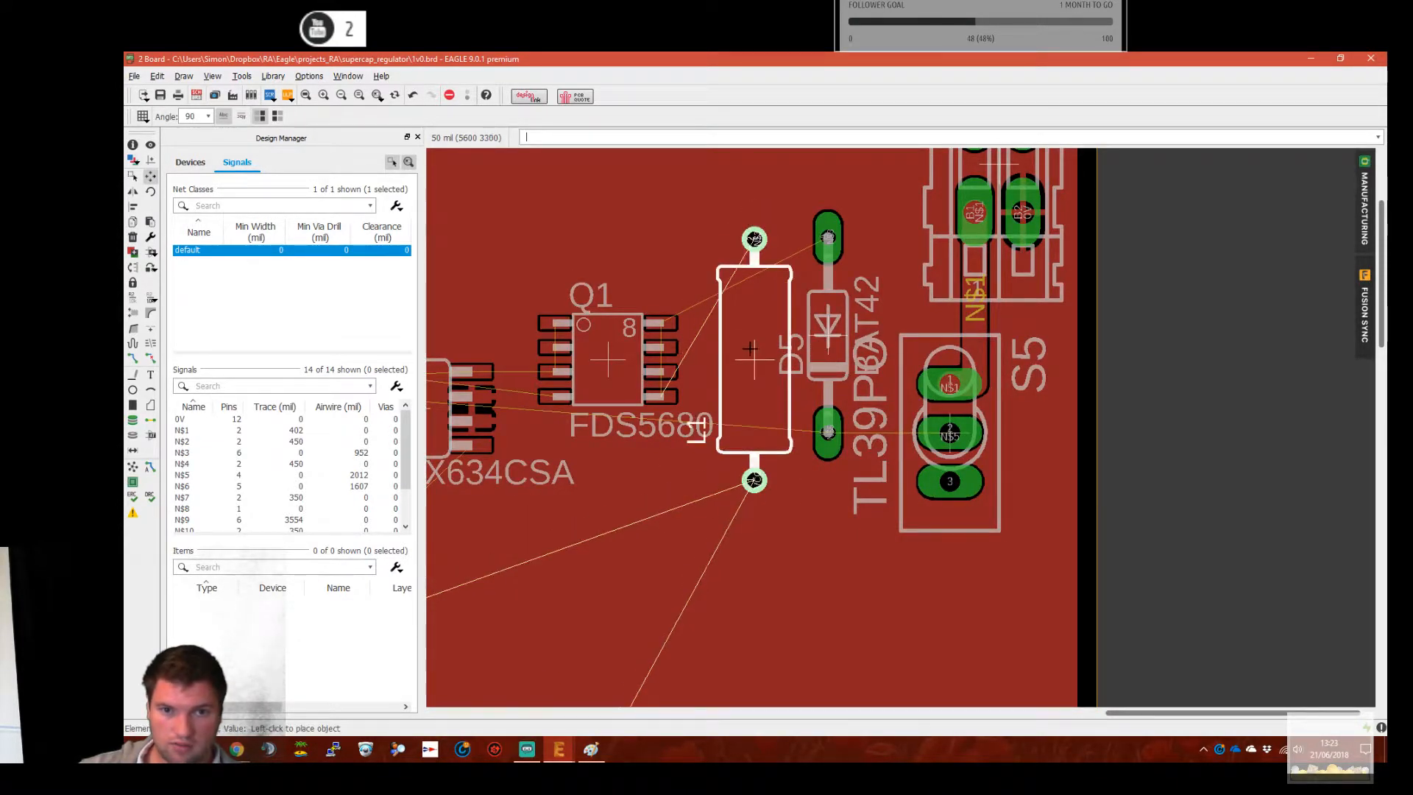
click(740, 343)
Shift Q1 and IC1 to the left to leave more room beside the inductor
middle_drag(740, 343, 939, 372)
click(806, 390)
click(782, 389)
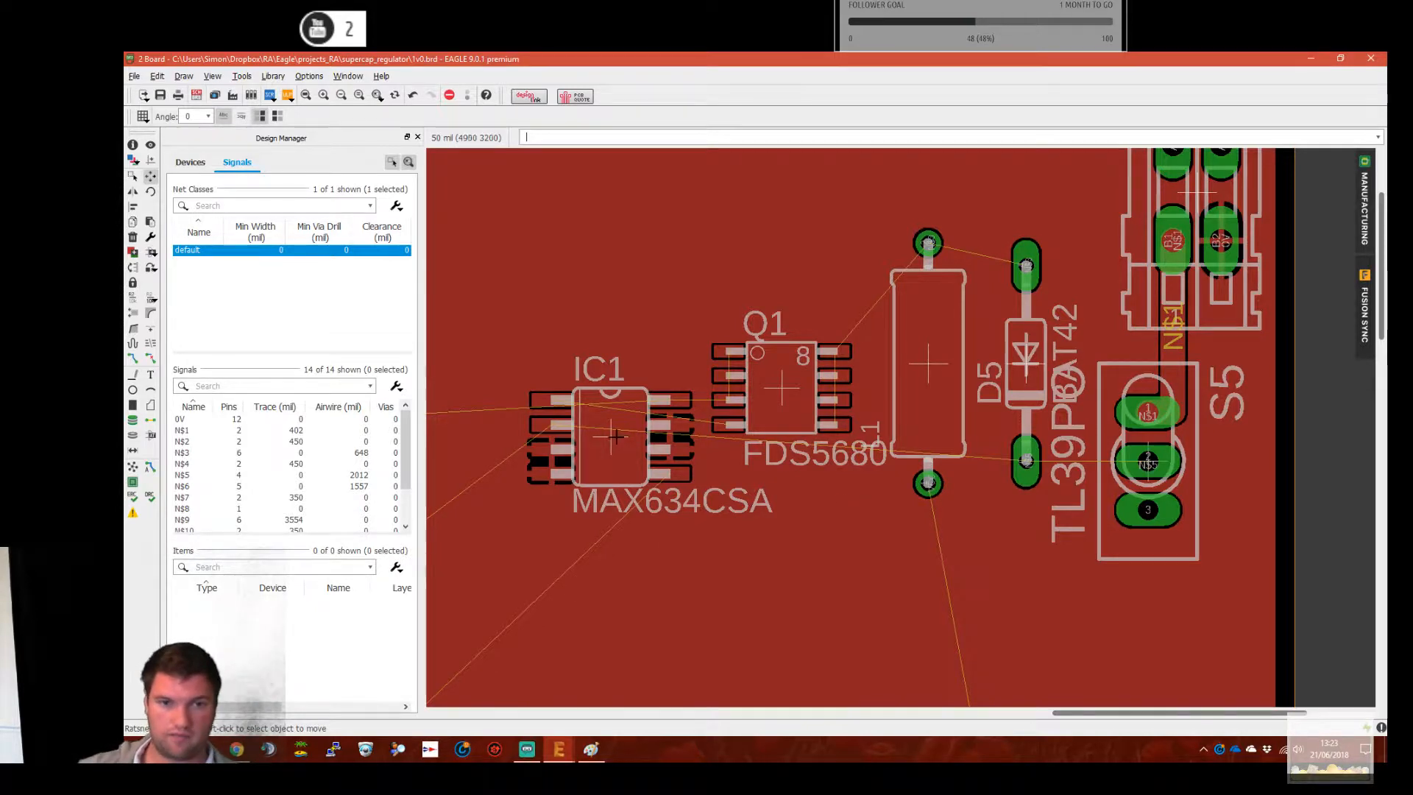
click(622, 436)
click(515, 436)
click(792, 382)
click(678, 388)
Shift inductor L1 and diode D5 left, away from switch S5
click(928, 364)
click(879, 364)
click(1035, 368)
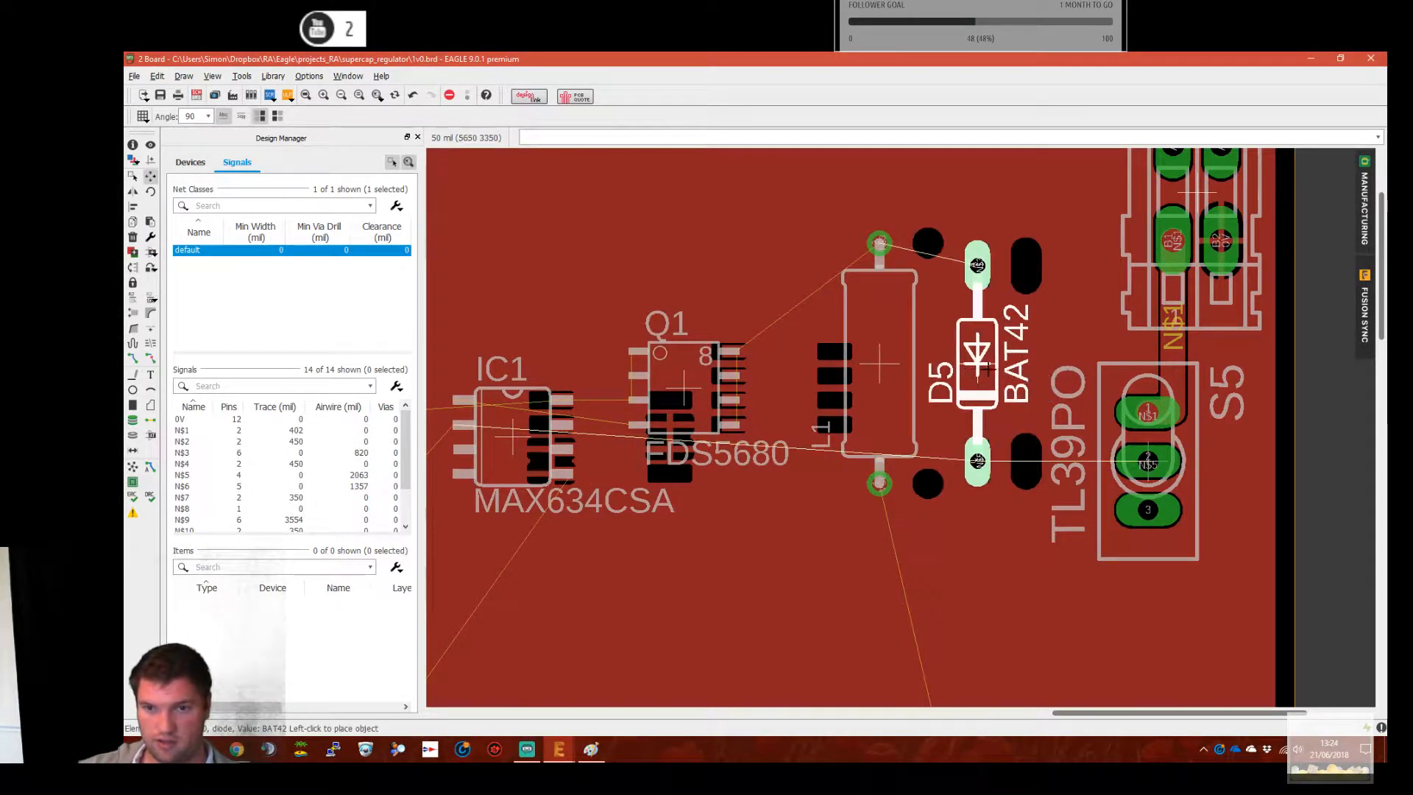
click(991, 368)
click(973, 370)
click(975, 368)
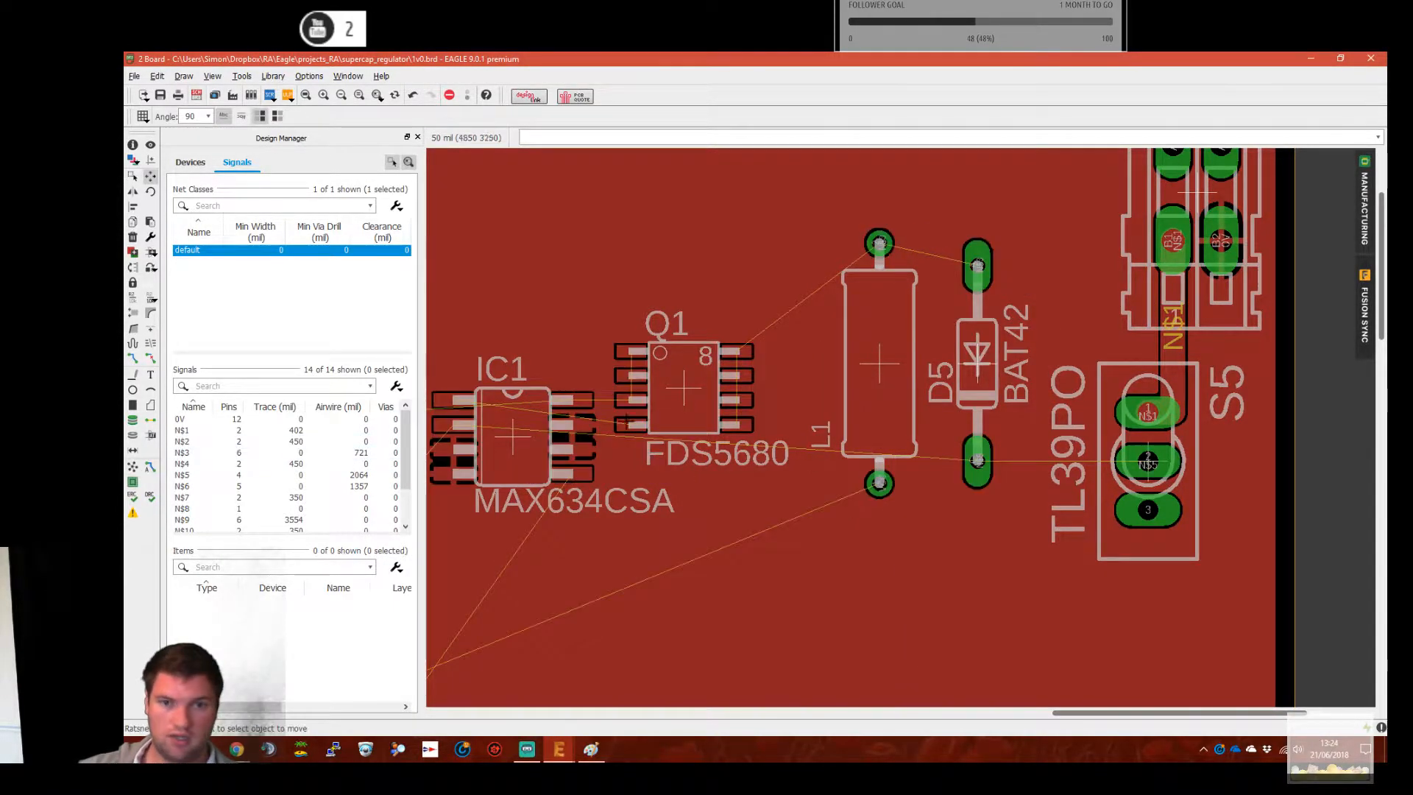
Move Q1 up and to the right, beside the upper end of L1 and above IC1
scroll(884, 385, down, 3)
scroll(884, 385, up, 2)
scroll(883, 386, up, 3)
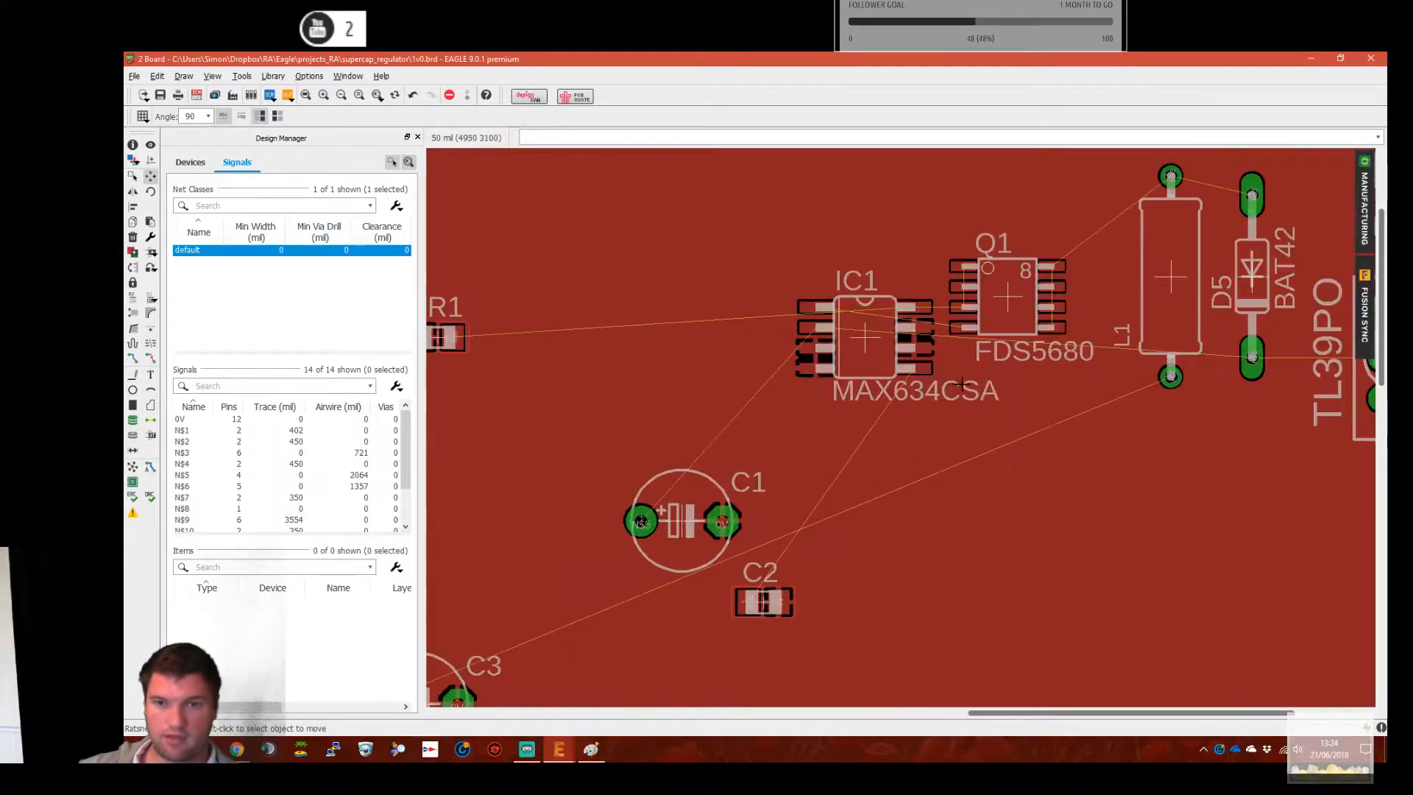
click(969, 330)
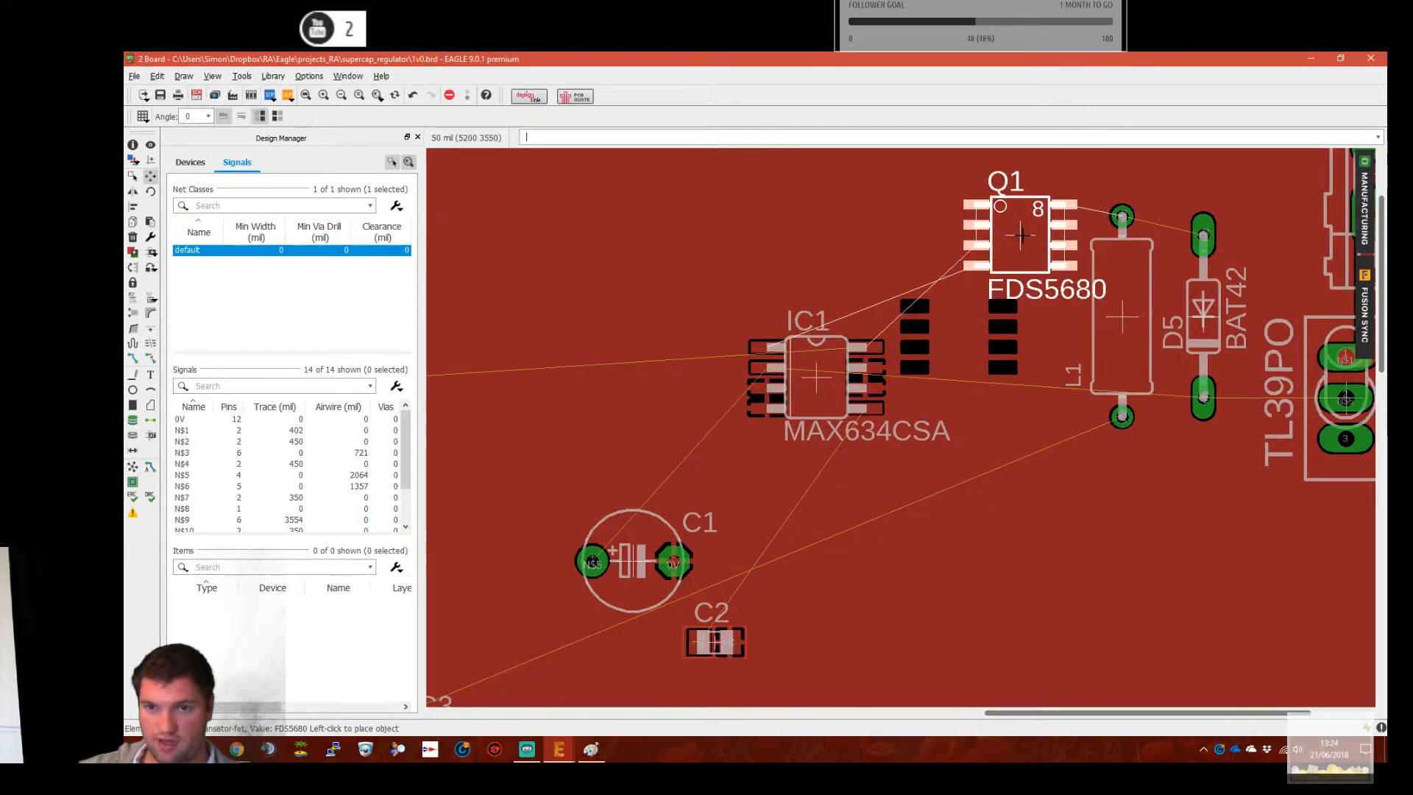
middle_drag(1021, 240, 961, 361)
click(962, 360)
middle_drag(875, 484, 925, 449)
Rotate Q1 to 90 degrees, place it beside the upper end of inductor L1, and recalculate the airwires
click(151, 435)
click(964, 335)
right_click(964, 339)
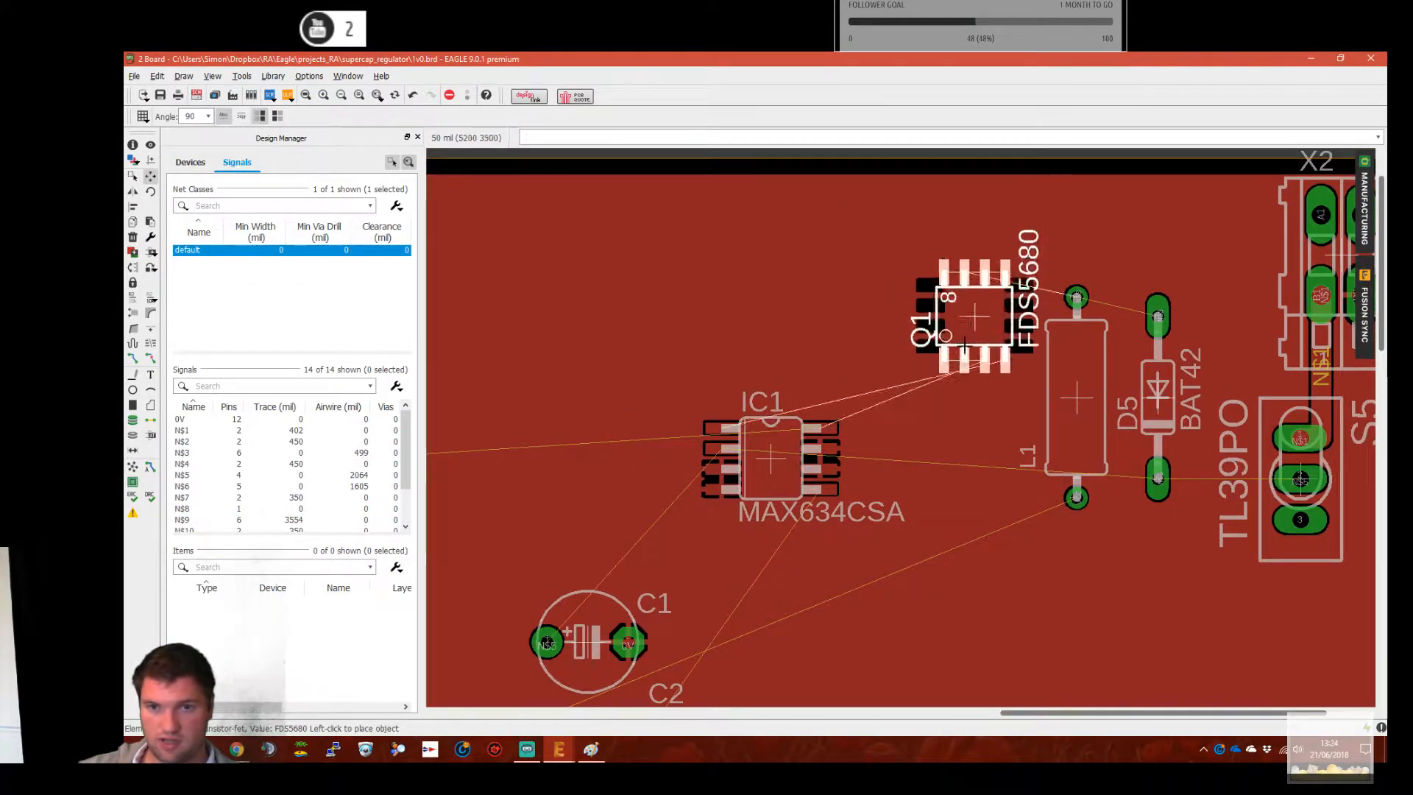
click(970, 359)
scroll(707, 495, up, 4)
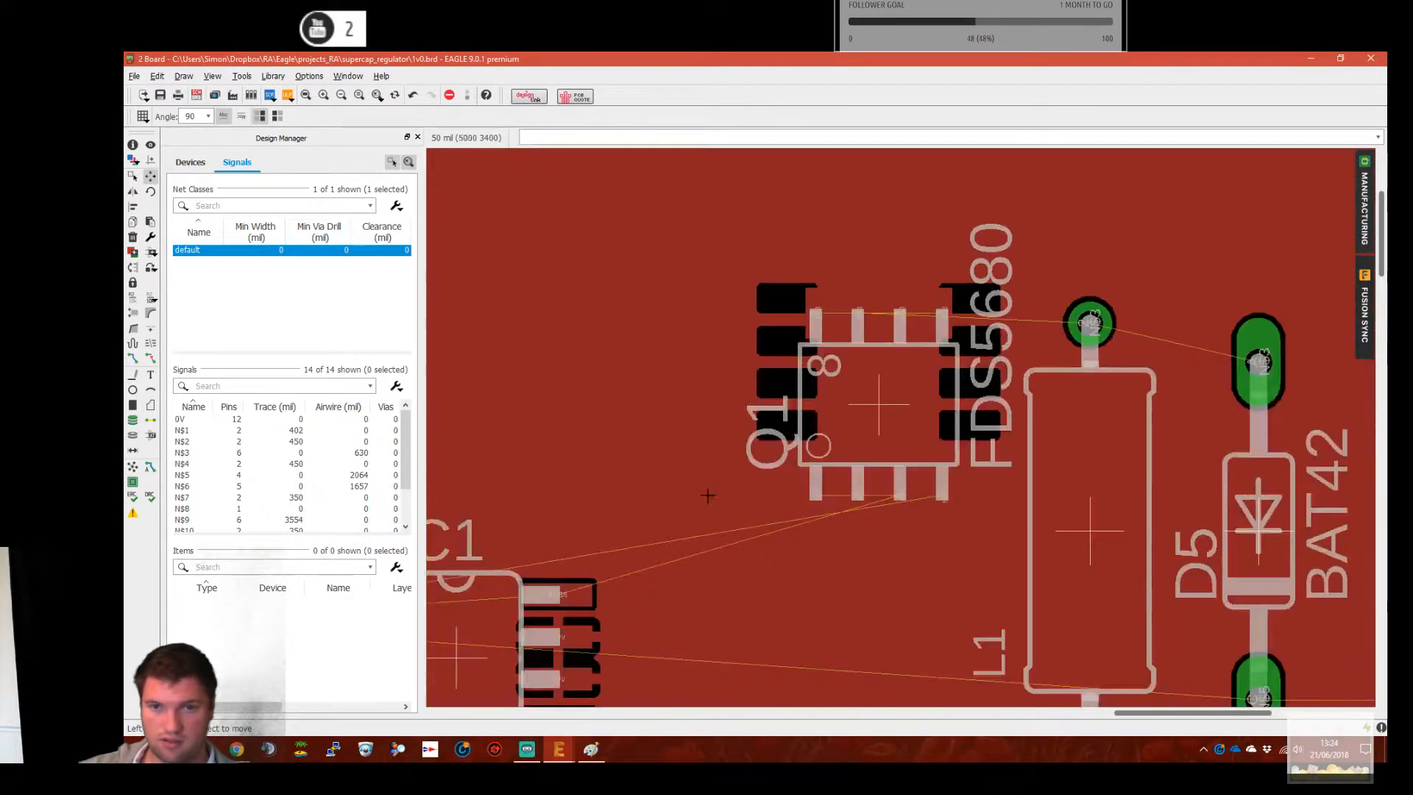
click(130, 484)
Move IC1 right so it sits directly below Q1, beside the lower part of inductor L1
scroll(894, 353, up, 4)
scroll(901, 402, down, 3)
scroll(891, 427, down, 3)
middle_drag(754, 602, 877, 403)
click(705, 401)
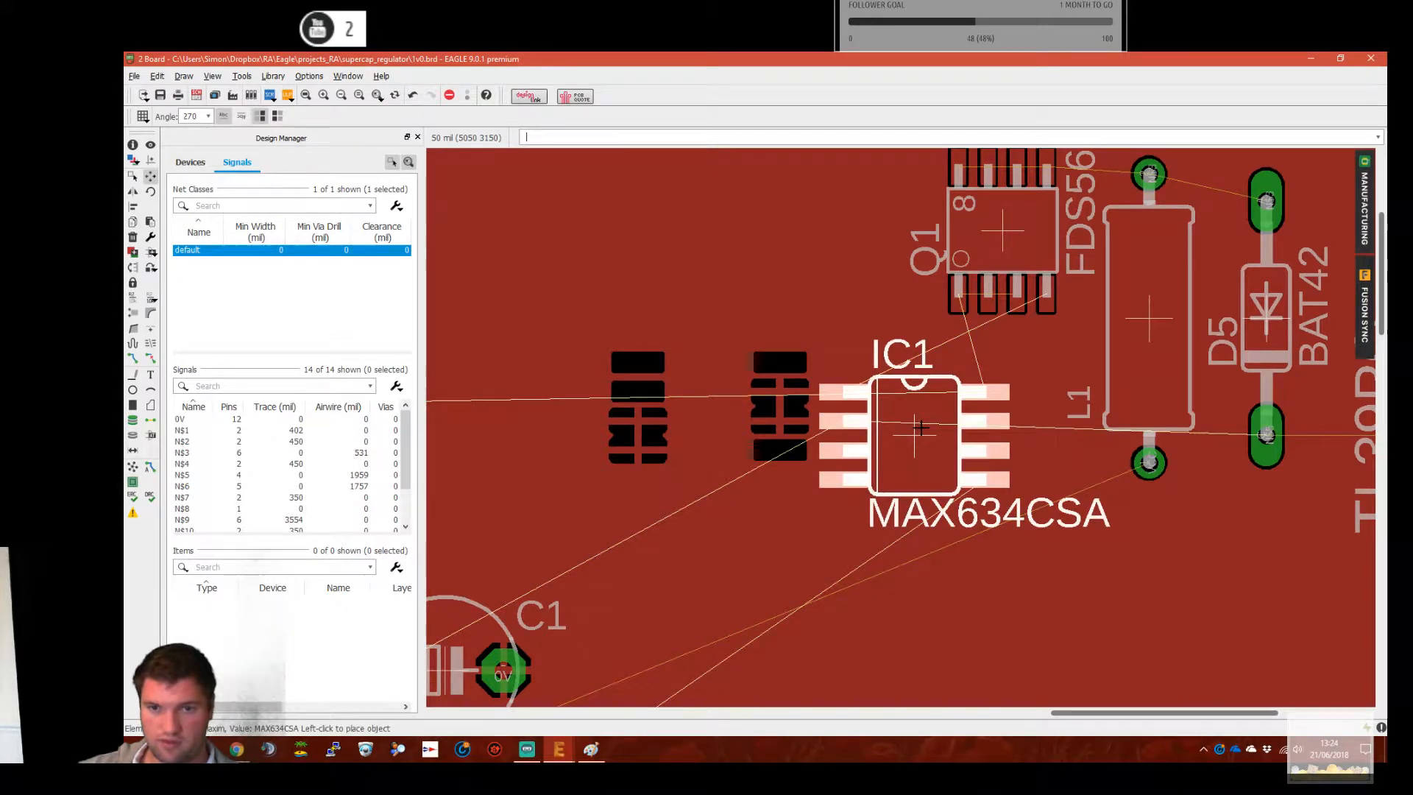
scroll(898, 438, down, 5)
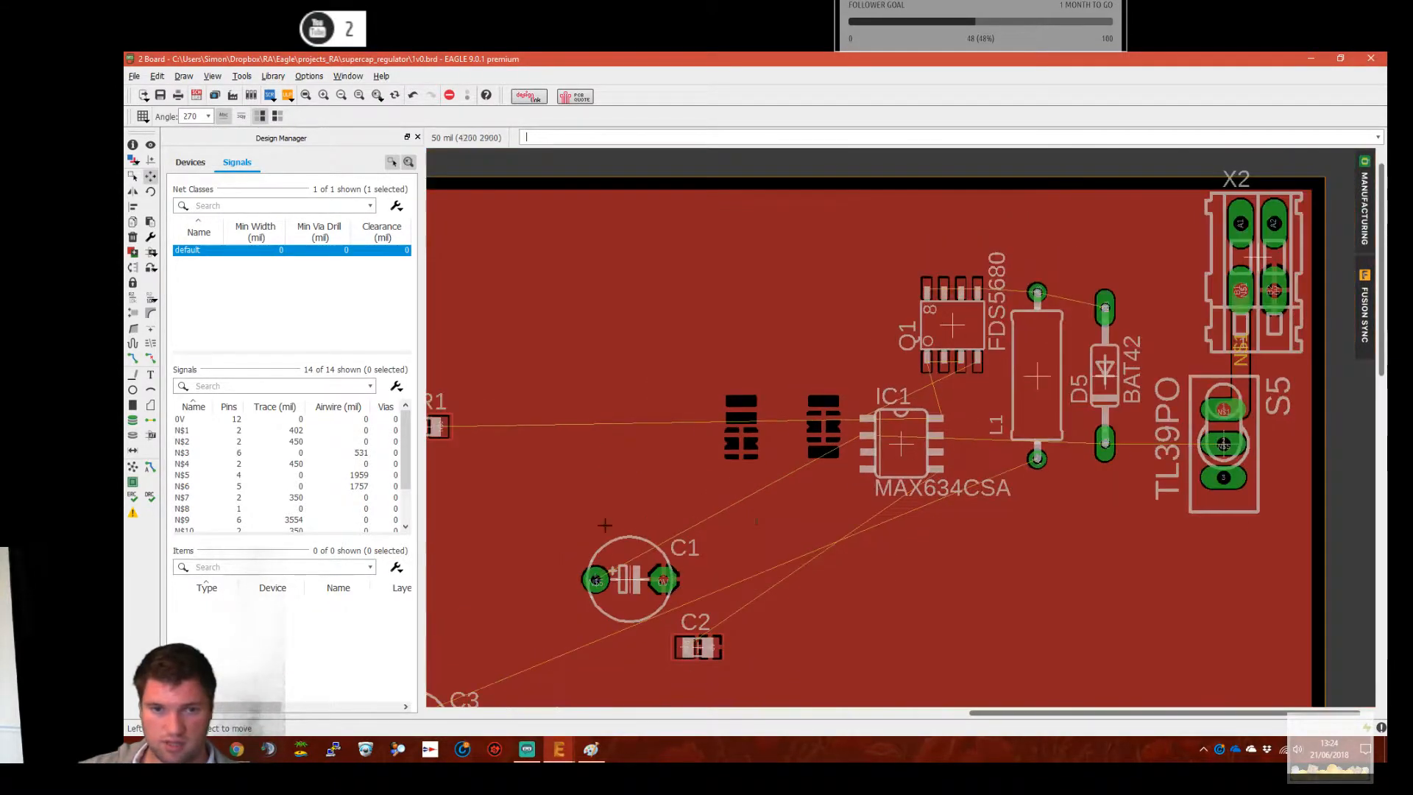
scroll(744, 499, up, 3)
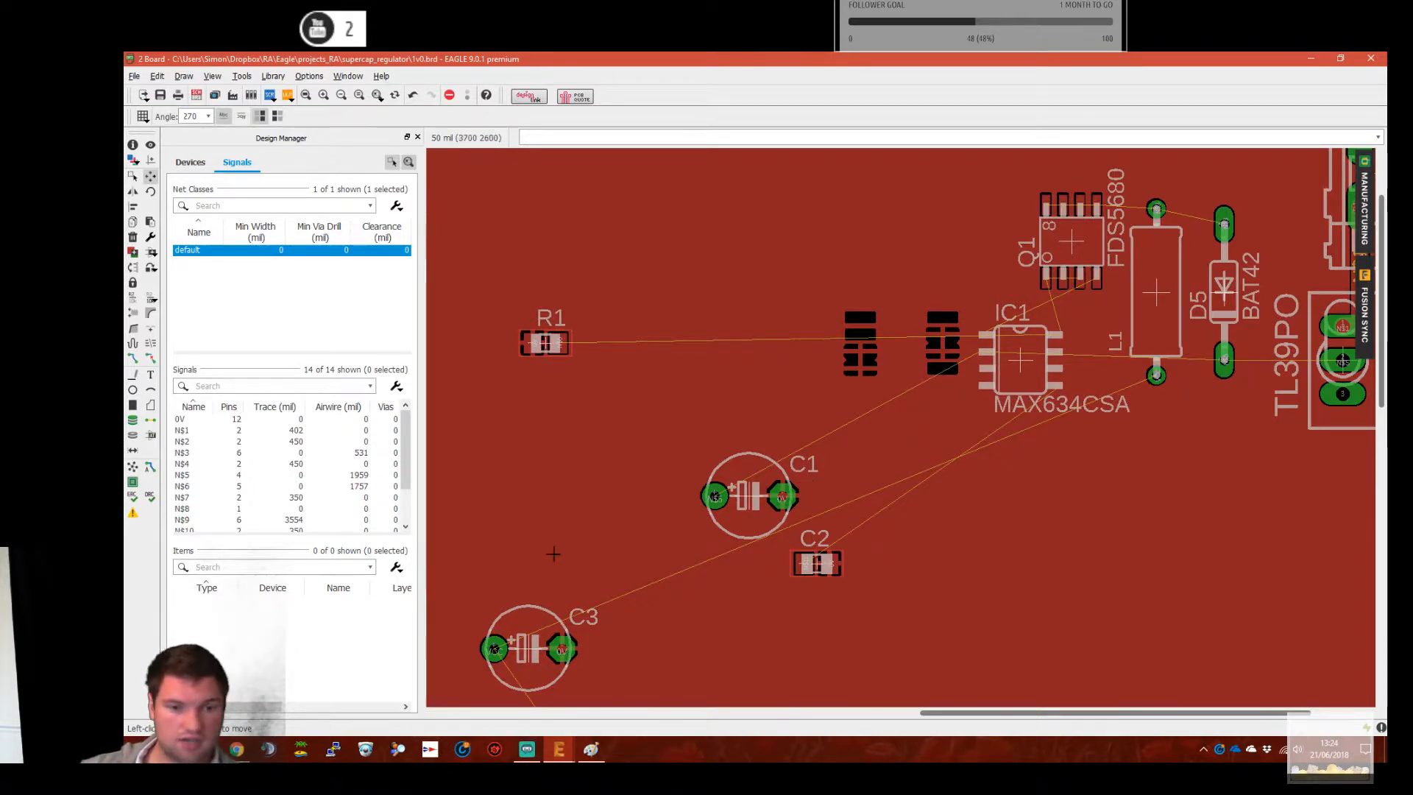
Move capacitor C3 to the free area above and right of R1 and rotate it to 270 degrees
mouse_move(572, 756)
click(527, 702)
drag(783, 59, 1386, 66)
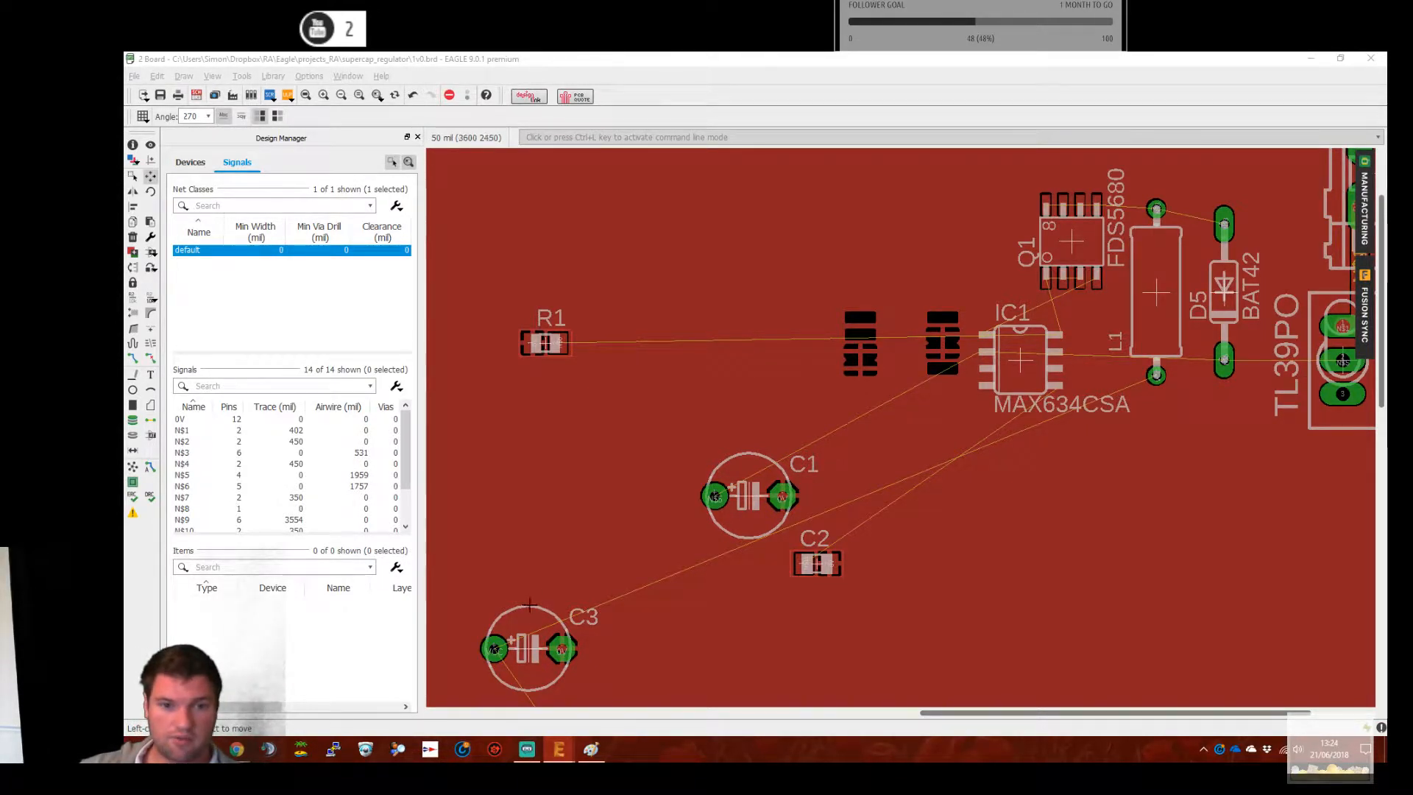
click(528, 650)
right_click(666, 284)
right_click(666, 283)
right_click(666, 283)
click(679, 260)
Move capacitor C1 directly below switch S5 near the board's edge and recalculate the airwires
click(783, 496)
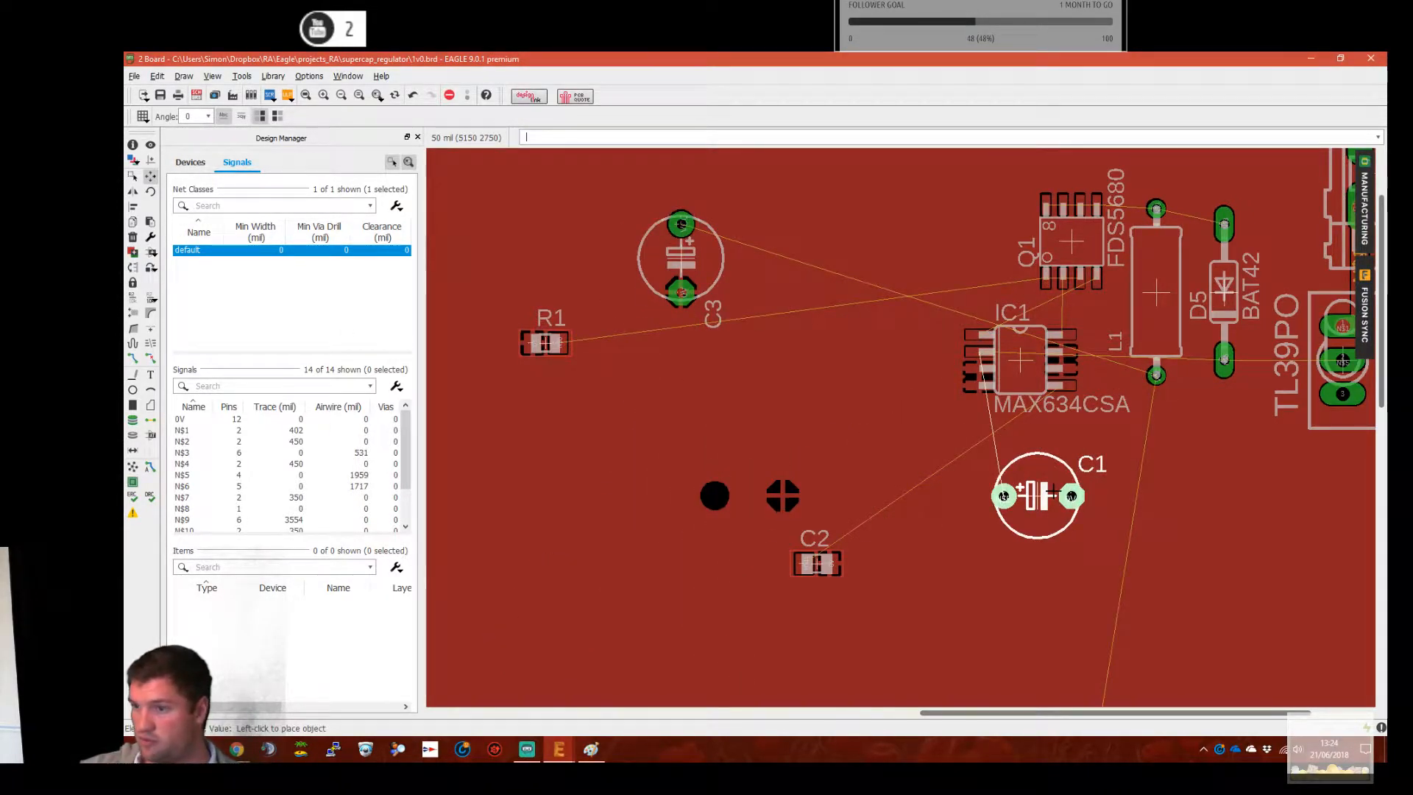
middle_drag(1054, 491, 997, 493)
middle_drag(1121, 476, 925, 567)
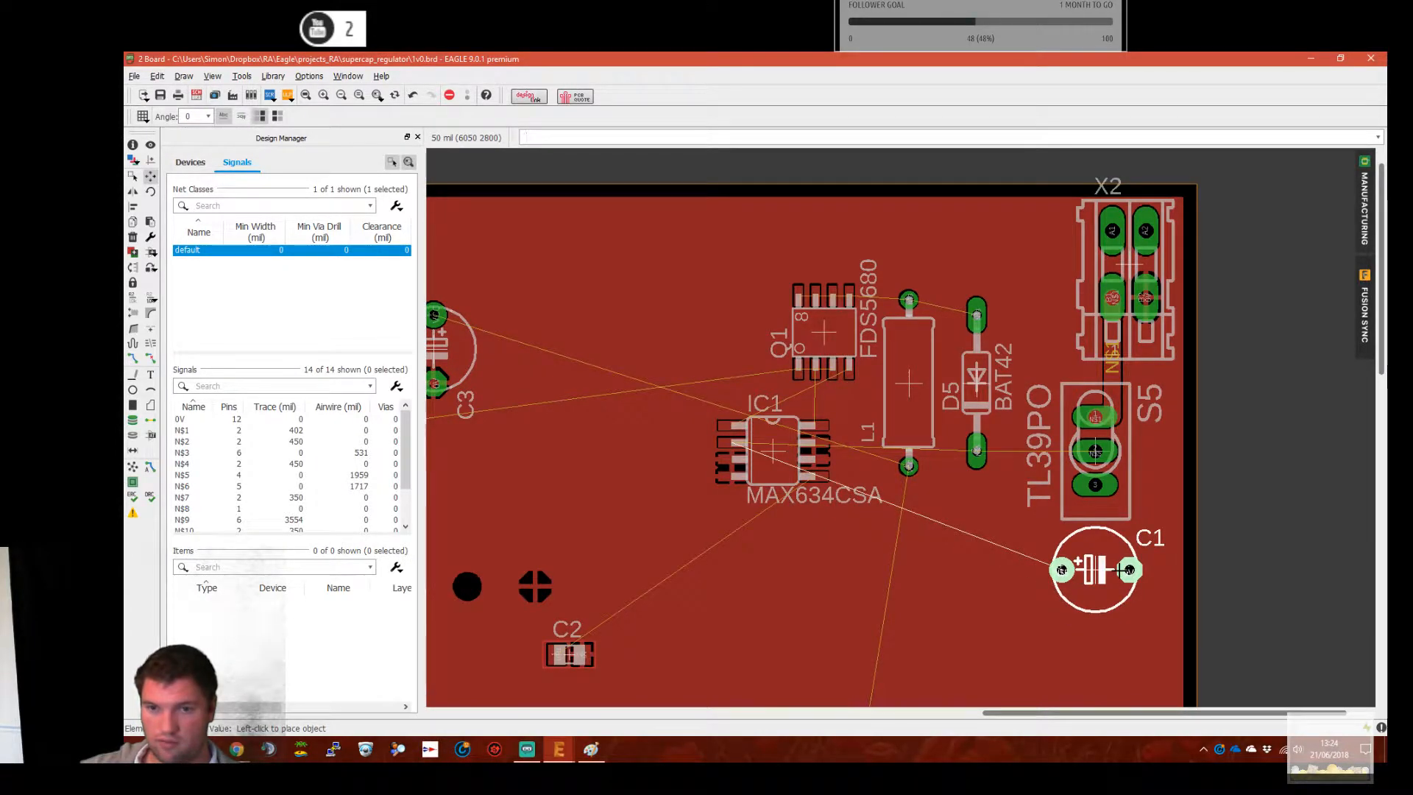
click(1095, 569)
click(132, 467)
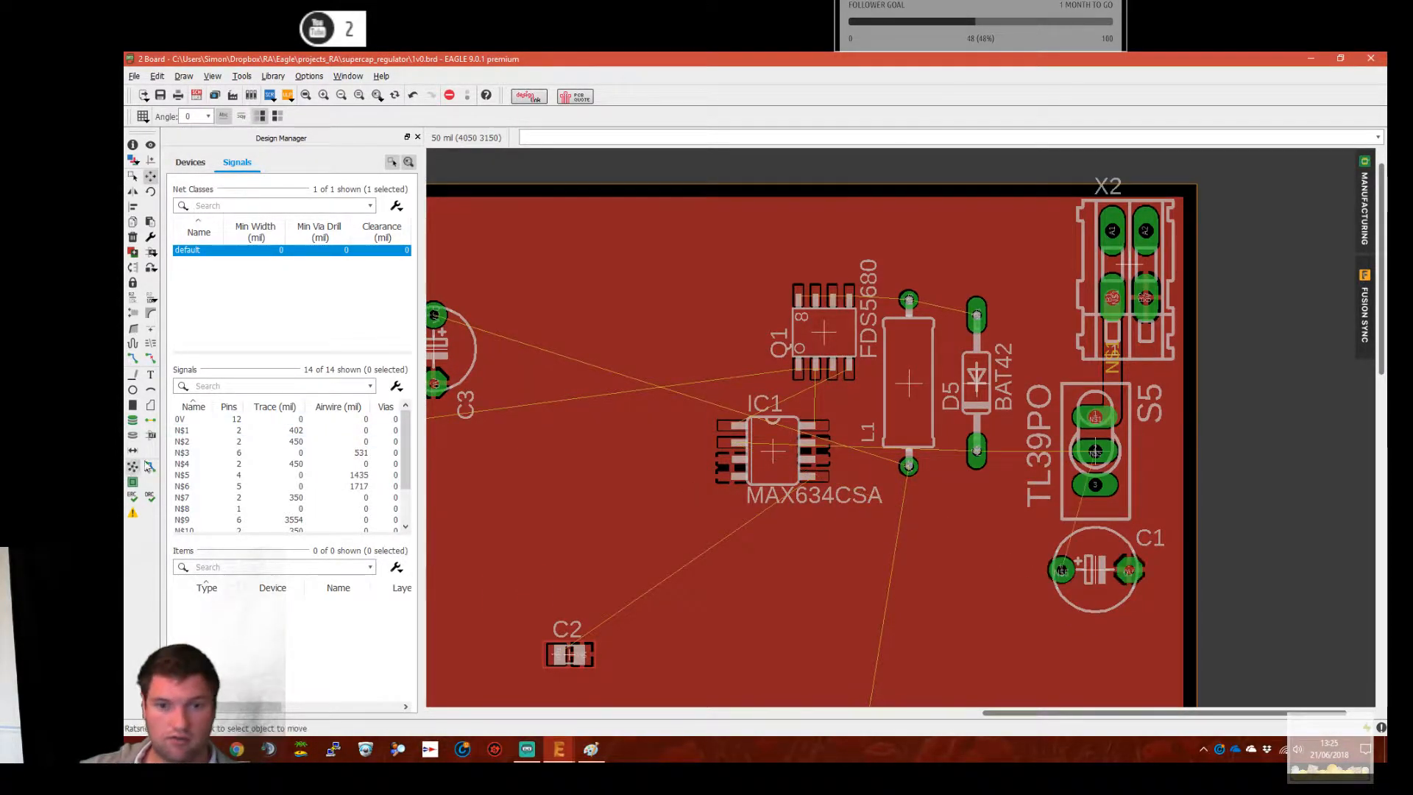
Rotate capacitor C2 to 180 degrees and place it directly below IC1
scroll(1031, 500, up, 2)
scroll(991, 495, down, 3)
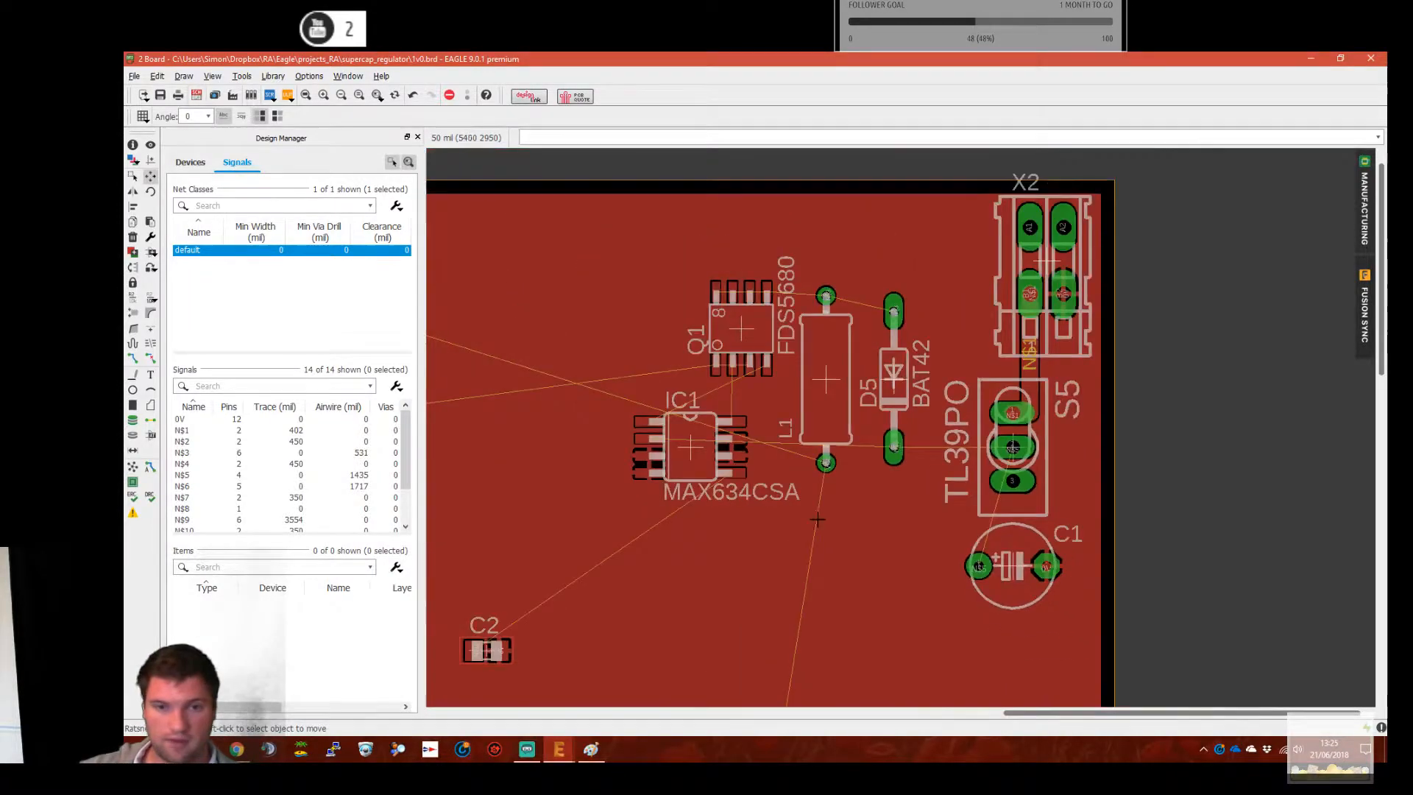
scroll(971, 513, up, 2)
middle_drag(832, 552, 915, 440)
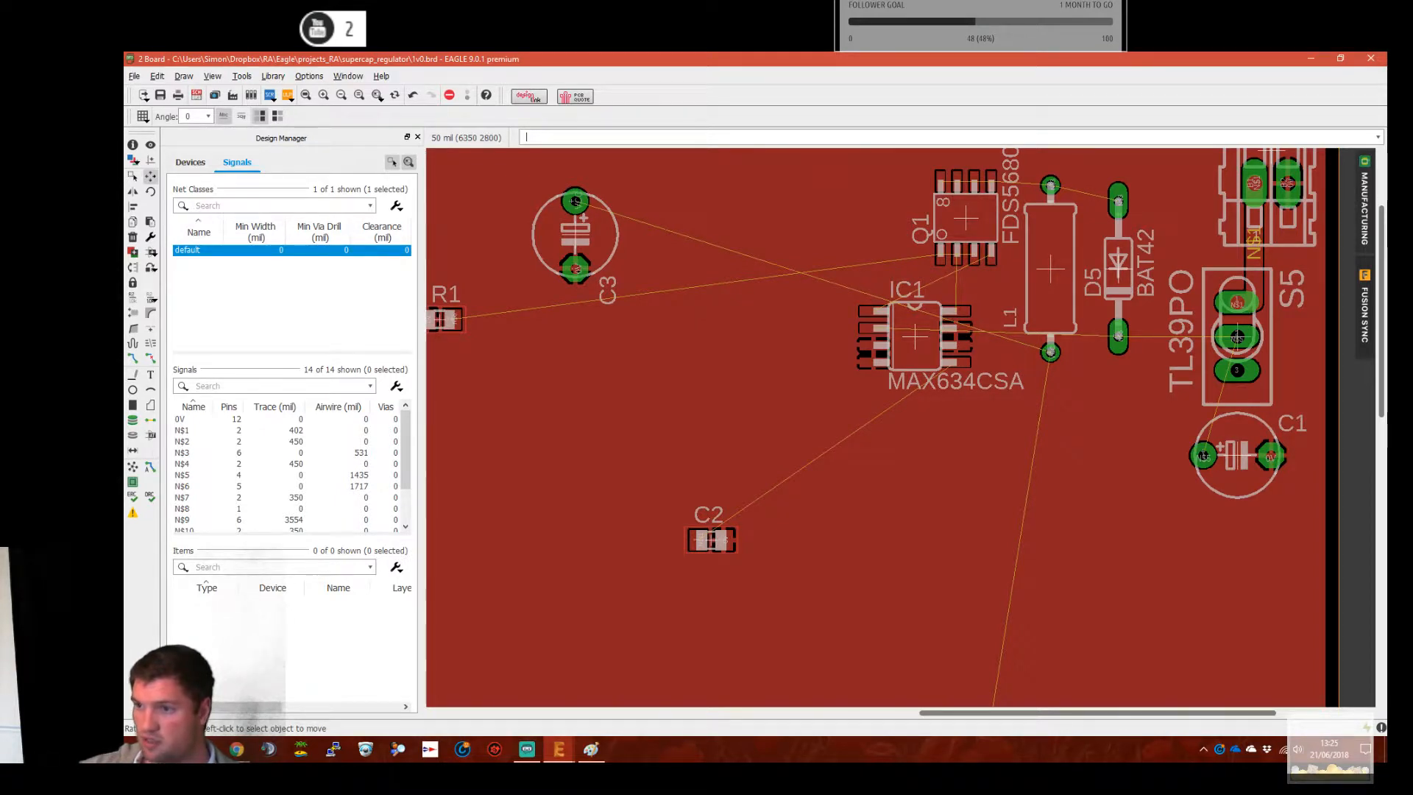
click(709, 541)
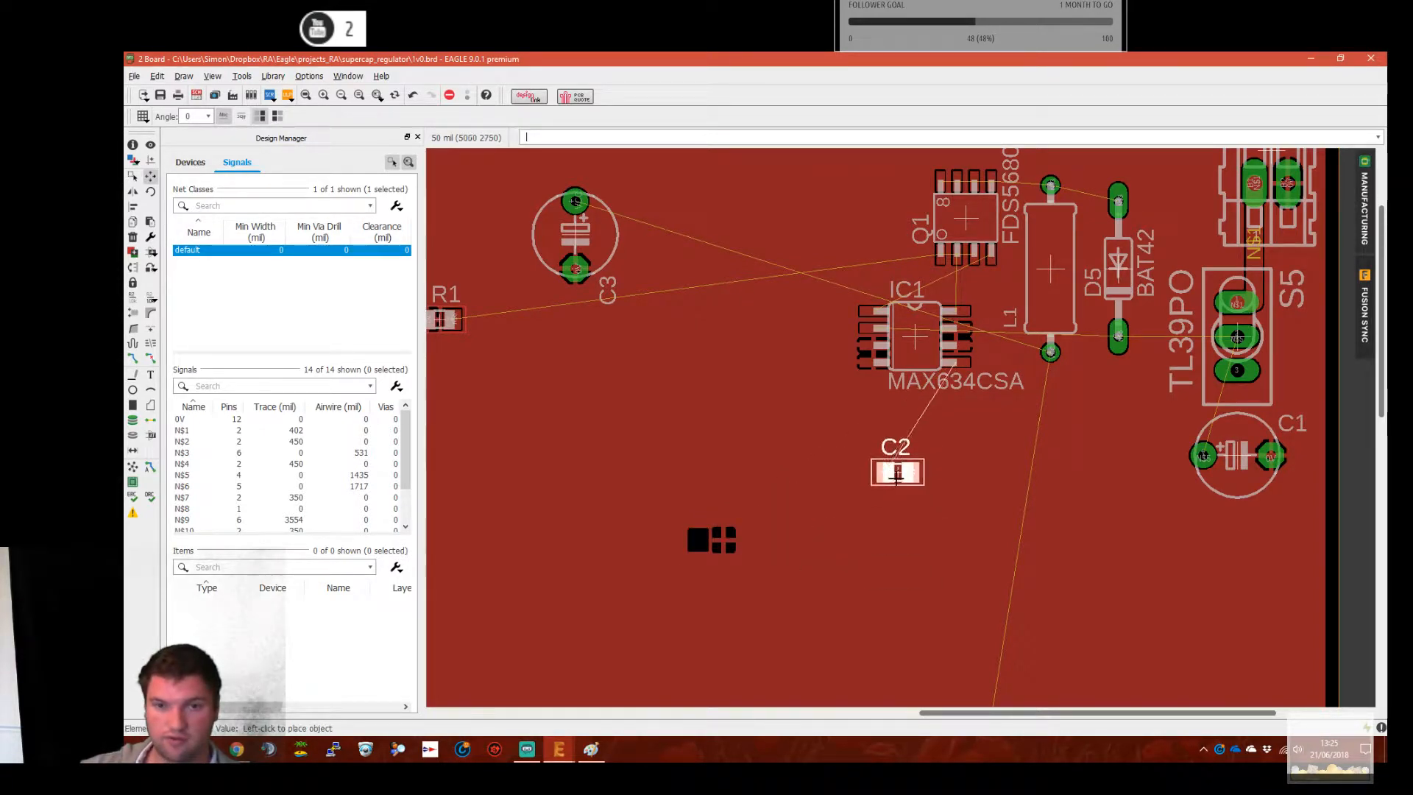
scroll(927, 458, up, 1)
scroll(929, 458, up, 4)
middle_drag(933, 447, 887, 648)
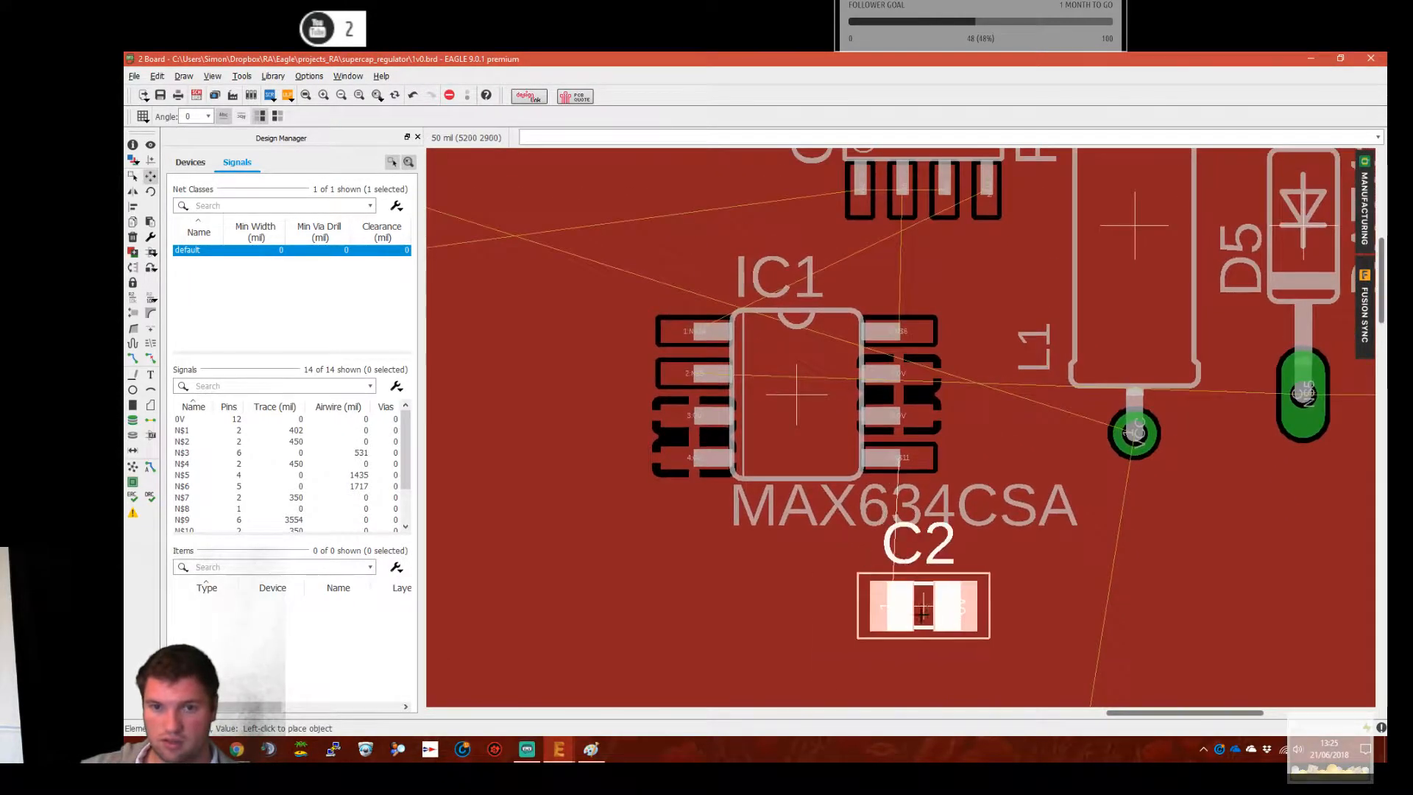
scroll(987, 584, up, 1)
scroll(987, 584, up, 1)
middle_drag(988, 393, 1061, 390)
right_click(983, 445)
right_click(866, 532)
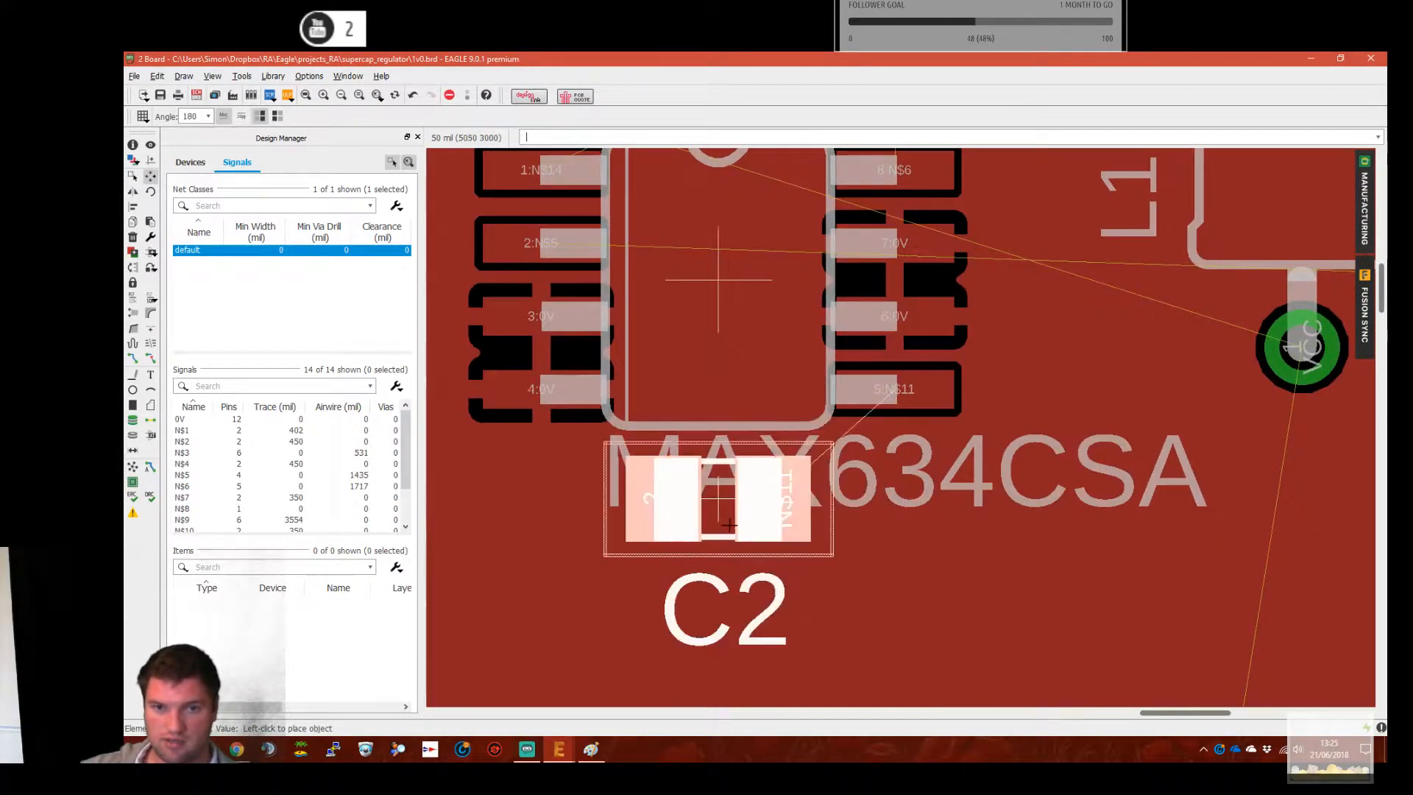
click(750, 561)
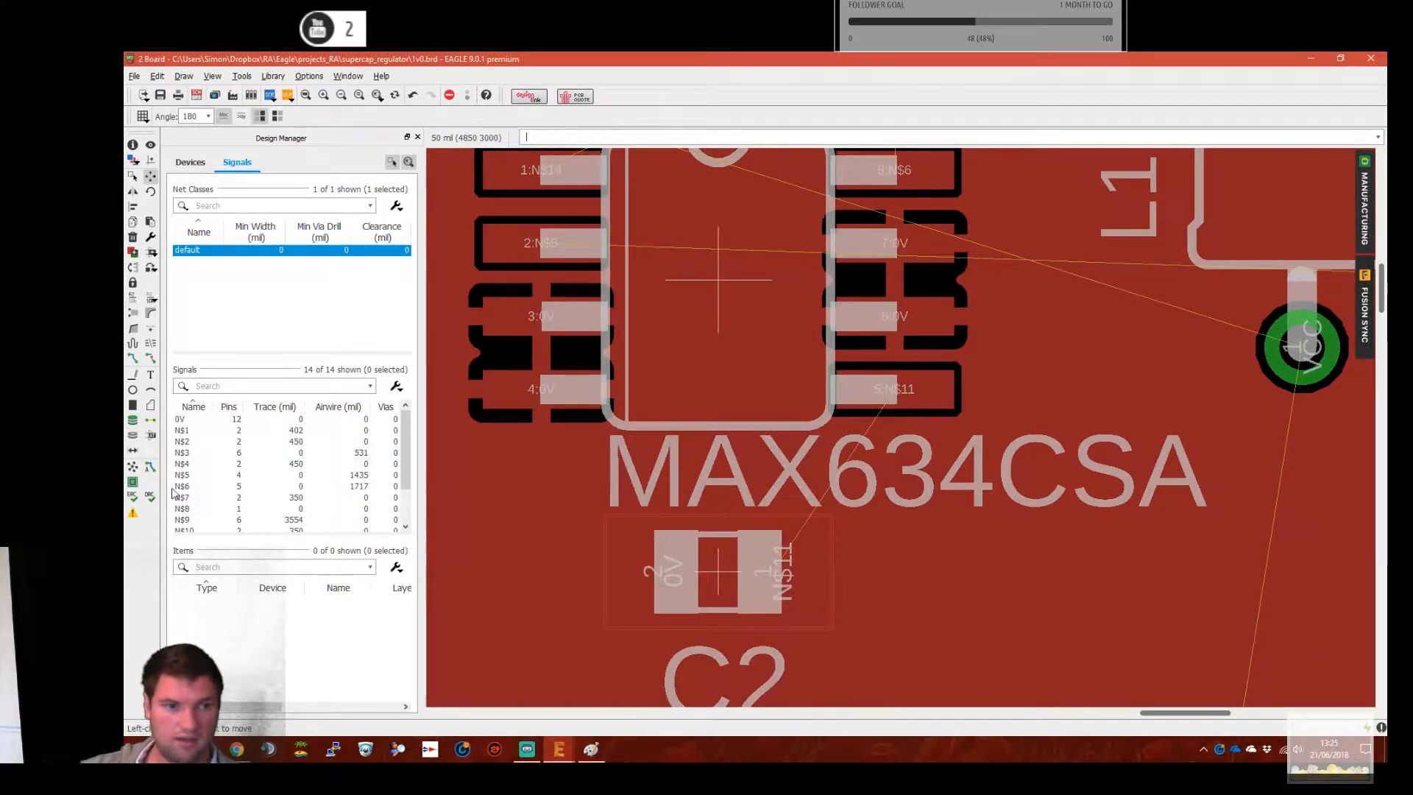
Rotate capacitor C3 to 0 degrees and place it below inductor L1, left of capacitor C1
scroll(750, 561, down, 3)
middle_drag(683, 462, 1029, 572)
scroll(1029, 572, down, 3)
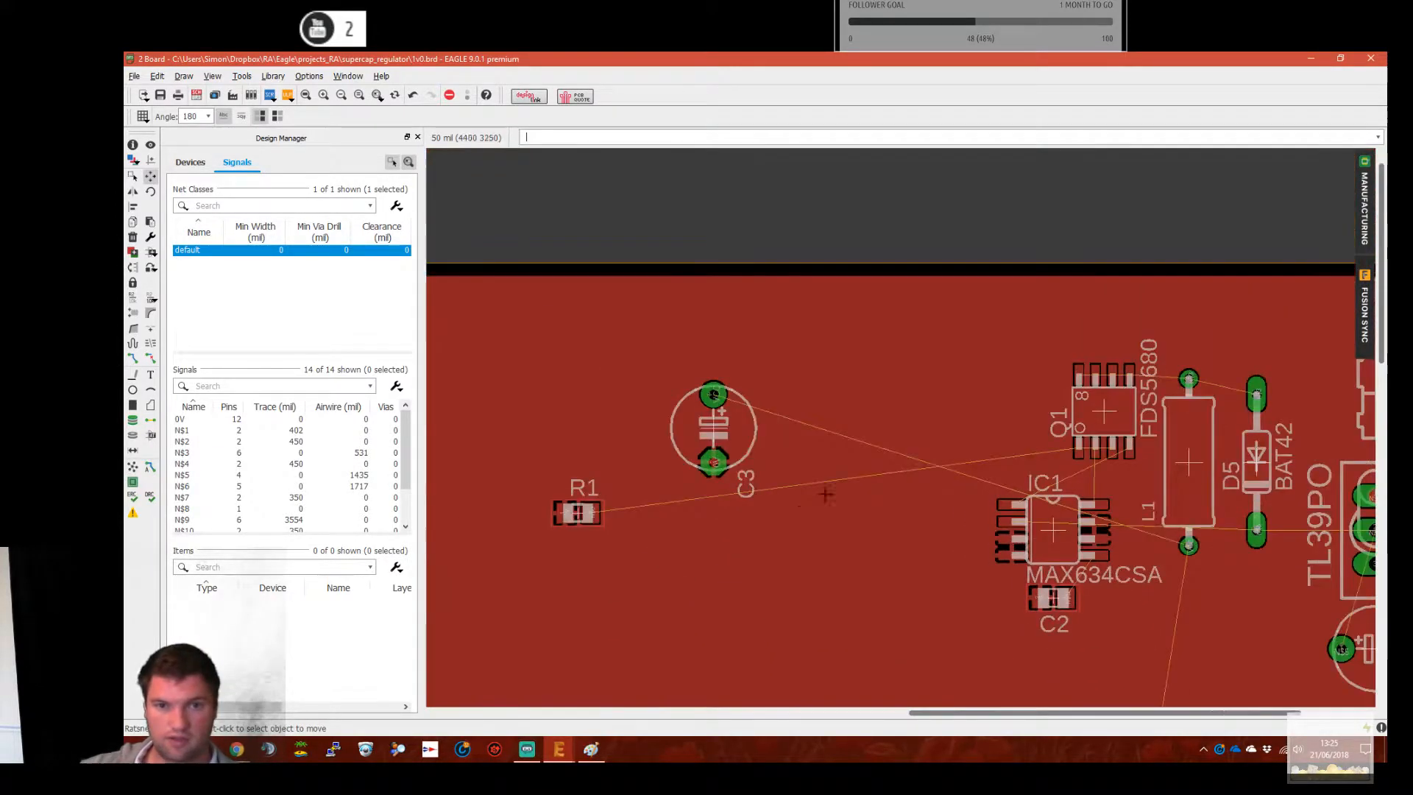
middle_drag(798, 513, 661, 344)
click(619, 286)
right_click(1108, 541)
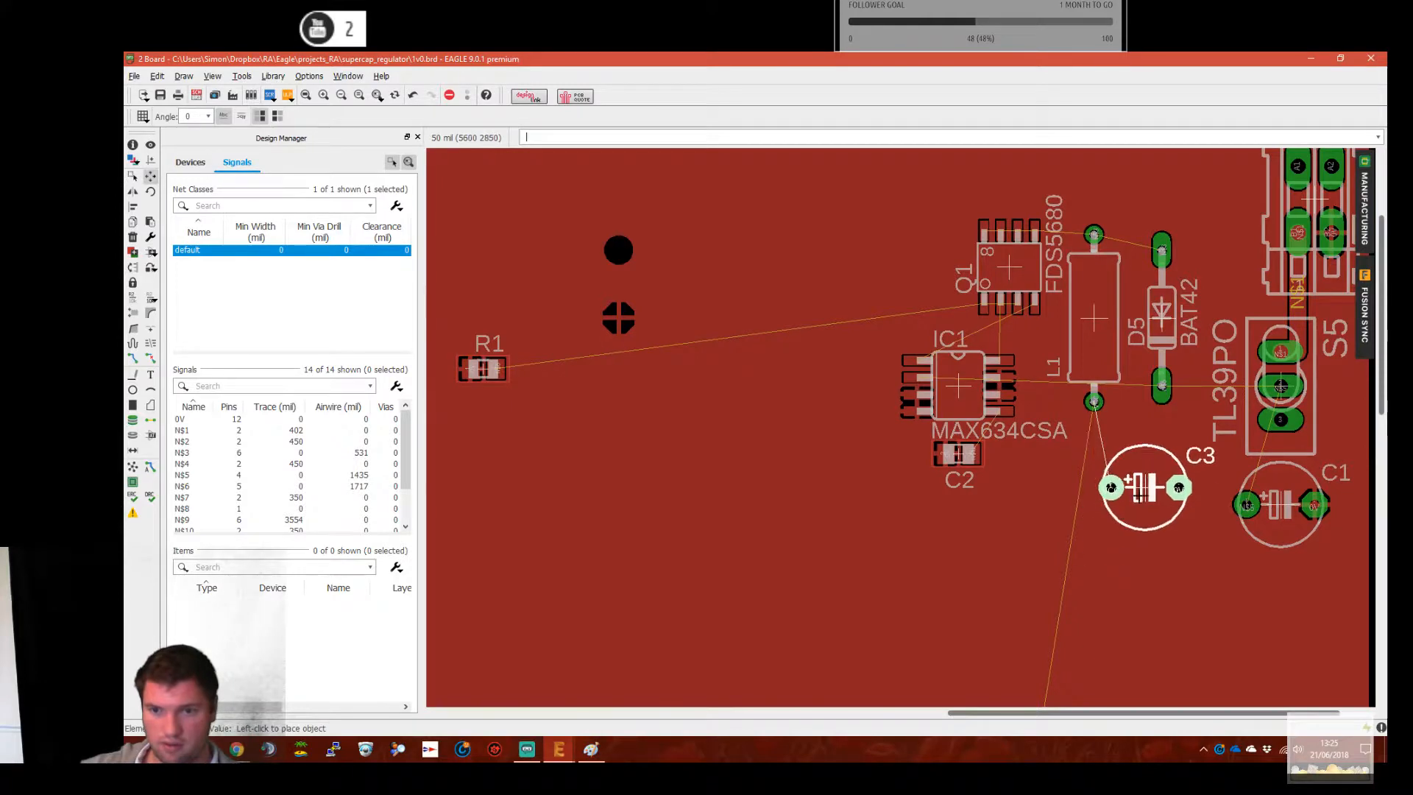
click(1126, 504)
Move resistor R1 close to the left of Q1, above and left of IC1
click(484, 368)
scroll(728, 372, up, 2)
middle_drag(921, 293, 708, 388)
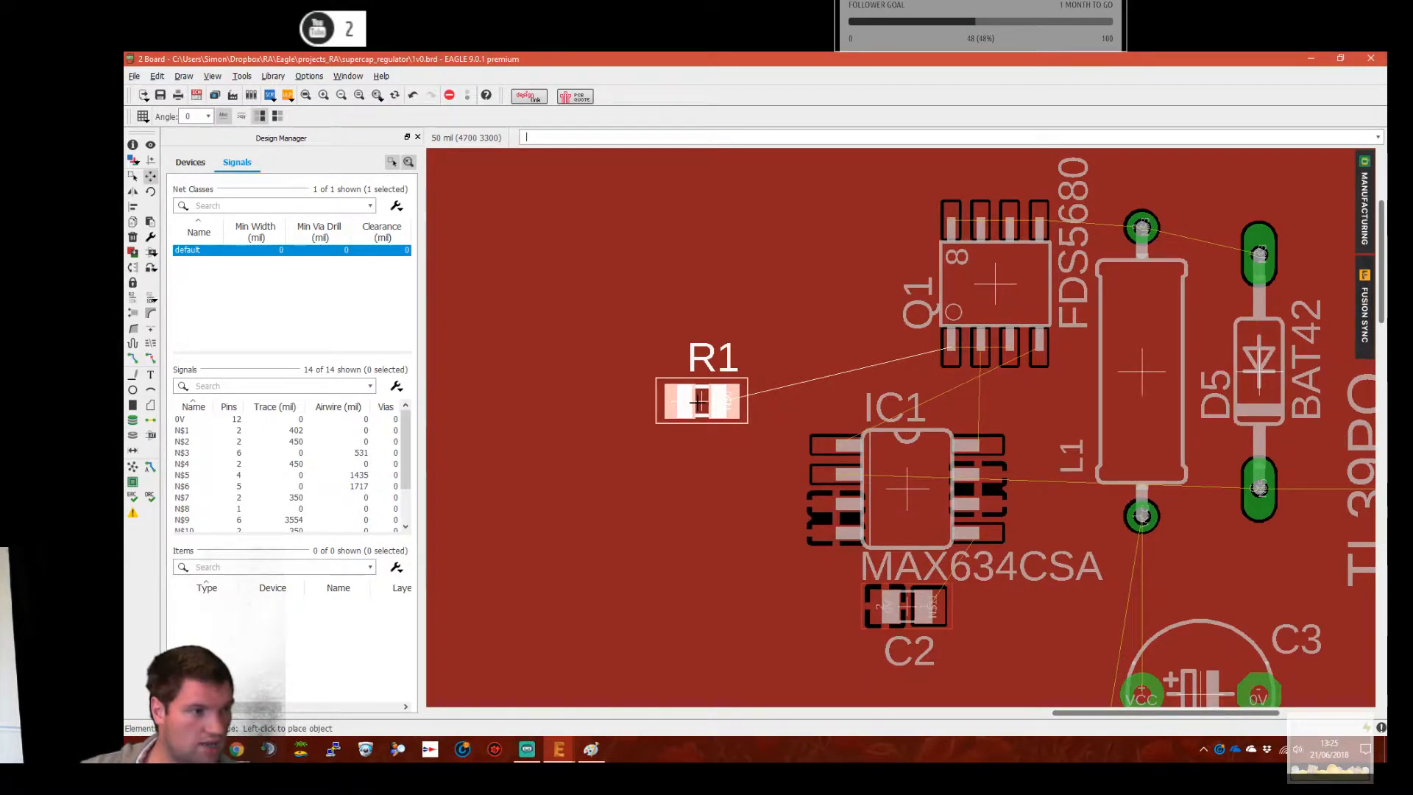
click(699, 401)
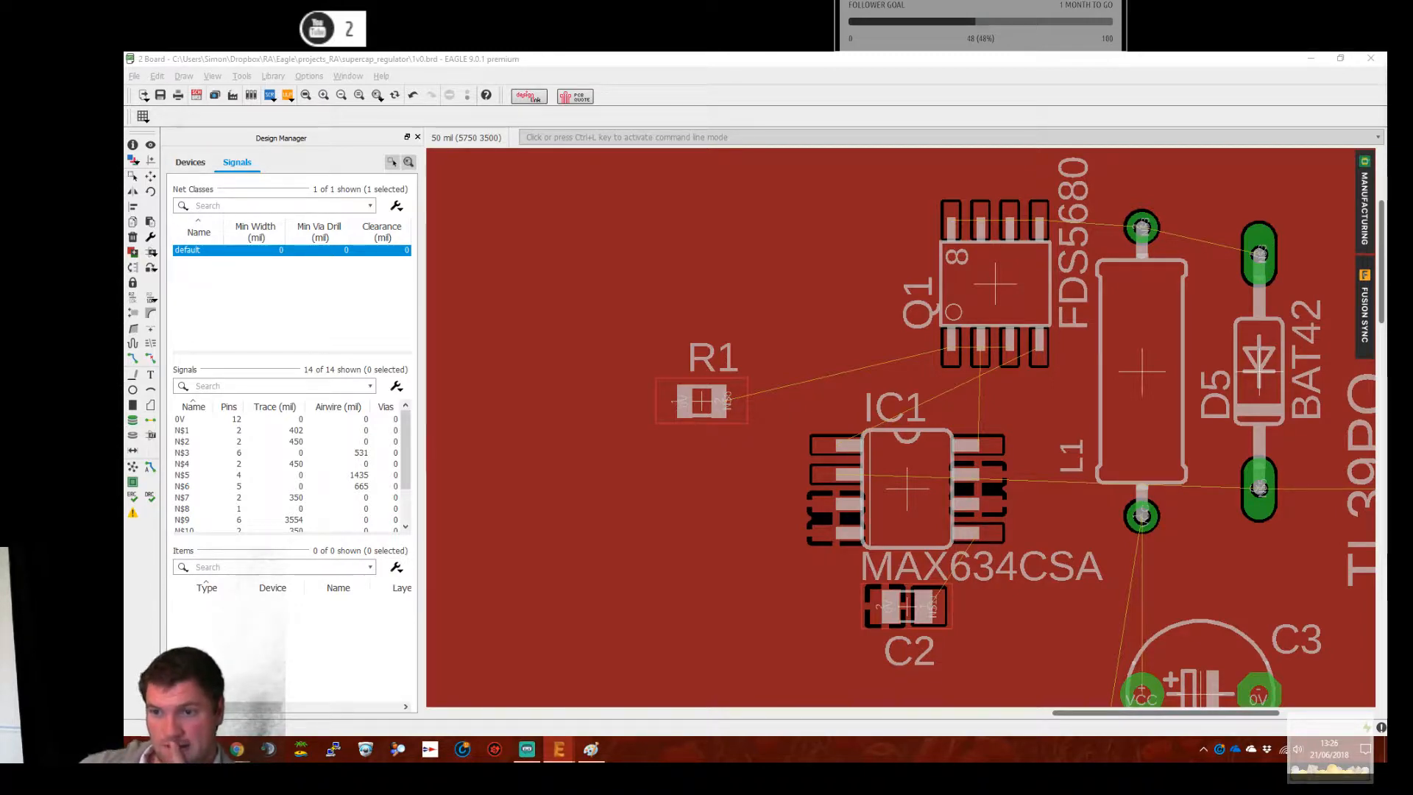
Browse the component libraries for a replacement device and locate the resistor devices in the rcl library
drag(1383, 221, 538, 103)
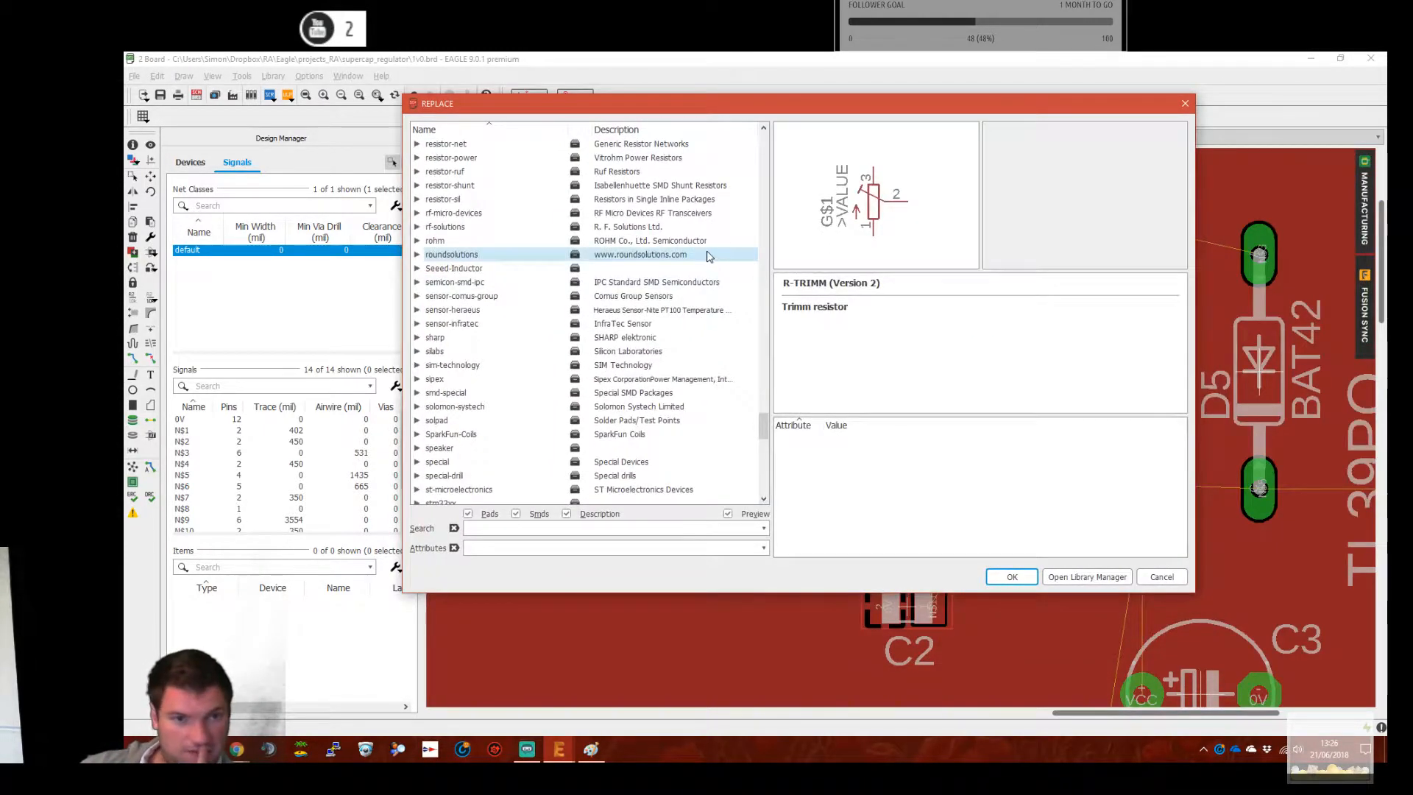
scroll(683, 302, down, 5)
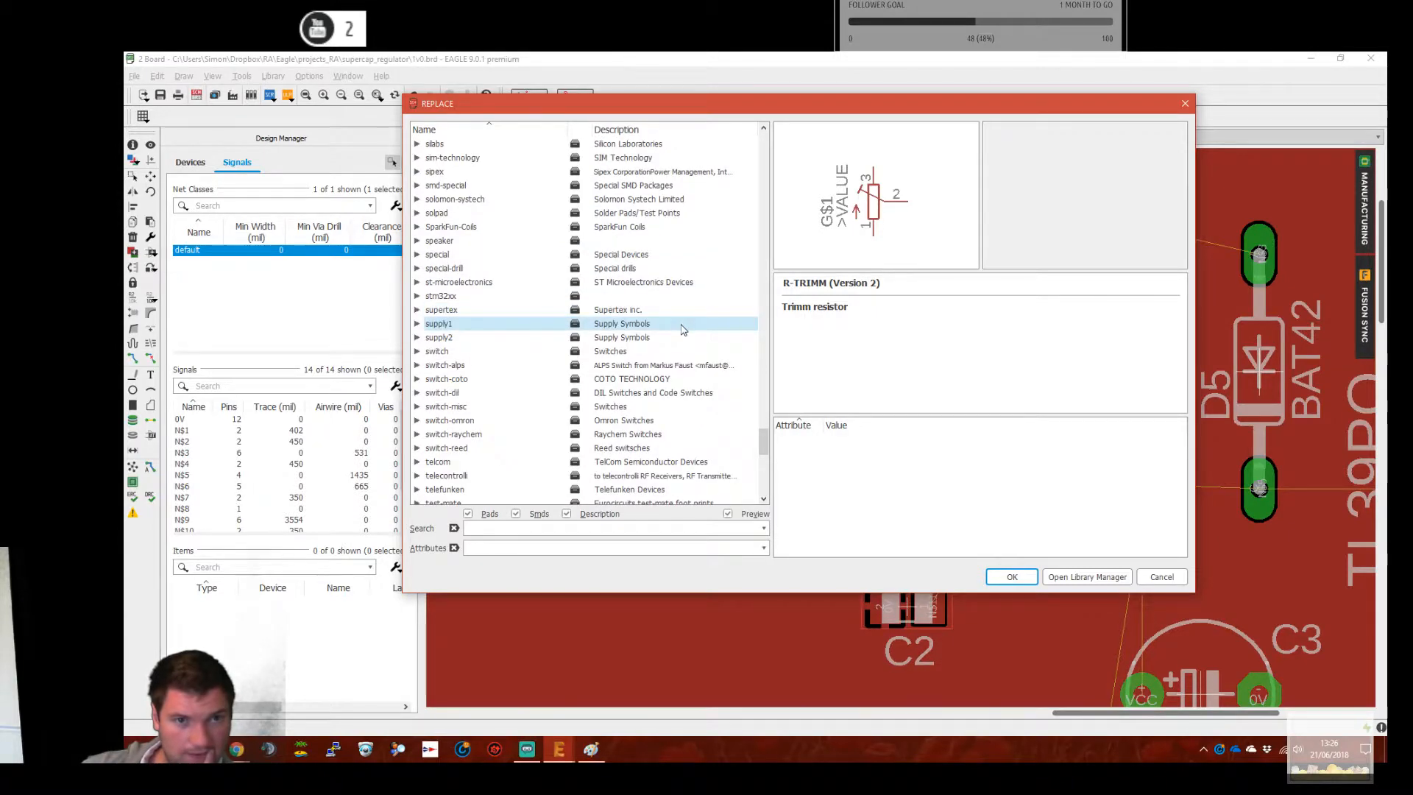
scroll(684, 316, down, 2)
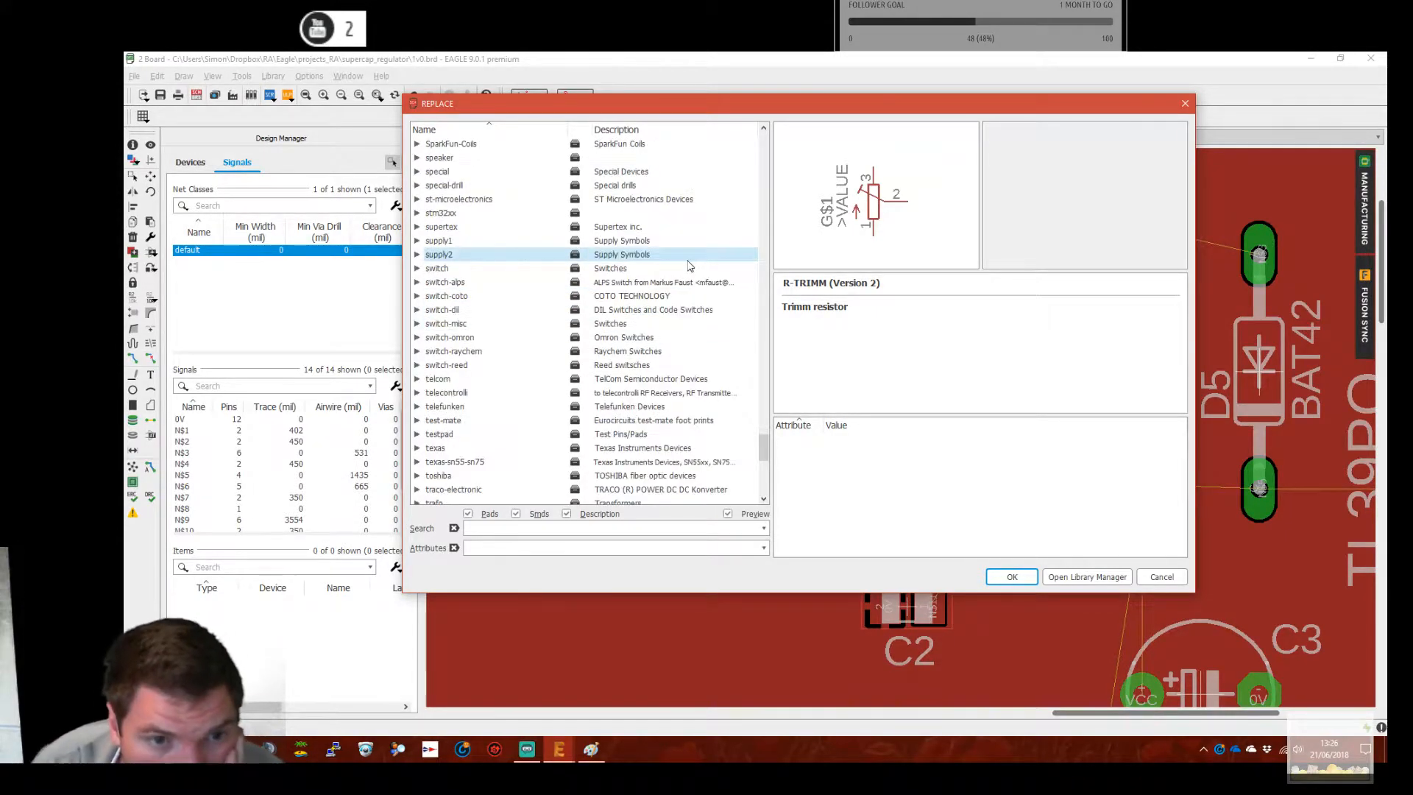
scroll(684, 279, up, 15)
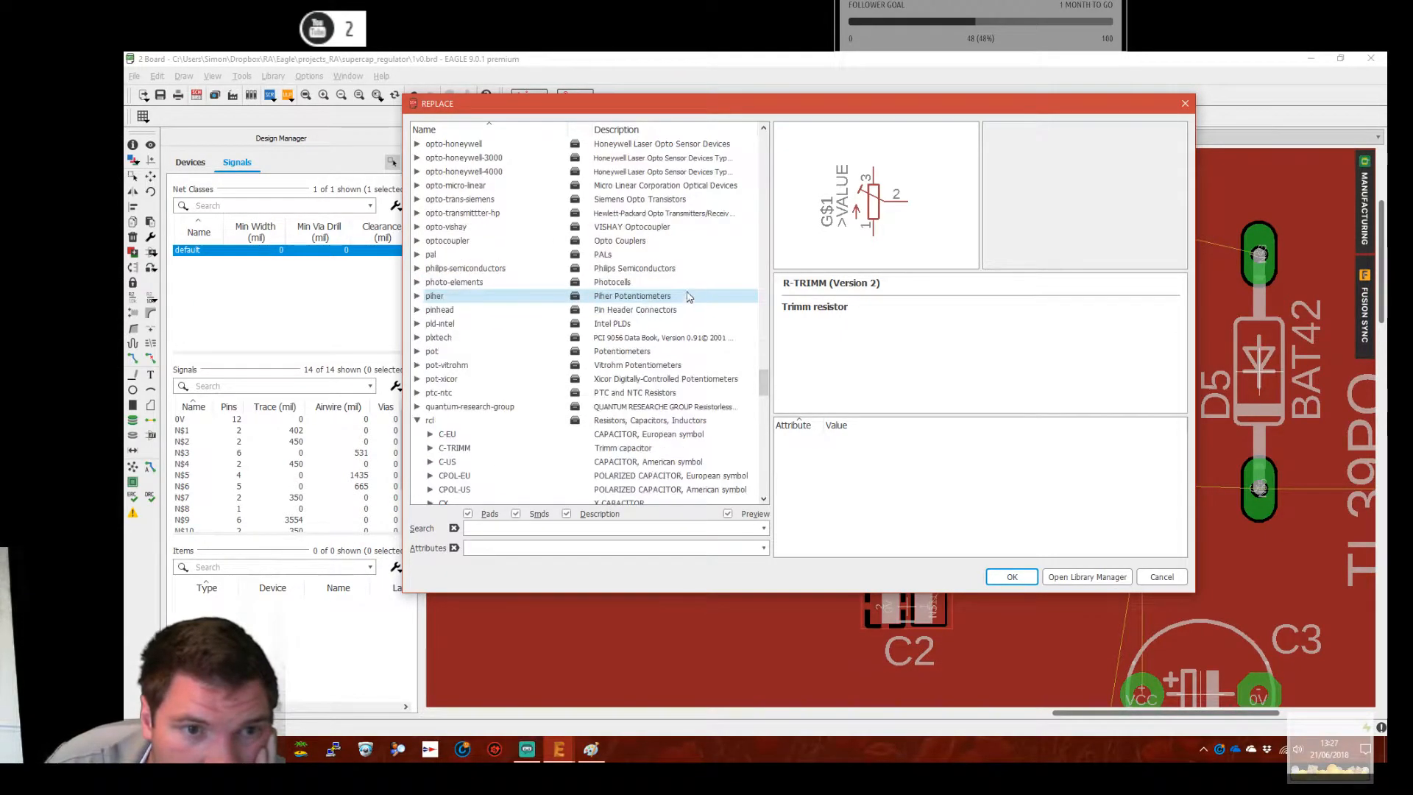
scroll(699, 298, up, 20)
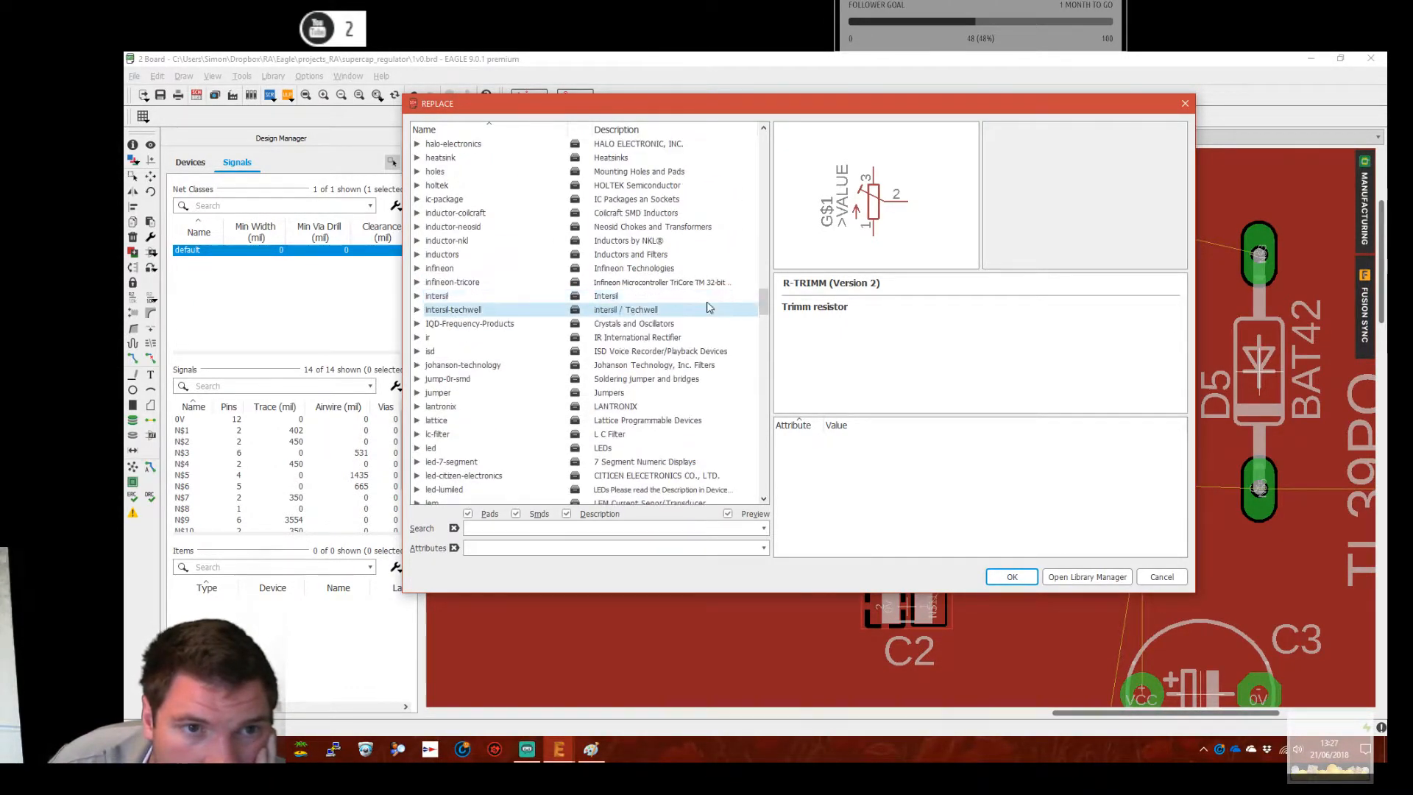
scroll(699, 305, down, 1)
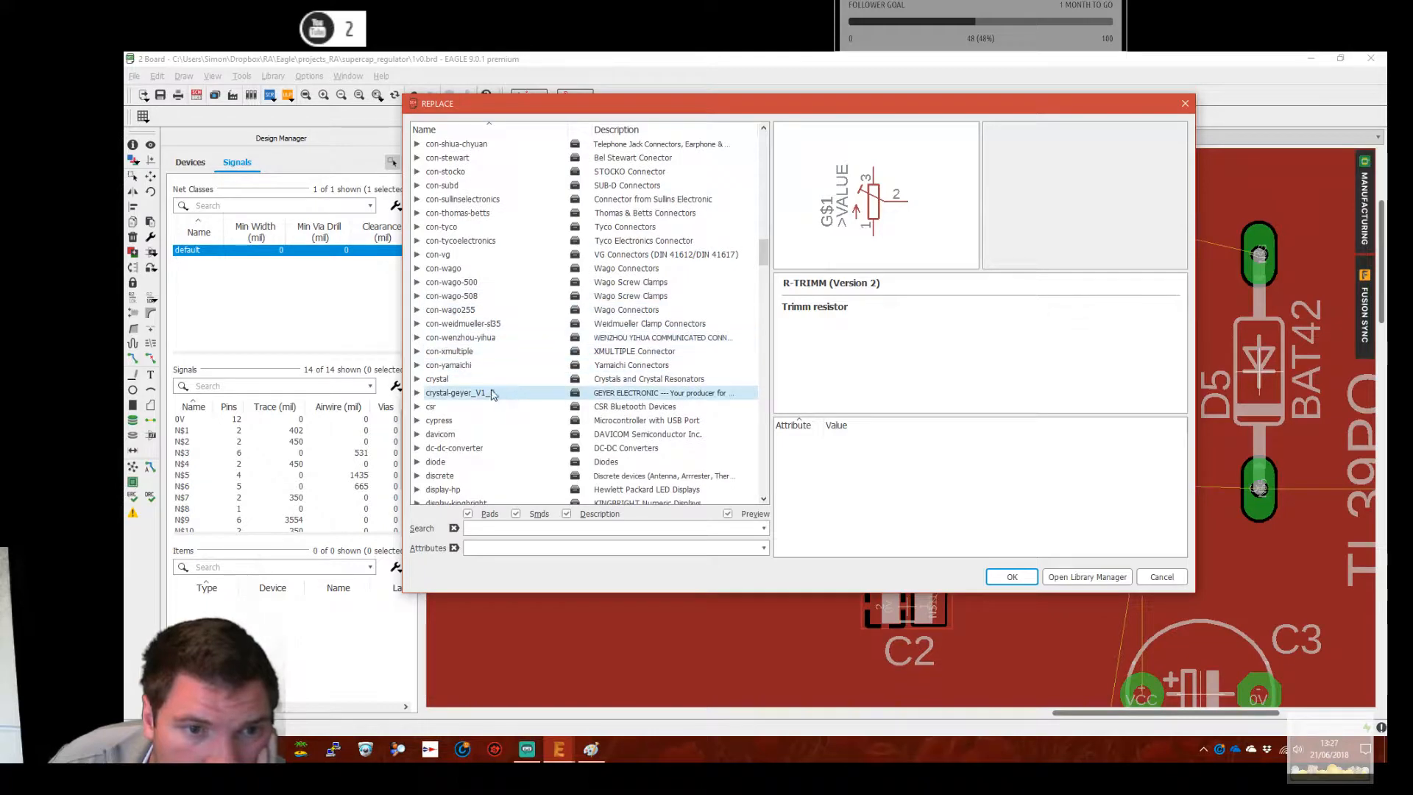
scroll(559, 382, down, 20)
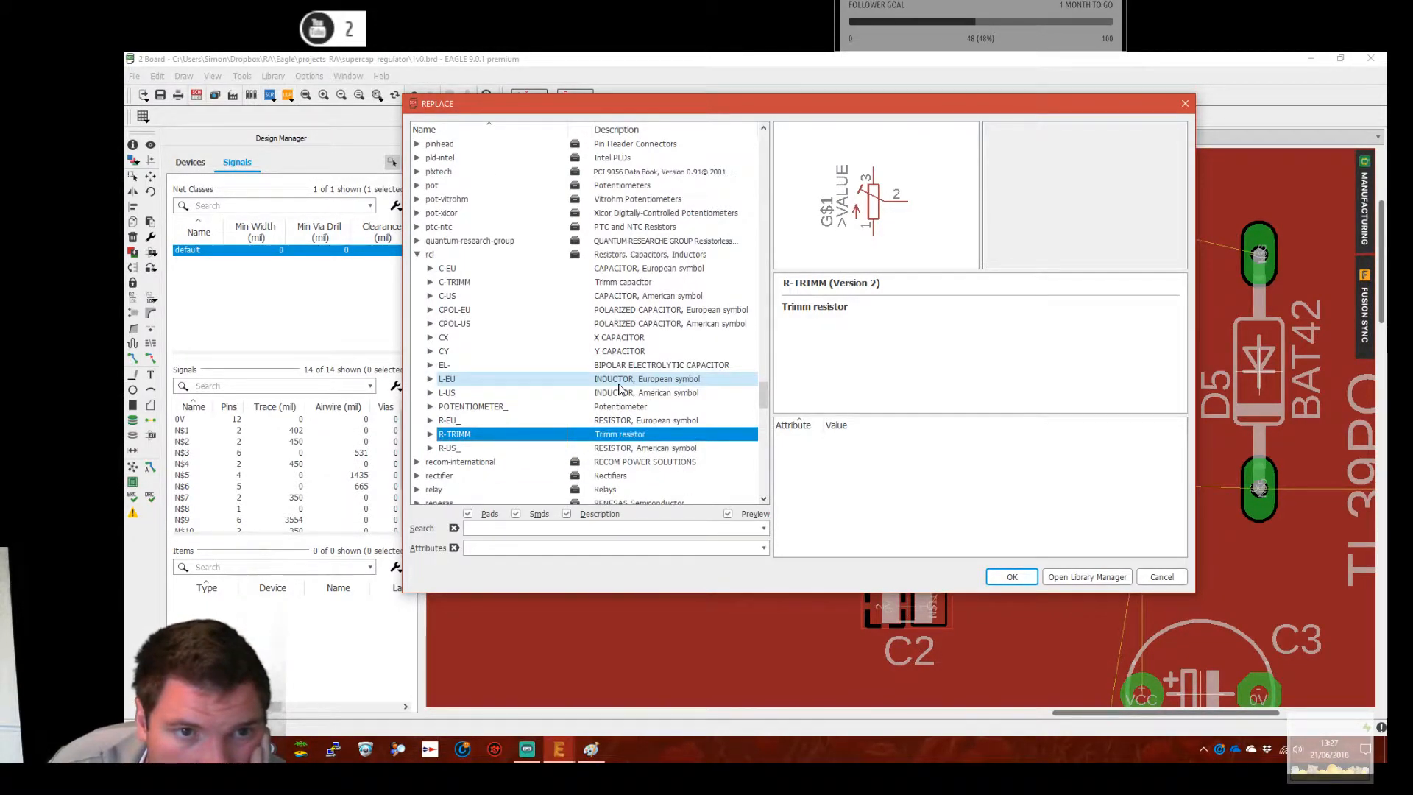
Look through the R-EU_ resistor packages in the rcl library and the device list of the resistor library
click(433, 421)
scroll(608, 349, down, 15)
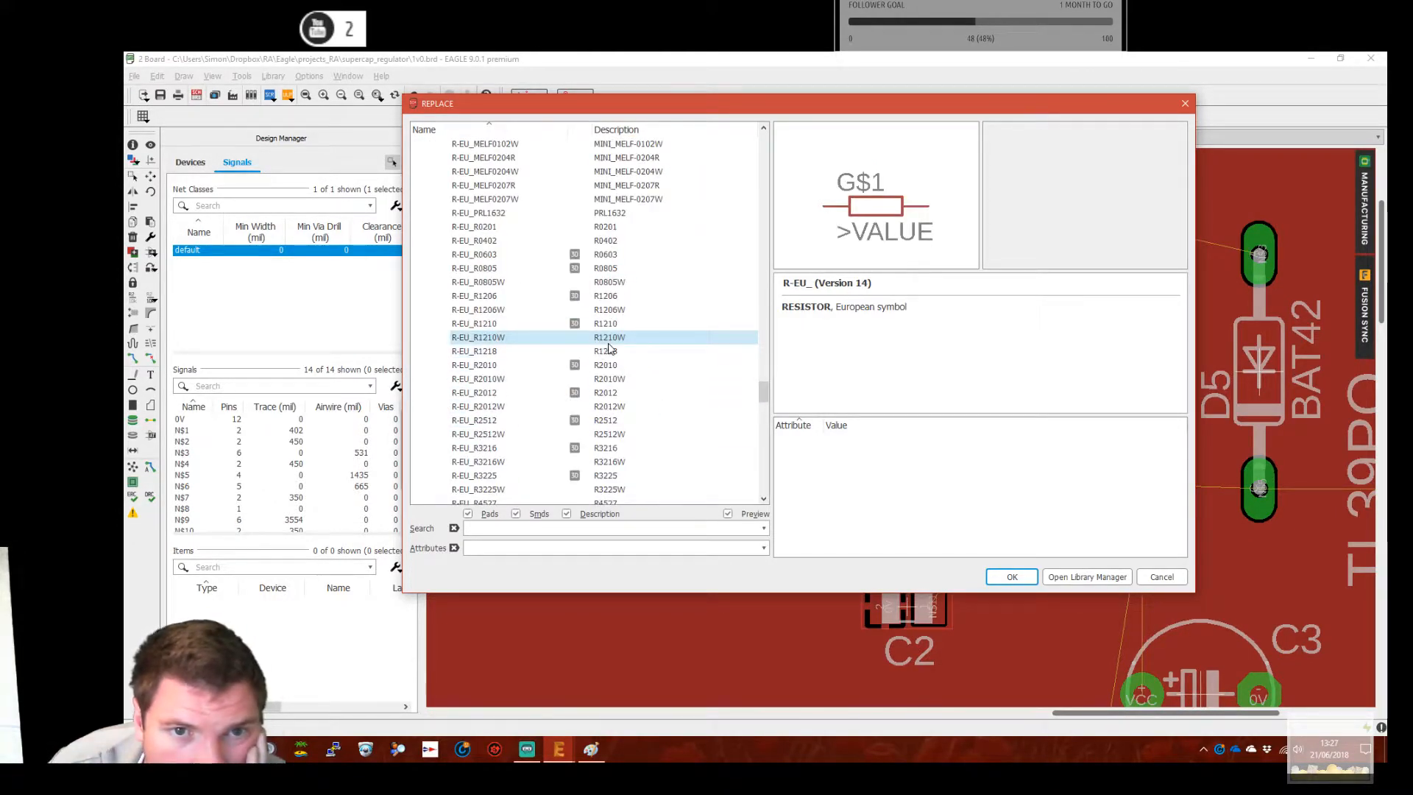
scroll(618, 342, up, 4)
click(629, 316)
scroll(684, 361, down, 4)
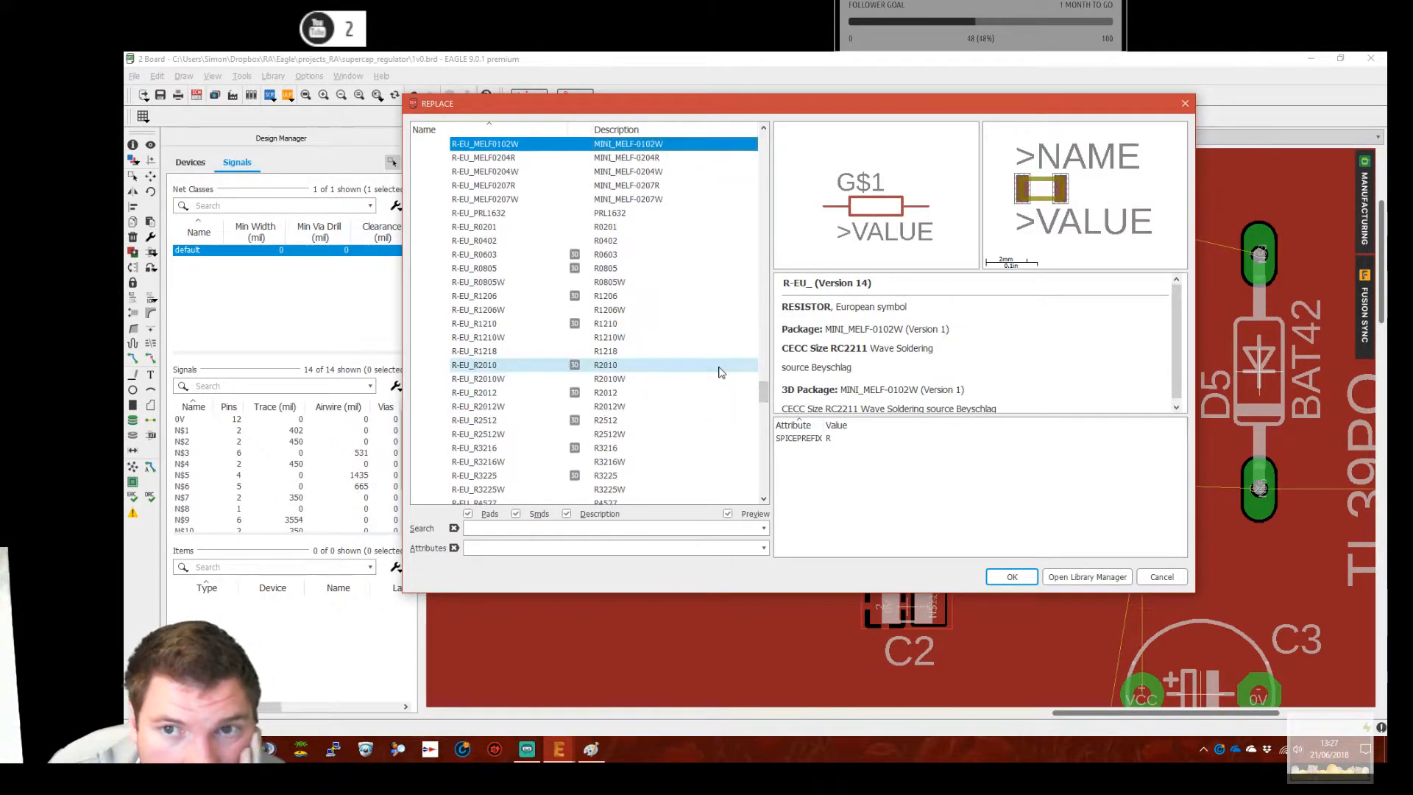
scroll(723, 361, down, 4)
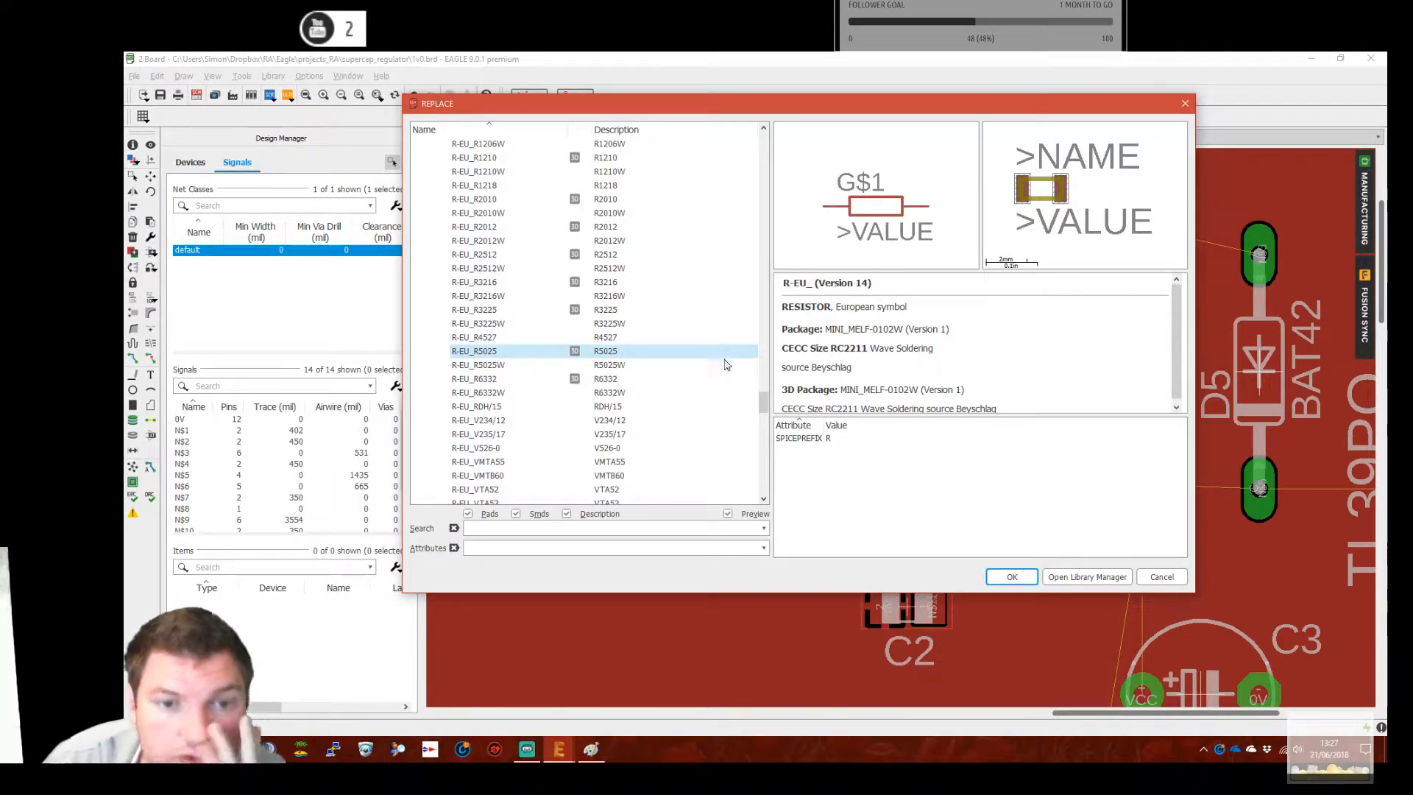
scroll(725, 360, down, 7)
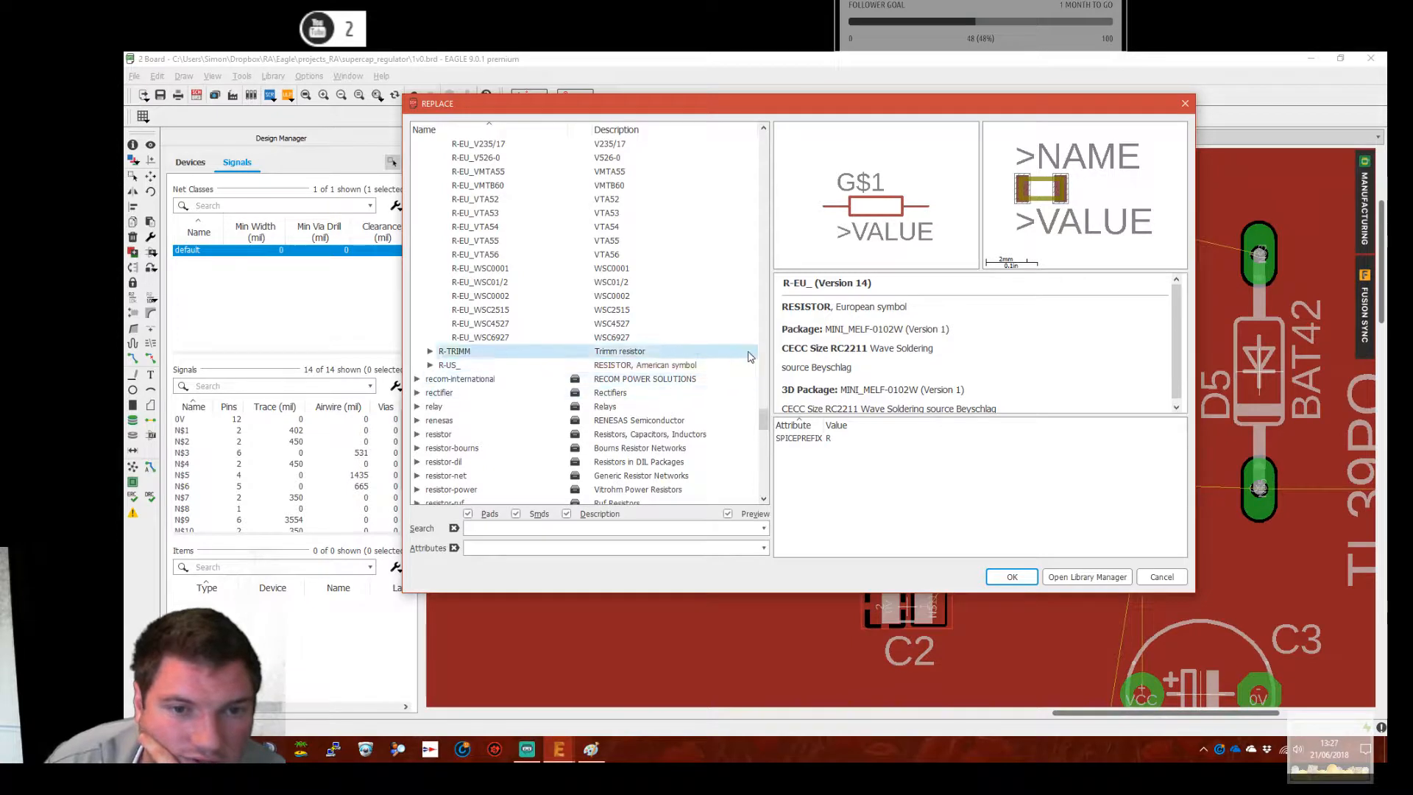
scroll(663, 364, down, 2)
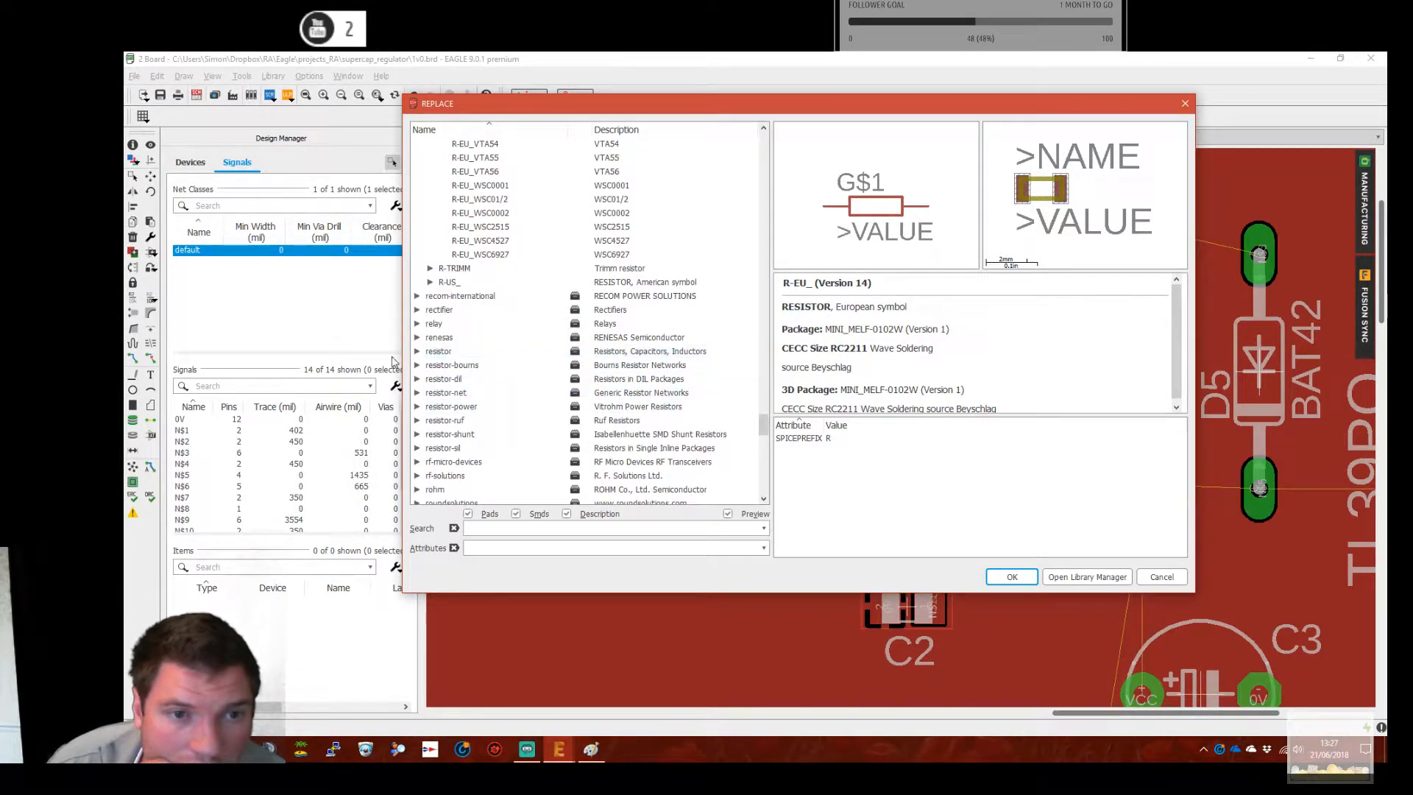
click(416, 351)
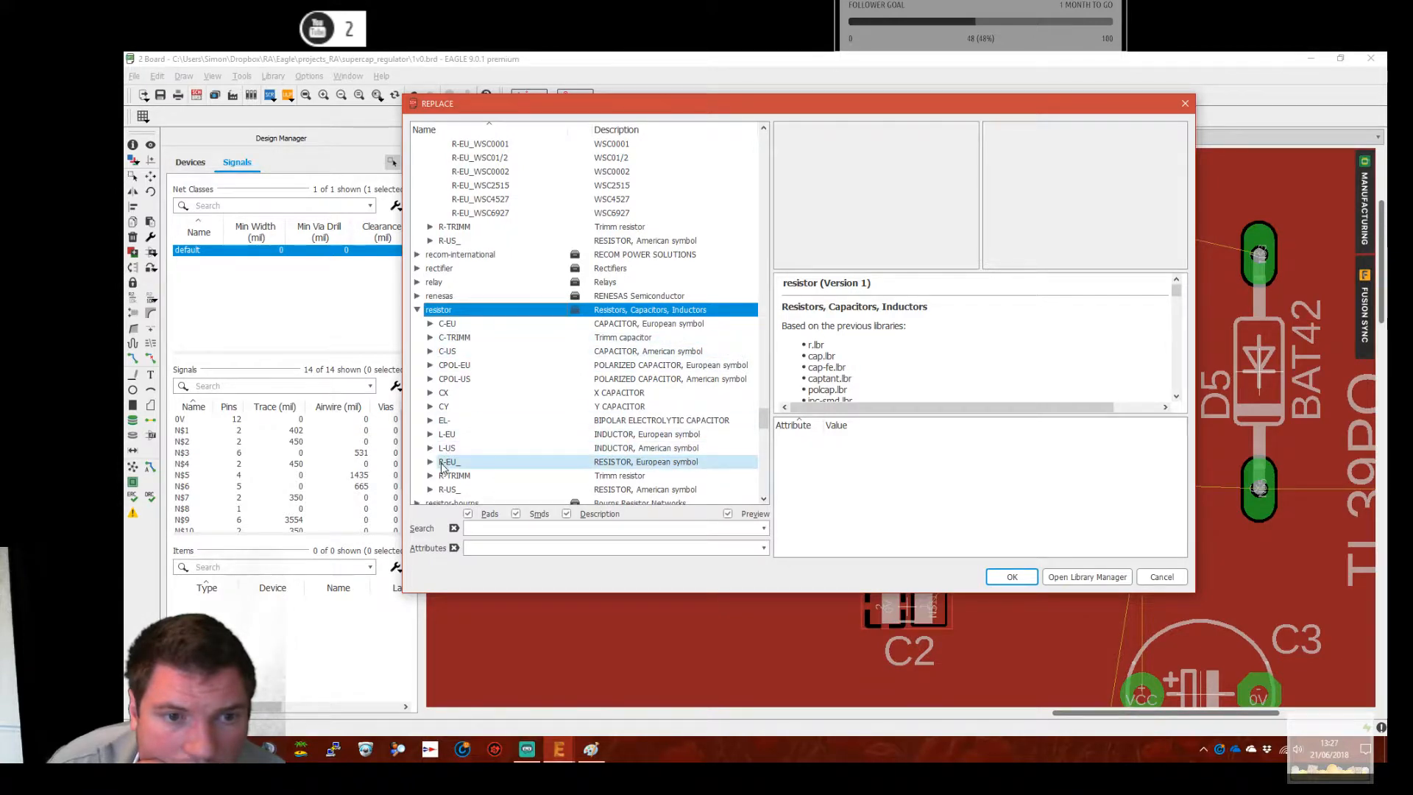
click(417, 310)
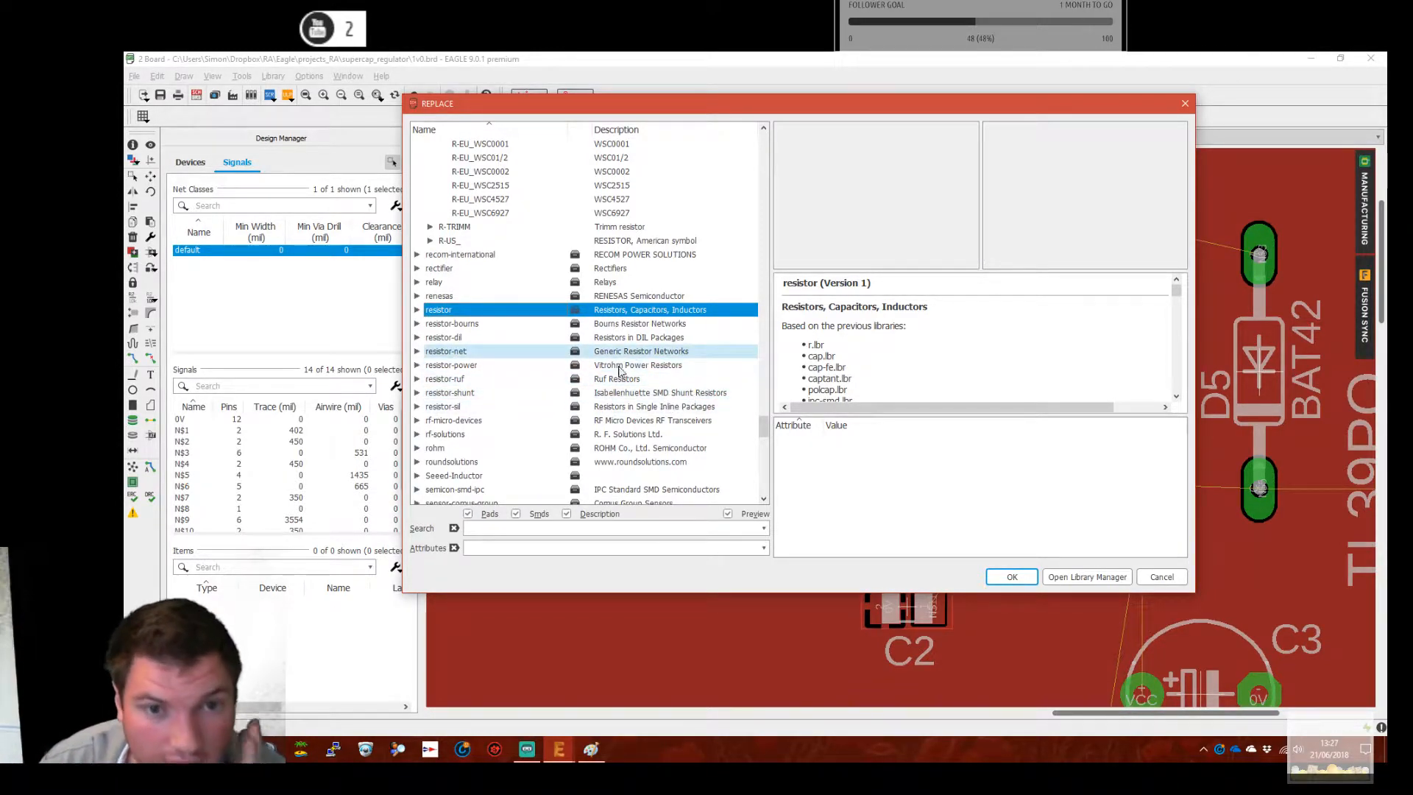
Preview the SMD shunt resistor footprints in the resistor-shunt library, from BVS through SMV
click(417, 392)
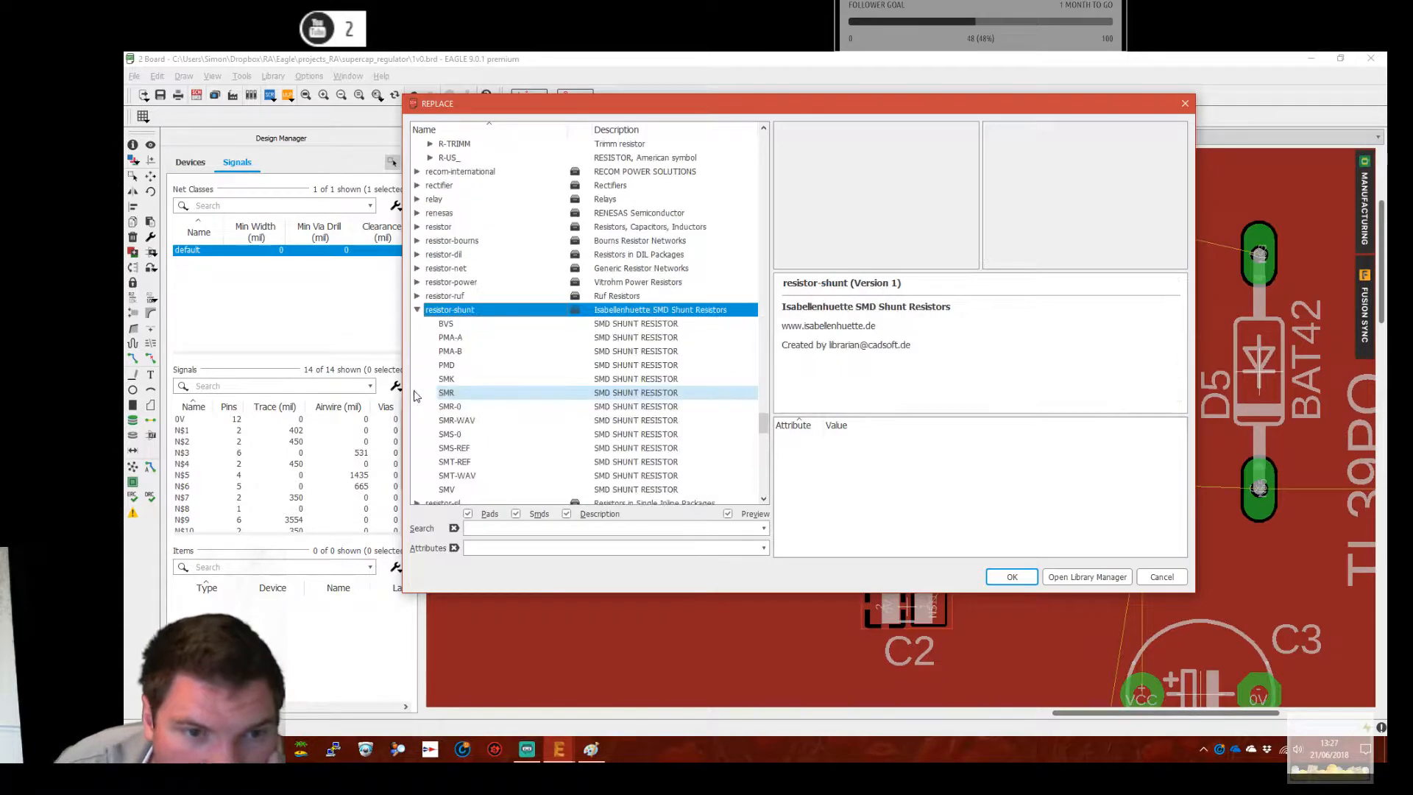
click(526, 324)
click(528, 337)
click(533, 365)
click(541, 351)
click(542, 378)
click(540, 407)
click(541, 434)
click(542, 448)
click(543, 462)
click(541, 476)
click(541, 489)
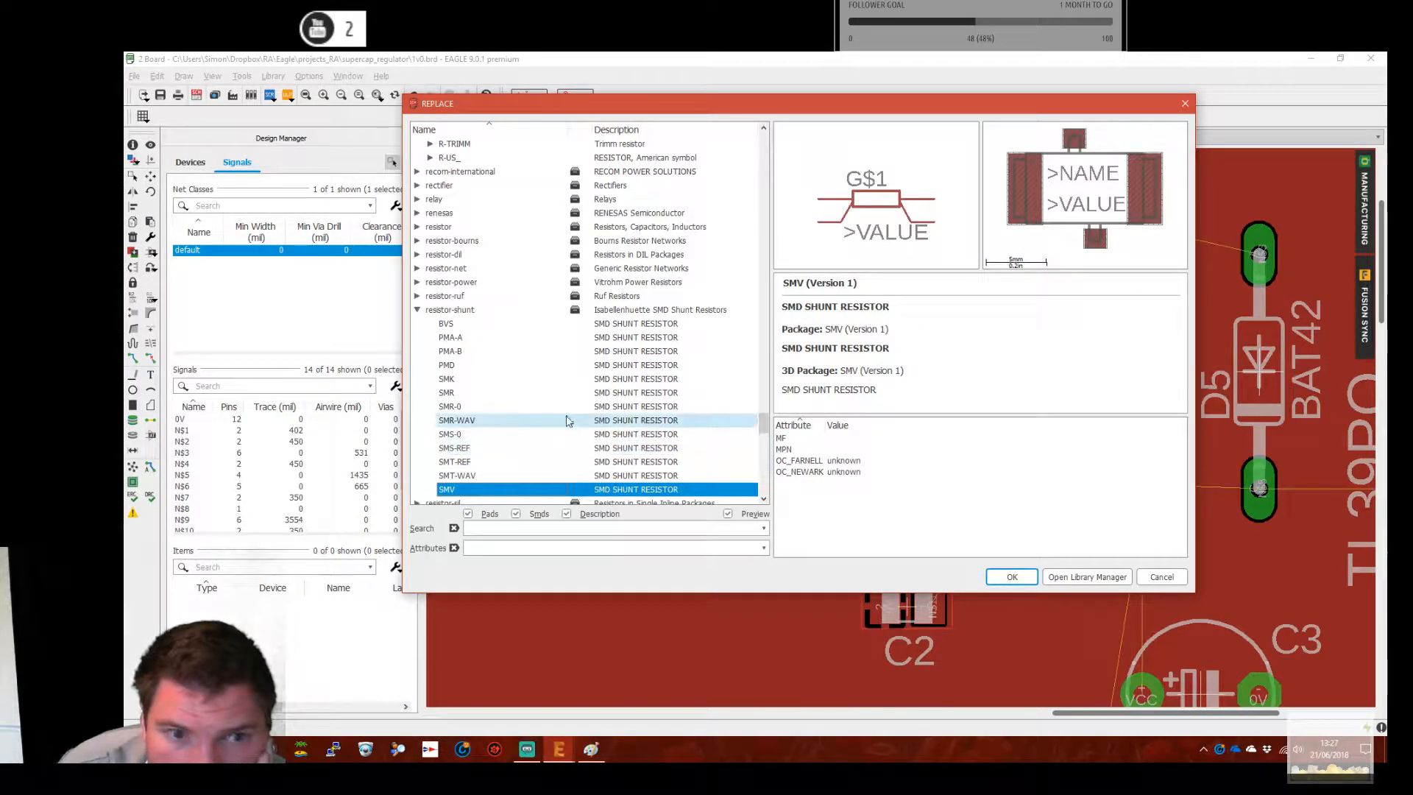
Replace R1 with the BVS device from the resistor-shunt library and recalculate the airwires and polygon fills
click(573, 378)
click(574, 365)
click(573, 351)
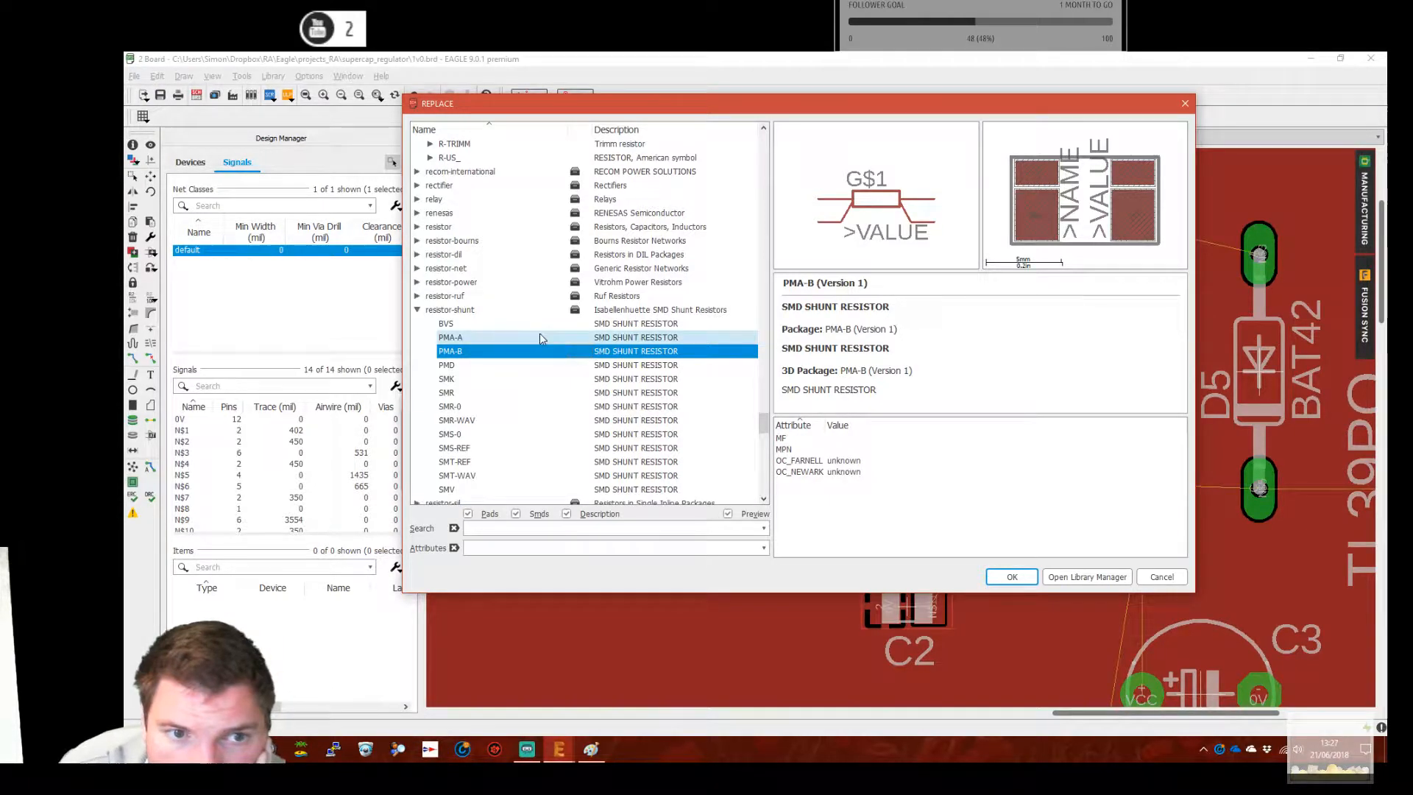
click(544, 323)
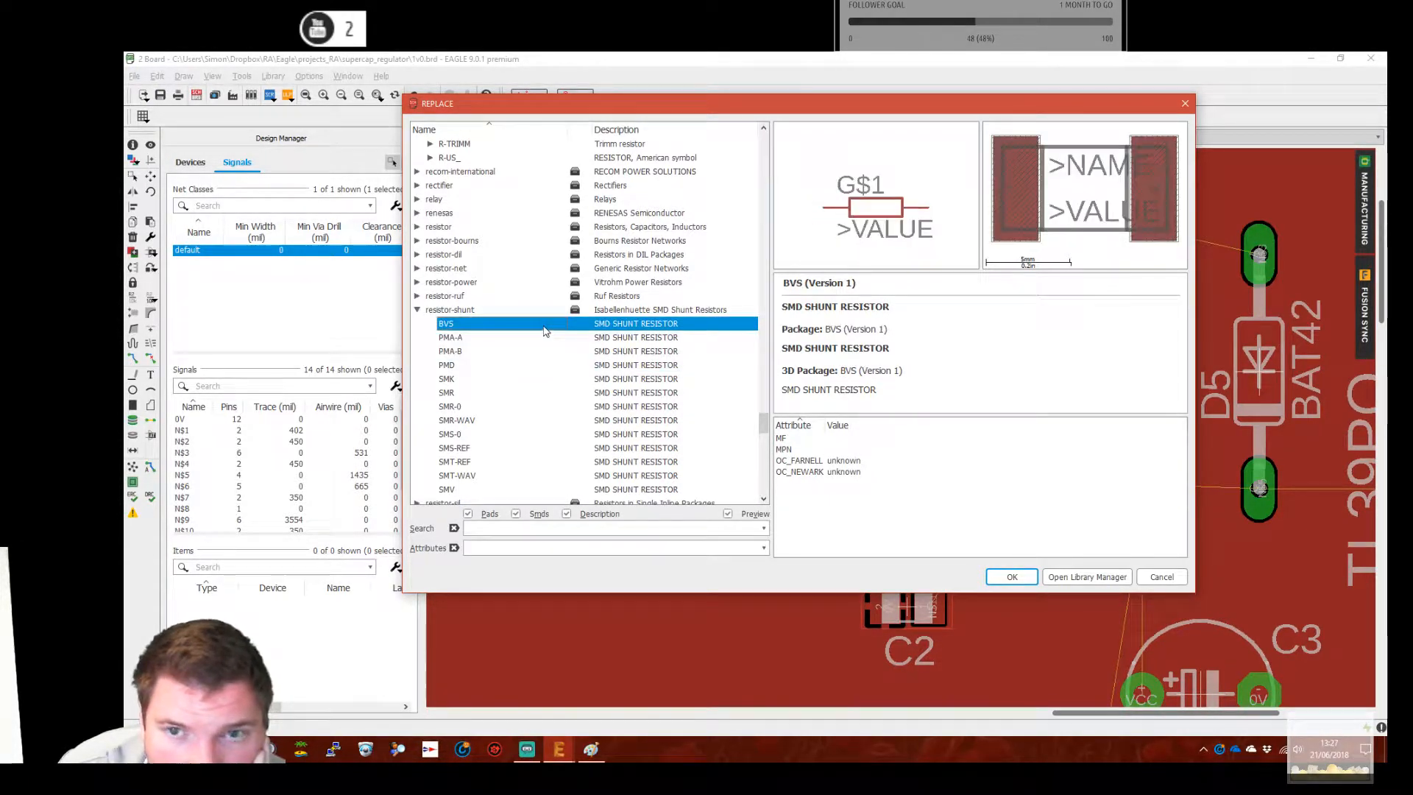
click(543, 350)
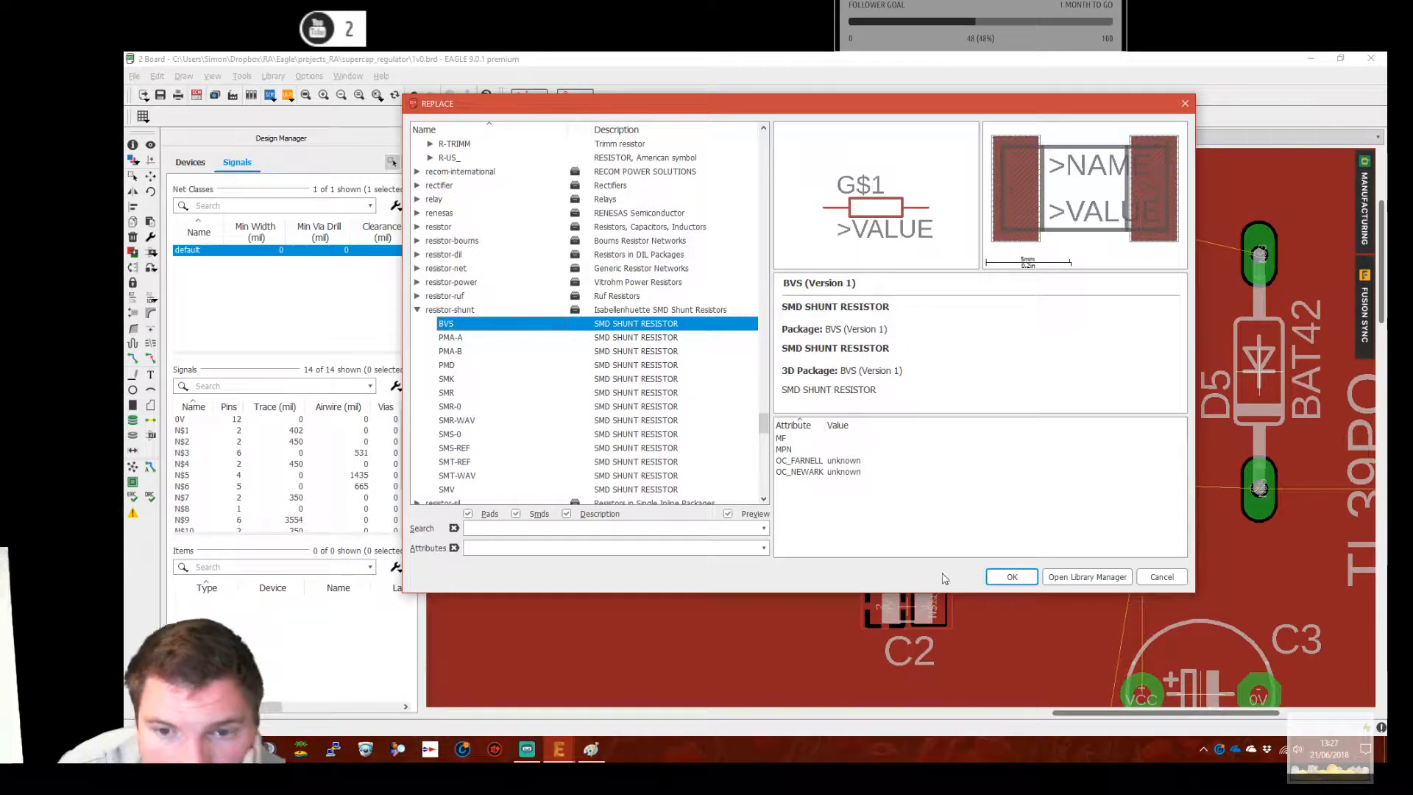
click(1012, 577)
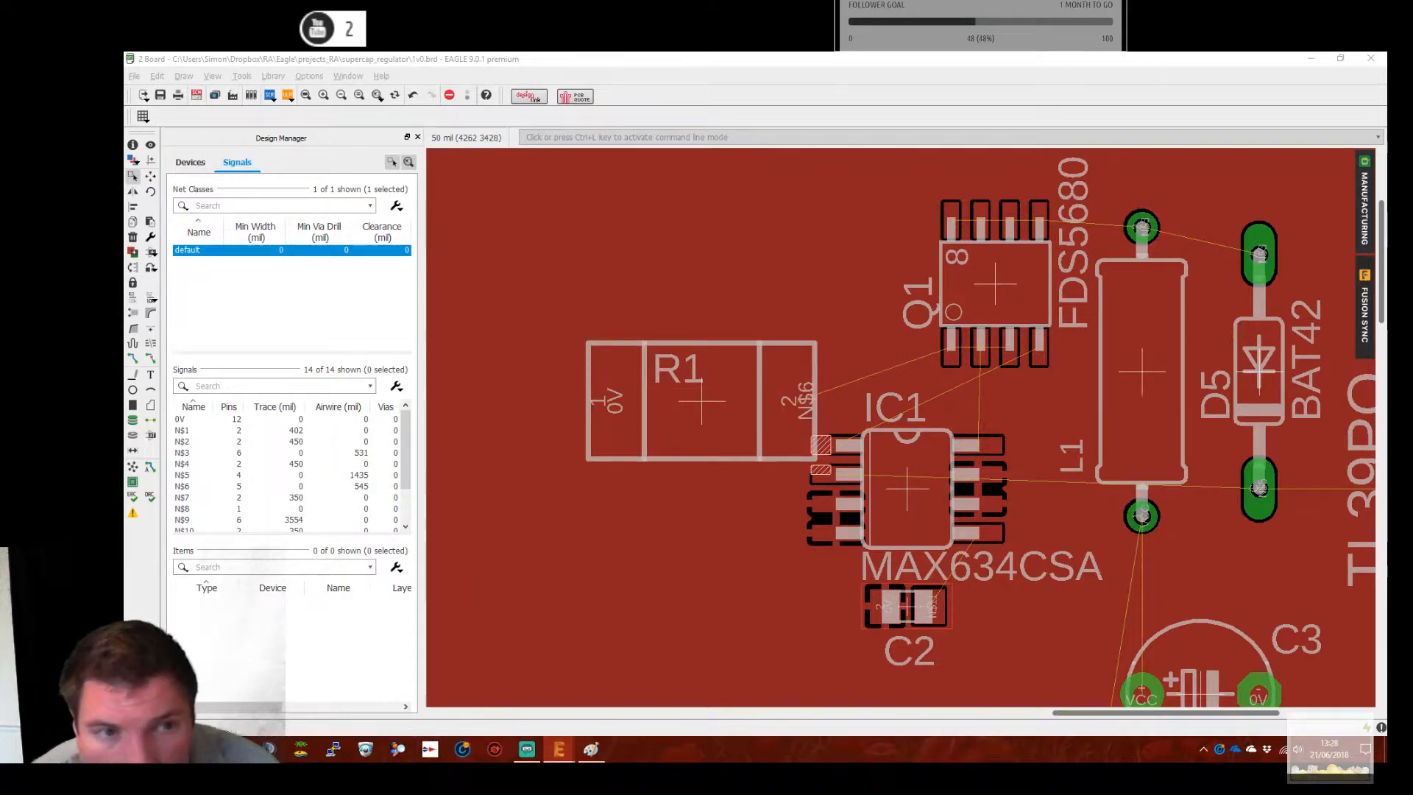
key(Escape)
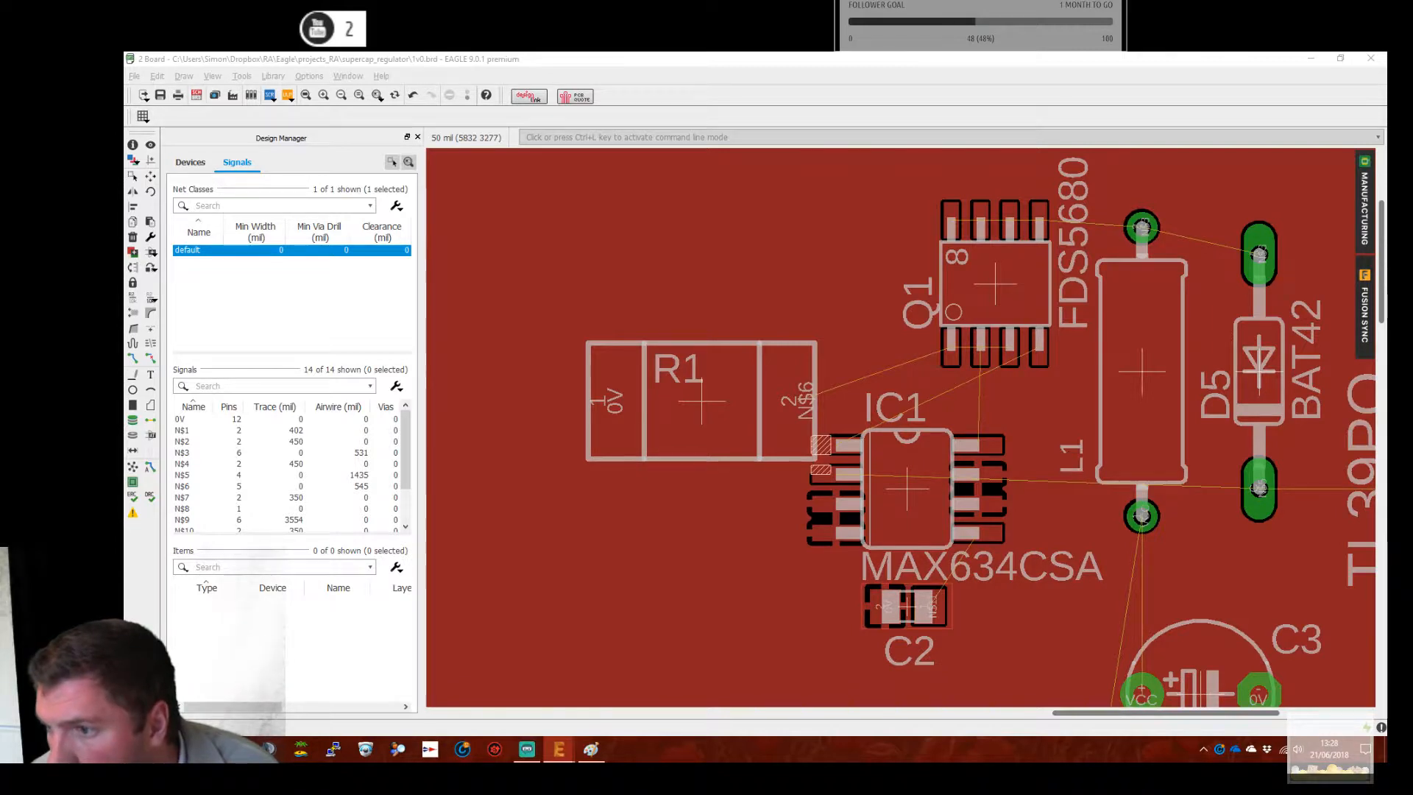
click(133, 177)
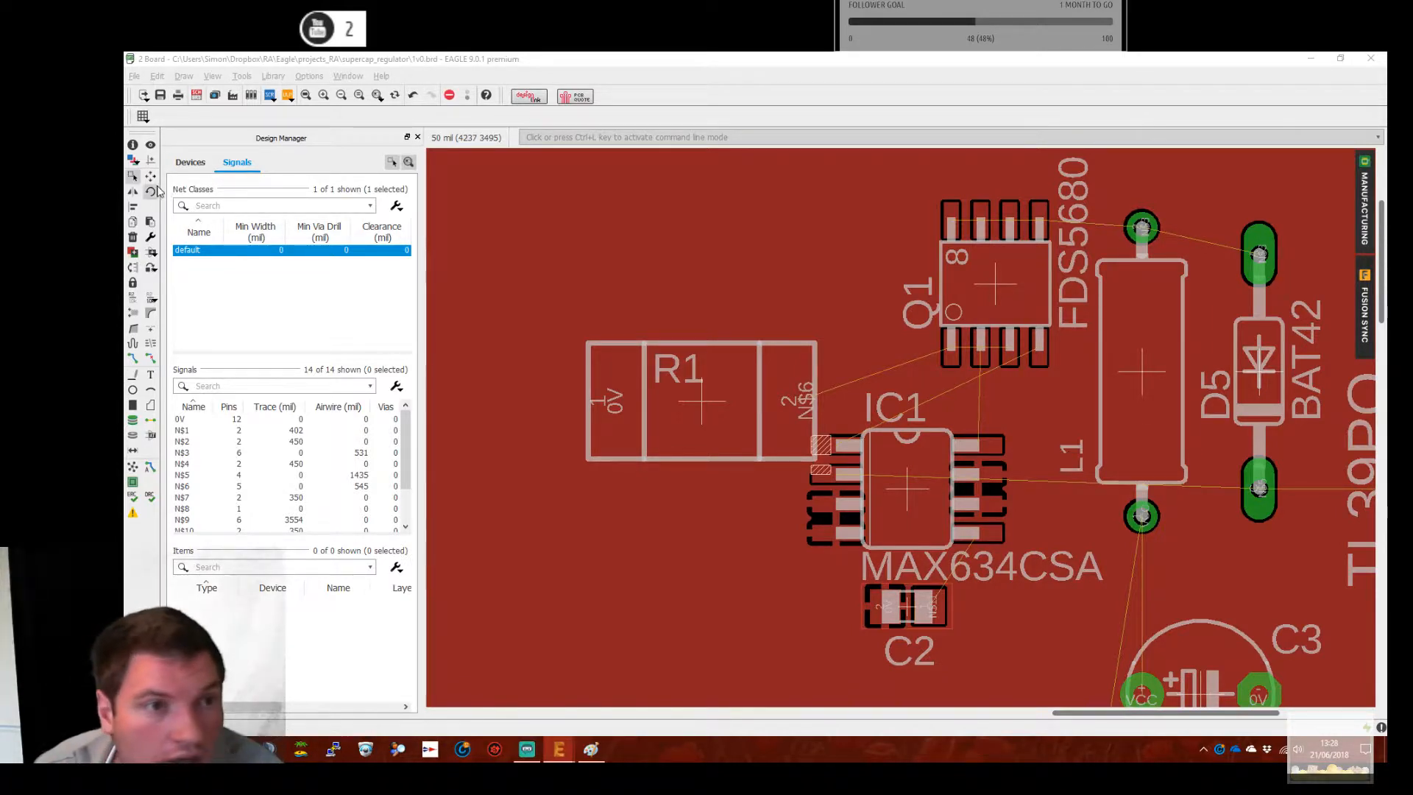
click(133, 468)
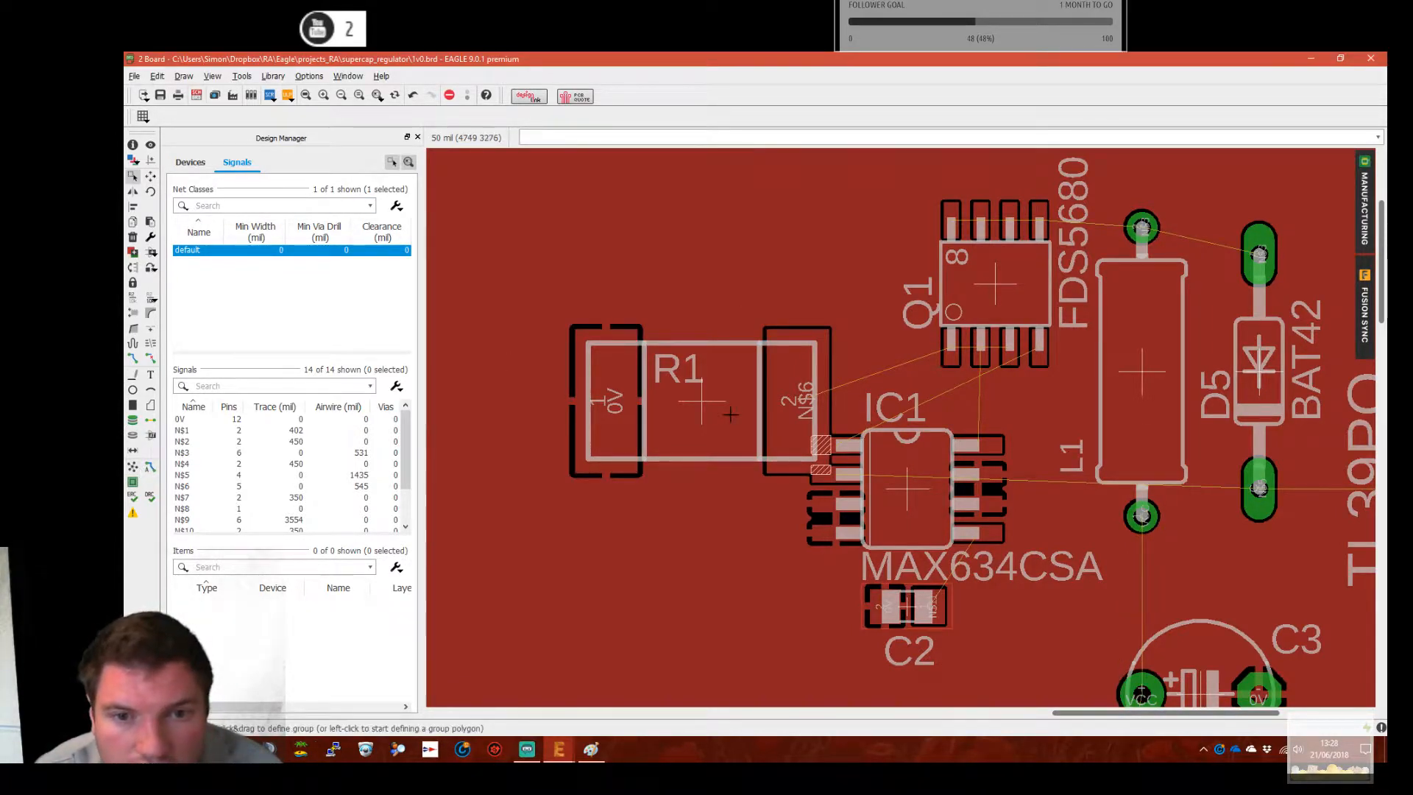
Move the enlarged R1 below IC1, over capacitor C2
drag(730, 414, 514, 251)
click(151, 177)
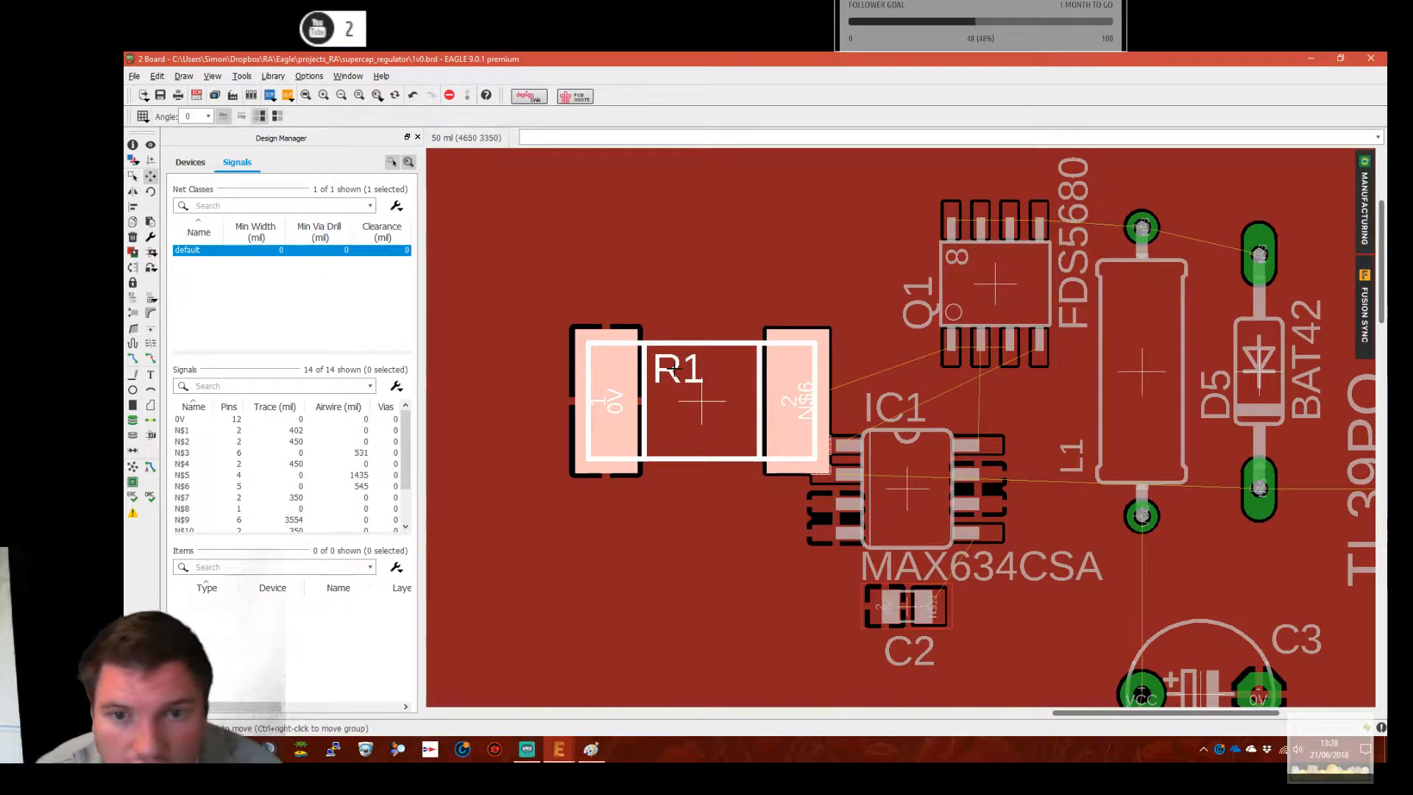
click(701, 401)
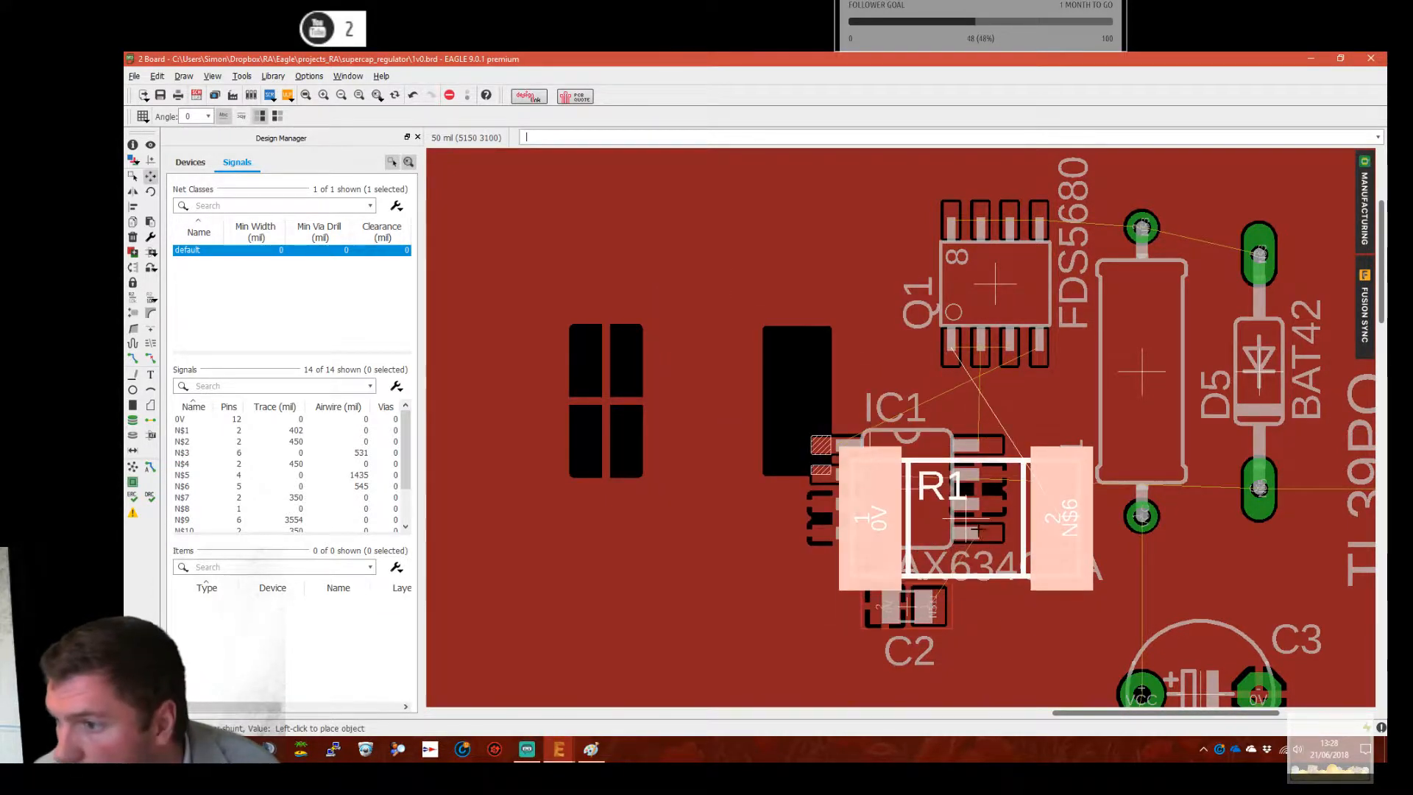
click(863, 519)
Shift IC1 up and left, away from Q1, and move C2 down clear of R1
middle_drag(1138, 272, 1135, 234)
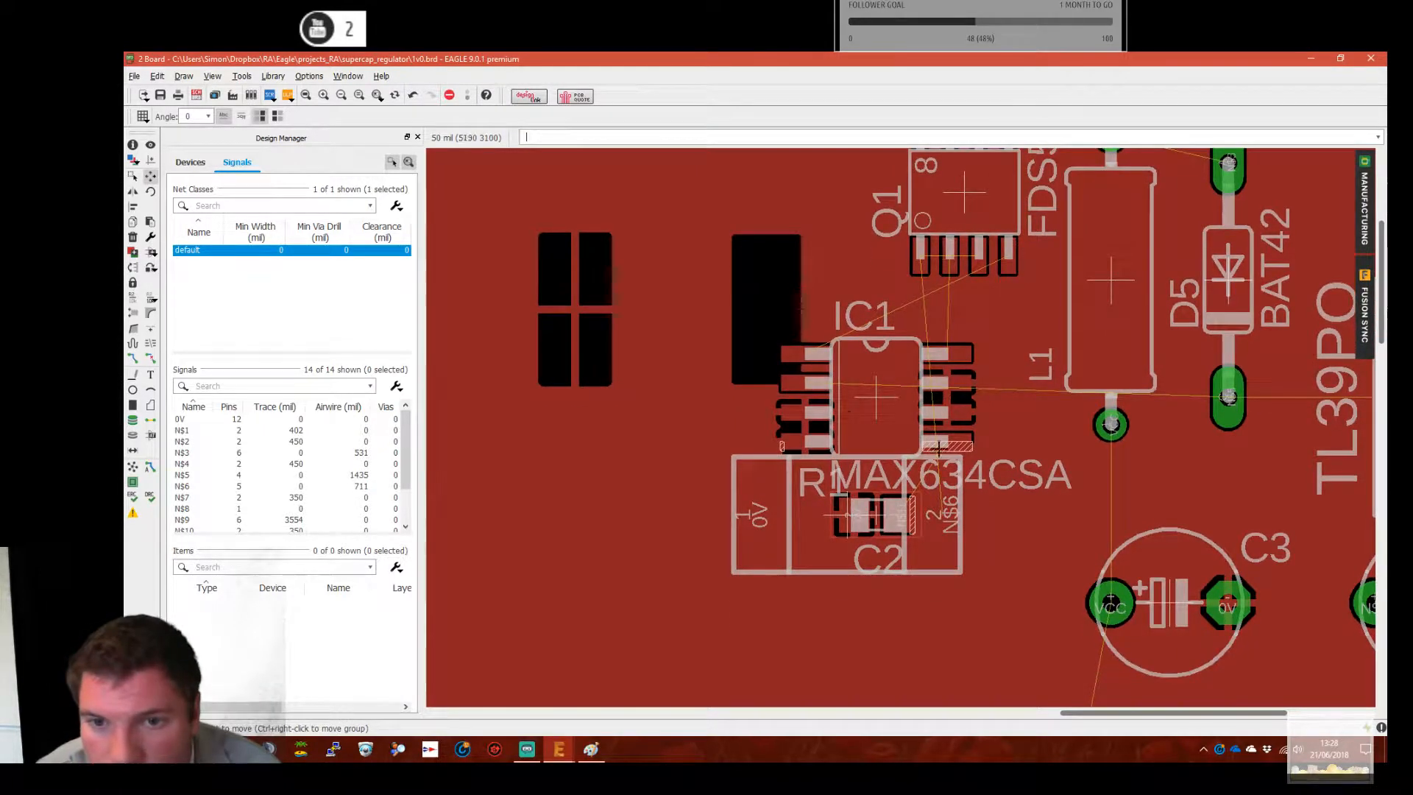
click(935, 444)
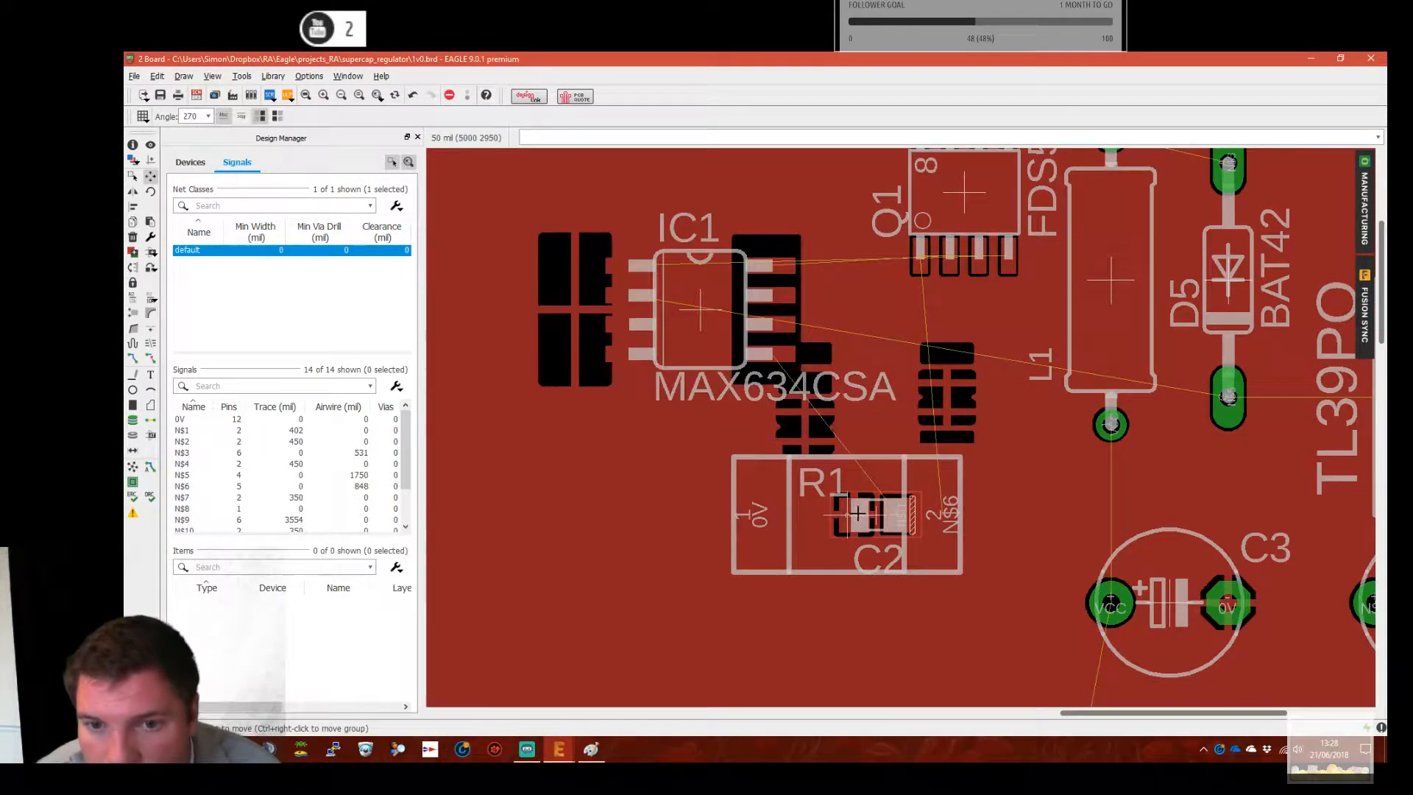
click(856, 513)
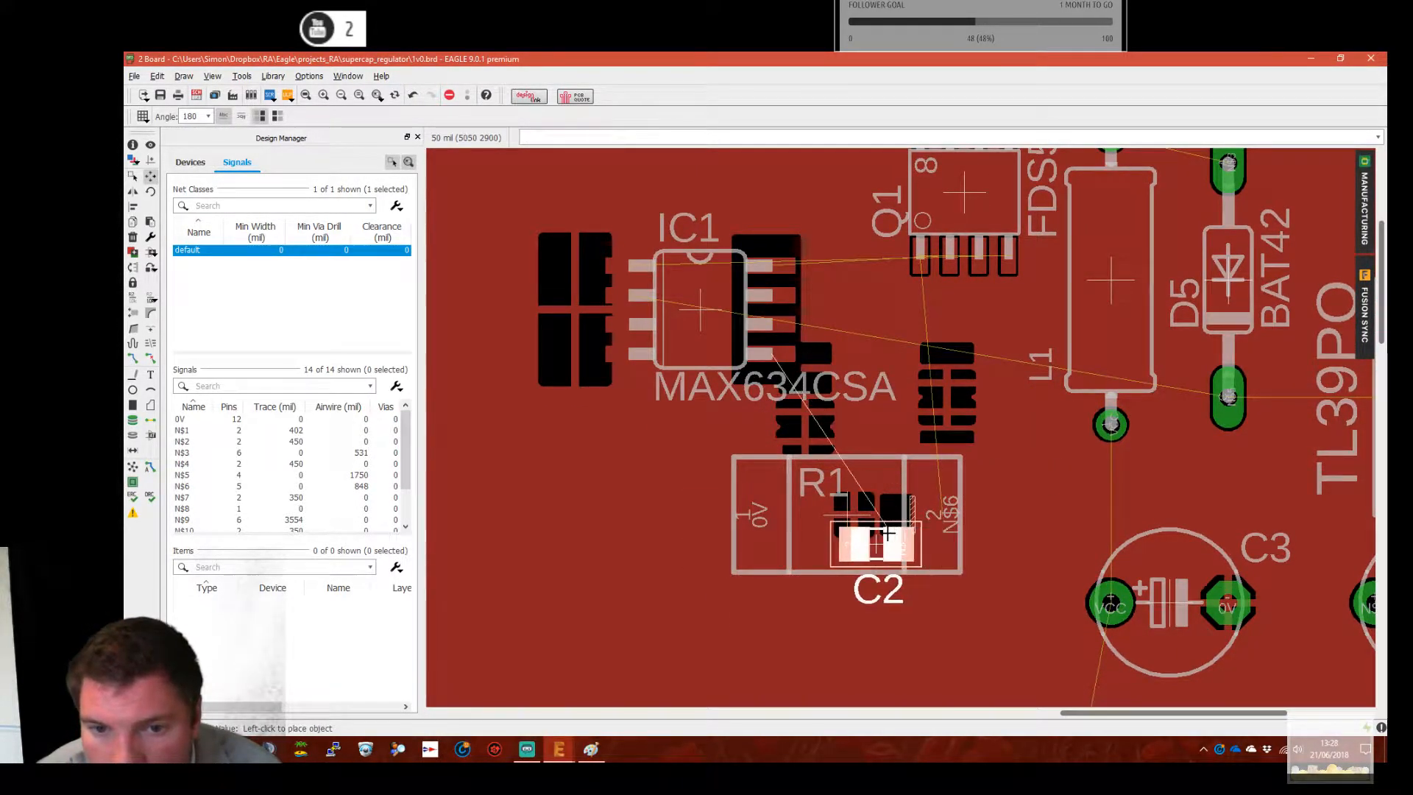
click(879, 626)
Rotate R1 to 90 degrees and place it directly below Q1 with its N$6 pad facing Q1's lower pins
click(907, 513)
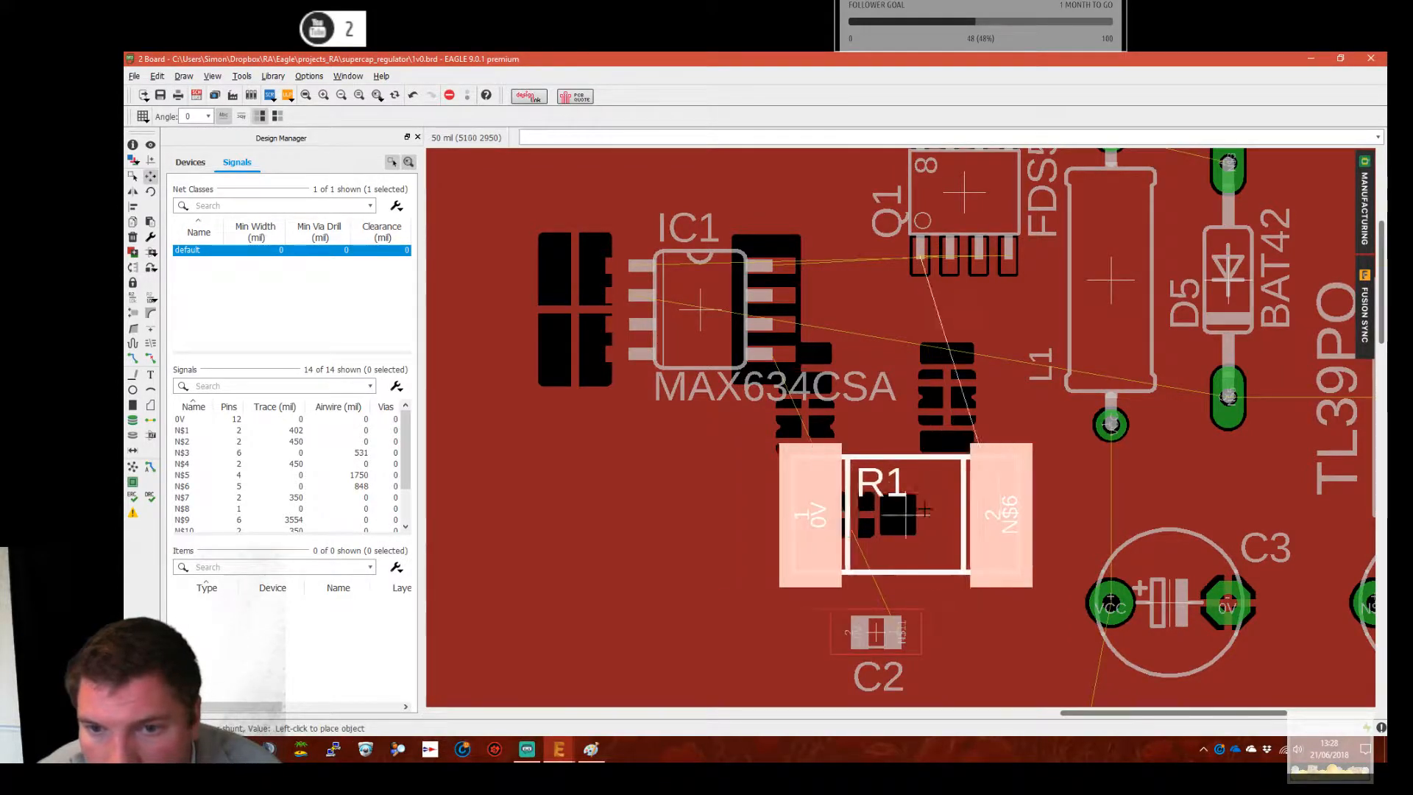
right_click(949, 517)
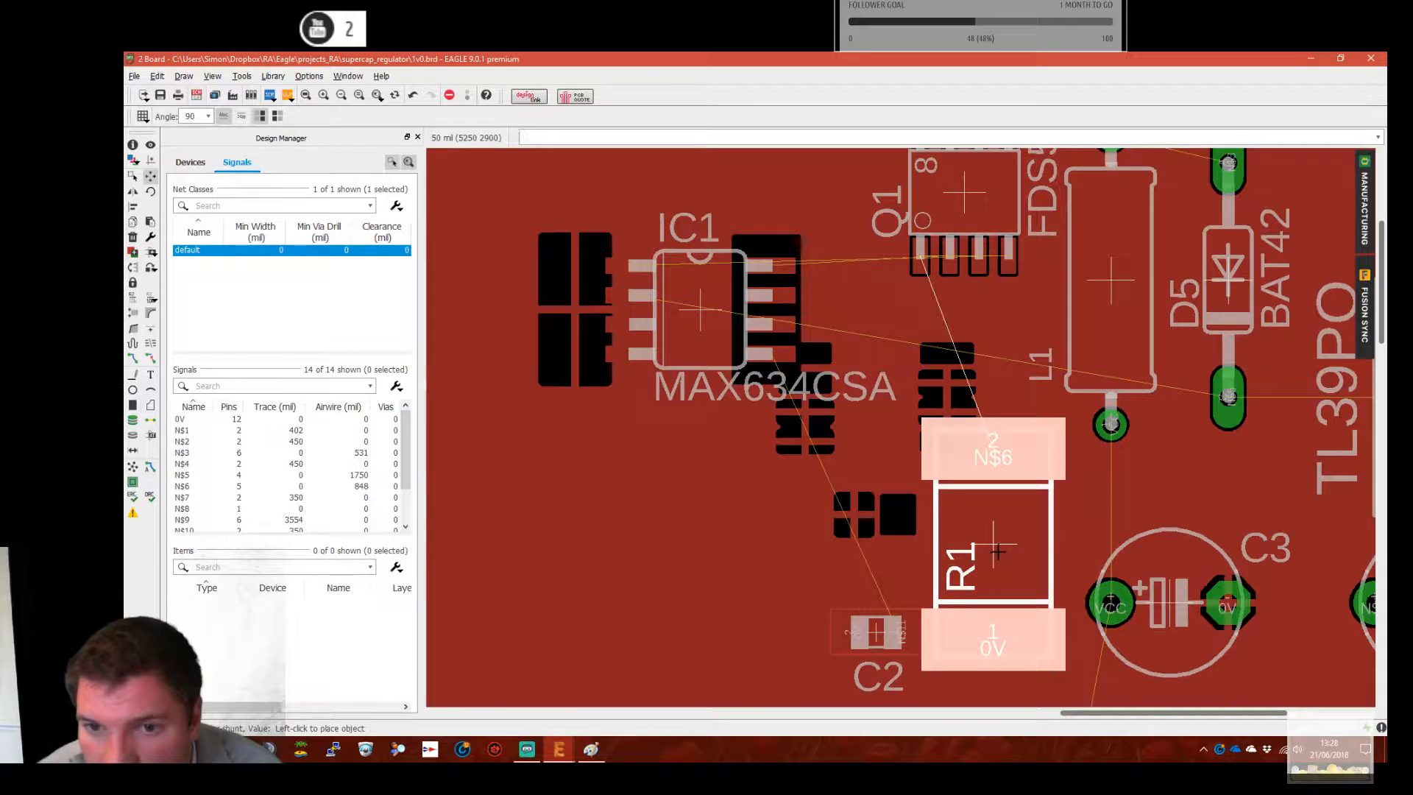
click(997, 550)
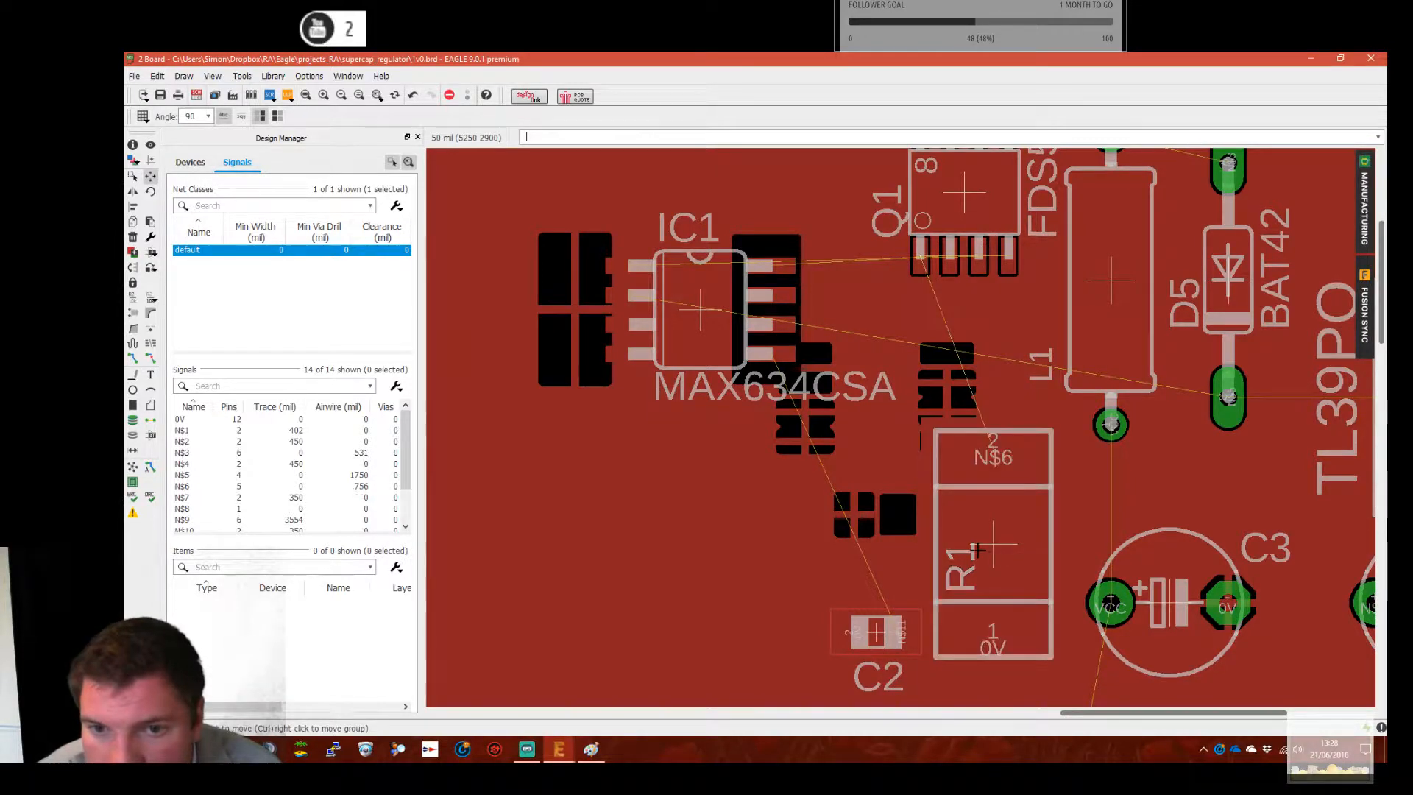
click(152, 467)
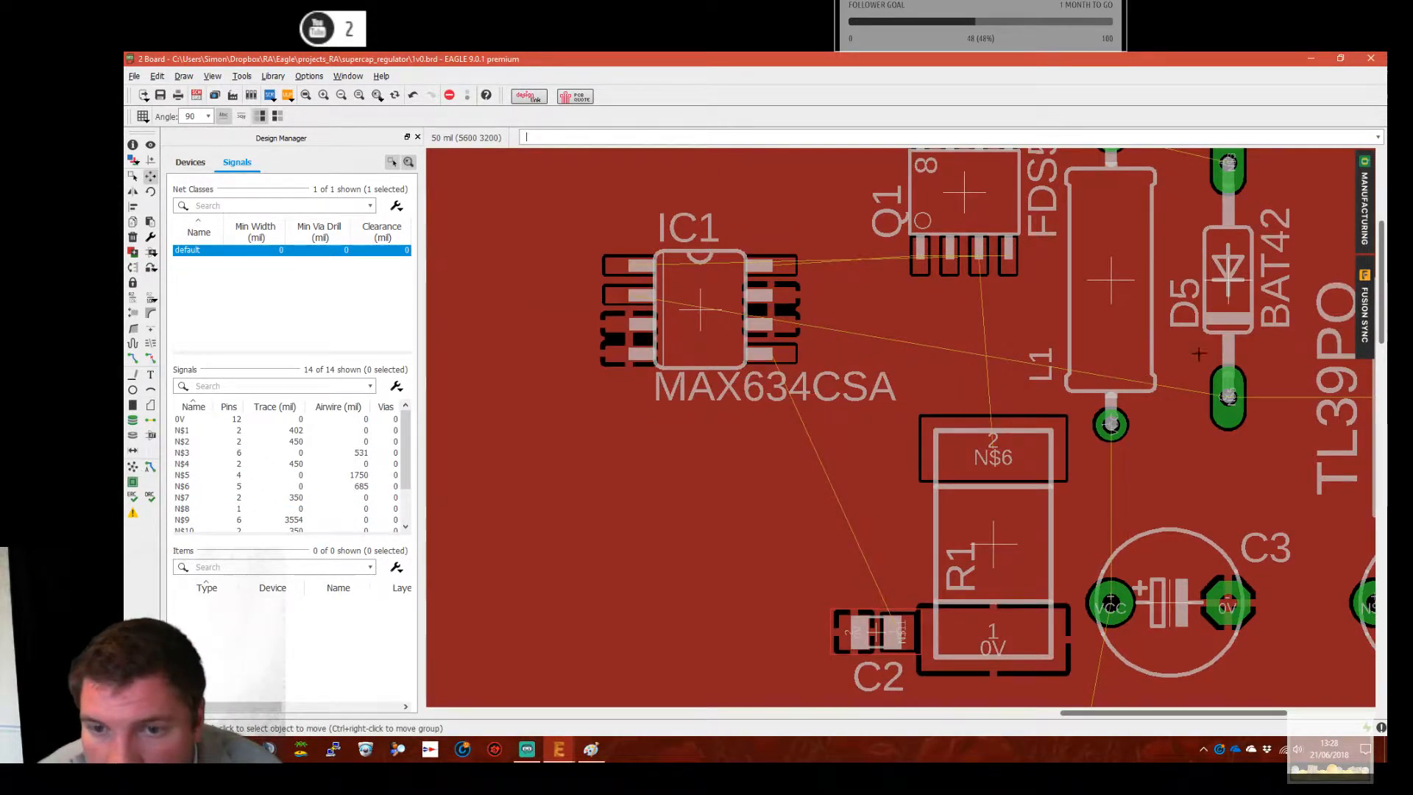
middle_drag(1128, 265, 1118, 366)
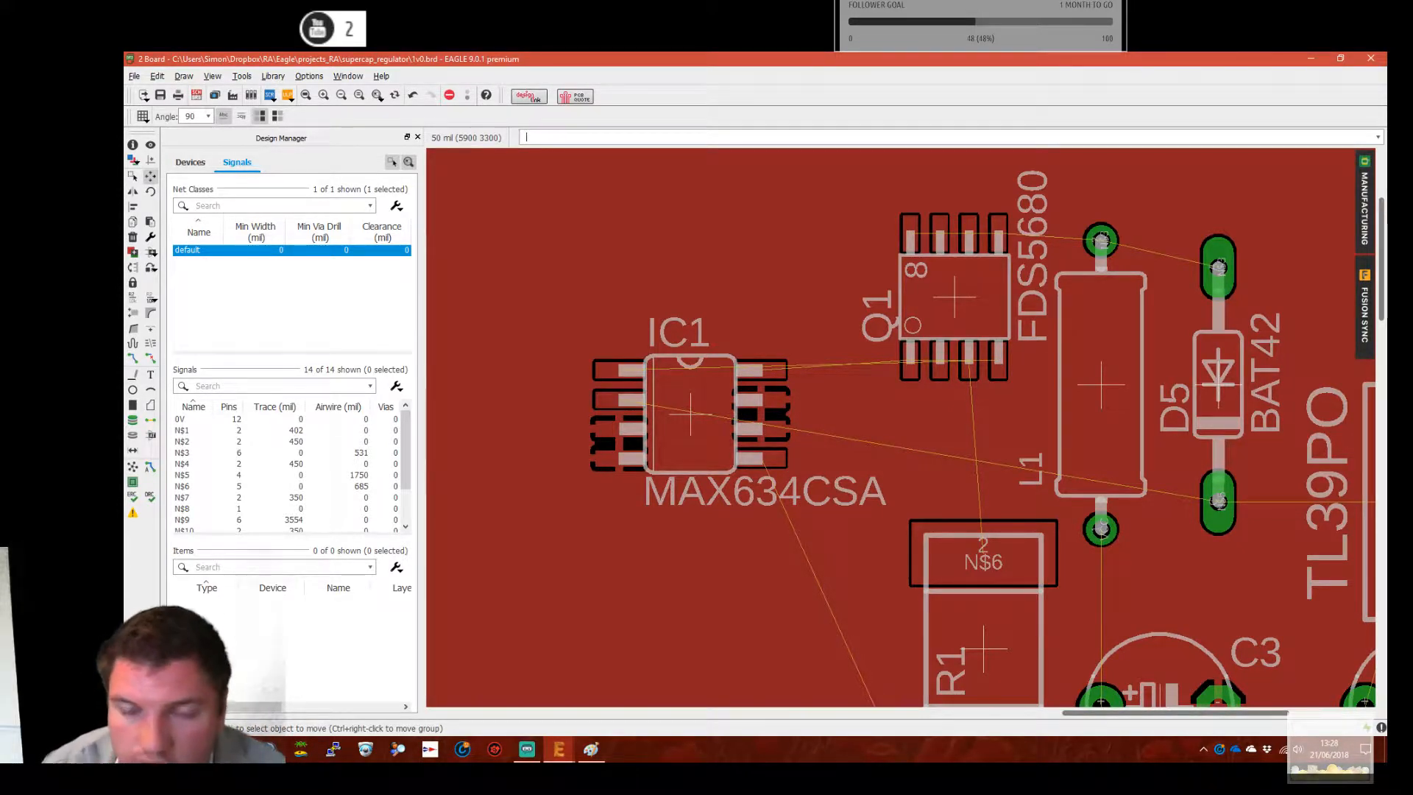
click(990, 665)
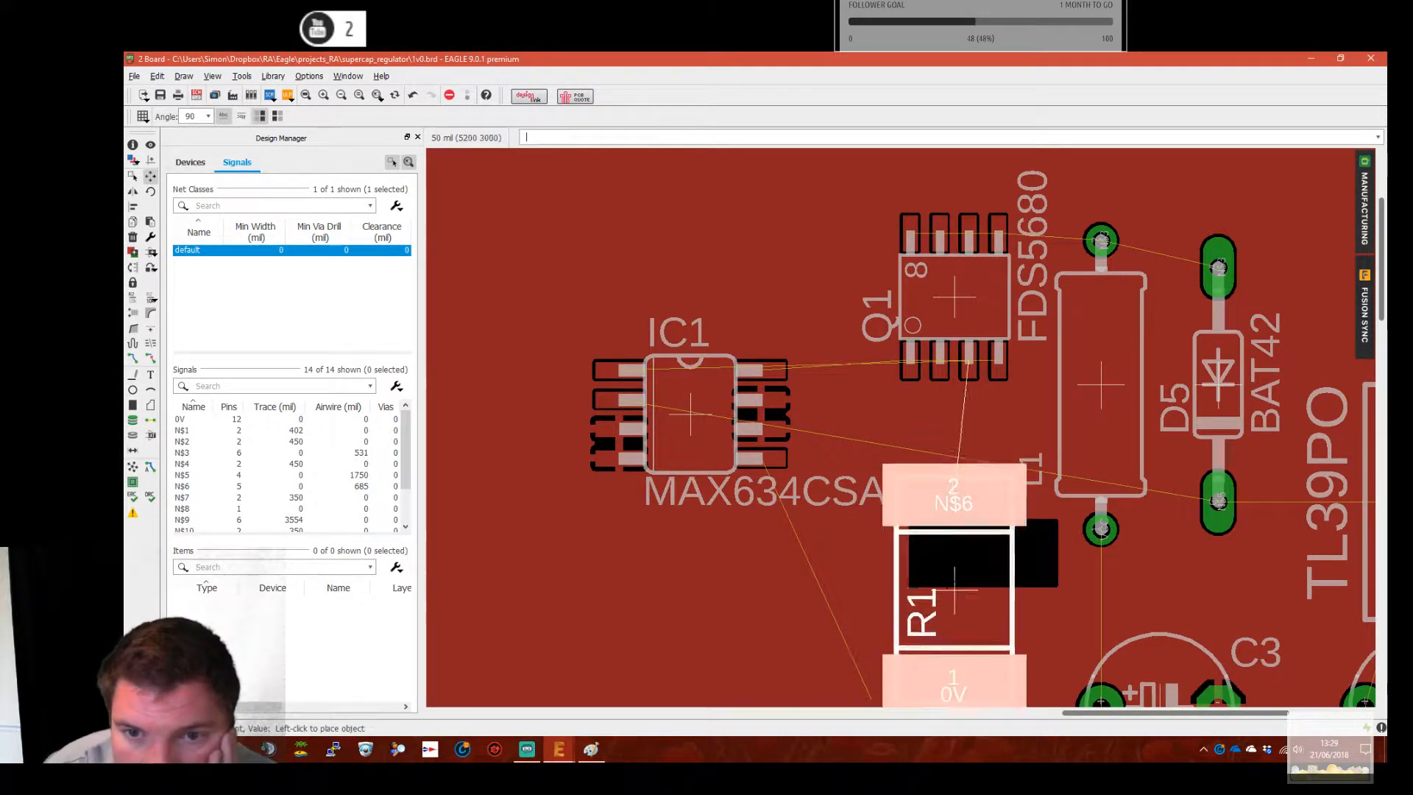
click(961, 546)
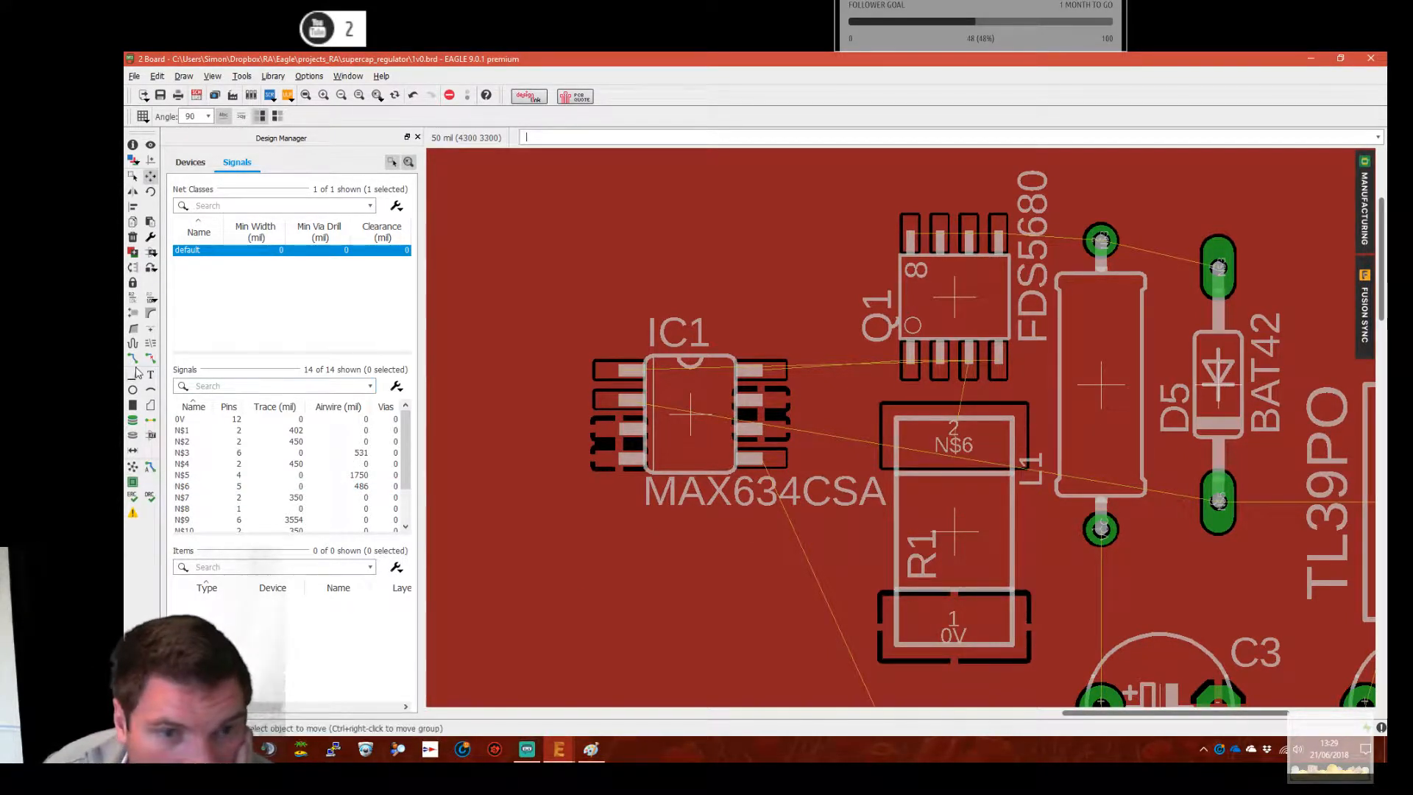
Try other rotations for IC1, then place it at 270 degrees immediately left of Q1, level with it
click(693, 403)
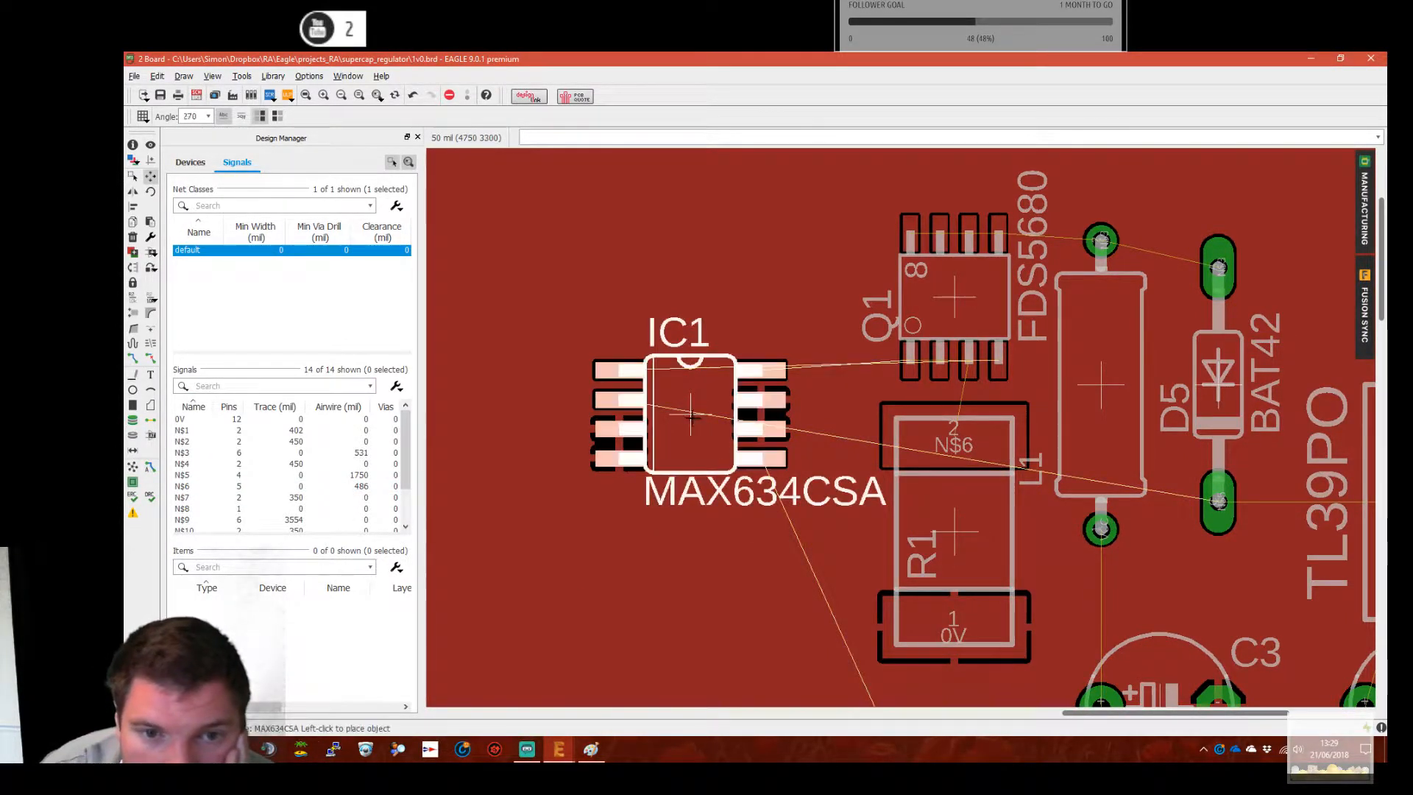
right_click(681, 415)
right_click(659, 400)
right_click(659, 400)
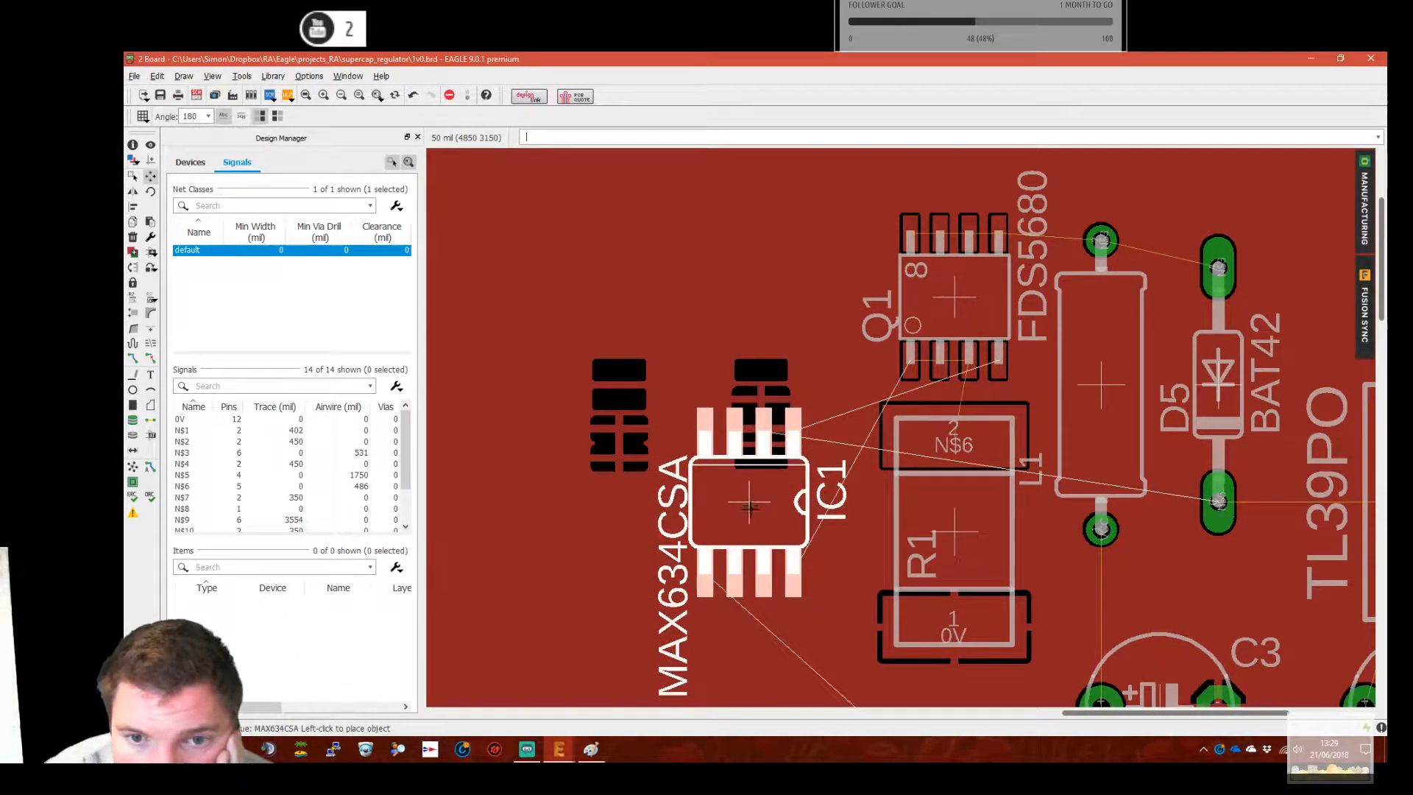
right_click(750, 497)
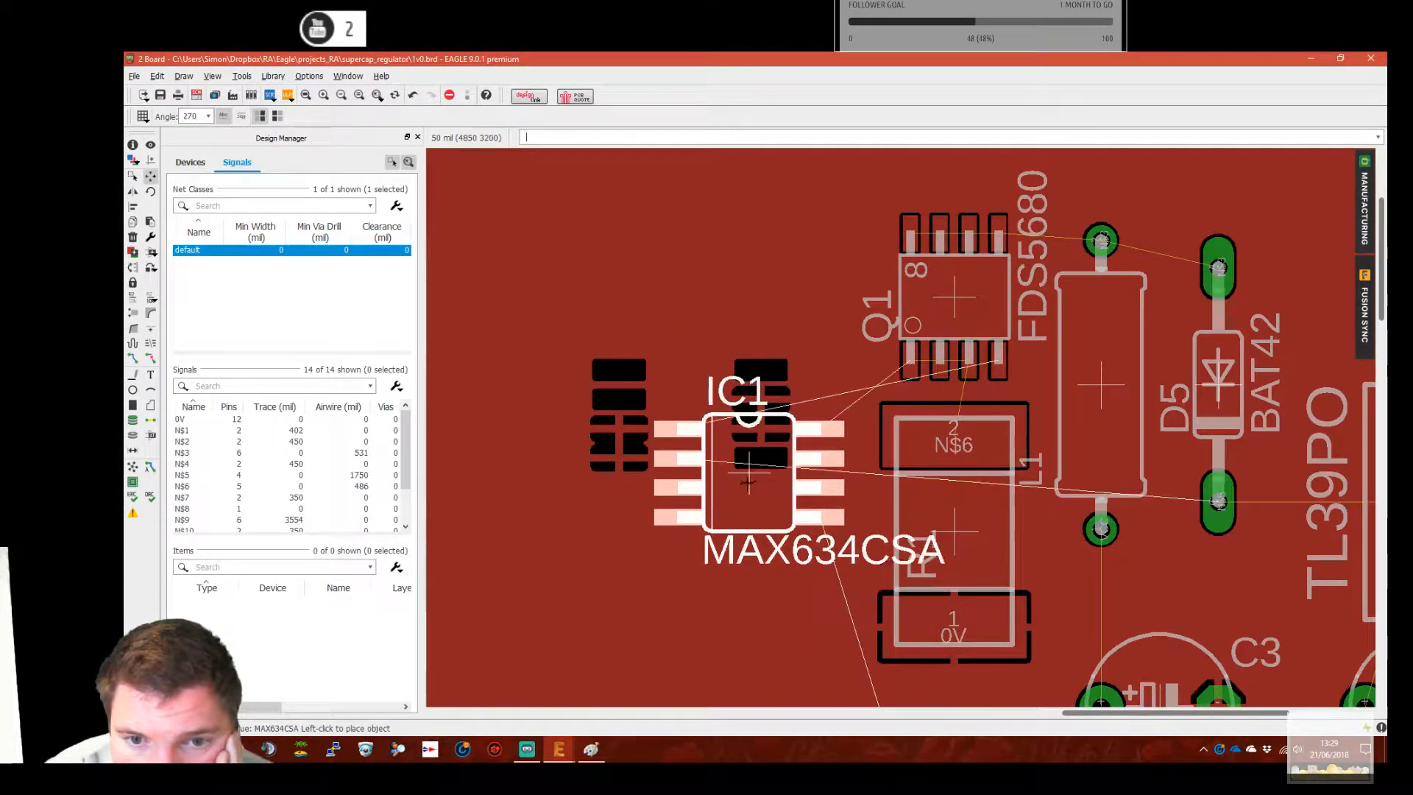
middle_drag(750, 471, 683, 459)
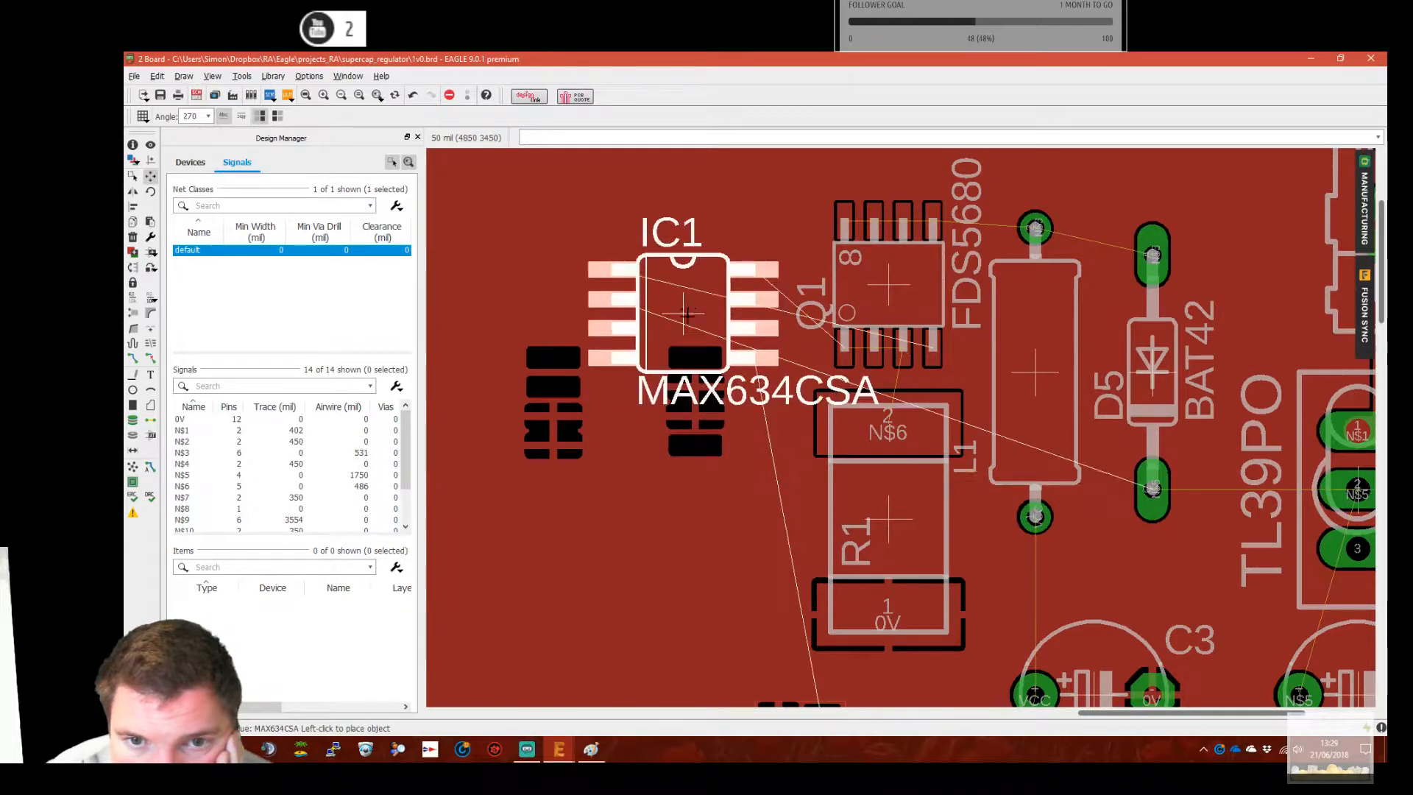
click(683, 284)
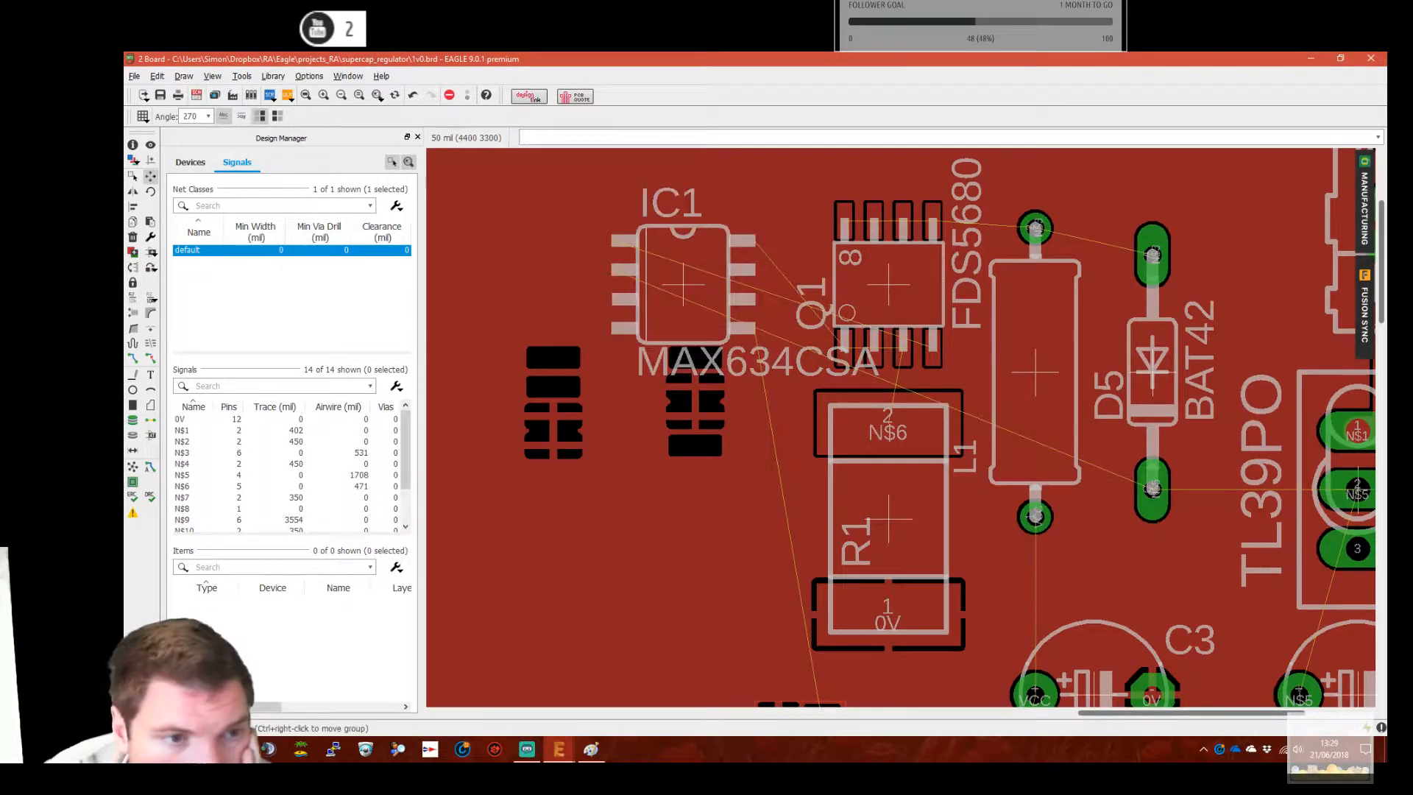
Route N$6 on the top layer at width 20 from R1's upper pad to Q1's three linked lower pins
click(132, 357)
scroll(933, 386, up, 3)
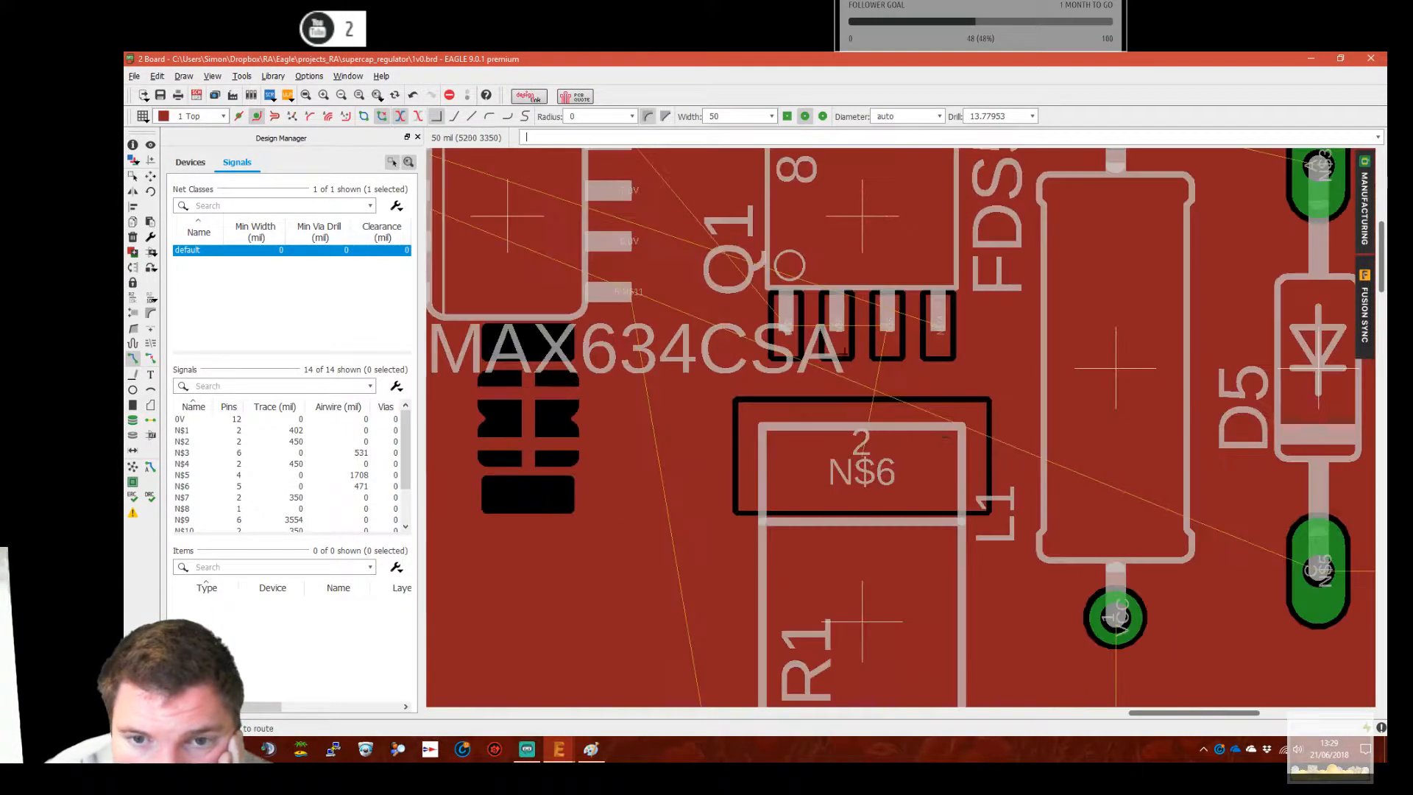
click(861, 474)
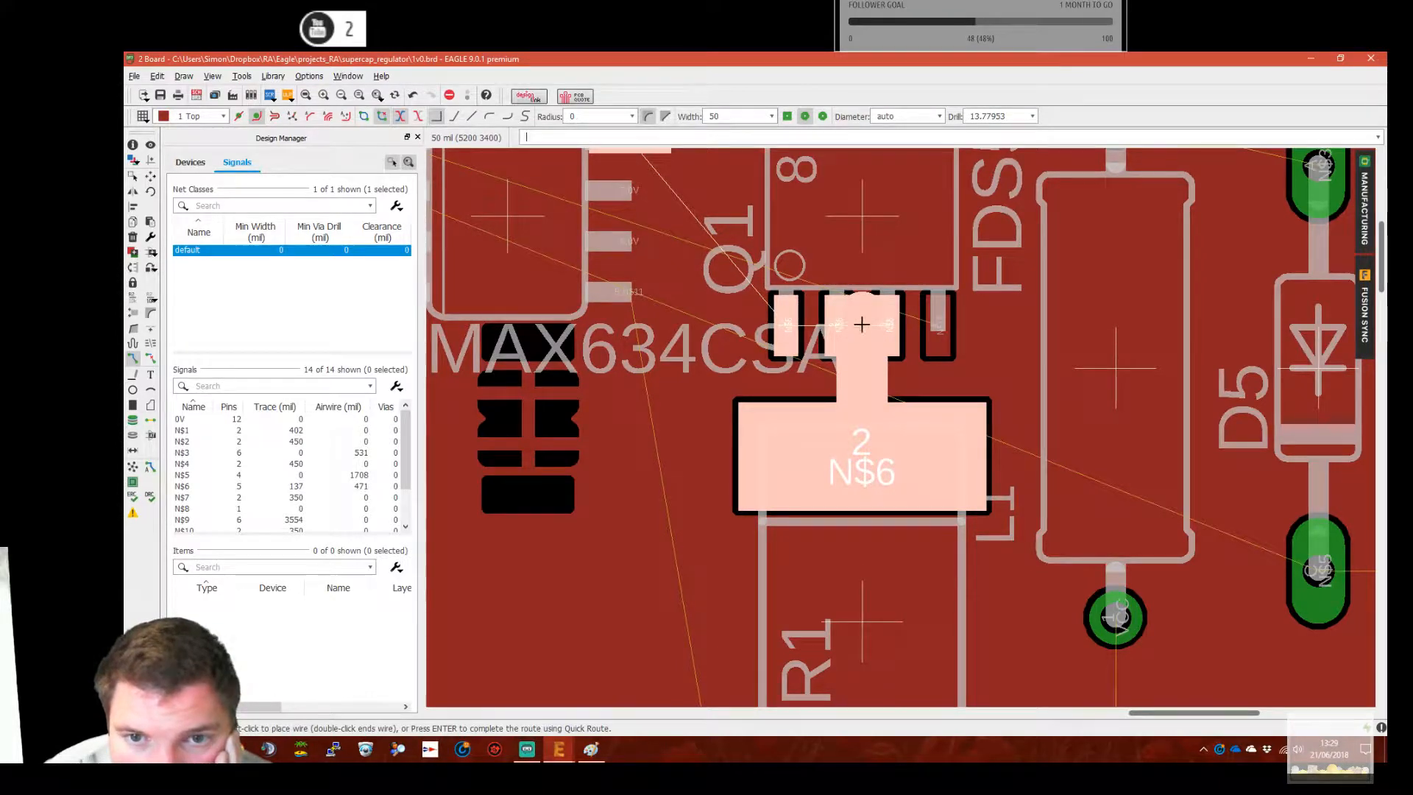
click(772, 116)
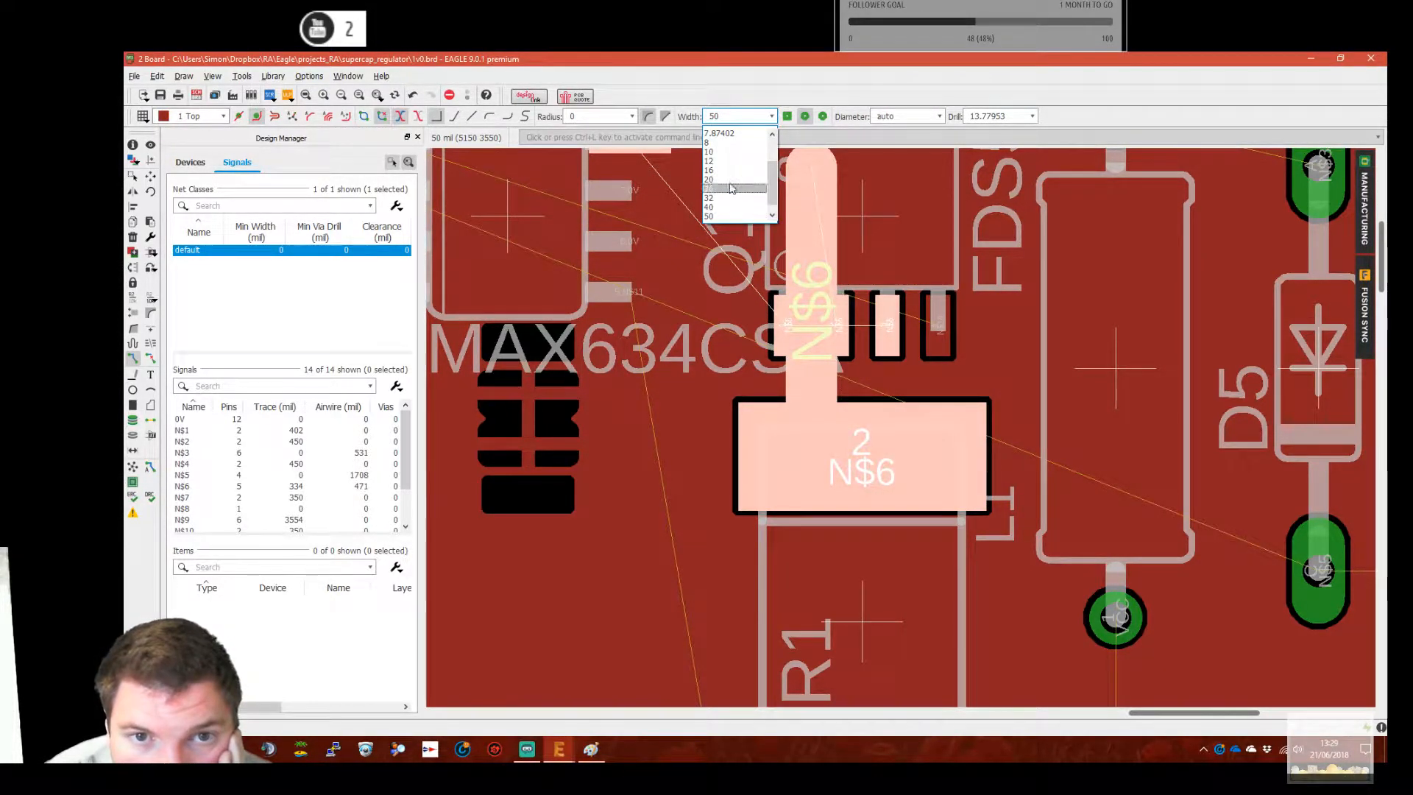
click(732, 179)
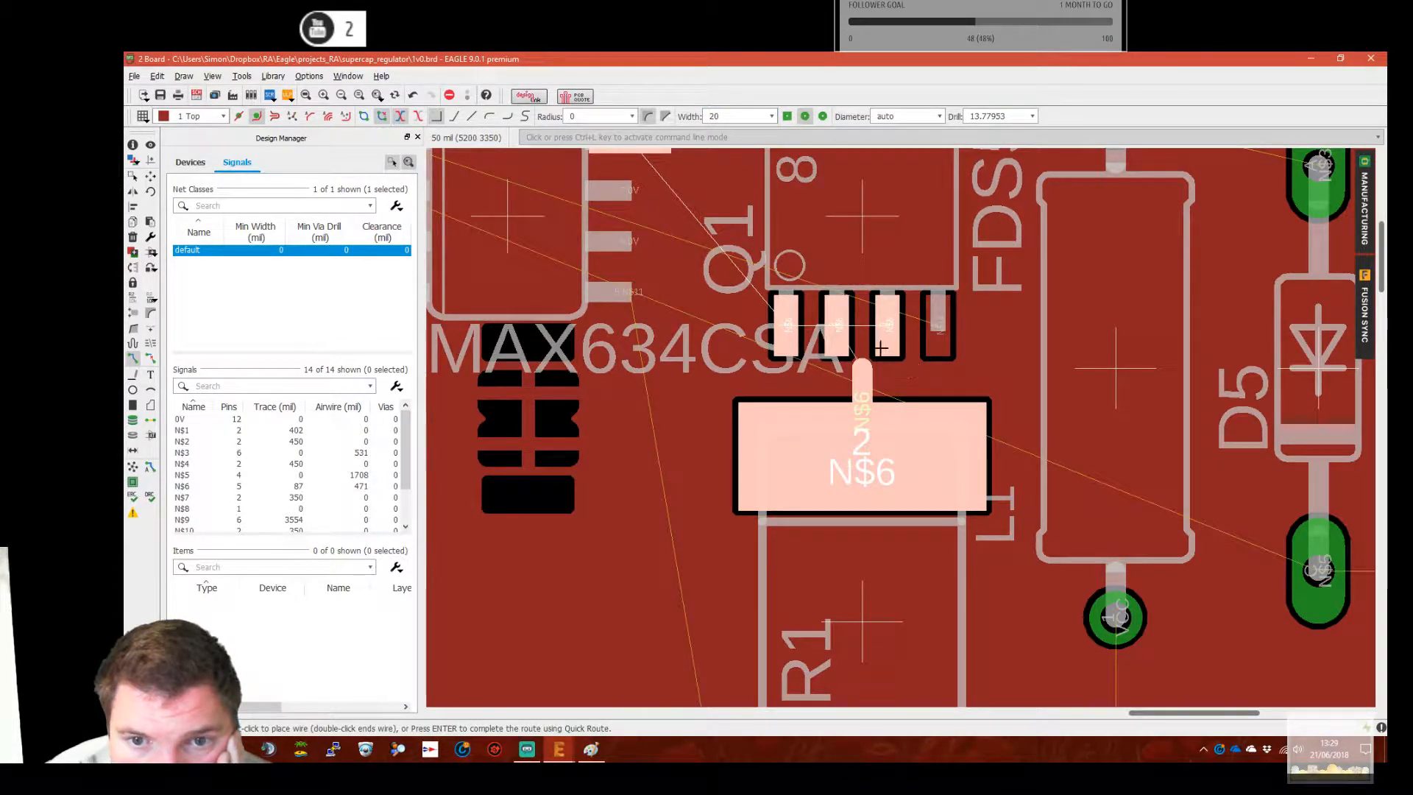
click(856, 324)
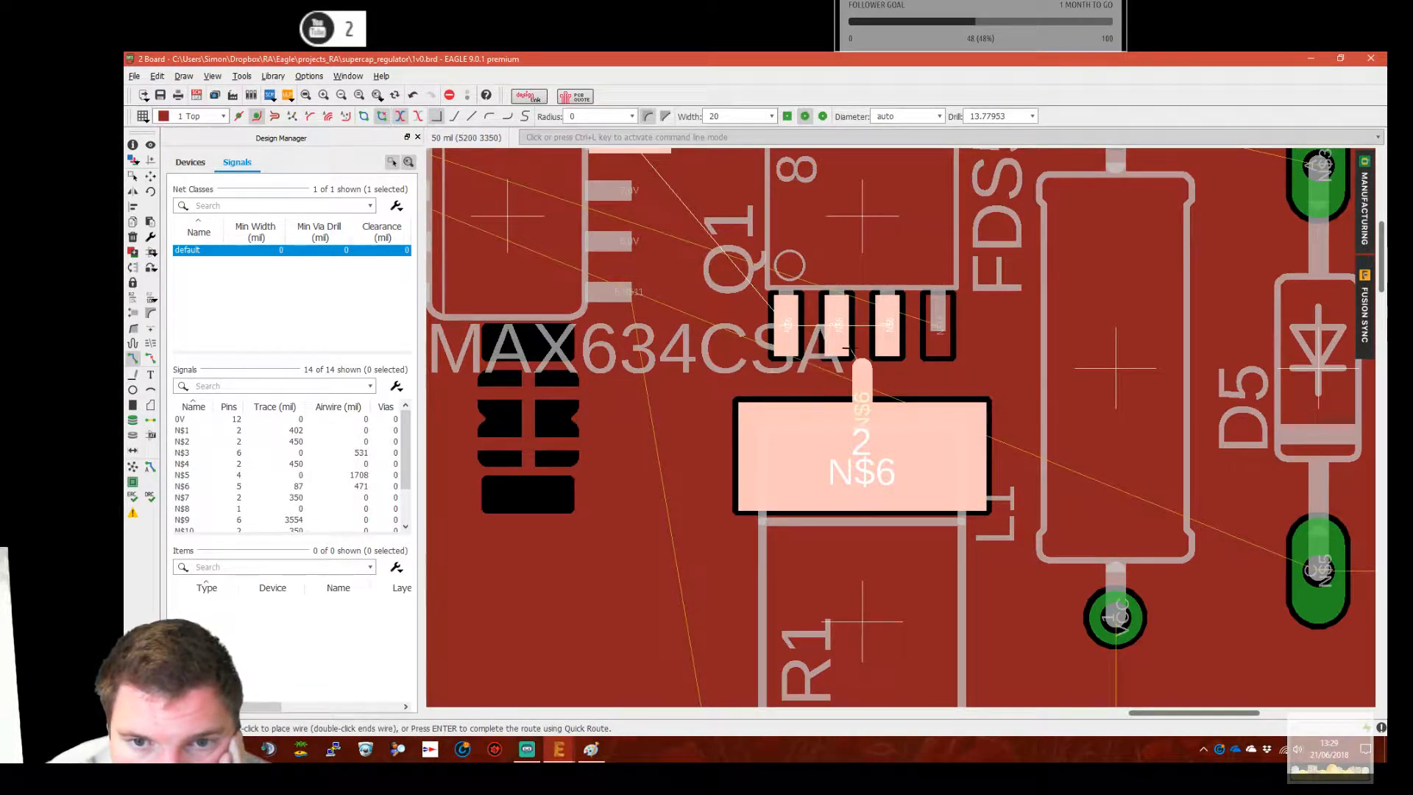
key(Escape)
click(788, 326)
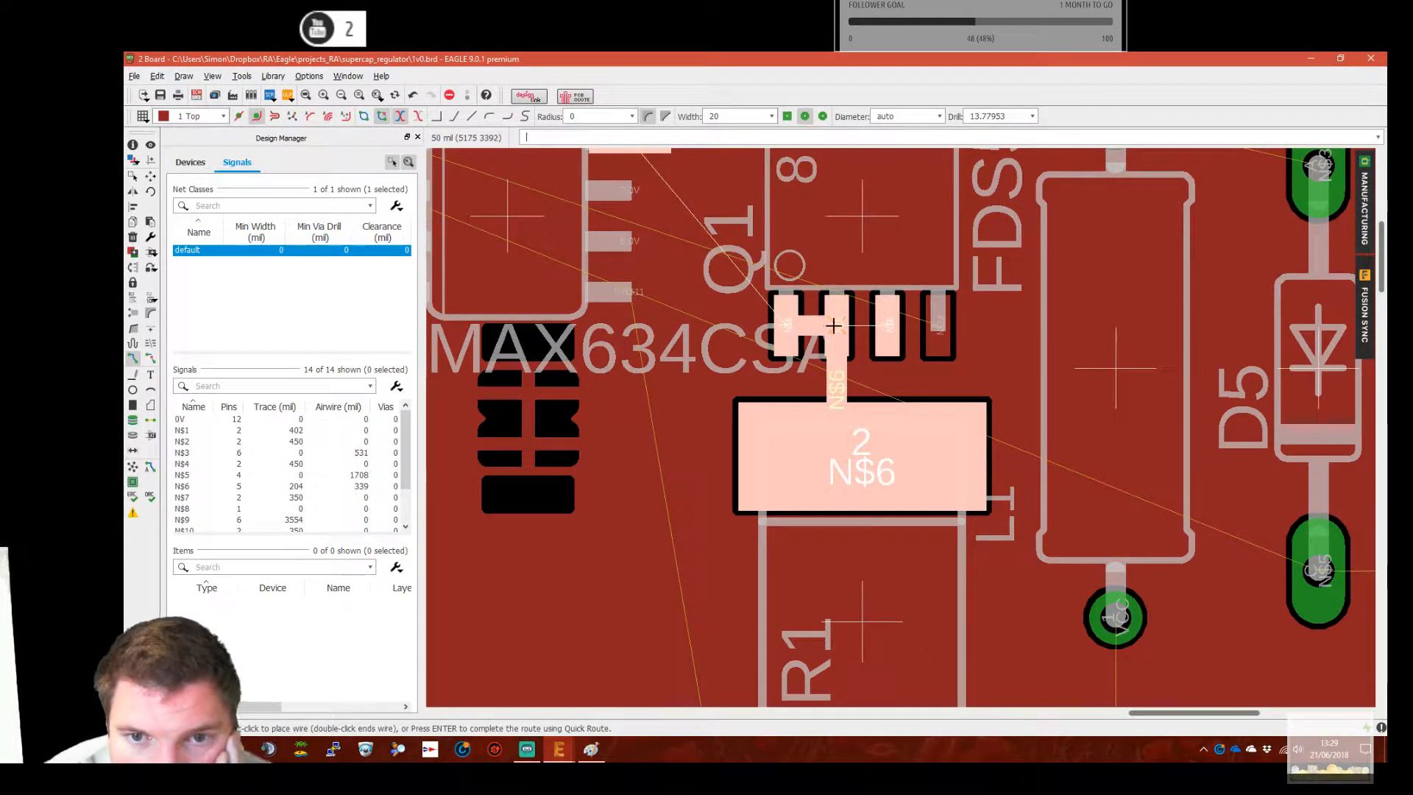
key(Escape)
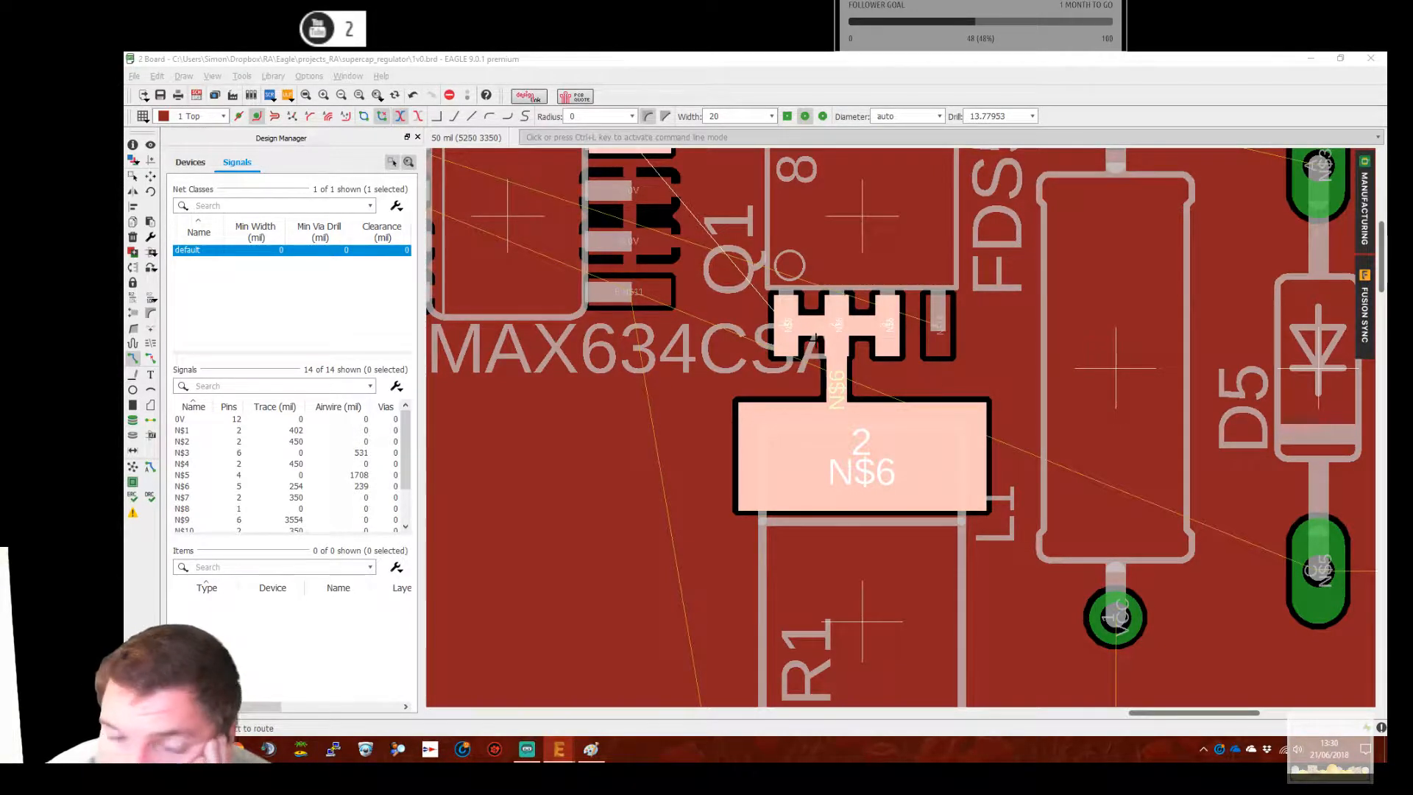
Route N$6 on the top layer at width 20 from IC1's upper-right pin, down between IC1 and Q1, to R1's upper pad
click(134, 361)
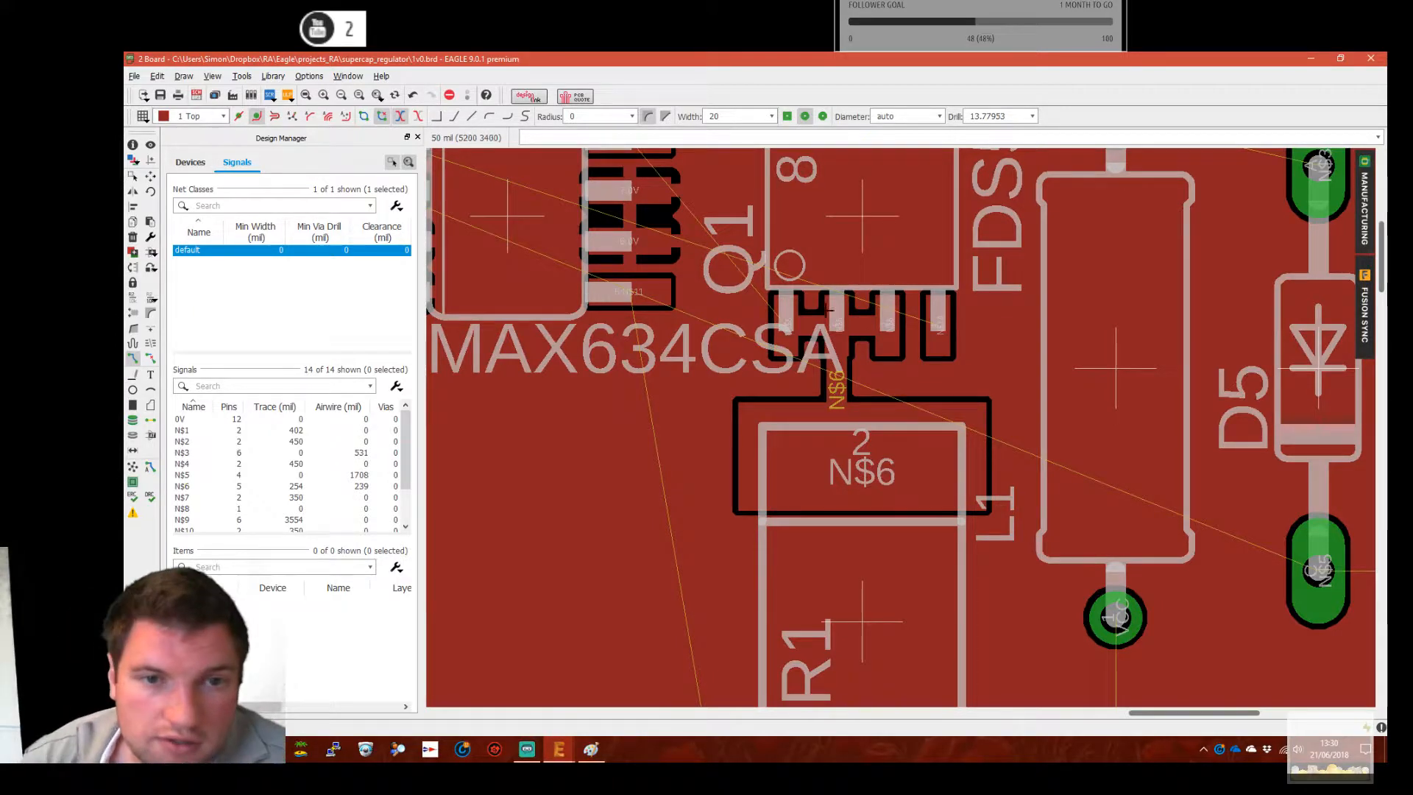
middle_drag(822, 285, 828, 371)
click(636, 225)
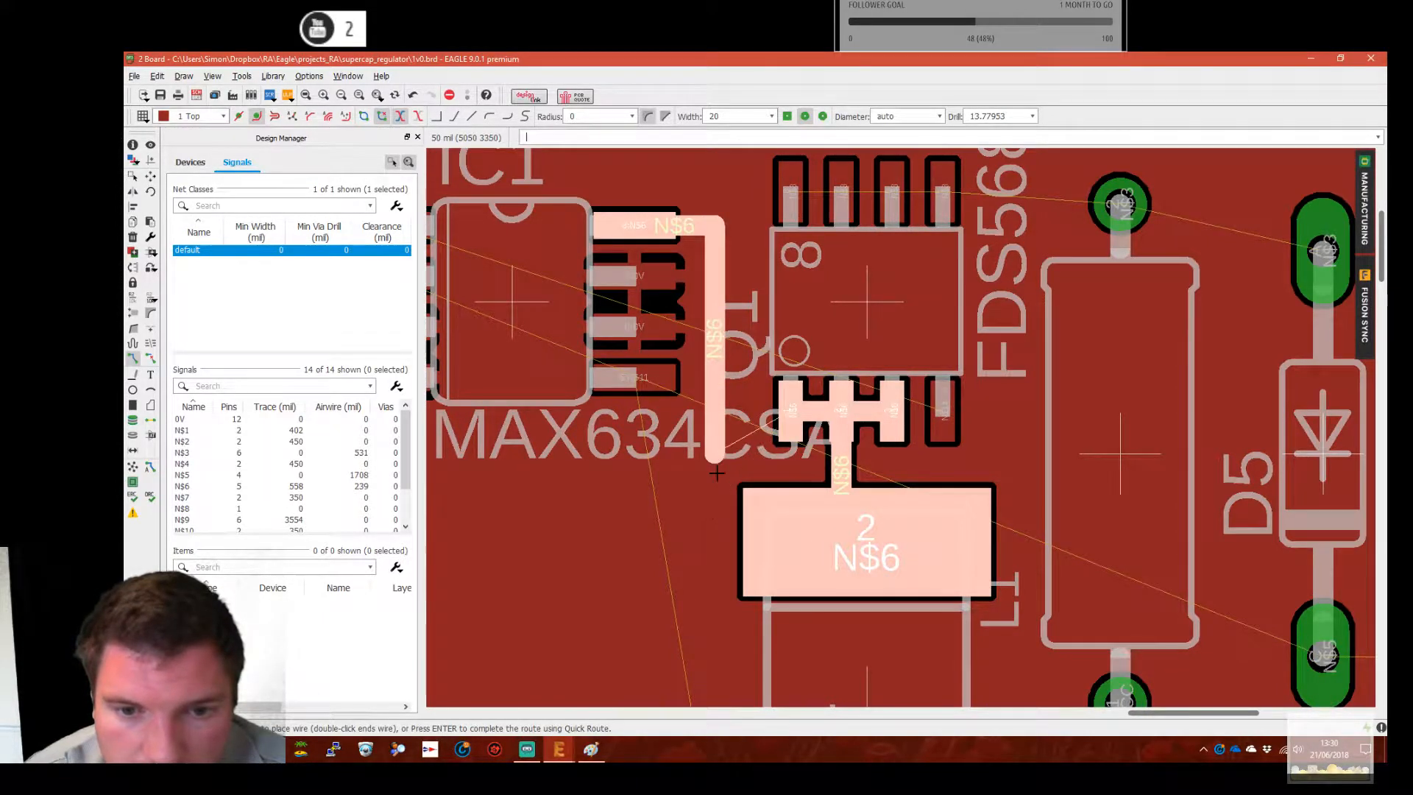
click(850, 543)
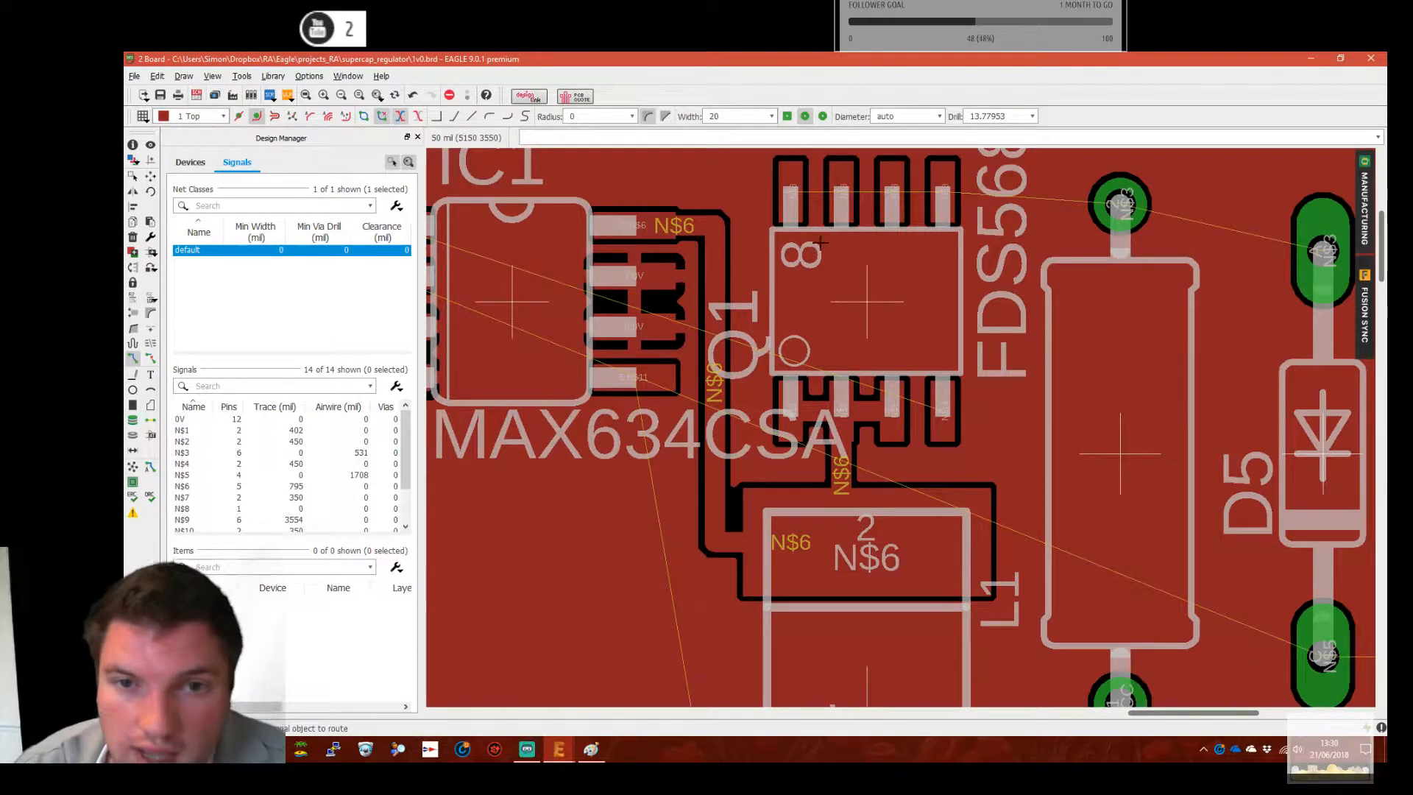
middle_drag(808, 238, 789, 341)
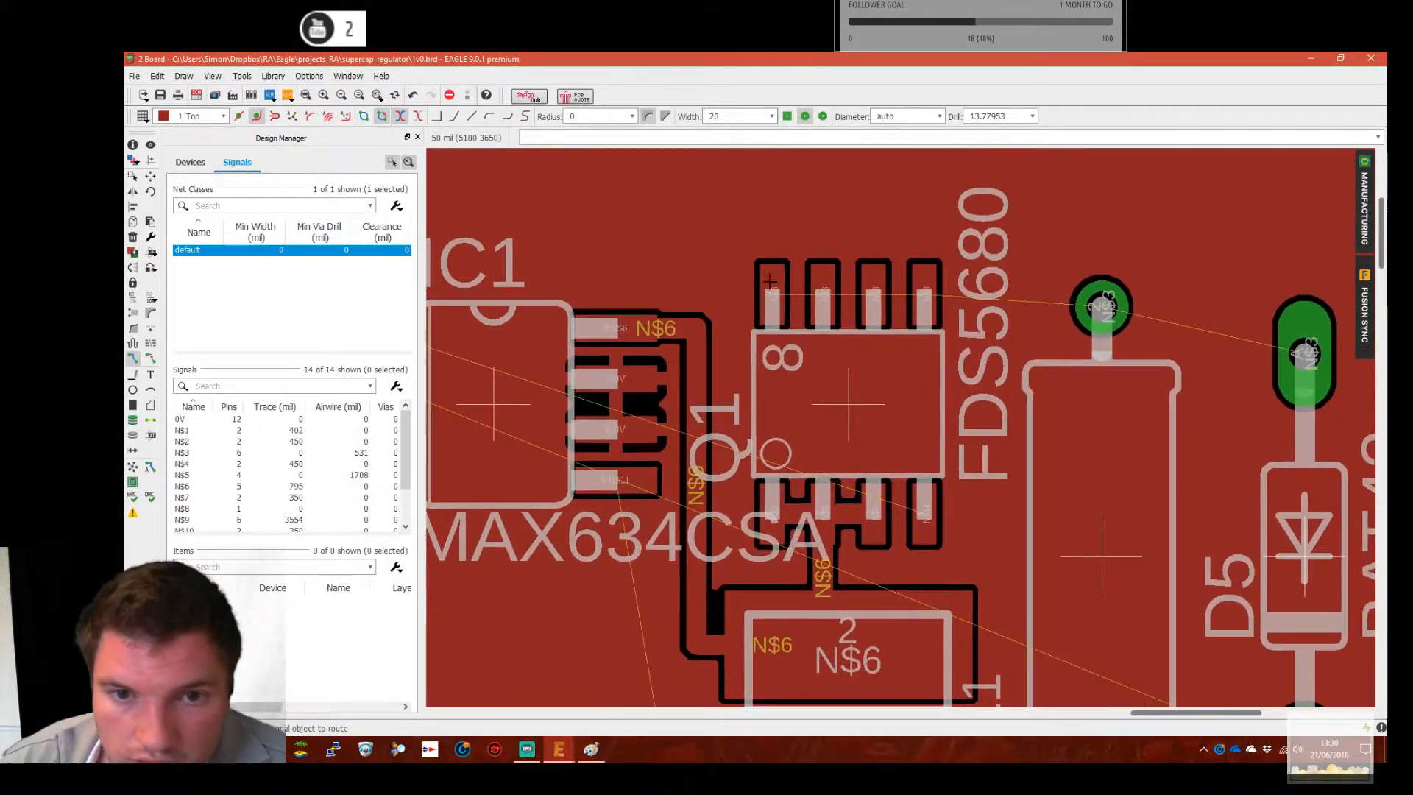
Route N$3 on the top layer at width 20 from Q1's upper-left pin to L1's upper pad, and link the other three upper pins to it
click(773, 292)
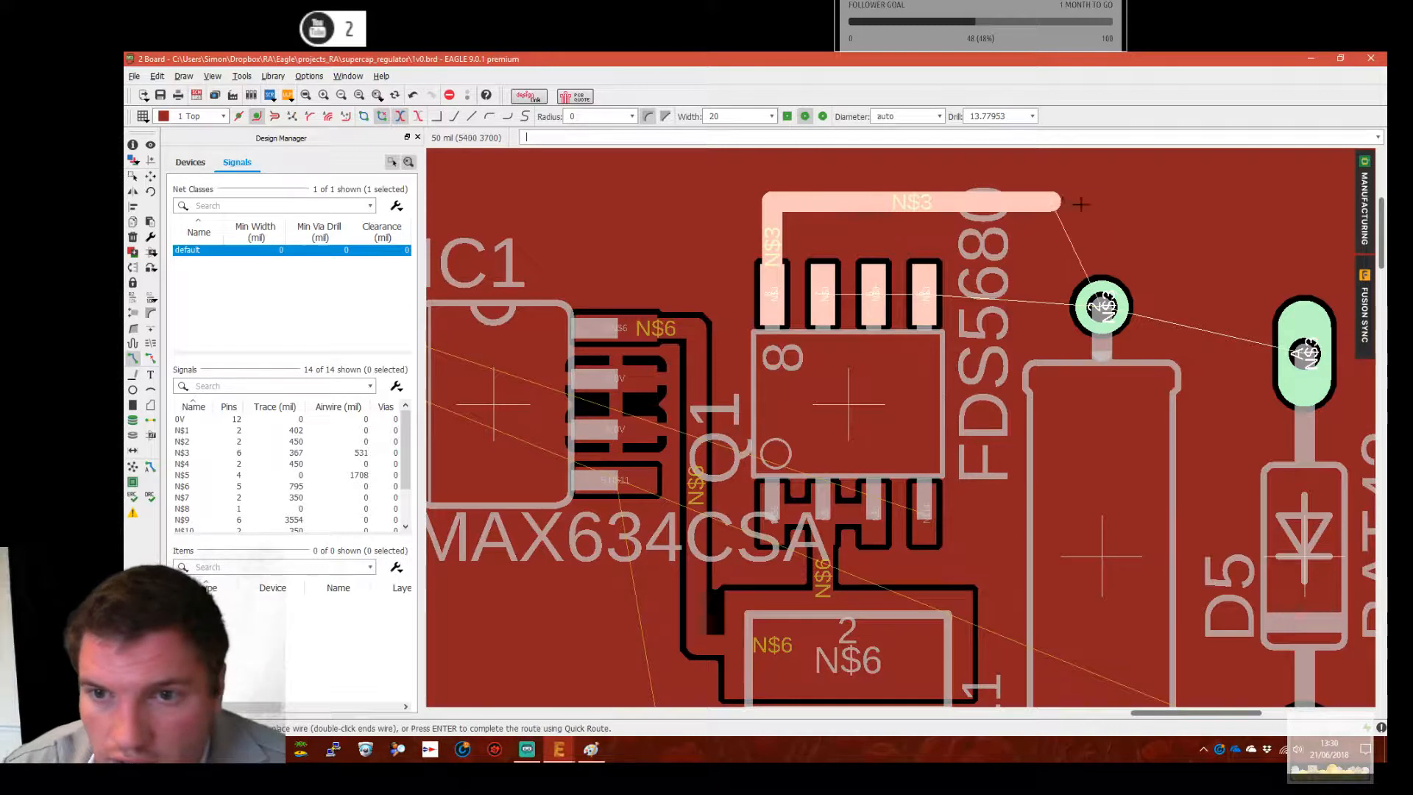
click(1108, 310)
click(819, 293)
click(824, 204)
click(874, 290)
click(869, 204)
click(925, 291)
click(924, 204)
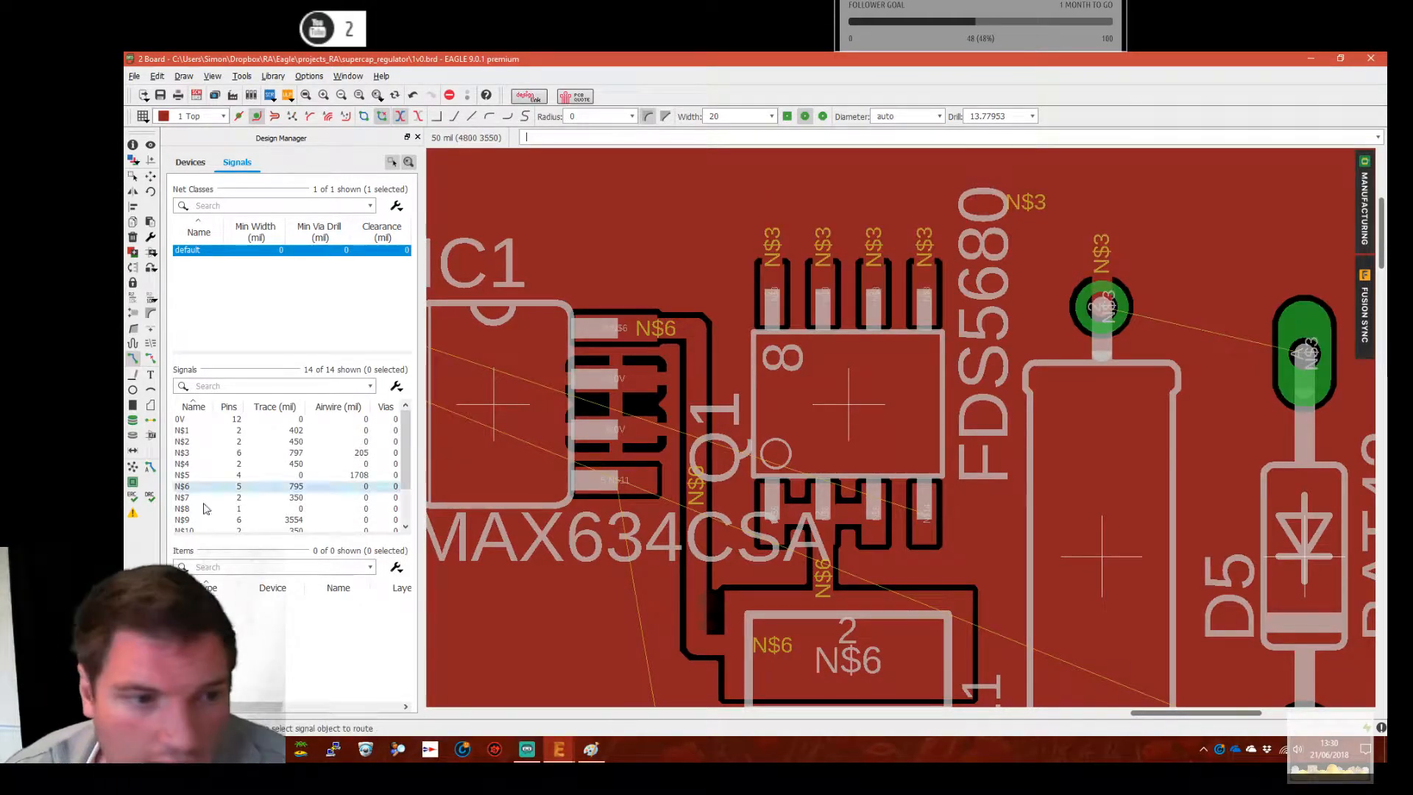
click(132, 468)
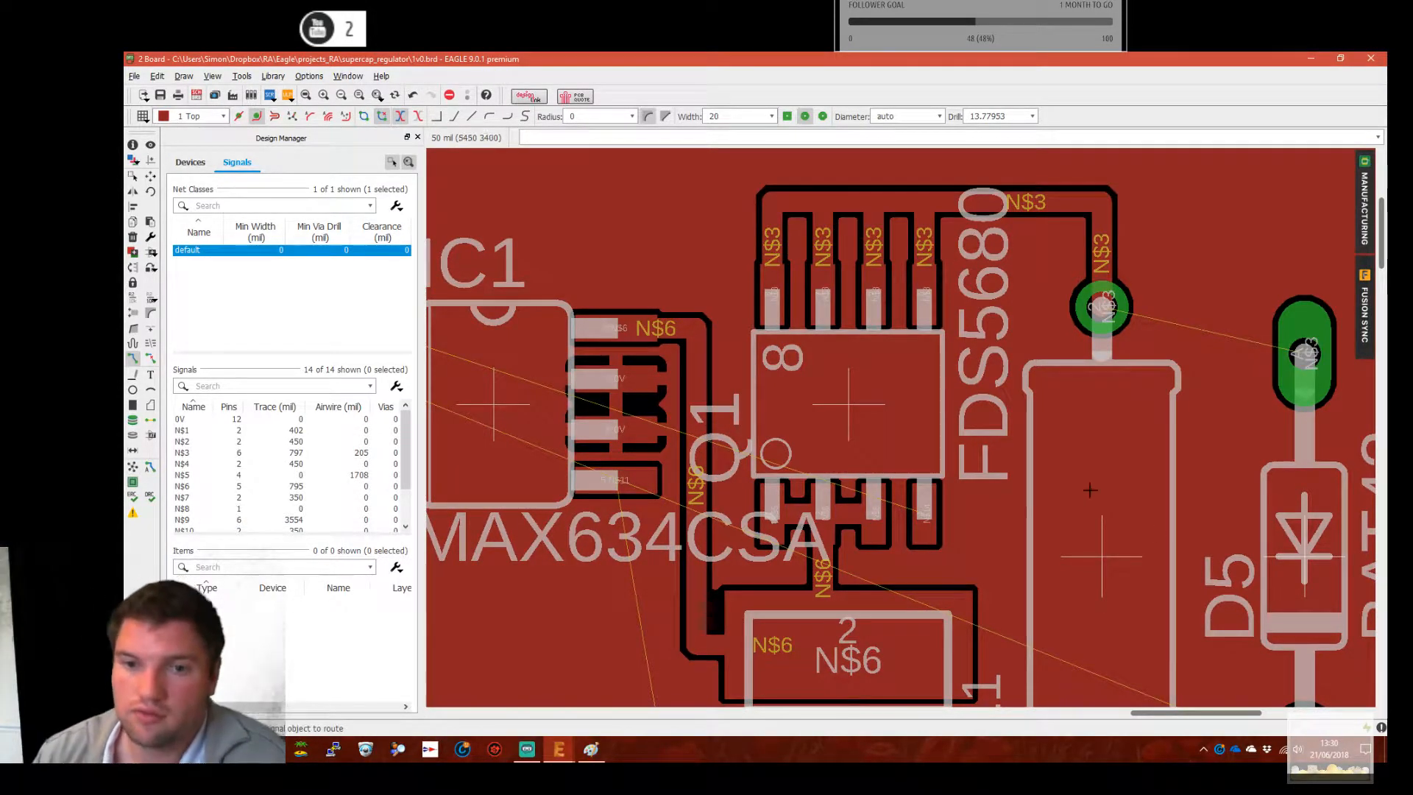
Route N$3 on the top layer at width 20 from L1's upper pad to D5's upper pad
middle_drag(972, 530, 758, 490)
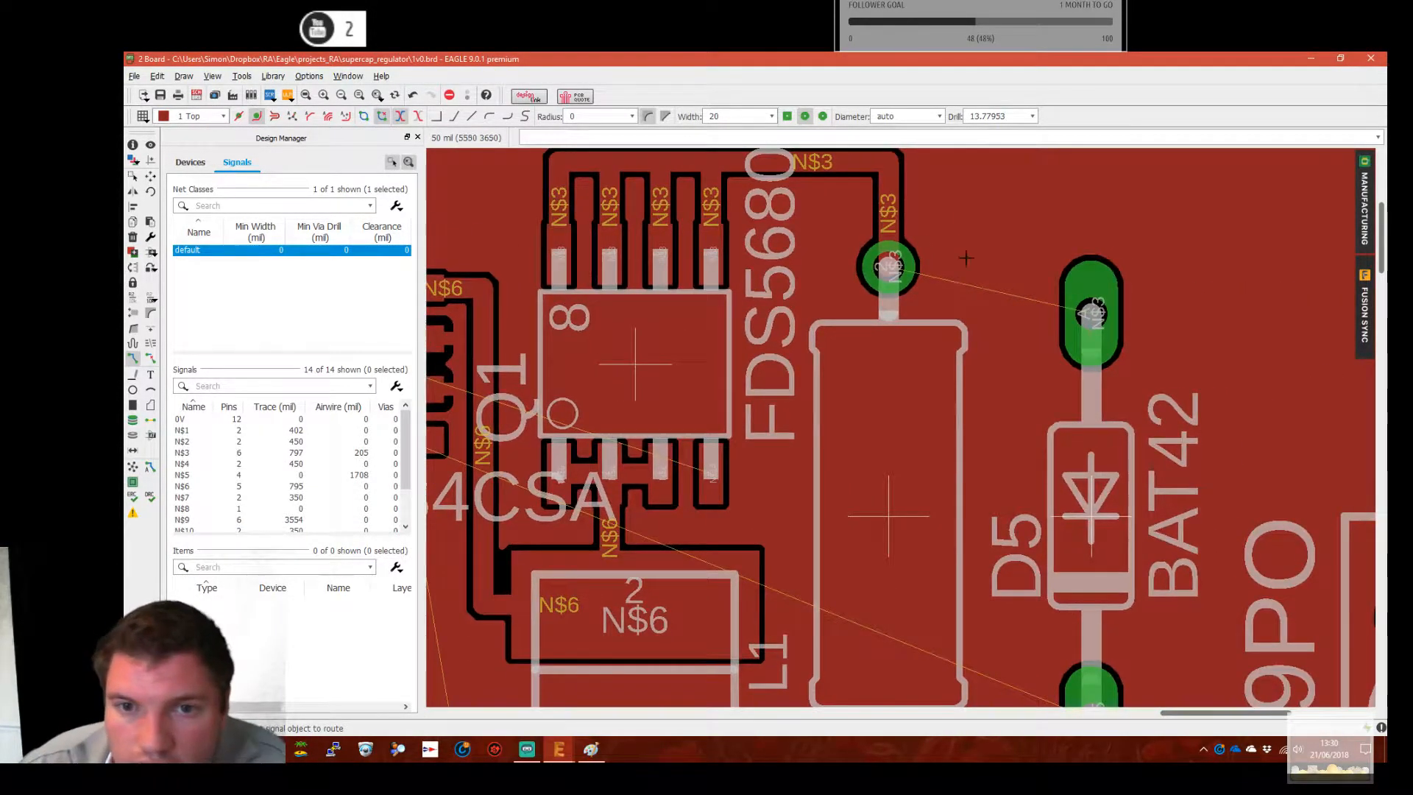
click(921, 282)
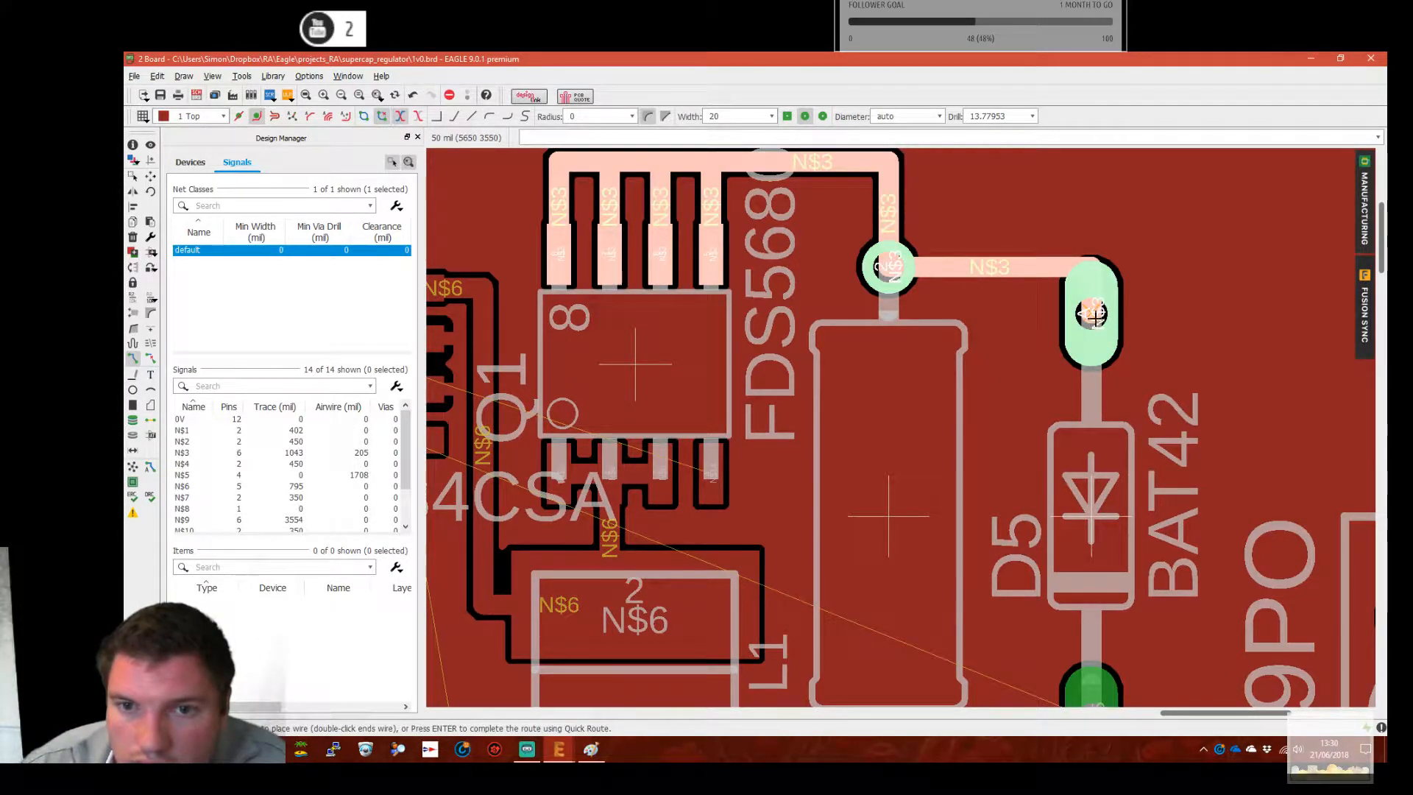
key(Escape)
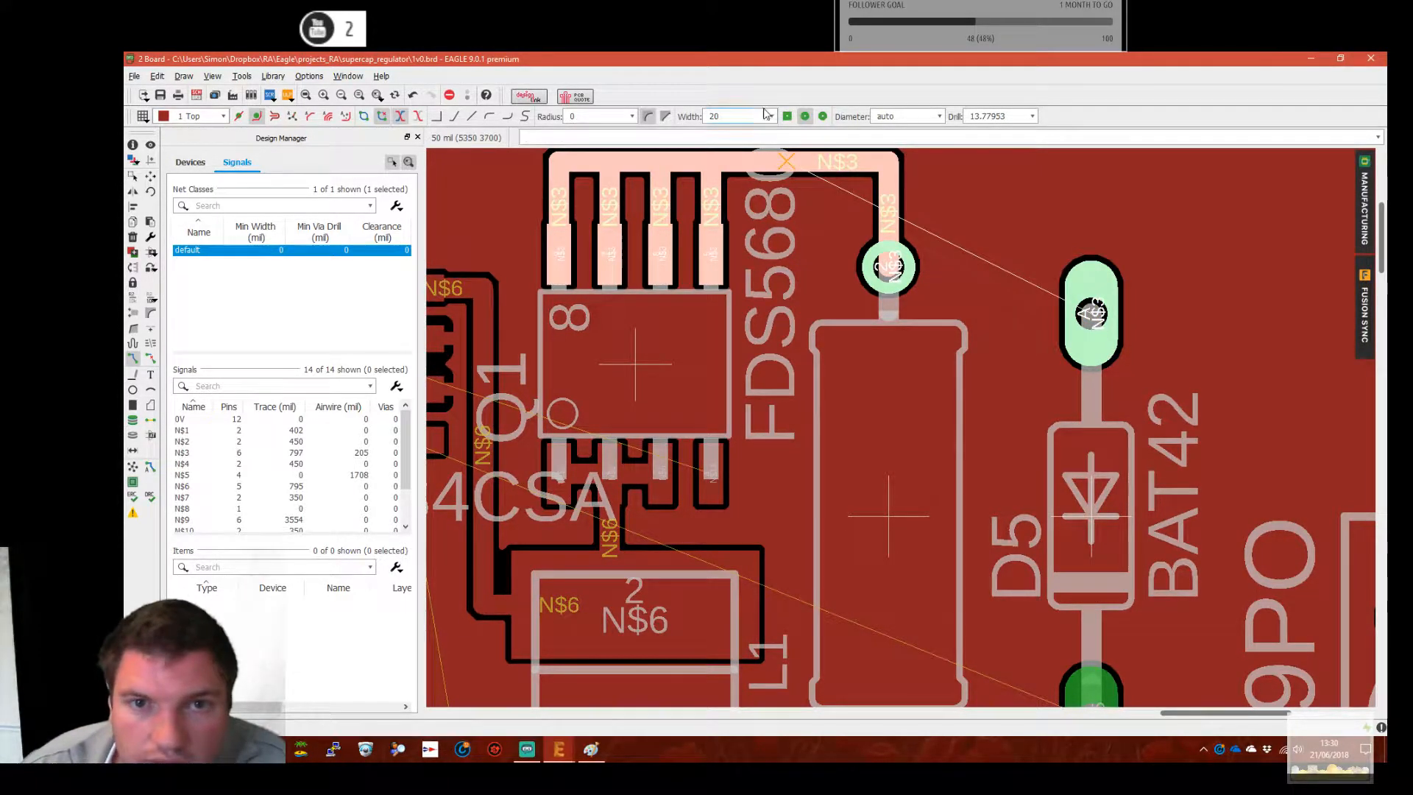
click(772, 116)
click(774, 117)
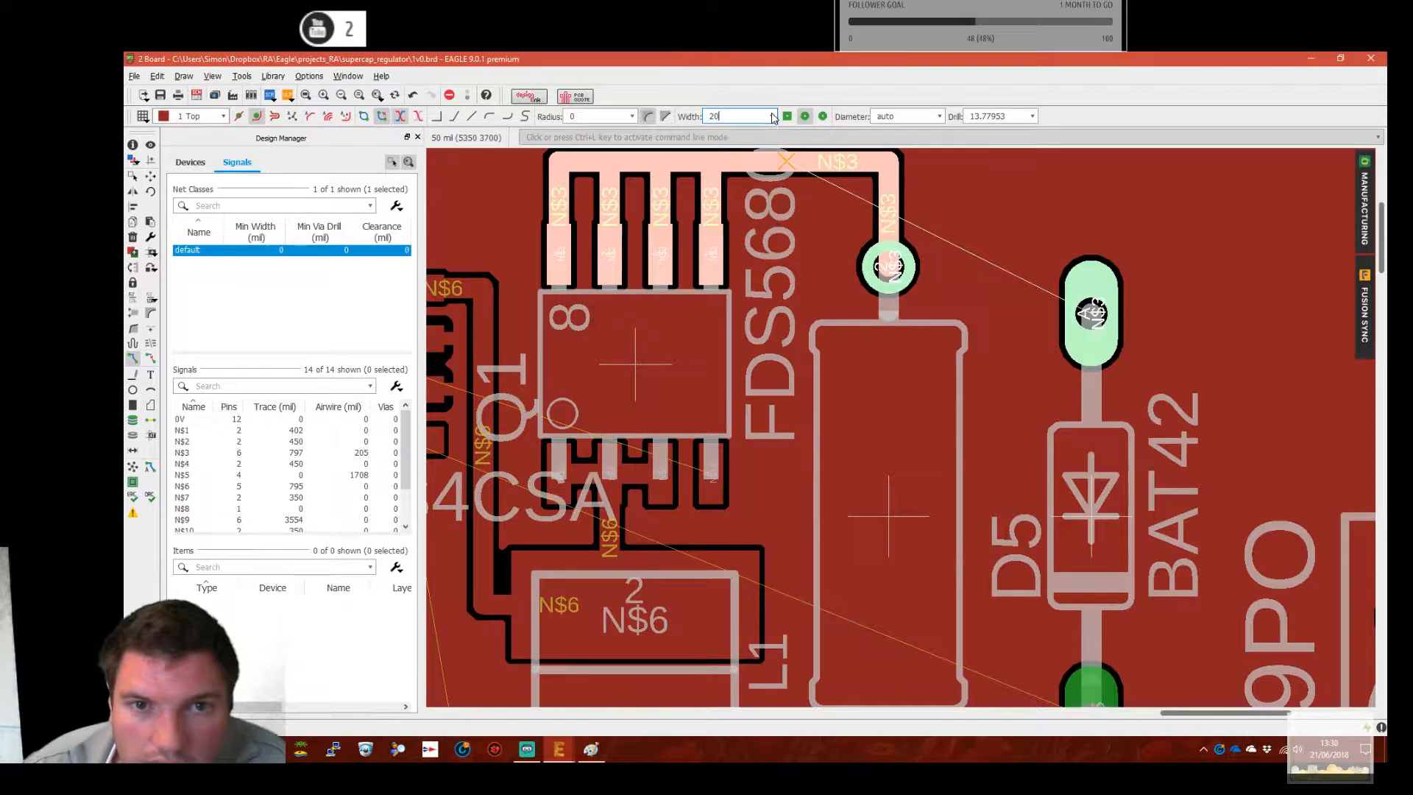
click(1092, 314)
Route N$5 on the top layer at width 20 from D5's lower pad to S5's middle pad, and from C1's positive pad up to that track
middle_drag(980, 481, 925, 331)
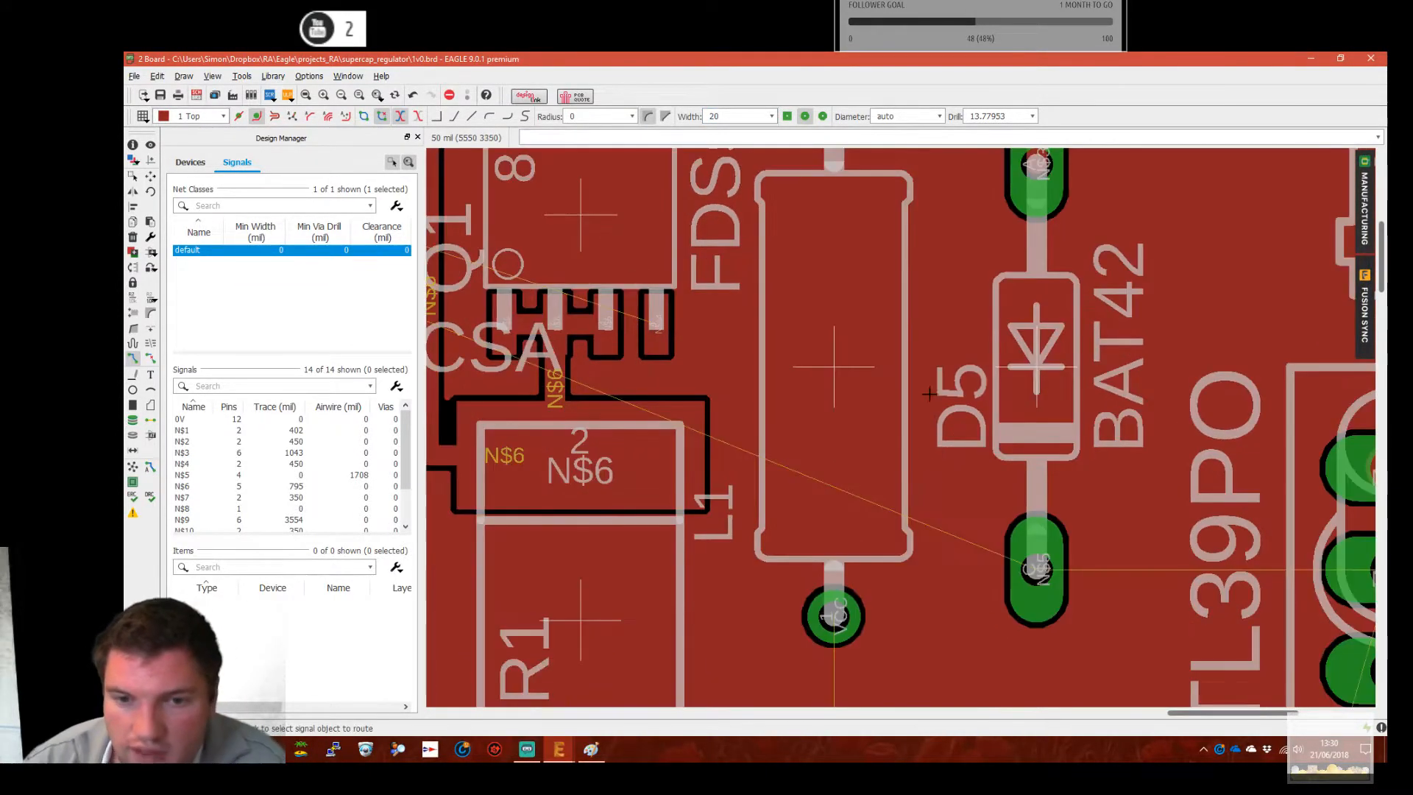
middle_drag(971, 580, 685, 402)
click(751, 392)
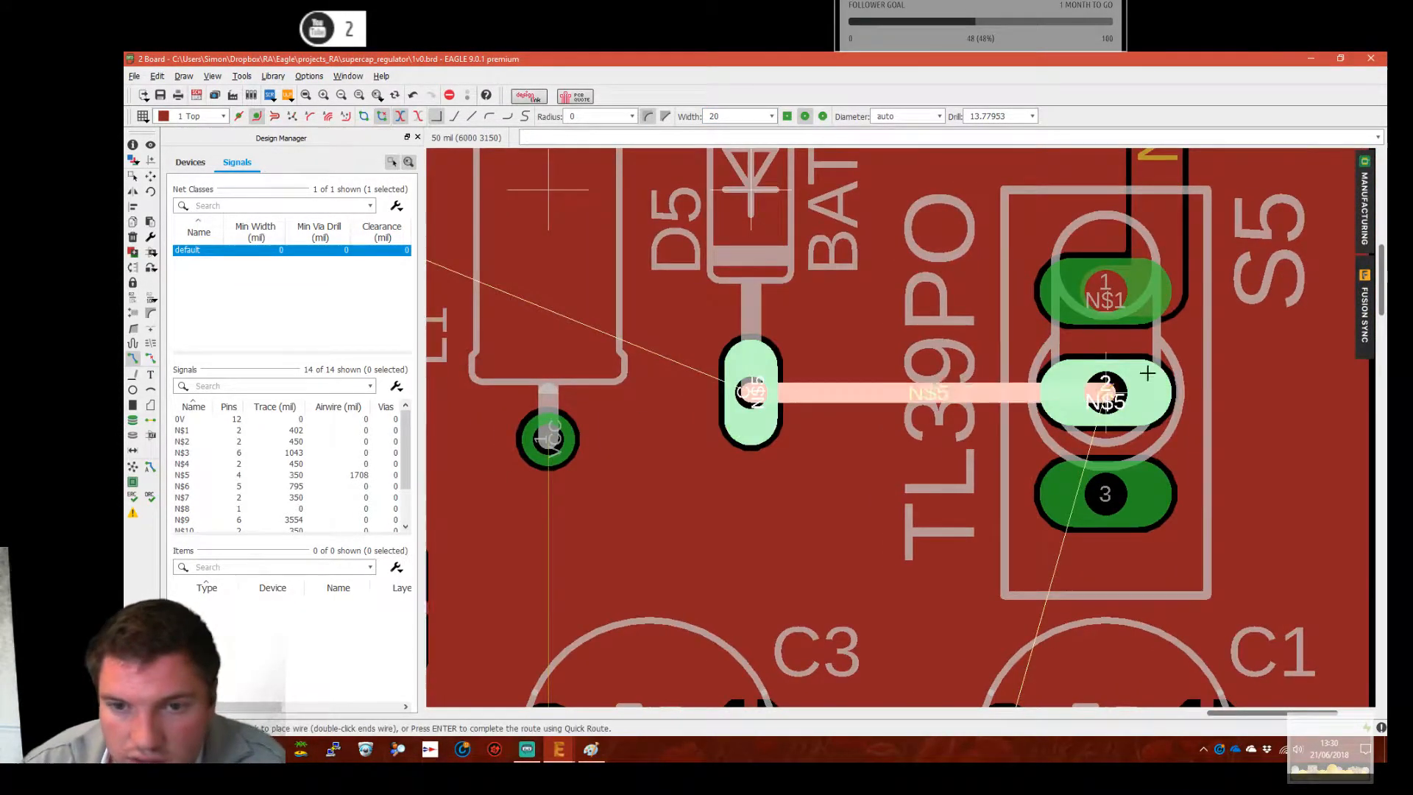
click(1105, 392)
scroll(989, 515, down, 3)
middle_drag(955, 597, 954, 567)
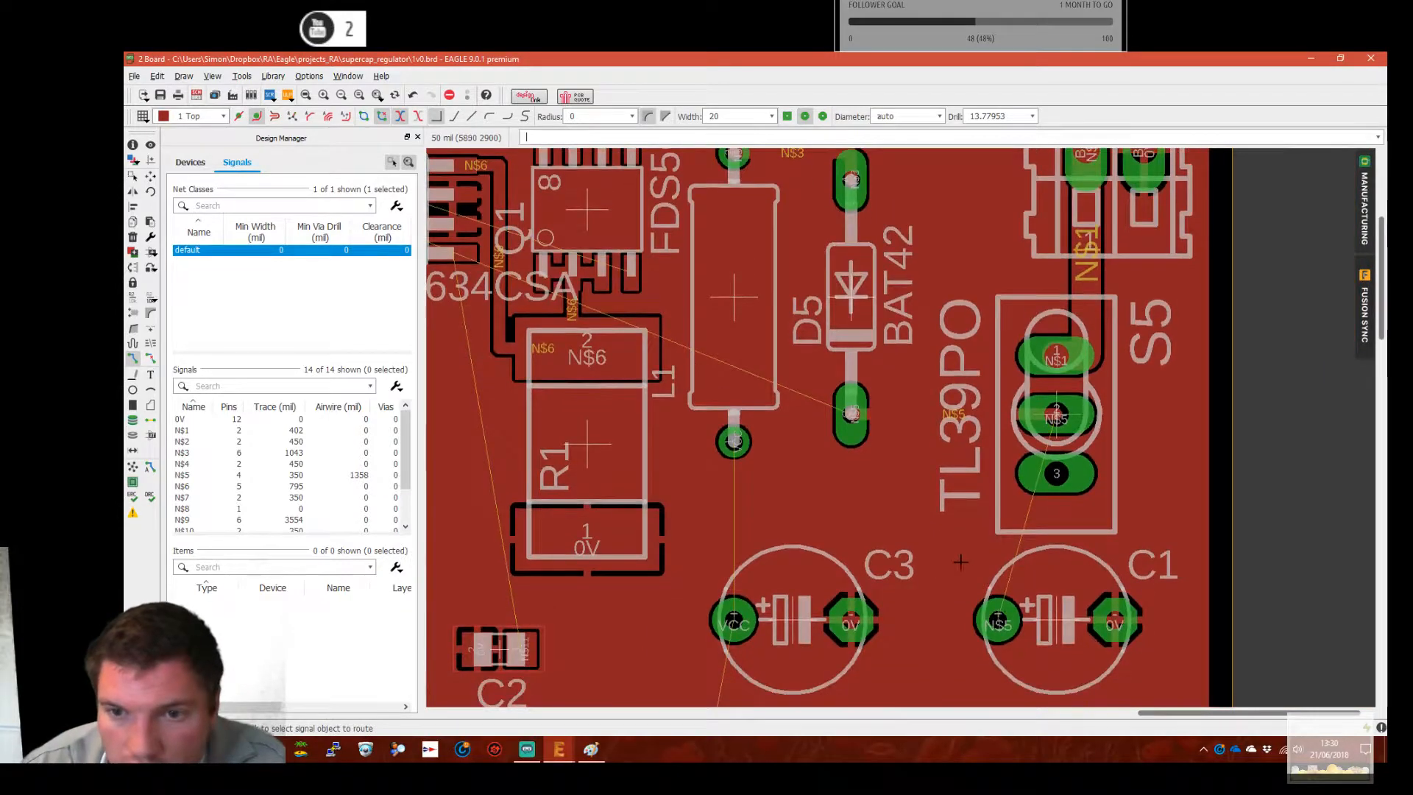
click(998, 621)
click(996, 417)
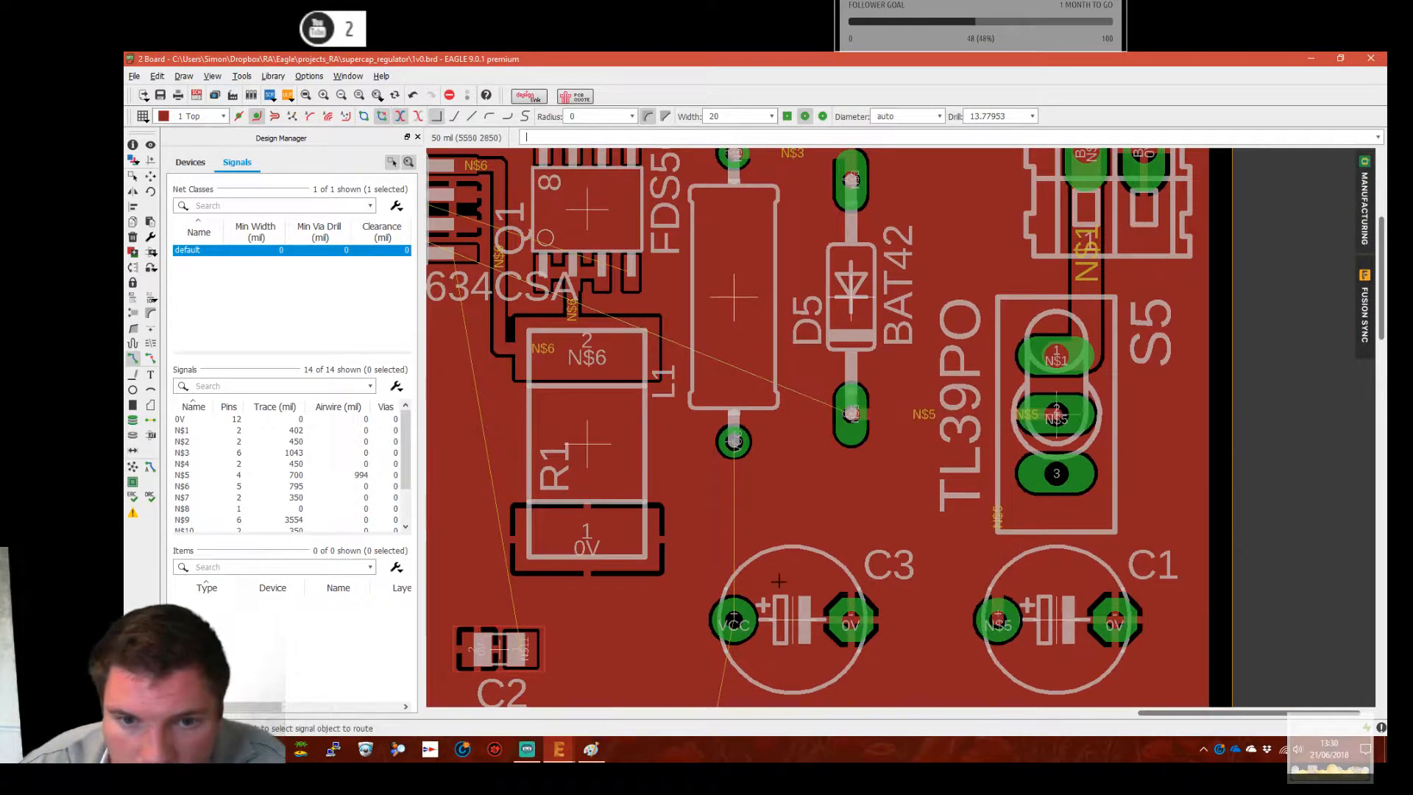
Route VCC on the top layer at width 20 from C3's positive pad straight up to L1's lower pad
click(734, 621)
click(733, 443)
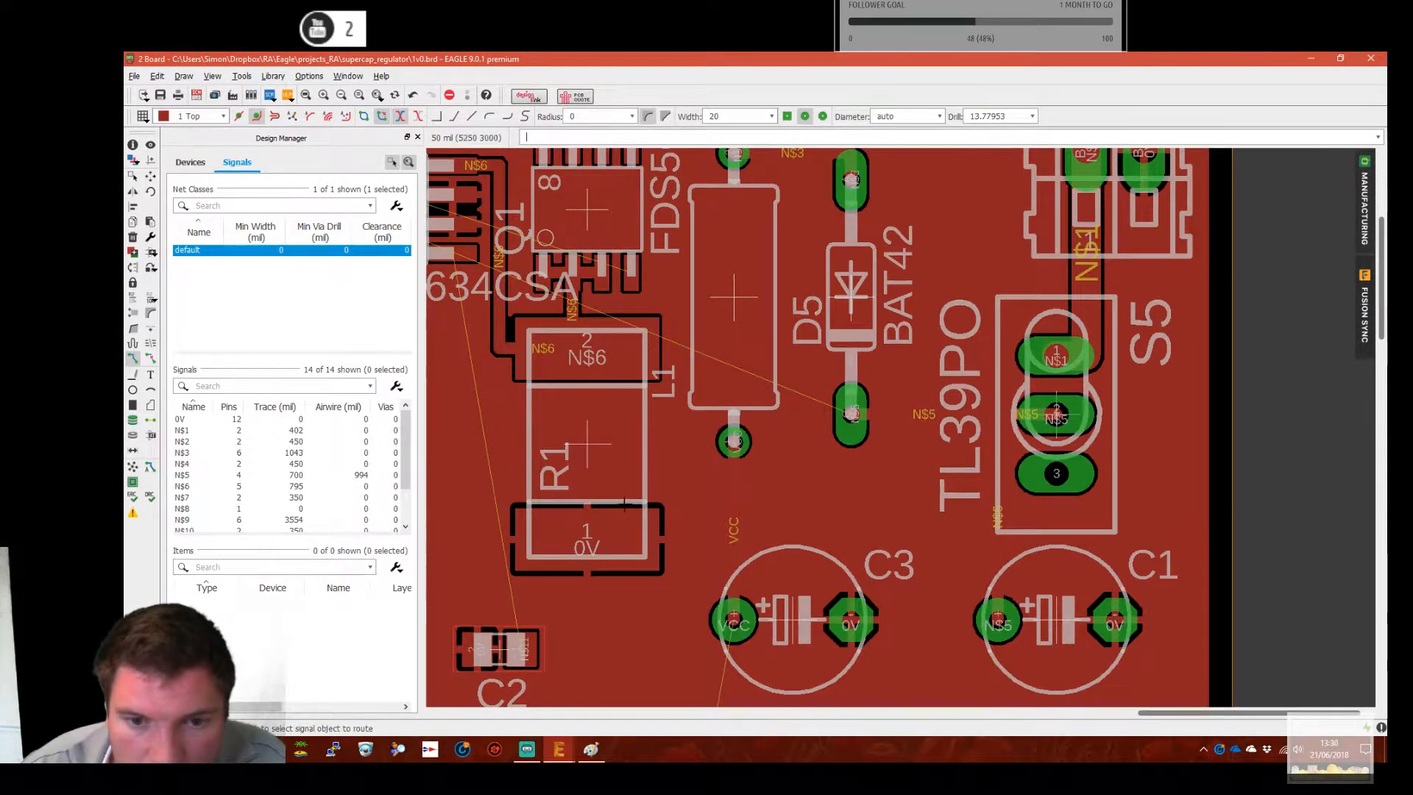
Examine the unrouted connections around IC1 and highlight the airwire running from its upper-left pin to Q1
middle_drag(764, 424, 999, 509)
scroll(1013, 507, up, 3)
scroll(1014, 507, down, 3)
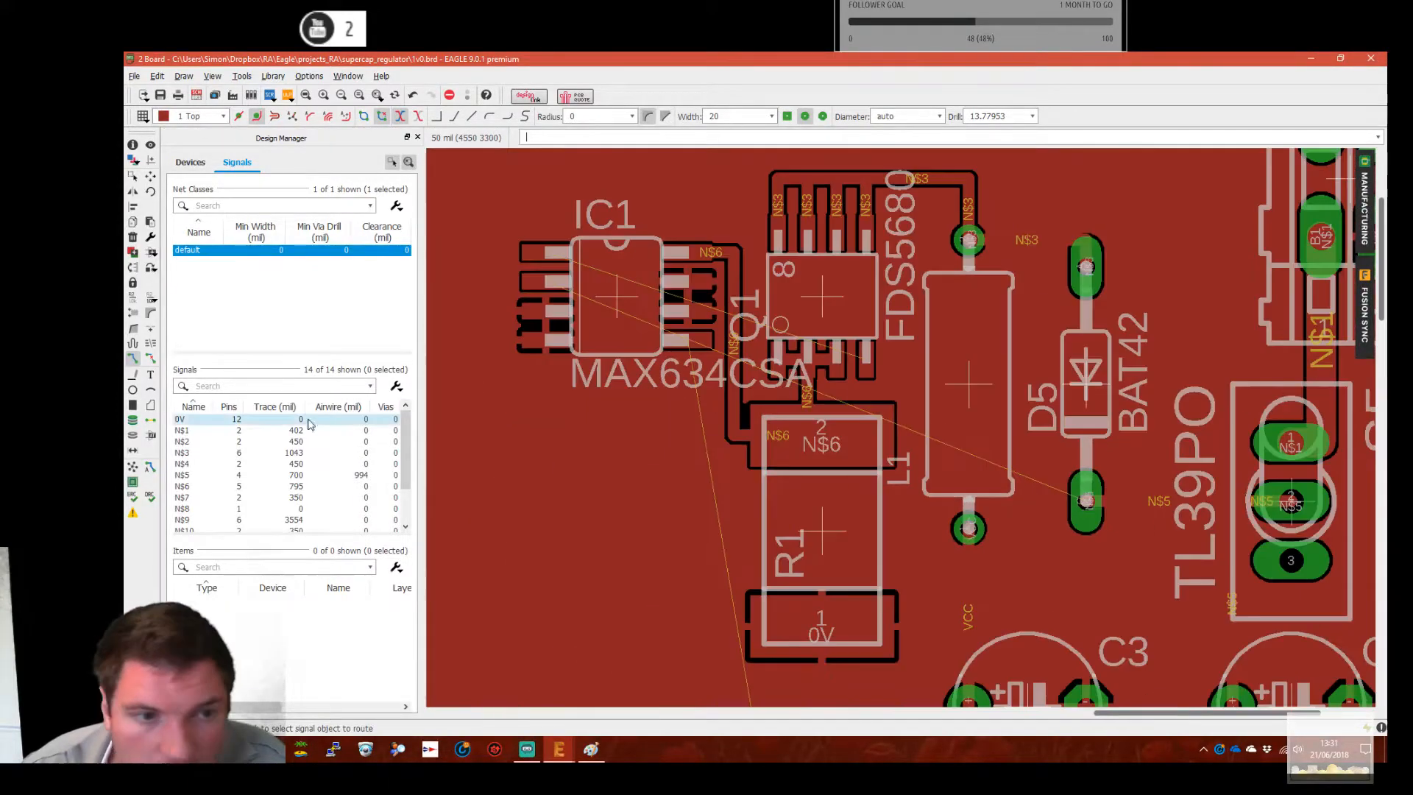
middle_drag(1067, 427, 1080, 473)
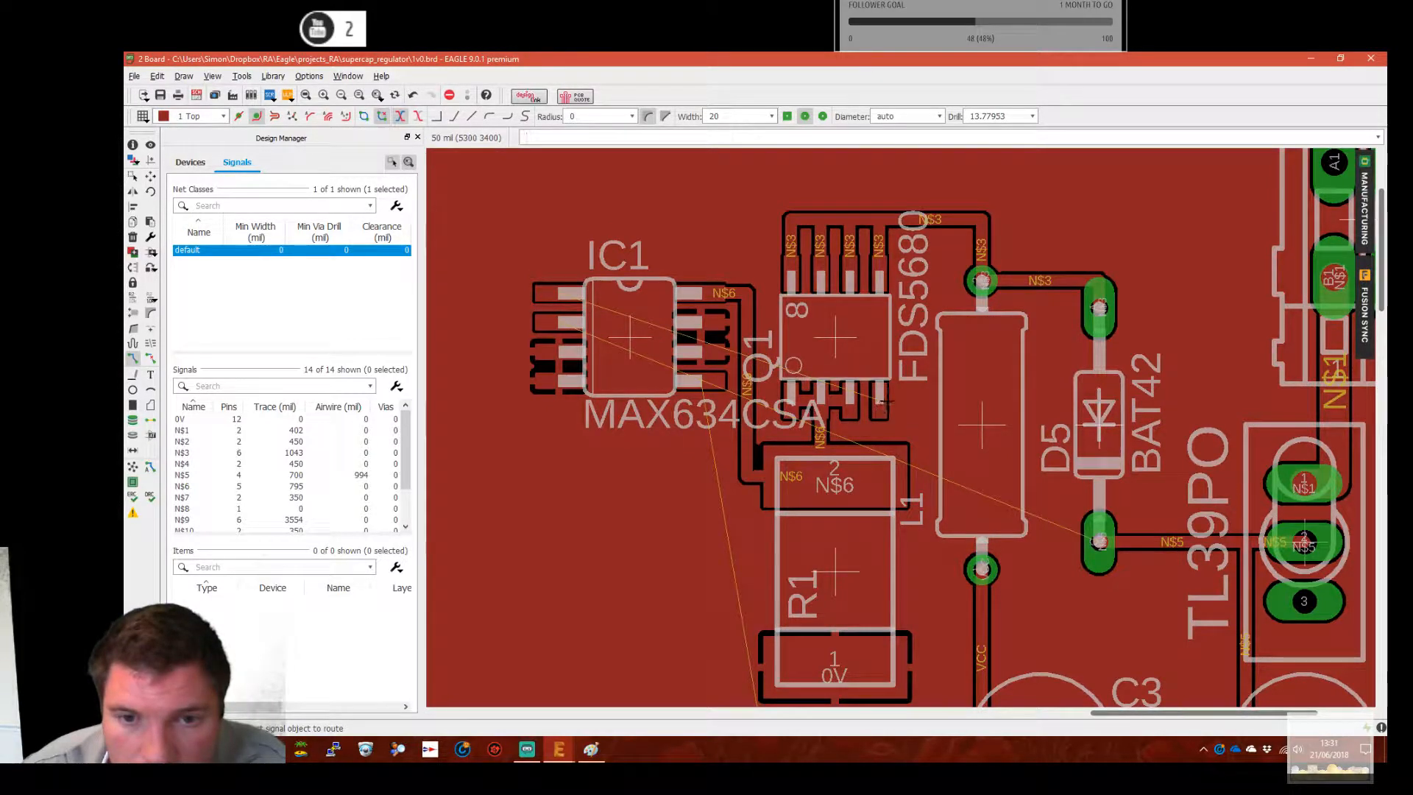
middle_drag(909, 496, 898, 461)
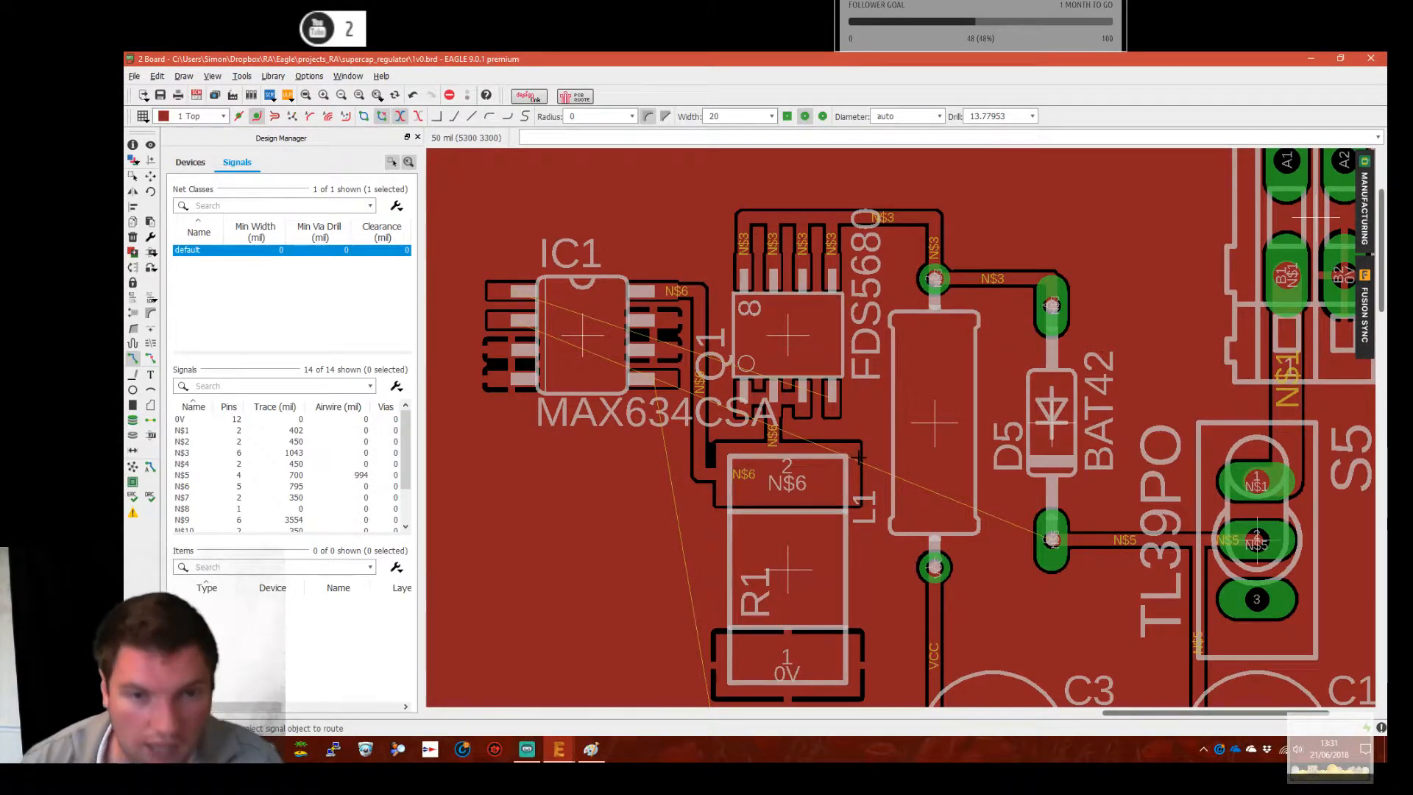
scroll(617, 325, up, 1)
scroll(617, 325, up, 1)
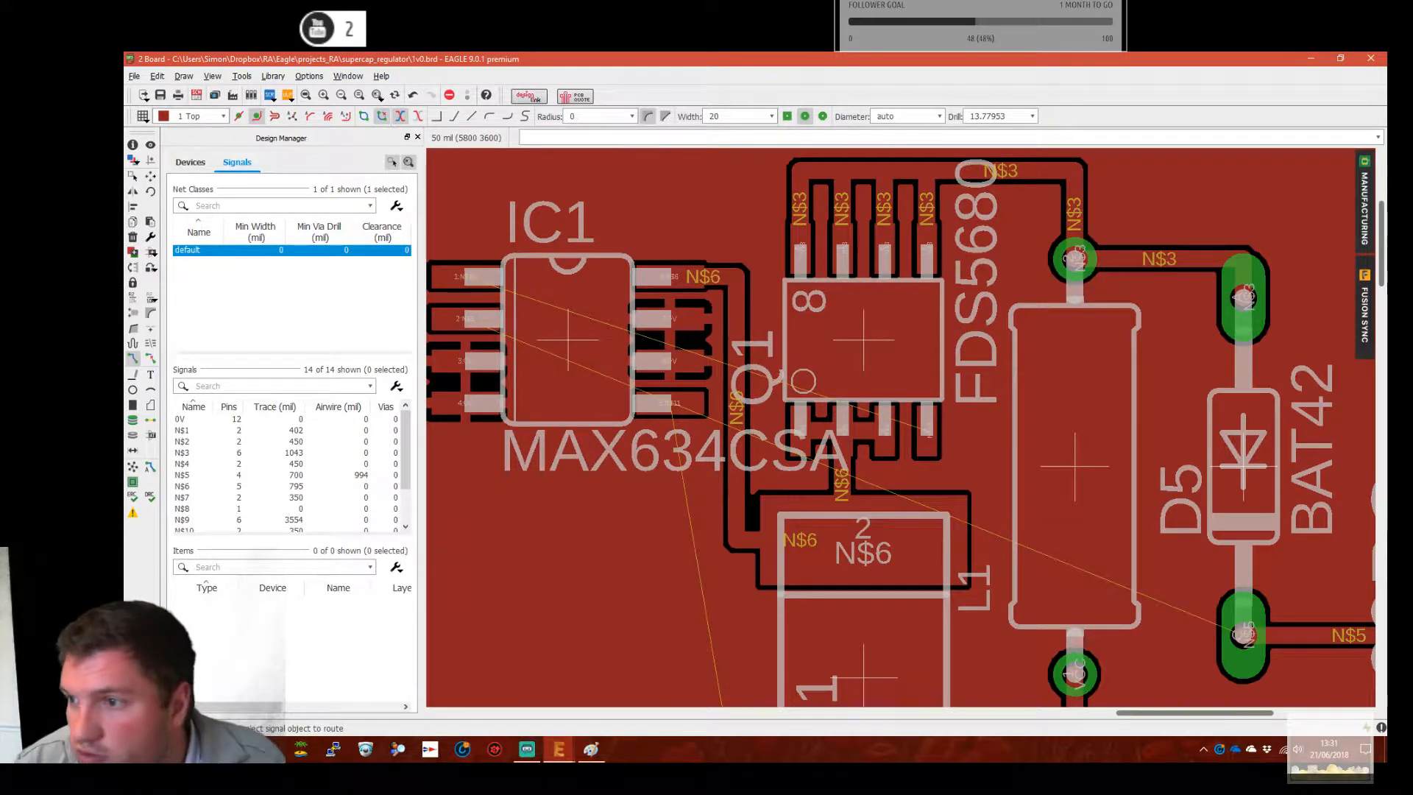
click(150, 145)
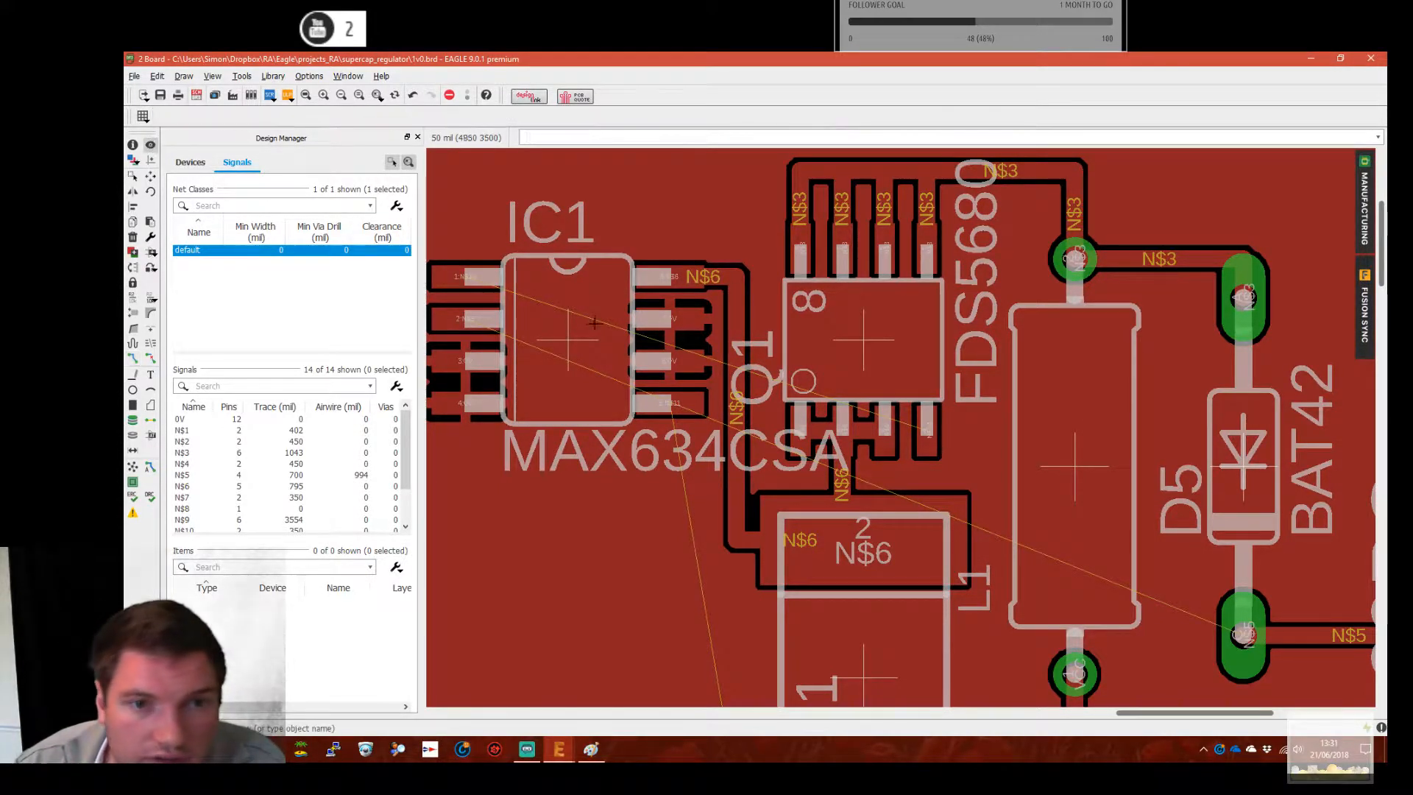
click(593, 321)
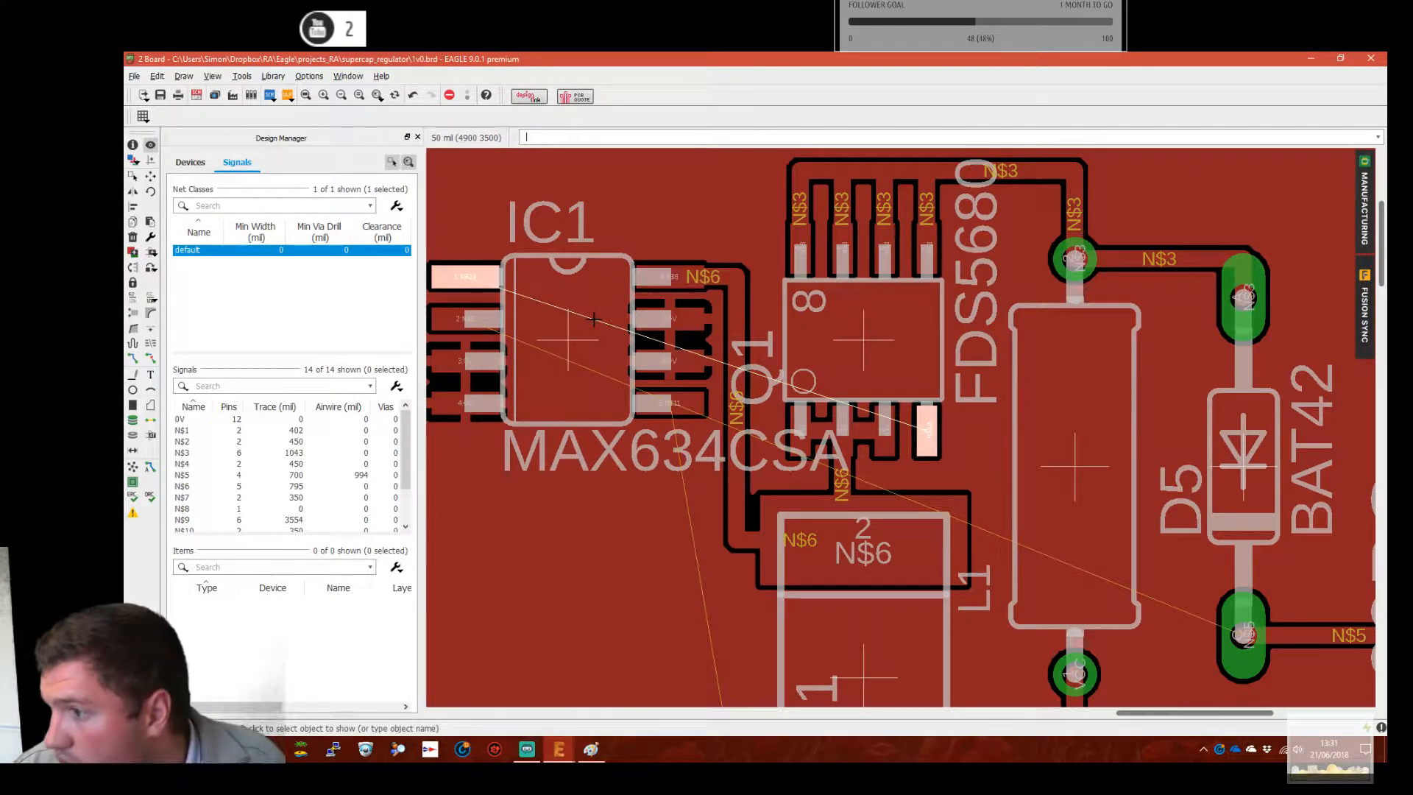
middle_drag(683, 293, 792, 319)
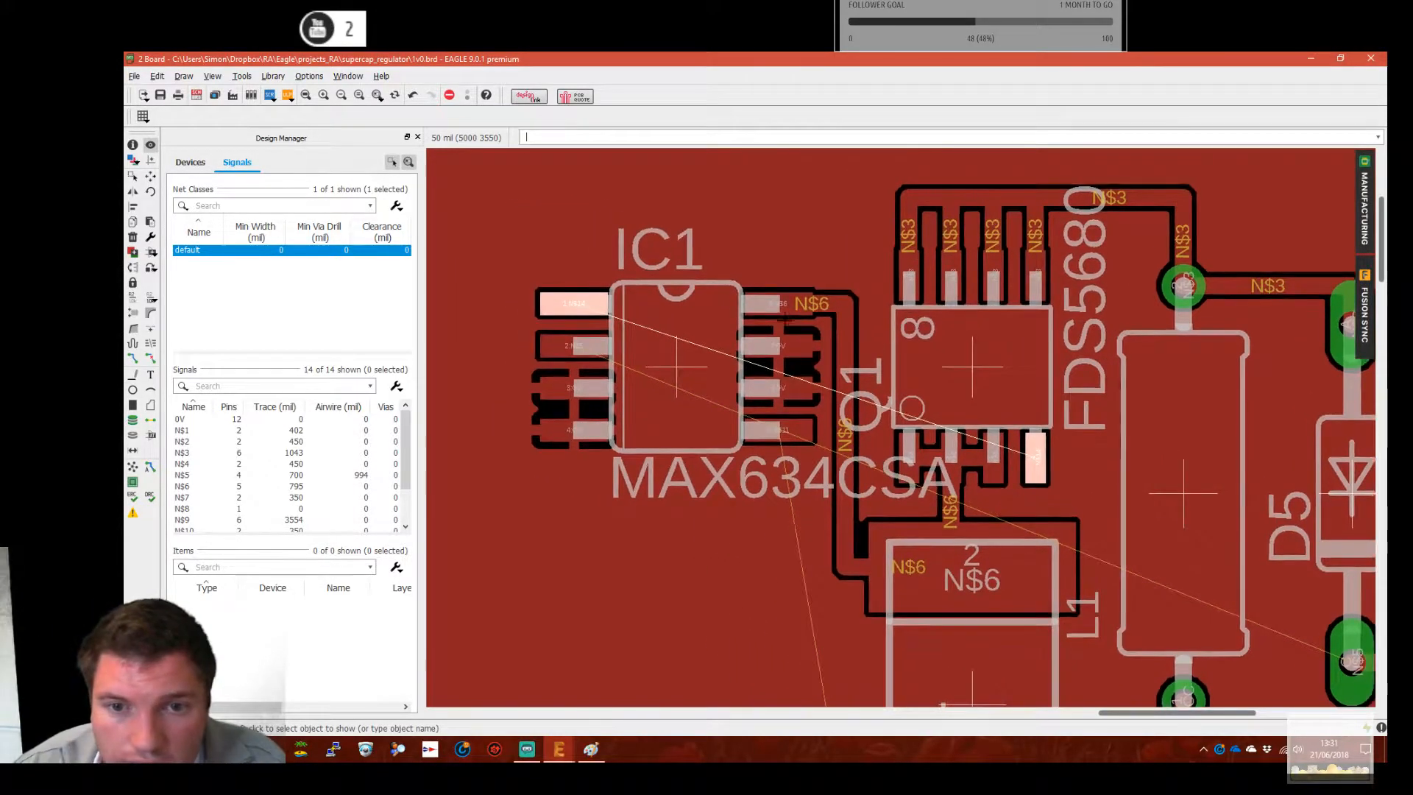
Start a width 20 route for N$14 at IC1's upper-left pin and set the grid size to 20 mil
click(132, 358)
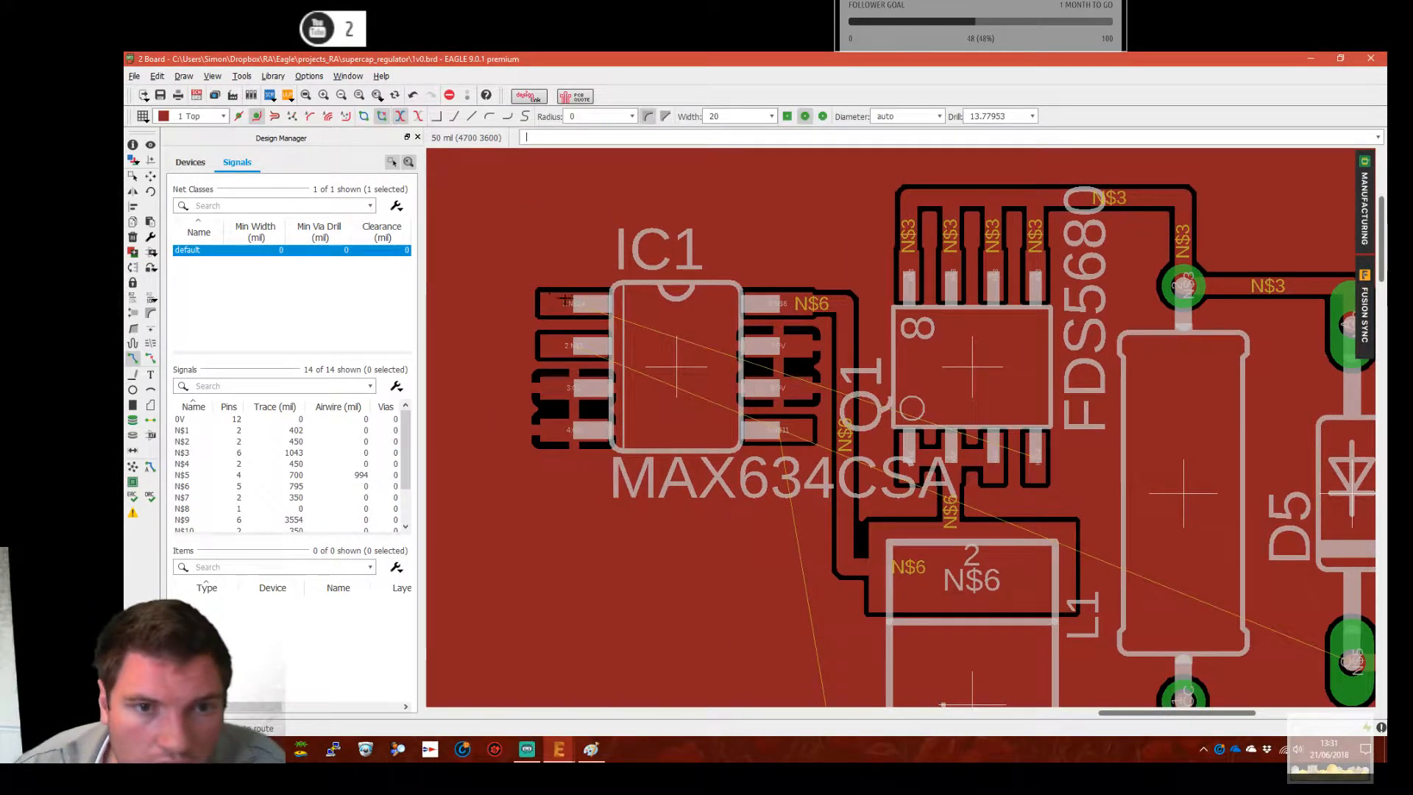
click(574, 303)
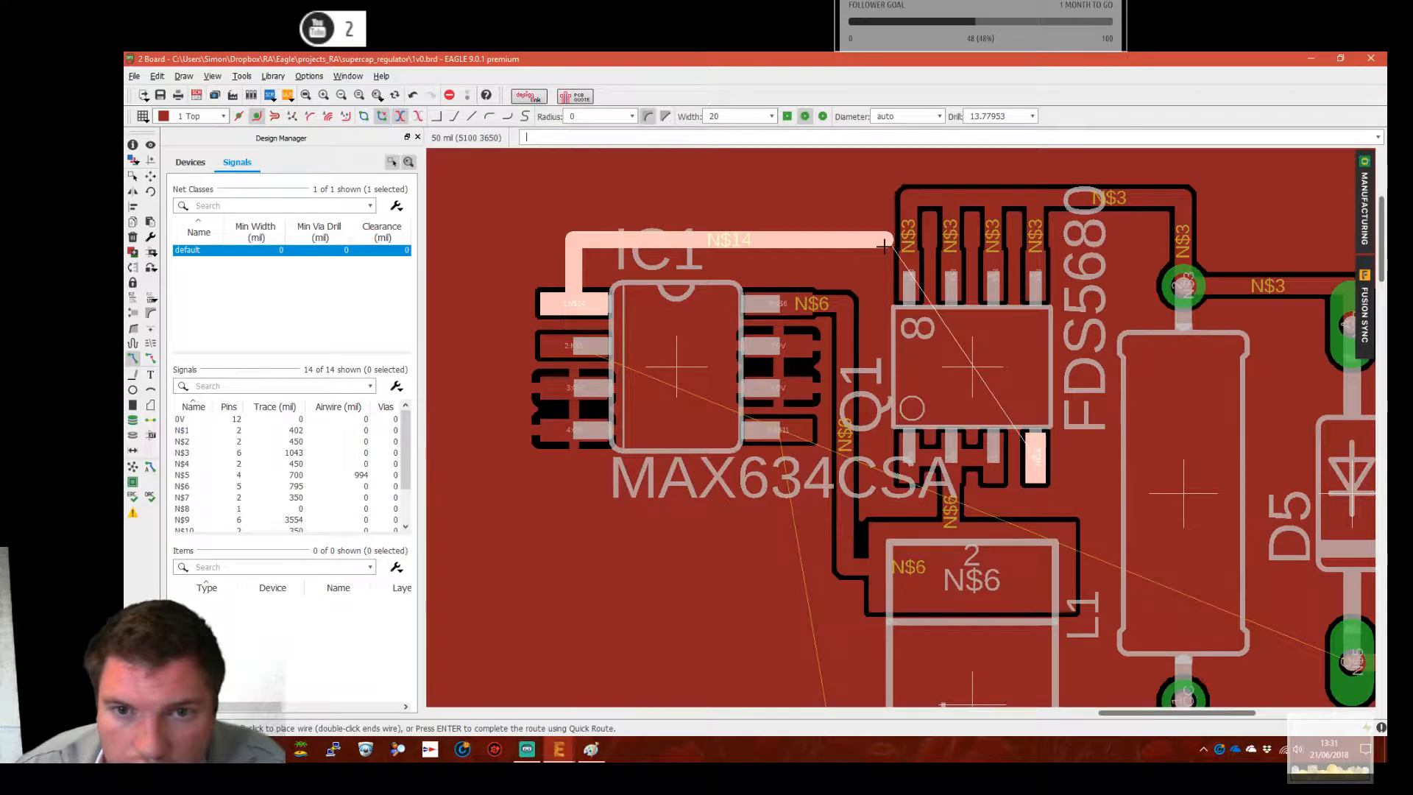
click(141, 116)
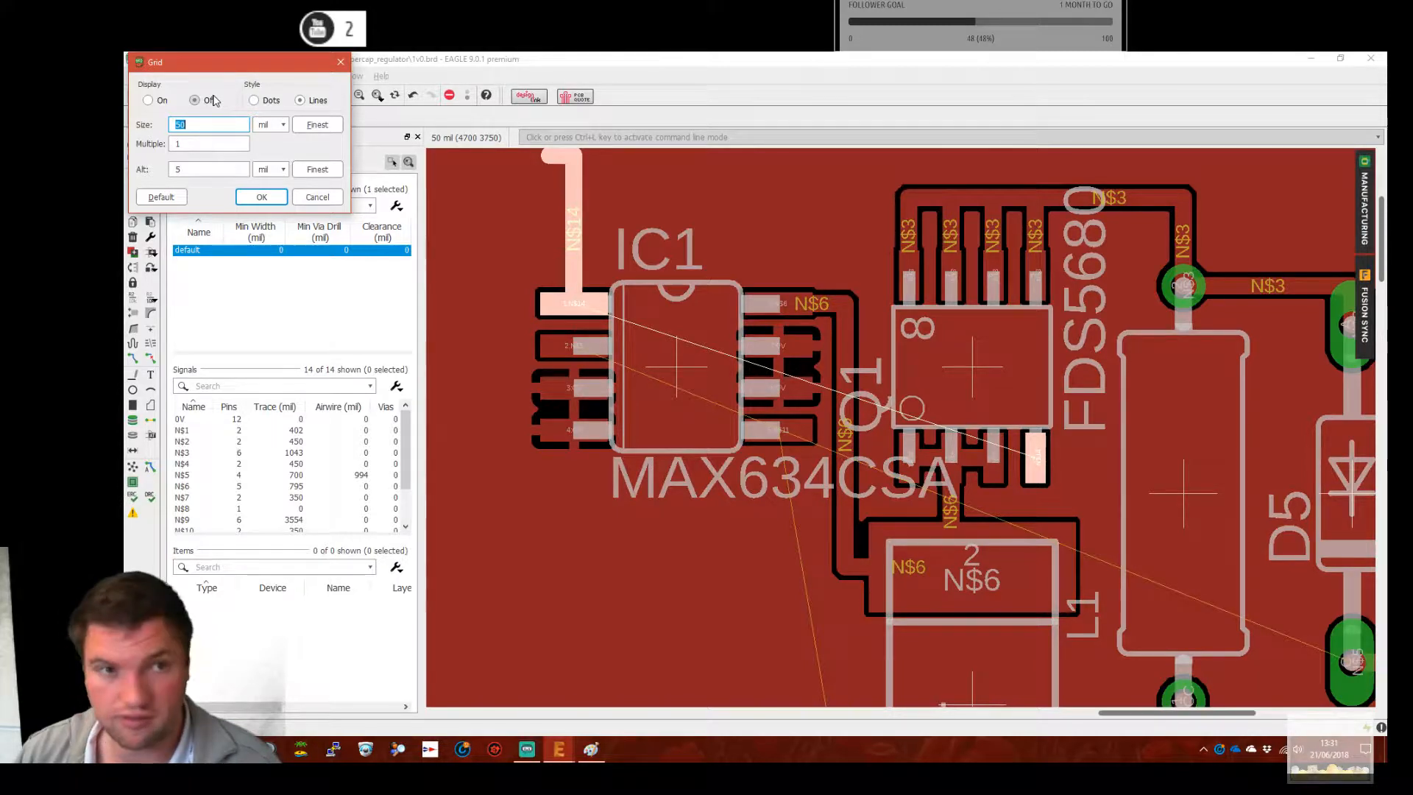
text(20)
key(Return)
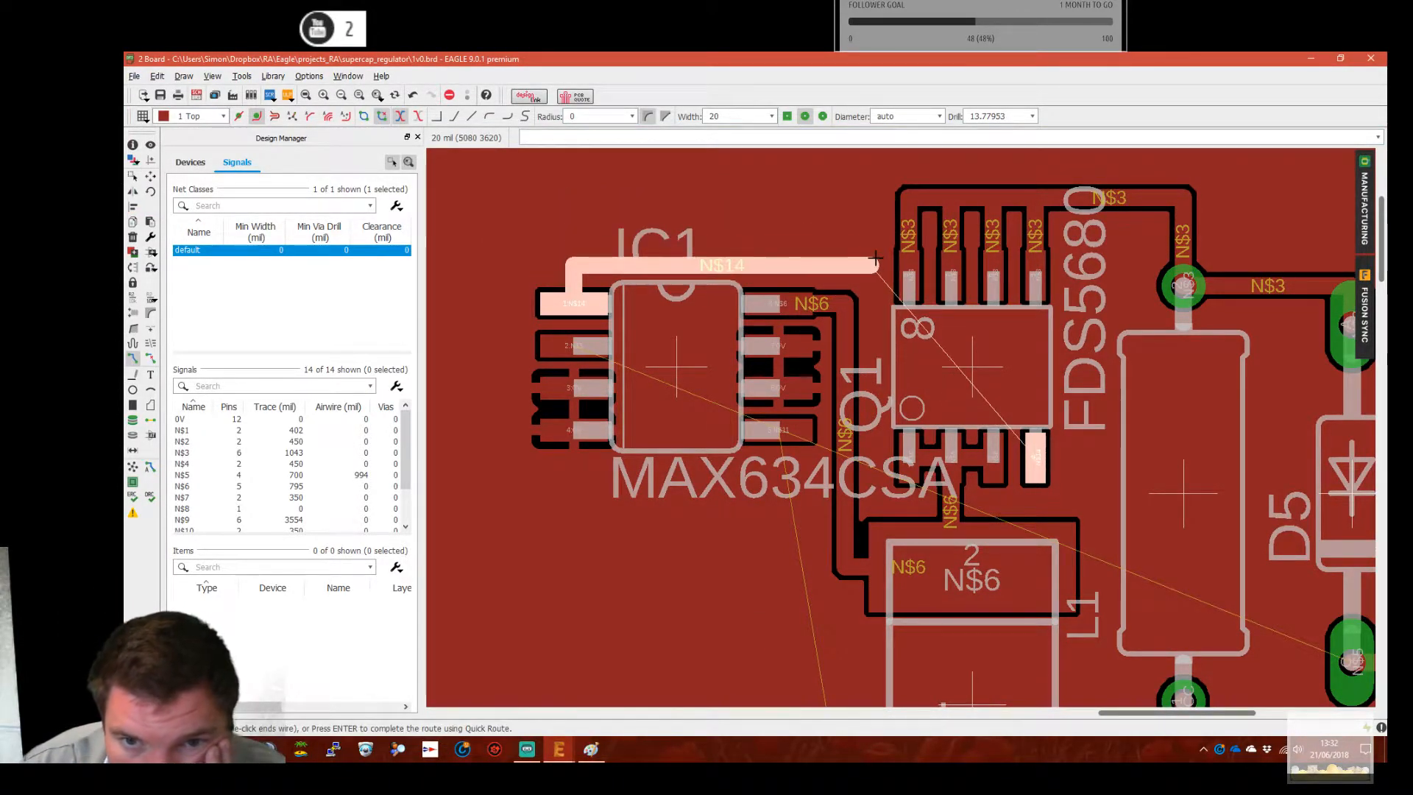
Route N$14 above IC1, down between IC1 and Q1, and beneath Q1's body to its lower-right pin
click(872, 265)
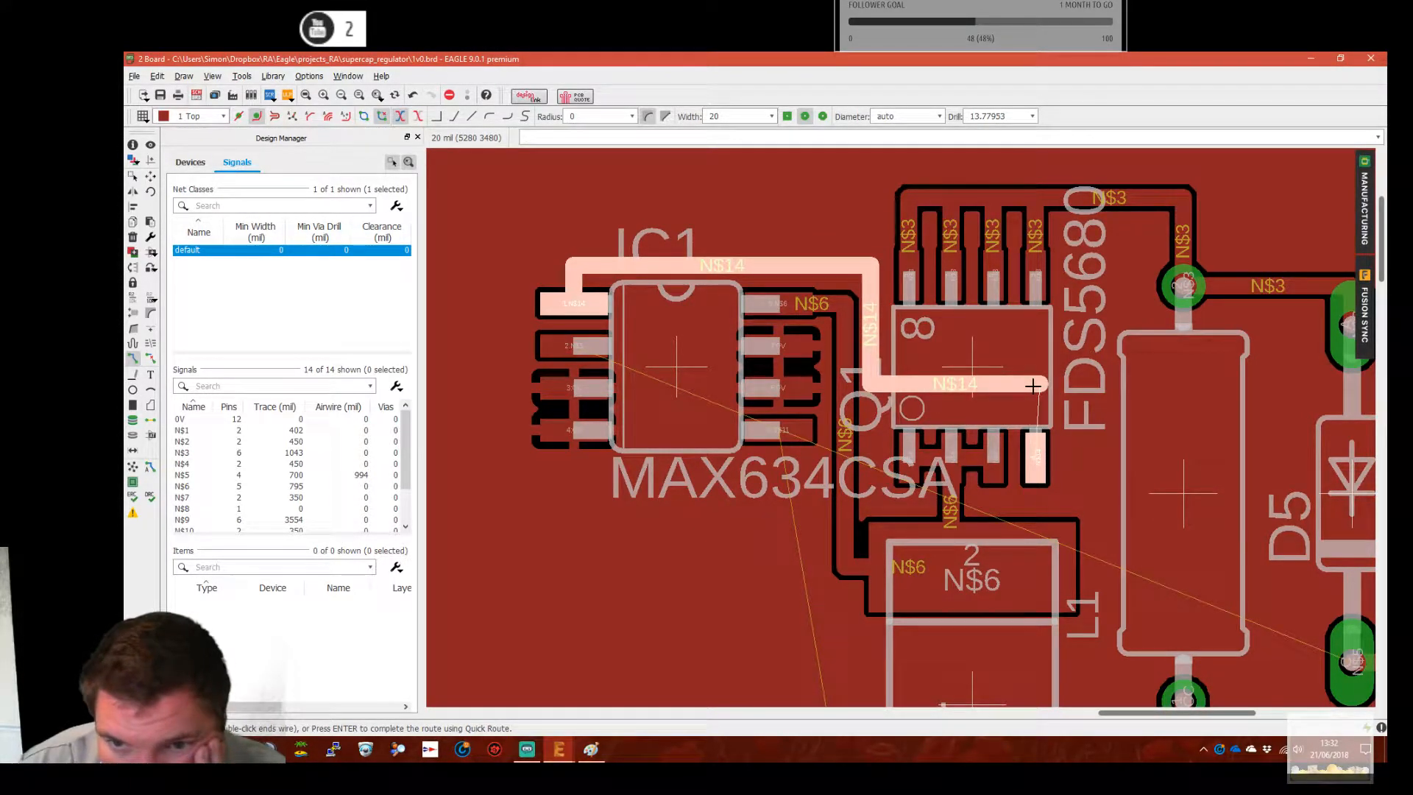
click(1028, 385)
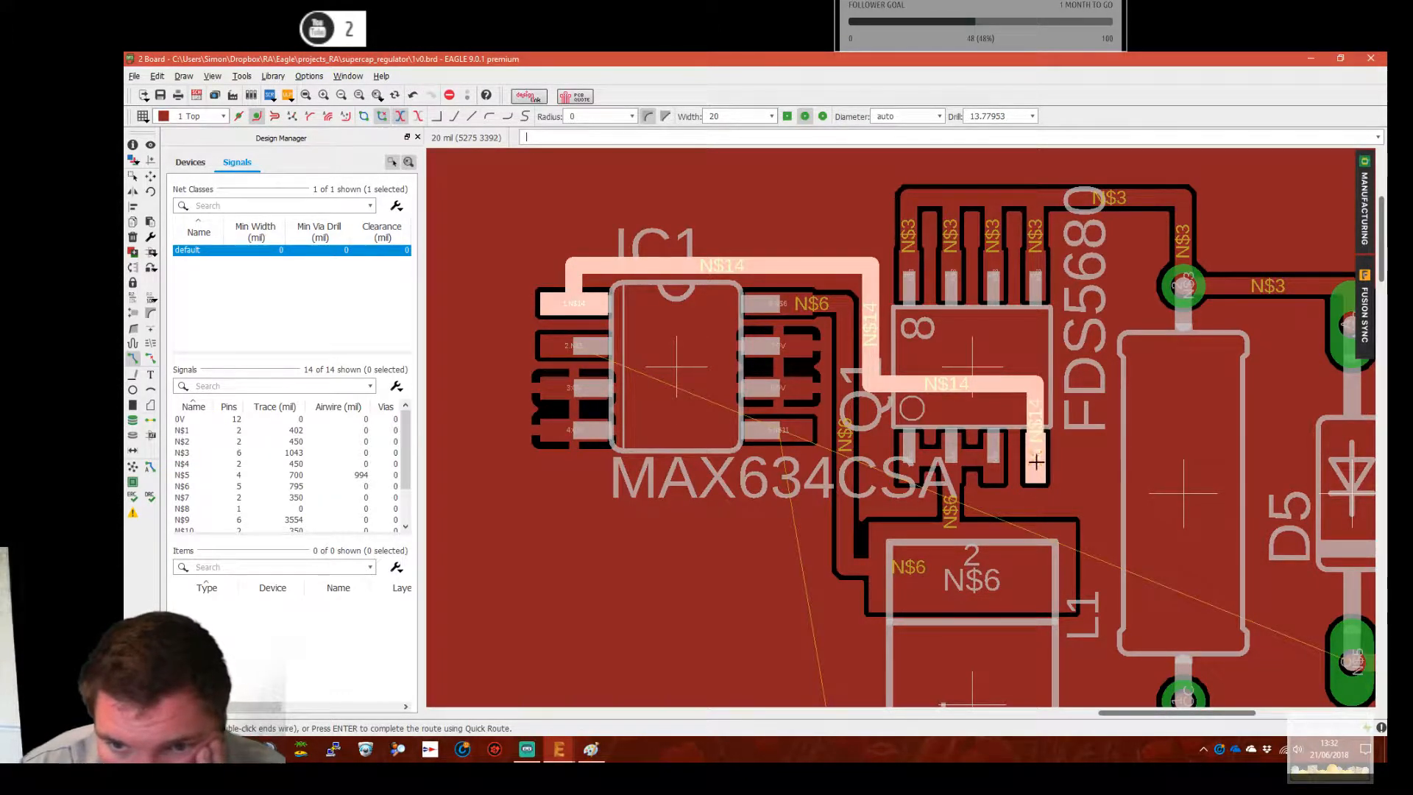
key(Escape)
click(133, 466)
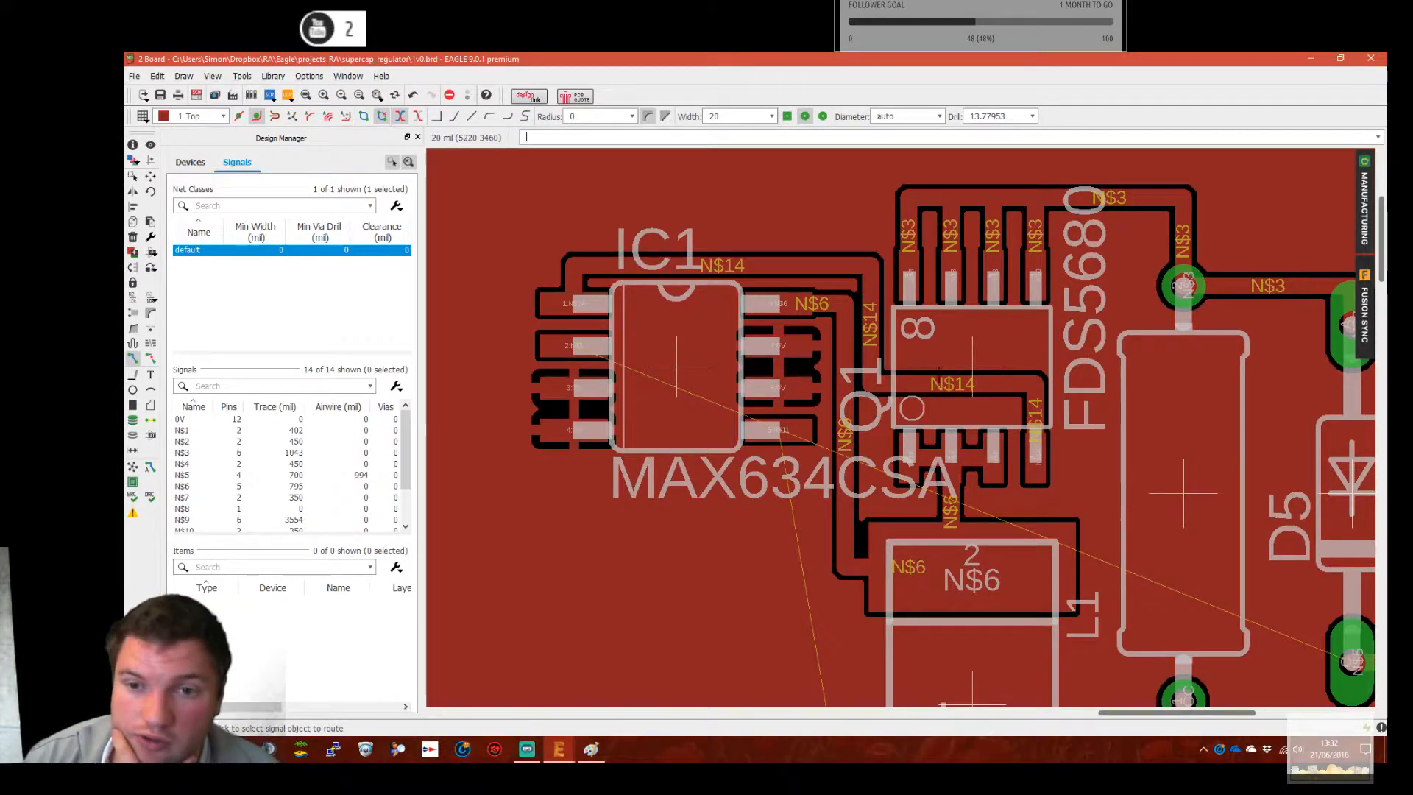
Route N$5 from IC1's second left pin up over IC1 and Q1, then down beside D5 to the D5–S5 track
middle_drag(873, 526, 482, 370)
scroll(979, 473, down, 5)
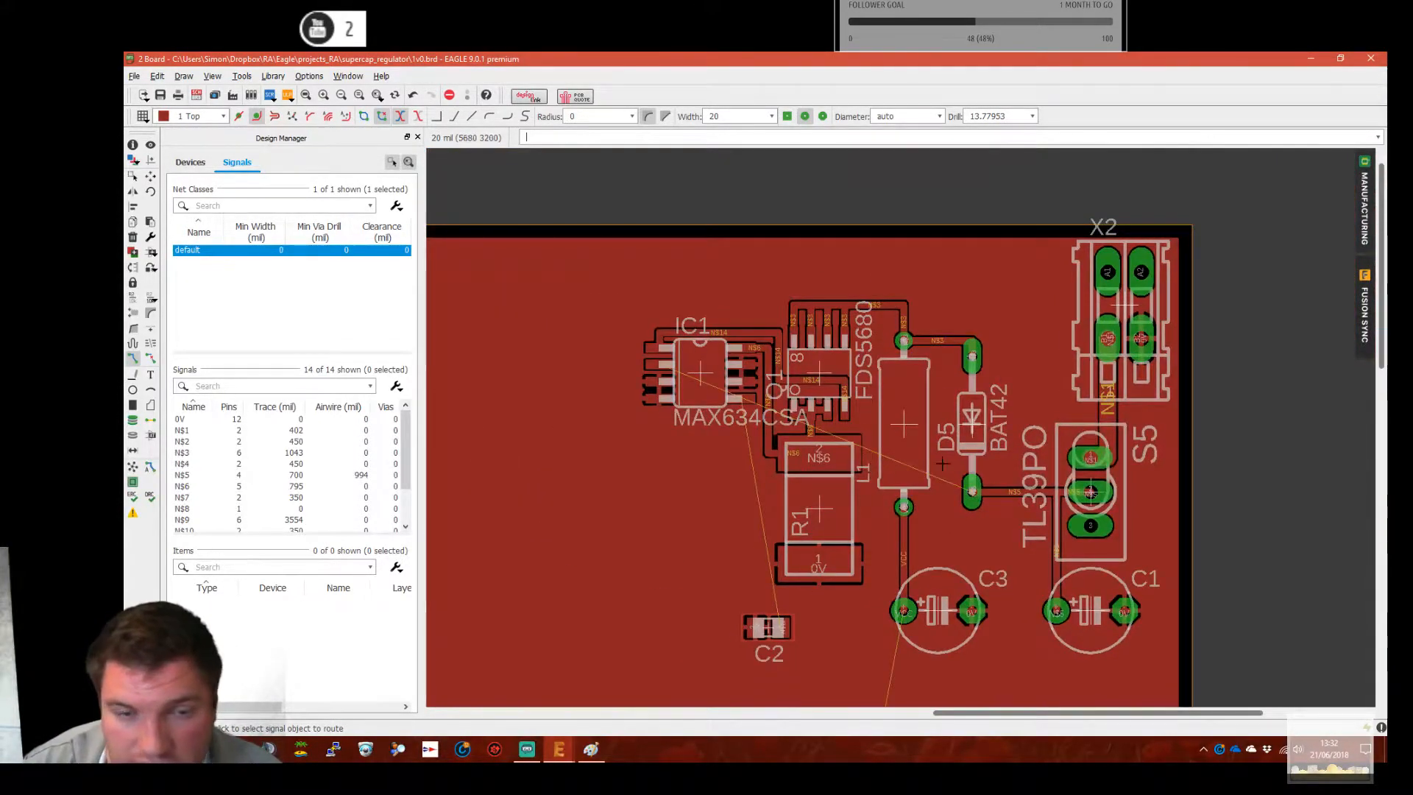
click(652, 368)
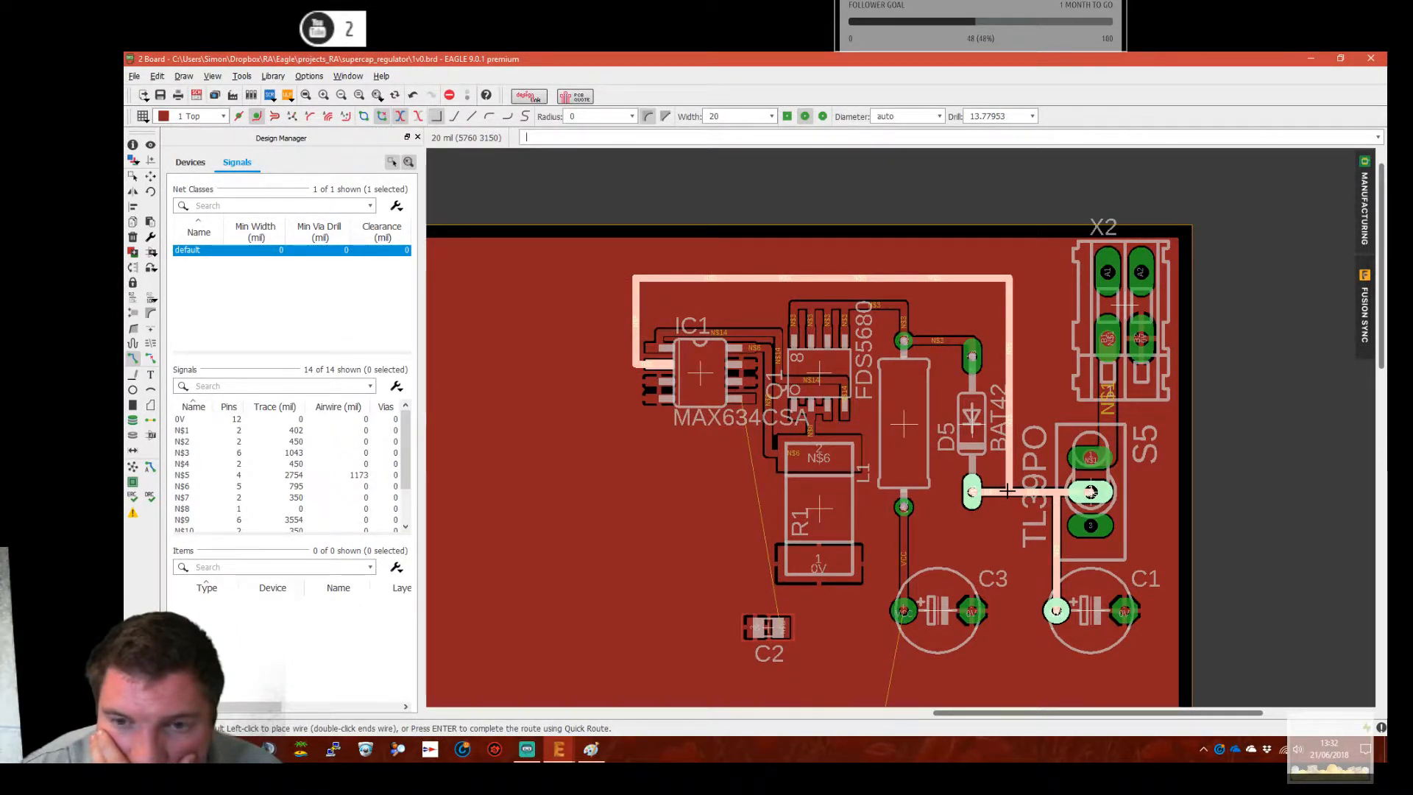
click(1006, 490)
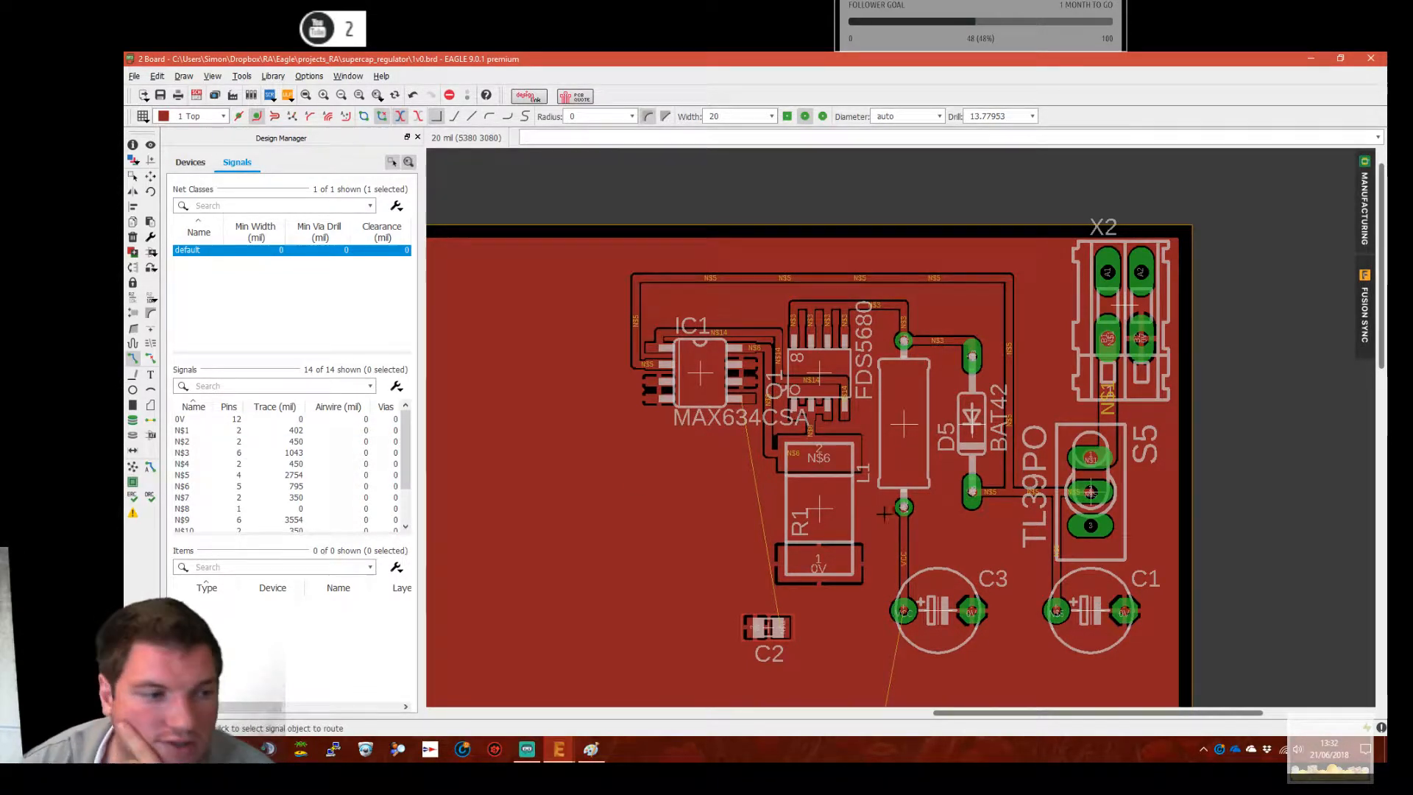
Move C2 to directly below IC1, centred on it
middle_drag(737, 592, 759, 553)
click(151, 176)
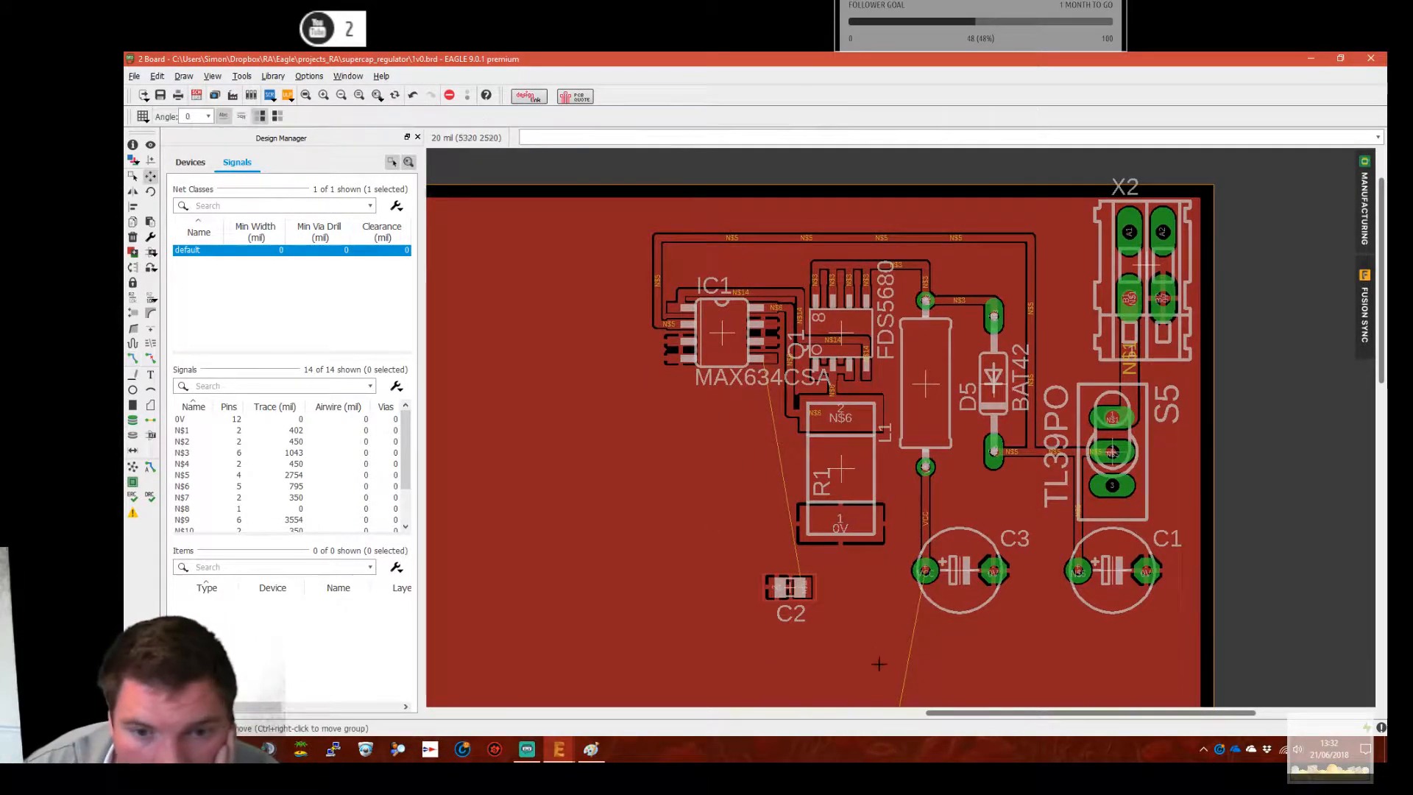
click(789, 587)
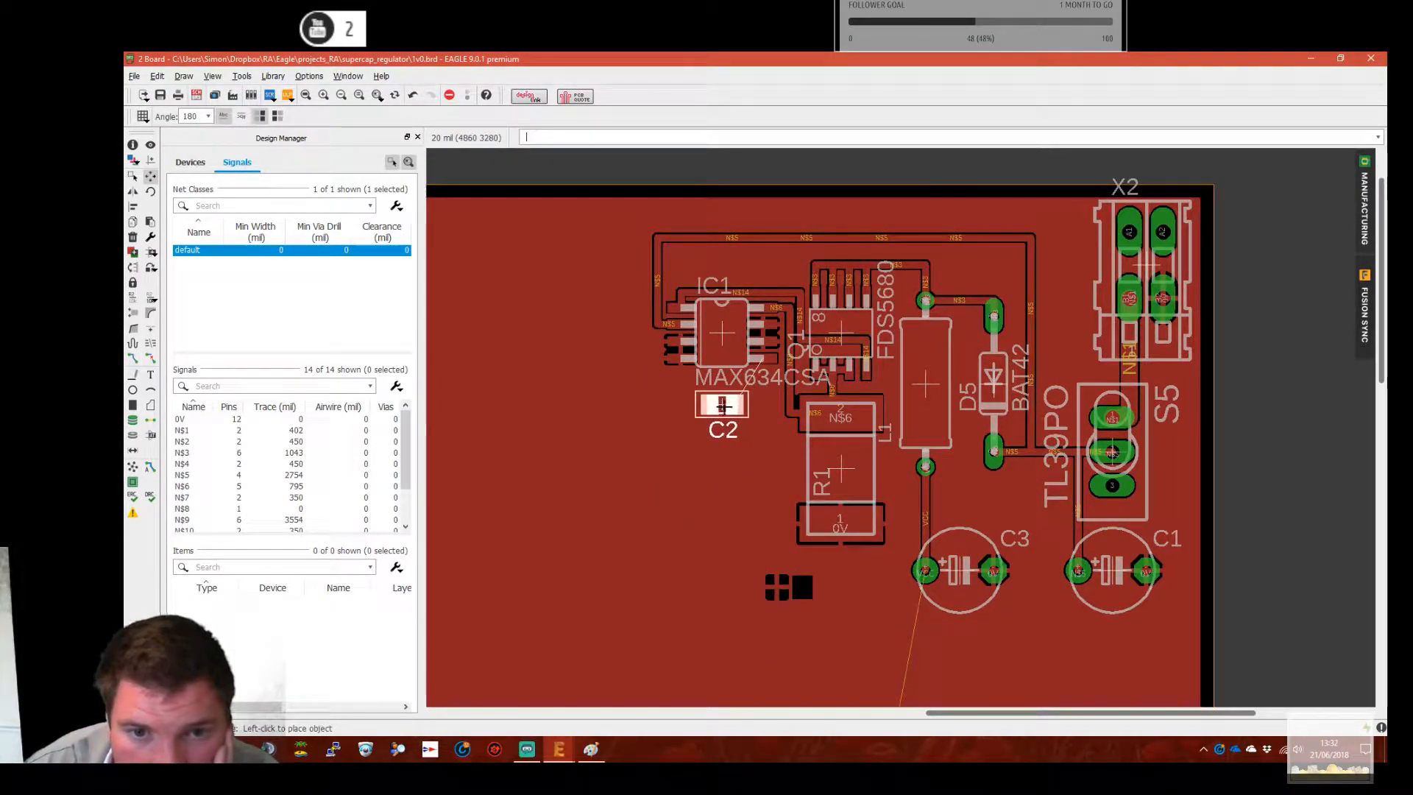
click(723, 406)
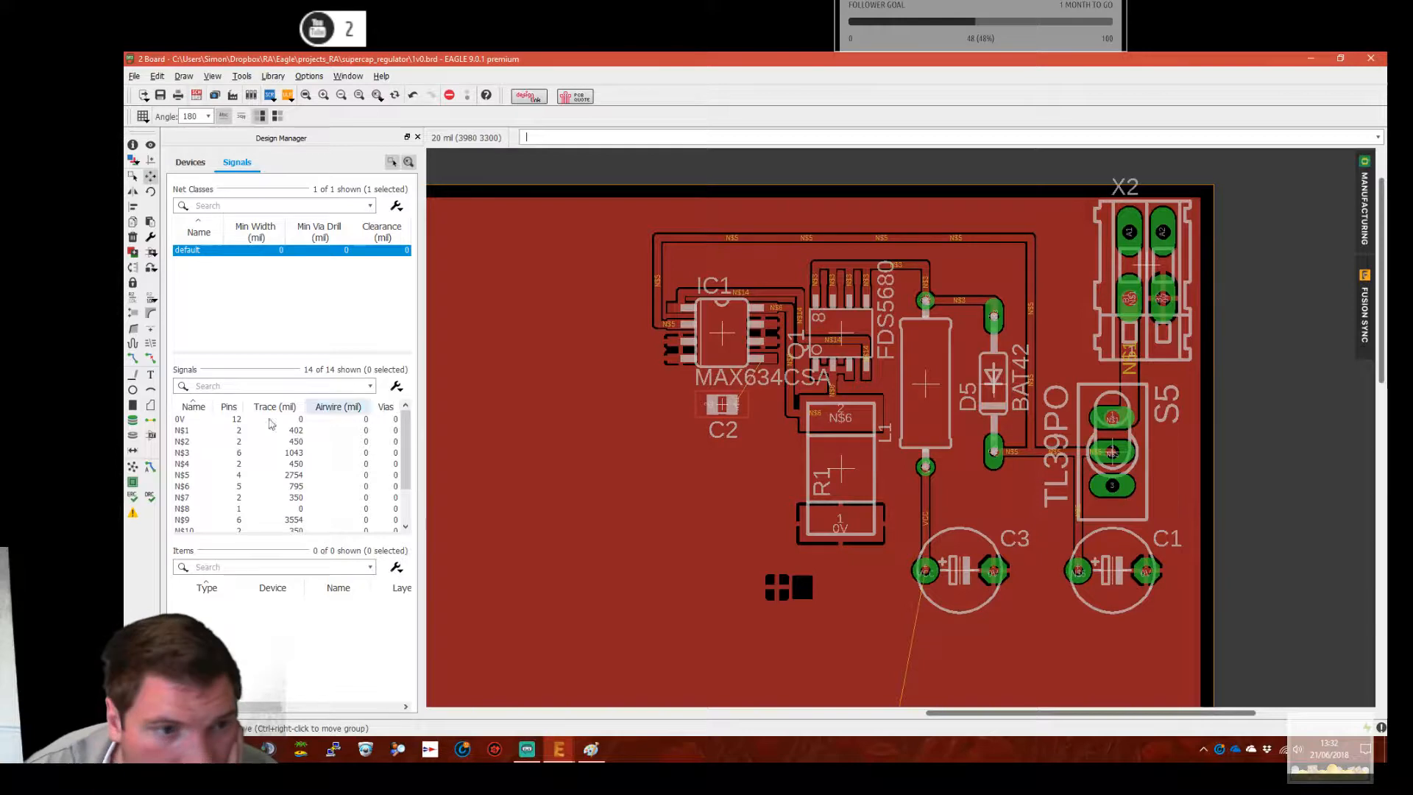
Route N$11 on the top layer at width 20 from IC1's lower-right pin down to C2's right pad
click(133, 359)
scroll(950, 395, up, 2)
click(618, 332)
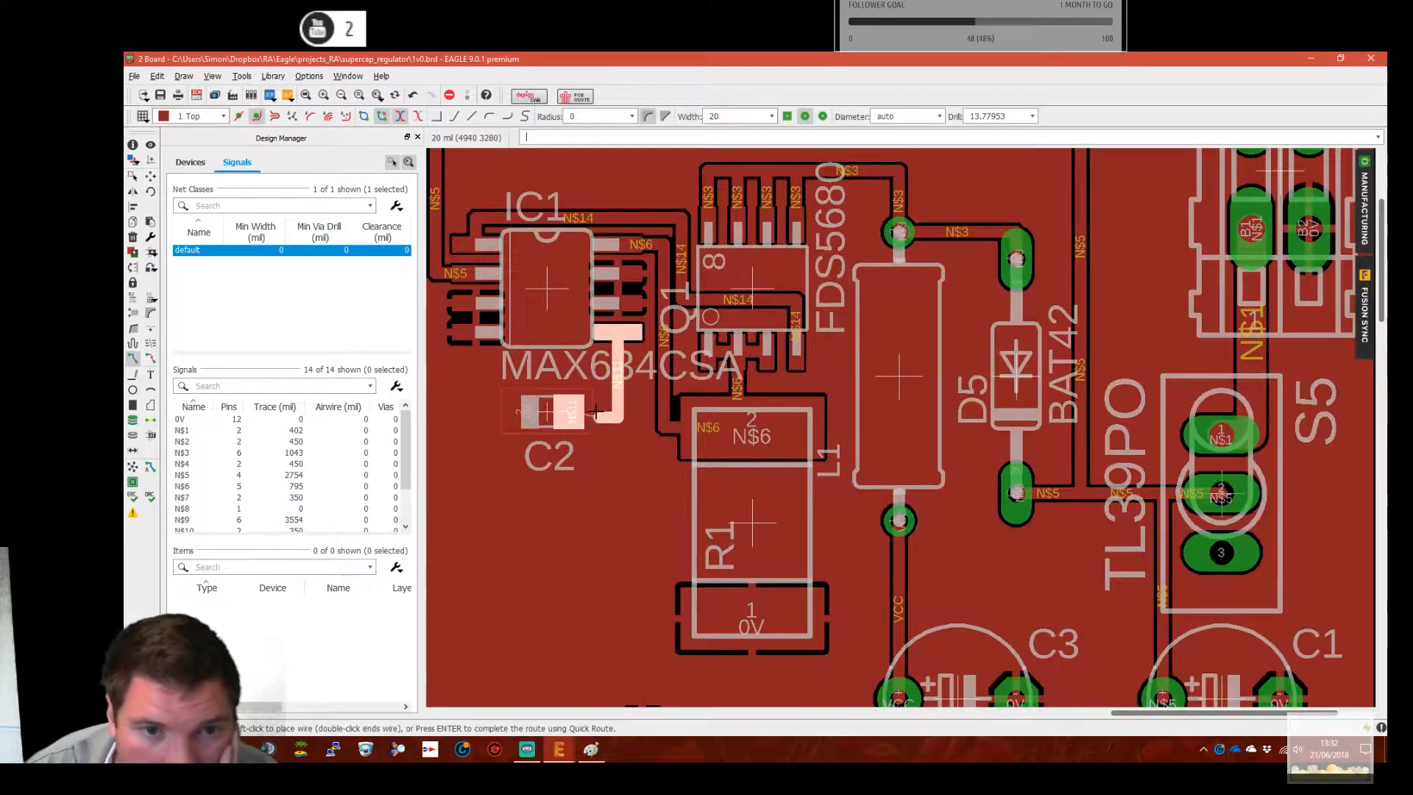
click(569, 414)
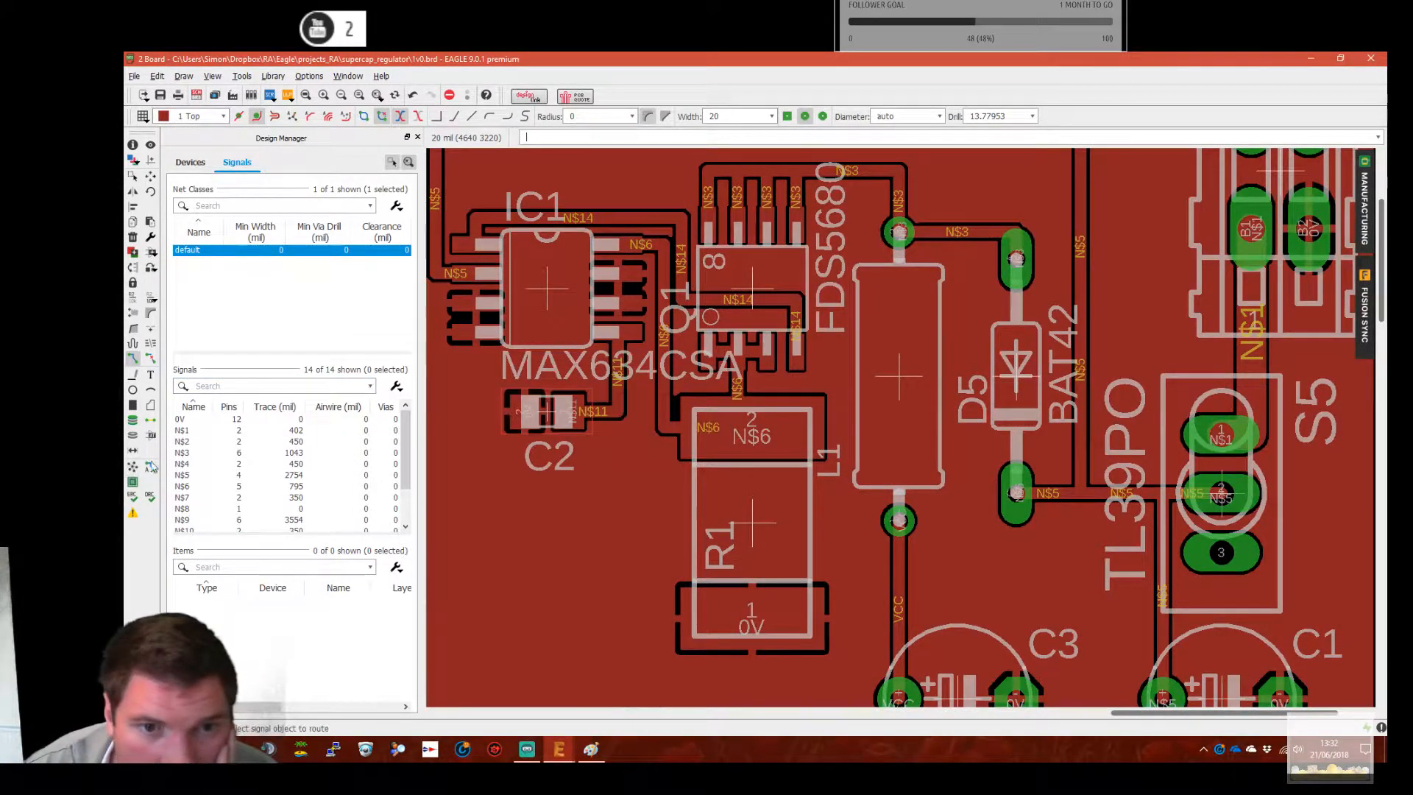
Route VCC on the top layer at width 50 from C3's left pad down and across to the VCC track above X3
scroll(981, 521, down, 1)
middle_drag(982, 521, 979, 417)
scroll(979, 417, down, 5)
middle_drag(987, 580, 1048, 284)
middle_drag(1048, 358, 1000, 446)
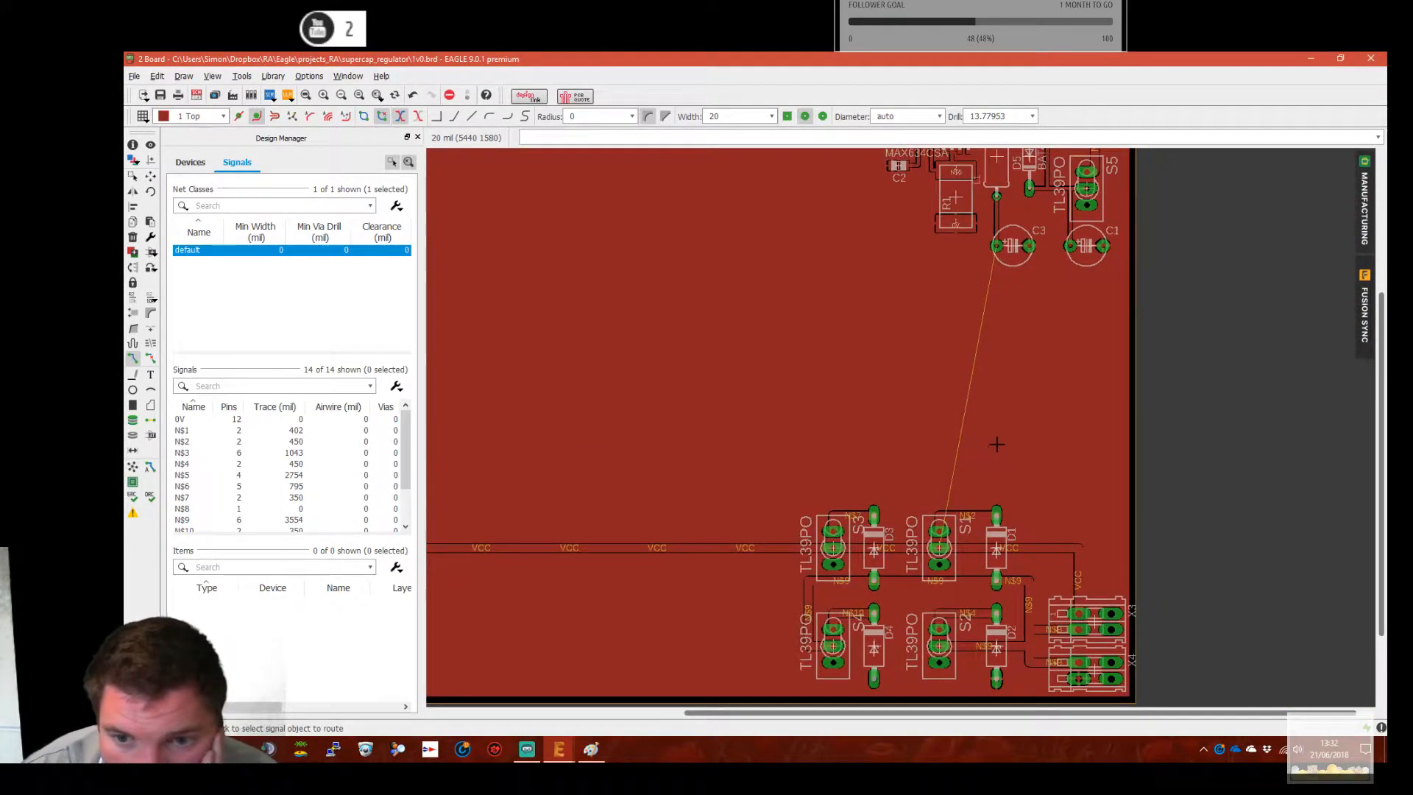
click(773, 118)
click(736, 214)
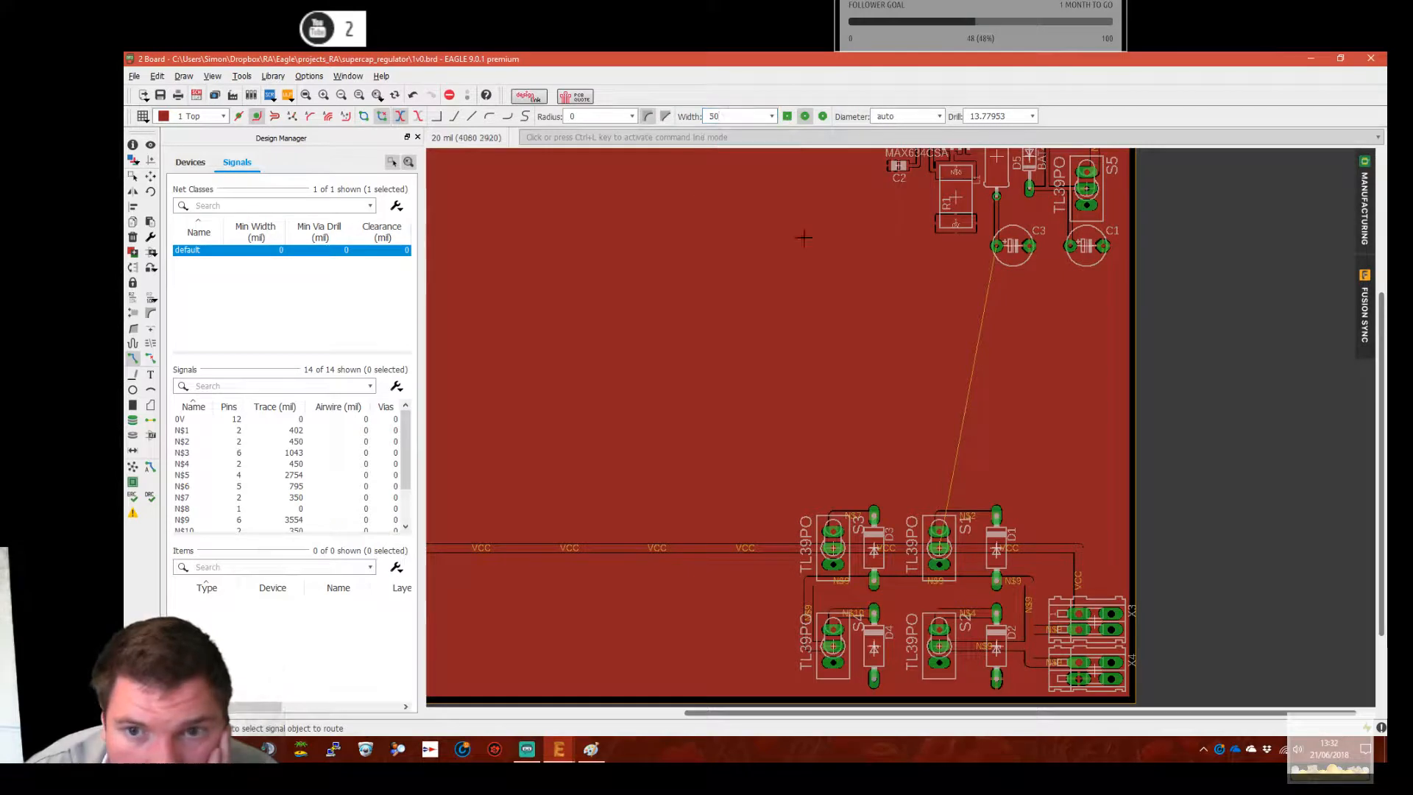
click(994, 254)
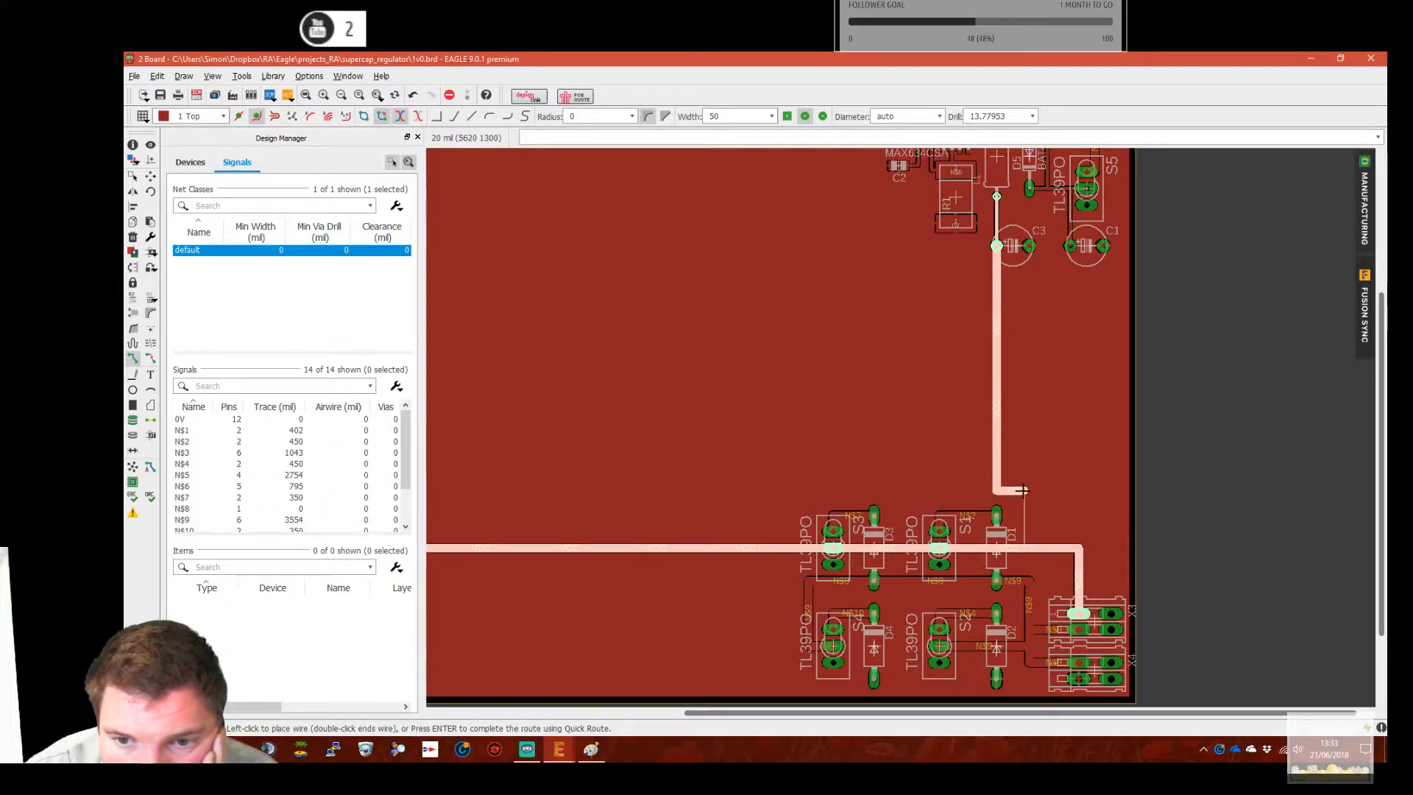
click(1078, 483)
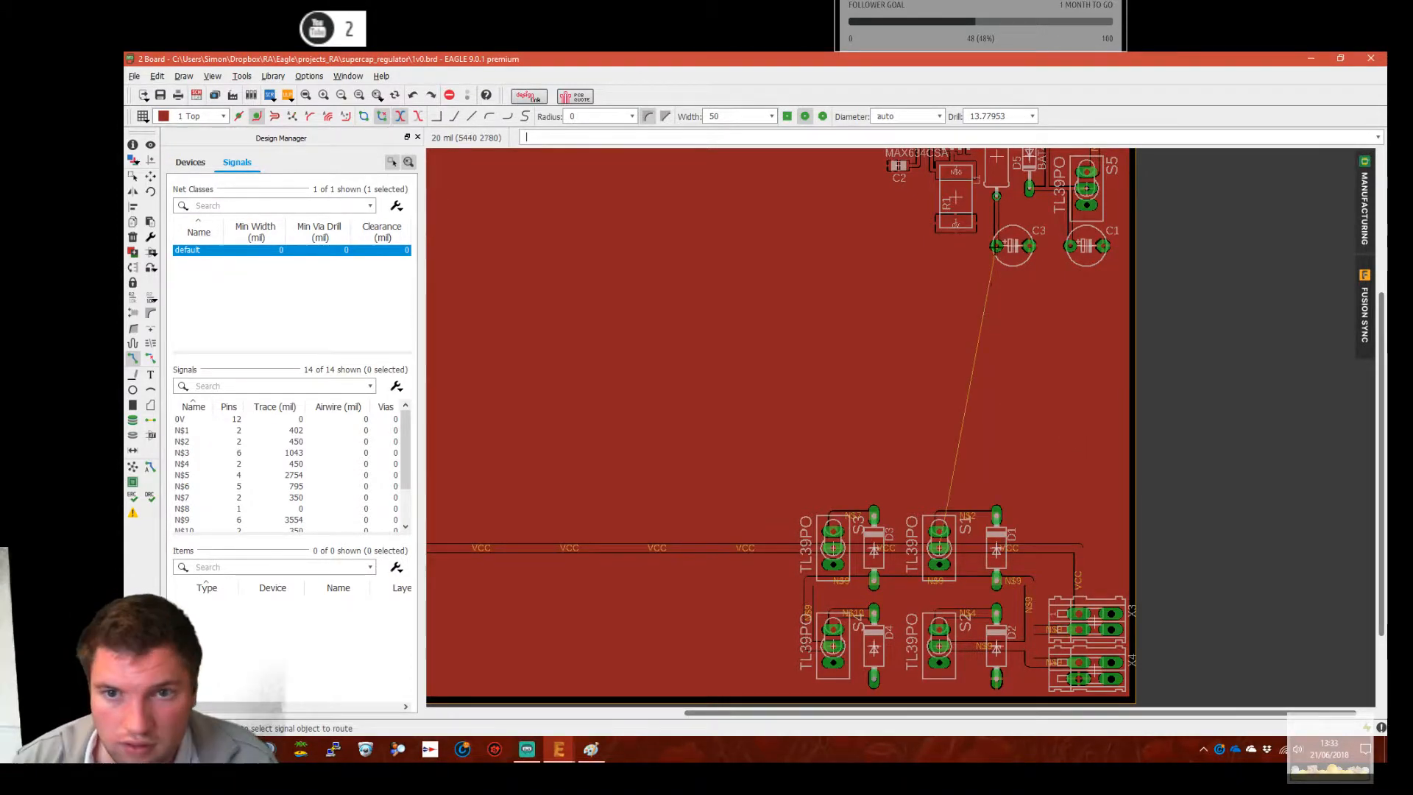
click(1059, 448)
key(Escape)
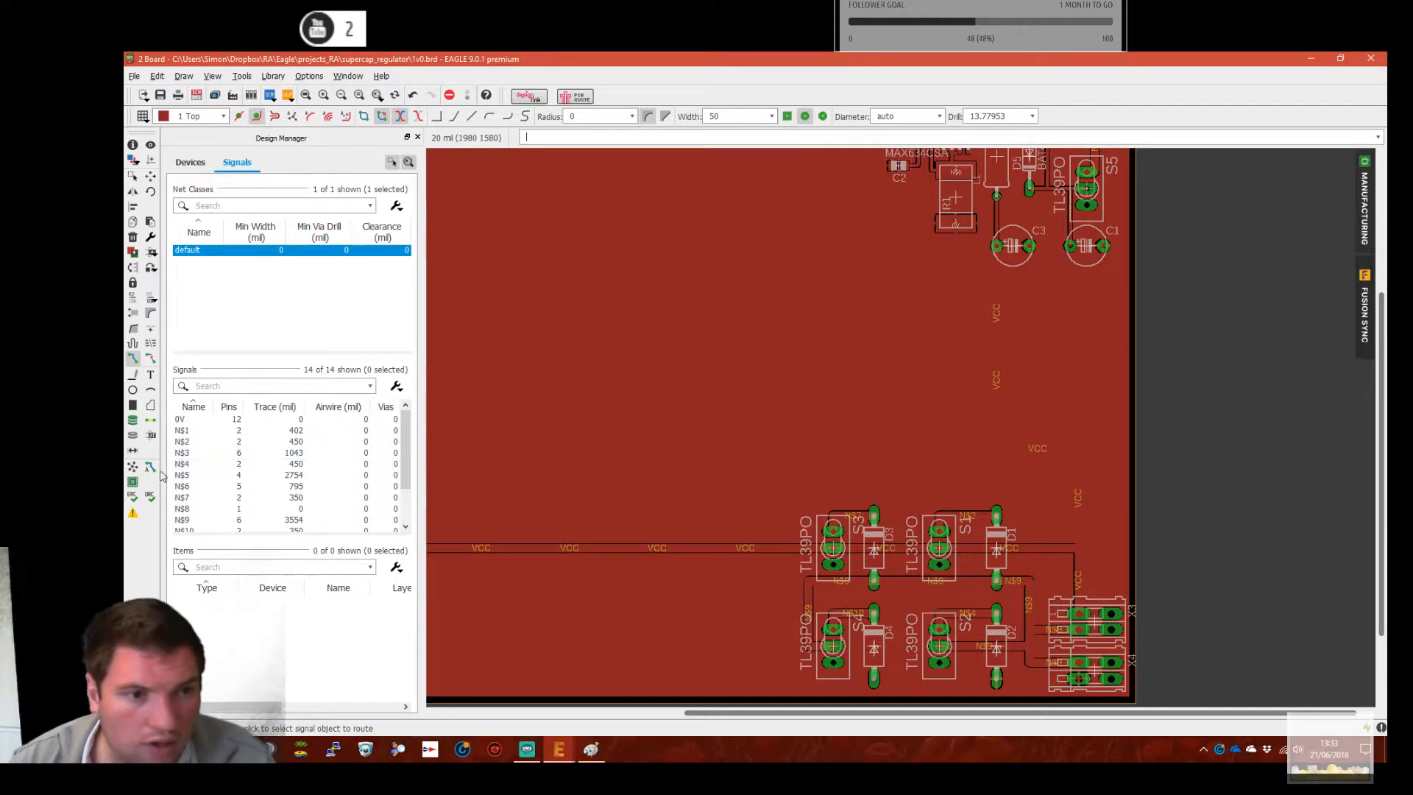
Examine the routed converter section and the VCC track, then the layout of the whole board
scroll(1051, 389, up, 1)
scroll(1184, 360, up, 1)
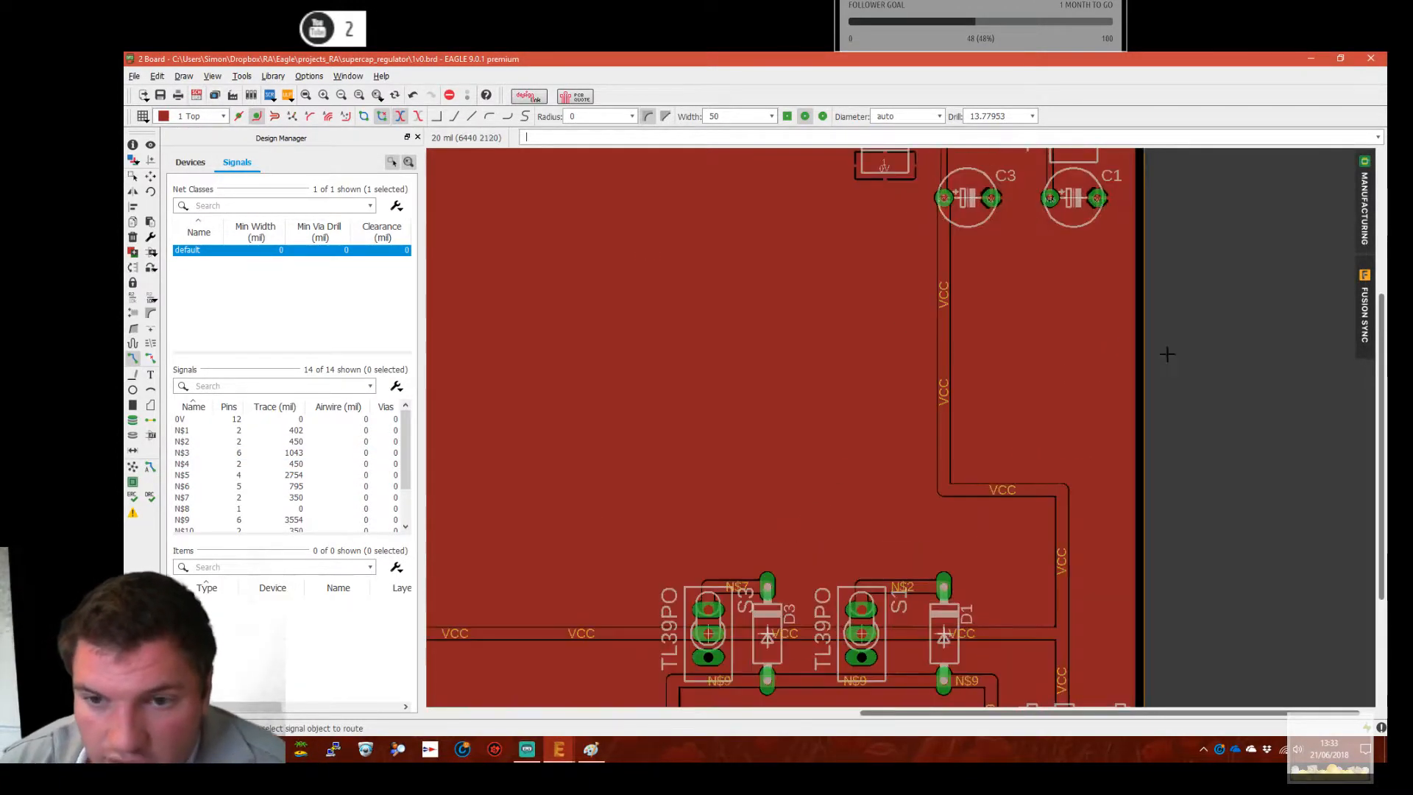
middle_drag(1028, 288, 1071, 577)
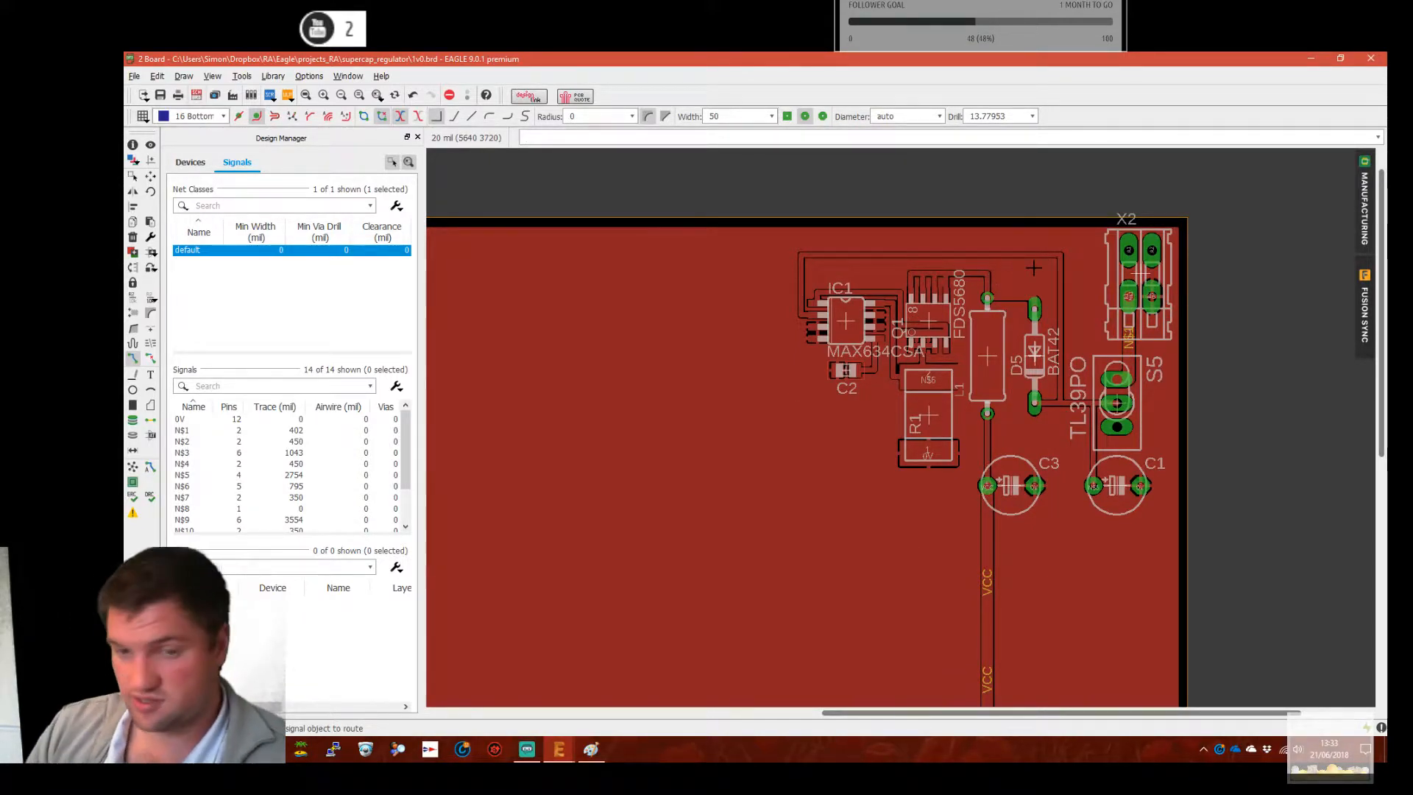
scroll(1031, 338, up, 1)
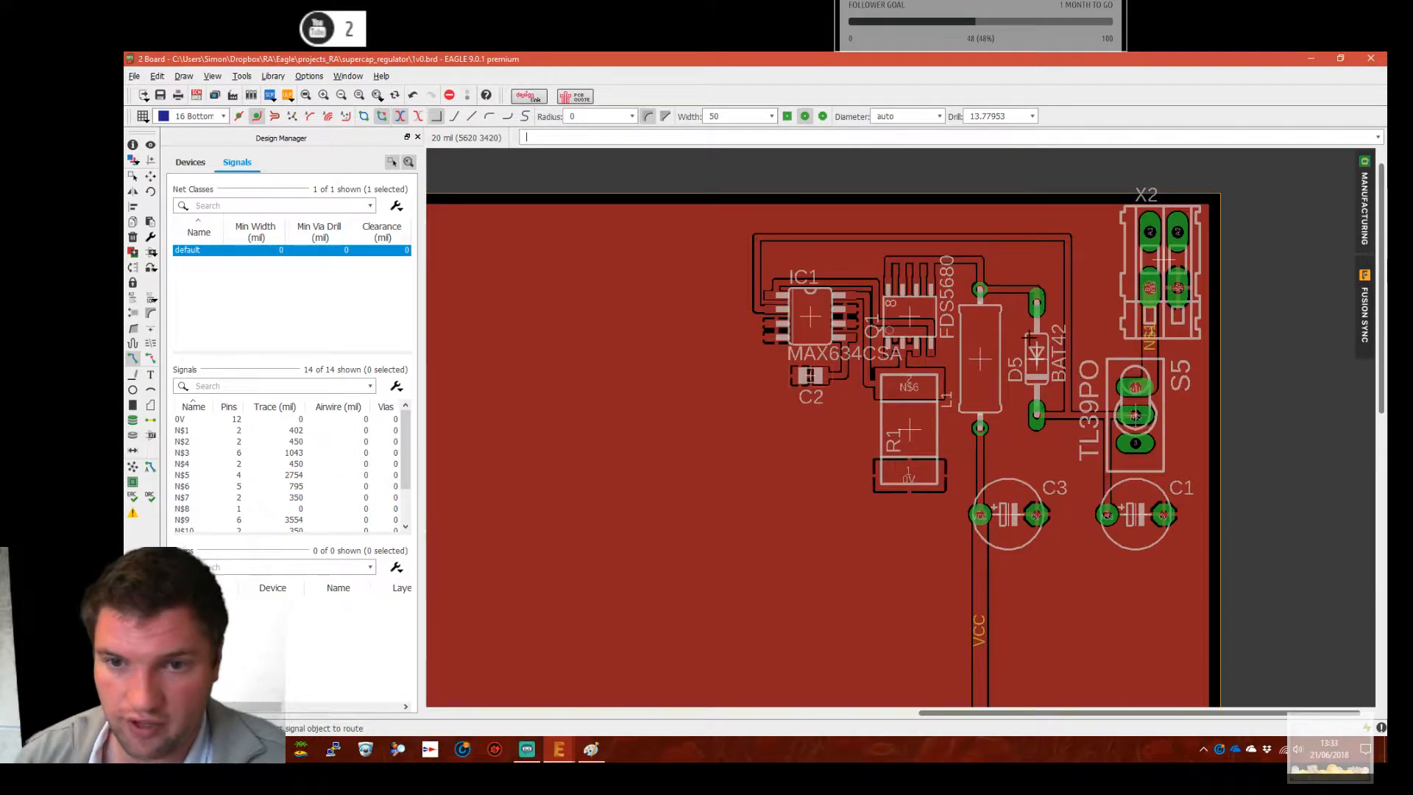
scroll(1032, 338, up, 1)
scroll(1042, 332, up, 1)
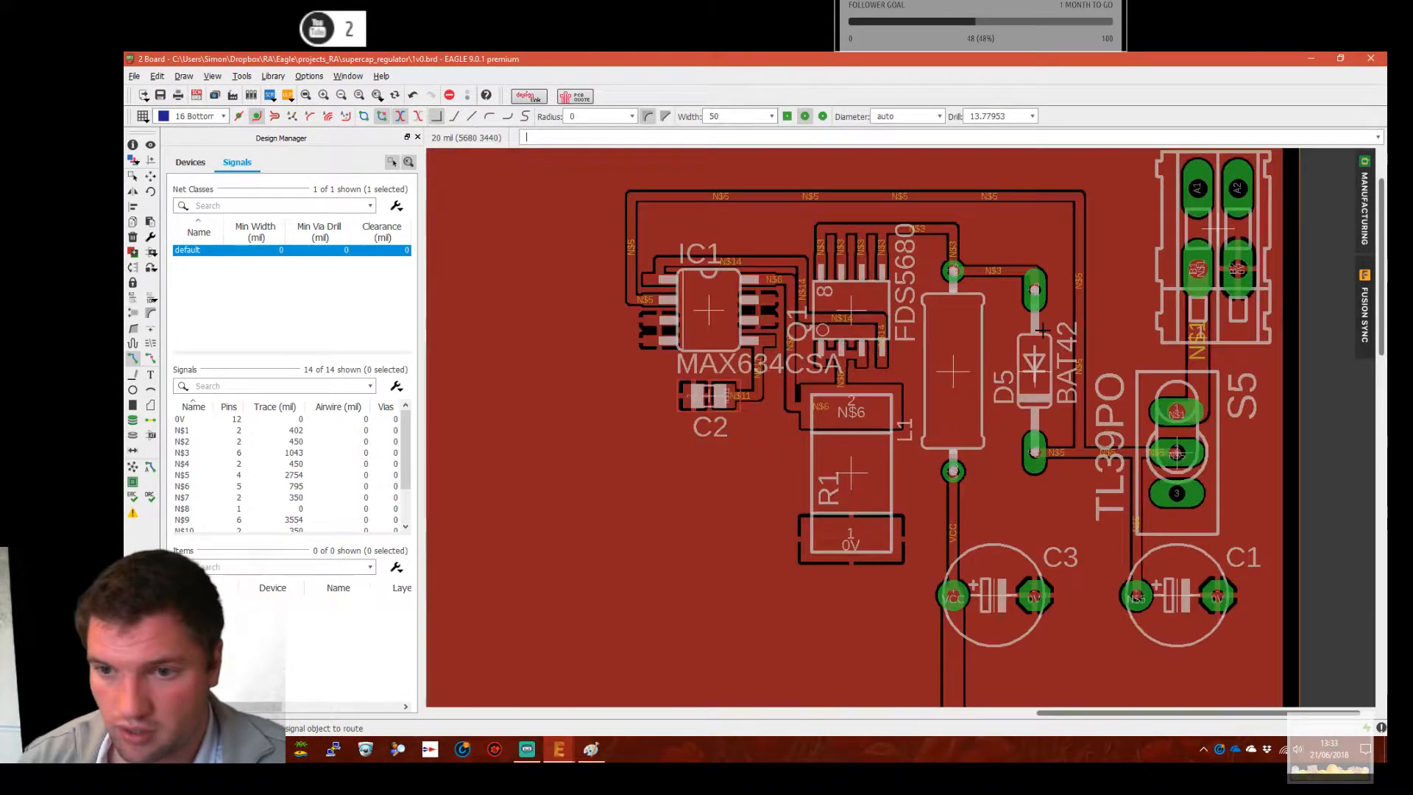
scroll(1044, 326, down, 4)
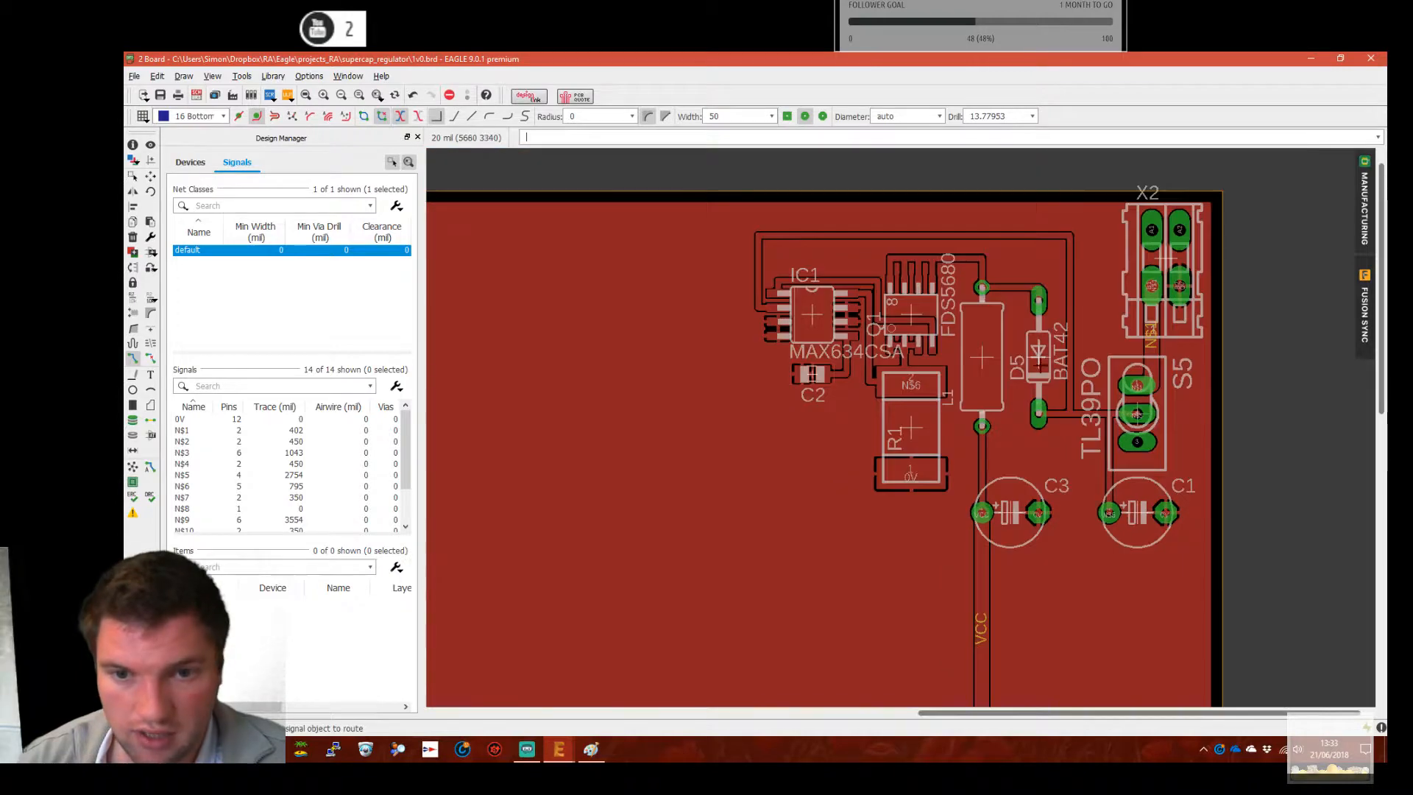
middle_drag(970, 537, 912, 379)
scroll(1268, 324, down, 4)
scroll(1232, 331, up, 2)
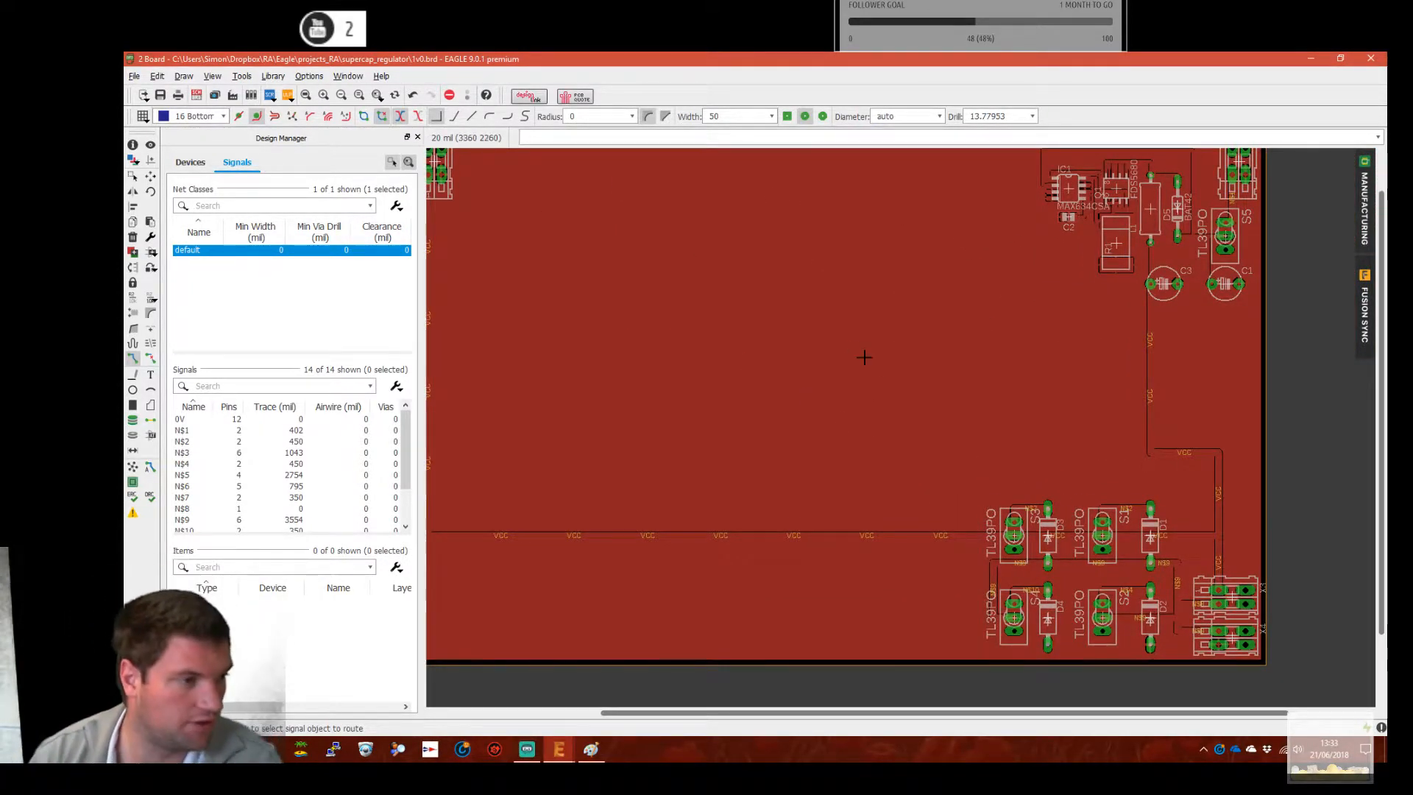
scroll(1093, 327, down, 1)
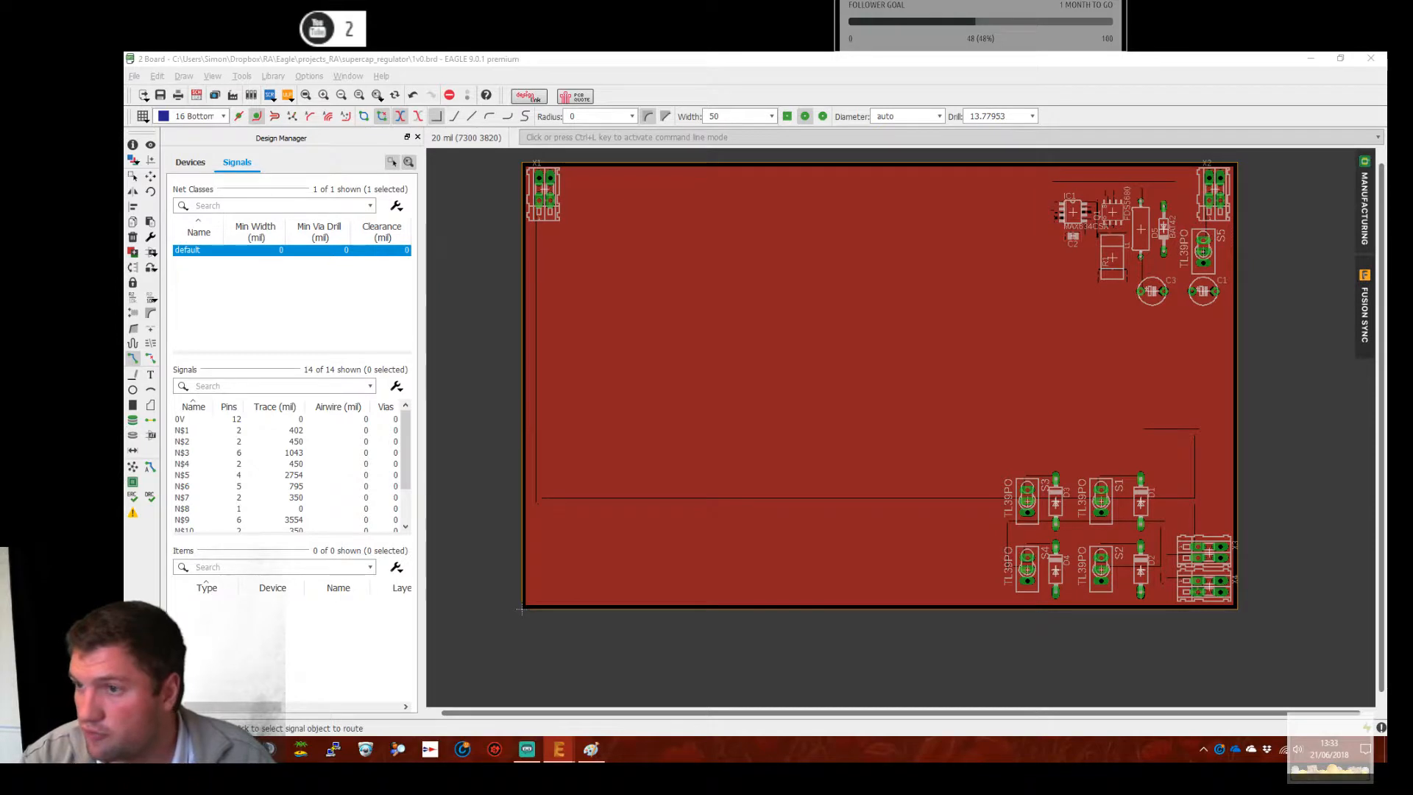
key(Escape)
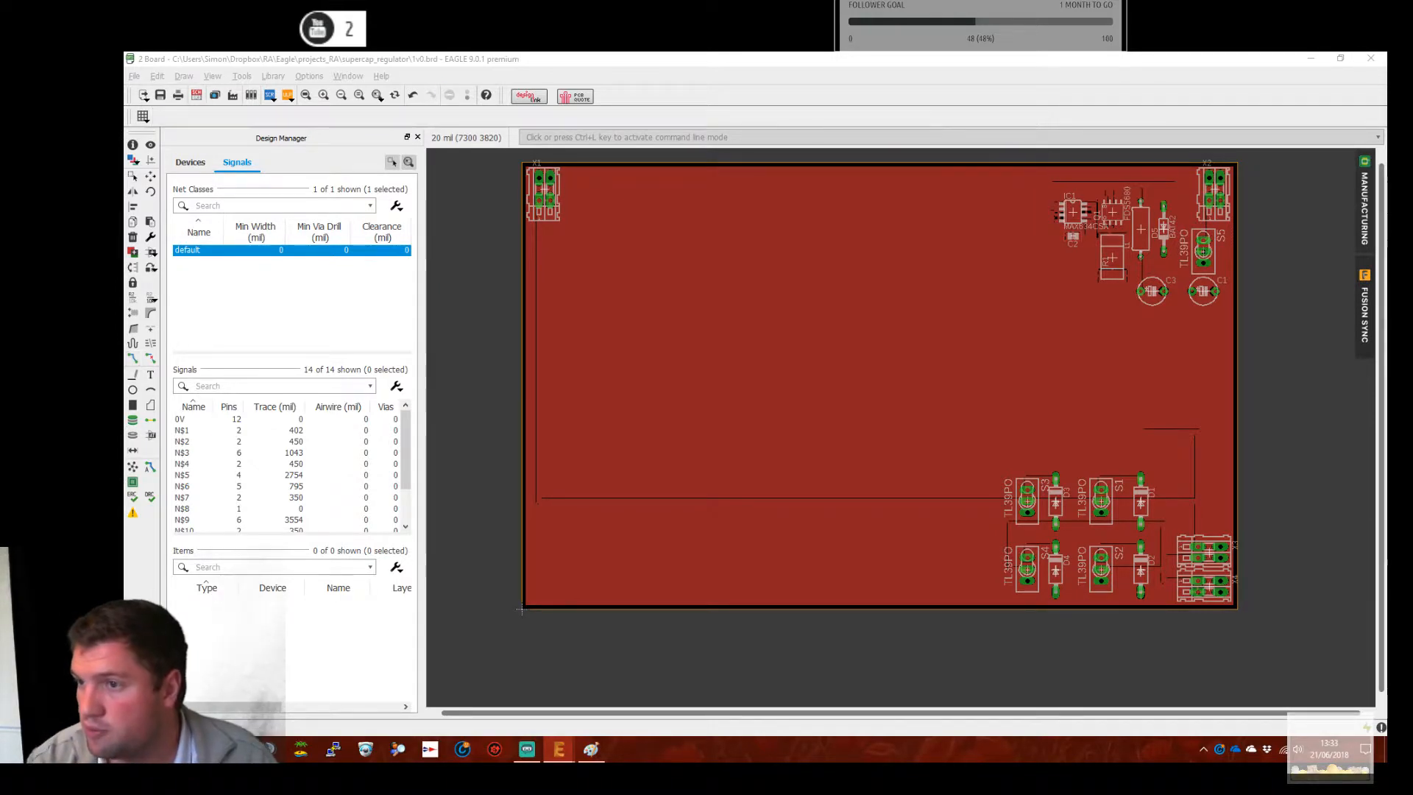
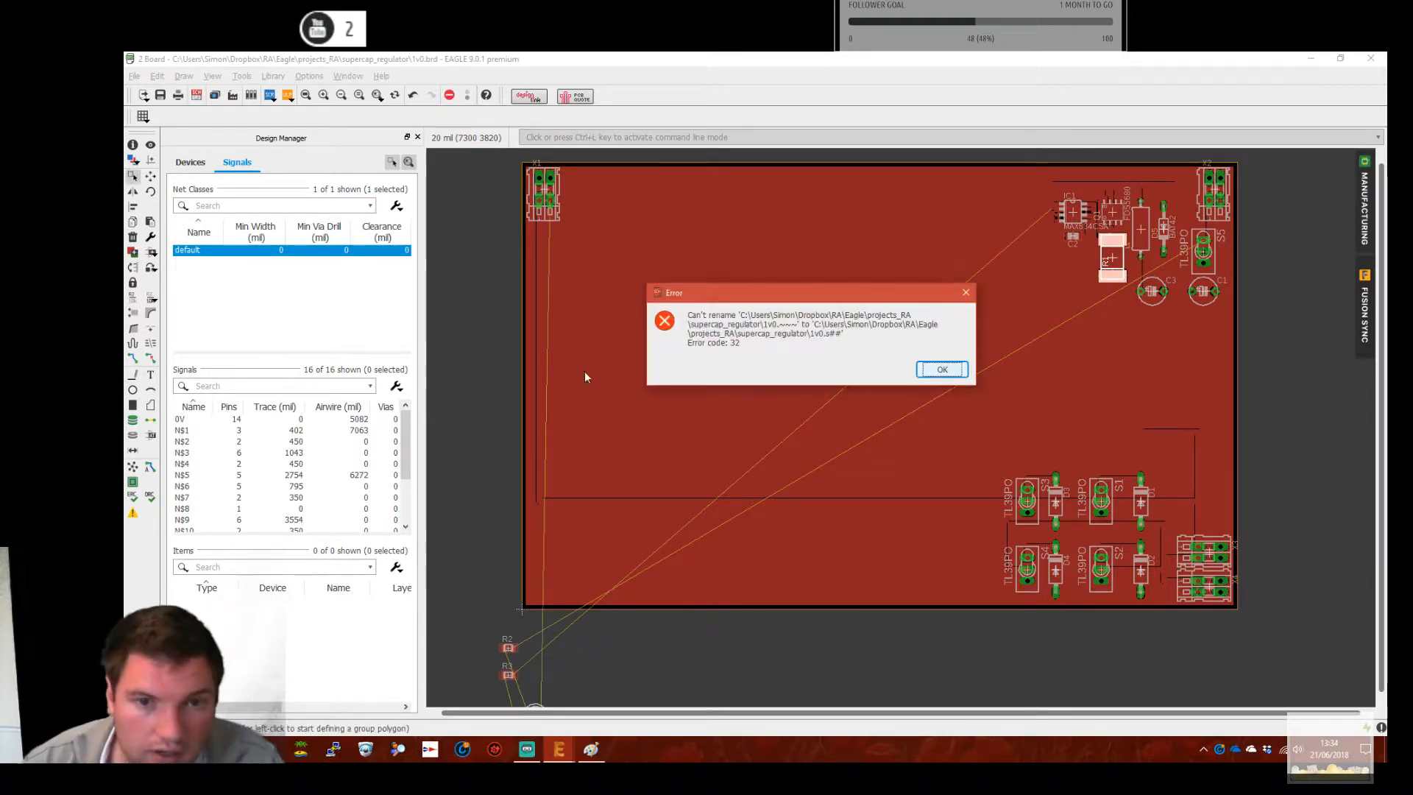
Dismiss the file error and place R2 rotated 90° just below C1's right pad, near the board edge
click(943, 369)
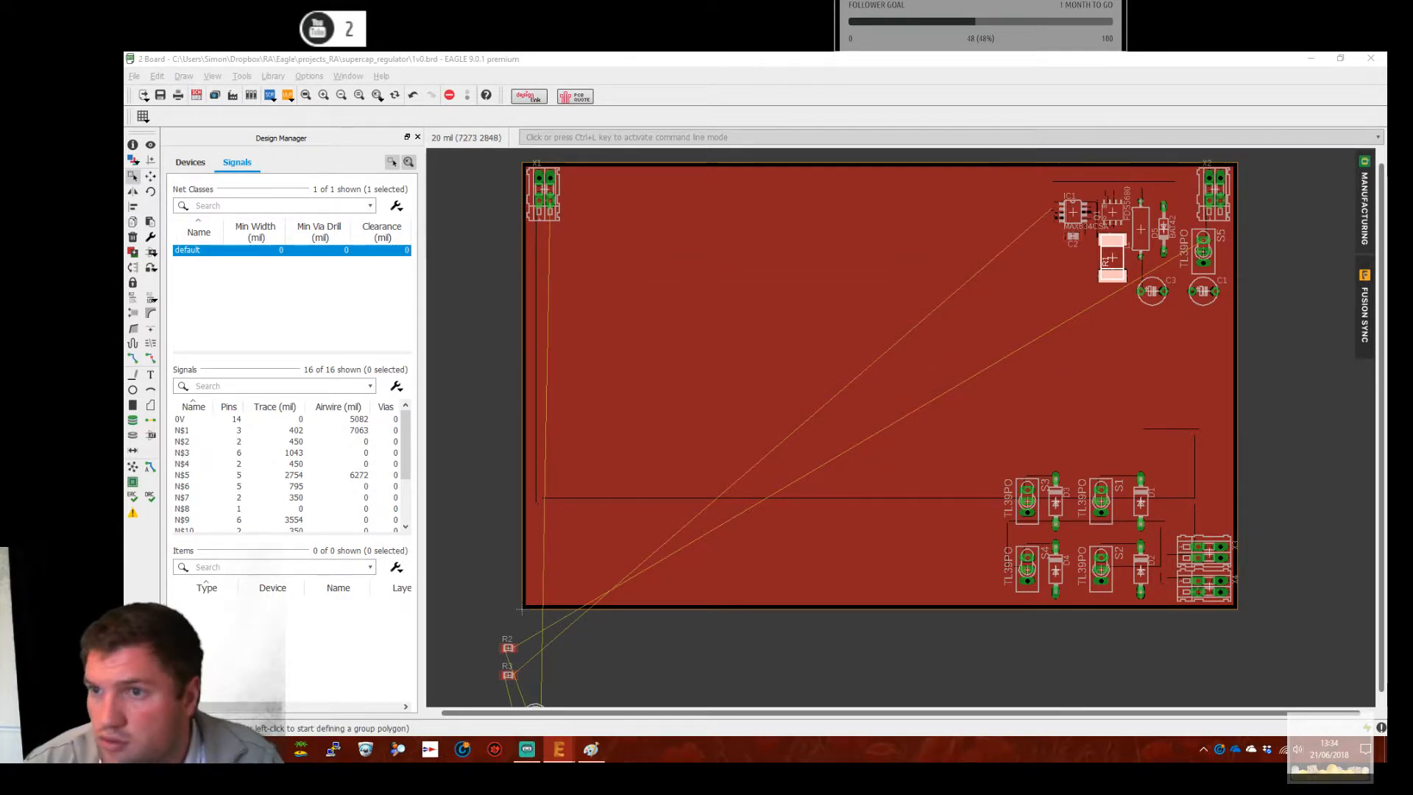
click(151, 180)
middle_drag(677, 517, 742, 392)
click(553, 524)
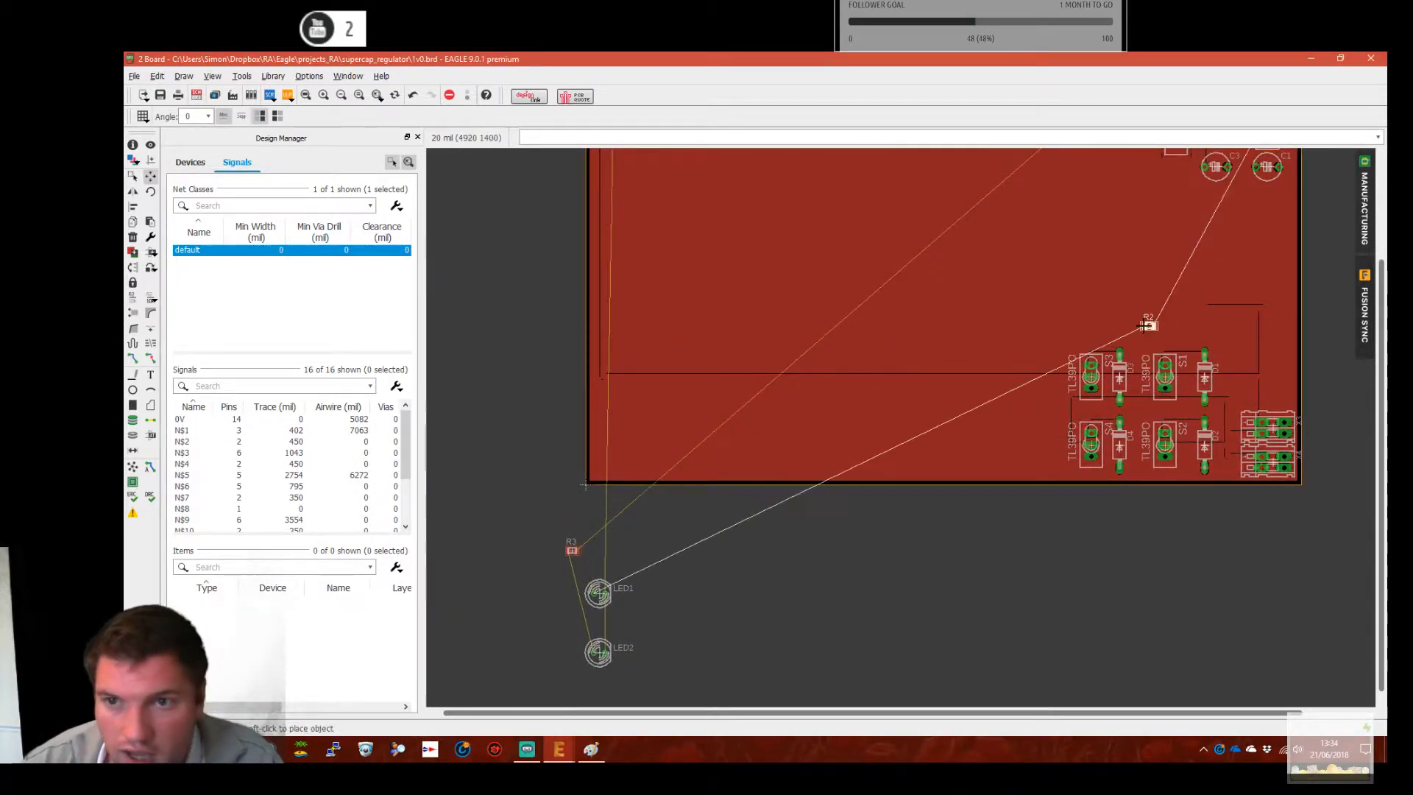
scroll(1148, 321, up, 5)
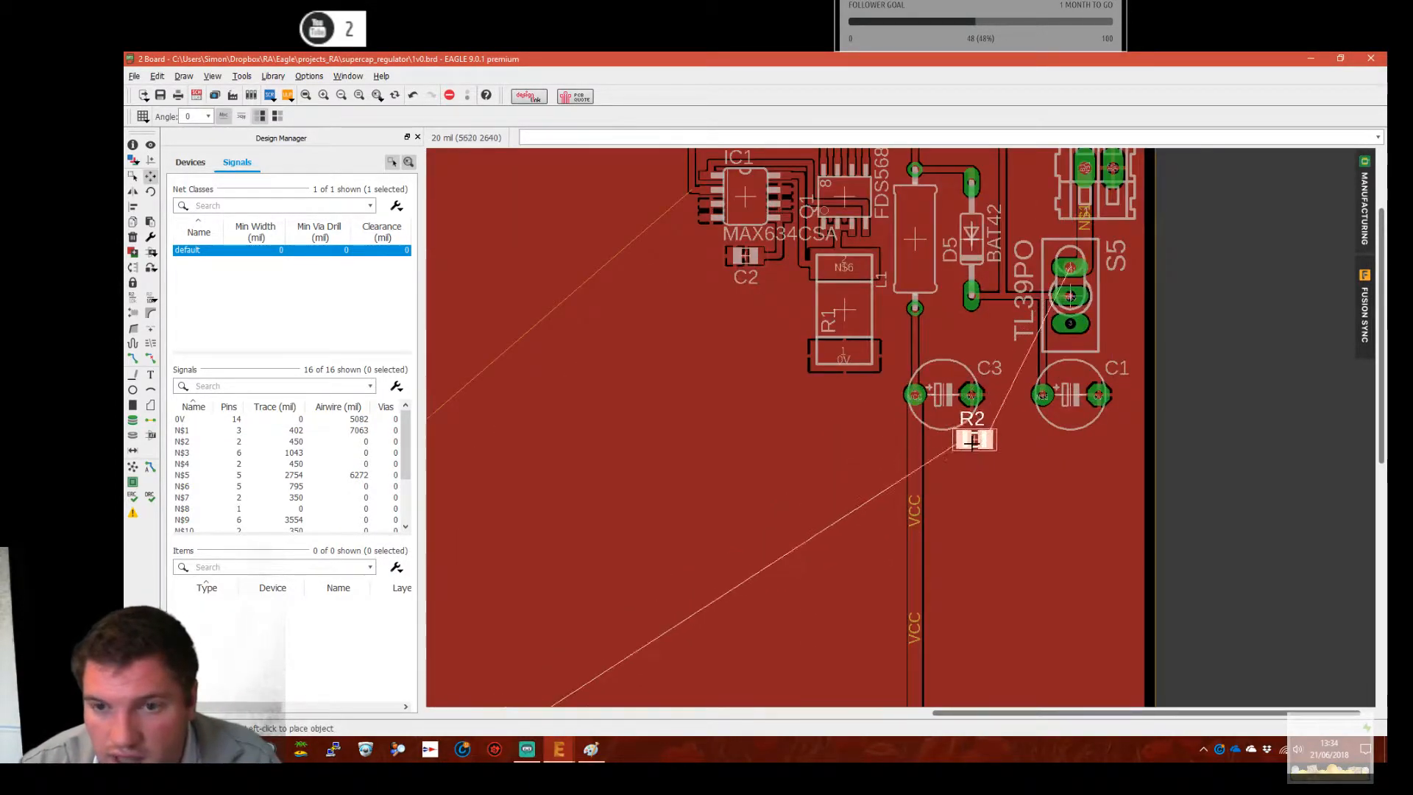
middle_drag(978, 470, 825, 529)
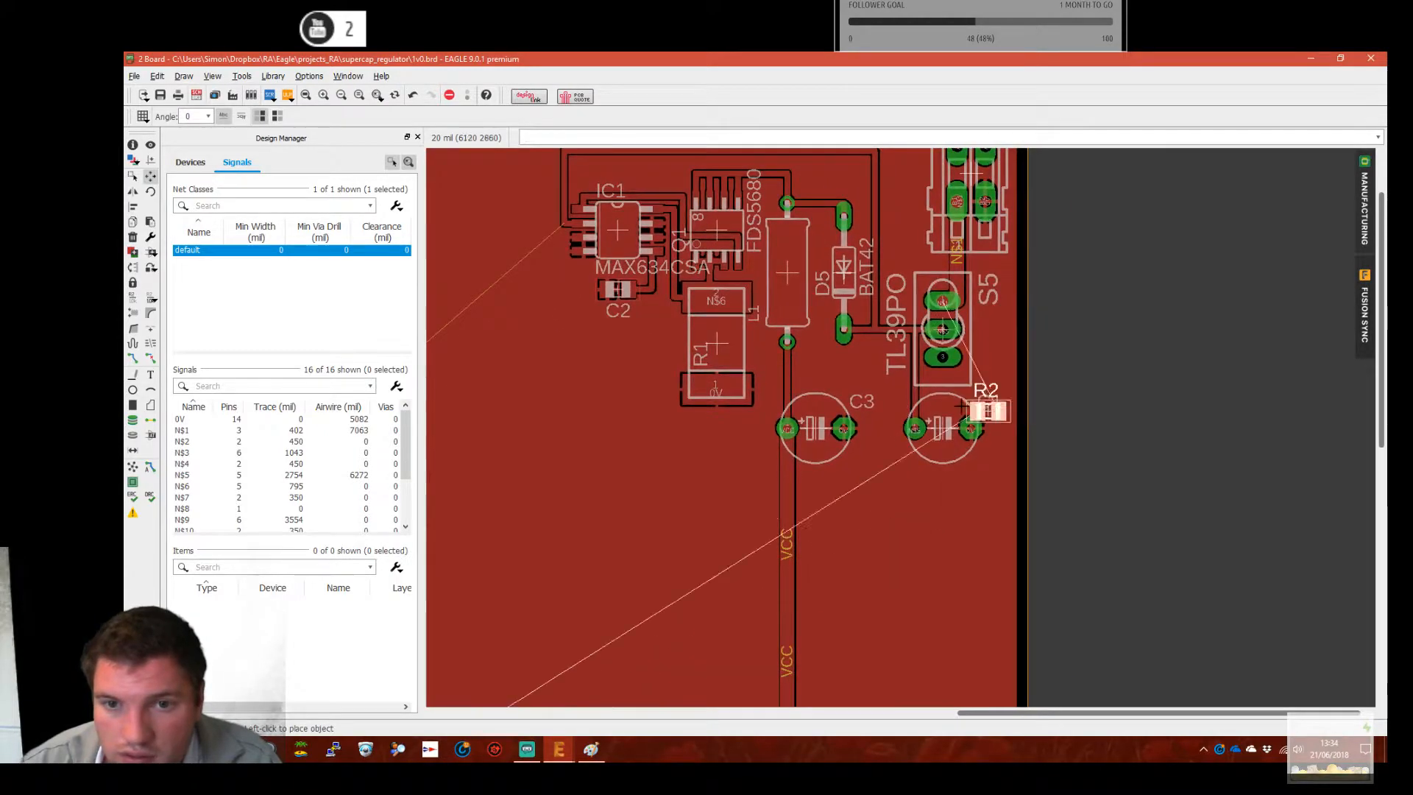
right_click(976, 494)
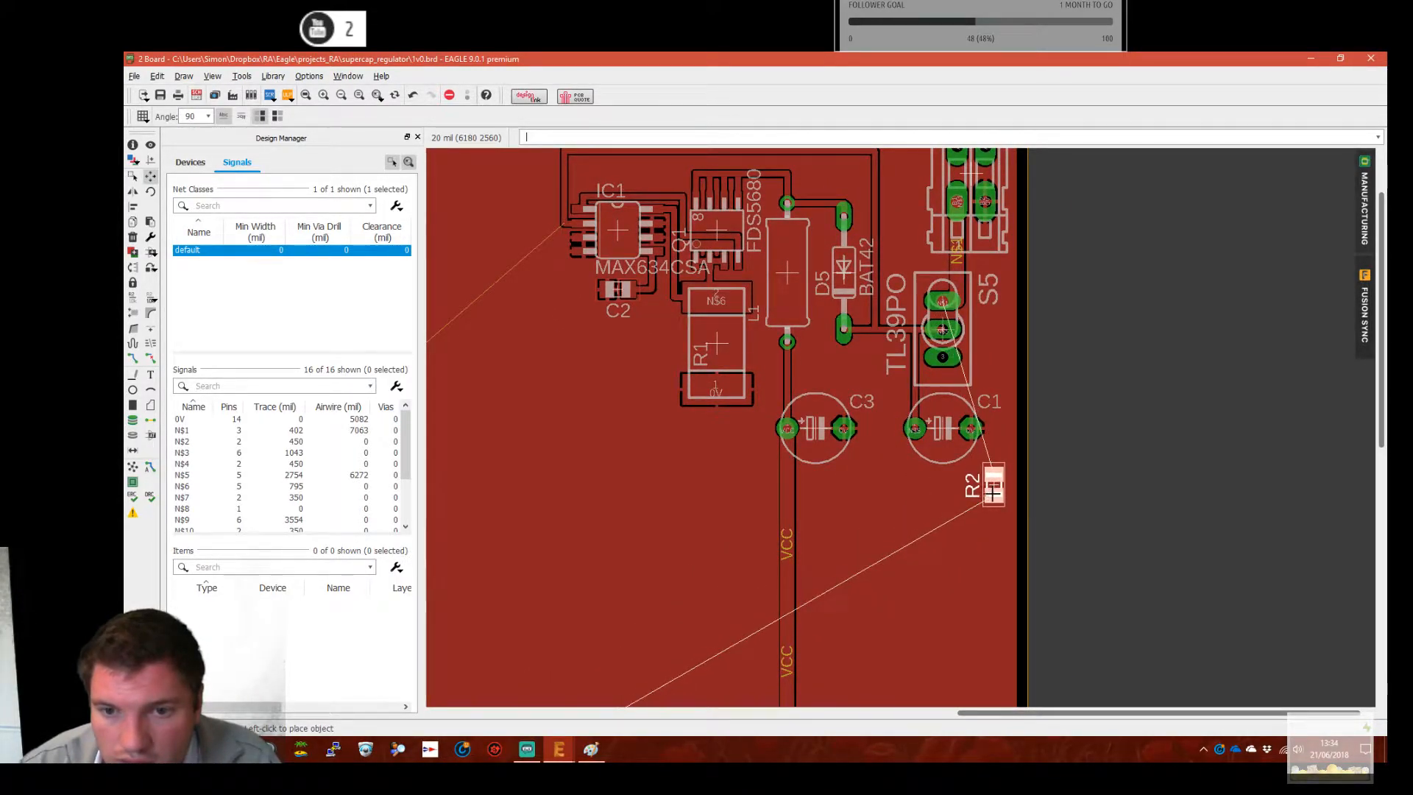
click(993, 489)
Place R3 rotated 90° below the gap between C3 and C1, level with R2
middle_drag(965, 508, 1379, 164)
middle_drag(682, 511, 1096, 244)
scroll(740, 518, down, 3)
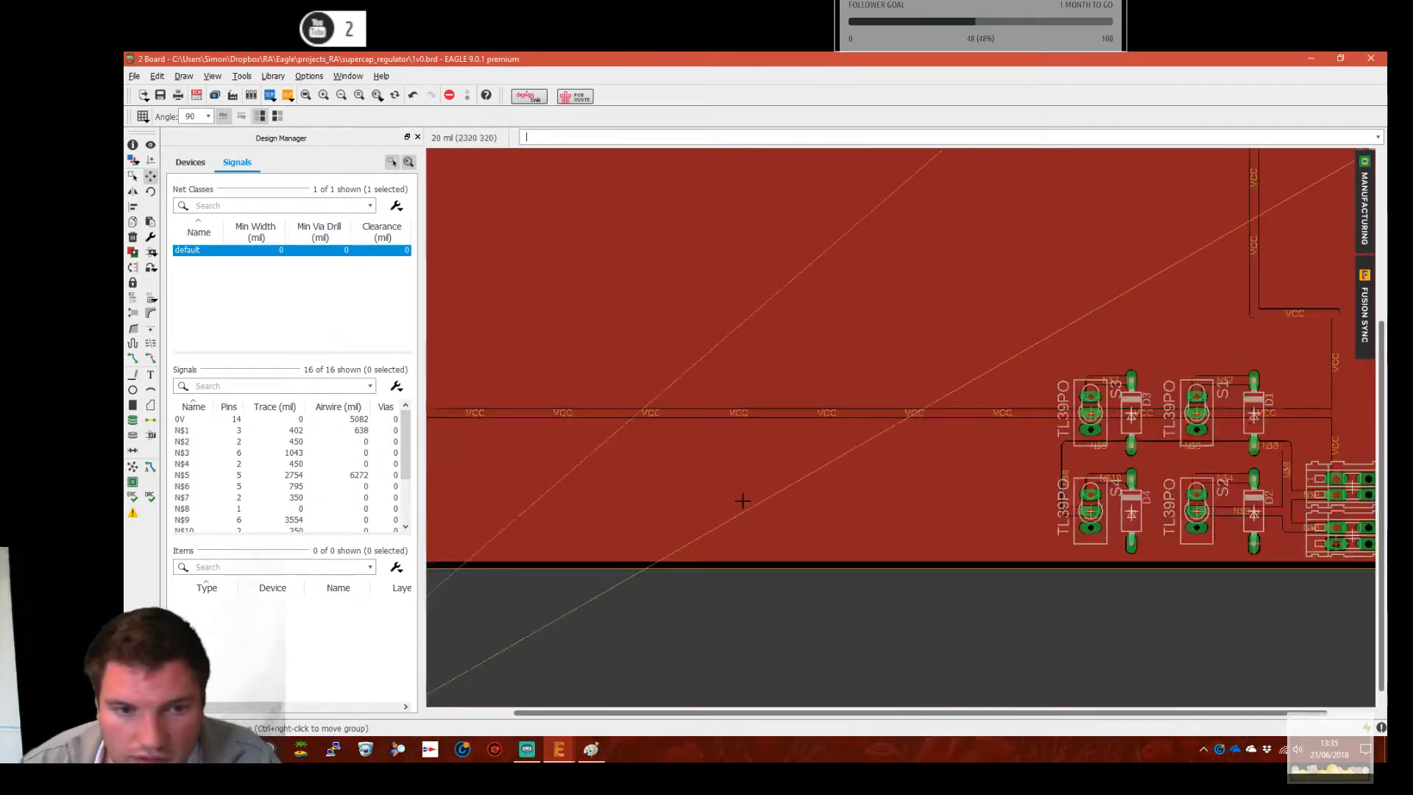
scroll(740, 518, down, 3)
click(510, 598)
scroll(927, 513, up, 6)
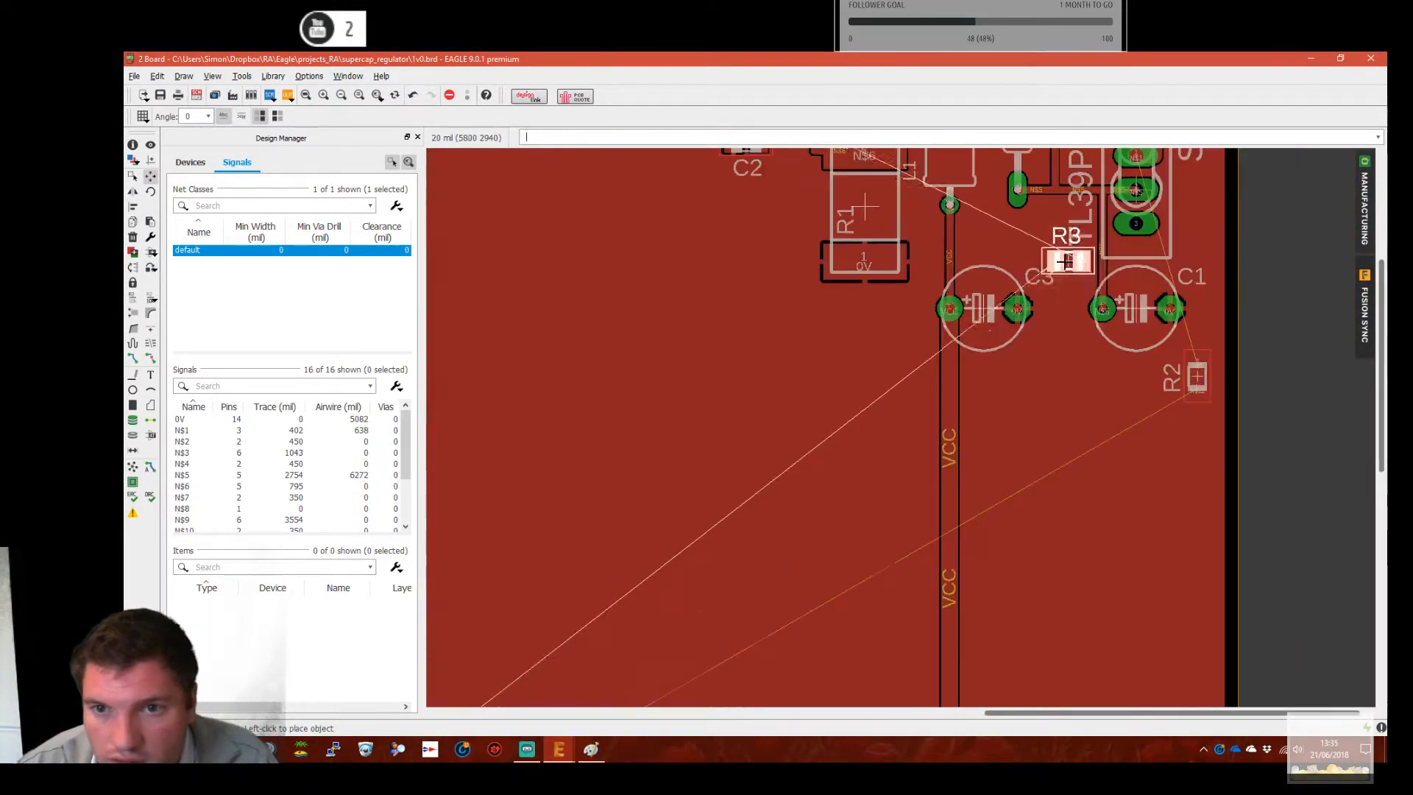
middle_drag(929, 513, 864, 397)
right_click(892, 499)
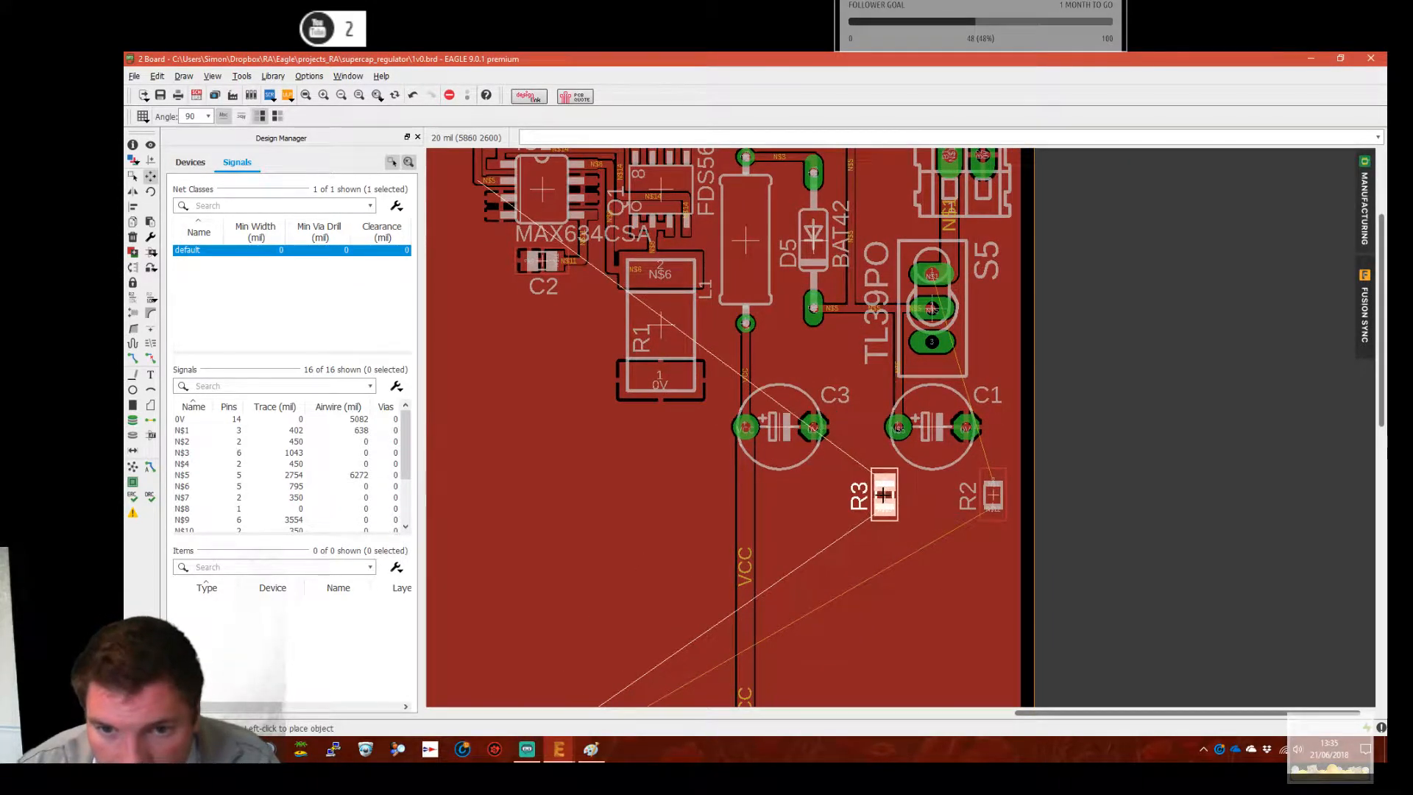
click(876, 494)
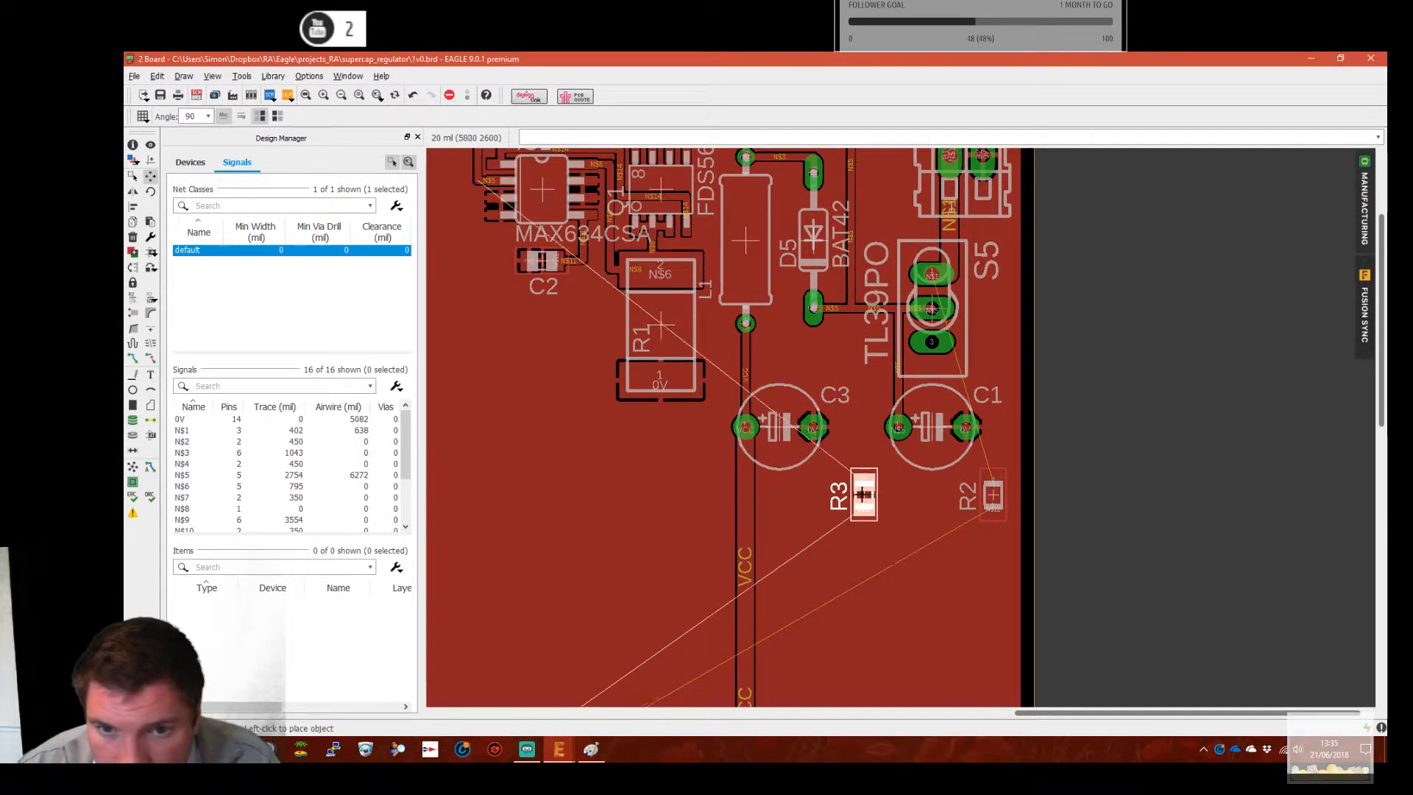
Bring both LEDs onto the board and place LED1 below C1, between R3 and R2
scroll(832, 527, down, 2)
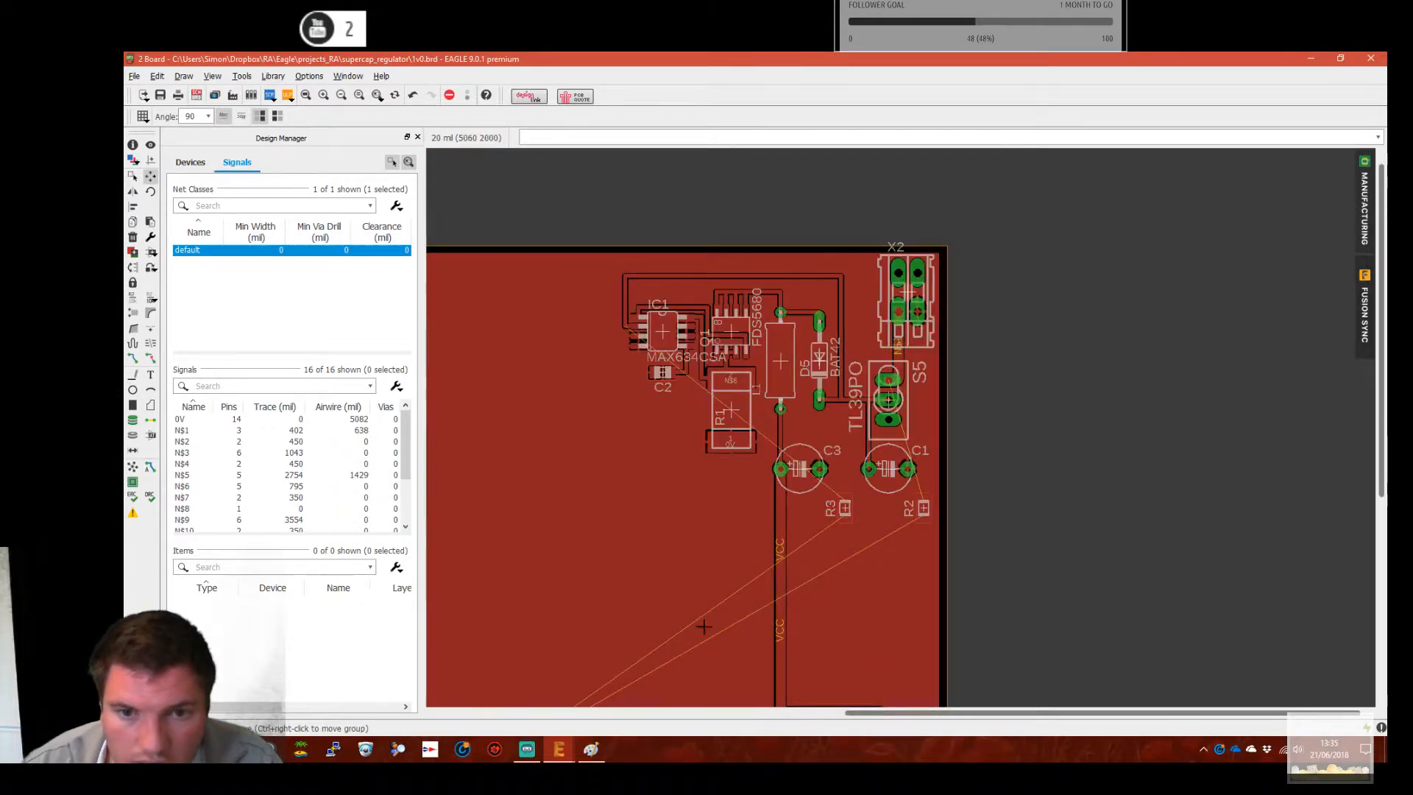
middle_drag(700, 614, 951, 390)
middle_drag(768, 653, 925, 338)
middle_drag(483, 600, 960, 418)
click(629, 486)
scroll(1136, 240, down, 4)
middle_drag(1219, 199, 956, 369)
click(1095, 236)
click(624, 578)
click(1122, 279)
scroll(1239, 252, up, 4)
scroll(976, 378, up, 3)
click(676, 376)
scroll(1006, 302, up, 3)
middle_drag(1018, 316, 977, 435)
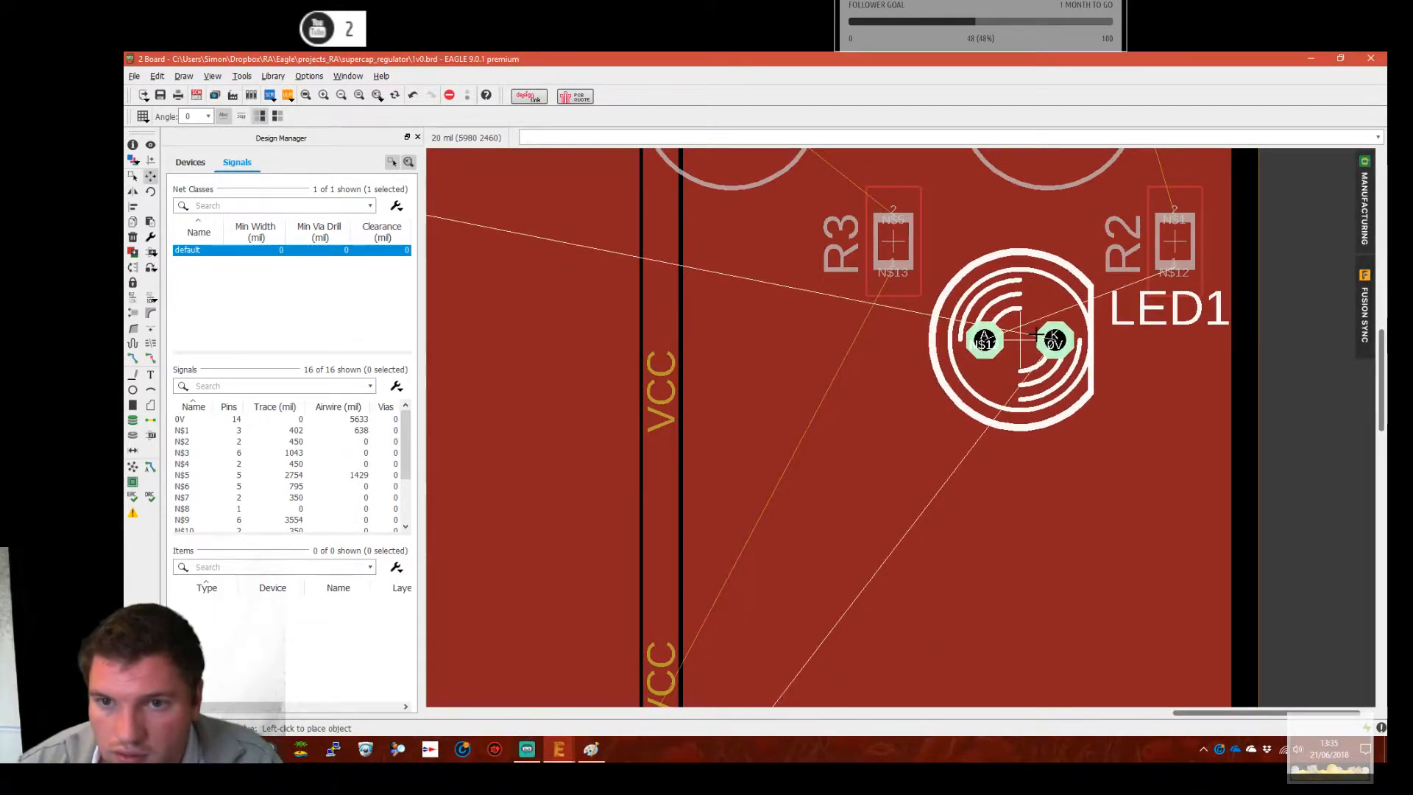
click(1036, 335)
Move LED2 below R3, beside the VCC track, and line LED1 up level with it
middle_drag(842, 500, 1031, 165)
click(797, 538)
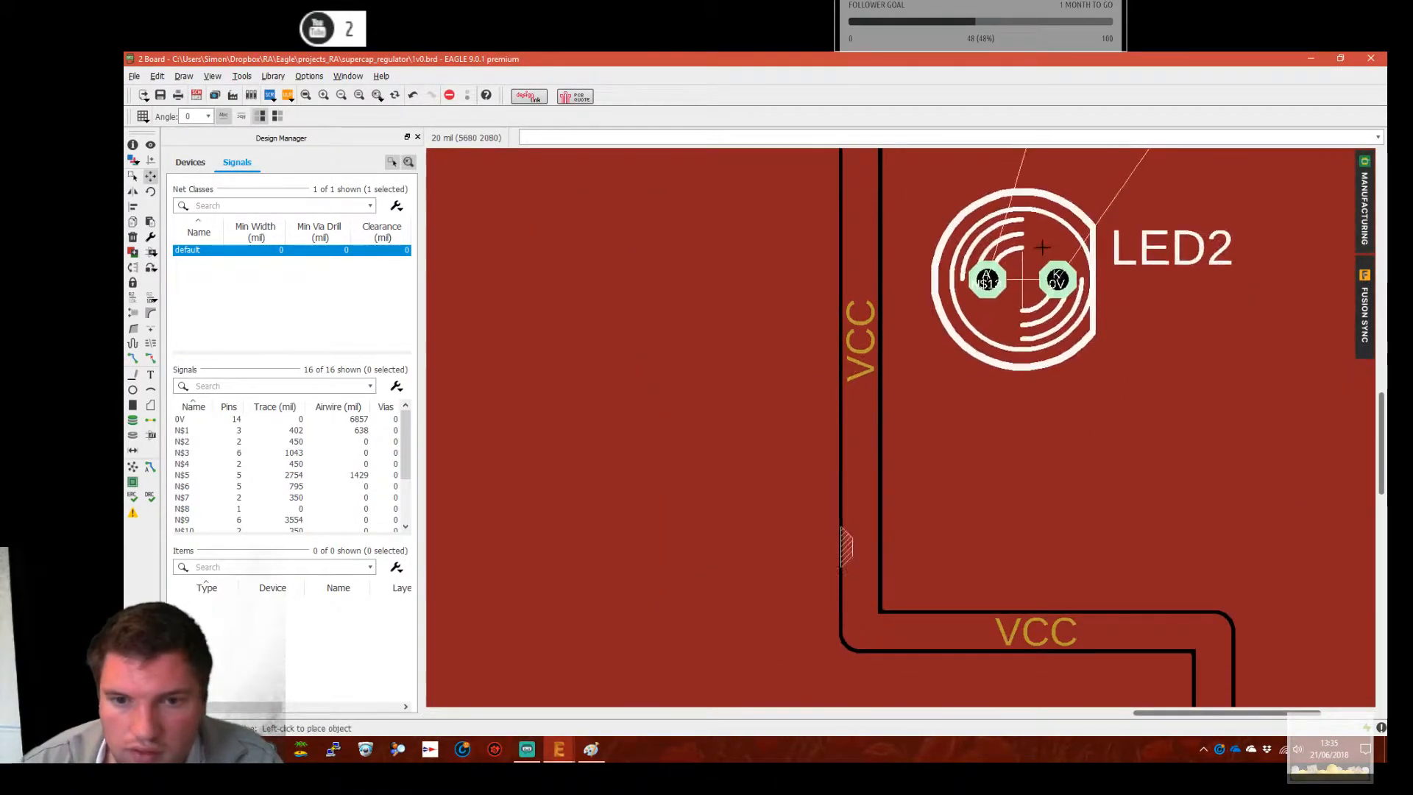
middle_drag(1055, 216, 883, 604)
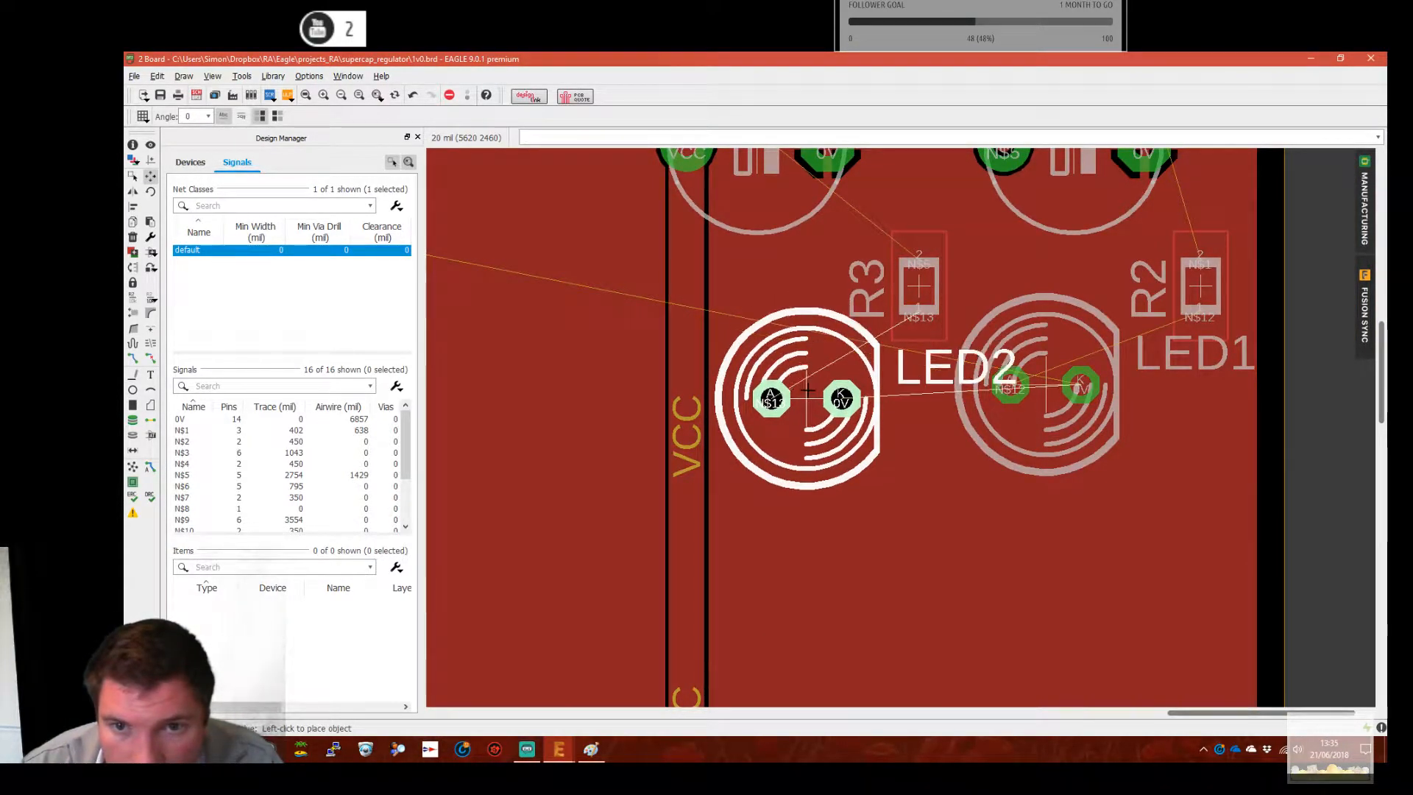
click(804, 398)
click(1033, 412)
Route on the top layer at width 50 N$5 from R3's upper pad to C1's left pad, and N$1 from R2's upper pad to S5's pin 1
click(133, 358)
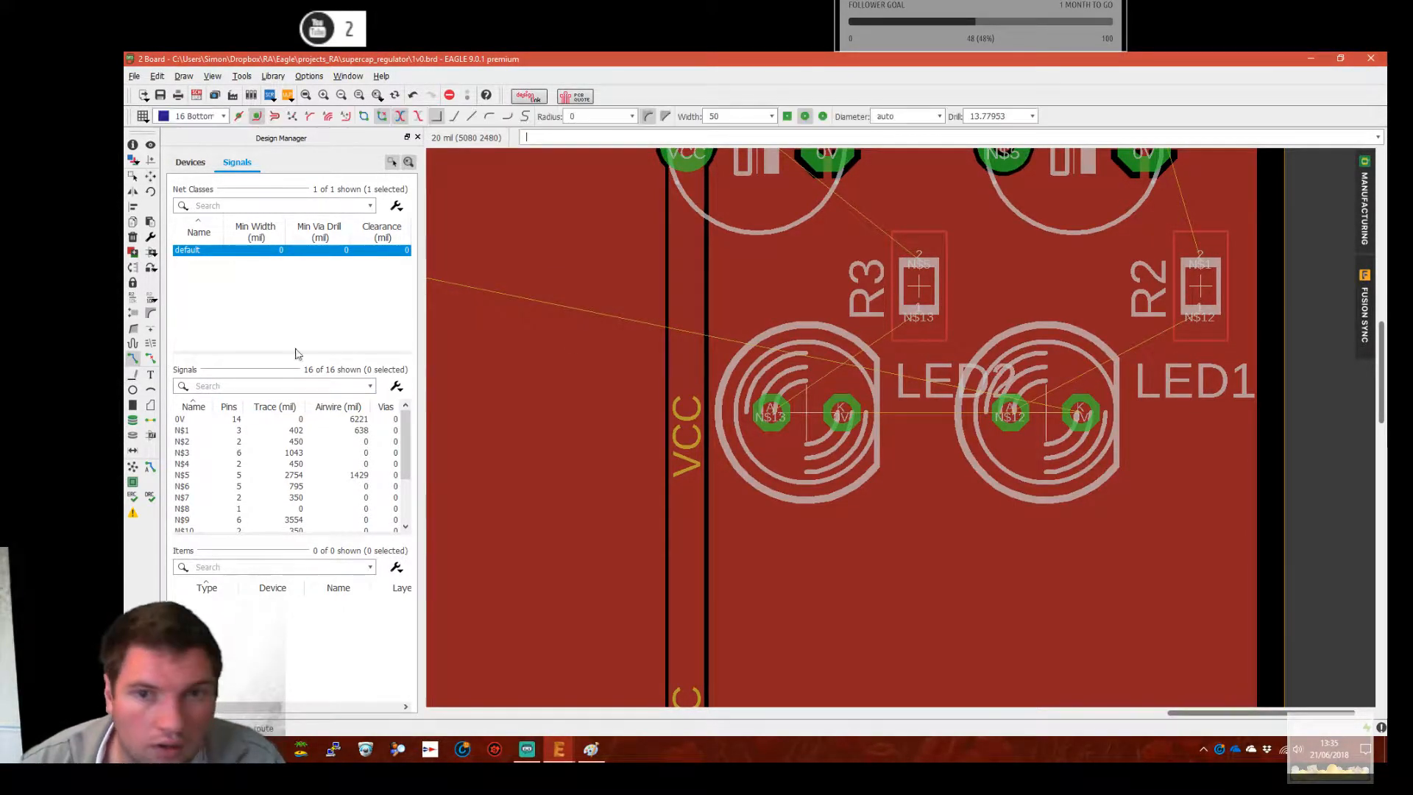
scroll(890, 280, up, 3)
click(918, 394)
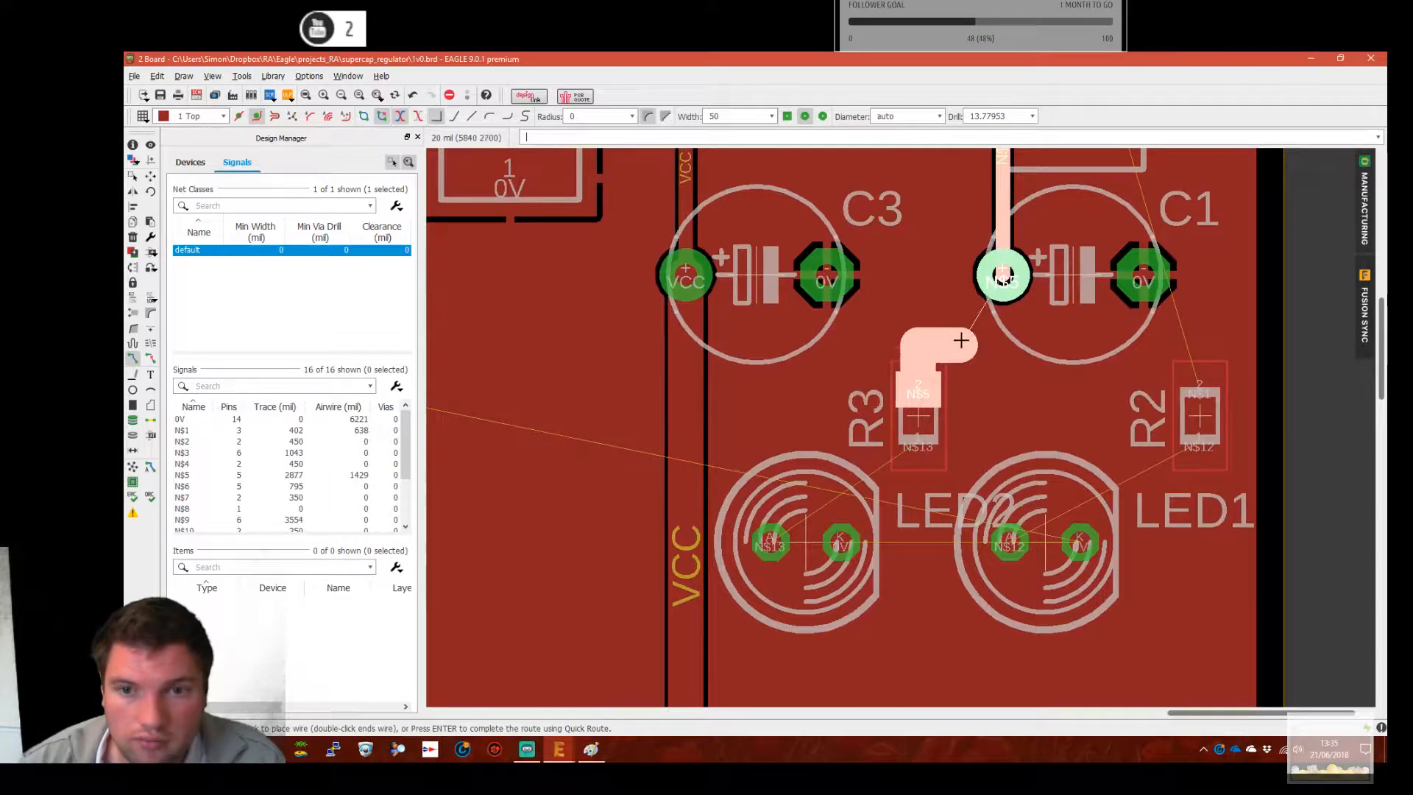
click(1006, 274)
middle_drag(1006, 274, 869, 403)
click(1062, 519)
middle_drag(1037, 268, 1009, 438)
click(936, 258)
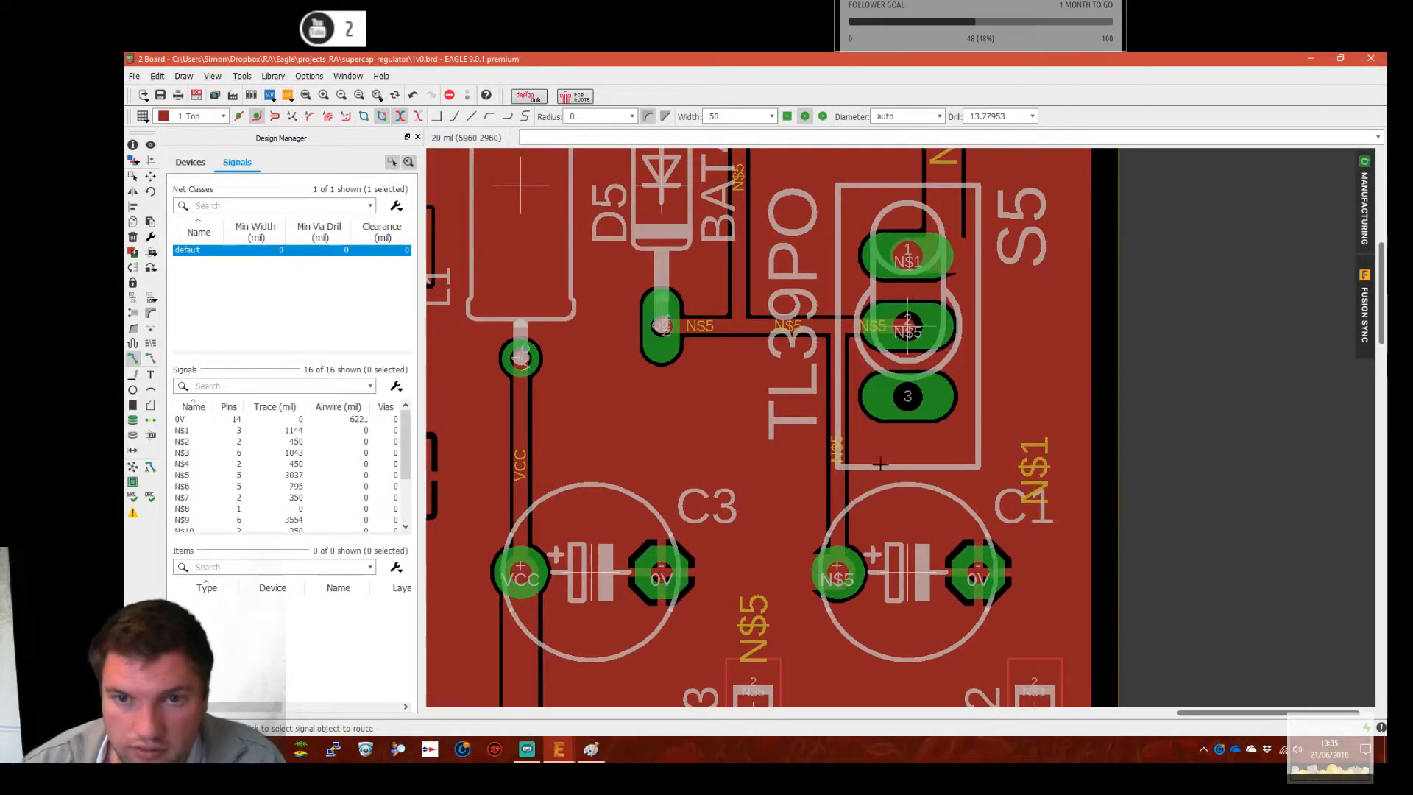
Route N$13 from R3's lower pad to LED2's anode and N$12 from R2's lower pad to LED1's anode at width 50
middle_drag(906, 377, 1023, 141)
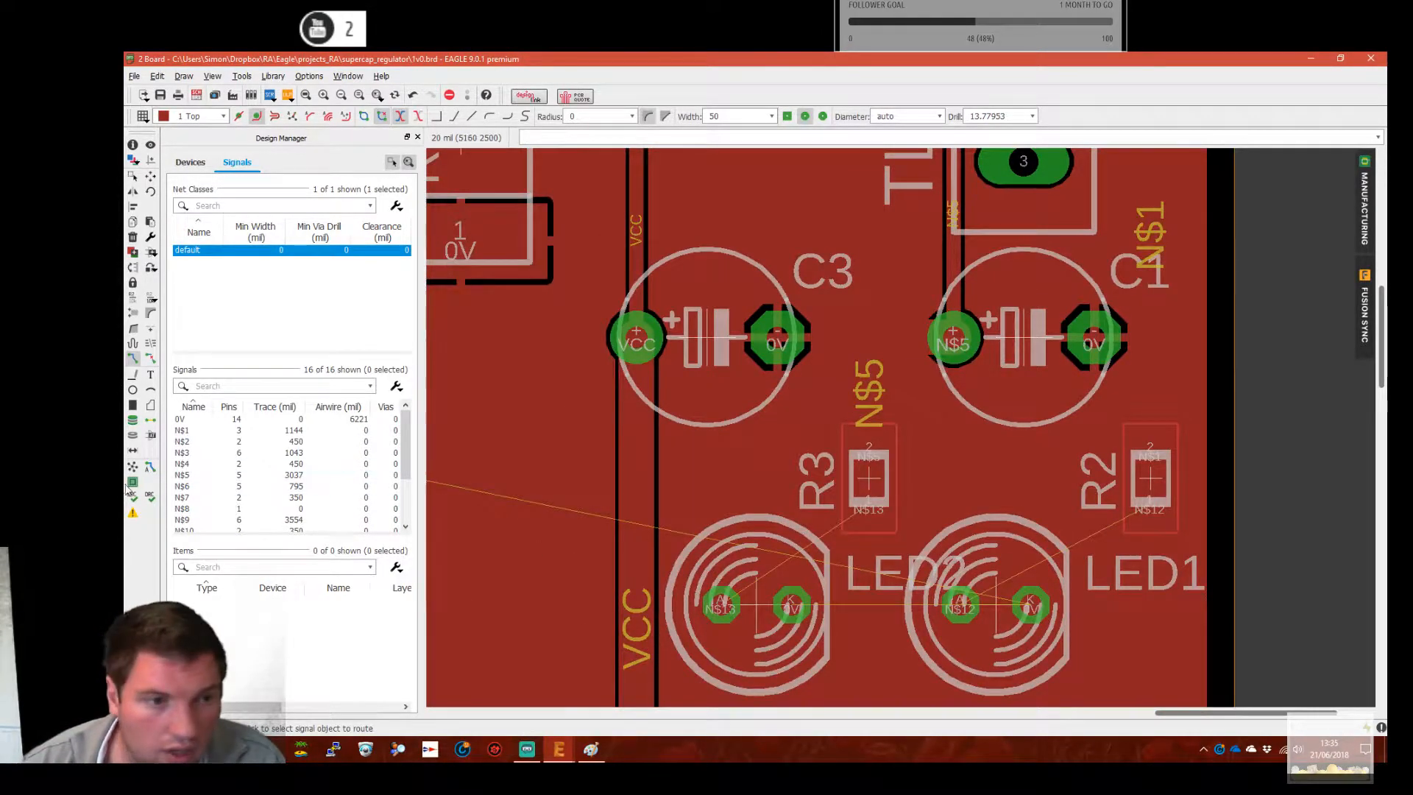
click(869, 508)
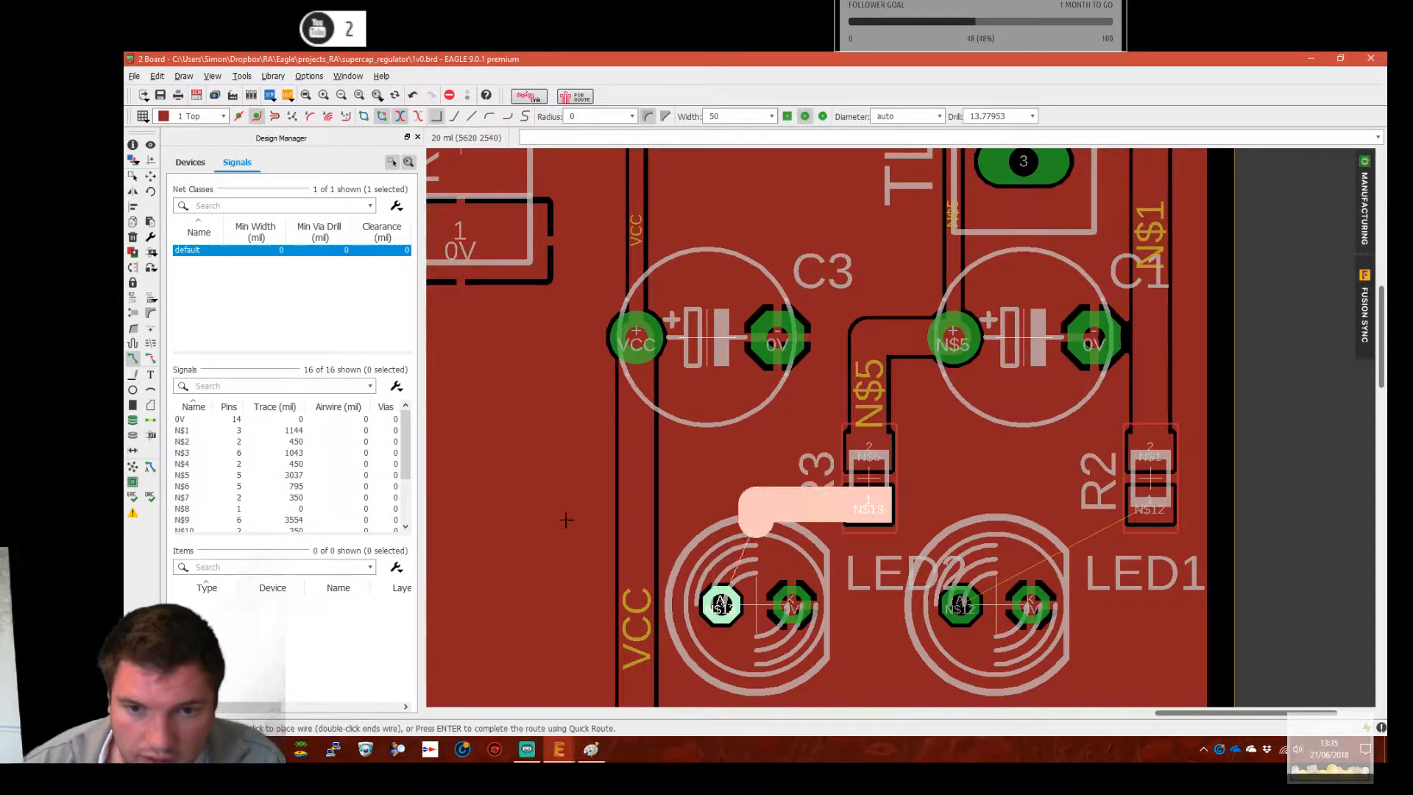
click(721, 605)
click(1129, 518)
click(959, 603)
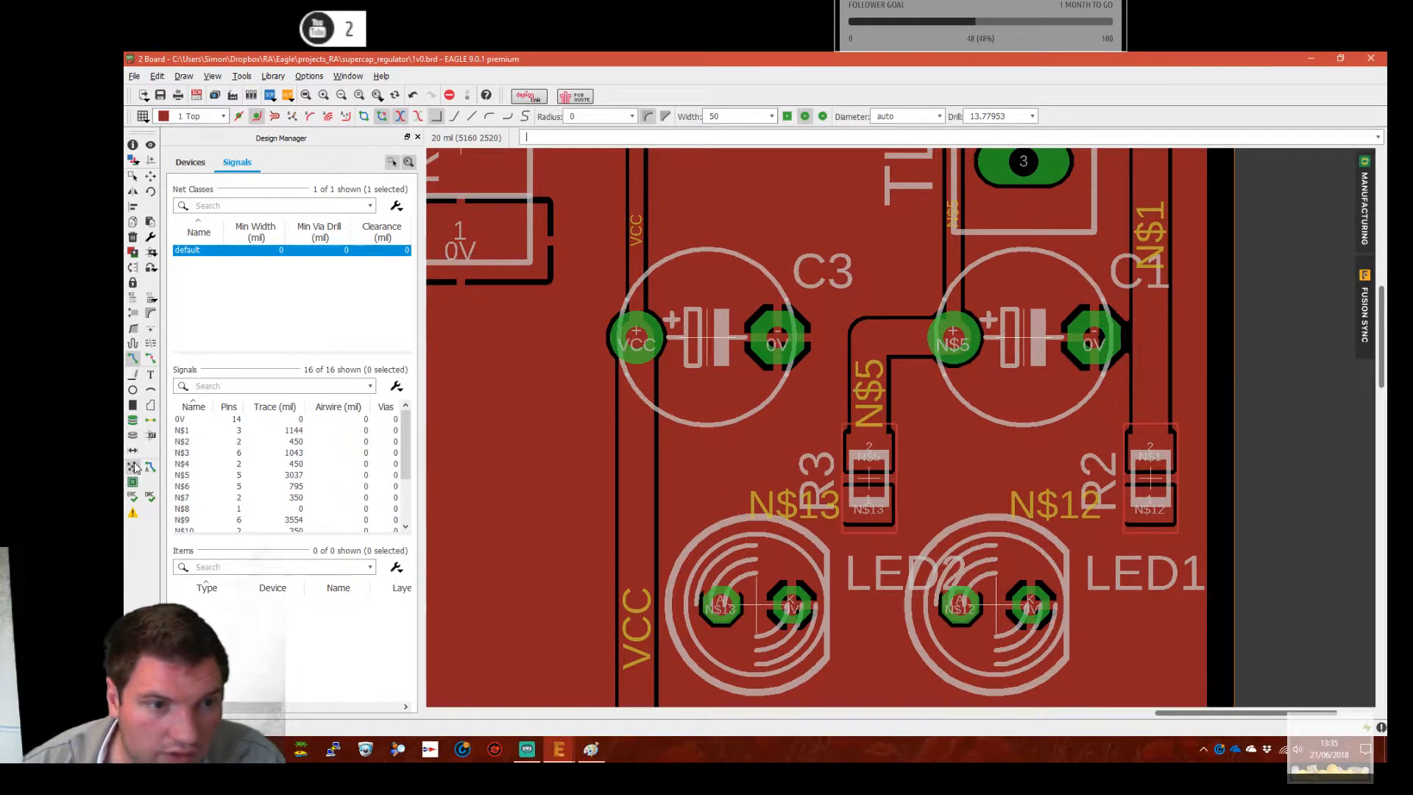
Smash the LED2 and LED1 labels from their parts and move each name directly below its LED
scroll(897, 448, down, 3)
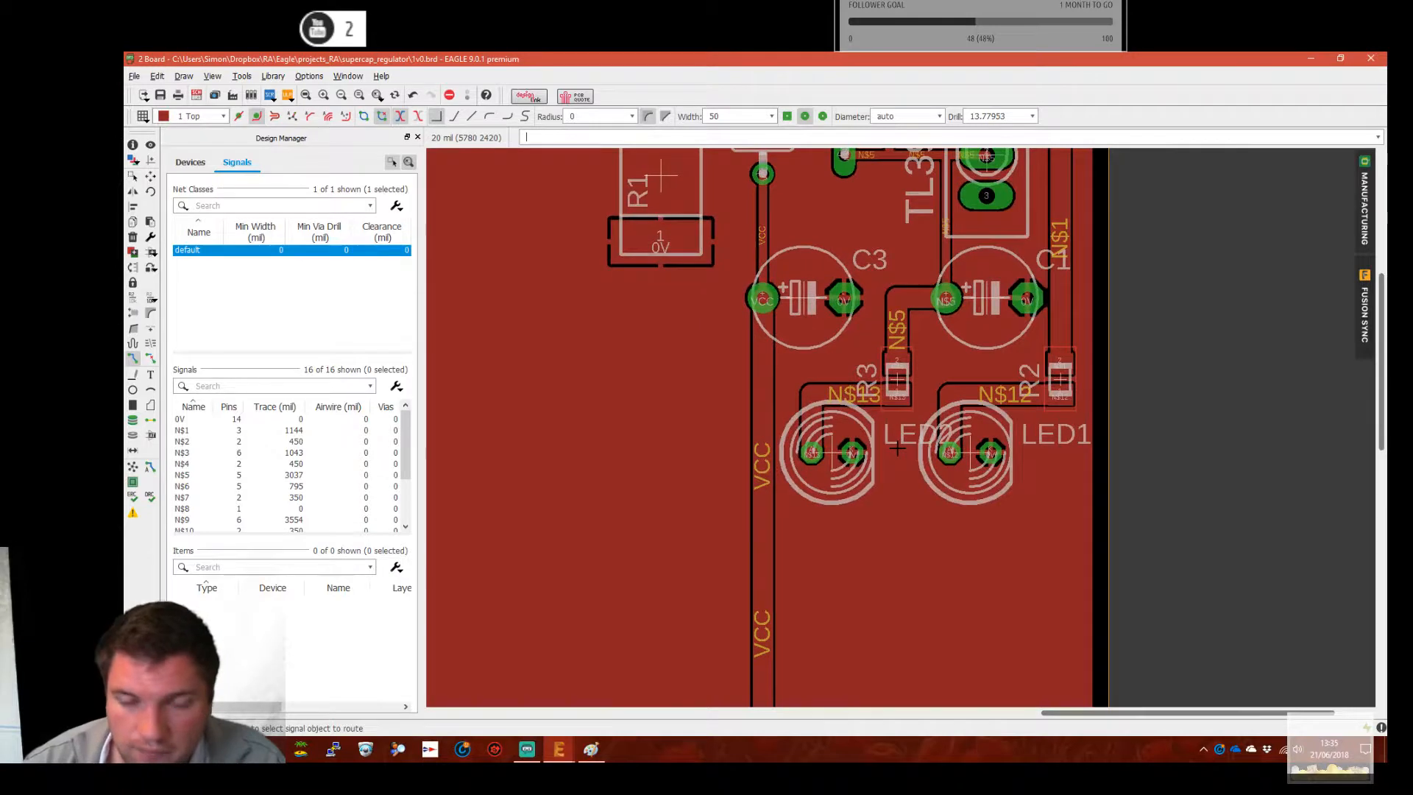
text(smash)
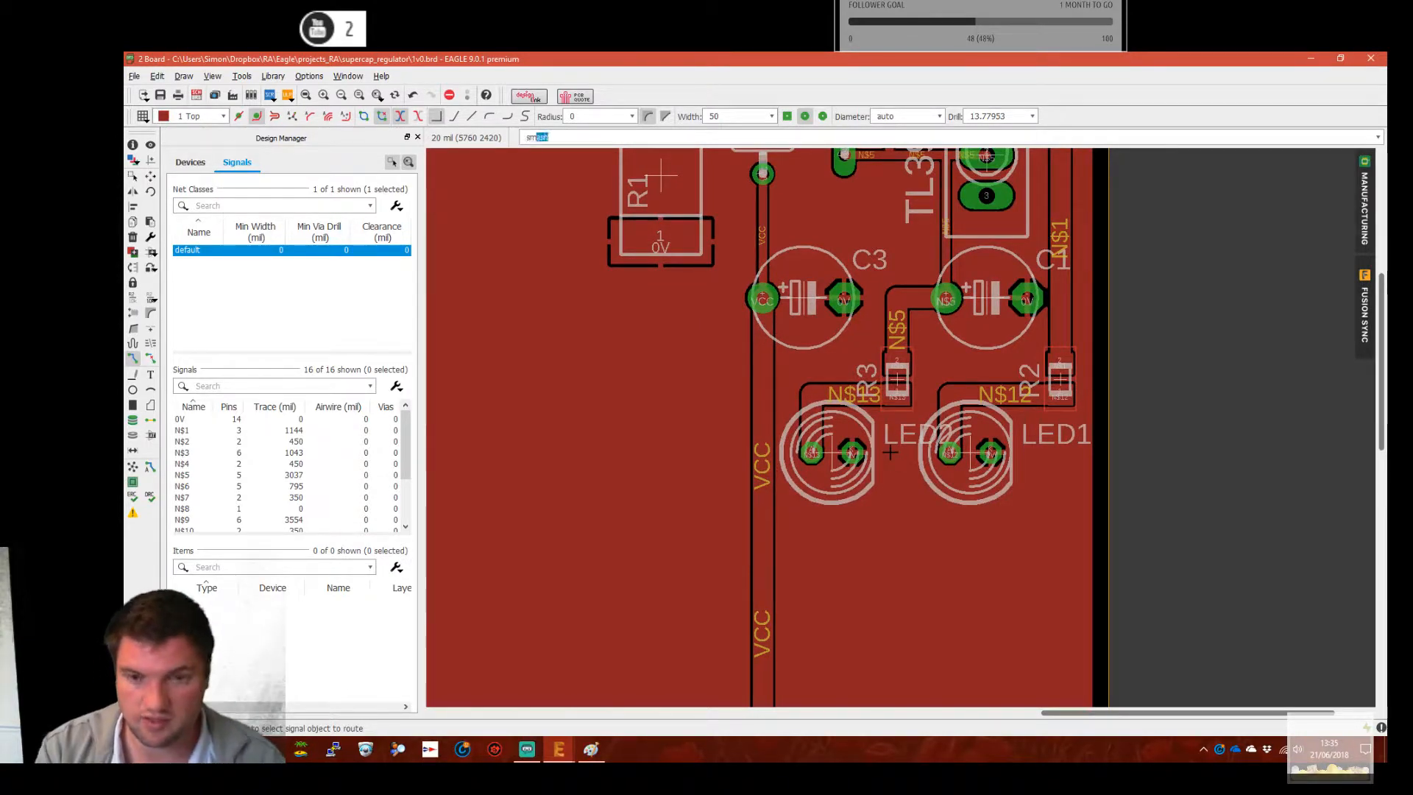
key(Return)
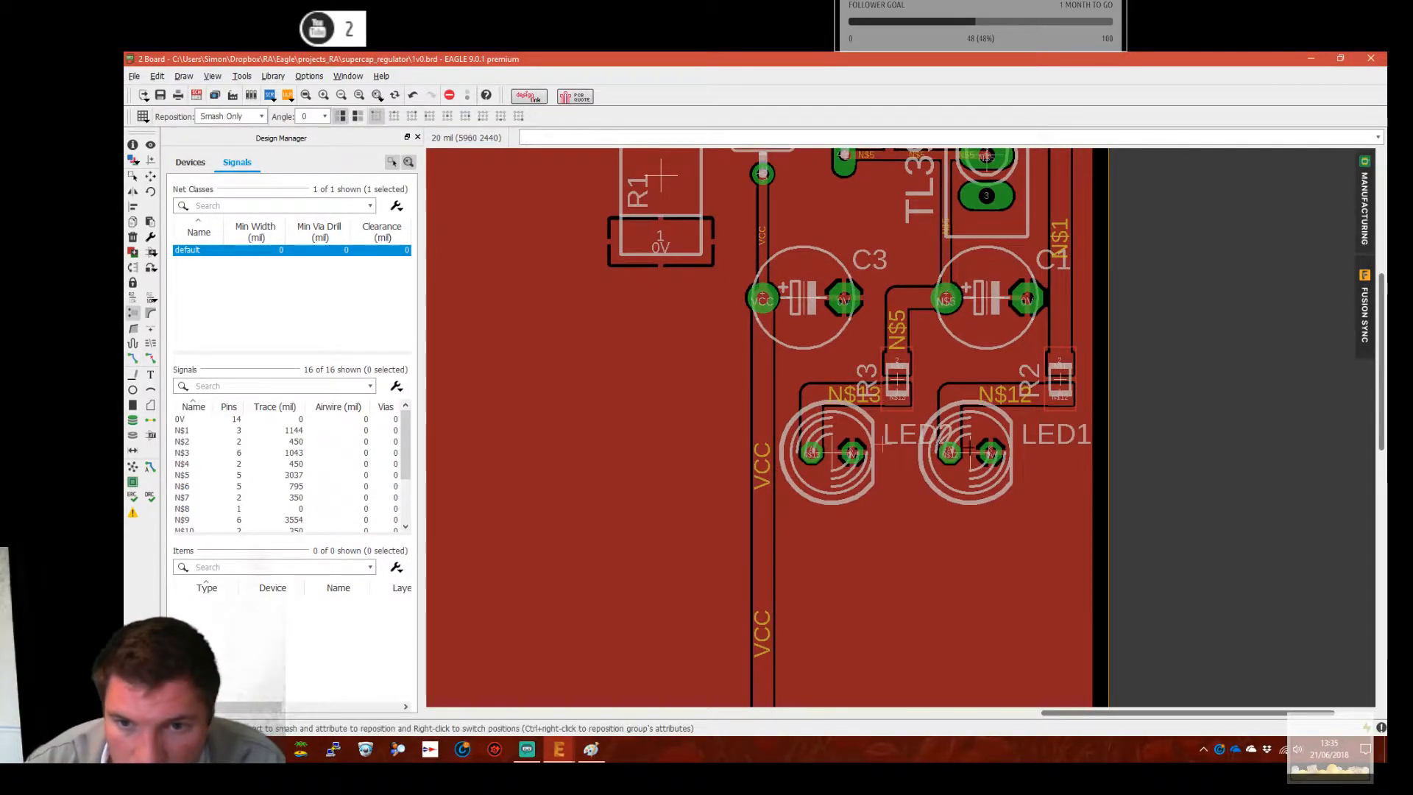
click(881, 443)
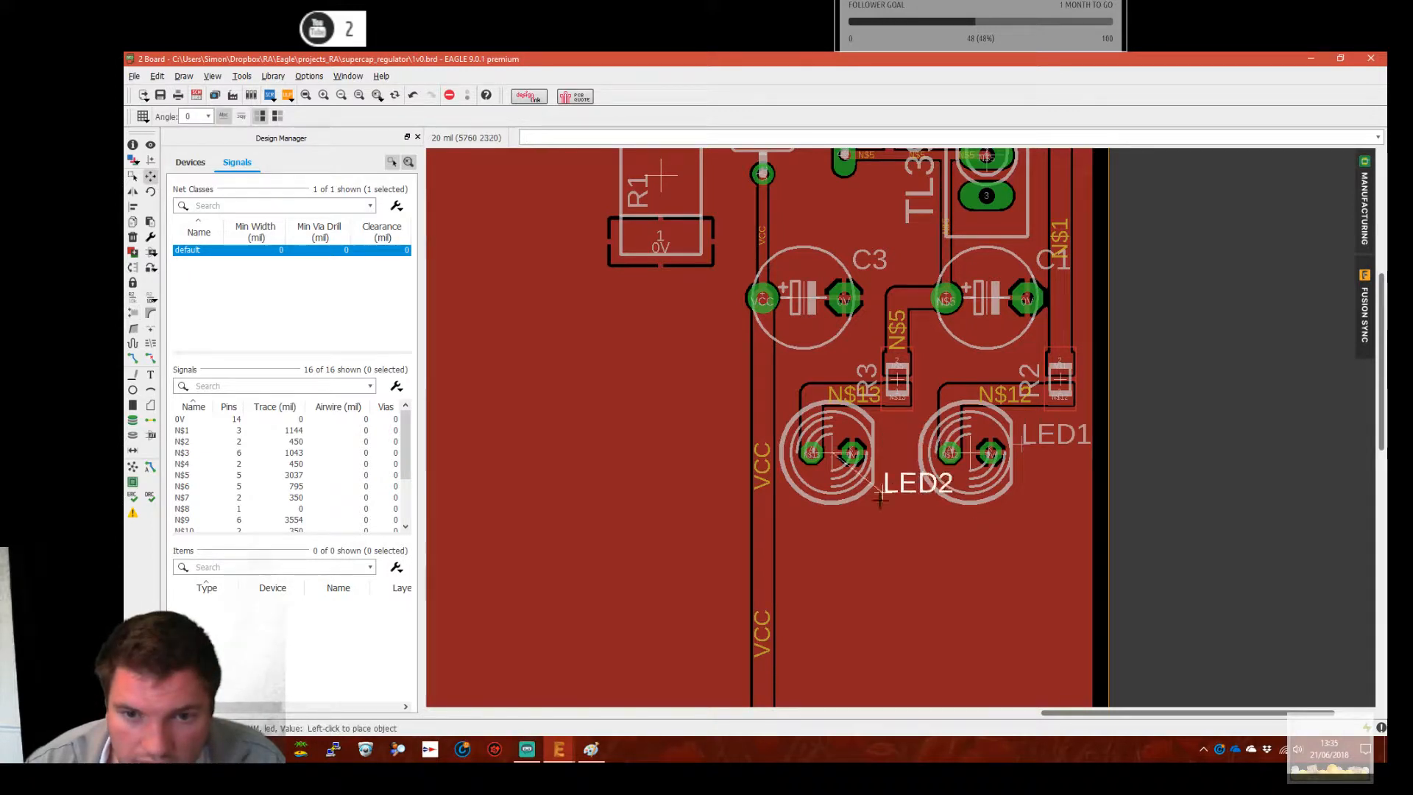
click(782, 535)
click(1020, 447)
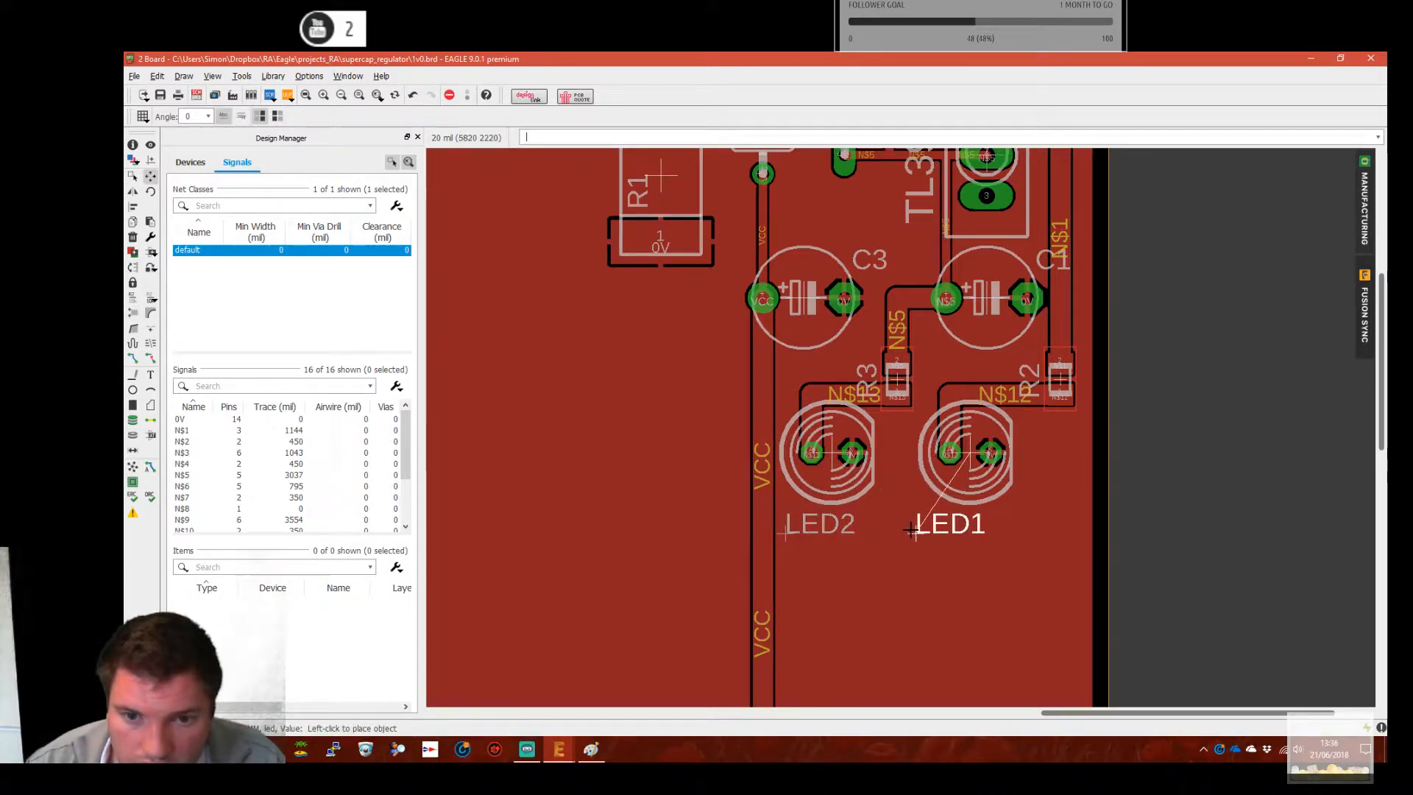
click(924, 533)
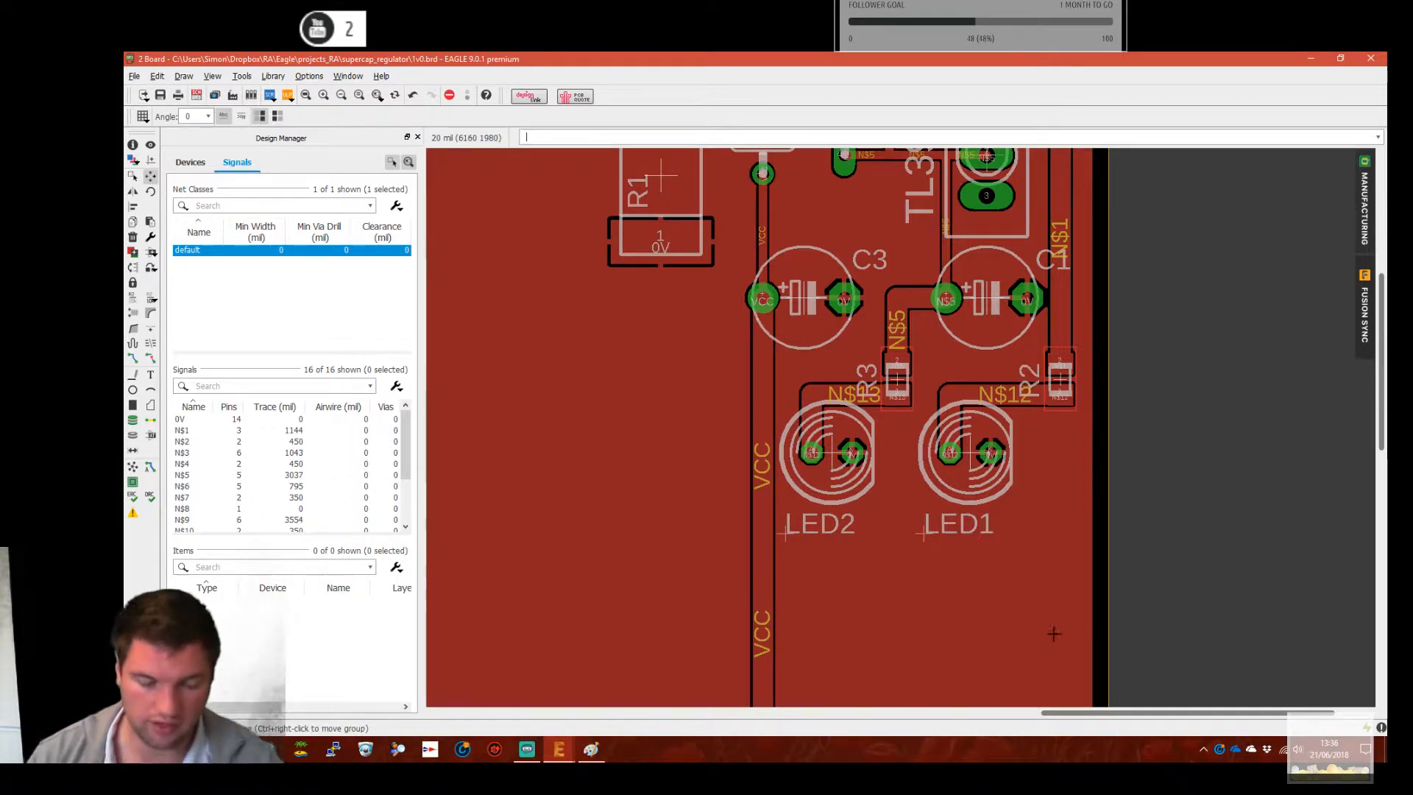
Create a board text reading DCDC on the first line and ON on the second
text(text)
key(Return)
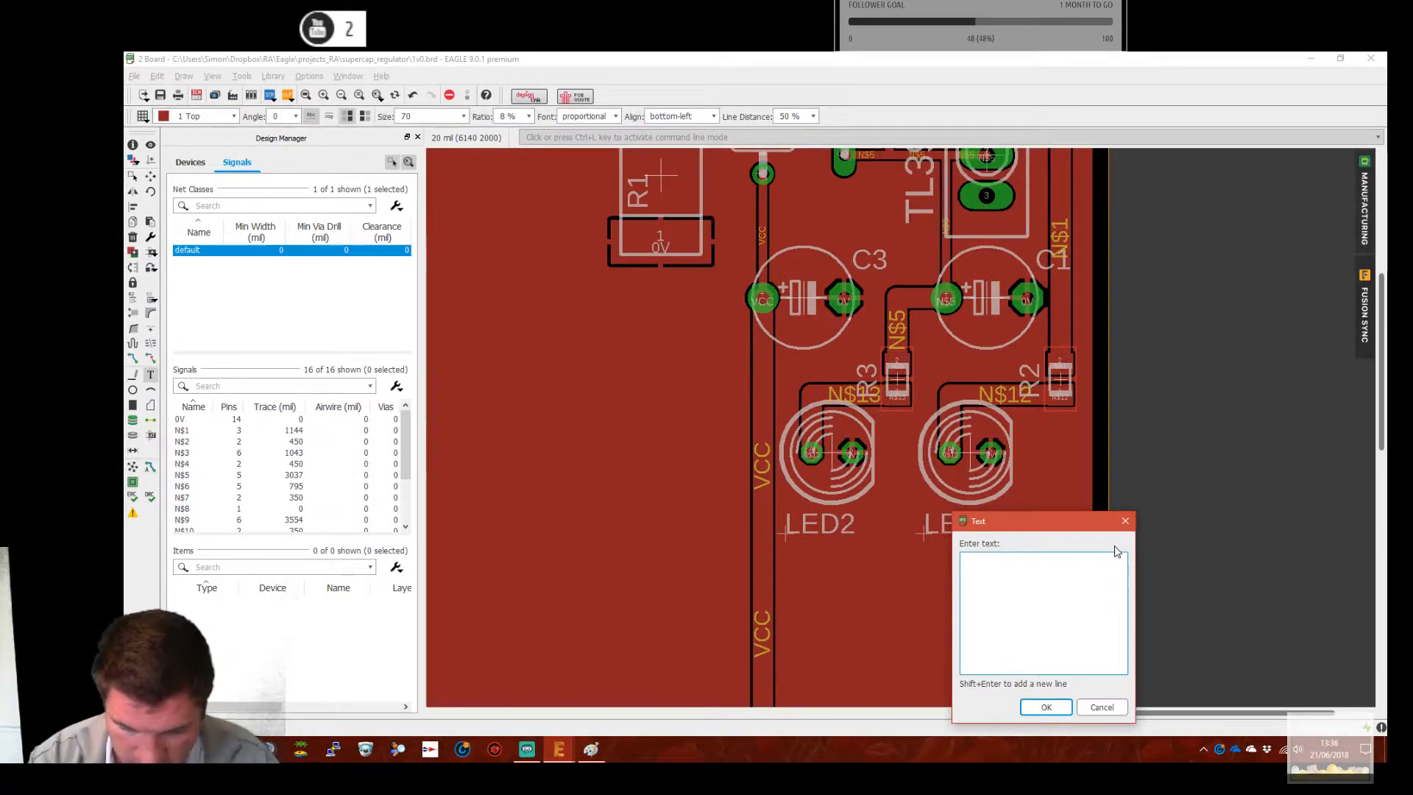
text(DCDC)
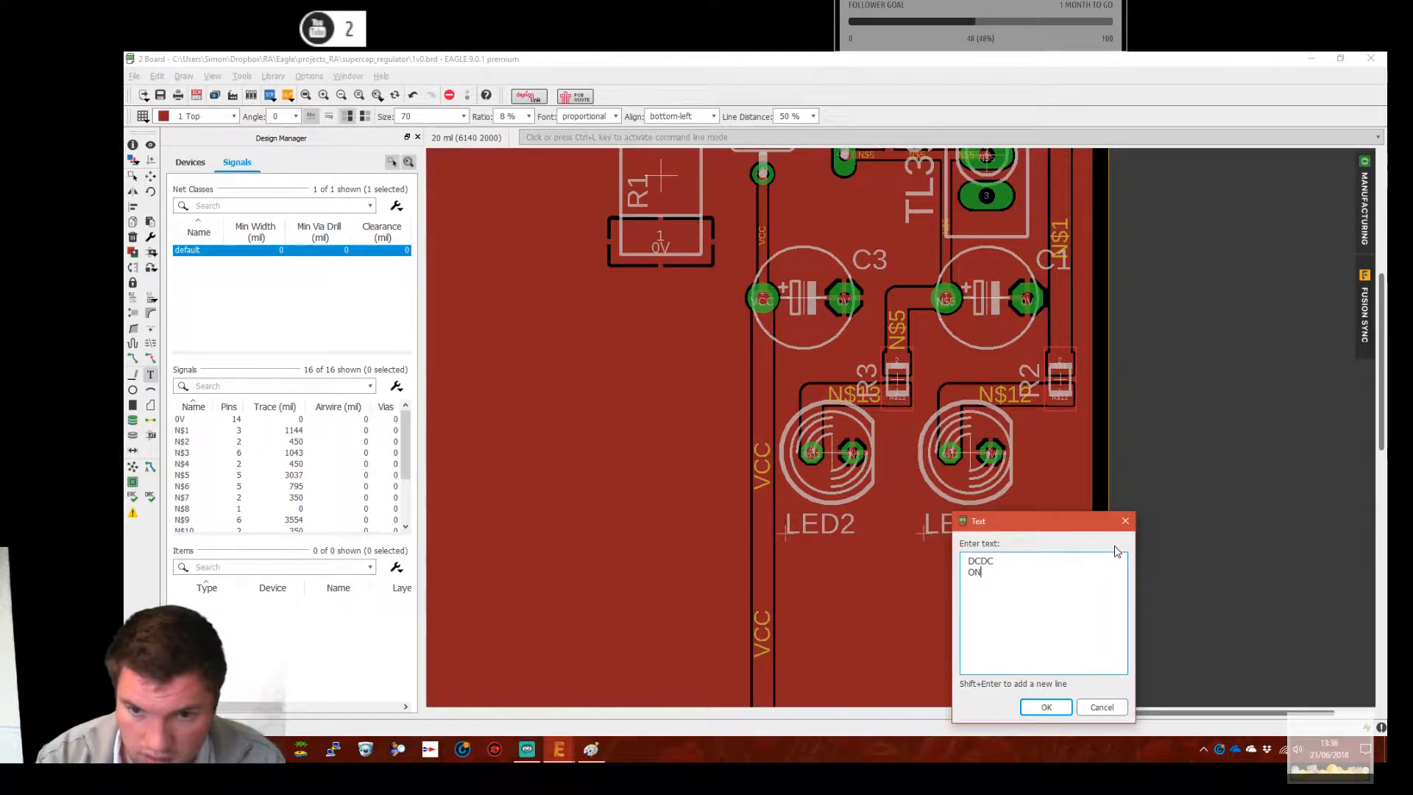
click(1051, 704)
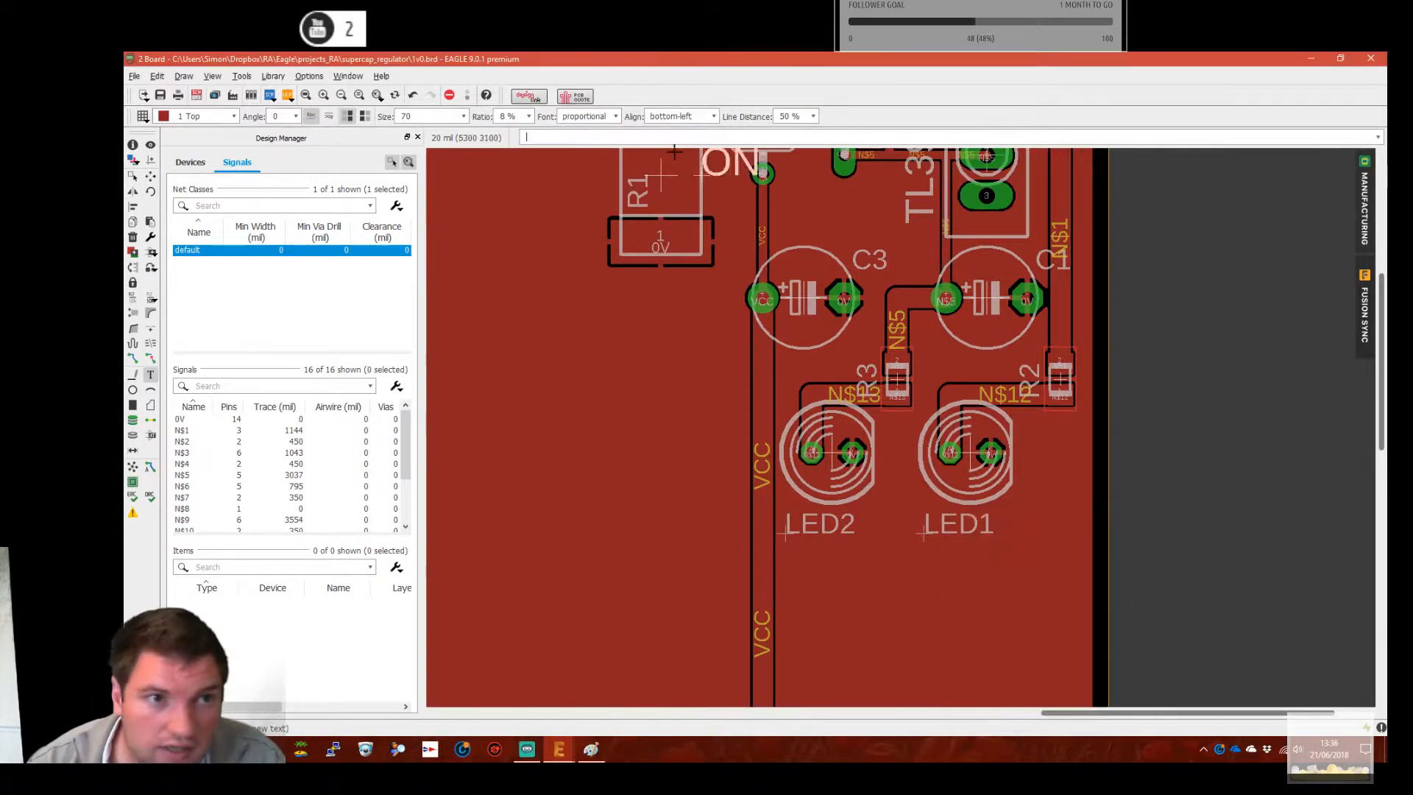
Assign the DCDC ON text to layer 25 tNames and place it beneath LED1's name
click(206, 116)
scroll(202, 213, down, 6)
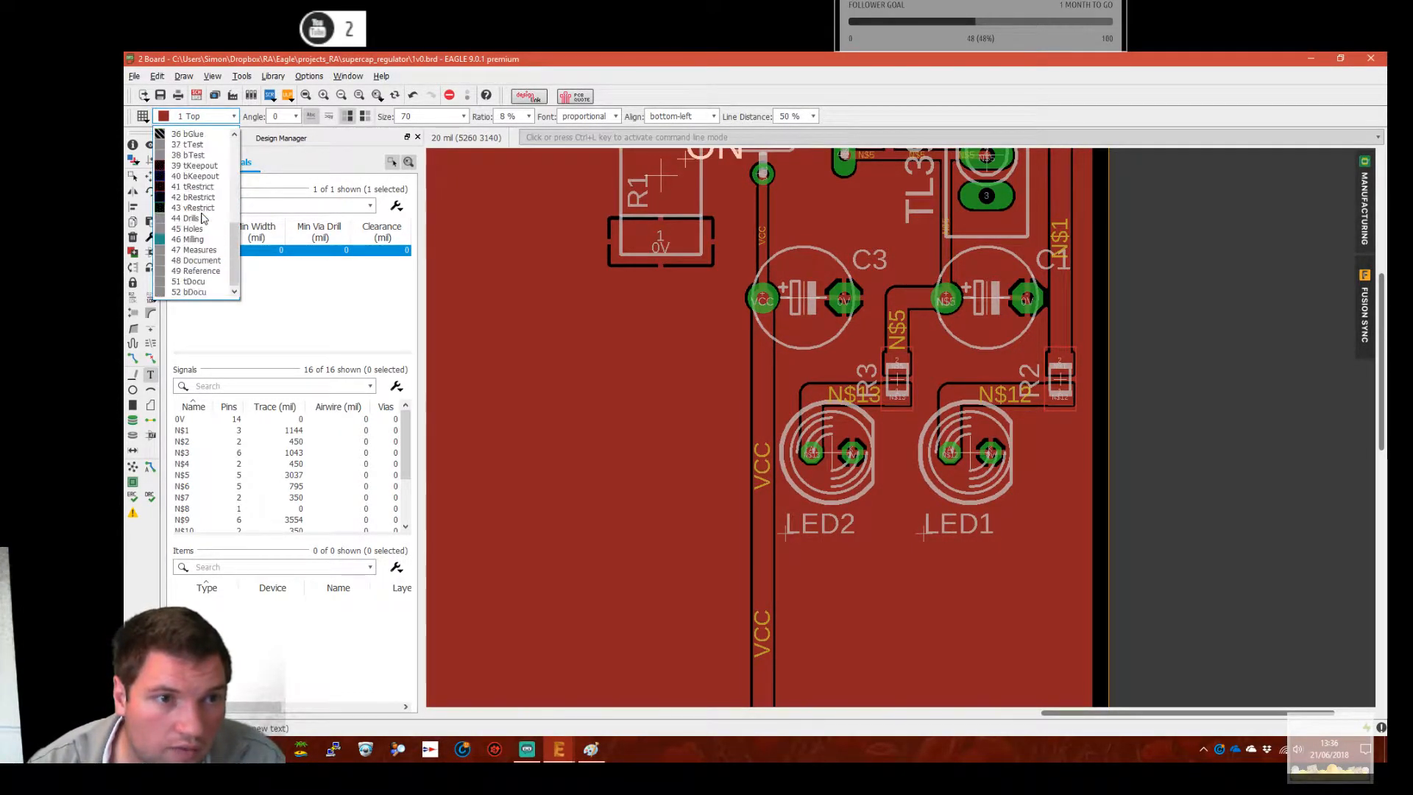
scroll(197, 224, up, 4)
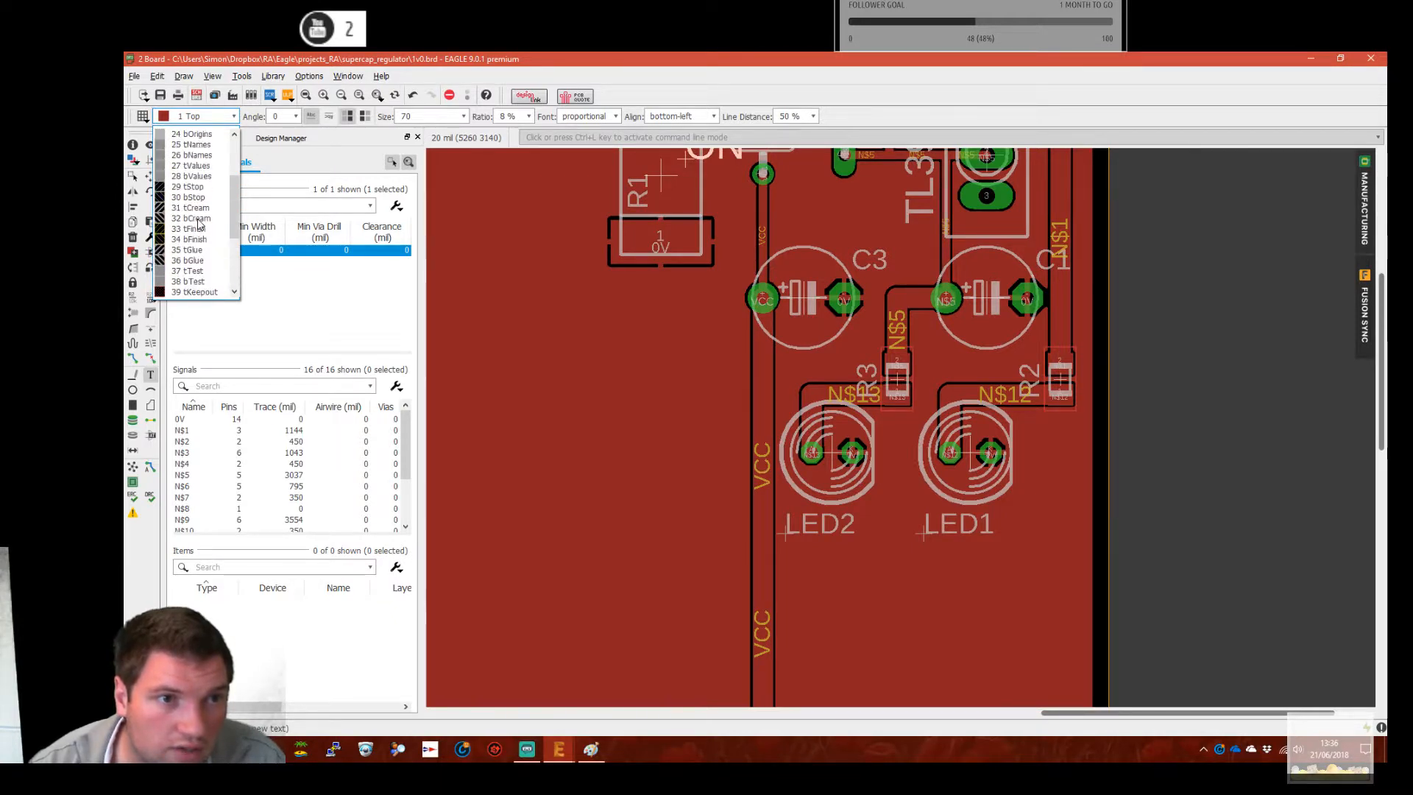
scroll(200, 243, down, 2)
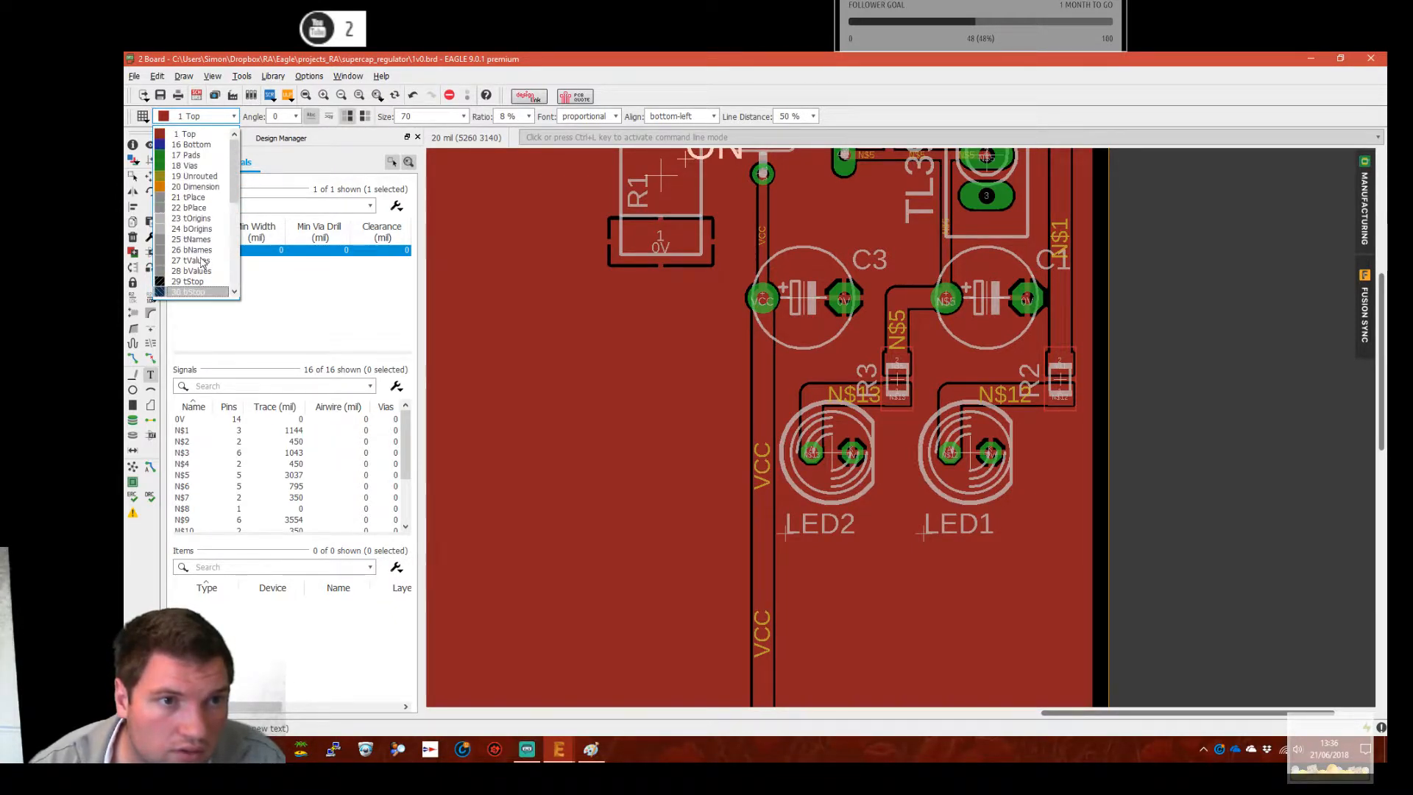
scroll(203, 263, down, 2)
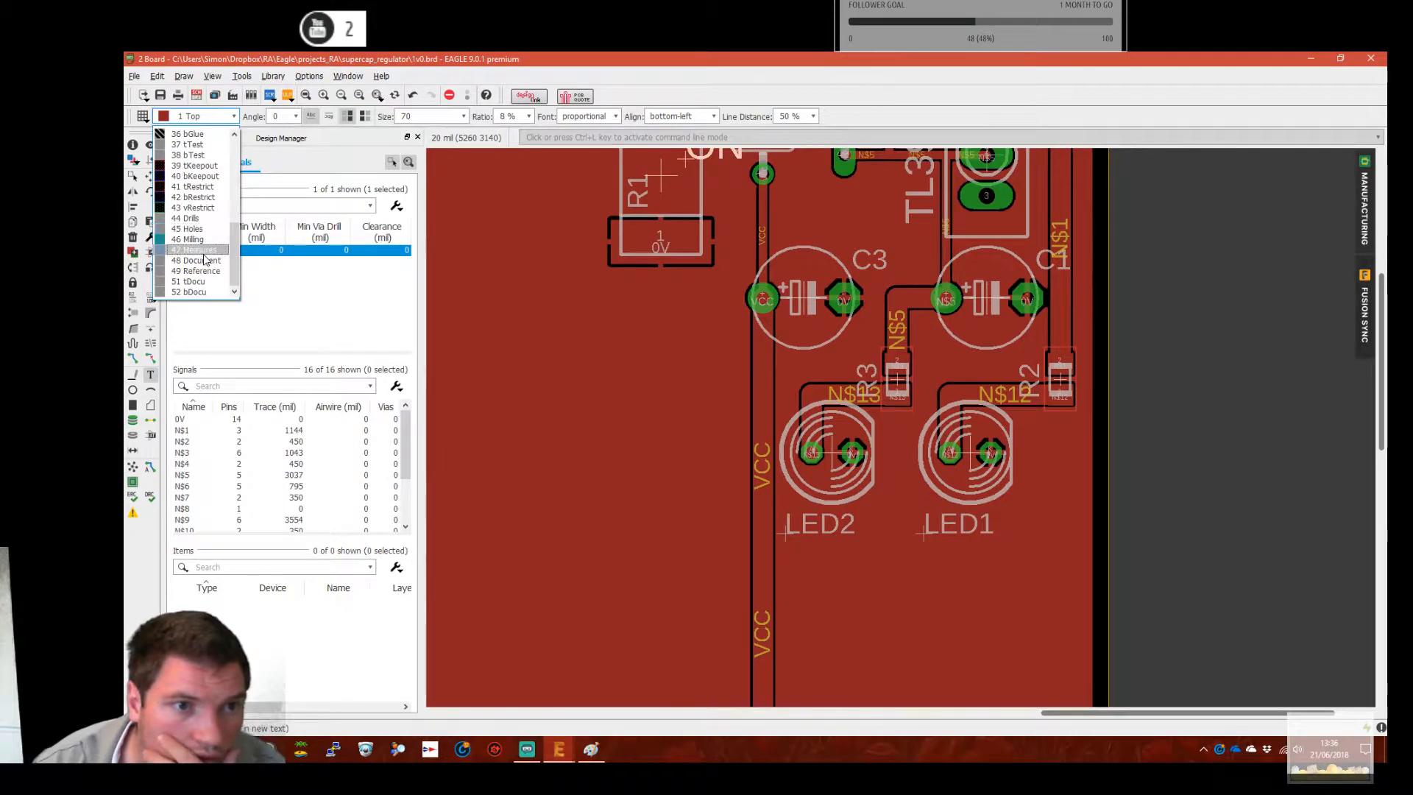
drag(228, 252, 242, 185)
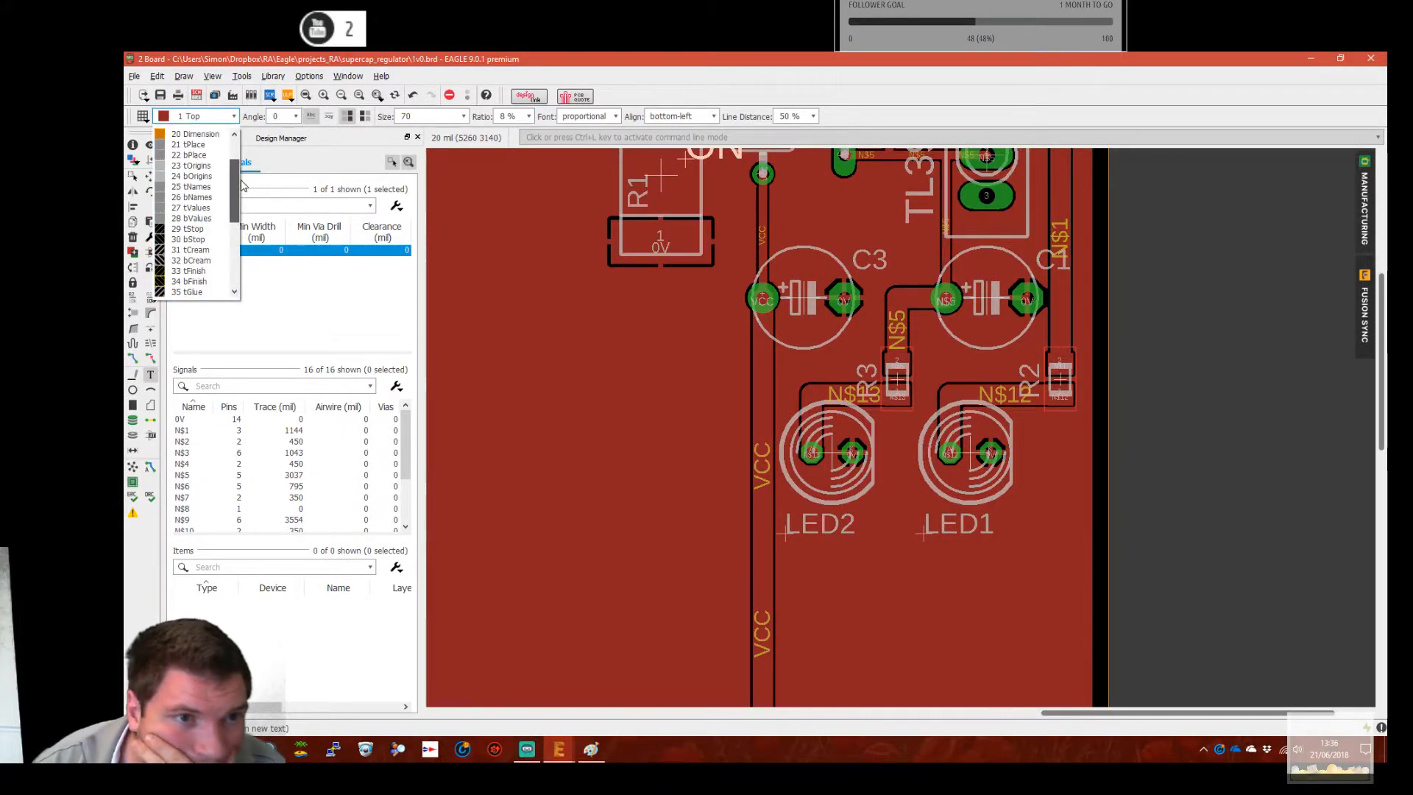
click(193, 186)
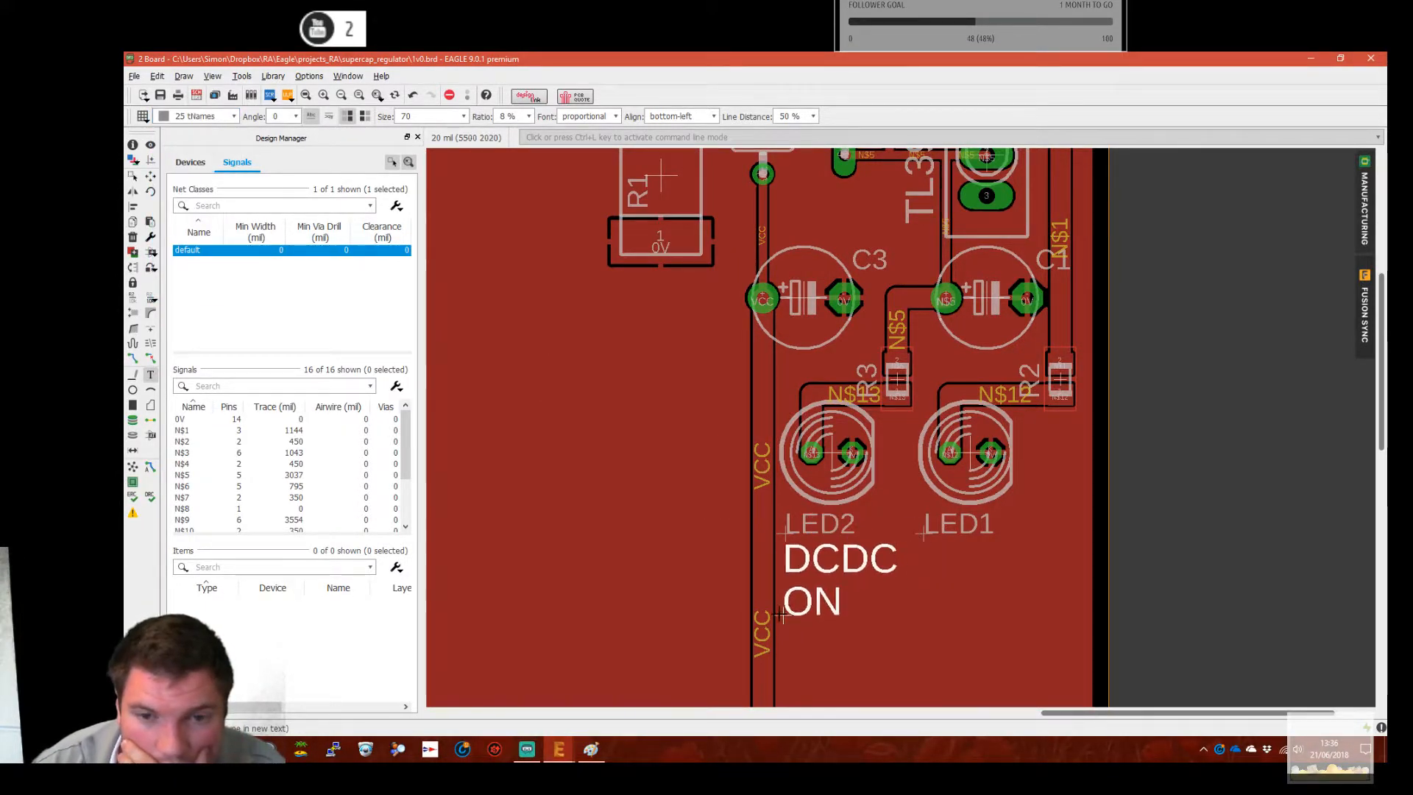
middle_drag(774, 522, 691, 518)
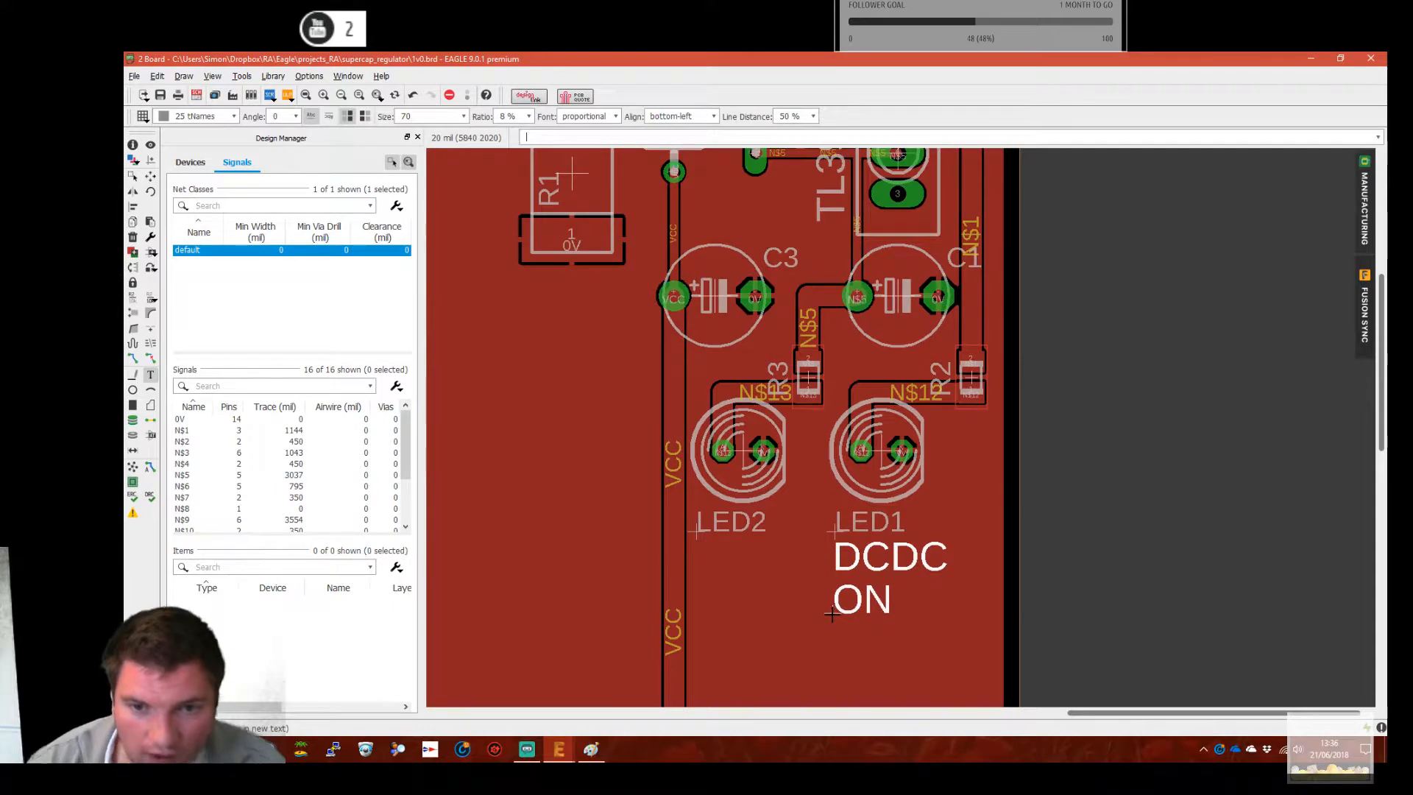
click(832, 613)
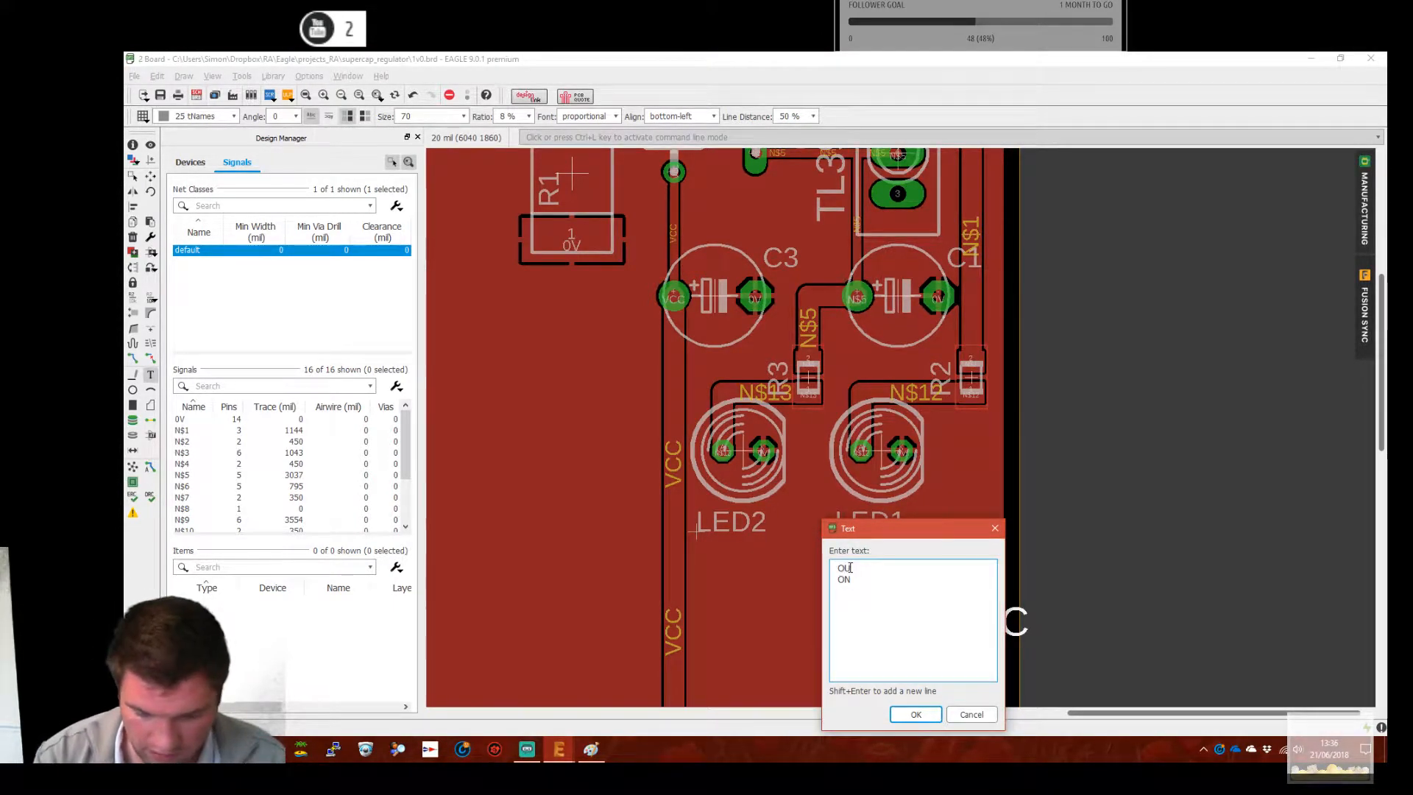
Place a matching two-line text reading OUT ON beneath LED2's name and finish adding text
click(915, 714)
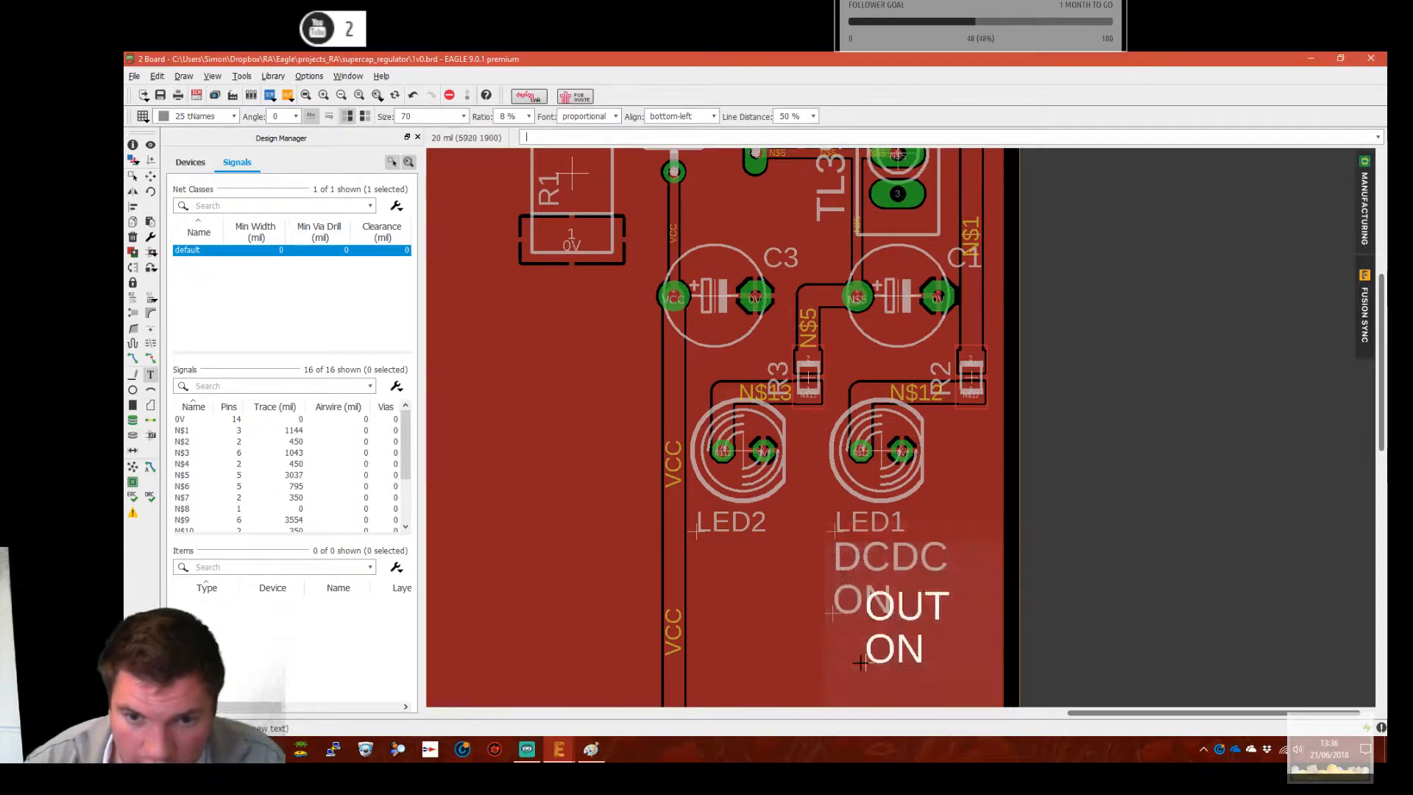
click(694, 613)
key(Escape)
key(Escape)
Examine the board layout from the converter and output connector to the LEDs, the VCC track and the lower switches
middle_drag(932, 636, 1120, 650)
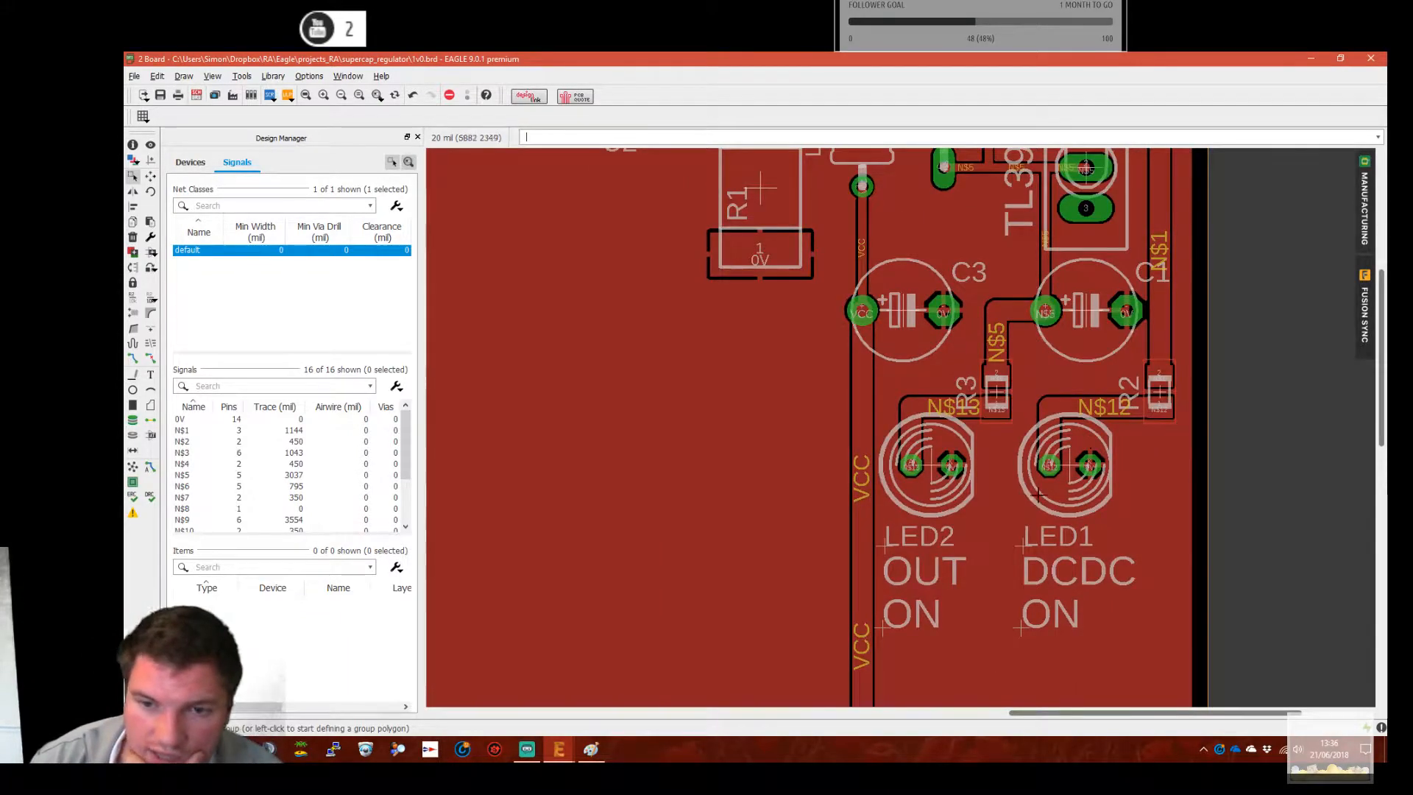
middle_drag(713, 164, 757, 455)
mouse_move(1043, 673)
middle_down()
mouse_move(1015, 494)
mouse_move(1018, 522)
middle_up()
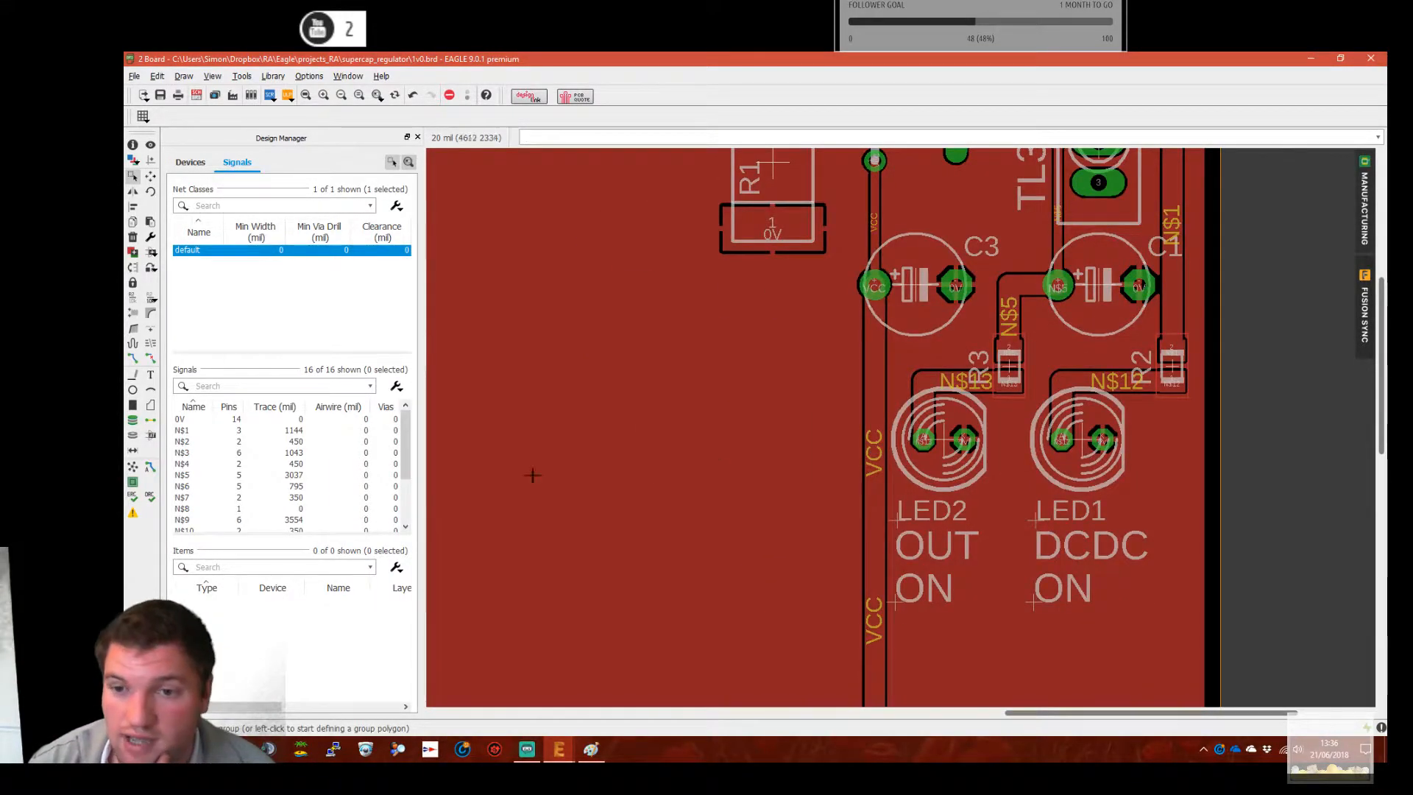
middle_drag(1054, 412, 993, 522)
middle_drag(1049, 184, 949, 535)
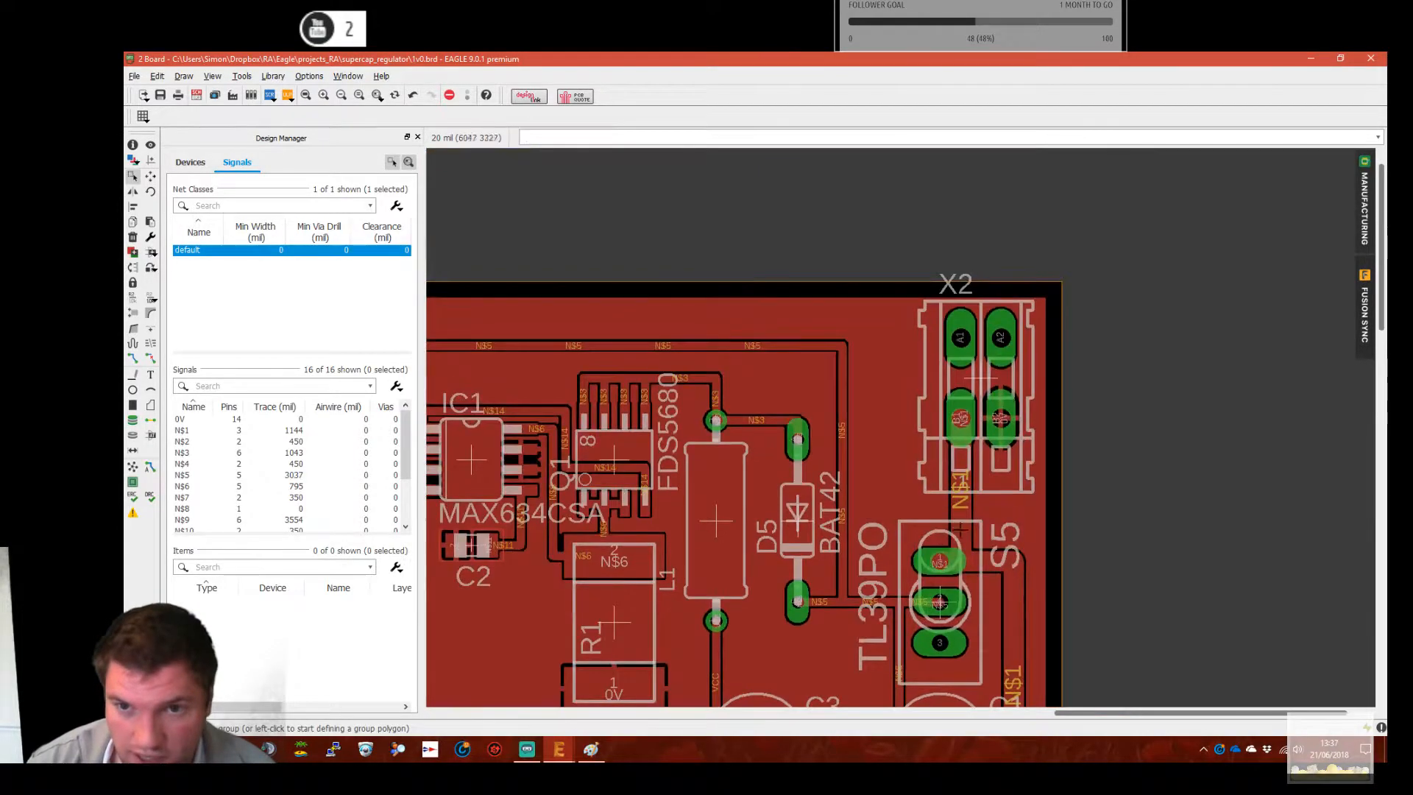
middle_drag(920, 603, 951, 226)
middle_drag(868, 682, 874, 505)
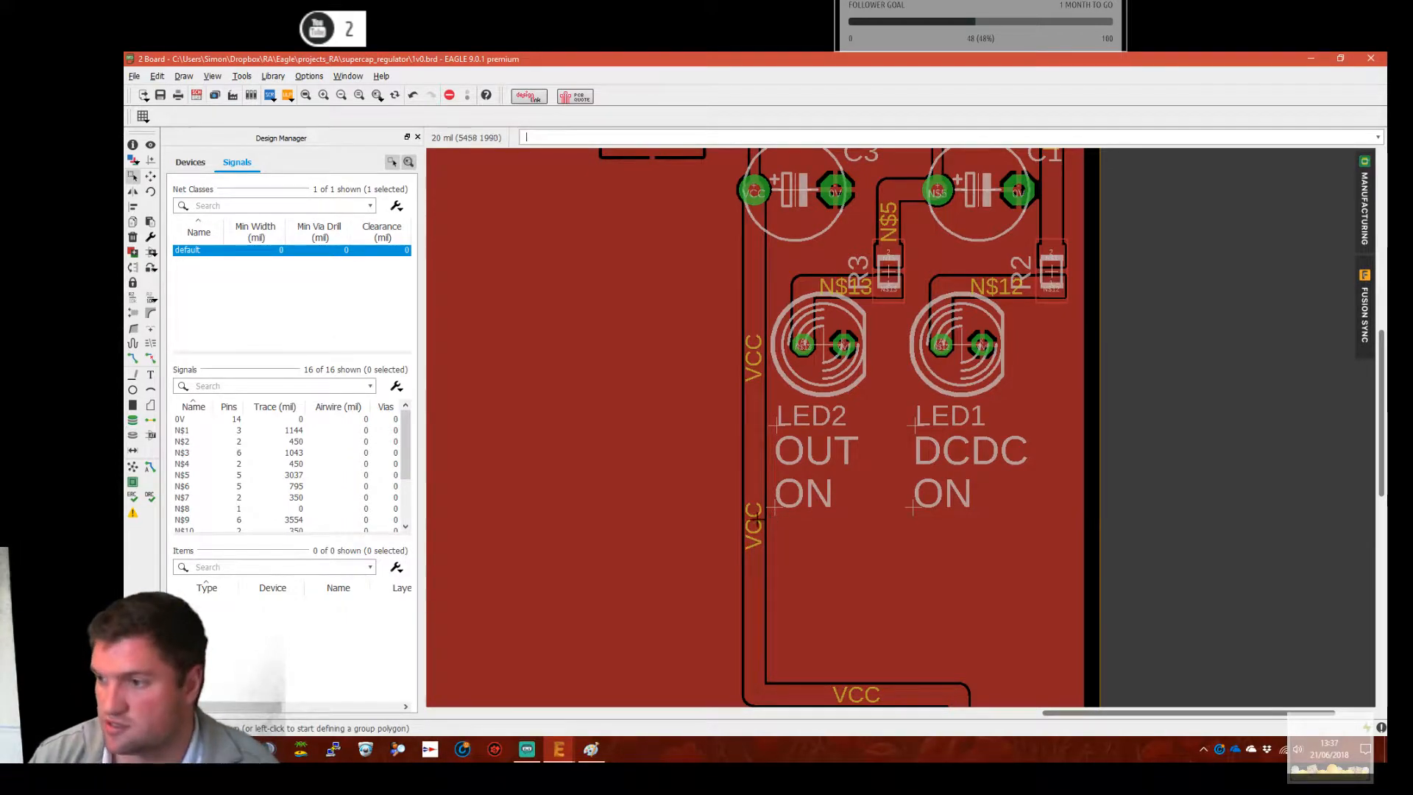
scroll(761, 528, down, 5)
middle_drag(848, 276, 841, 329)
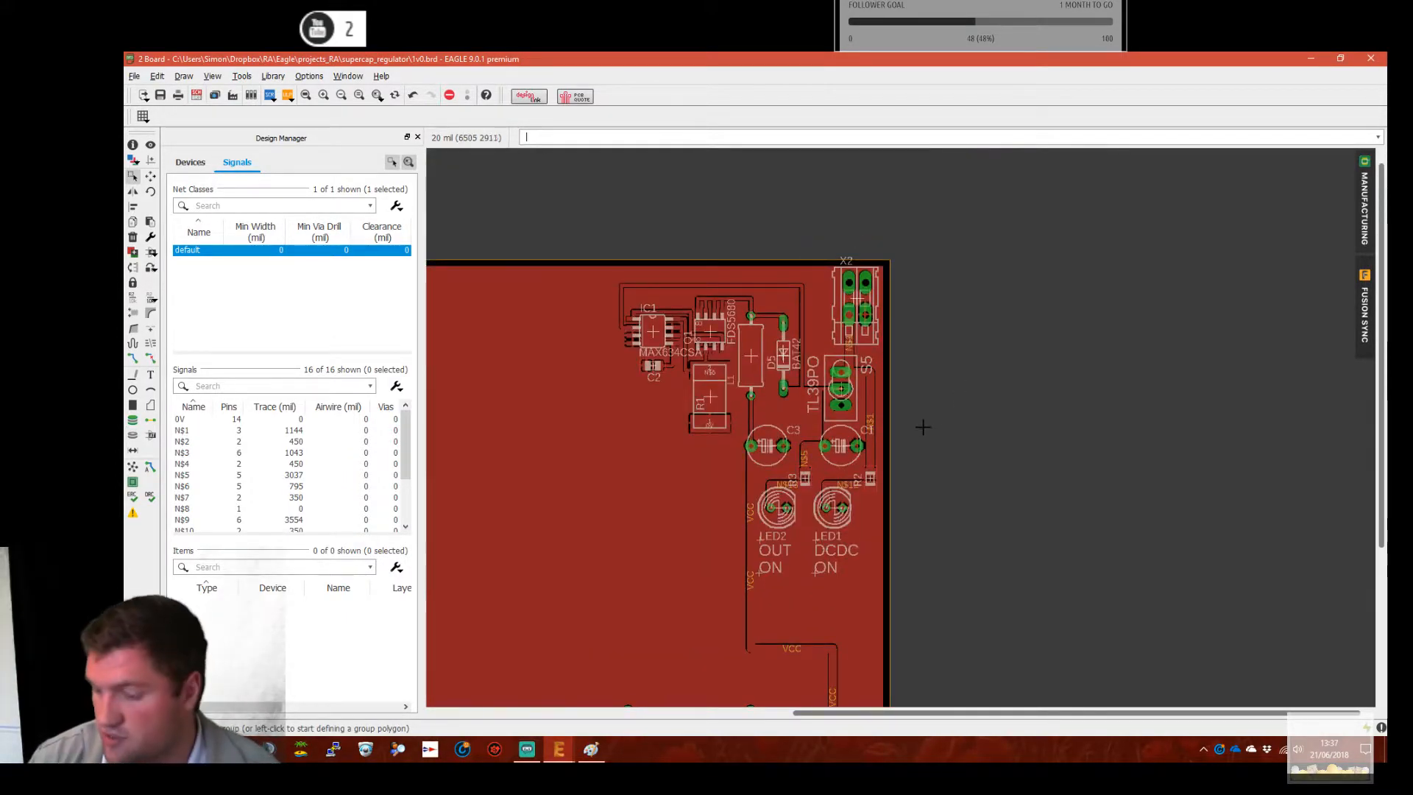
middle_drag(687, 557, 965, 442)
middle_drag(752, 579, 799, 422)
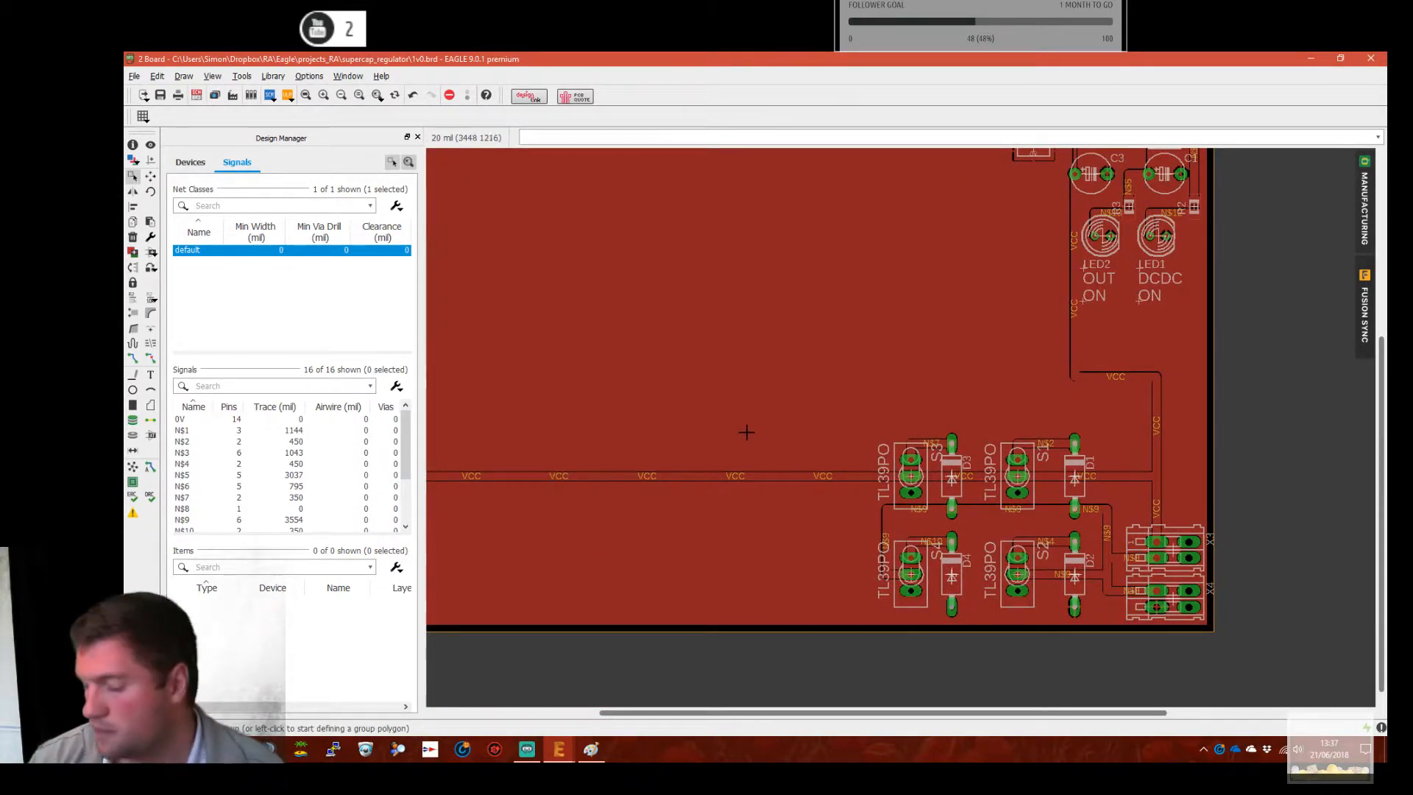
middle_drag(1095, 417, 1042, 582)
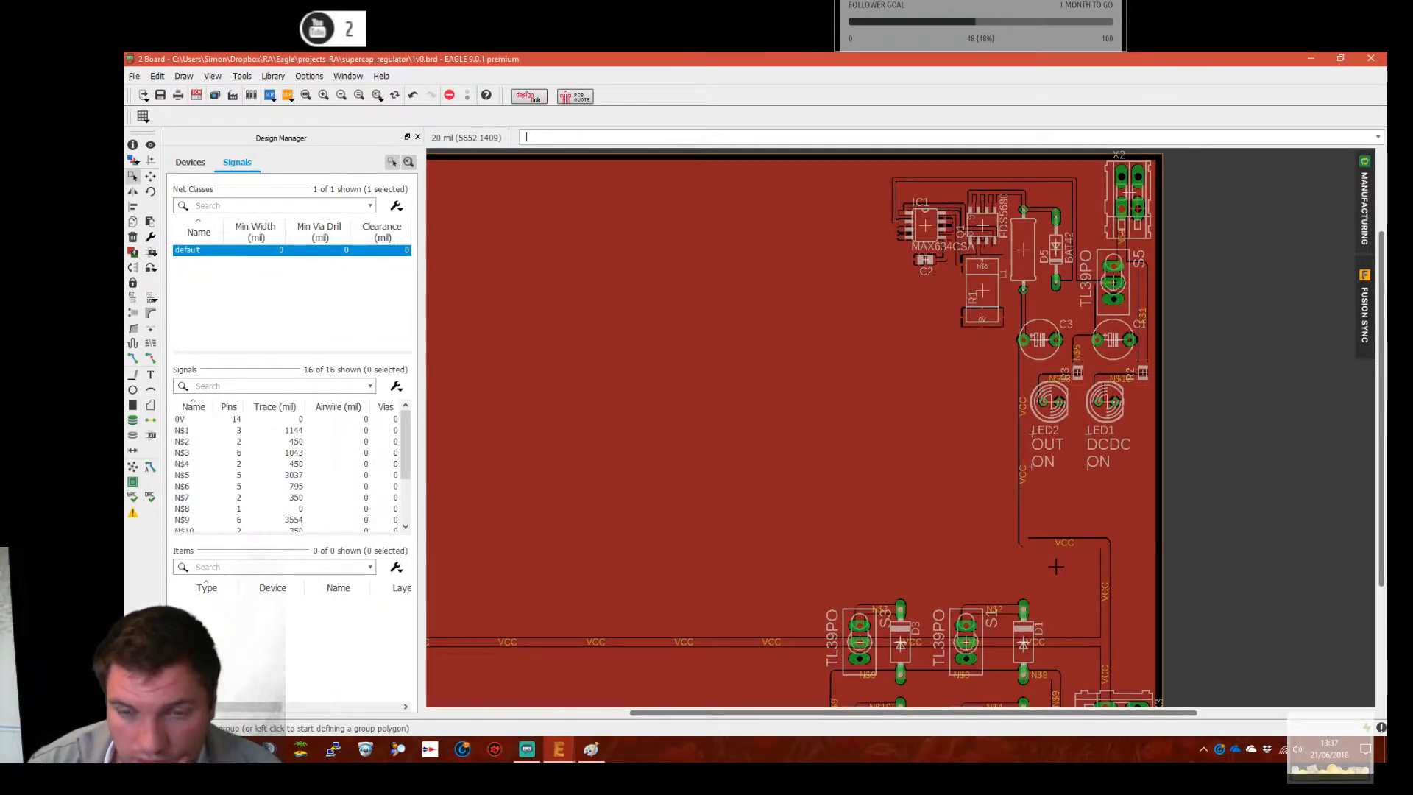
scroll(1076, 519, up, 2)
middle_drag(1027, 404, 991, 565)
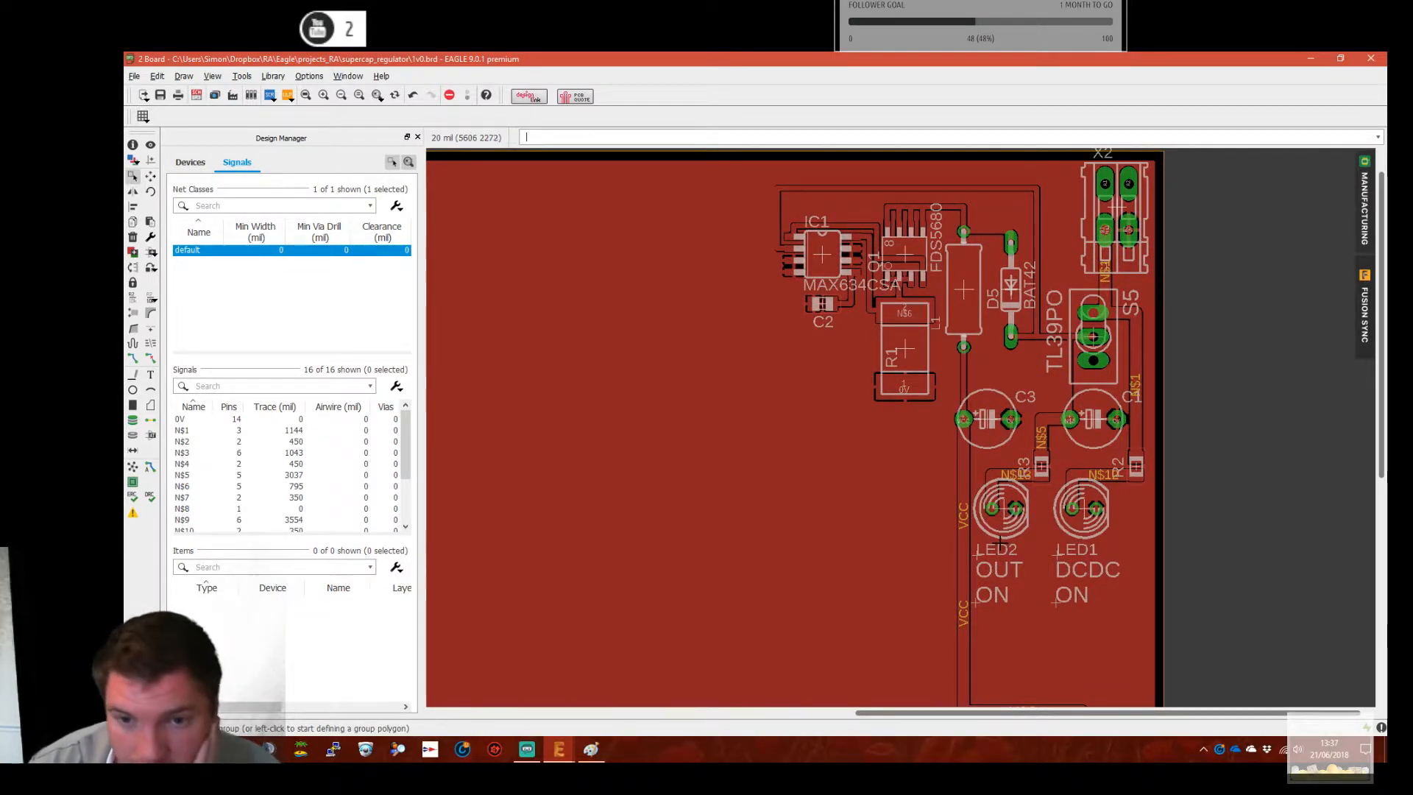
scroll(993, 535, up, 3)
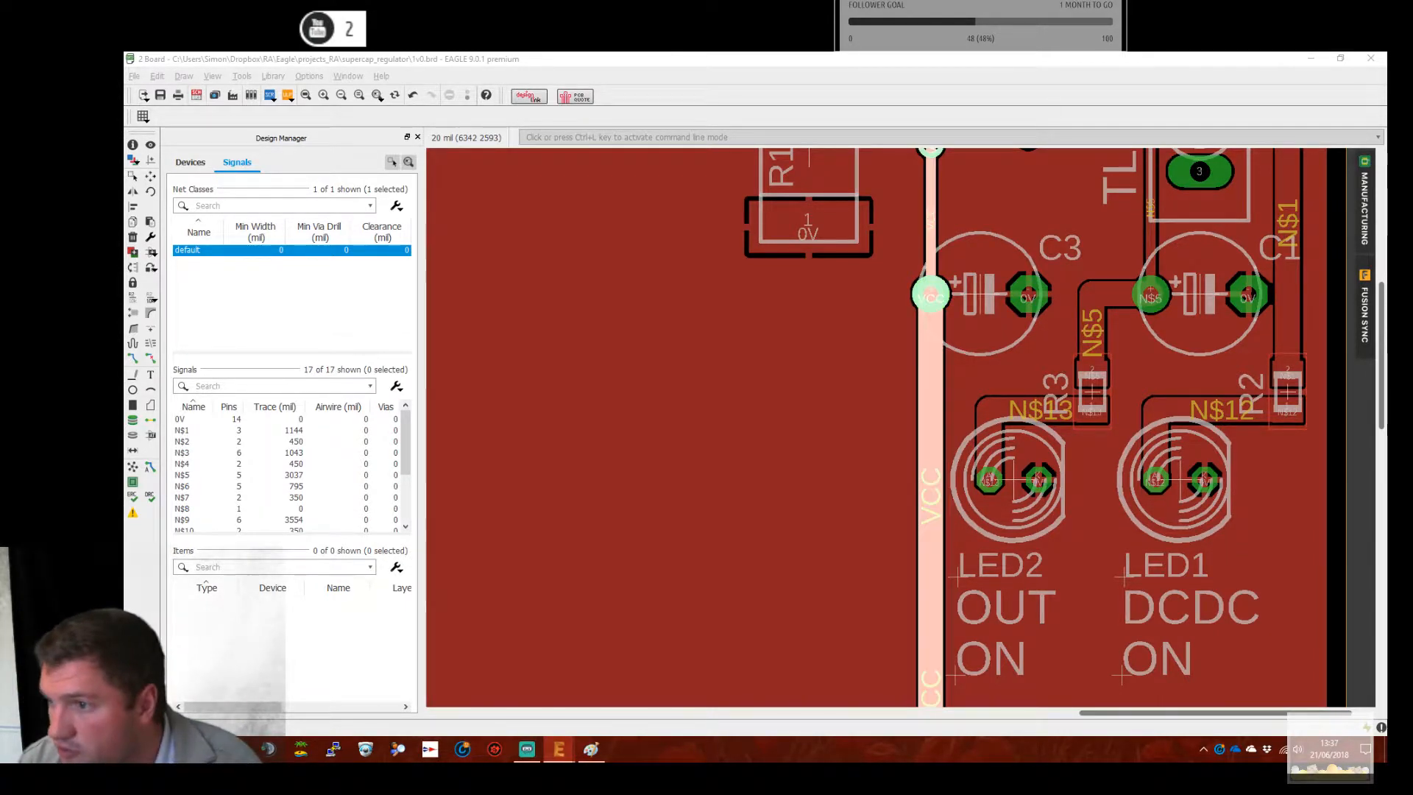
Move R4 and LED3 onto the board beside the VCC track, with LED3 level with LED2 and R4 above it
click(1264, 357)
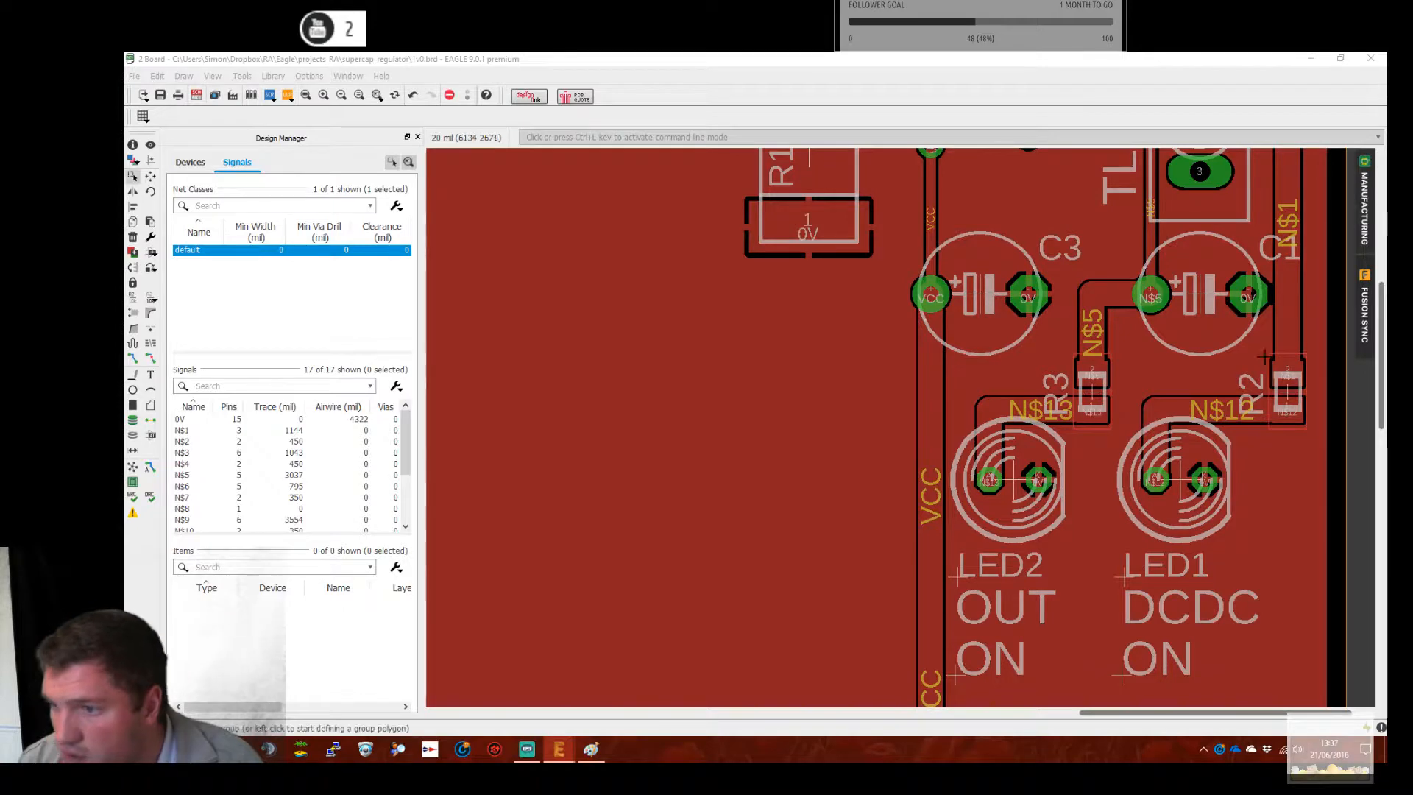
scroll(736, 390, down, 7)
middle_drag(545, 508, 1023, 231)
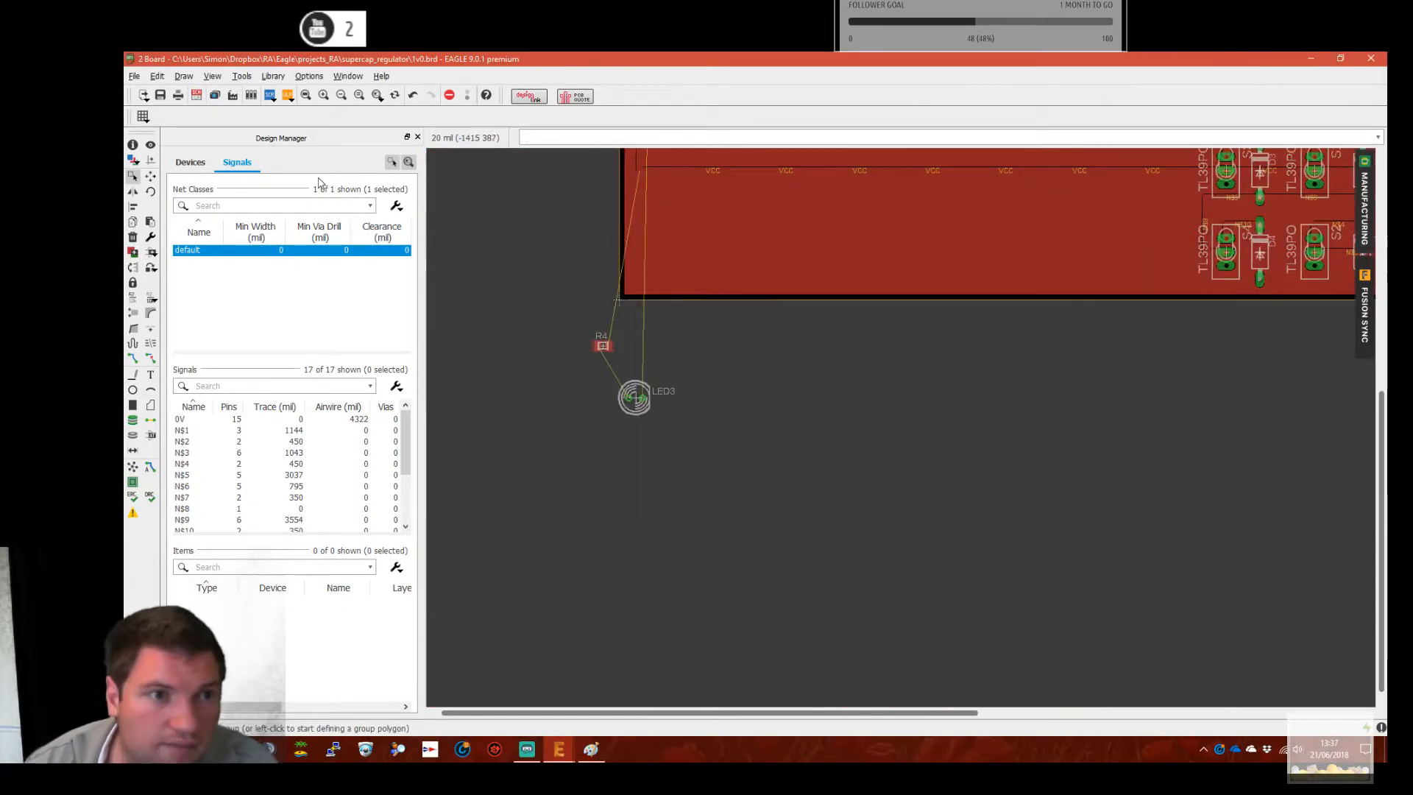
click(150, 177)
click(600, 344)
middle_drag(900, 201, 988, 242)
click(854, 344)
click(697, 454)
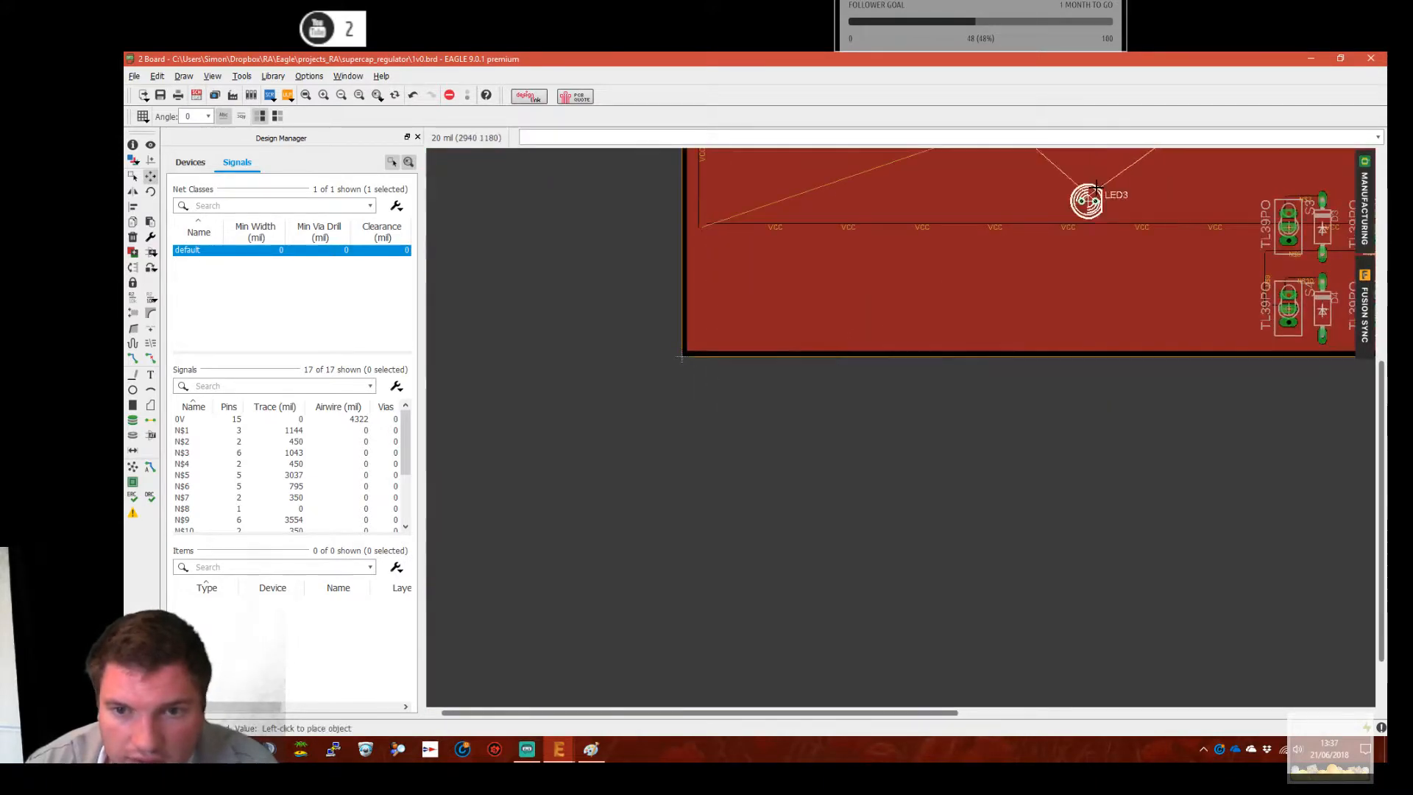
scroll(803, 368, up, 4)
scroll(780, 403, up, 2)
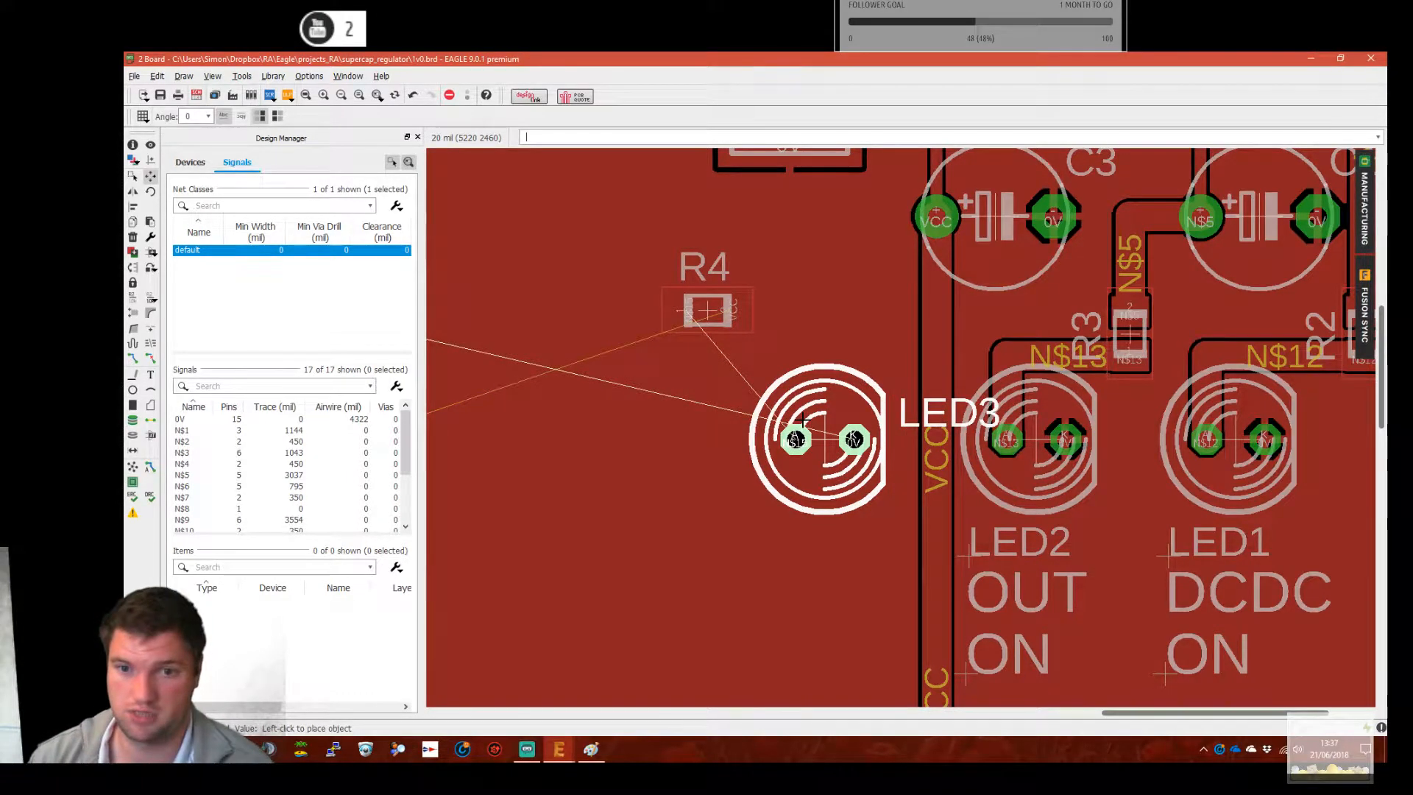
click(802, 419)
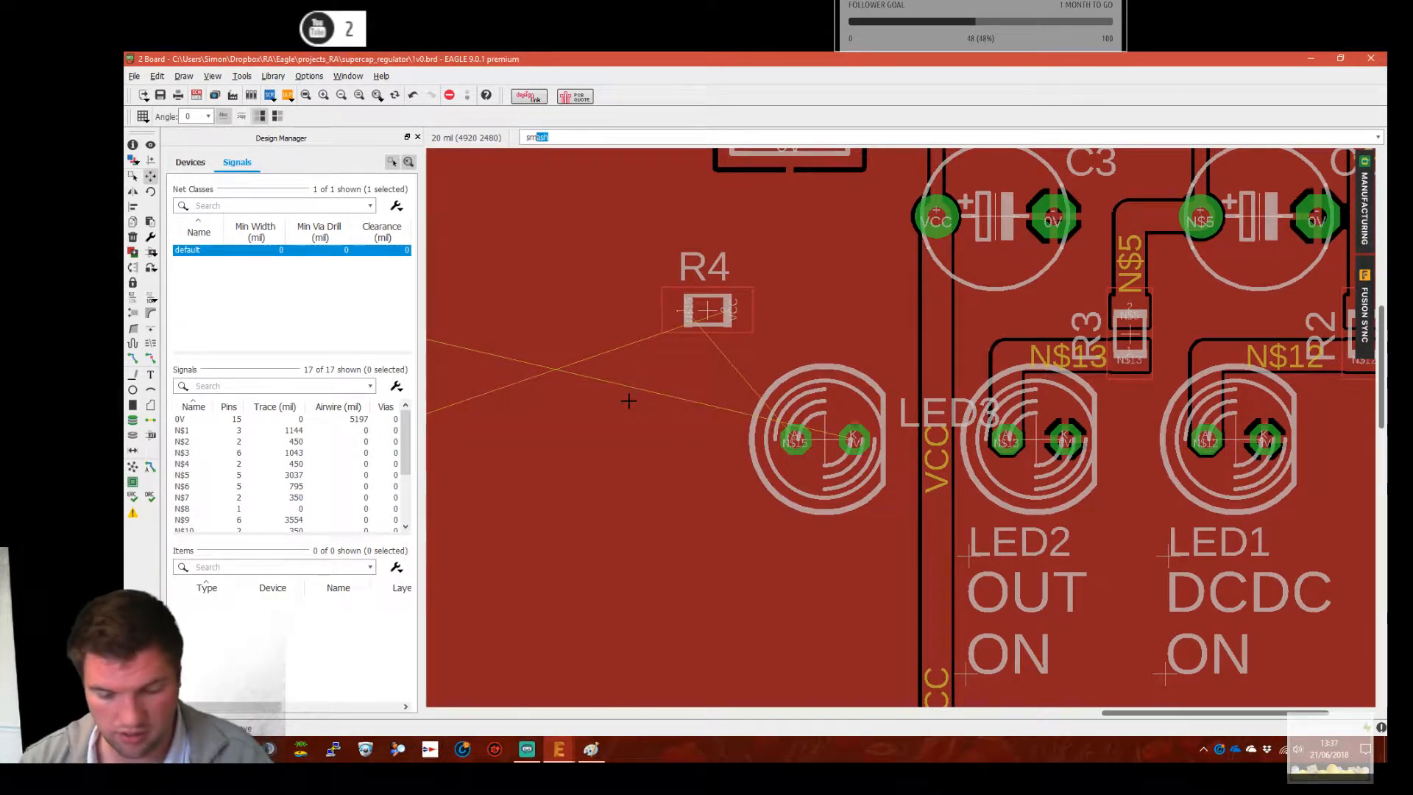
Smash LED3's label from the part and move the name below the LED, level with LED2's name
text(sm)
key(Return)
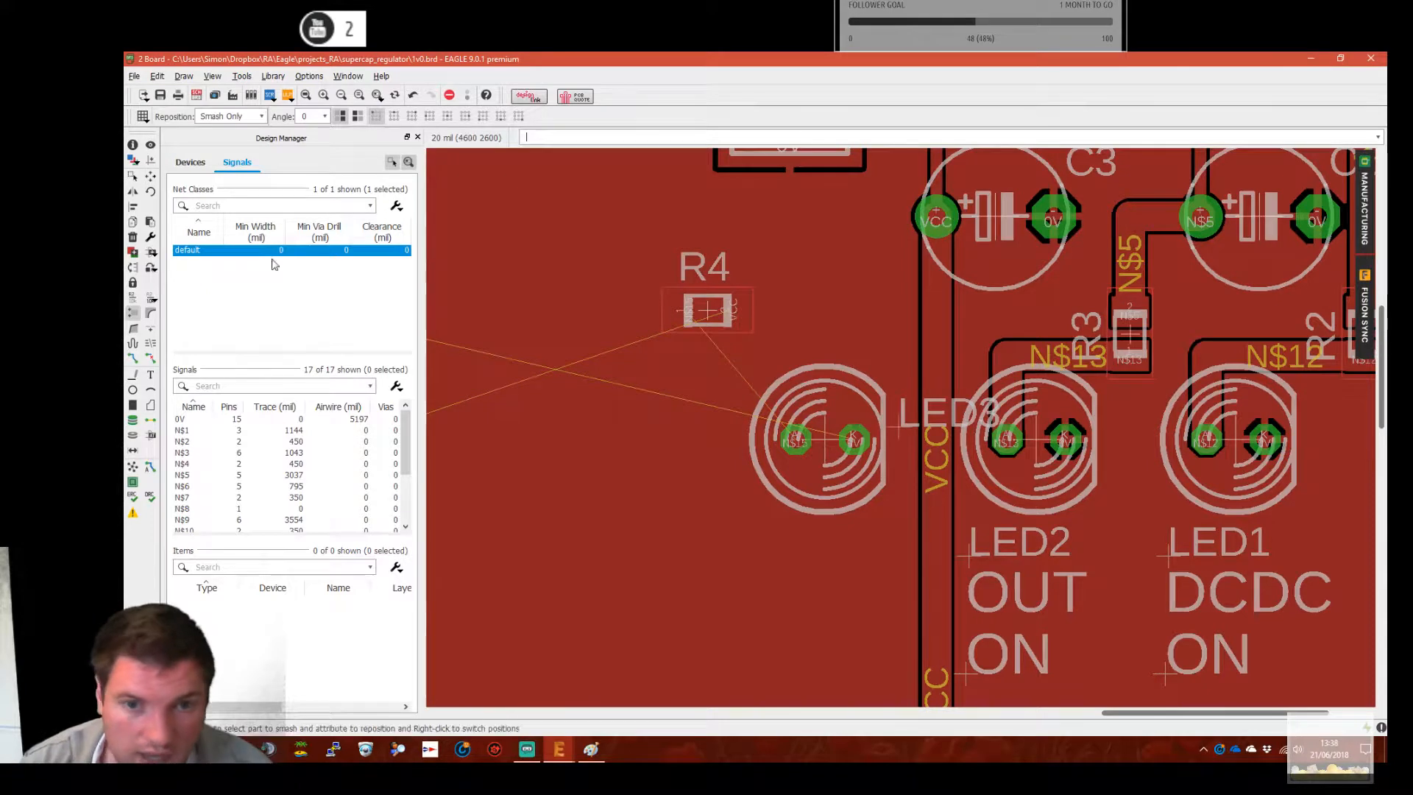
click(151, 176)
click(899, 426)
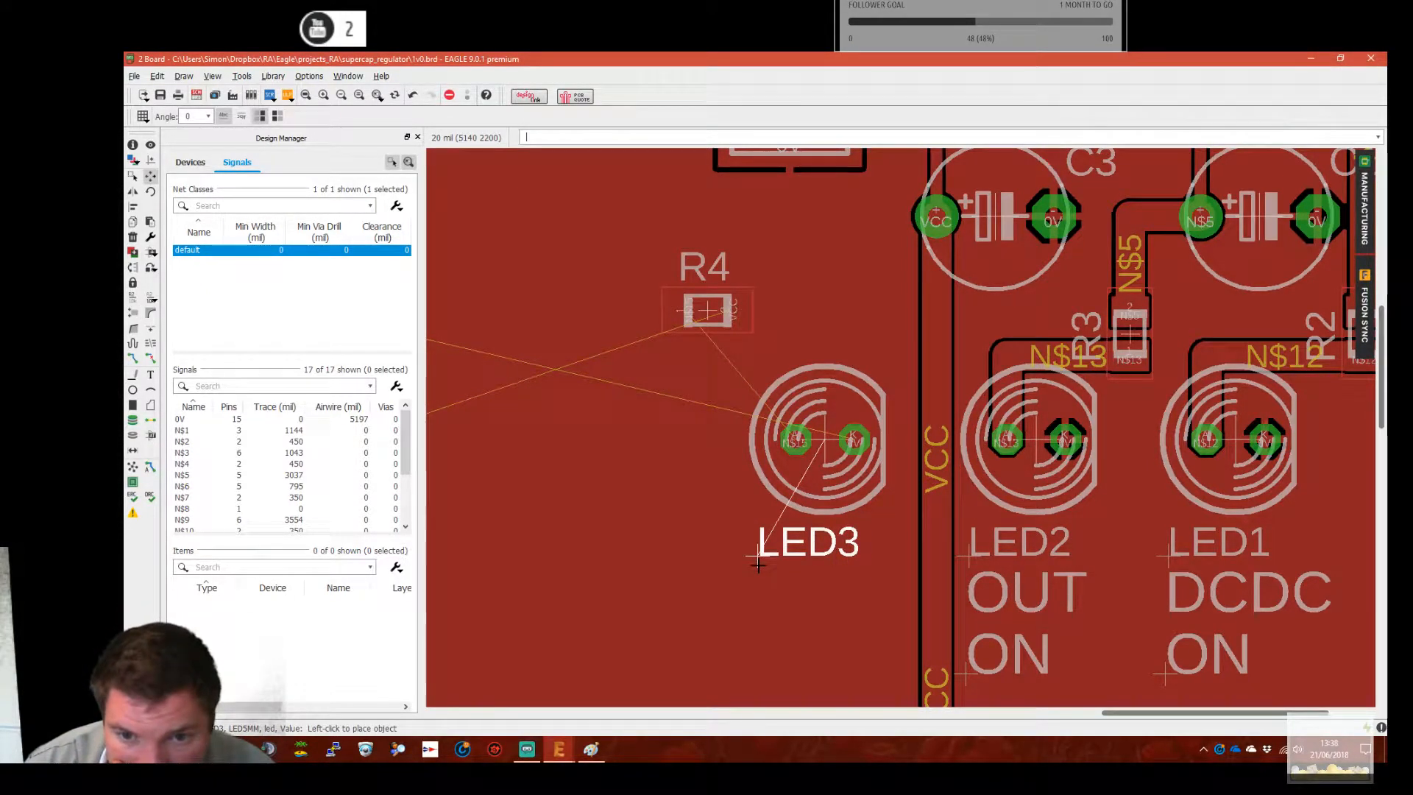
click(758, 564)
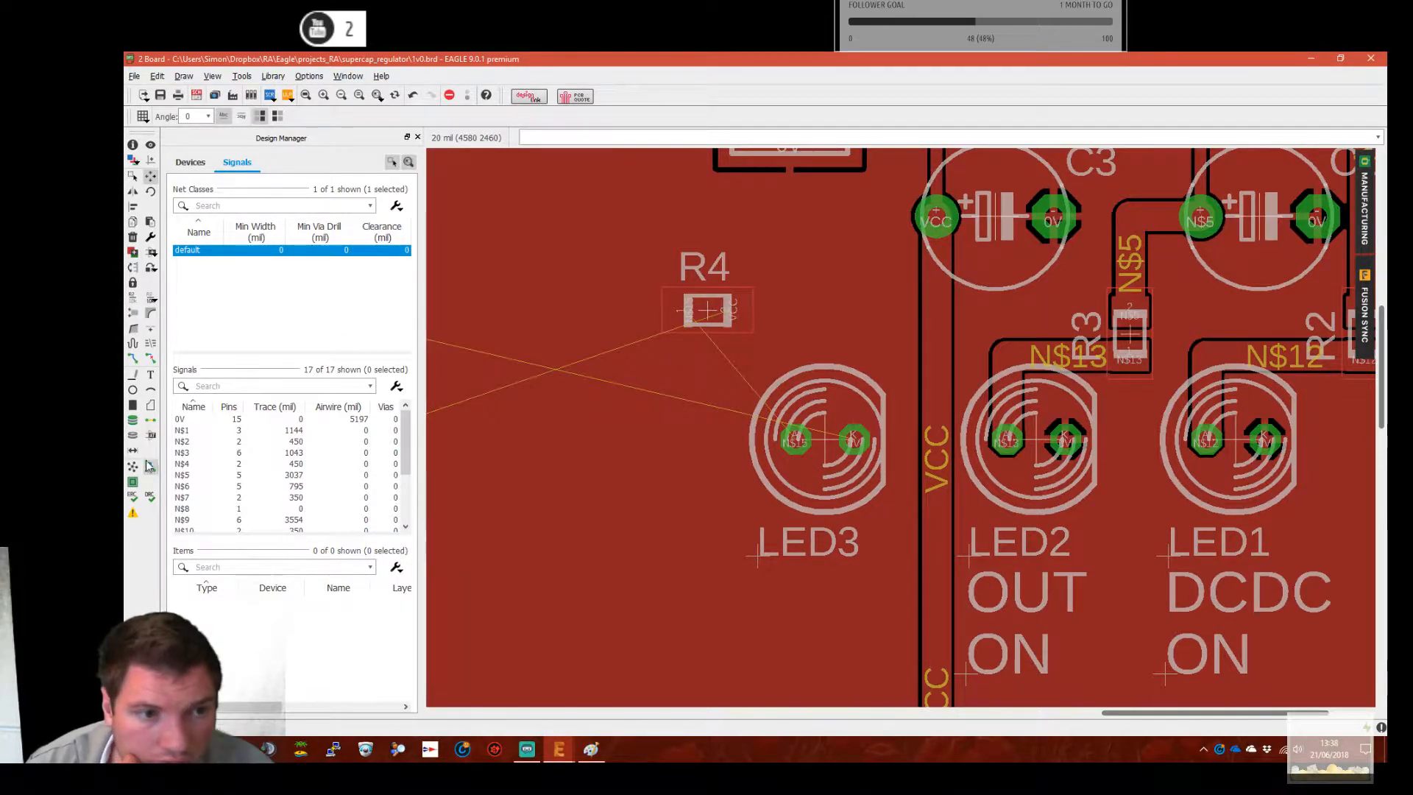
Rotate R4 to 90 degrees and place it above LED3, close beside the vertical VCC track
click(729, 318)
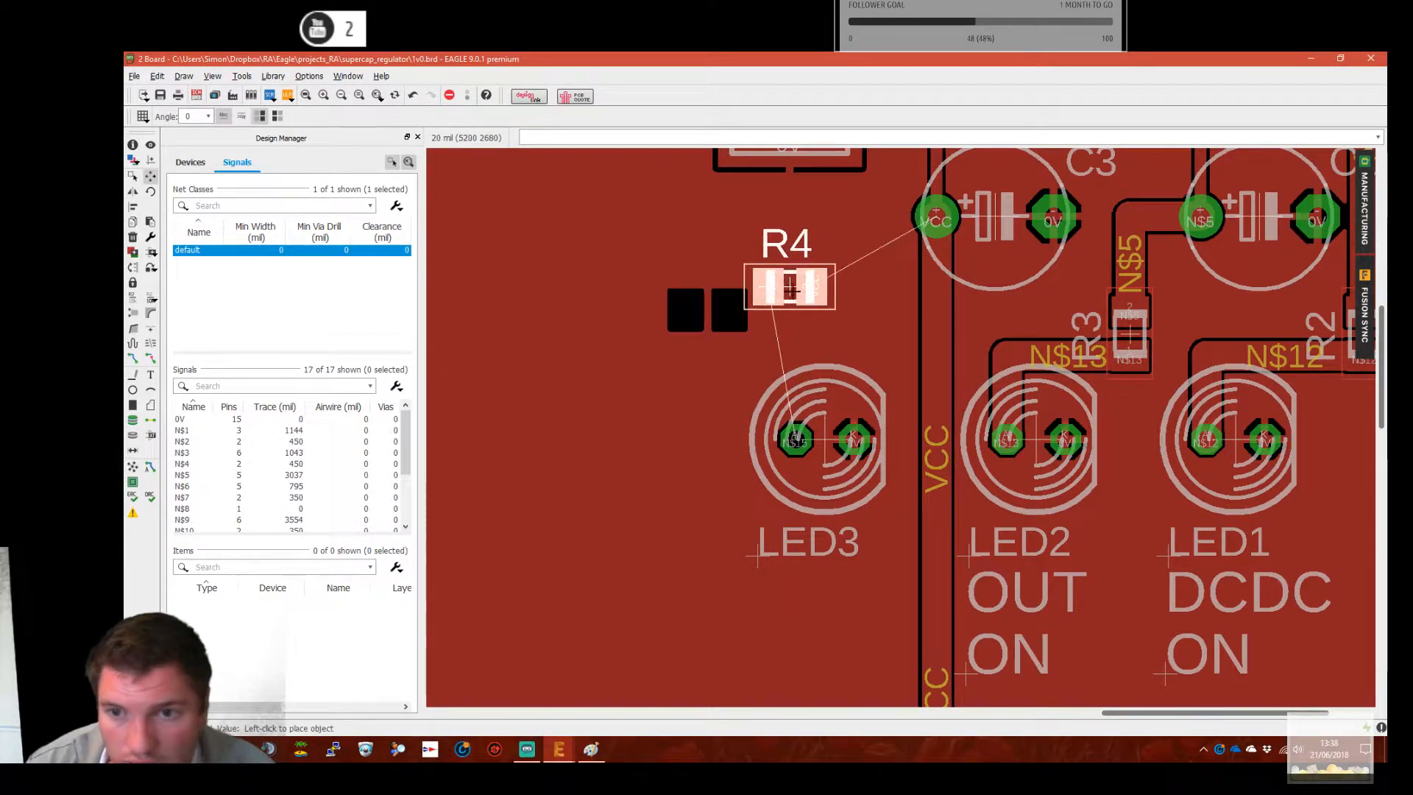
scroll(766, 291, up, 1)
right_click(815, 314)
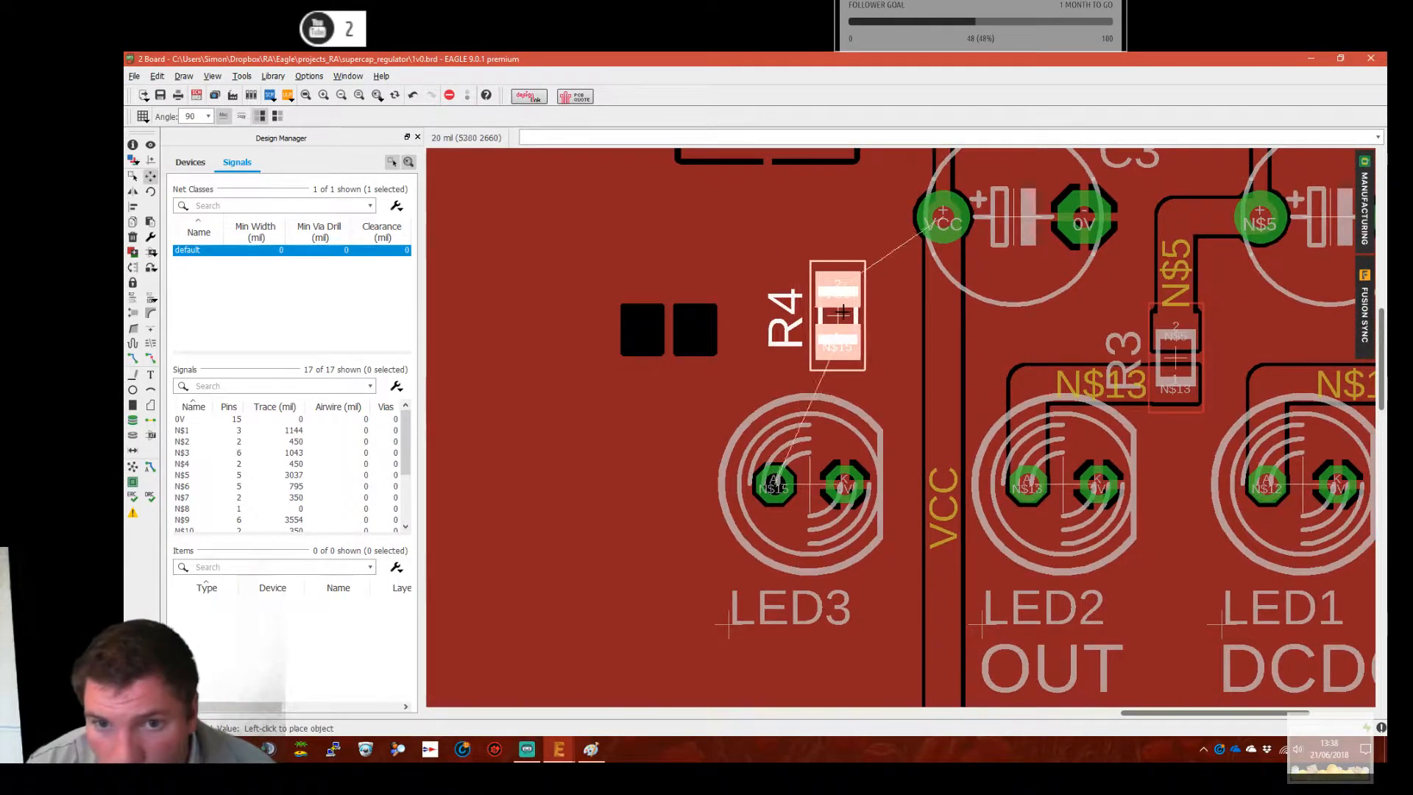
click(880, 329)
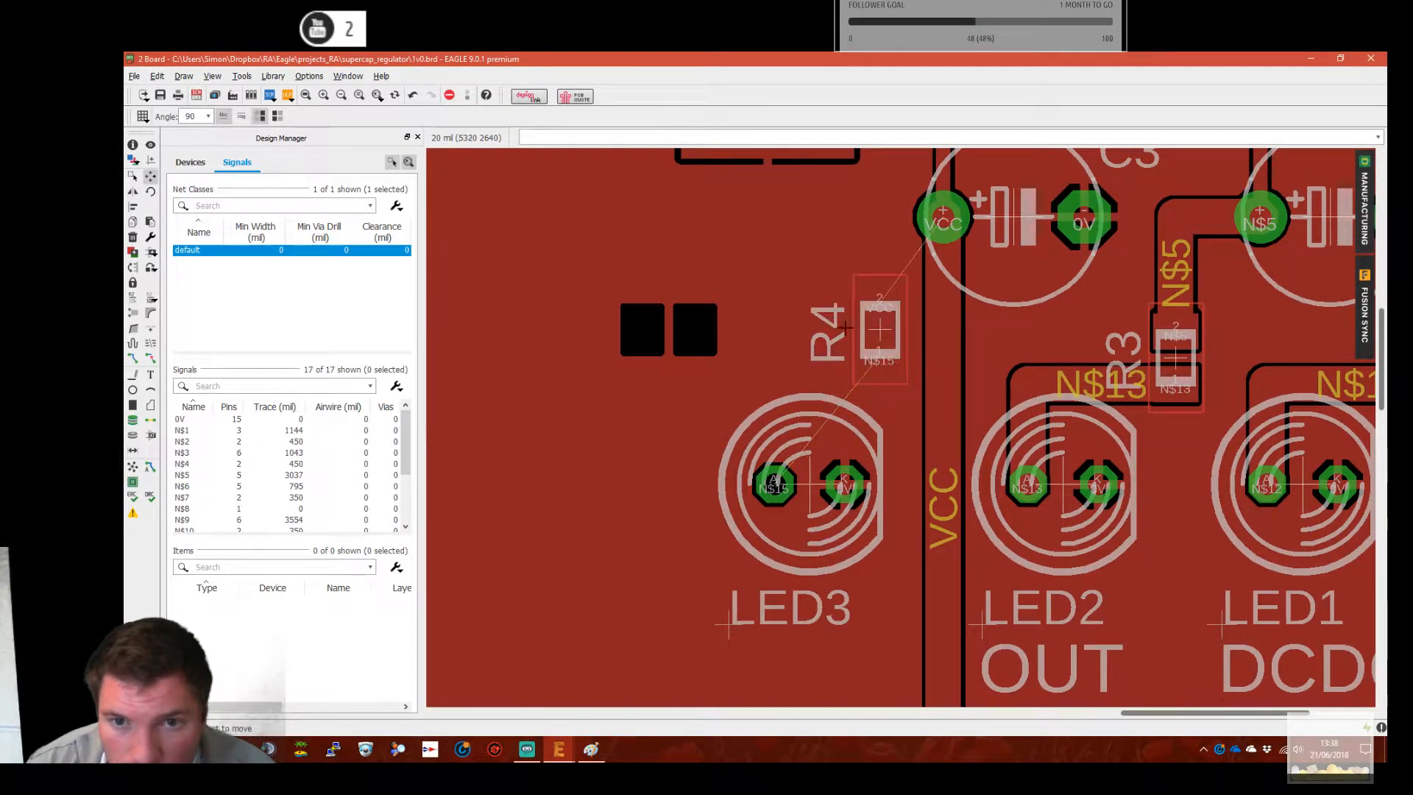
Route R4's upper pad to the VCC track and its lower pad to LED3's anode with 50 mil top-layer tracks
click(134, 358)
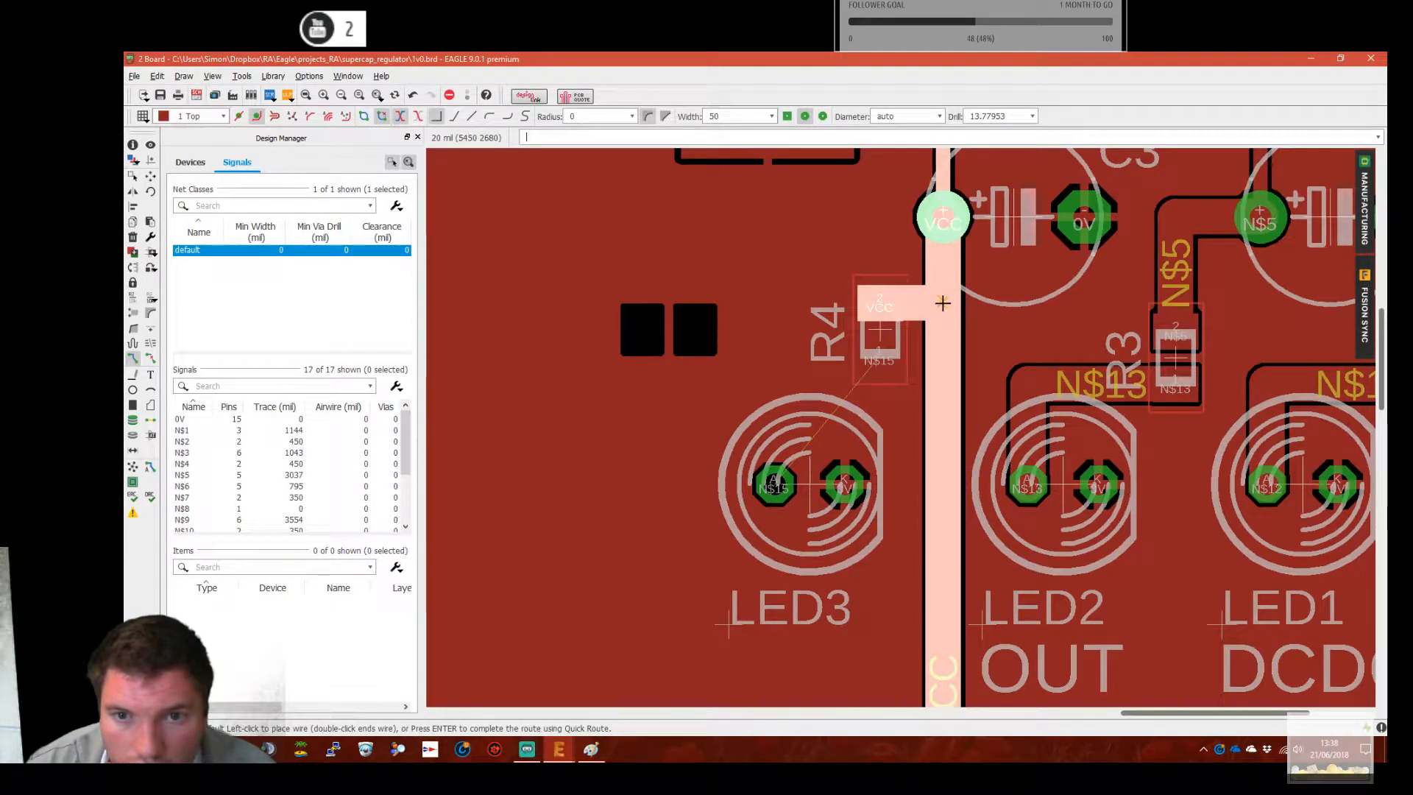
click(852, 362)
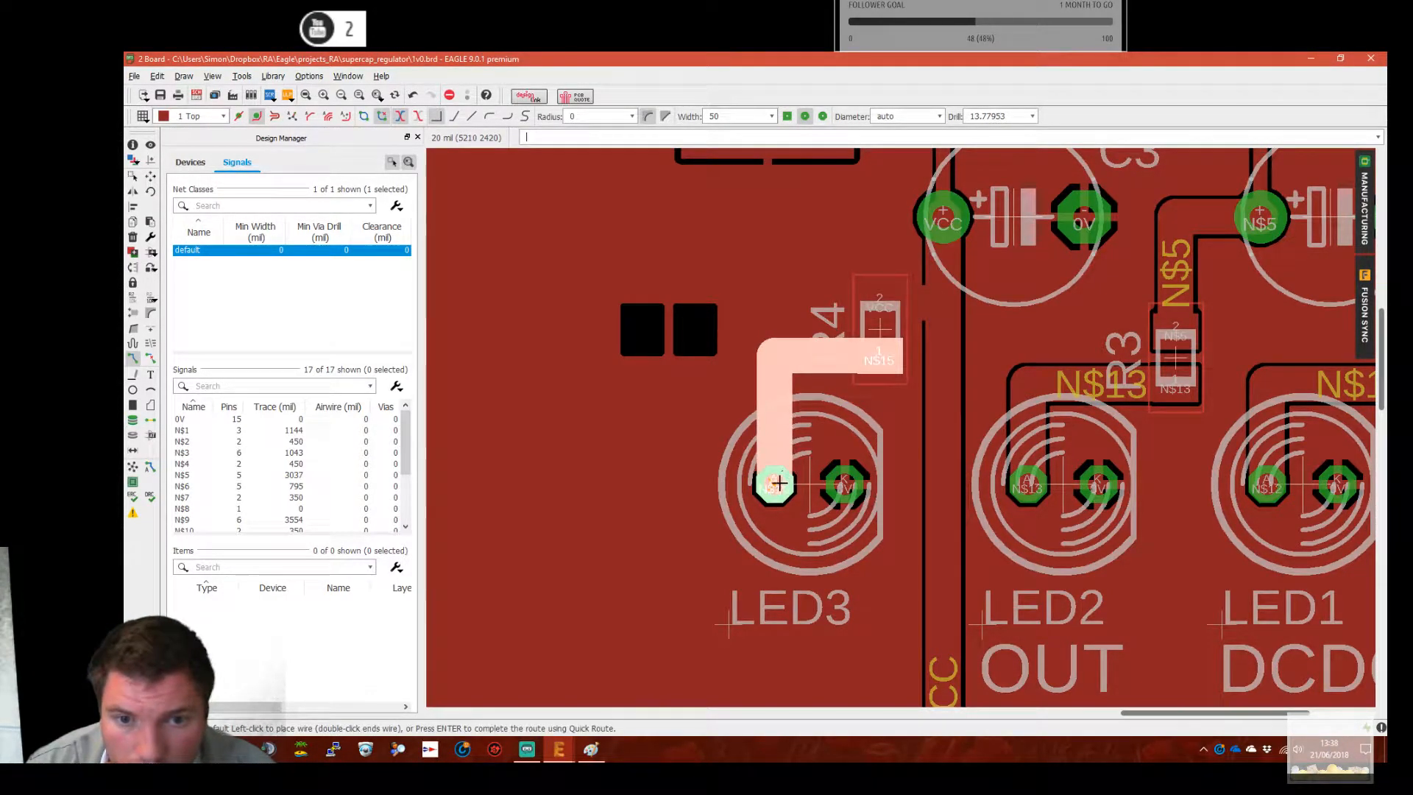
key(Escape)
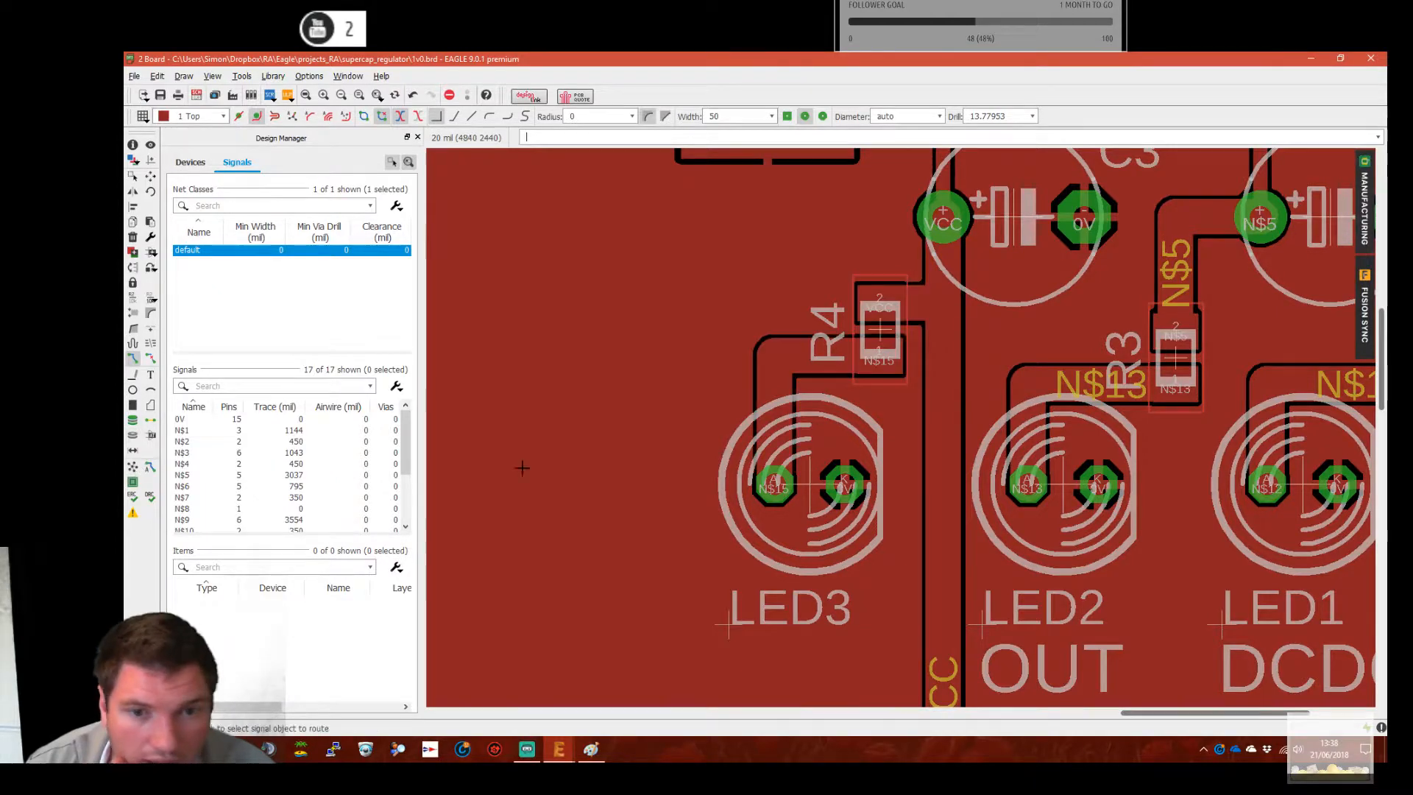
scroll(712, 446, down, 3)
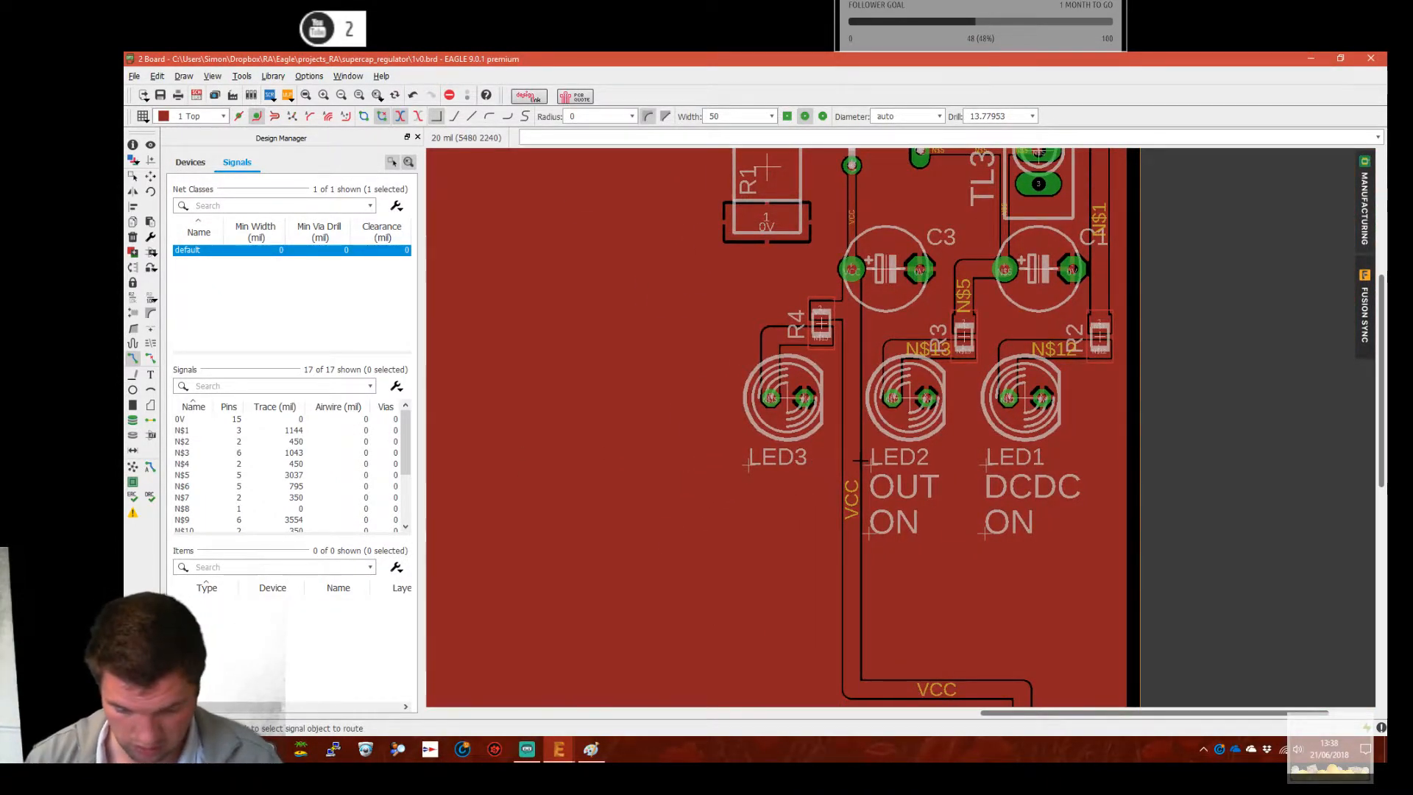
text(change)
key(Return)
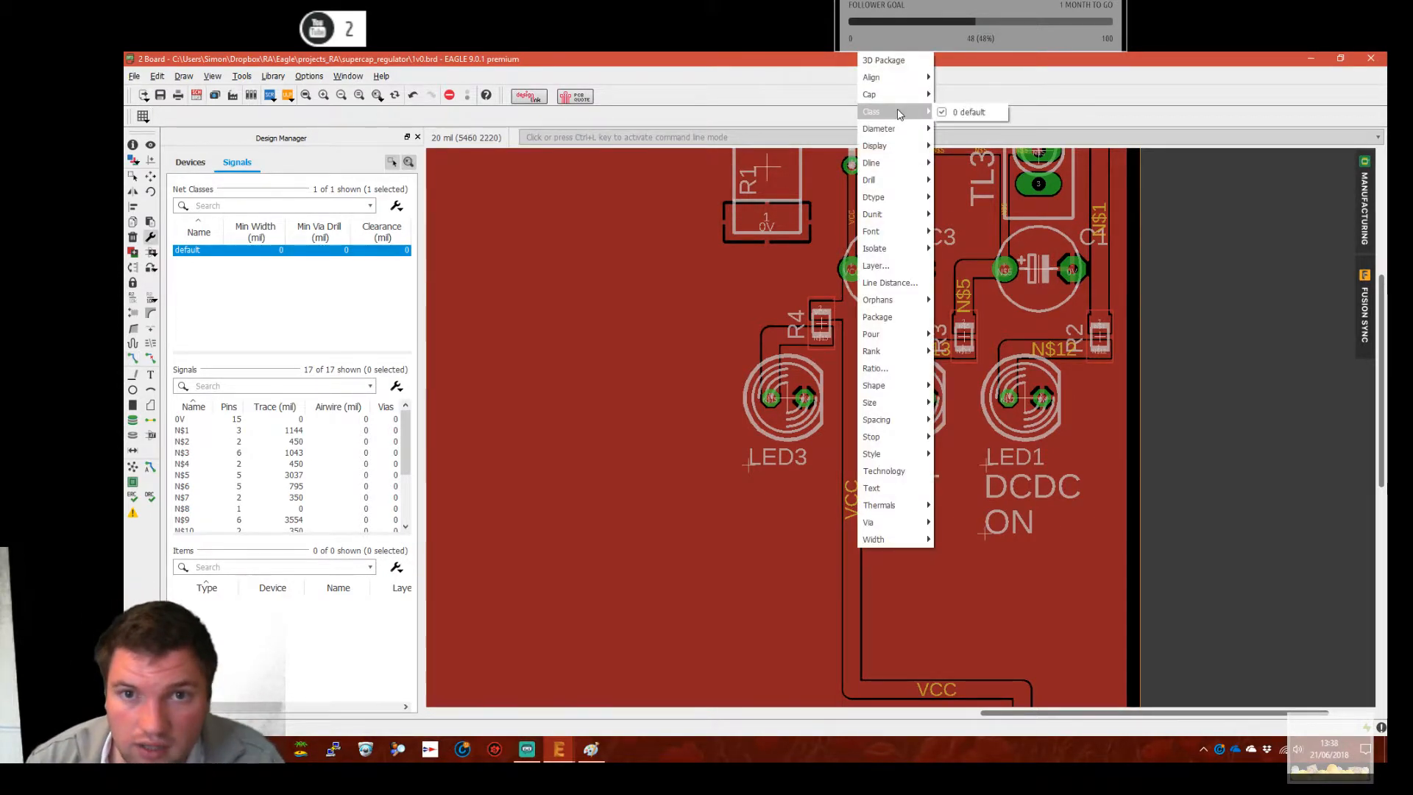
click(856, 255)
Copy LED2's OUT ON text and place the copy beneath LED3's name, level with the other LED captions
click(133, 222)
click(873, 536)
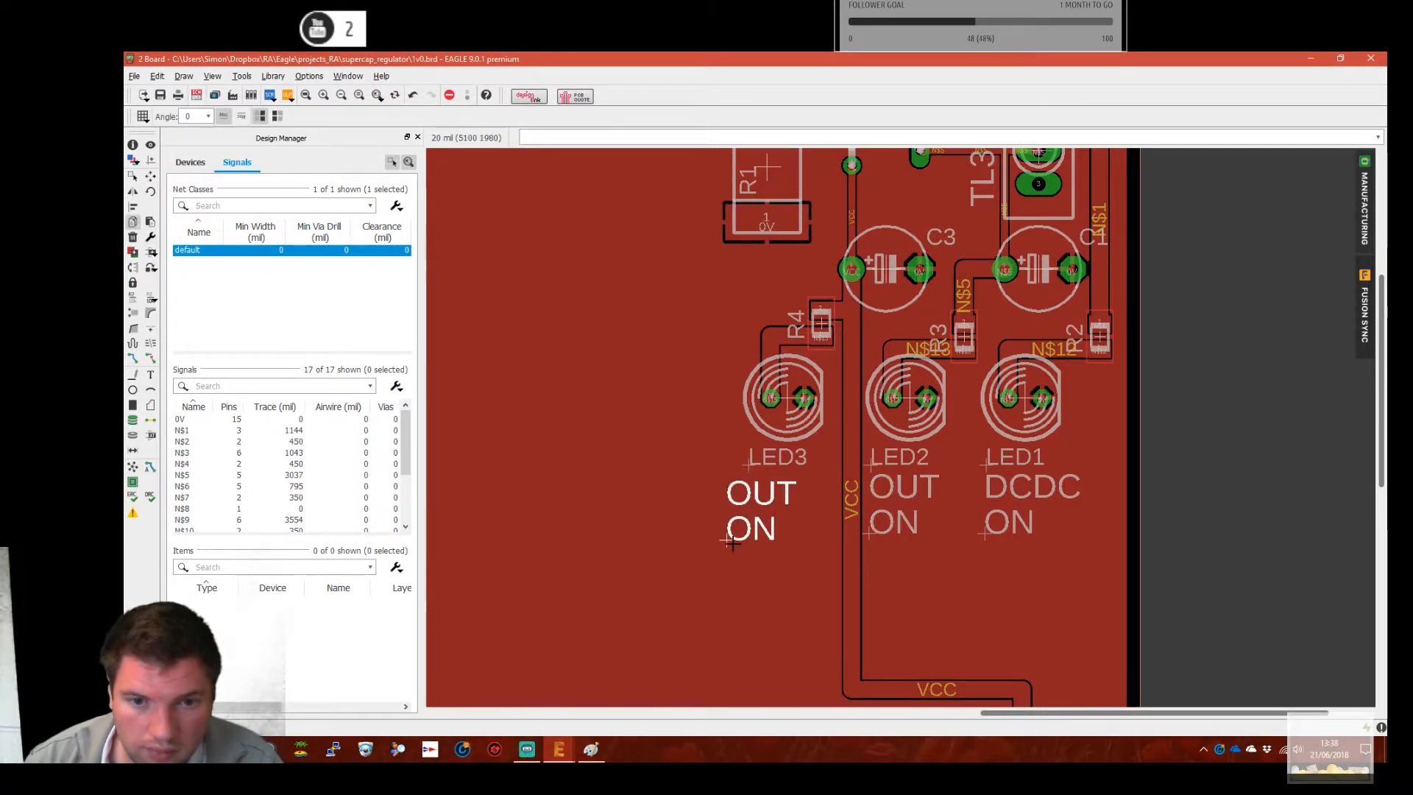
click(750, 539)
Change the copied text beneath LED3 to two lines reading SC and CHG
right_click(752, 543)
click(779, 686)
click(584, 529)
key(ctrl+a)
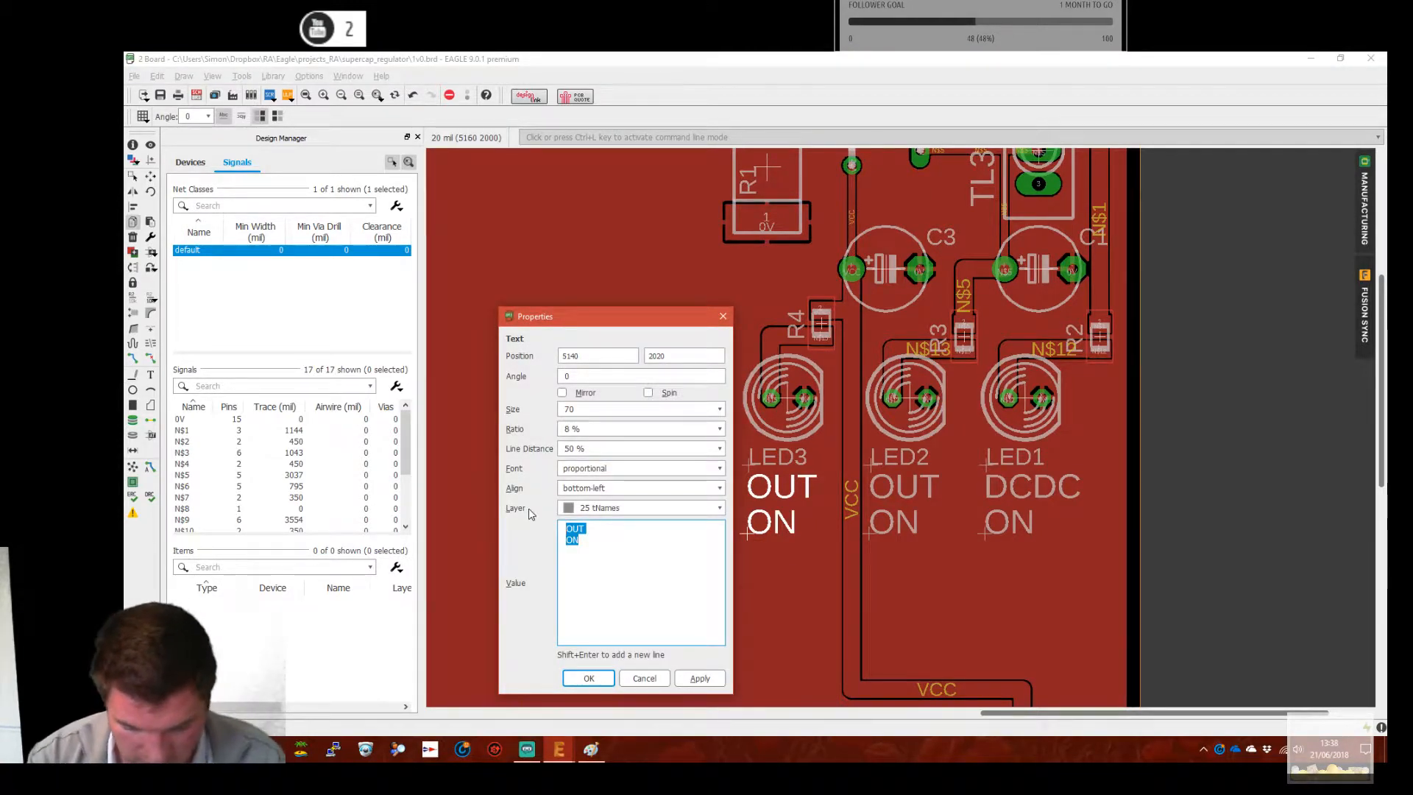
text(SC)
key(shift+Return)
text(CHGD)
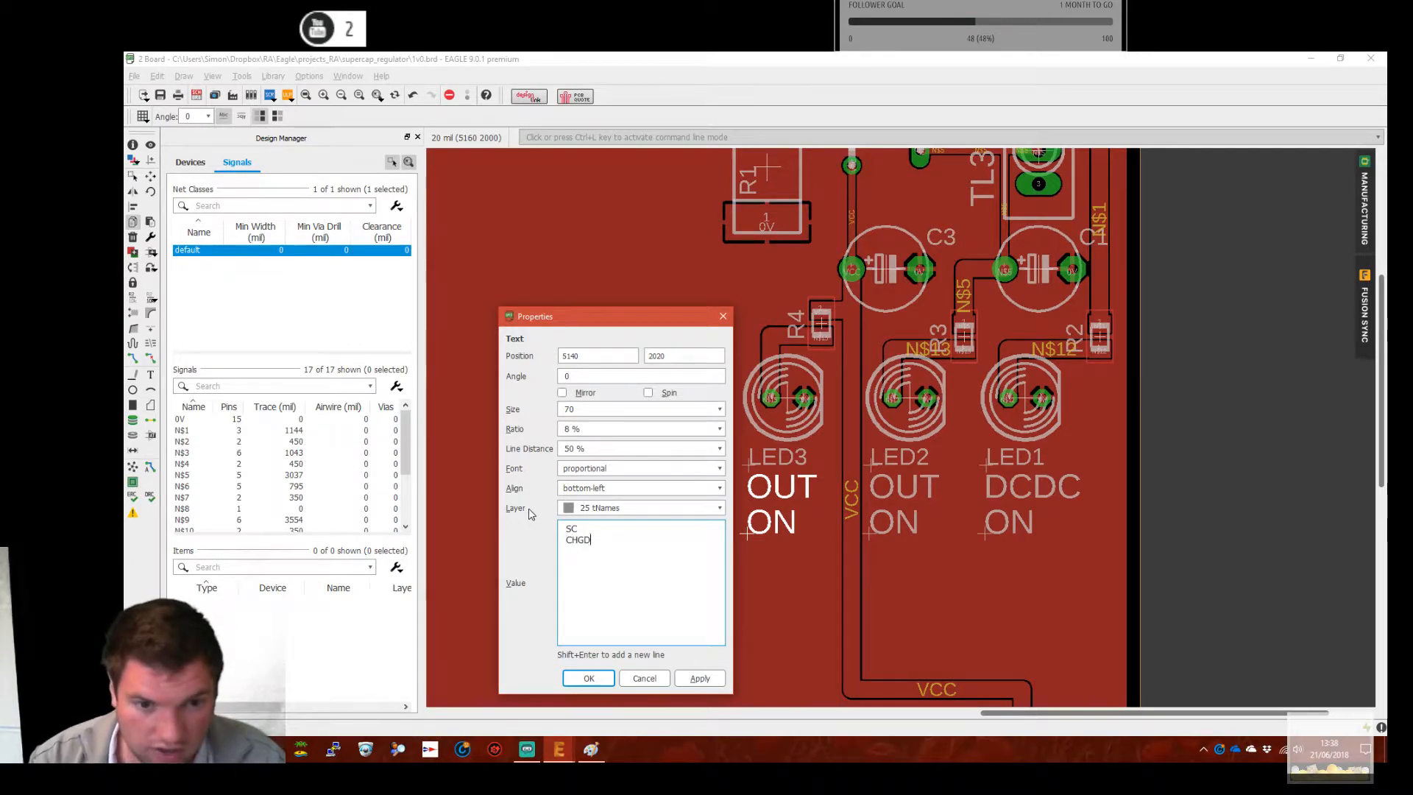
key(BackSpace)
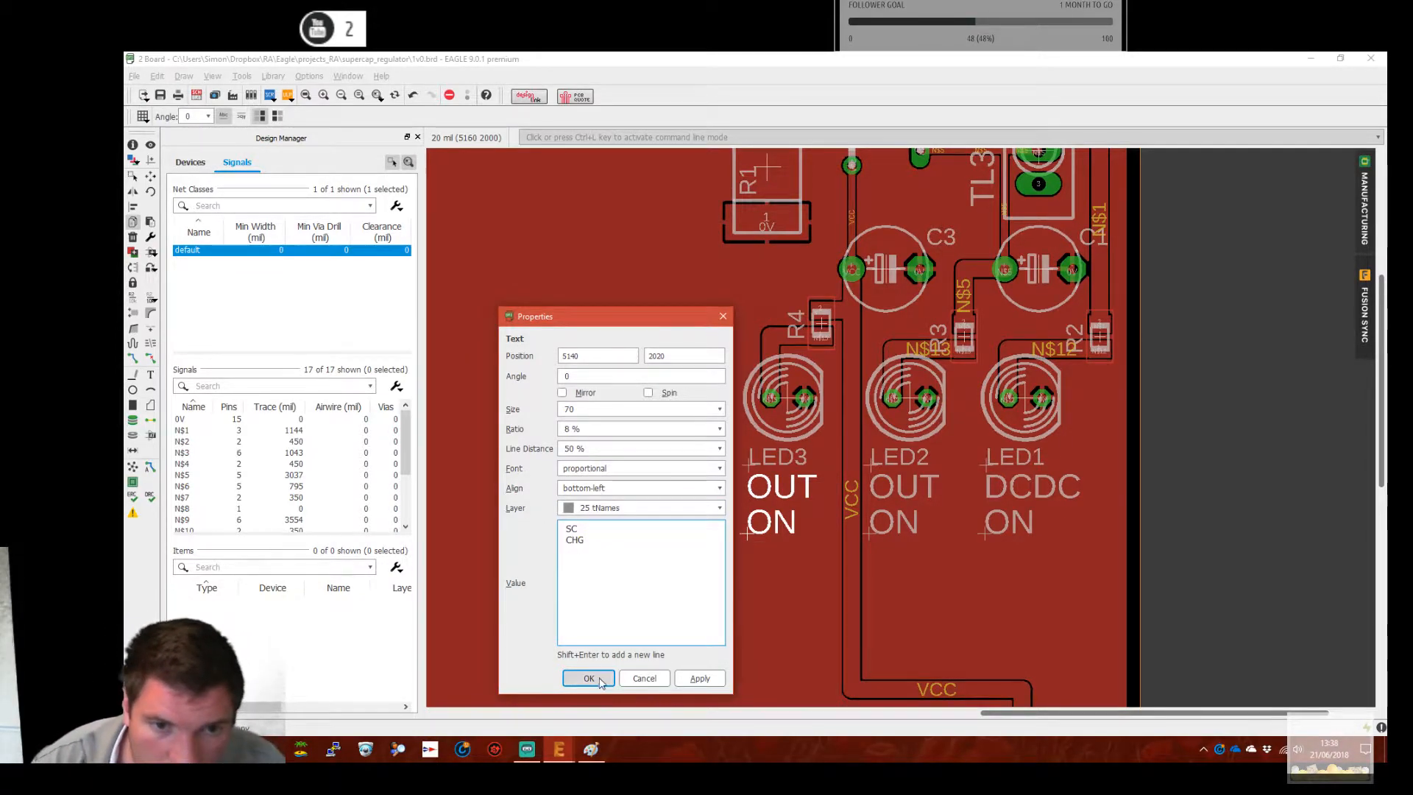
click(589, 678)
Examine the whole board layout, from connector X1 and the long VCC track to the converter, LEDs and lower switches
scroll(705, 550, down, 3)
scroll(696, 521, up, 3)
scroll(712, 526, down, 3)
middle_drag(813, 636, 1016, 290)
middle_drag(670, 403, 1230, 527)
middle_drag(988, 165, 1135, 524)
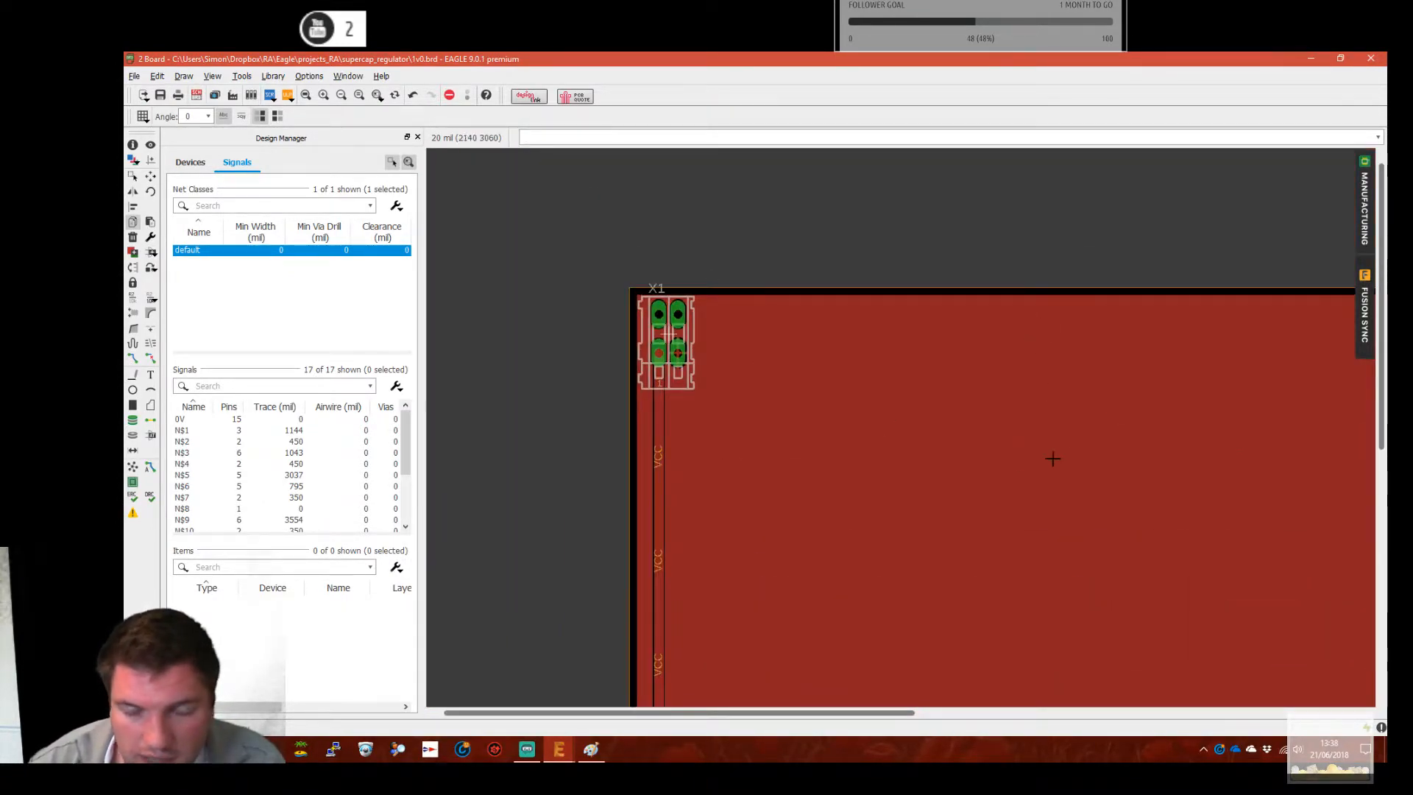
middle_drag(1019, 463, 731, 394)
middle_drag(971, 530, 951, 262)
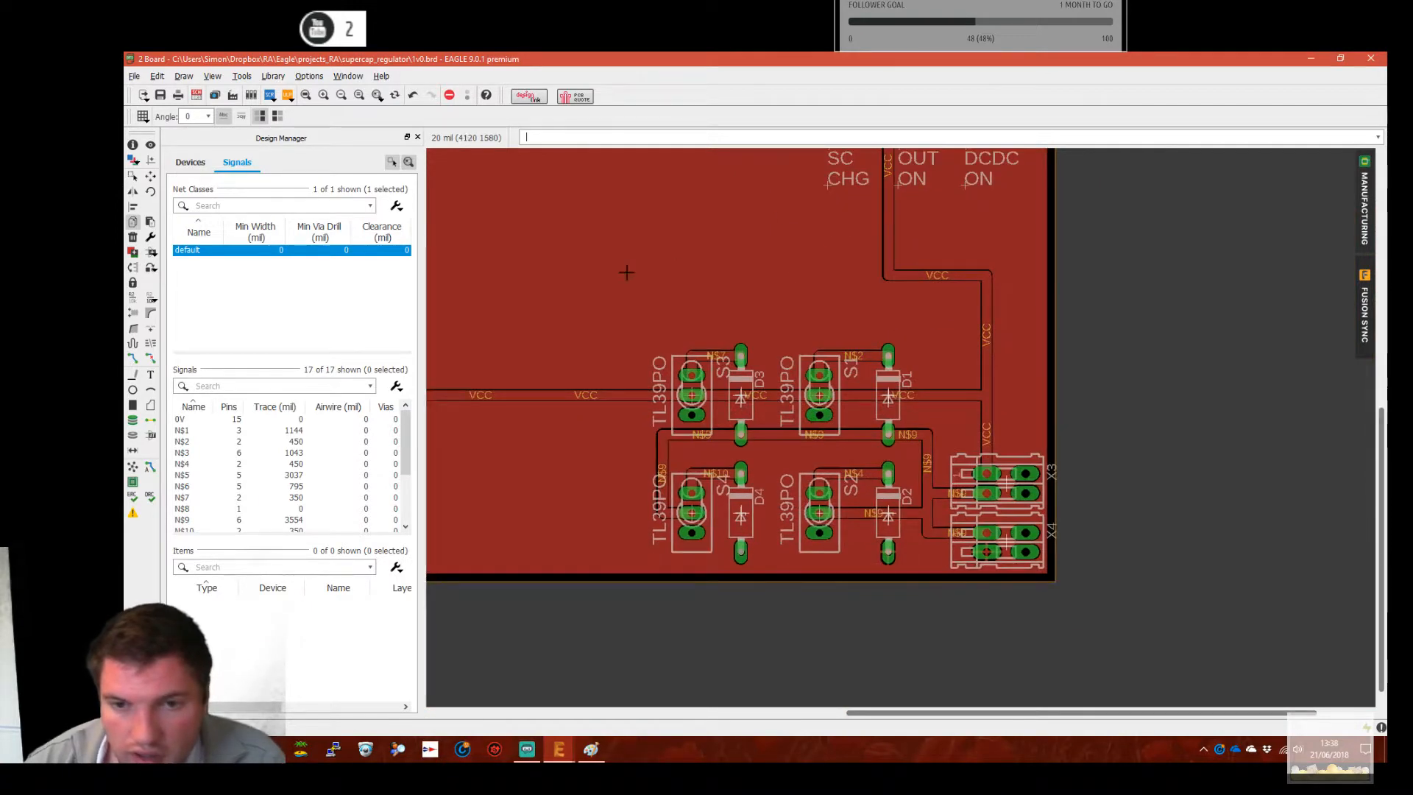
middle_drag(700, 385, 716, 370)
middle_drag(986, 371, 1017, 490)
middle_drag(952, 310, 939, 448)
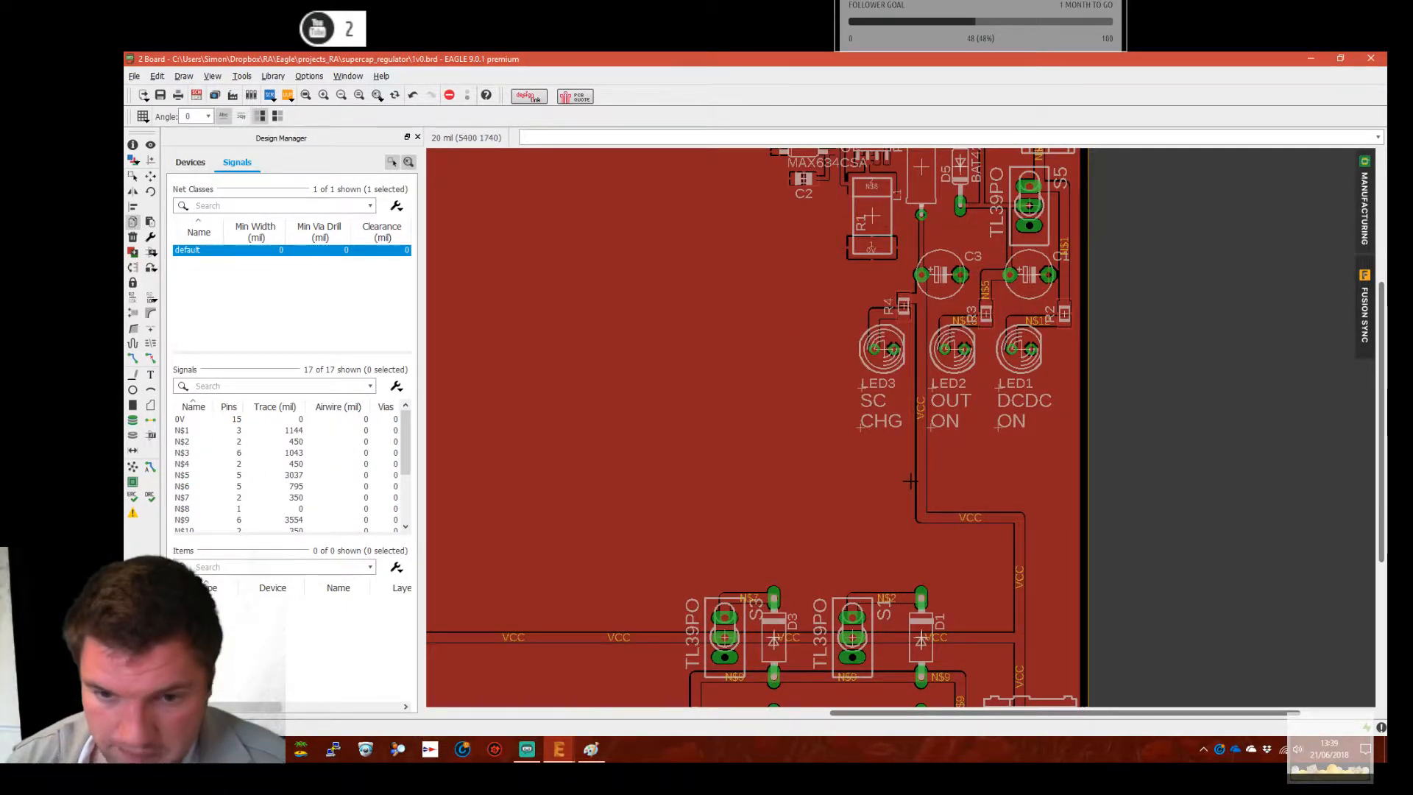
middle_drag(910, 482, 901, 284)
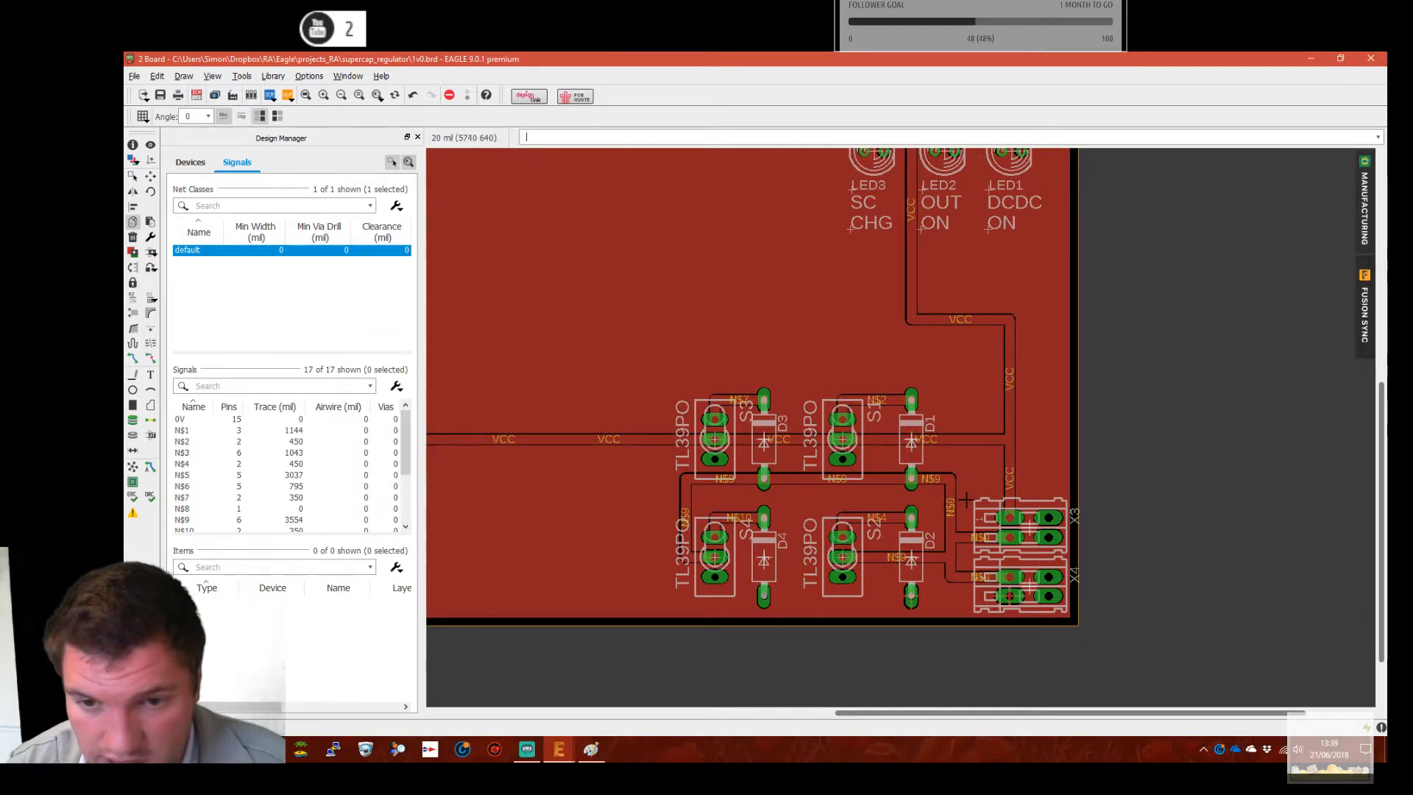
scroll(946, 486, up, 5)
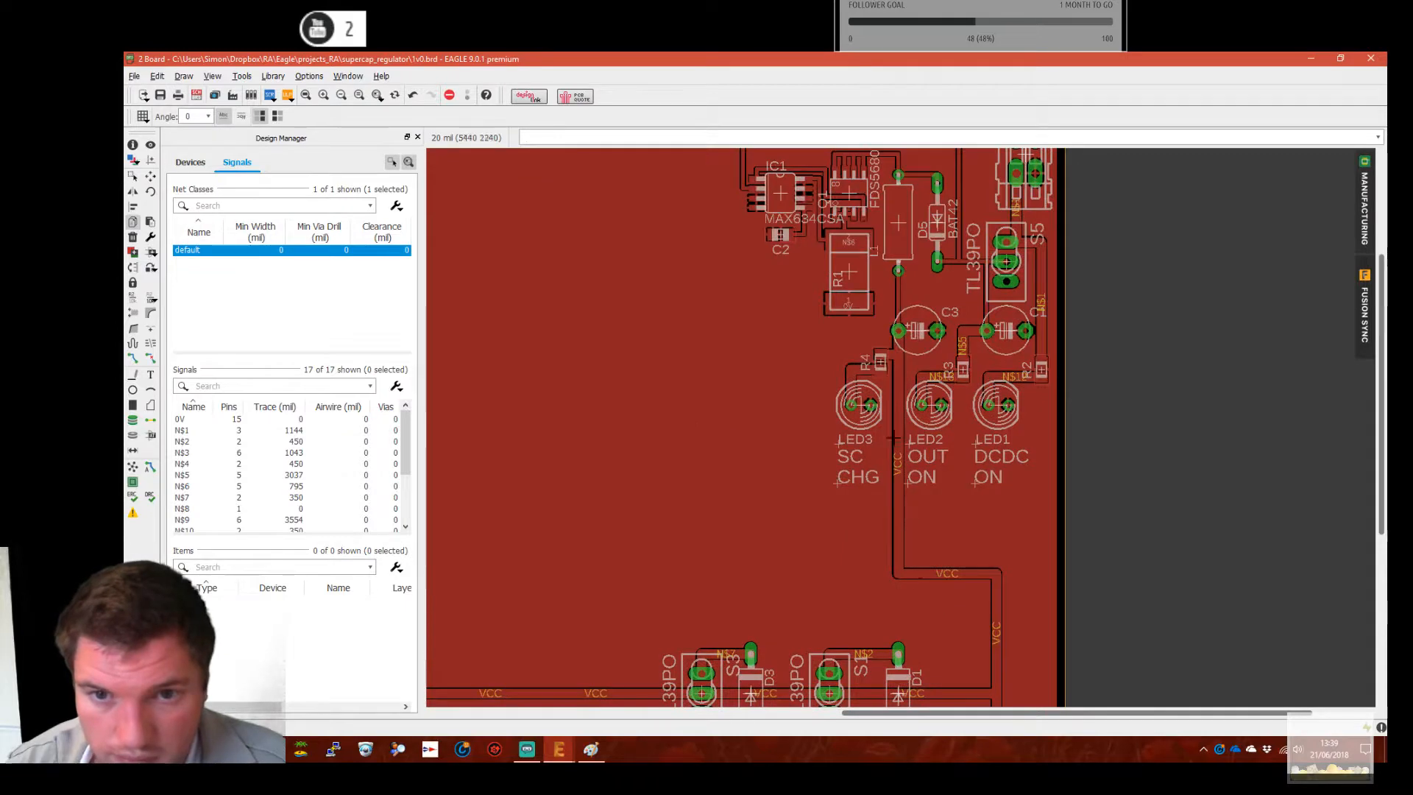
scroll(920, 486, down, 2)
scroll(970, 475, up, 2)
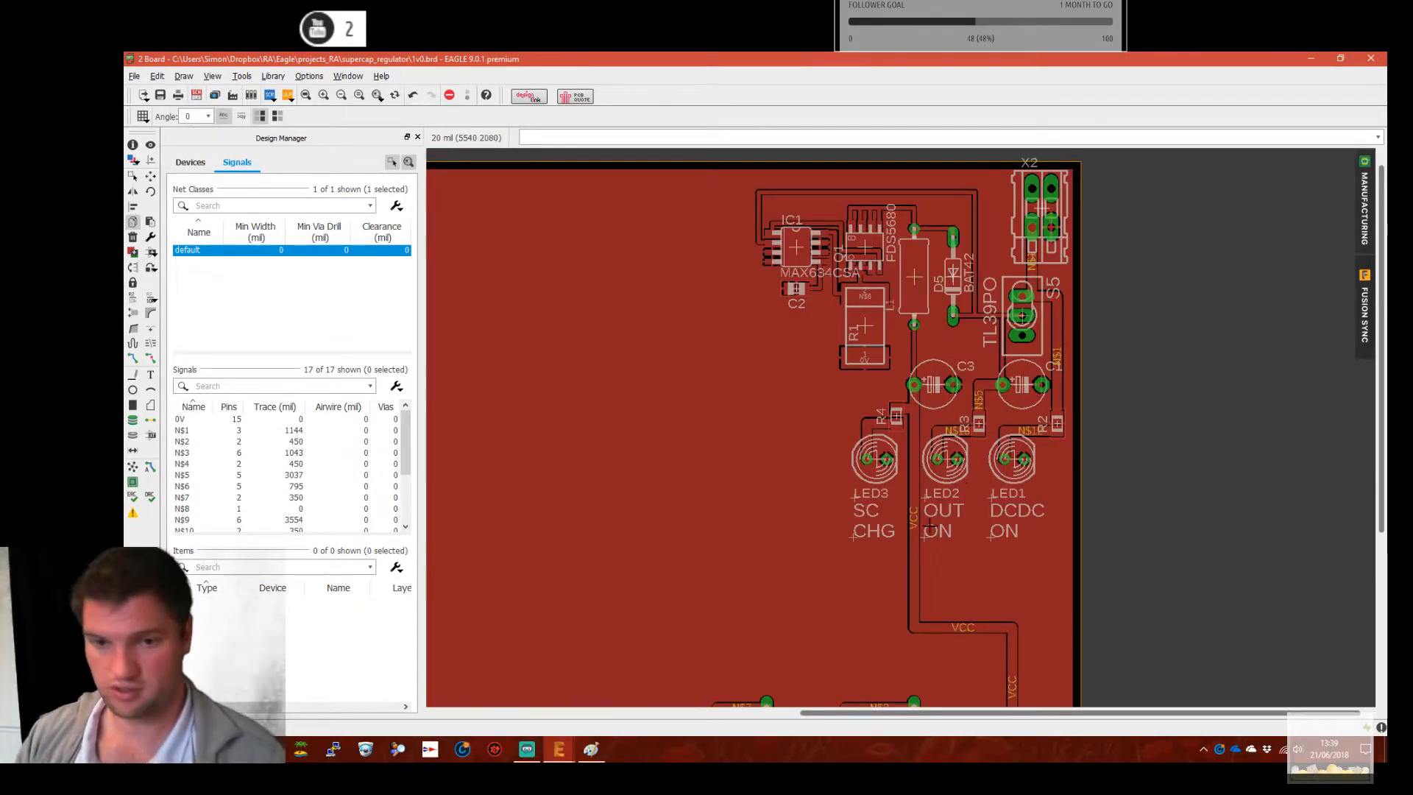
scroll(938, 298, down, 3)
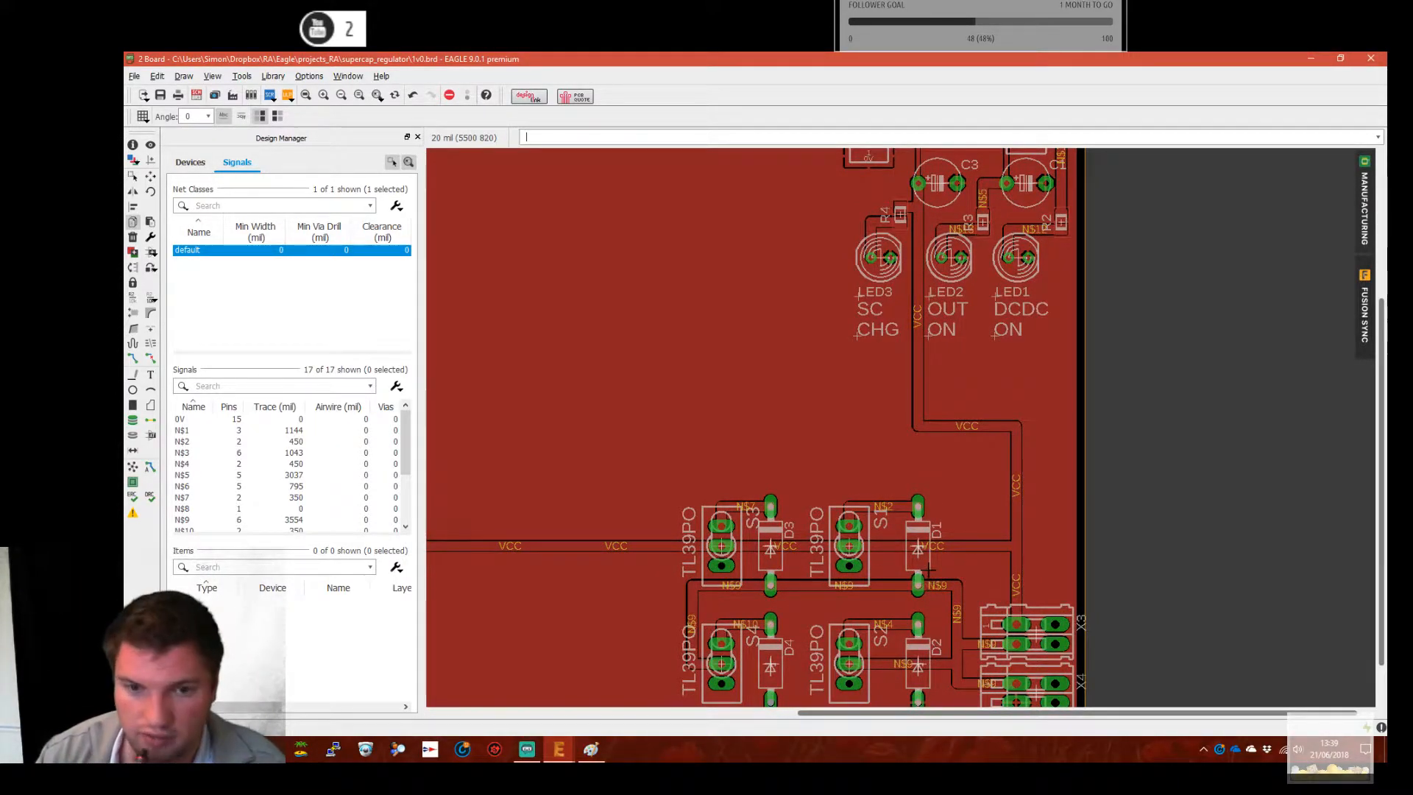
scroll(768, 560, down, 4)
middle_drag(685, 545, 856, 510)
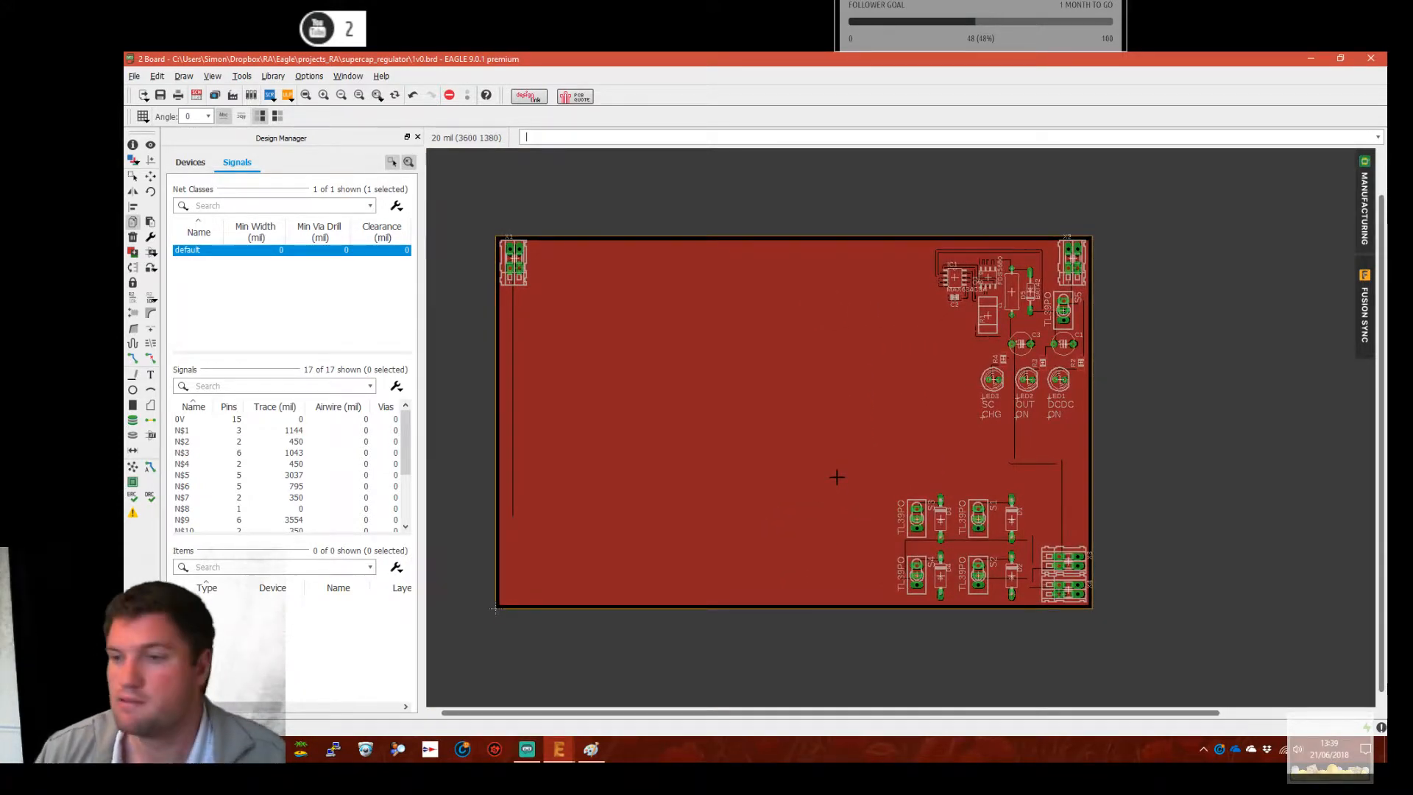
click(151, 176)
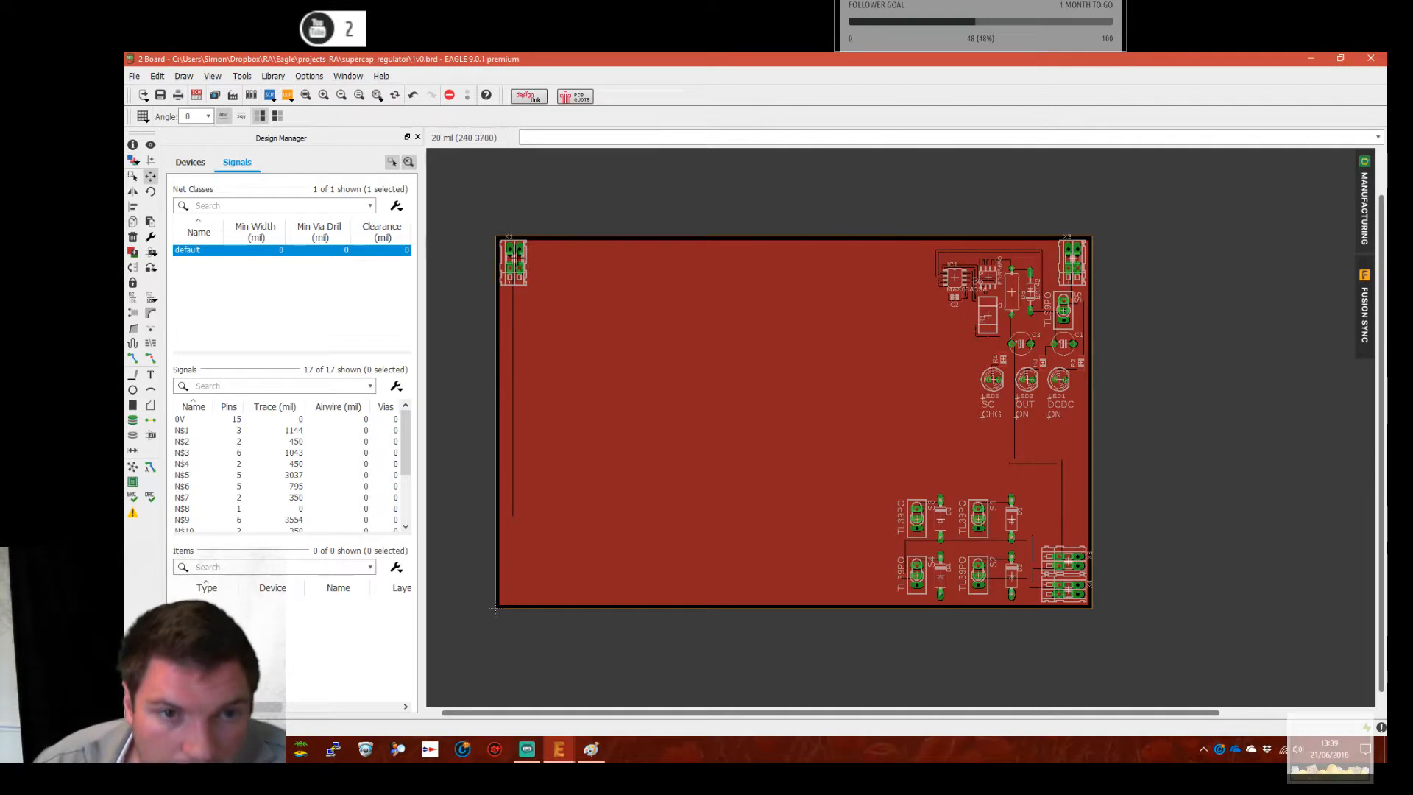
click(514, 263)
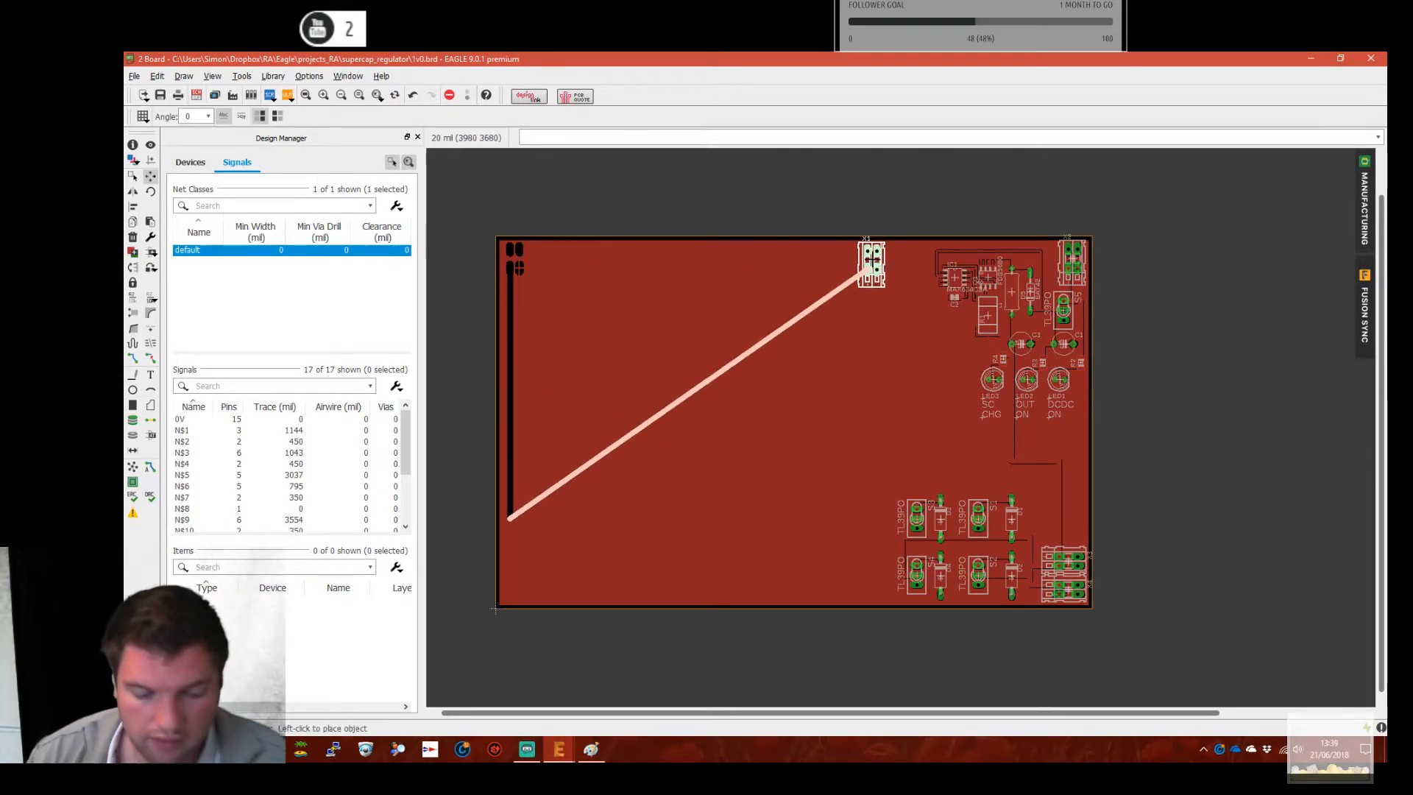
key(Escape)
Set the board grid size to 50 mil and turn on the grid display
click(142, 116)
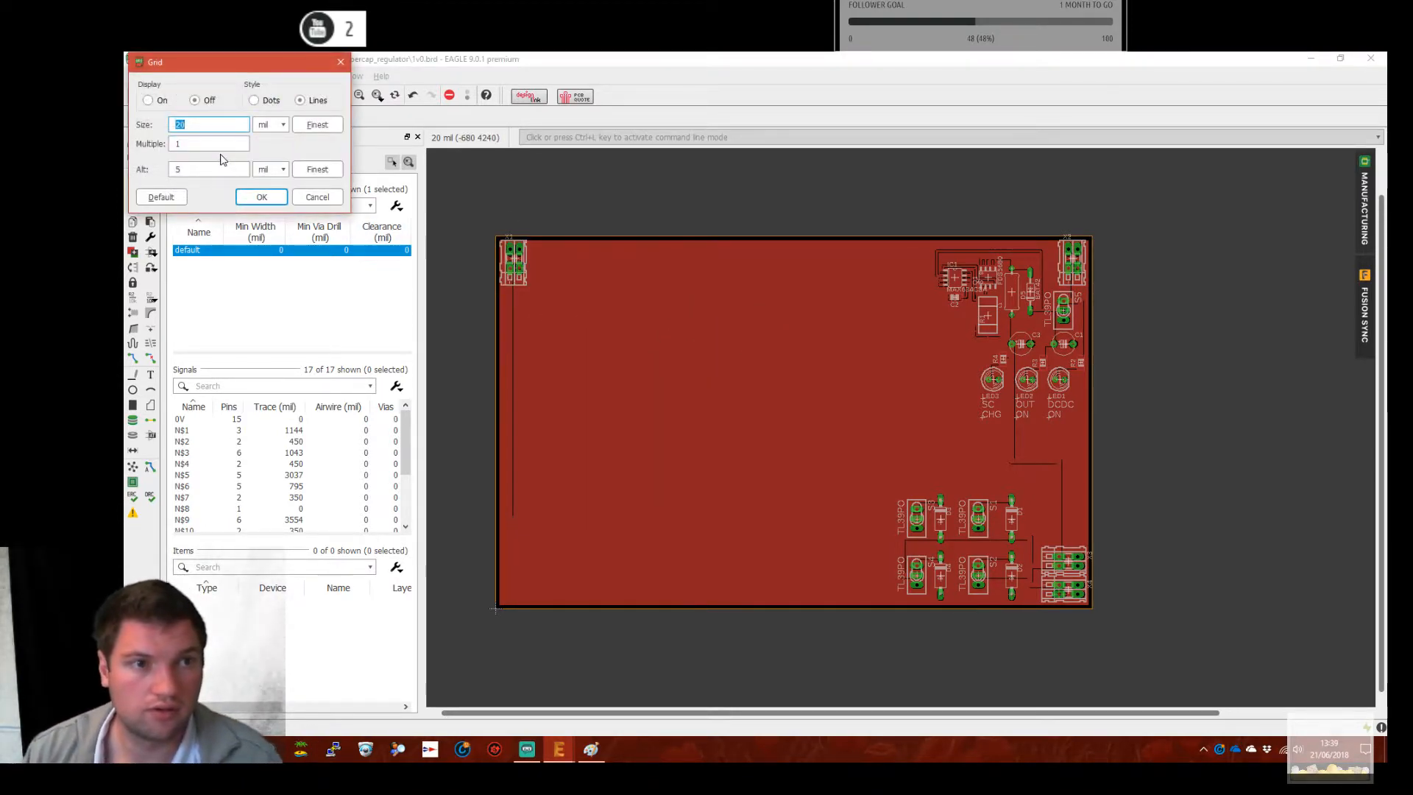
text(50)
key(Return)
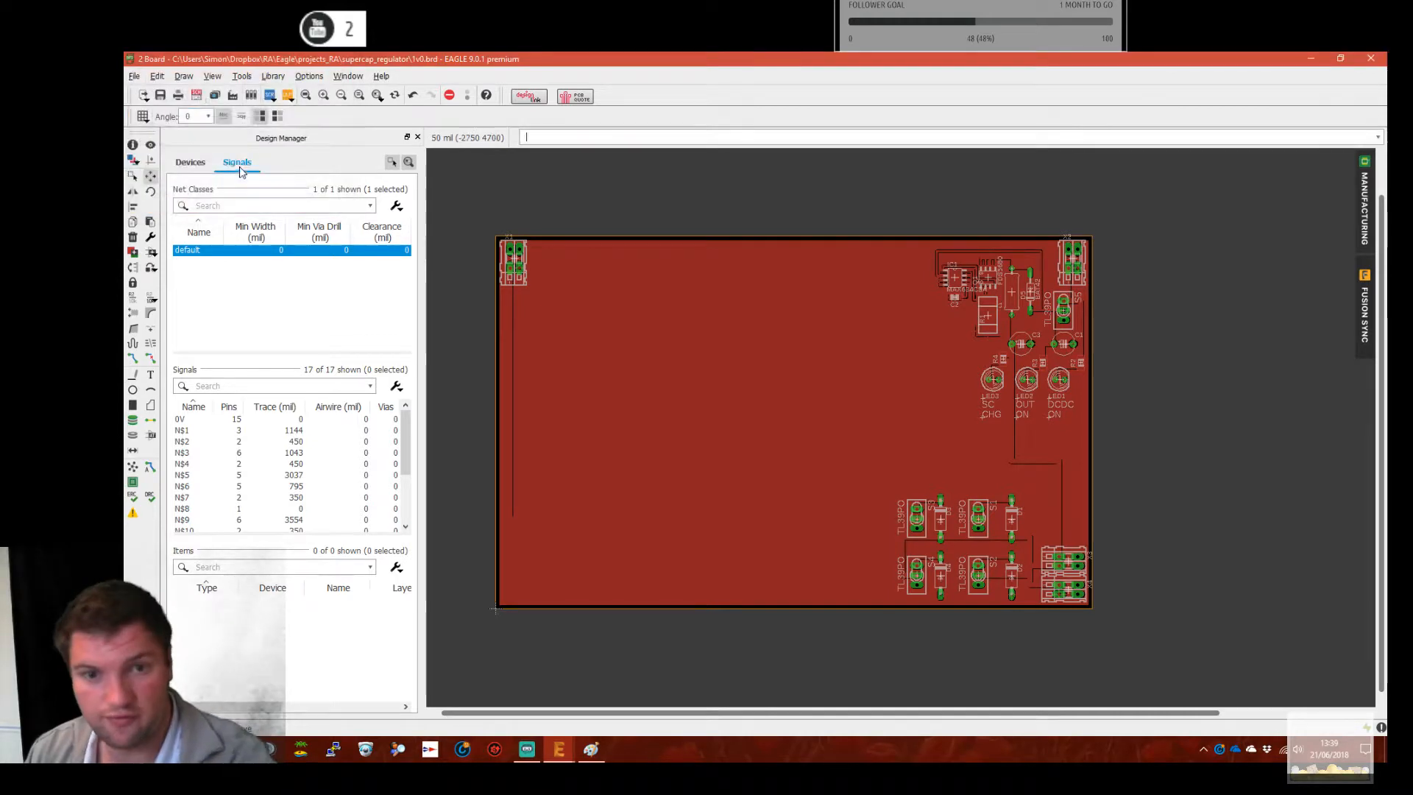
click(142, 116)
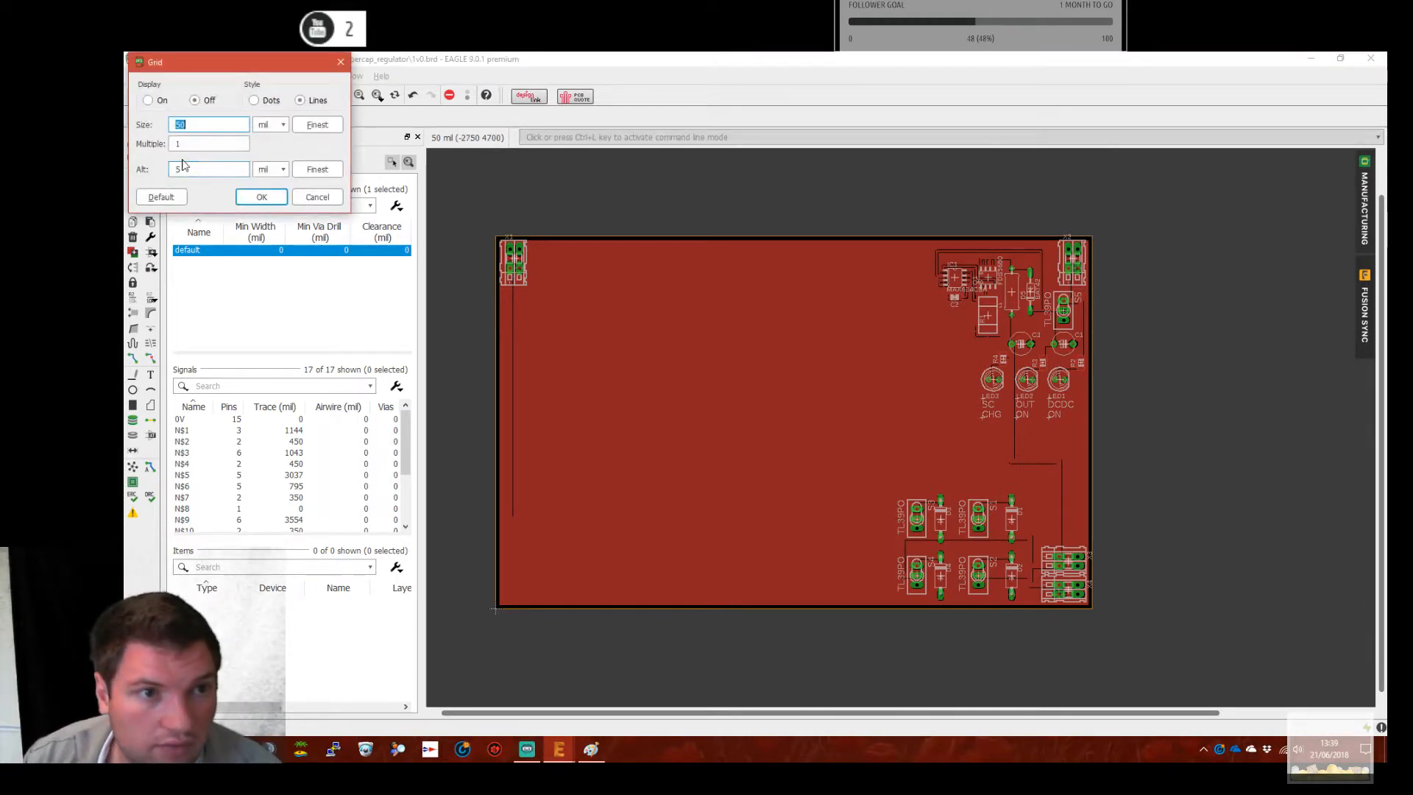
click(259, 197)
Move connector X1 along the upper board edge to just beside IC1 and the converter circuit
click(513, 259)
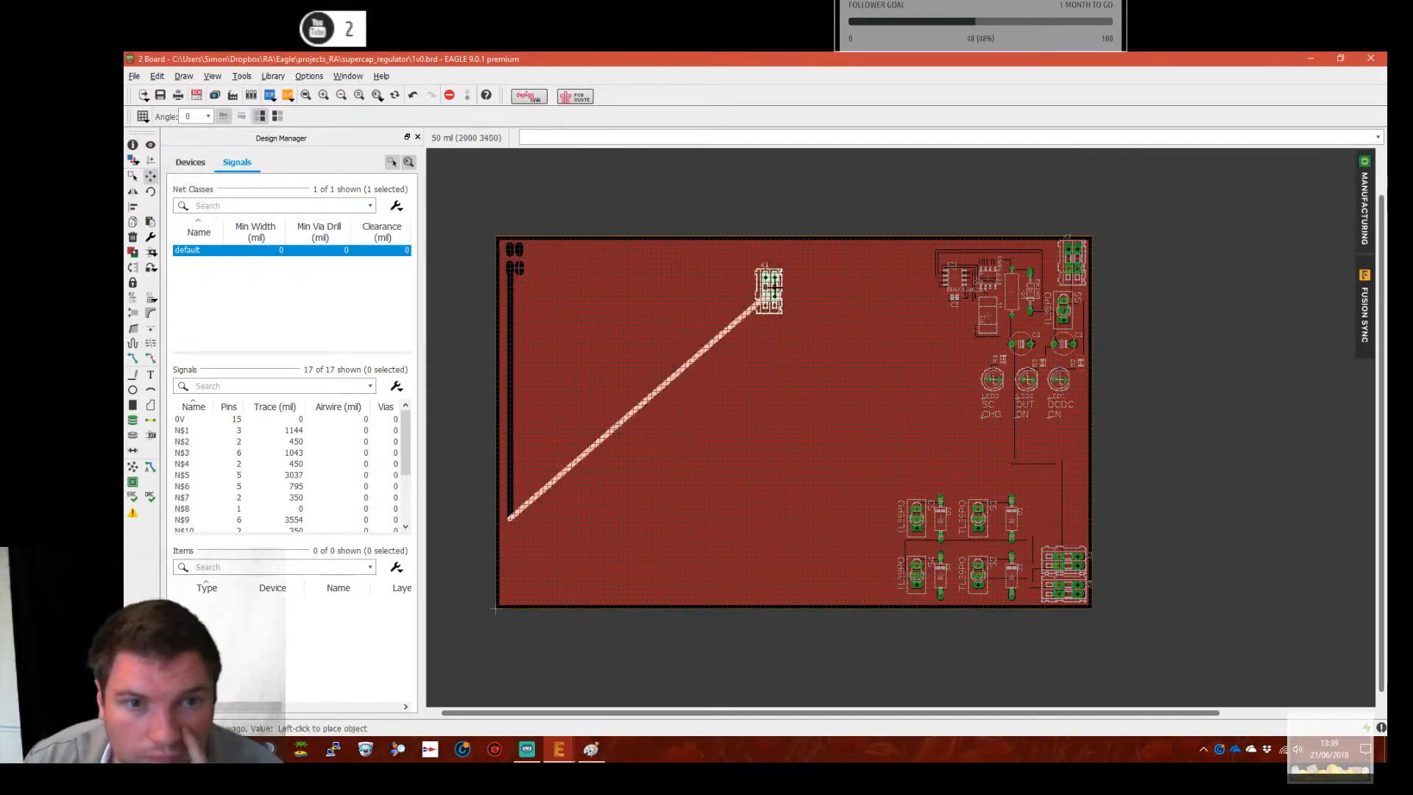
scroll(890, 283, up, 4)
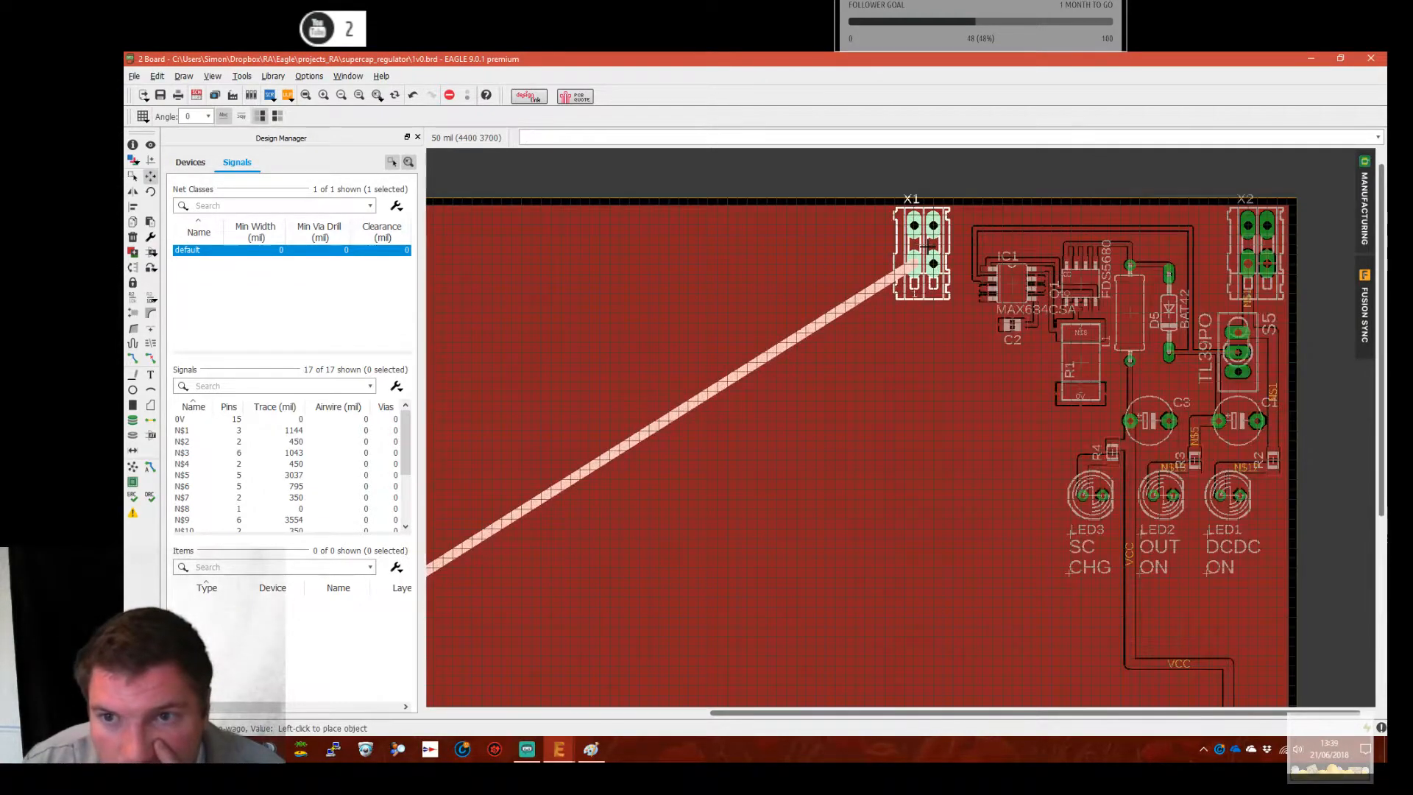
click(934, 247)
Rip up the old long VCC track between connector X1 and switch S3
middle_drag(623, 589, 748, 324)
scroll(628, 603, down, 2)
middle_drag(451, 502, 786, 478)
click(711, 440)
middle_drag(1141, 432, 688, 466)
click(714, 467)
click(151, 358)
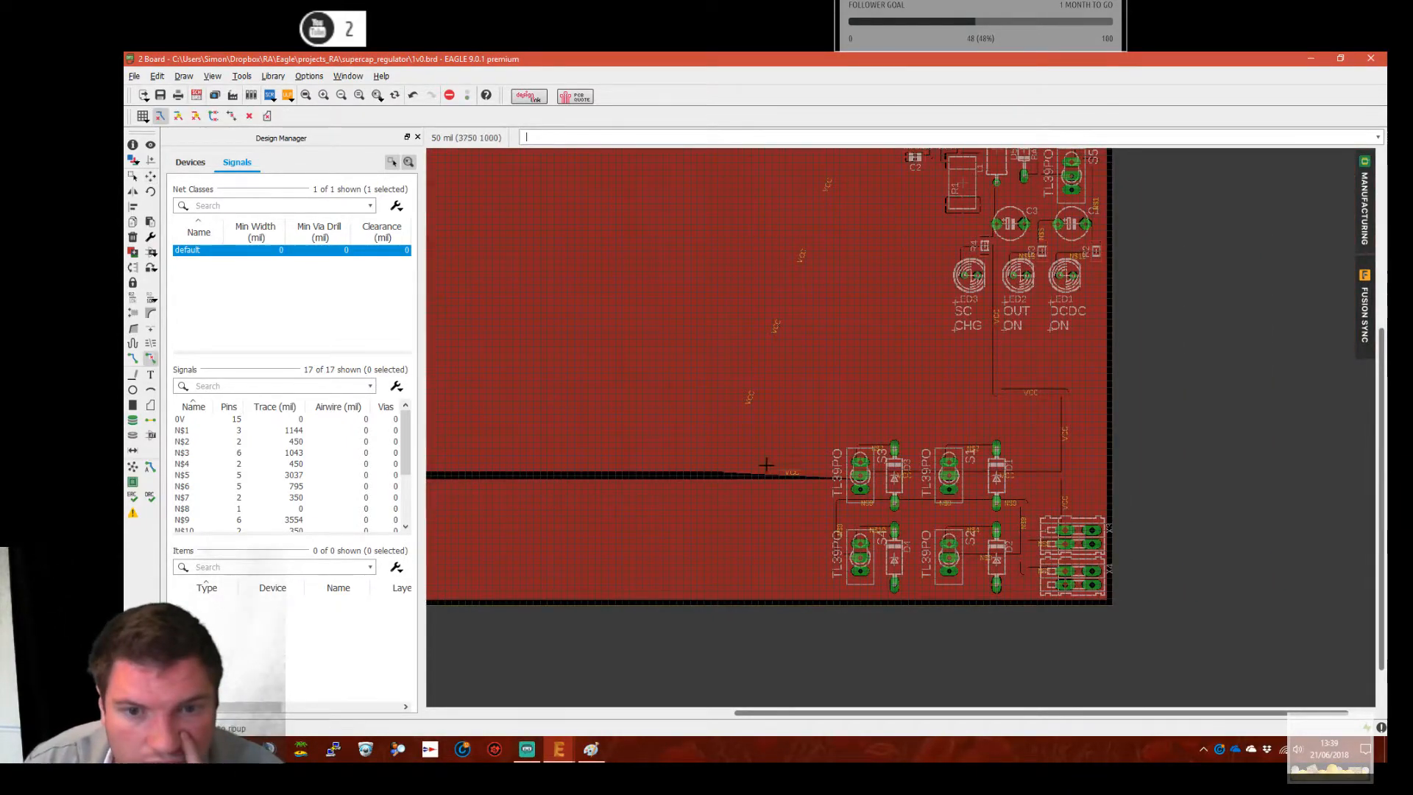
click(149, 375)
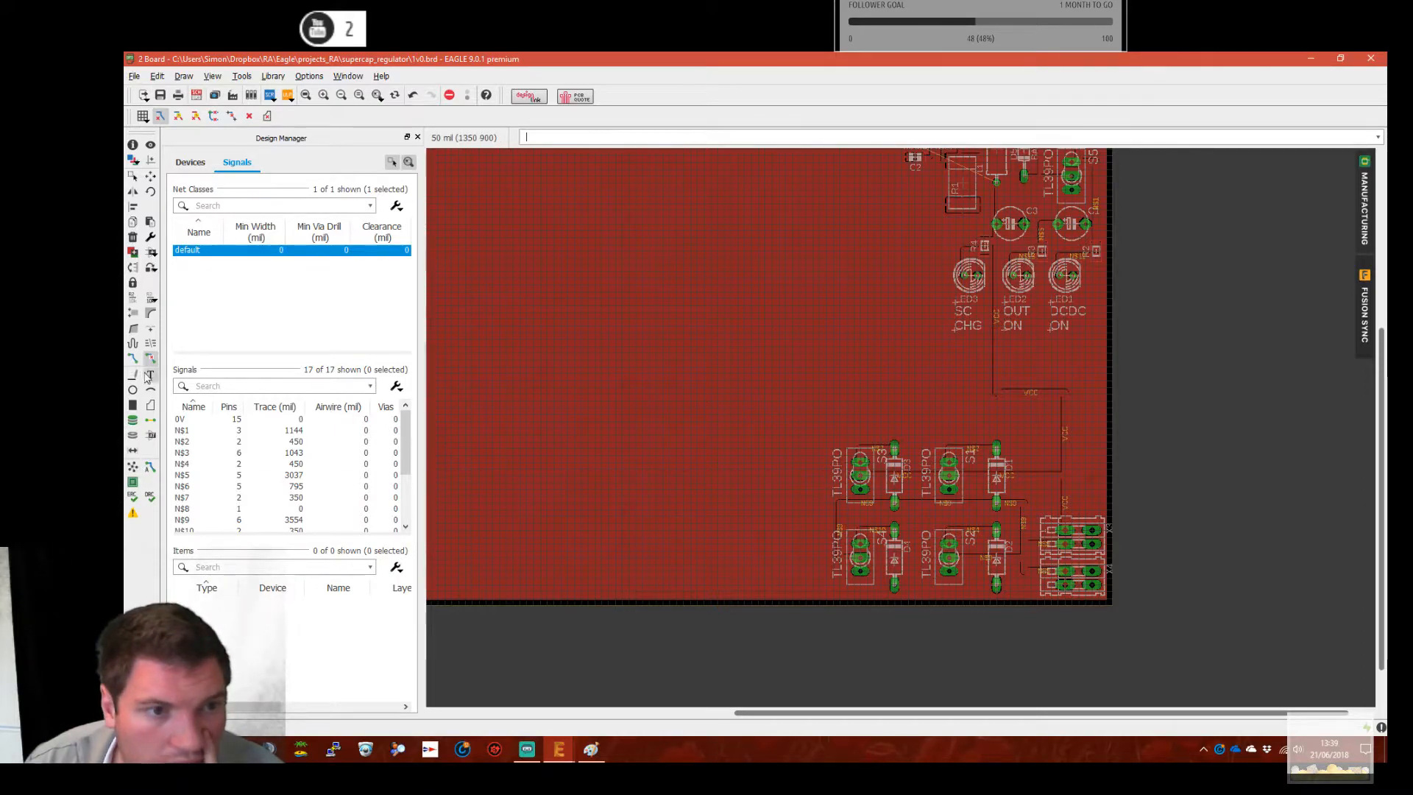
Route a 50 mil top-layer VCC track from connector X1 down and across to C3's VCC pad
click(132, 358)
middle_drag(839, 315, 829, 425)
scroll(886, 390, up, 2)
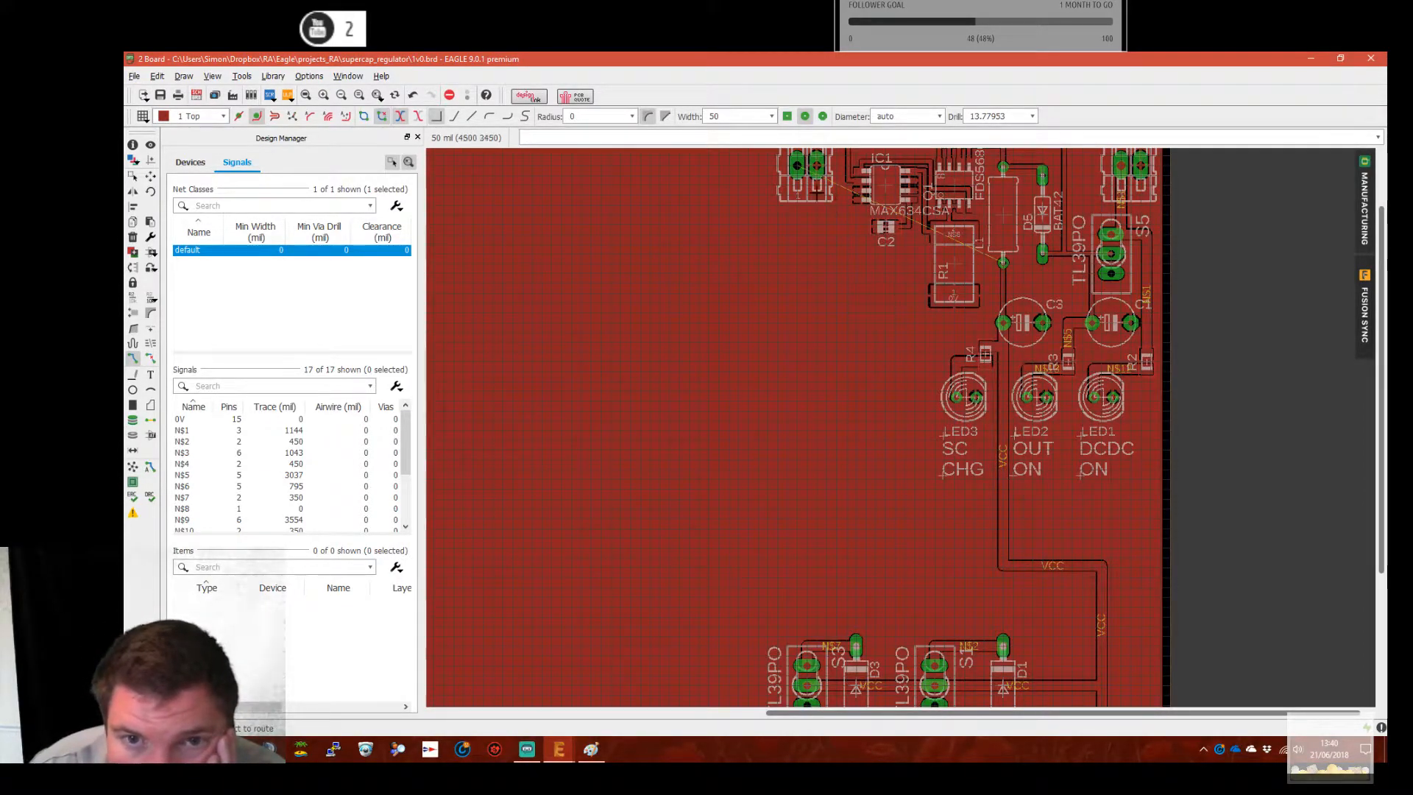
click(857, 261)
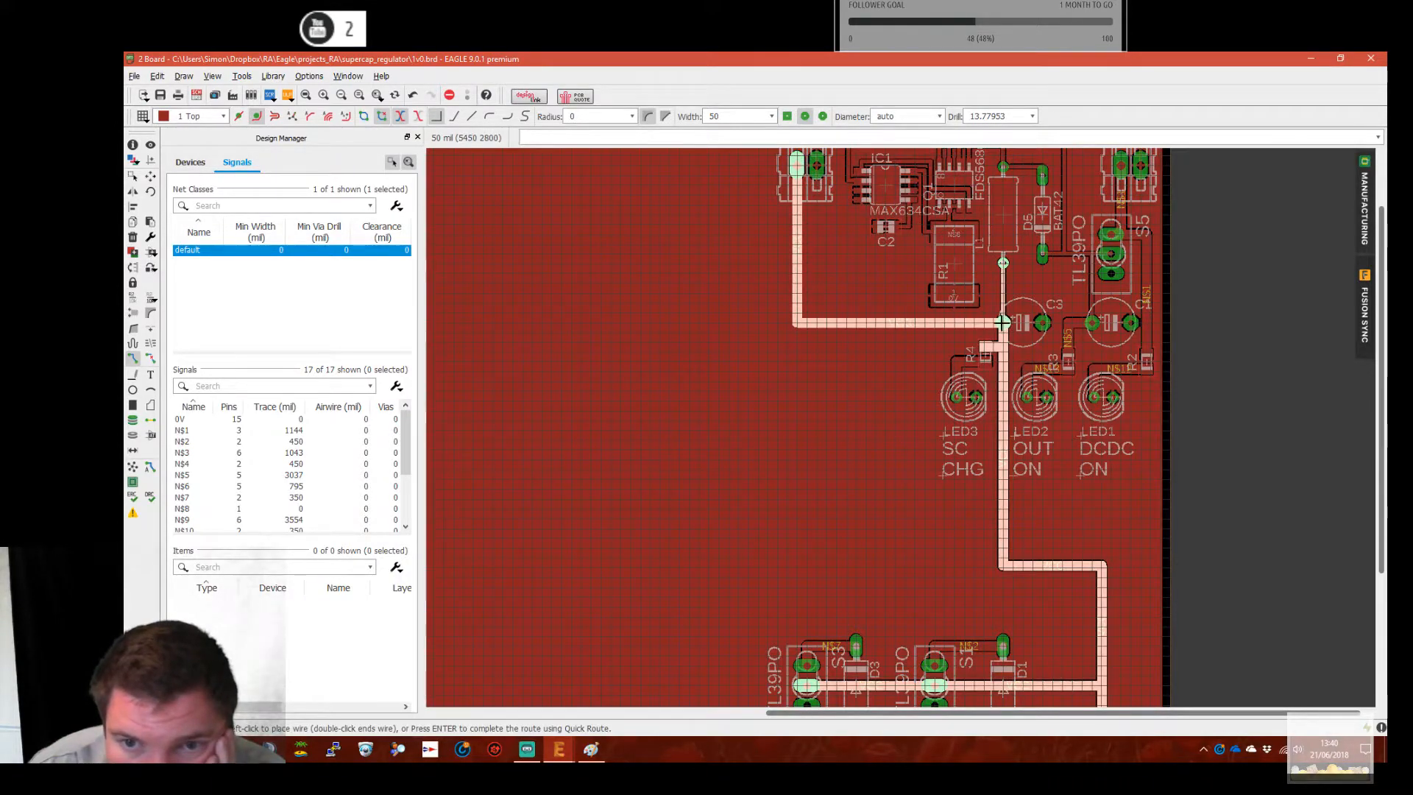
click(1002, 322)
Recalculate the ratsnest and refill the copper pour around the new VCC track
click(133, 482)
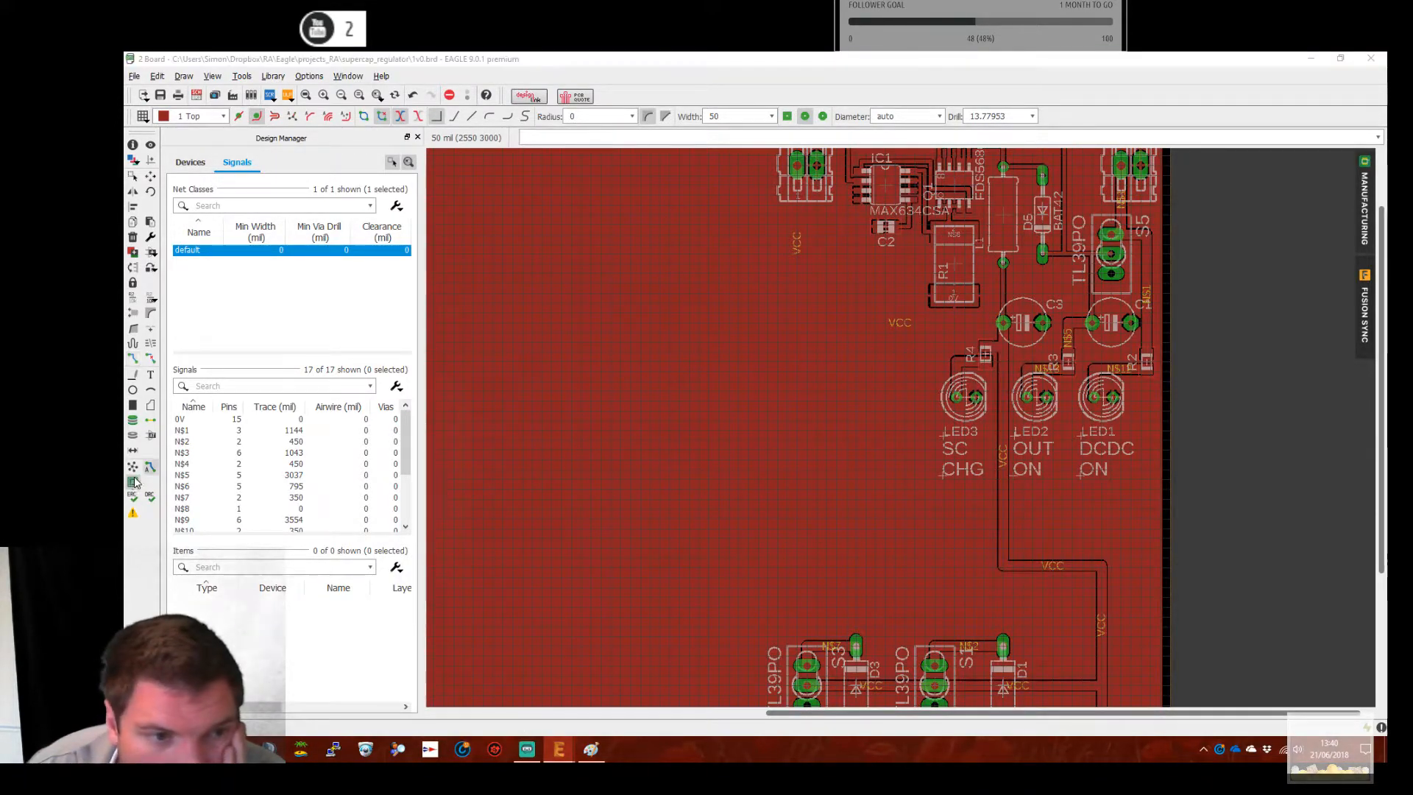
click(452, 582)
click(134, 468)
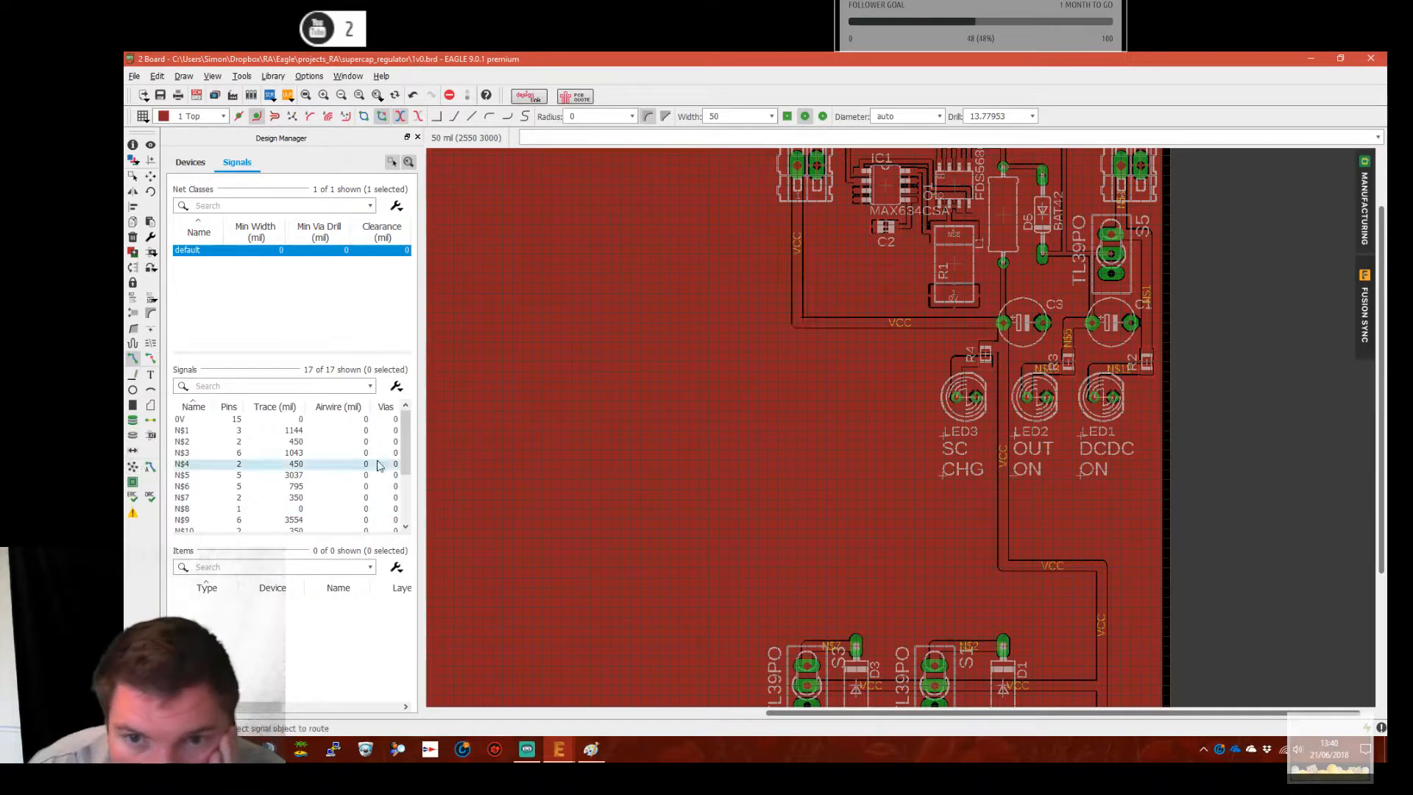
middle_drag(822, 441, 811, 332)
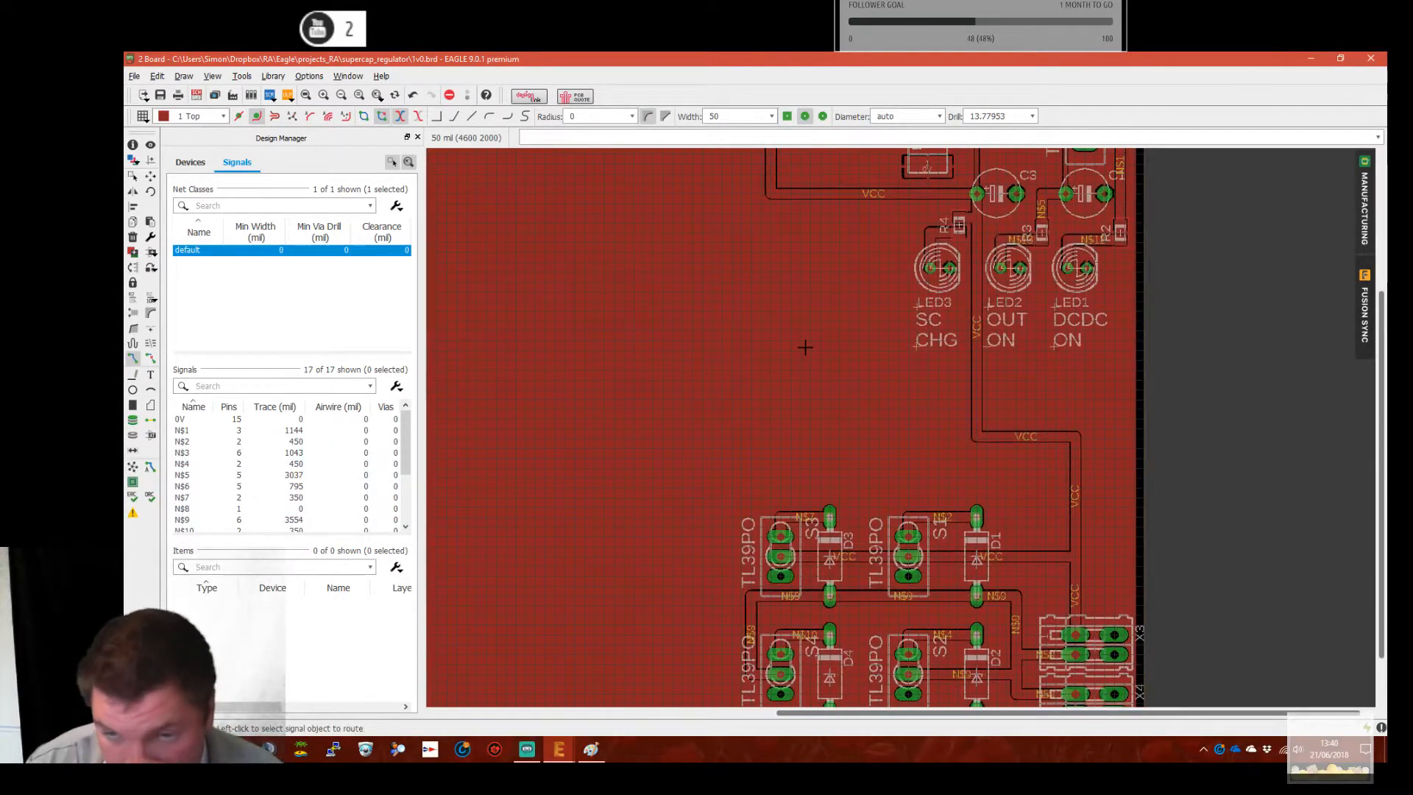
scroll(831, 379, up, 3)
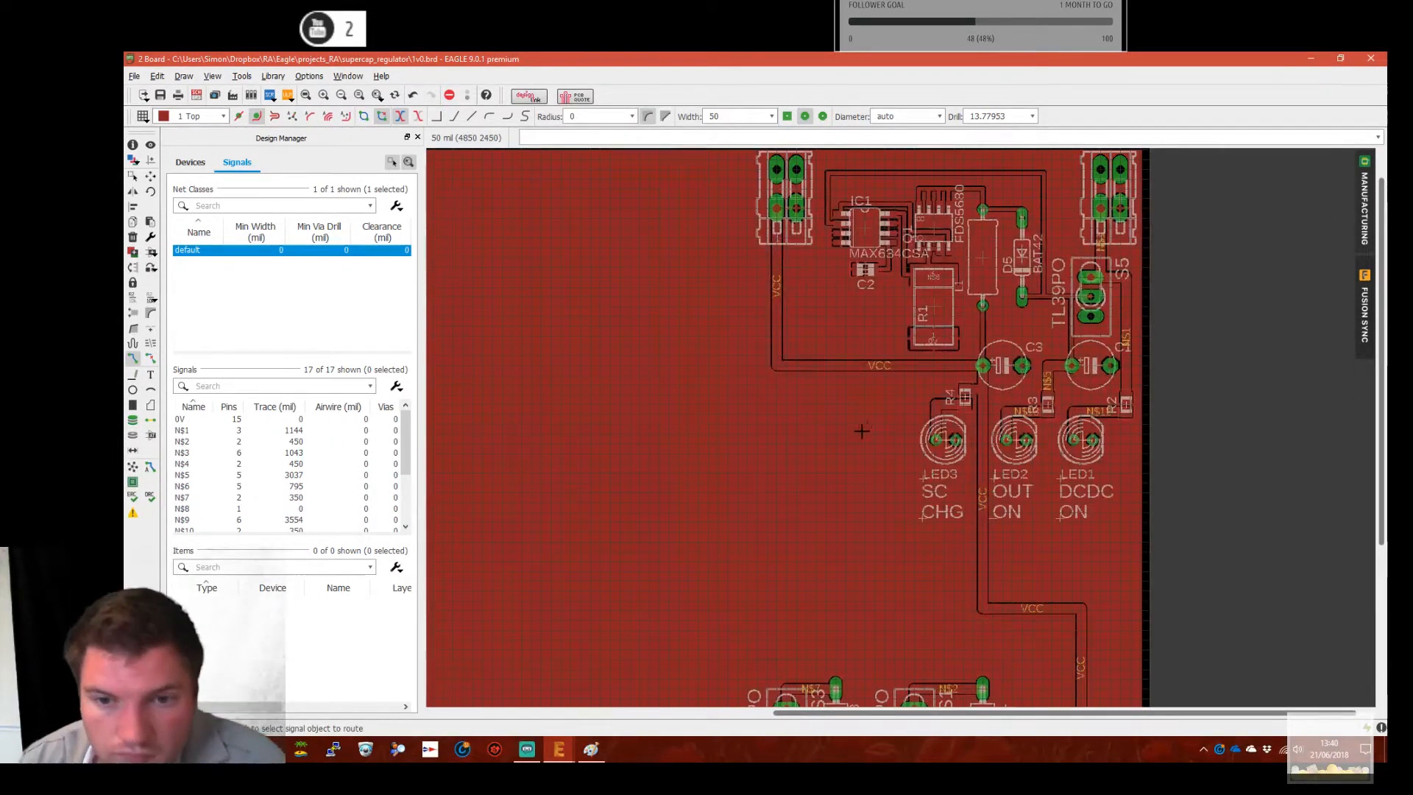
scroll(864, 427, down, 3)
click(133, 176)
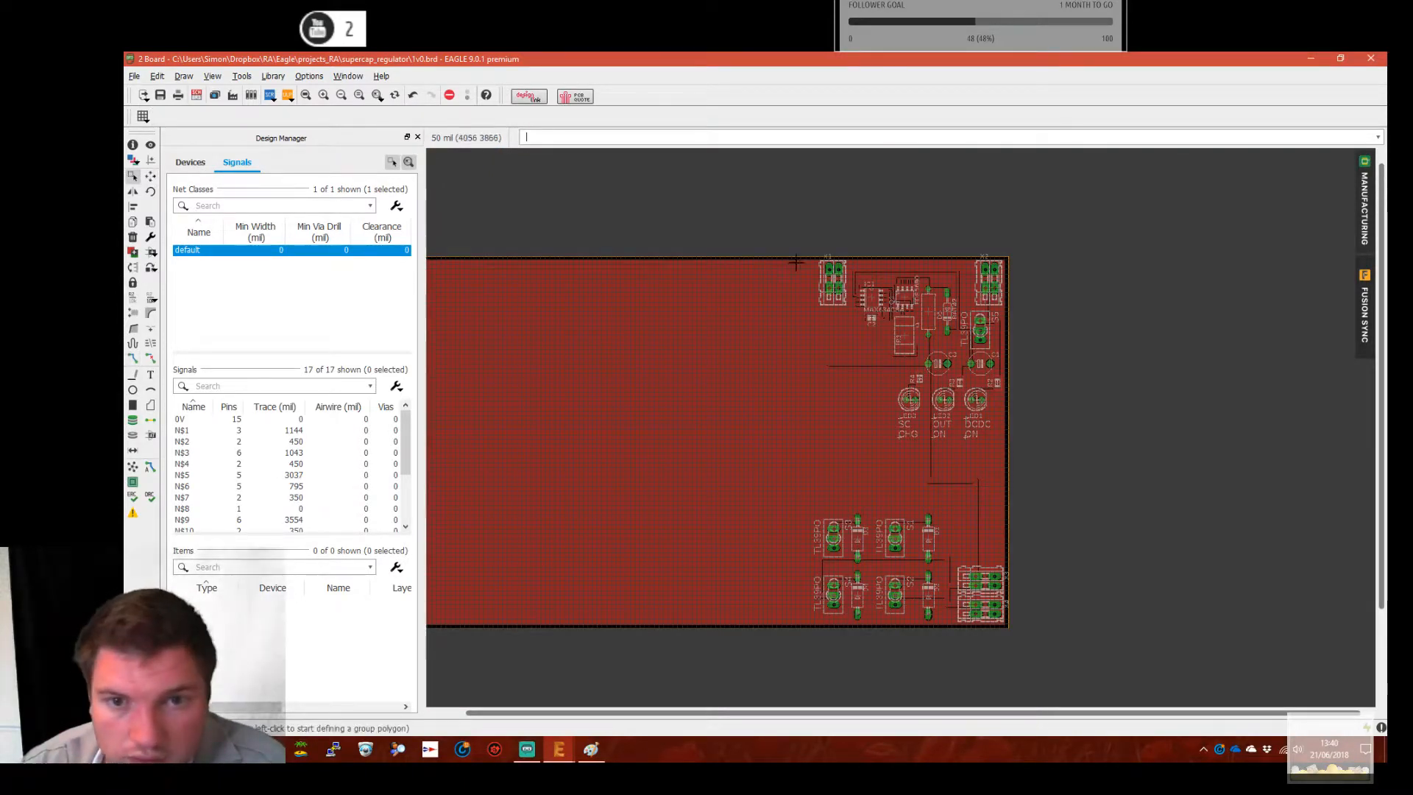
drag(803, 259, 825, 316)
key(Escape)
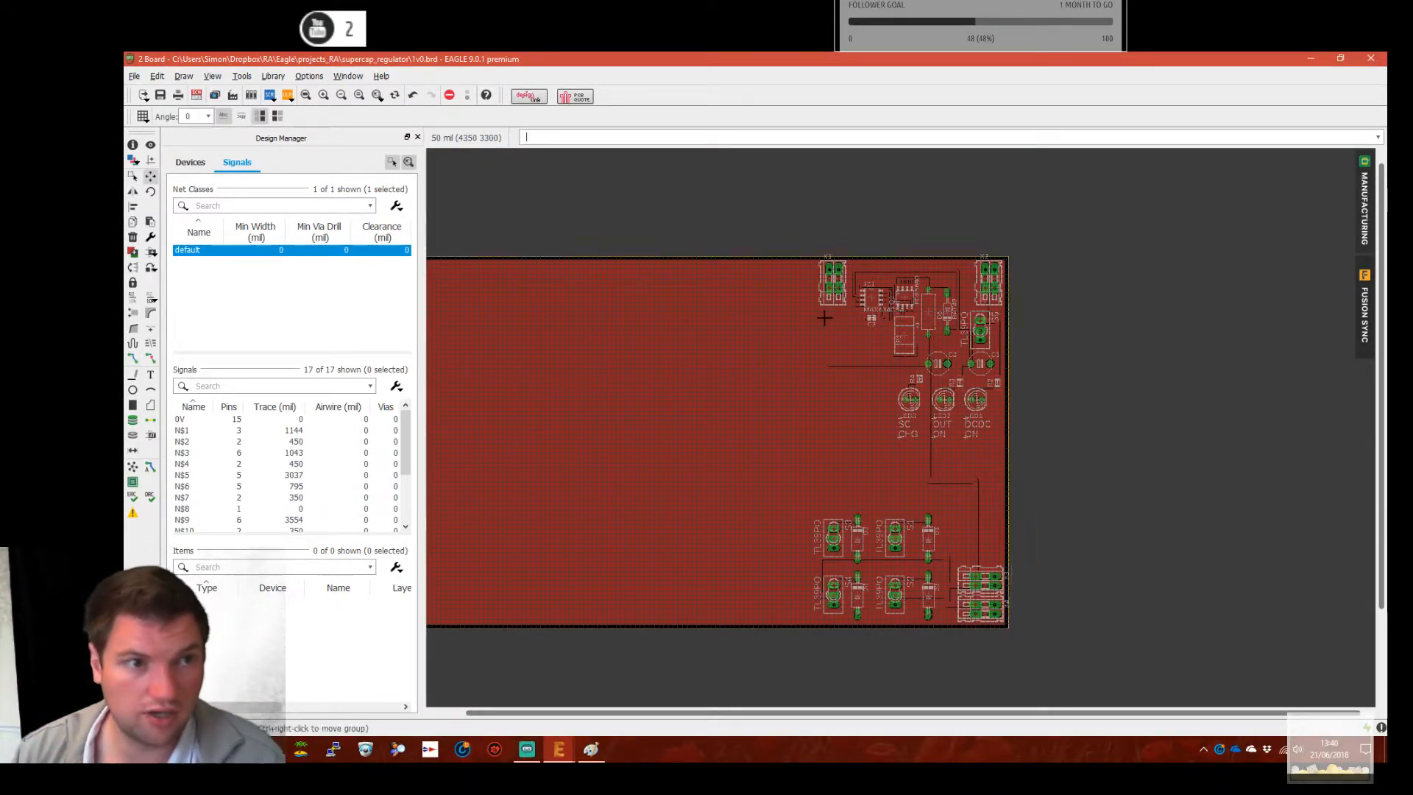
key(Escape)
Group all components and traces at the board's right end and move them to the left end of the board outline
drag(812, 625, 1004, 259)
key(Escape)
key(Escape)
key(Escape)
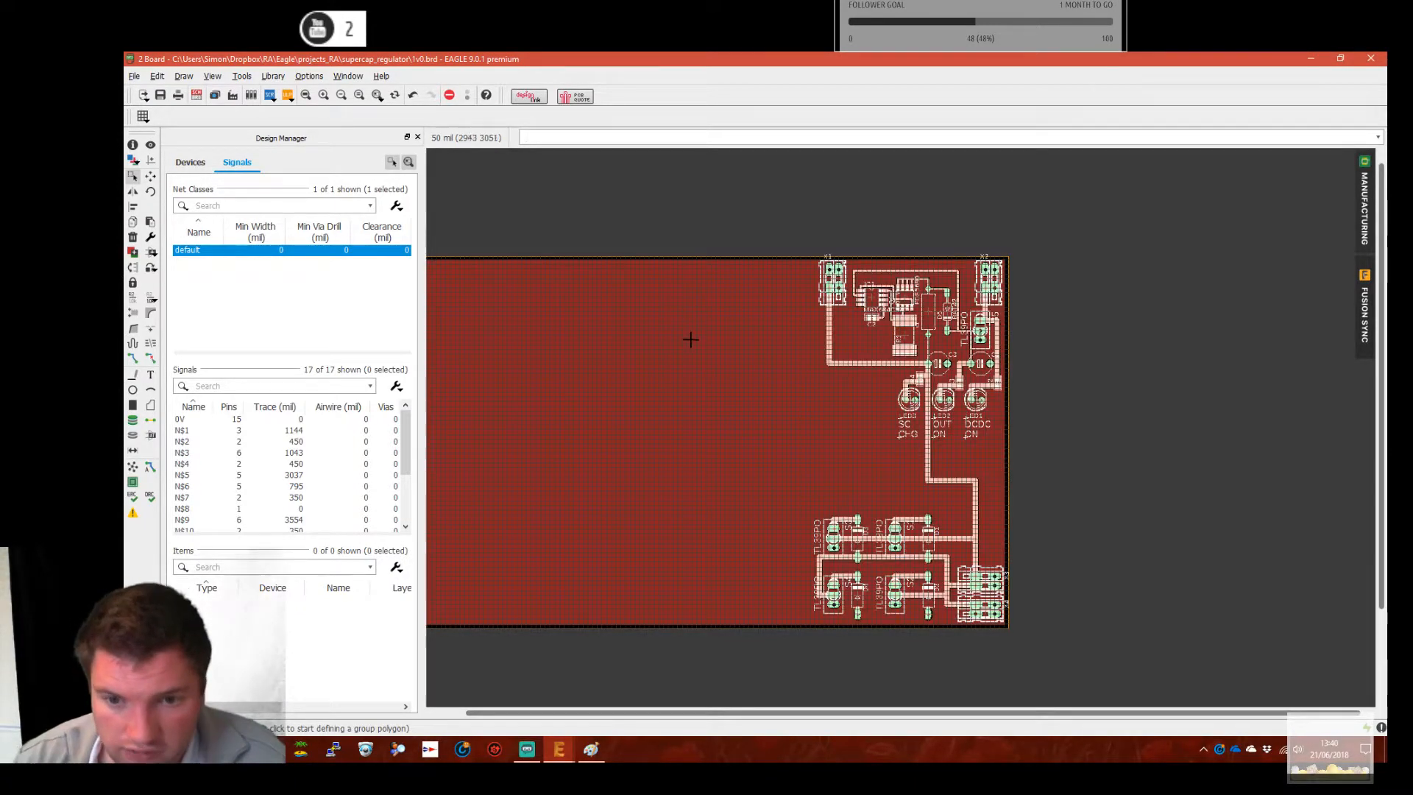
click(150, 176)
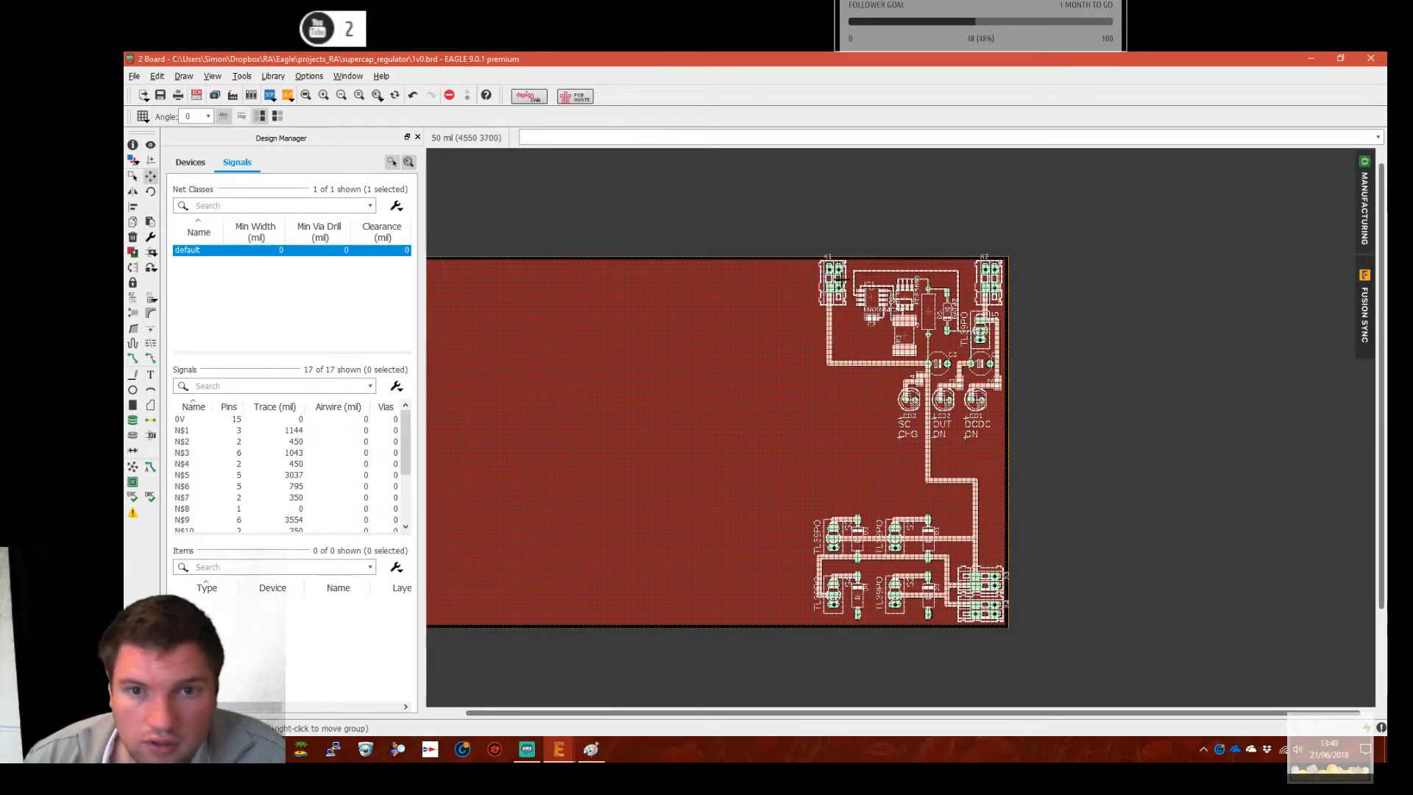
right_click(839, 281)
click(887, 554)
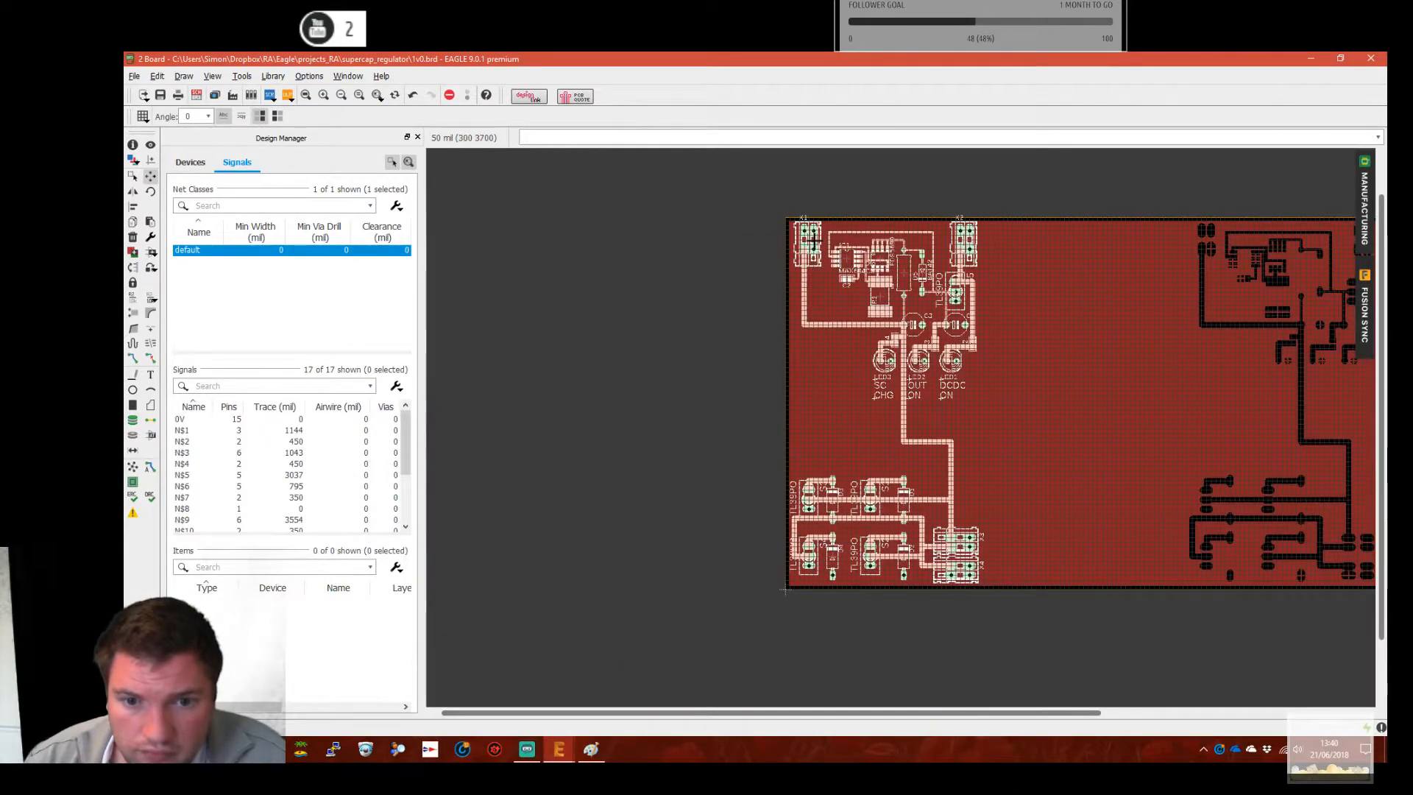
click(814, 239)
middle_drag(1173, 316, 909, 290)
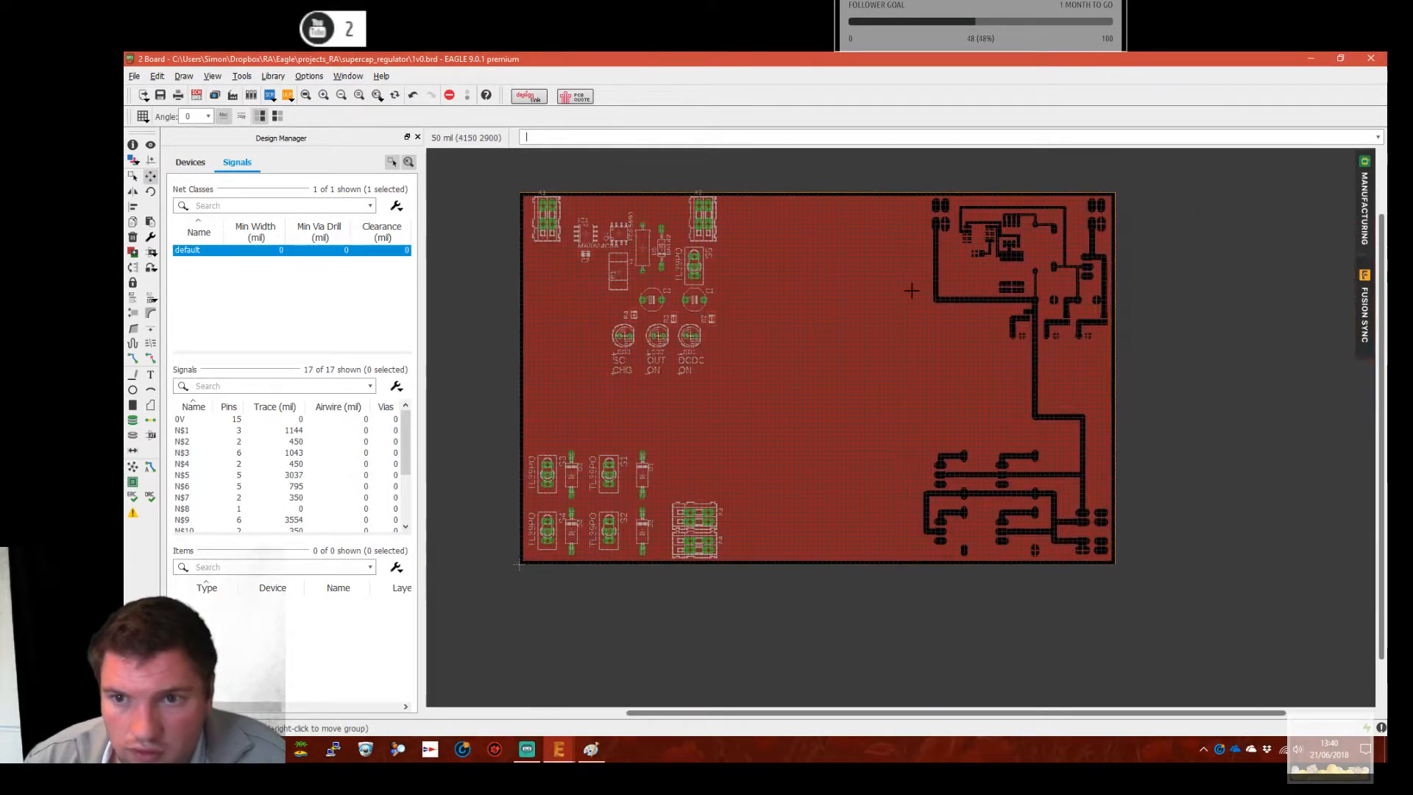
Move the right edges of the board outline and copper polygon in beside the relocated circuit and recalculate the copper fill
click(1116, 352)
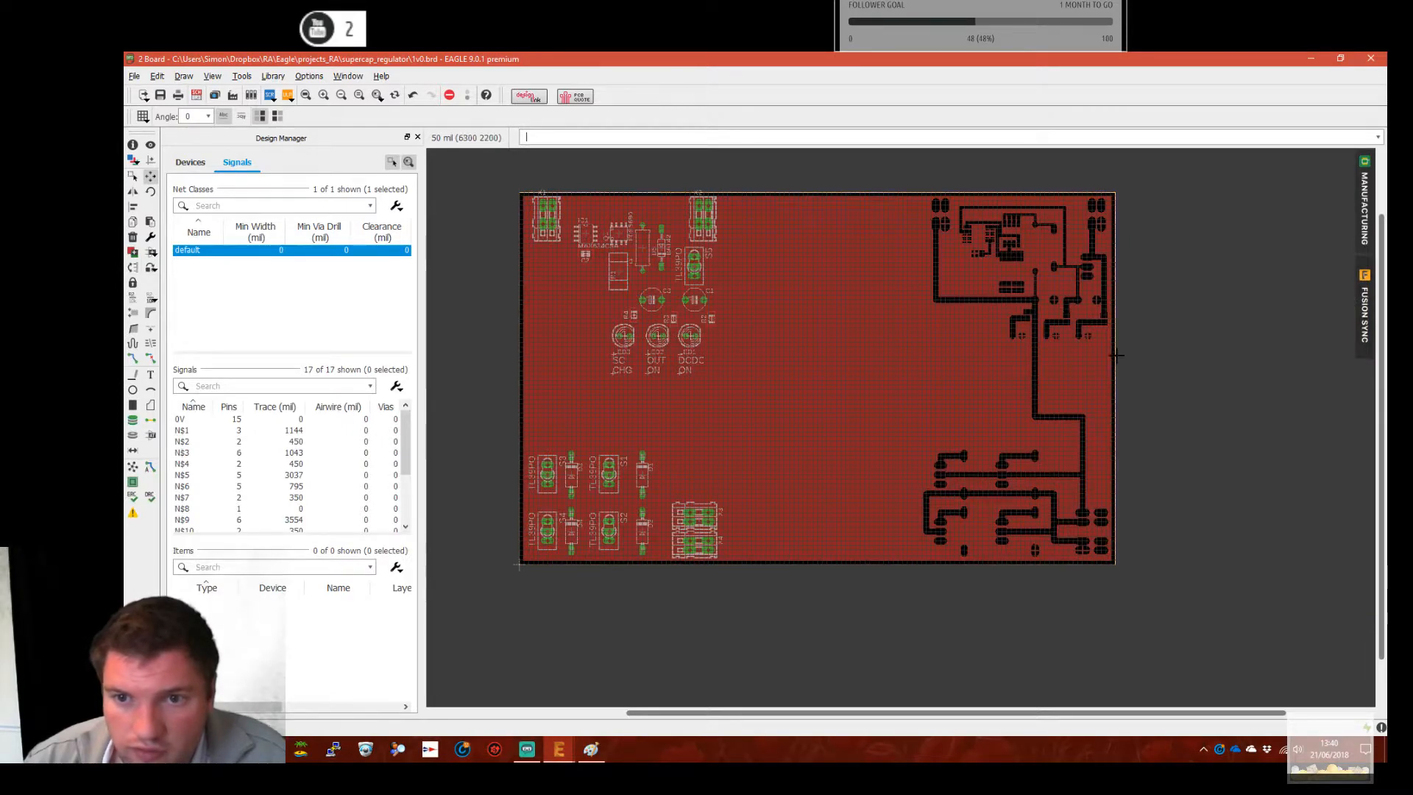
click(719, 356)
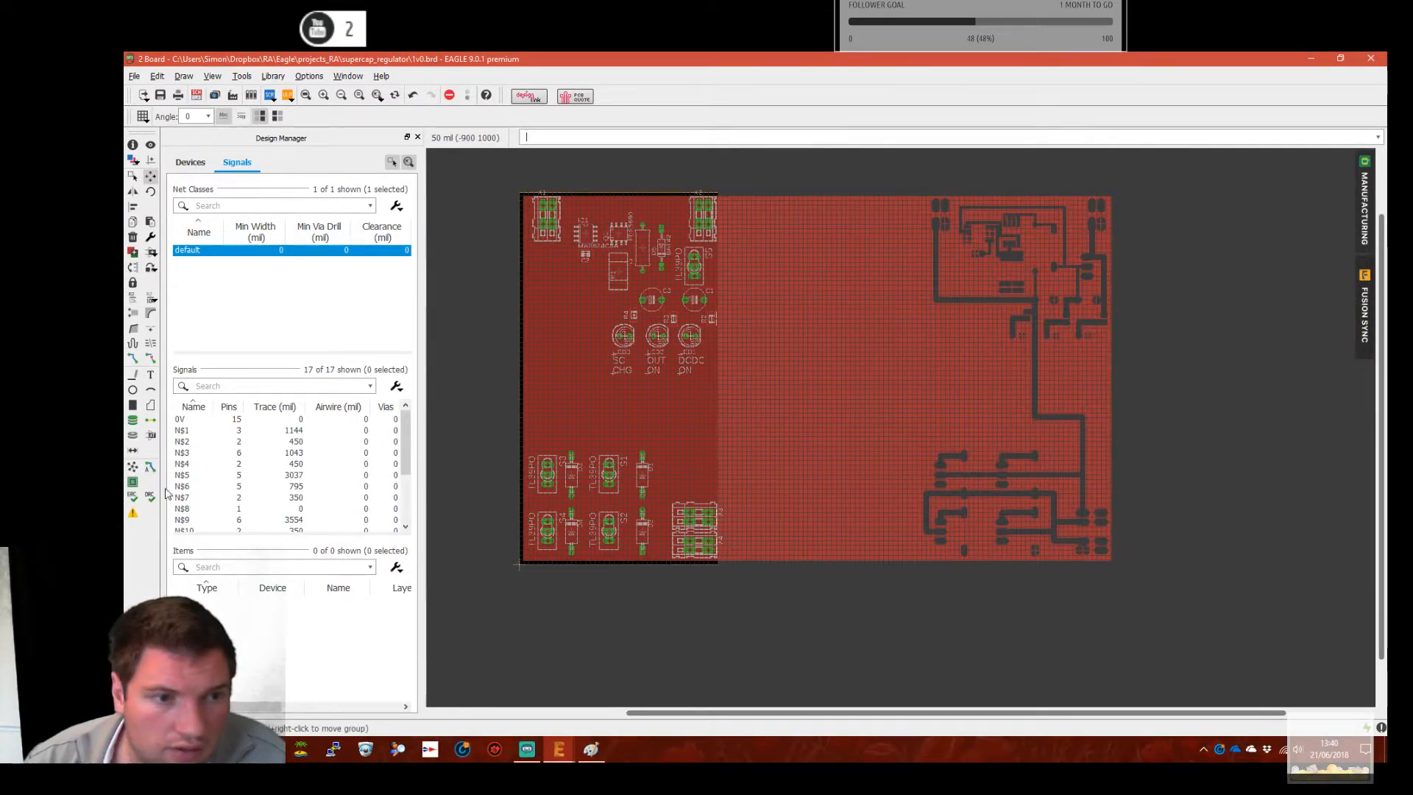
scroll(721, 423, up, 2)
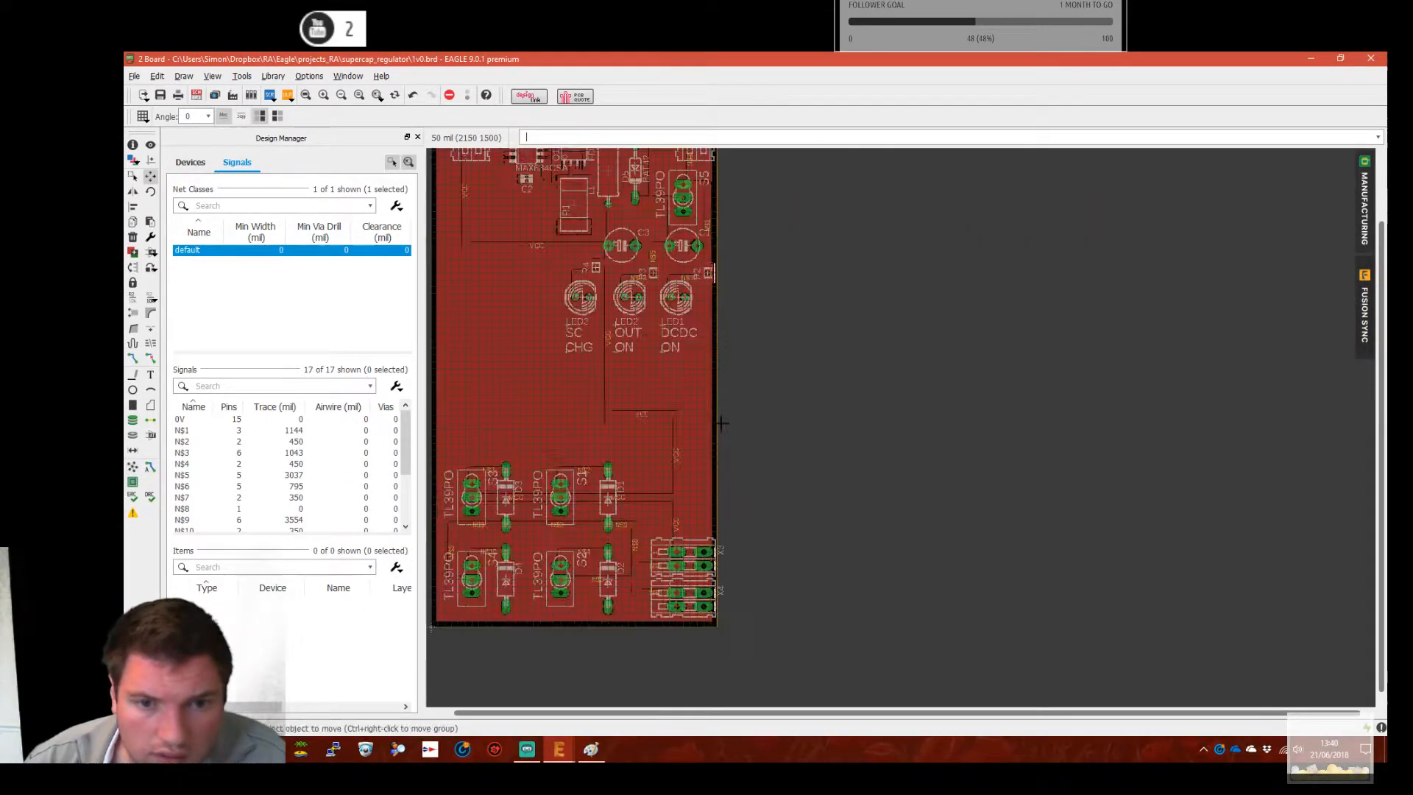
click(719, 373)
click(134, 467)
Route 50 mil top-layer traces joining the paired VCC pads of X1 and the paired N$1 pads of X2
middle_drag(632, 411, 810, 404)
scroll(812, 404, up, 3)
middle_drag(811, 540, 917, 653)
middle_drag(897, 359, 866, 562)
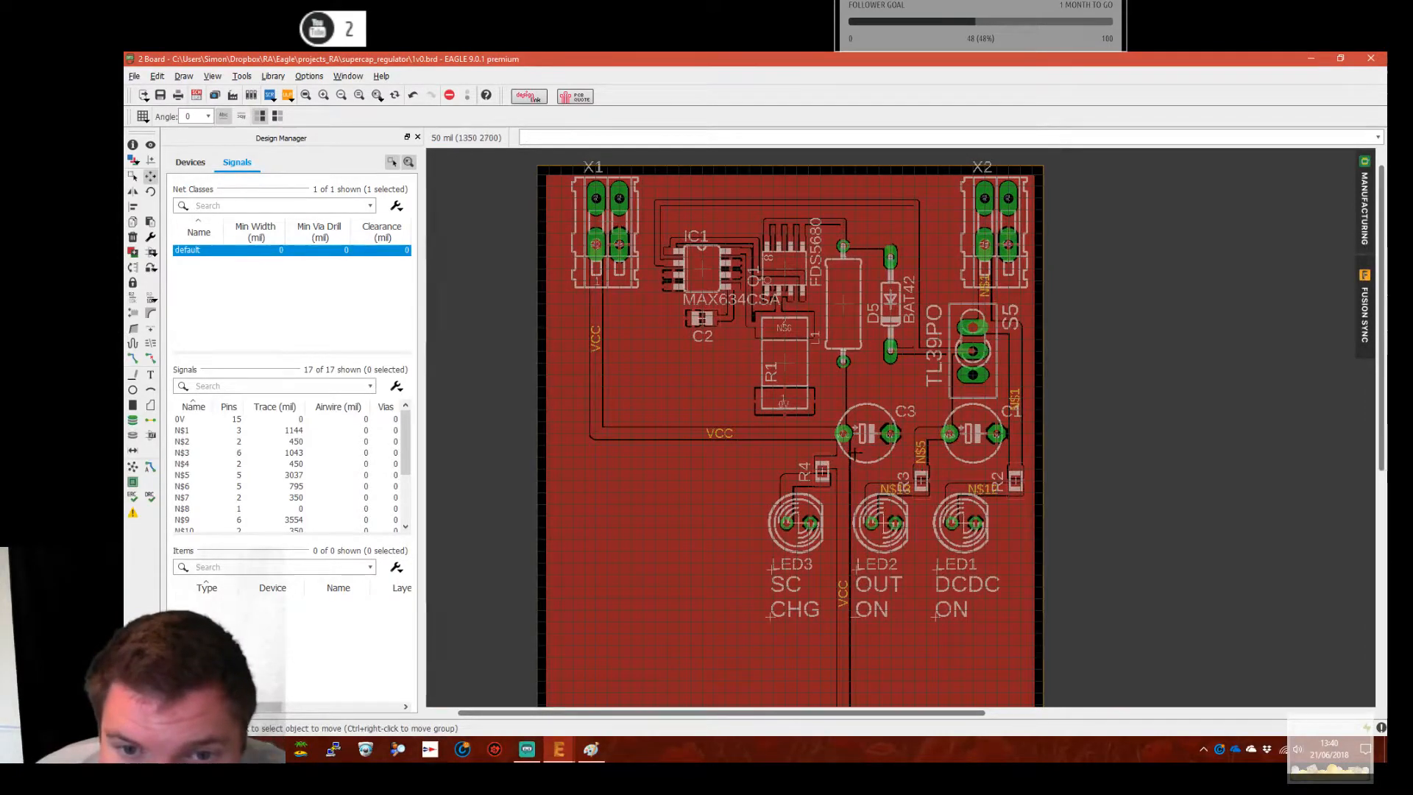
scroll(861, 438, up, 3)
scroll(873, 423, down, 2)
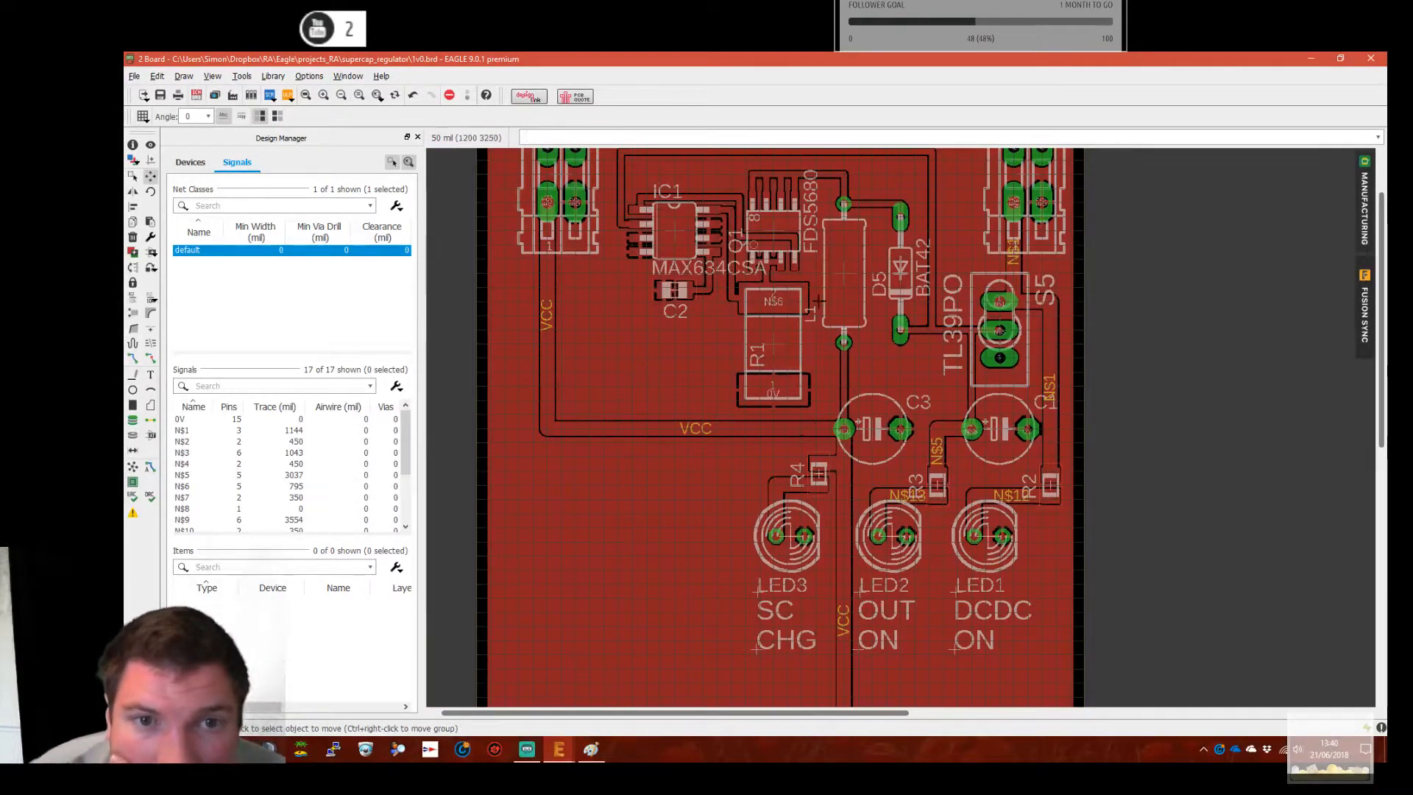
middle_drag(819, 310, 823, 375)
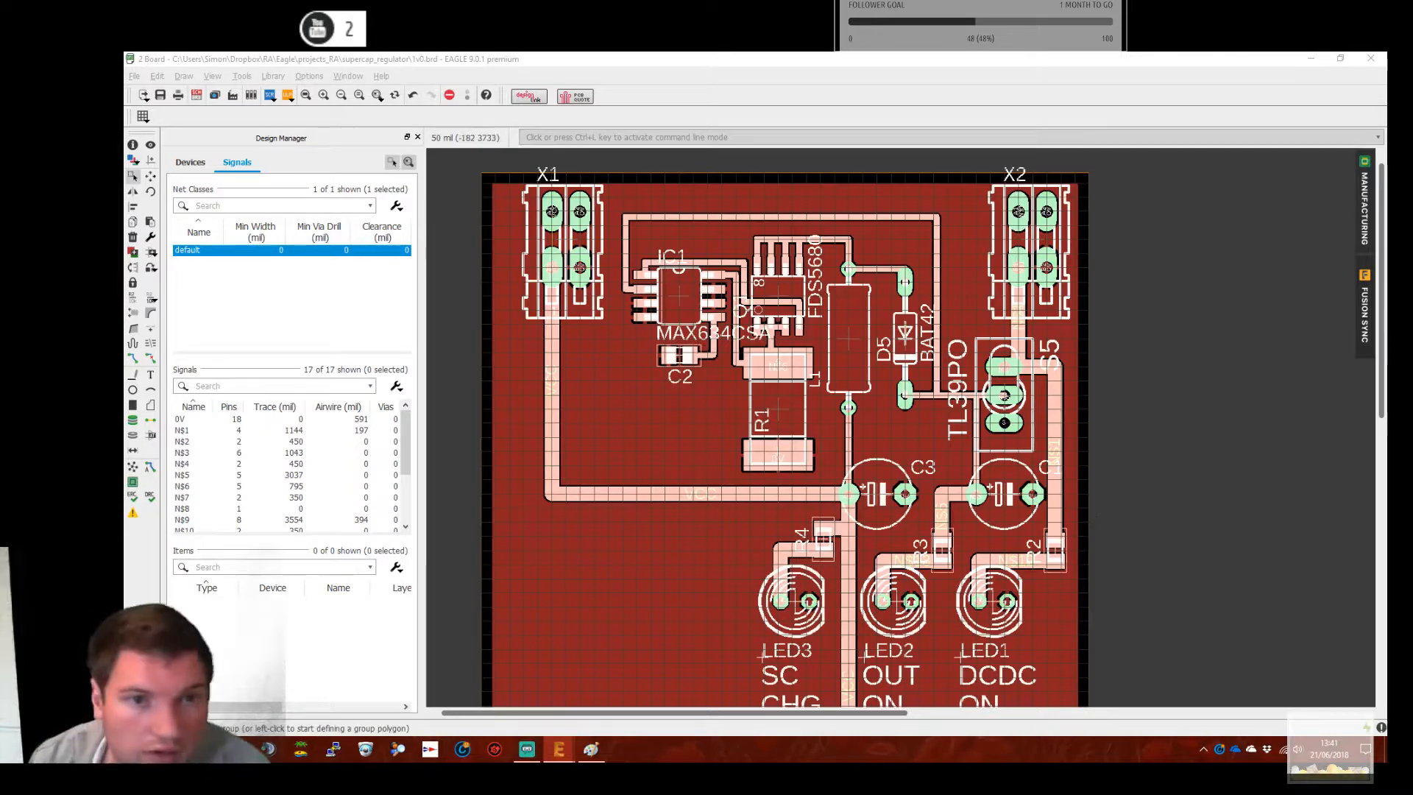
click(133, 358)
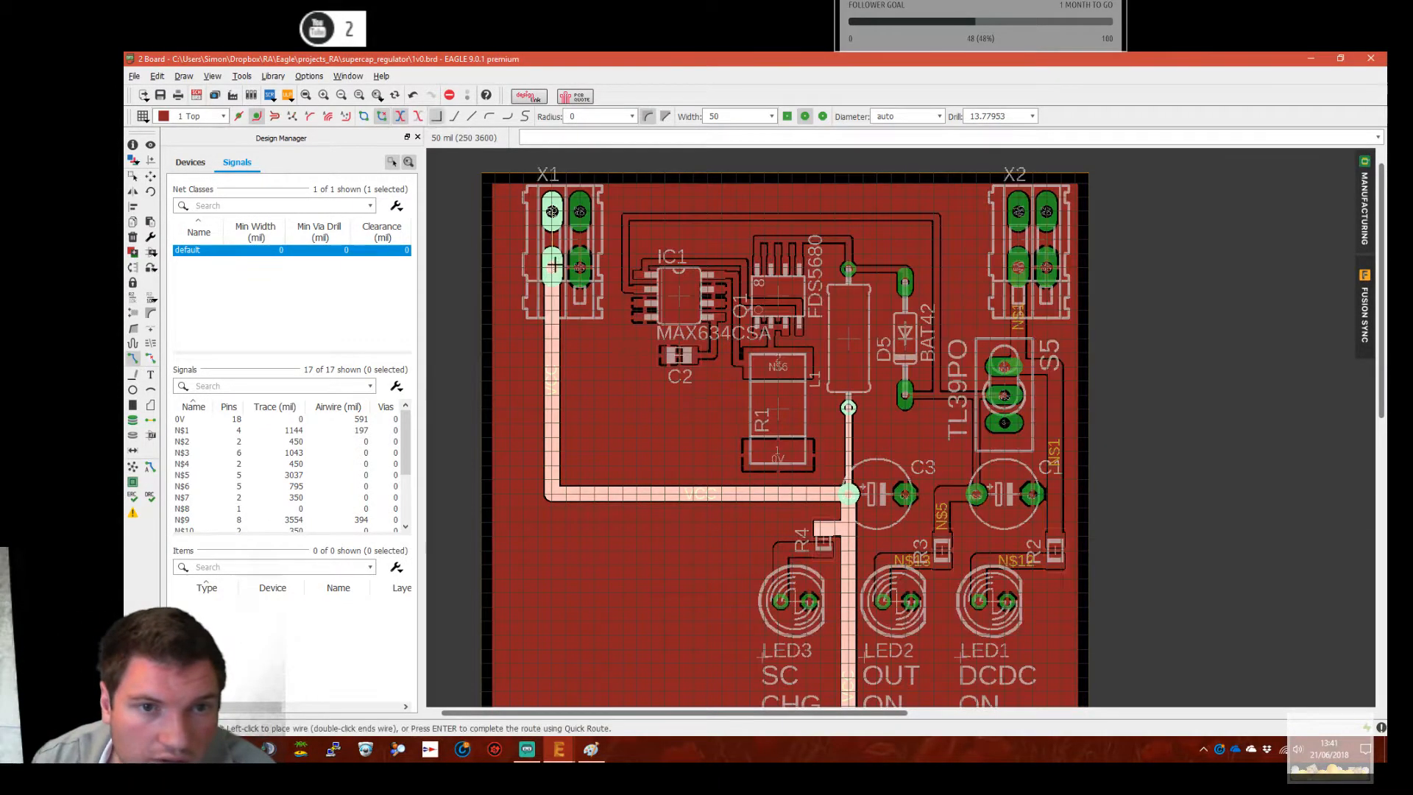
click(1016, 260)
click(1019, 210)
Route 50 mil top-layer traces joining each horizontal pad pair of connectors X3 and X4, covering VCC, N$9 and 0V
middle_drag(937, 638, 1013, 279)
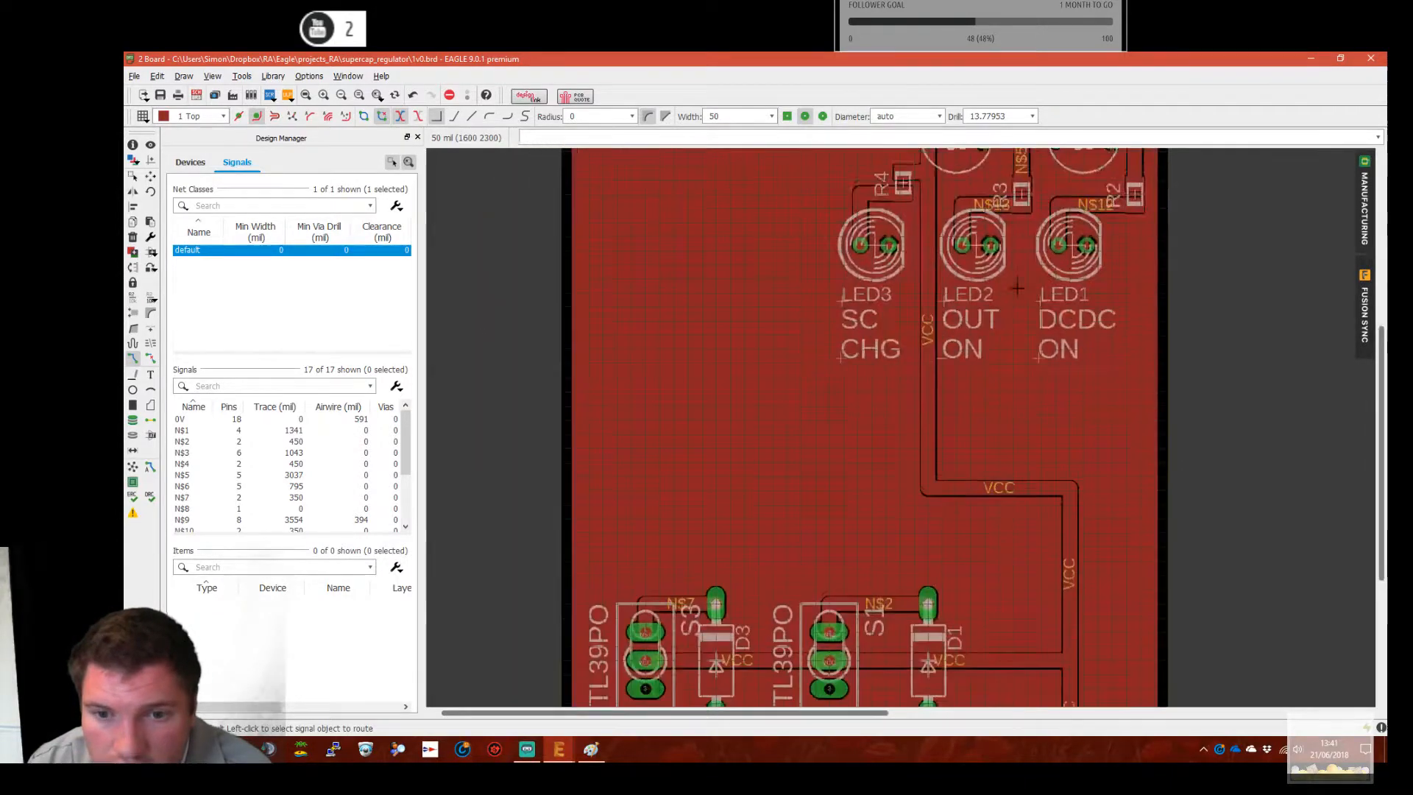
middle_drag(972, 575, 1051, 282)
click(1148, 508)
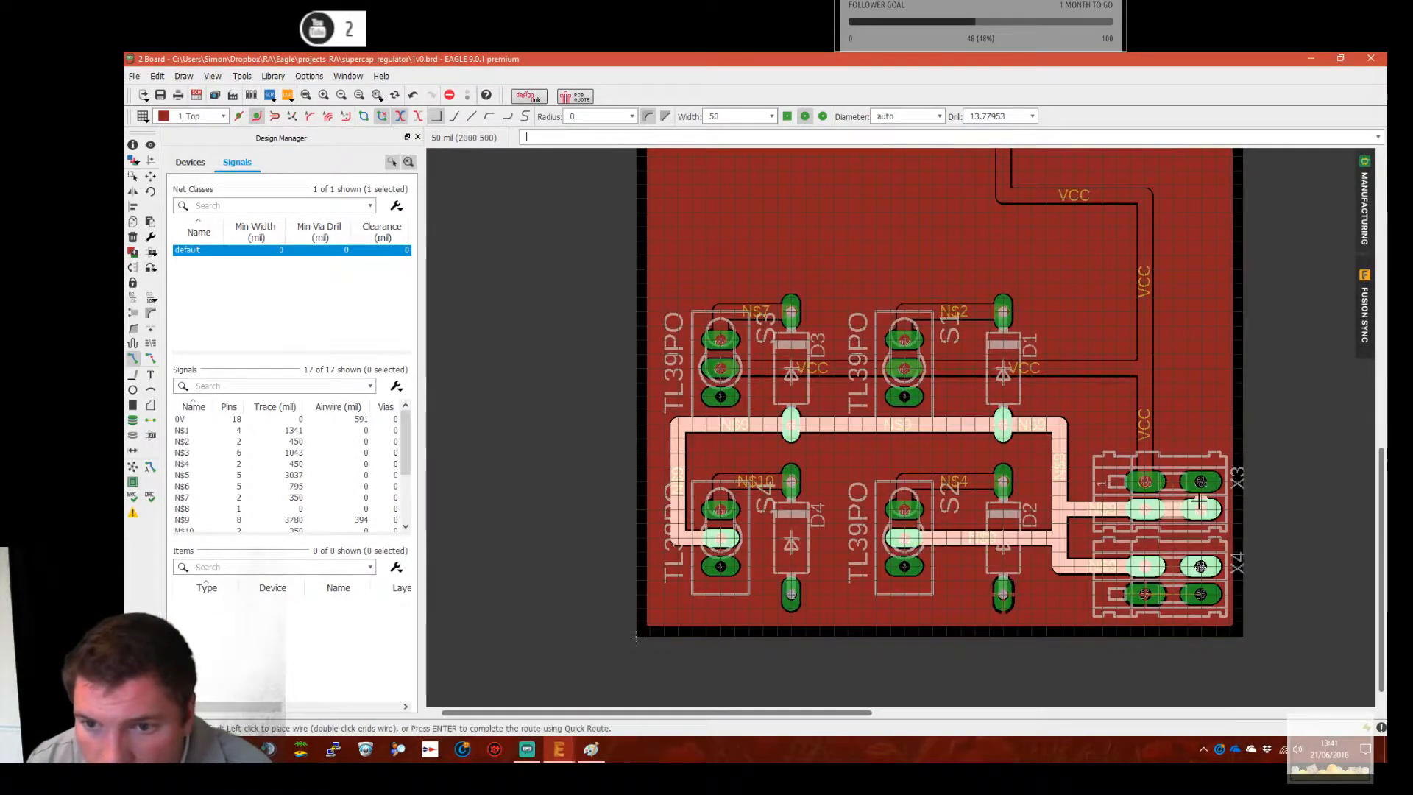
click(1201, 508)
click(1146, 482)
click(1204, 482)
click(1146, 566)
click(1201, 566)
click(1146, 593)
click(1203, 593)
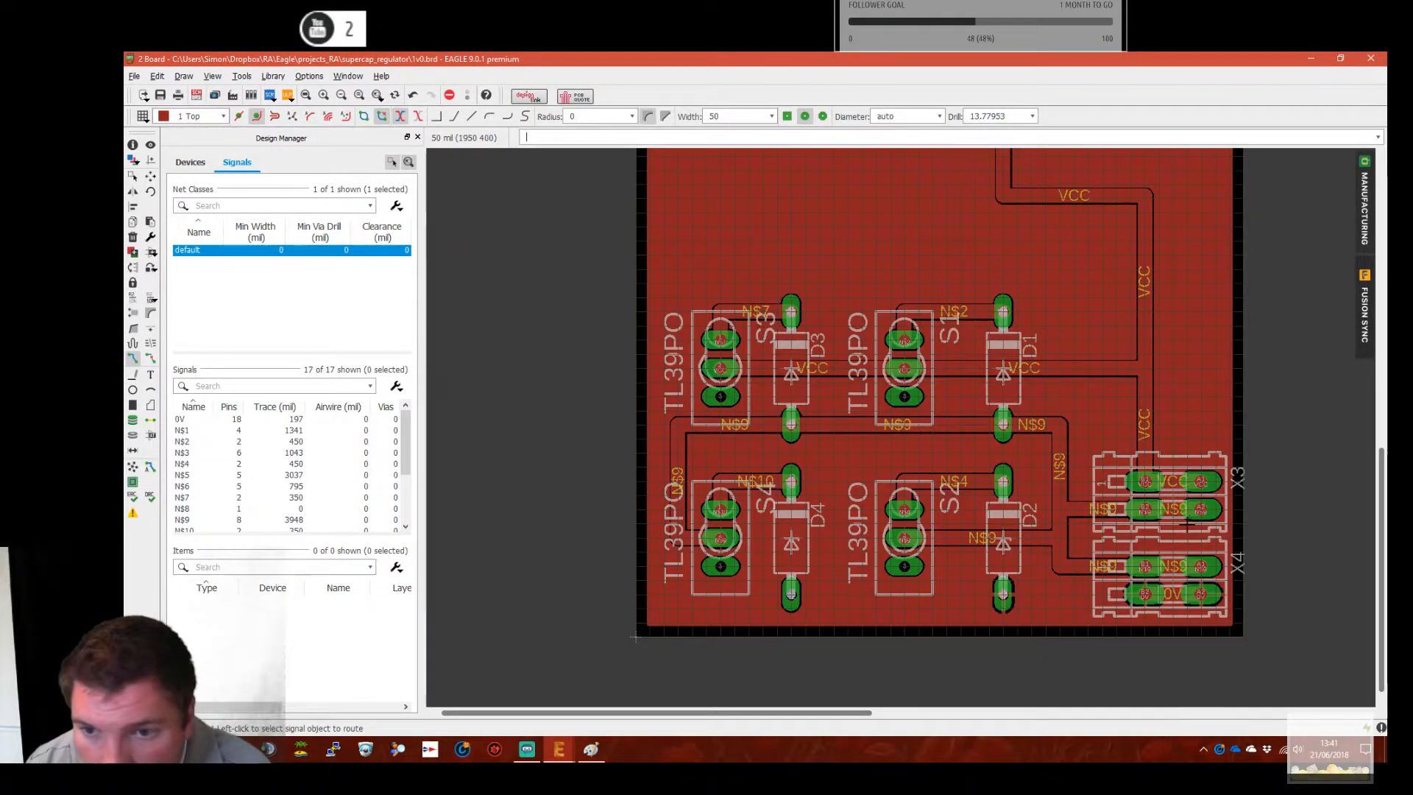
Load the SparkFun.dru design rules from the Eagle folder in Dropbox into the design rule check
scroll(1207, 524, up, 10)
scroll(1208, 524, down, 10)
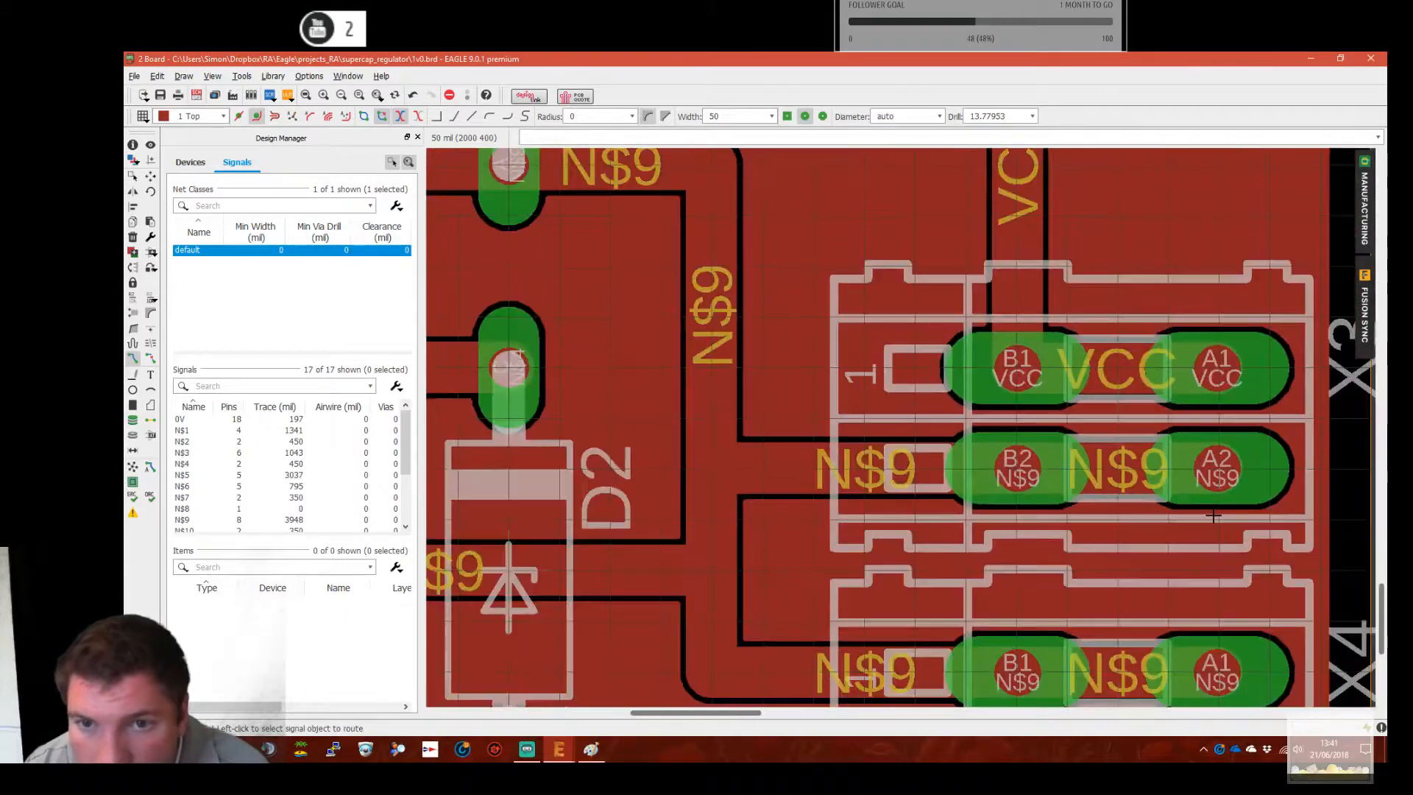
middle_drag(981, 652, 942, 432)
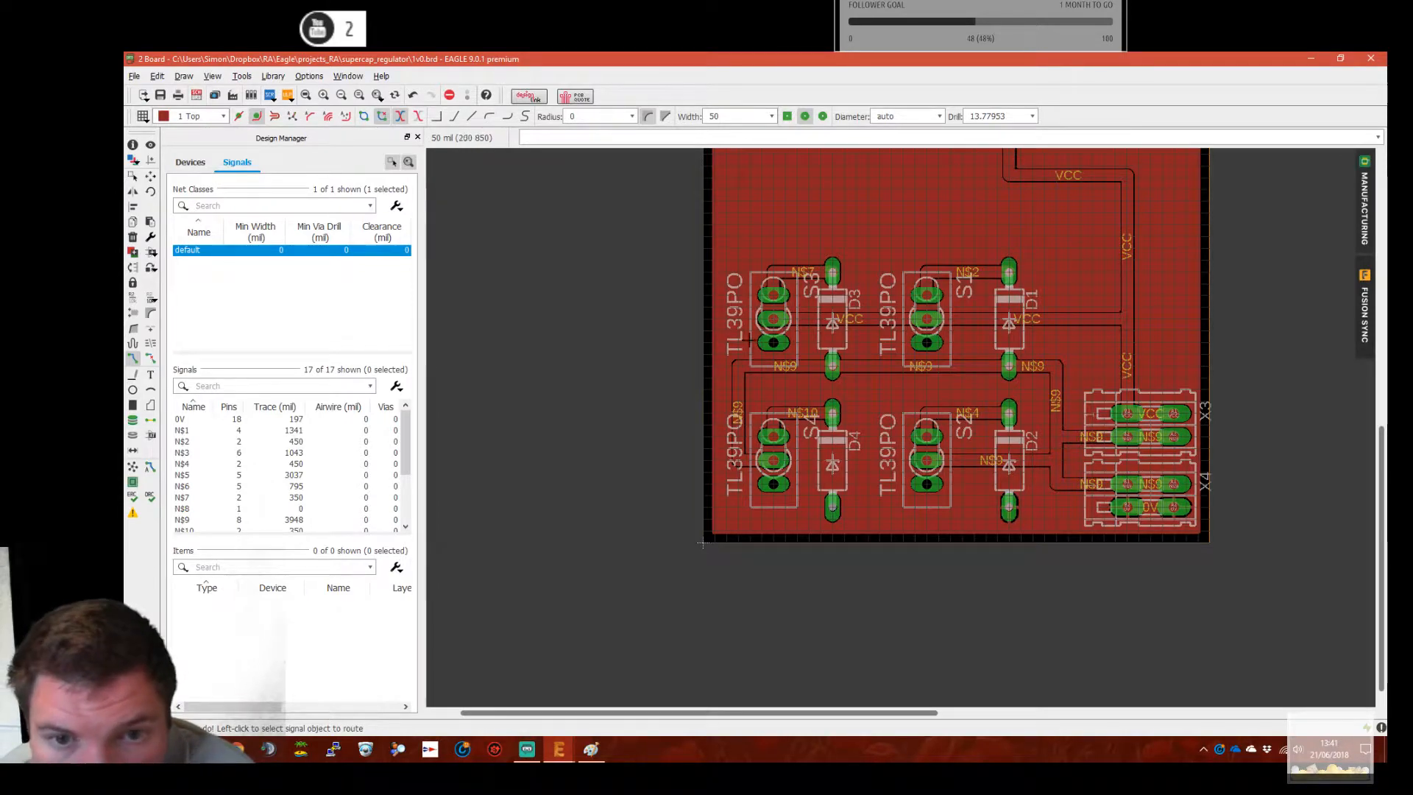
middle_drag(1153, 459, 1196, 556)
click(160, 502)
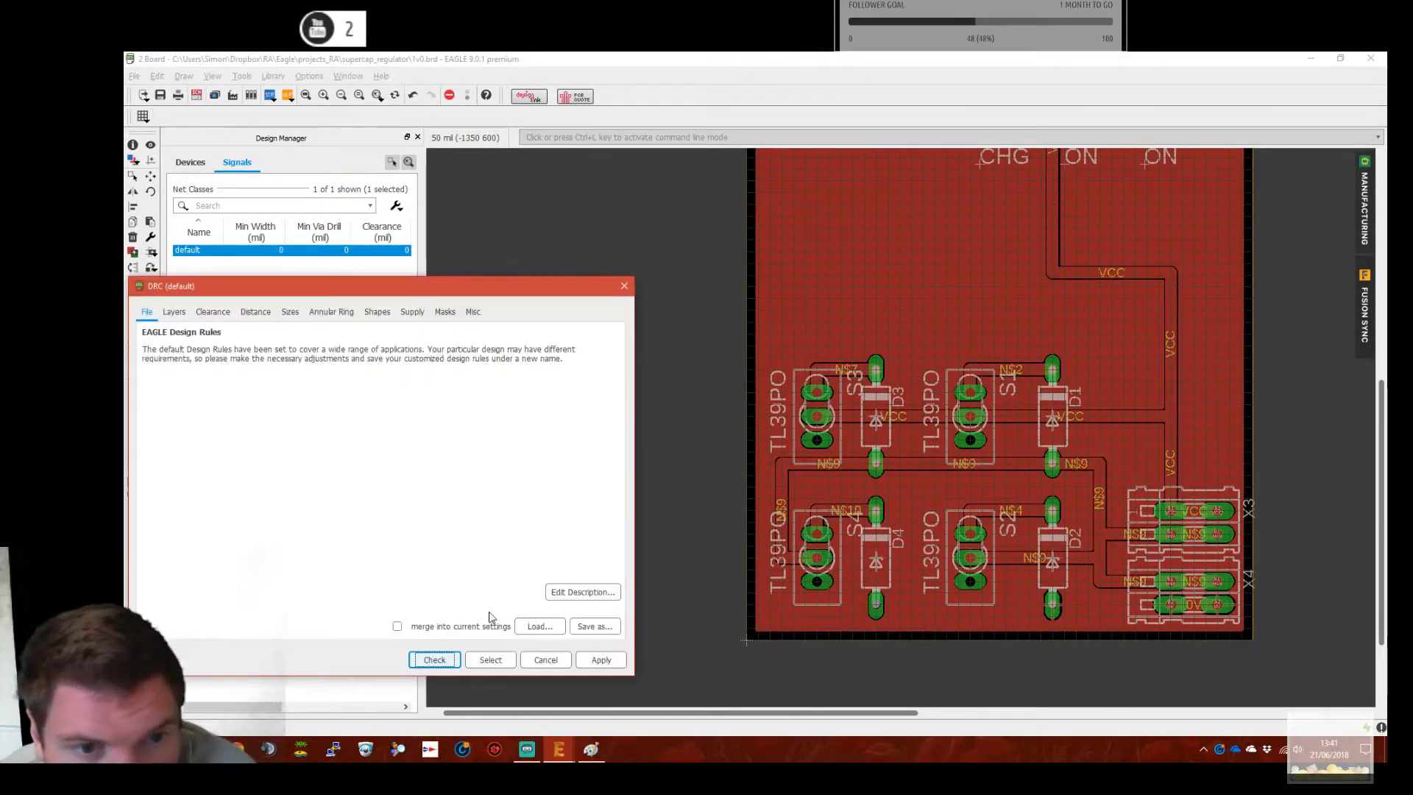
click(538, 625)
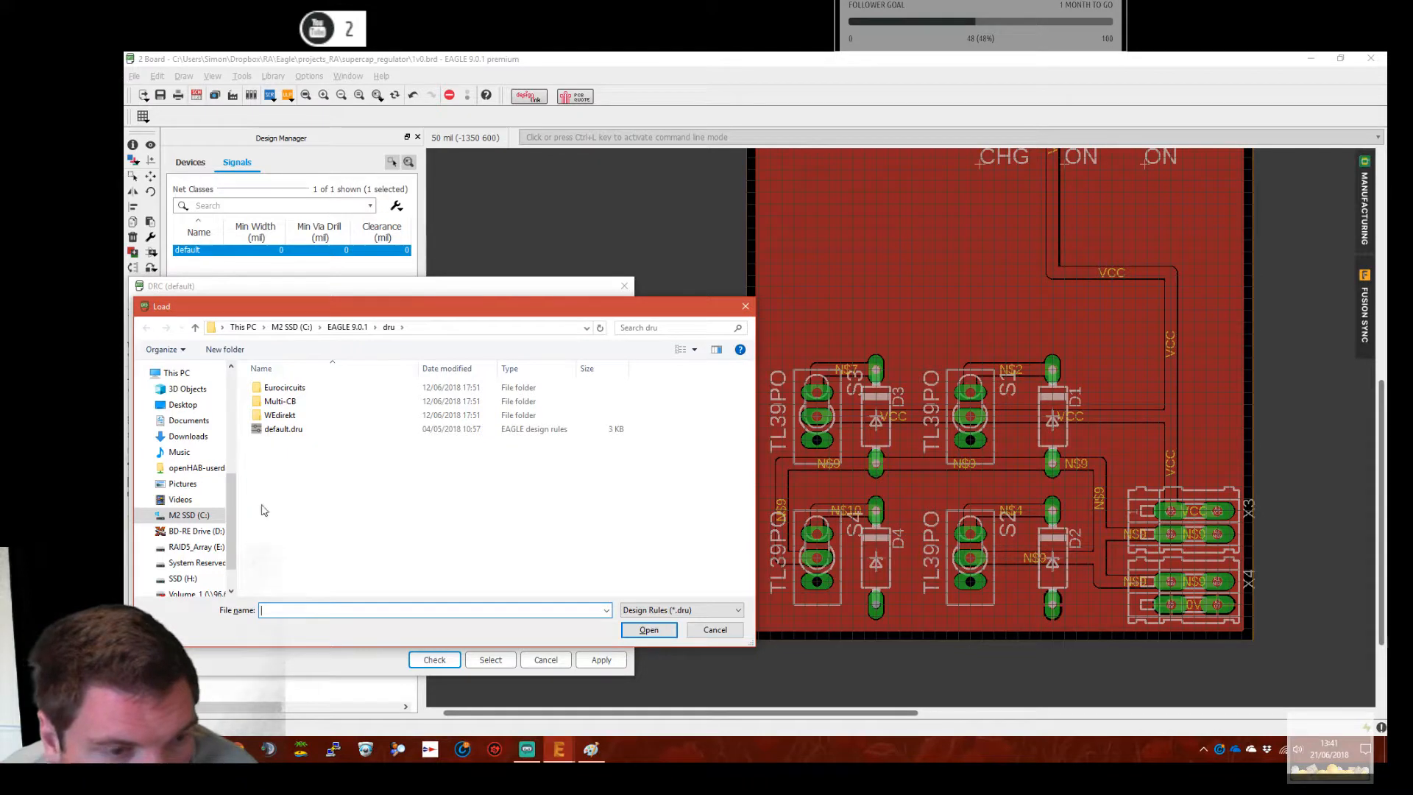
scroll(168, 405, up, 4)
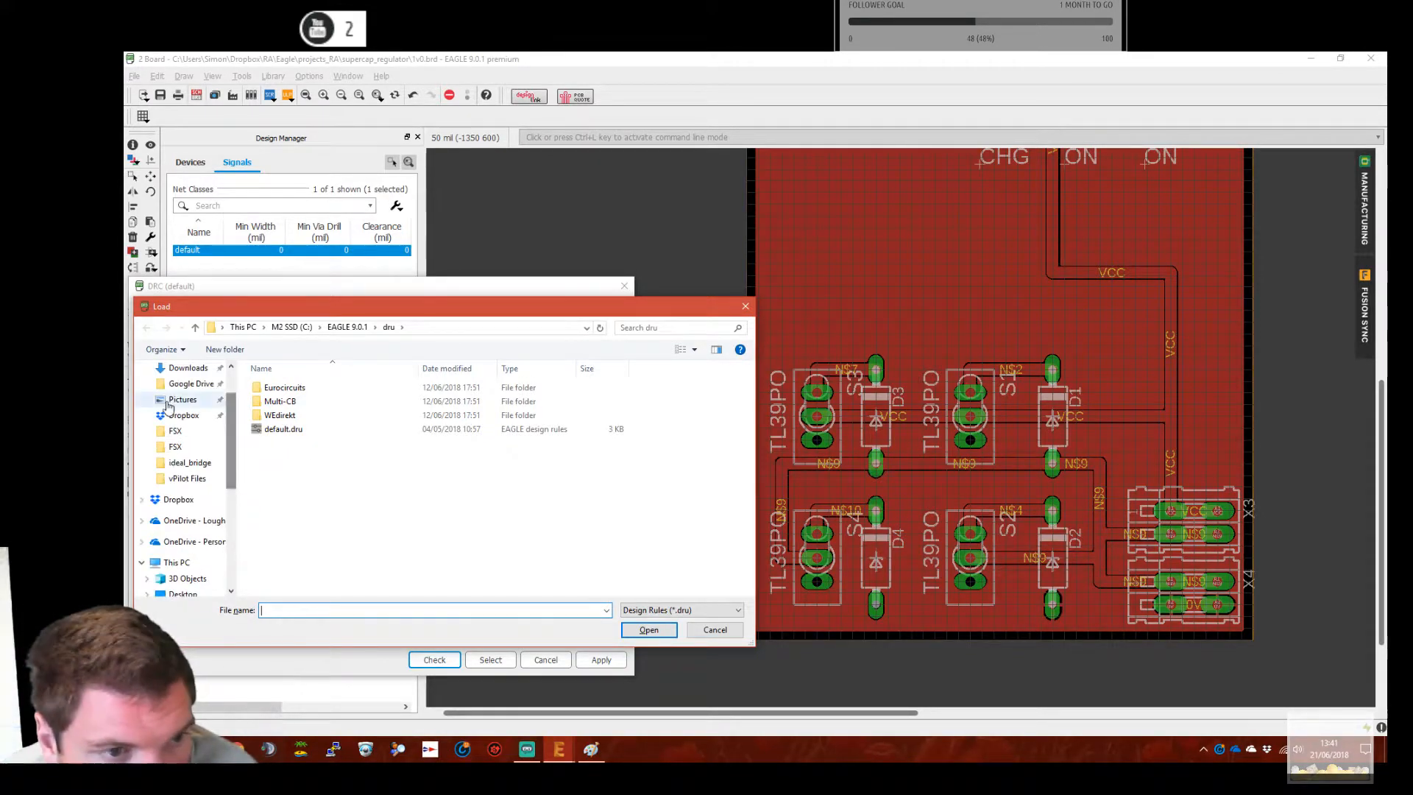
click(180, 416)
click(305, 461)
double_click(305, 461)
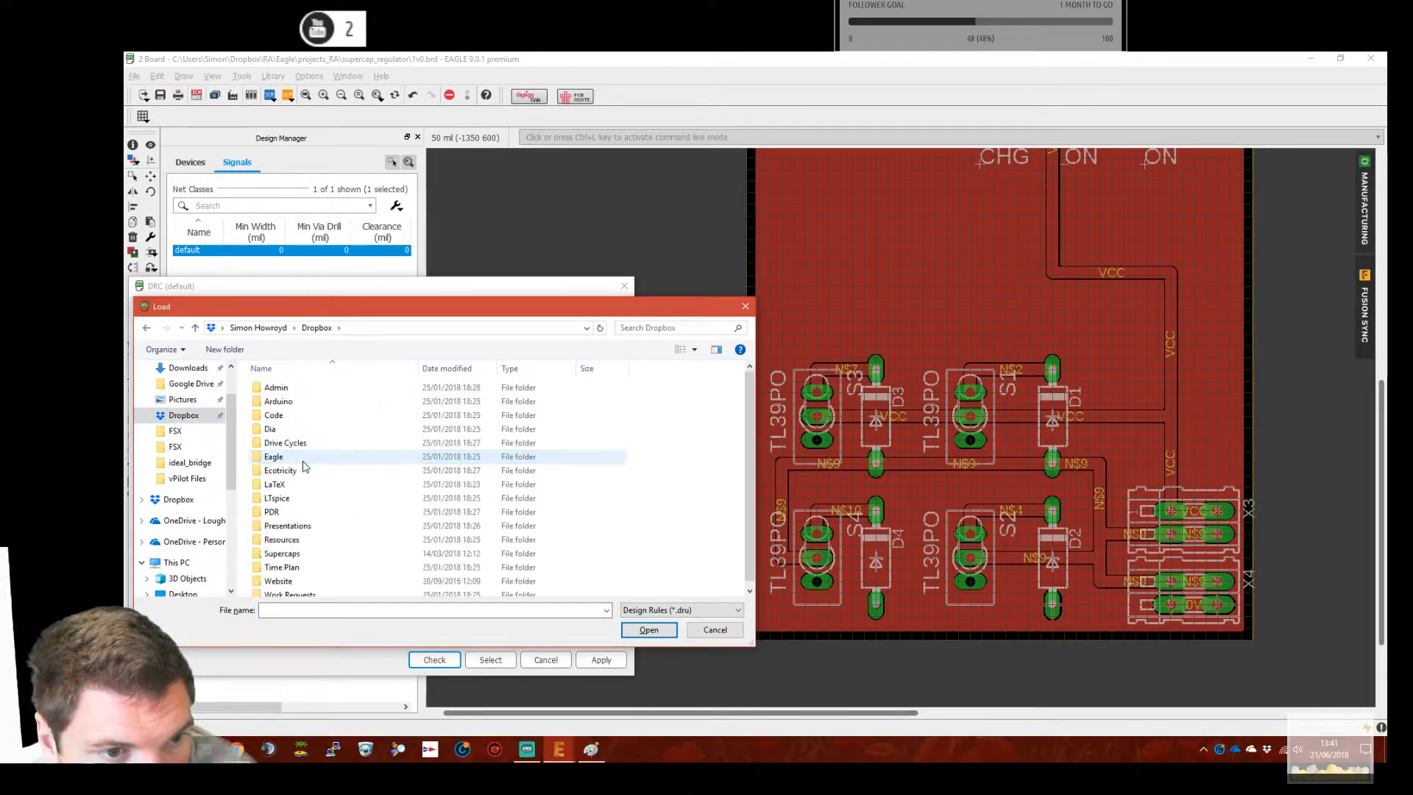
double_click(301, 461)
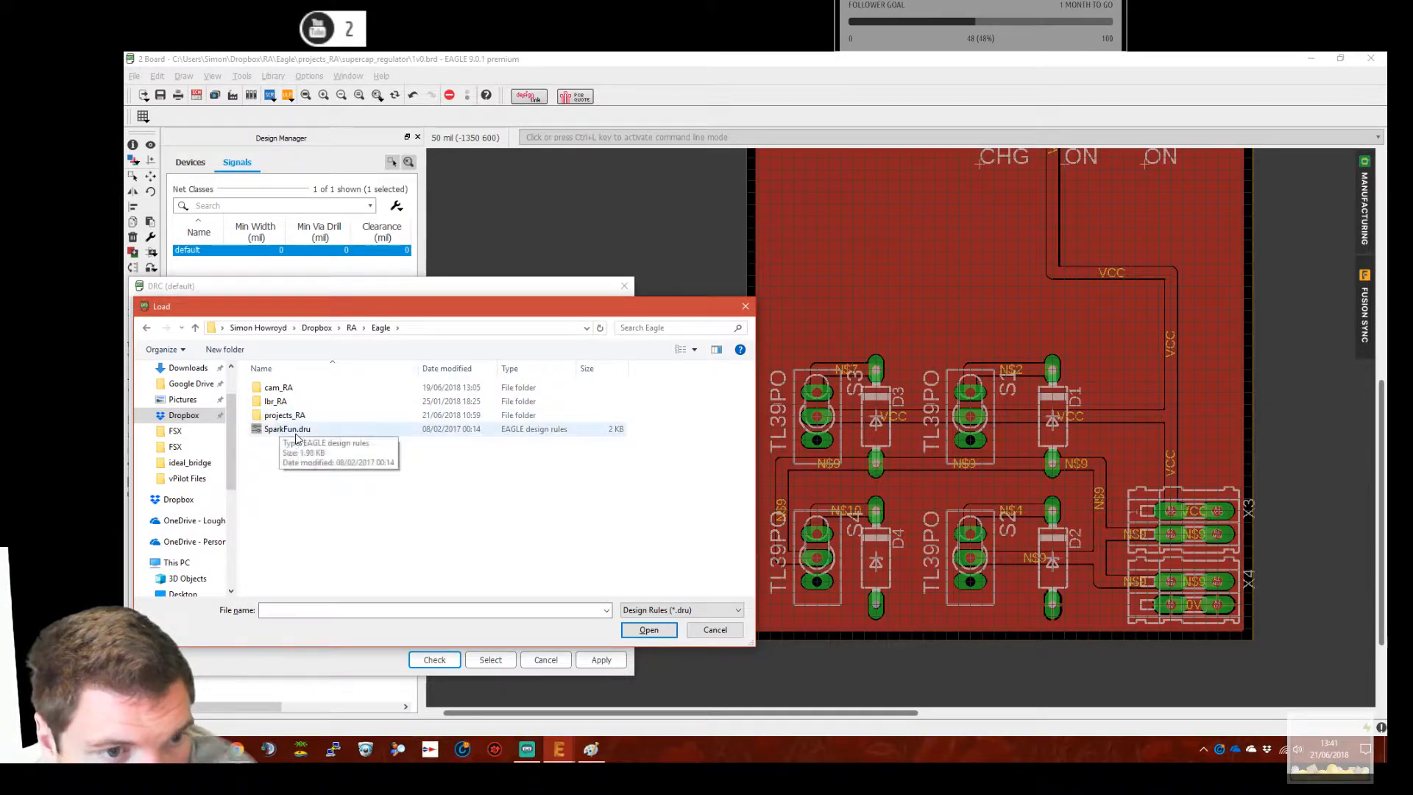
double_click(296, 434)
Run the design rule check, locate the Width error on the board, and clear the error list
click(433, 659)
click(1226, 591)
click(1263, 603)
scroll(1027, 535, down, 5)
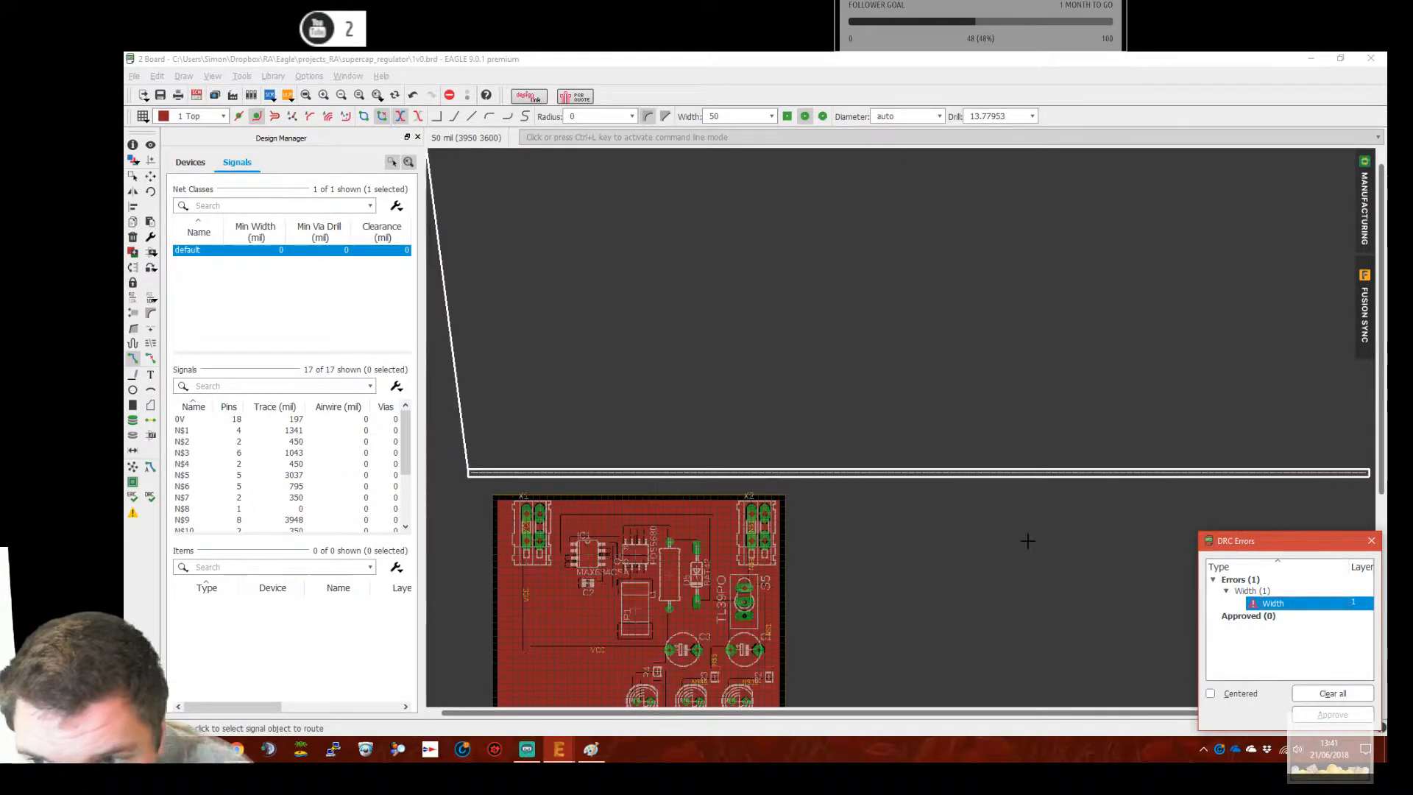
scroll(1031, 538, up, 6)
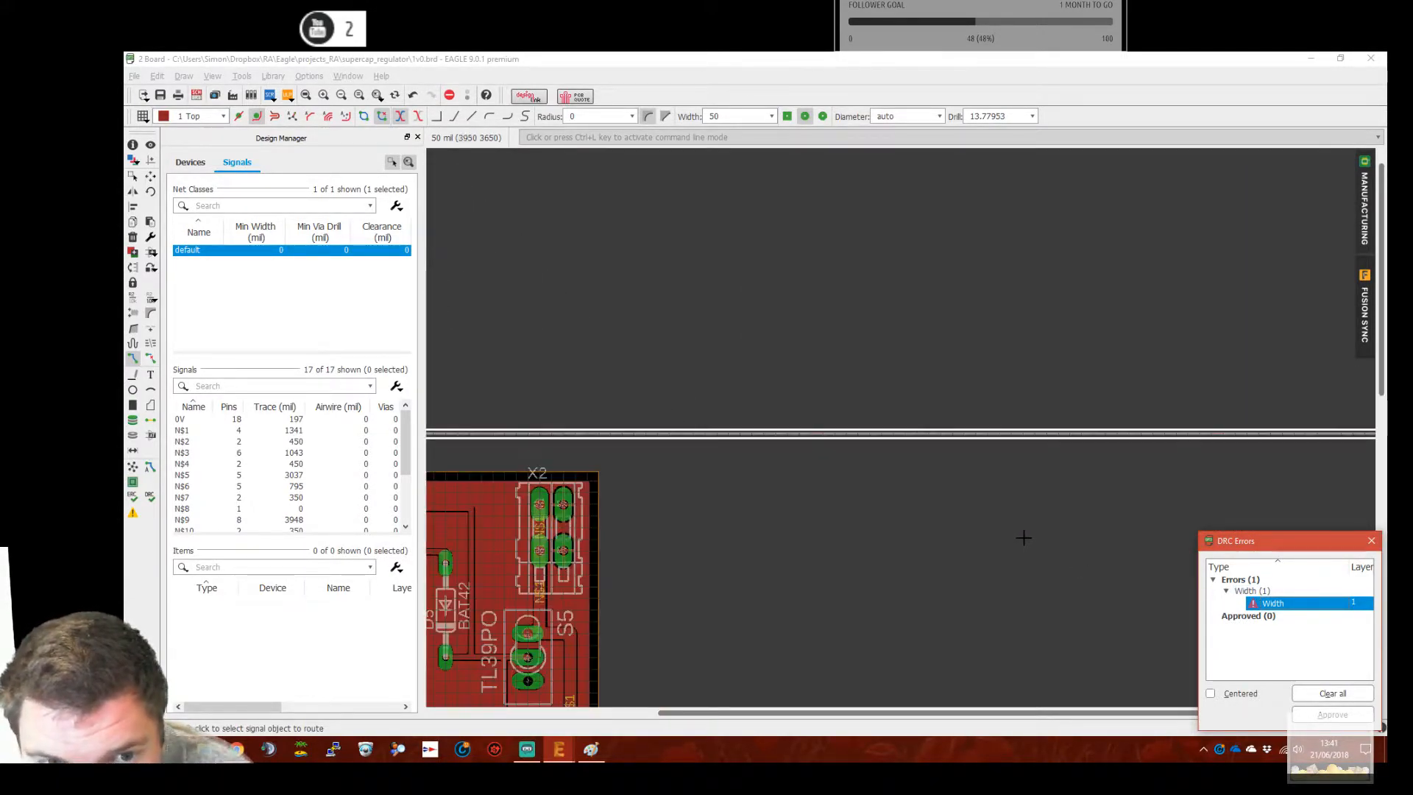
click(1332, 694)
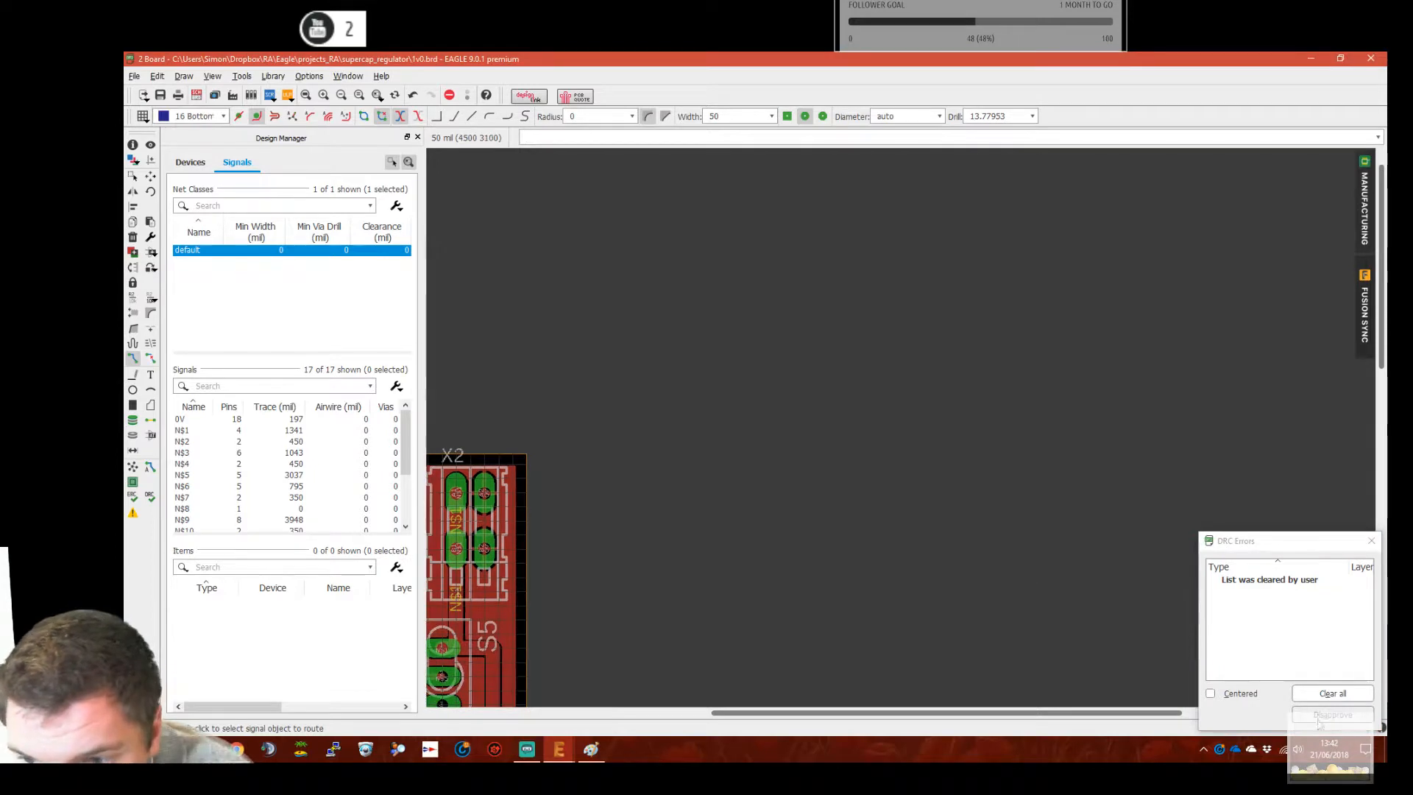
click(1372, 541)
Open the manufacturing preview for the top side of the board
middle_drag(719, 571, 1119, 400)
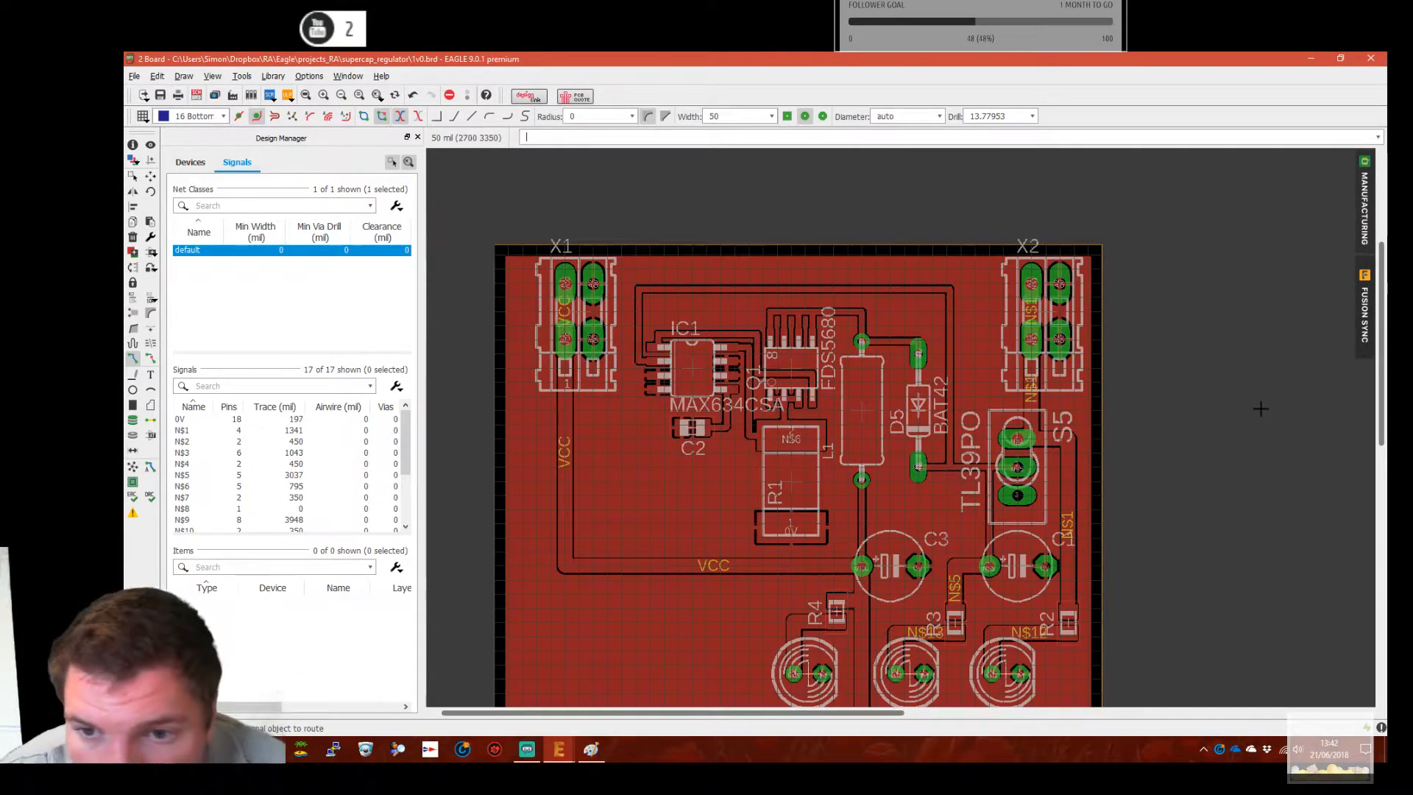
middle_drag(1221, 439, 1245, 275)
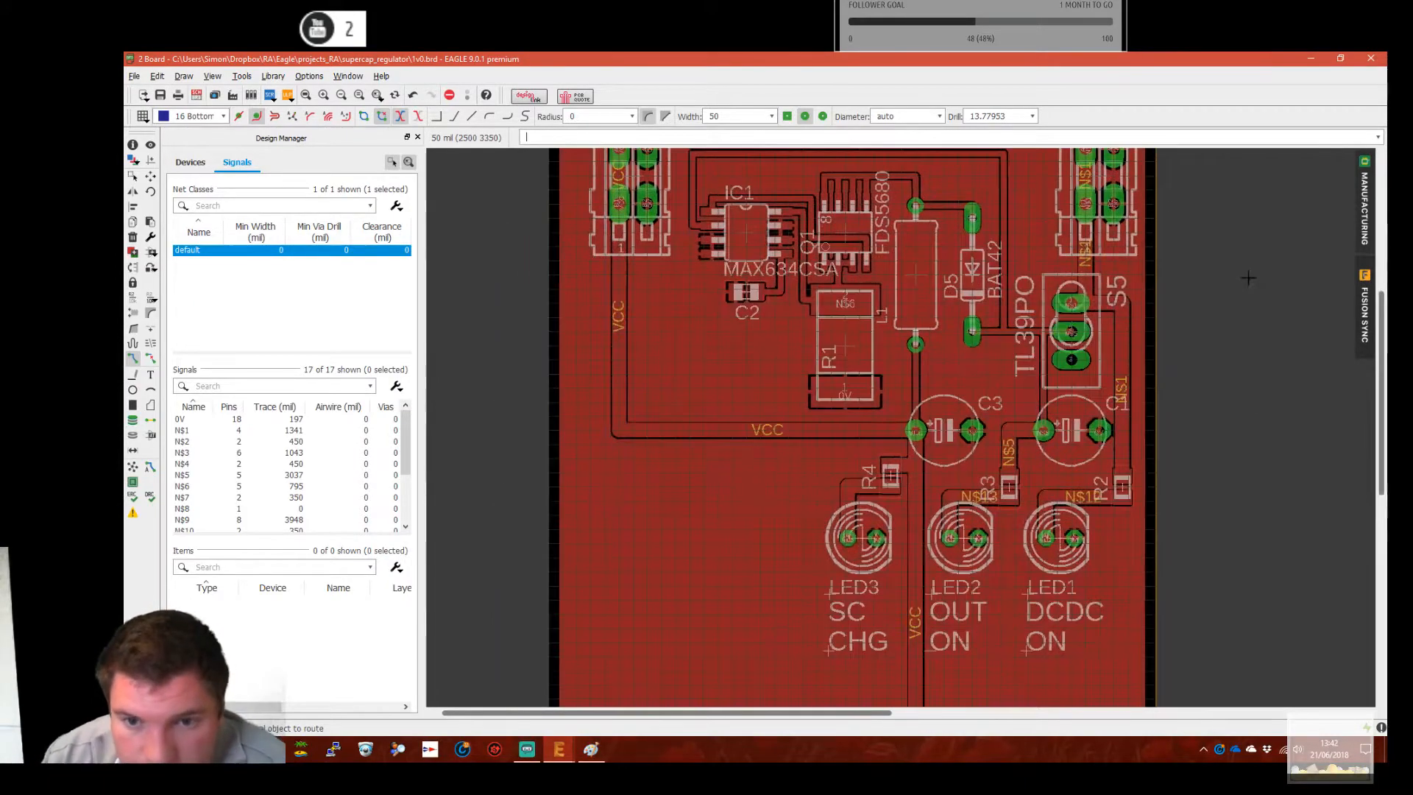
scroll(1240, 291, down, 3)
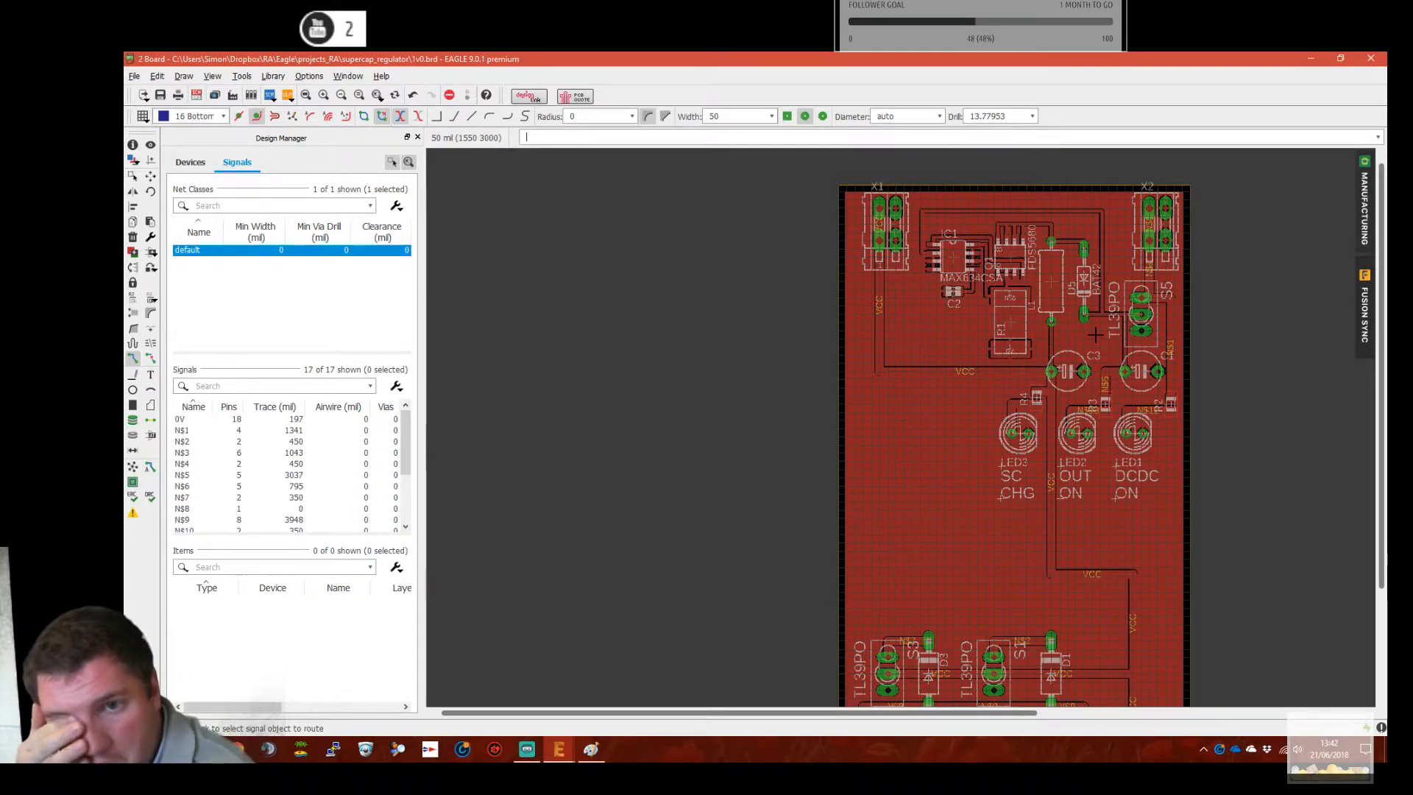
middle_drag(1020, 388, 988, 229)
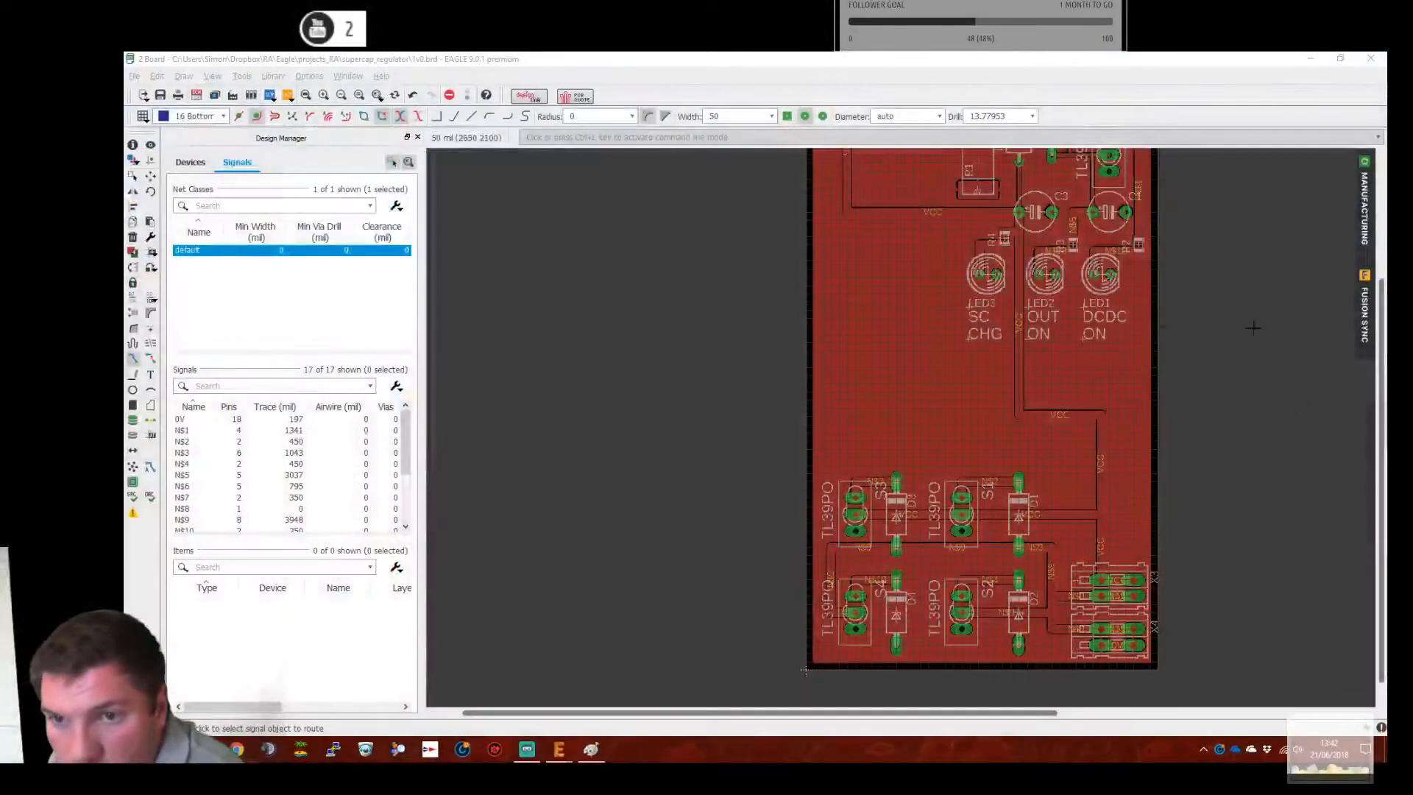
click(1288, 333)
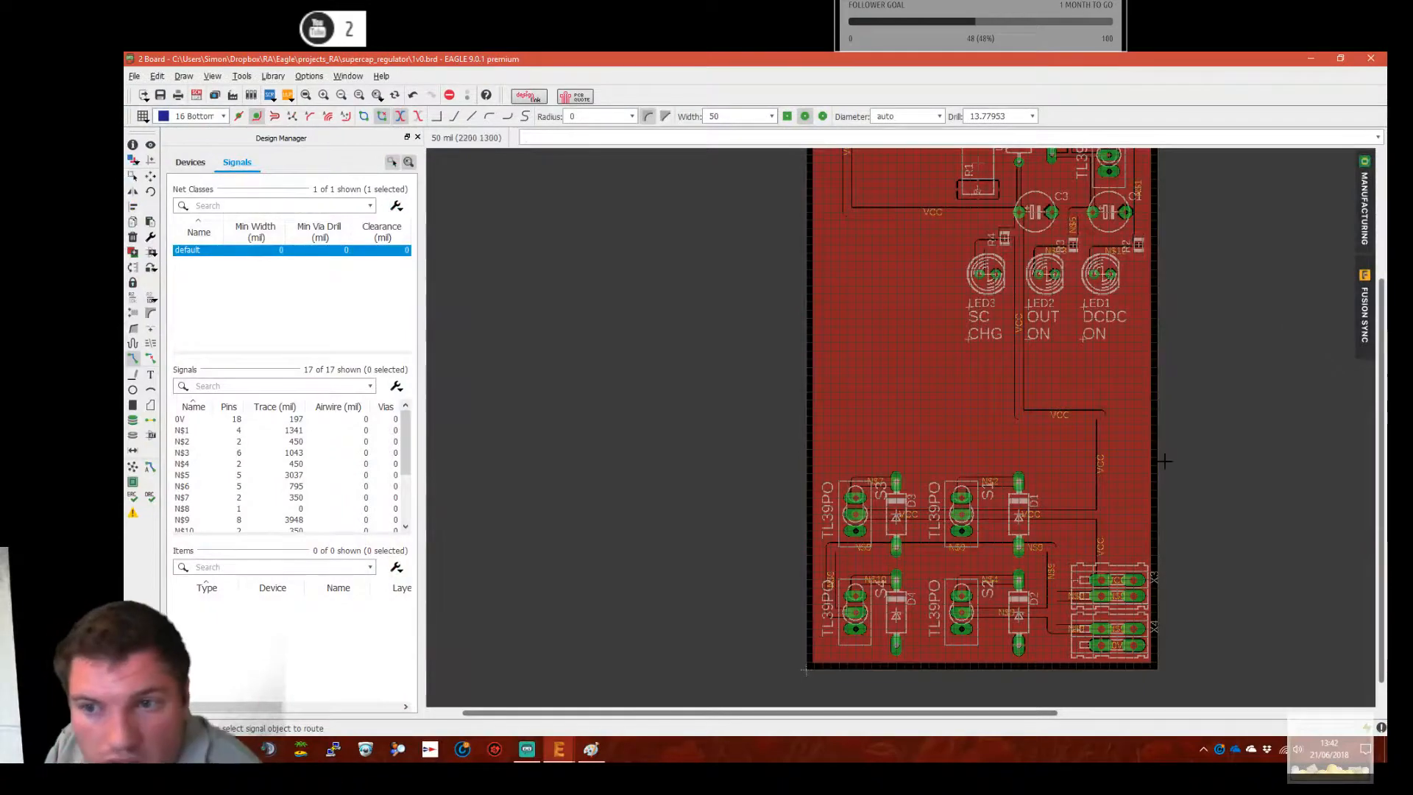
scroll(1271, 369, down, 2)
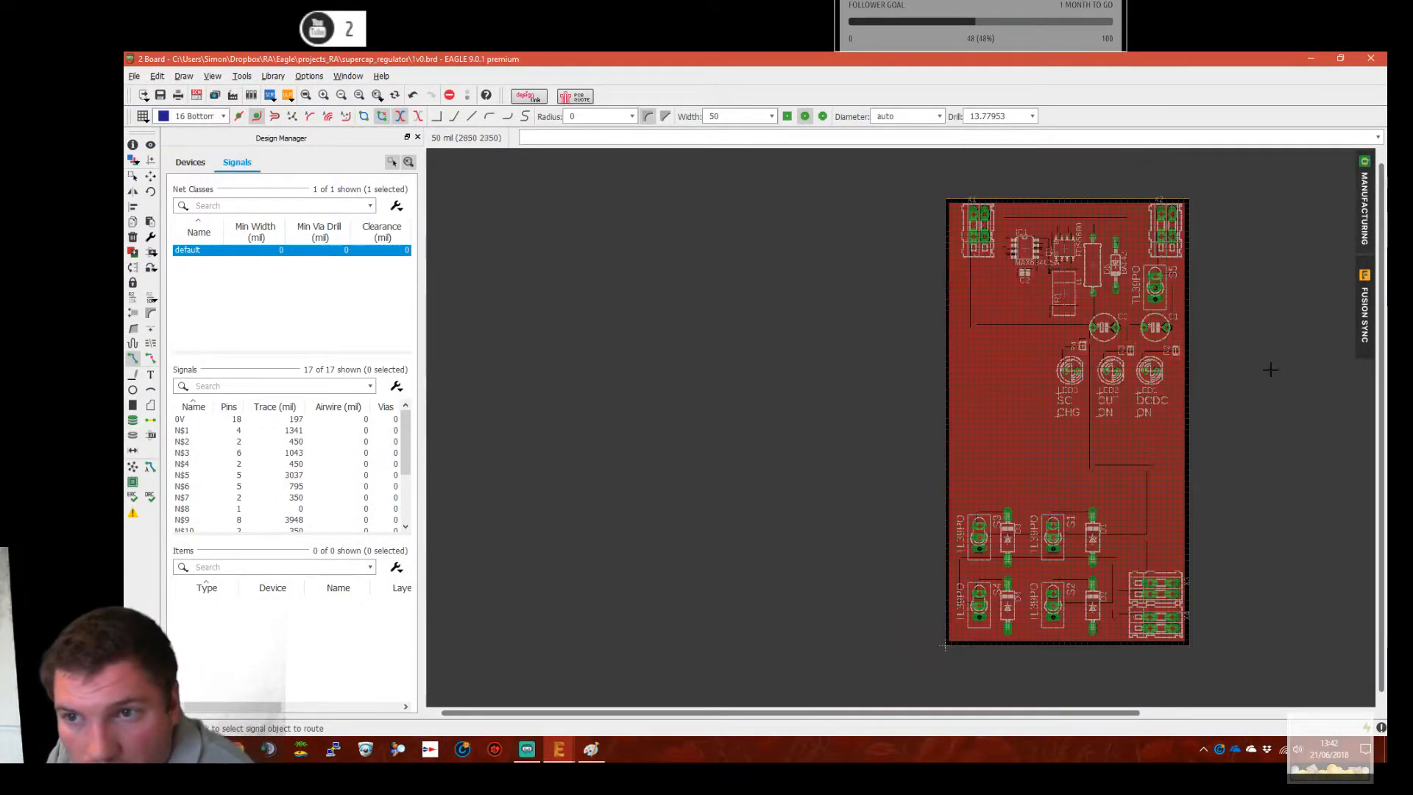
click(1366, 201)
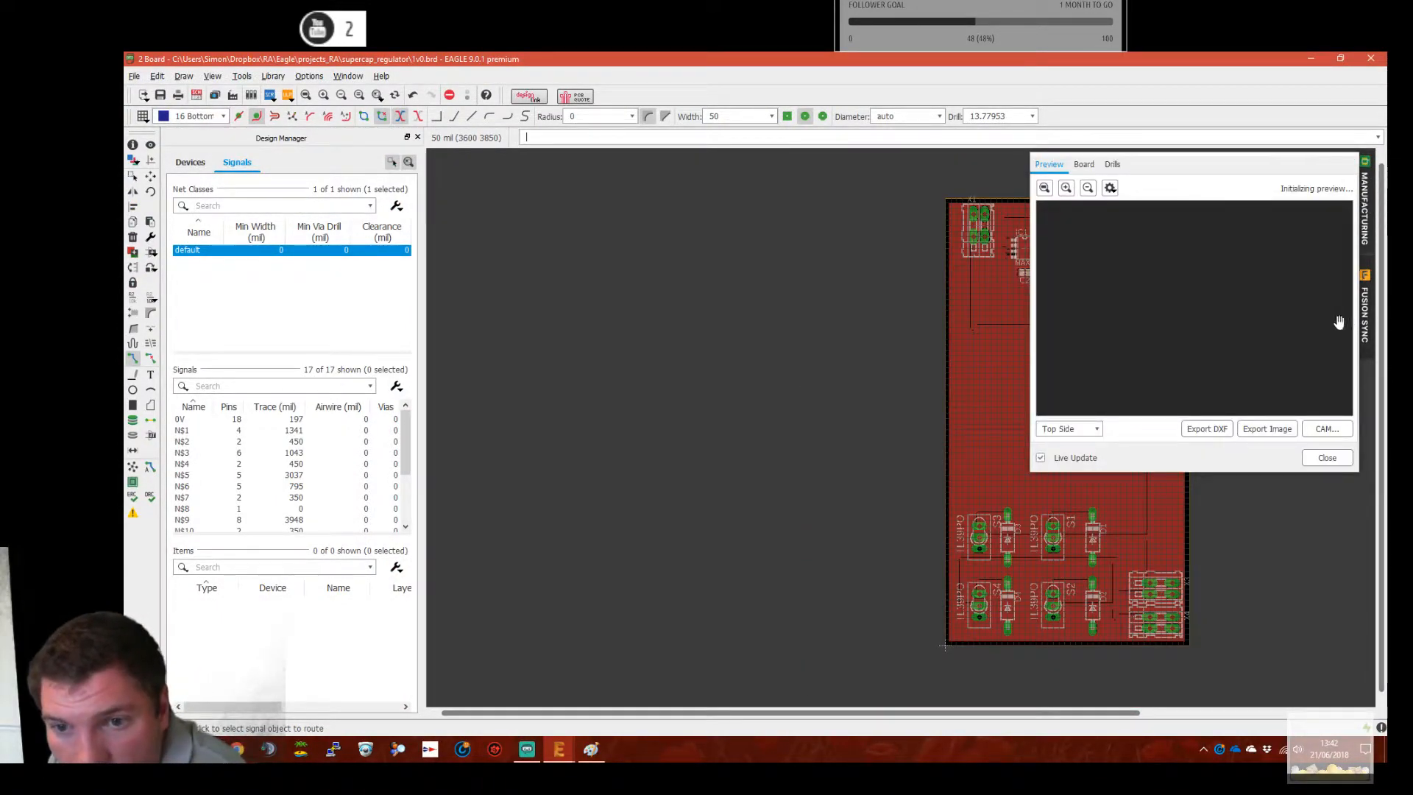
click(1234, 334)
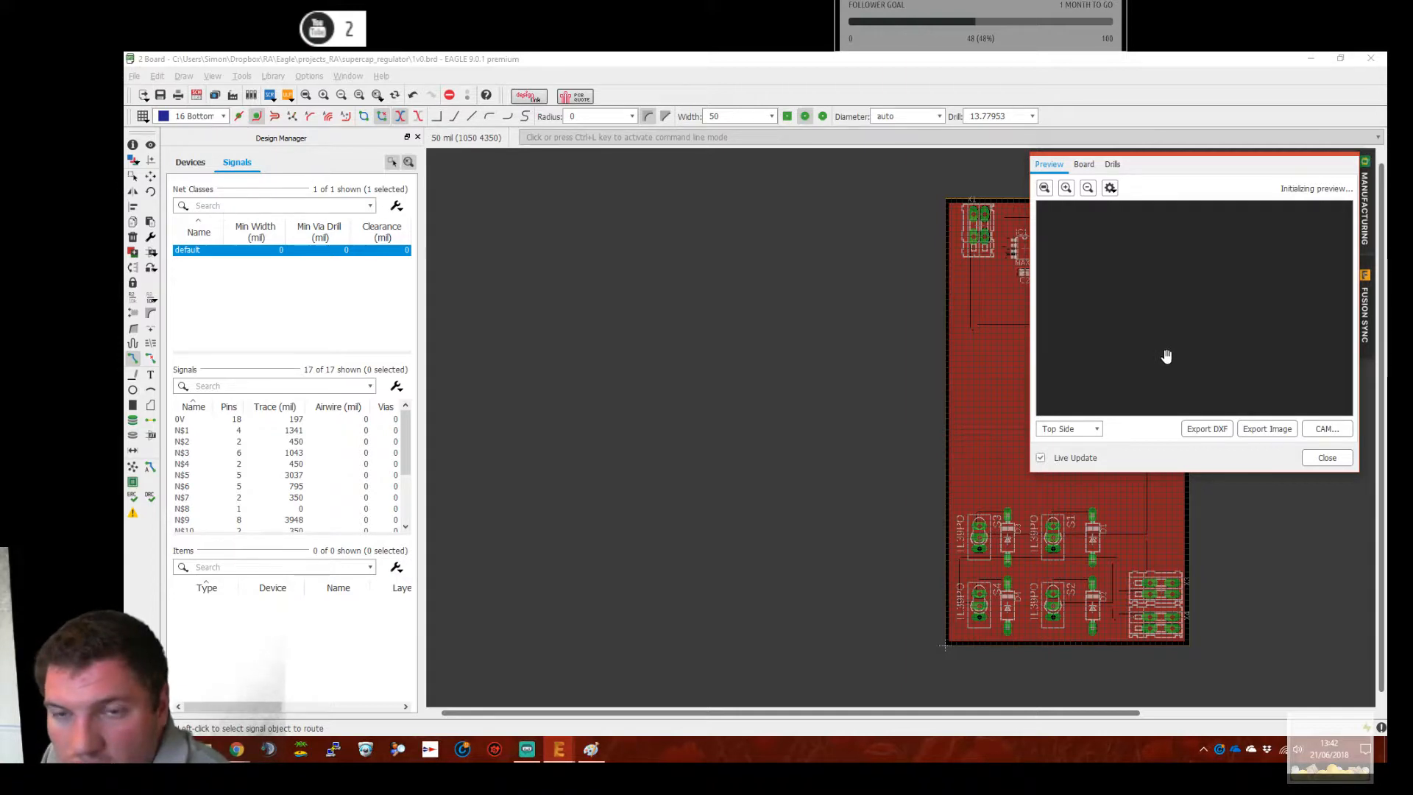
Check the board area and dimensions in the manufacturing preview and look at its colour options
click(1084, 163)
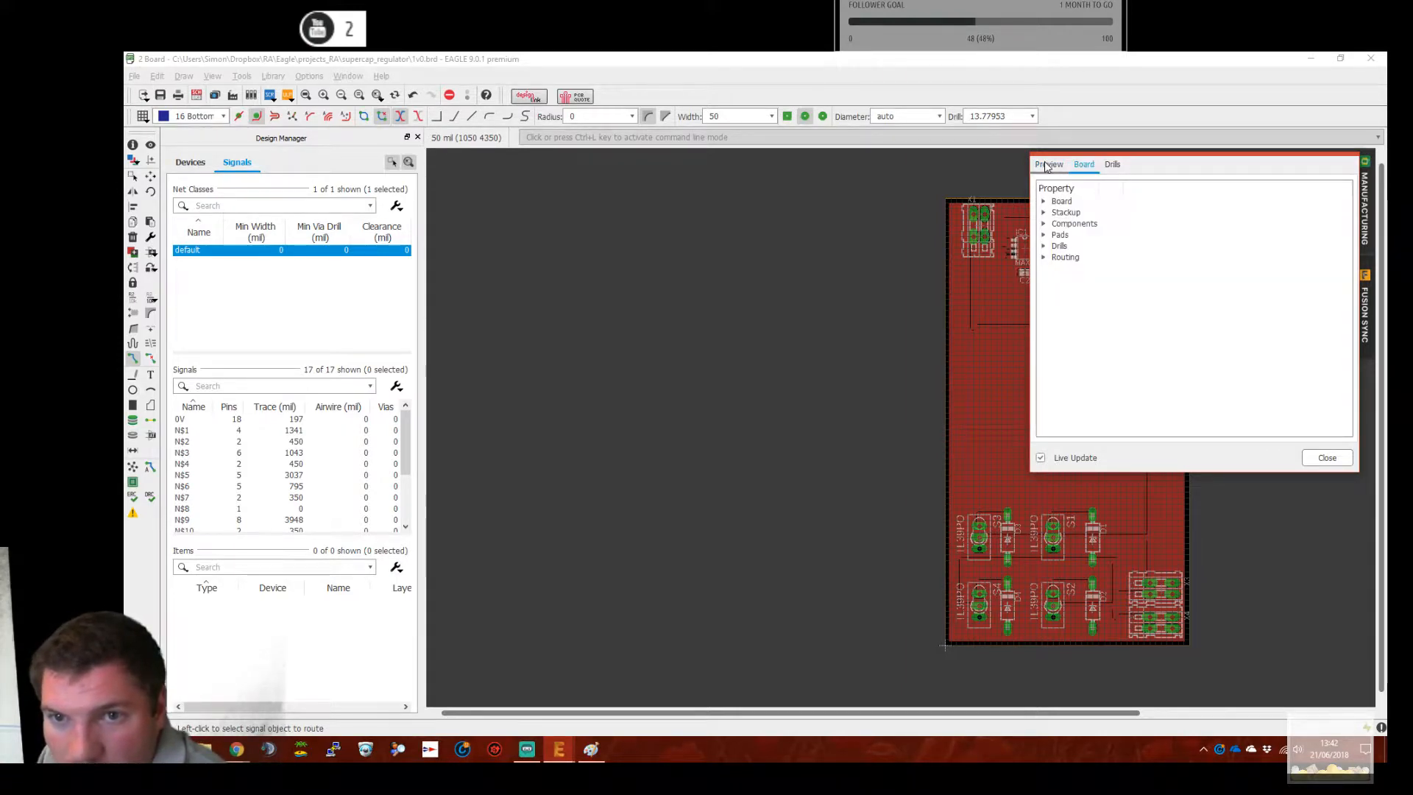
click(1045, 202)
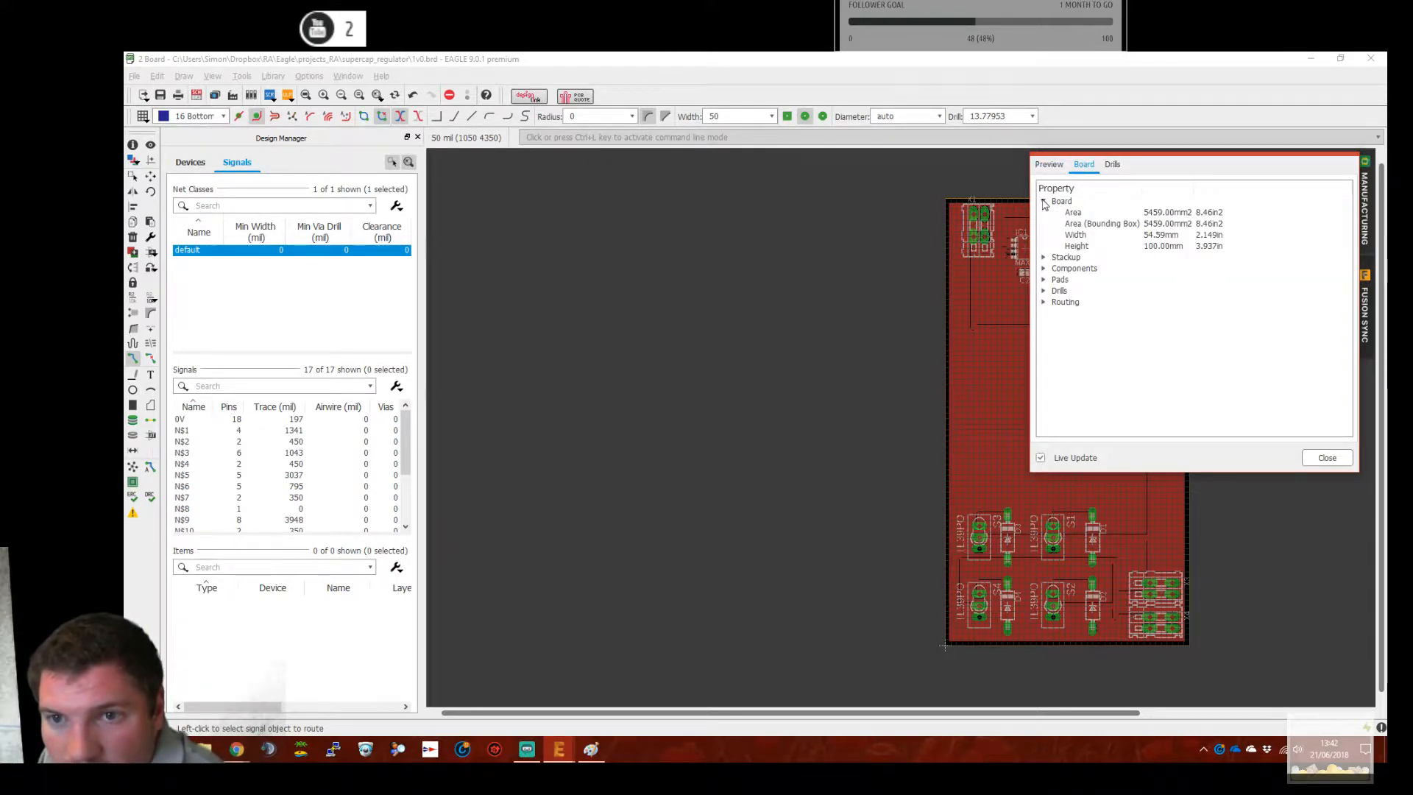
click(1044, 202)
click(1048, 164)
click(1110, 188)
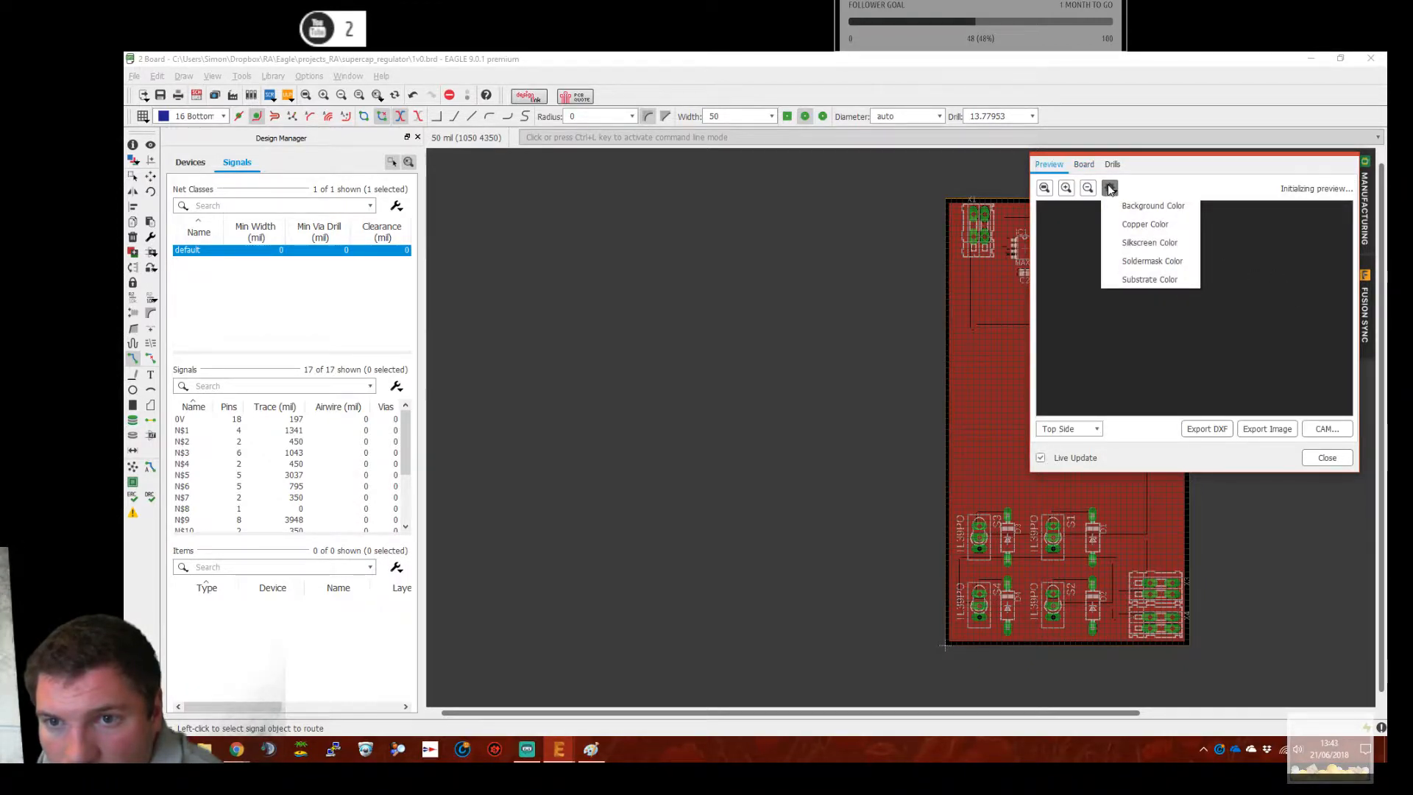
click(1109, 189)
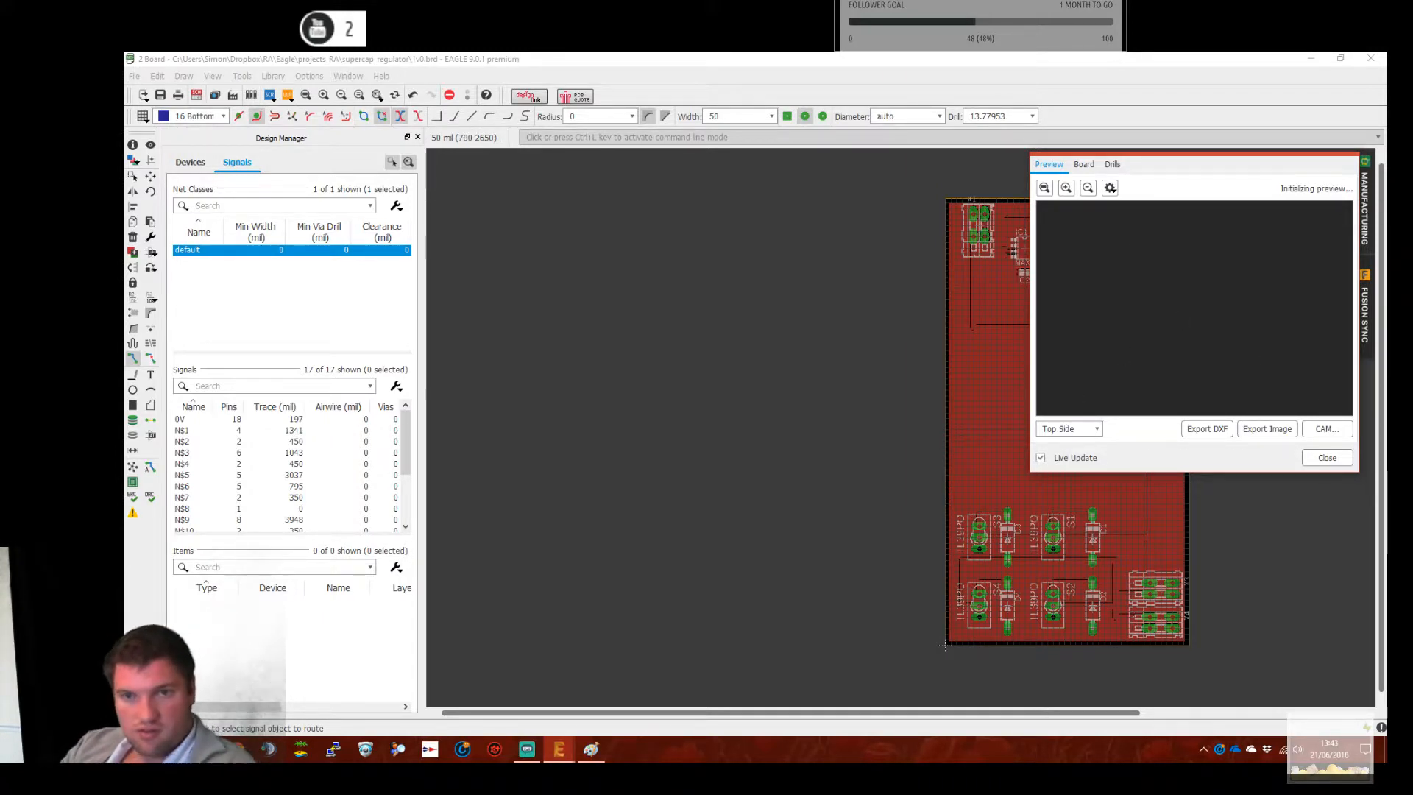
Group the upper regulator circuitry, including X1, X2 and the LEDs, and move it down the board towards S1 and S3
middle_drag(833, 411, 560, 416)
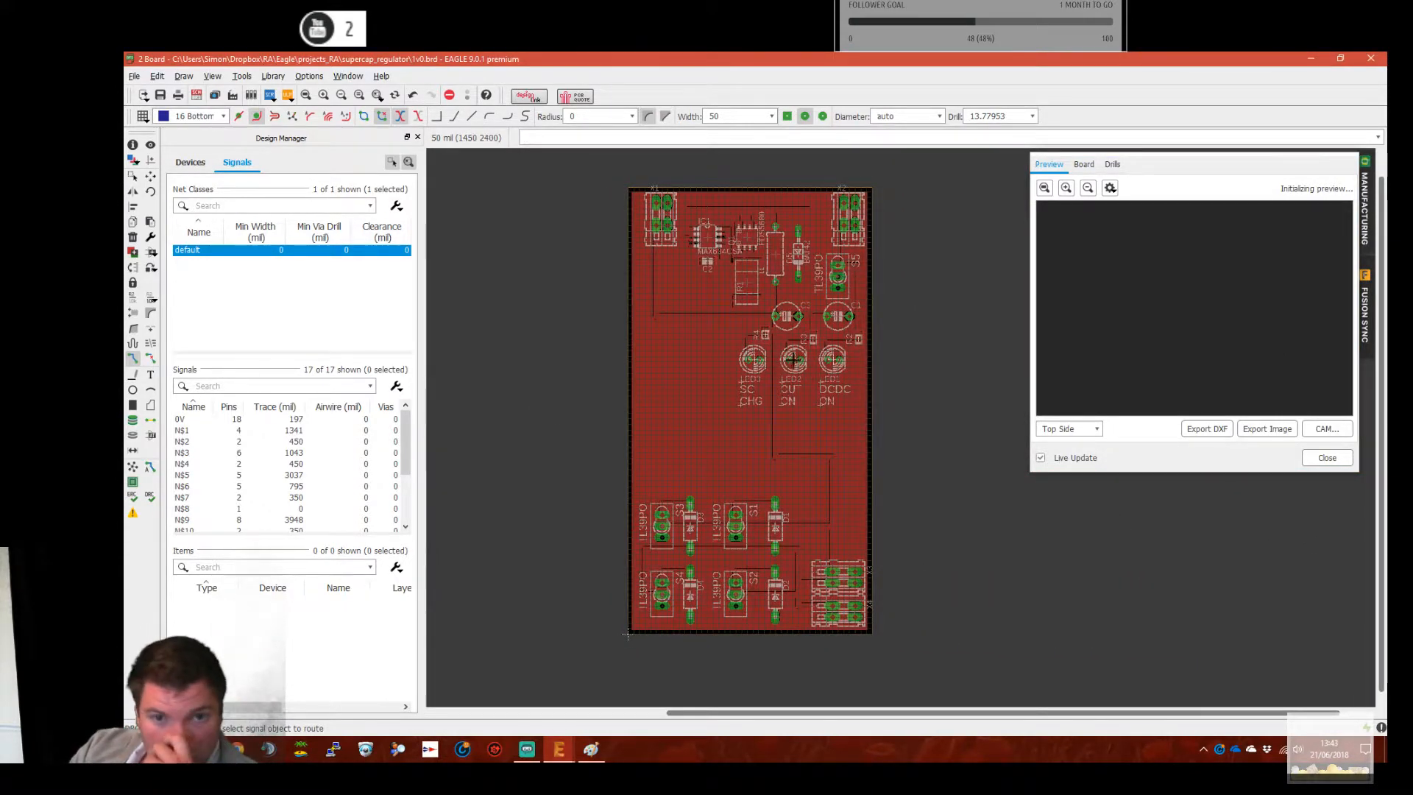
scroll(787, 331, up, 2)
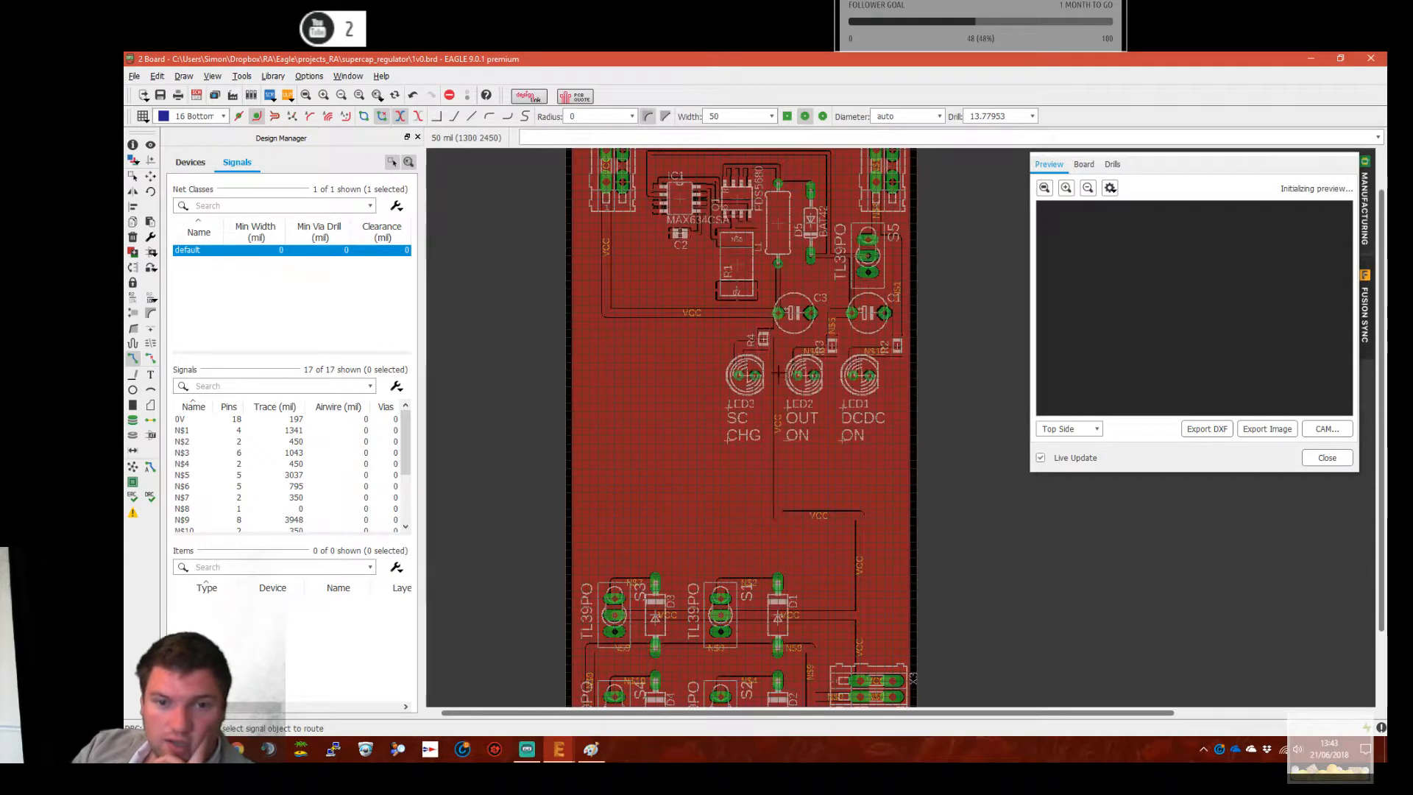
middle_drag(689, 334, 705, 385)
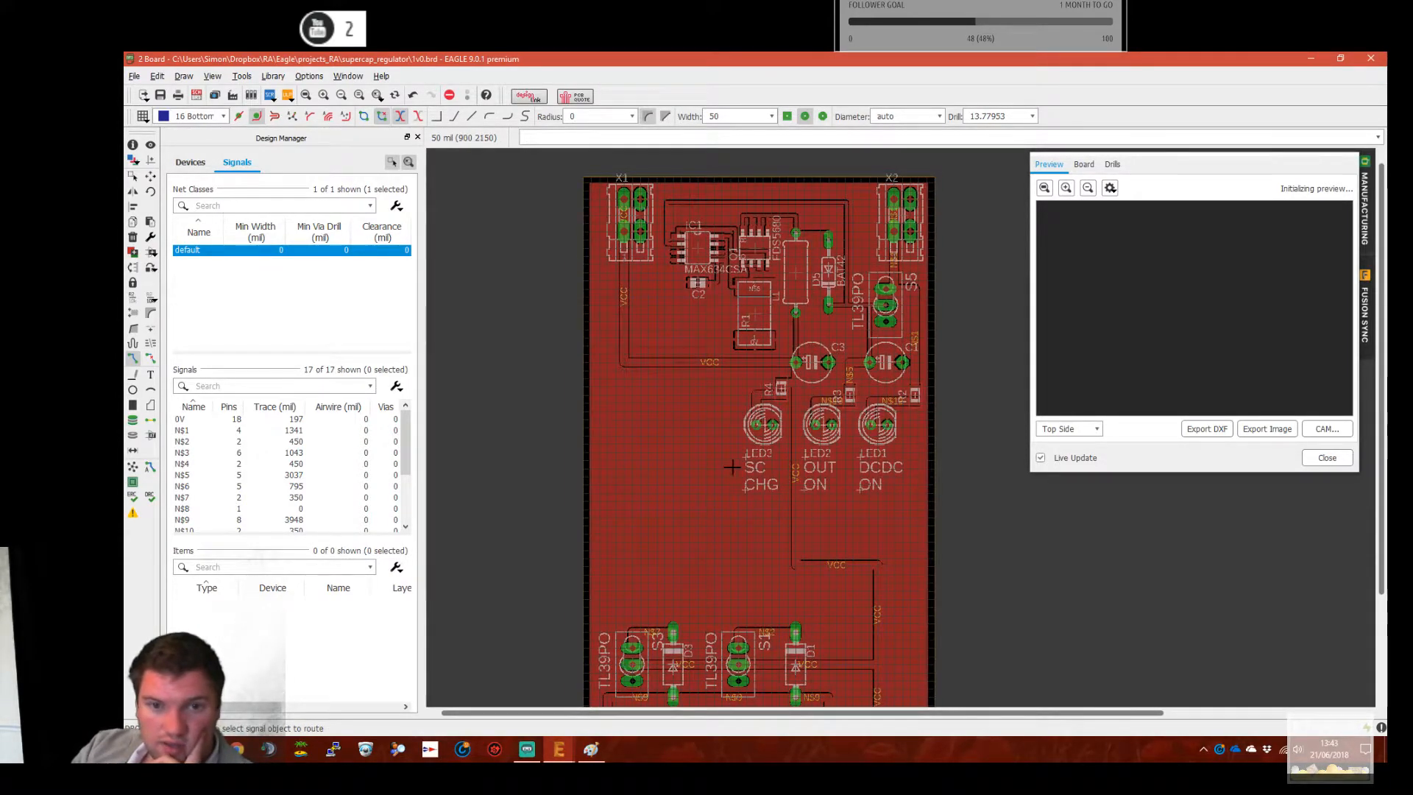
click(150, 176)
click(134, 176)
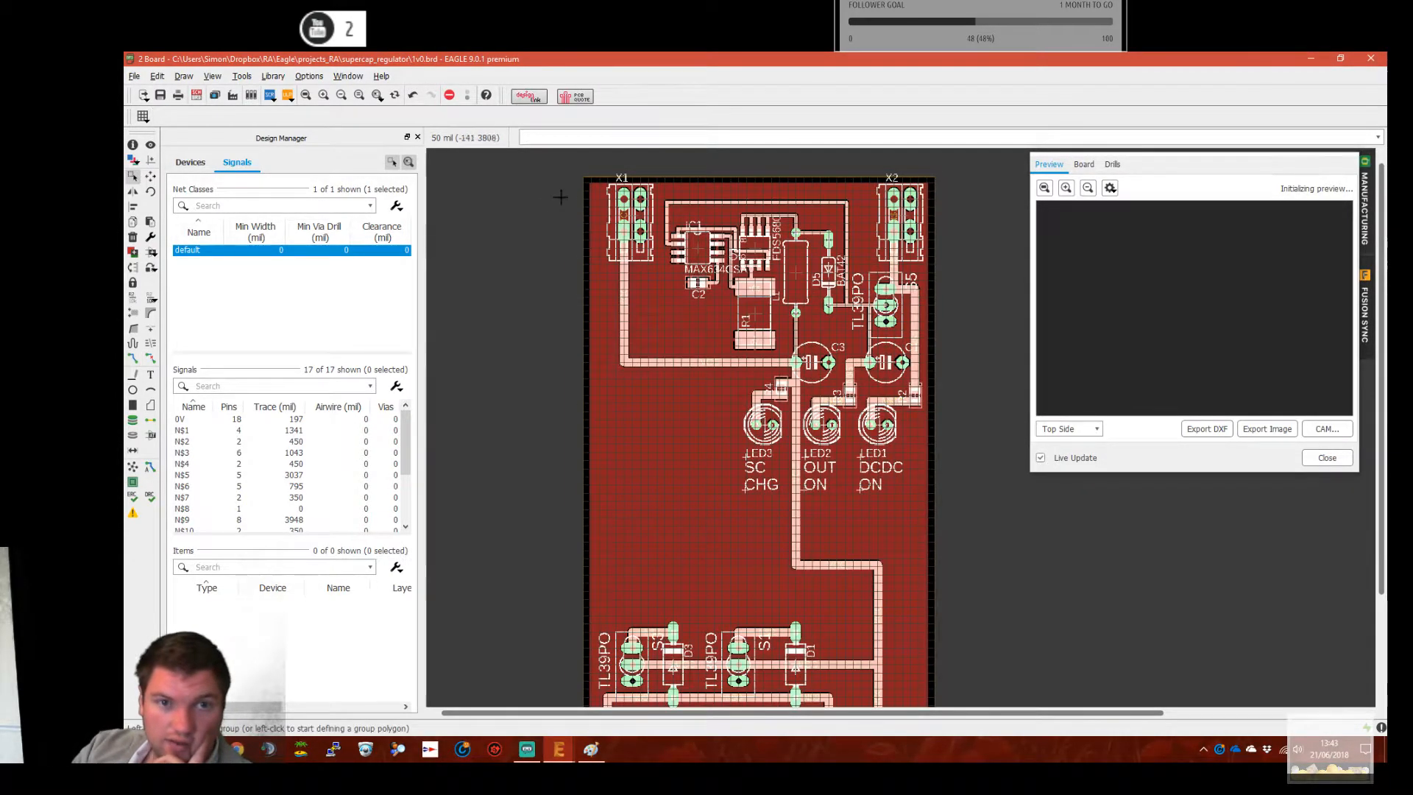
drag(602, 188, 926, 515)
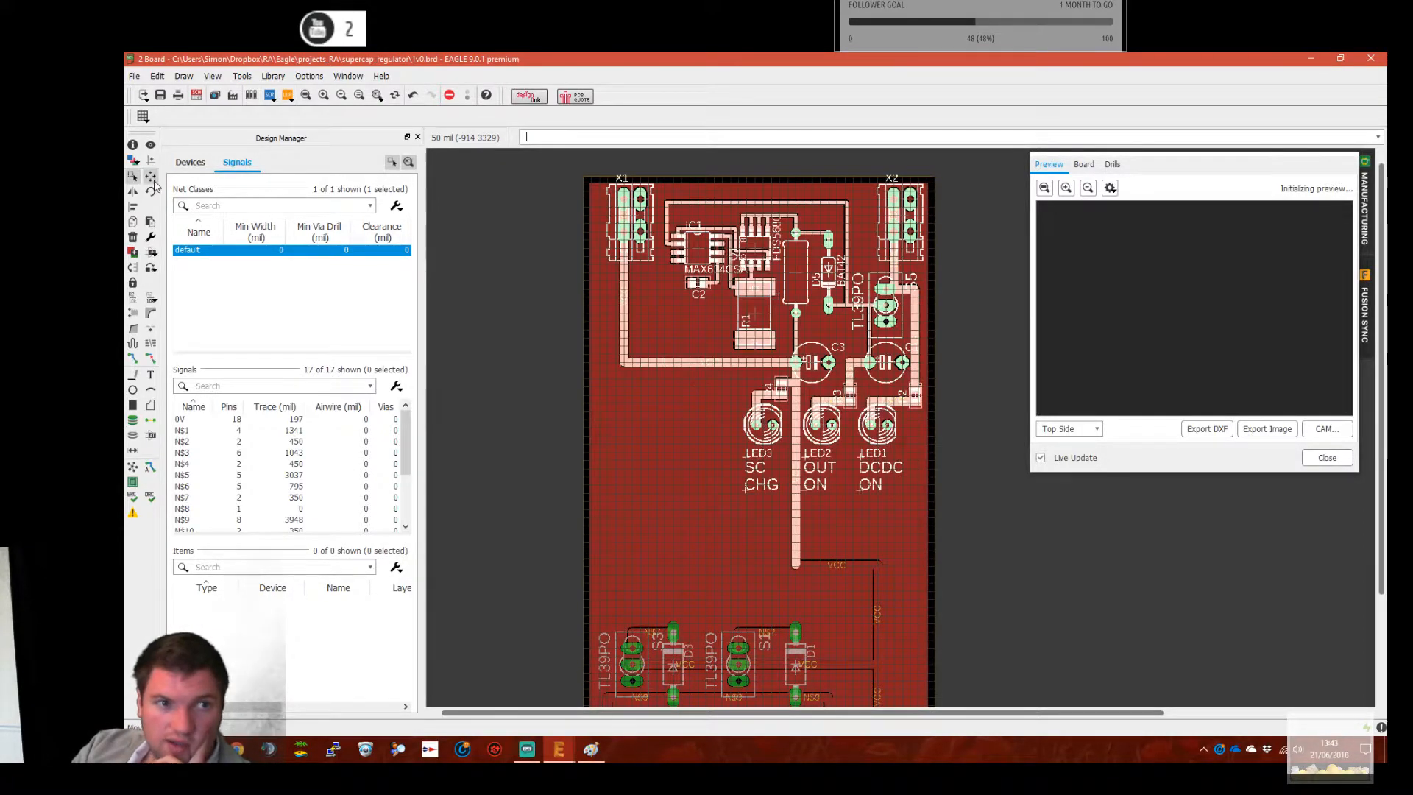
click(150, 177)
right_click(637, 219)
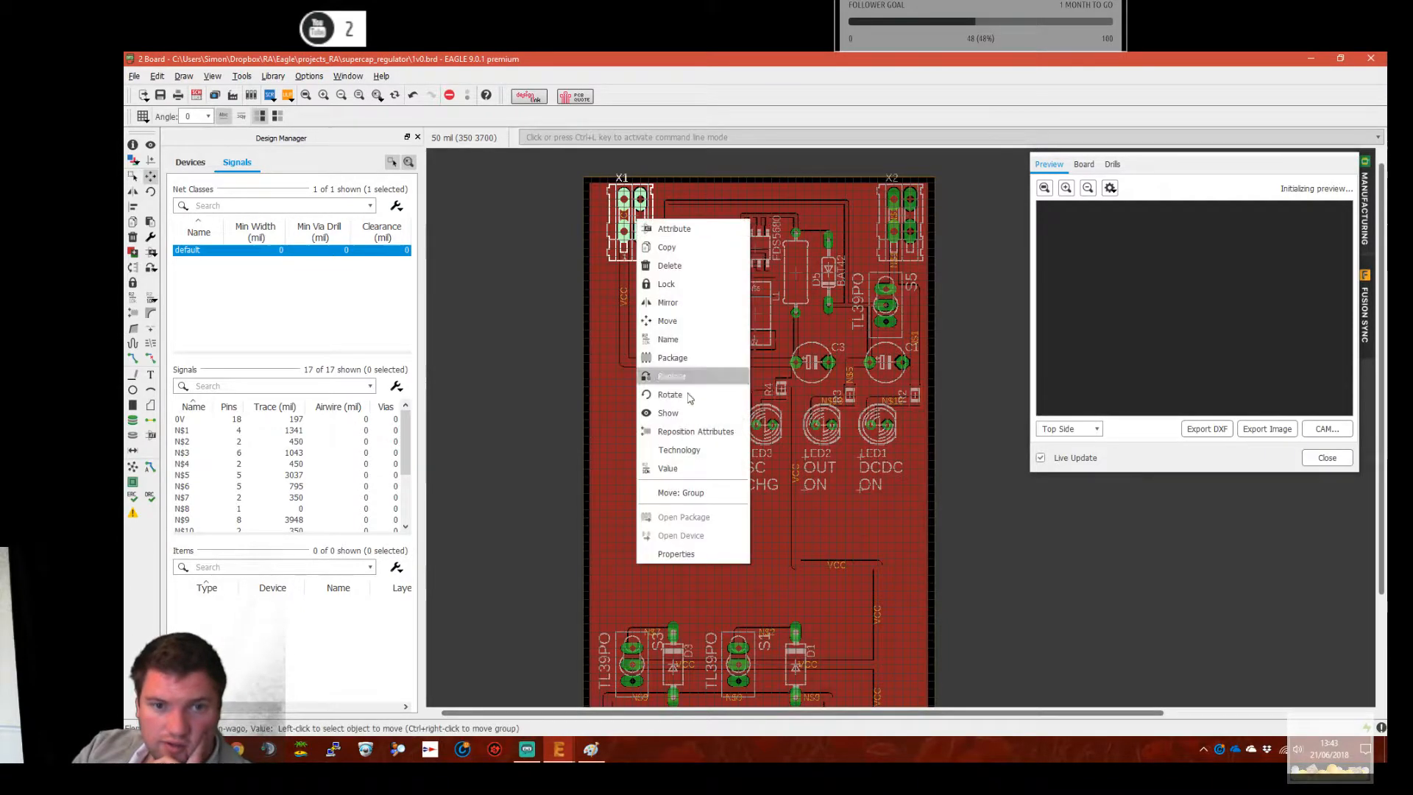
click(690, 493)
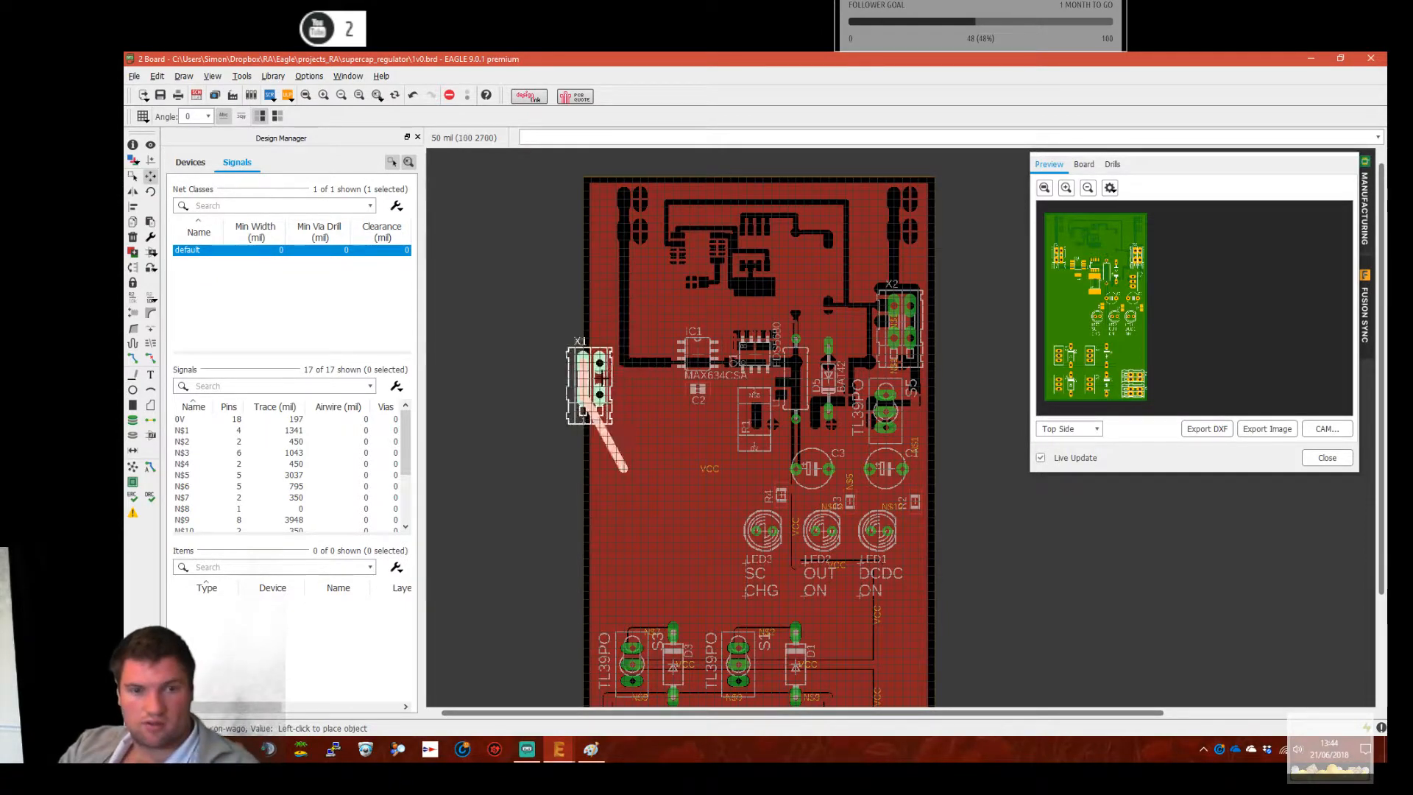
key(Escape)
Regroup the upper circuitry with its traces and move it further down, placing the LEDs just above S1 and S3
click(133, 177)
drag(605, 269, 920, 578)
click(150, 177)
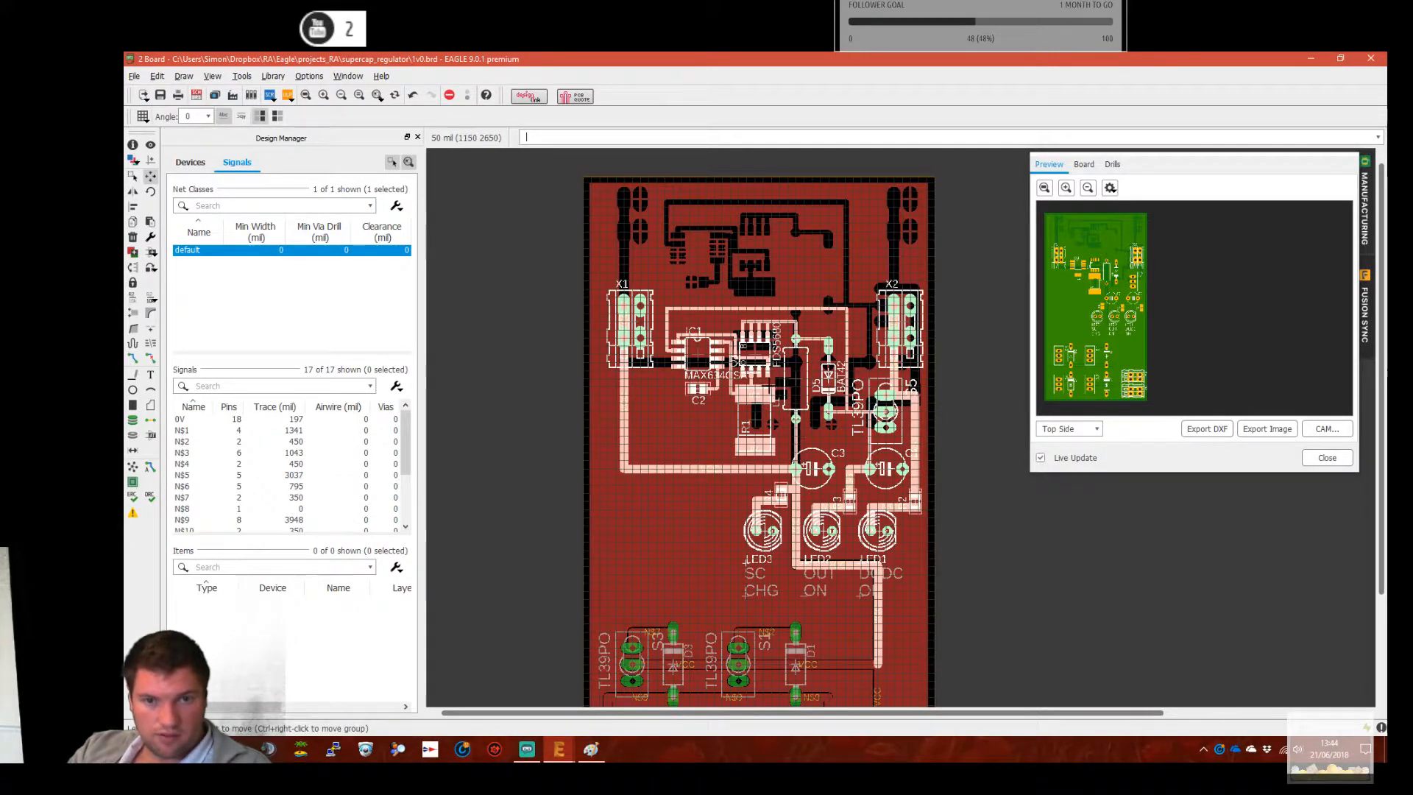
right_click(765, 333)
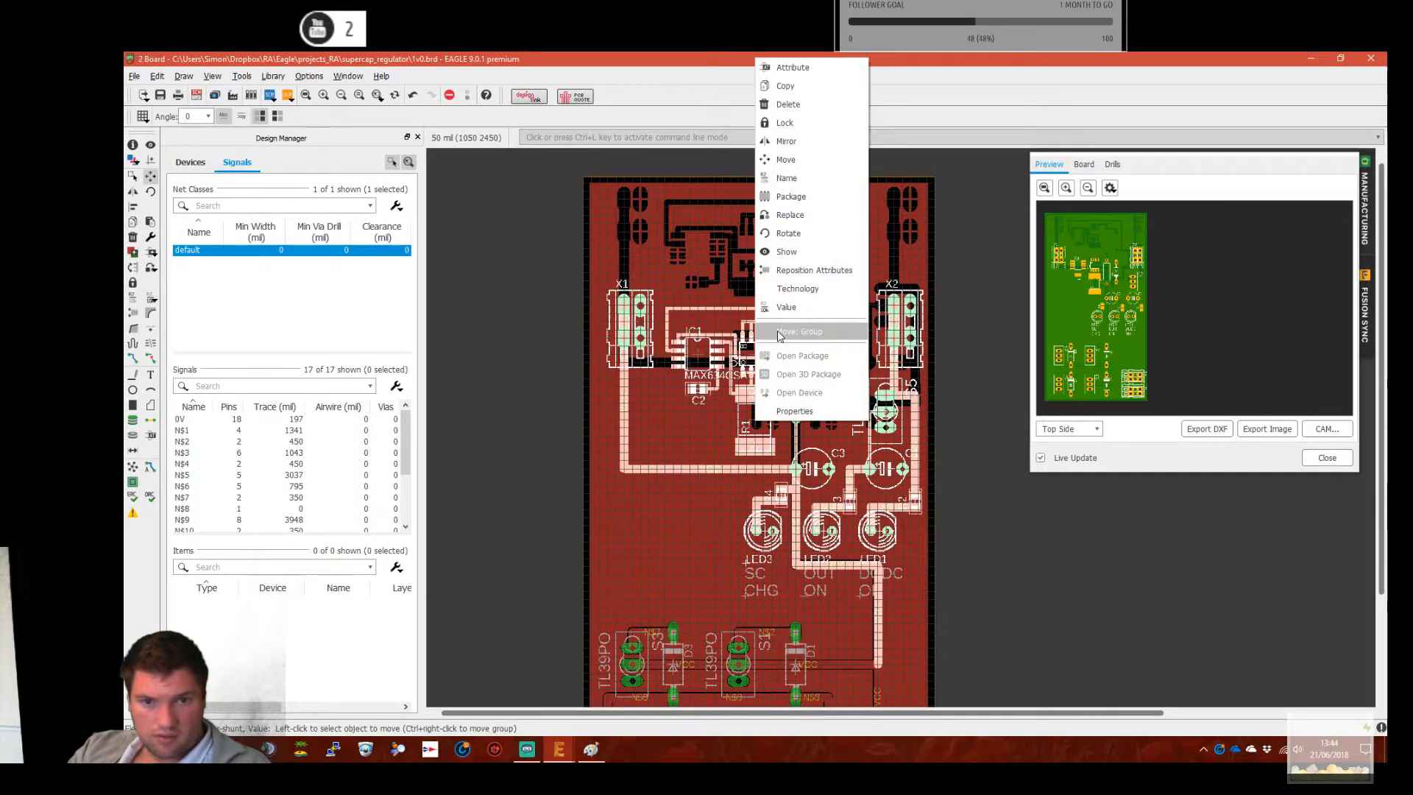
click(798, 331)
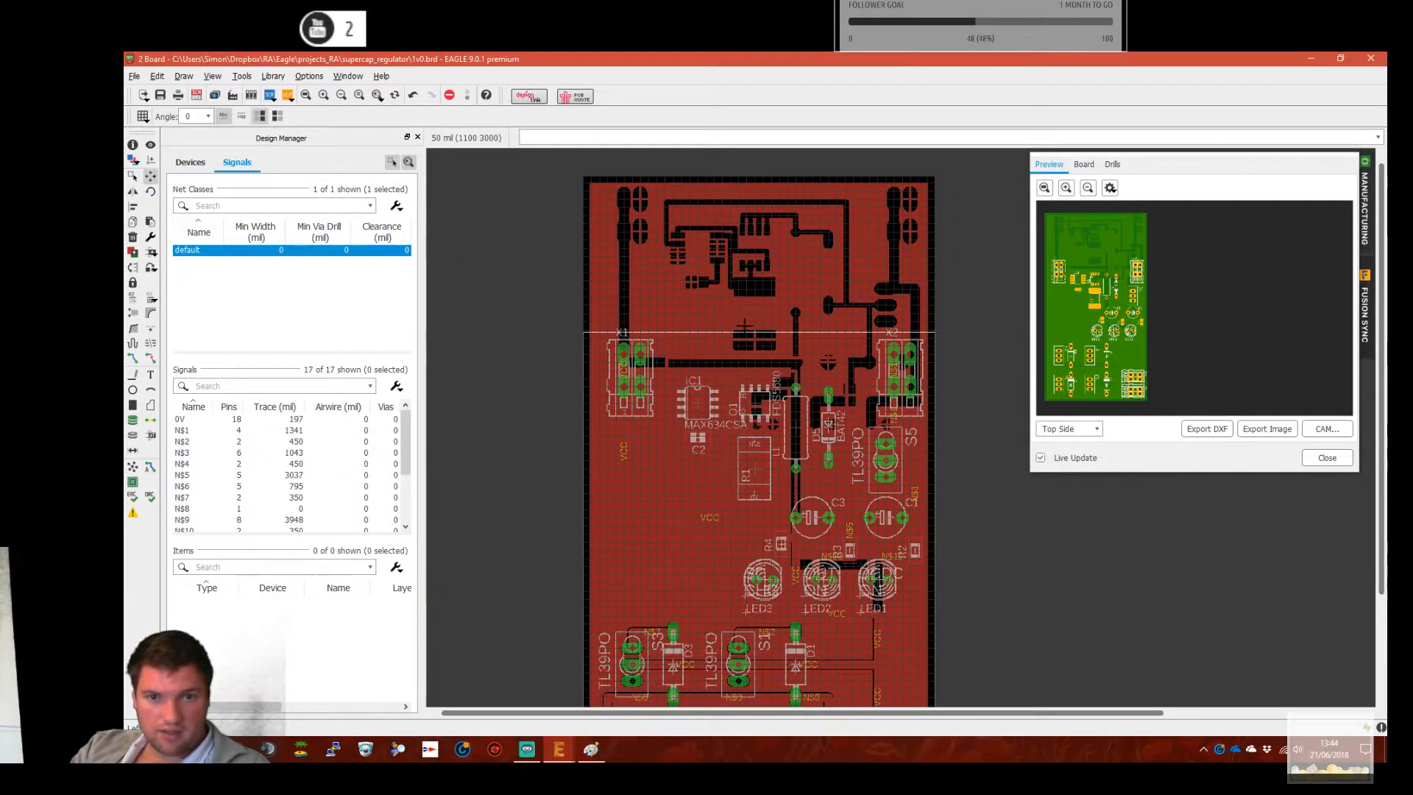
Lower the board outline's top edge to just above connectors X1 and X2 and recalculate the copper pours
click(745, 331)
click(132, 466)
middle_drag(856, 512, 860, 382)
scroll(858, 380, up, 3)
scroll(858, 381, down, 2)
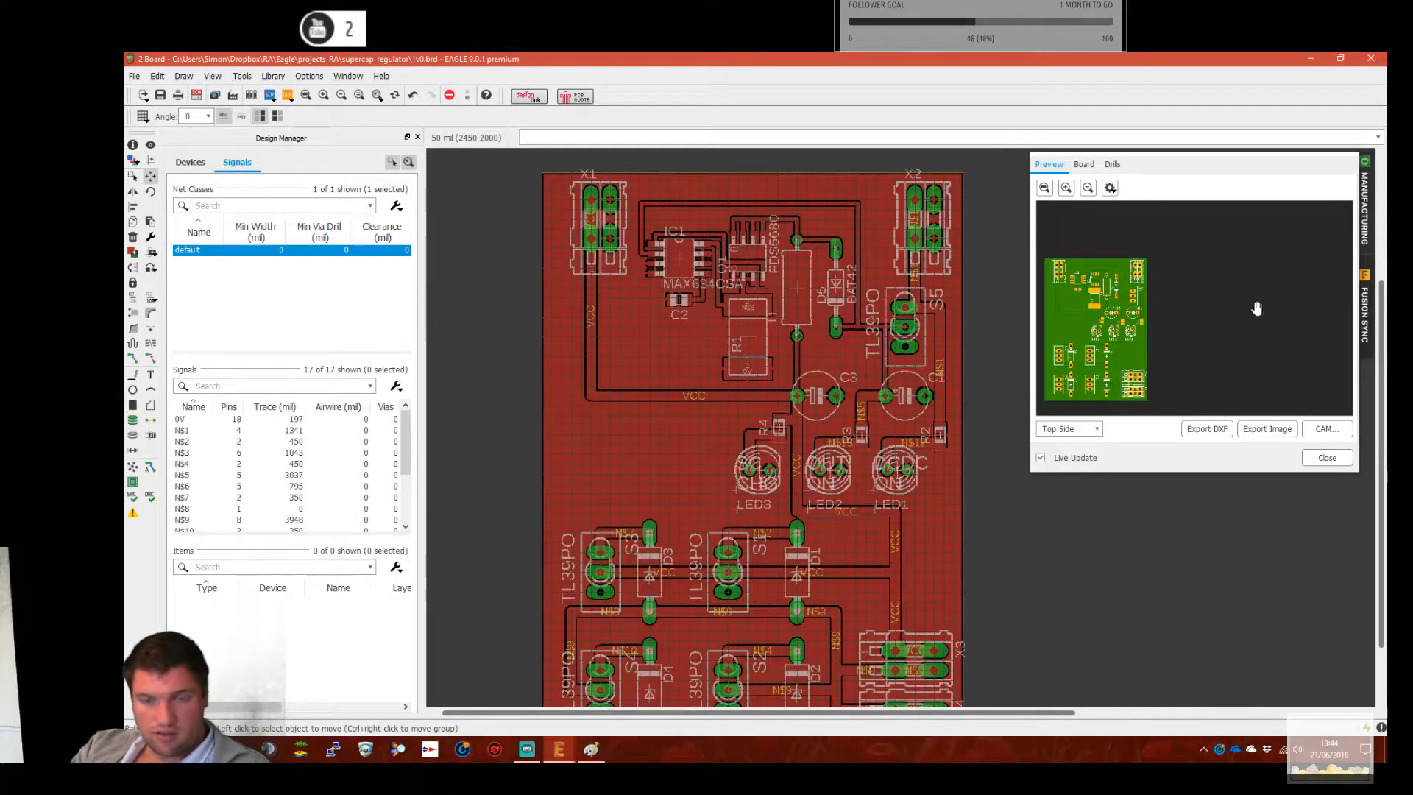
Examine the top-side manufacturing preview, checking pads and silkscreen from the connectors and IC1 down to the LED labels
click(1147, 341)
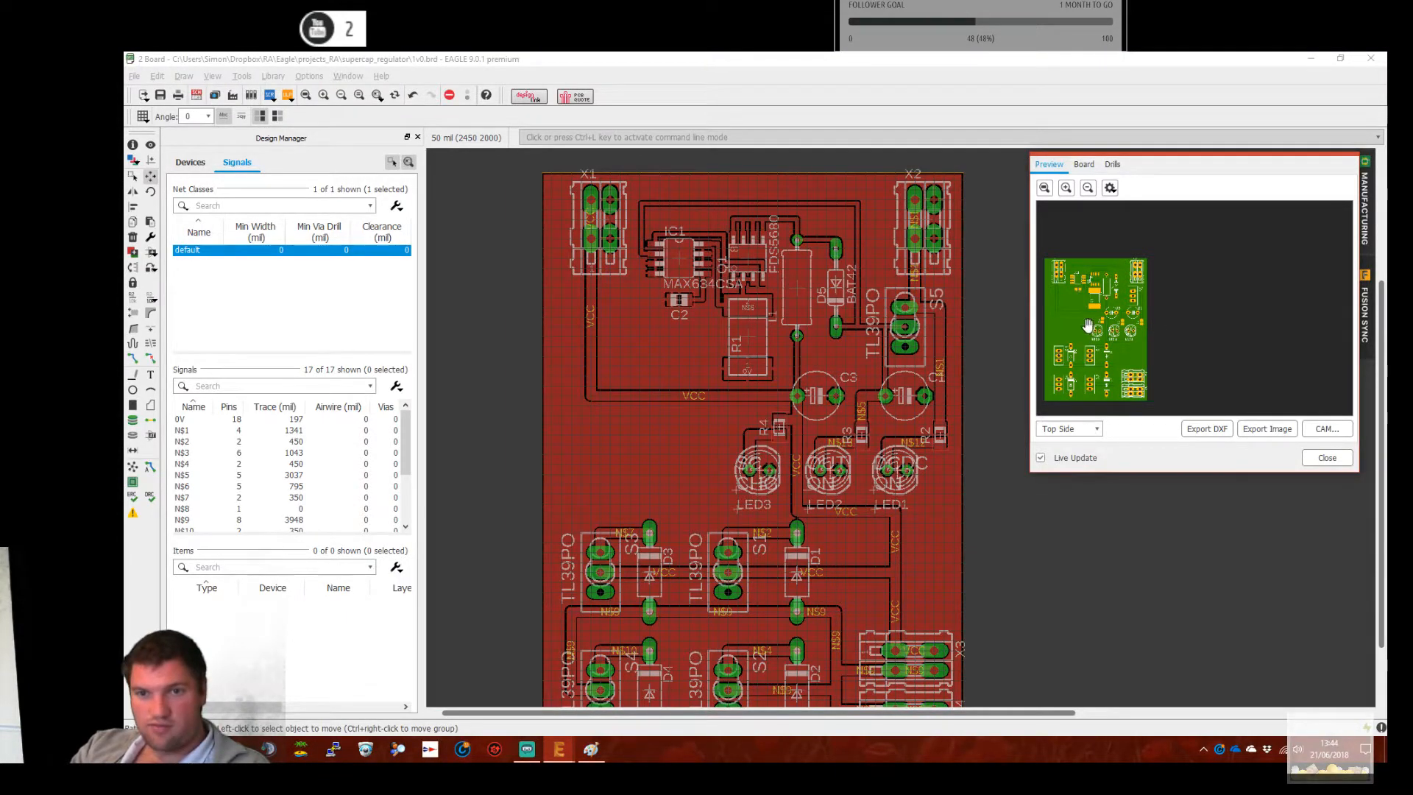
scroll(1102, 322, up, 3)
scroll(1098, 338, down, 2)
scroll(1097, 351, up, 2)
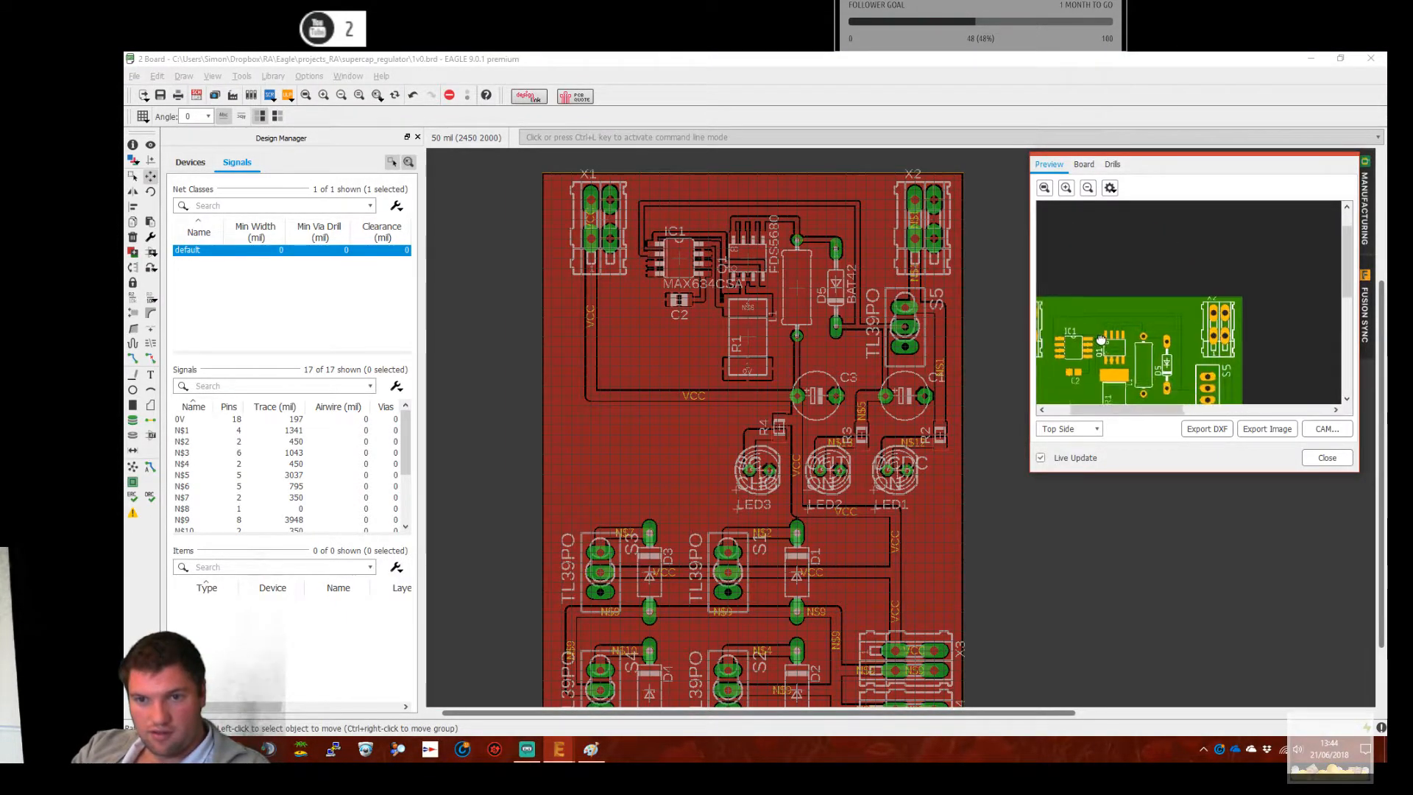
drag(1097, 351, 1174, 271)
scroll(1185, 298, up, 3)
scroll(1186, 299, down, 1)
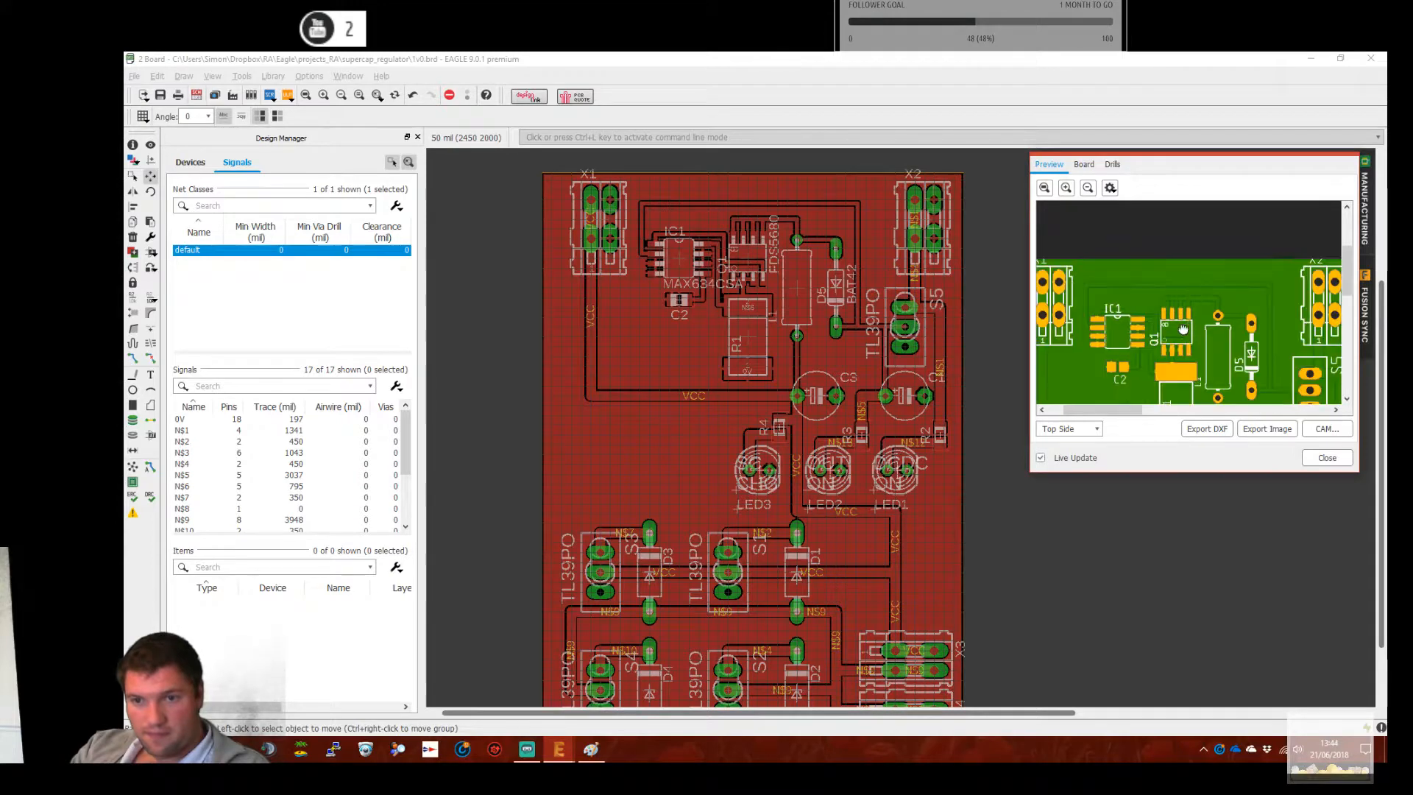
drag(1183, 328, 1185, 213)
drag(1214, 386, 1207, 223)
drag(1184, 363, 1227, 363)
drag(1182, 272, 1181, 390)
drag(1177, 267, 1271, 258)
drag(1280, 336, 1224, 248)
drag(1218, 390, 1217, 210)
drag(1184, 334, 1112, 387)
scroll(1104, 374, down, 3)
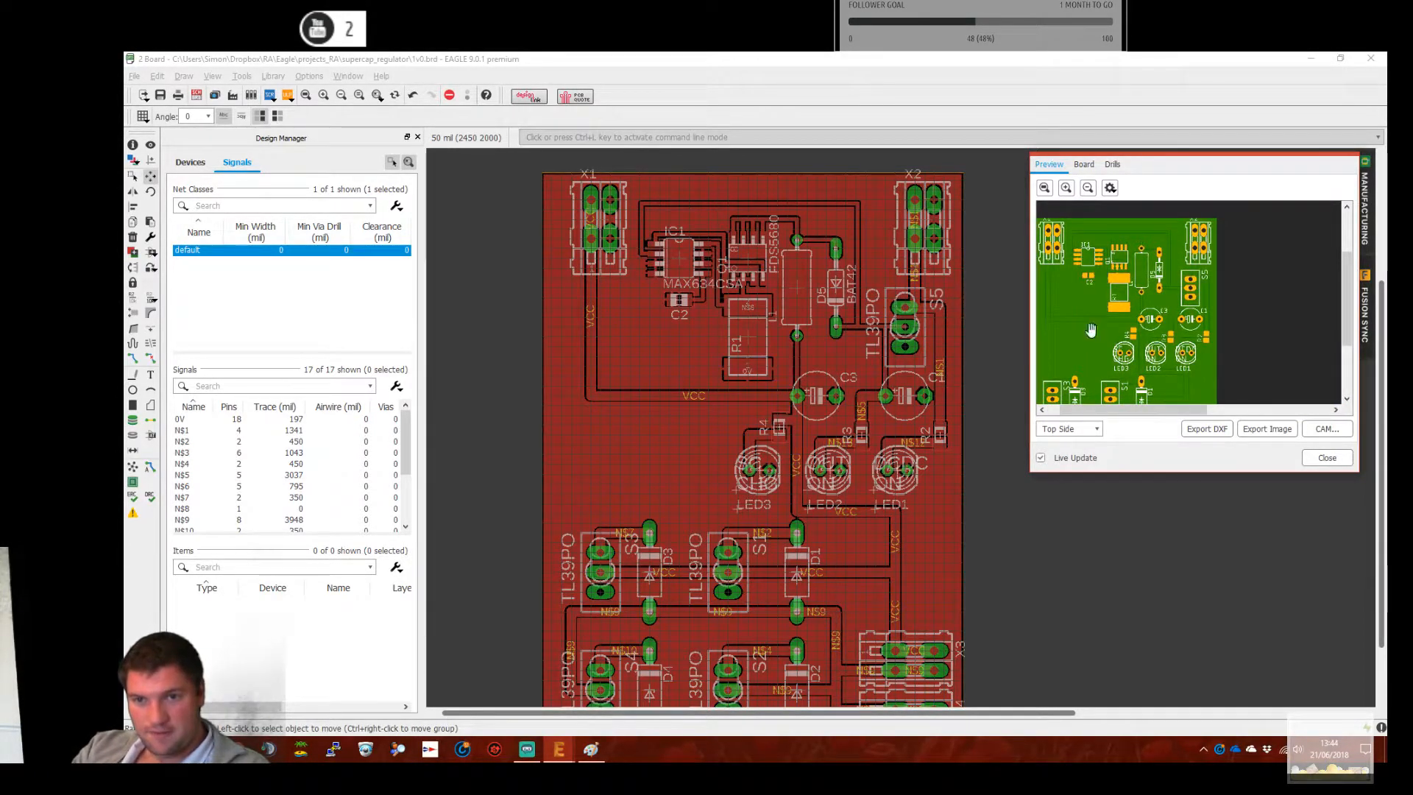
scroll(1092, 264, up, 3)
drag(1166, 276, 1148, 203)
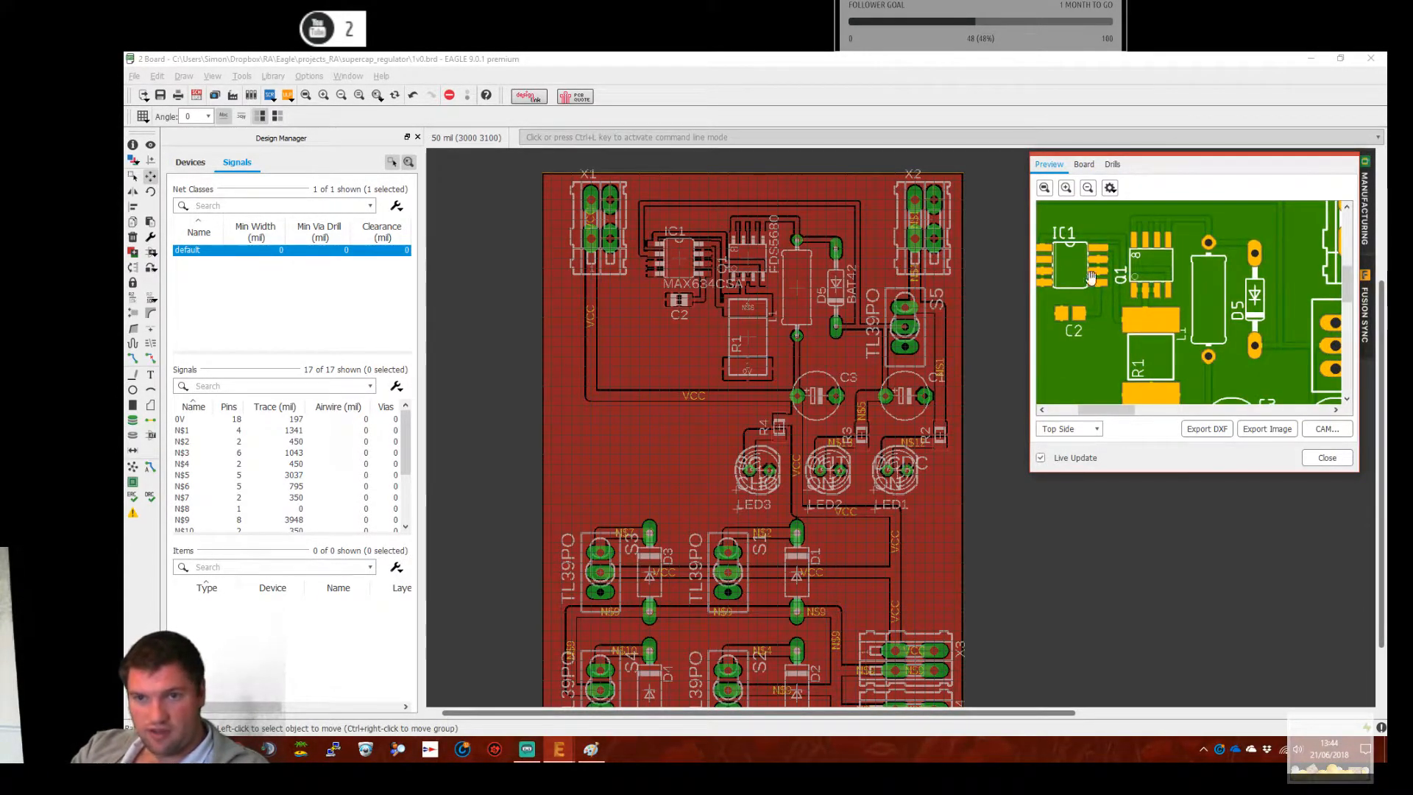
drag(1290, 344, 1247, 247)
drag(1201, 391, 1180, 234)
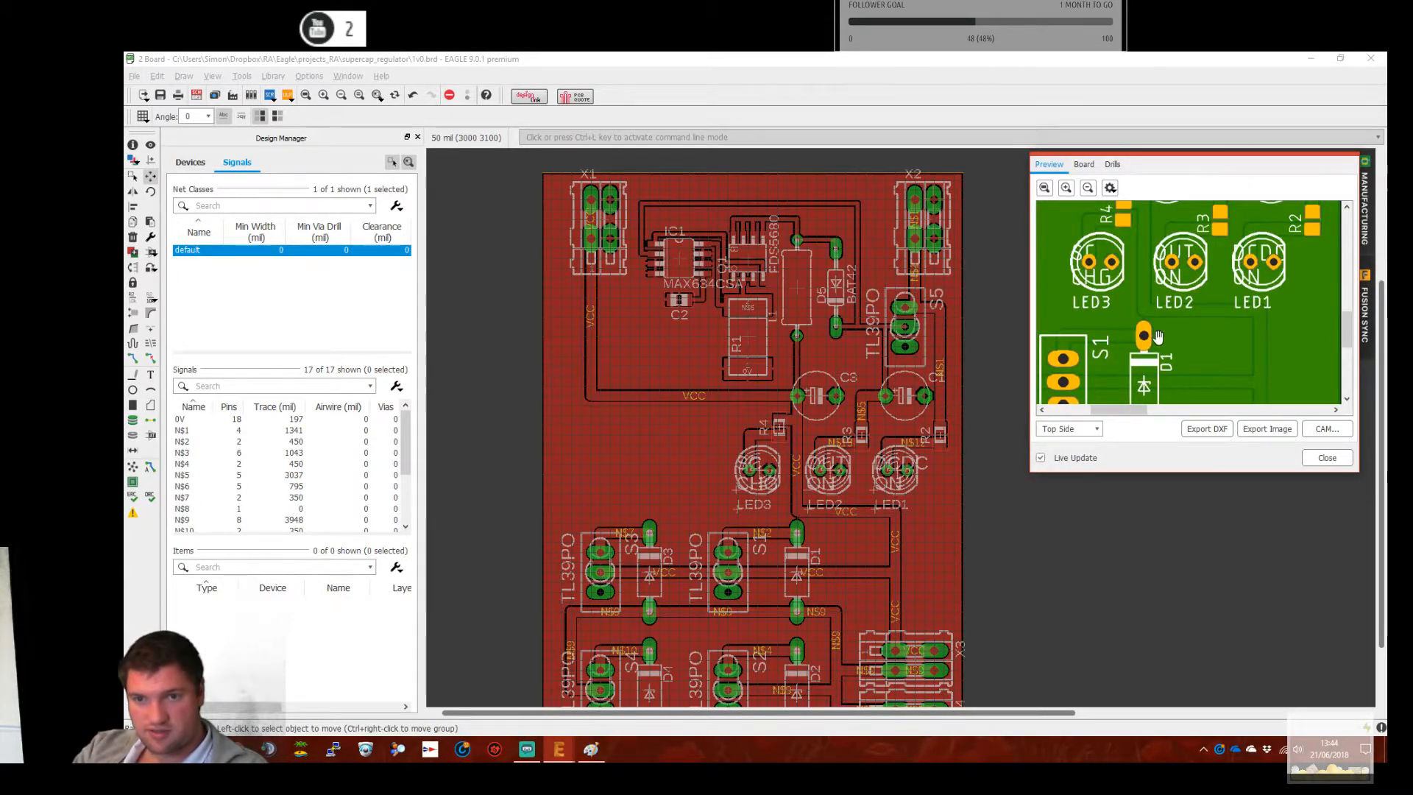
Move the SC CHG label off LED3 into the clear area on its left
click(733, 486)
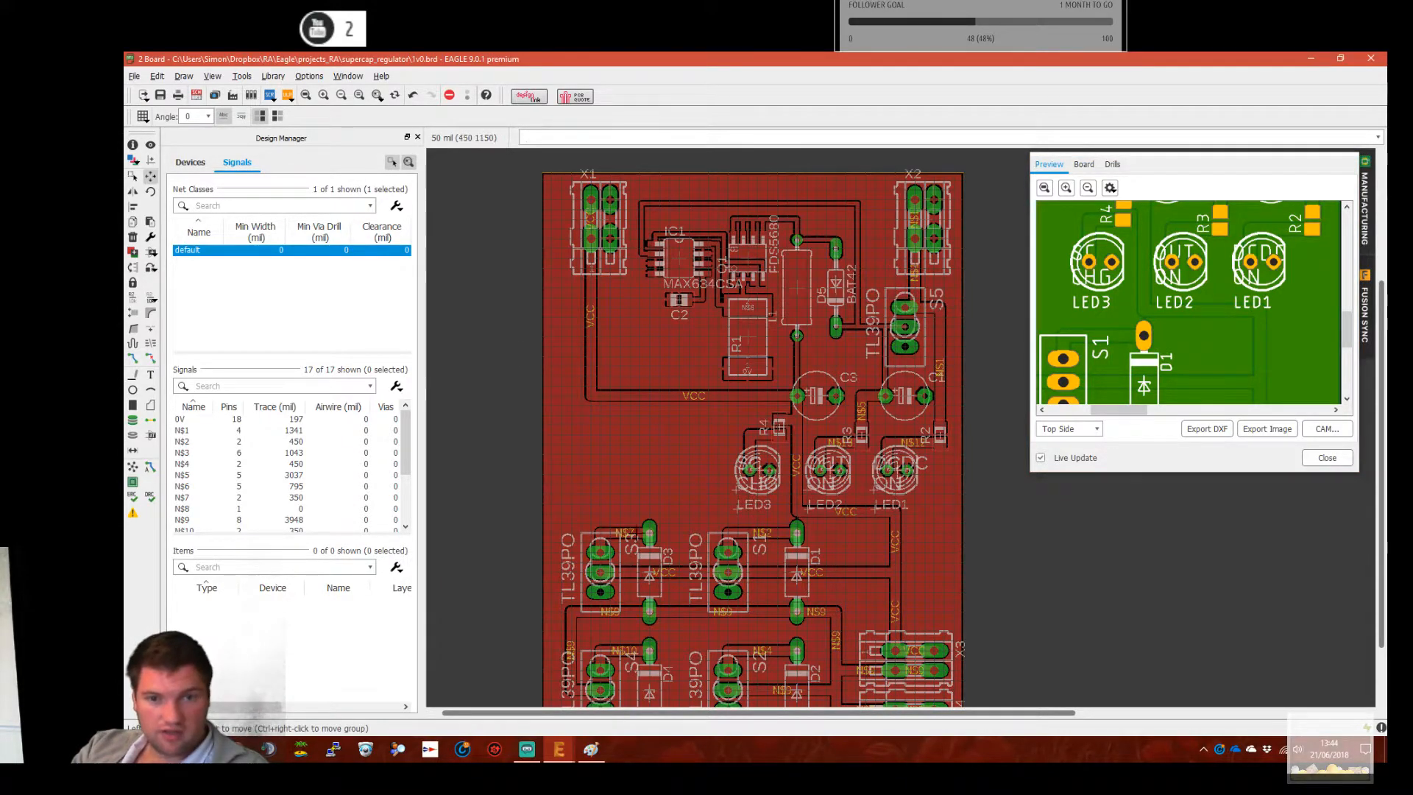
click(732, 503)
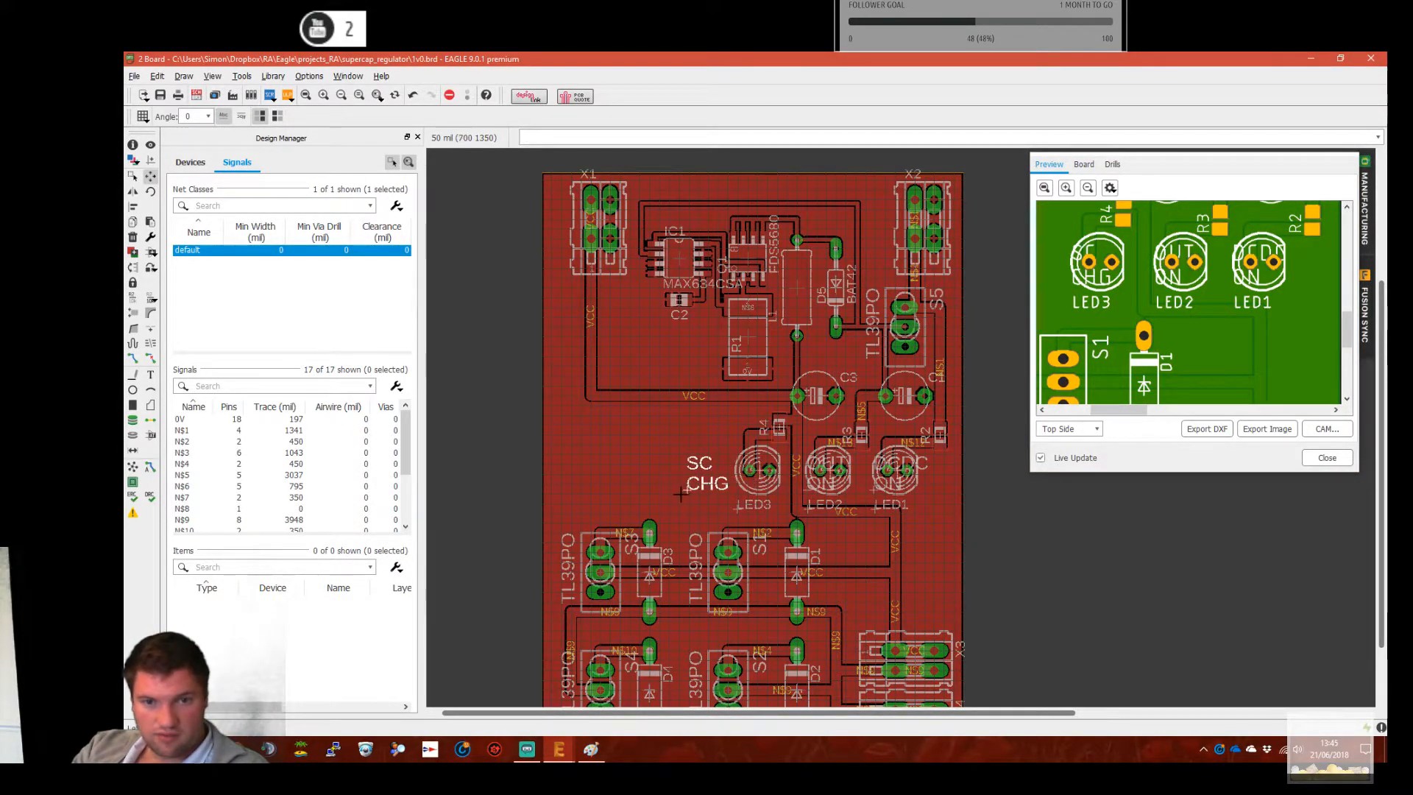
click(687, 488)
Move the OUT ON label below LED2 and the DCDC ON label below LED1
click(806, 491)
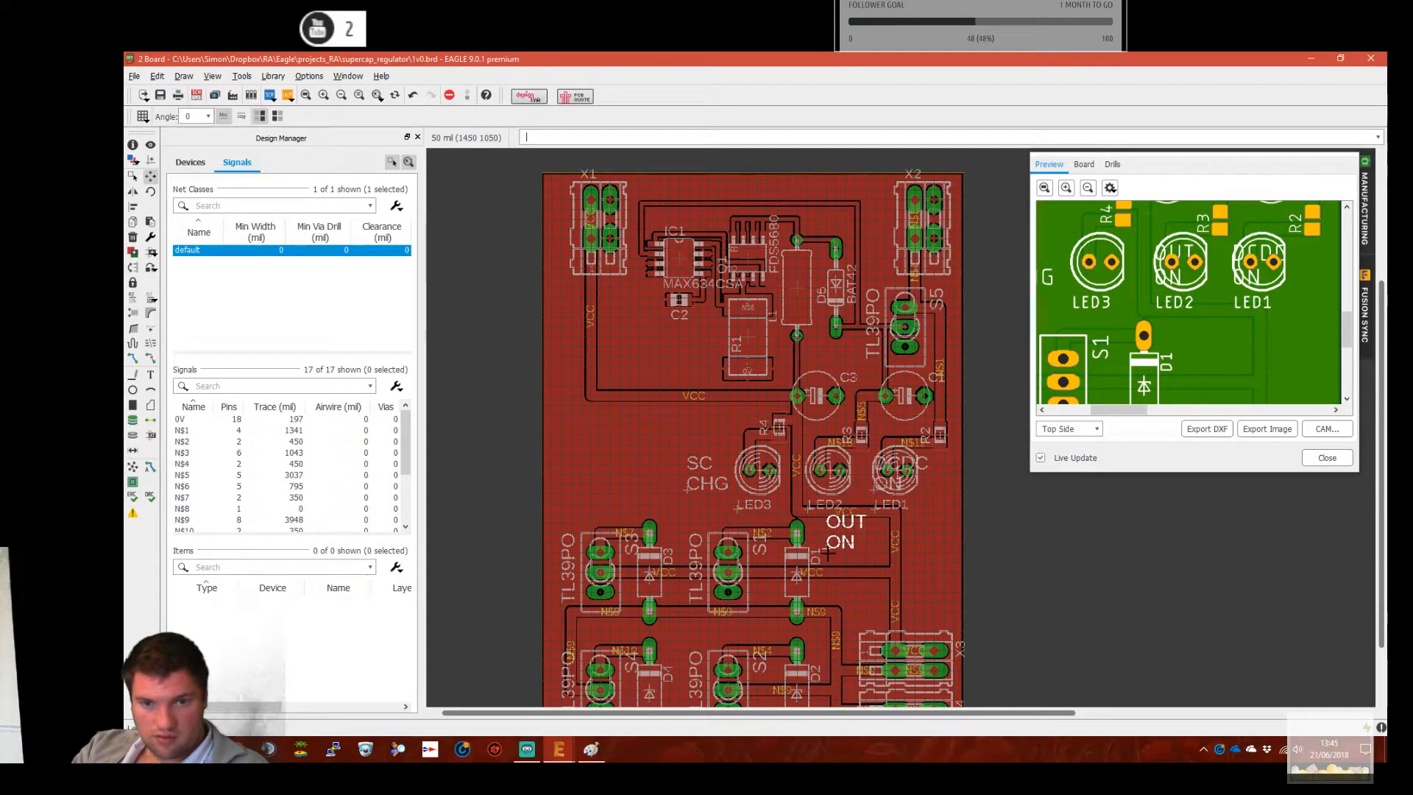
right_click(826, 553)
click(821, 548)
right_click(821, 549)
click(818, 543)
click(821, 546)
right_click(821, 547)
right_click(823, 543)
right_click(827, 539)
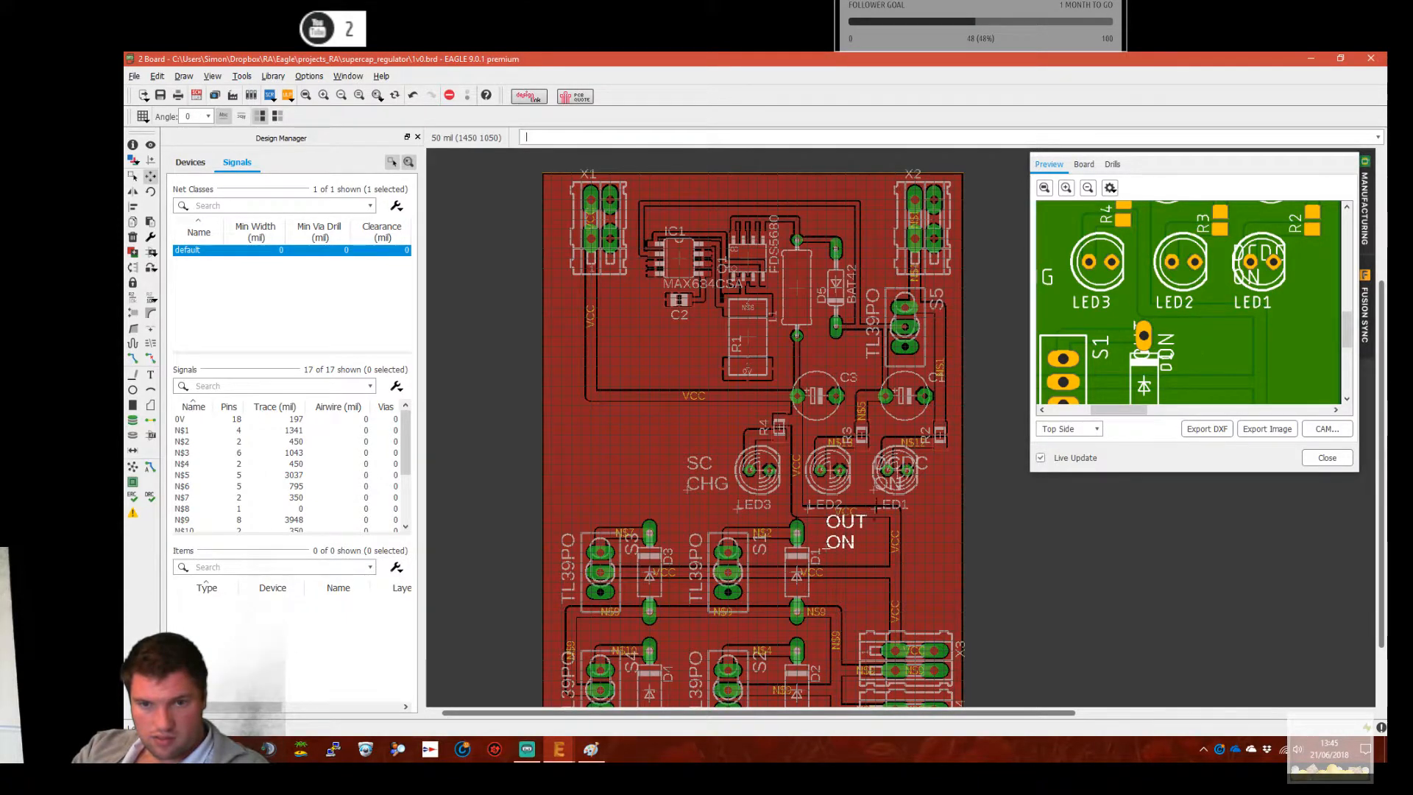
click(825, 551)
click(876, 490)
click(896, 546)
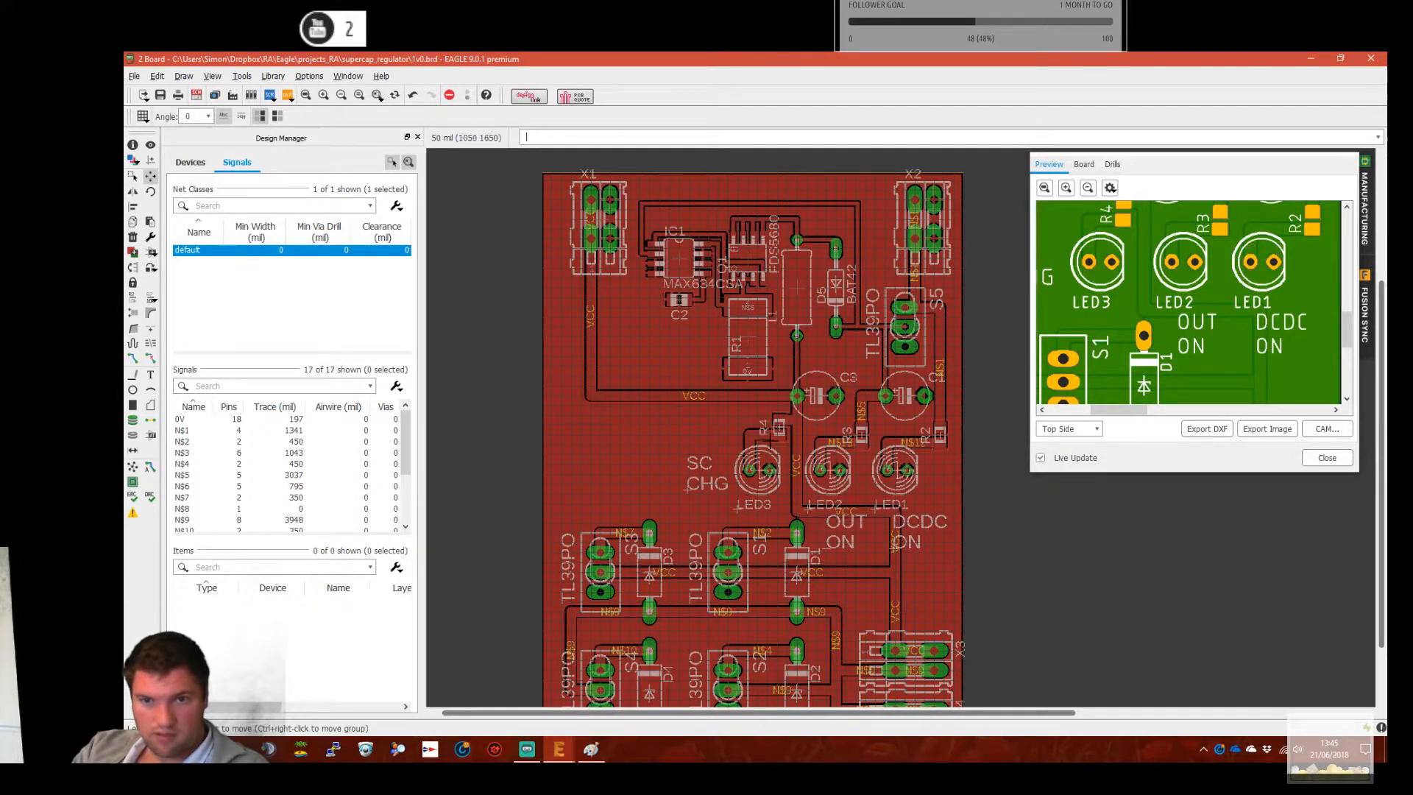
Lower the SC CHG label so it sits below and to the left of LED3
drag(1148, 333, 1205, 357)
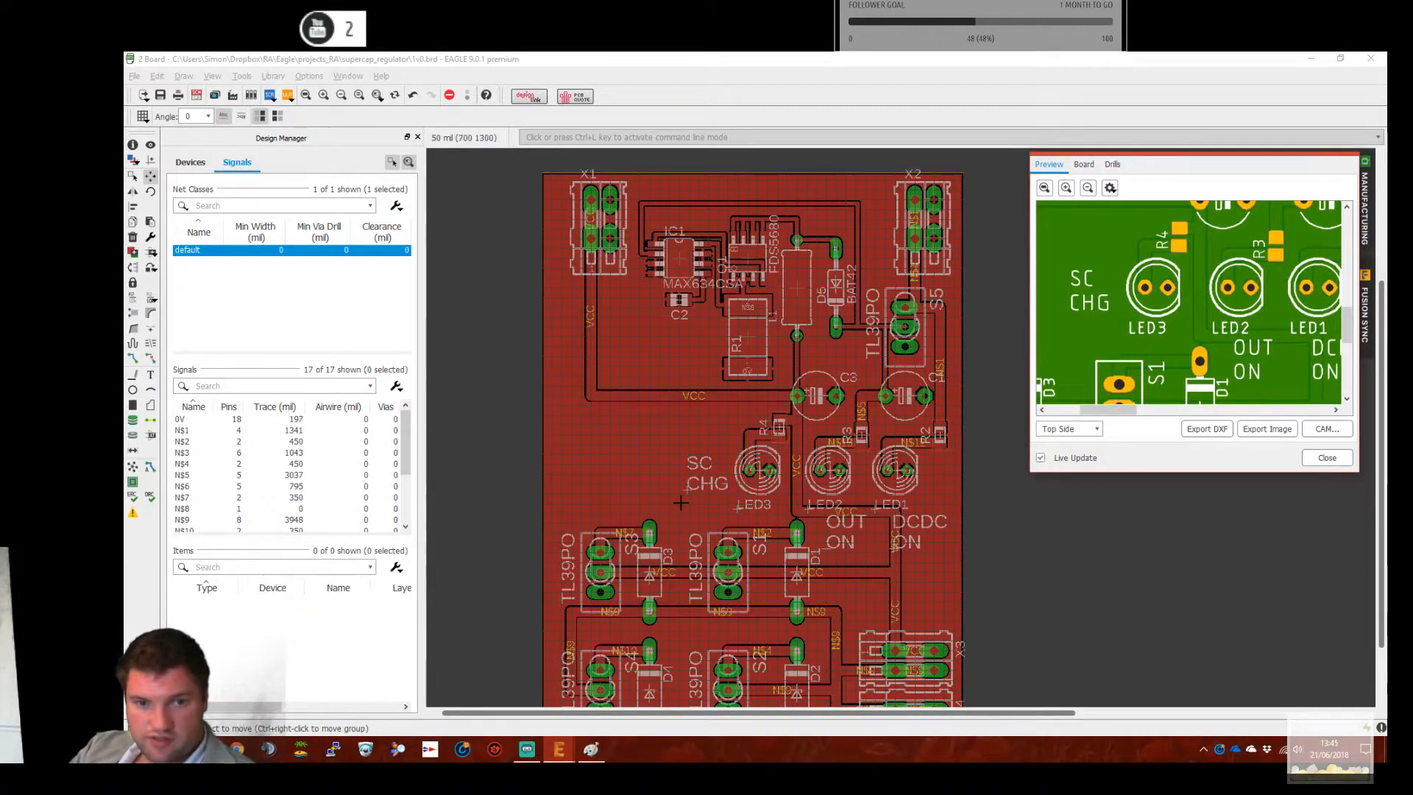
click(687, 488)
click(688, 515)
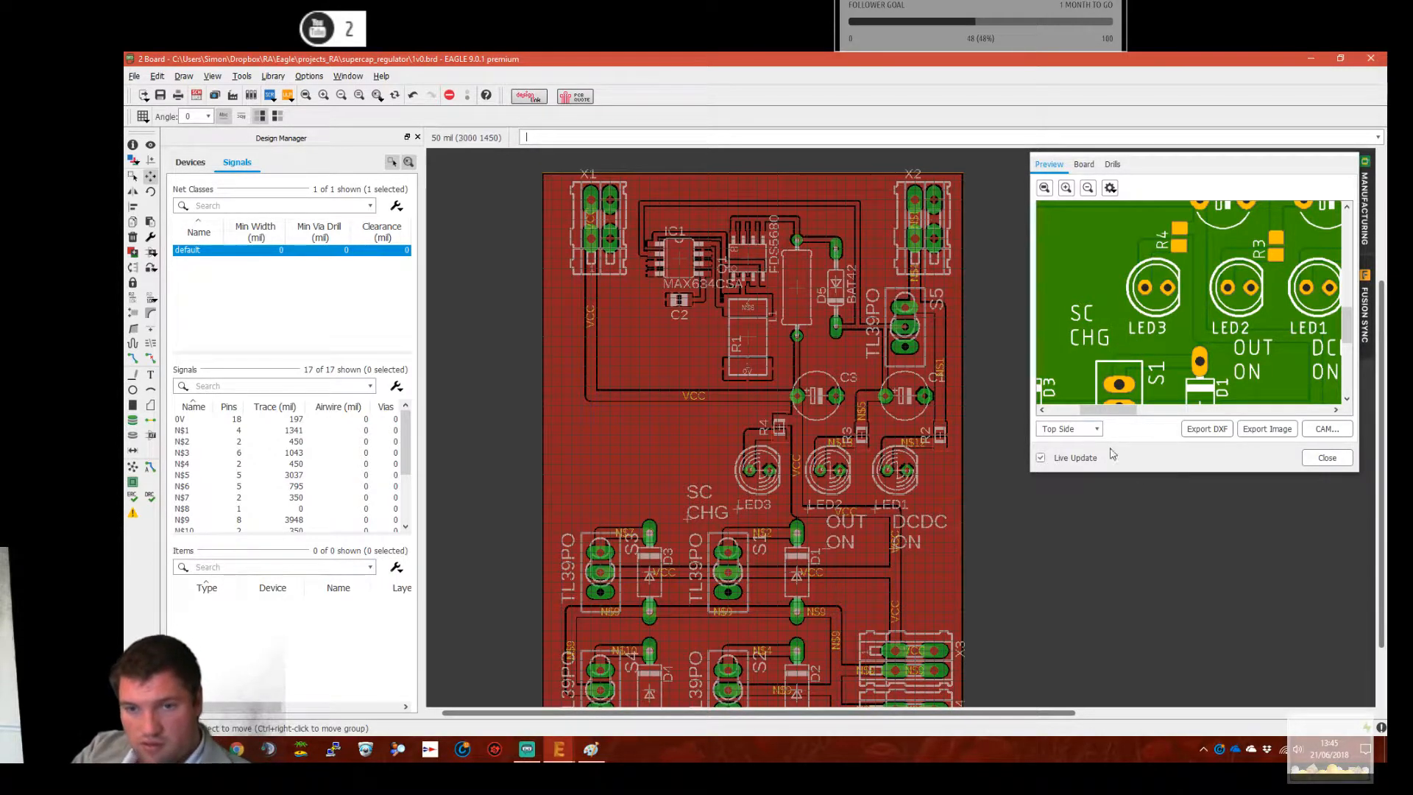
Review the shortened board and the repositioned LED labels in the top-side manufacturing preview
click(1080, 433)
click(1079, 434)
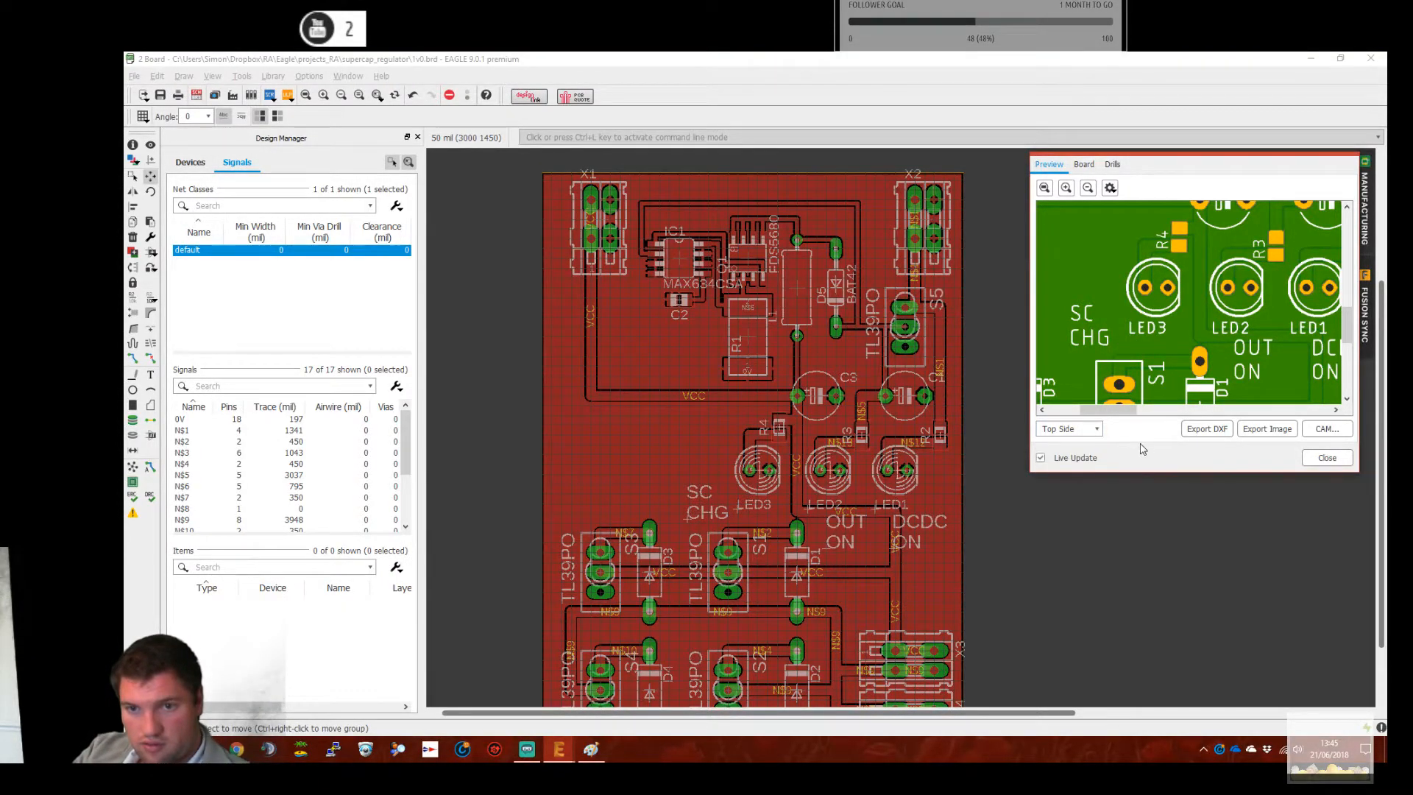
scroll(1154, 359, down, 2)
scroll(1153, 360, down, 3)
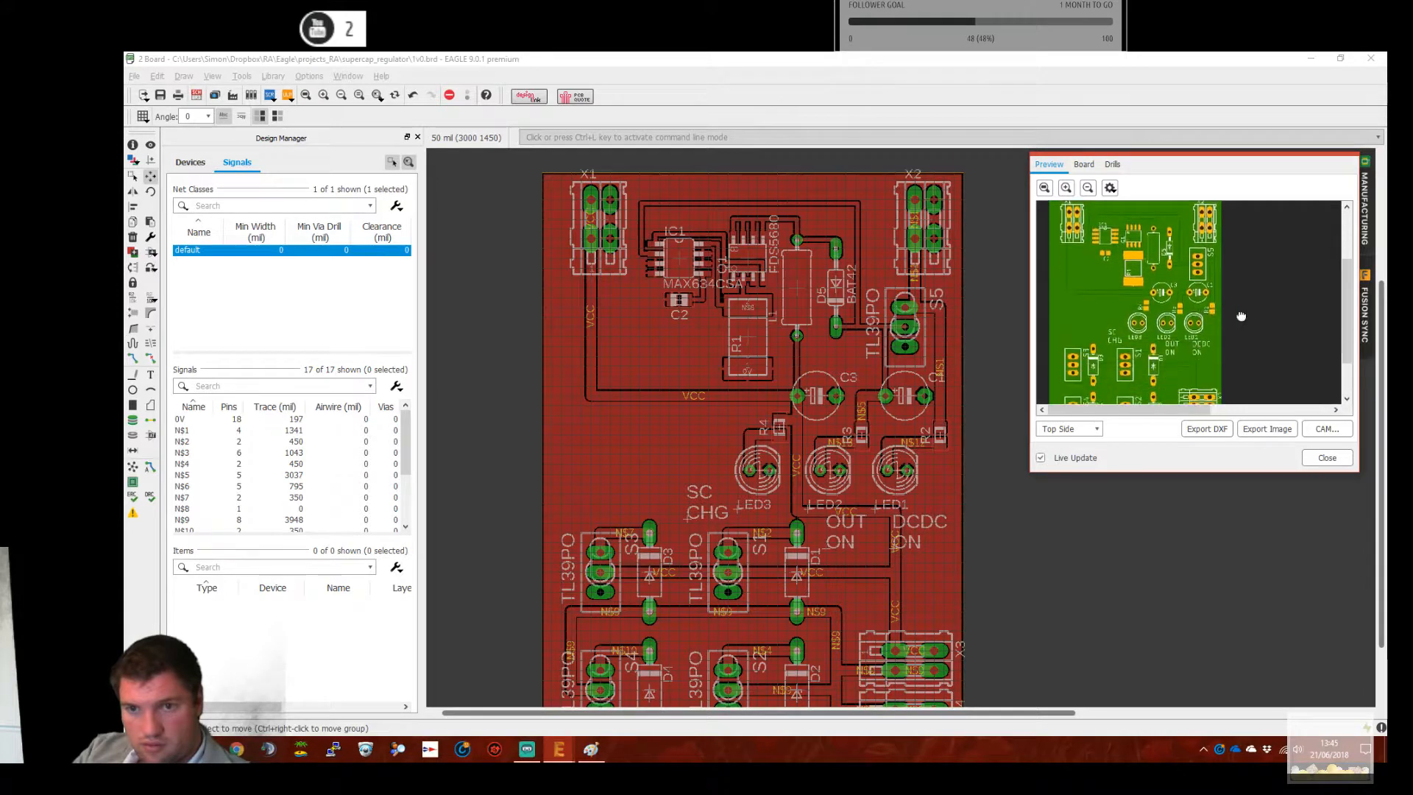
scroll(1118, 340, up, 3)
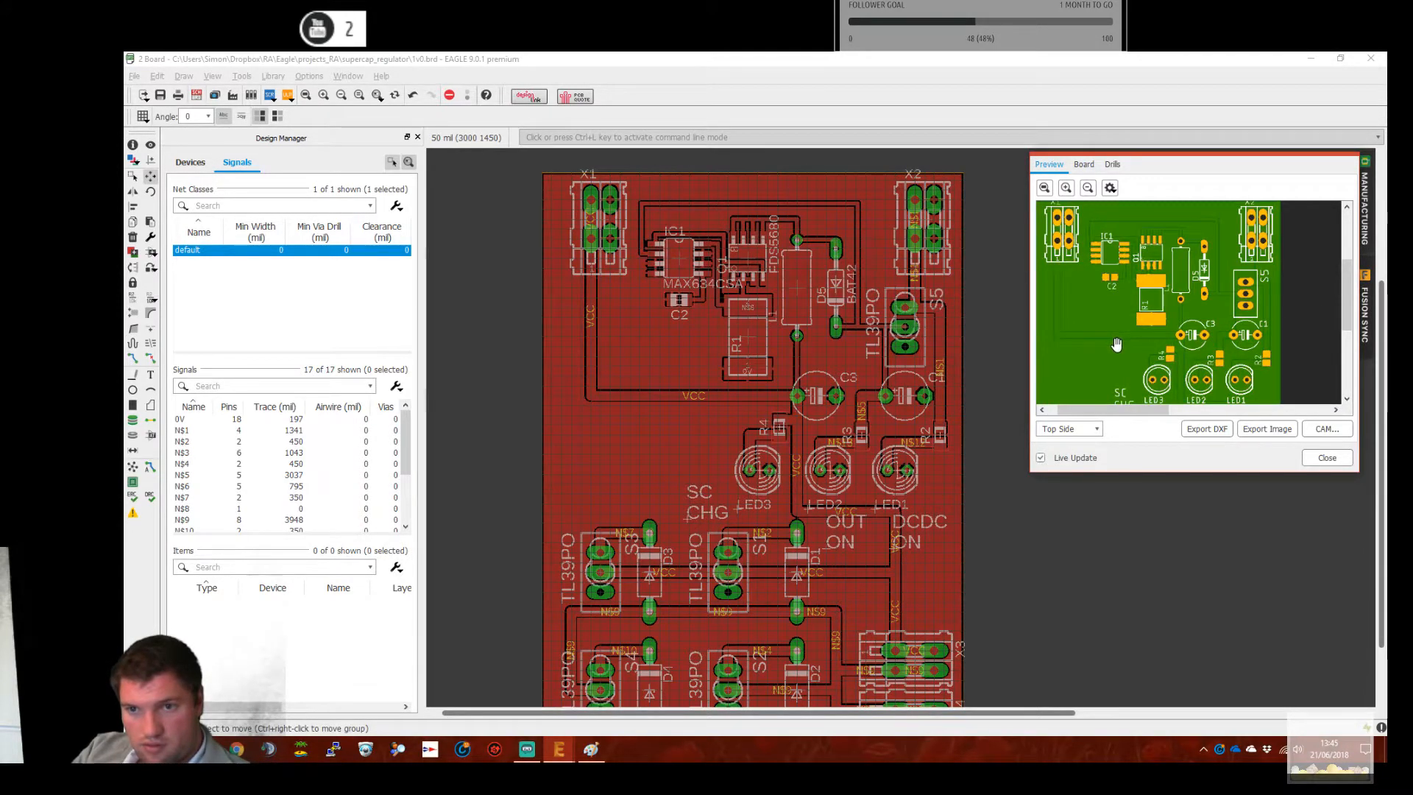
scroll(1116, 345, down, 2)
scroll(1273, 343, up, 2)
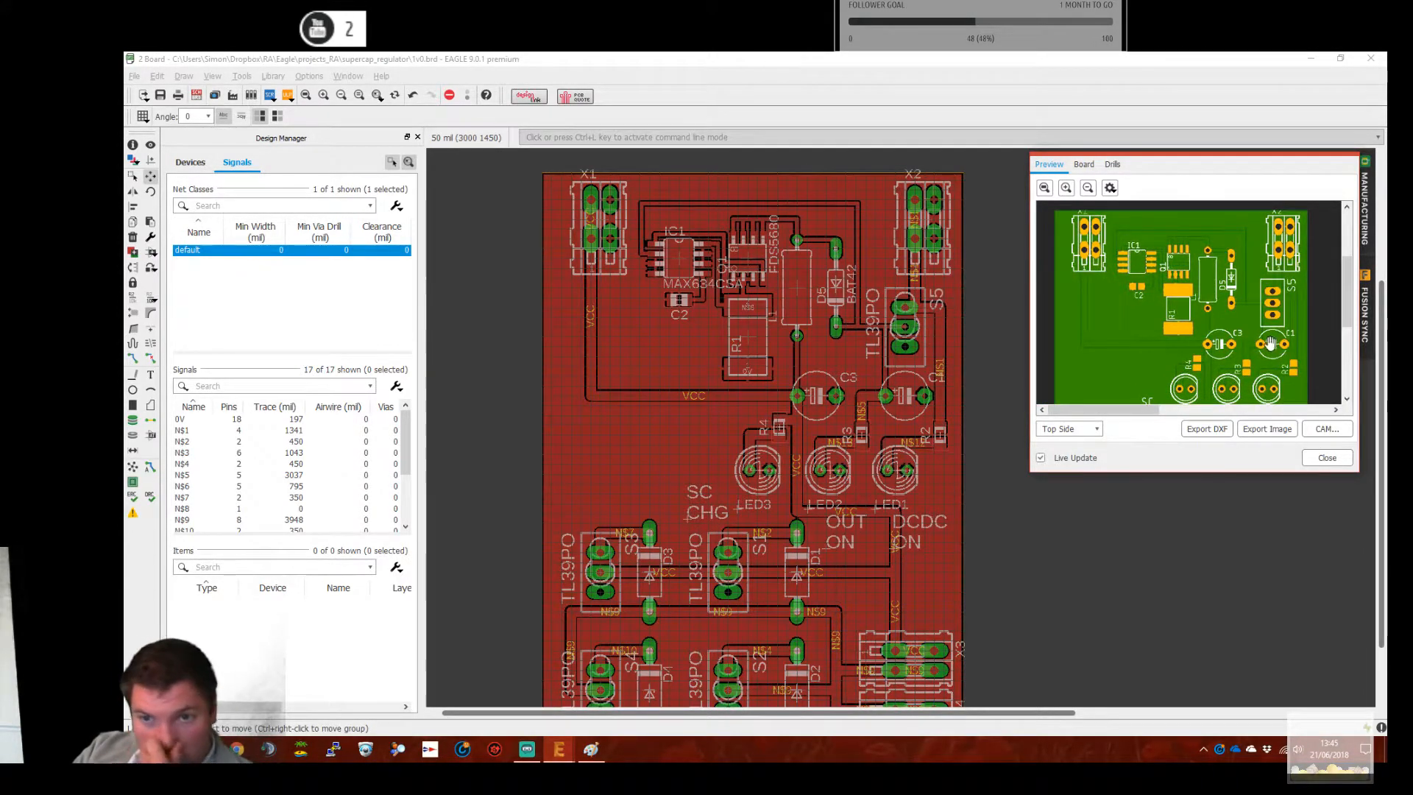
Close the manufacturing preview and switch to the supercap regulator schematic
scroll(772, 471, up, 5)
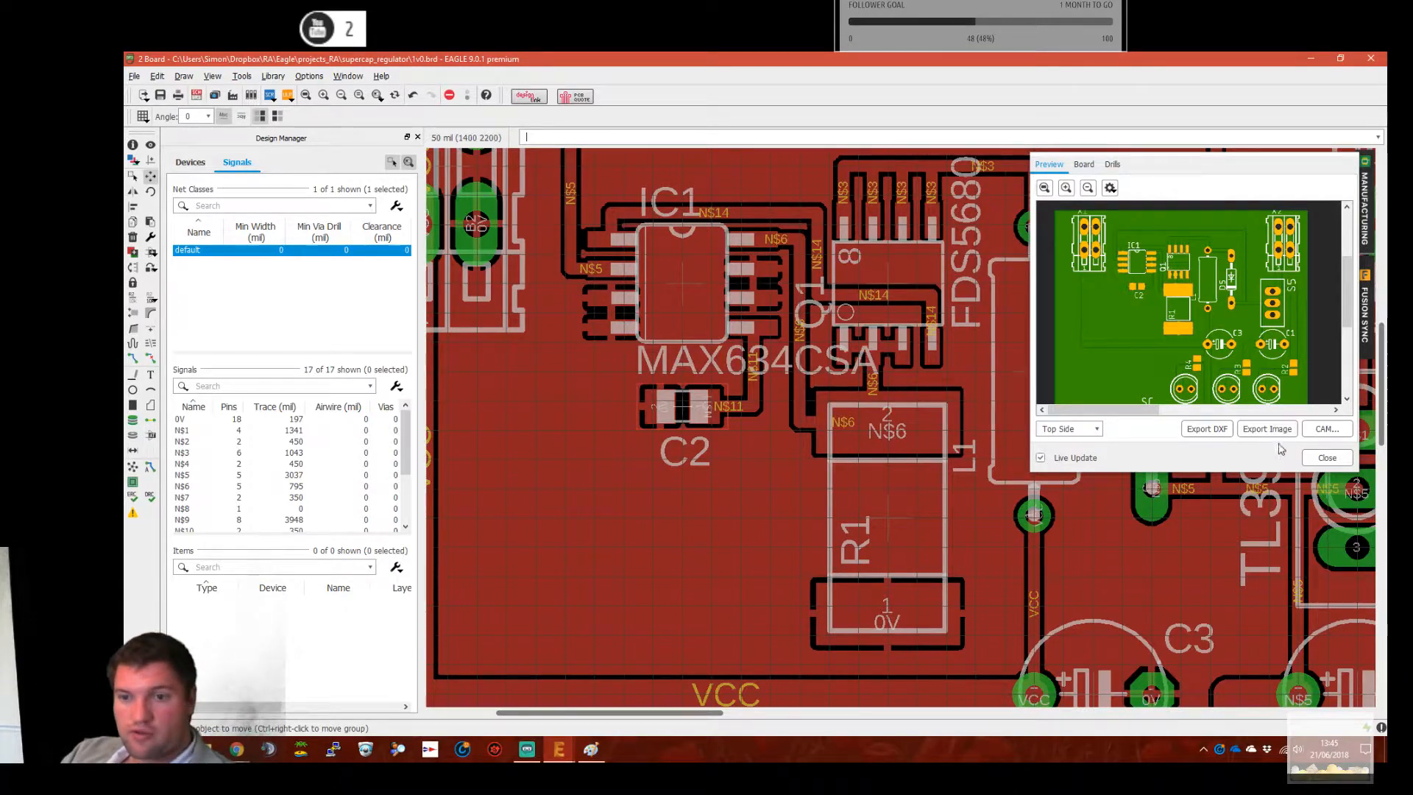
click(1326, 458)
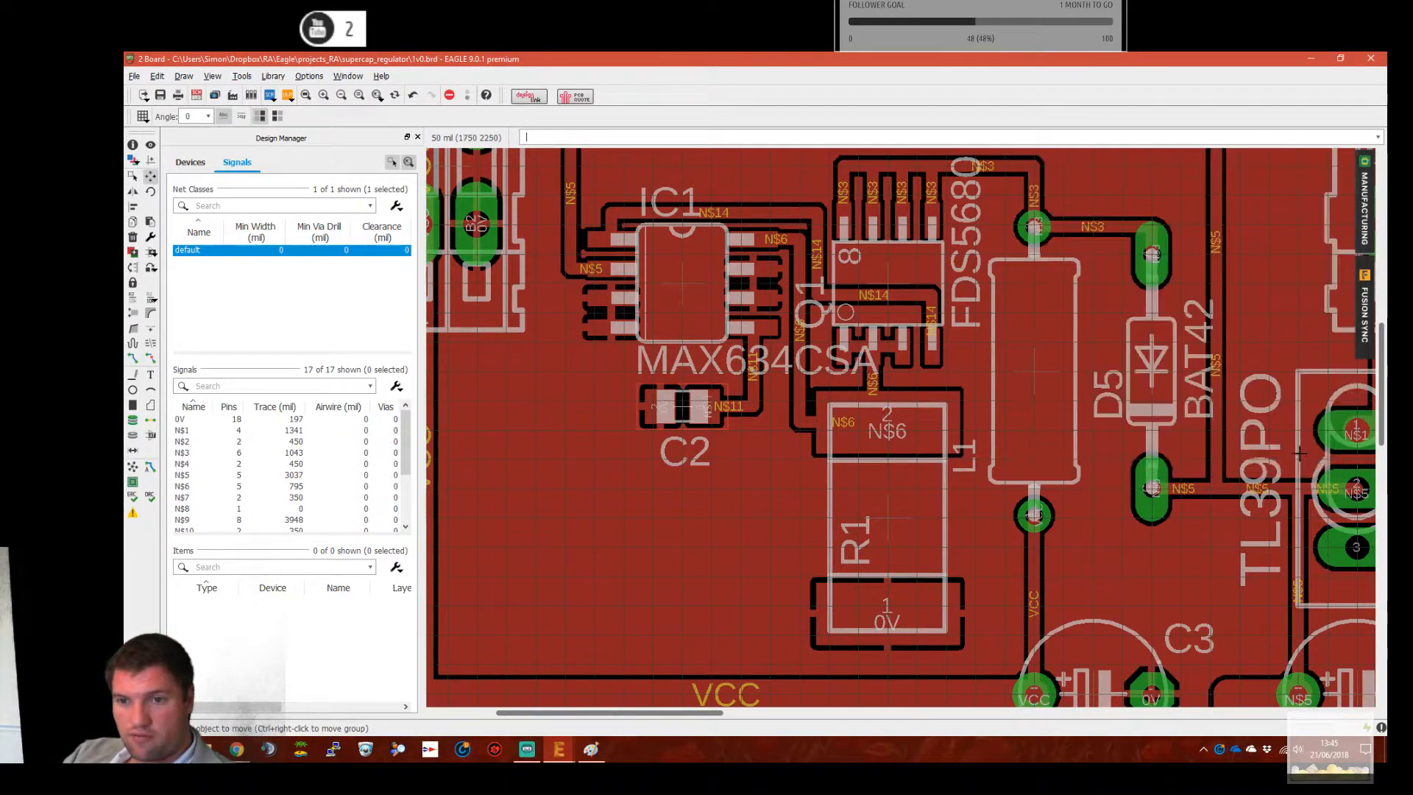
drag(1388, 487, 806, 55)
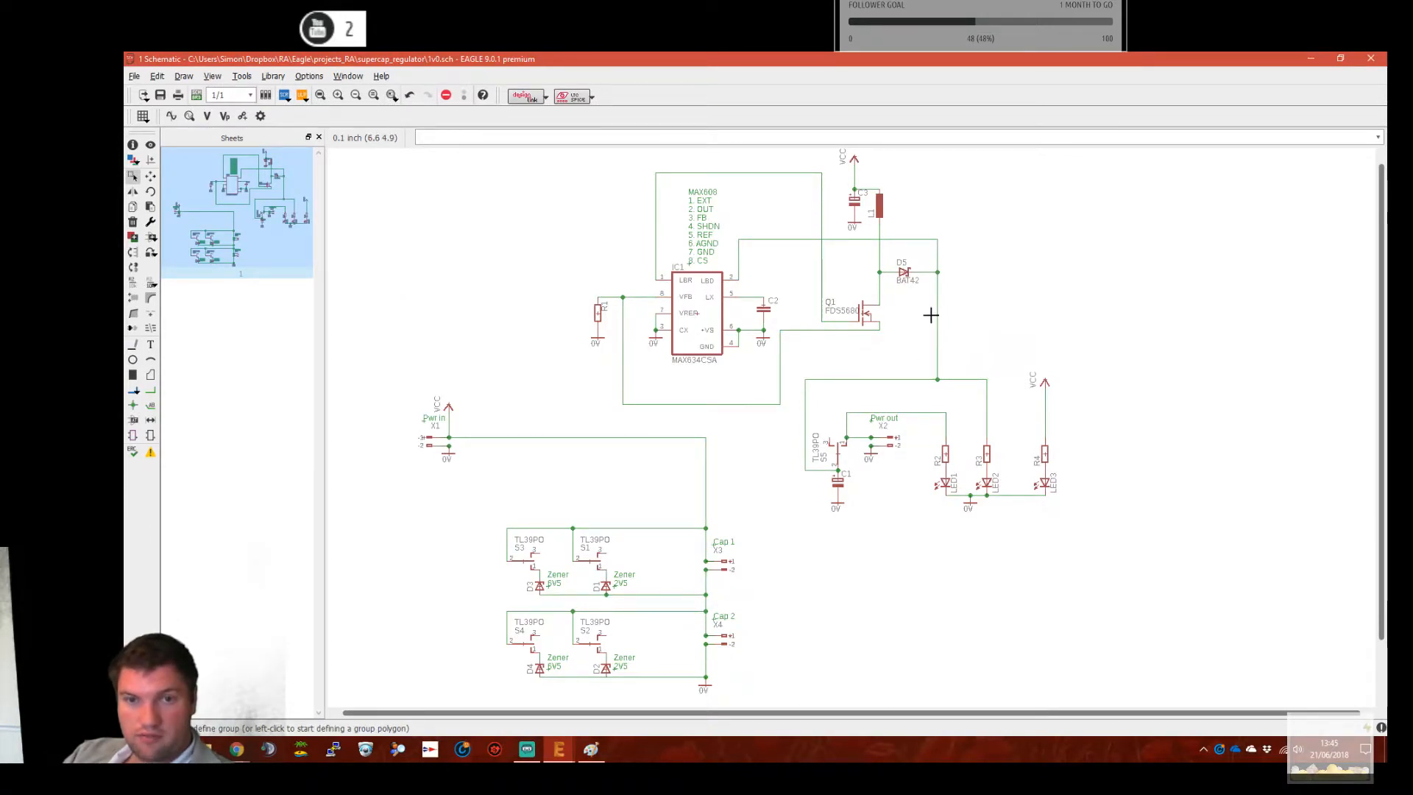
Inspect diode D5 and its connections to L1 and Q1 in the schematic
scroll(937, 318, up, 2)
middle_drag(873, 269, 931, 338)
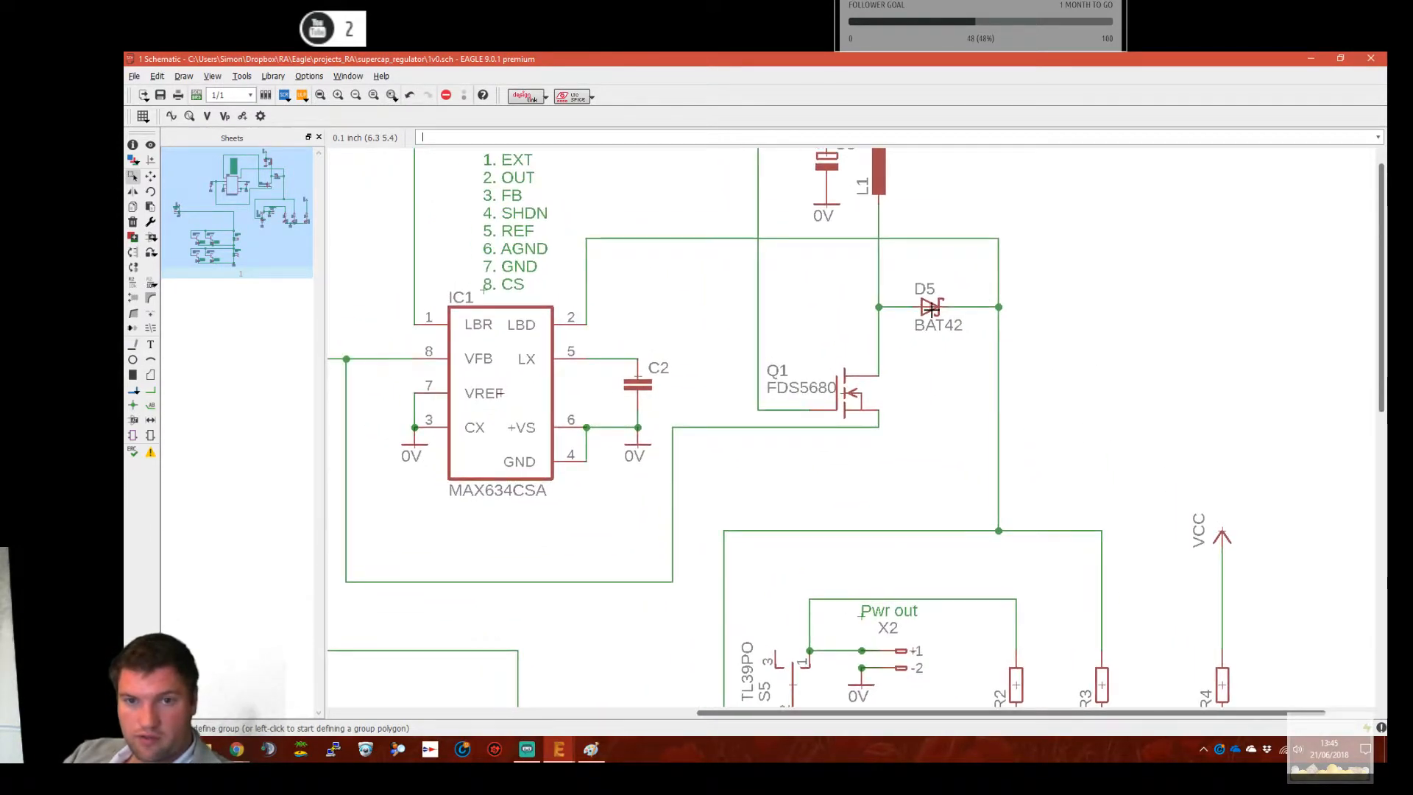
click(937, 308)
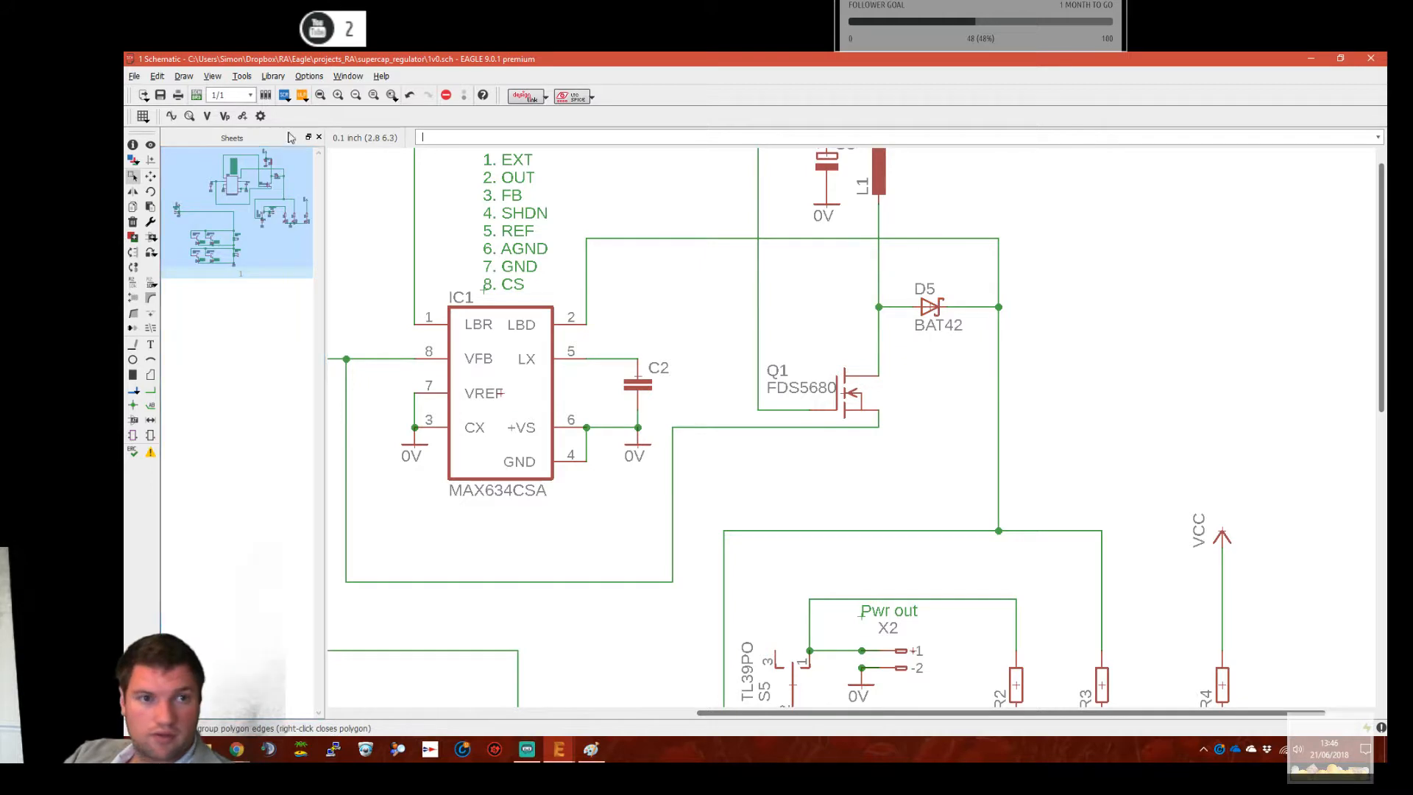
Bring up the component libraries for adding a part, collapse the led library and expand the linear library
text(add)
key(Return)
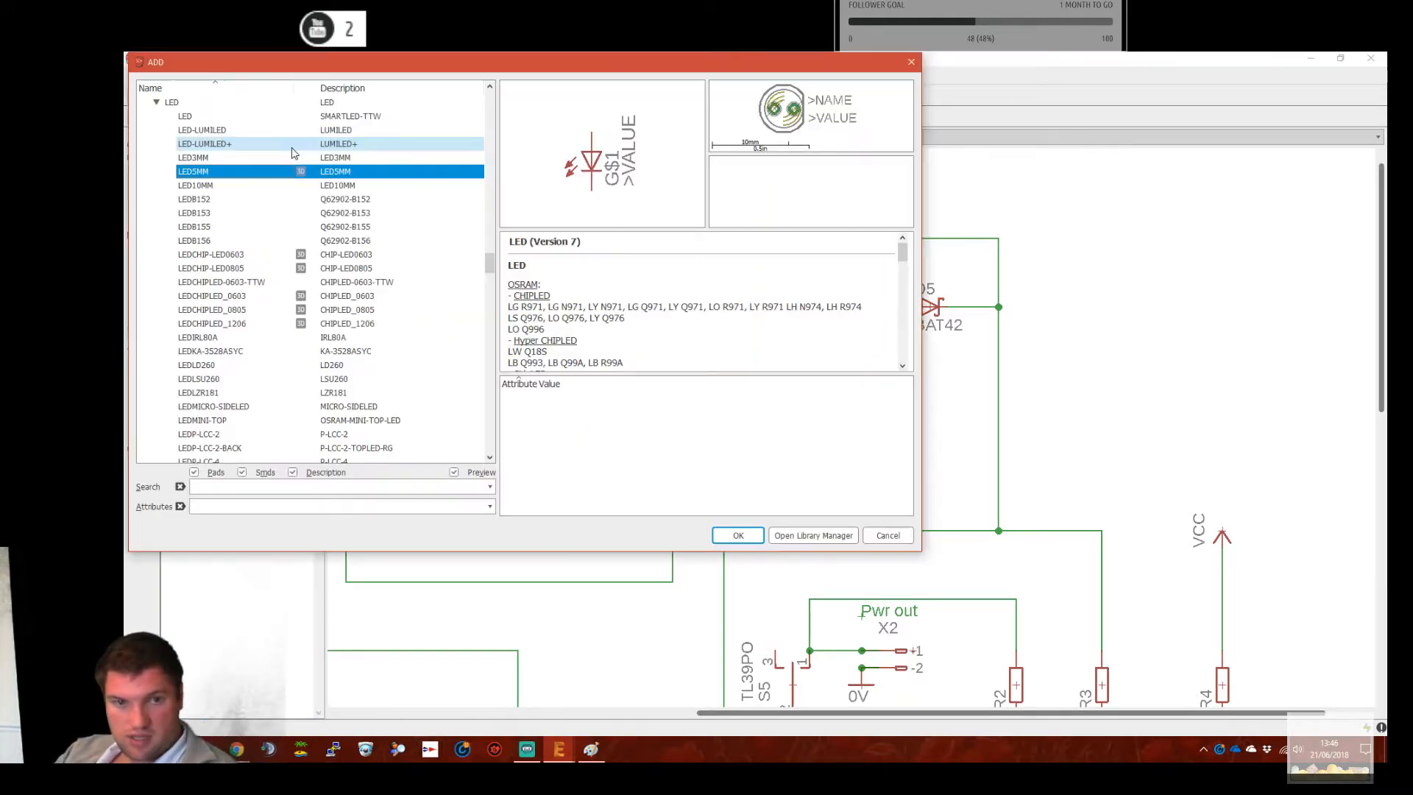
scroll(214, 232, up, 2)
scroll(212, 231, up, 11)
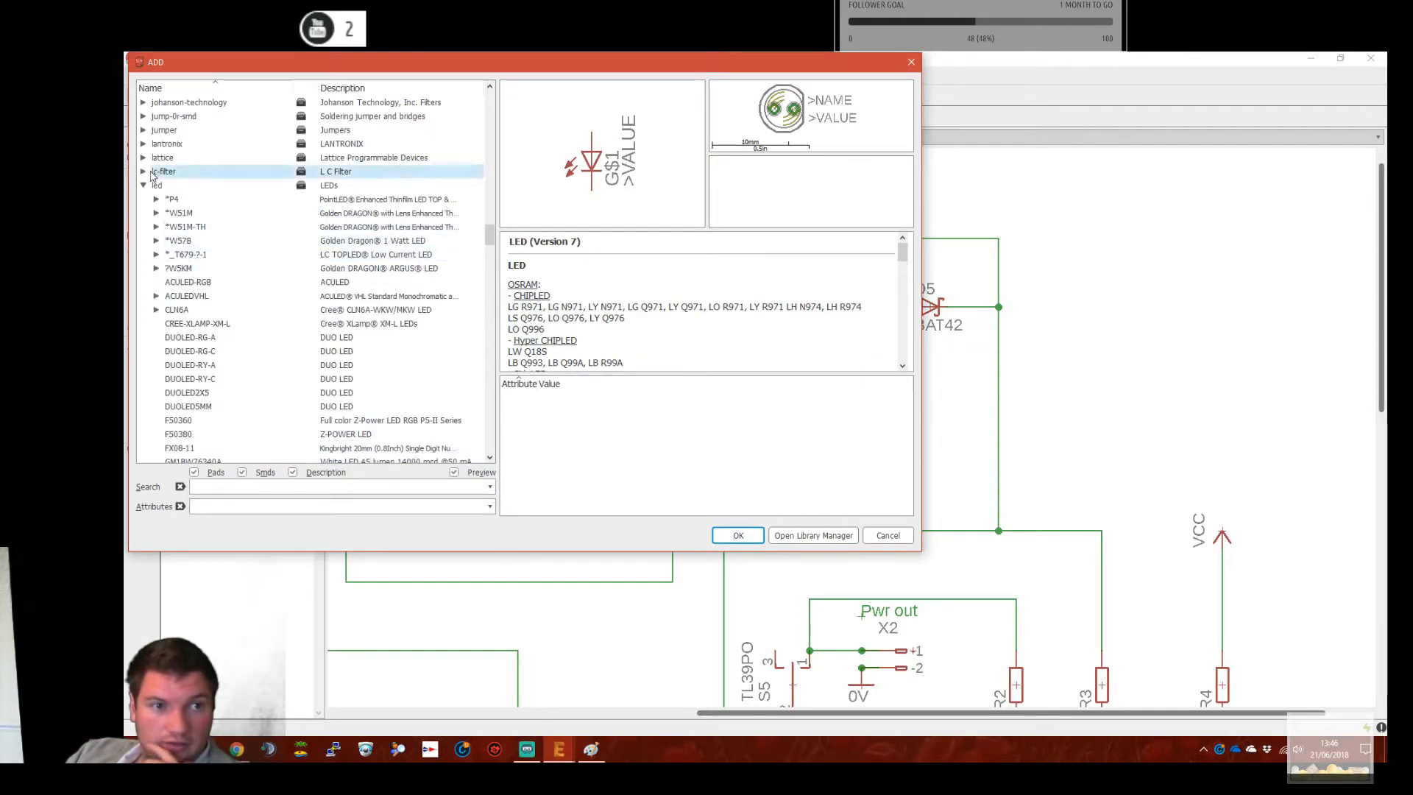
click(143, 187)
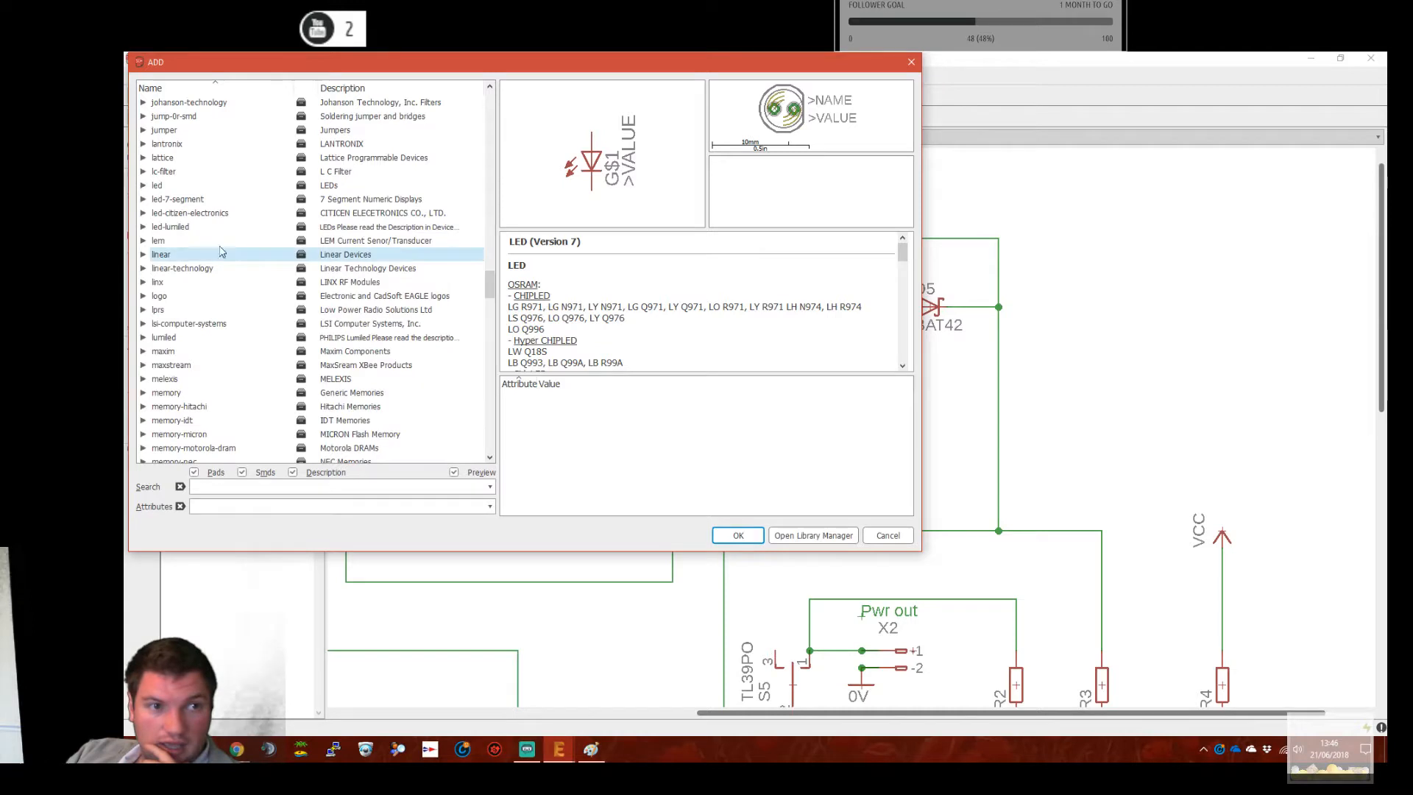
click(144, 255)
Browse the linear library's op amps, switches, converters and regulators for a suitable part
scroll(345, 295, down, 6)
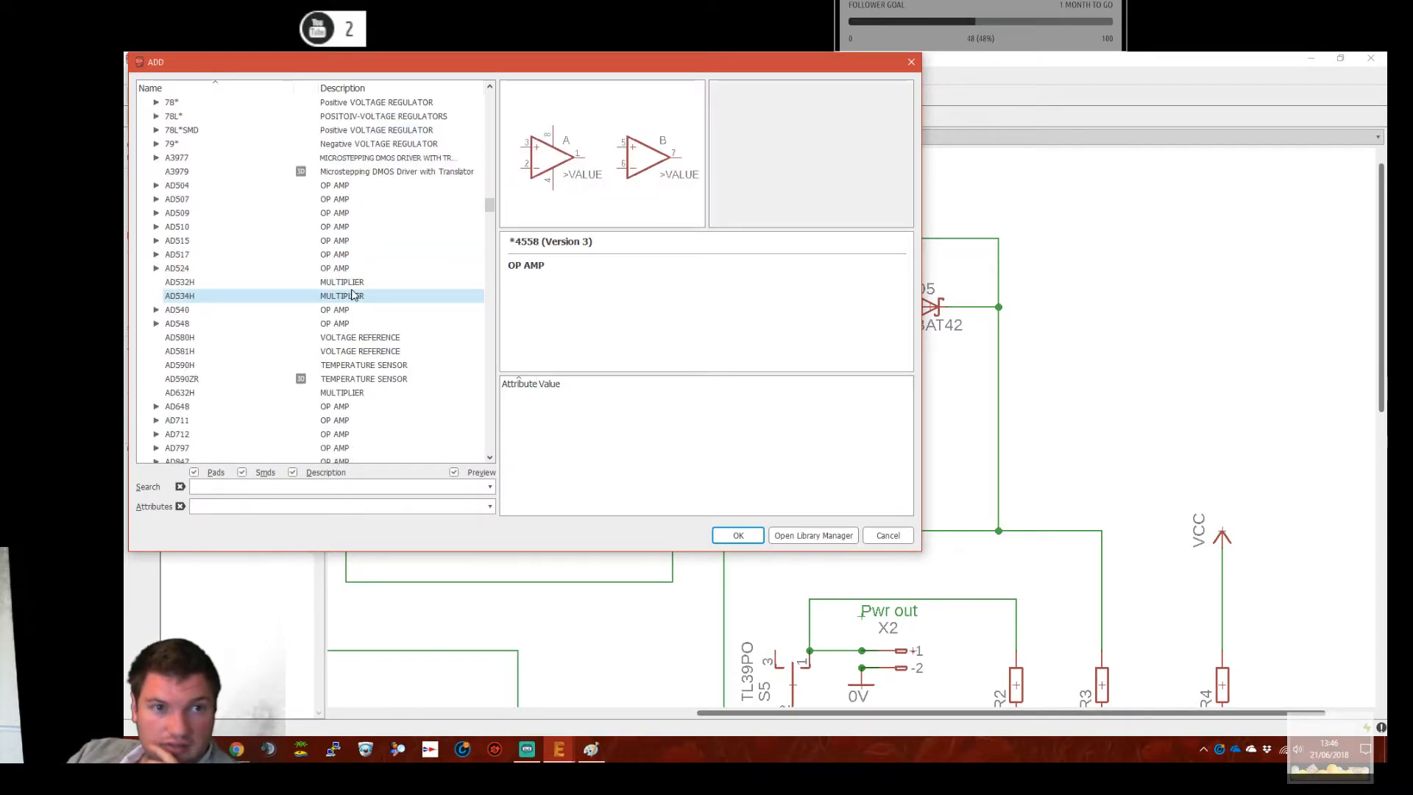
scroll(352, 296, down, 3)
scroll(352, 295, down, 2)
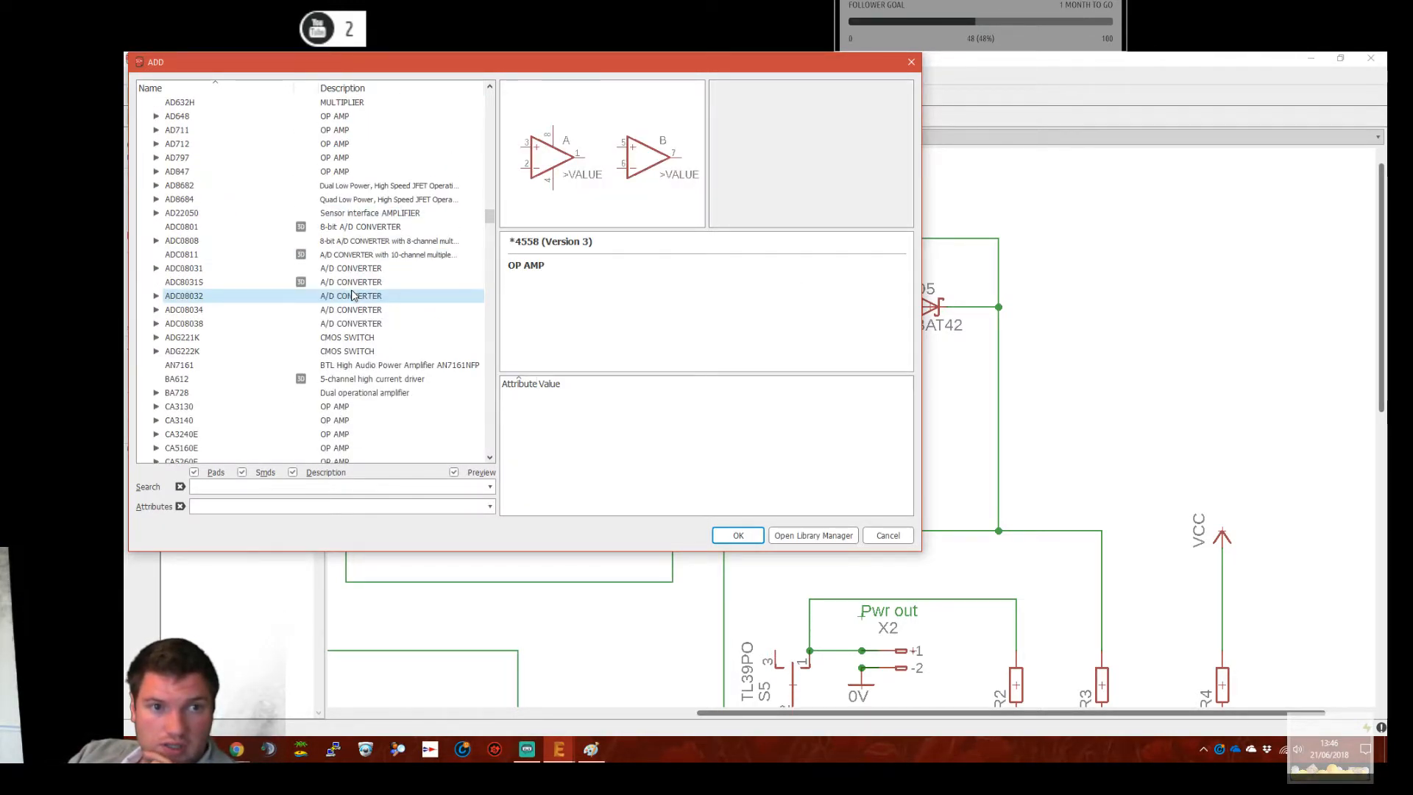
scroll(353, 295, down, 4)
scroll(352, 296, down, 15)
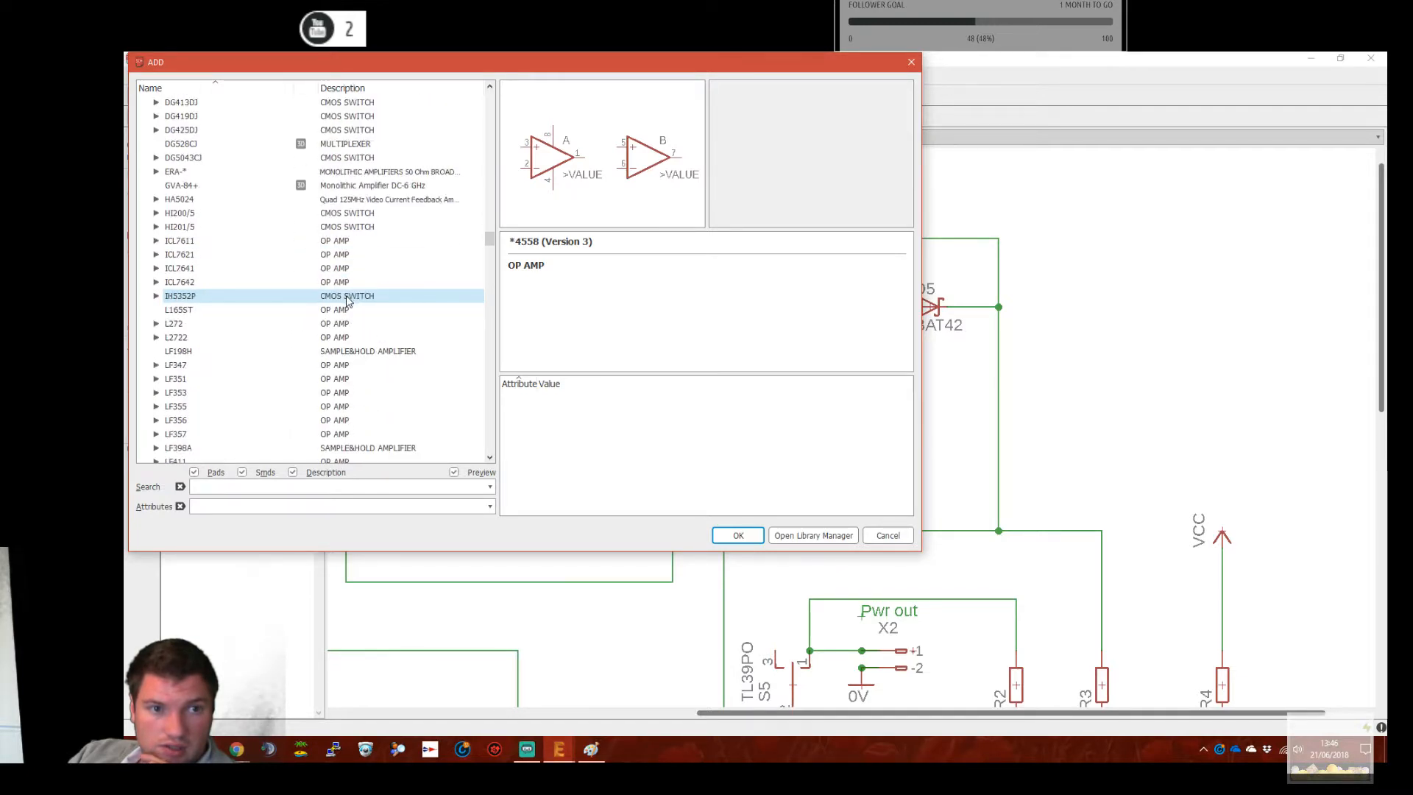
scroll(345, 299, down, 10)
scroll(343, 300, down, 12)
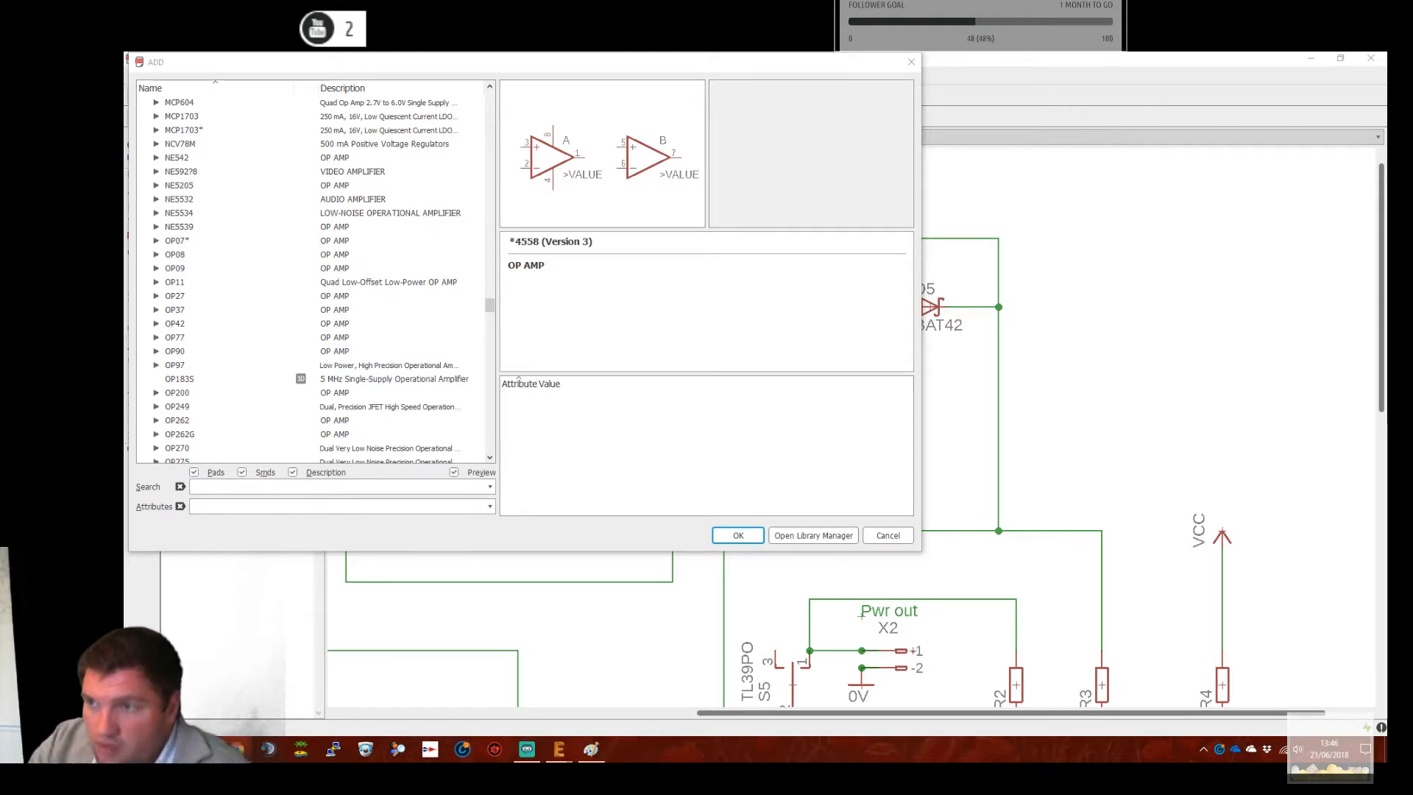
Switch to Chrome, open the Analog Devices site from the search results and show its Power Management product categories
key(alt+Tab)
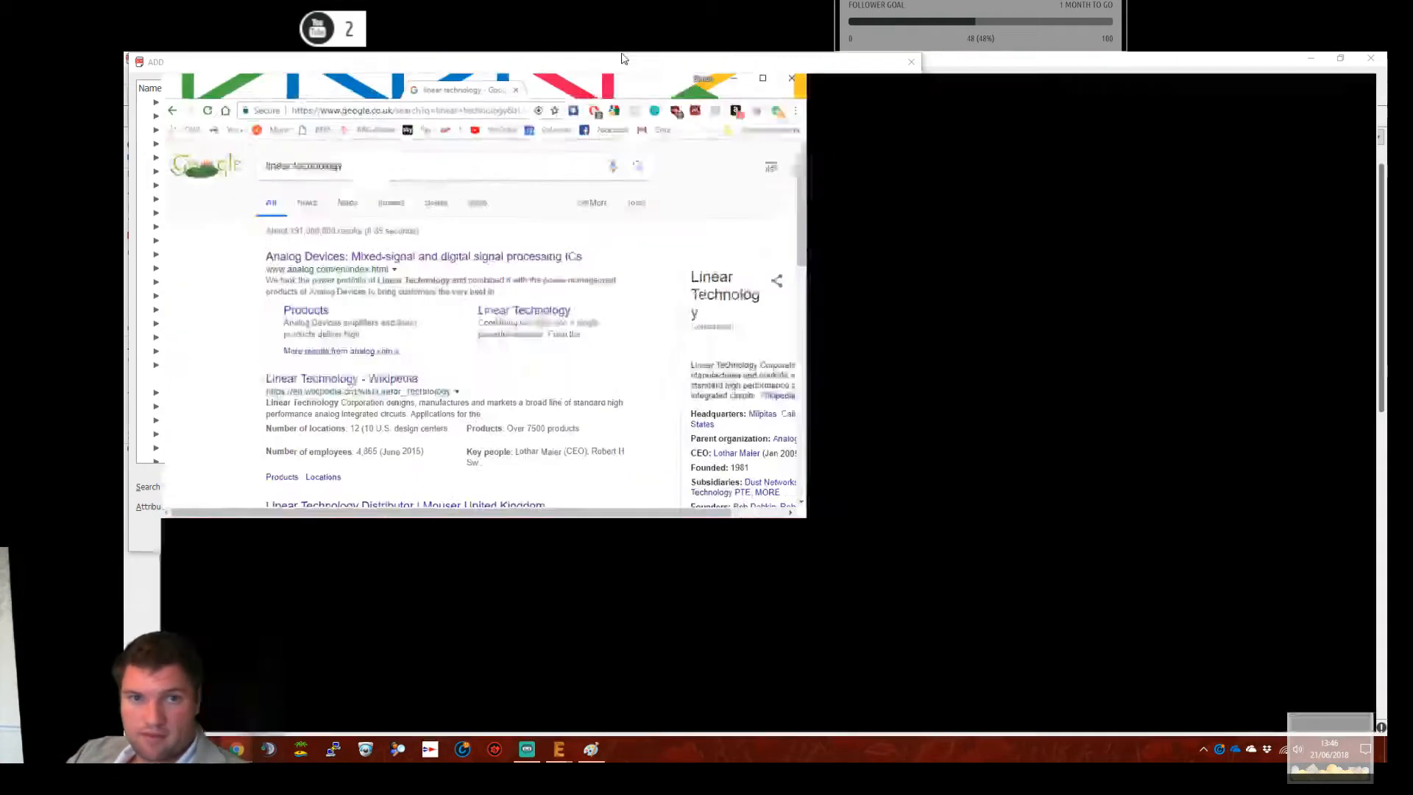
click(424, 236)
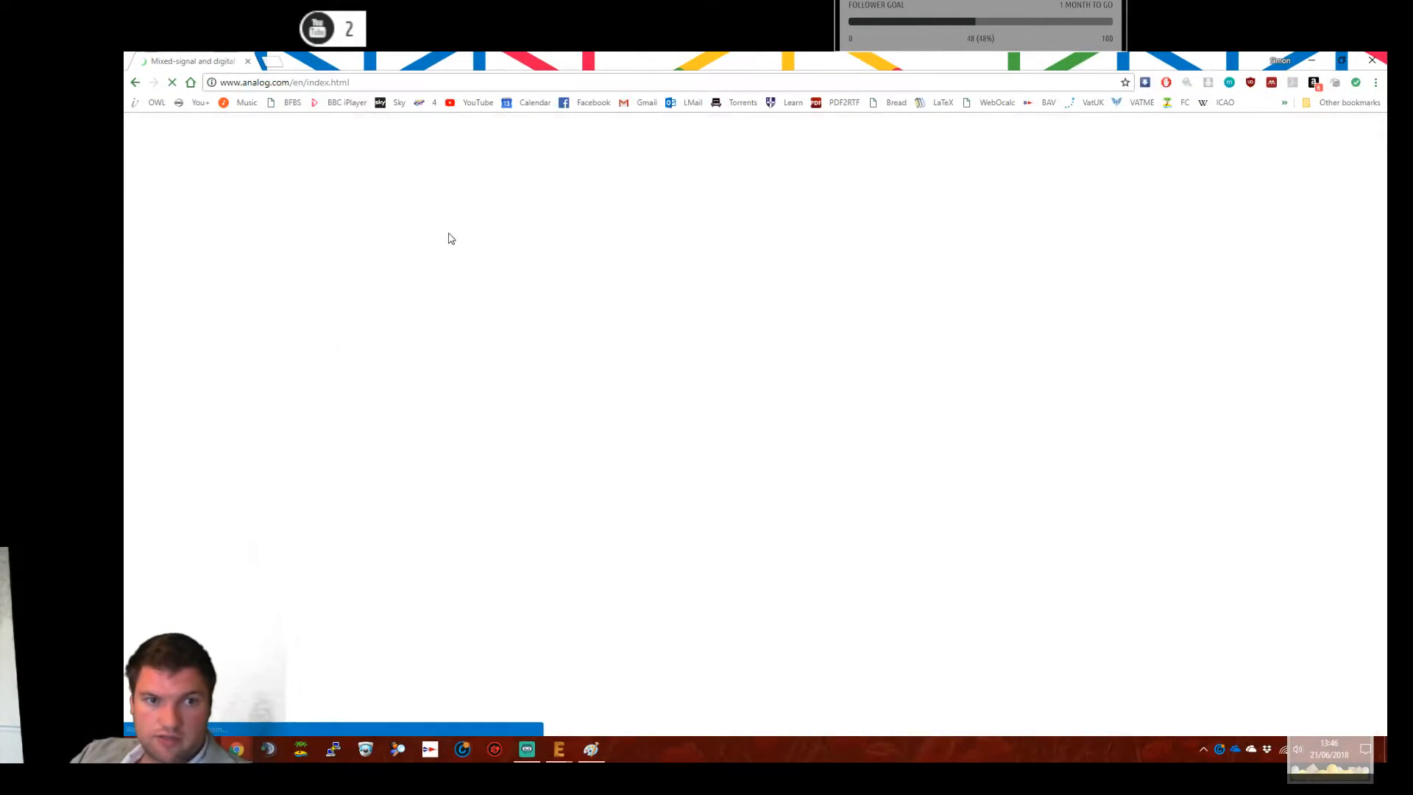
click(518, 223)
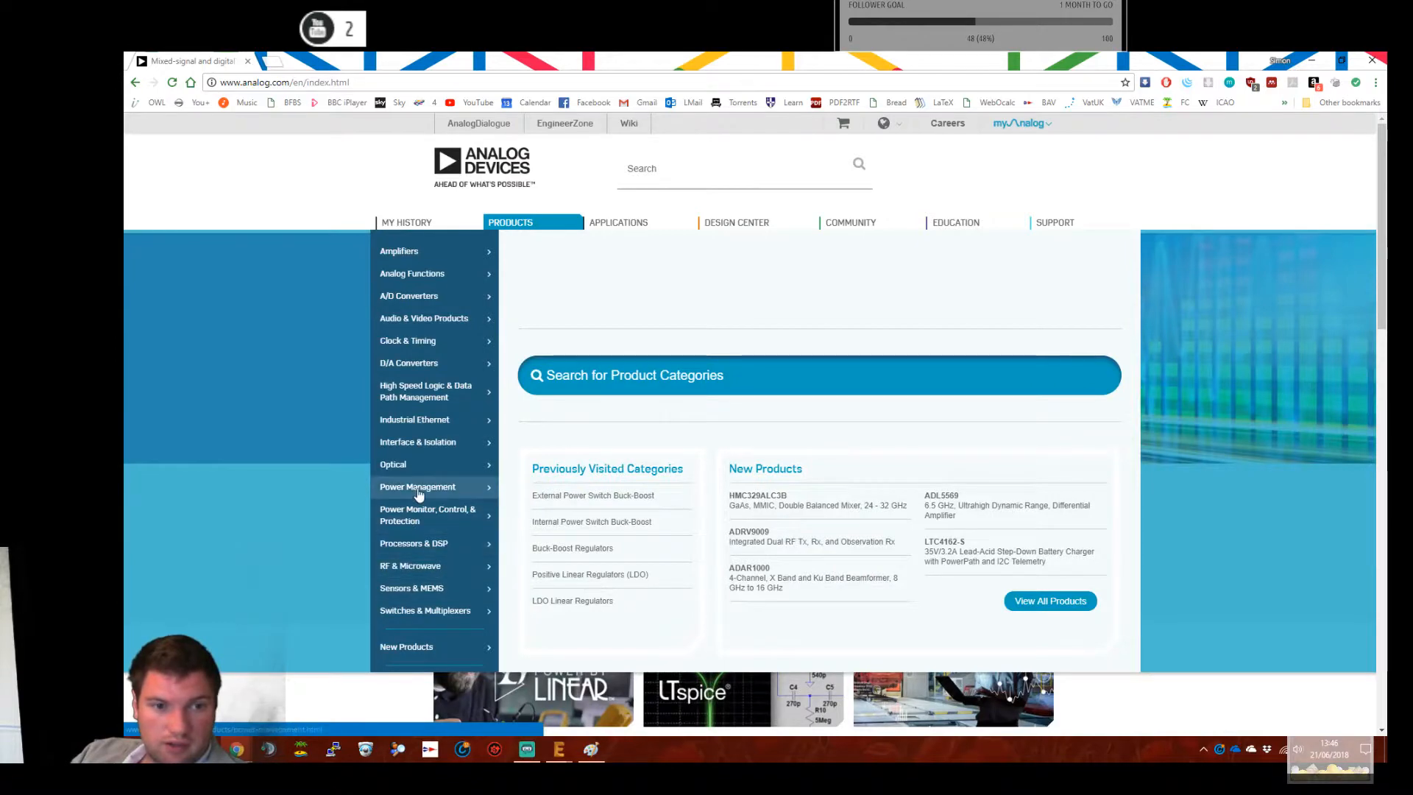
click(418, 486)
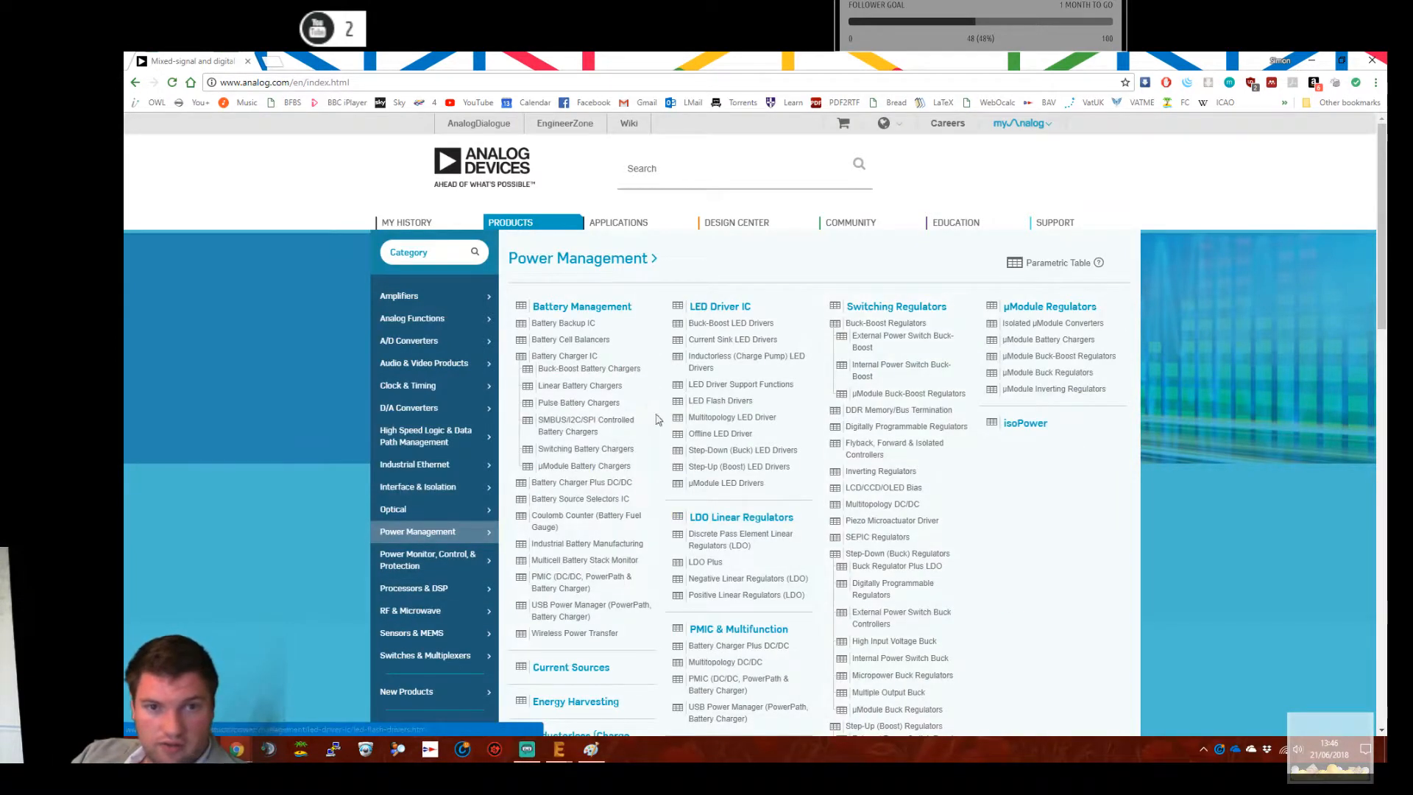
Look through the Power Management categories, from battery management and switching regulators to power control and supercapacitor chargers
scroll(671, 414, down, 1)
scroll(671, 414, down, 1)
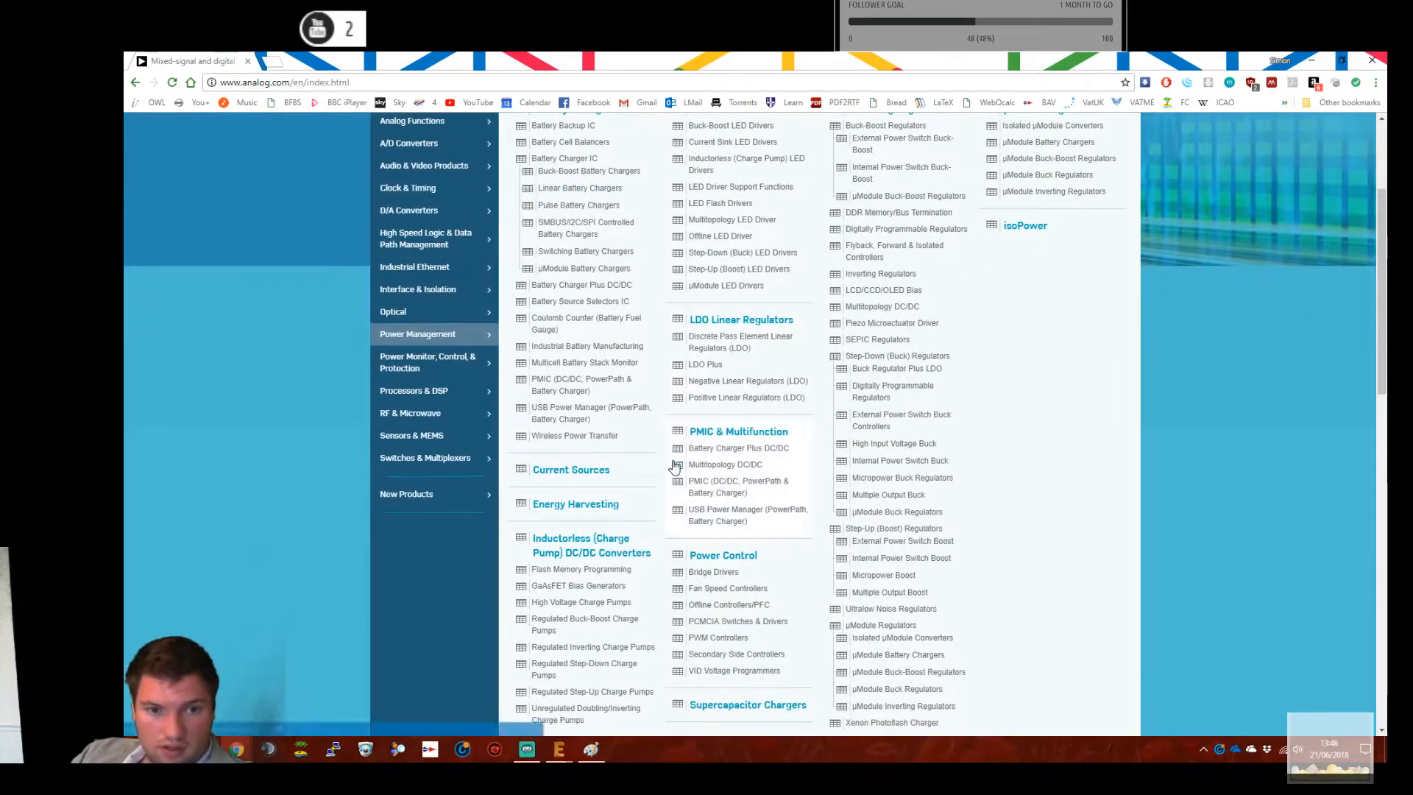
scroll(665, 487, down, 1)
scroll(664, 487, down, 1)
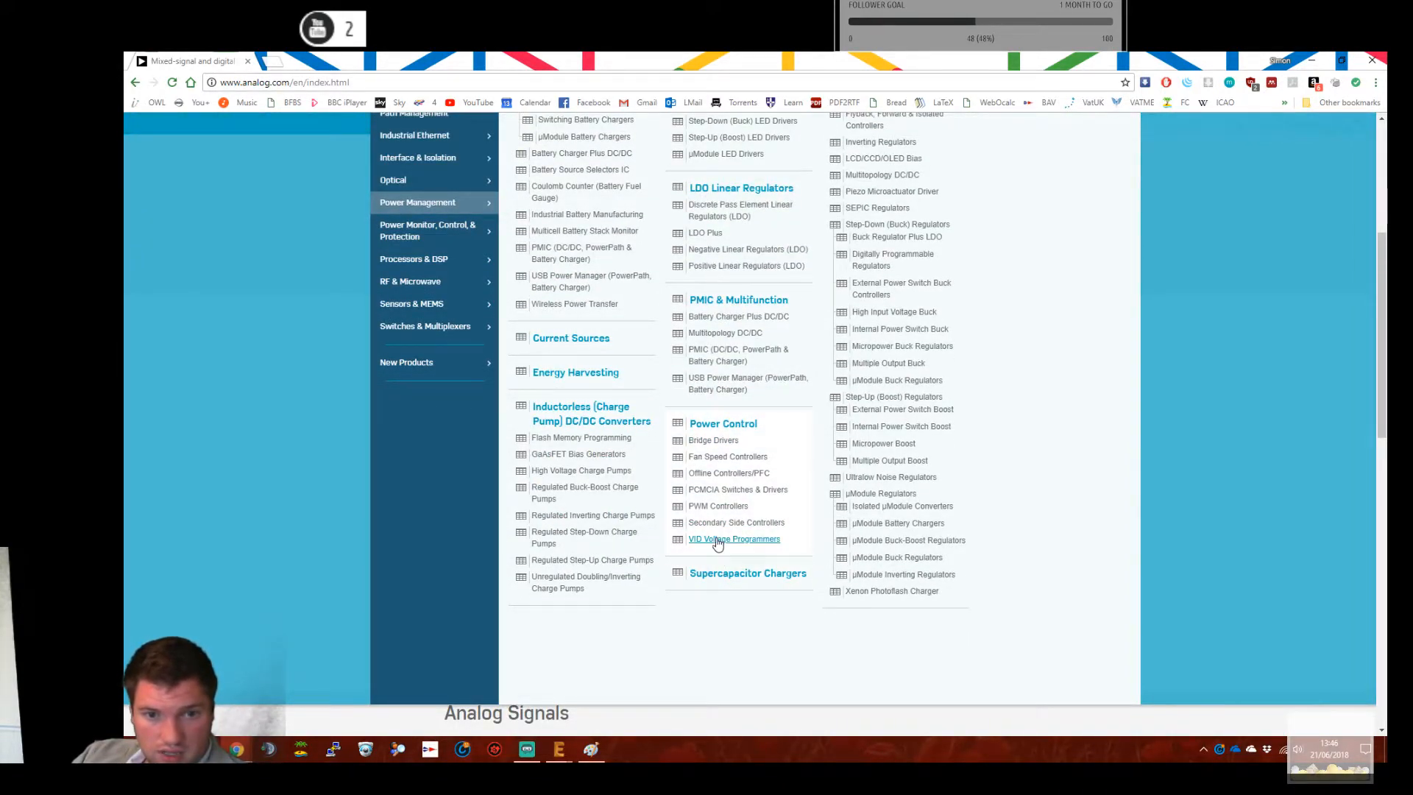
scroll(714, 524, up, 2)
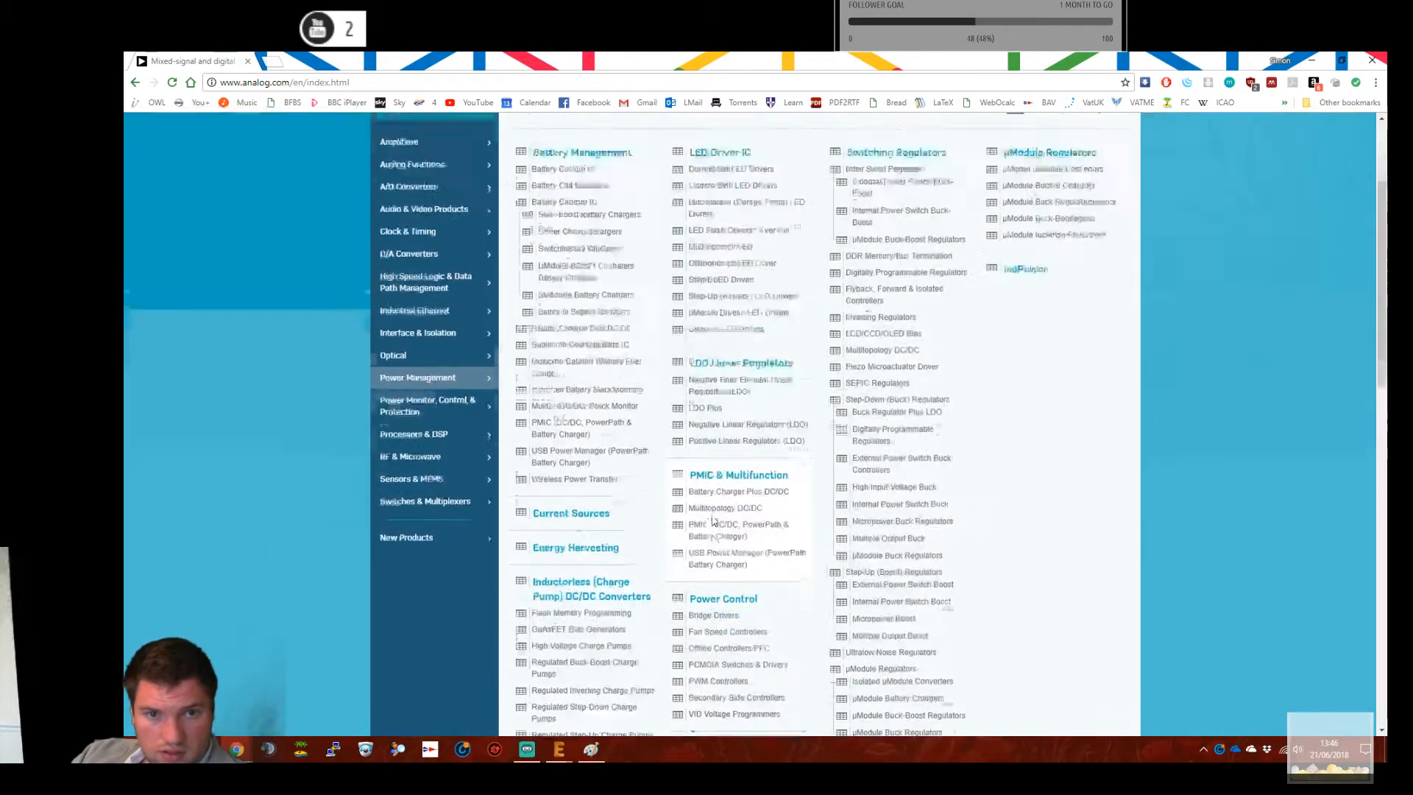
scroll(714, 519, up, 2)
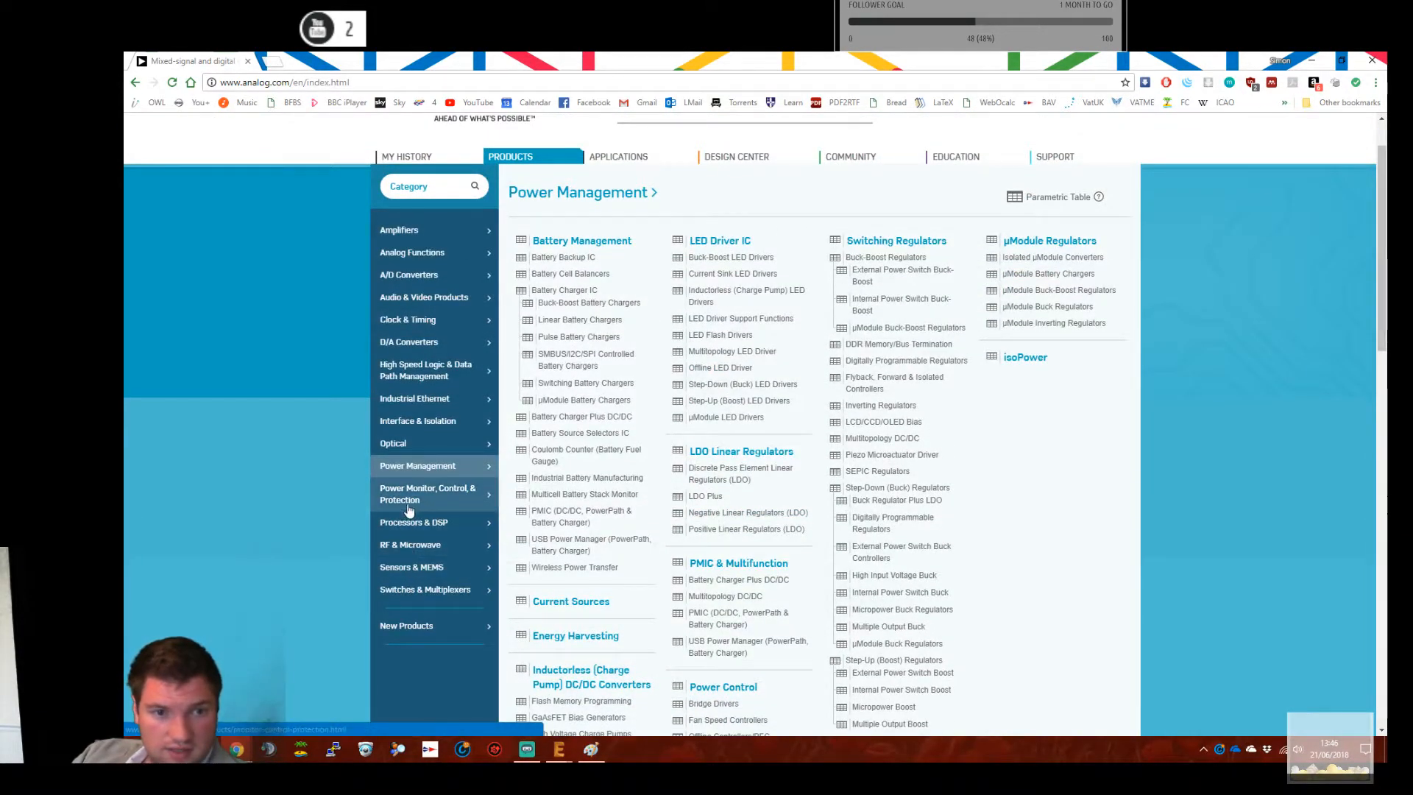
Open the PowerPath, Ideal Diodes & Load Switches selection table from the Power Monitor, Control, & Protection category
mouse_move(429, 504)
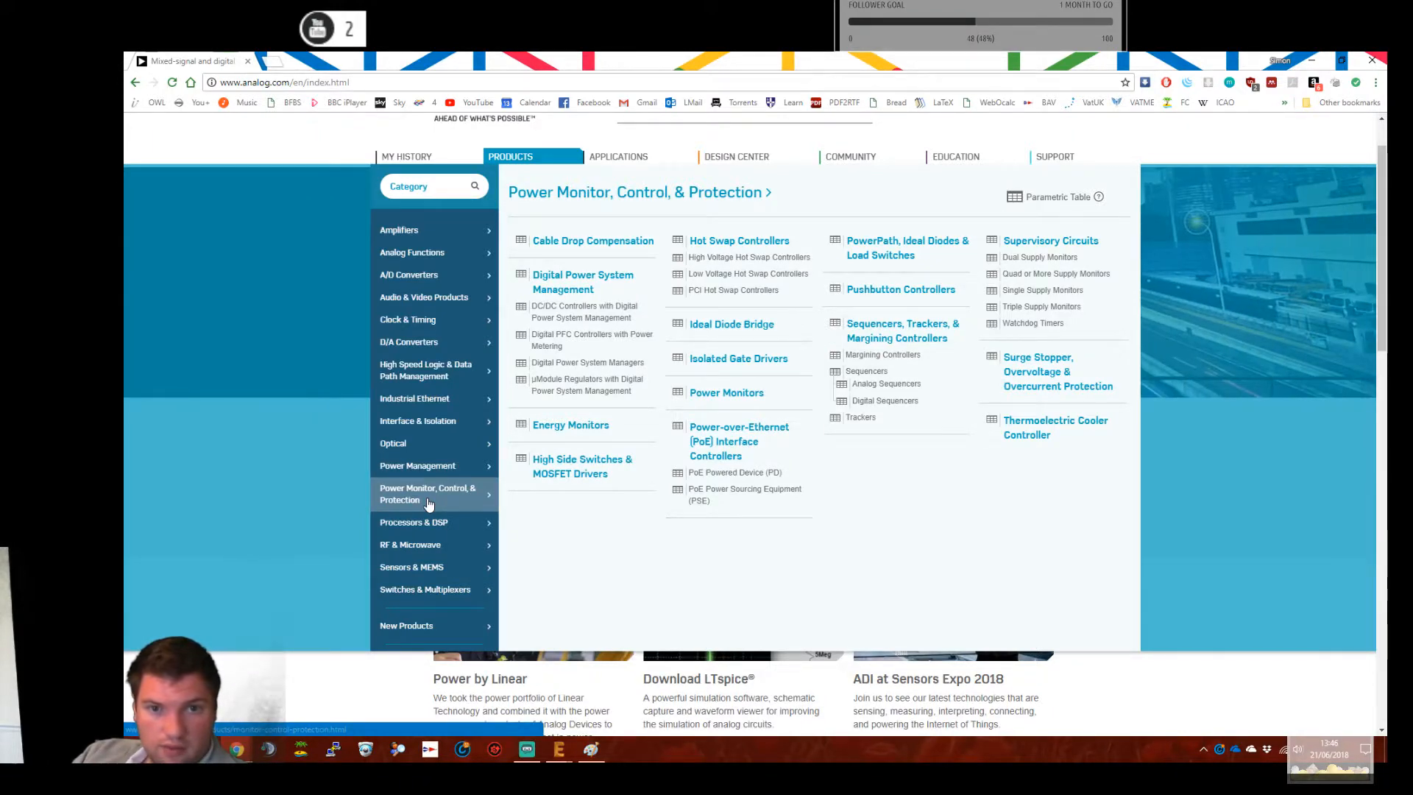
click(905, 249)
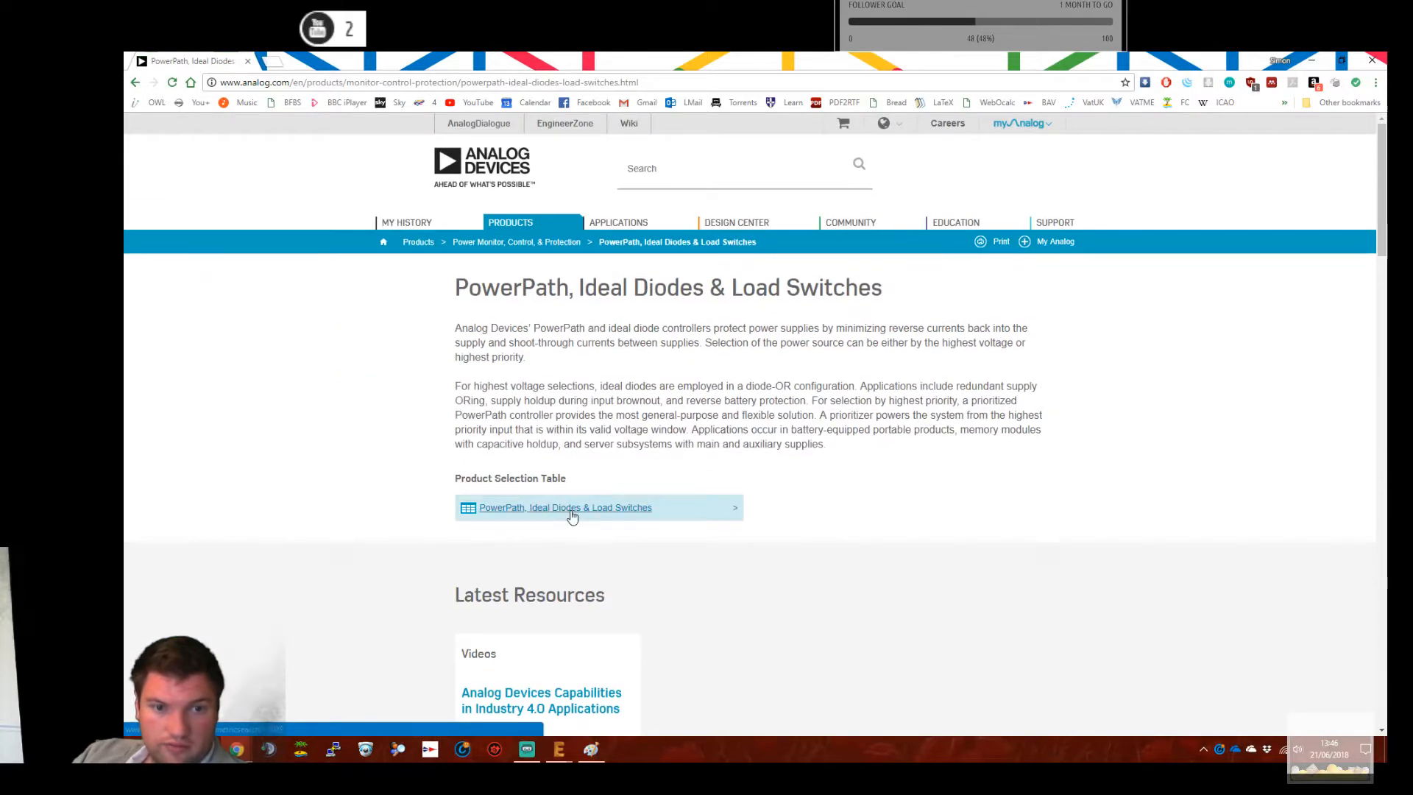
click(573, 515)
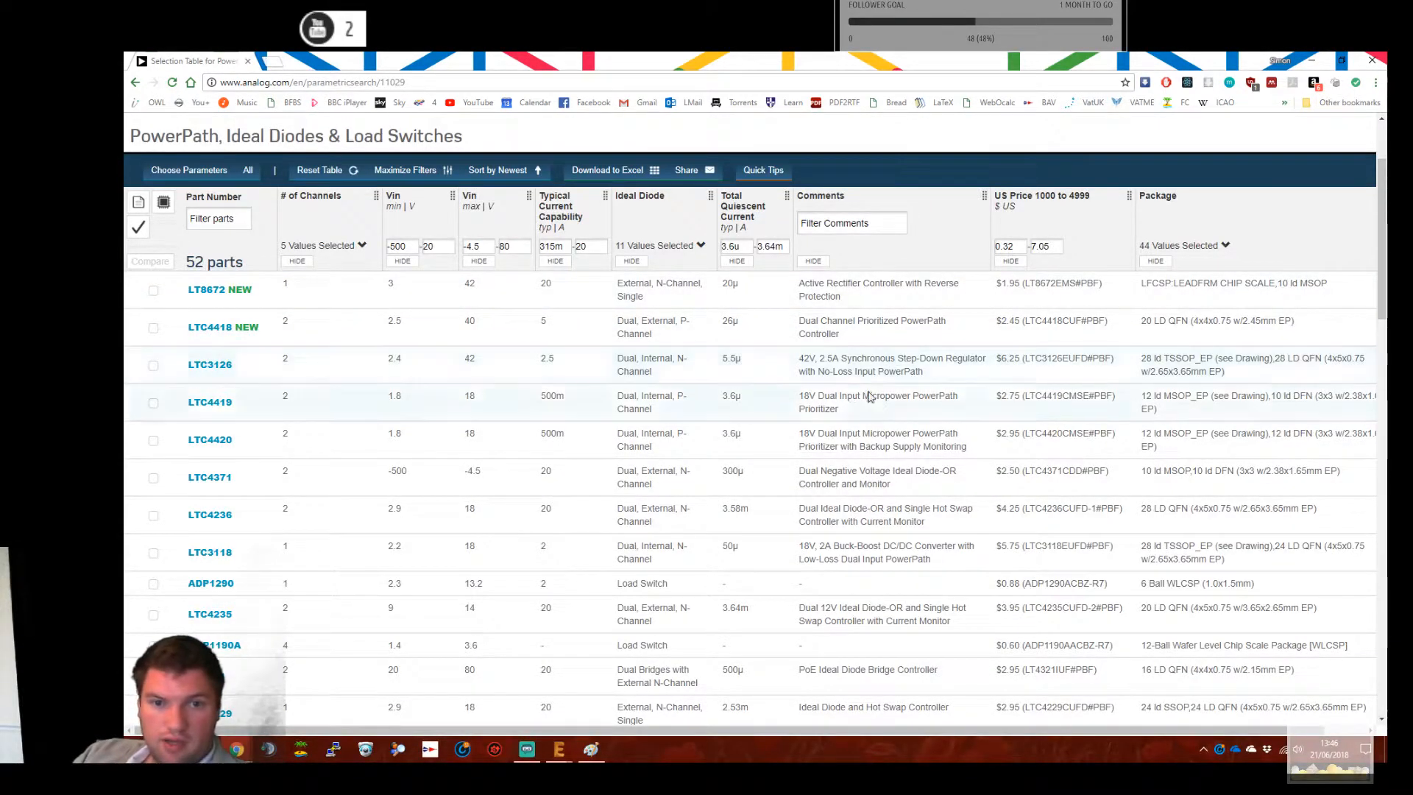
Scan the listed ideal diode and load switch parts and sort the table by minimum Vin, lowest first
scroll(934, 588, down, 3)
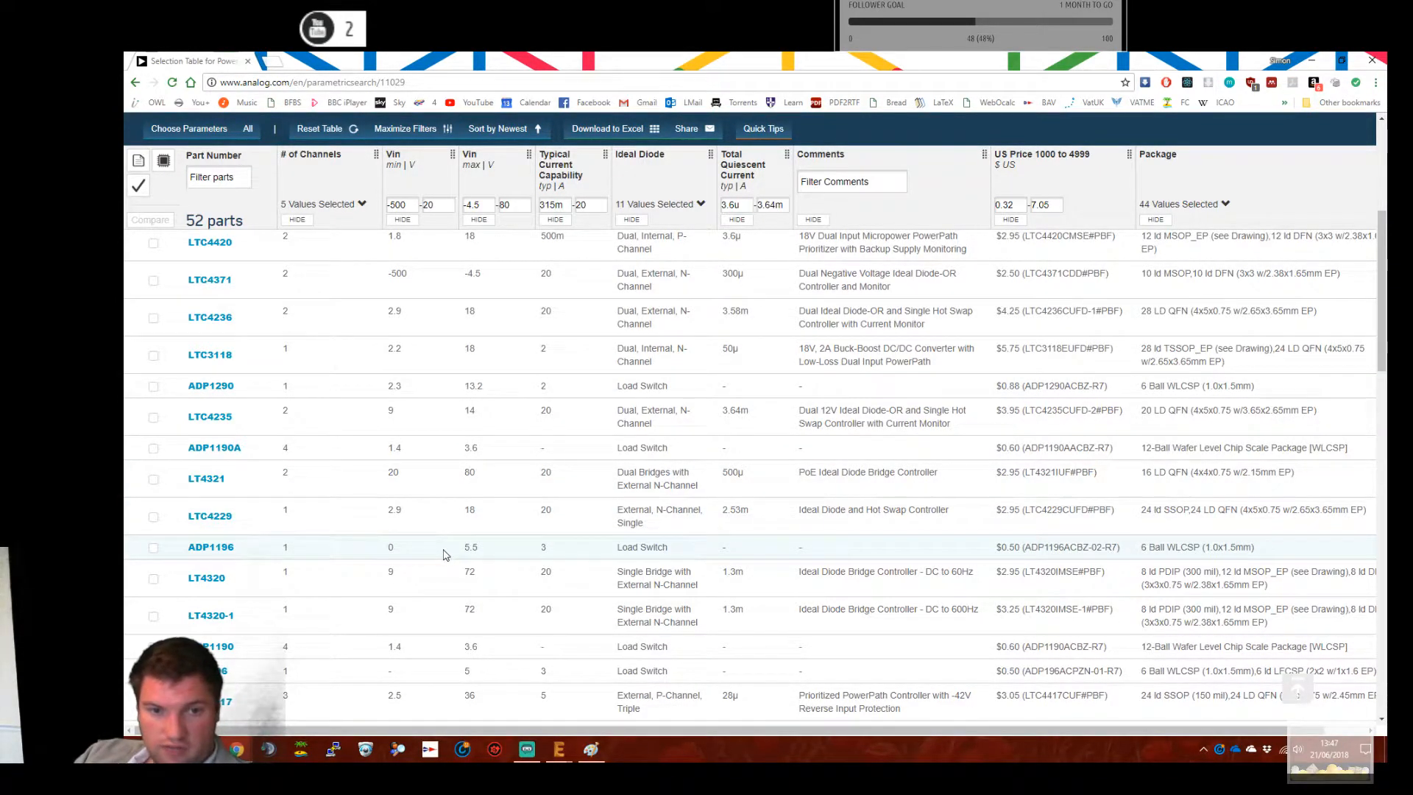
mouse_move(210, 554)
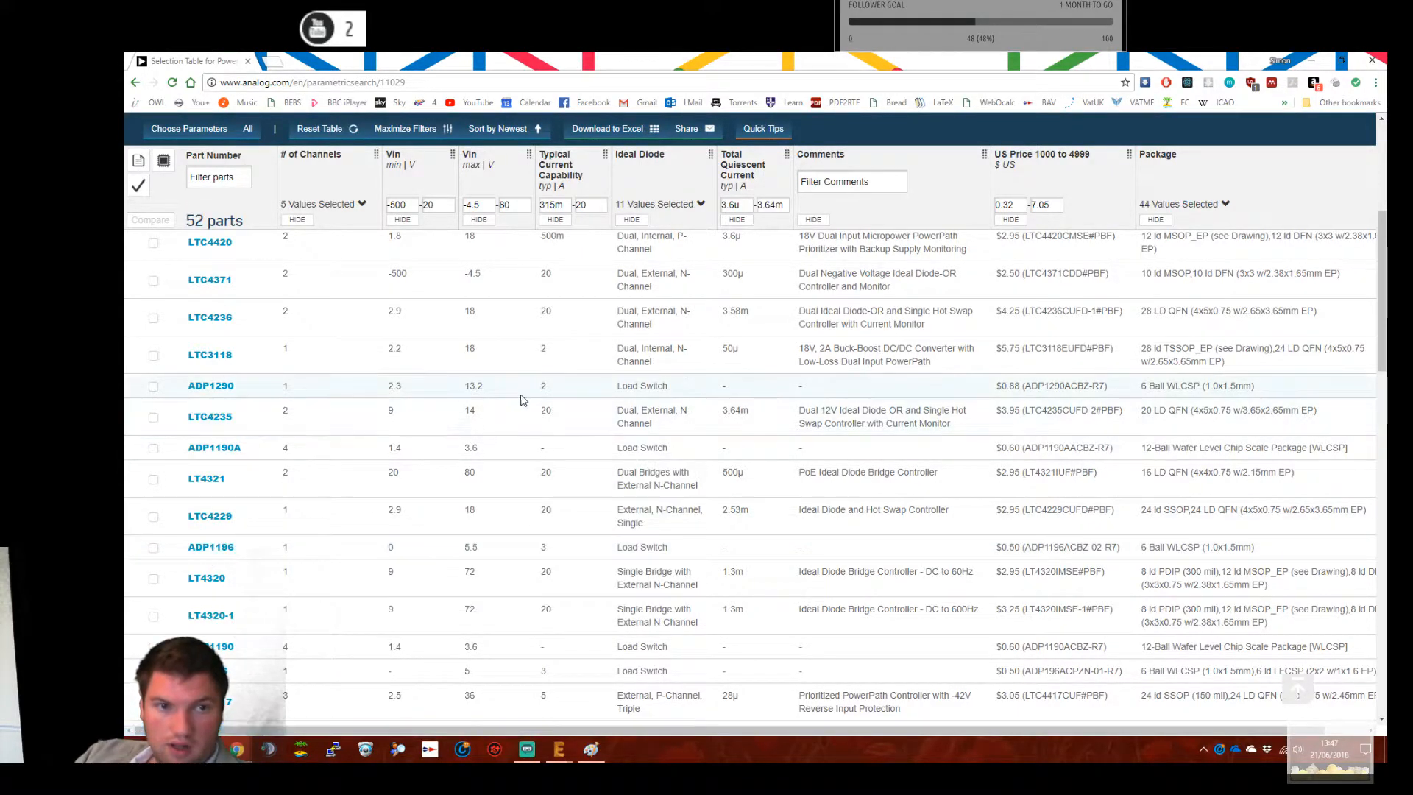
scroll(372, 467, up, 5)
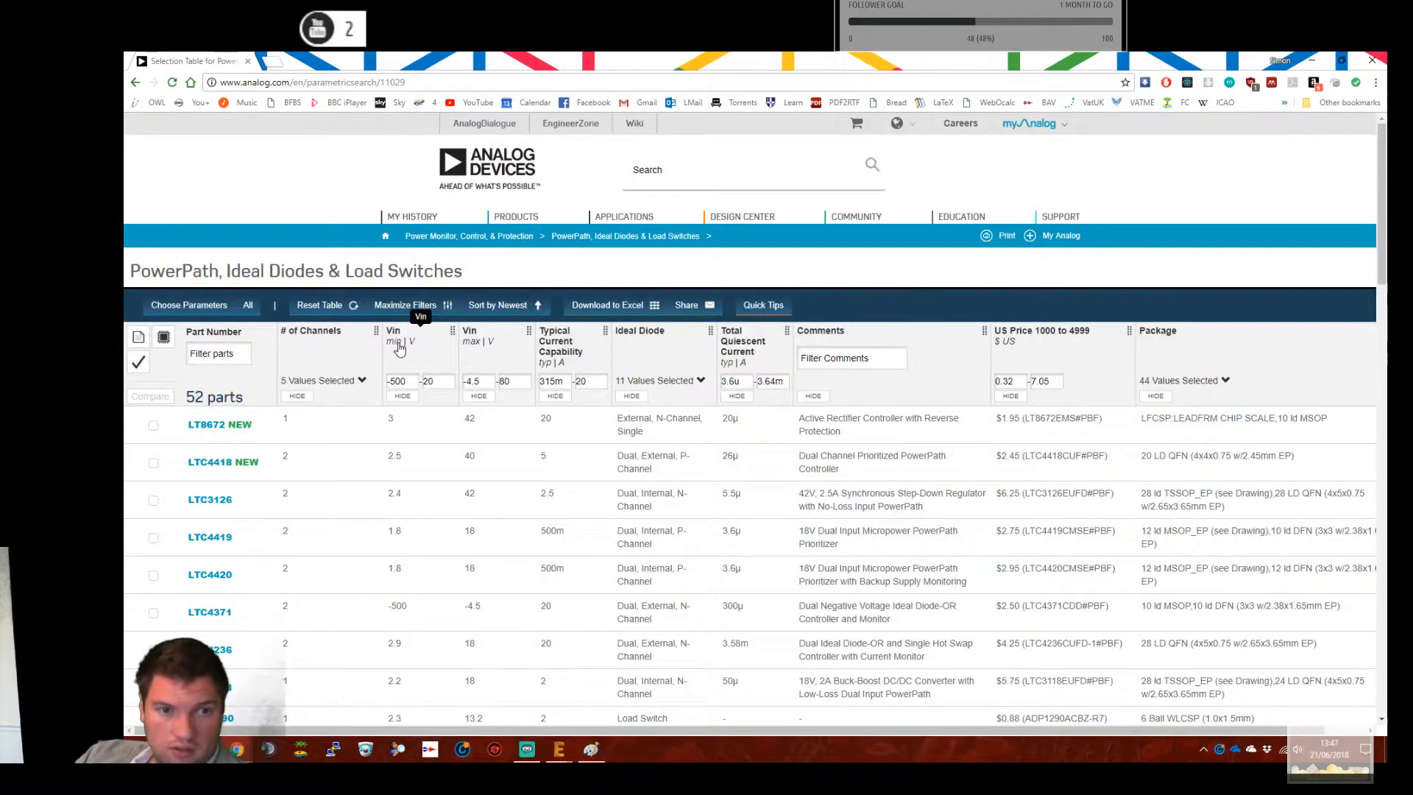
click(399, 346)
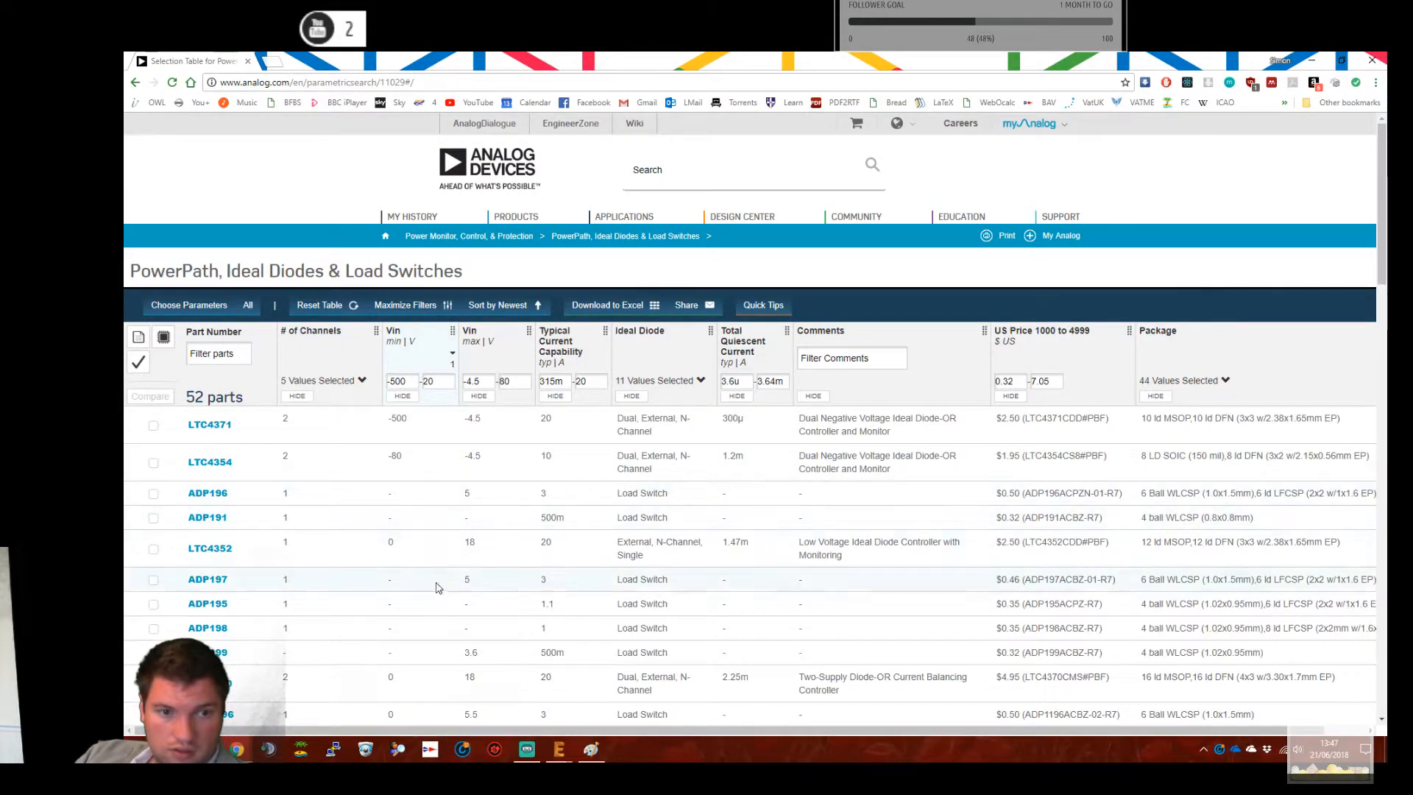
Compare the low-input-voltage parts, previewing LTC4370, ADP195 and ADP199
scroll(441, 648, down, 4)
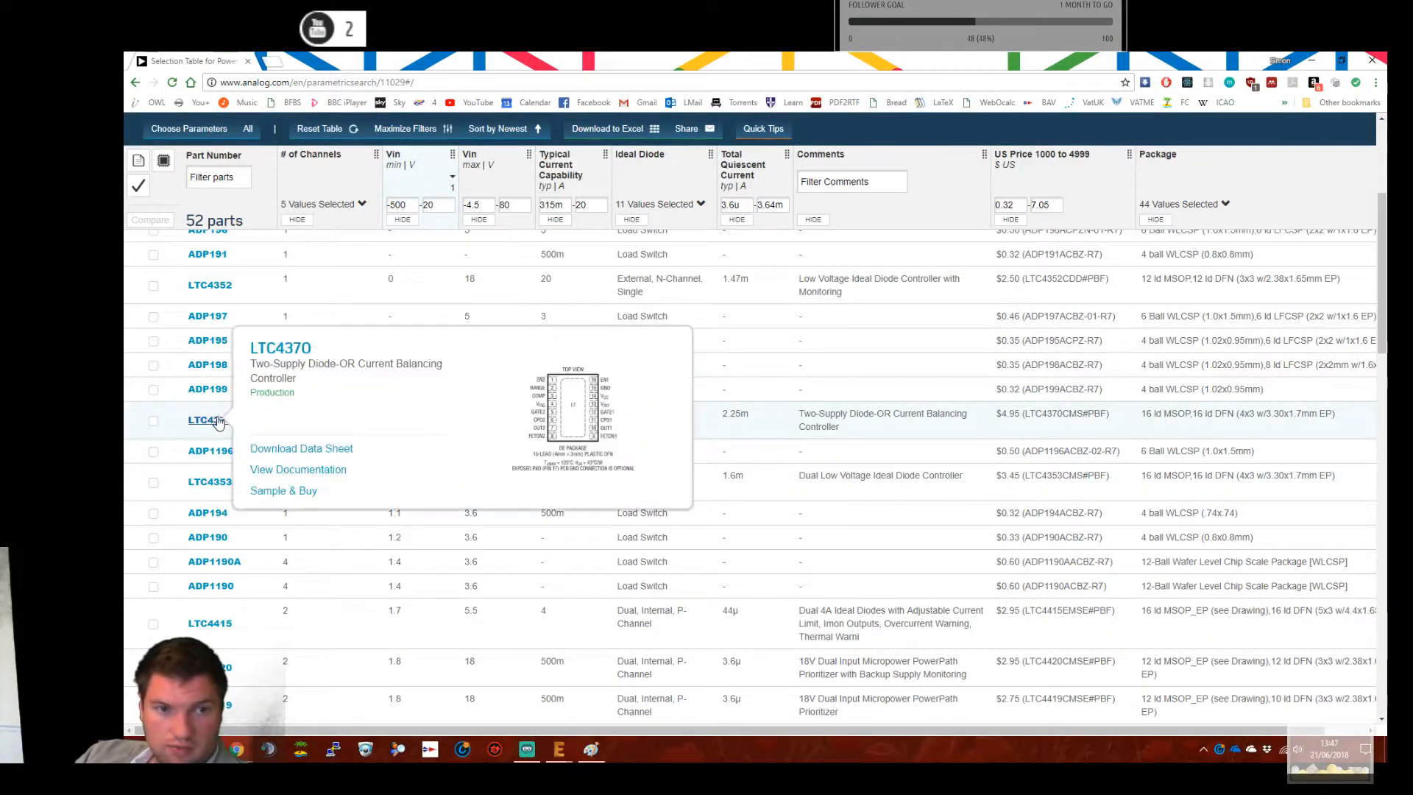
mouse_move(205, 484)
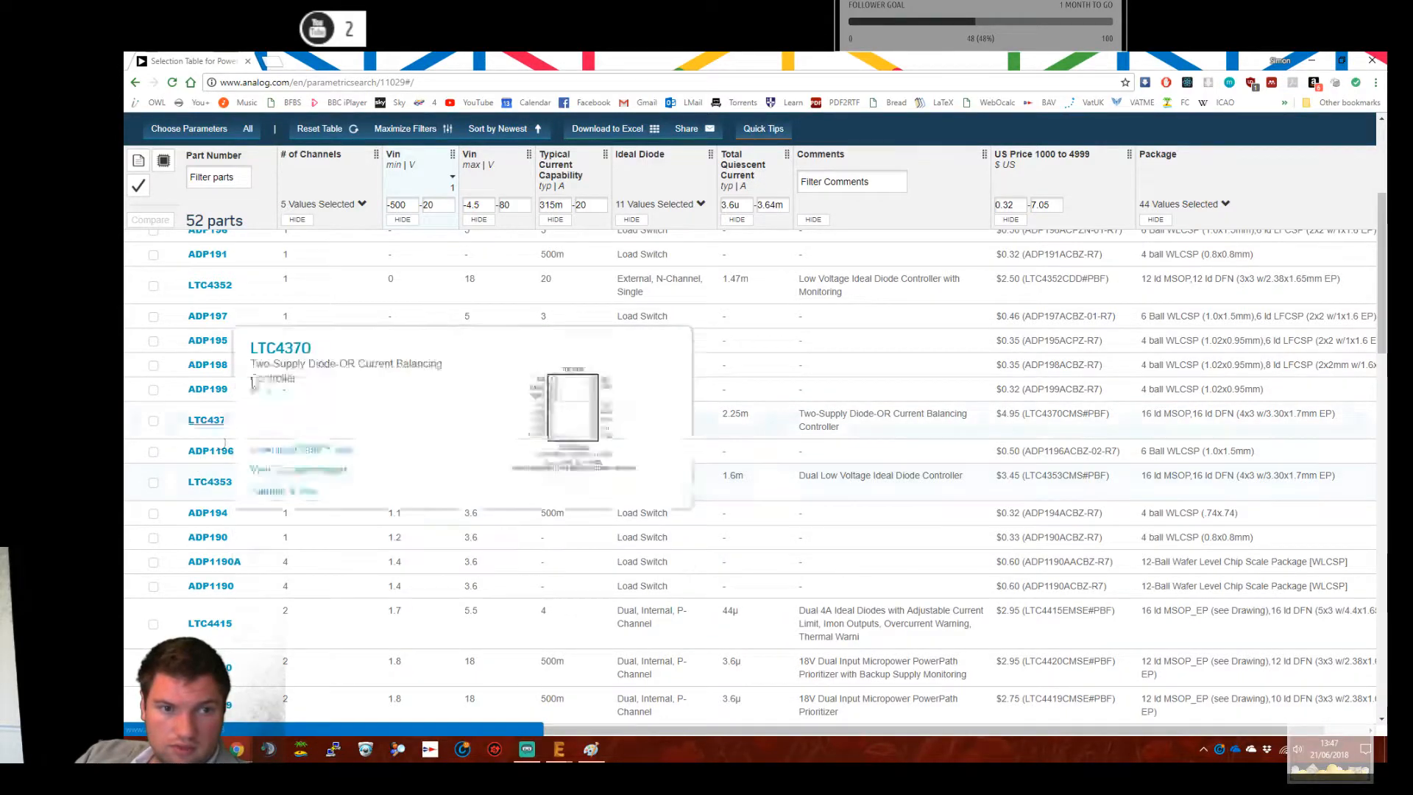
mouse_move(209, 392)
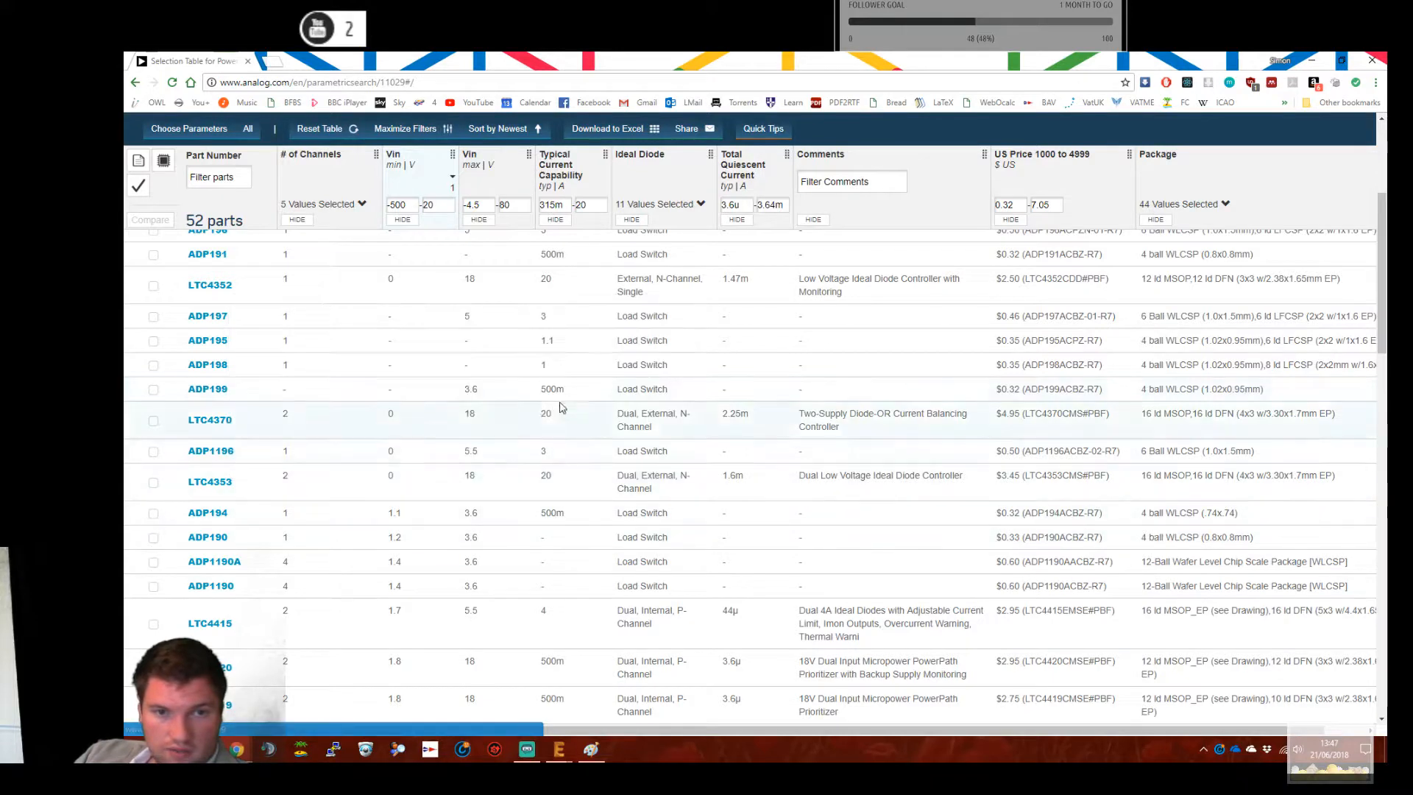
scroll(596, 443, up, 1)
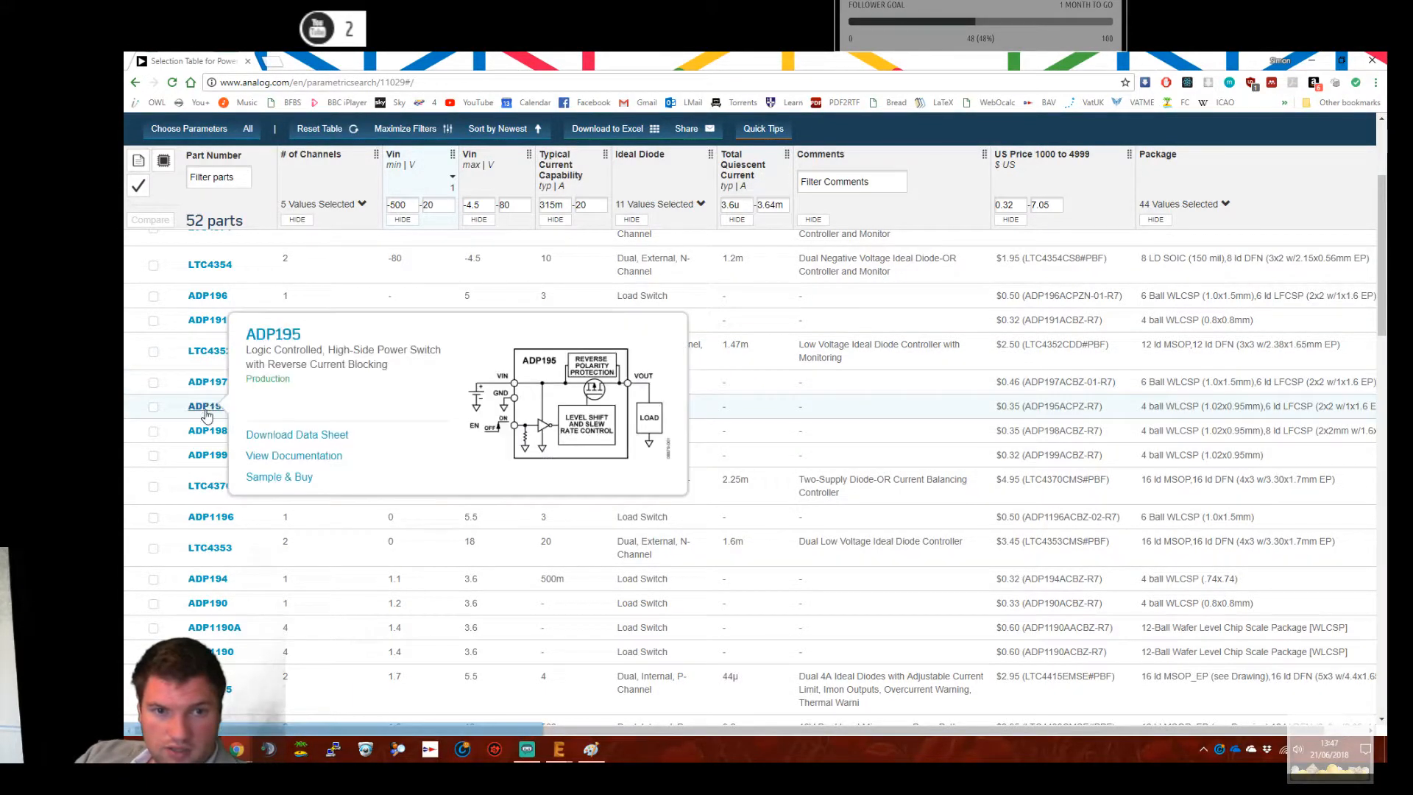
mouse_move(207, 456)
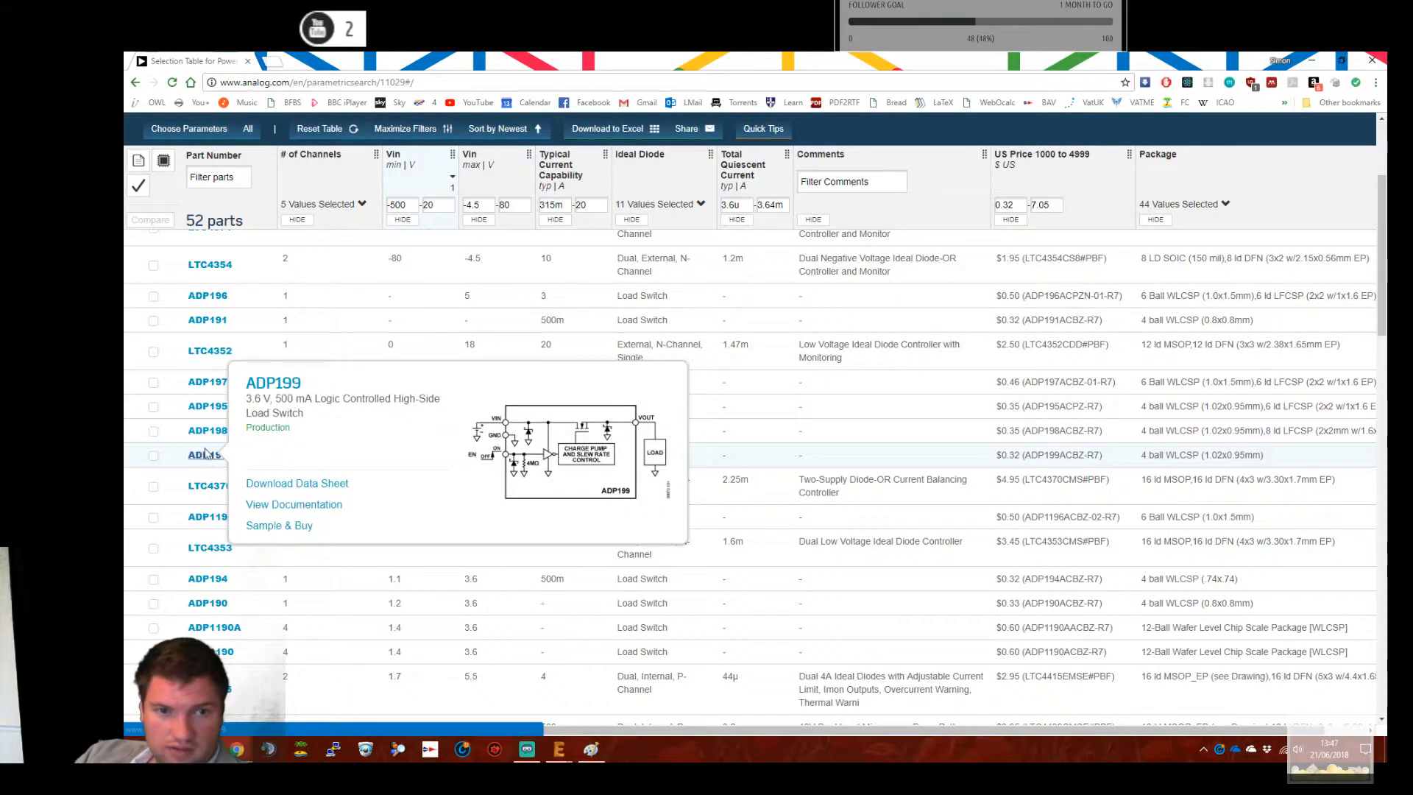
Preview the LTC4352 ideal diode controller and ADP190 power switch, and examine the parts with higher minimum Vin
scroll(662, 471, up, 2)
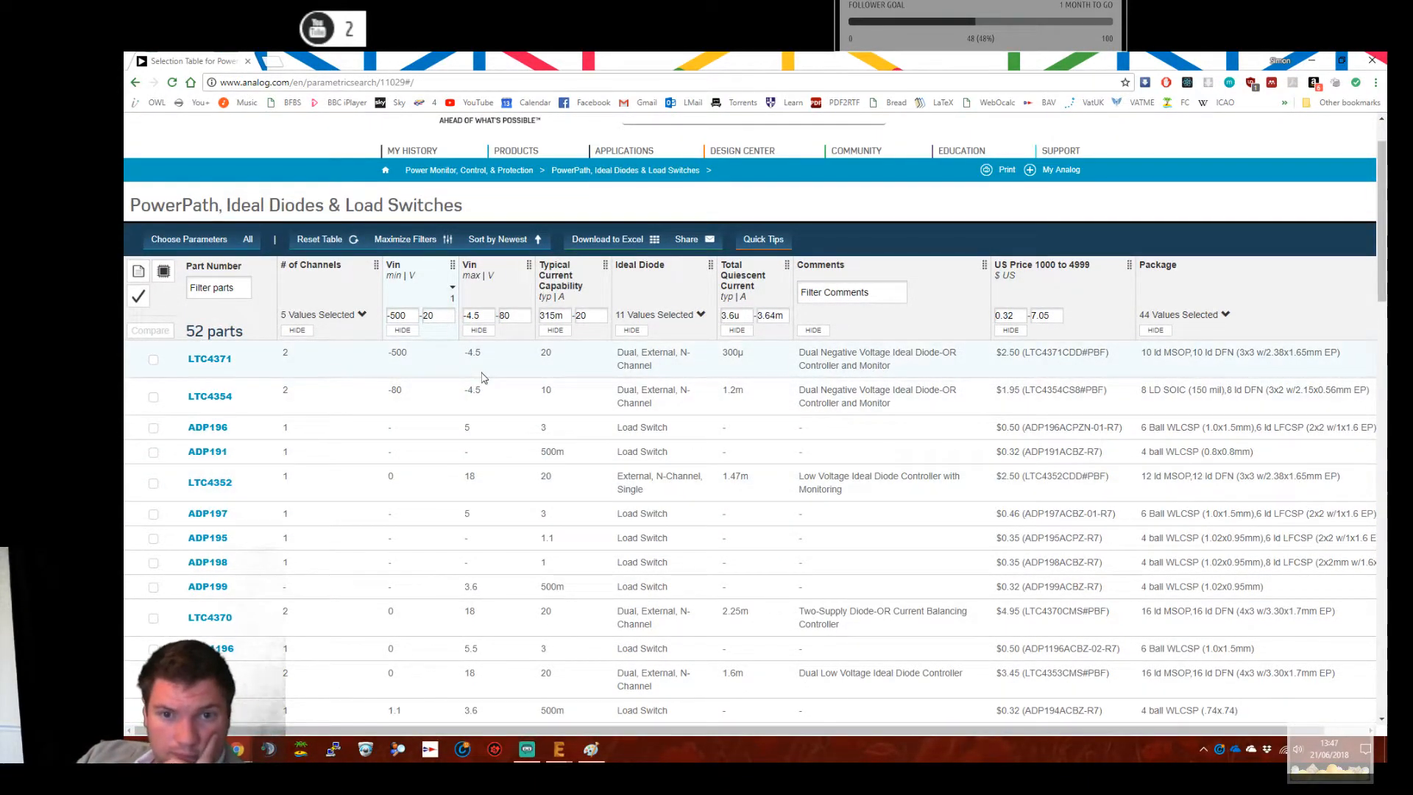
scroll(482, 377, down, 1)
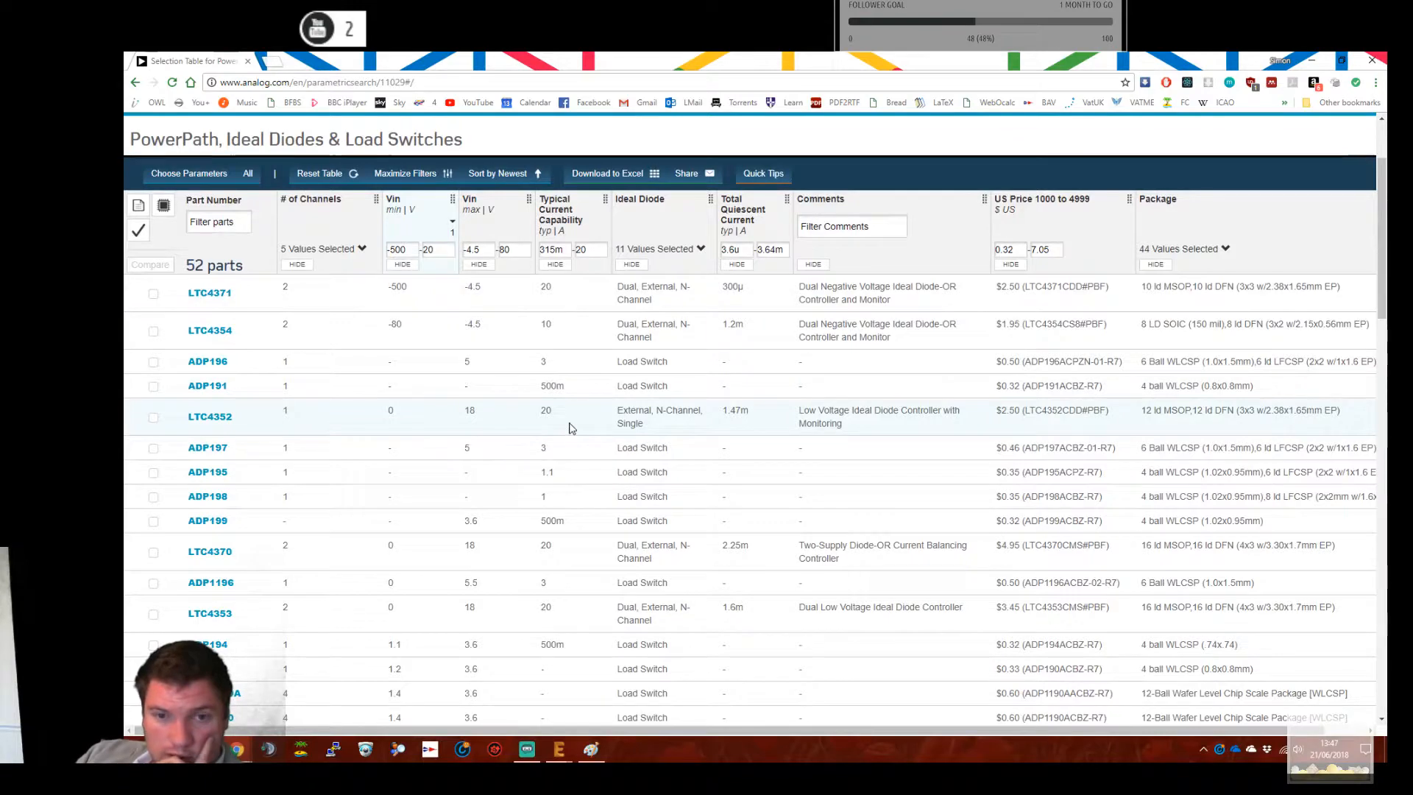
mouse_move(213, 418)
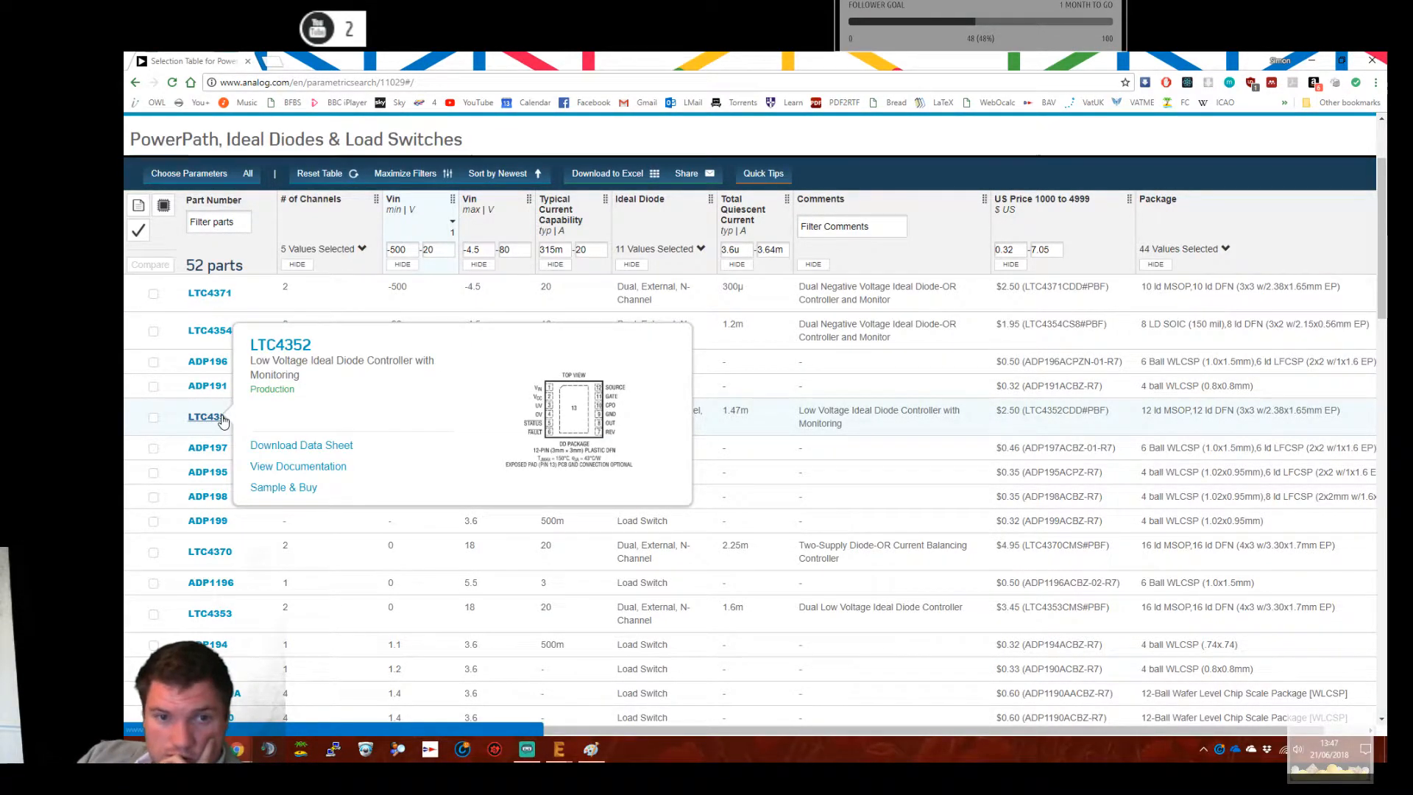
scroll(456, 478, down, 2)
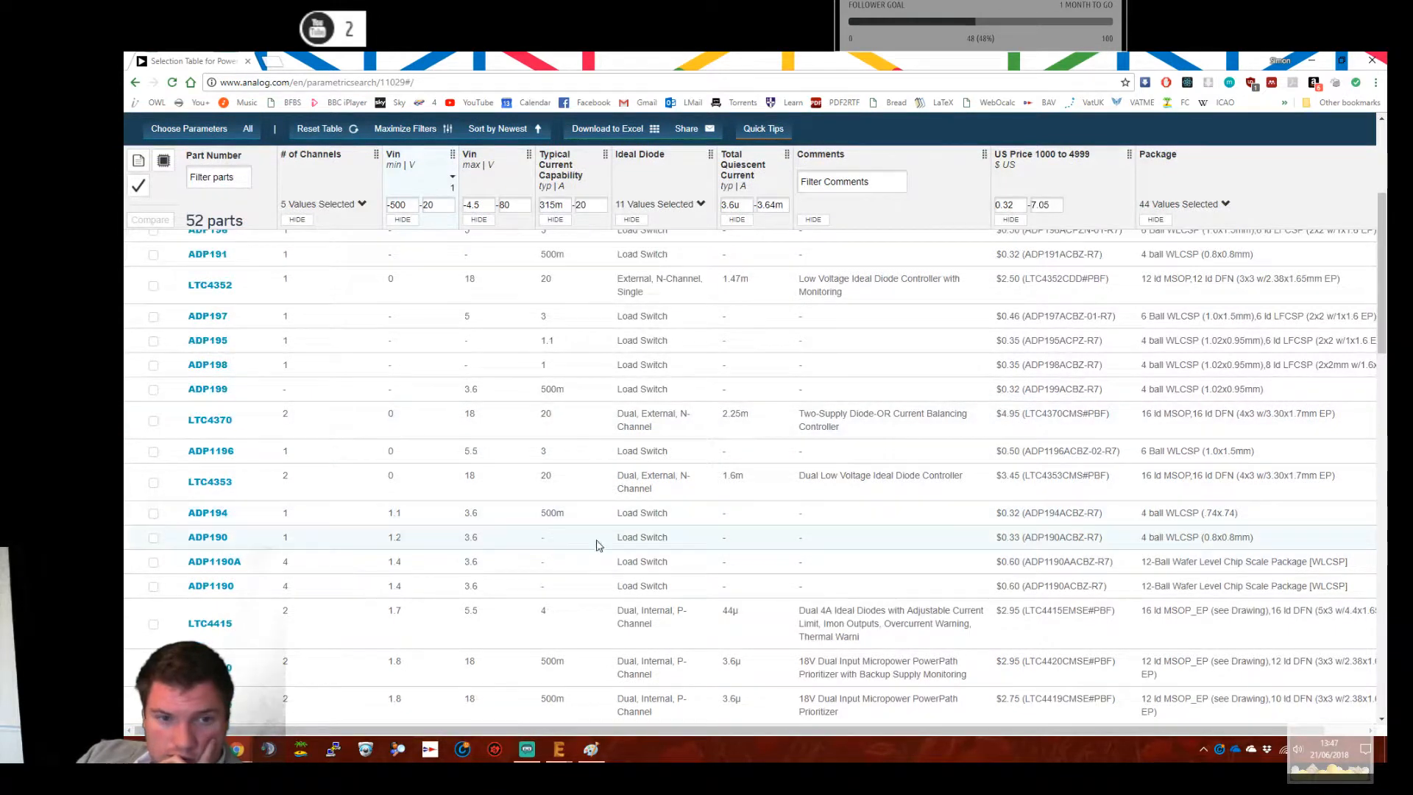
mouse_move(225, 539)
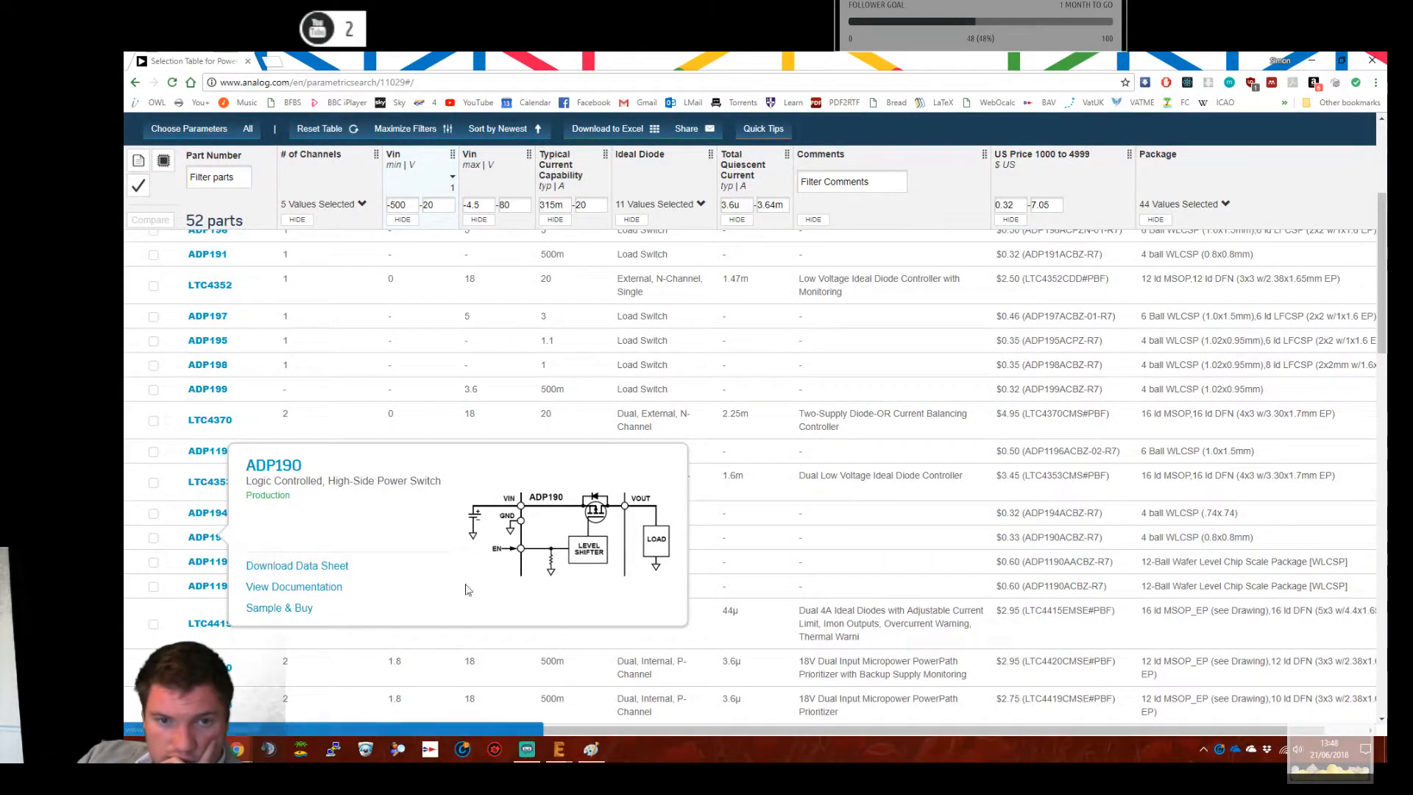
scroll(251, 433, down, 3)
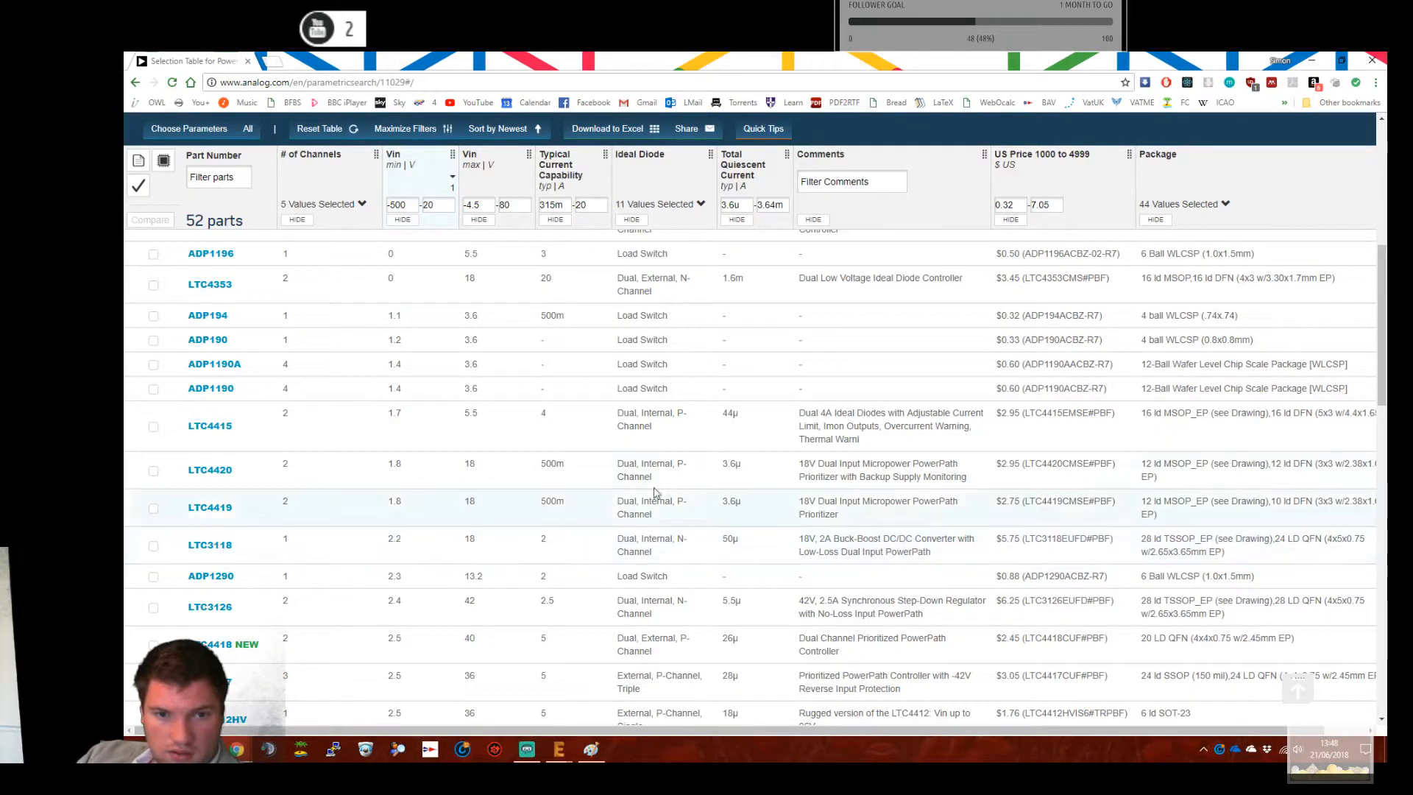
Compare the parts from 1.8 V minimum Vin upwards, previewing LTC3118, LTC4418, LTC3226, LTC4411 and LTC2952
mouse_move(209, 472)
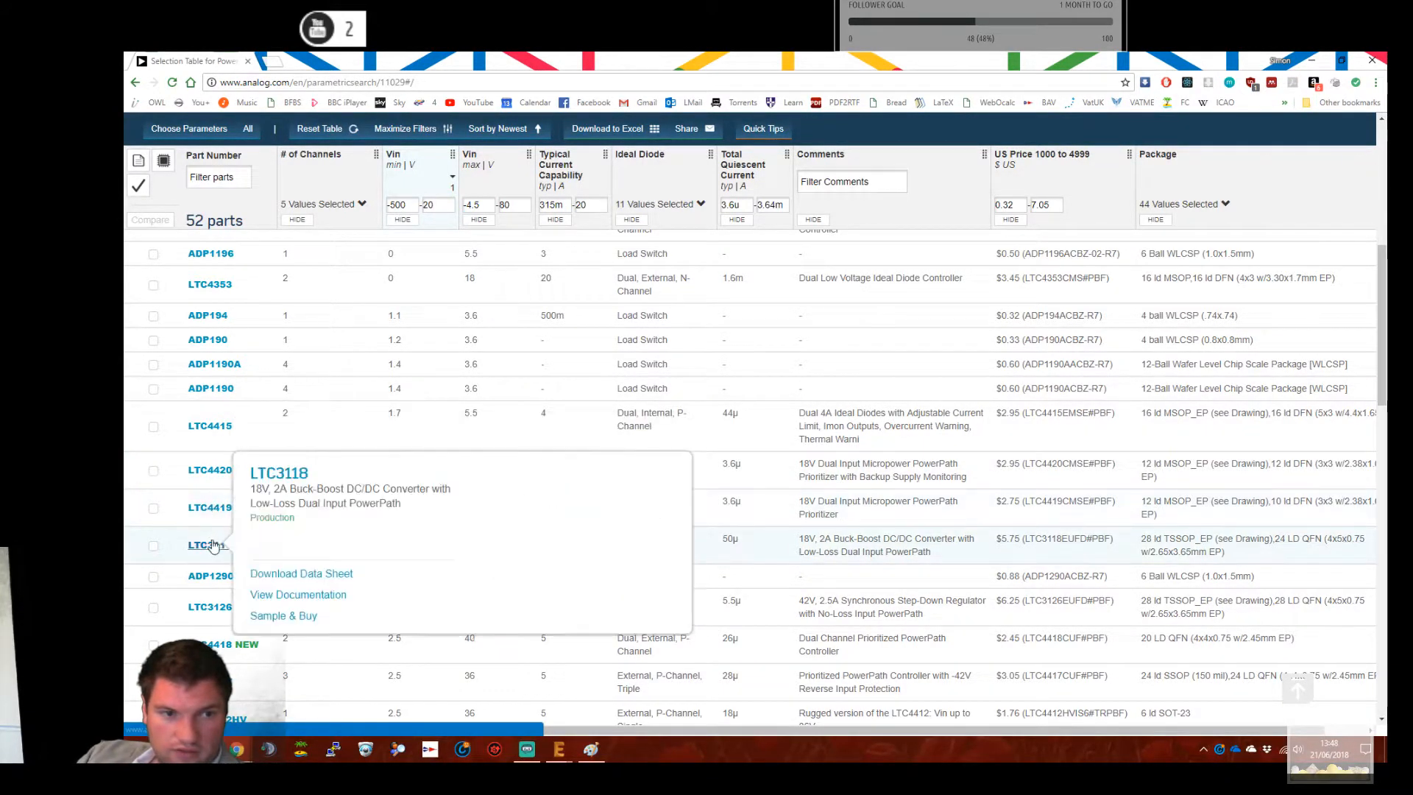
mouse_move(216, 577)
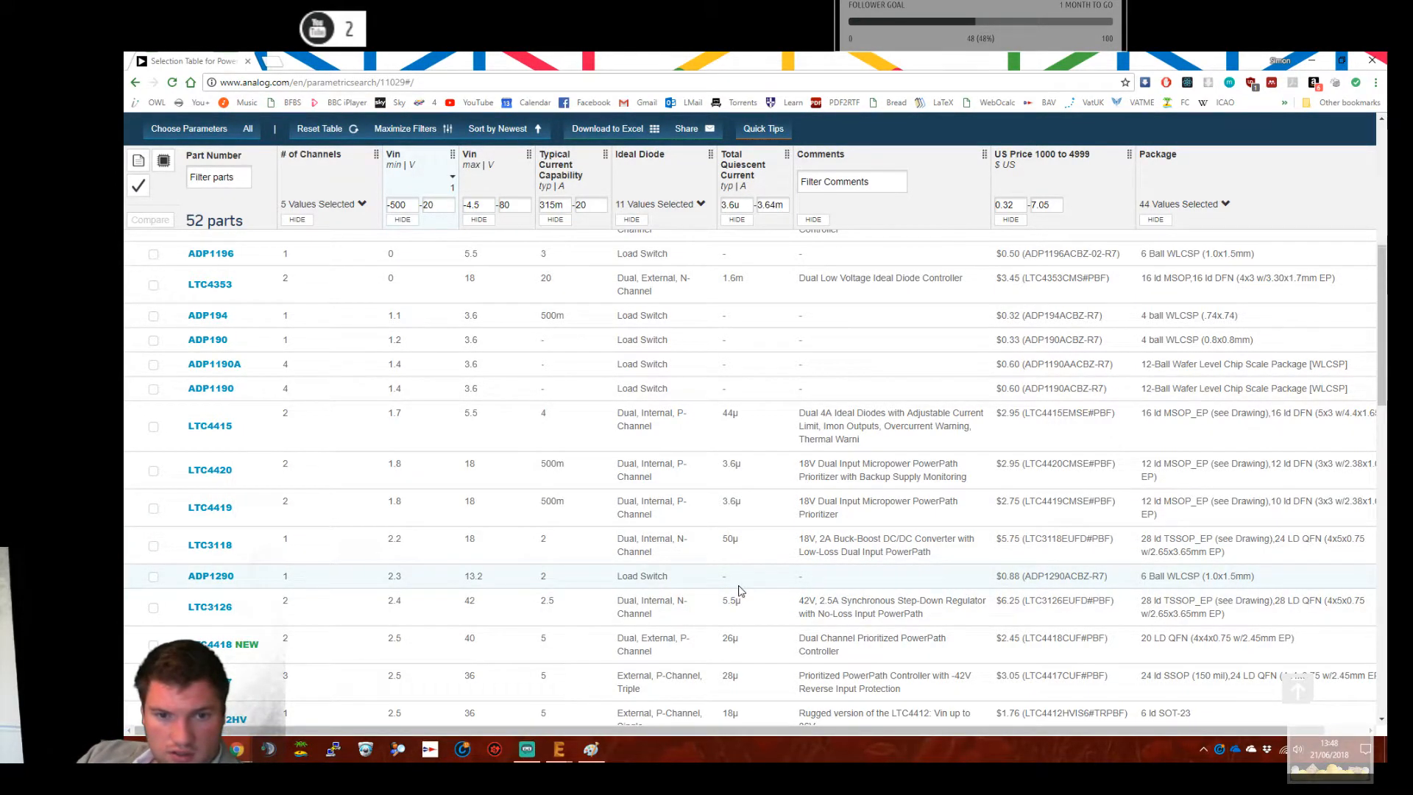
scroll(740, 588, down, 1)
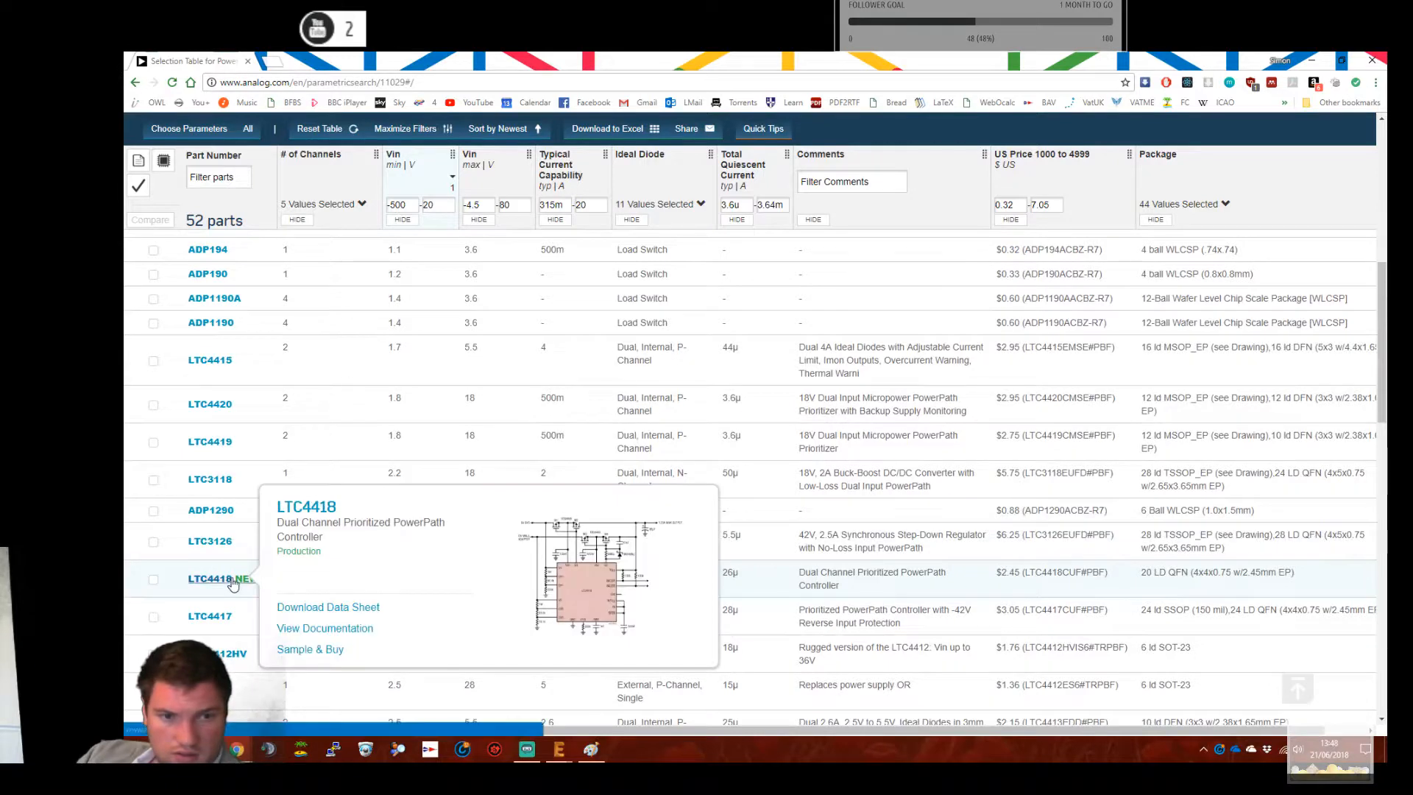
scroll(649, 482, down, 2)
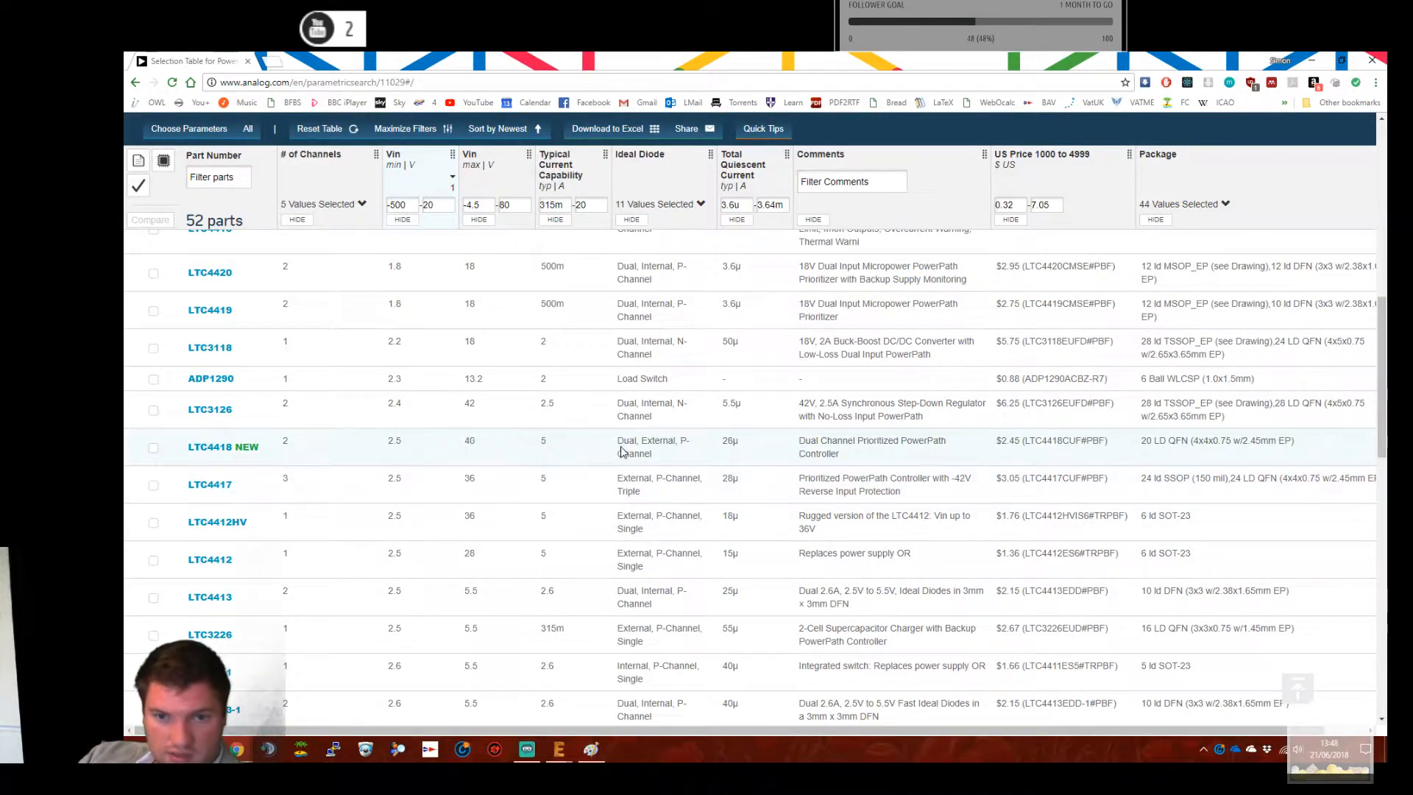
scroll(677, 486, down, 1)
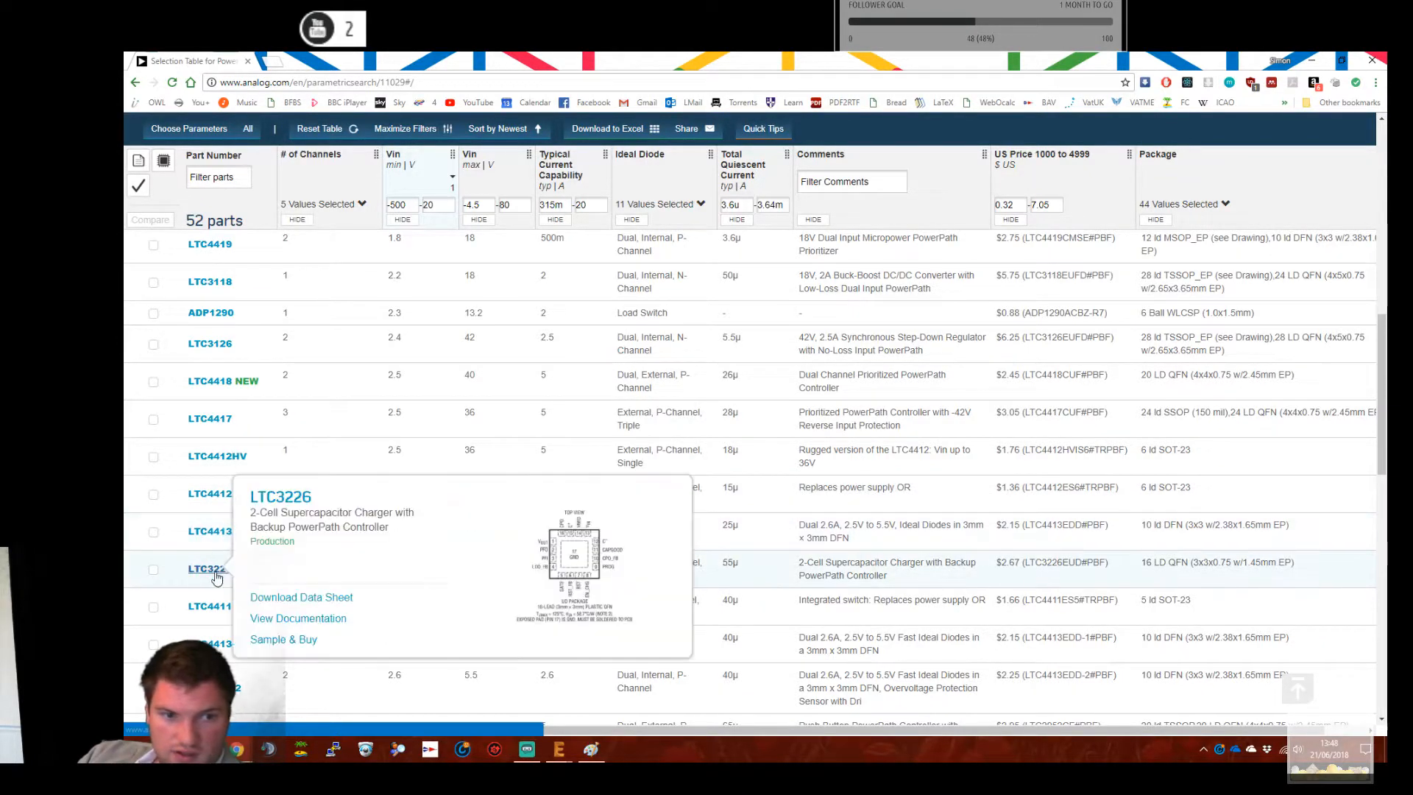
mouse_move(219, 609)
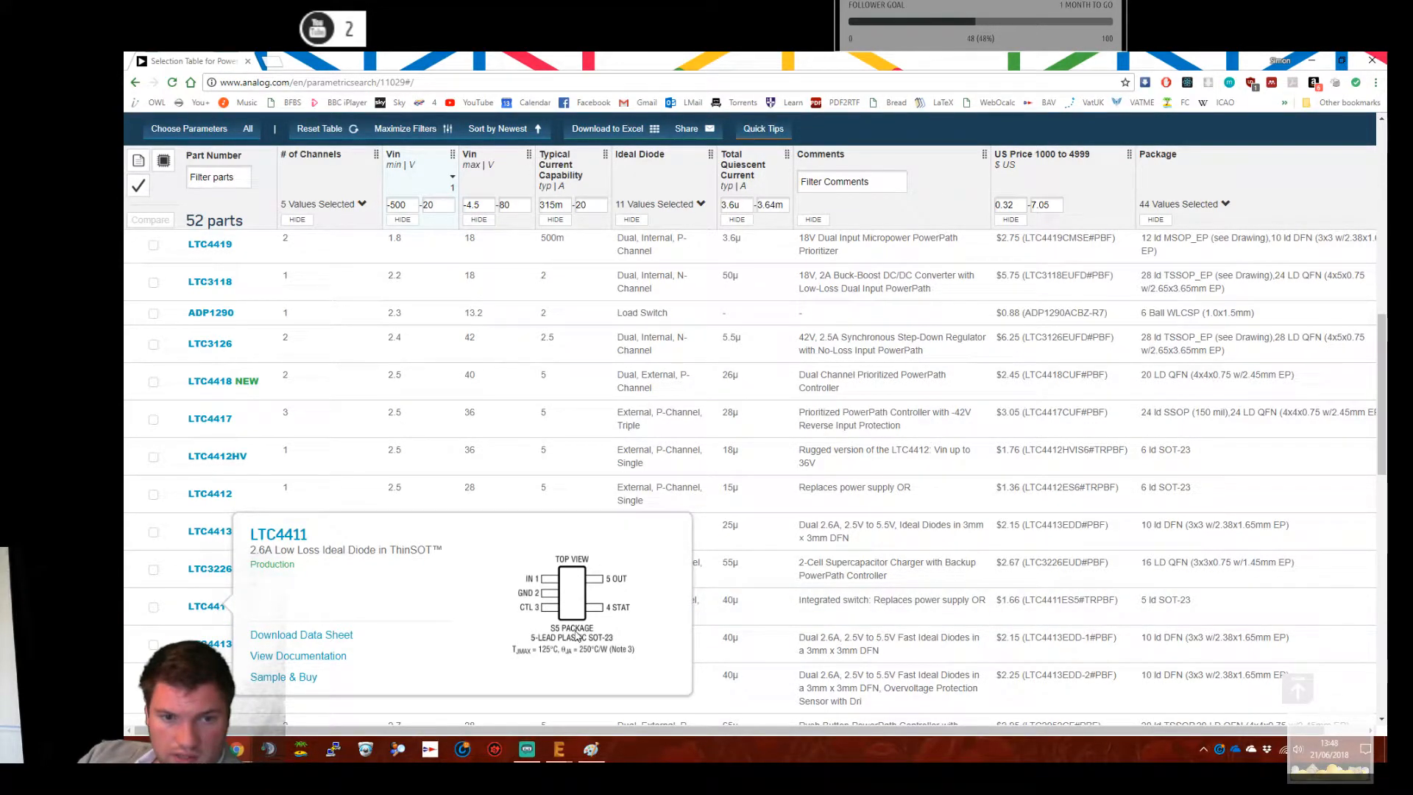
scroll(836, 531, down, 1)
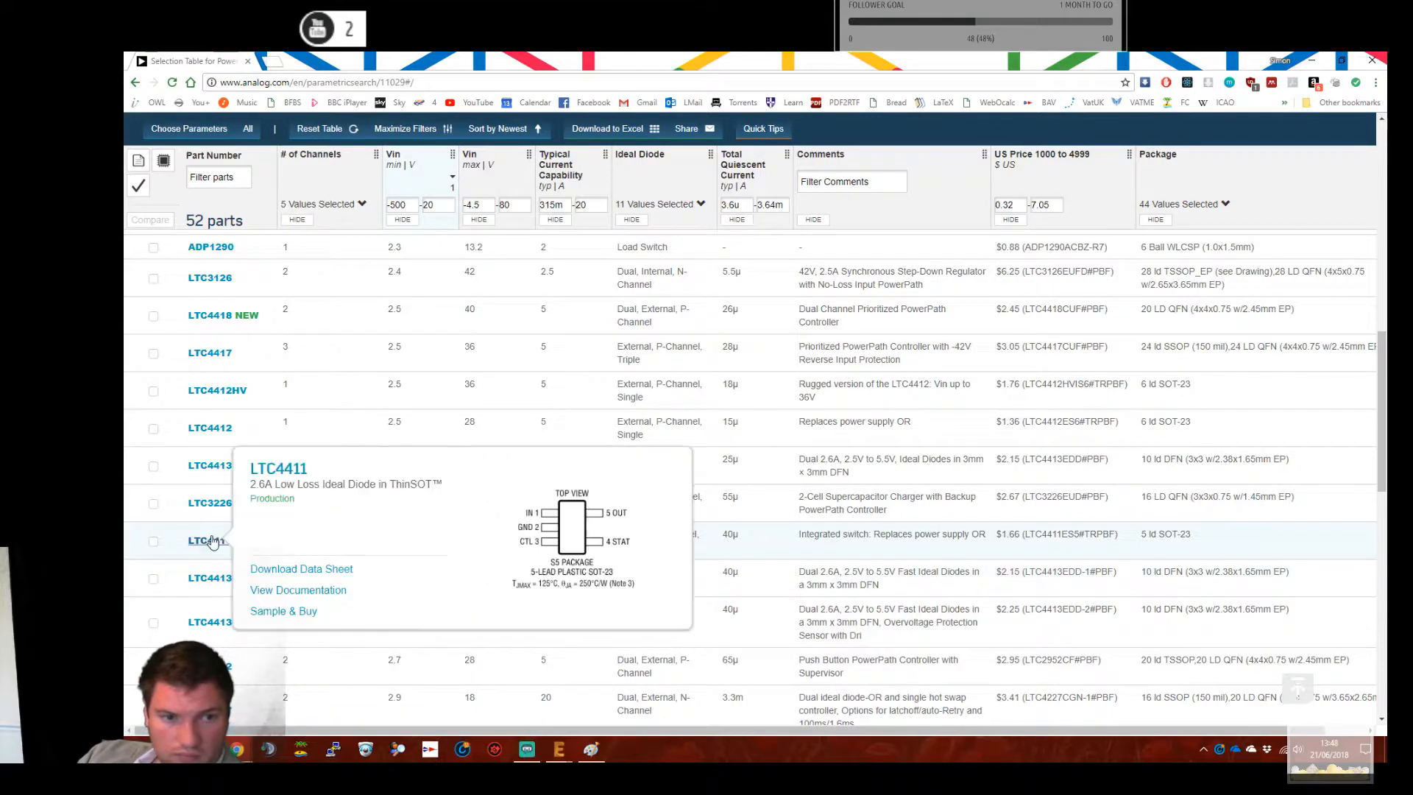
mouse_move(213, 666)
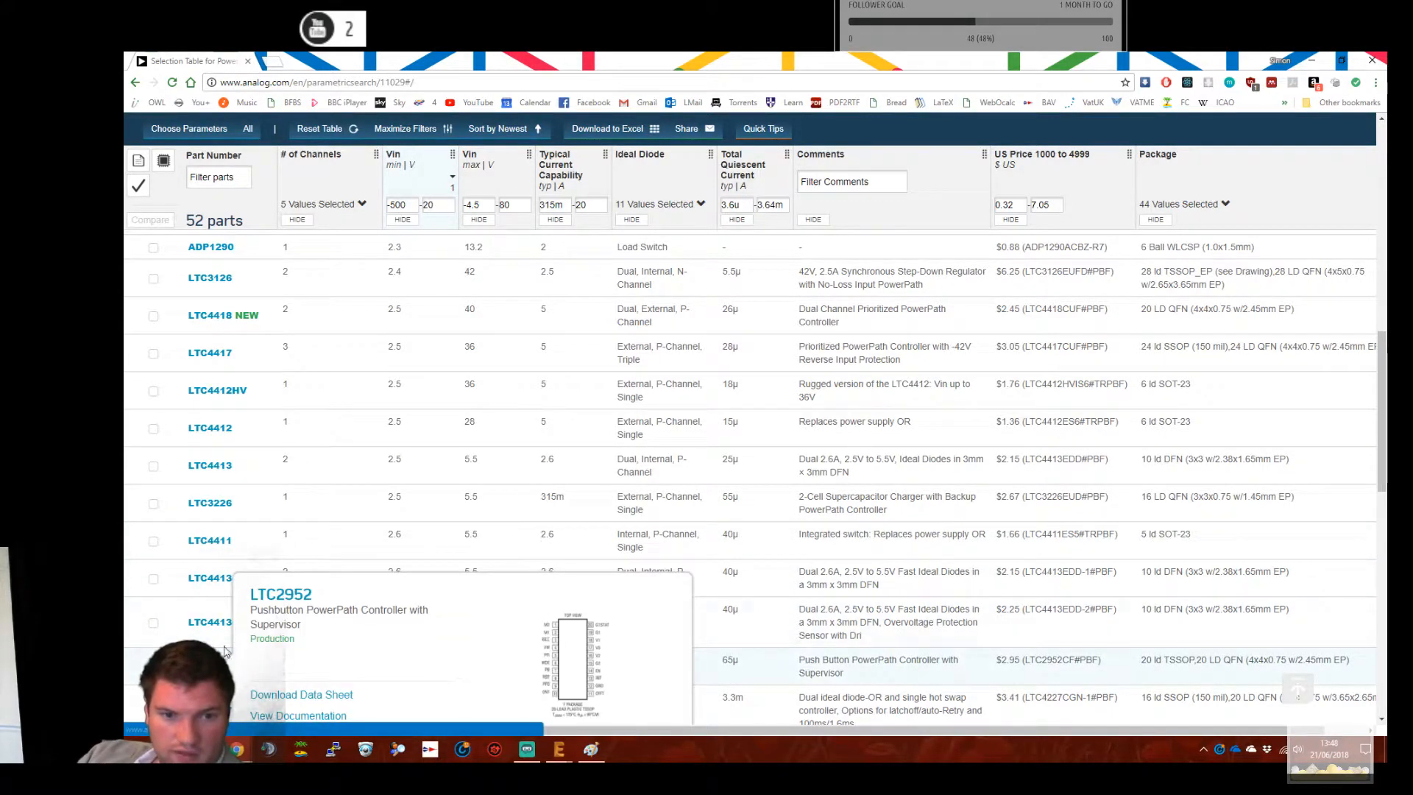
scroll(459, 542, down, 4)
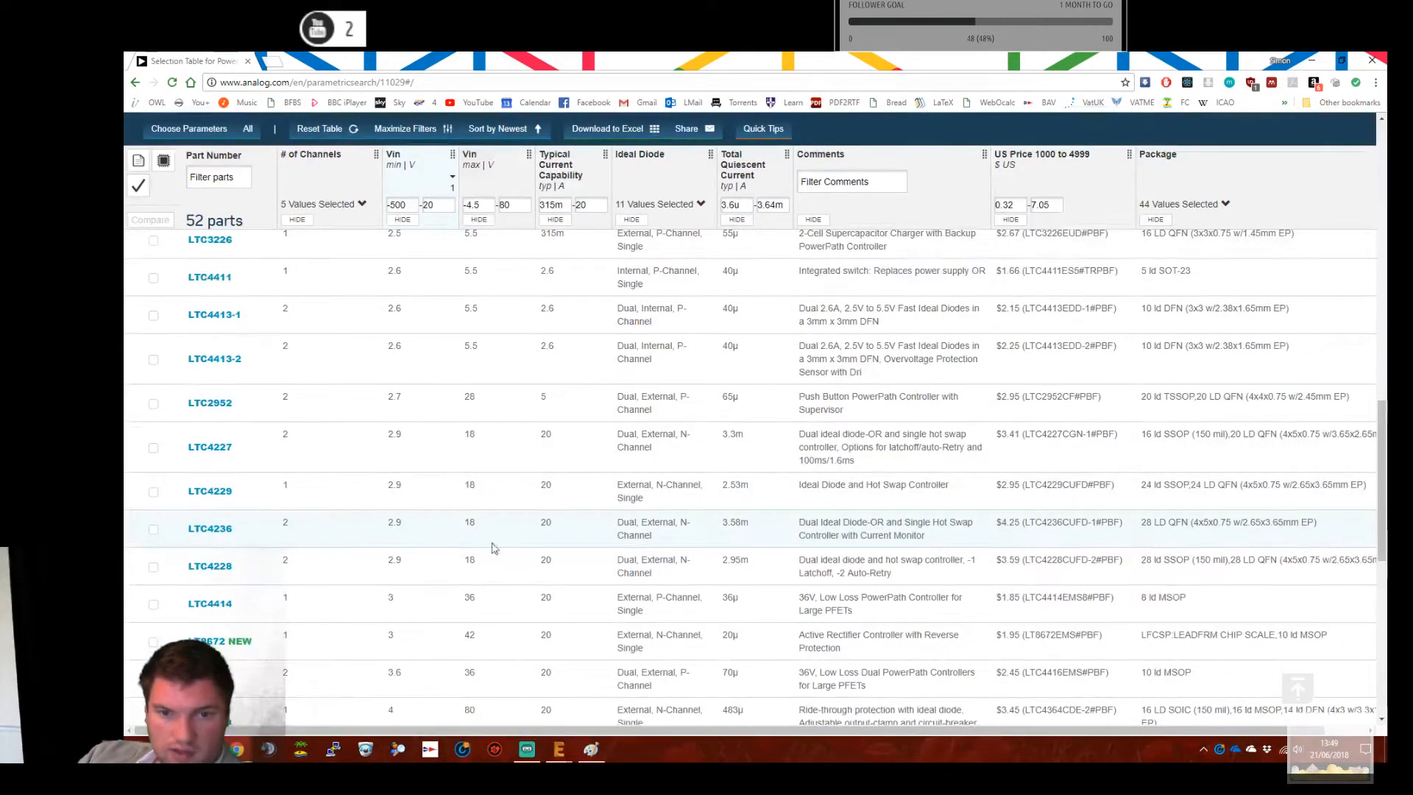
Clear all values in the Ideal Diode filter and select only P-Channel
scroll(458, 543, up, 7)
click(700, 205)
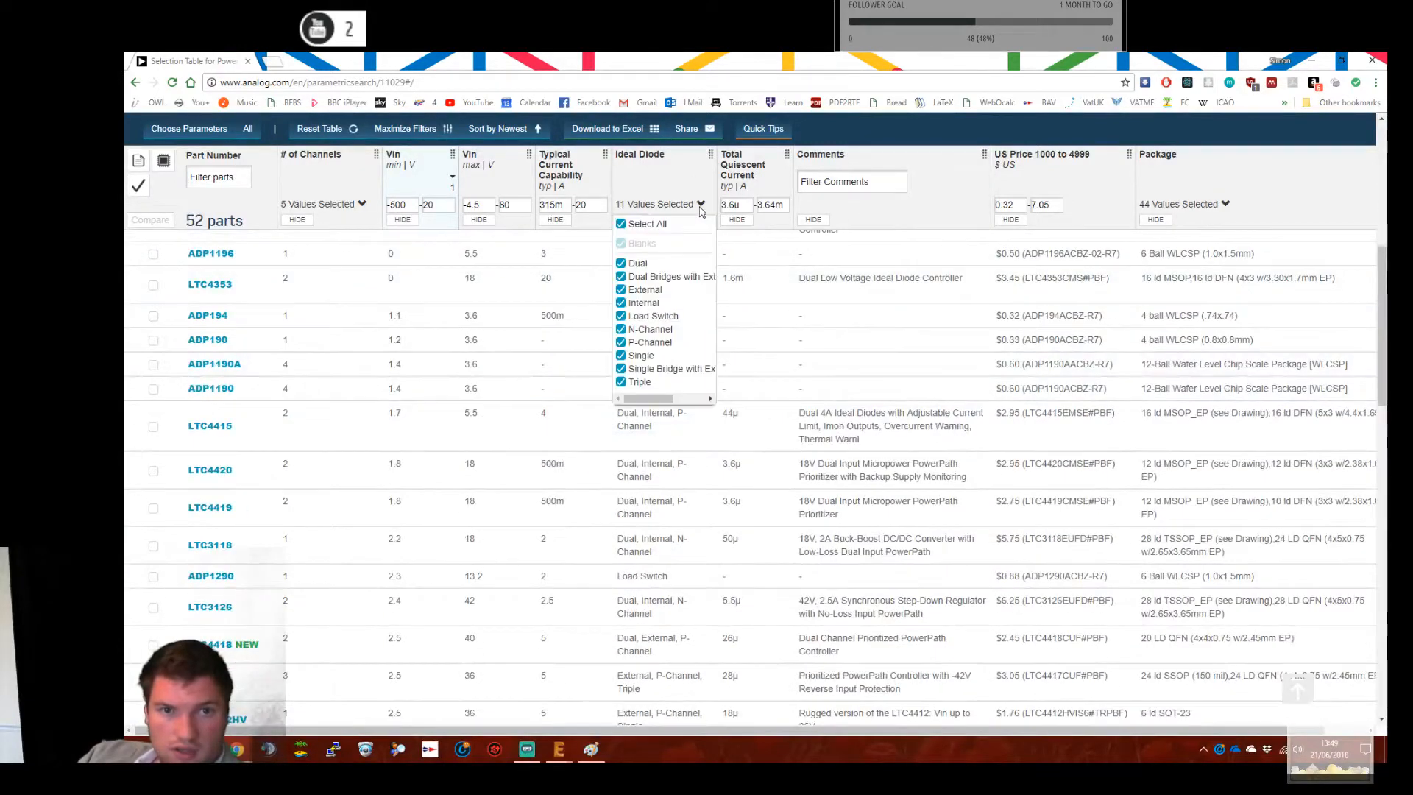
click(627, 226)
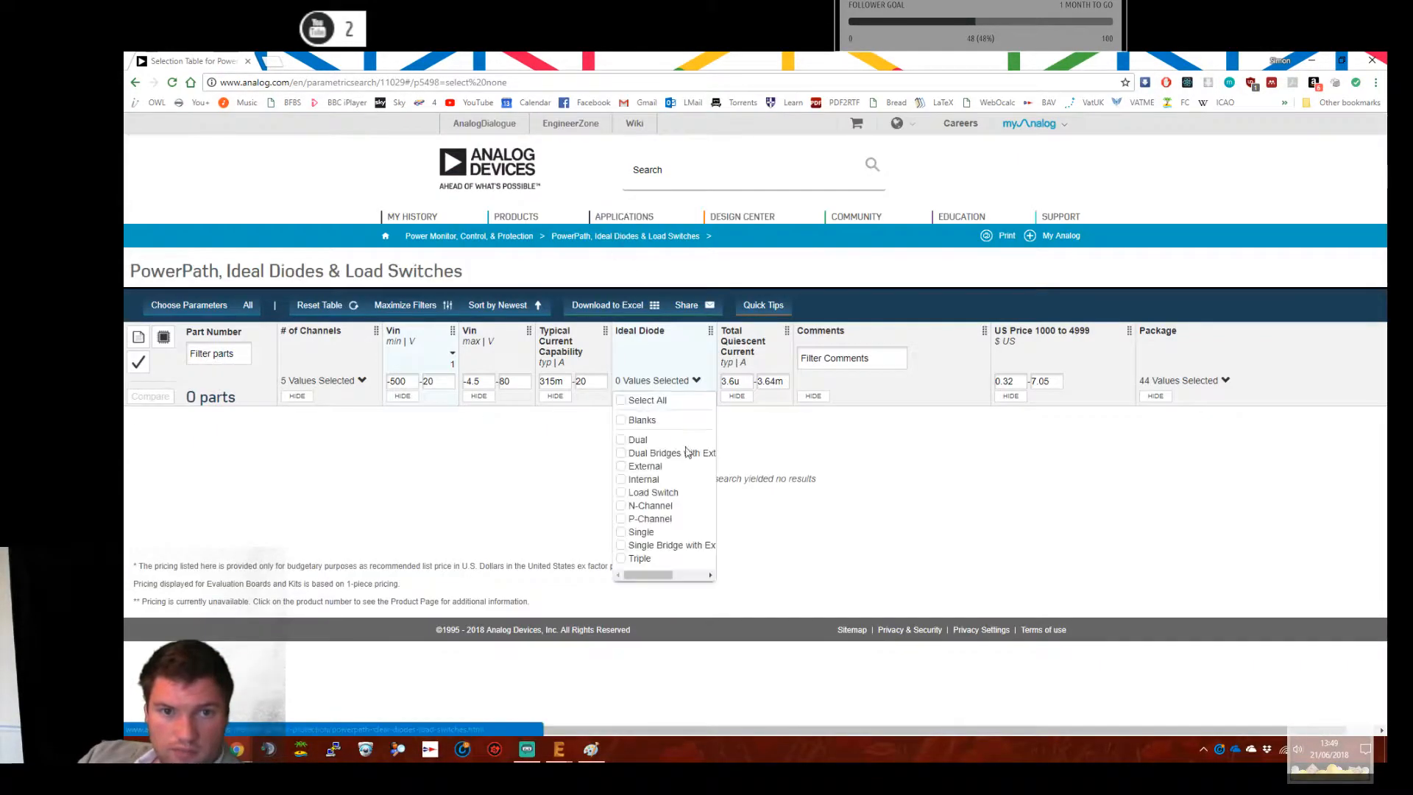
click(622, 519)
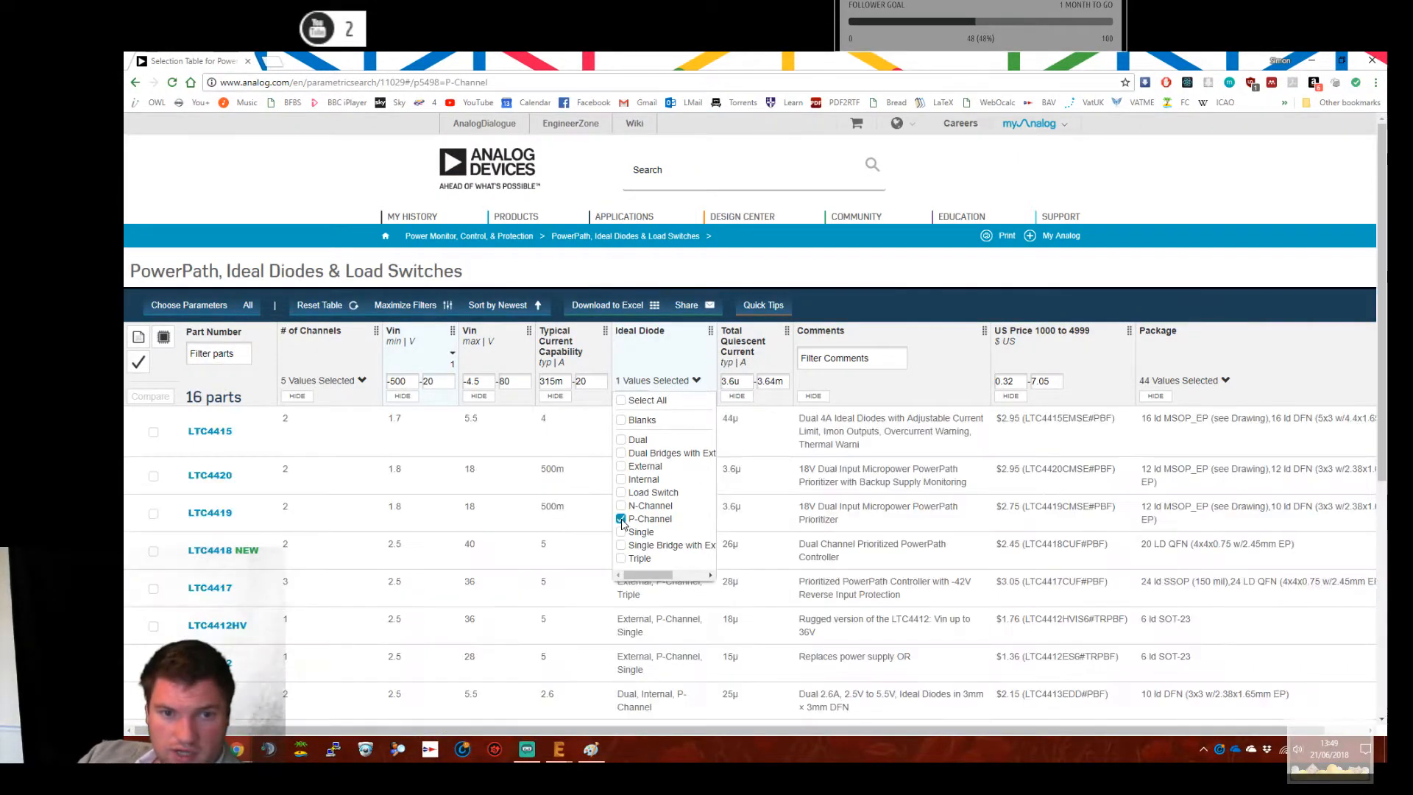
Try adding External to the Ideal Diode filter alongside P-Channel, and remove it again
click(622, 466)
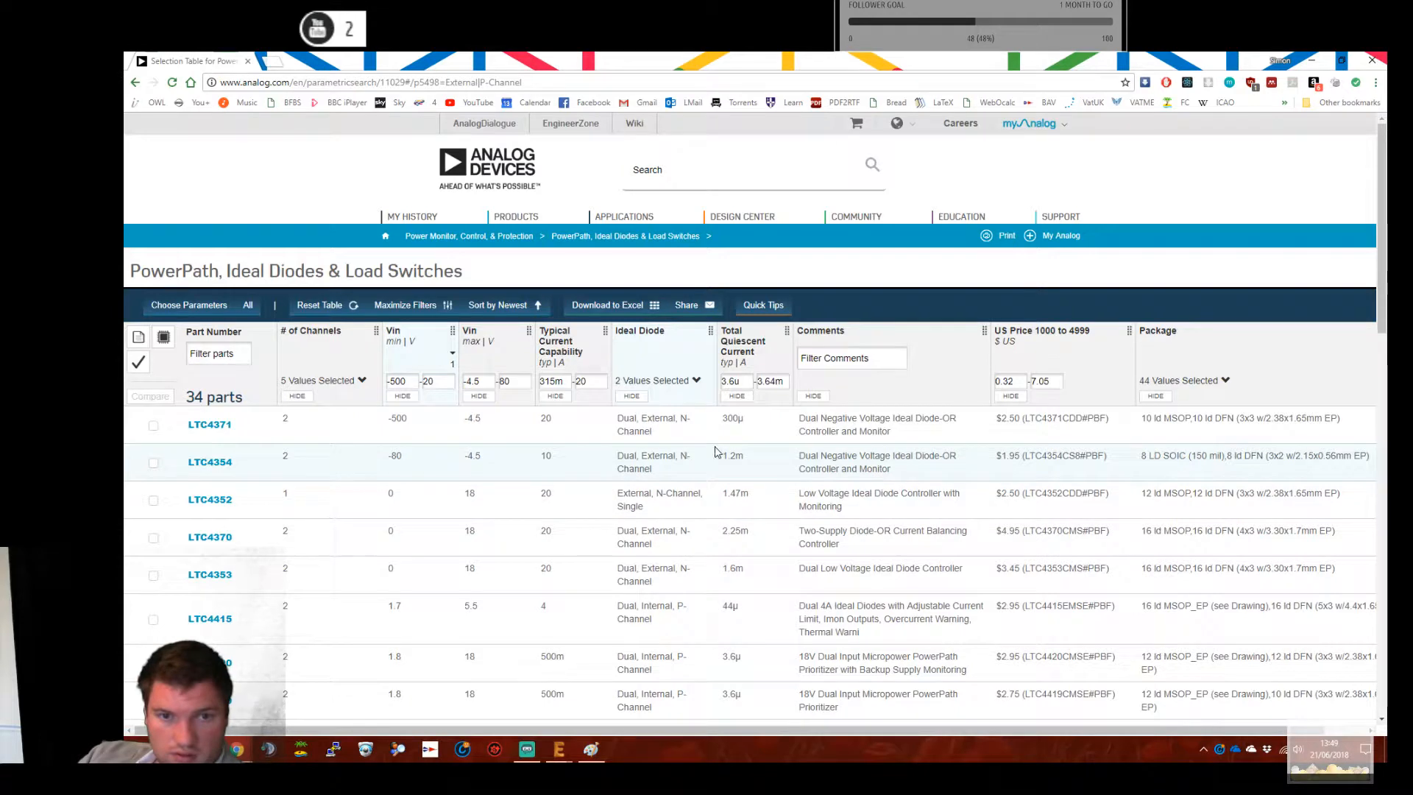
click(683, 384)
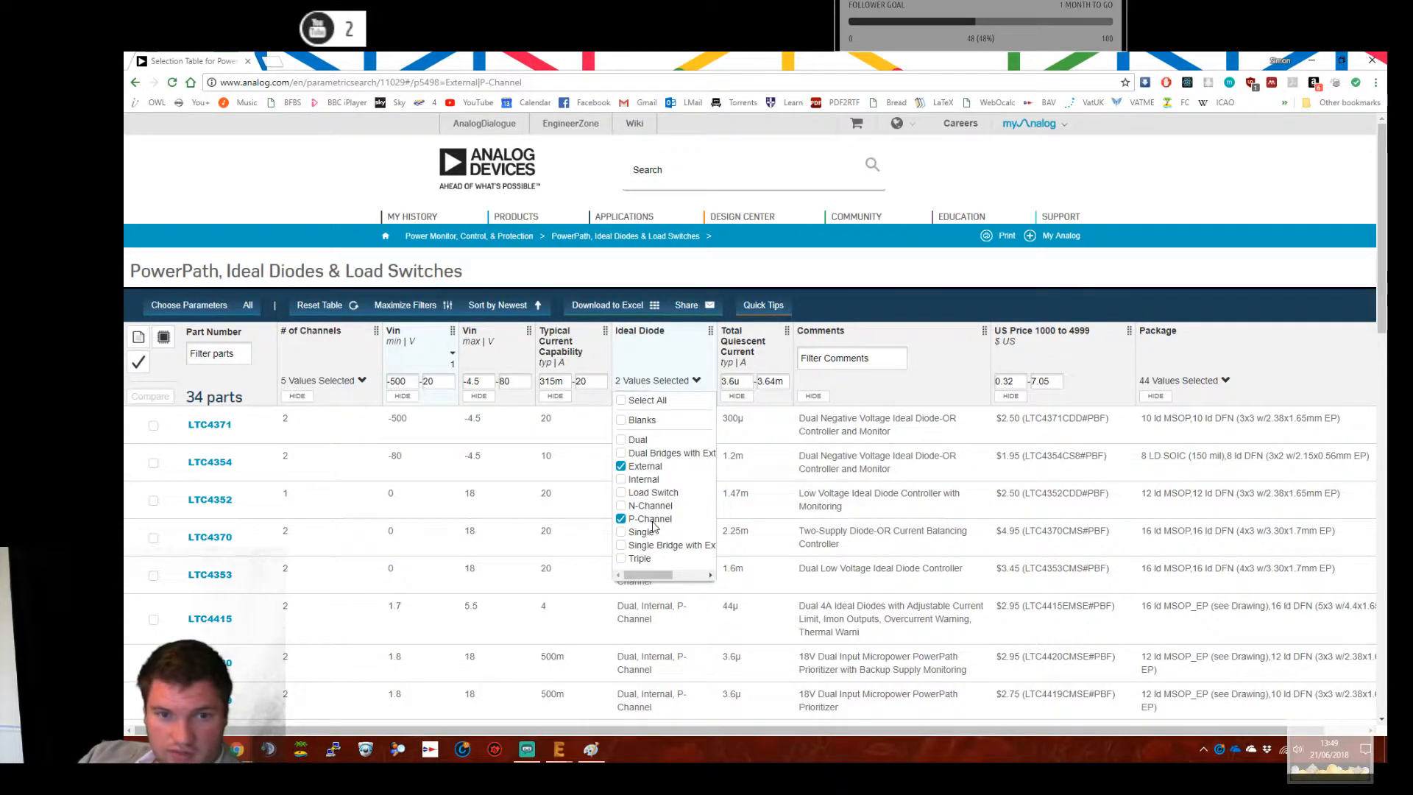
click(909, 492)
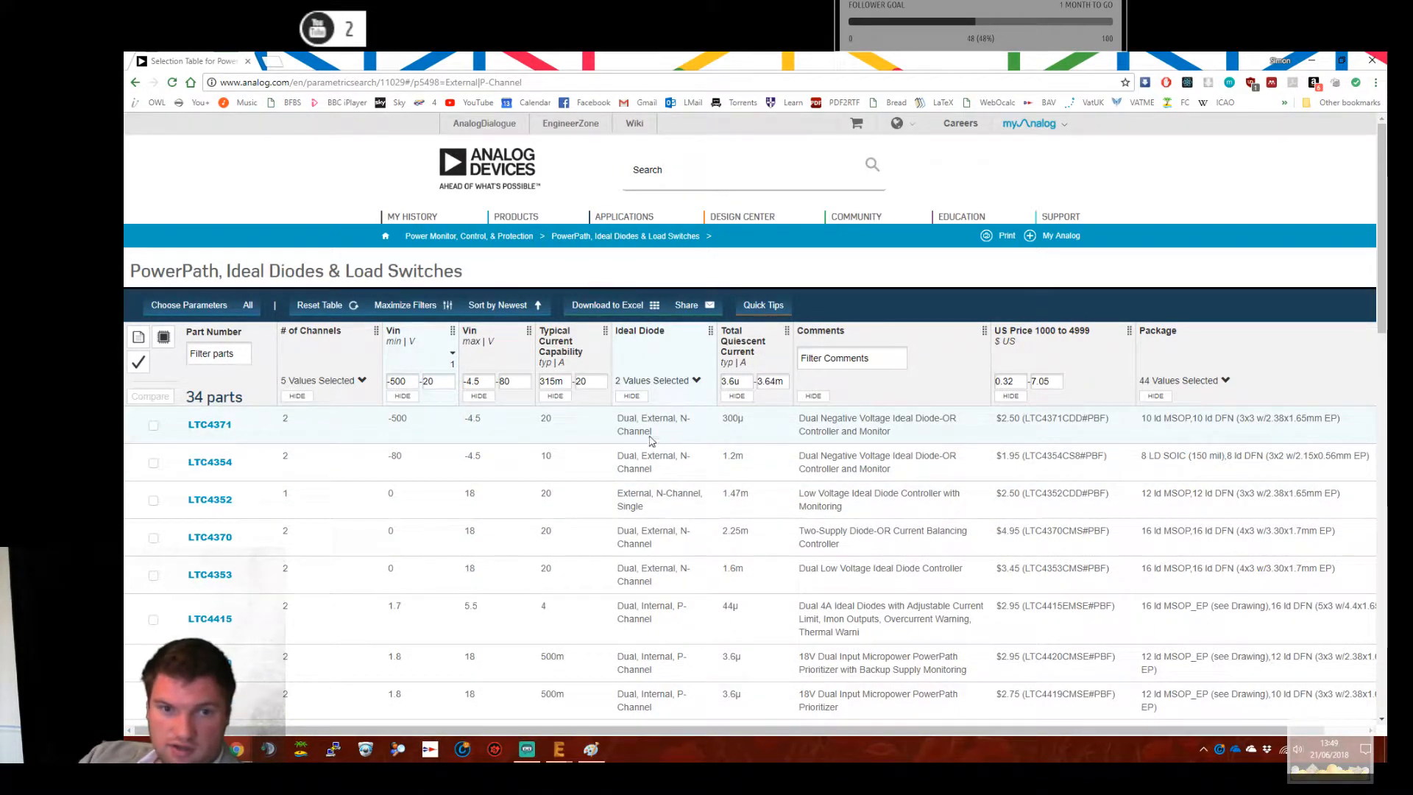
click(670, 378)
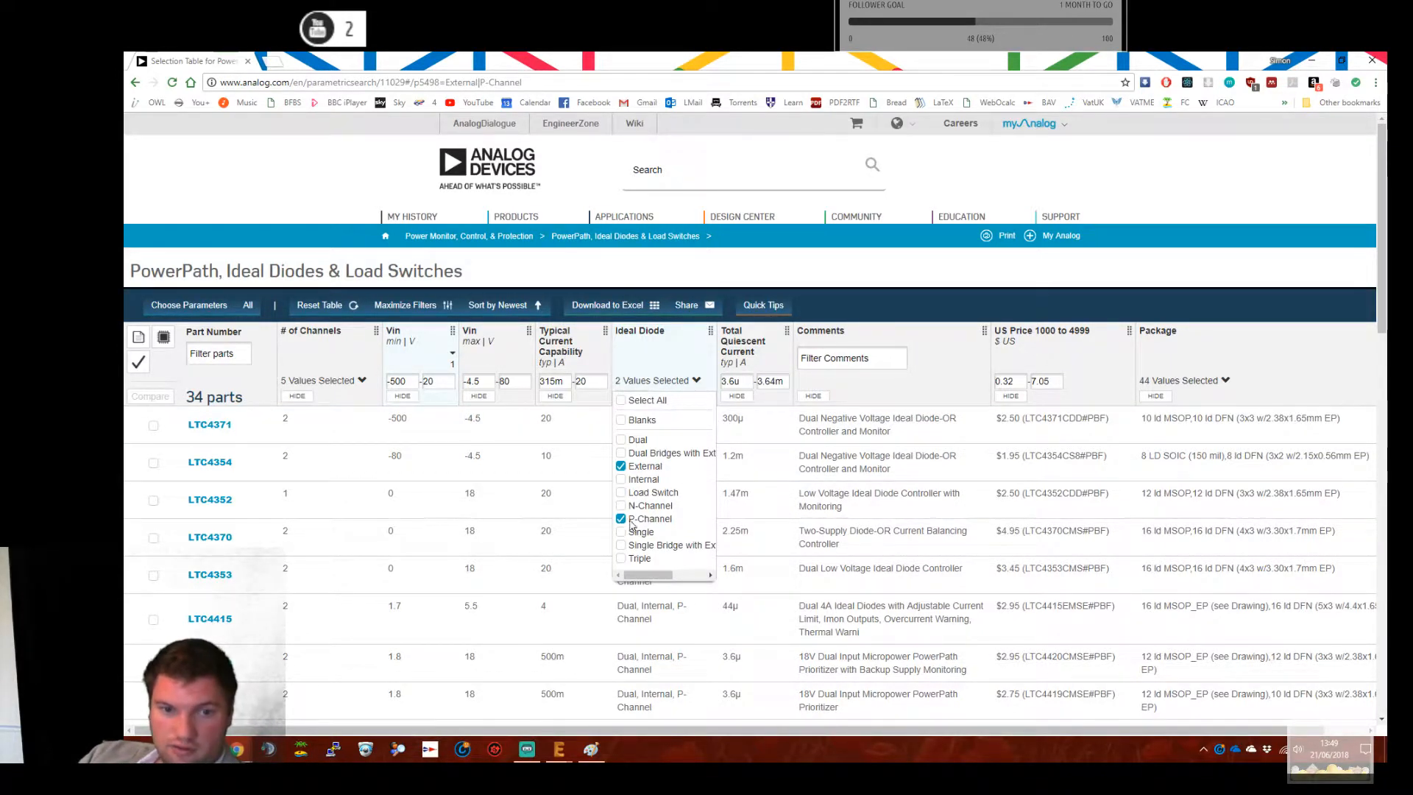
click(621, 466)
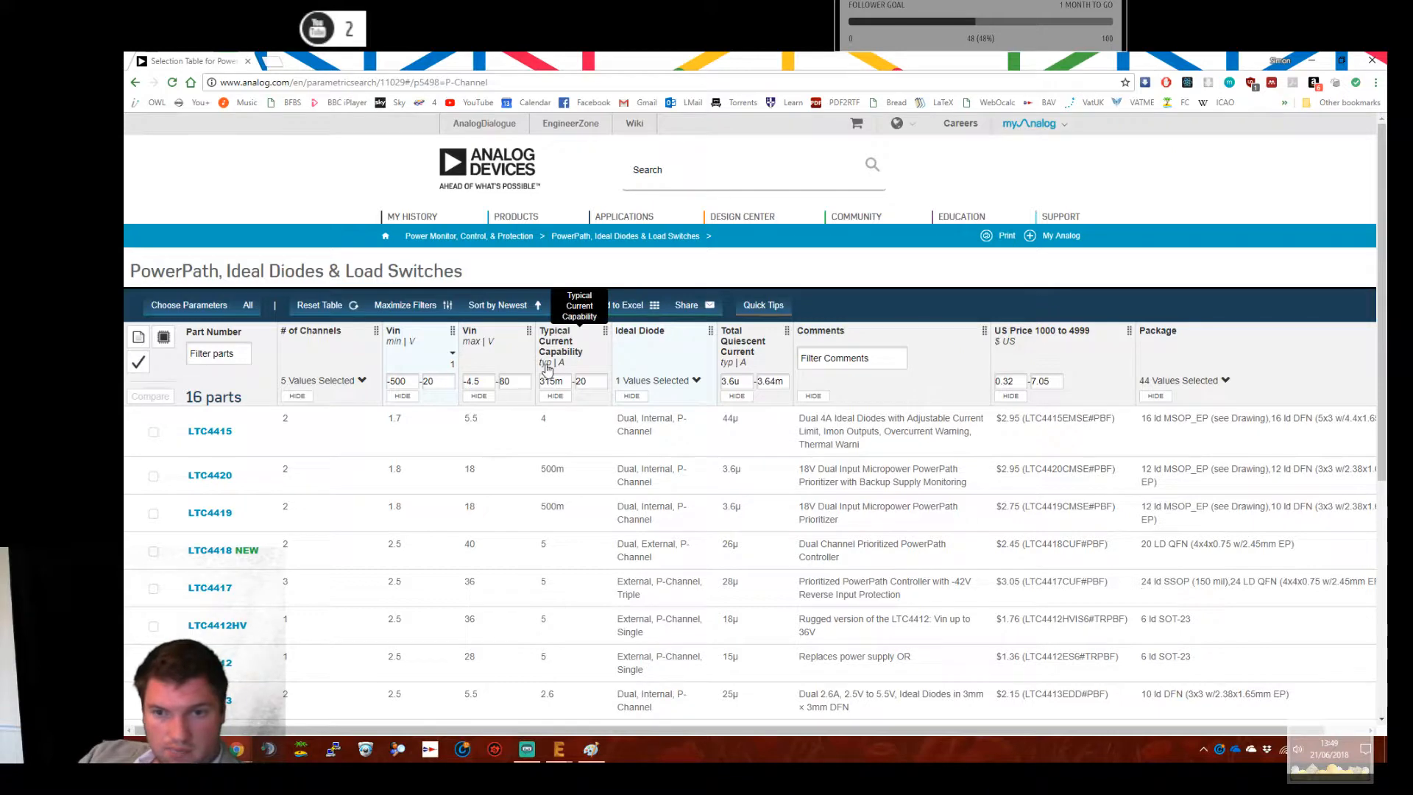
Open the LTC4415 product page, examine its package pinout drawings, and close the page
mouse_move(198, 438)
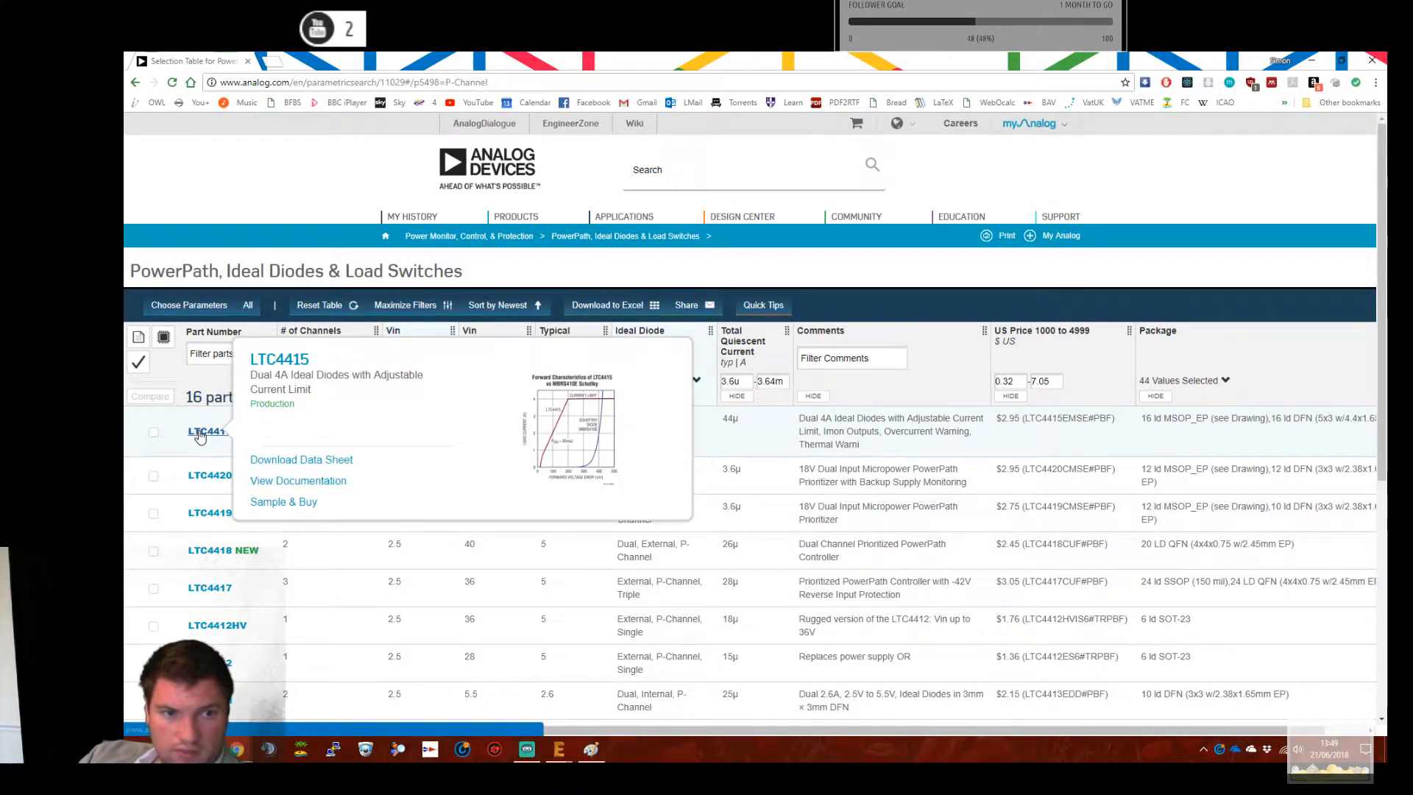
click(198, 433)
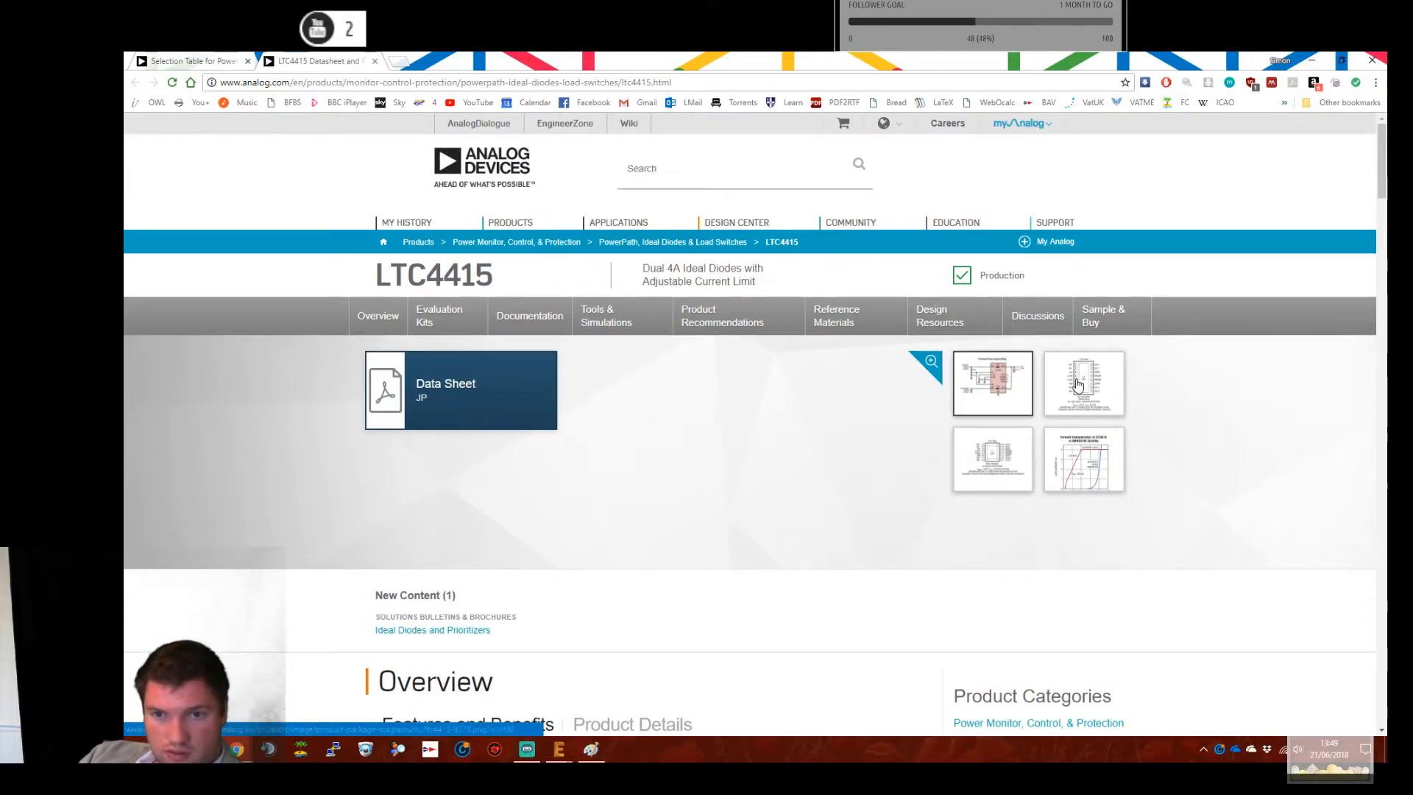
mouse_move(1007, 458)
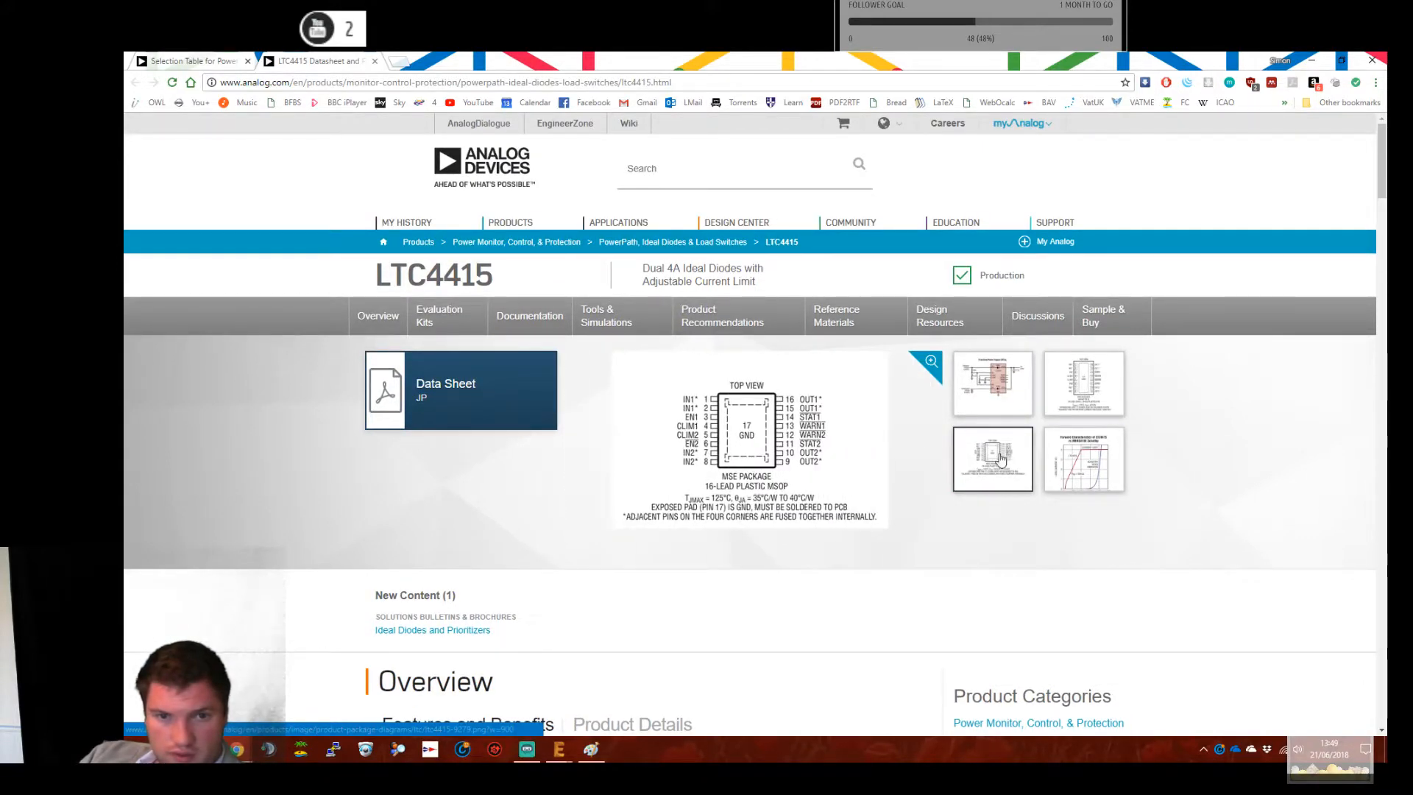
key(ctrl+w)
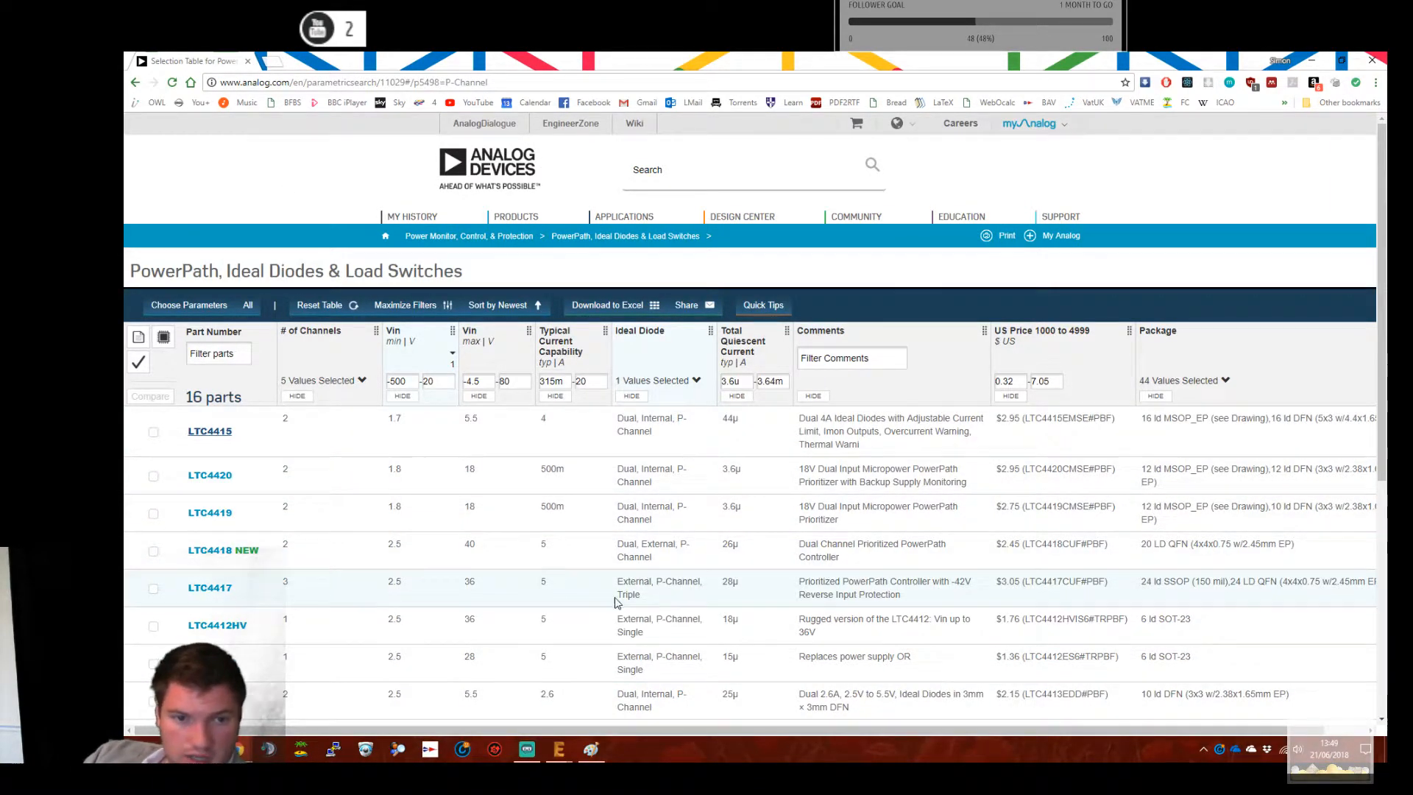
Scan the filtered P-Channel parts and compare the minimum Vin, current capability and quiescent current of LTC4415, LTC4420, LTC4419 and LTC4418
scroll(527, 626, down, 2)
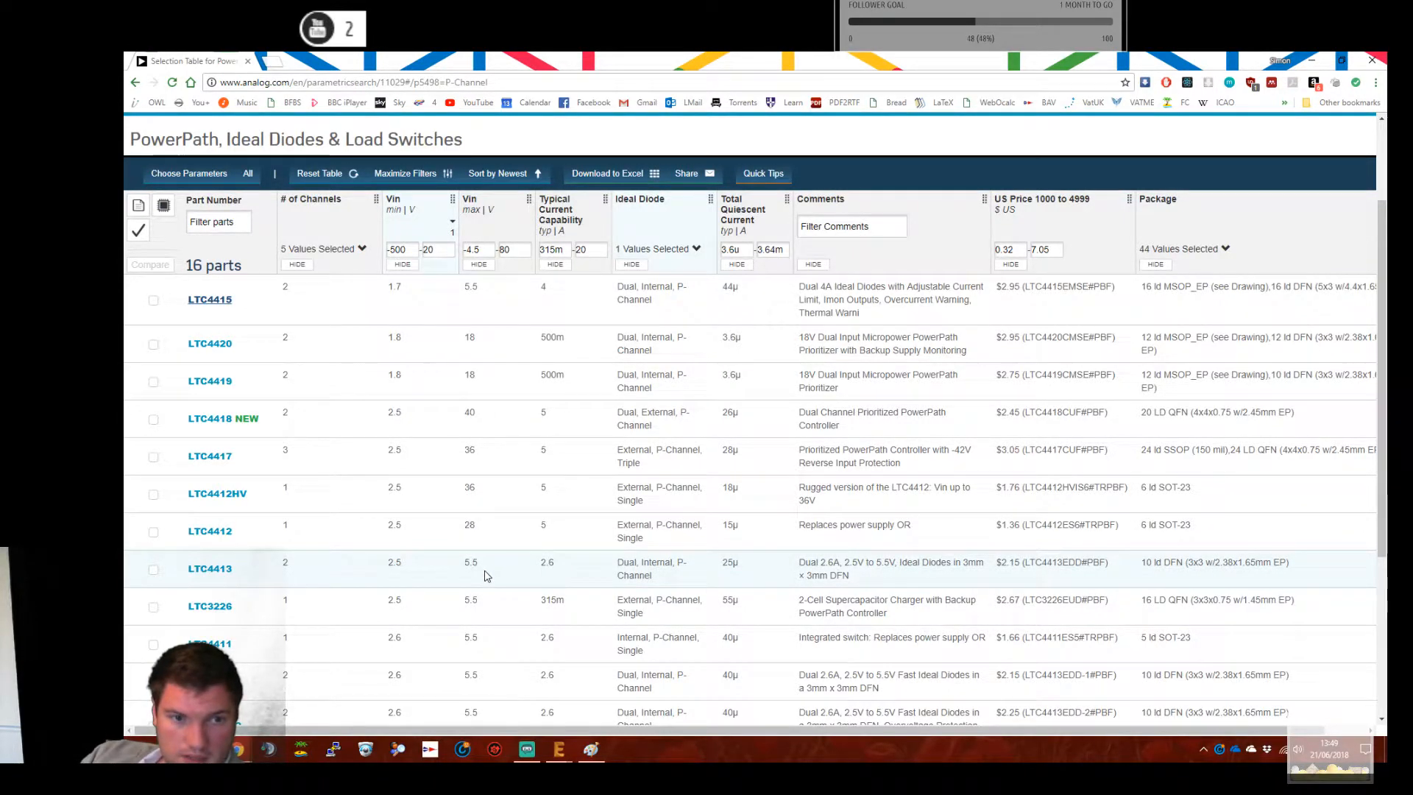
scroll(471, 573, down, 4)
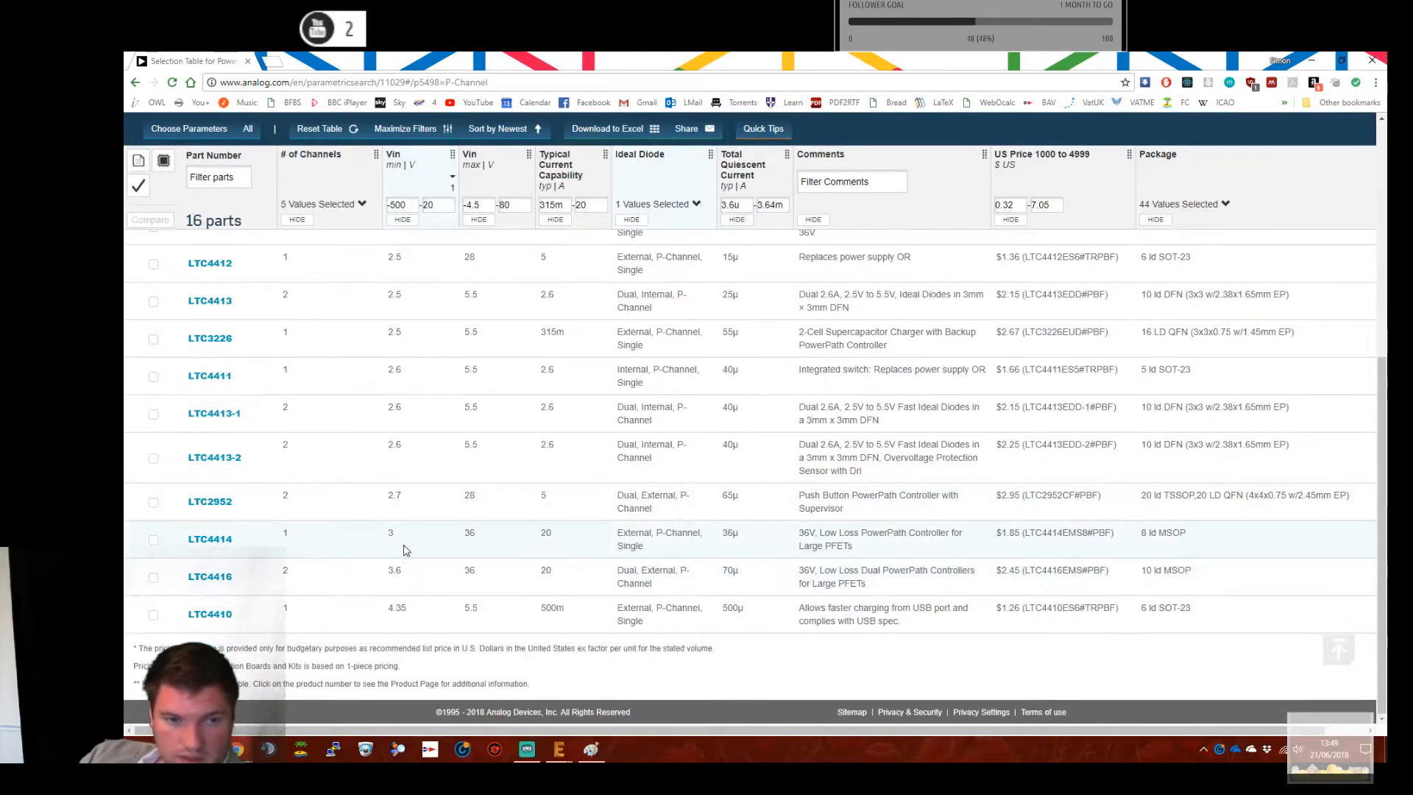
scroll(393, 560, up, 5)
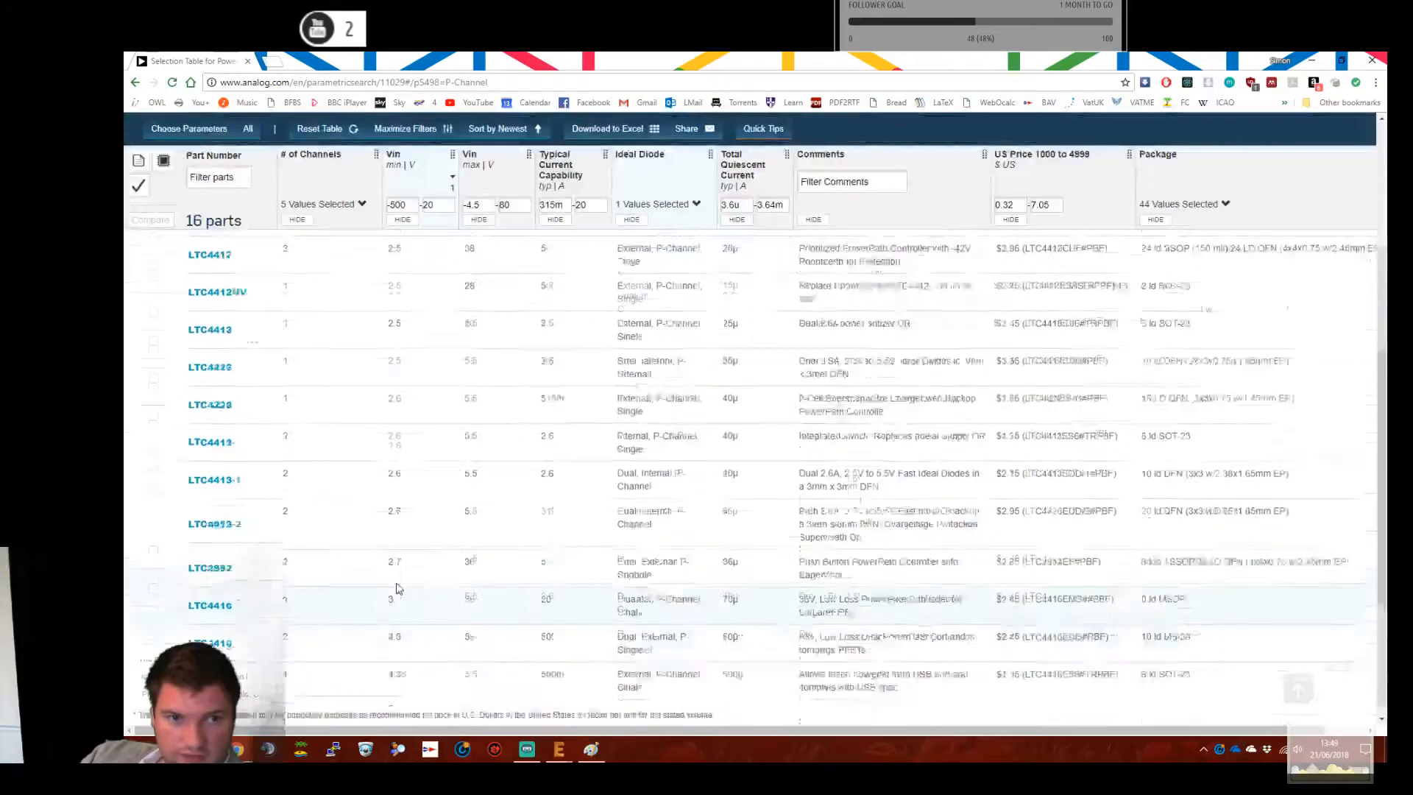
mouse_move(210, 429)
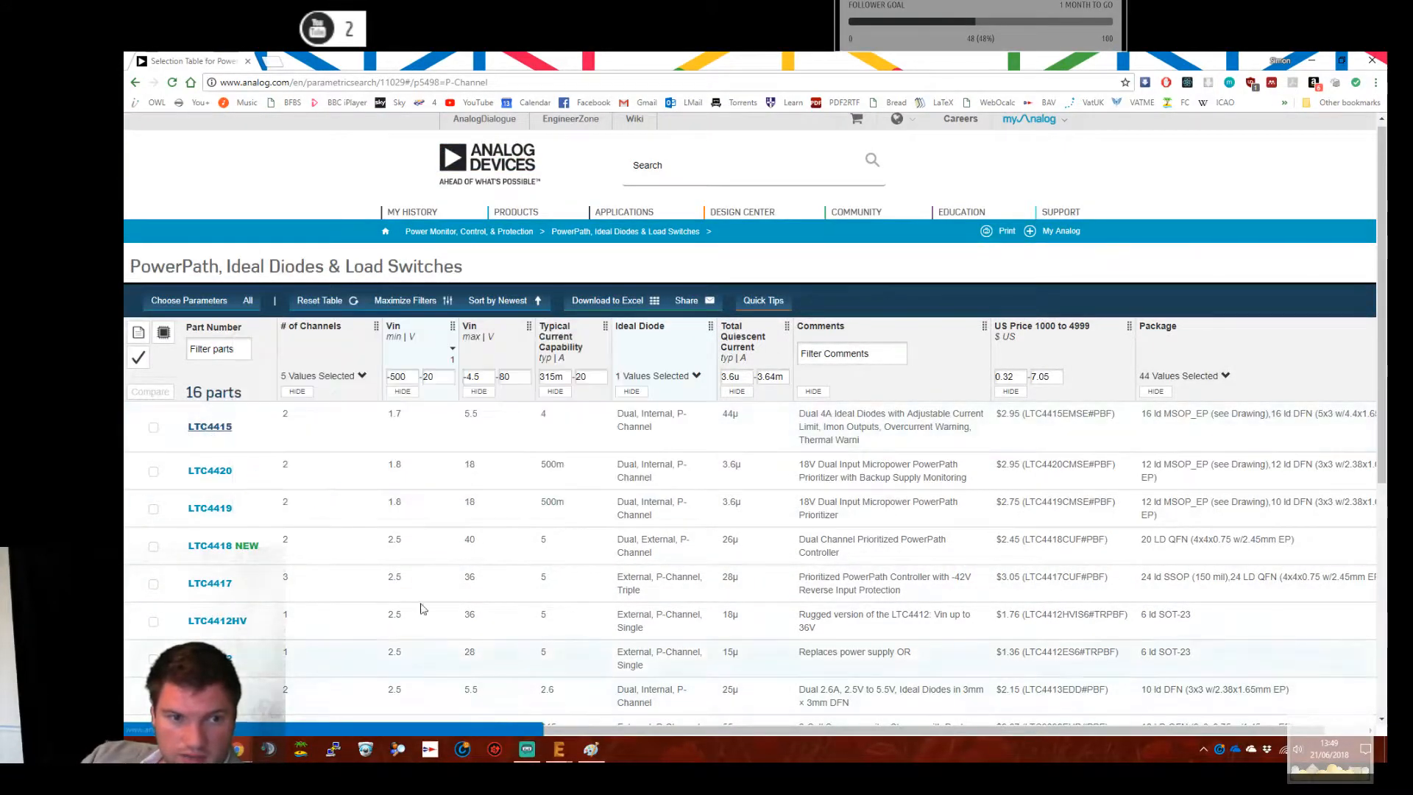
mouse_move(204, 477)
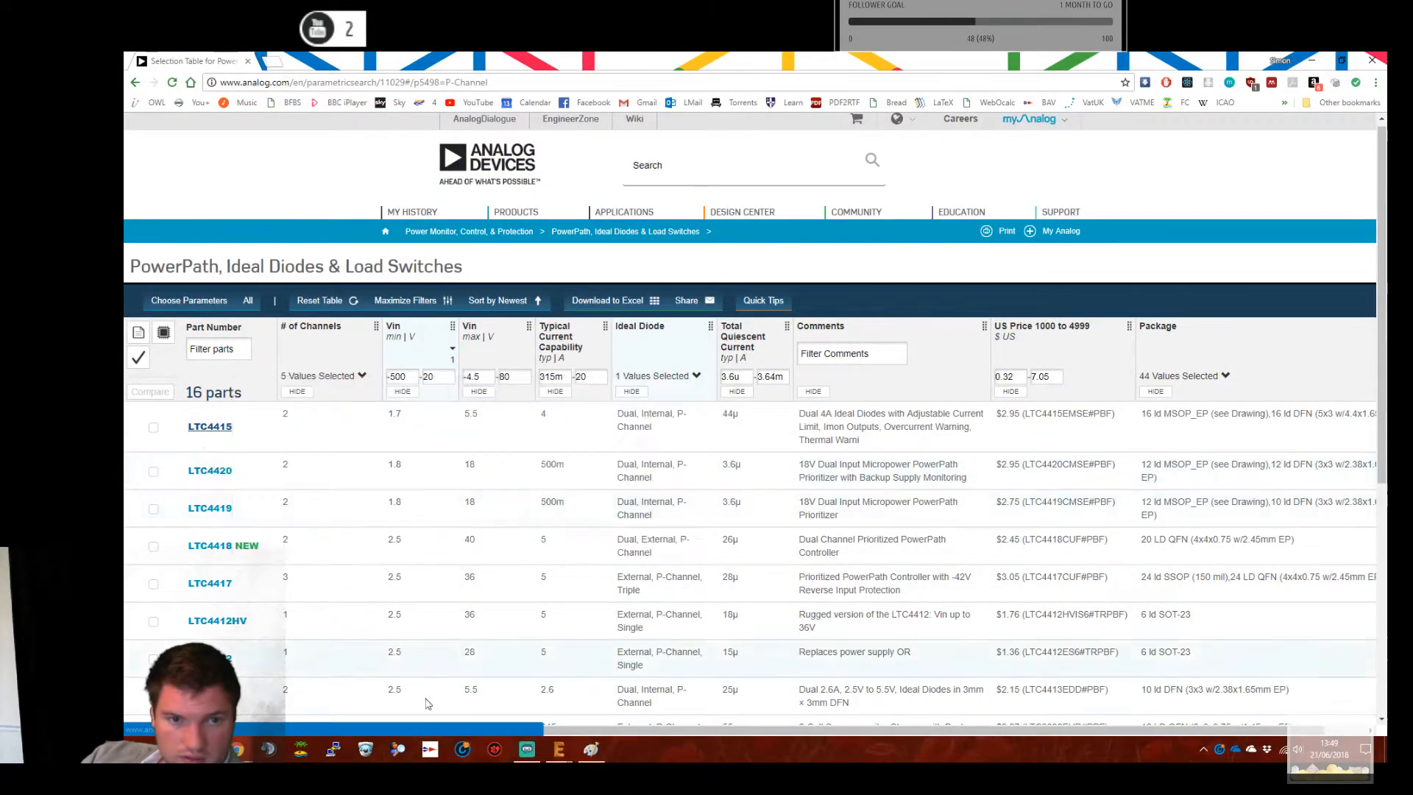
mouse_move(213, 518)
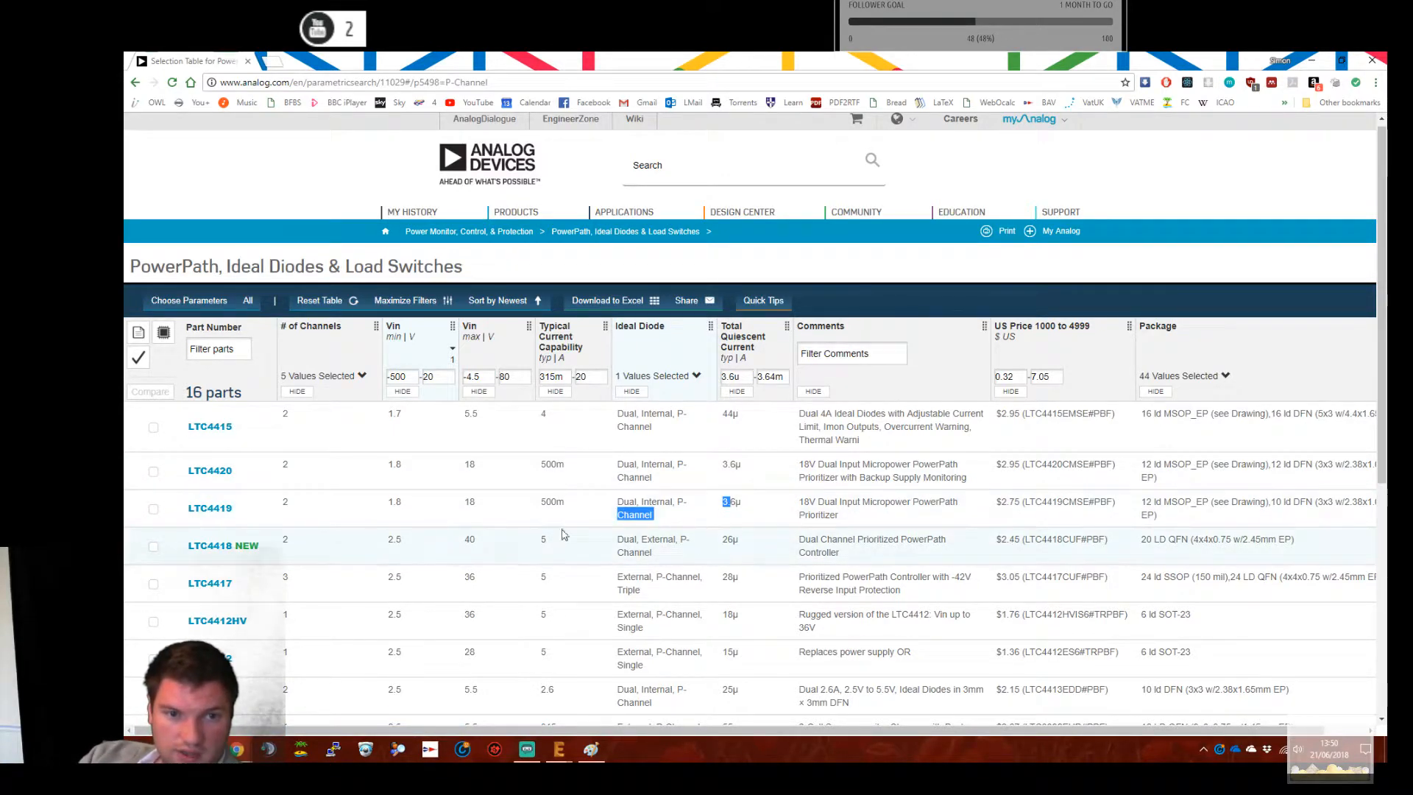
mouse_move(203, 548)
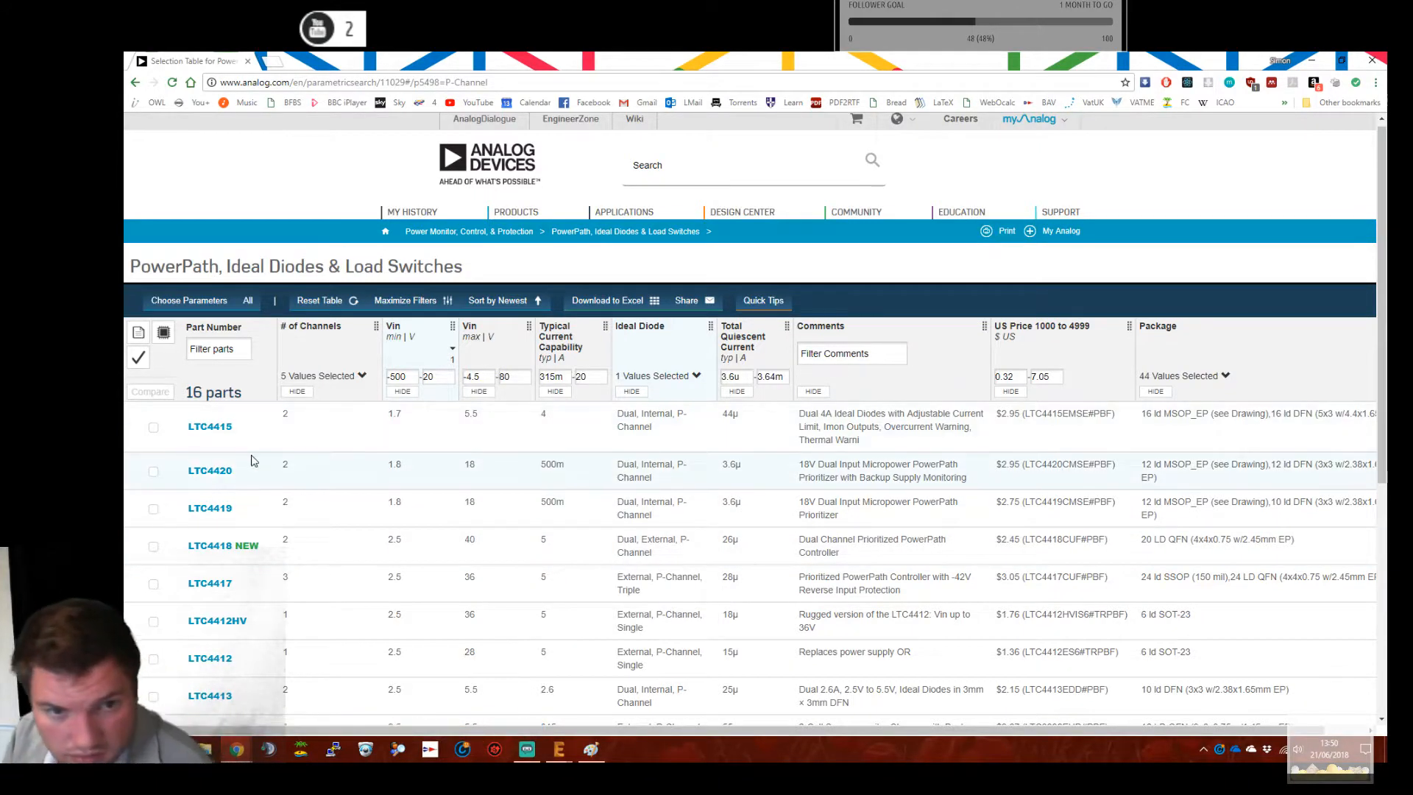
Remove P-Channel from the Ideal Diode filter, try N-Channel, and leave only Single selected
click(692, 376)
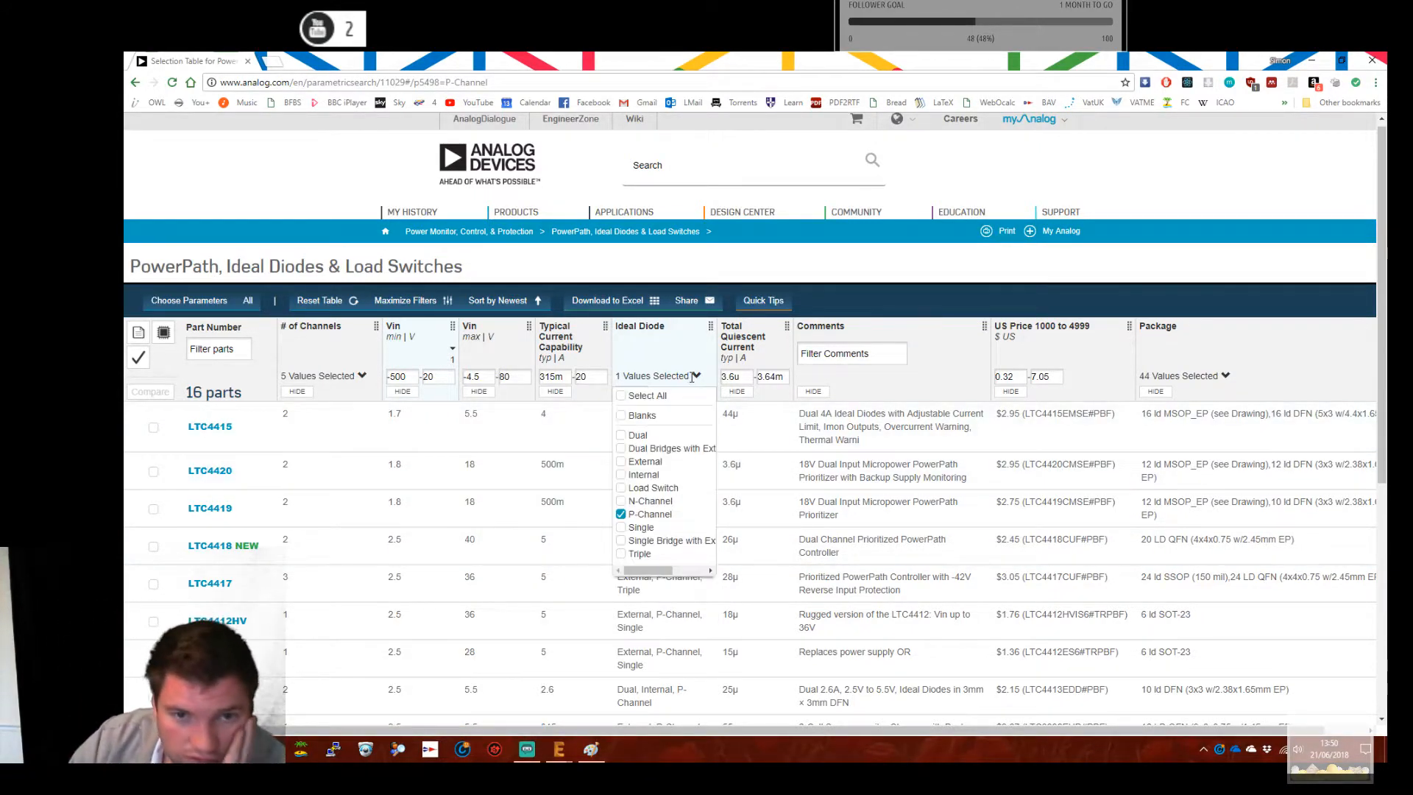
click(620, 514)
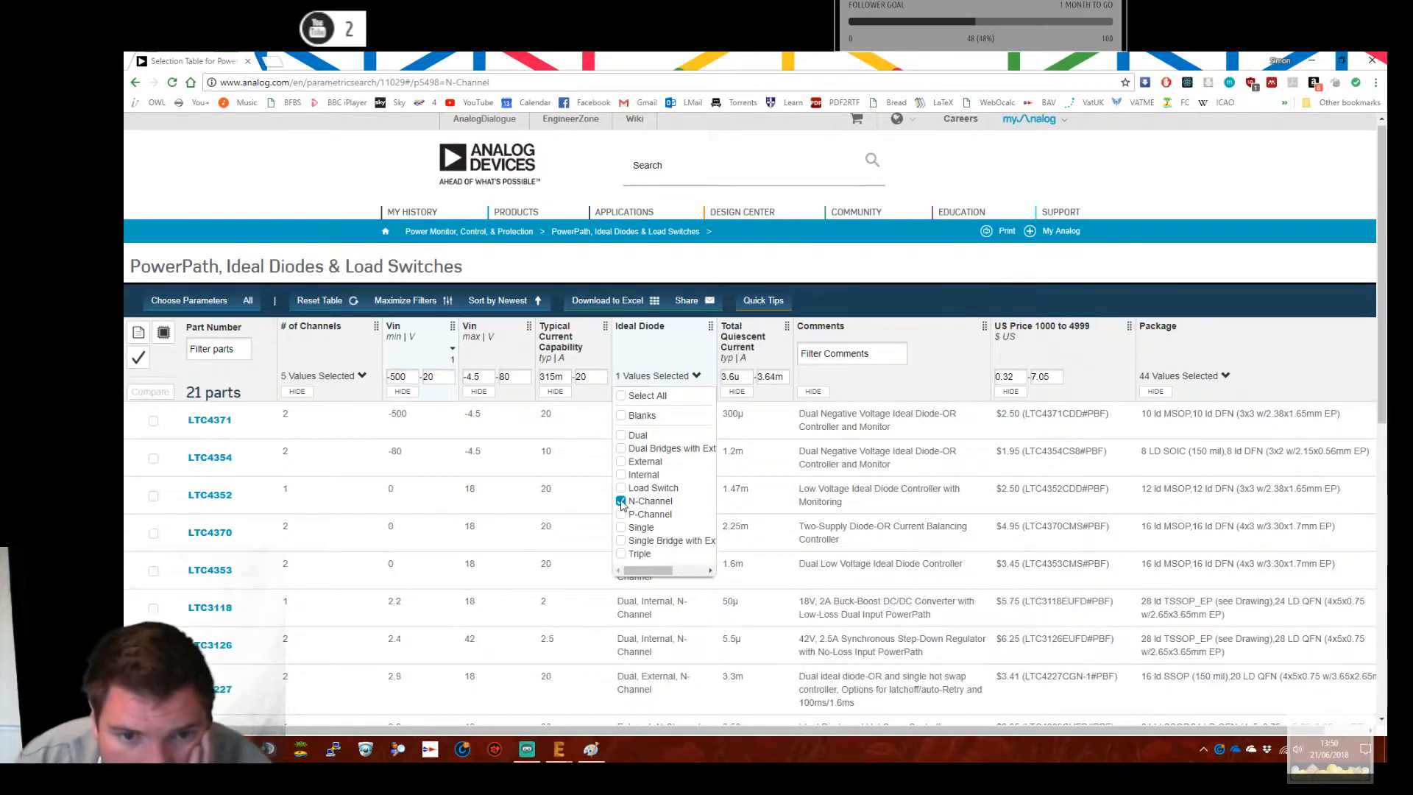
click(621, 532)
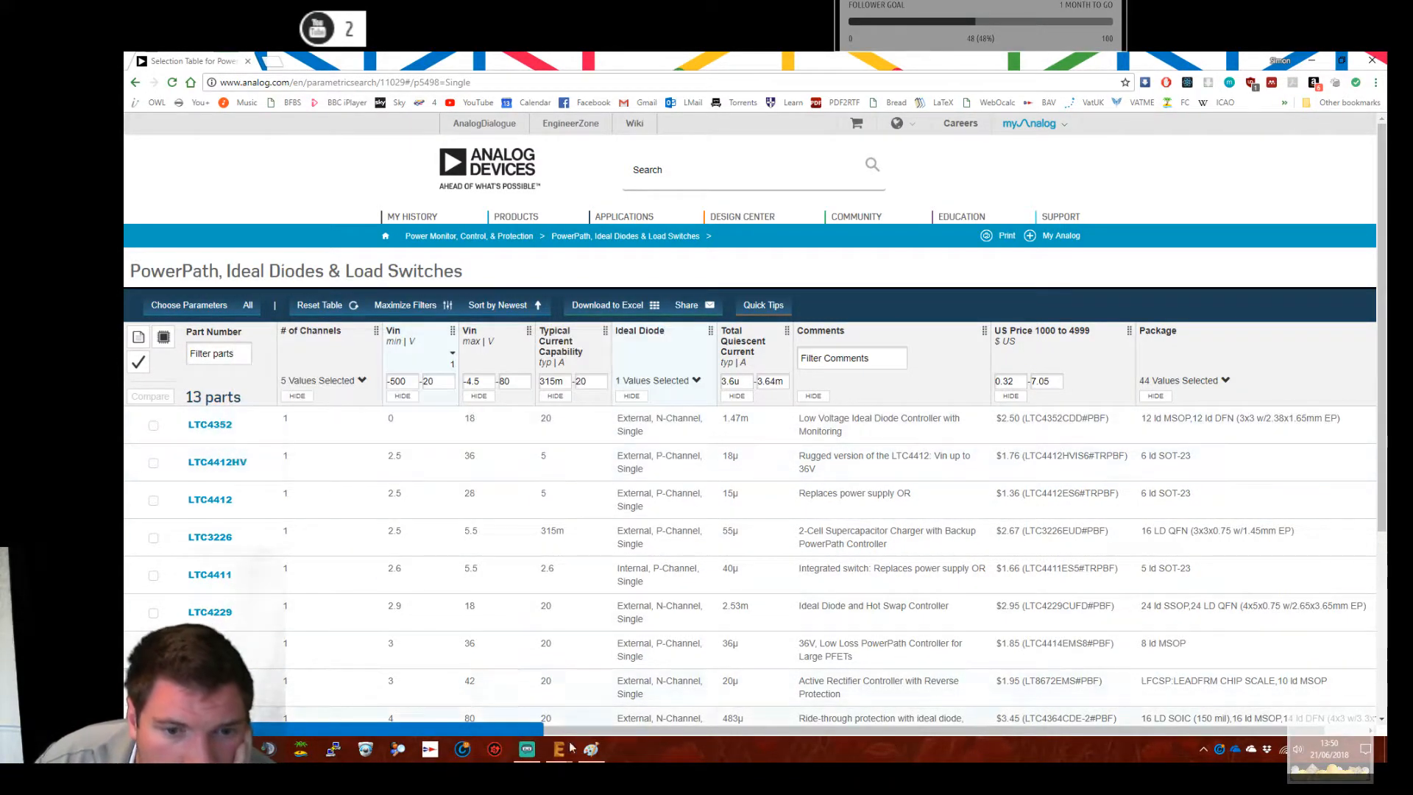
Switch to the EAGLE schematic's ADD dialog and look through the listed library components
mouse_move(560, 749)
click(518, 681)
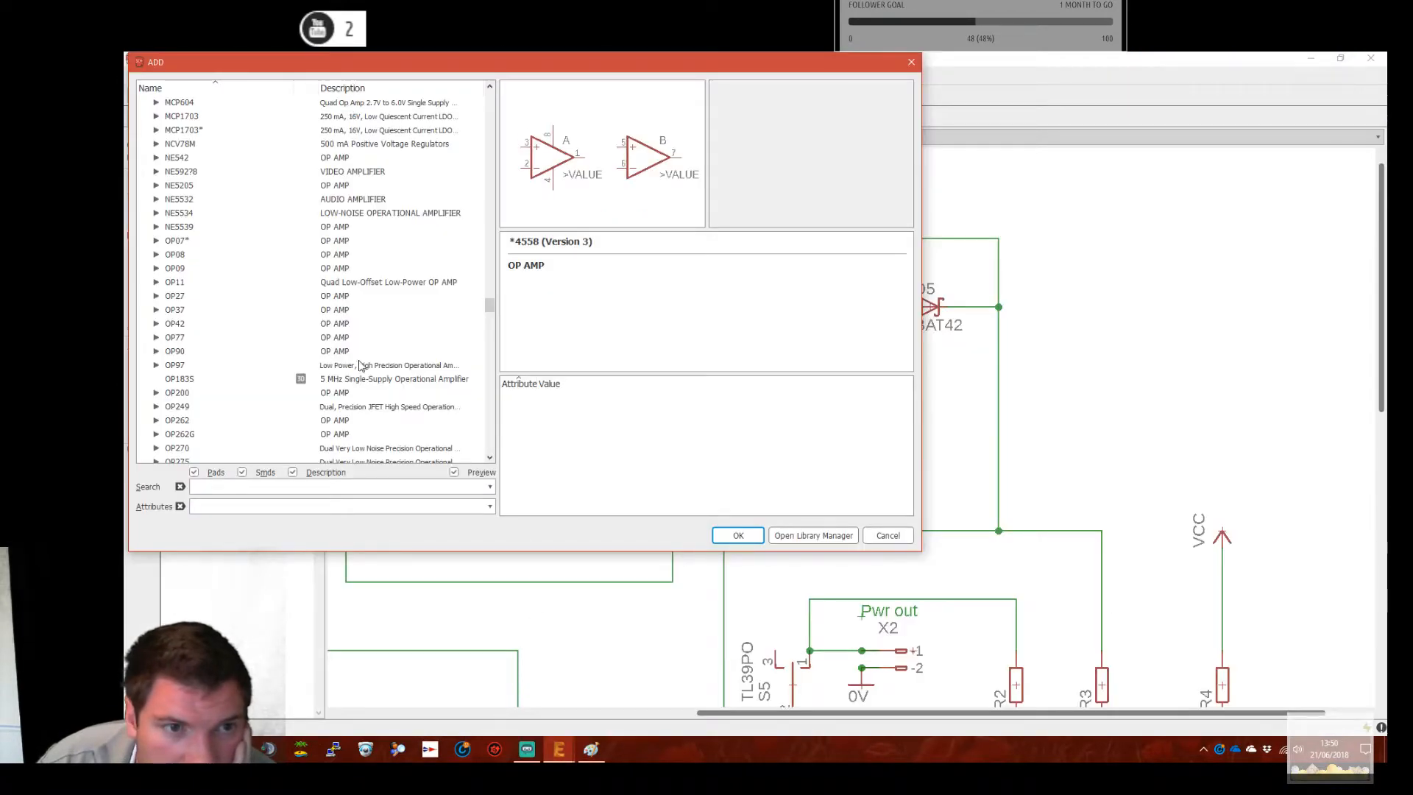
scroll(382, 419, up, 10)
scroll(383, 419, up, 6)
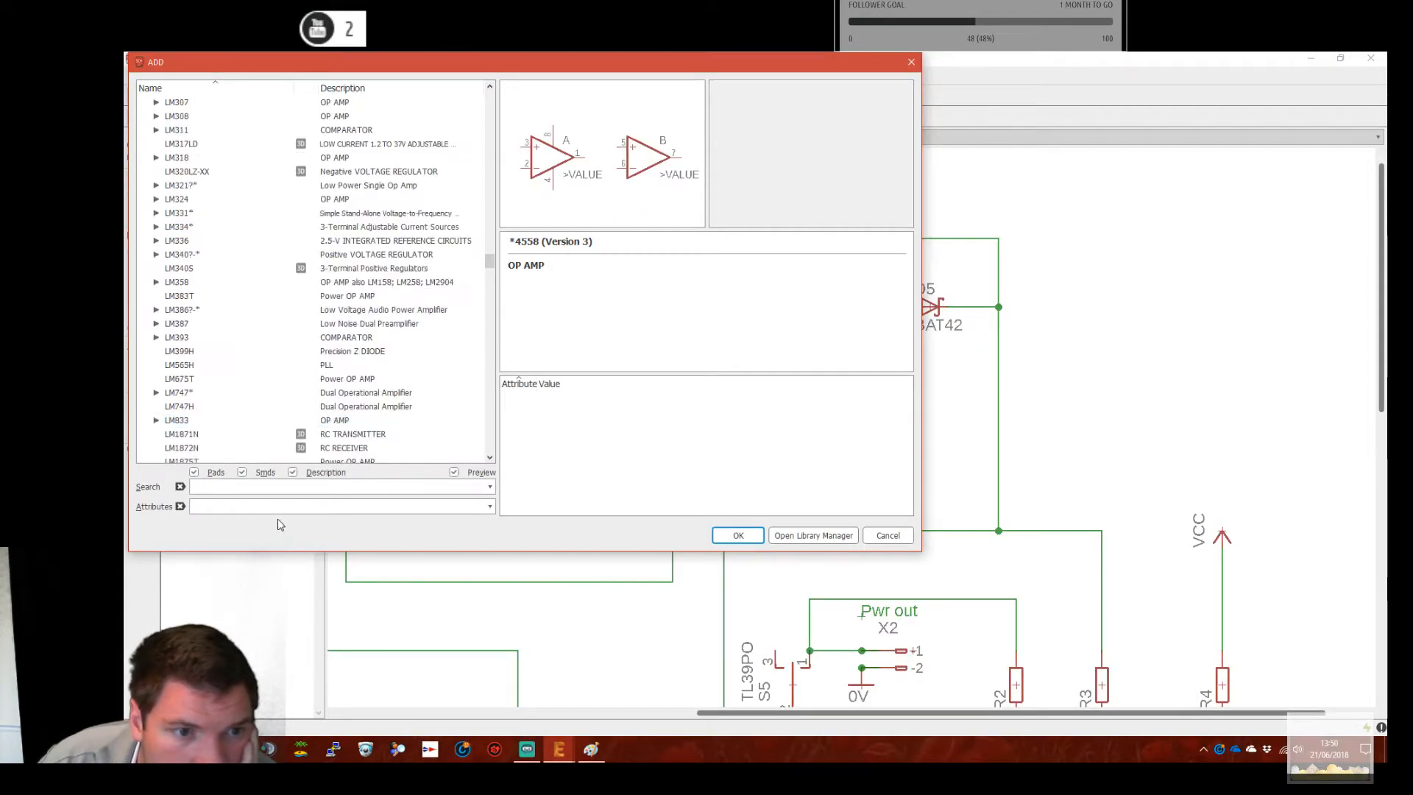
Search the component library for *thin*, leaving the attributes filter empty
click(293, 489)
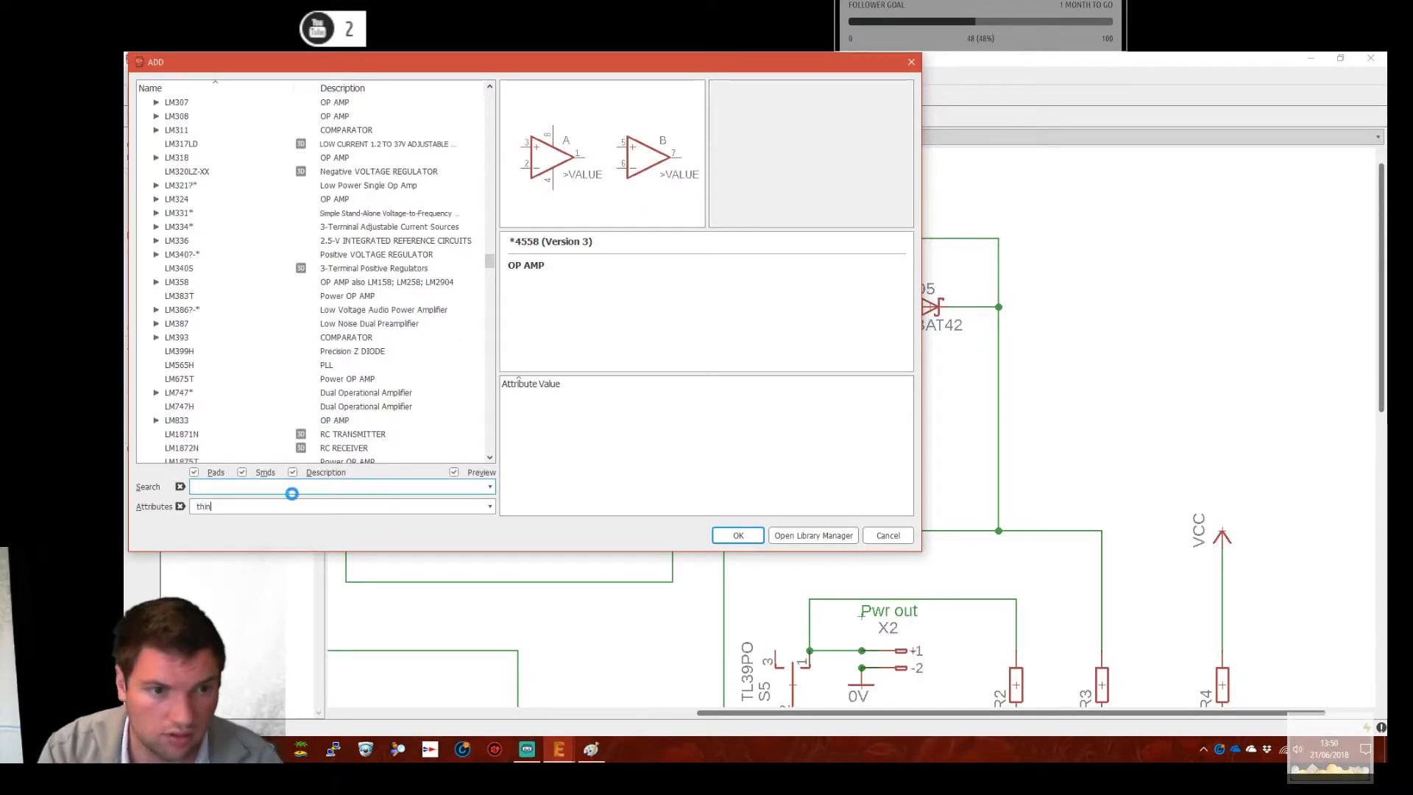
text(thin)
key(Return)
double_click(234, 508)
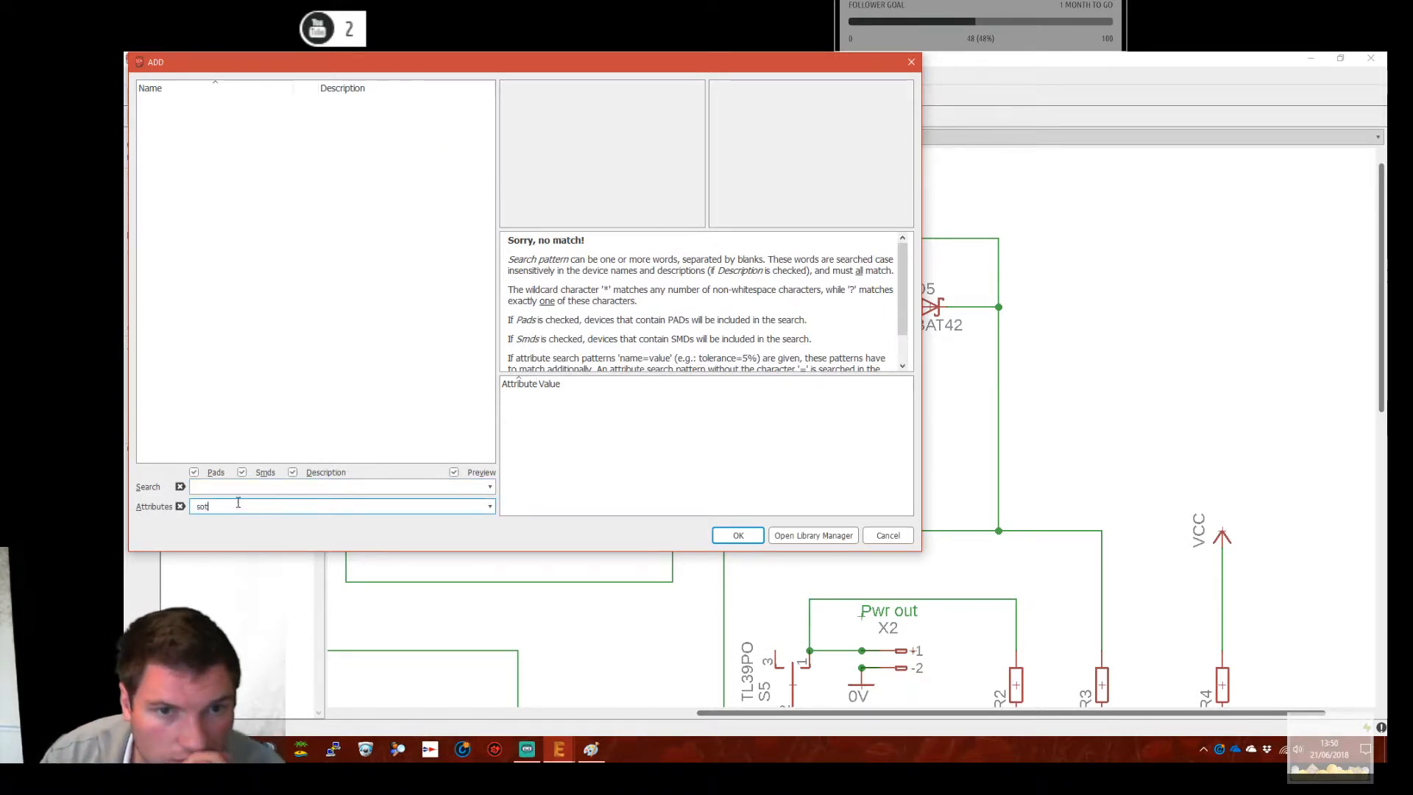
key(BackSpace)
key(BackSpace)
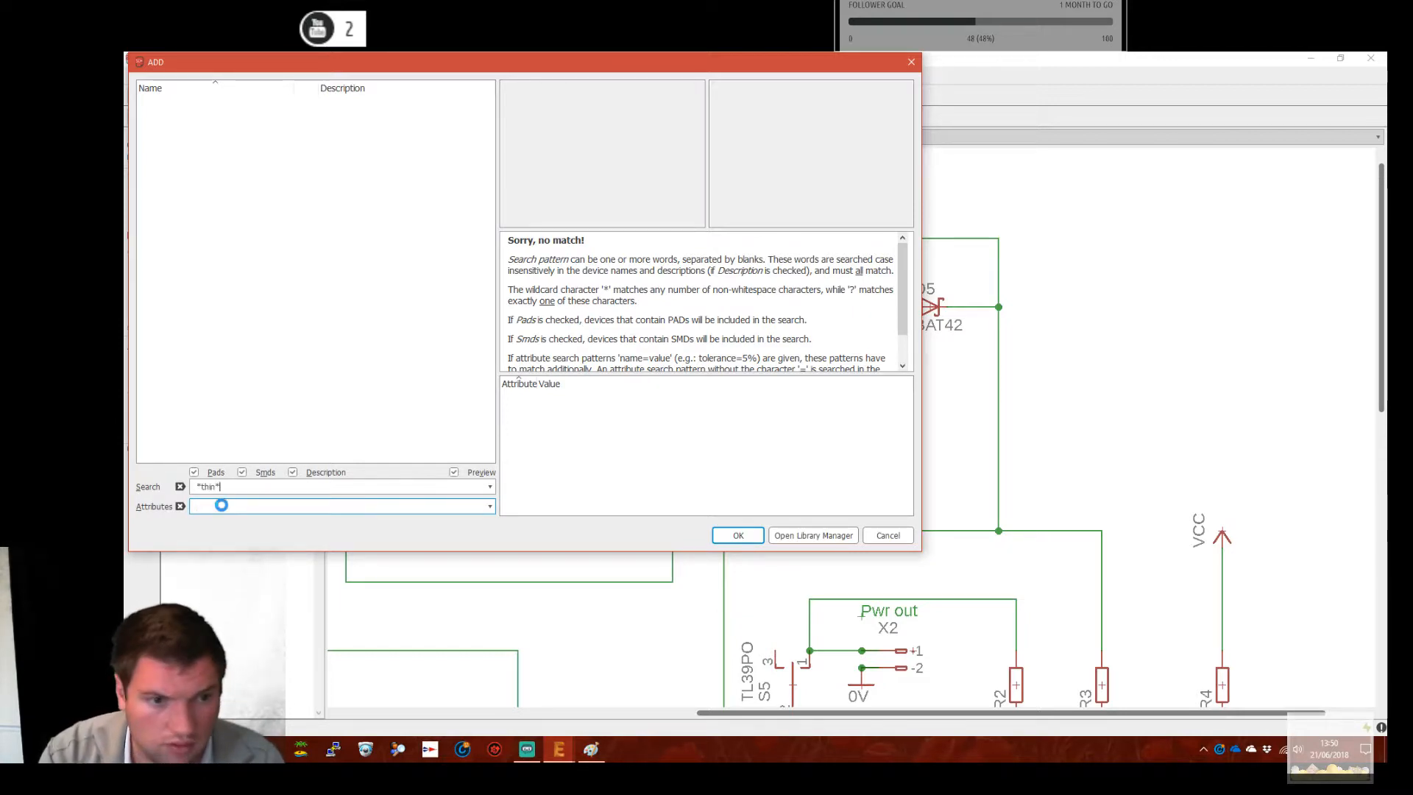
key(Return)
Examine the listed LED, WE-TCI and WE-WPCC_1W entries and their package previews, and close the ADD dialog
click(382, 118)
click(382, 145)
click(377, 157)
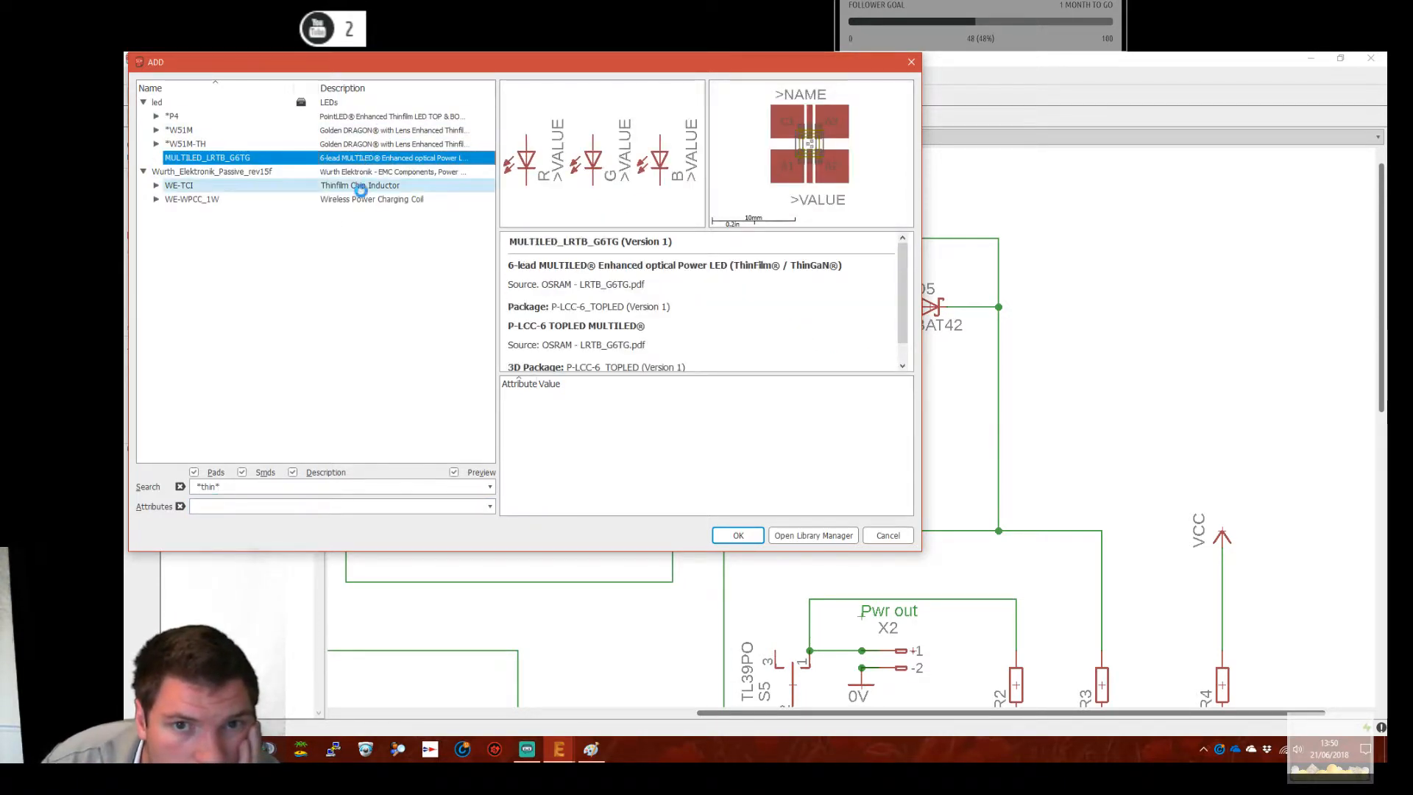
click(363, 185)
click(373, 200)
click(374, 187)
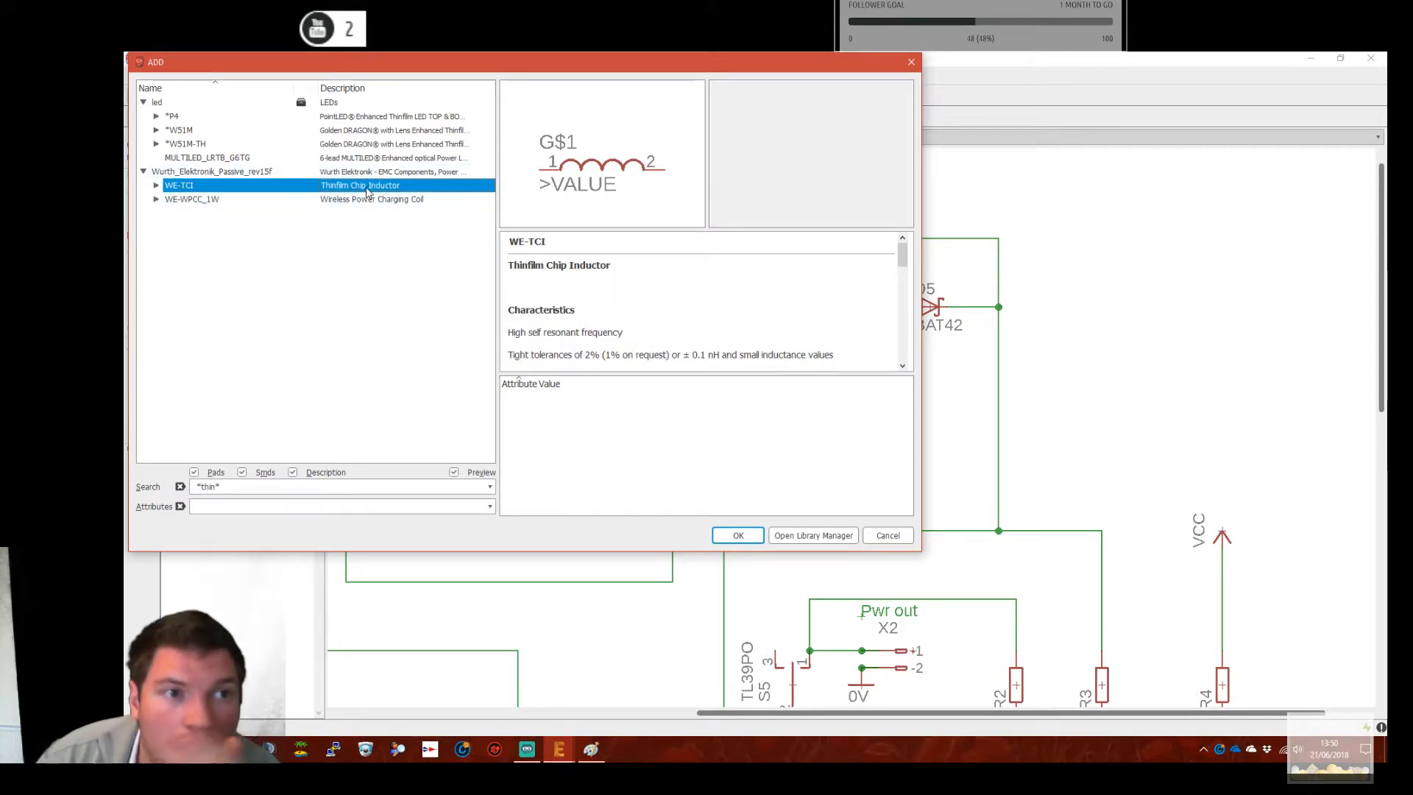
click(897, 542)
Switch to the Analog Devices parts table in the browser and preview the pinouts of LTC4411, LTC4229 and LTC4414
key(alt+Tab)
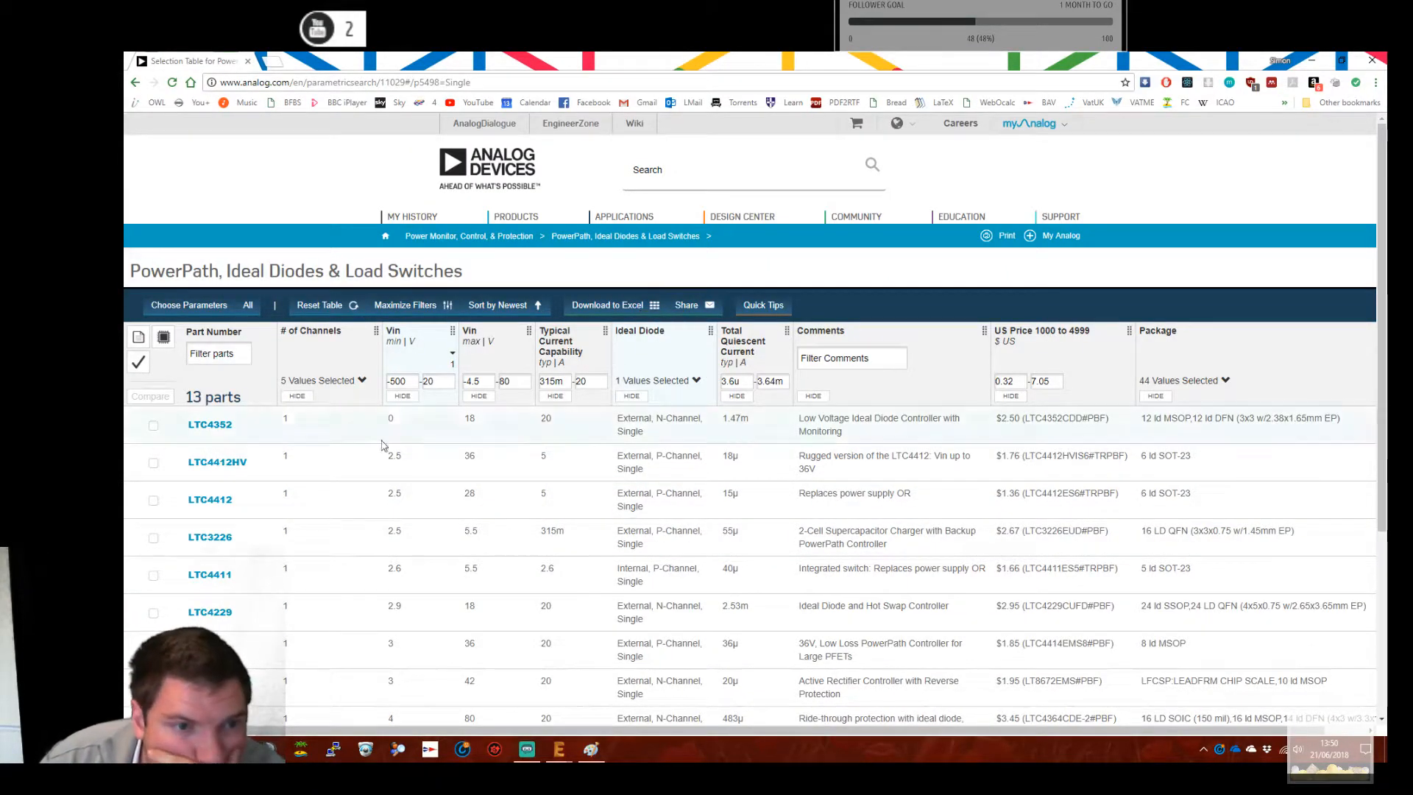
mouse_move(202, 505)
mouse_move(214, 581)
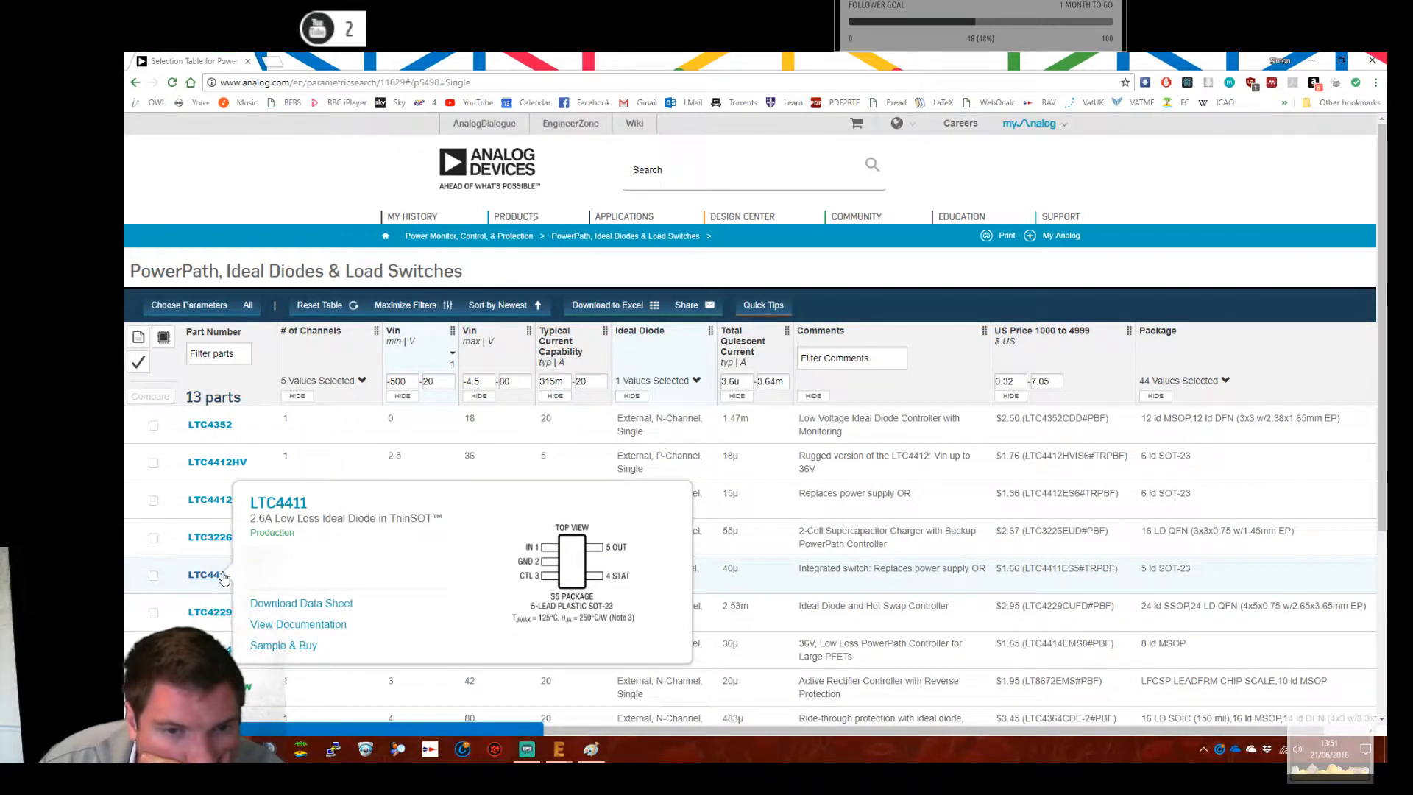
mouse_move(213, 615)
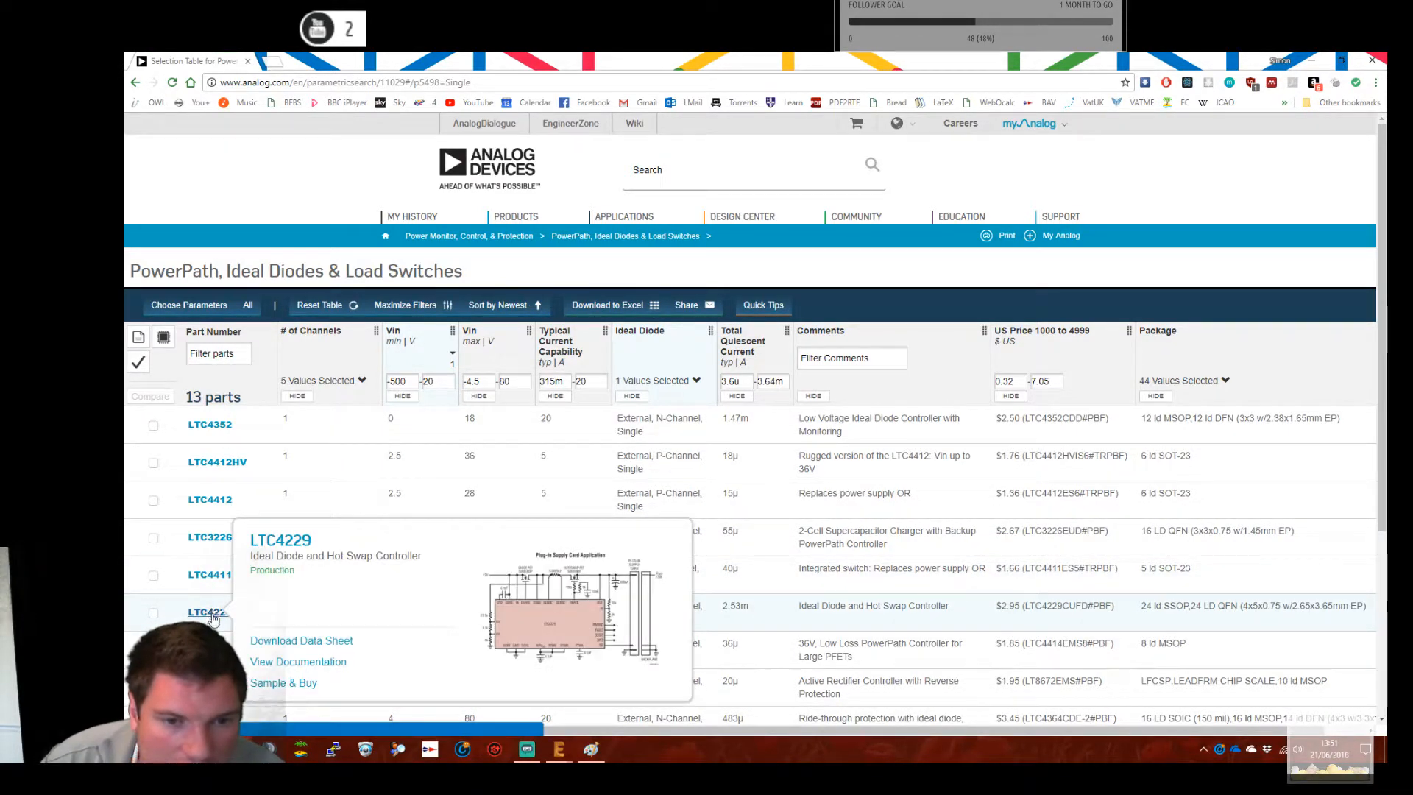
mouse_move(211, 649)
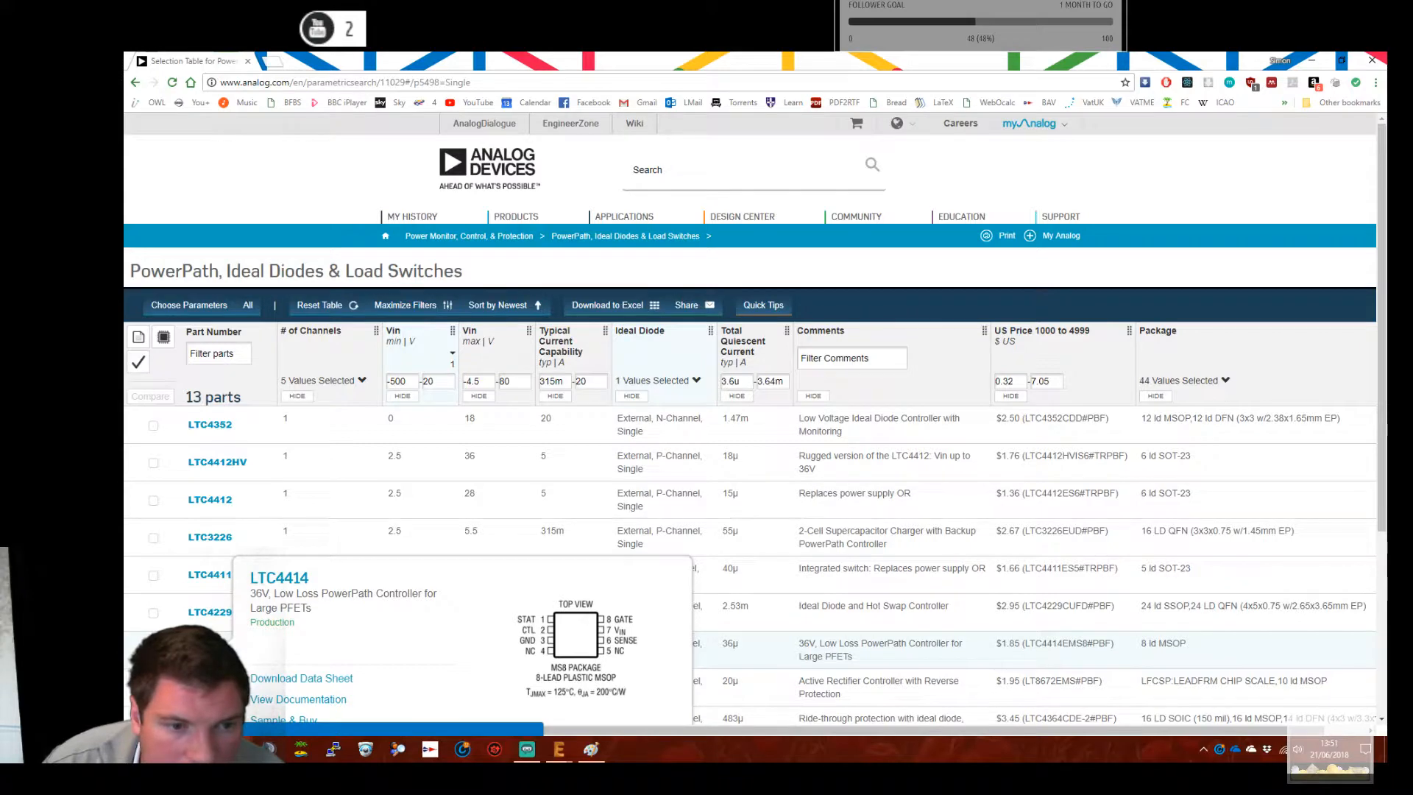
scroll(353, 652, down, 1)
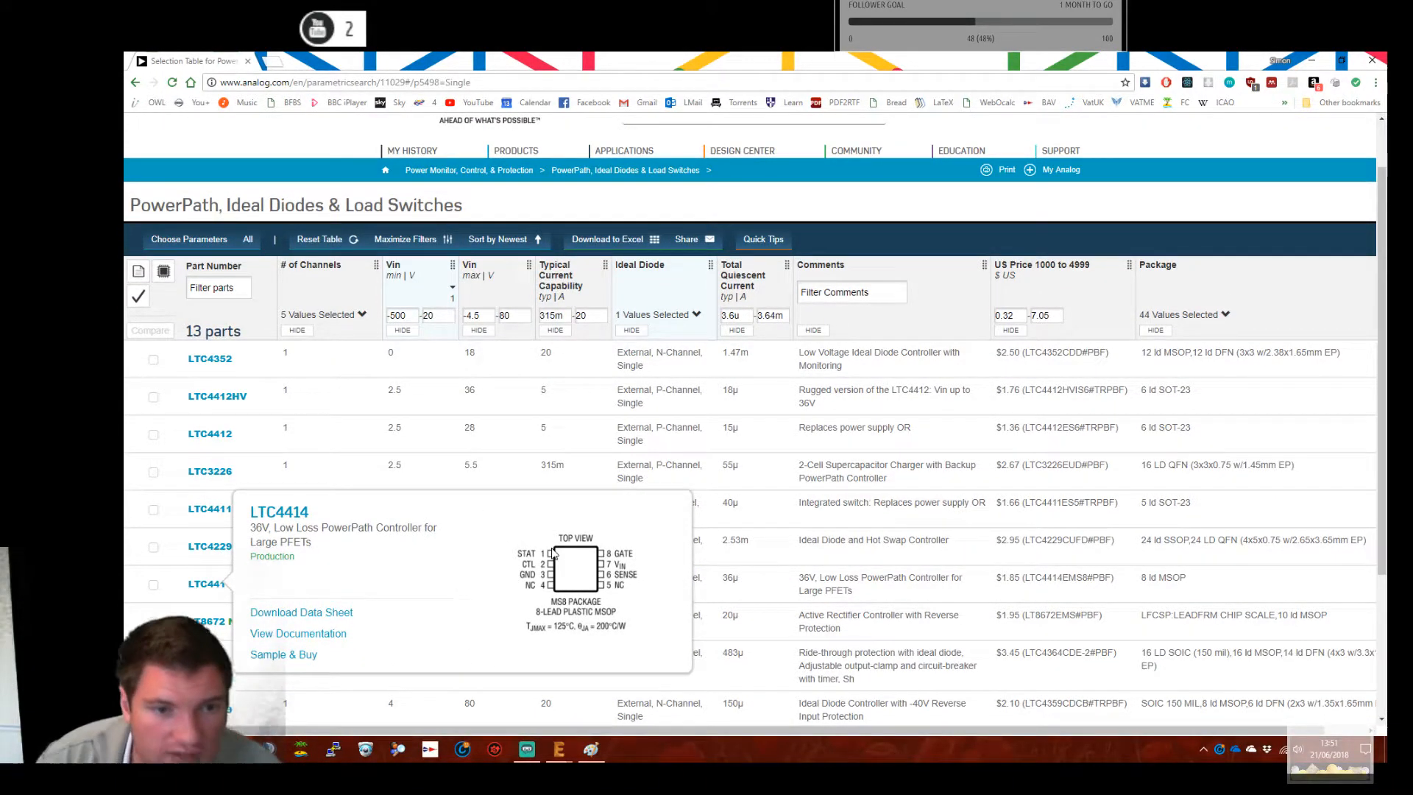
Switch to the EAGLE schematic, reopen the ADD dialog and search the library for *ms8*
key(alt+Tab)
text(add)
key(Return)
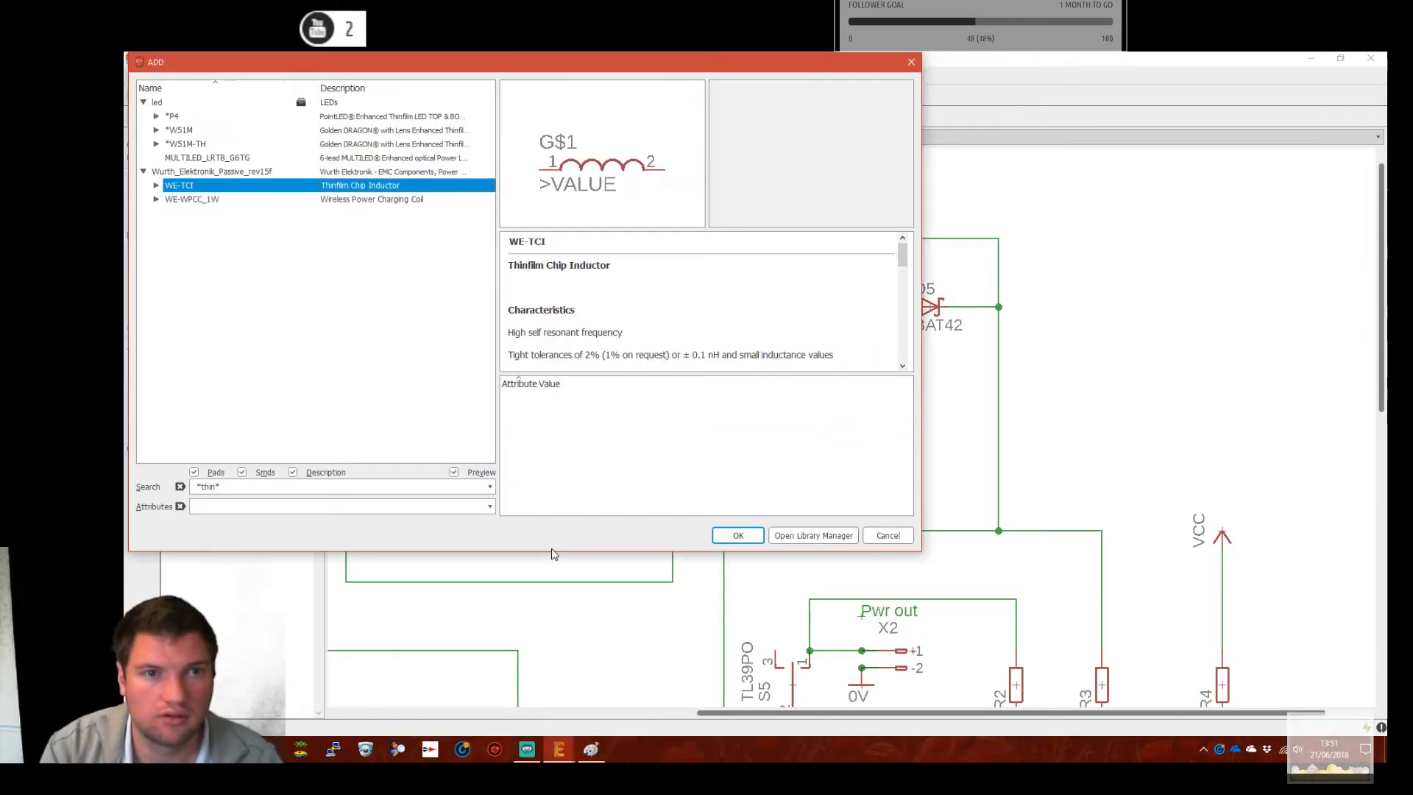
click(343, 487)
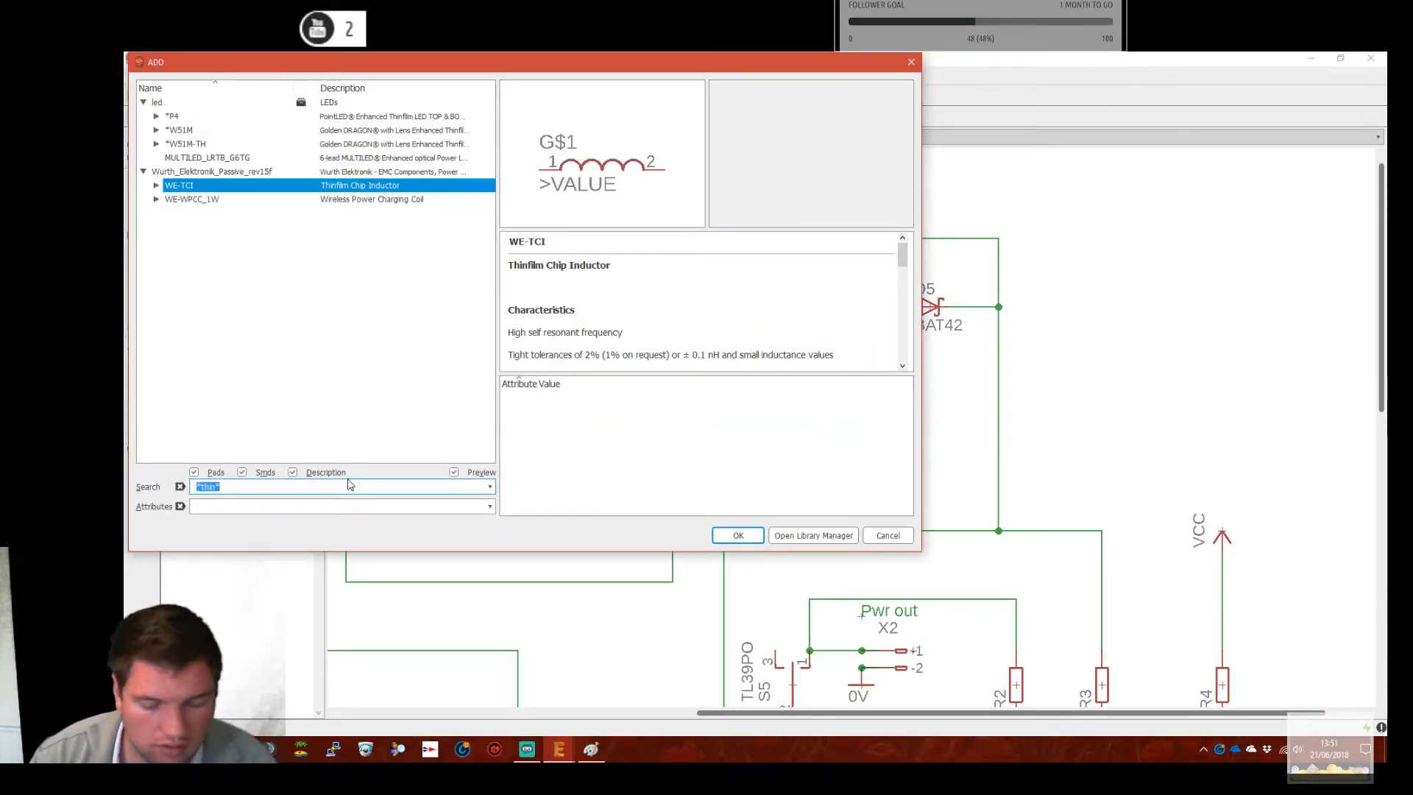
text(ms8)
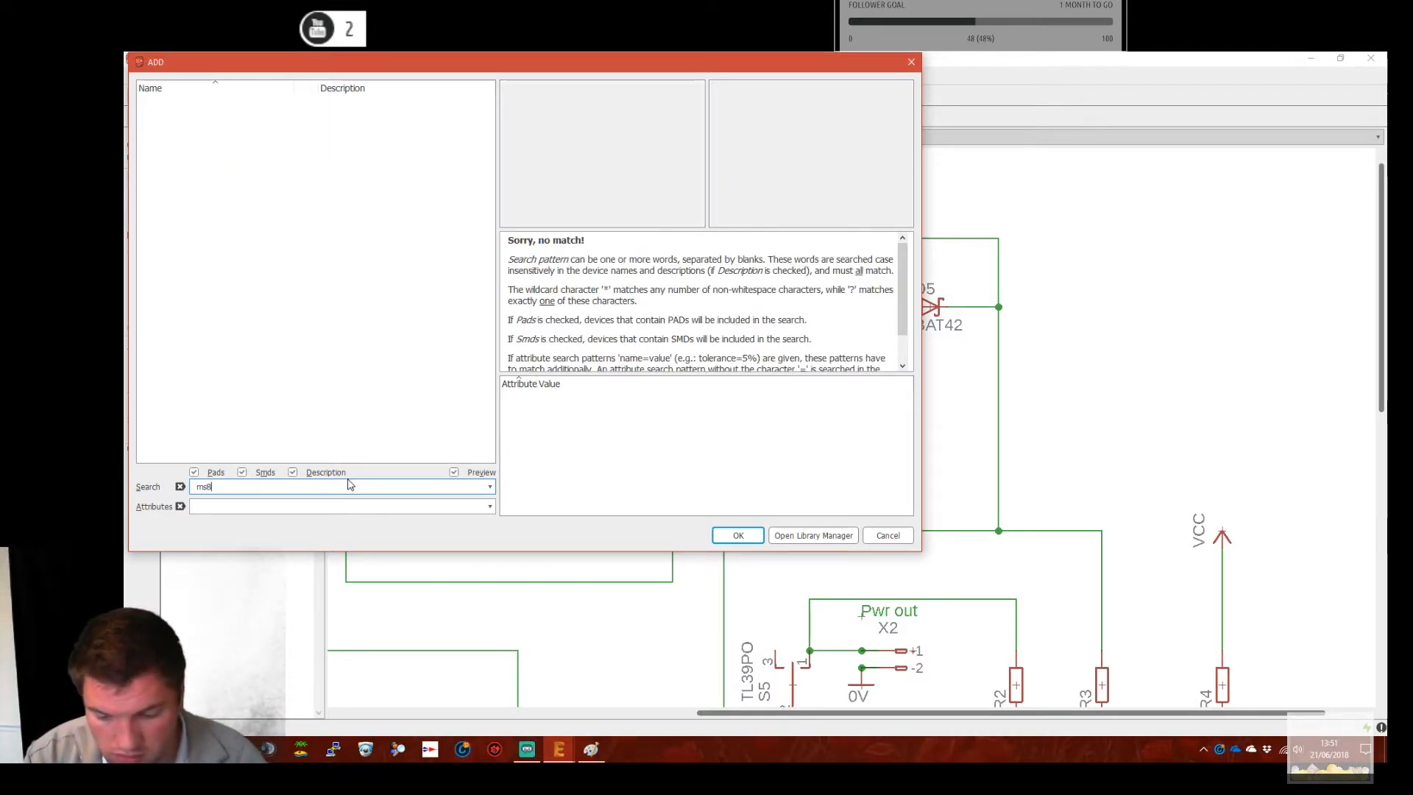
text(*)
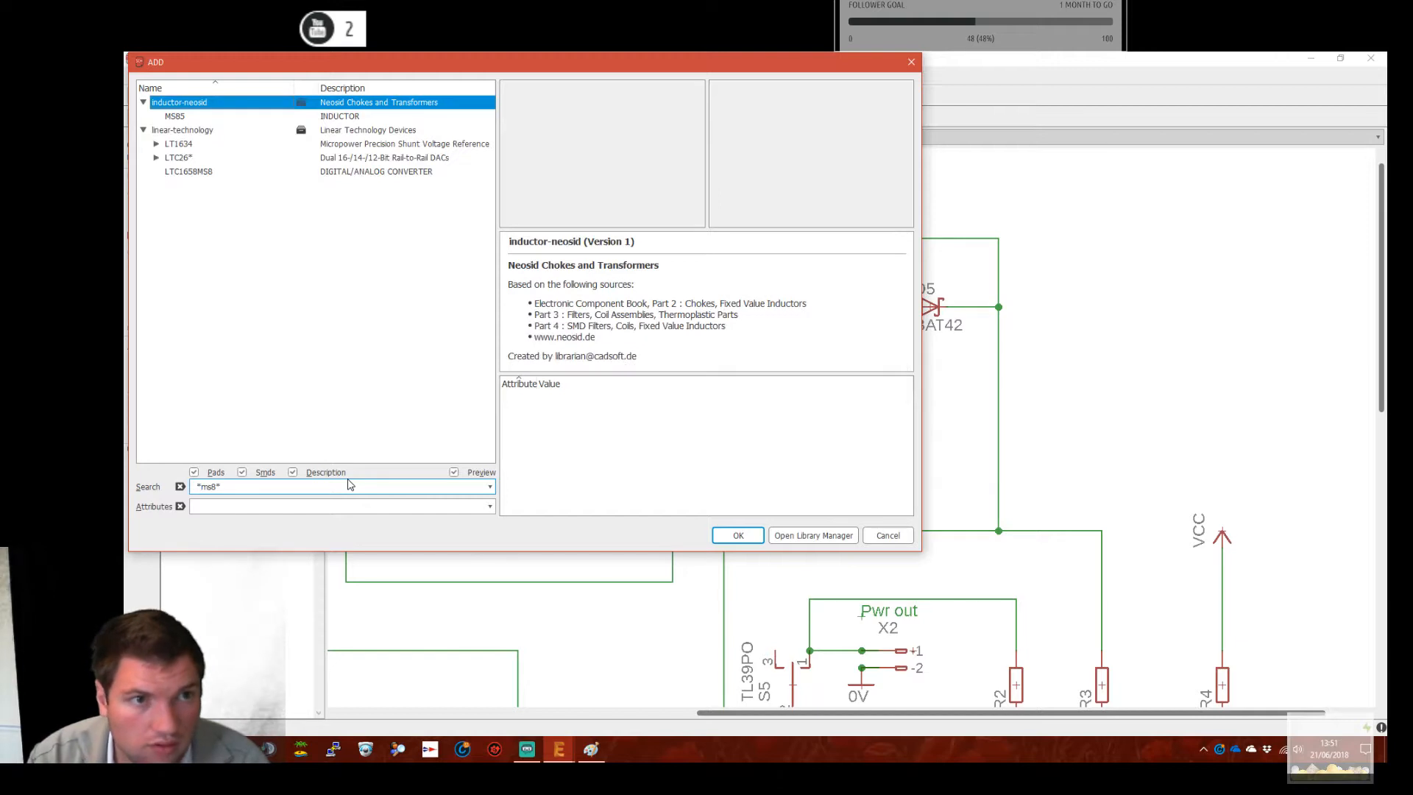
Check the symbol and package previews of MS85, LT1634 and LTC1658MS8
click(259, 117)
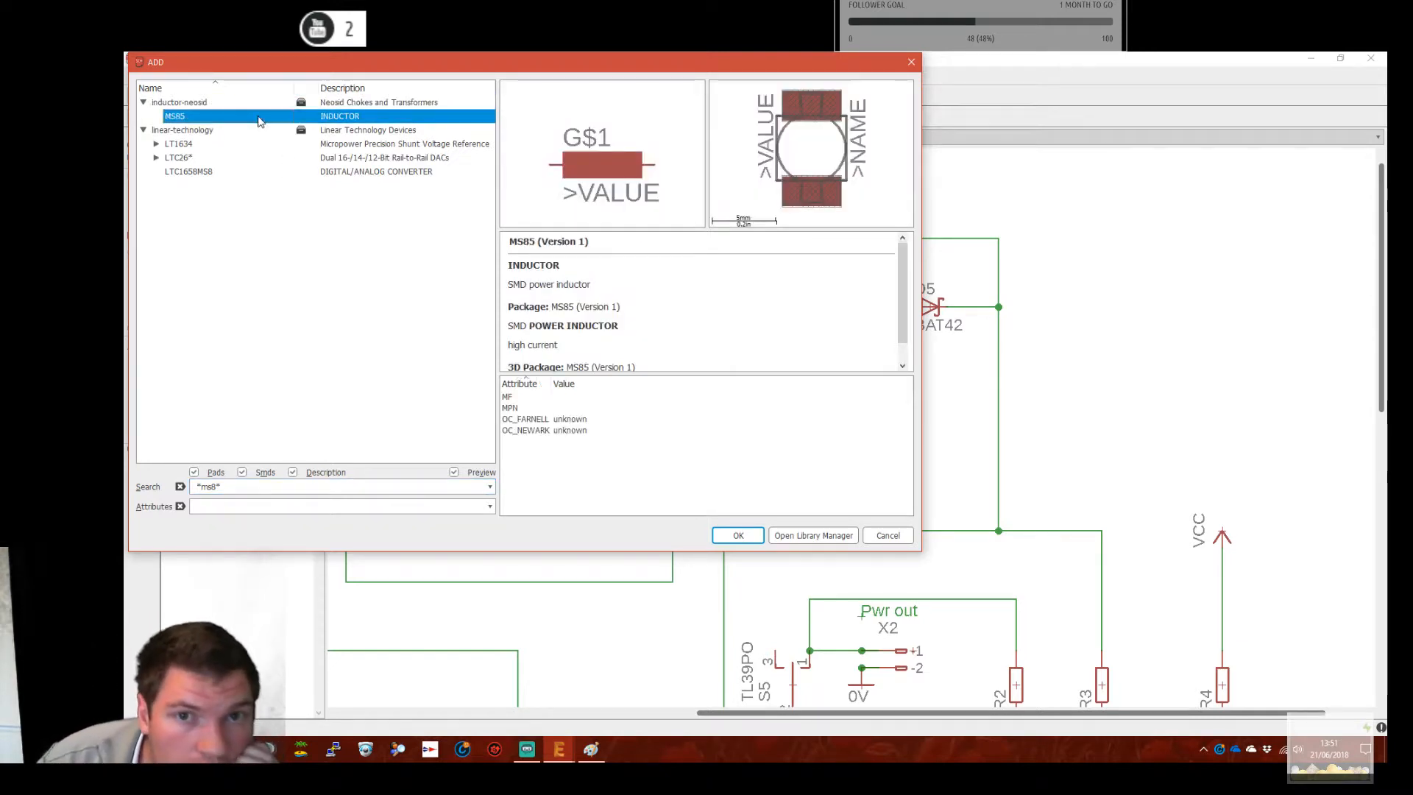
click(178, 144)
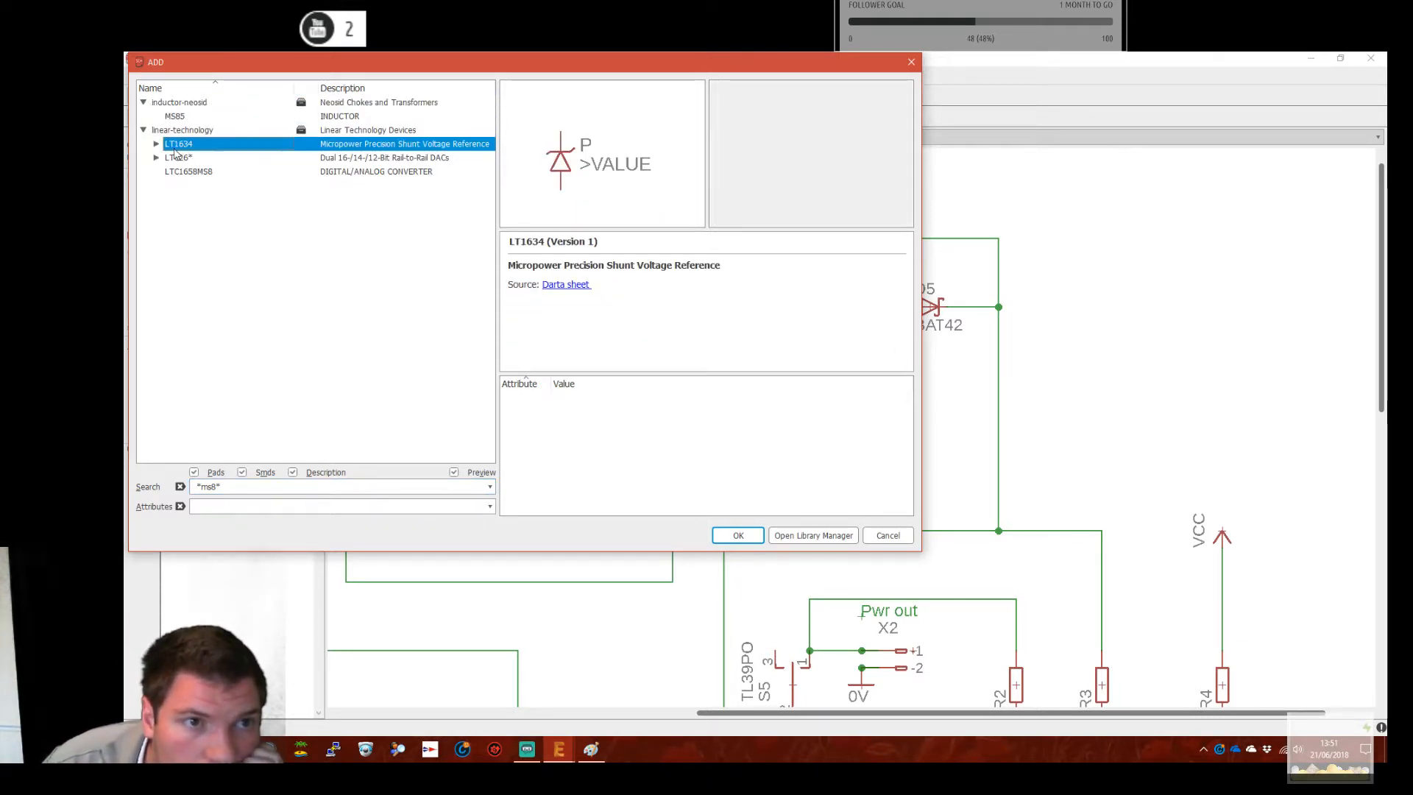
click(184, 172)
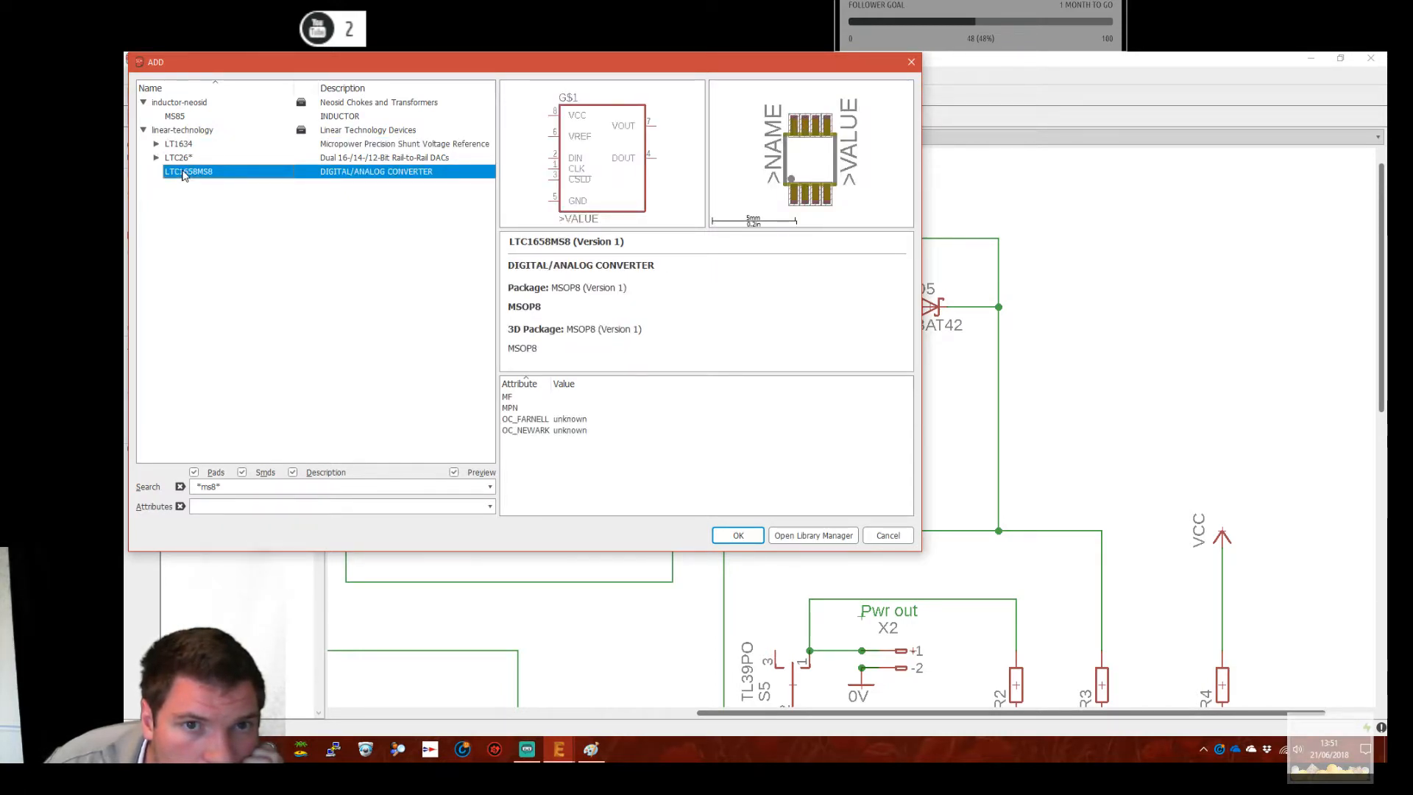
Switch to the Analog Devices parts table, open the LTC4352 product page and view its 12-lead MSOP pinout
key(alt+Tab)
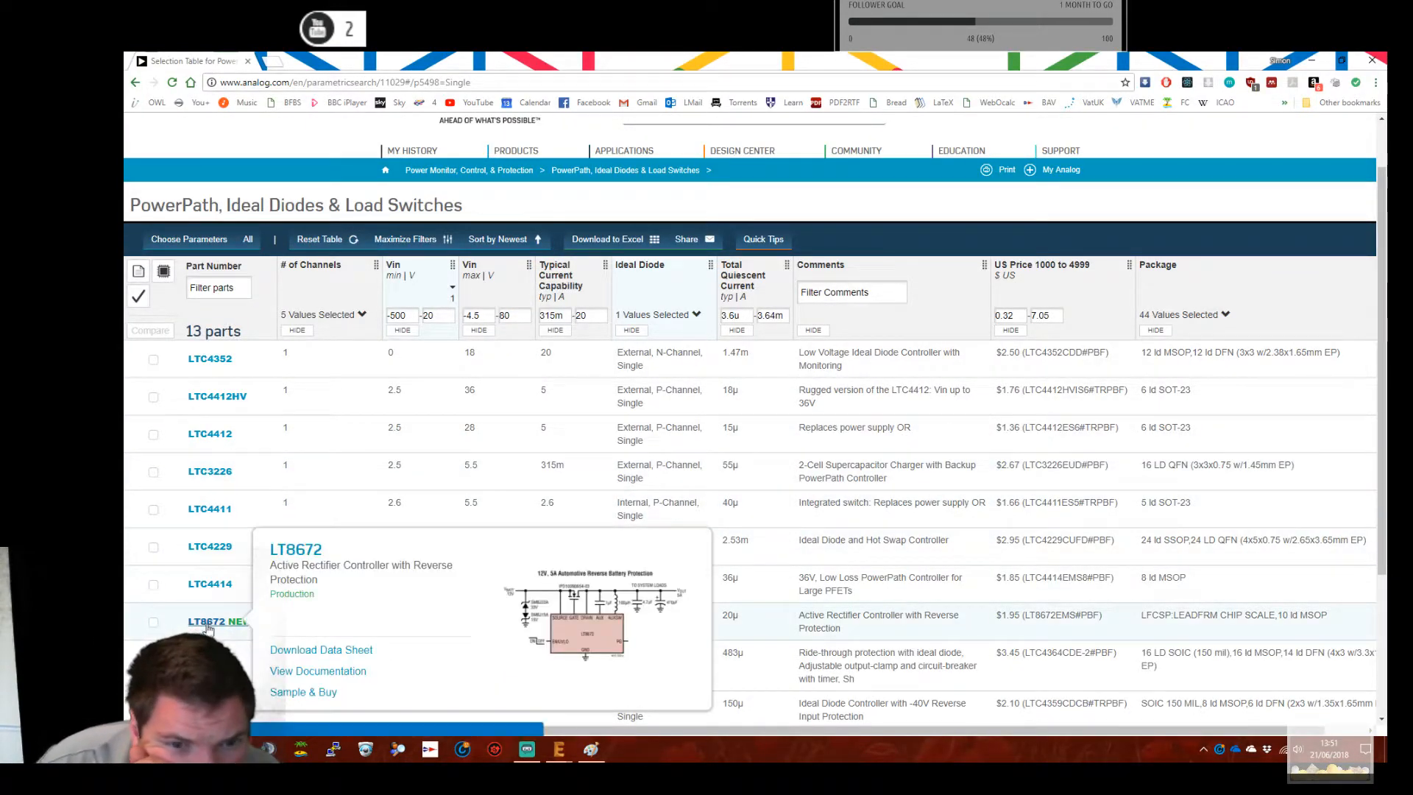
mouse_move(218, 585)
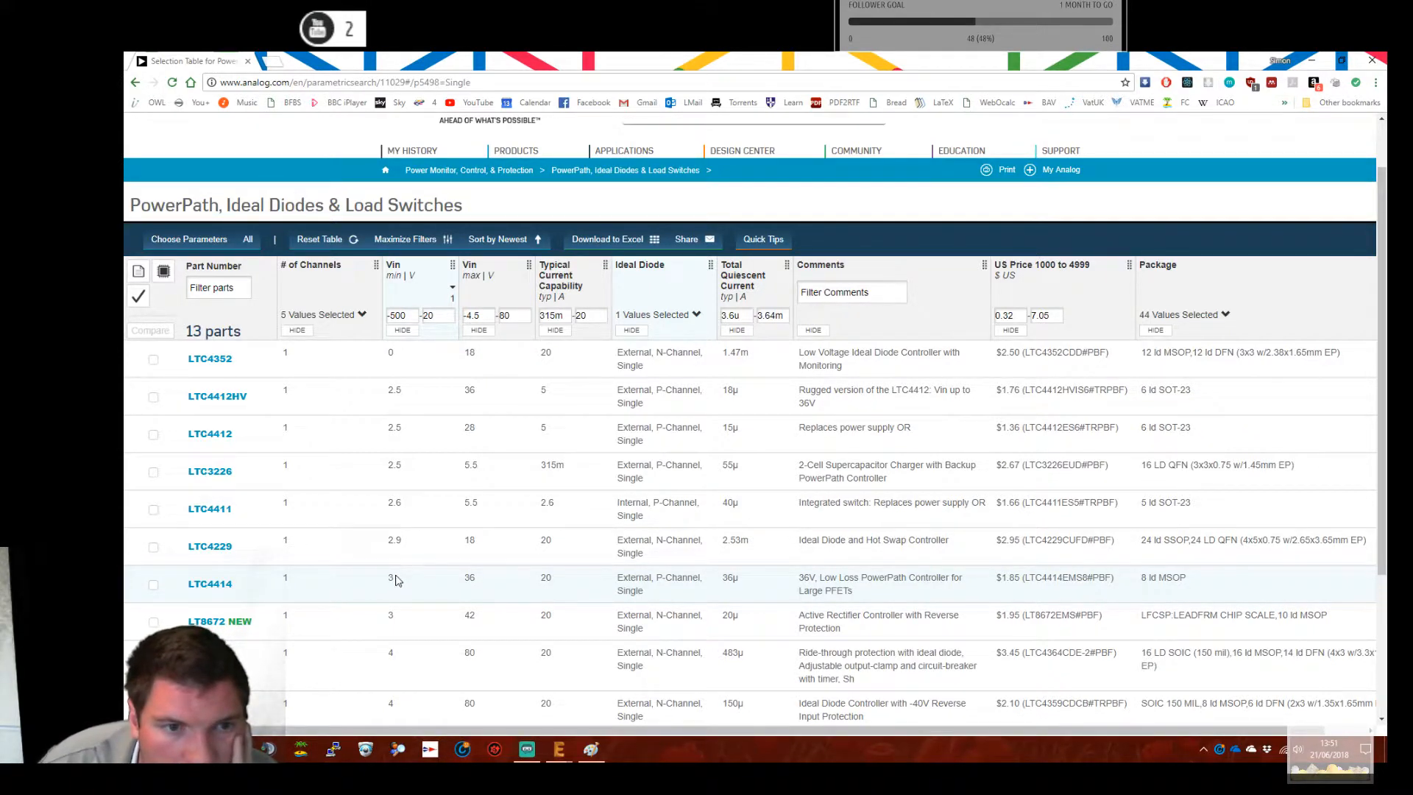
mouse_move(220, 363)
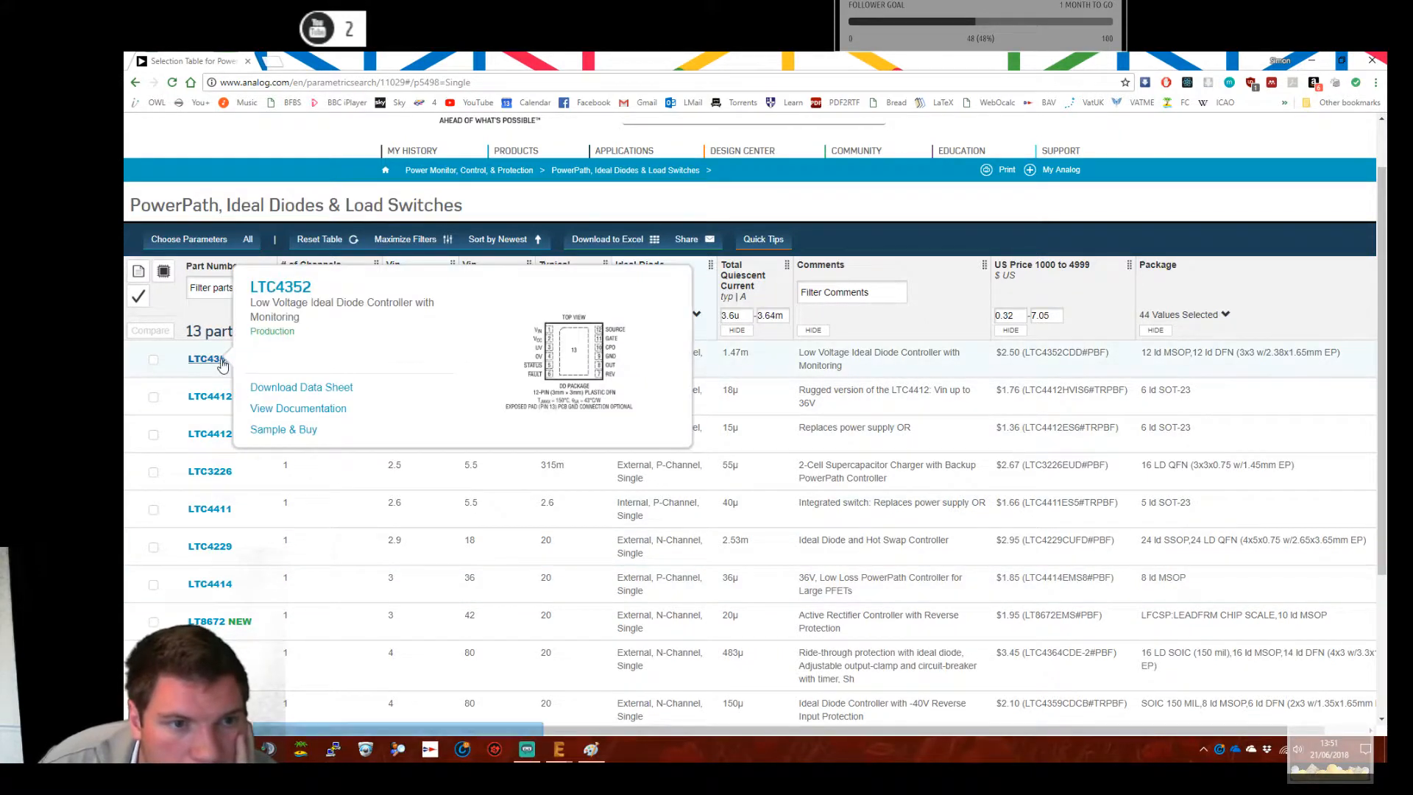
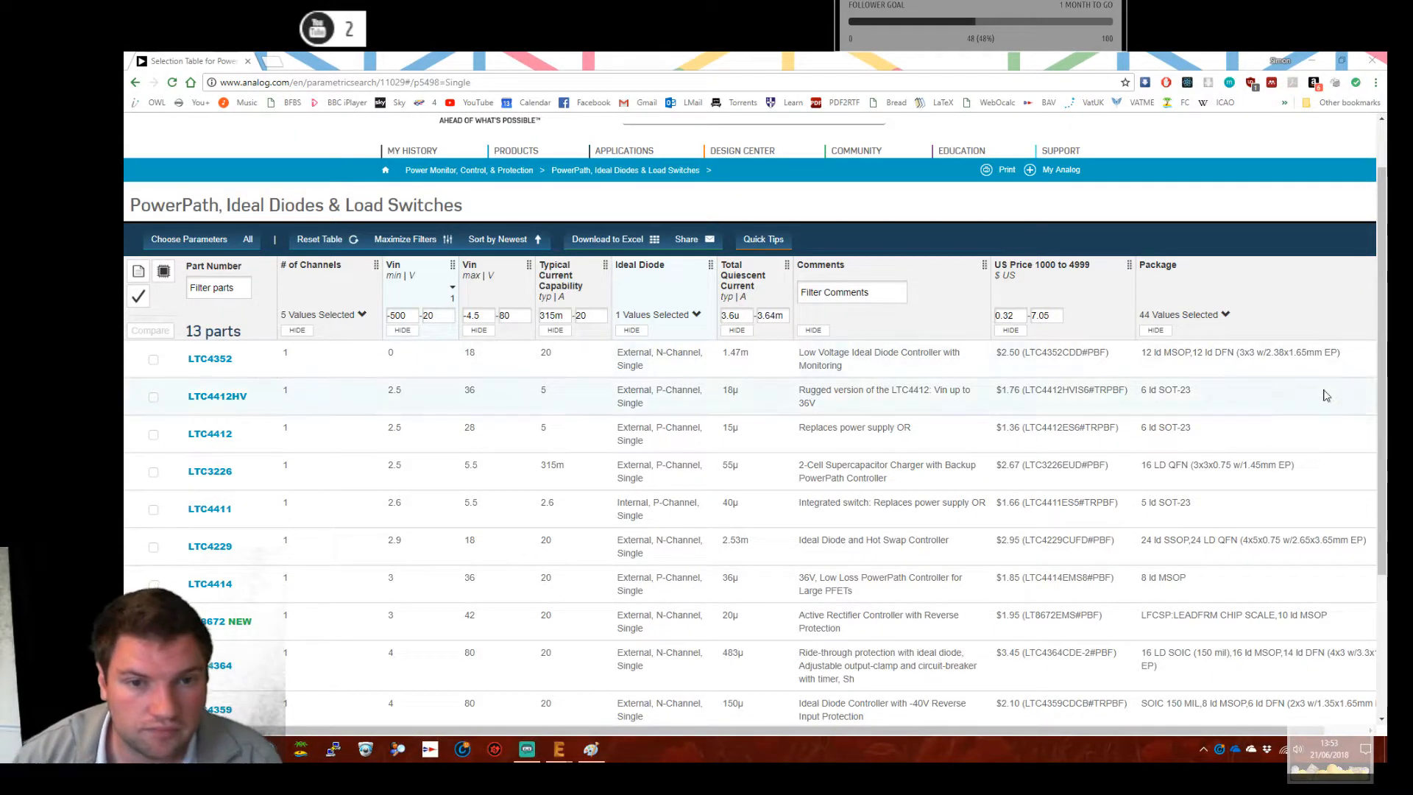
mouse_move(224, 363)
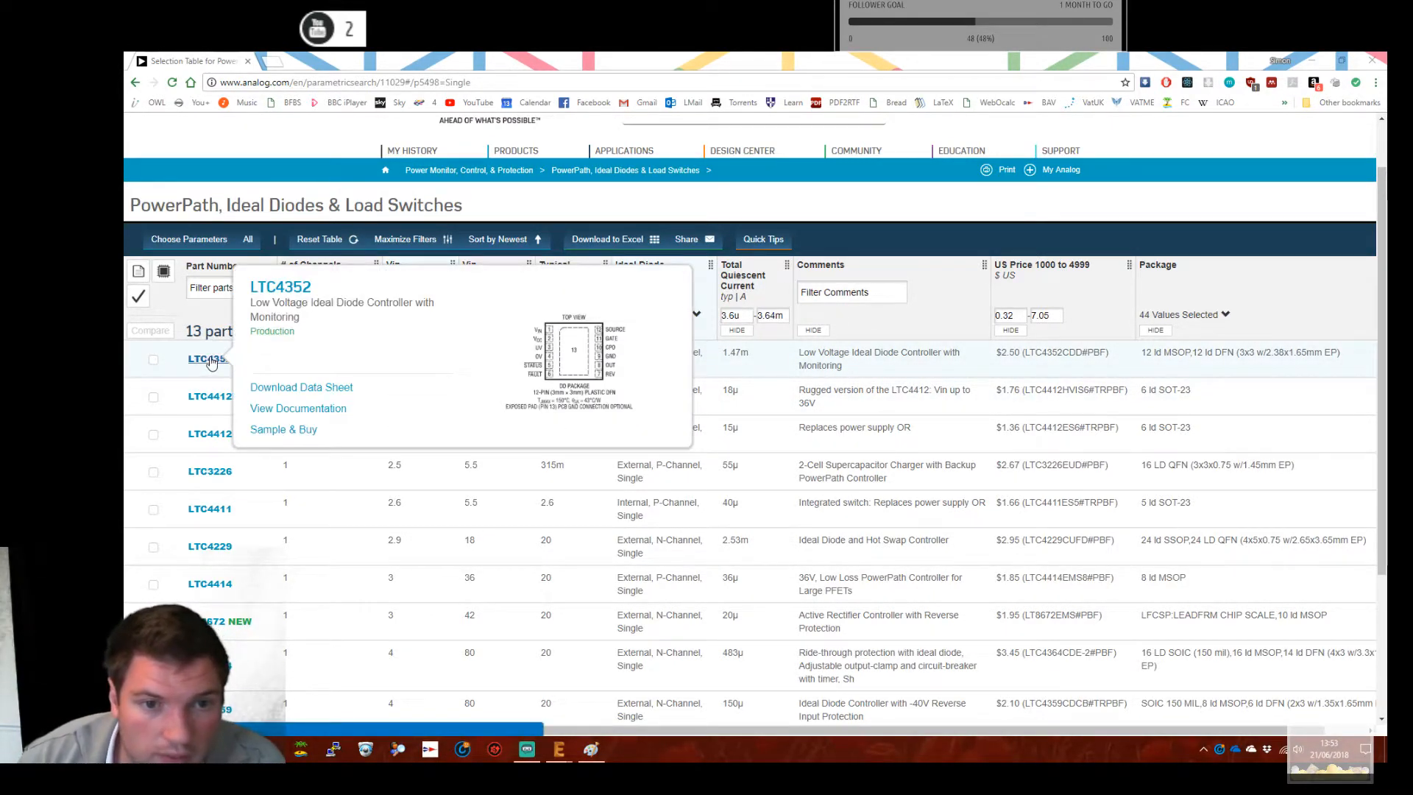
click(212, 361)
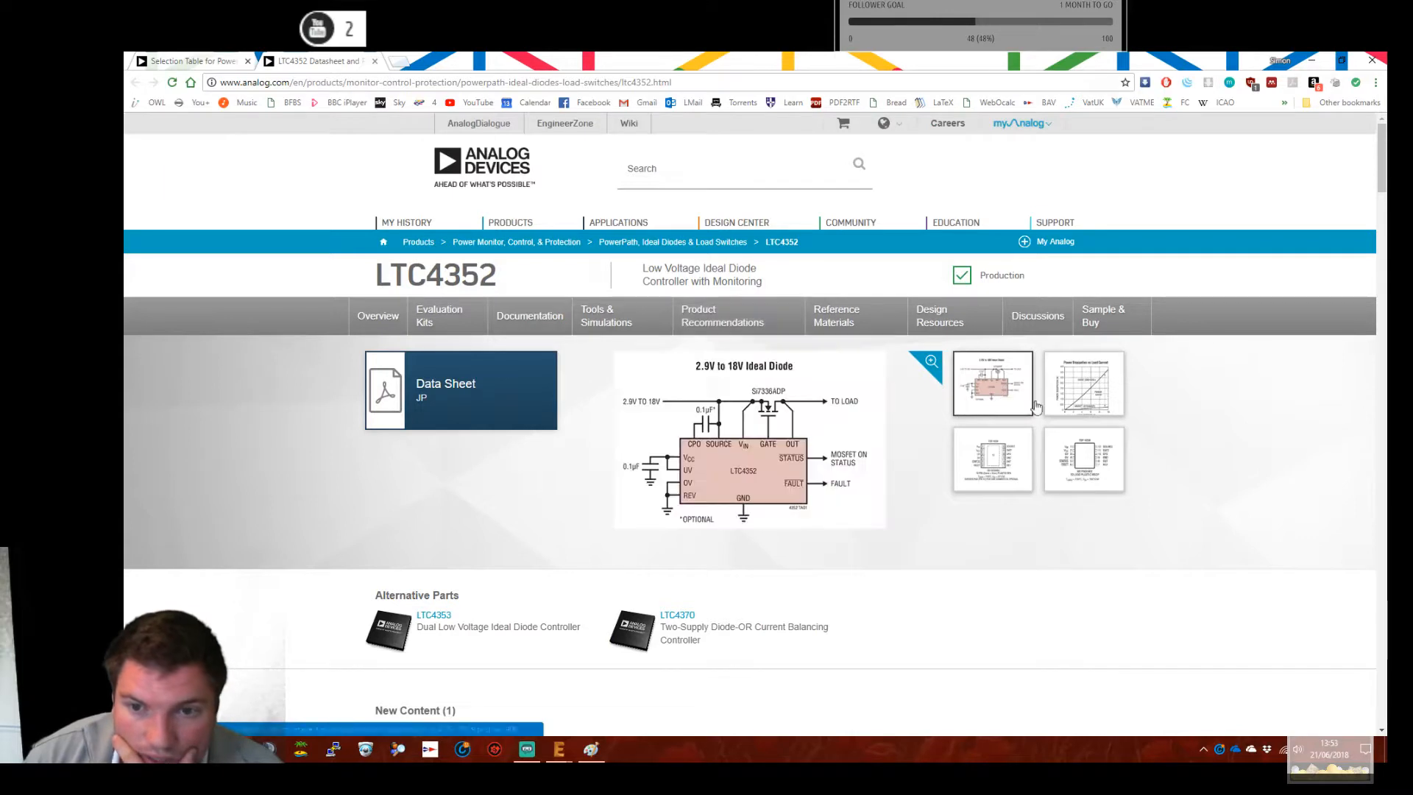
click(1074, 462)
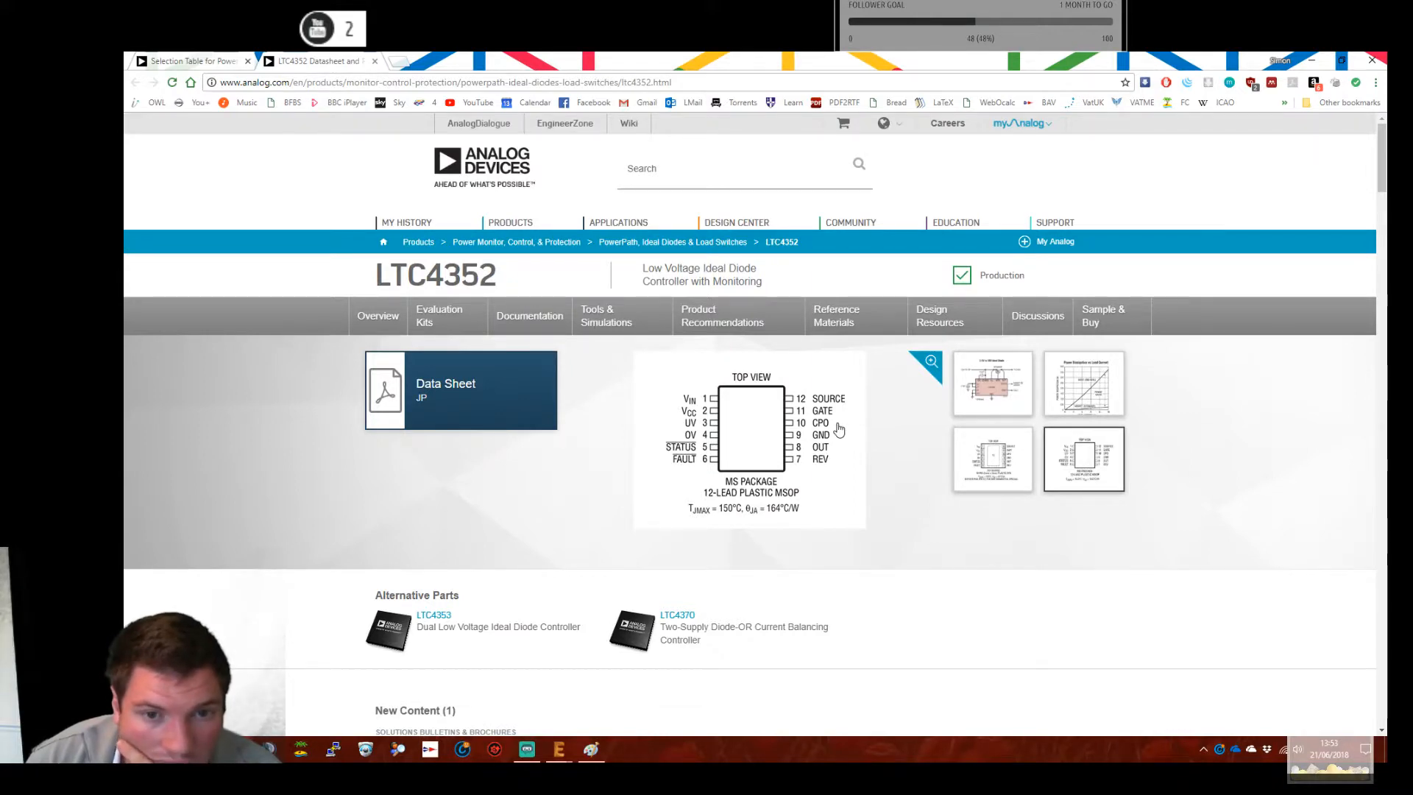
Return to EAGLE's ADD dialog and search the library for *ms12* and *msop12*
key(alt+Tab)
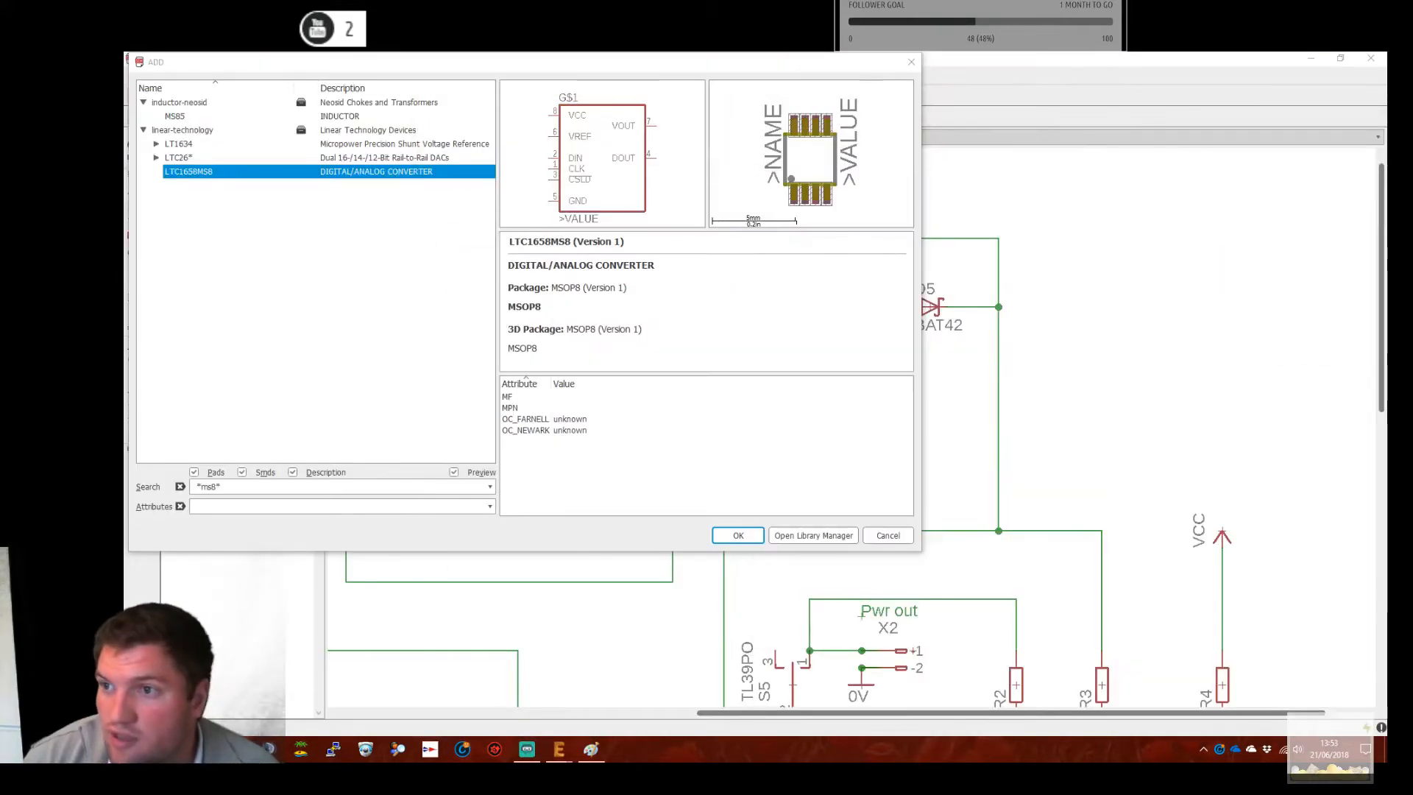
click(213, 486)
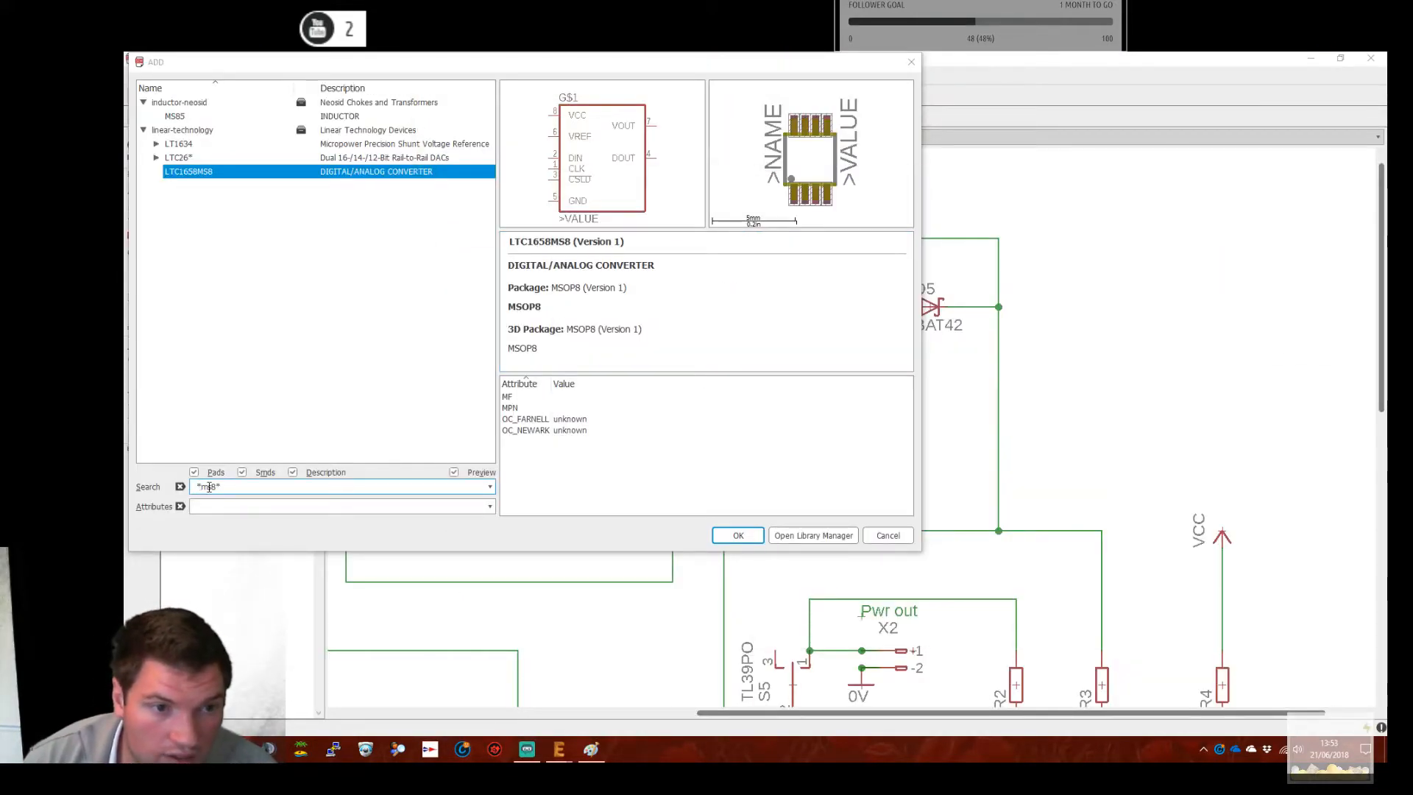
key(BackSpace)
text(12)
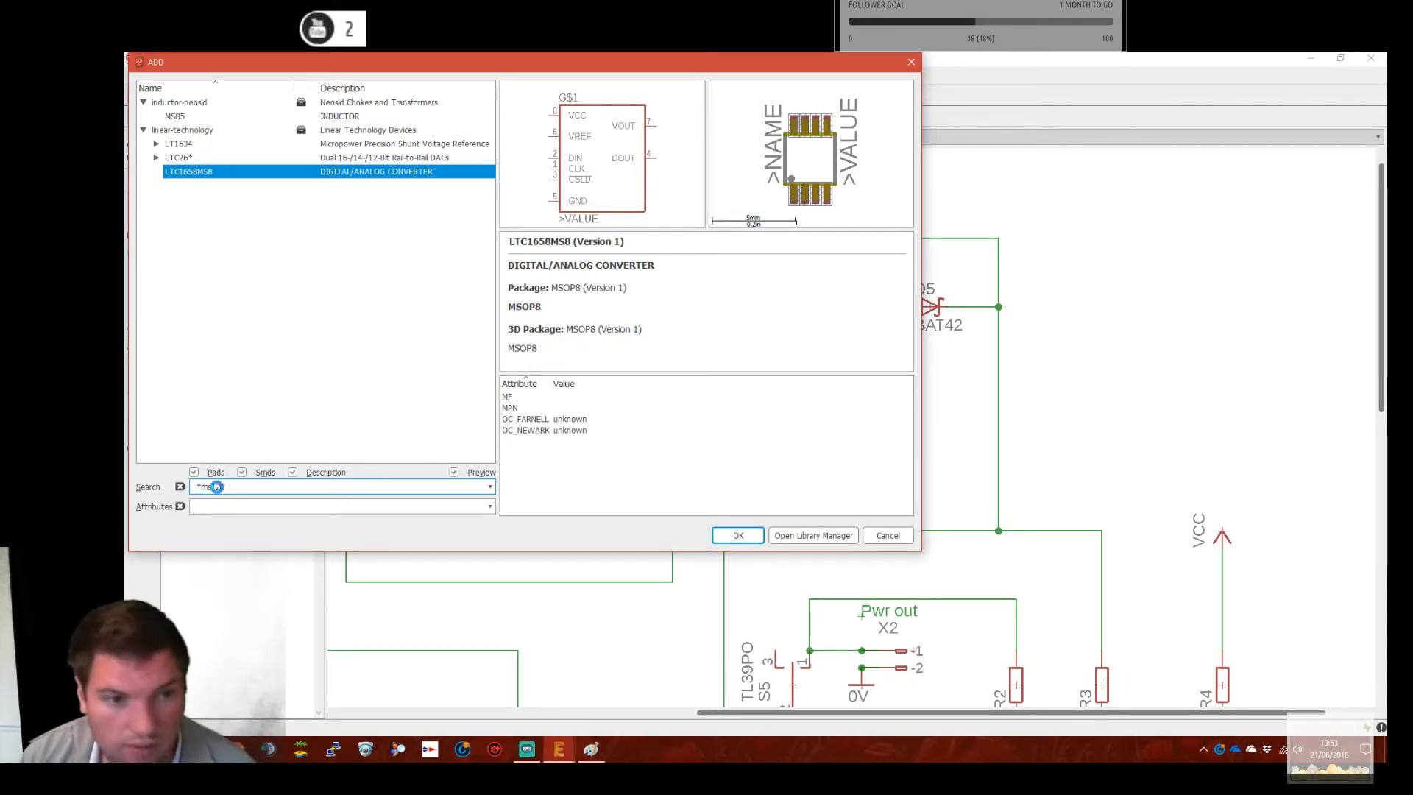
key(Return)
click(223, 506)
click(212, 486)
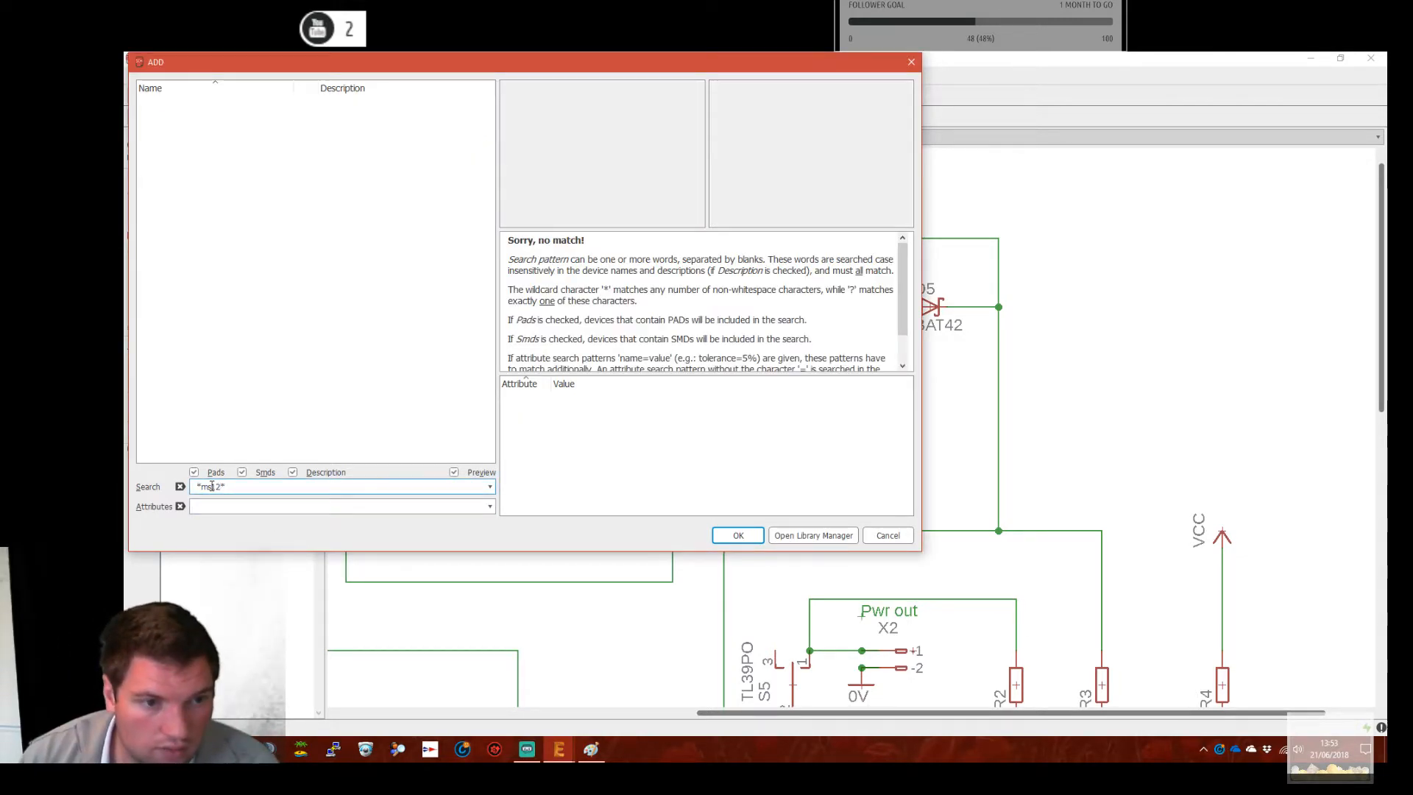
text(op)
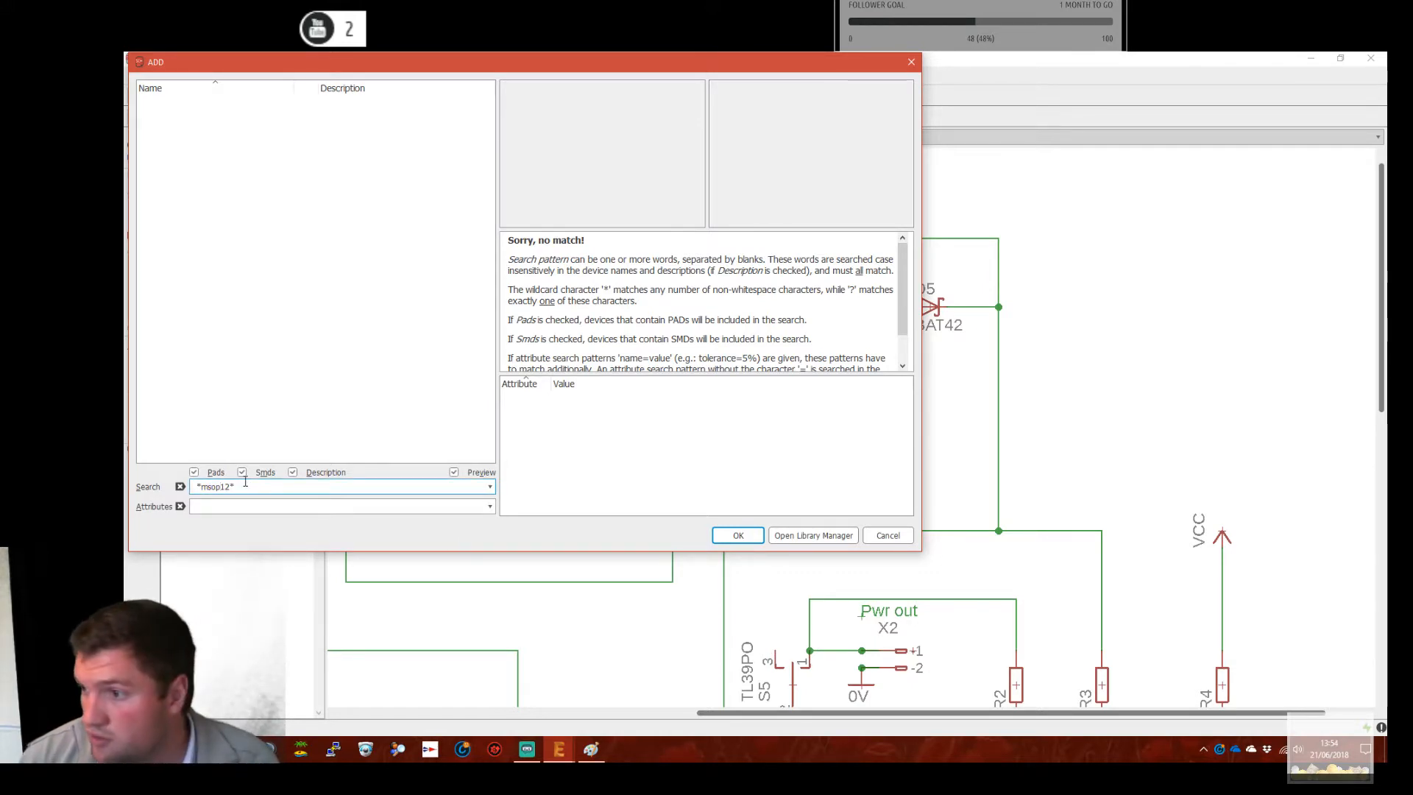
Broaden the library search to *ms*
click(216, 490)
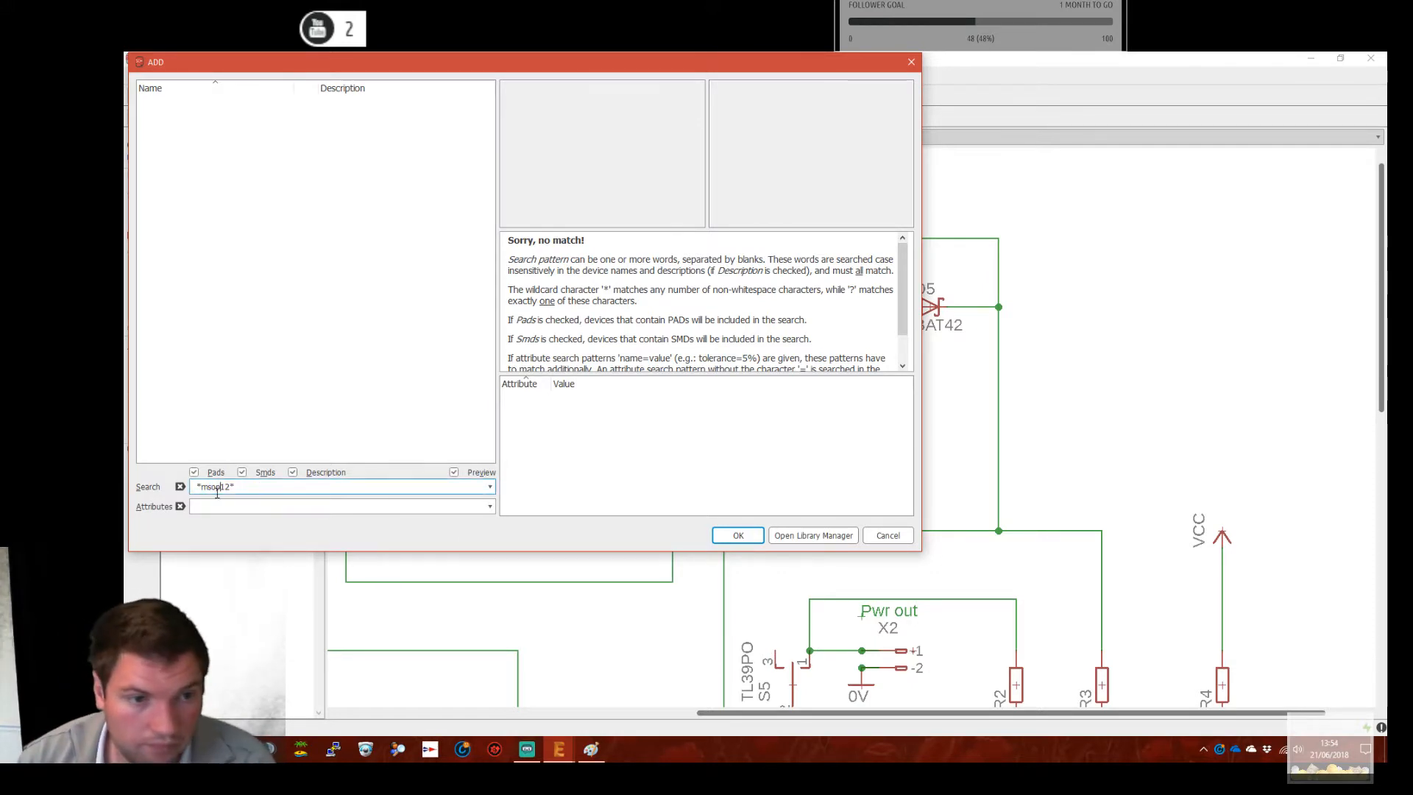
drag(235, 491, 162, 491)
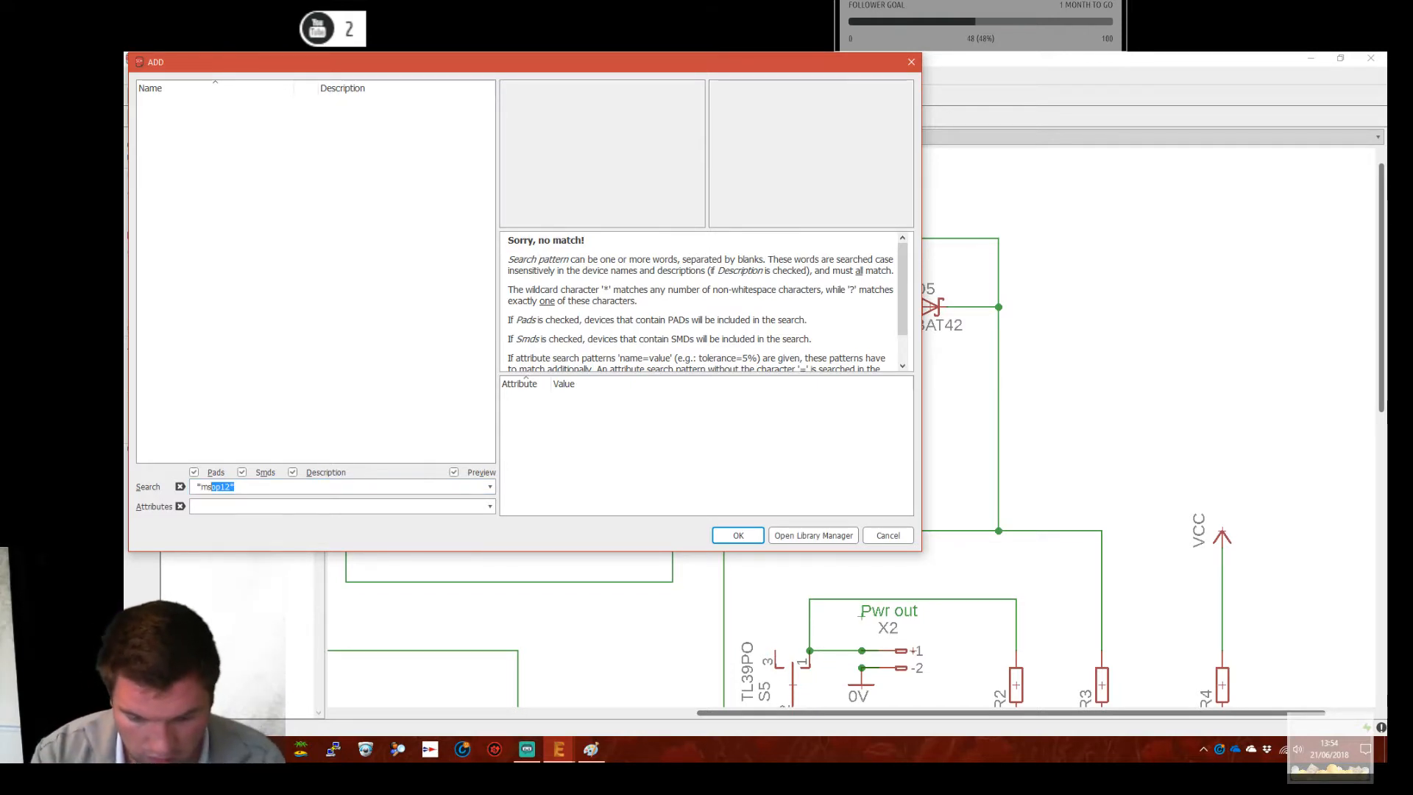
key(BackSpace)
key(Return)
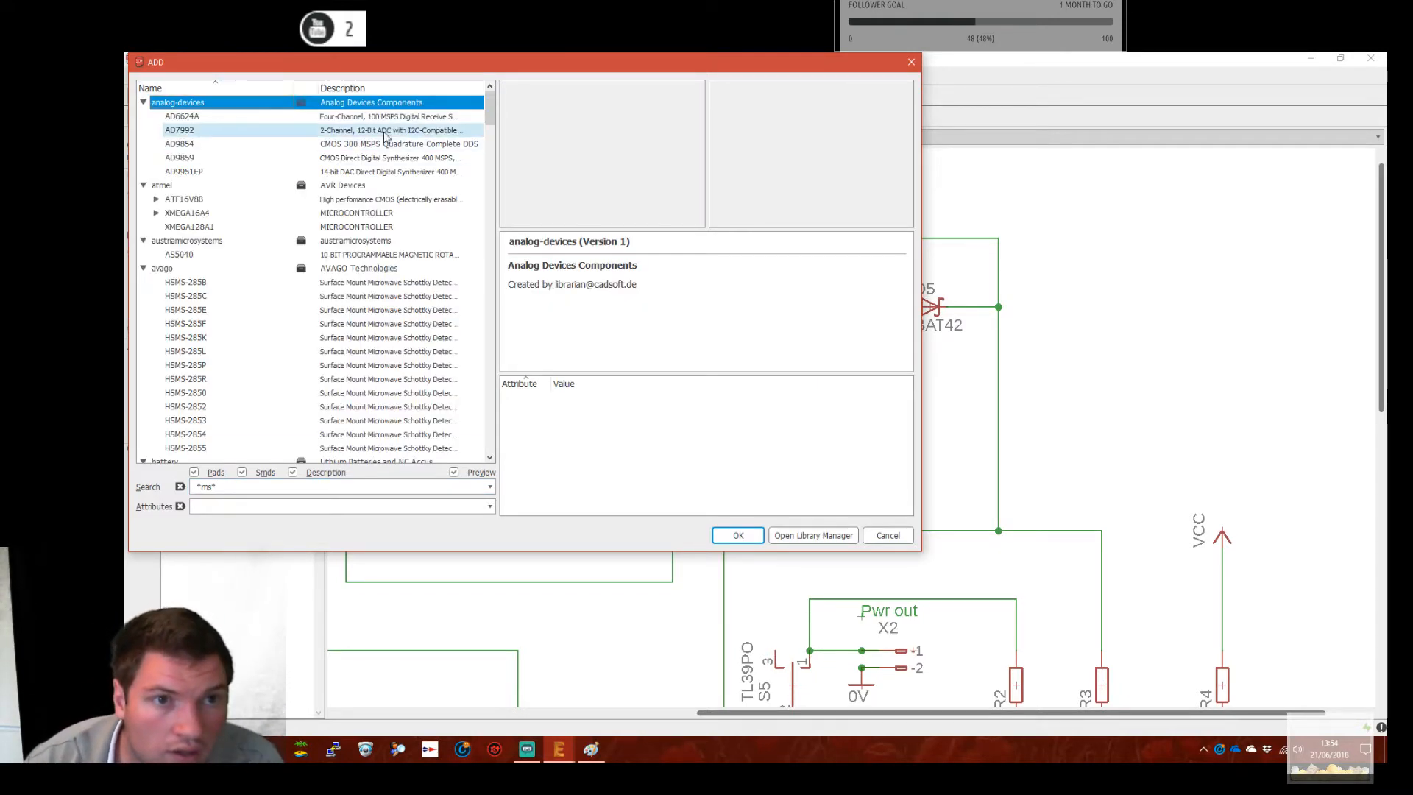
Examine the symbol and package previews of the analog-devices and atmel results, down to the XMEGA128A1 description
click(401, 117)
click(391, 133)
click(390, 145)
click(390, 133)
click(395, 145)
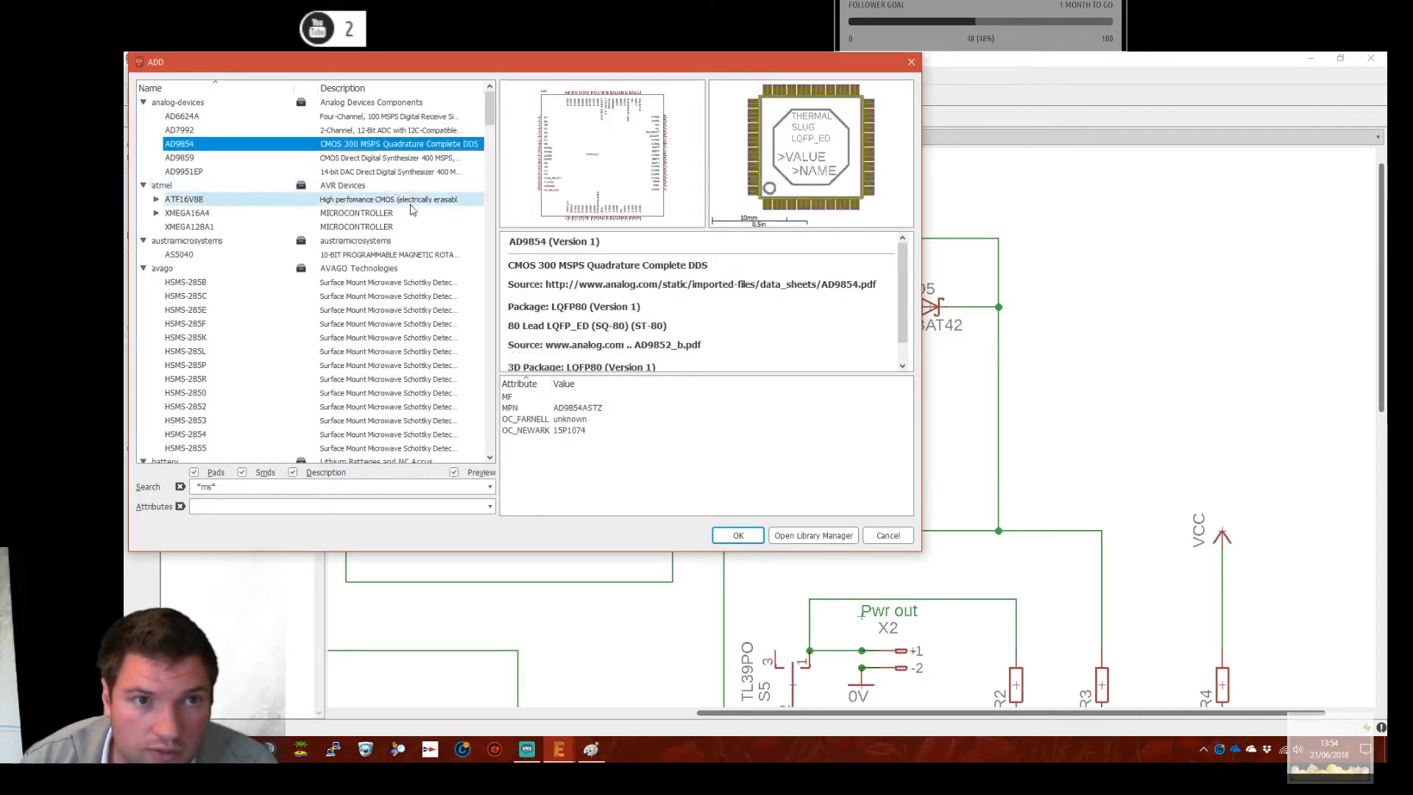
key(Down)
key(Down)
key(Down)
key(Down)
key(Down)
key(Down)
scroll(588, 331, down, 3)
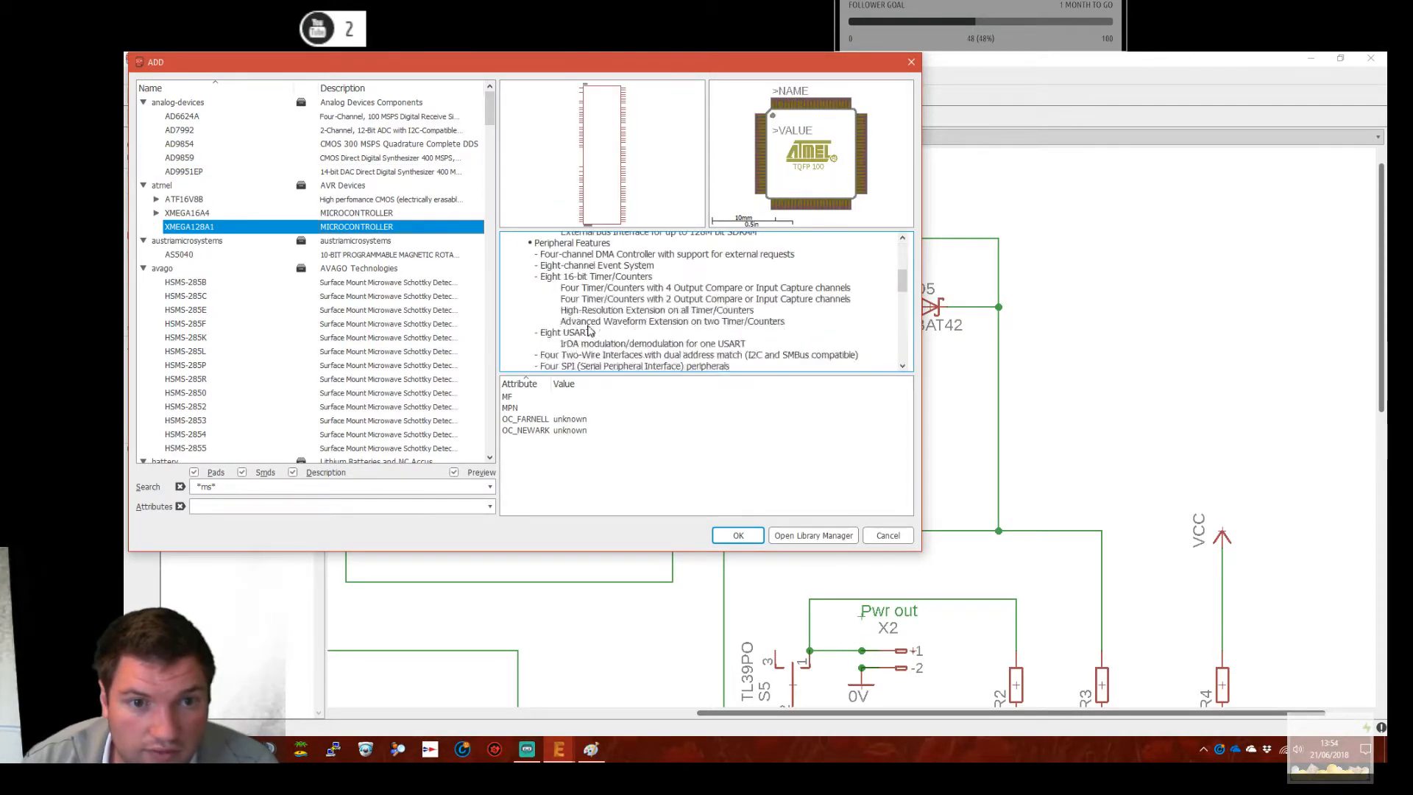
Examine the previews of AS5040 and the avago Schottky detector diodes from HSMS-285B to HSMS-2855
key(Down)
key(Down)
key(Down)
key(Down)
key(Up)
key(Up)
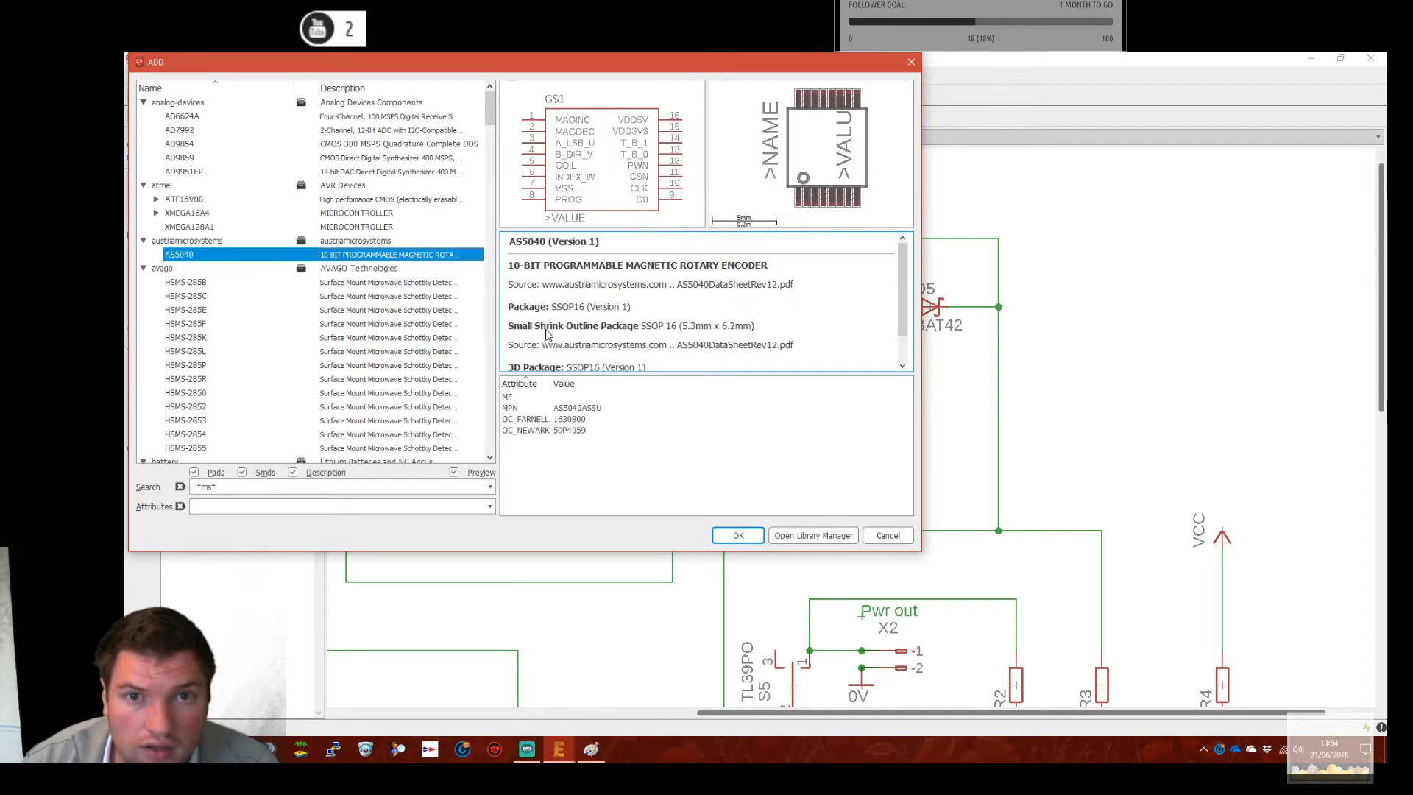
key(Down)
key(Down)
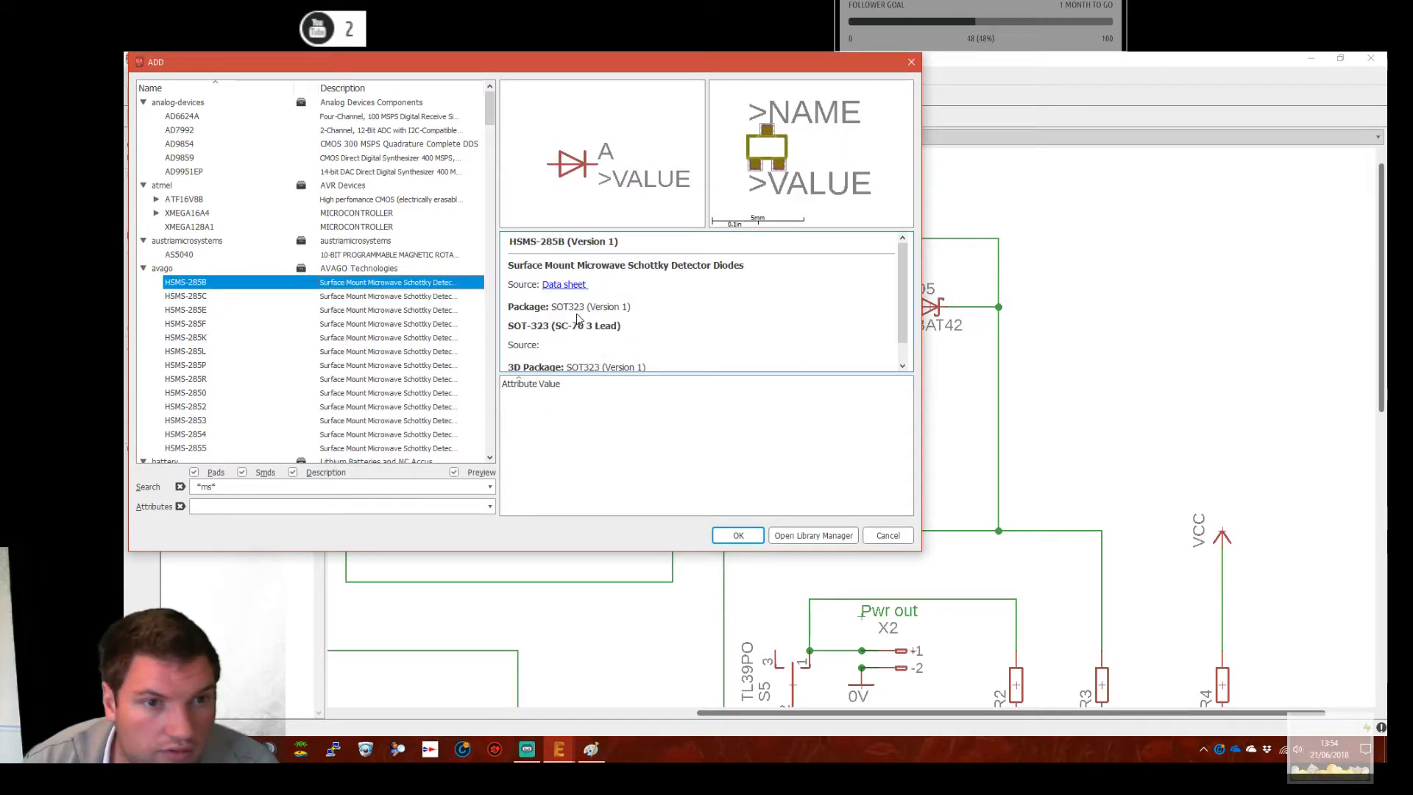
key(Down)
key(Down)
key(Down)
key(Down)
key(Down)
key(Down)
key(Down)
key(Down)
key(Down)
key(Down)
key(Down)
key(Down)
scroll(604, 328, down, 1)
scroll(380, 302, down, 6)
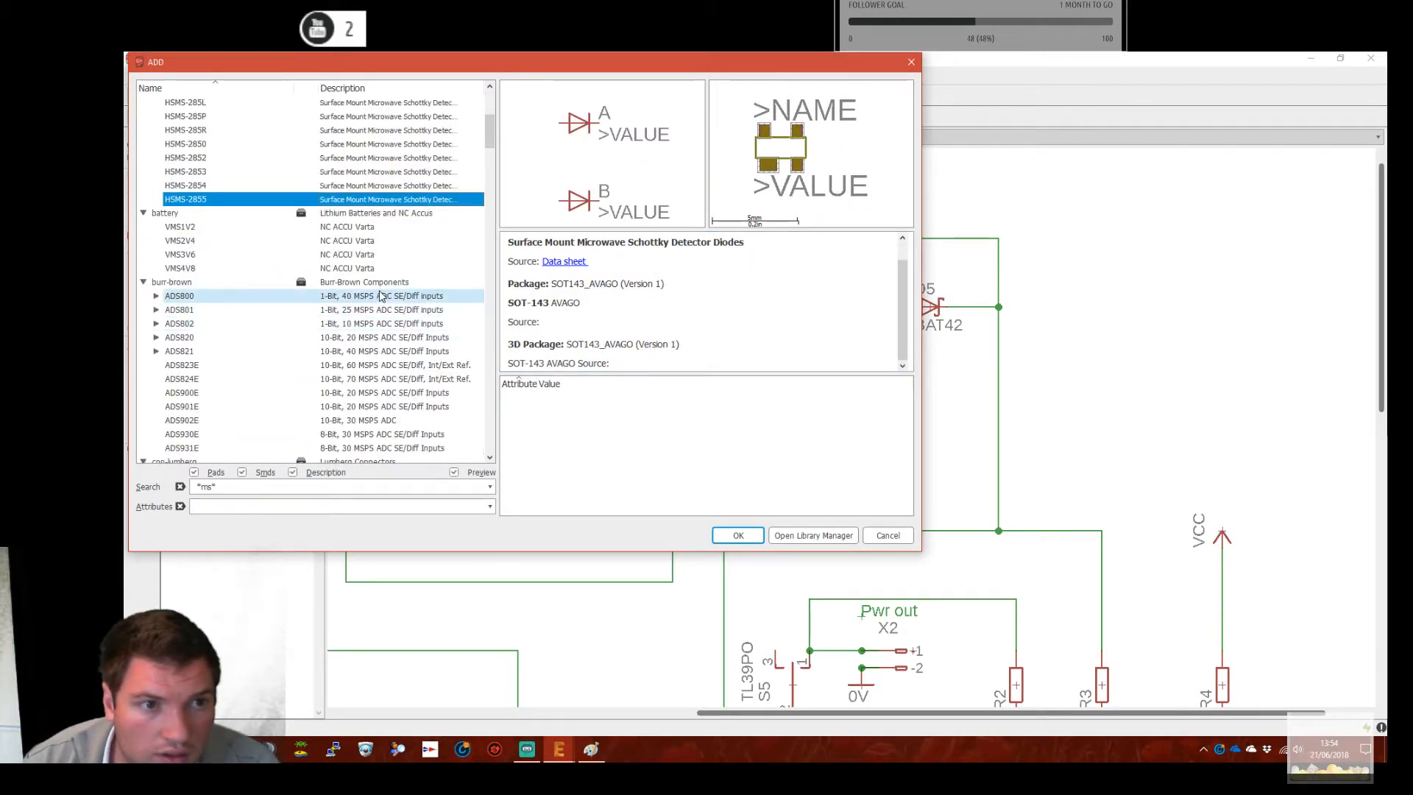
Examine the previews of the Varta VMS1V2 battery and the burr-brown converters from ADS824E to ADS931E
key(Down)
key(Down)
scroll(382, 294, down, 3)
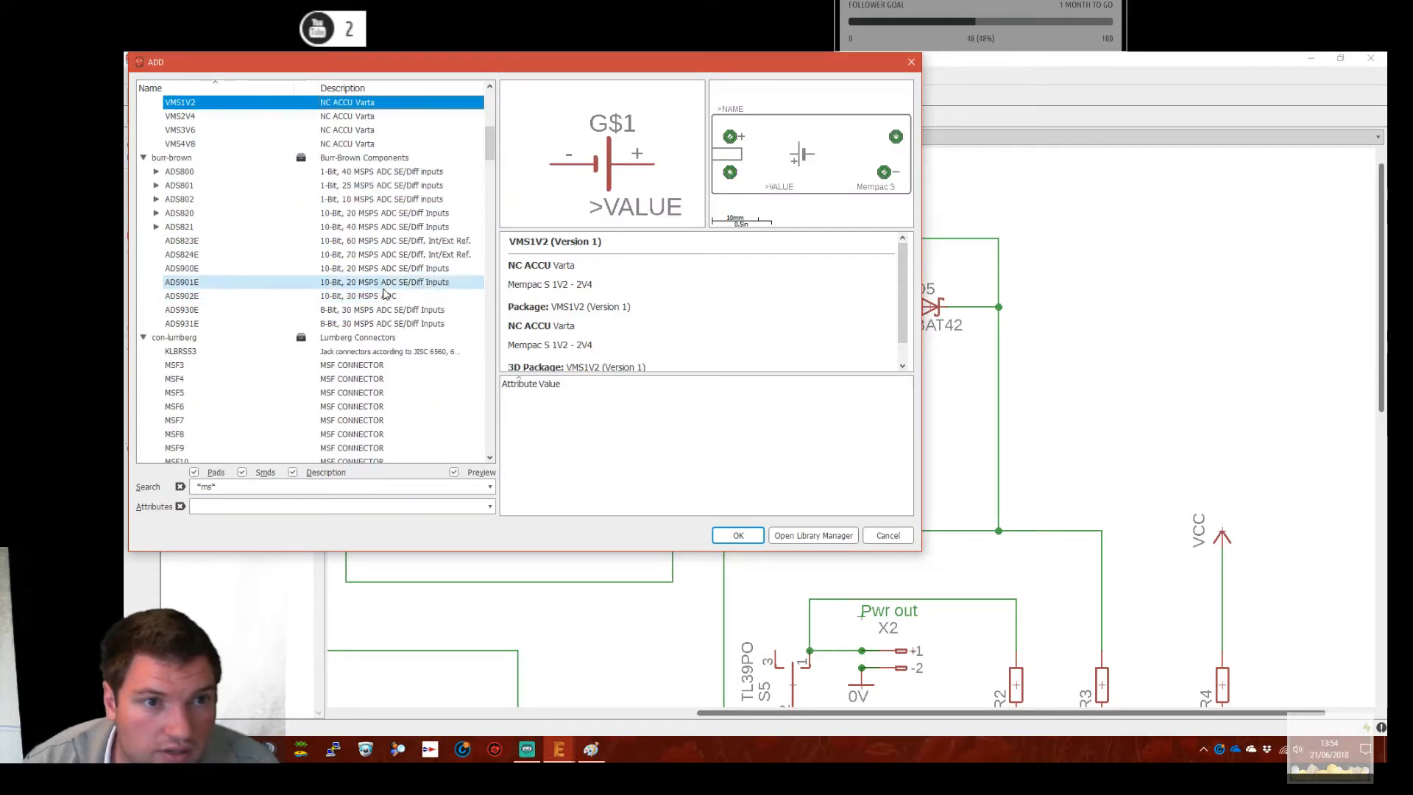
click(420, 254)
key(Down)
key(Down)
key(Down)
key(Down)
key(Down)
key(Down)
key(Down)
key(Down)
key(Down)
key(Down)
key(Down)
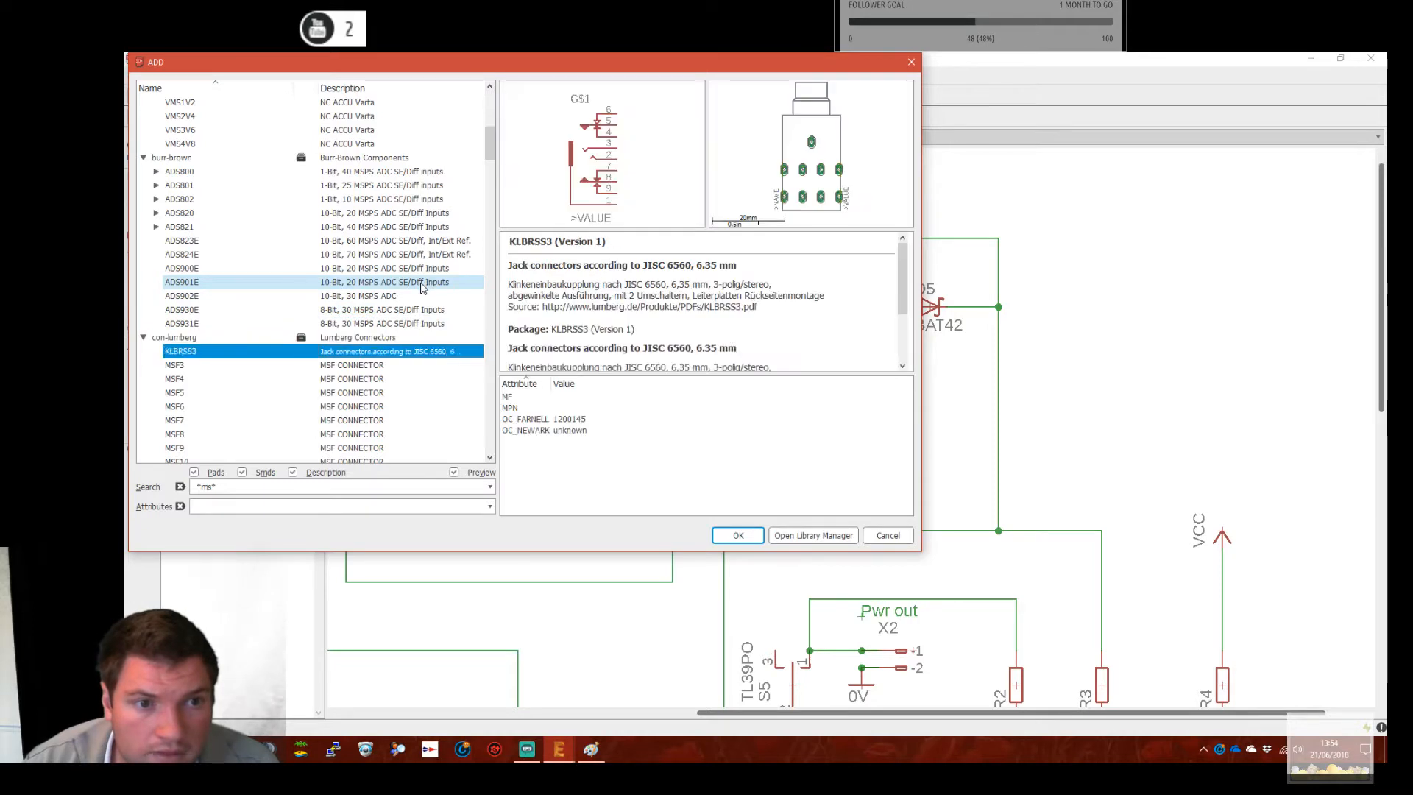
Examine the package previews of the Lumberg MSF and MSFW connectors and the Phoenix MSTB connectors
key(Down)
key(Down)
key(Down)
key(Down)
key(Down)
key(Down)
key(Down)
key(Down)
key(Down)
key(Down)
key(Down)
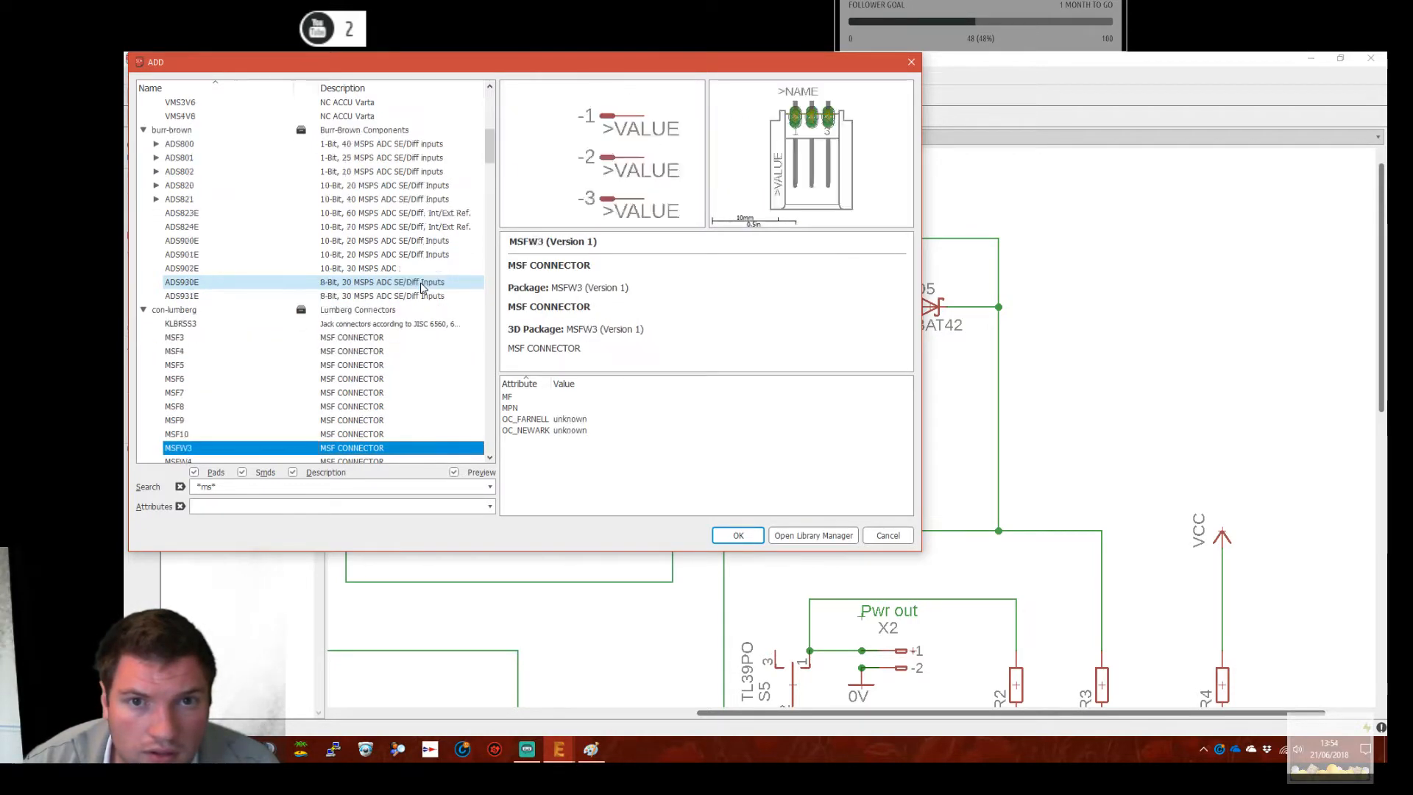
key(Down)
key(Down)
key(Down)
key(Down)
key(Down)
key(Down)
key(Down)
key(Down)
key(Down)
key(Down)
key(Down)
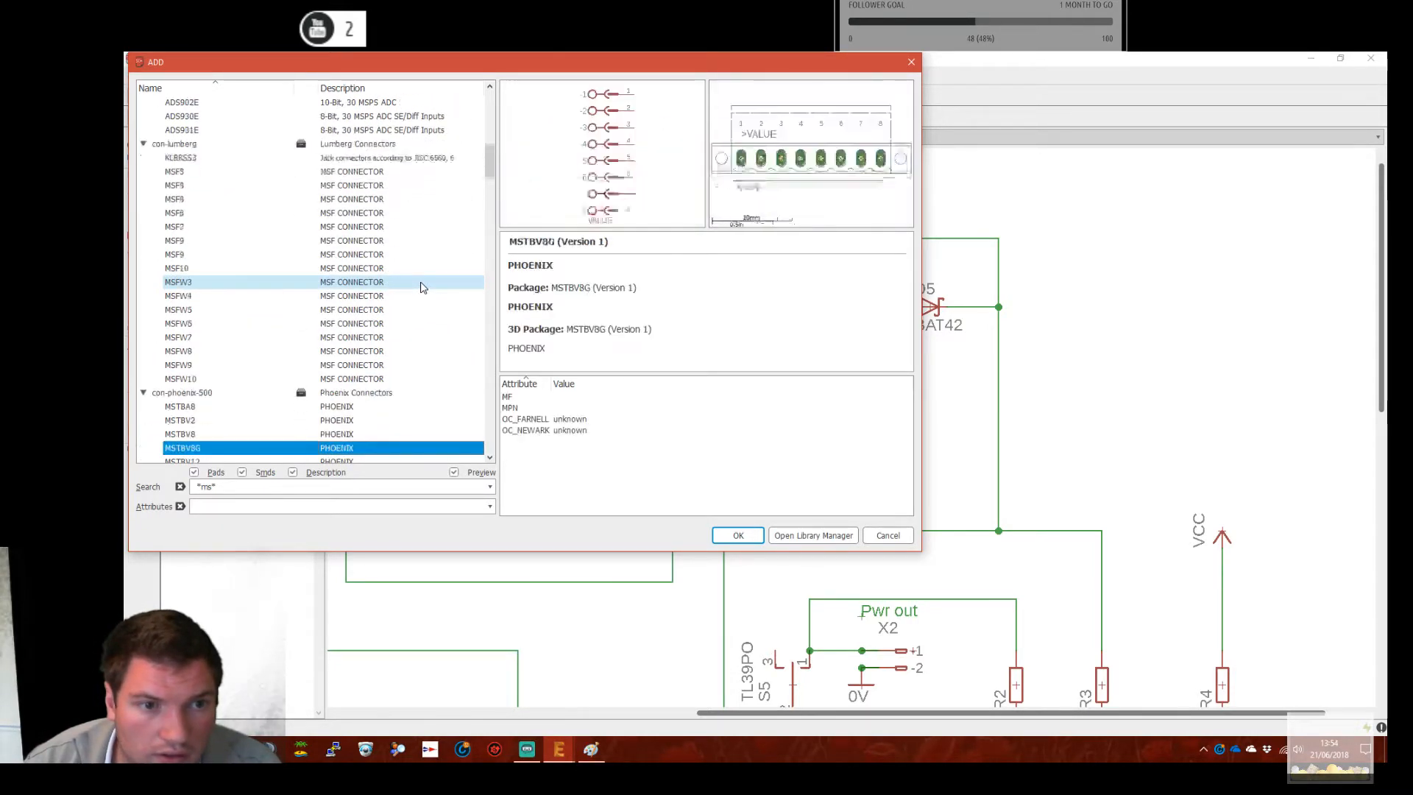
scroll(421, 283, down, 1)
click(359, 297)
click(413, 437)
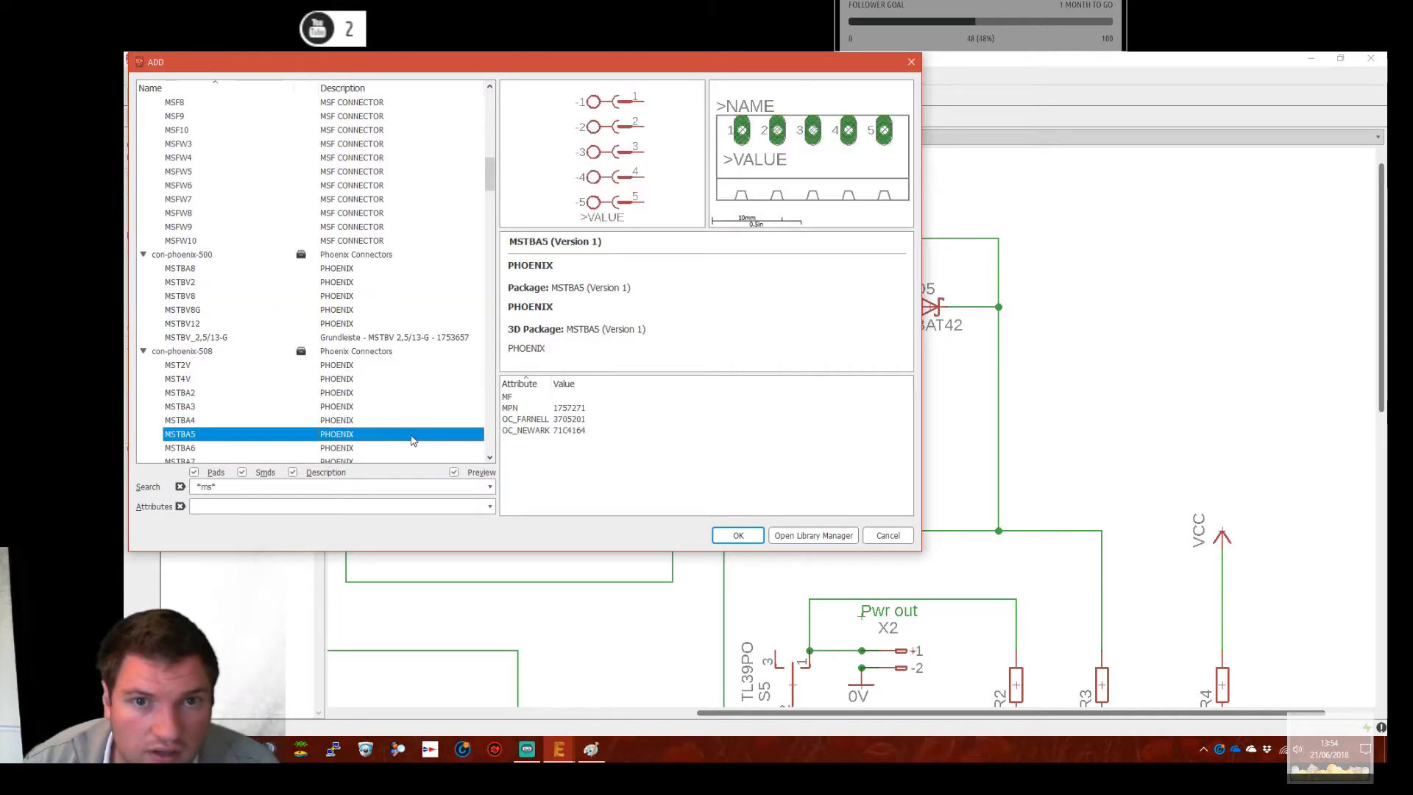
Examine the previews of the Phoenix GMSTBV4 connector and the Pulse J1026F and J1026F01 RJ45 jacks
scroll(404, 394, down, 6)
click(379, 382)
scroll(381, 382, down, 8)
click(391, 296)
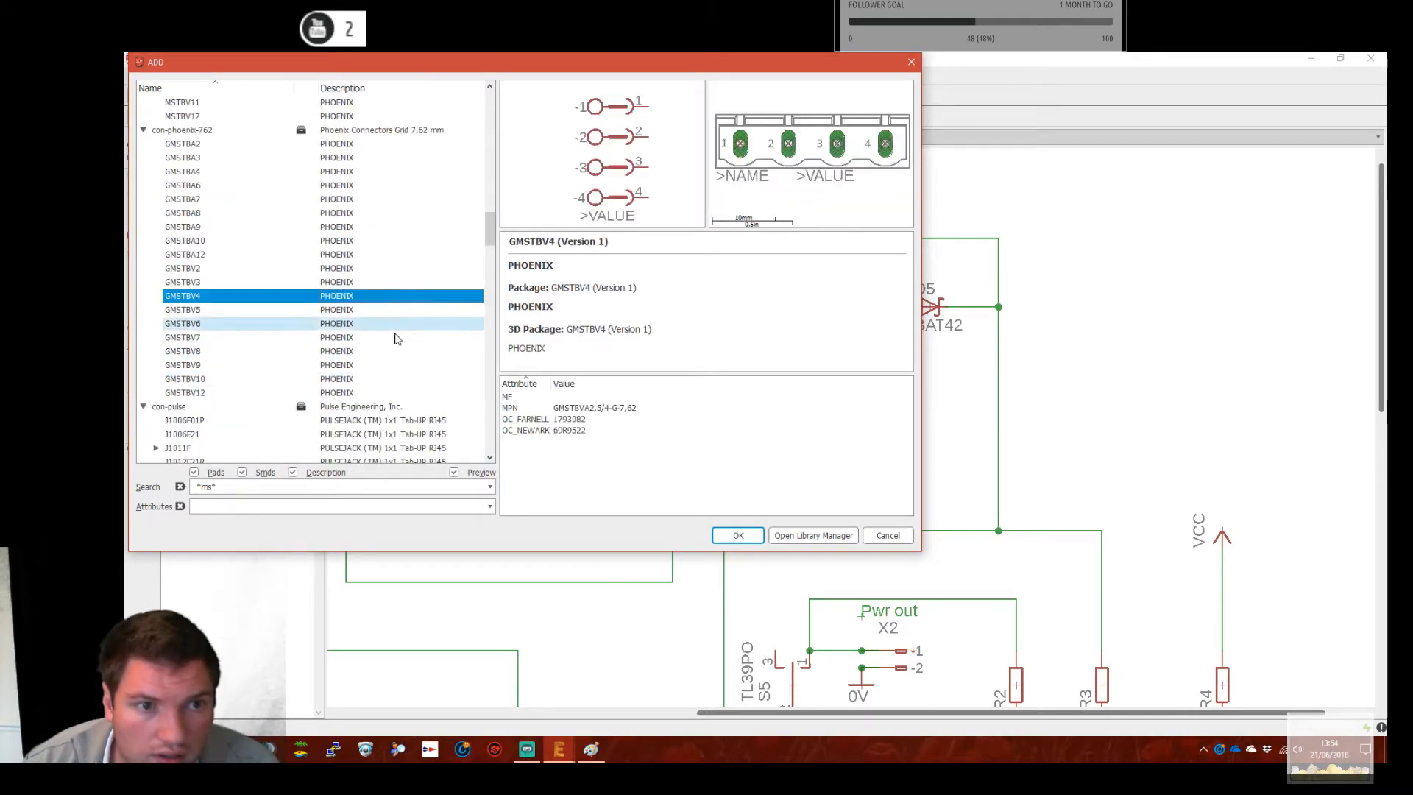
scroll(395, 325, down, 5)
click(398, 268)
scroll(392, 351, down, 2)
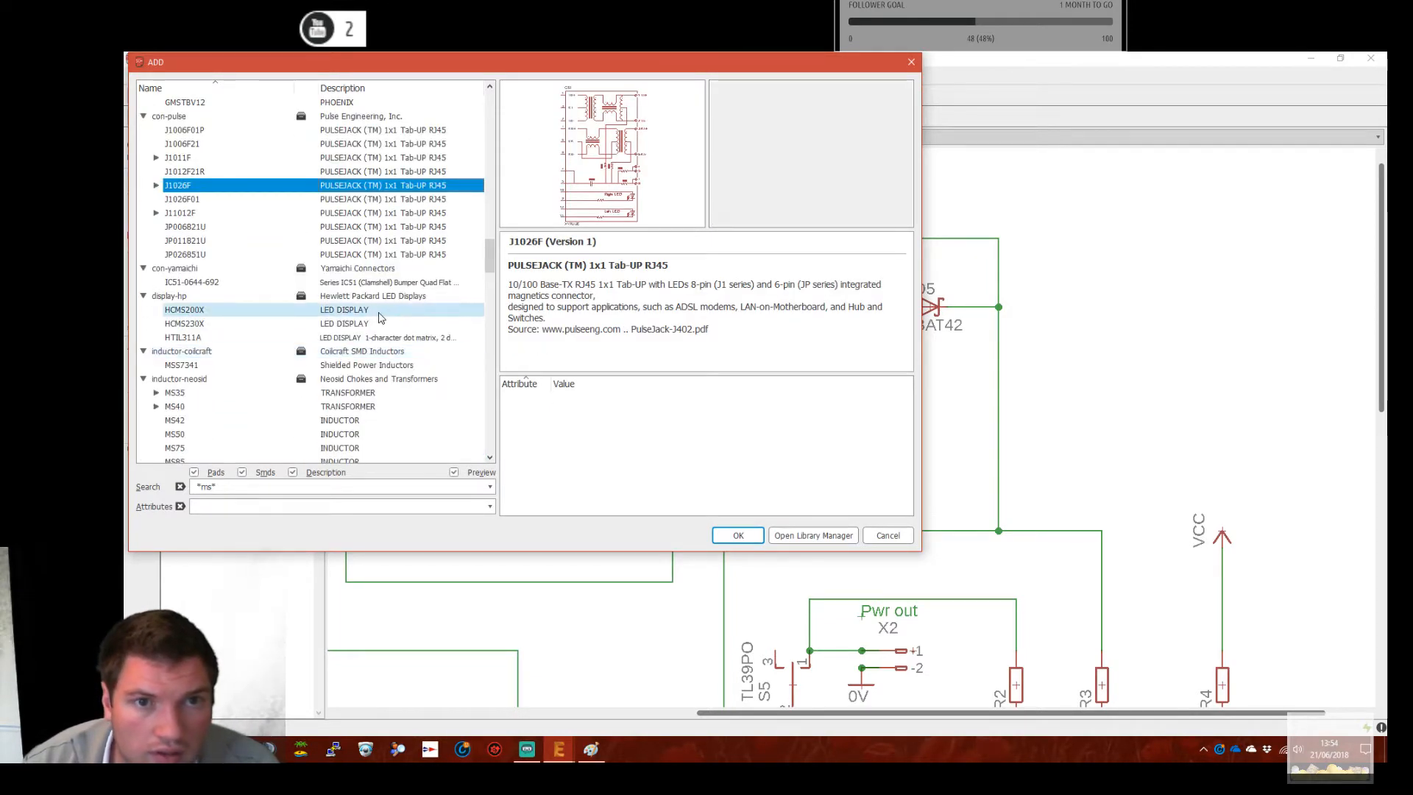
click(391, 199)
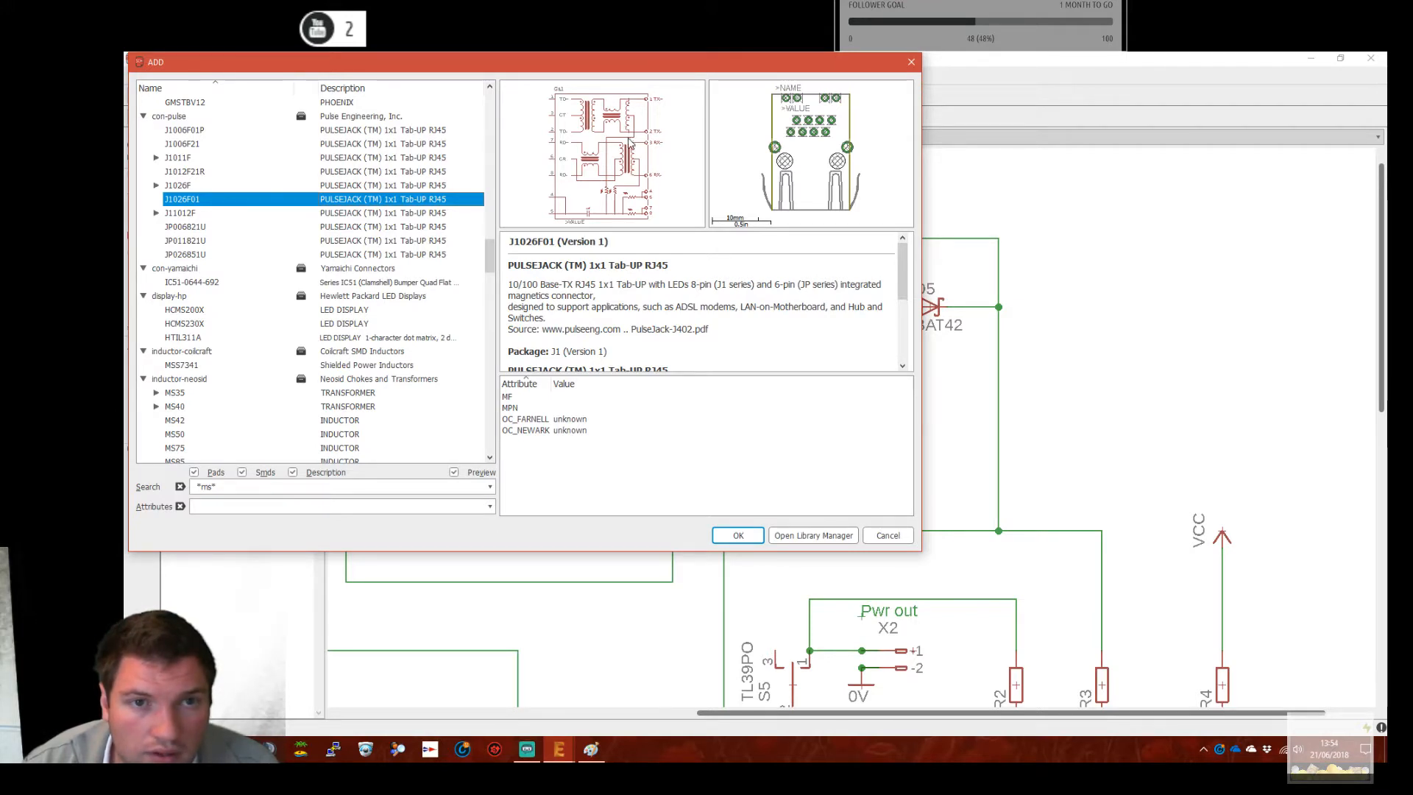
Examine the previews of the HCMS200X and HCMS230X displays, the MSS7341 inductor and the Neosid MS35, MS40 and MS50 parts
click(324, 283)
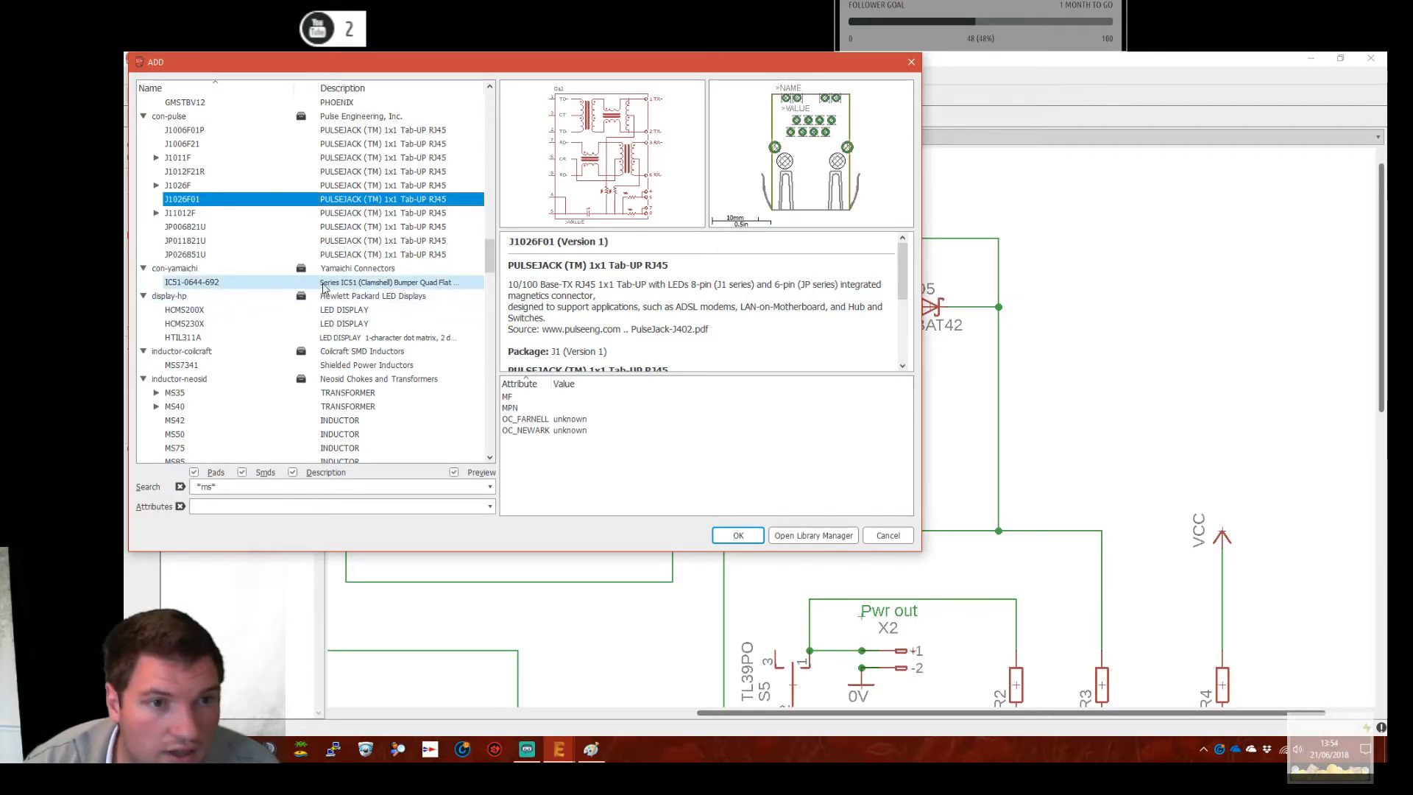
click(395, 310)
click(387, 324)
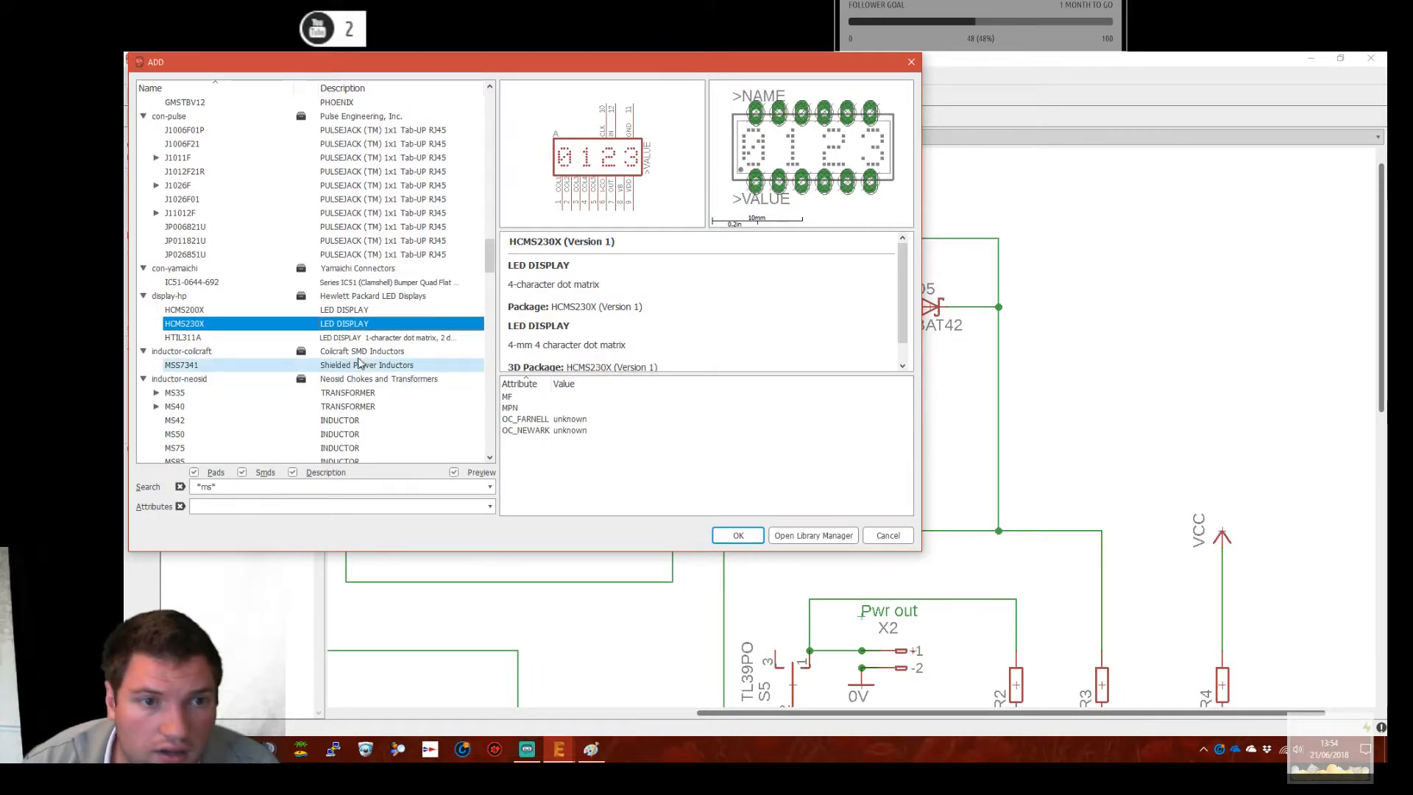
click(361, 352)
click(359, 365)
scroll(360, 364, down, 1)
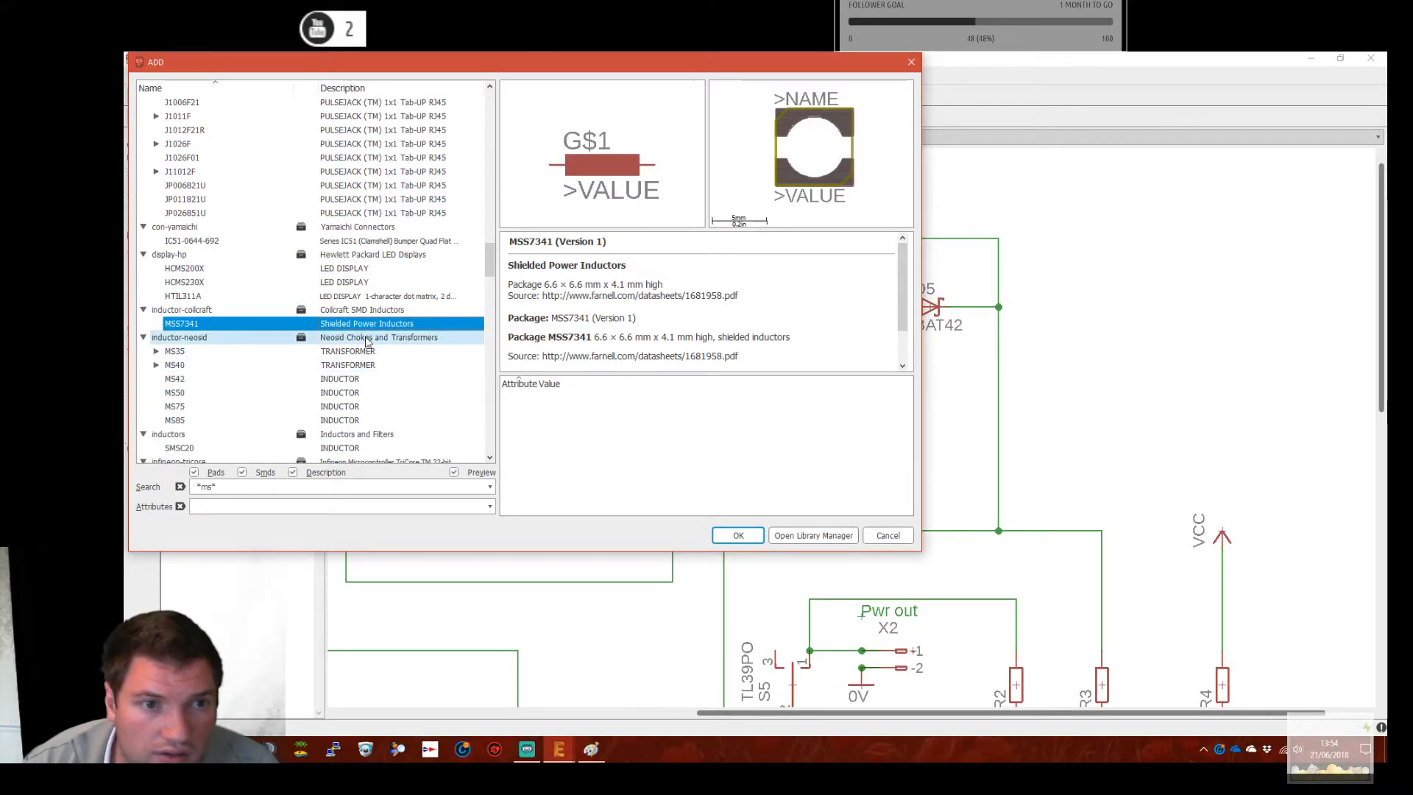
click(361, 355)
click(362, 365)
click(364, 392)
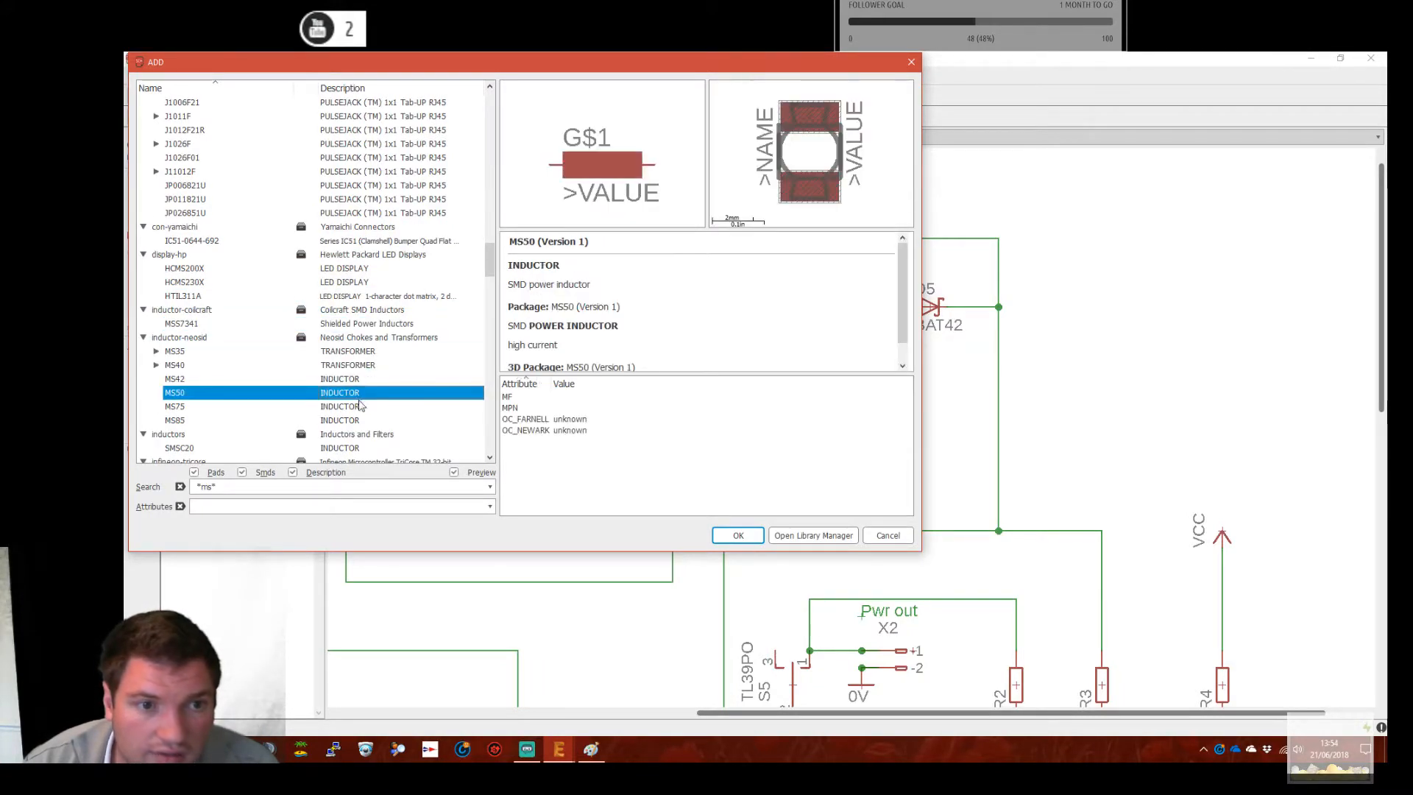
Examine the previews of the SMSC20 inductor, the TC1100 microcontroller and the LTC1658MS8 converter
scroll(403, 401, down, 4)
click(358, 283)
click(362, 312)
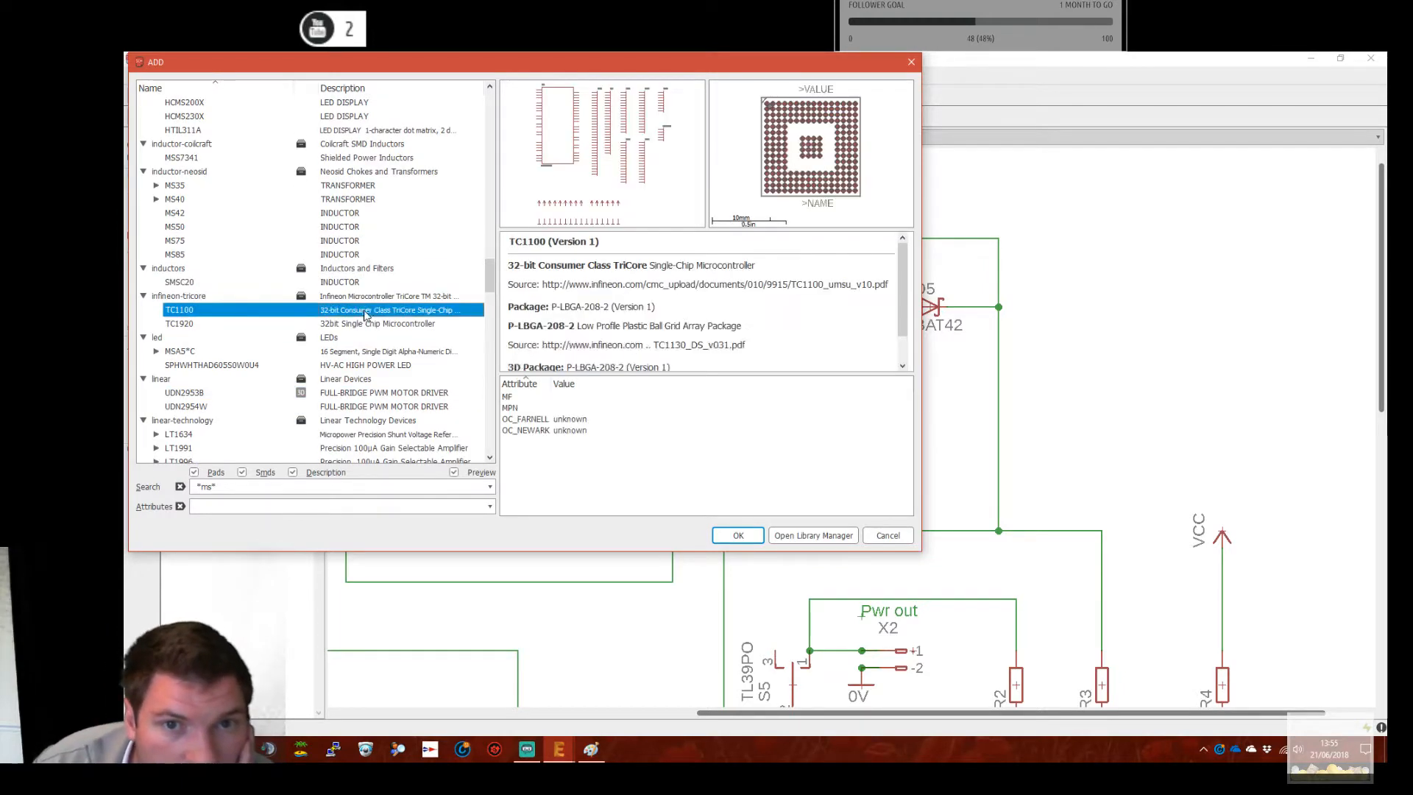
scroll(404, 381, down, 4)
click(372, 296)
click(375, 338)
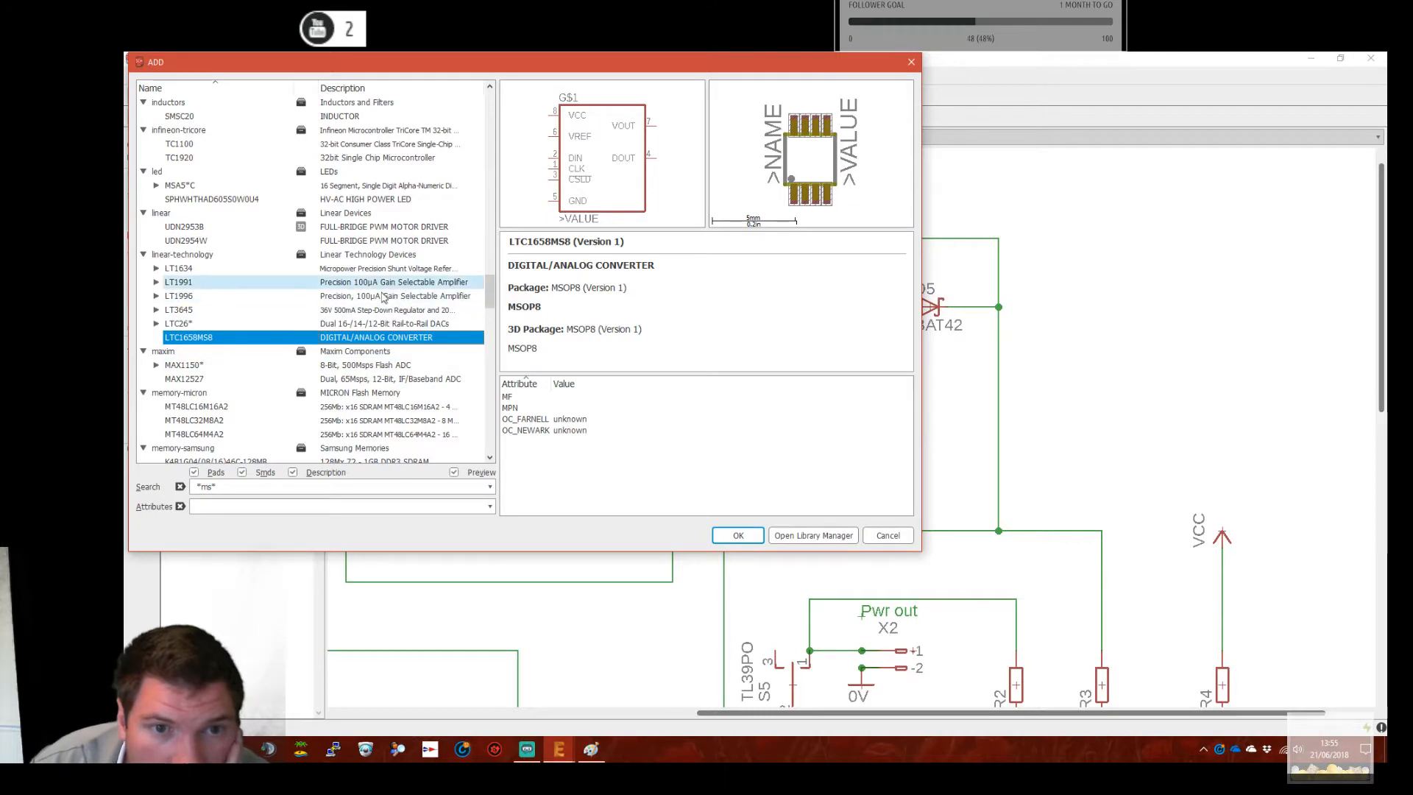
Expand LTC26* and LT3645 in the linear-technology library and check the LTC2602CMS8 and LT3645MSE packages
click(158, 324)
click(206, 337)
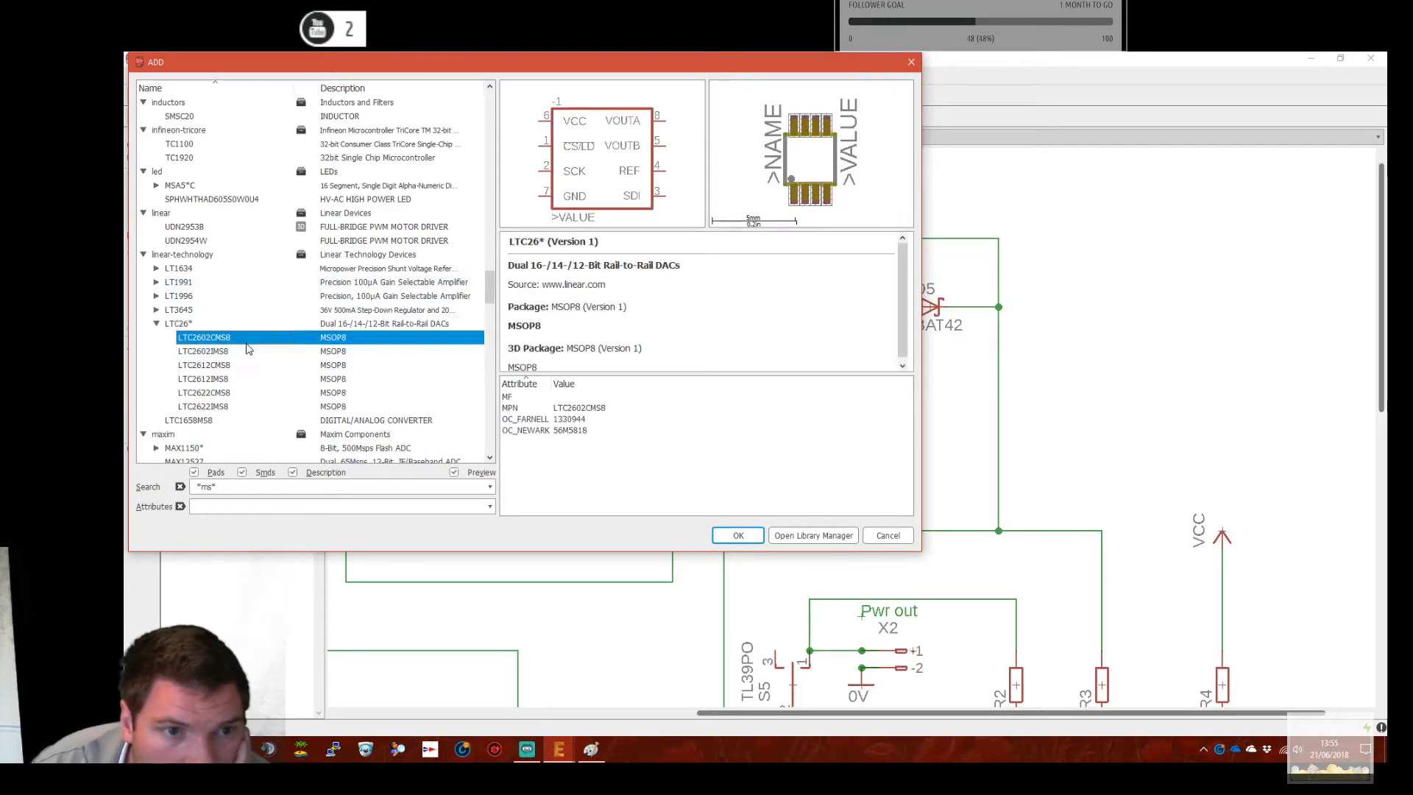
click(155, 310)
click(221, 324)
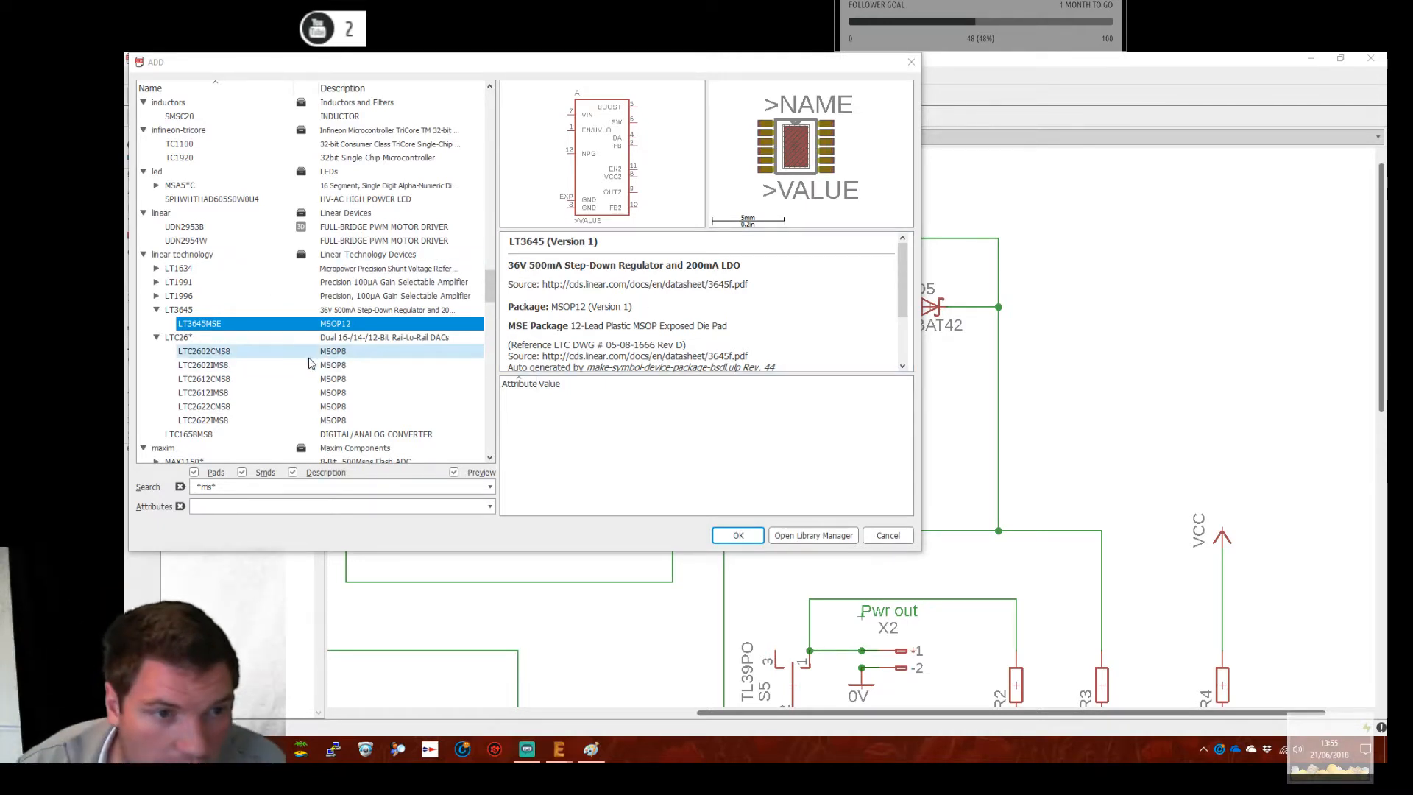
Check the LT1996, LT1991, LT1634 and MAX1150* entries for other suitable packages
click(155, 296)
click(154, 296)
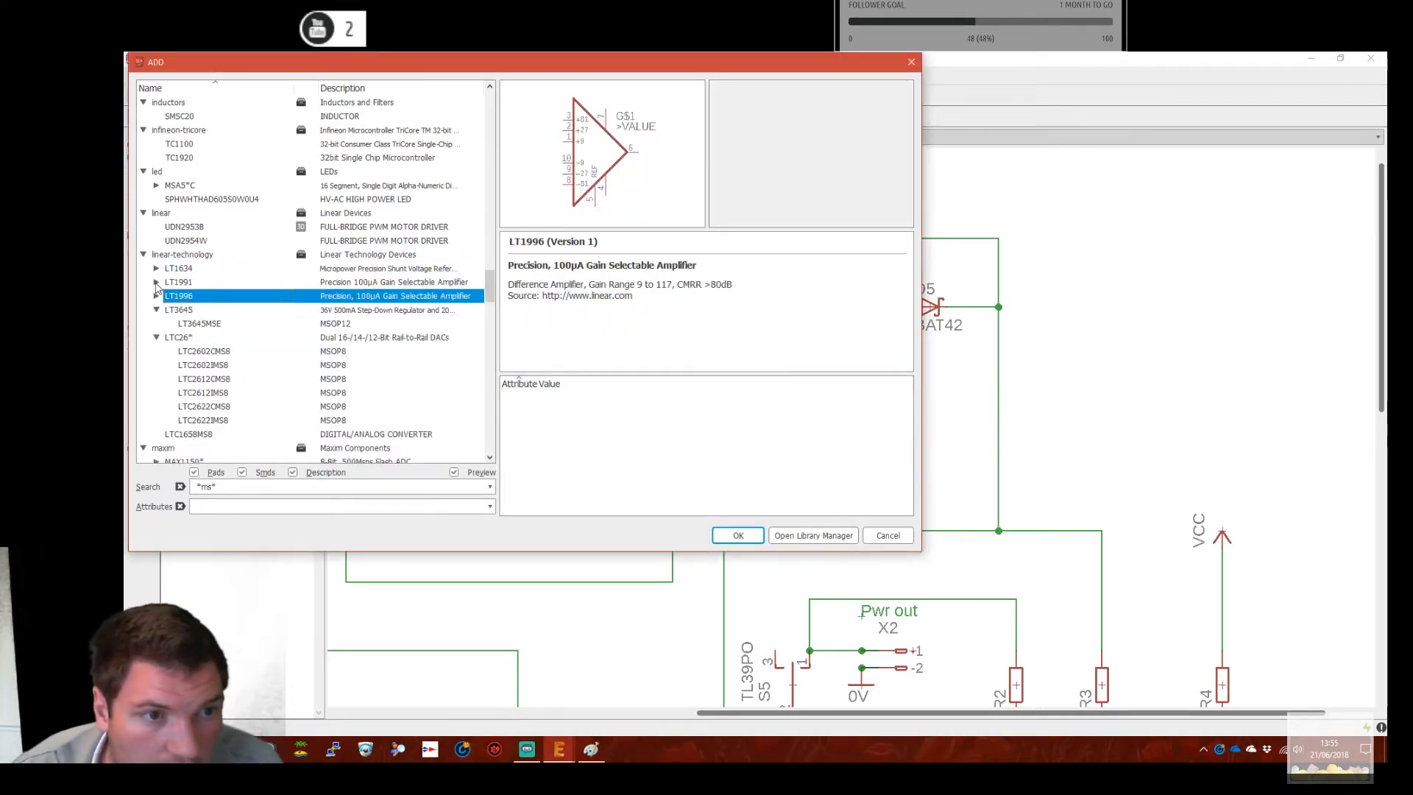
click(156, 283)
click(156, 283)
click(156, 271)
click(156, 270)
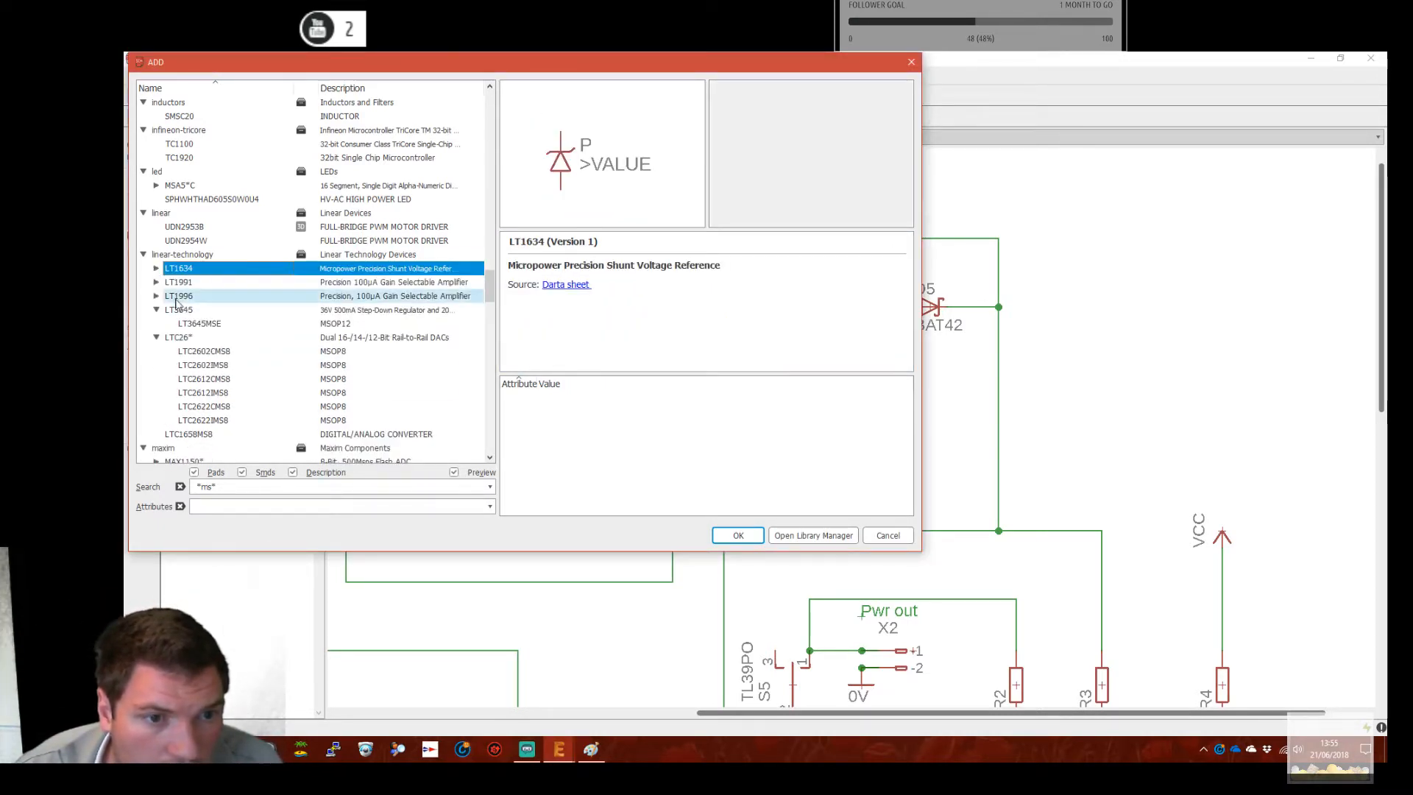
scroll(191, 346, down, 2)
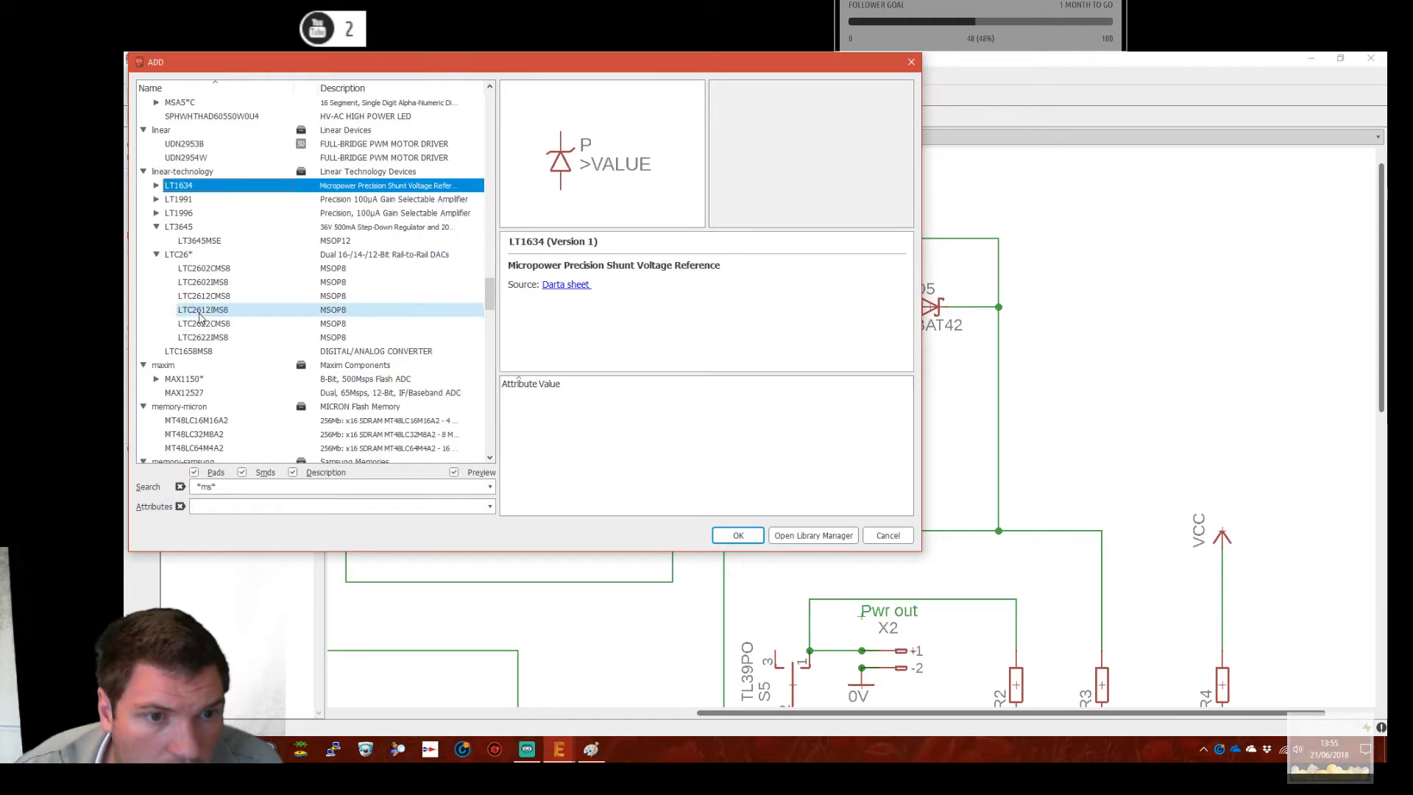
click(159, 378)
scroll(221, 368, down, 7)
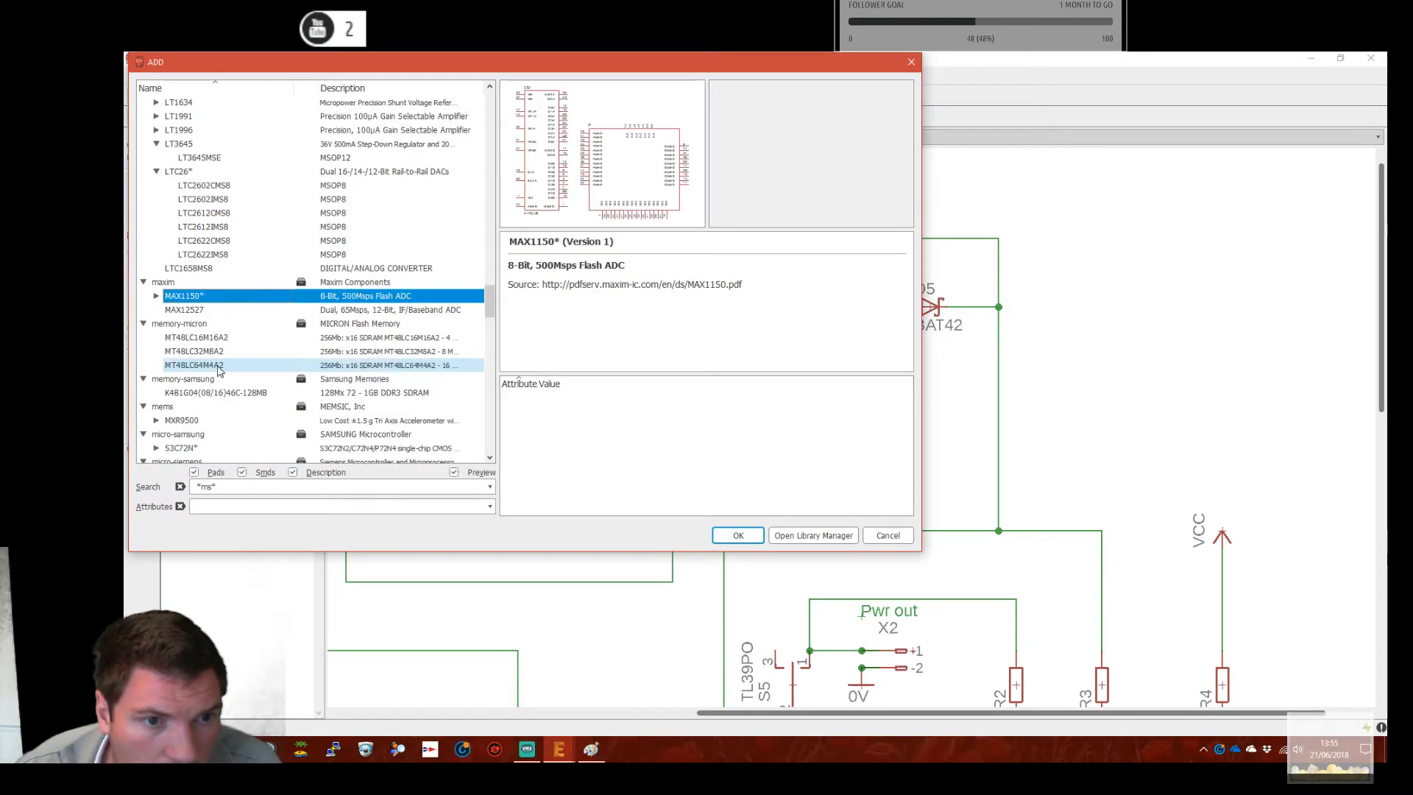
scroll(269, 366, up, 6)
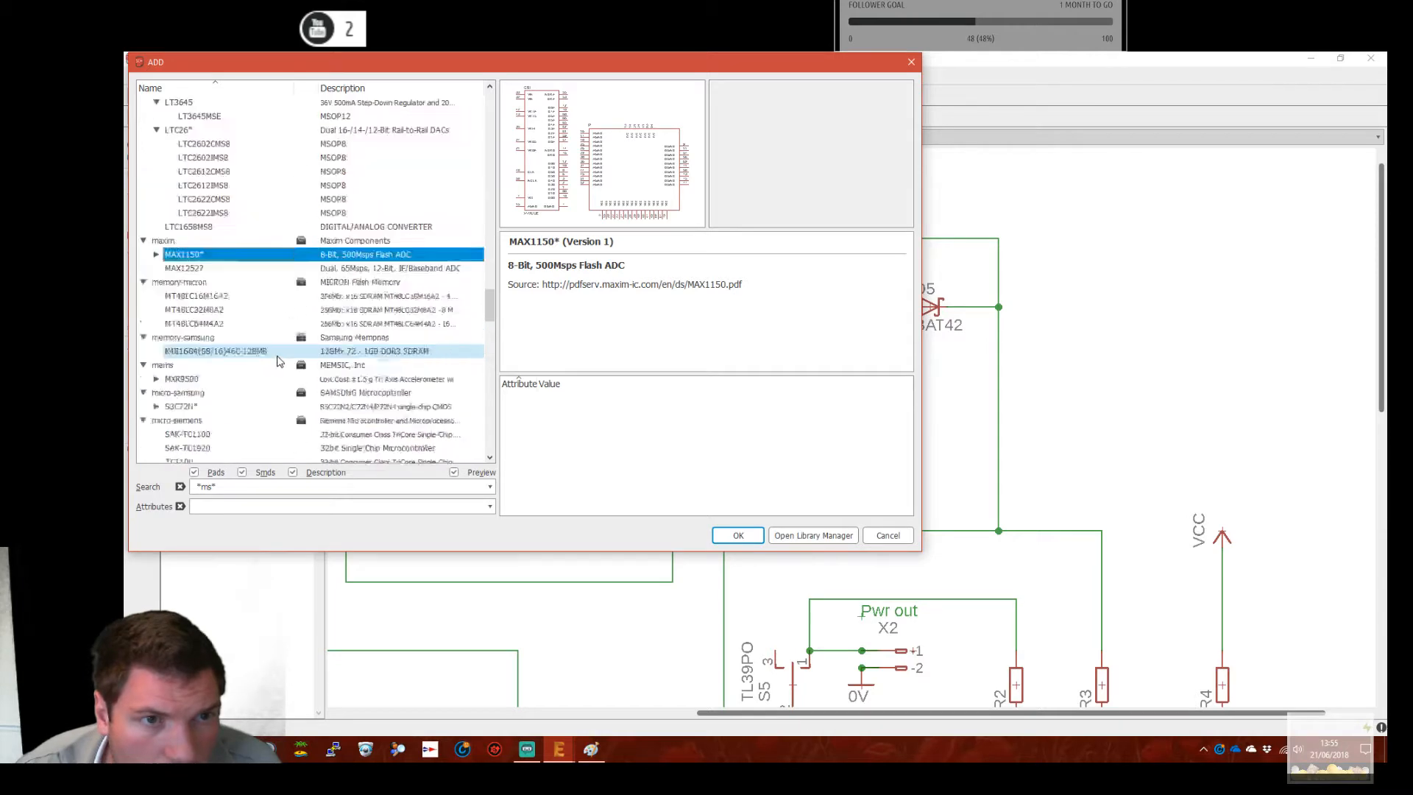
Add one LT3645MSE in the MSOP12 package to the empty schematic area to the right of D5
click(342, 198)
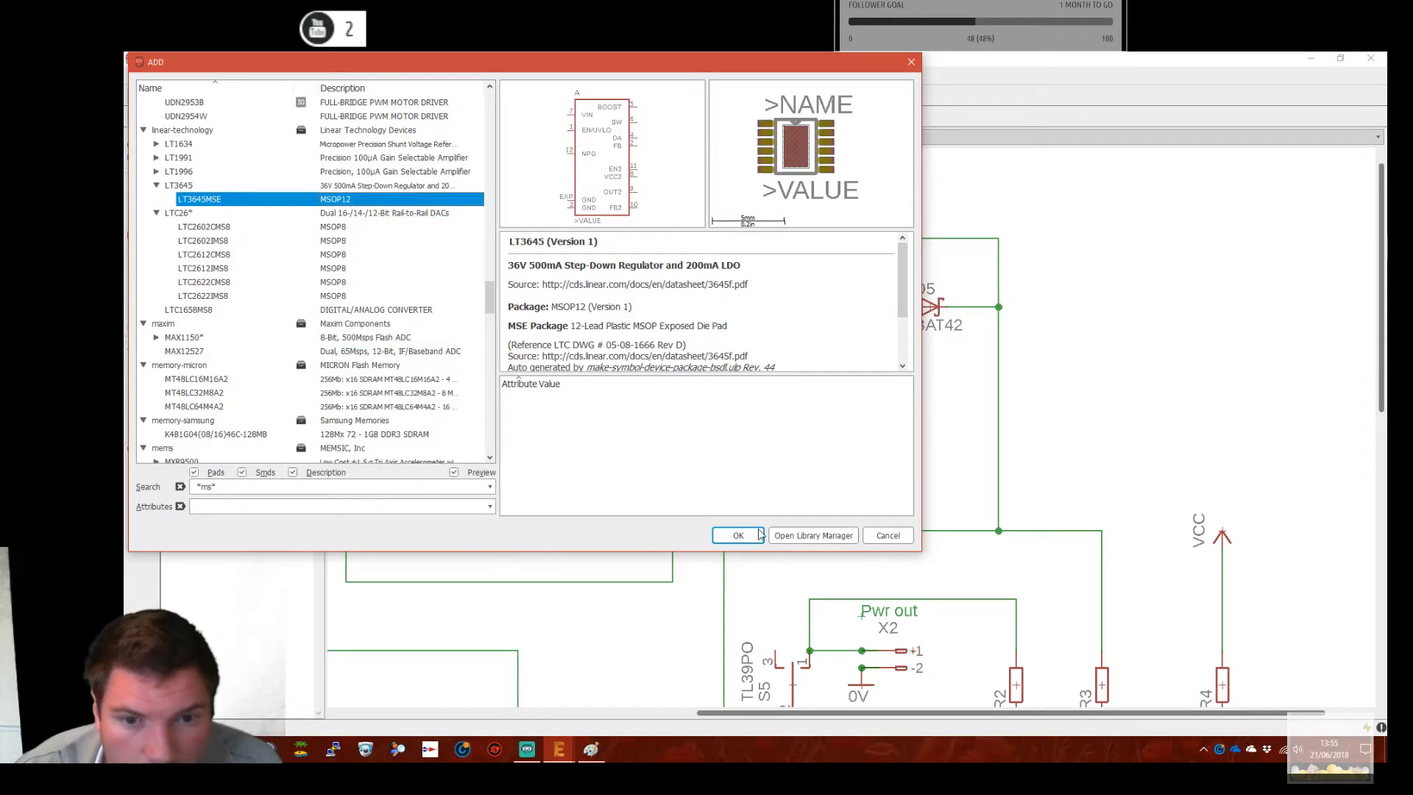
click(739, 535)
scroll(545, 412, down, 3)
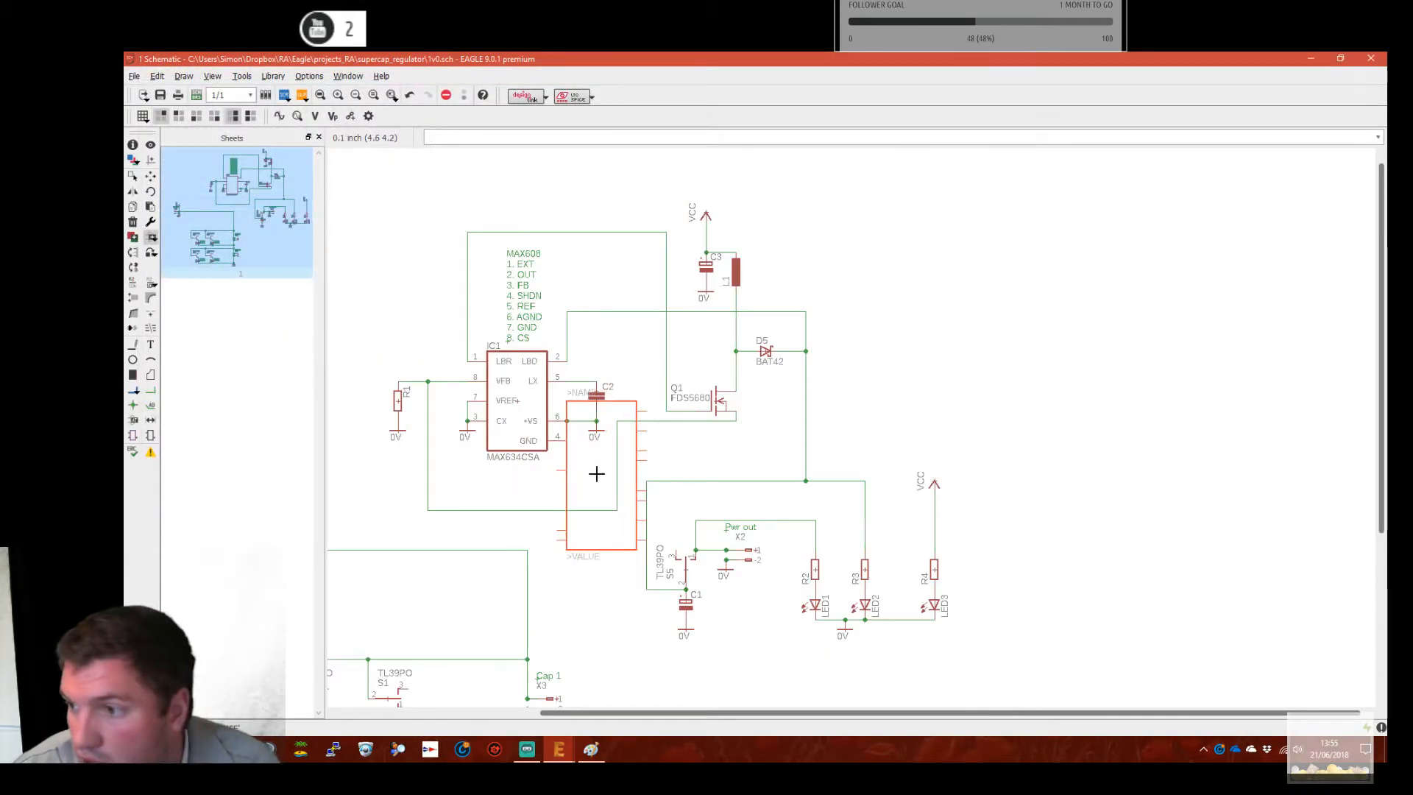
middle_drag(588, 550, 553, 541)
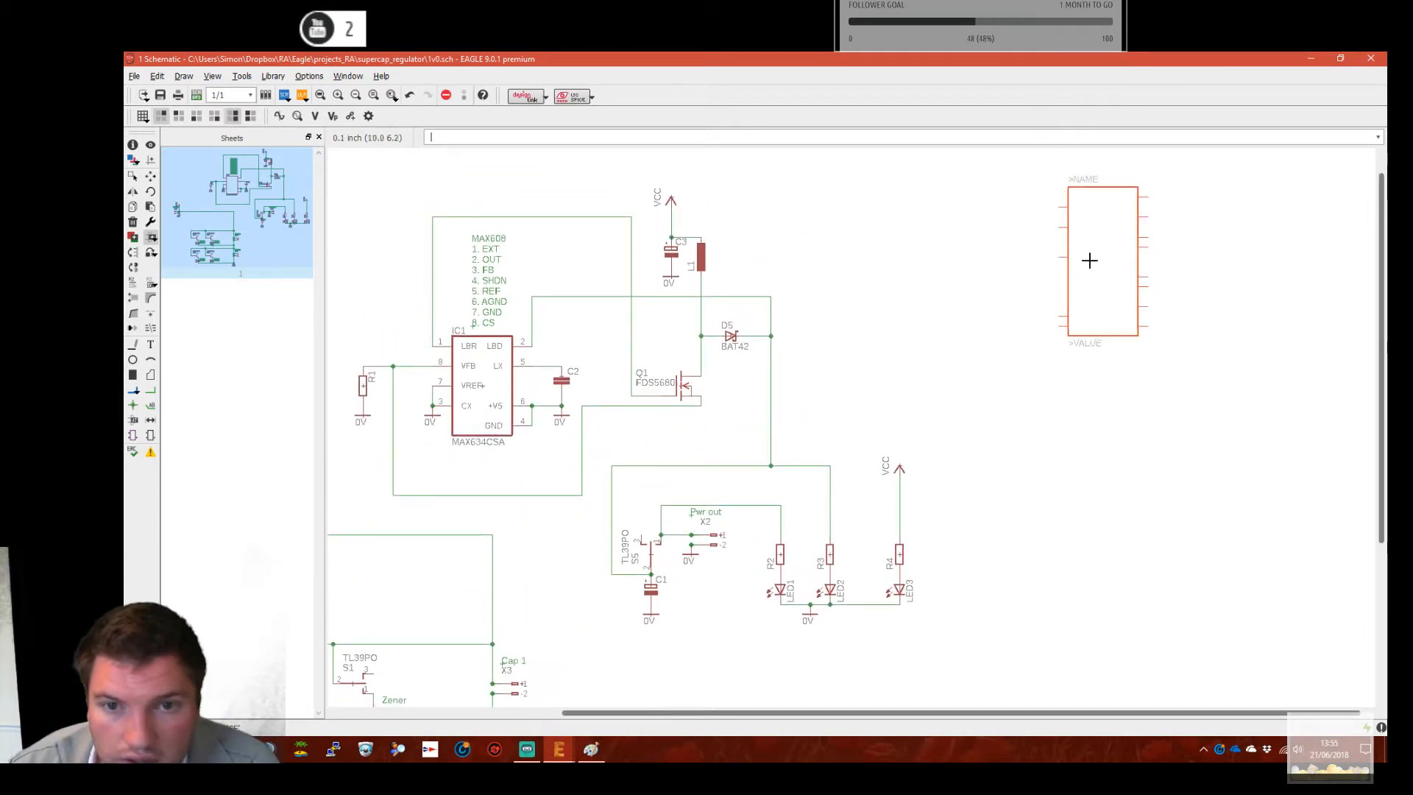
click(949, 256)
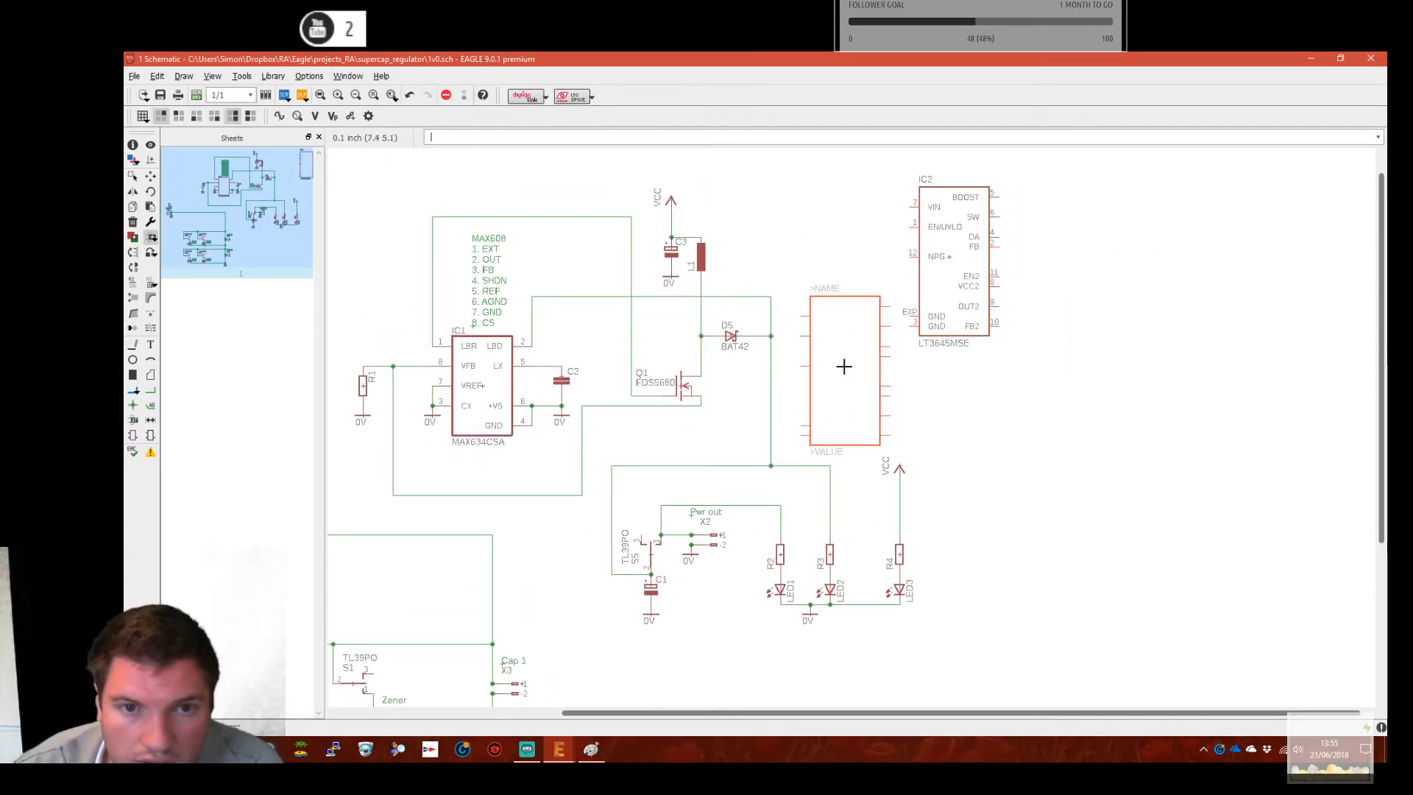
key(Escape)
key(Escape)
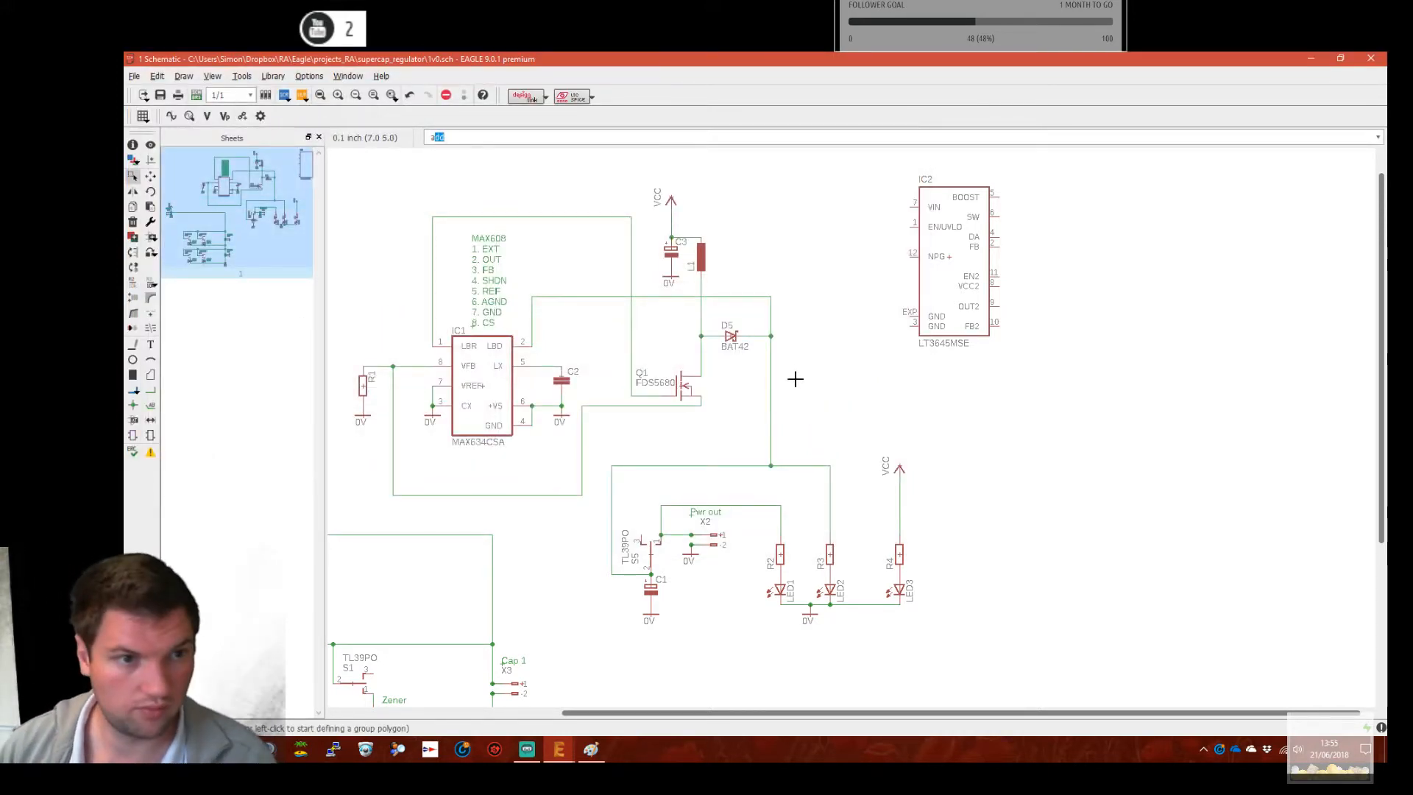
Add a VCCINT supply symbol from the supply1 library to the right of the VCC symbol above L1
key(Return)
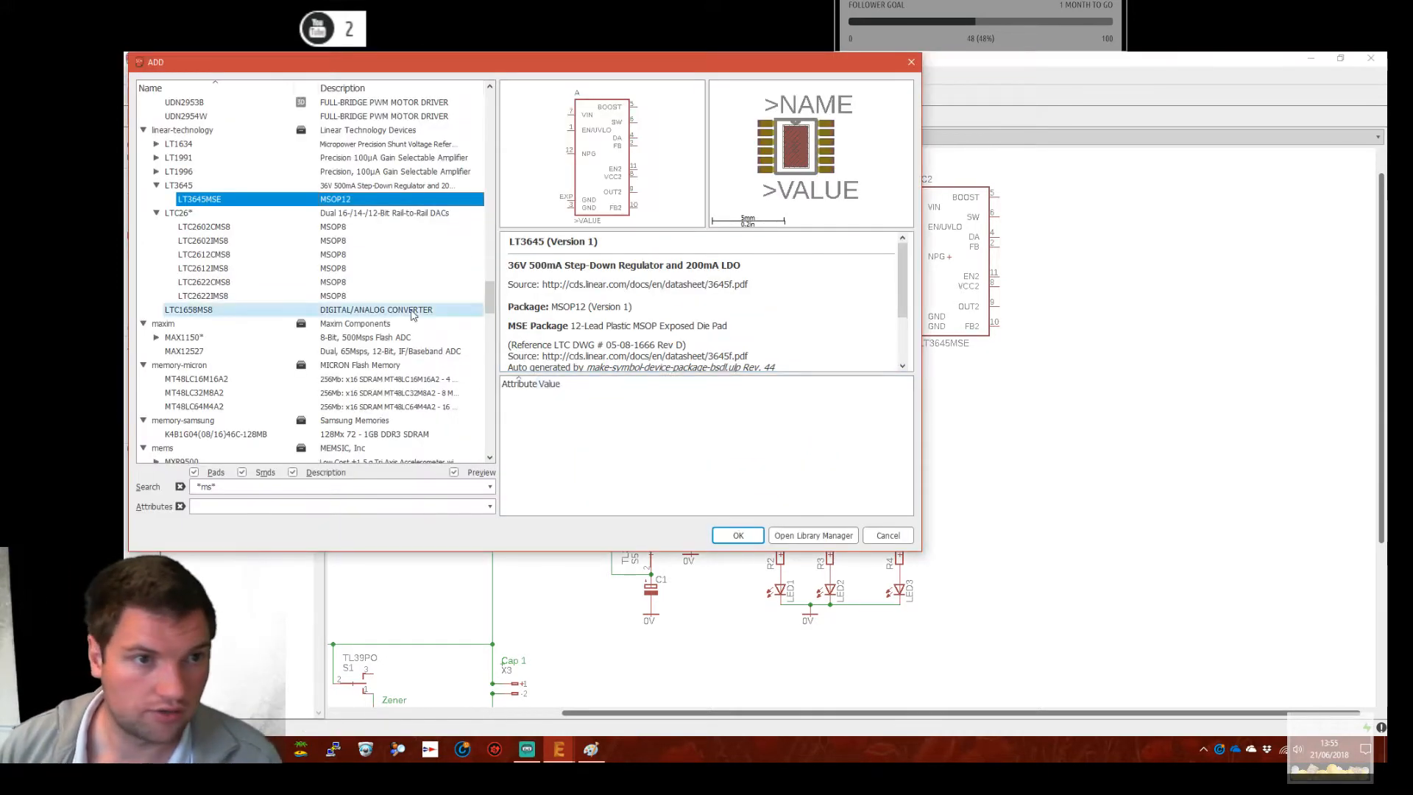
click(144, 130)
click(179, 487)
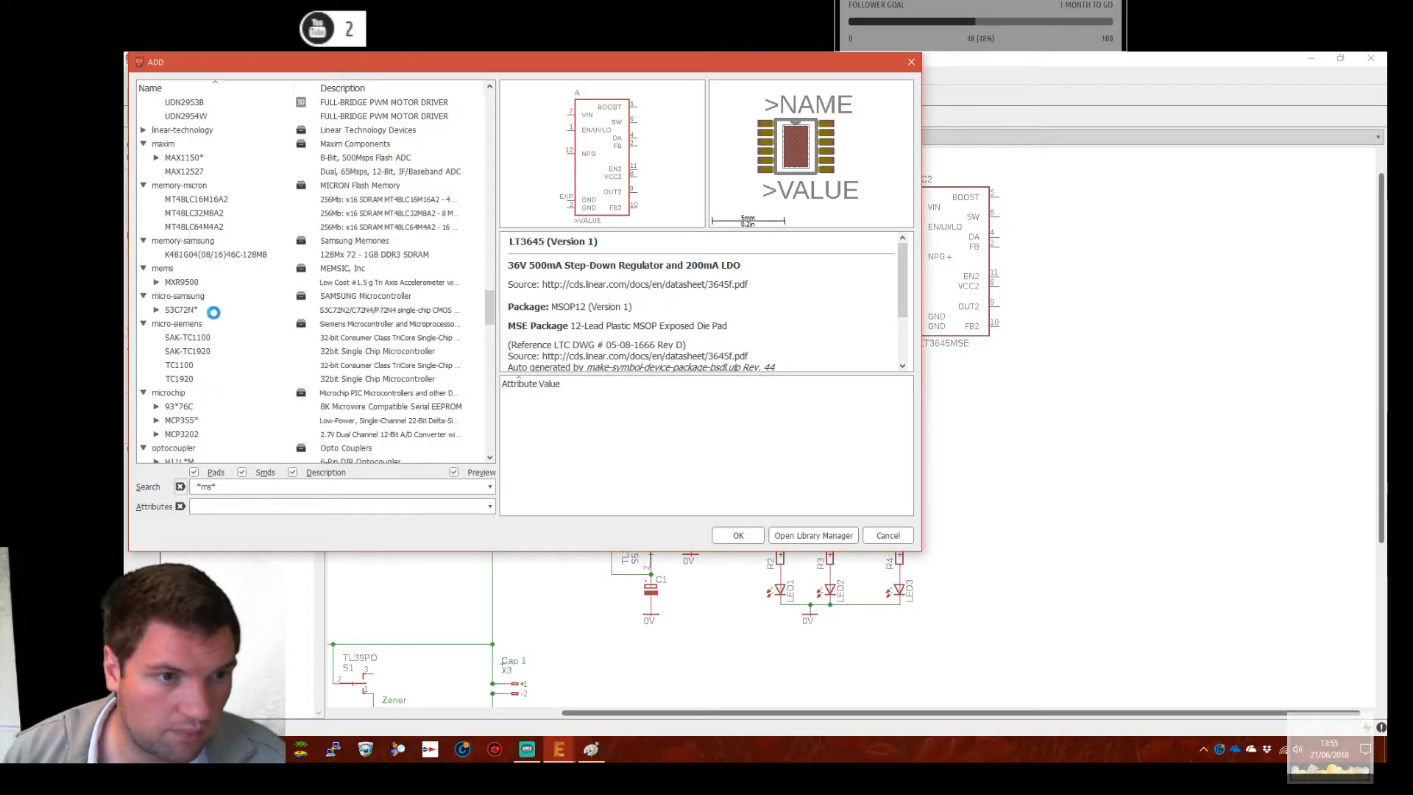
scroll(248, 284, down, 20)
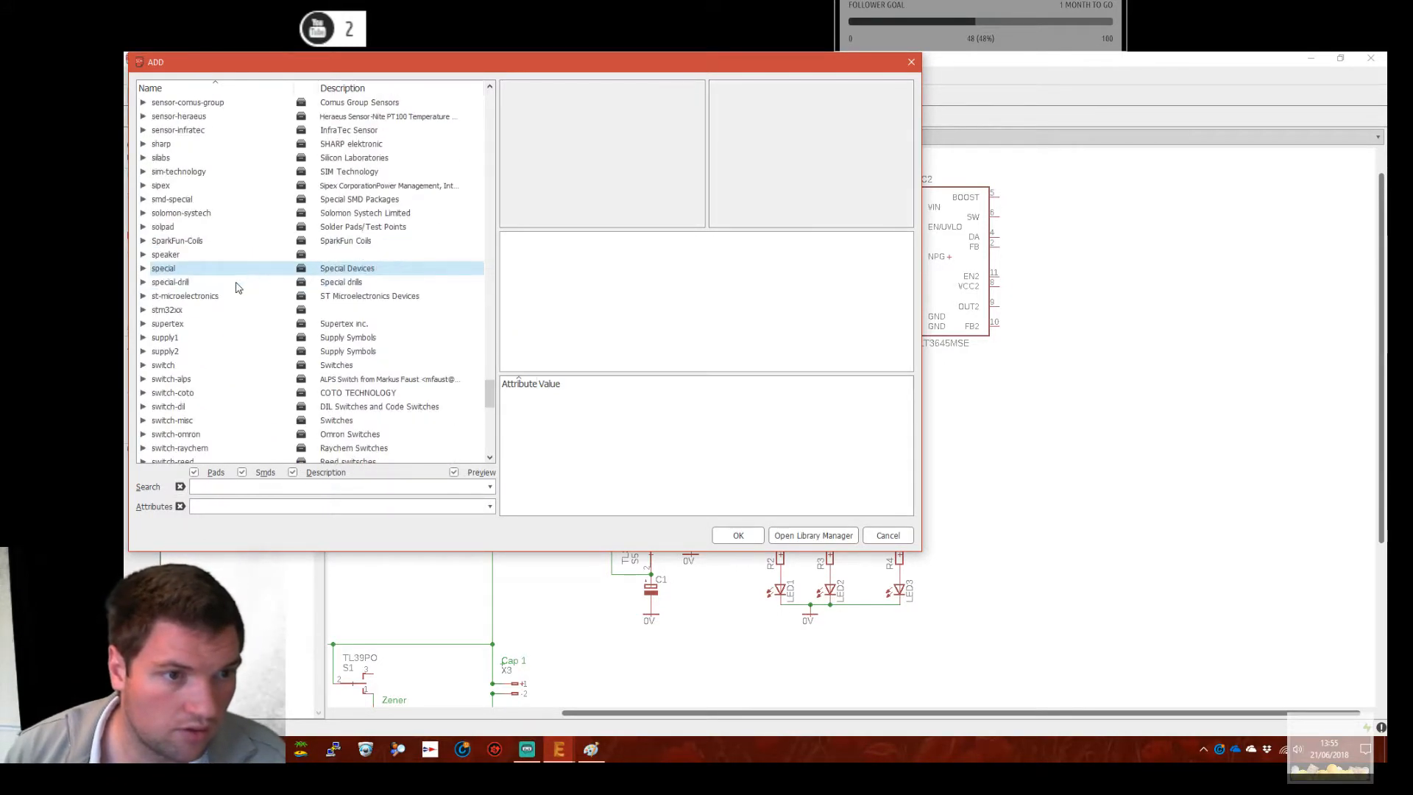
click(143, 339)
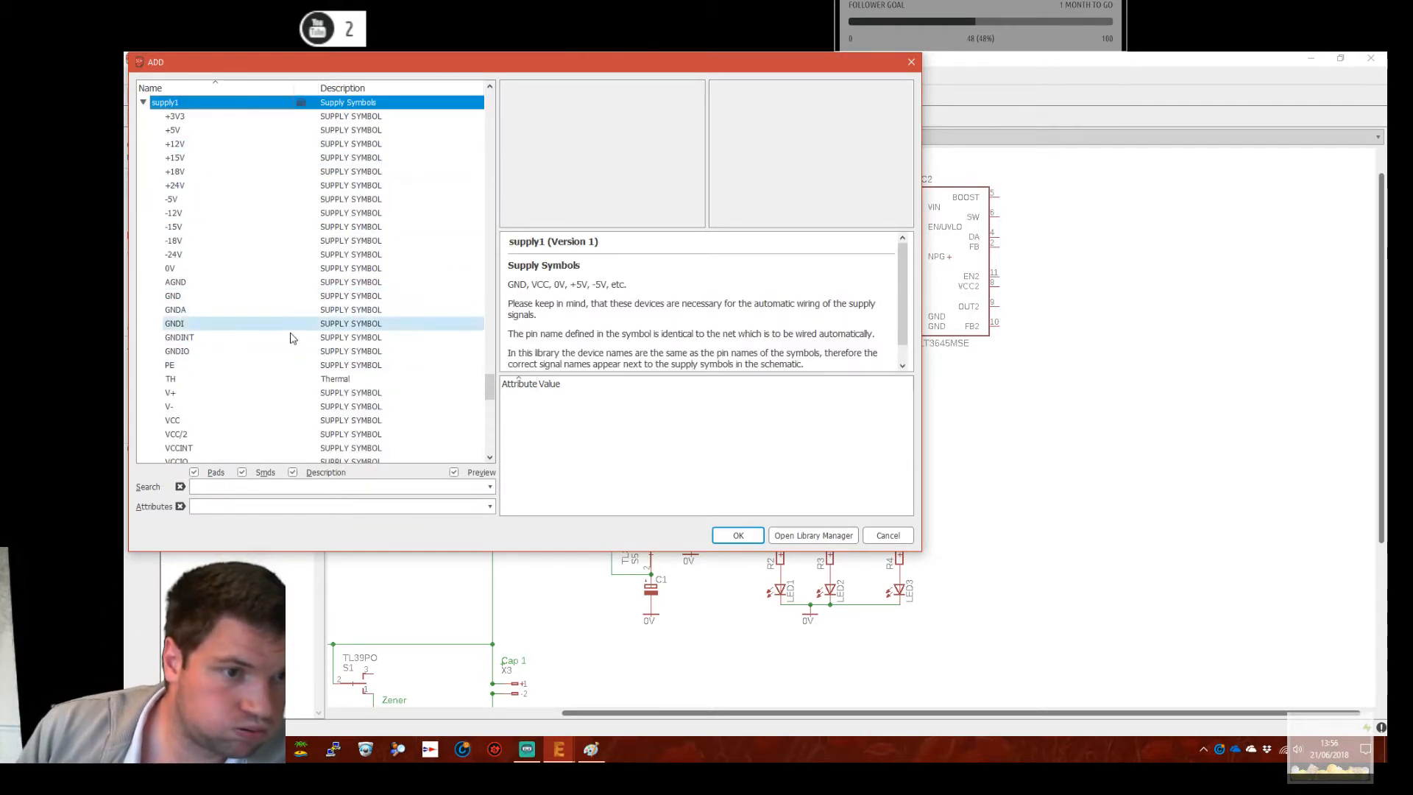
scroll(291, 346, down, 1)
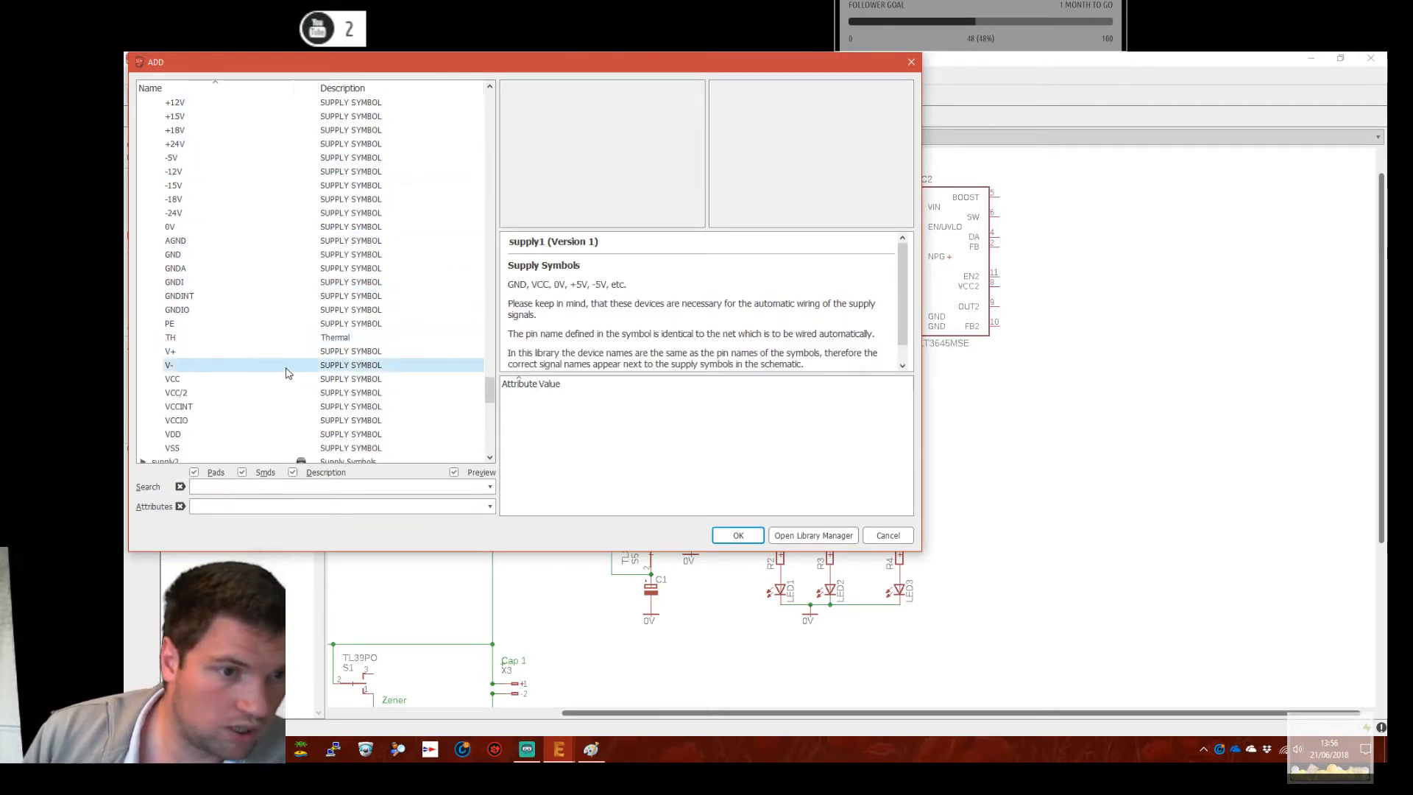
click(265, 409)
click(738, 535)
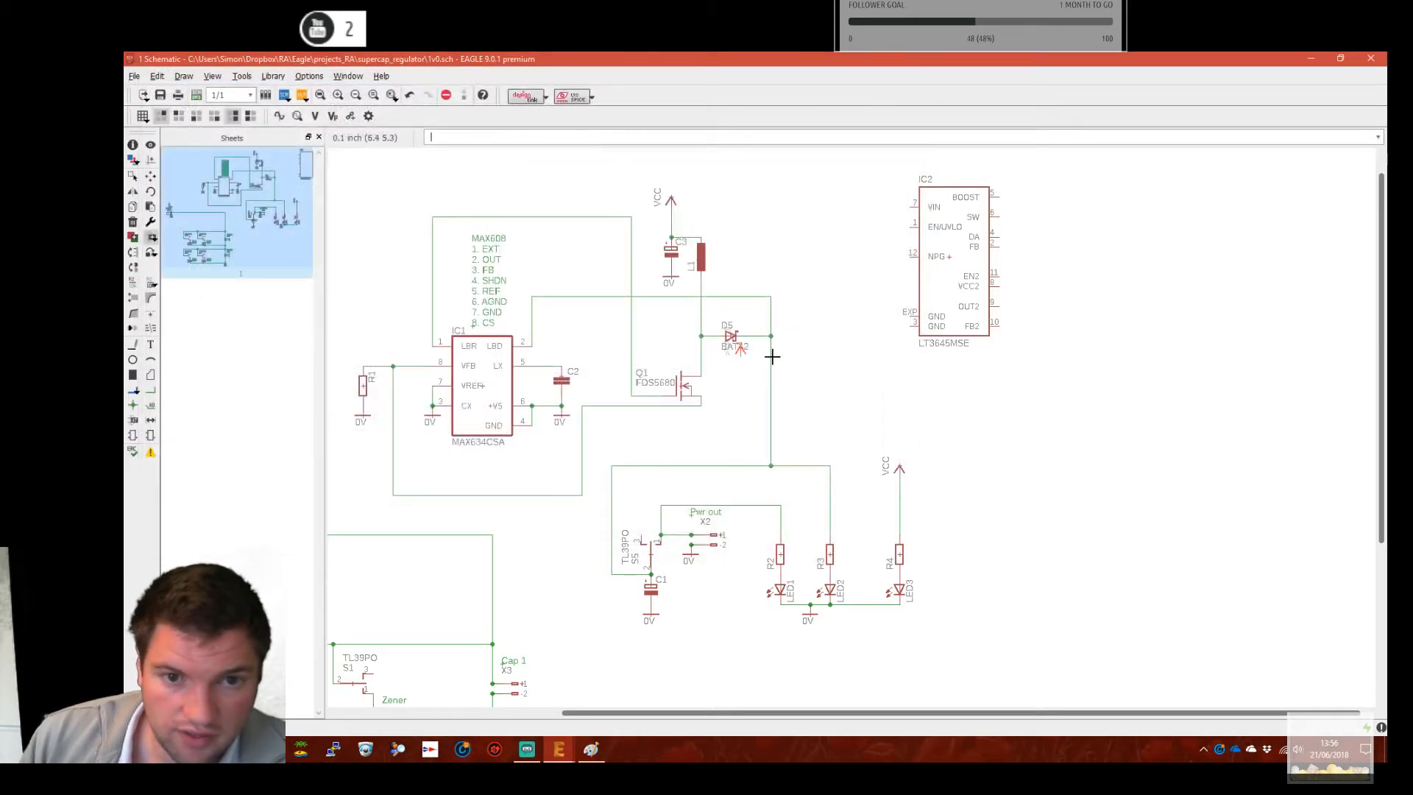
scroll(666, 382, up, 2)
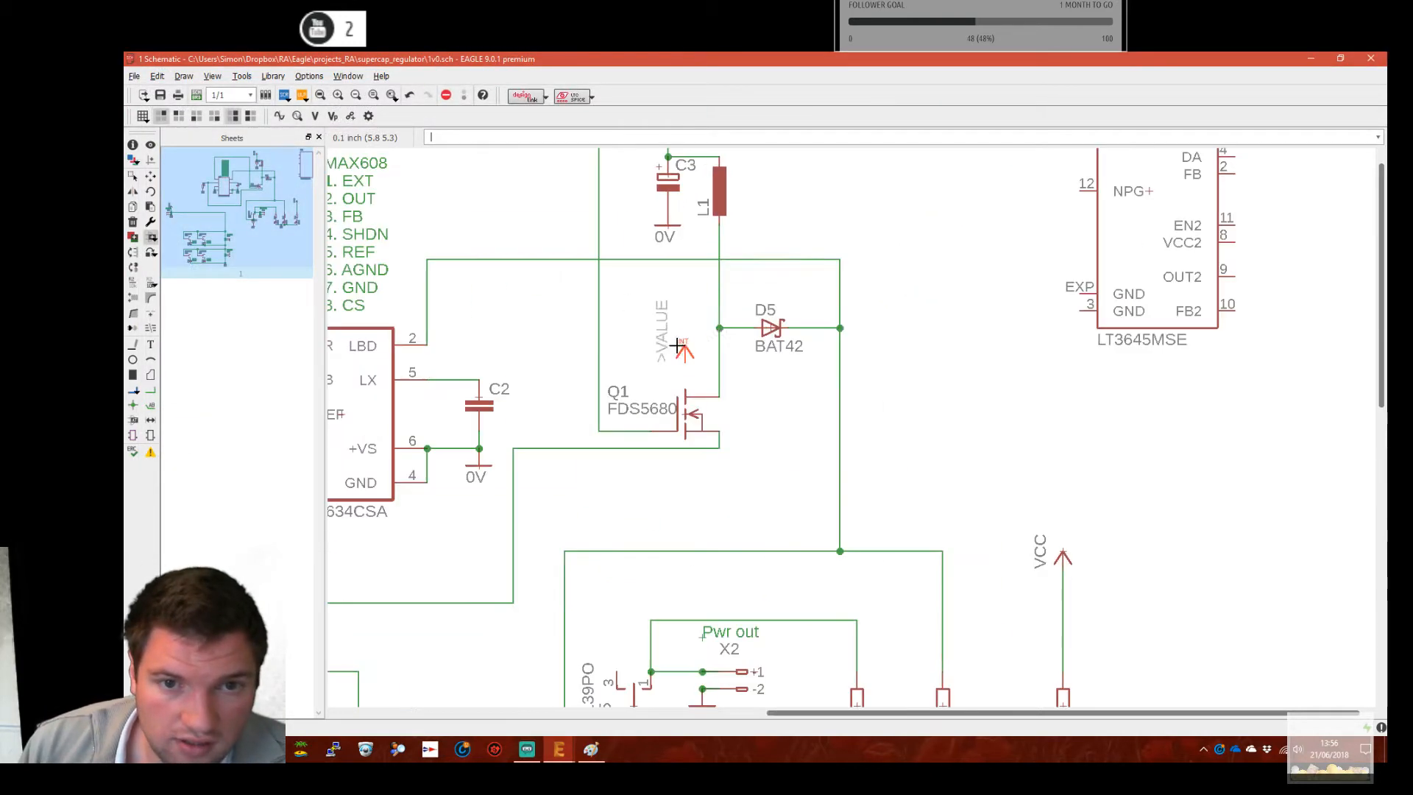
middle_drag(788, 311, 784, 340)
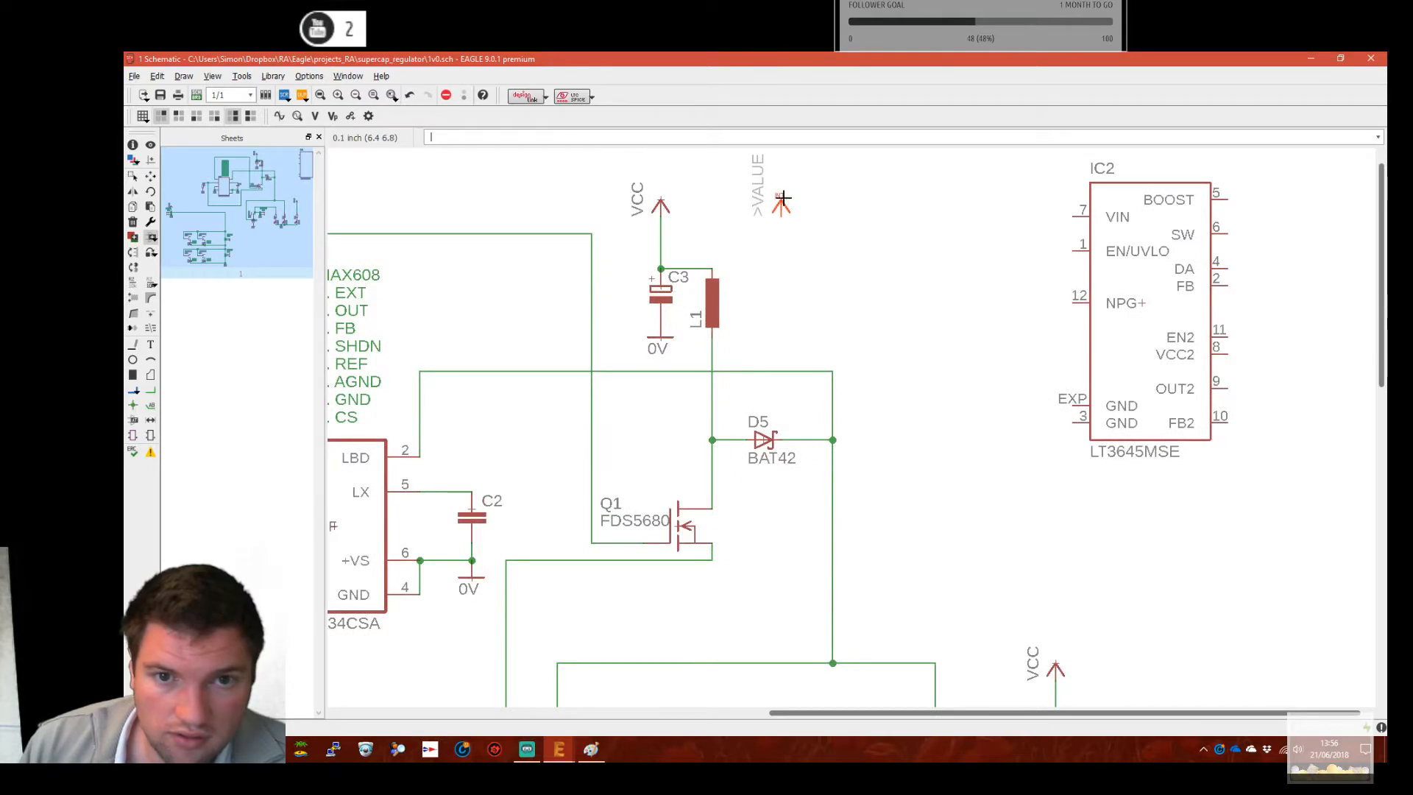
click(782, 198)
Wire the net at the lower end of L1 to the VCCINT symbol
click(151, 390)
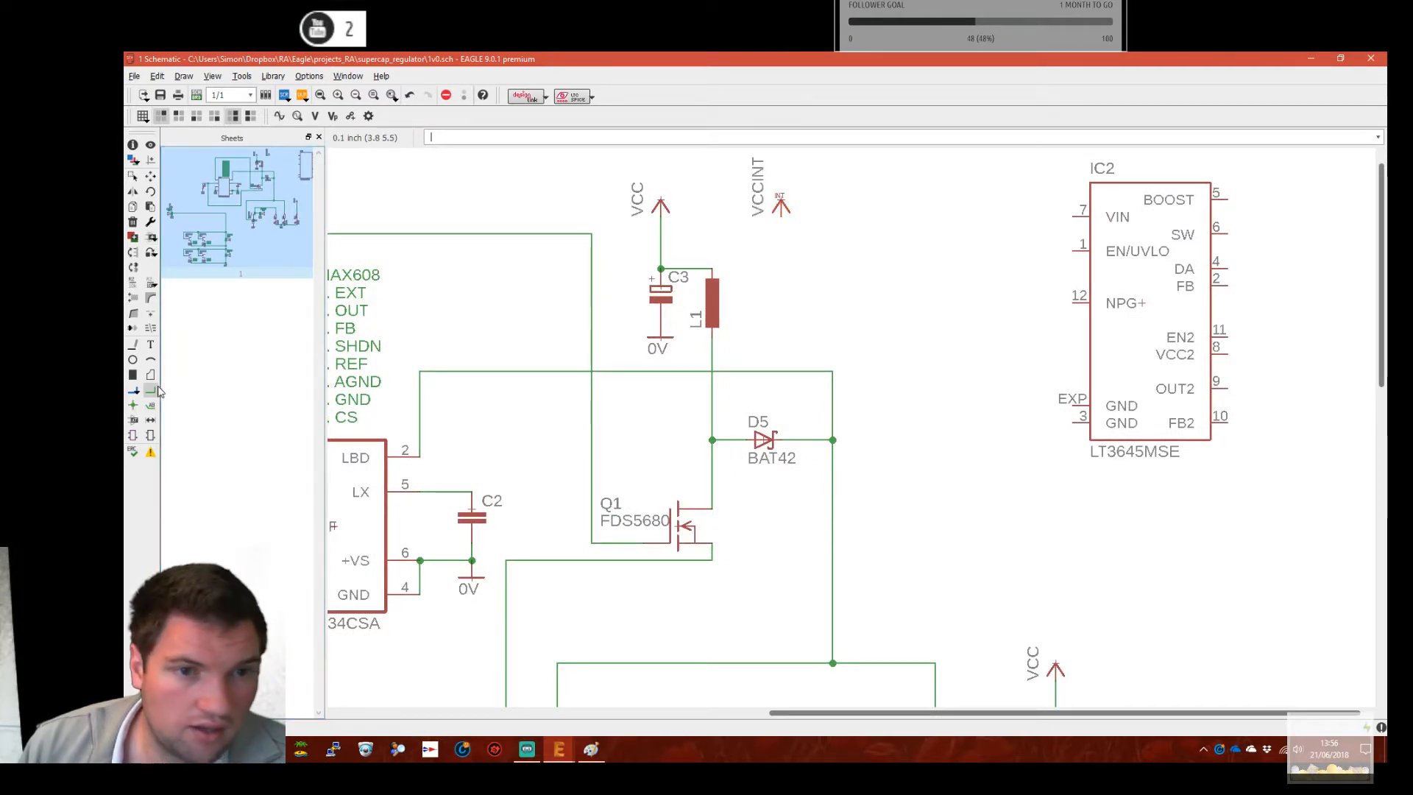
click(713, 339)
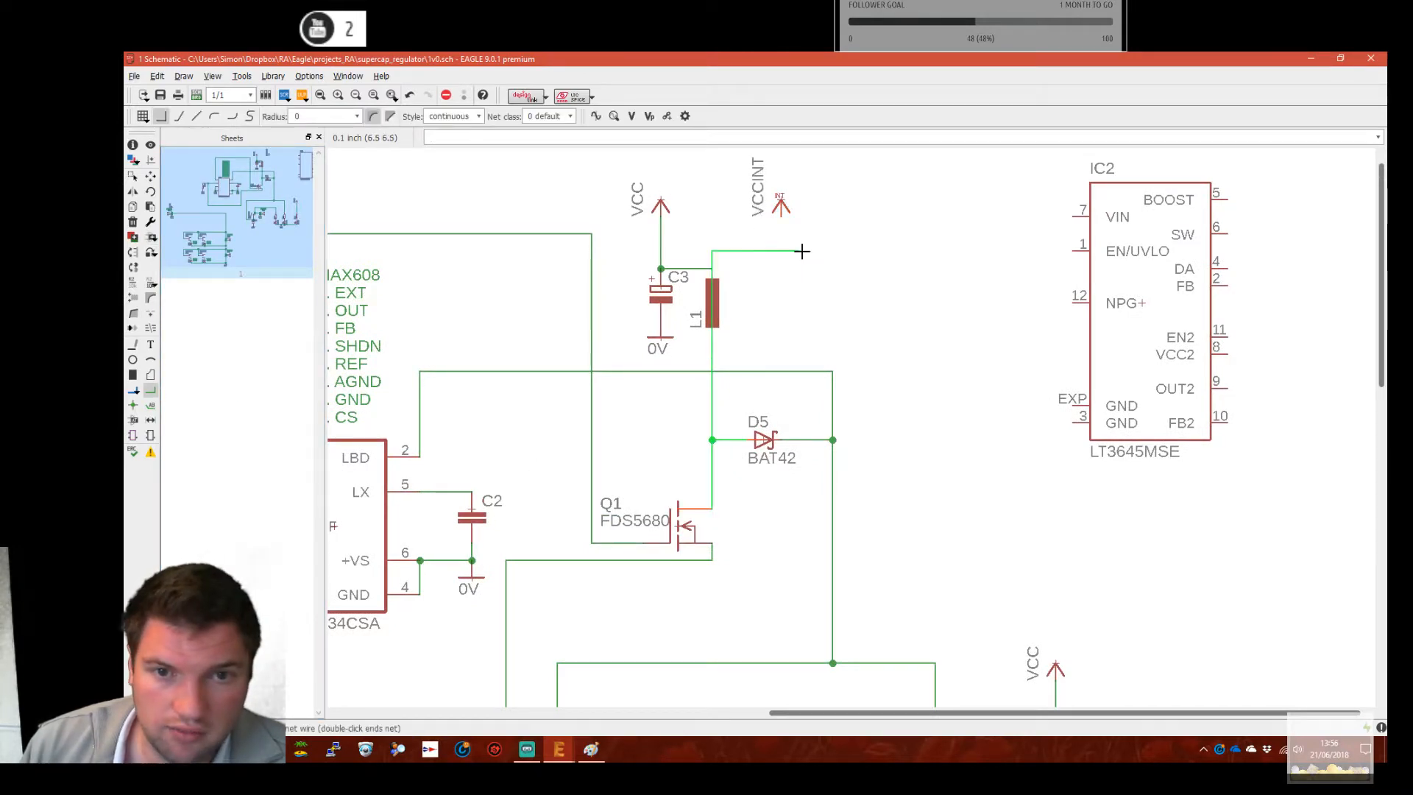
click(781, 214)
click(814, 243)
Add a VDD supply symbol from the supply1 library beside VCCINT, above the output net of D5
scroll(817, 558, down, 5)
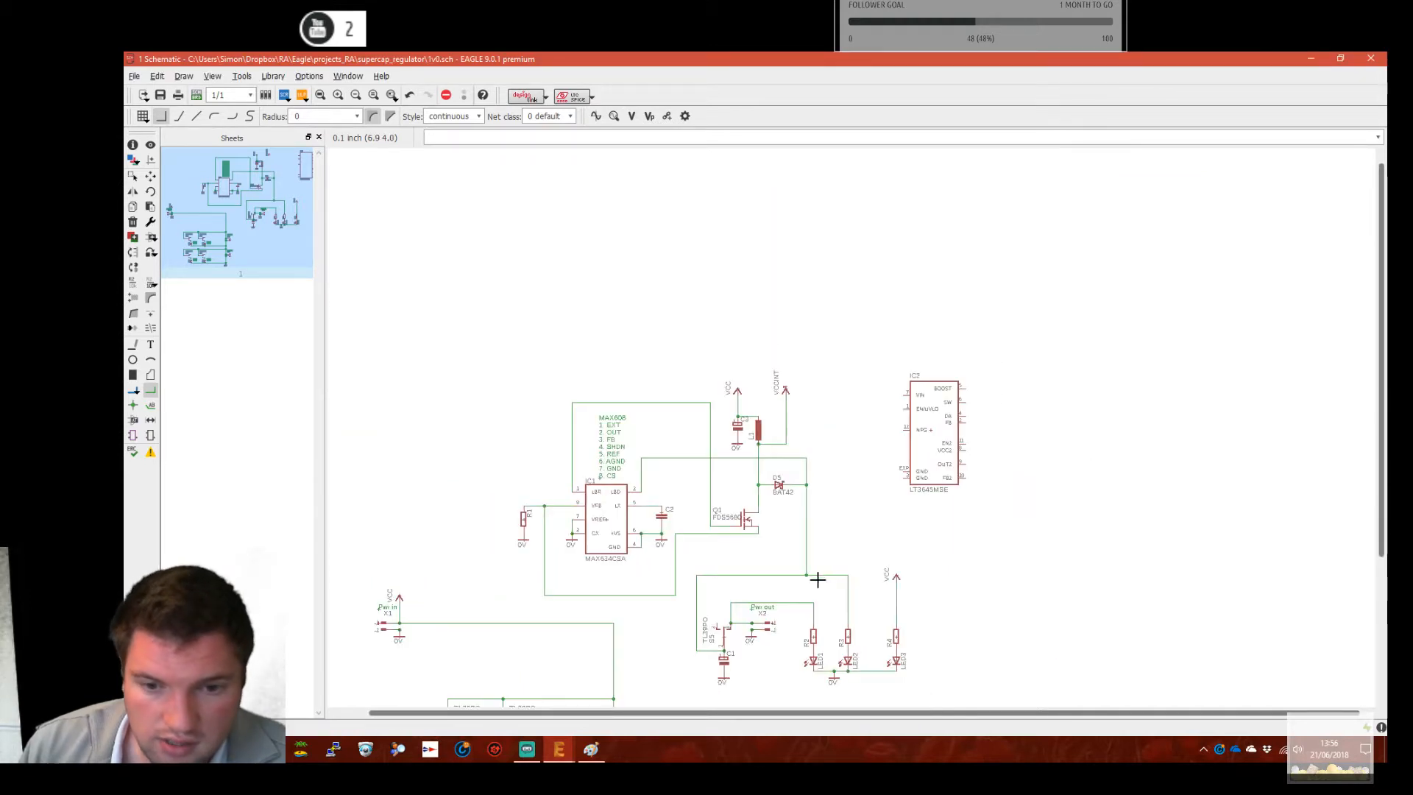
scroll(817, 558, up, 5)
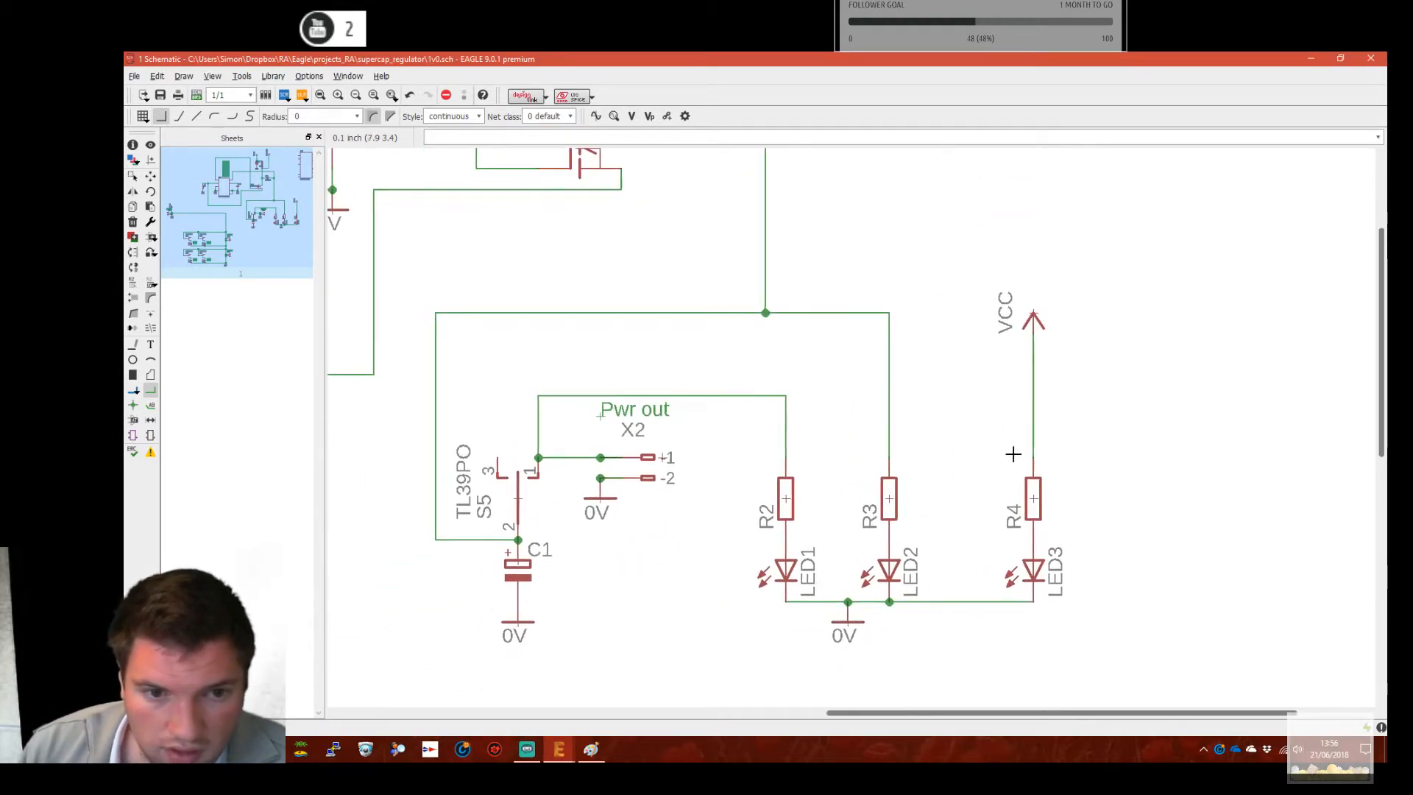
middle_drag(1013, 454, 1146, 501)
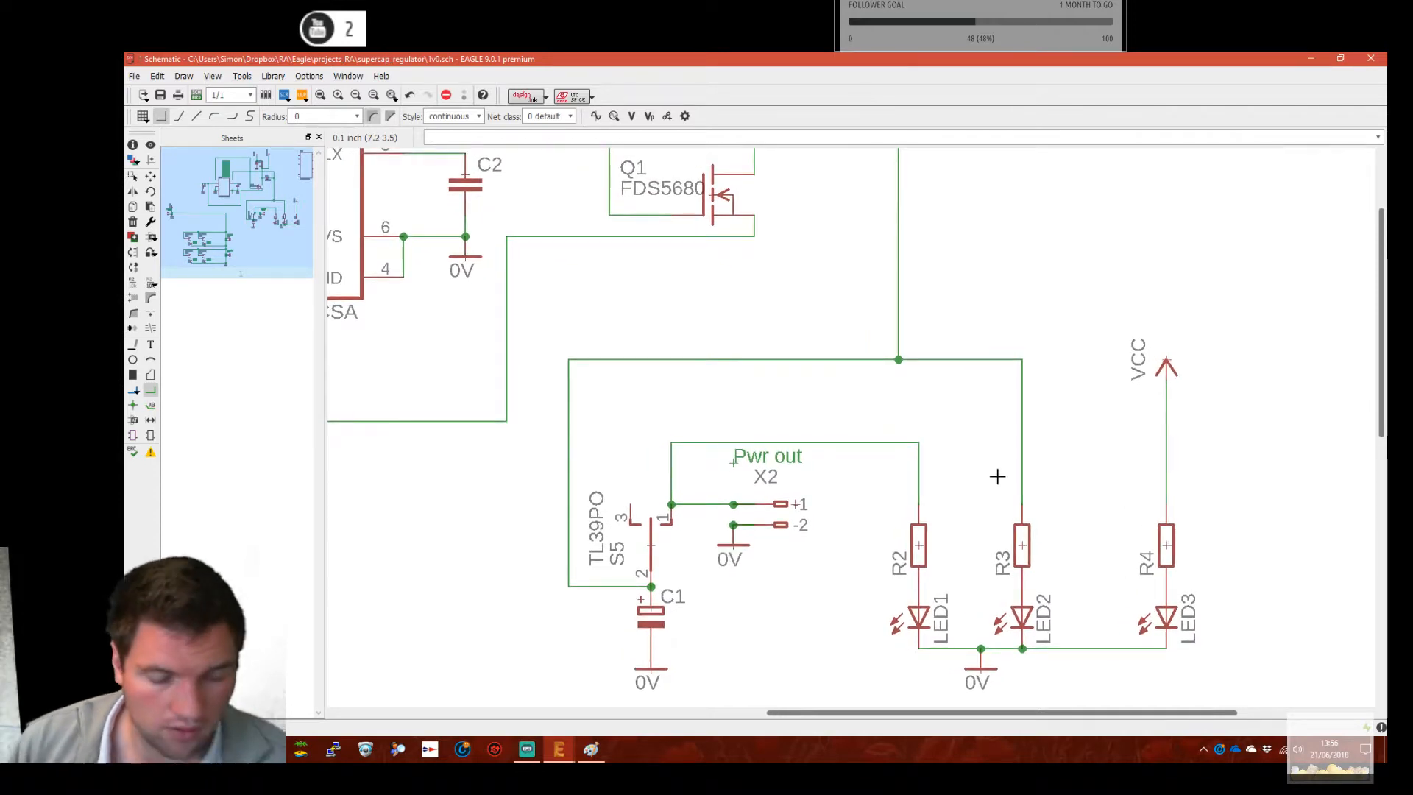
text(add)
key(Return)
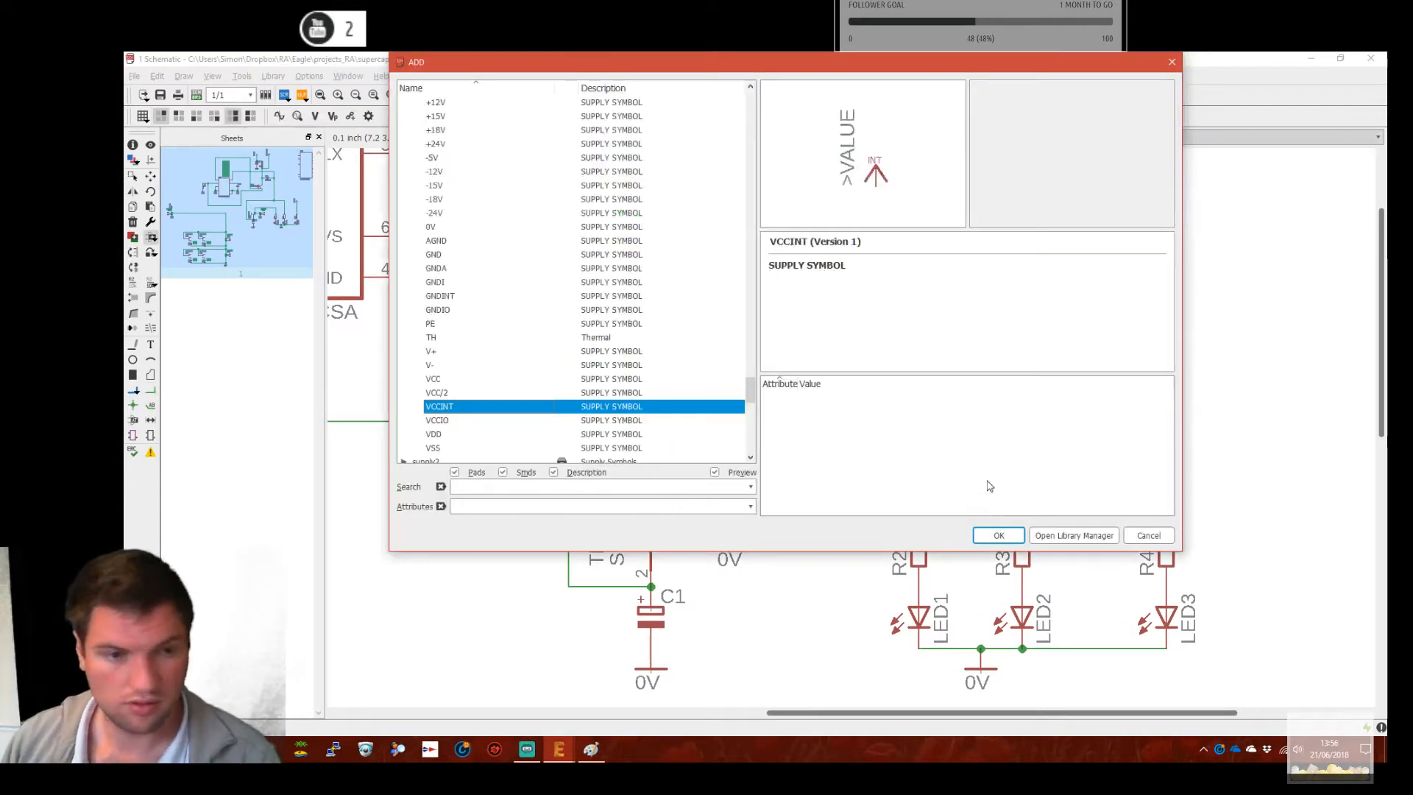
double_click(477, 435)
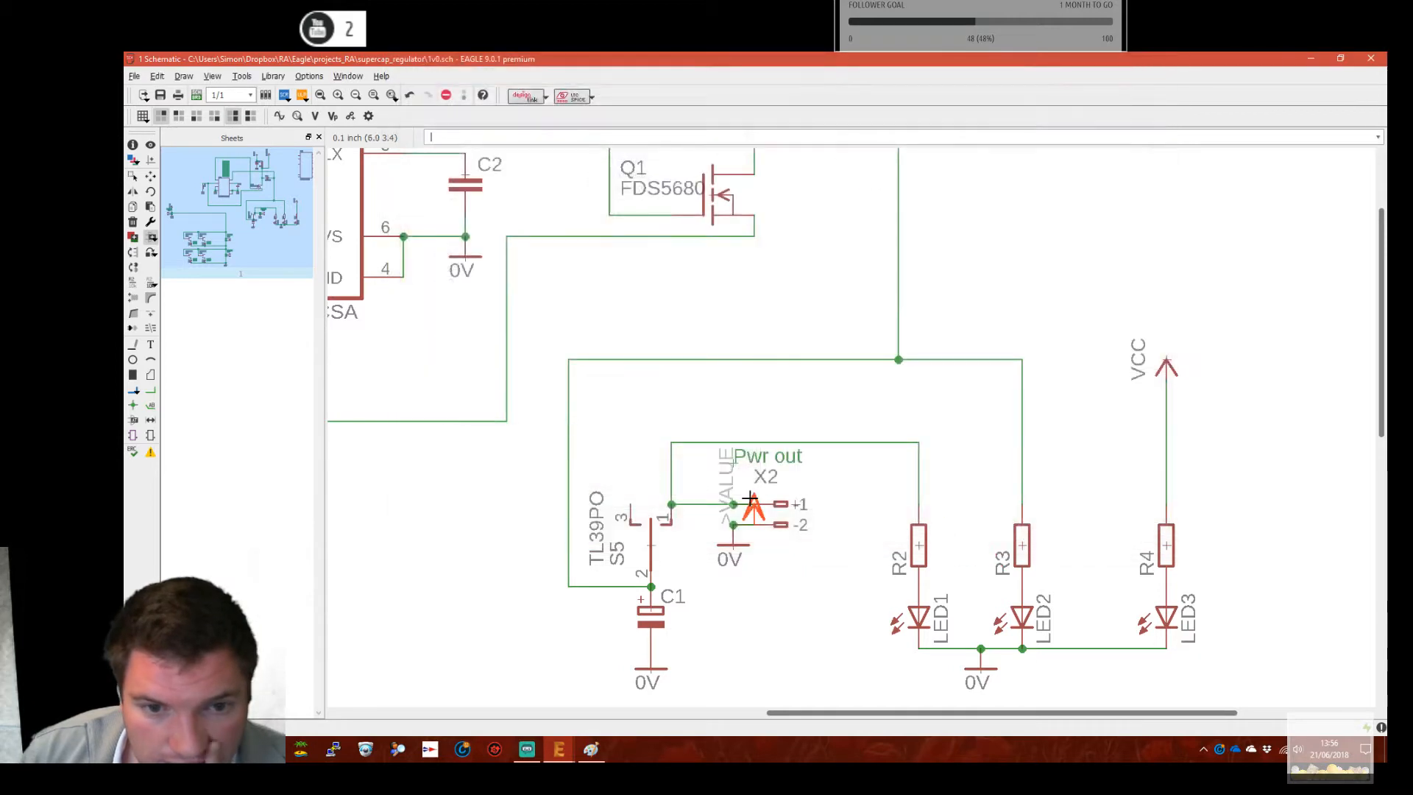
scroll(972, 454, down, 3)
middle_drag(987, 372, 930, 570)
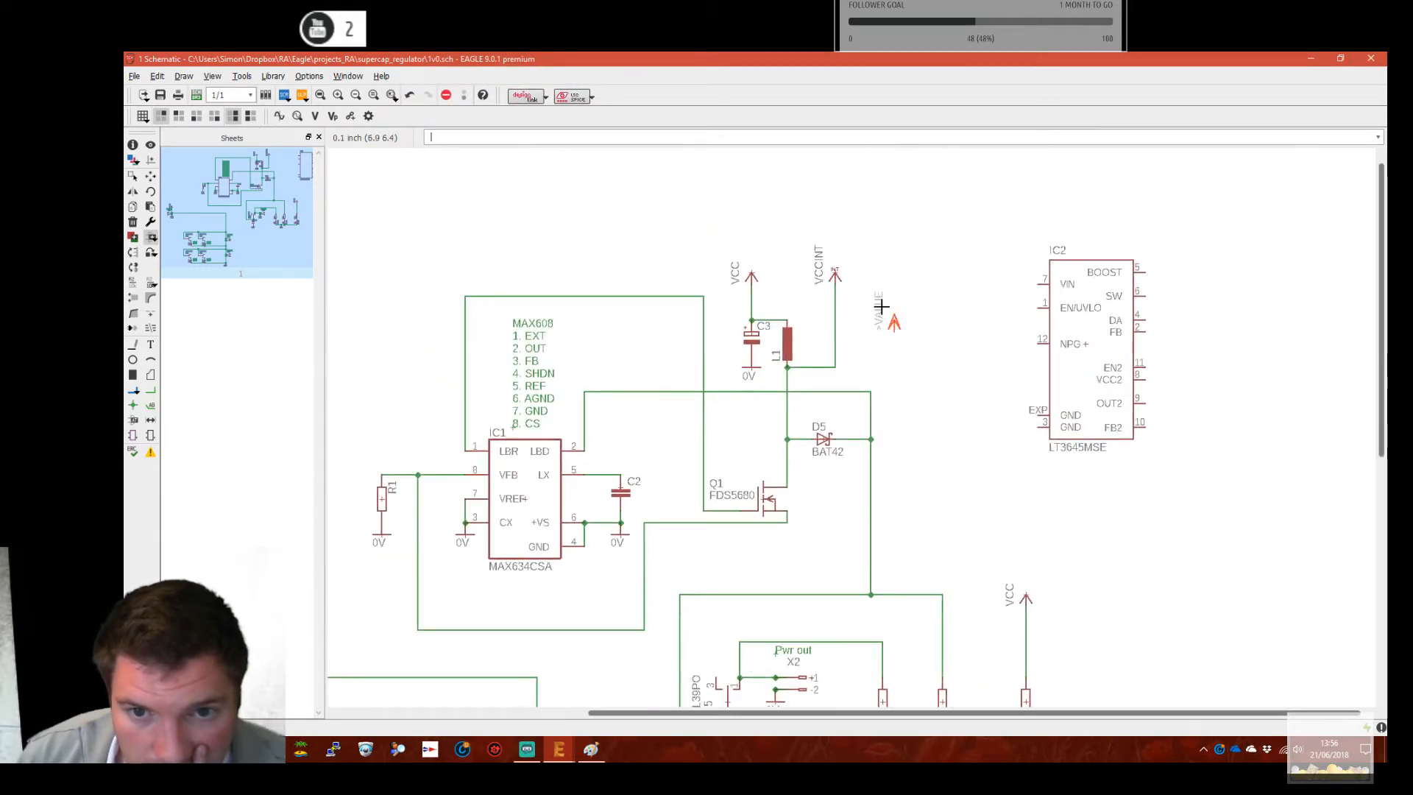
click(871, 282)
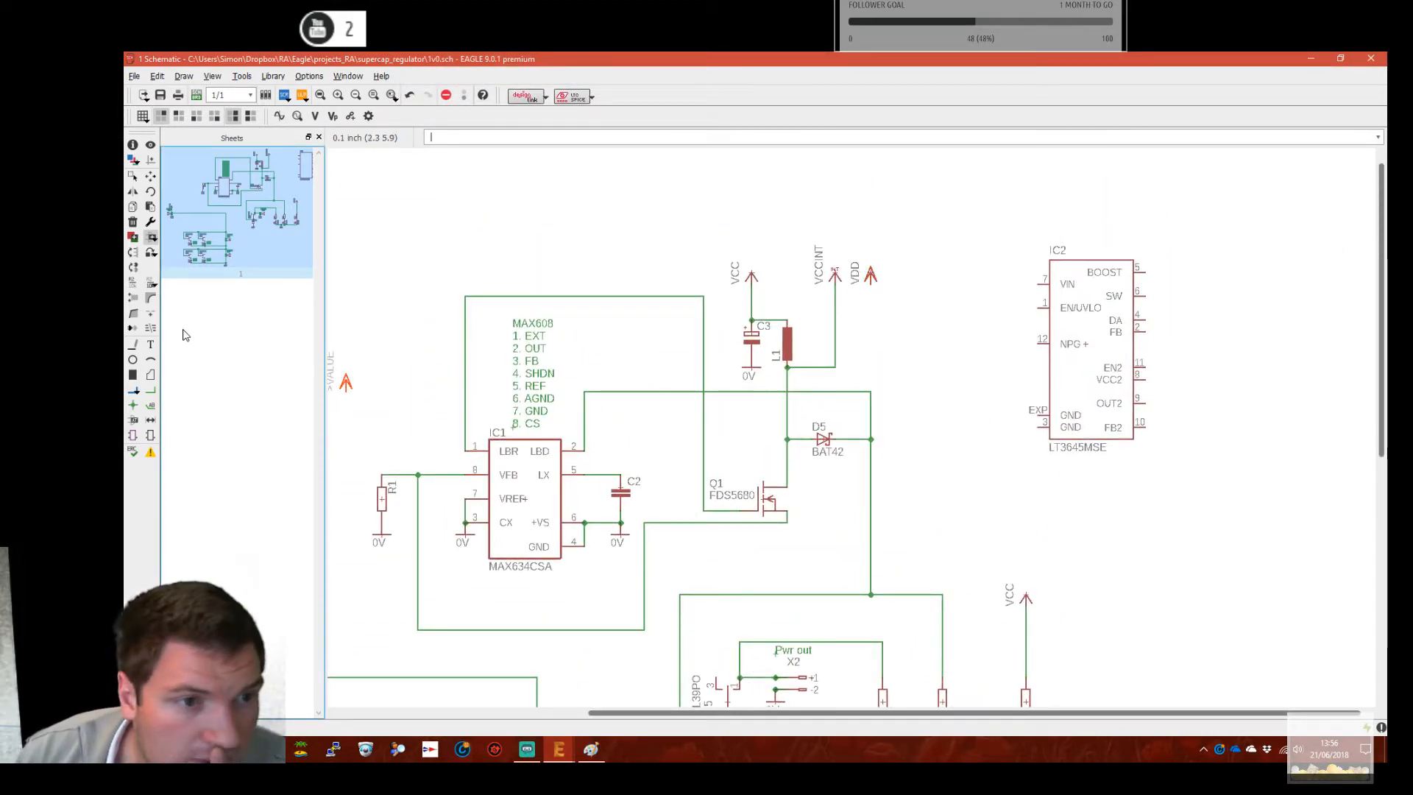
Wire the output net of D5 up to the VDD symbol and merge it into the VDD supply net
click(150, 390)
click(870, 392)
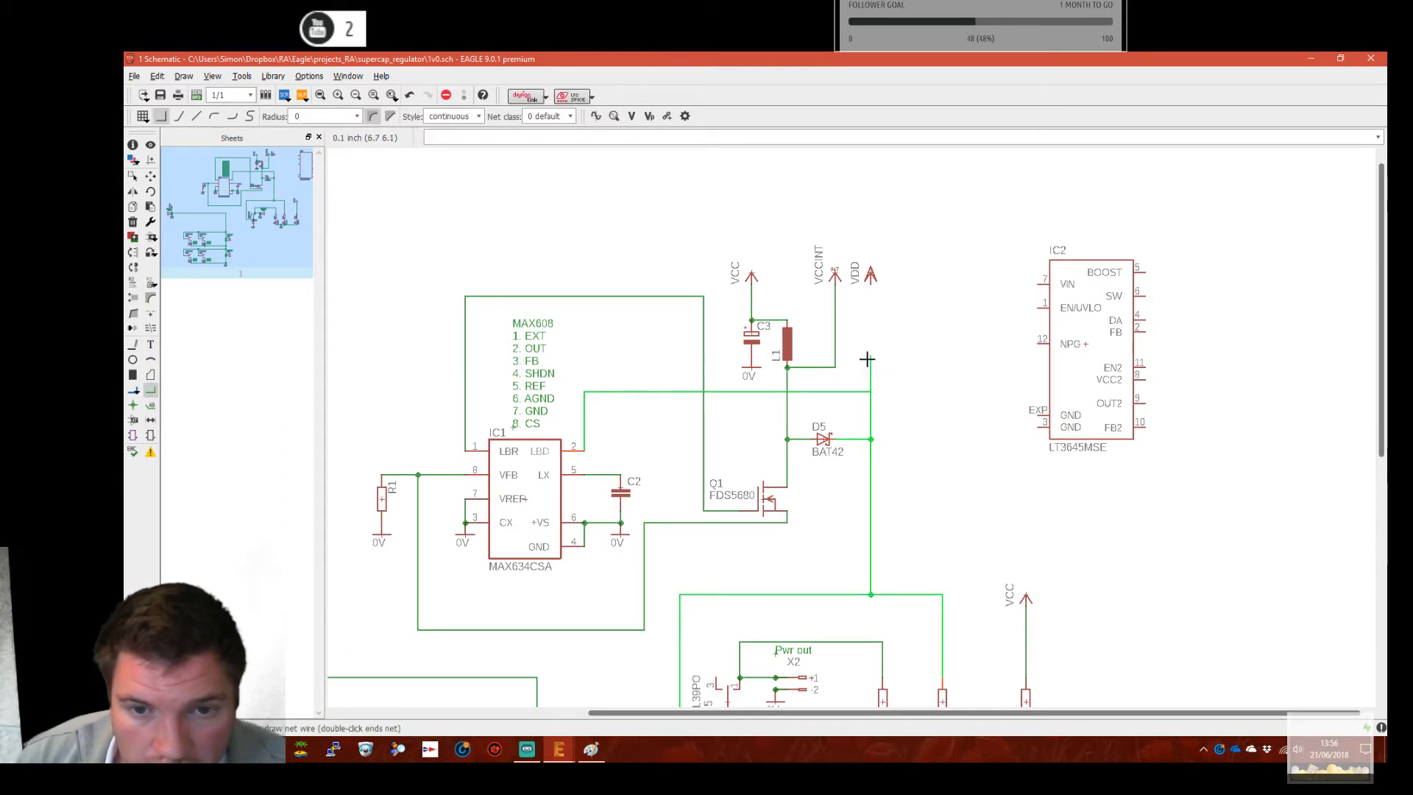
click(874, 287)
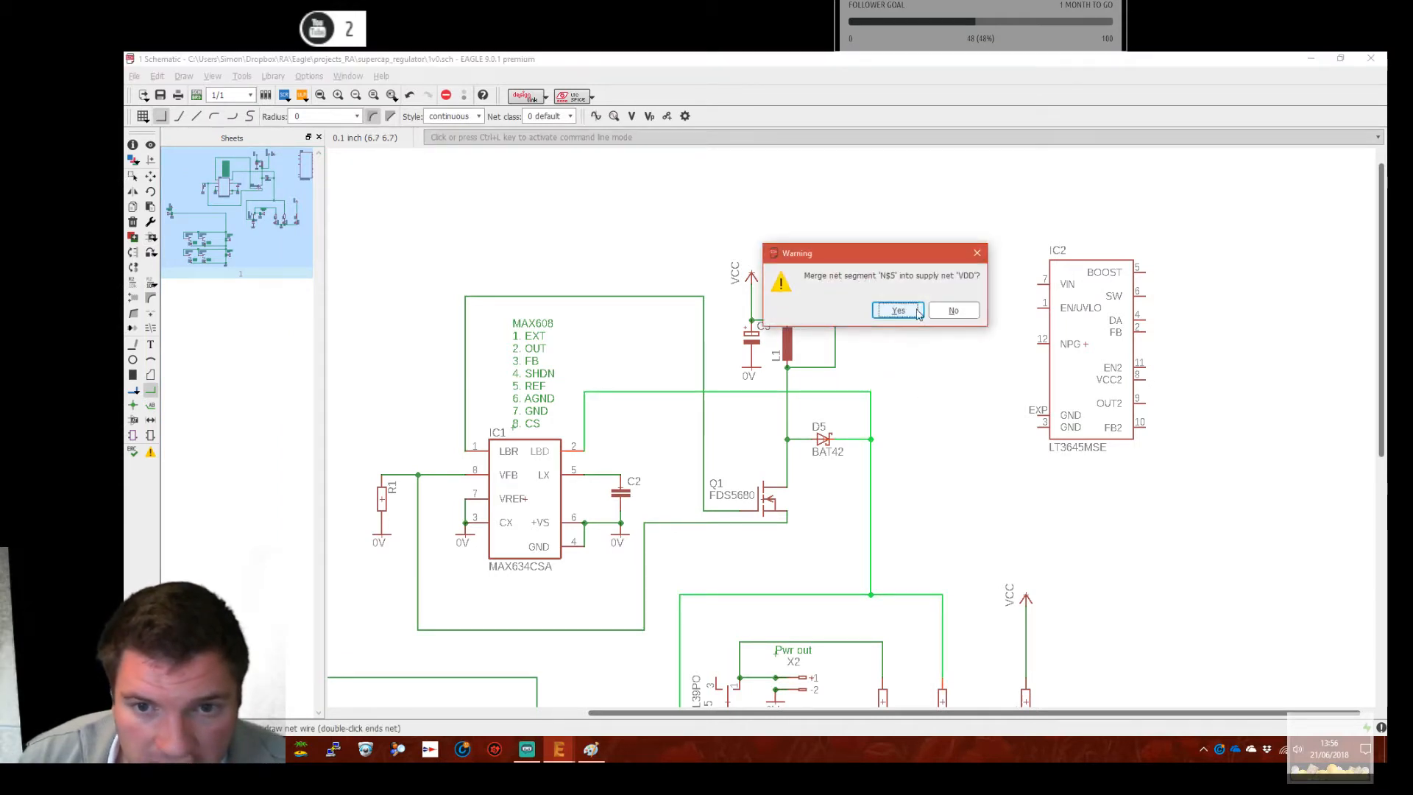
click(900, 310)
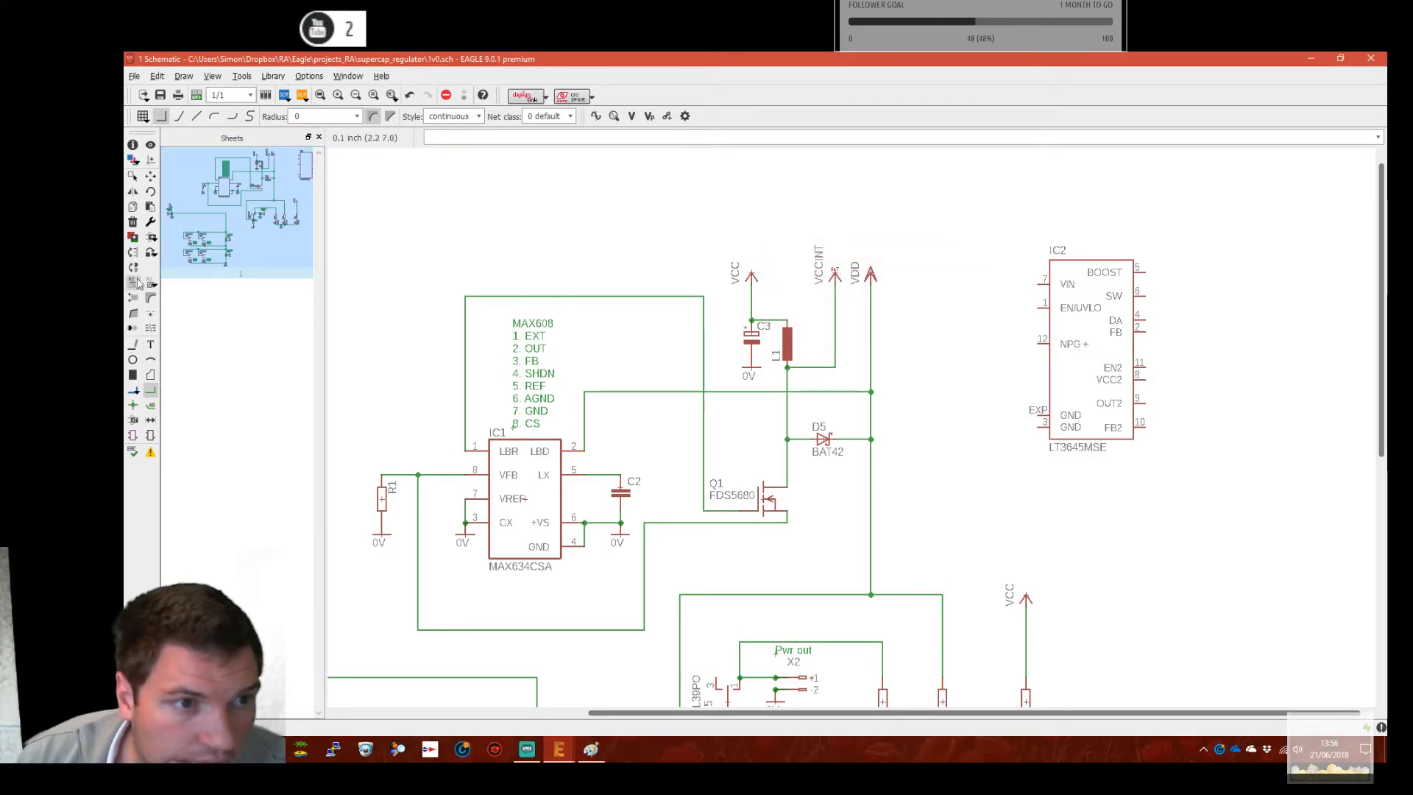
Delete the net wires on both sides of diode D5
click(132, 222)
scroll(747, 607, up, 3)
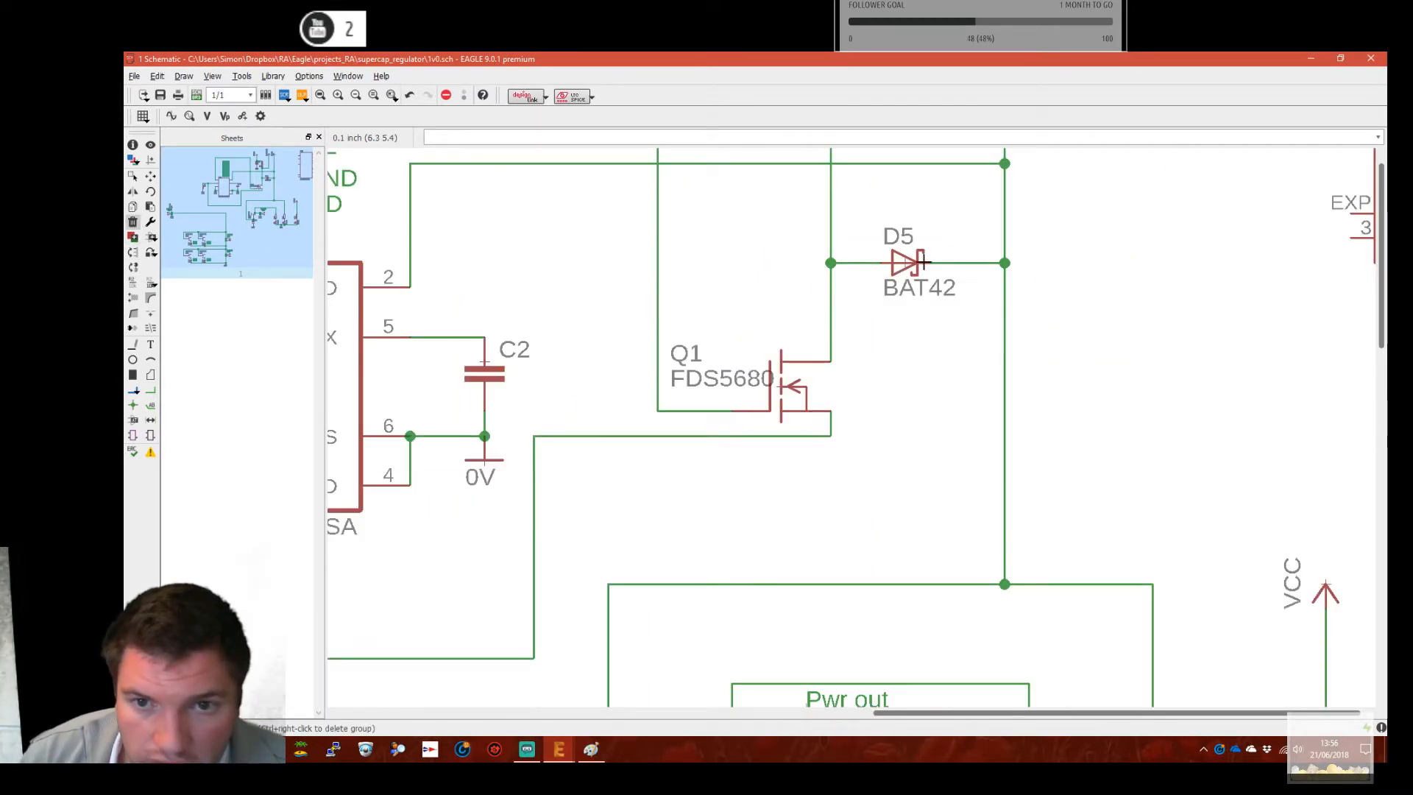
click(860, 263)
click(970, 263)
Copy MOSFET Q1 (FDS5680) and place the copy in the empty area to the right of IC2
scroll(1023, 320, down, 4)
middle_drag(1062, 307, 848, 451)
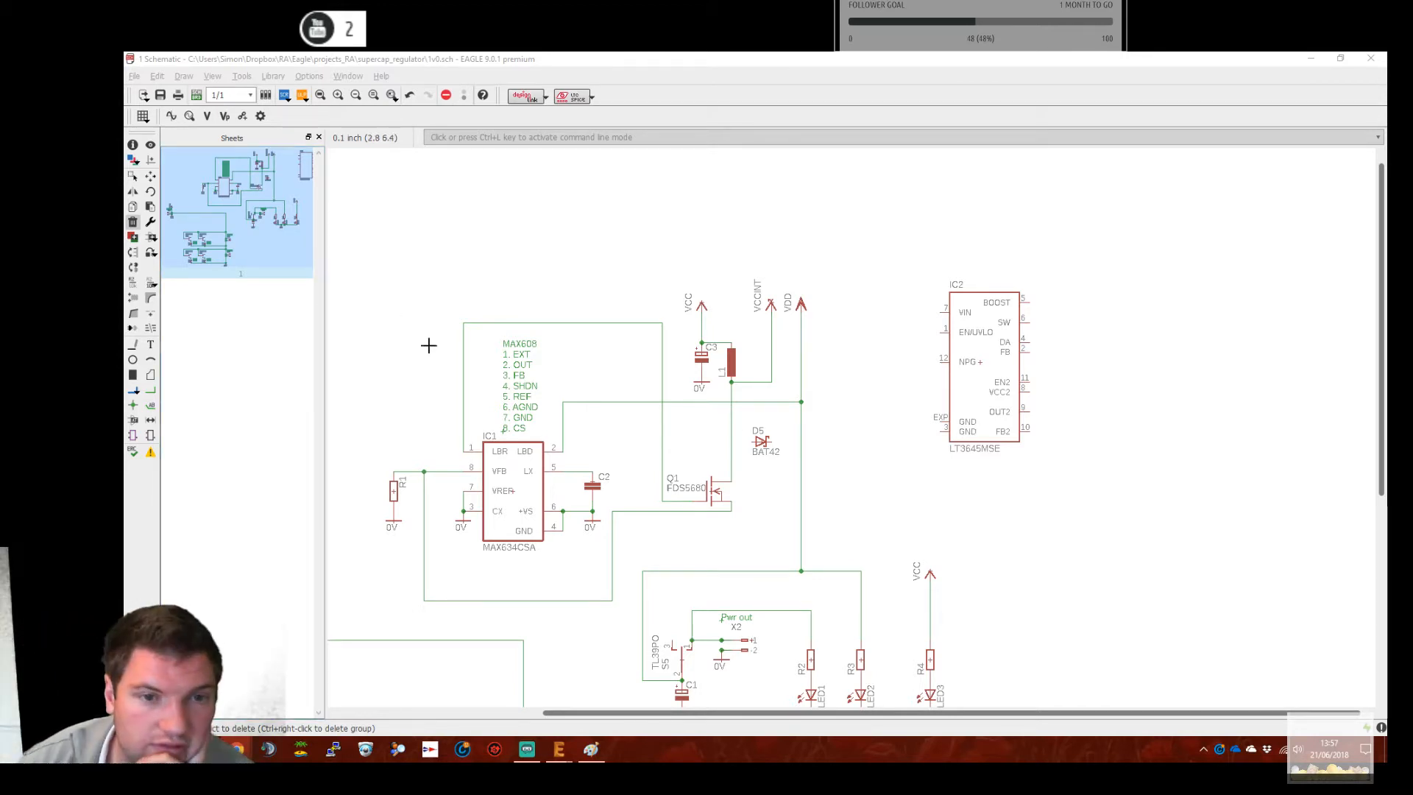
middle_drag(474, 357, 571, 220)
middle_drag(578, 298, 659, 369)
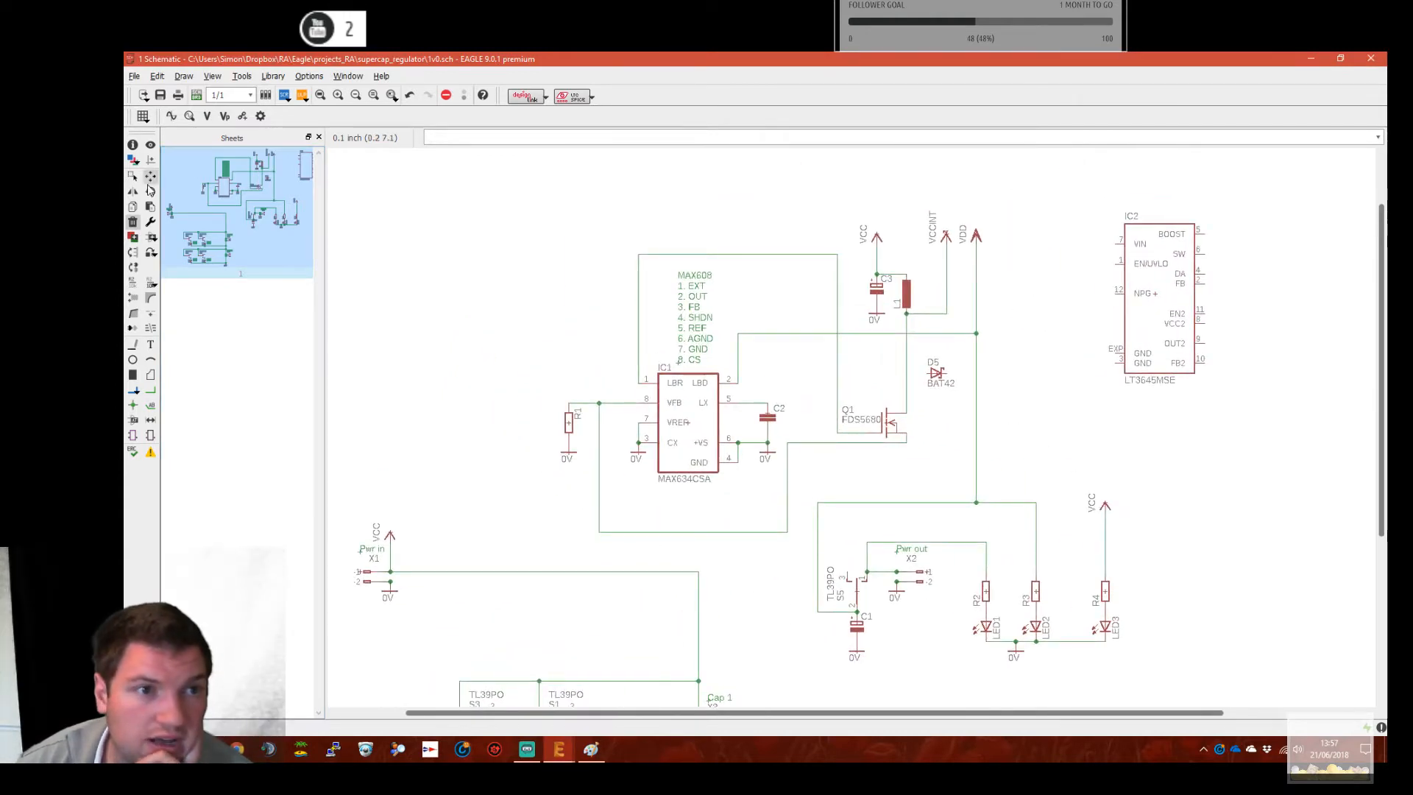
click(133, 208)
click(883, 425)
middle_drag(1080, 406, 869, 416)
click(1175, 389)
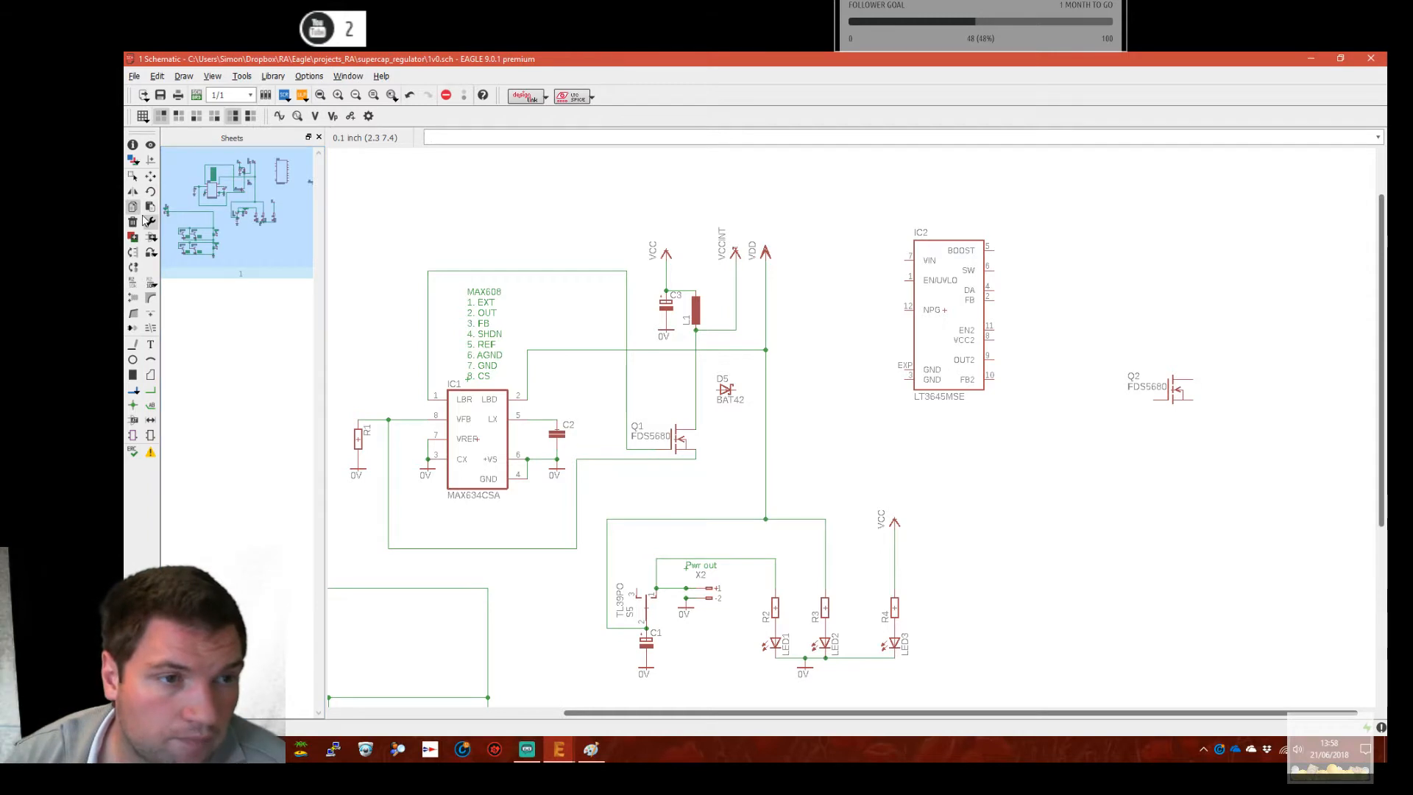
Join IC2's NPG+ pin 12 and EN/UVLO pin 1 with a net and attach a copied VCCINT symbol to it
click(151, 390)
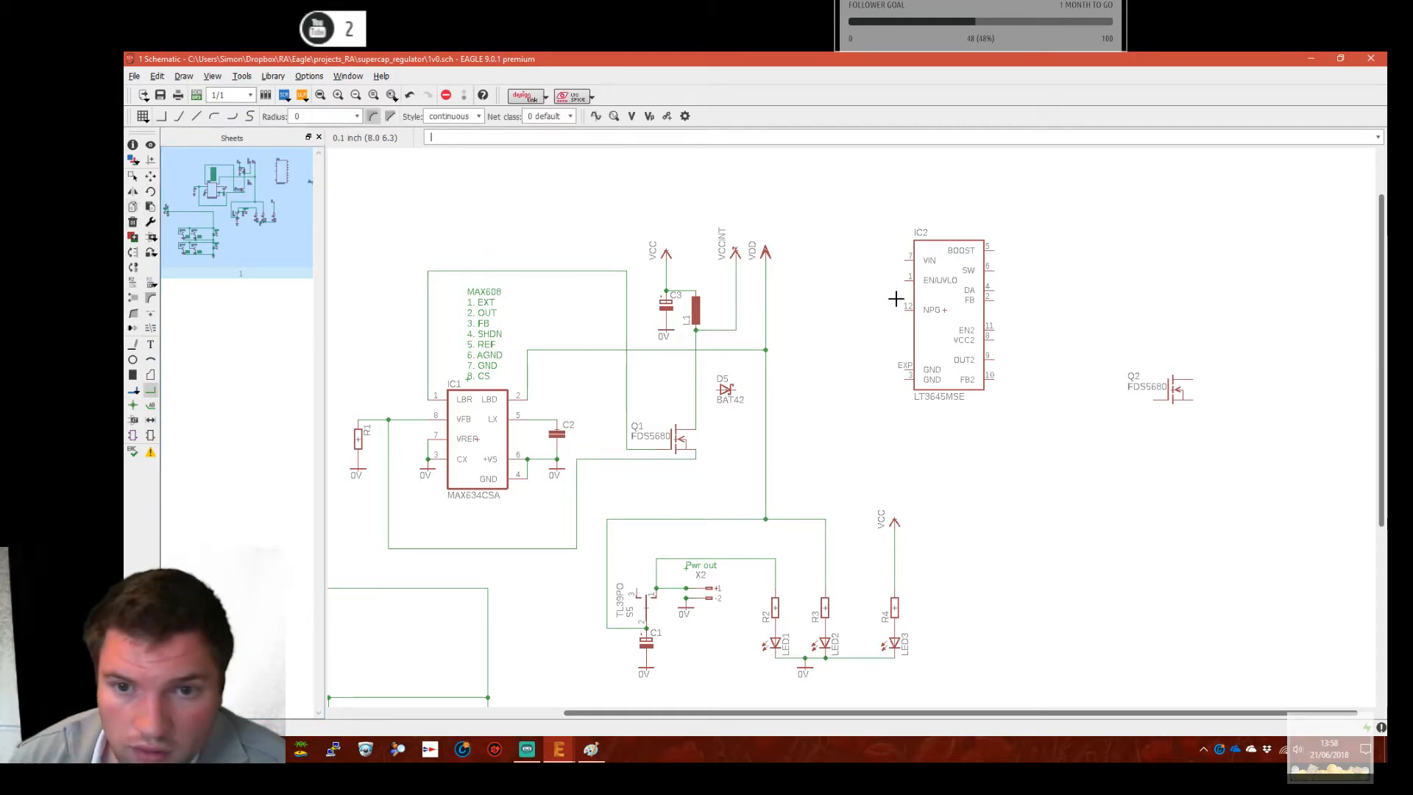
click(905, 311)
click(905, 280)
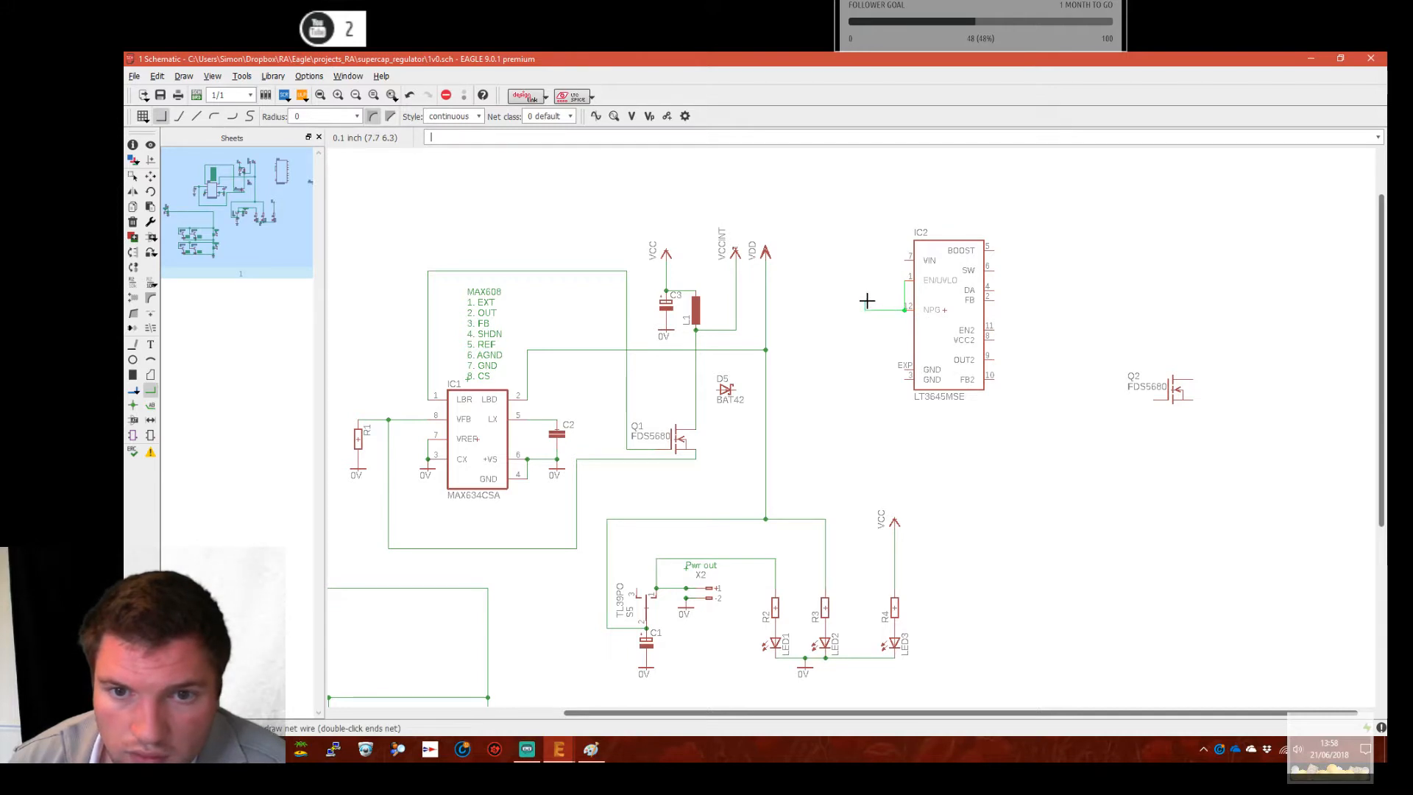
click(138, 206)
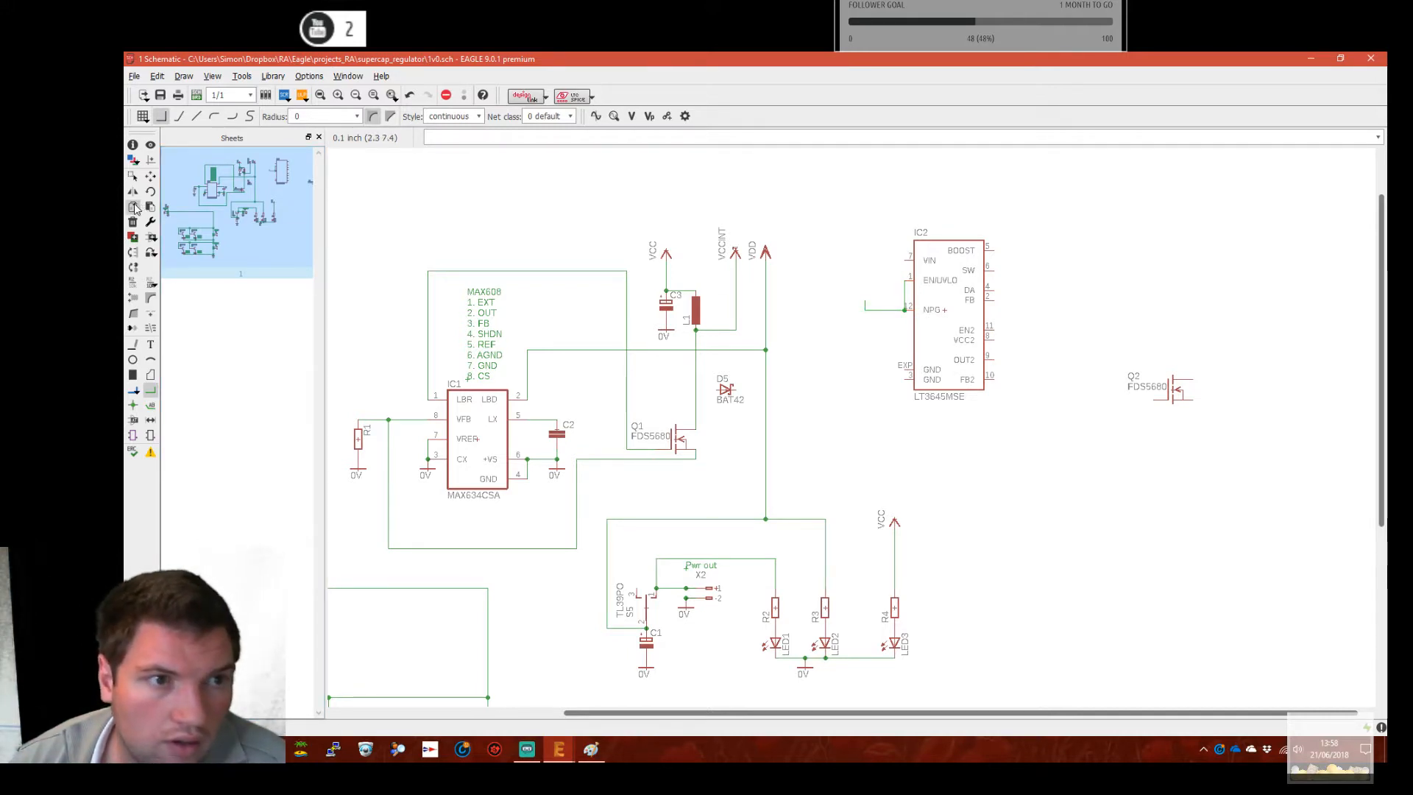
click(869, 287)
click(887, 310)
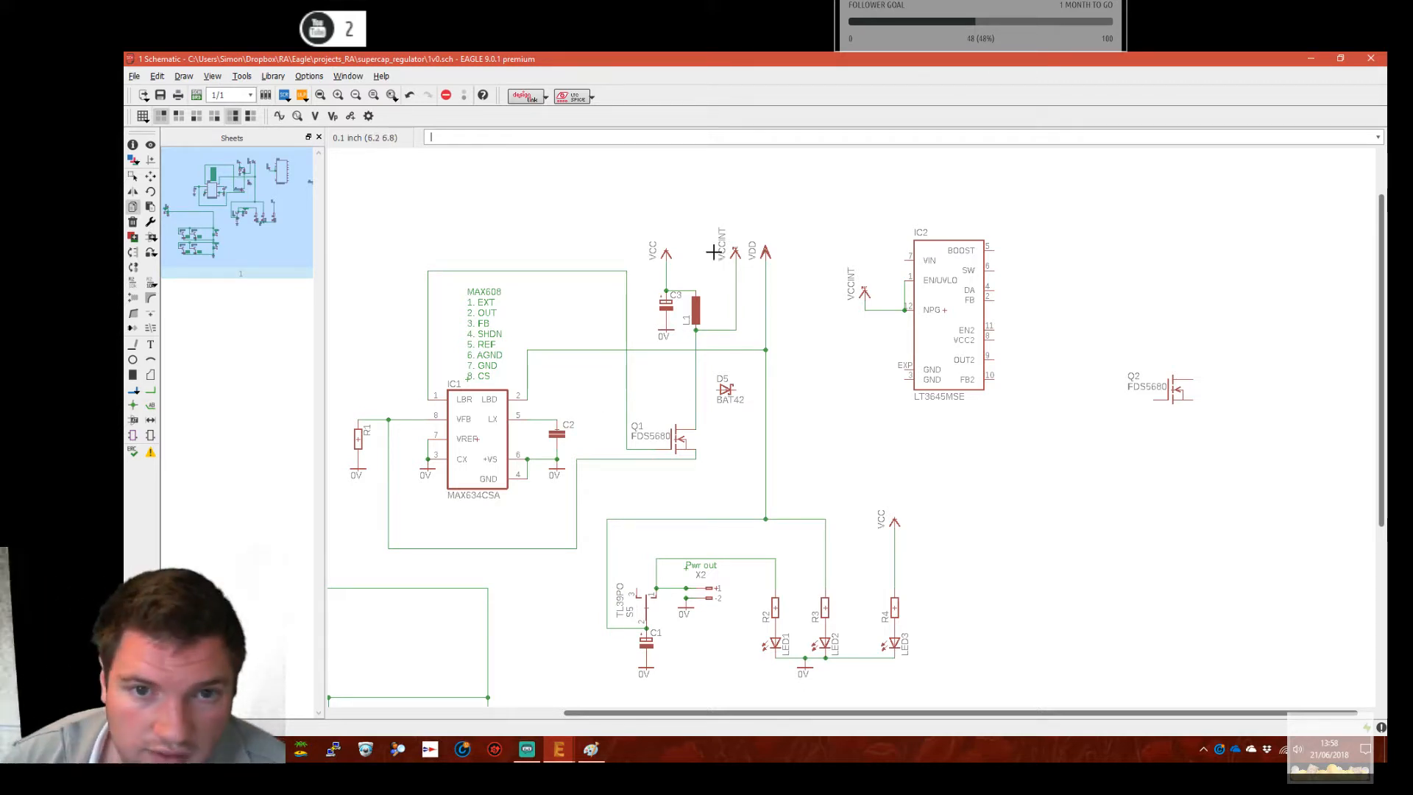
Run a net from IC2's VCC2 pin 8 and attach a copied VDD symbol to its end
scroll(1043, 356, up, 1)
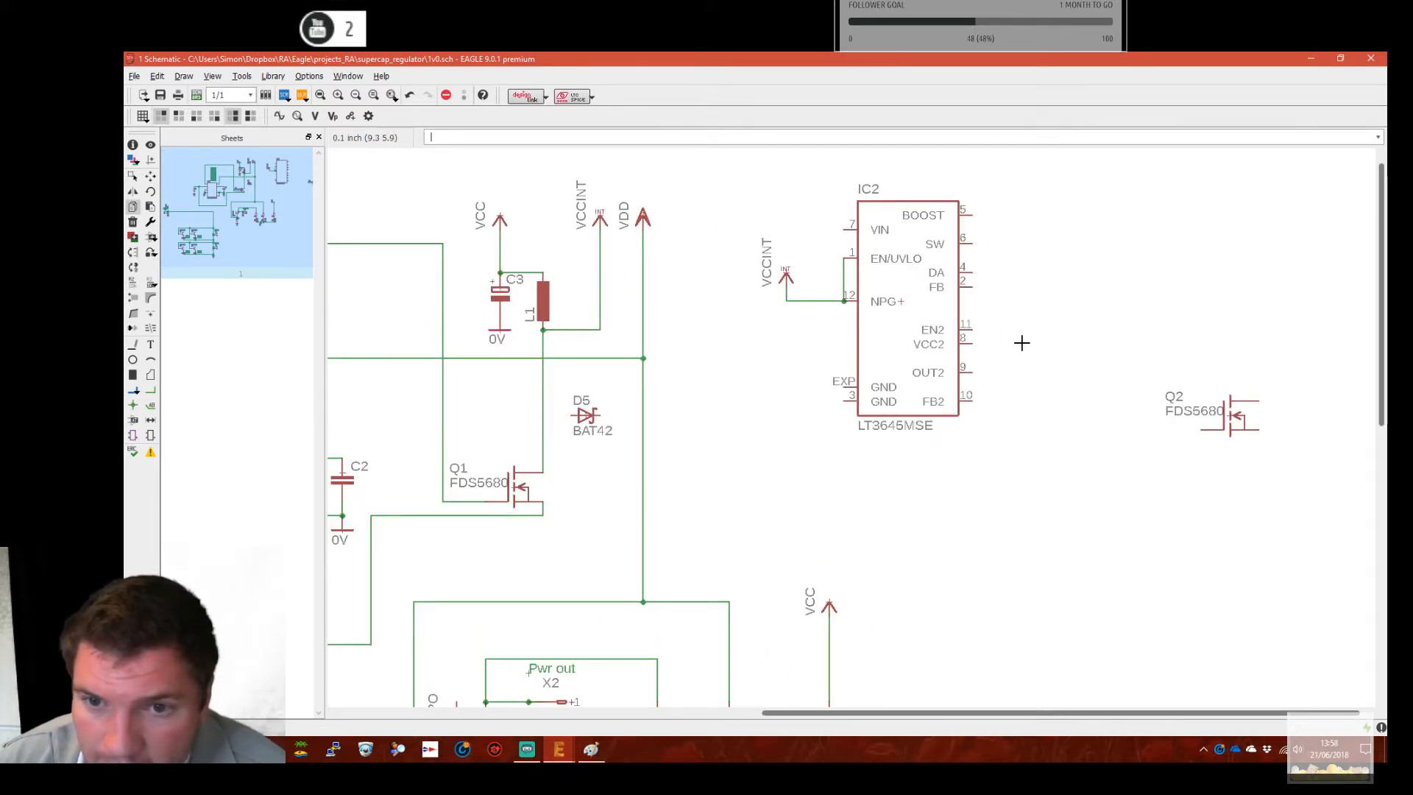
click(151, 390)
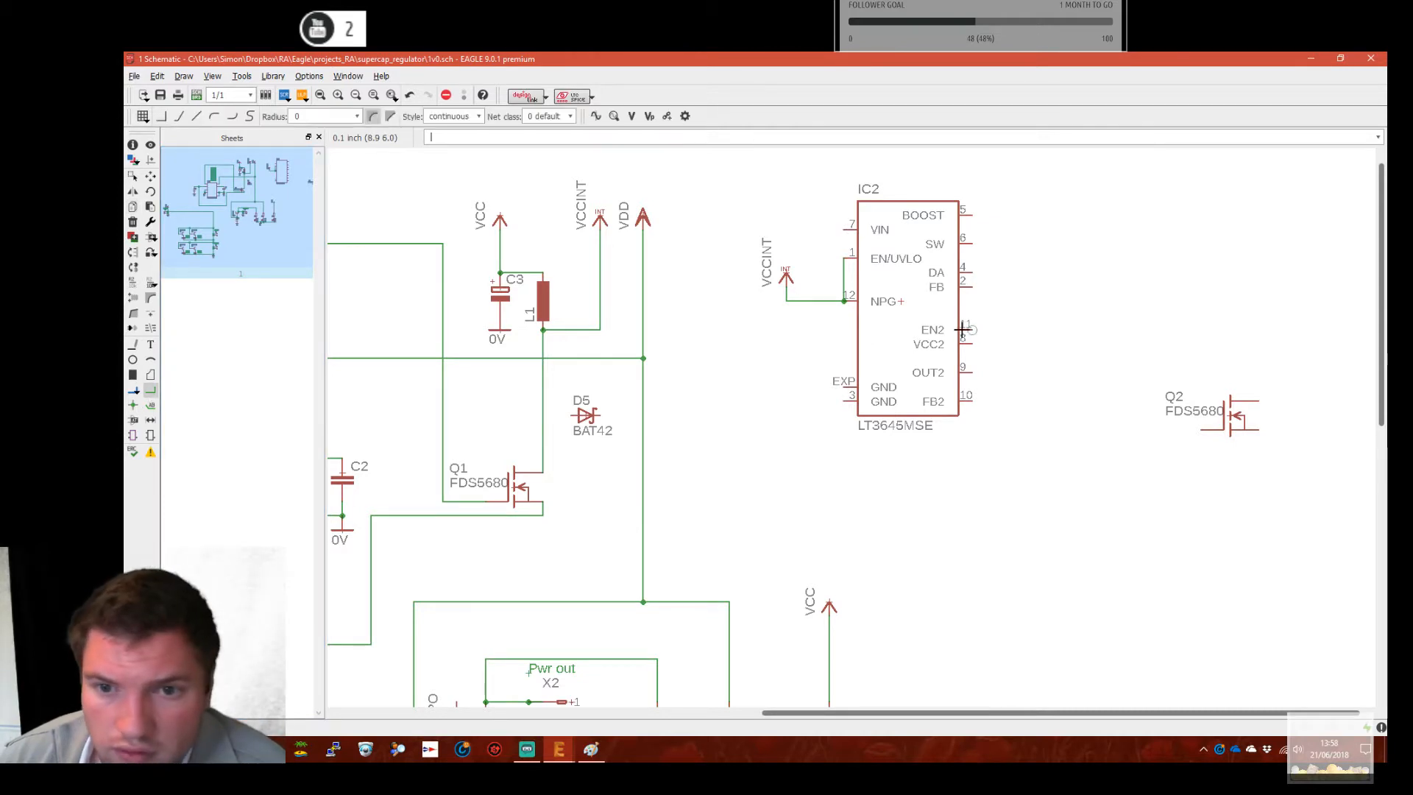
click(970, 342)
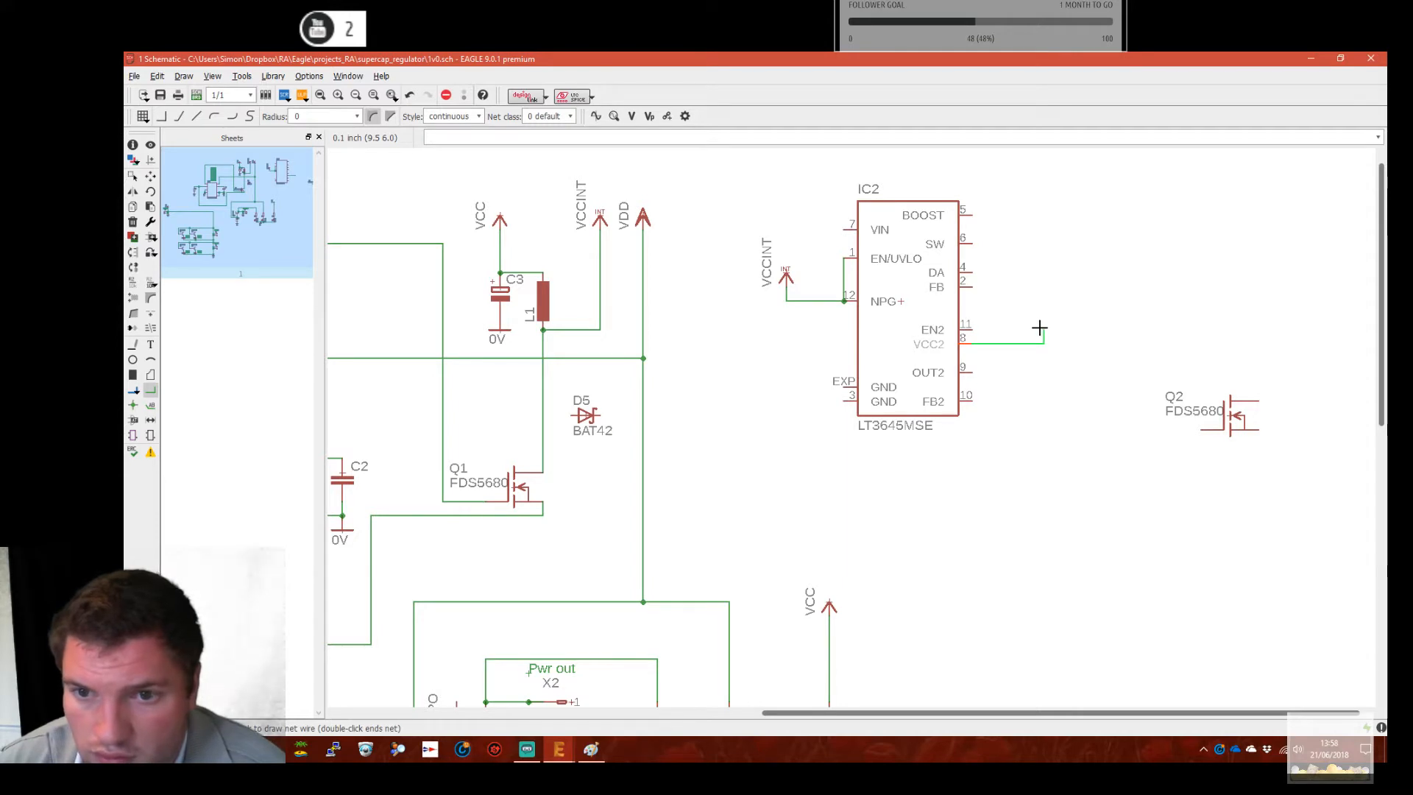
double_click(1043, 330)
click(133, 209)
click(643, 218)
click(1044, 331)
click(1068, 340)
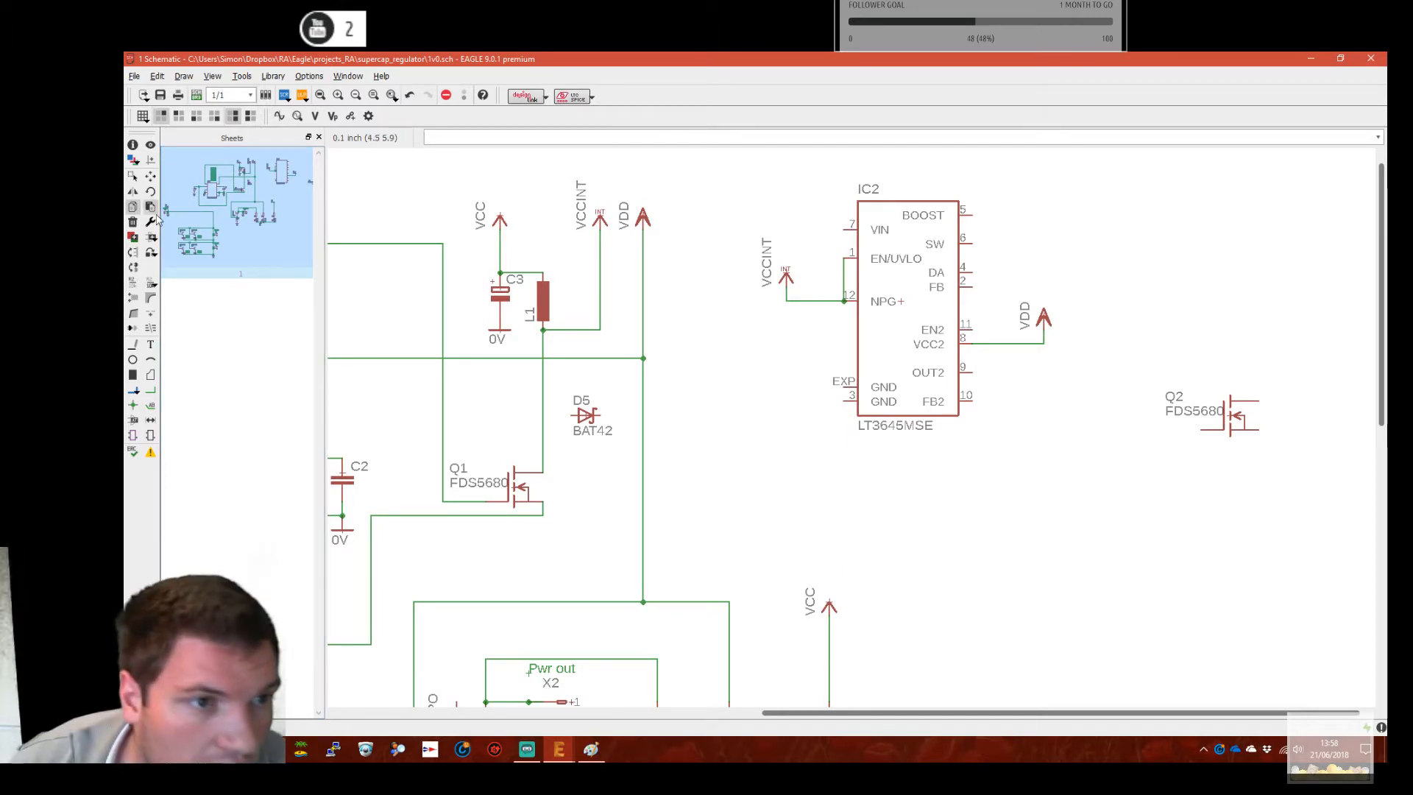
Copy the 0V symbol below C3 to the right of IC2 and wire it to OUT2 pin 9
middle_drag(546, 480, 592, 453)
click(545, 303)
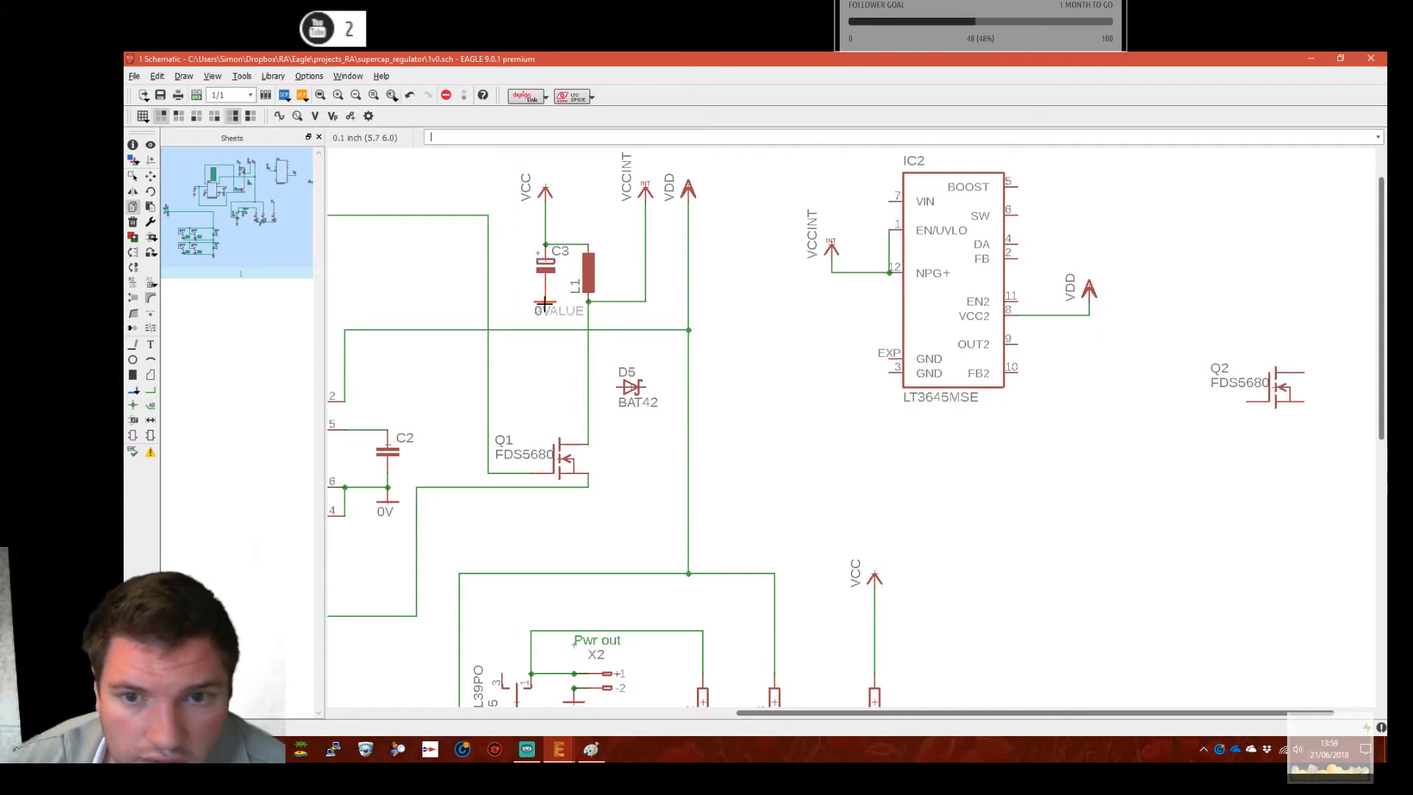
click(1090, 357)
click(150, 390)
click(1017, 344)
click(1089, 344)
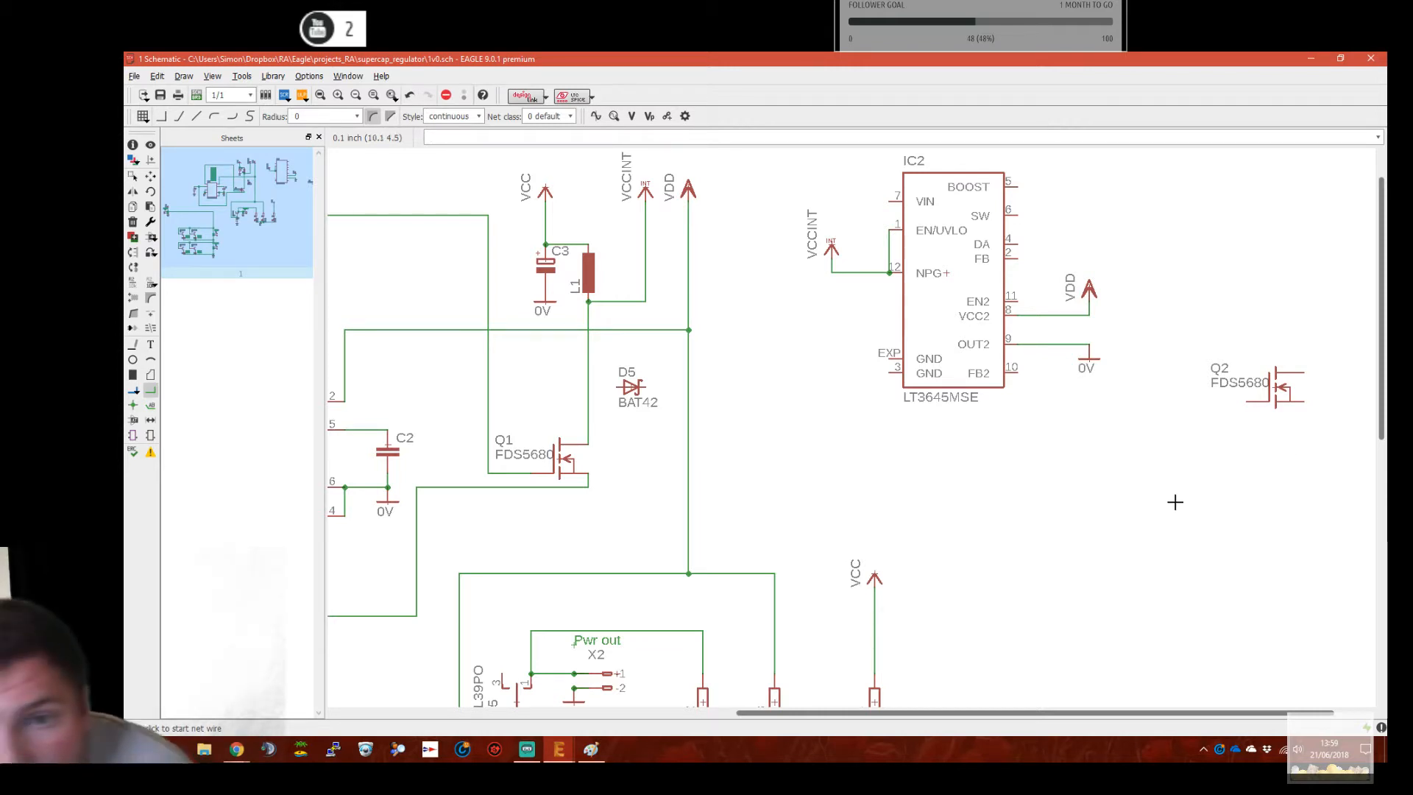
Wire IC2's DA pin 4 to the OUT2 0V net, and GND pin 3 to FB pin 2
click(1028, 244)
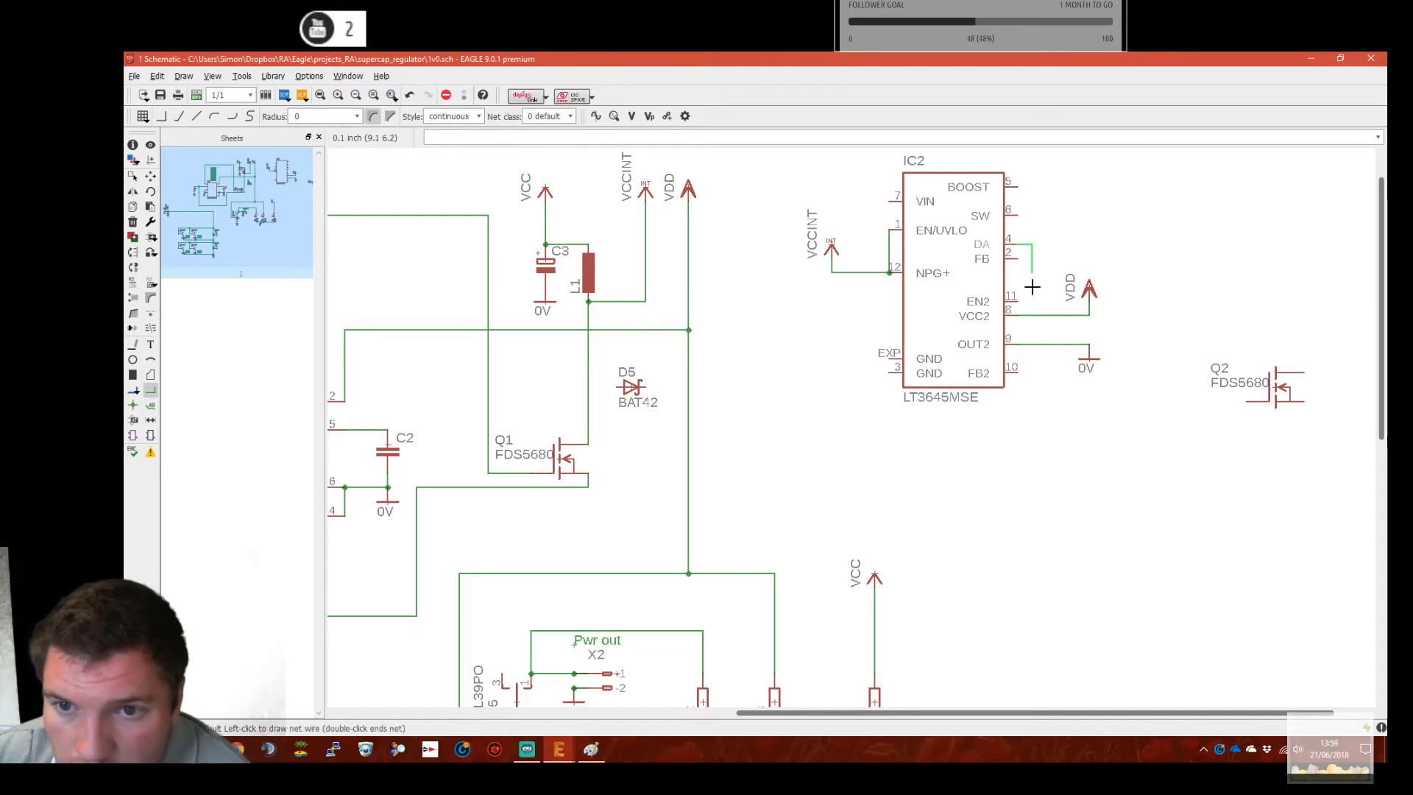
click(1033, 344)
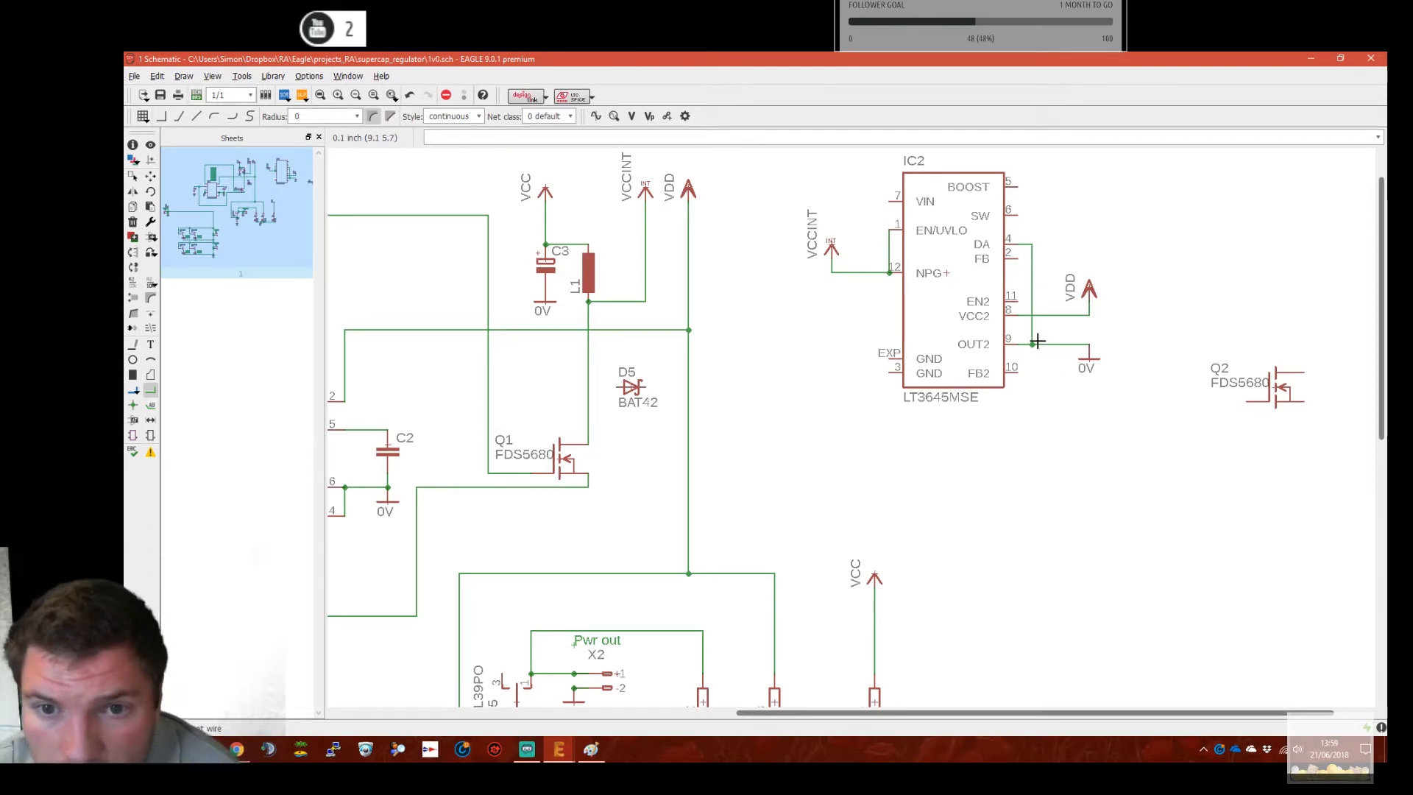
click(887, 374)
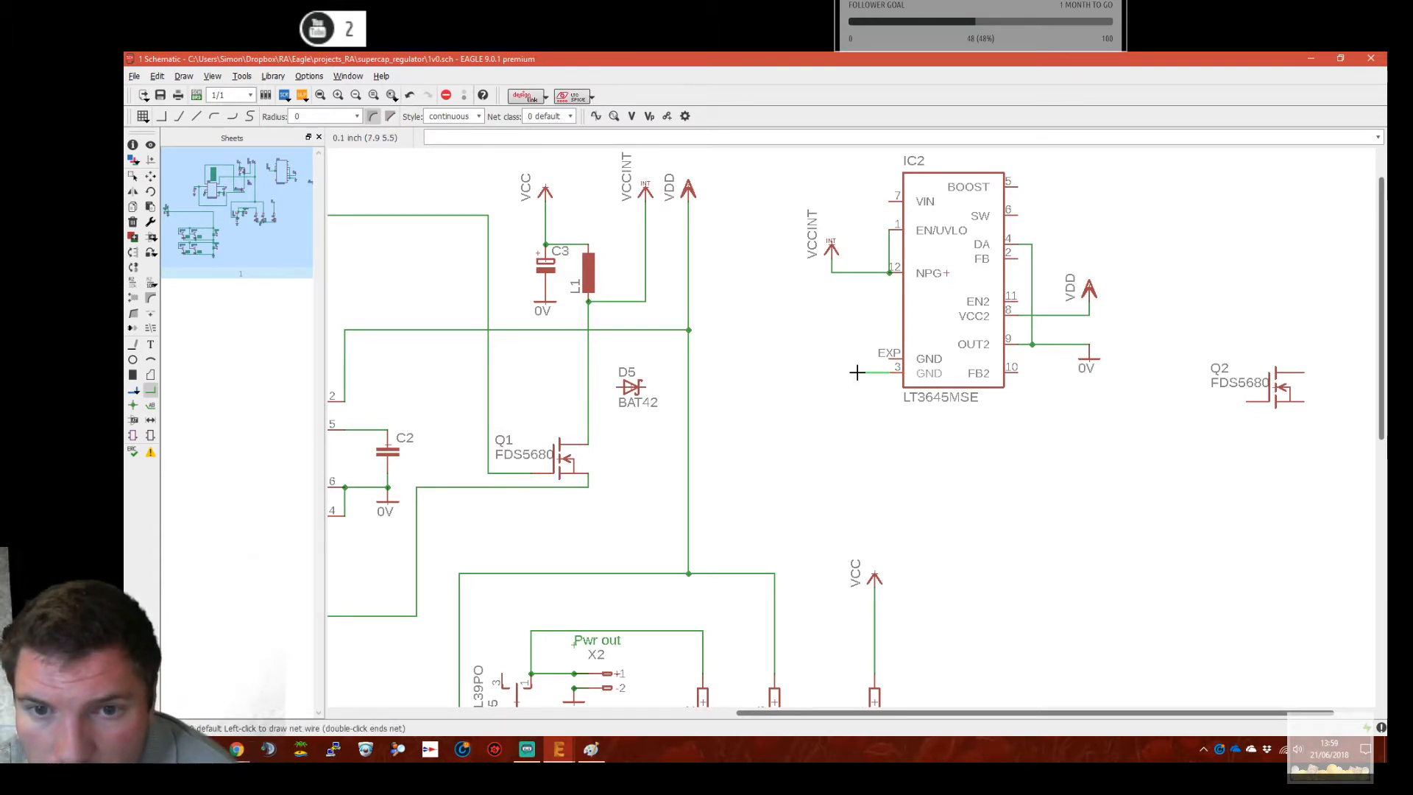
click(860, 287)
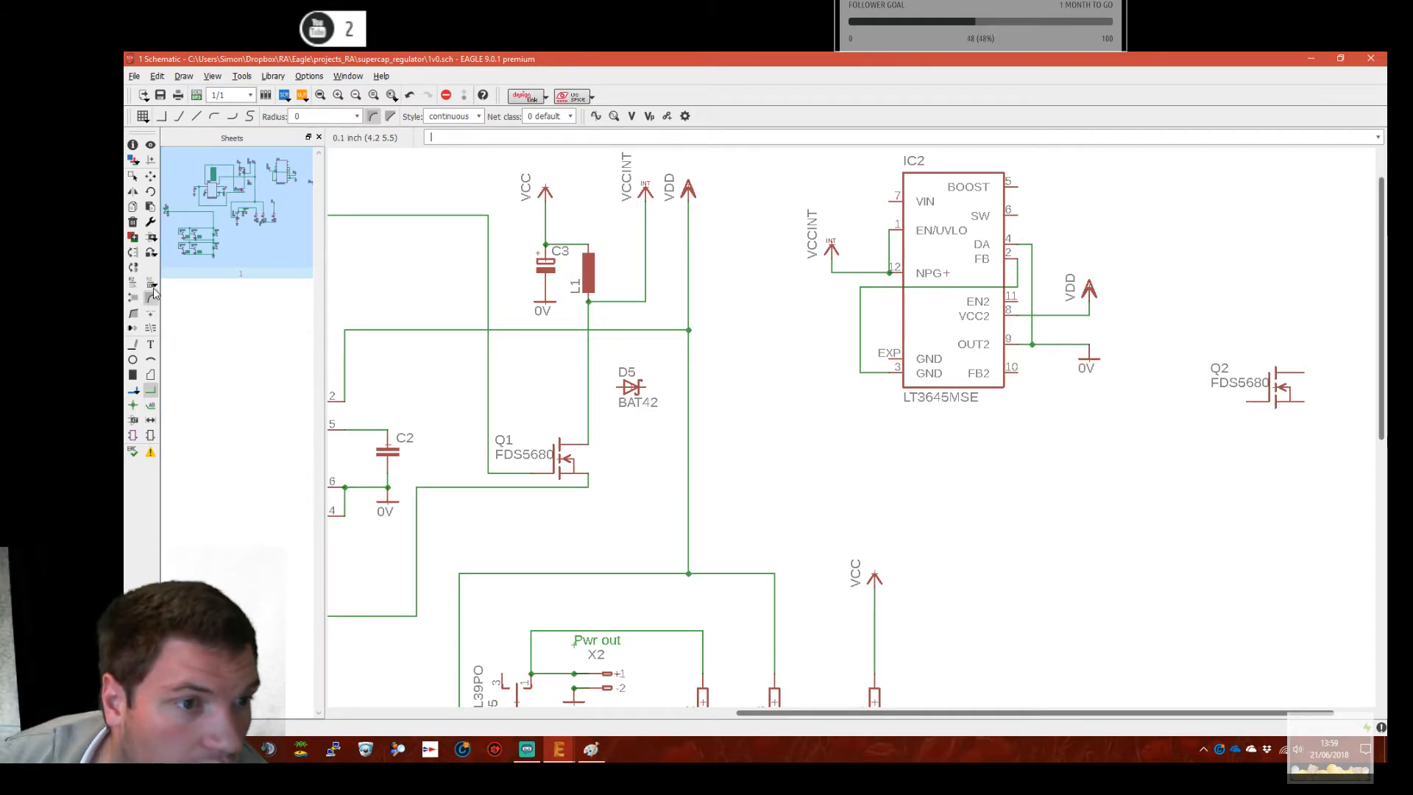
Copy capacitor C2 onto IC2's GND pin 3 net and attach a copied 0V symbol to the capacitor's lower end
click(136, 207)
middle_drag(475, 406, 702, 392)
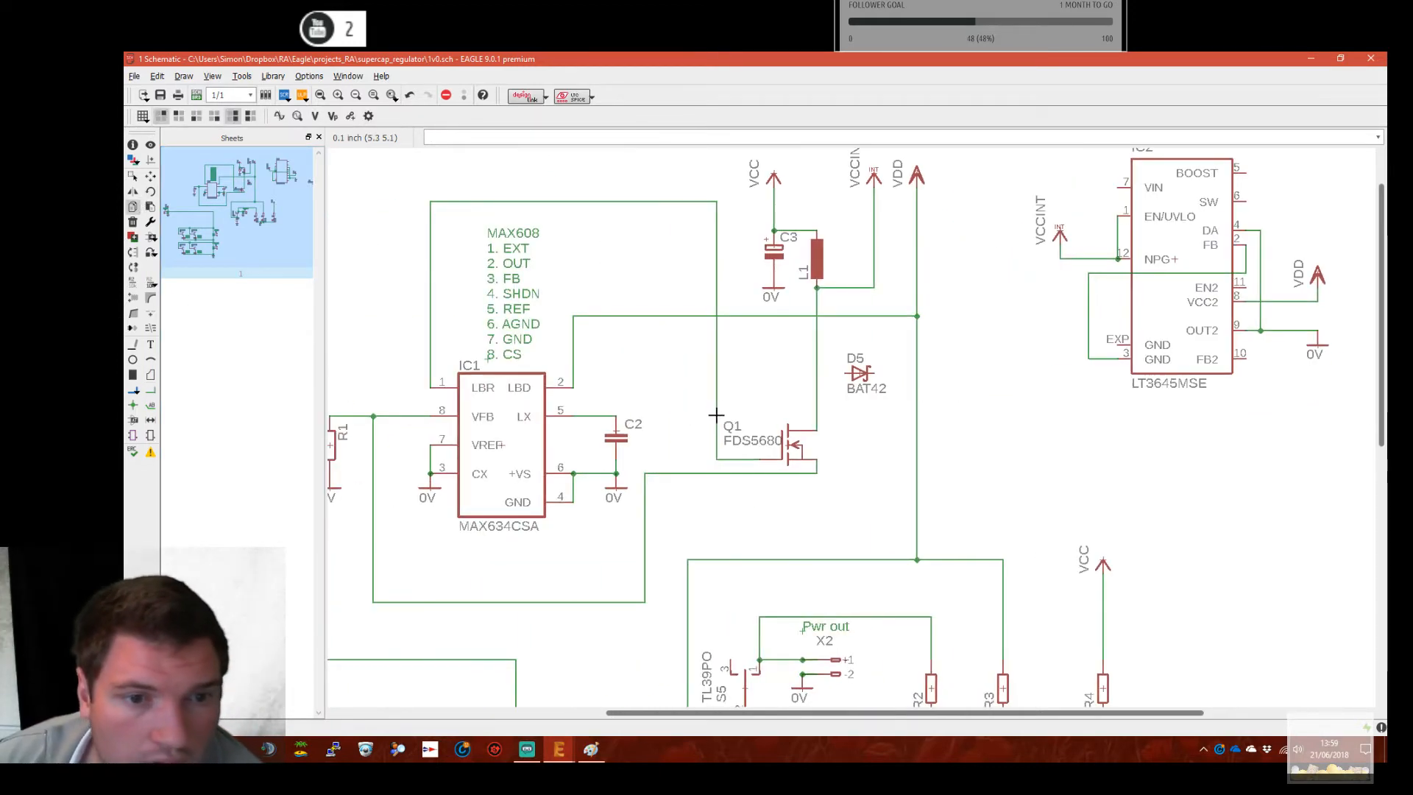
click(619, 440)
click(1088, 381)
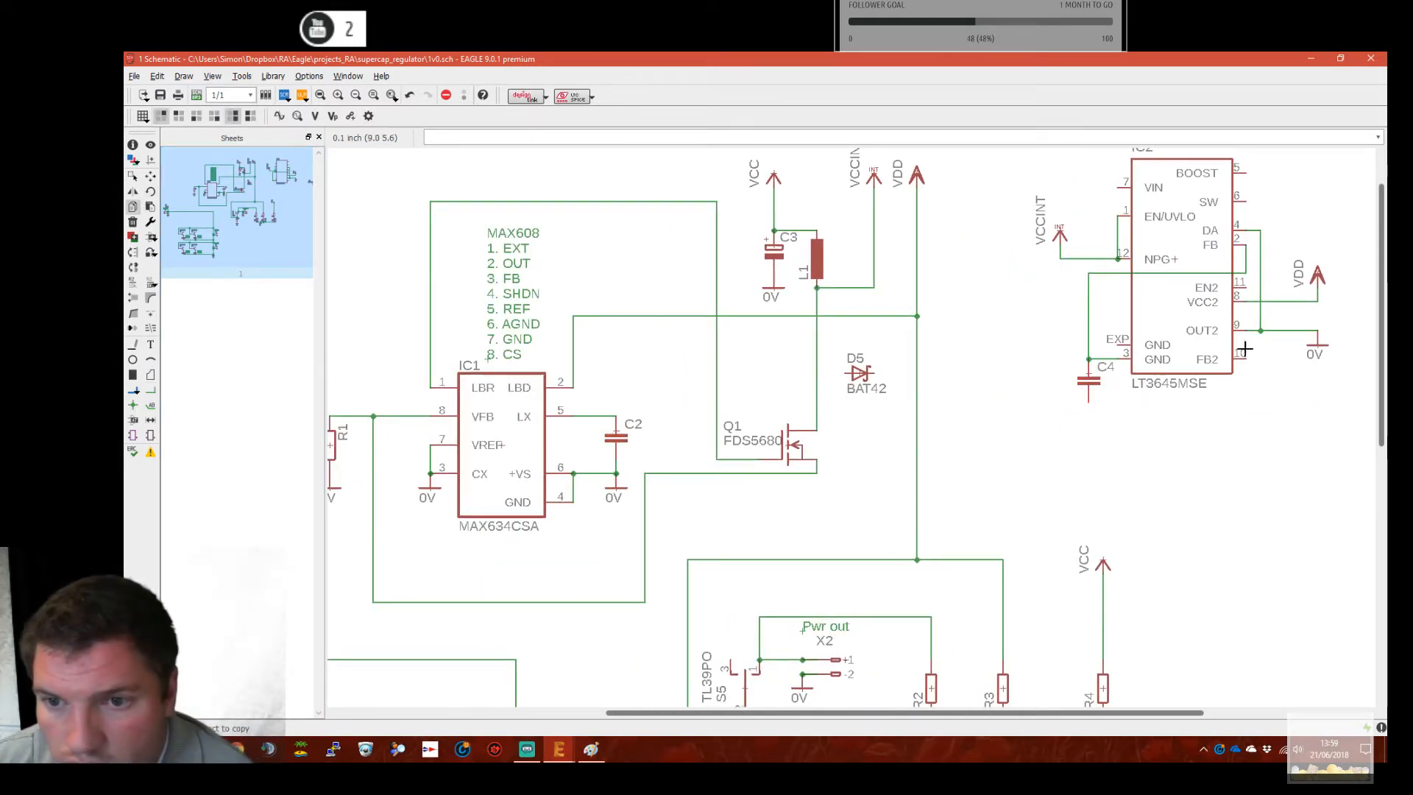
click(1088, 414)
middle_drag(1161, 451, 1041, 463)
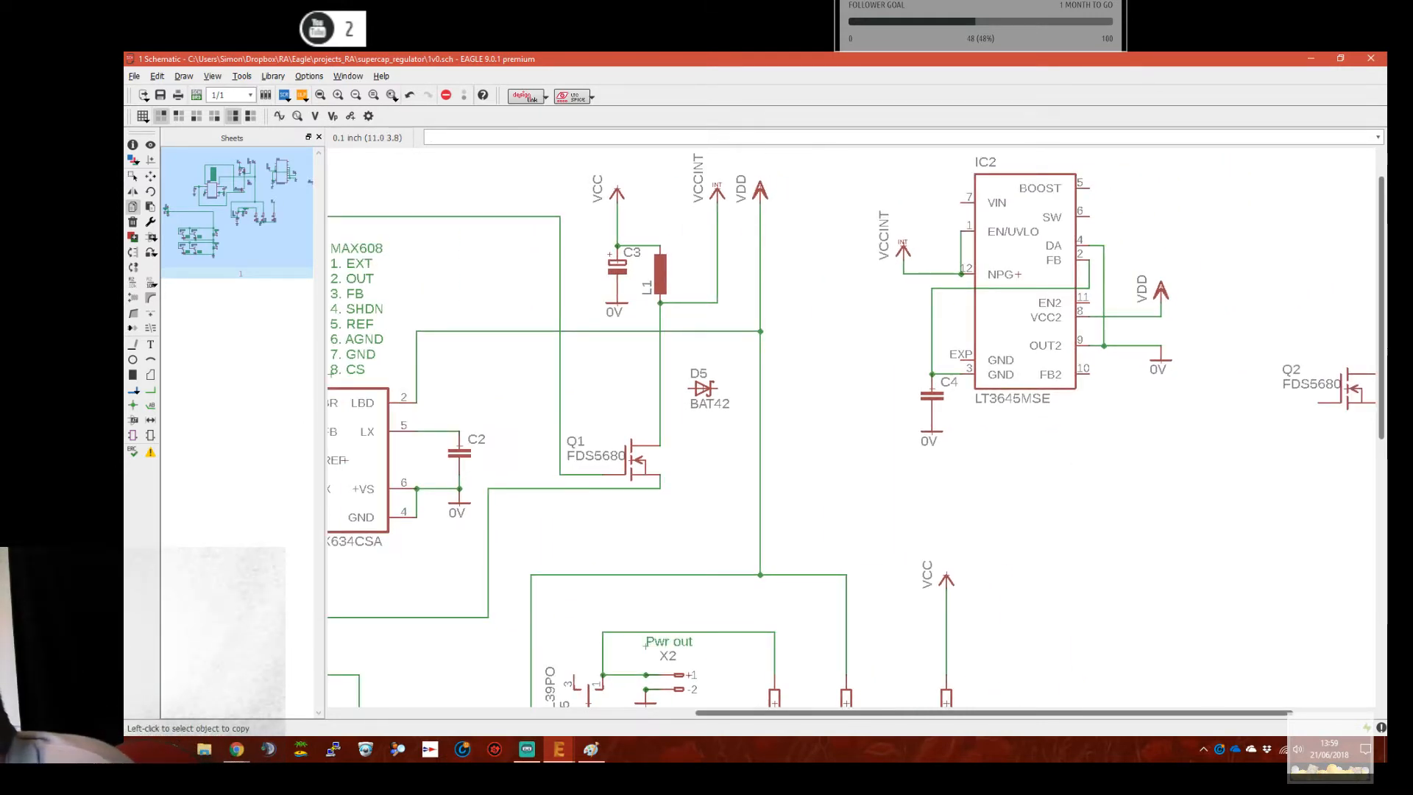
Copy capacitor C4 onto IC2's FB2 pin 10 and attach an upside-down copy of the VCCINT symbol below it
key(alt+Tab)
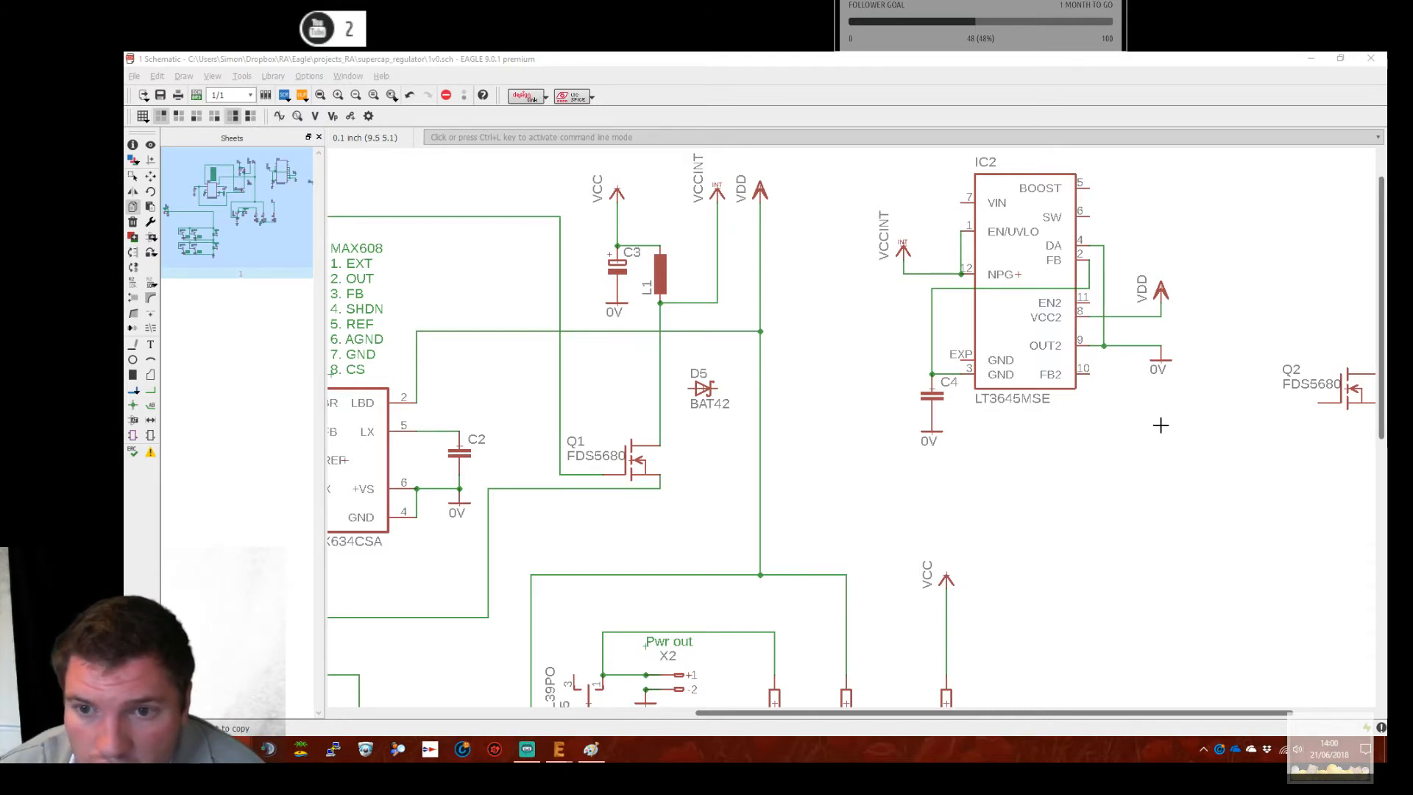
click(931, 395)
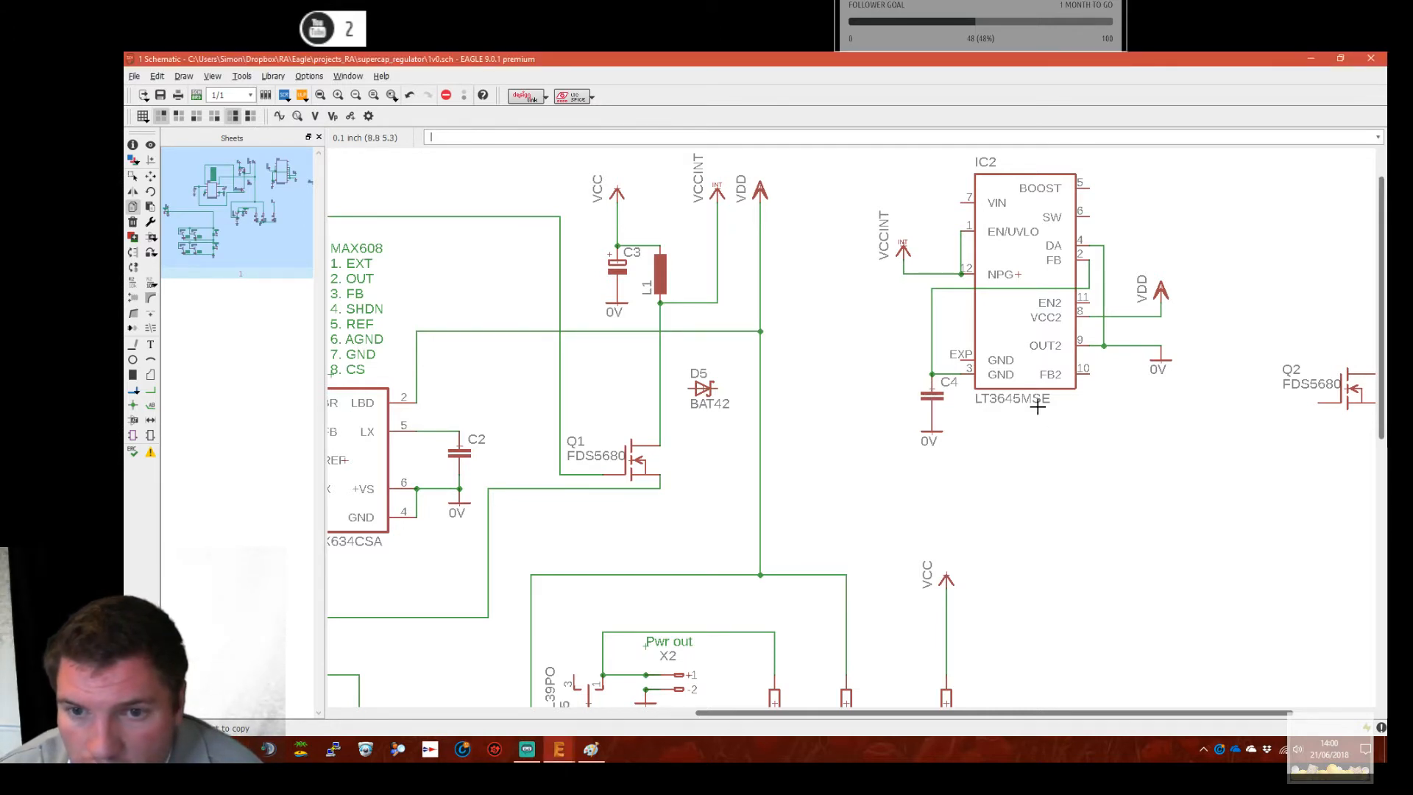
click(1089, 408)
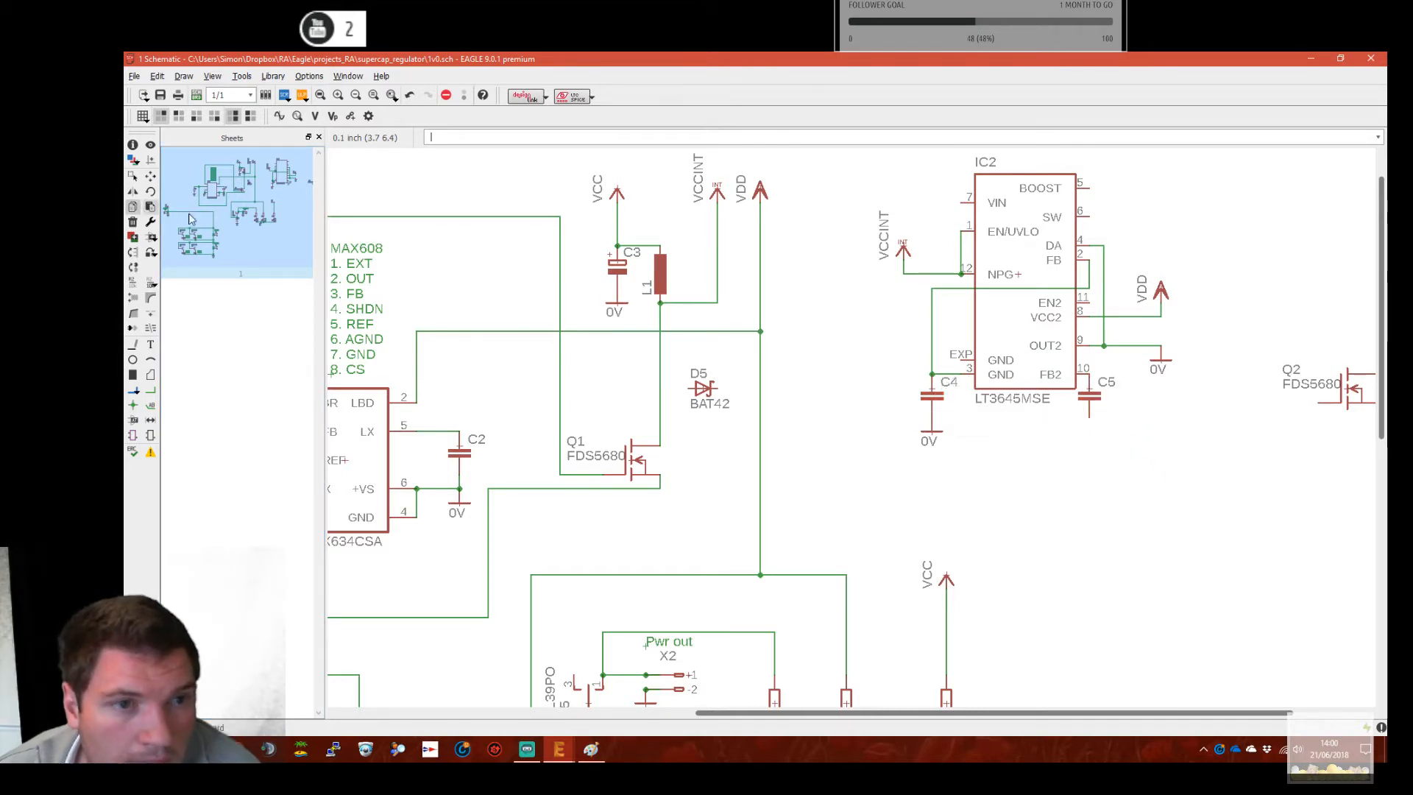
click(904, 252)
right_click(1090, 423)
right_click(1089, 423)
click(1090, 420)
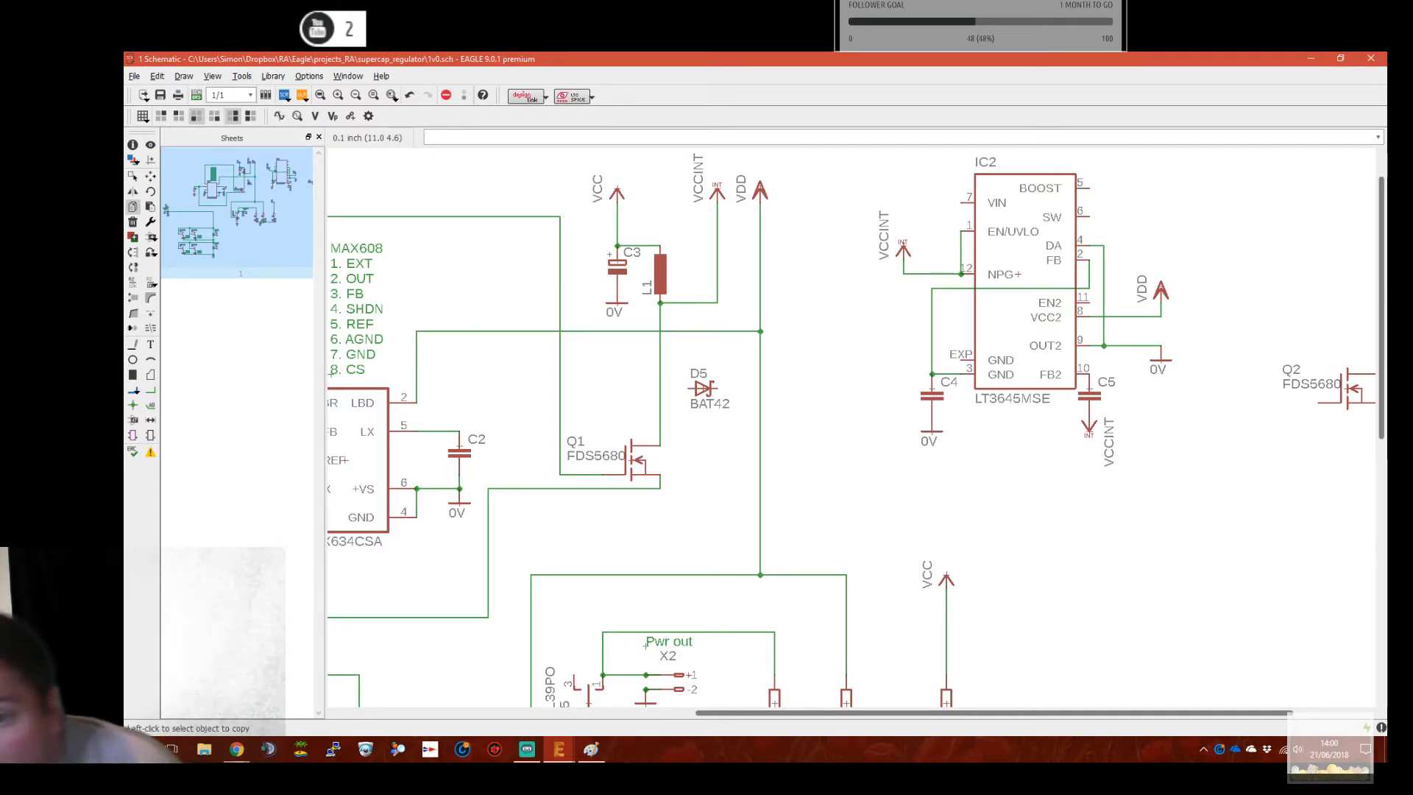
Move MOSFET Q2 closer to IC2, above and to the right of the VDD symbol at VCC2
middle_drag(1057, 383, 914, 364)
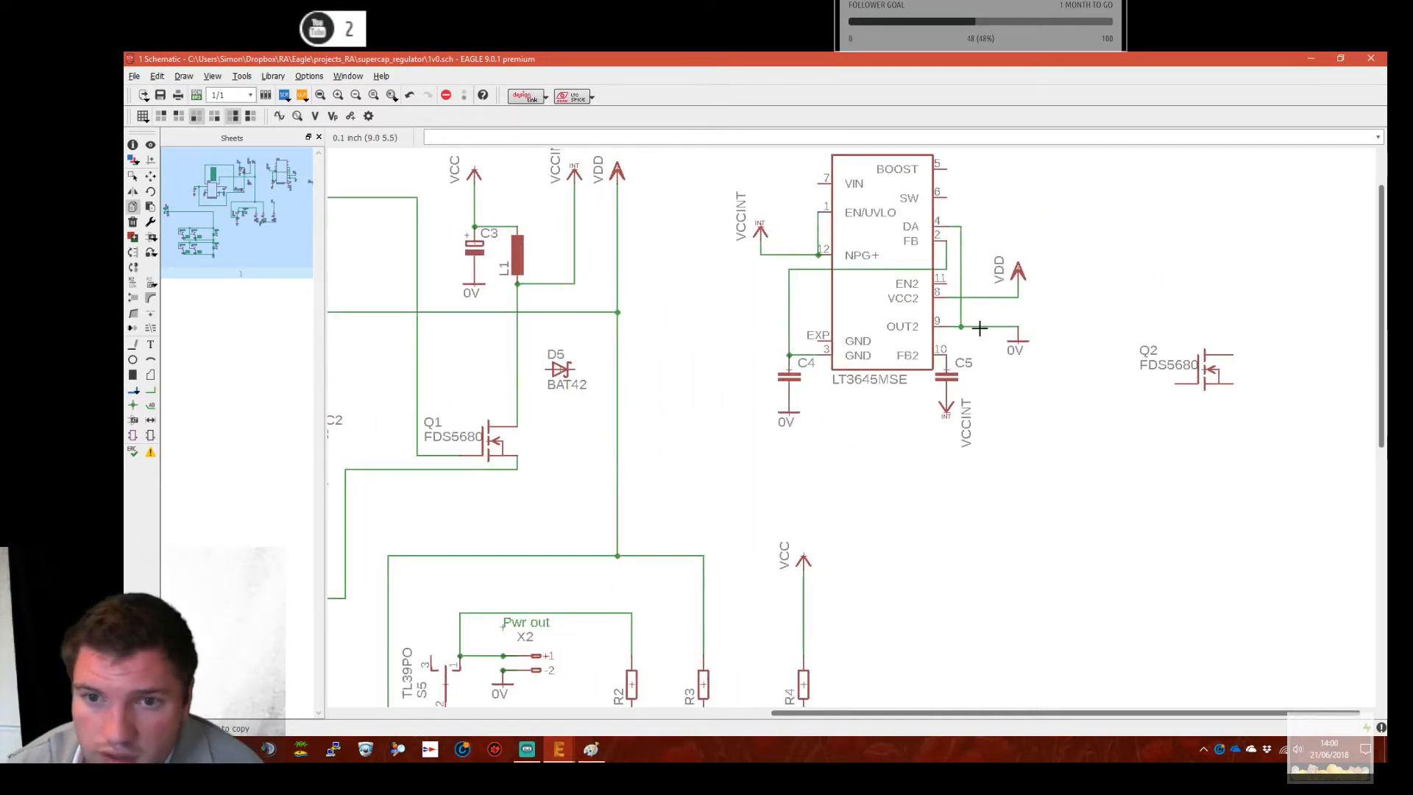
click(150, 177)
click(1205, 372)
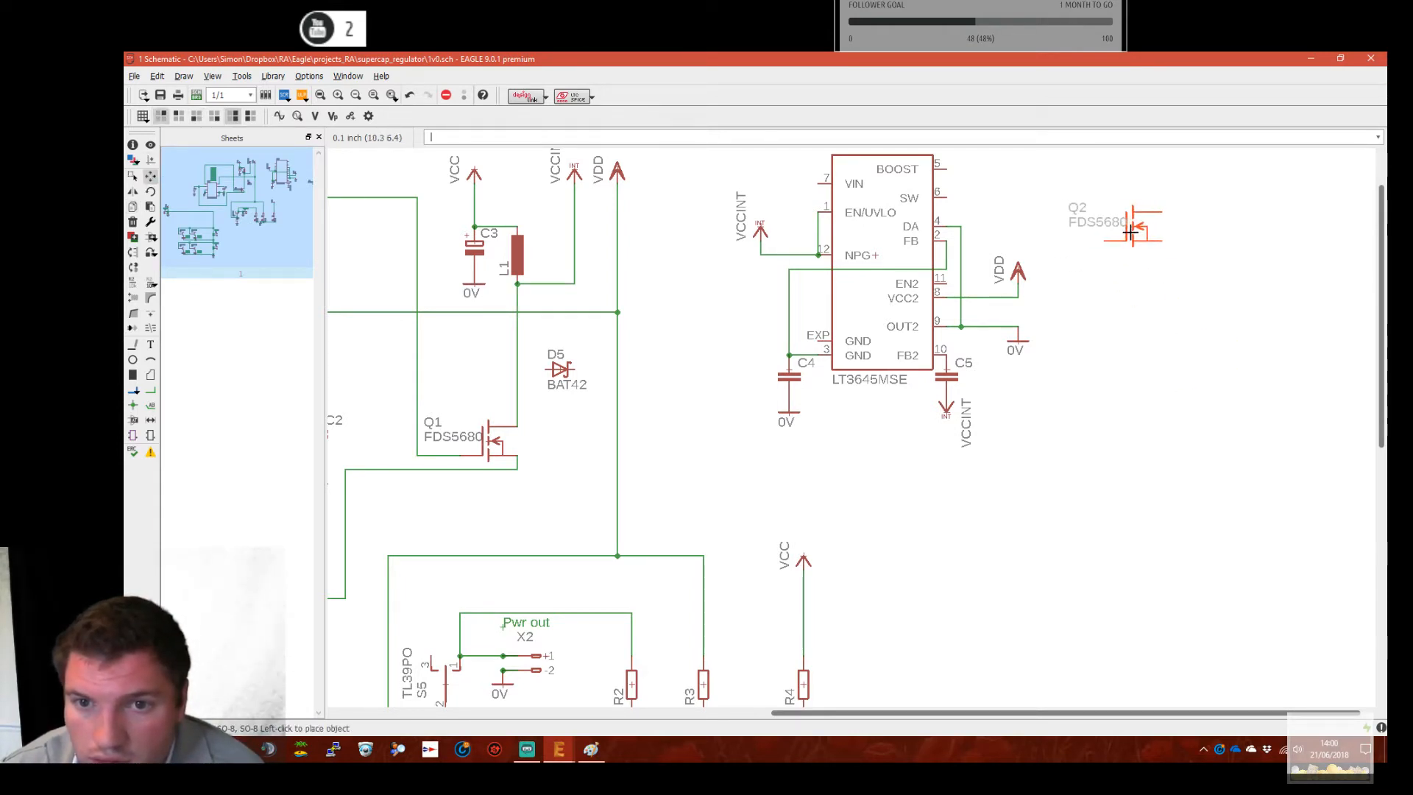
click(1088, 218)
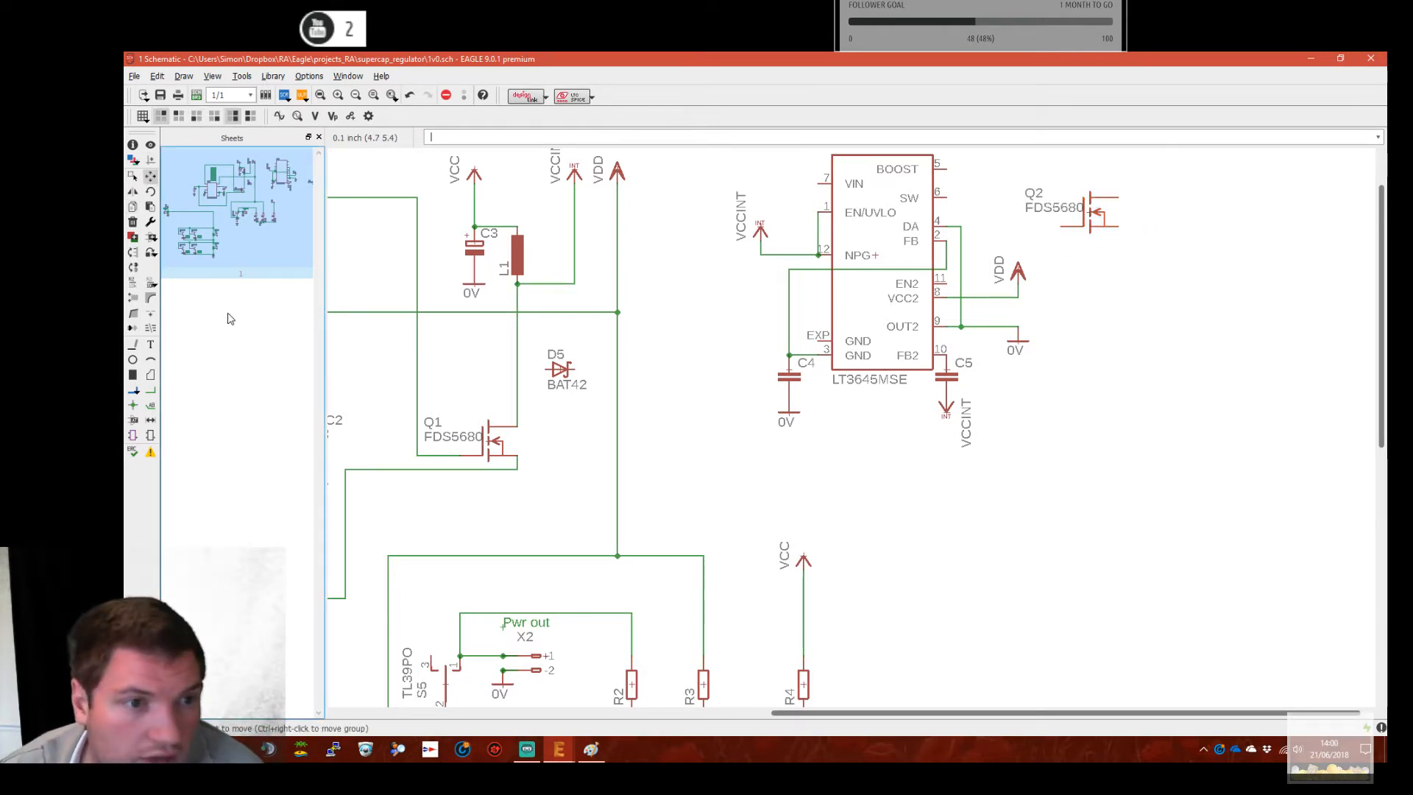
Run a net from IC2's EN2 pin 11 to the gate of Q2
click(150, 390)
click(946, 282)
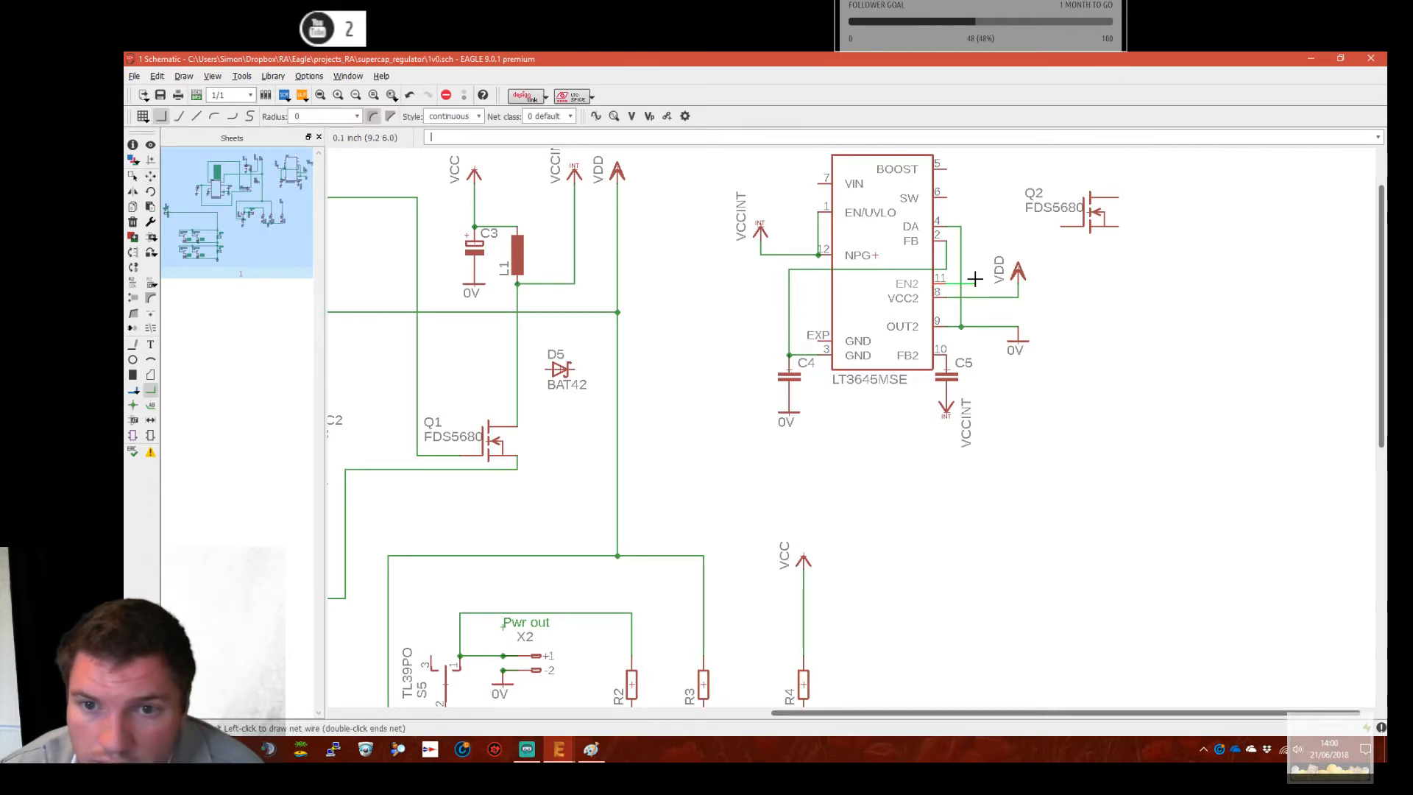
click(975, 226)
click(1063, 226)
middle_drag(1155, 284, 1151, 326)
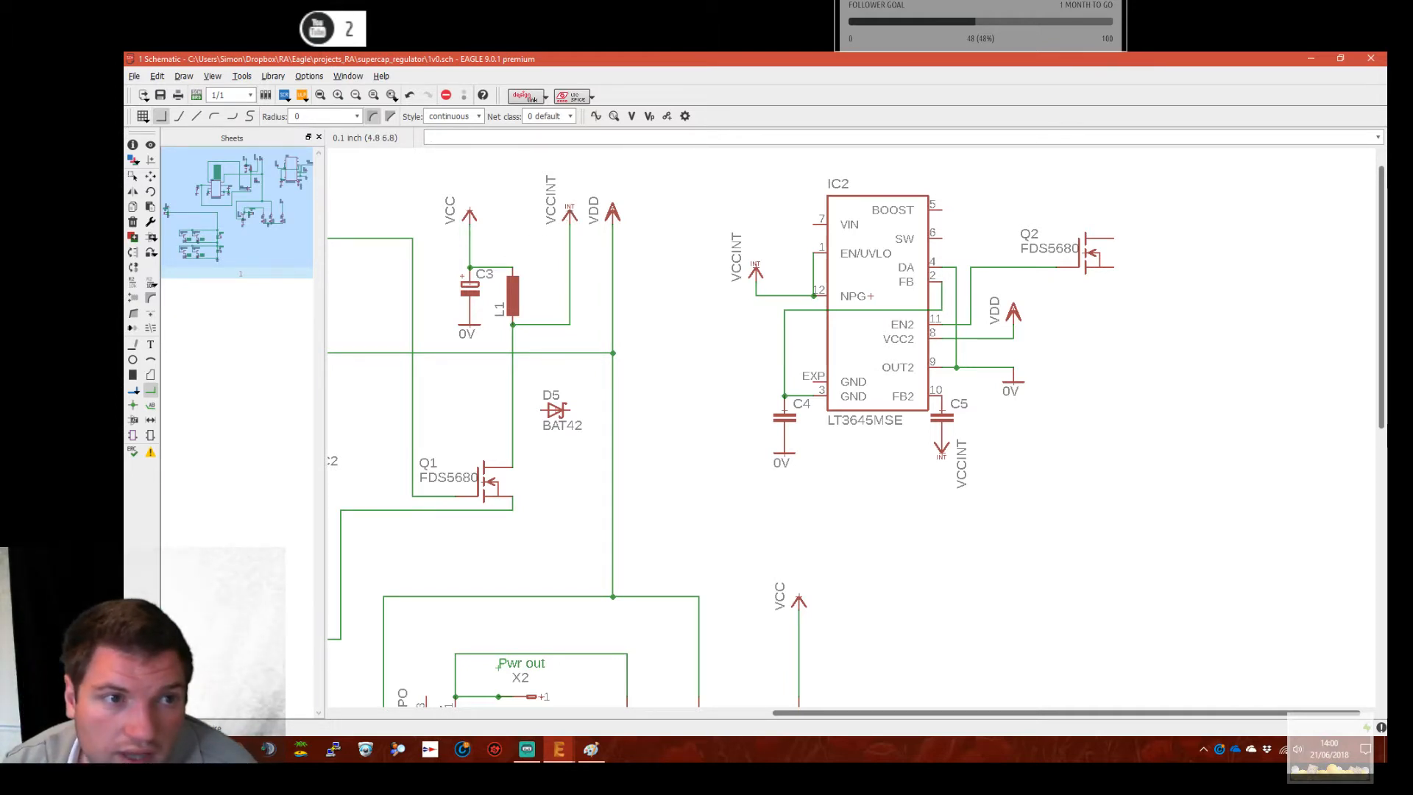
Attach an upside-down copy of VCCINT to Q2's lower terminal and a copied VDD symbol to its upper terminal
click(132, 207)
click(571, 213)
right_click(1172, 337)
right_click(1148, 313)
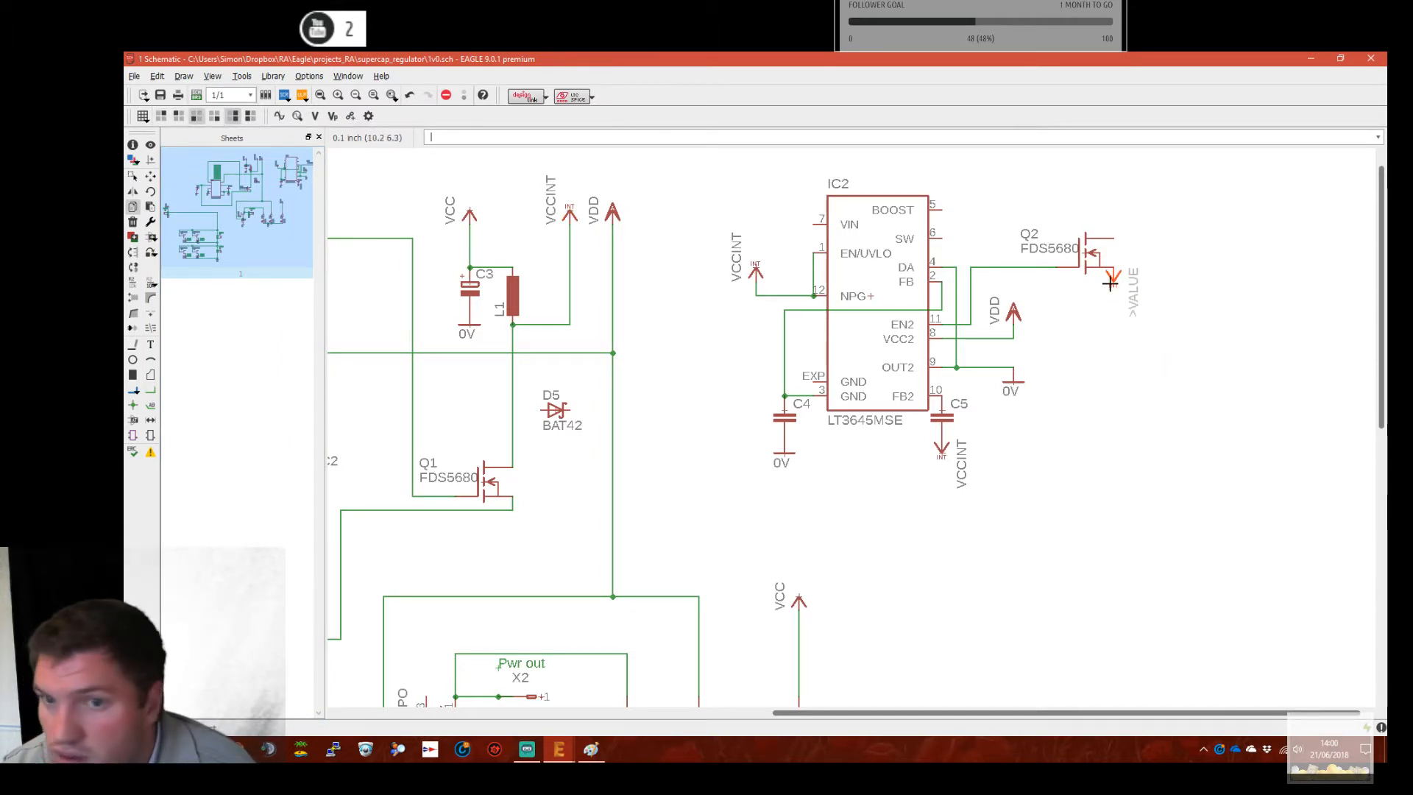
click(1110, 283)
click(602, 222)
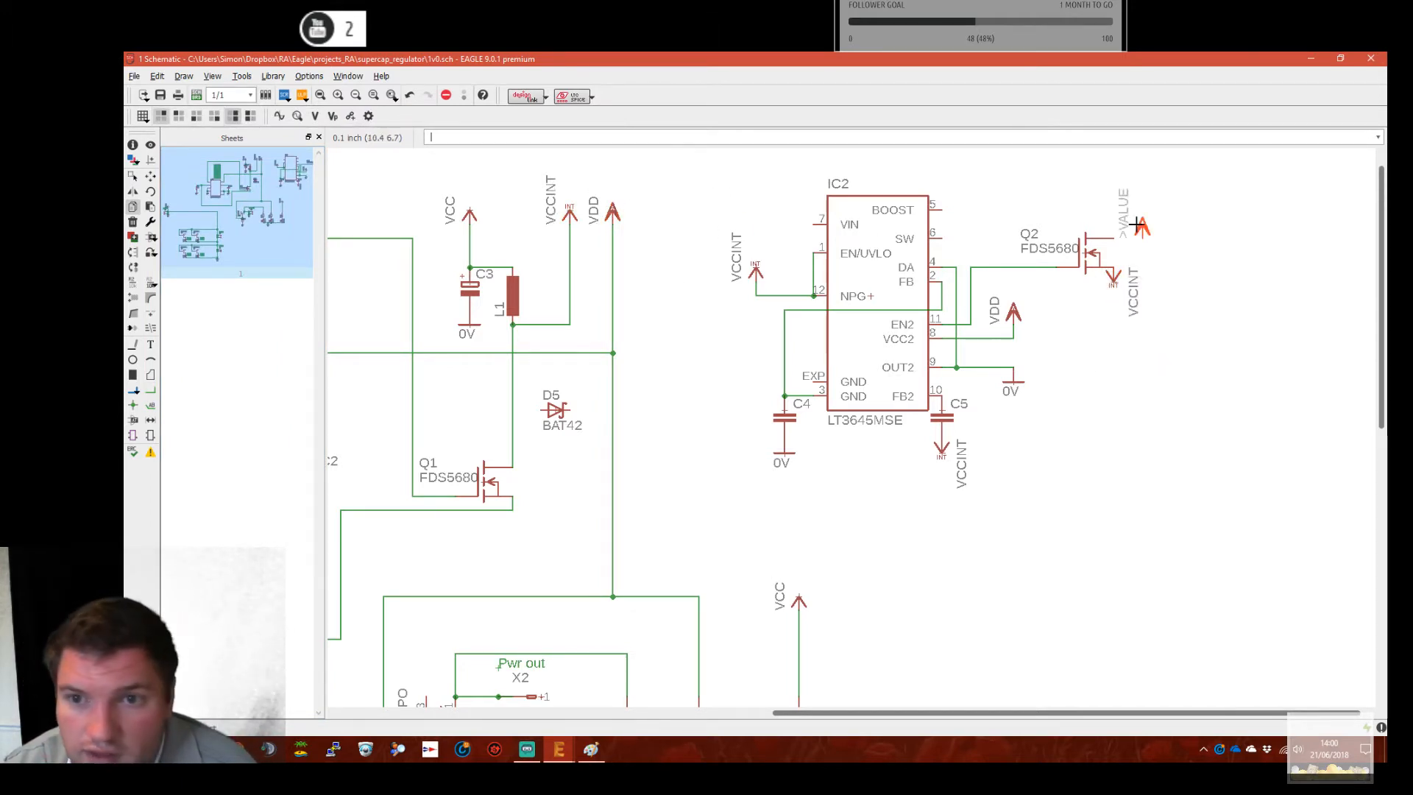
click(1111, 221)
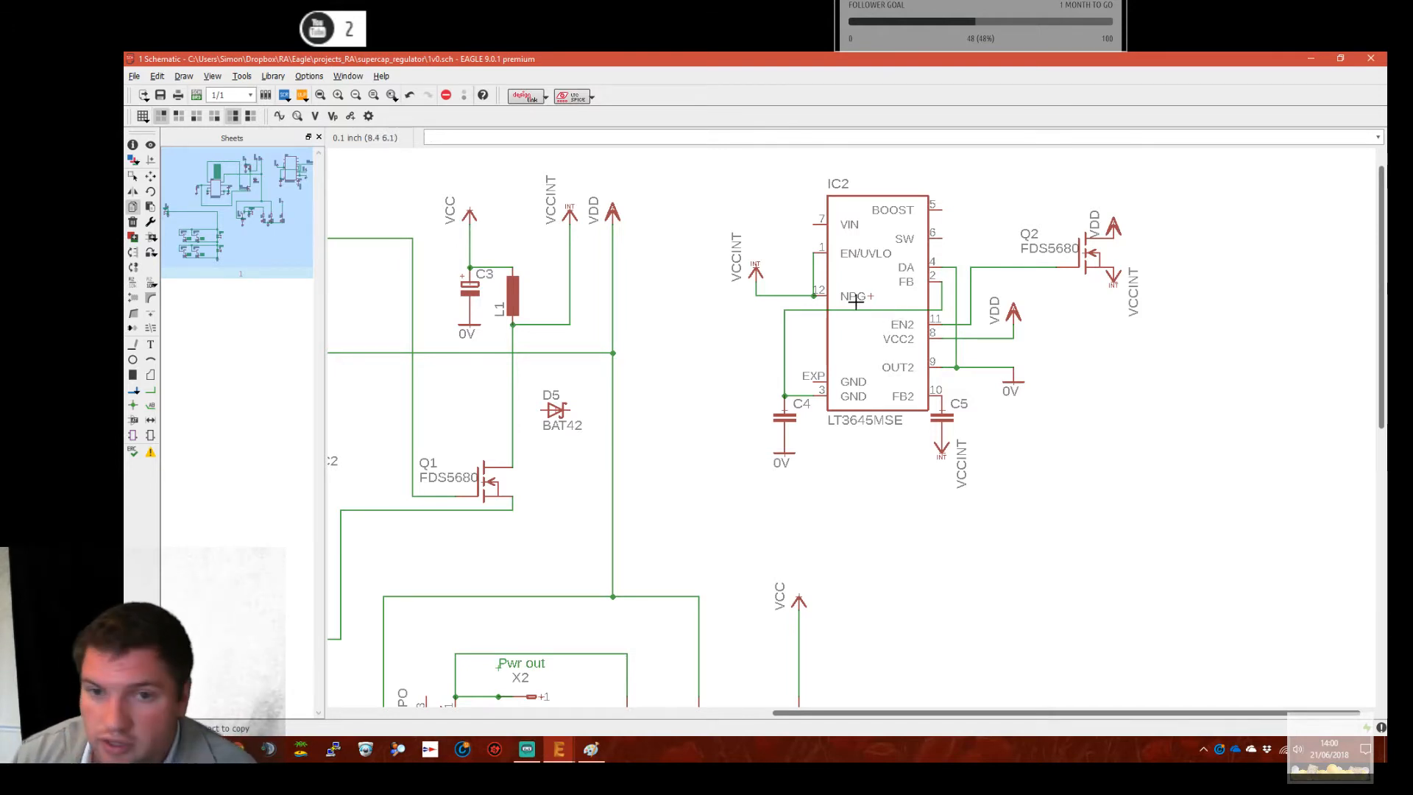
Switch to the board layout and rip up the VCCINT track between L1 and D5
click(196, 95)
scroll(658, 513, up, 3)
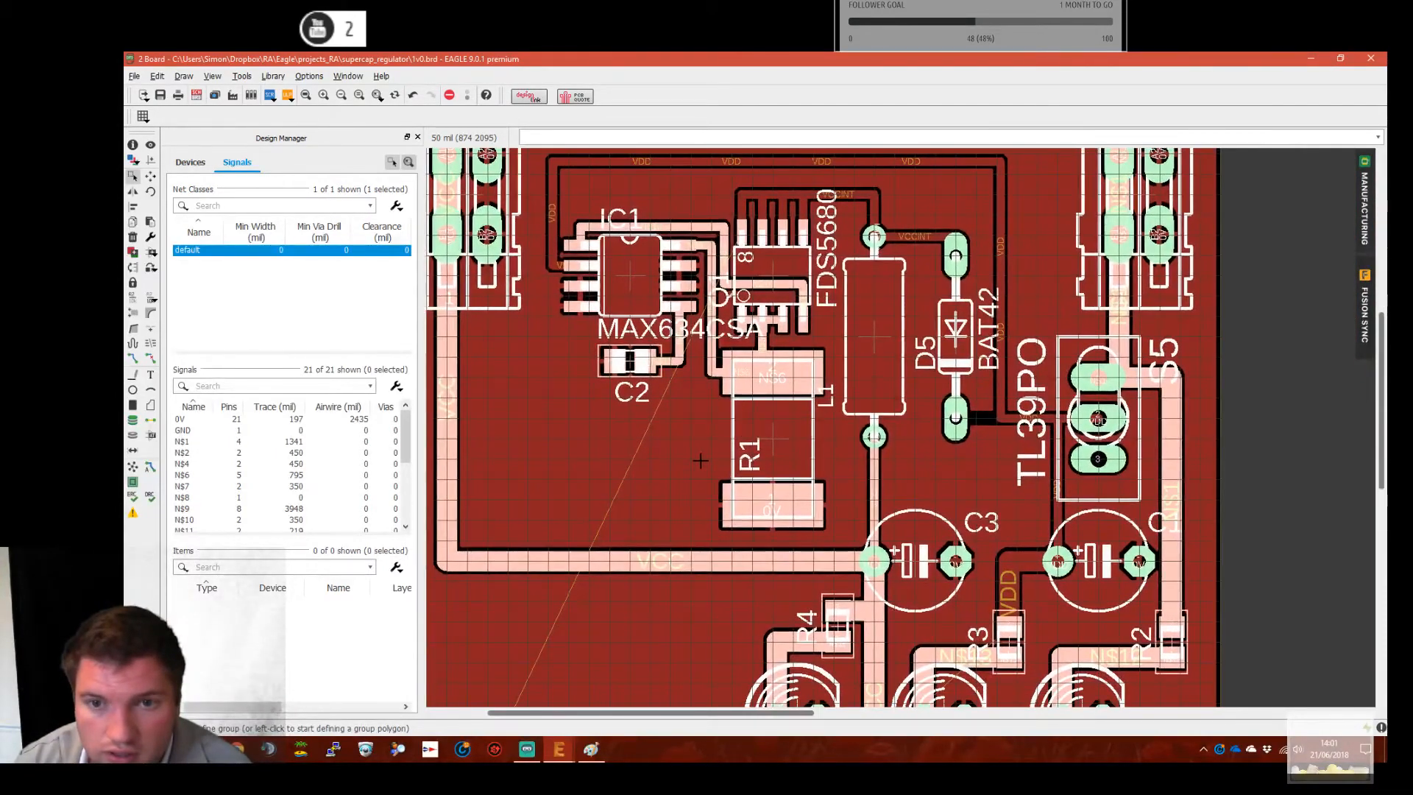
click(150, 358)
click(925, 237)
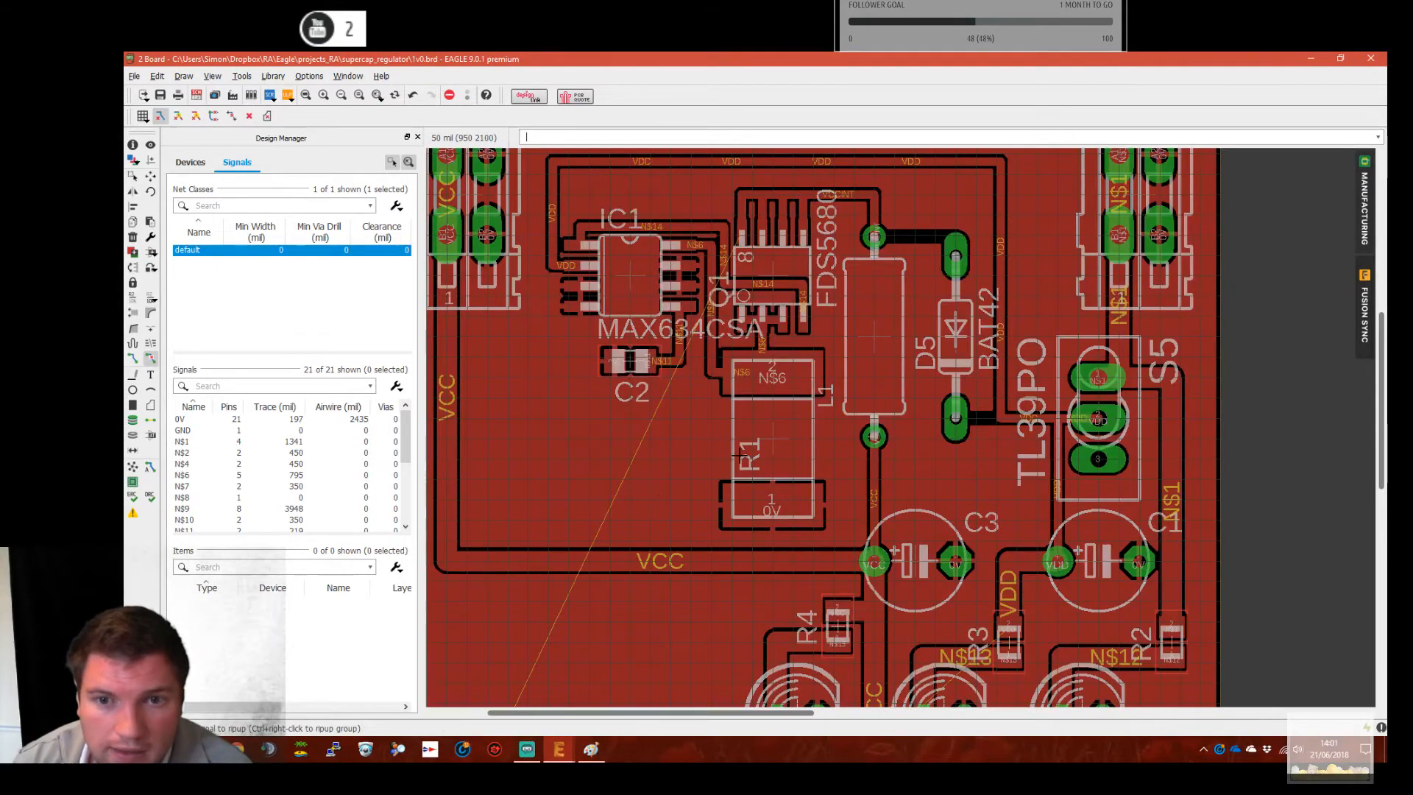
scroll(740, 457, down, 5)
middle_drag(621, 577, 719, 580)
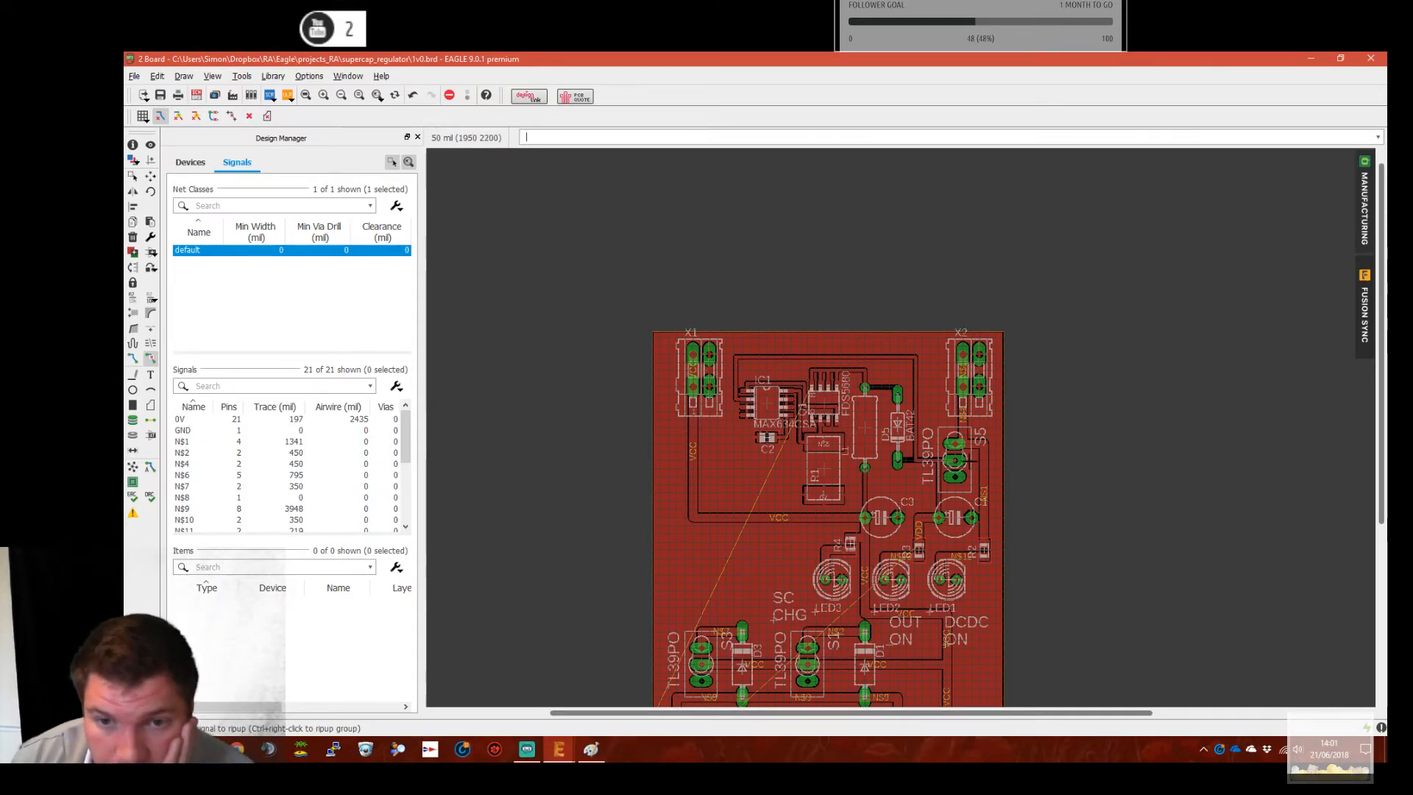
scroll(1006, 446, up, 4)
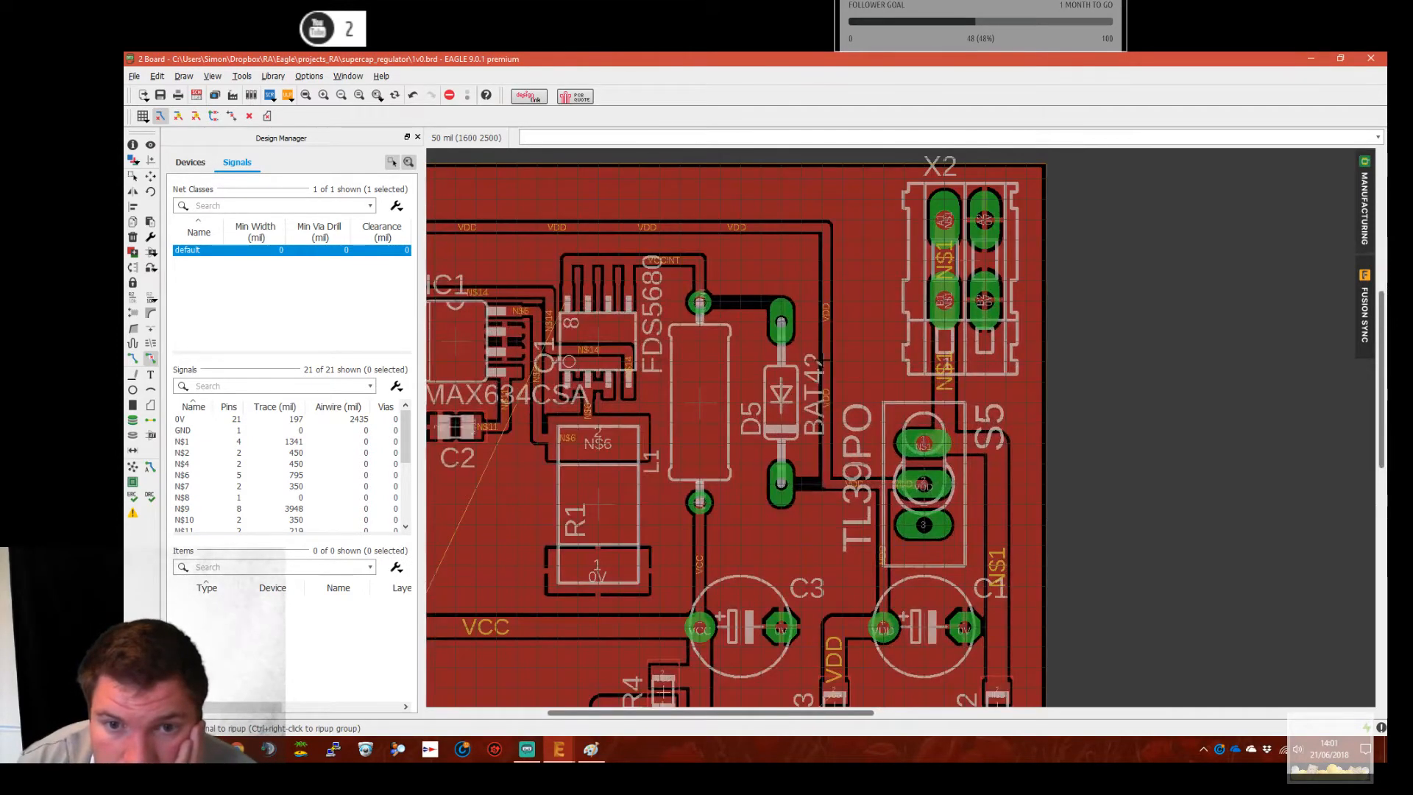
click(827, 361)
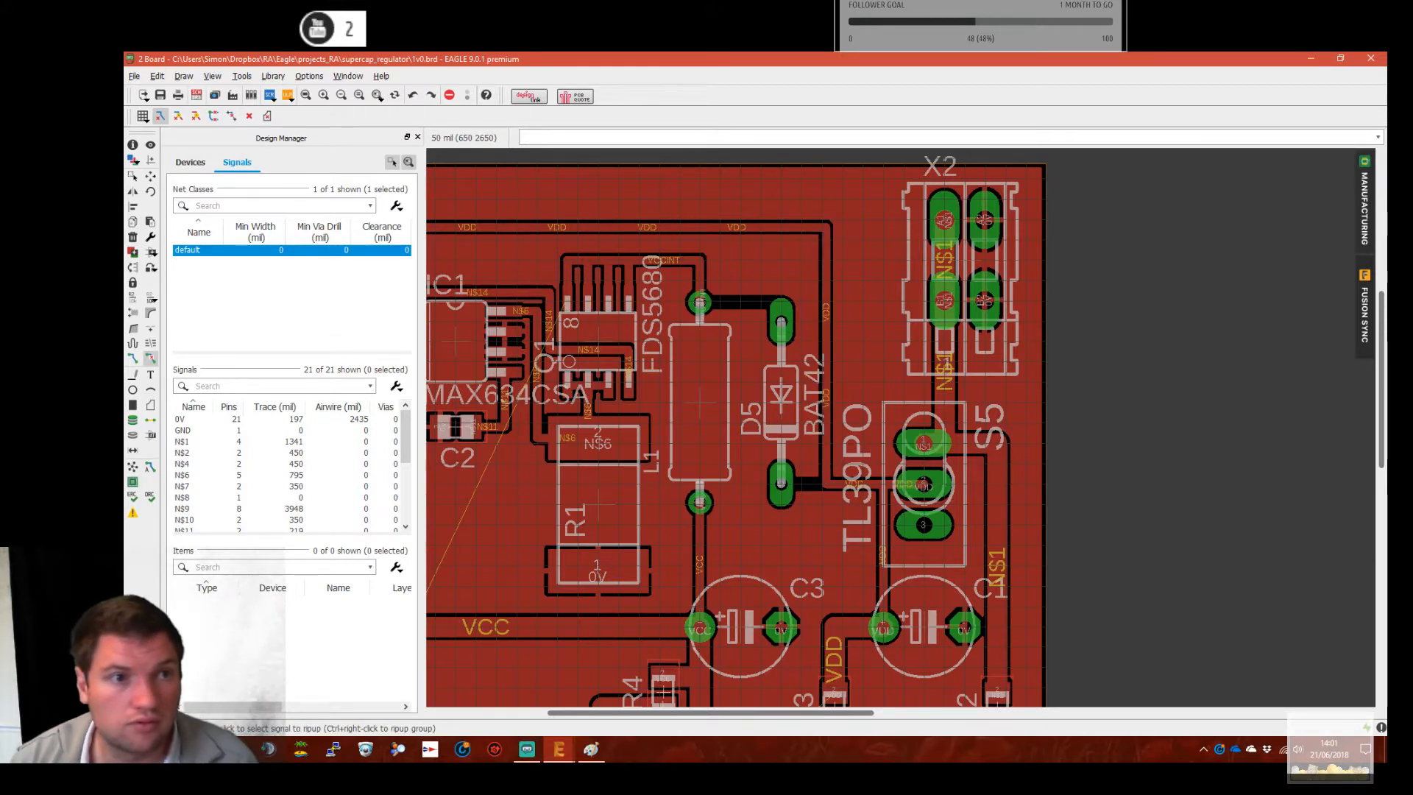
Move the vertical VDD track beside D5 about 100 mil towards X2 and recalculate the ratsnest
click(150, 177)
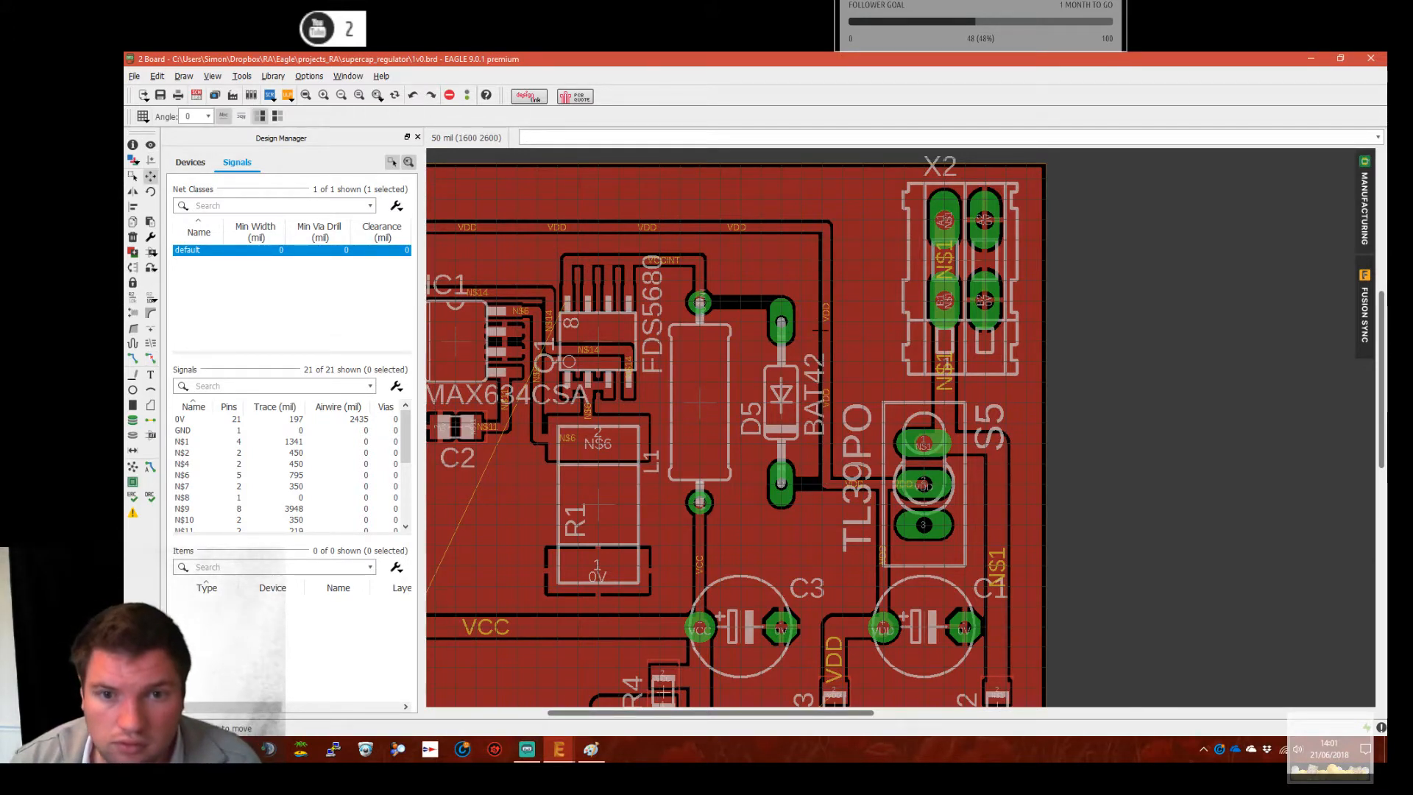
click(823, 328)
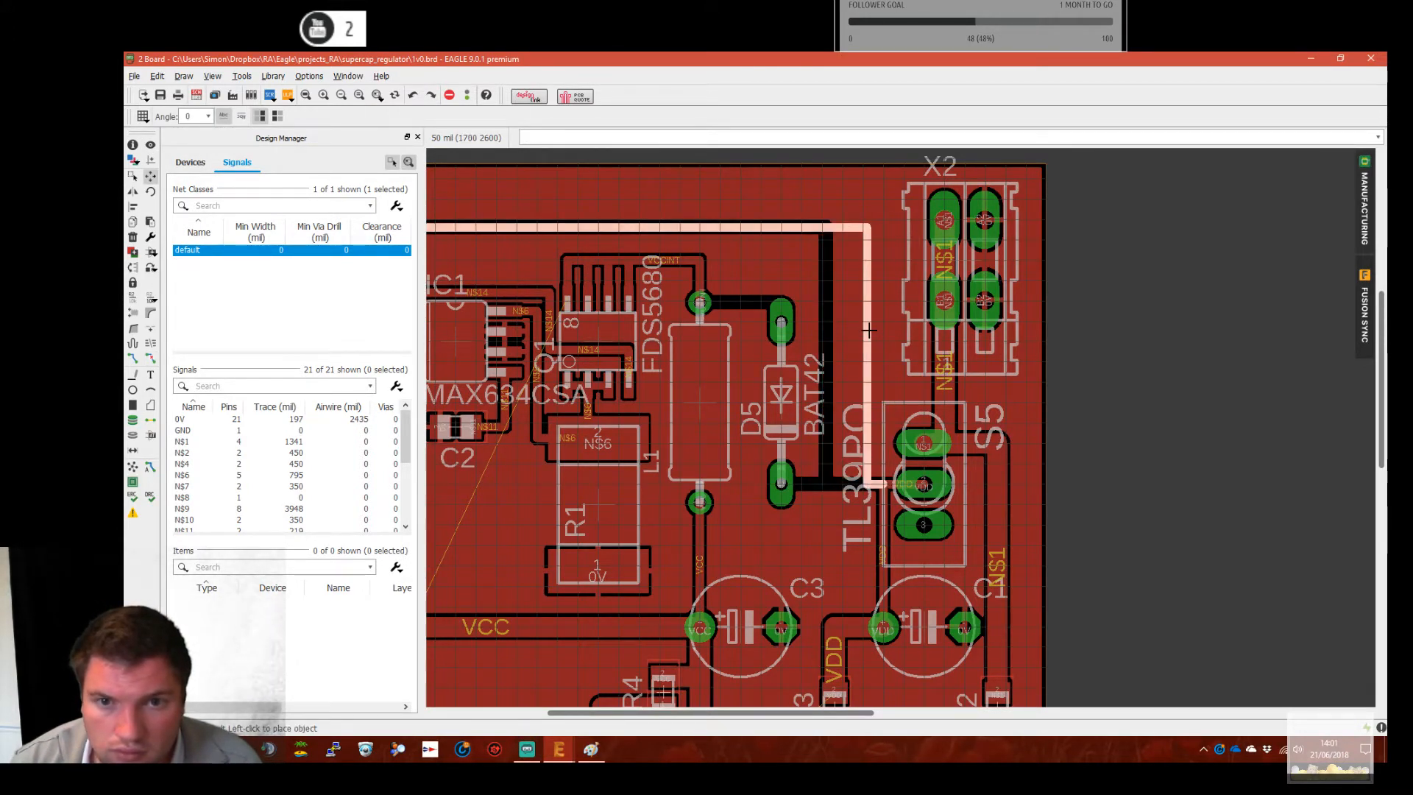
click(869, 330)
middle_drag(506, 322, 694, 318)
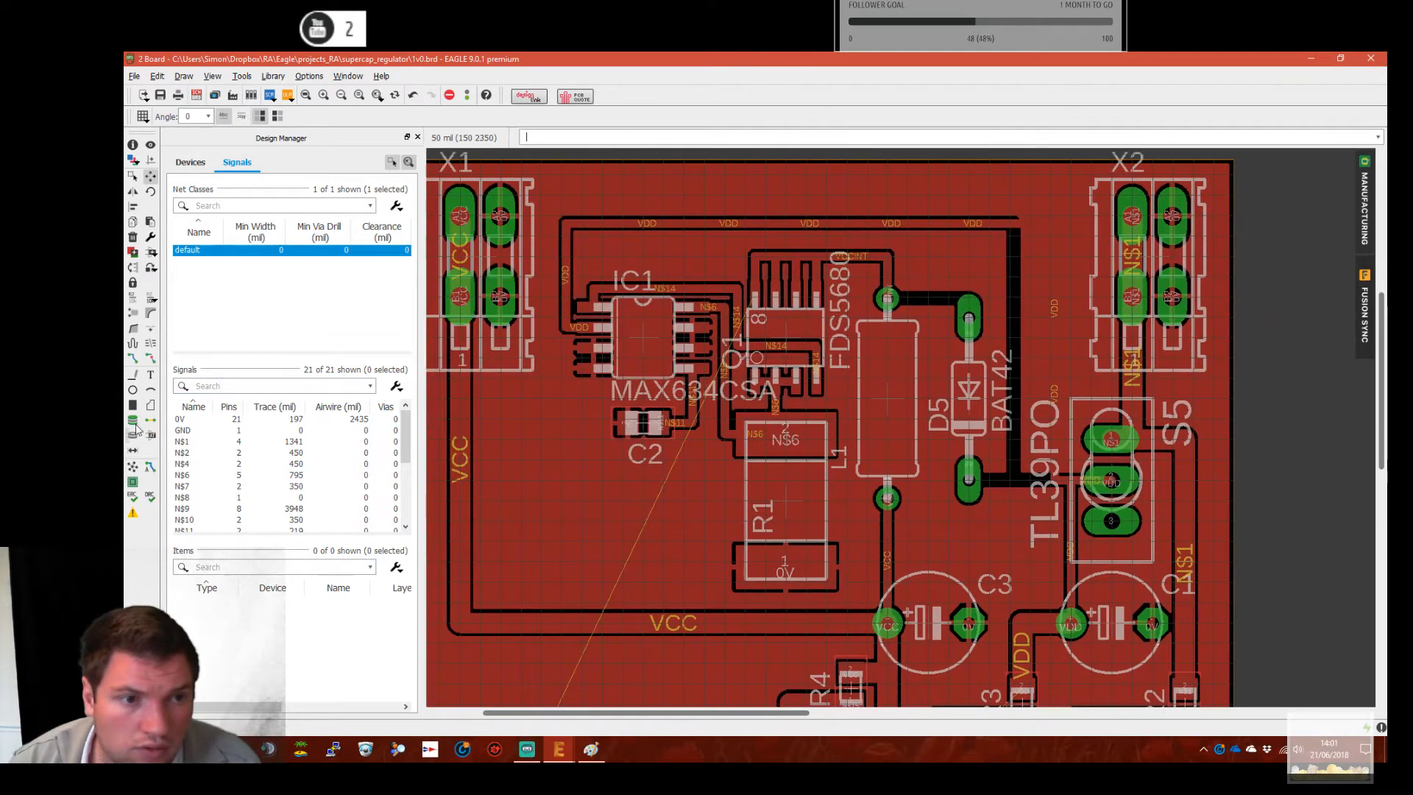
click(133, 468)
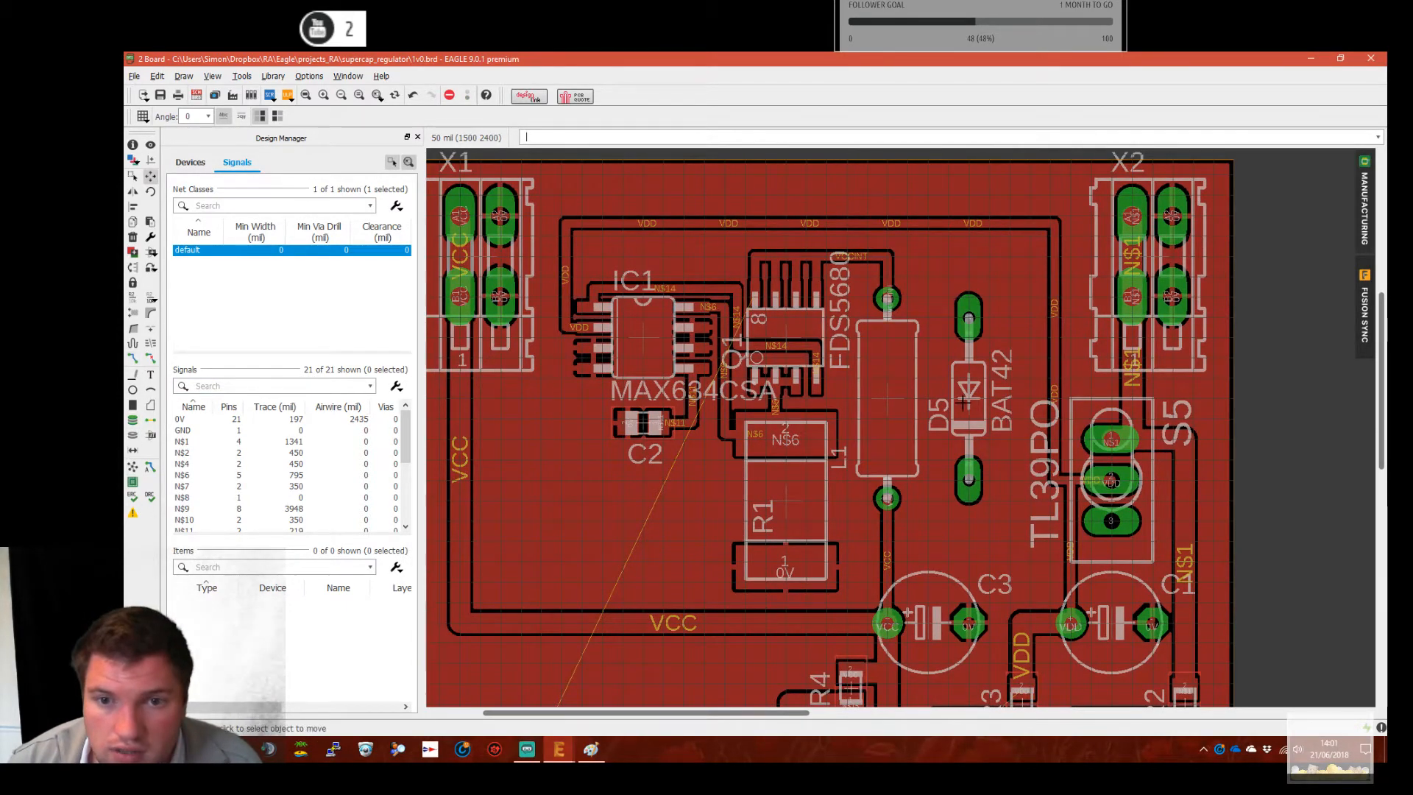
Move diode D5 out of the regulator area to the board's left edge, below the VCC track
click(969, 399)
middle_drag(715, 570, 985, 326)
click(669, 479)
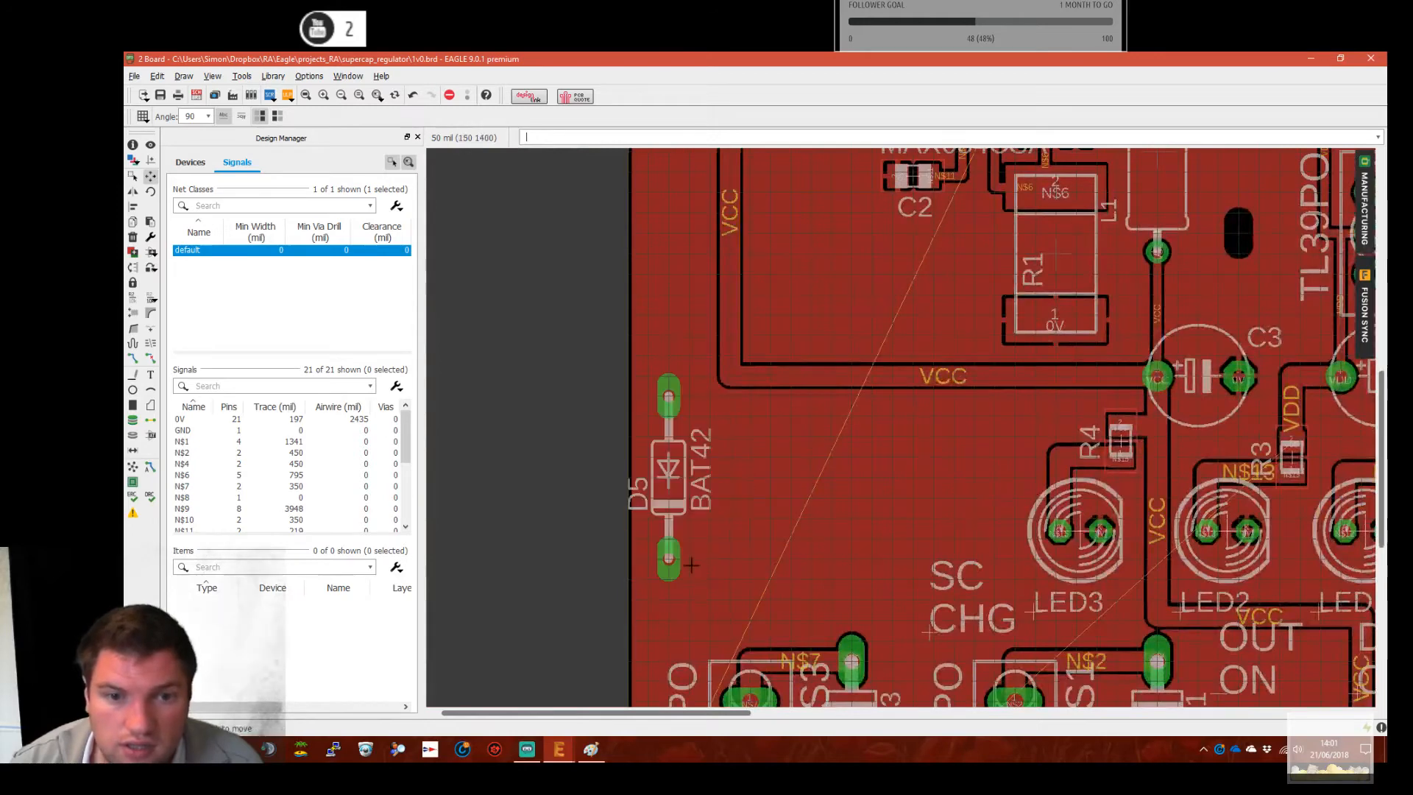
Move IC2 farther above Q2 in the space outside the board's lower-left edge
scroll(691, 562, down, 1)
middle_drag(650, 681, 773, 235)
text(smash)
scroll(721, 535, down, 2)
click(666, 571)
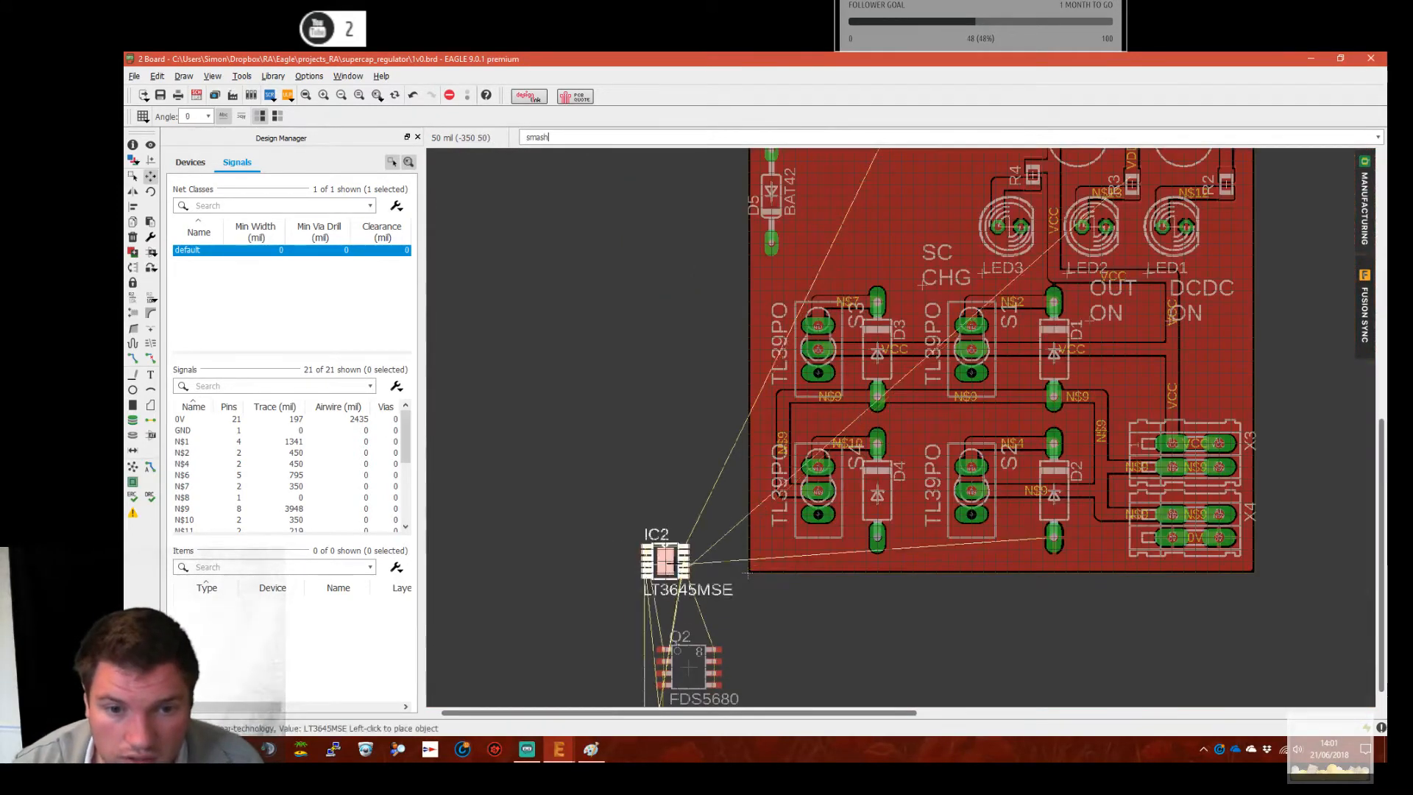
click(654, 491)
middle_drag(716, 699, 781, 494)
Move Q2 onto the board between L1 and the vertical VDD track, rotated 90 degrees
click(755, 462)
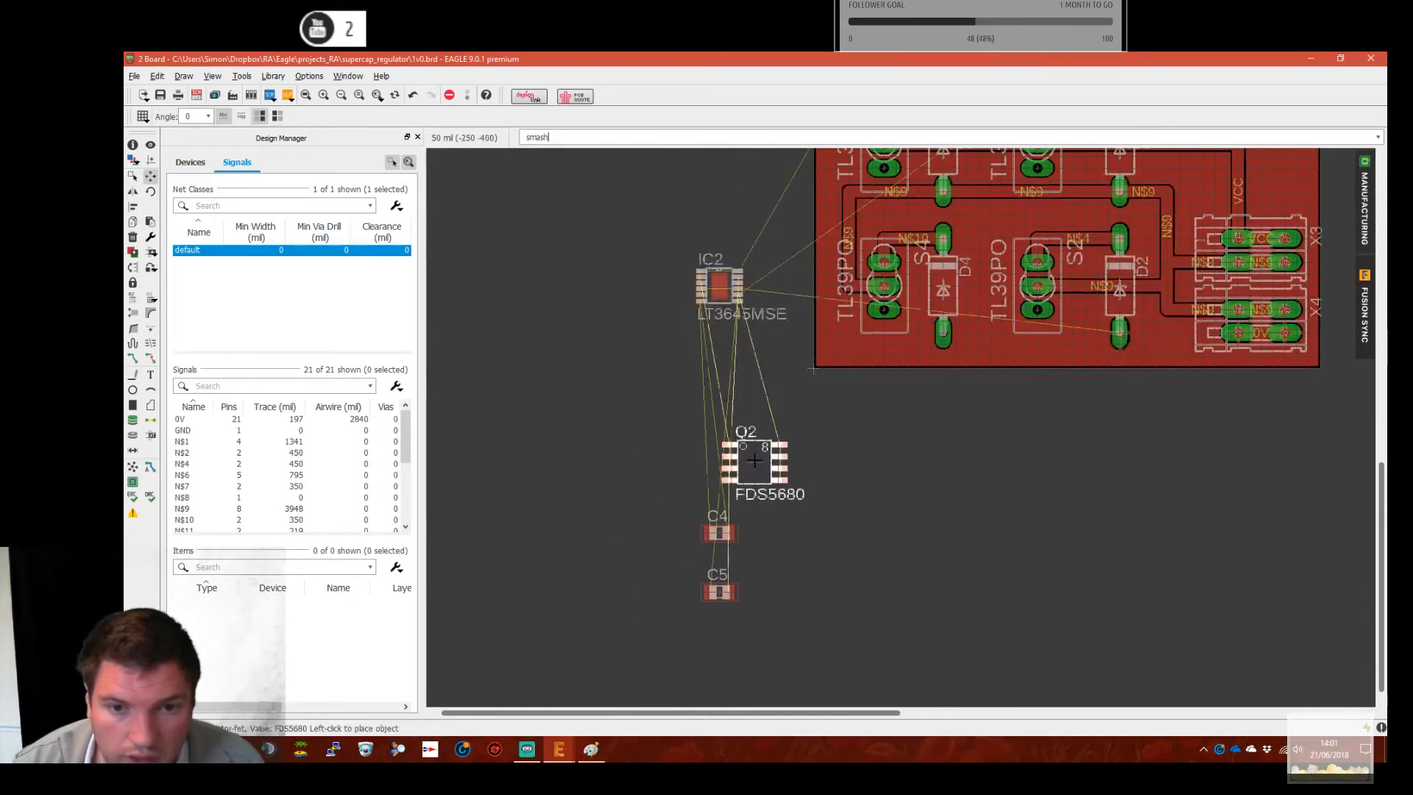
middle_drag(909, 427, 662, 757)
scroll(899, 335, up, 3)
middle_drag(914, 289, 853, 475)
right_click(879, 369)
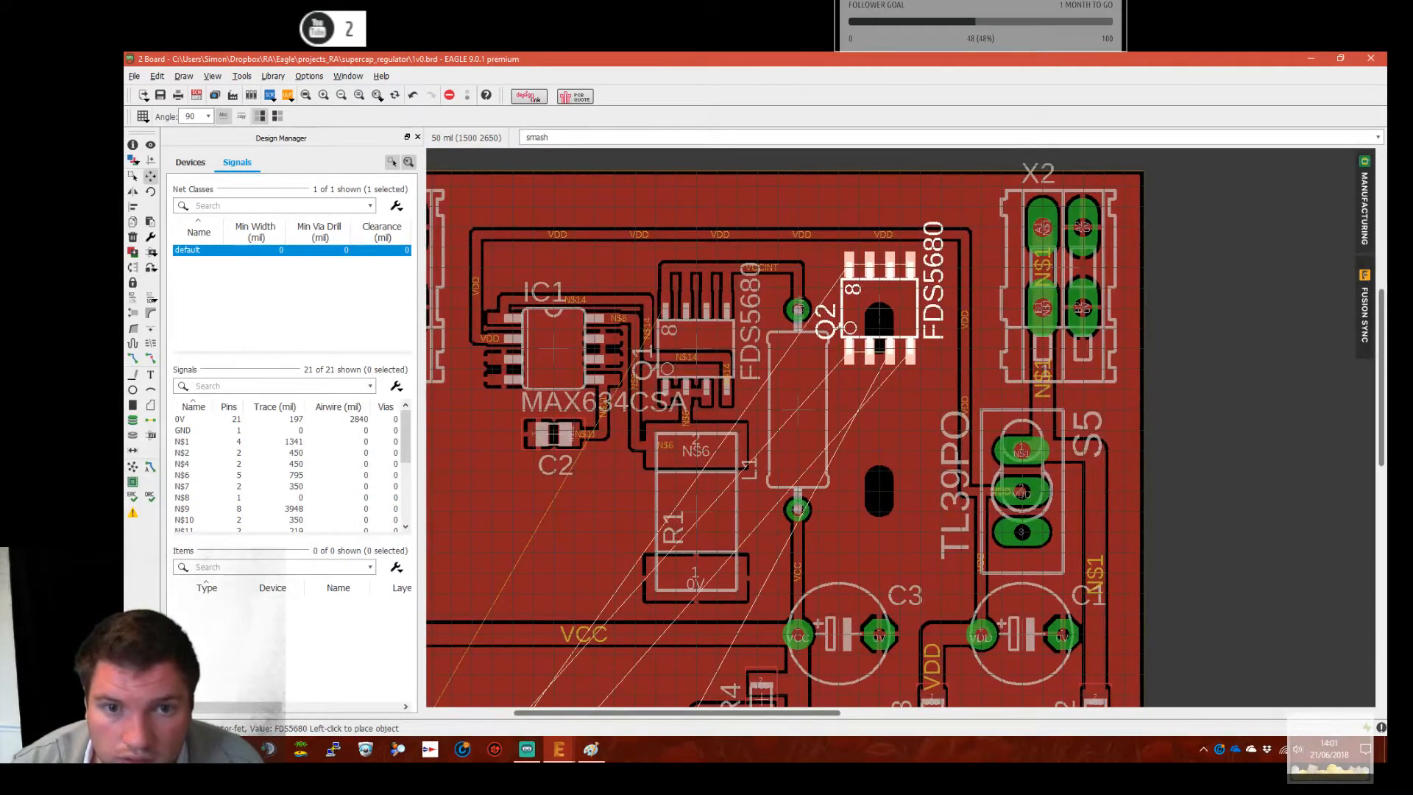
click(880, 346)
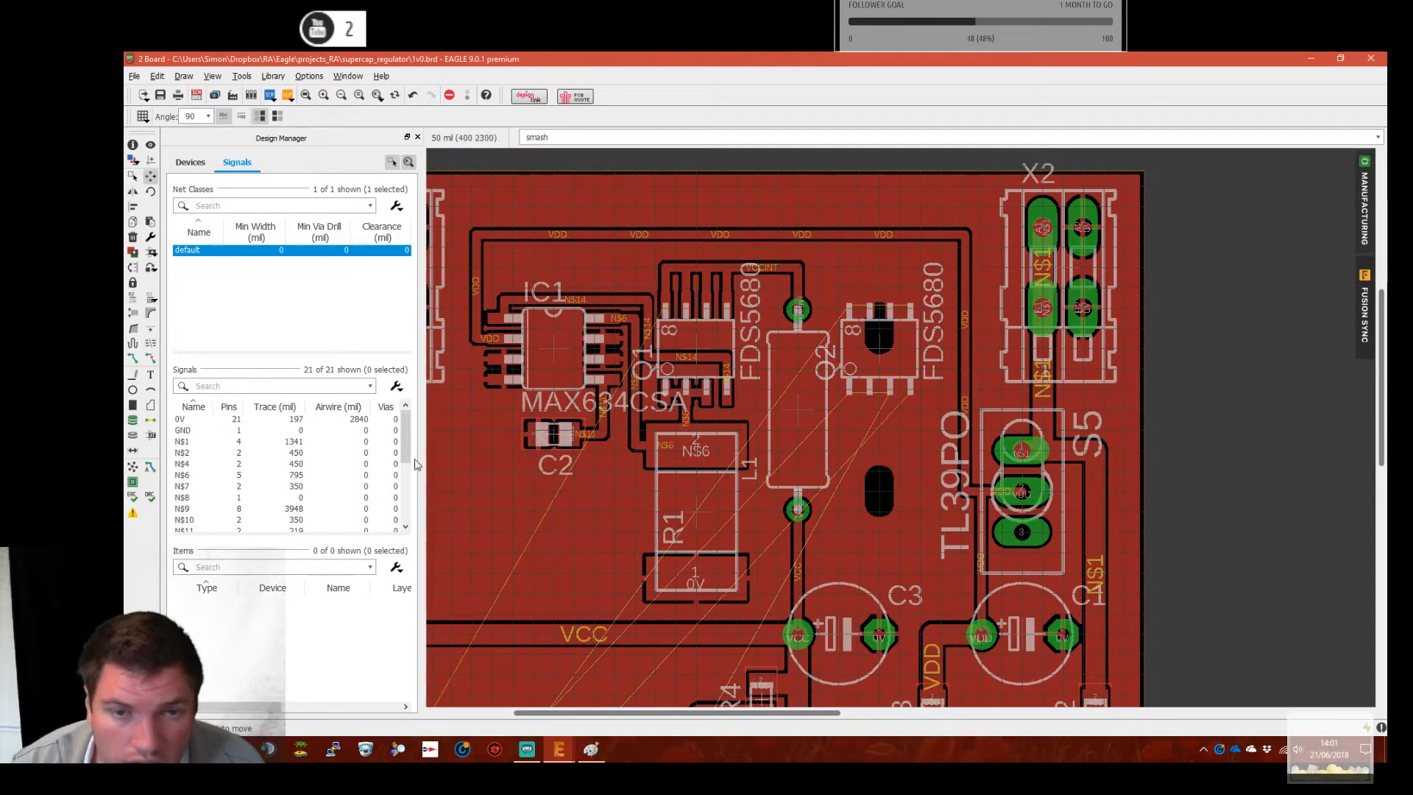
Shift Q2 about 50 mil towards the vertical VDD track and 100 mil towards the top VDD track, and recalculate the ratsnest
scroll(899, 296, up, 2)
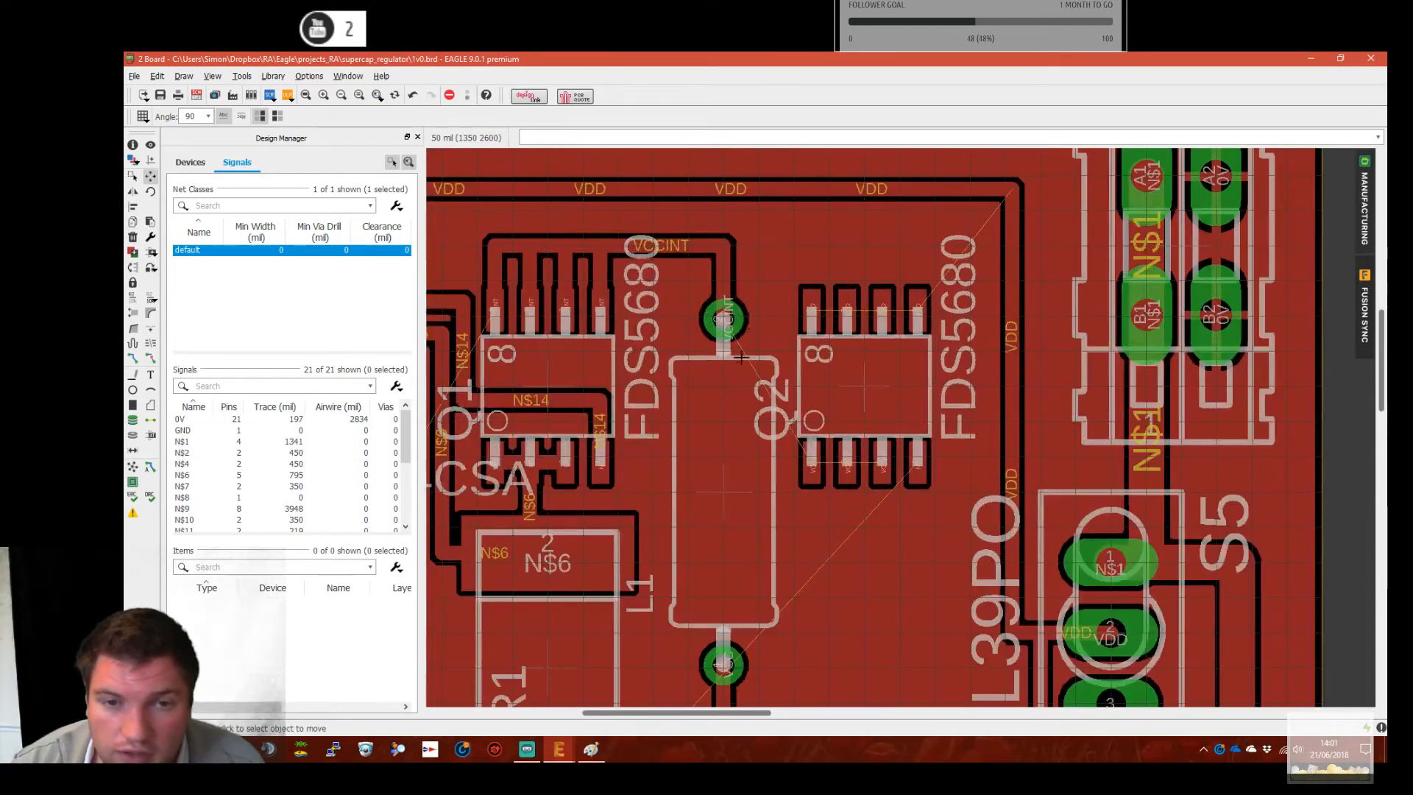
click(869, 393)
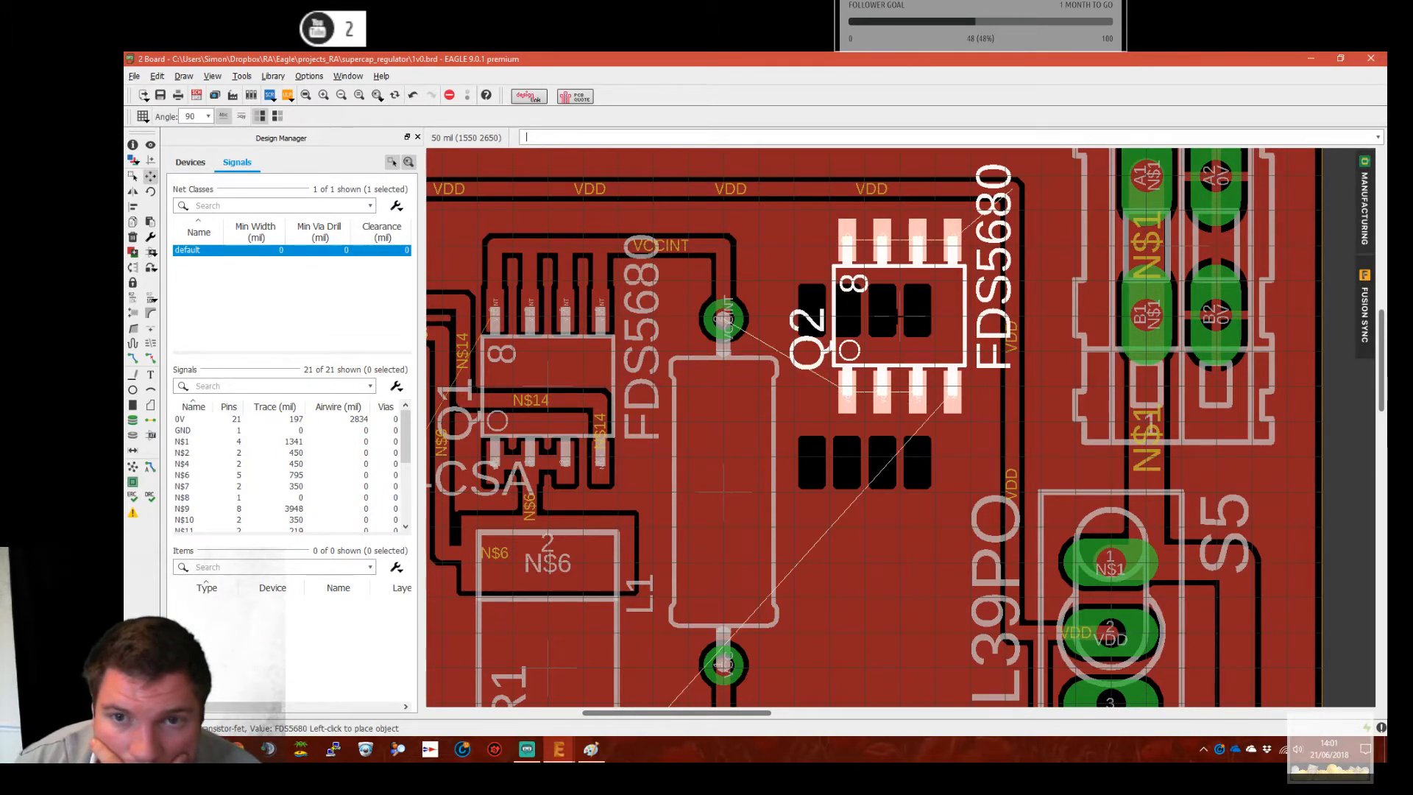
click(899, 316)
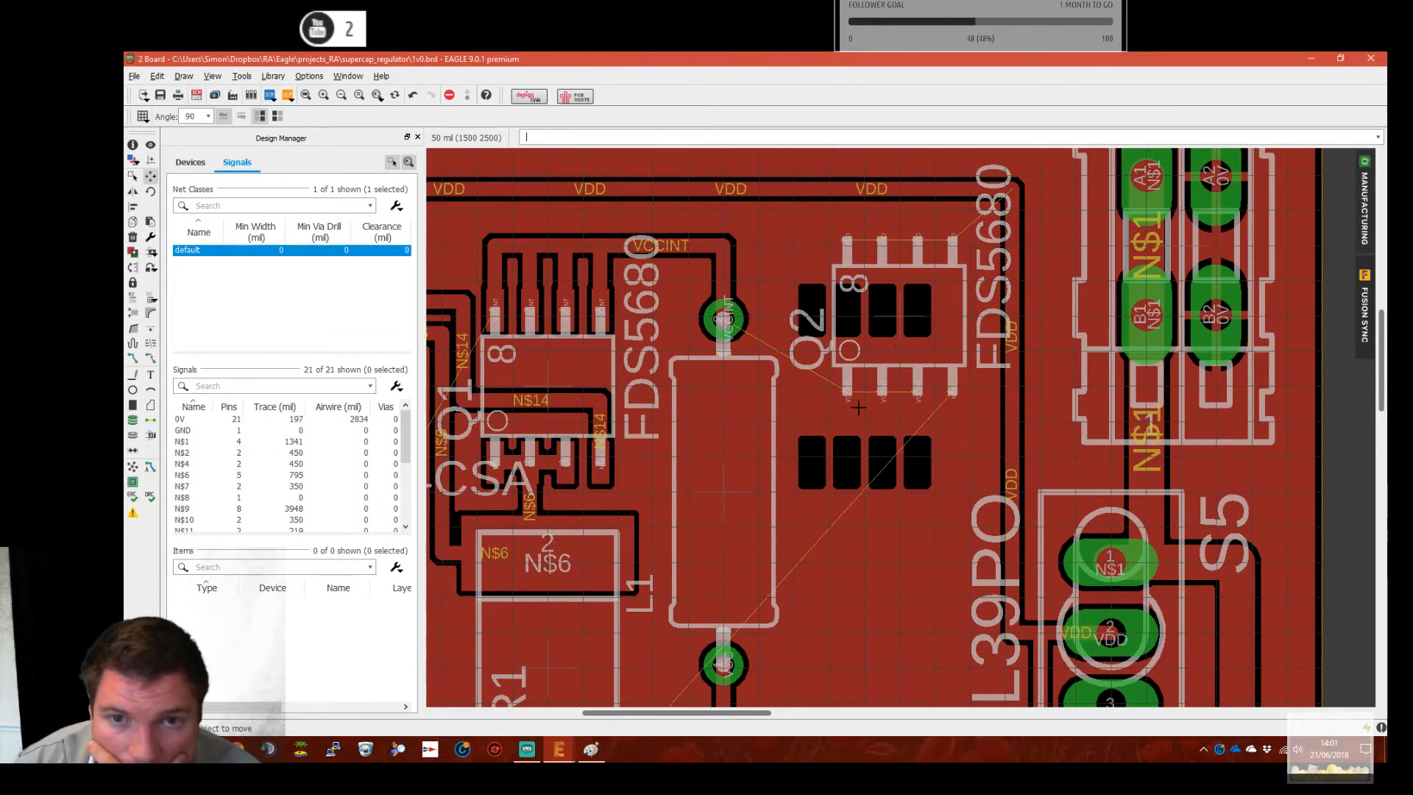
click(133, 467)
Move IC2 from outside the board to the space below Q2, between L1 and S5, and recalculate the ratsnest
scroll(666, 524, down, 3)
middle_drag(679, 563, 929, 325)
scroll(835, 479, down, 4)
middle_drag(780, 625, 825, 525)
click(749, 410)
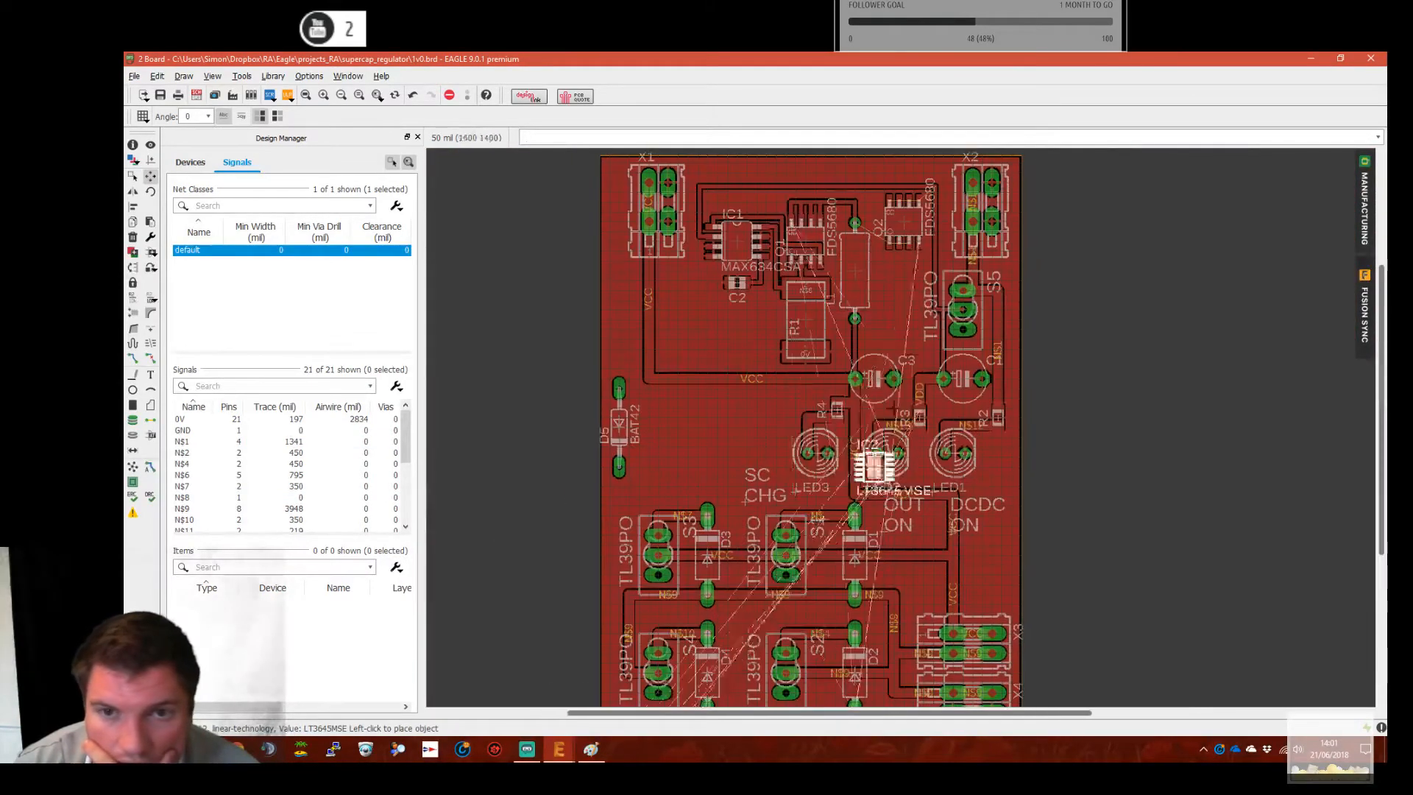
scroll(915, 300, up, 6)
middle_drag(872, 254, 828, 400)
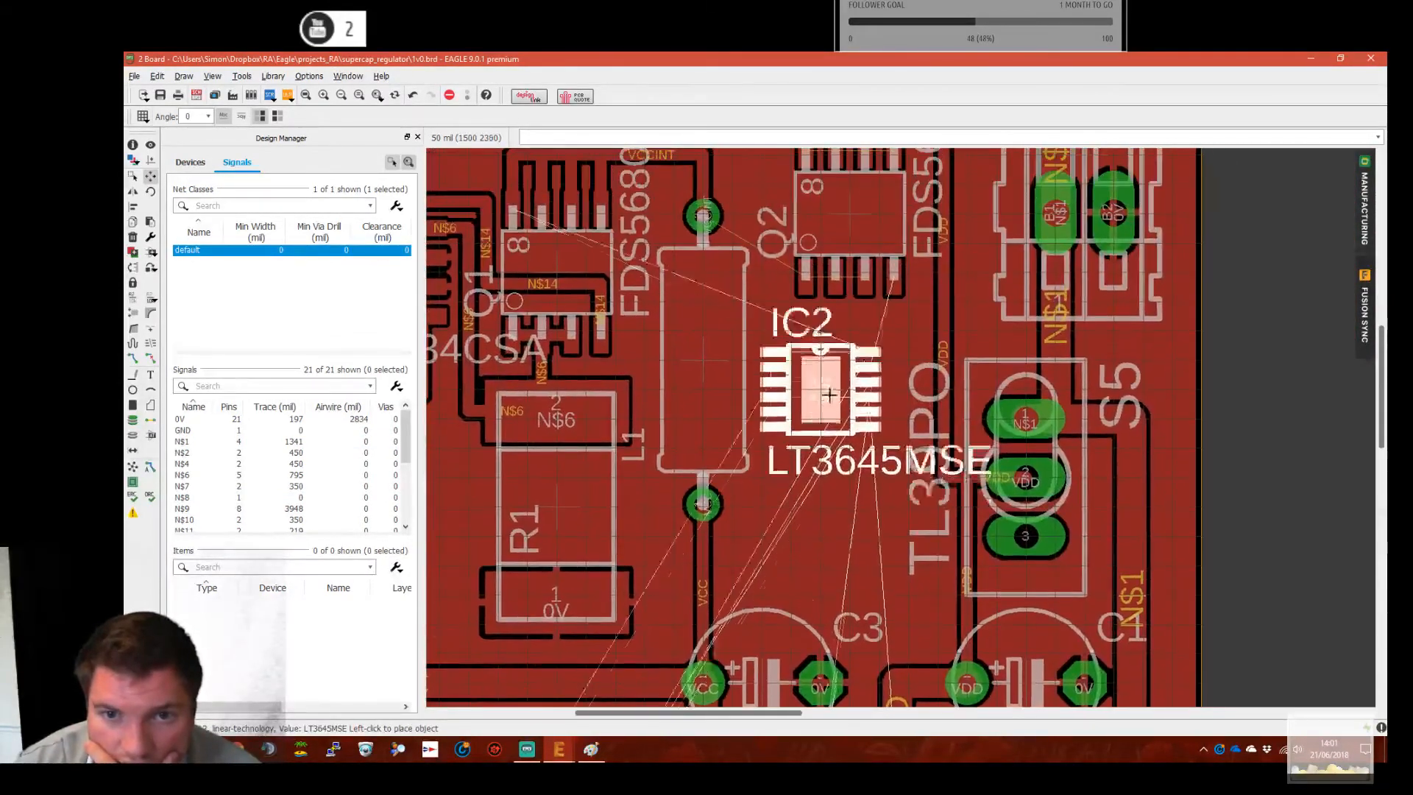
scroll(828, 400, up, 1)
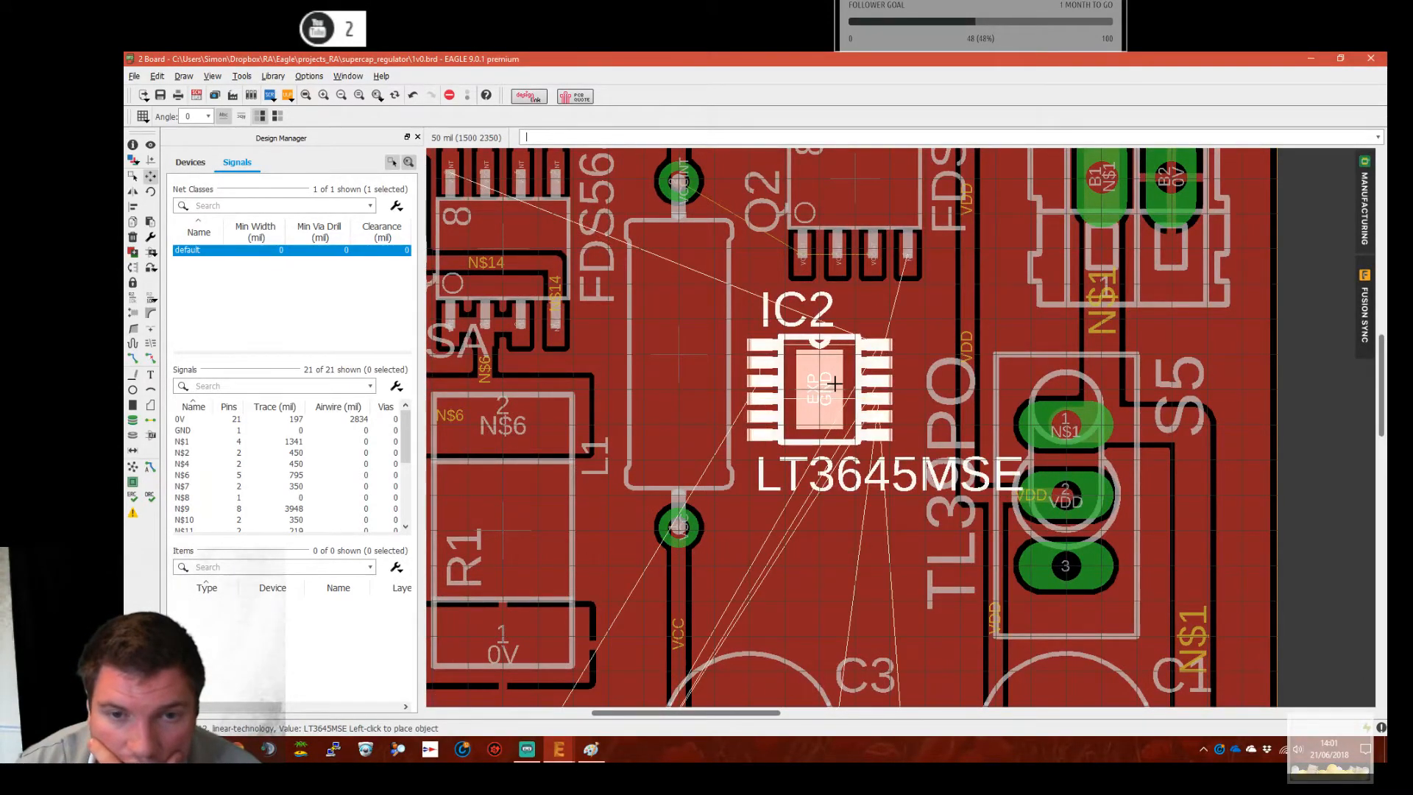
click(834, 384)
click(143, 465)
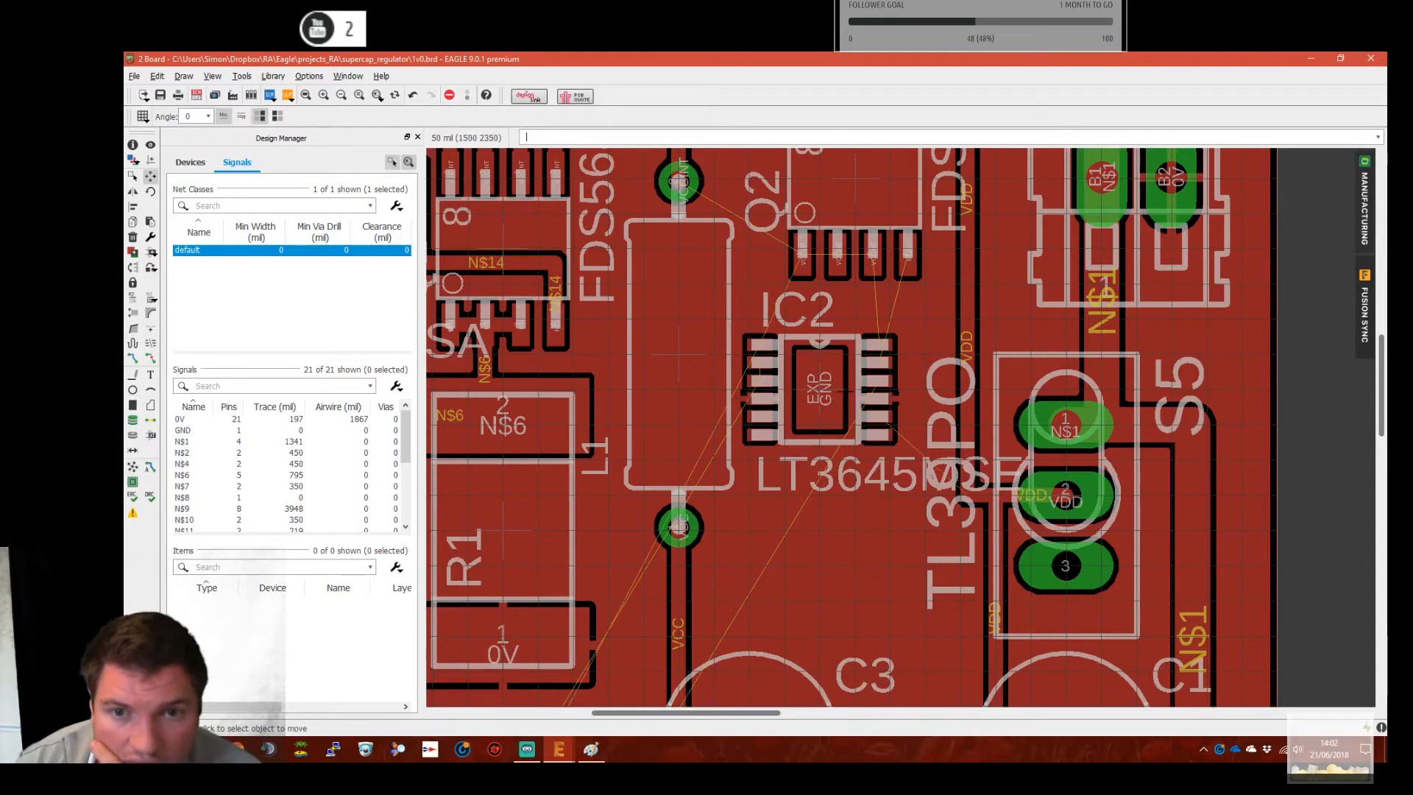
Bring capacitor C4 onto the board, rotated 90 degrees, and place it just below the L1 side of IC2
scroll(865, 365, up, 2)
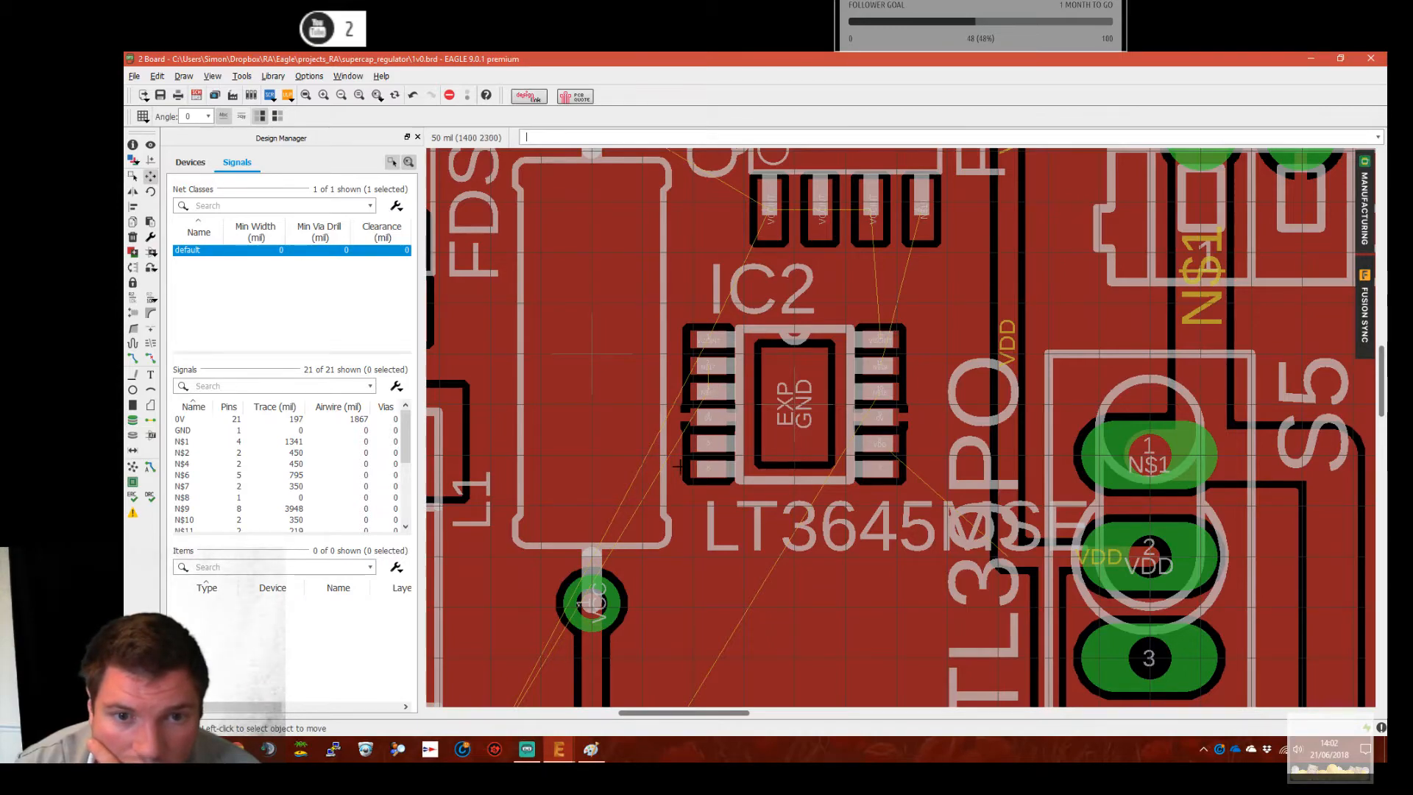
scroll(677, 457, down, 3)
middle_drag(694, 650, 871, 507)
scroll(872, 507, down, 1)
click(942, 458)
middle_drag(1192, 184, 707, 588)
middle_drag(891, 295, 686, 698)
scroll(686, 698, up, 1)
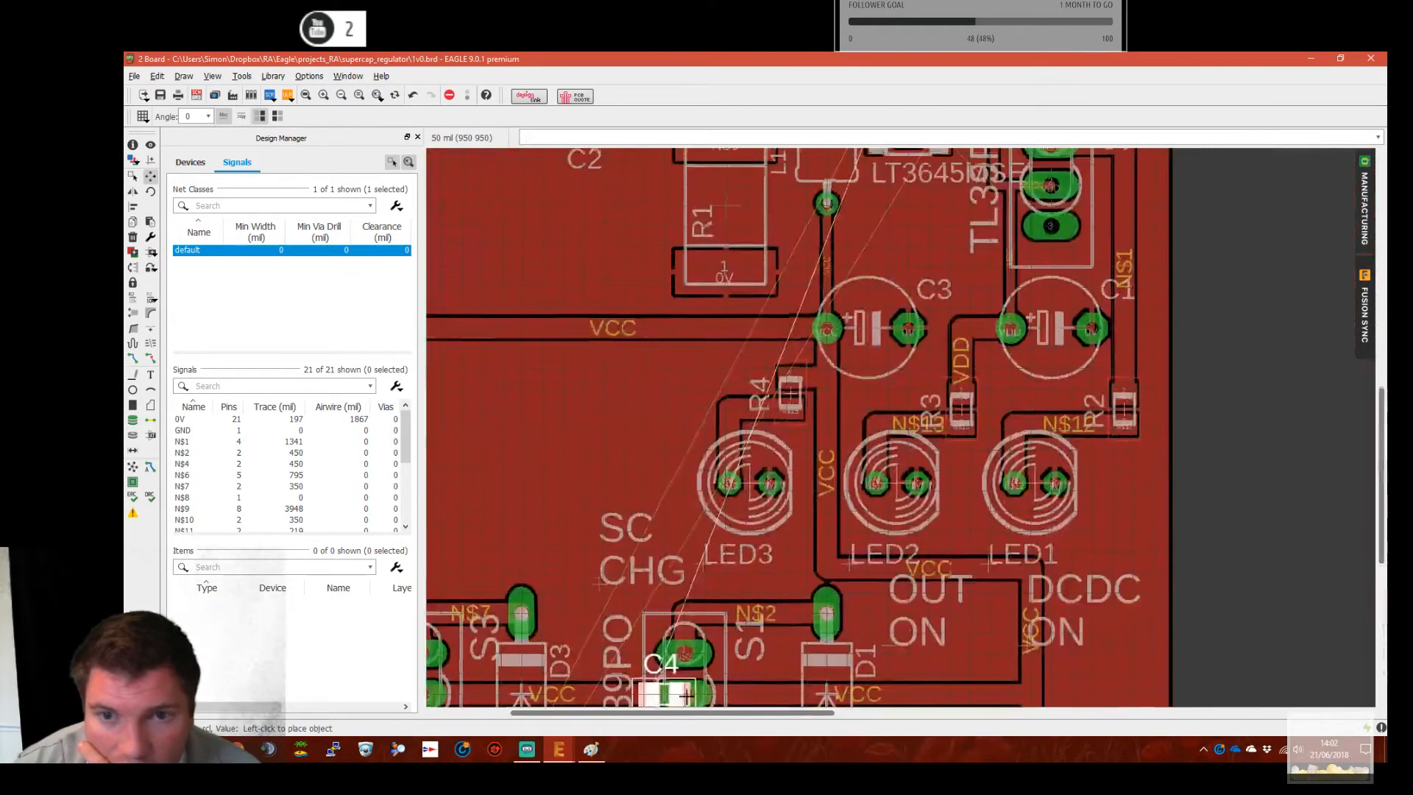
middle_drag(933, 264, 817, 595)
scroll(773, 574, up, 2)
scroll(826, 552, down, 1)
right_click(805, 300)
scroll(736, 179, up, 1)
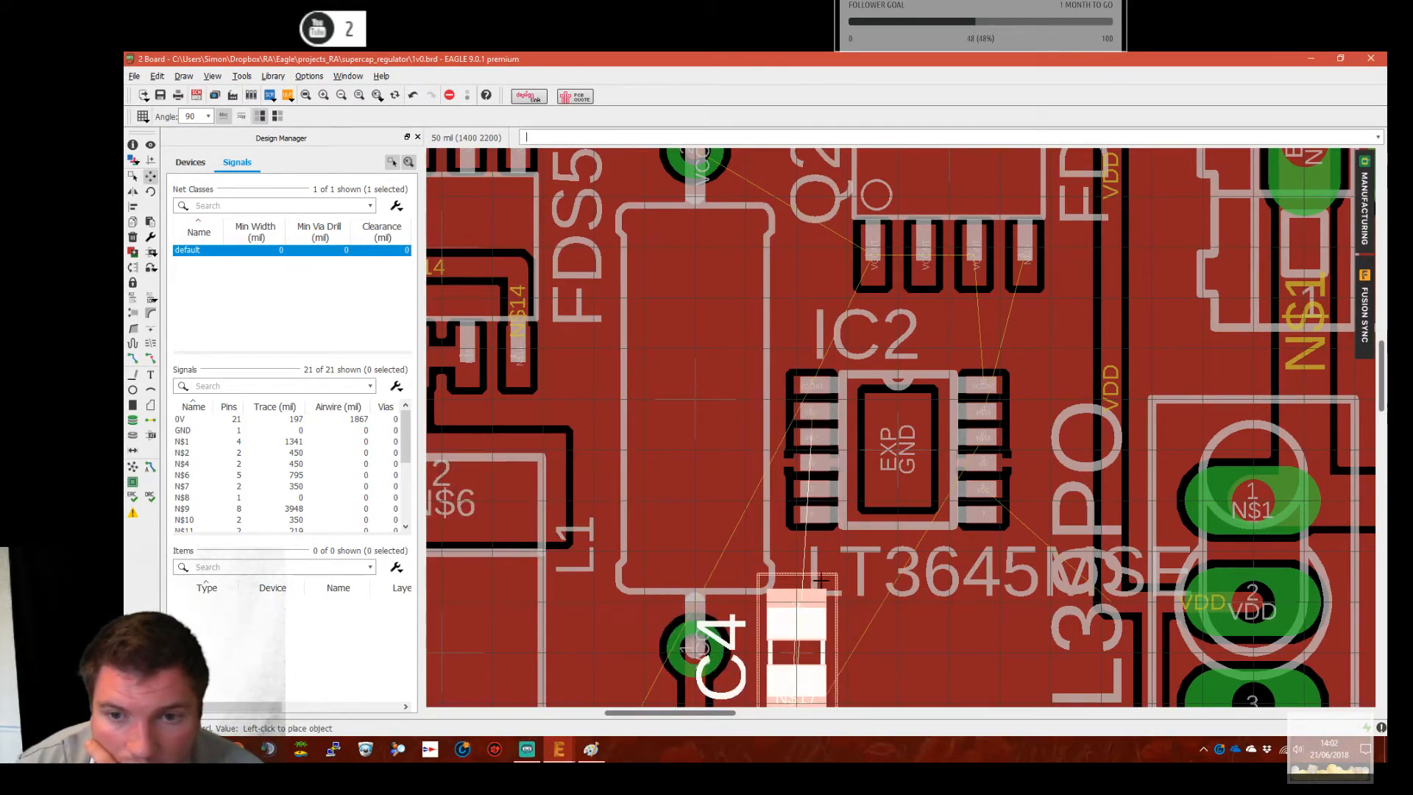
click(812, 594)
Rotate IC2 by 90 degrees and shift it about 50 mil towards S5
click(898, 445)
right_click(899, 443)
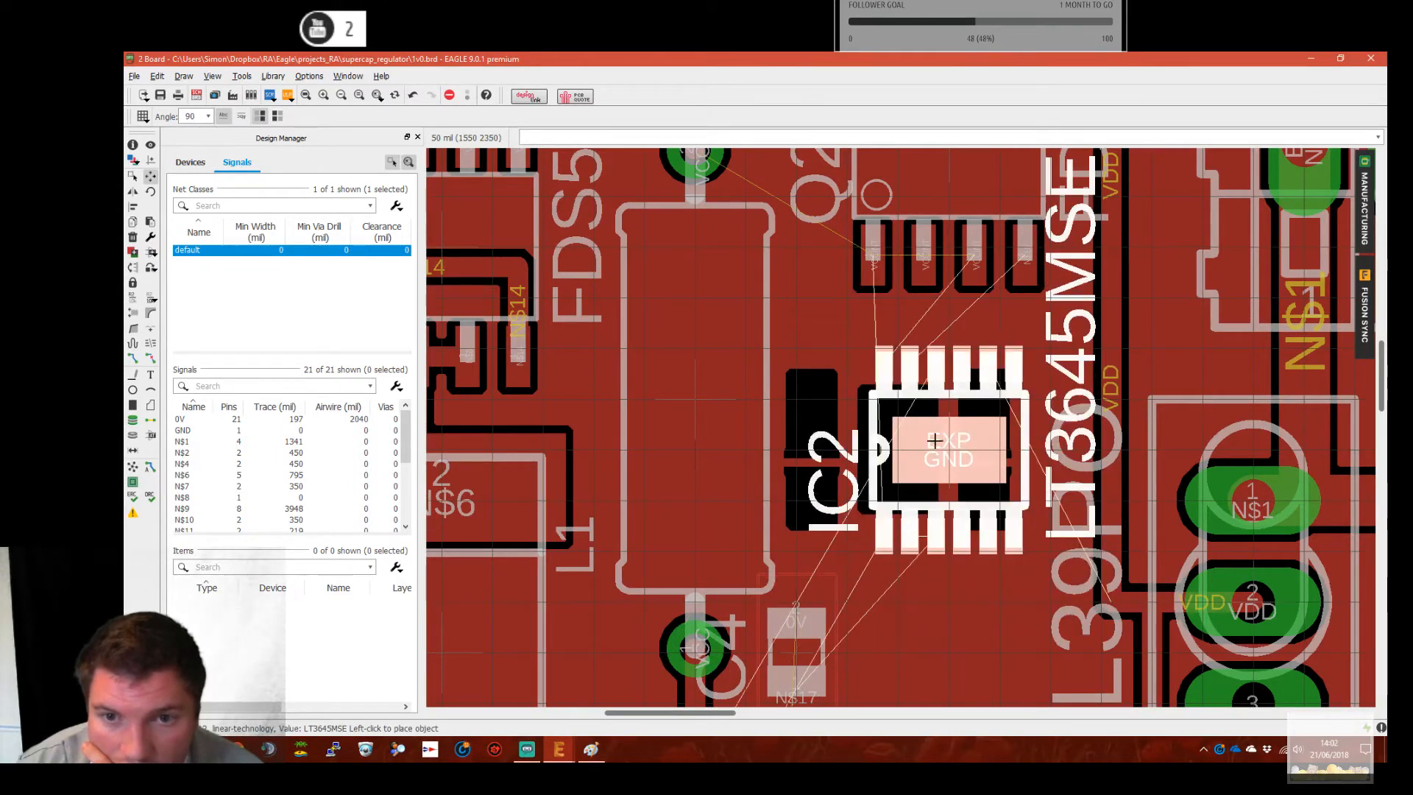
click(933, 441)
Rotate C4 to 180 degrees and place it horizontally below IC2
middle_drag(903, 611, 905, 455)
click(815, 480)
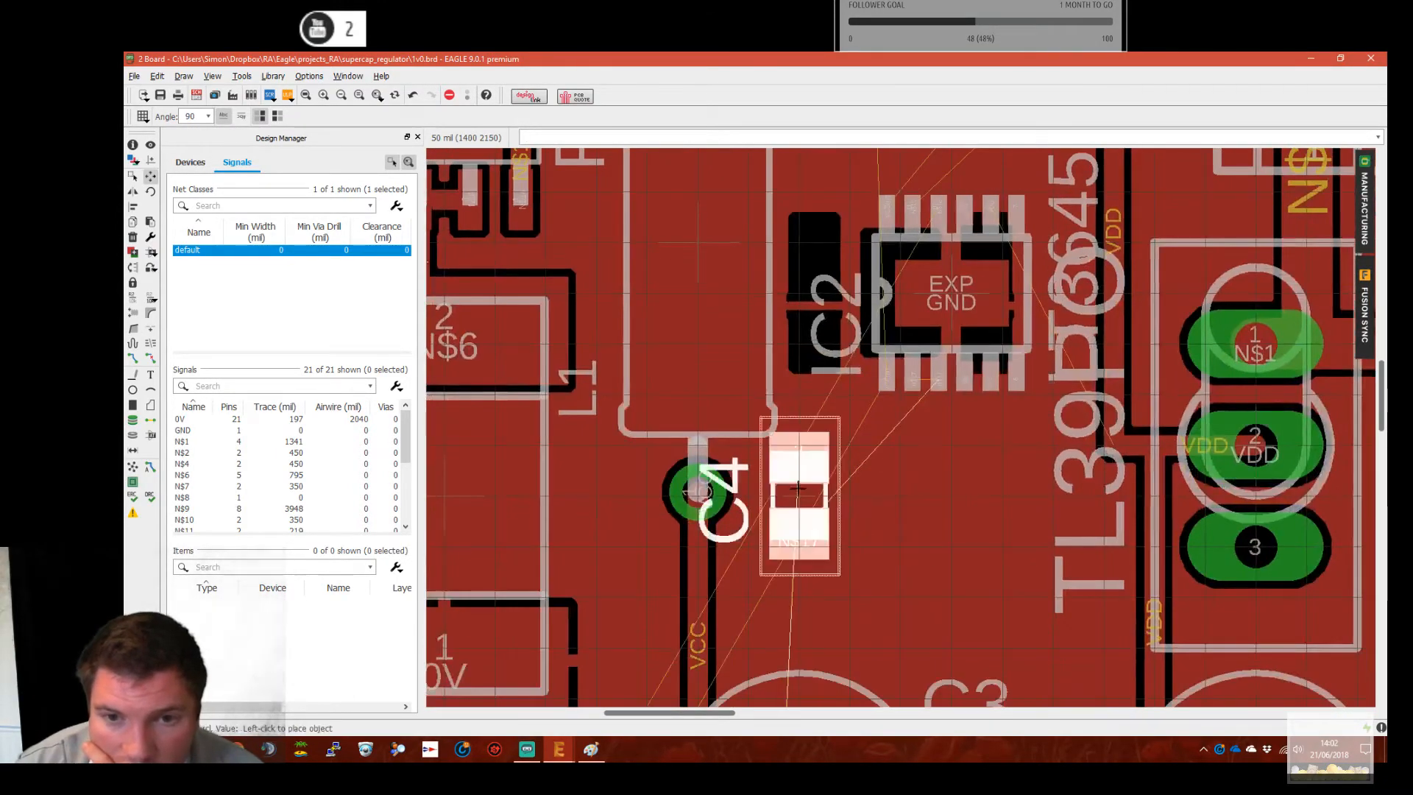
right_click(928, 537)
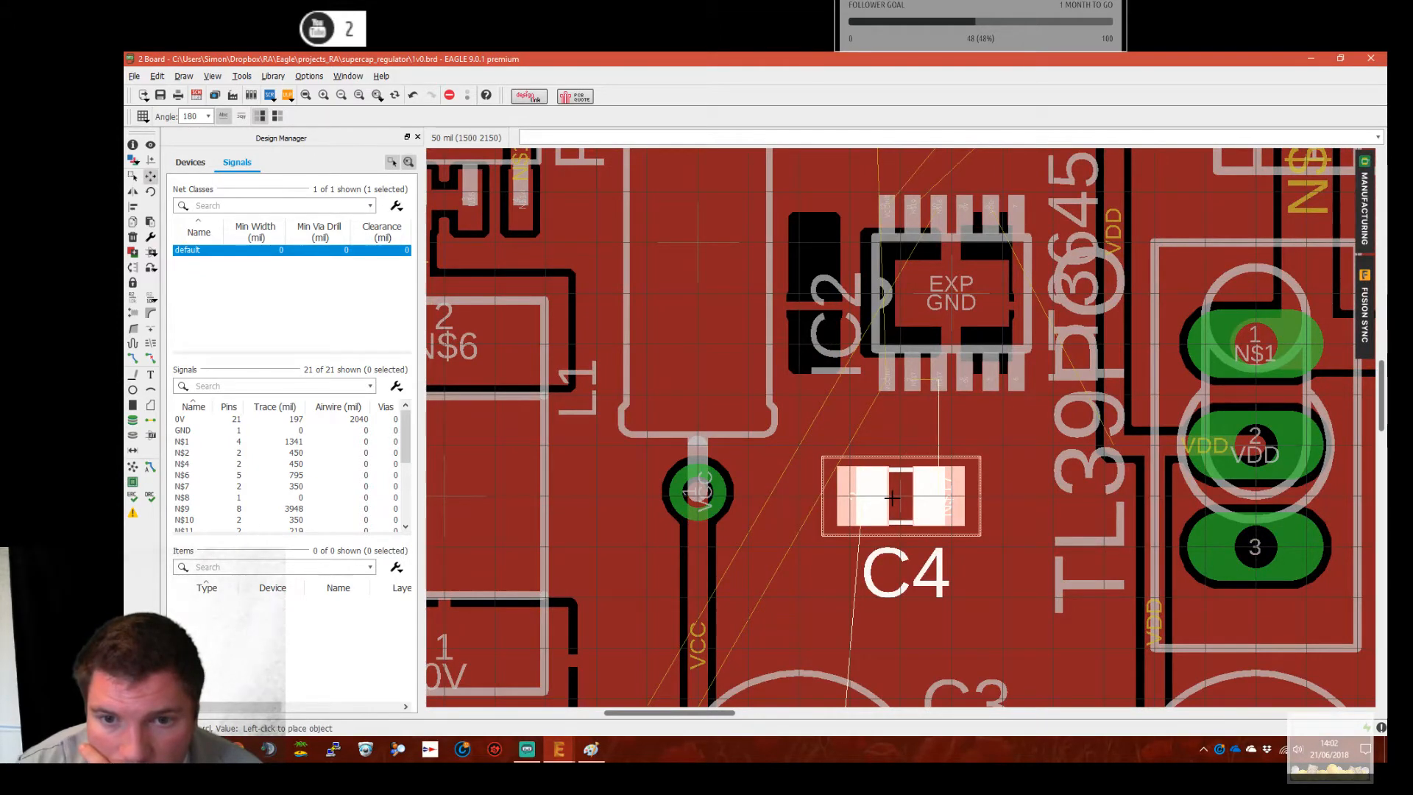
click(892, 497)
Bring capacitor C5 onto the board, rotated to 270 degrees, and place it between L1 and IC2
scroll(892, 497, down, 8)
middle_drag(684, 670, 1030, 183)
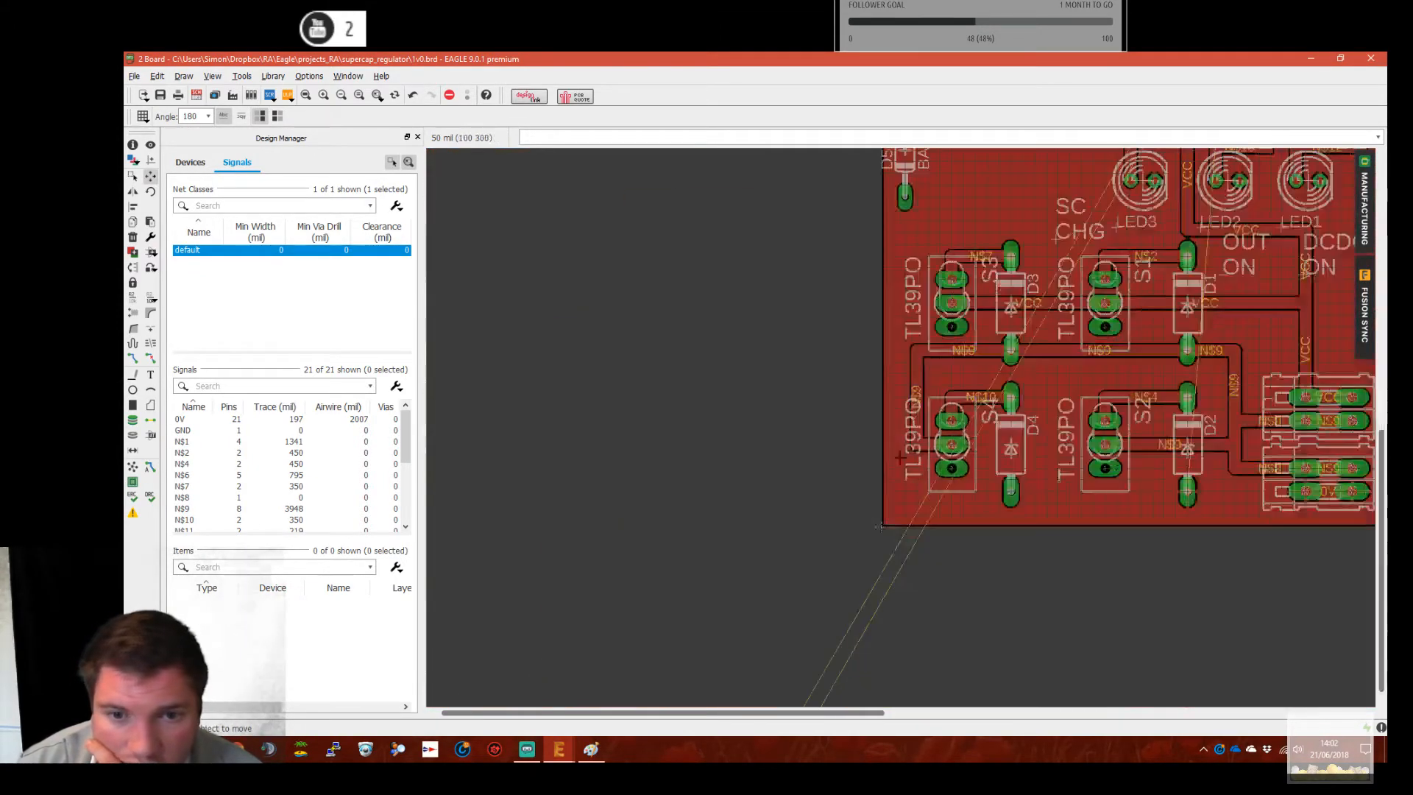
middle_drag(810, 611, 1003, 284)
click(984, 414)
middle_drag(1182, 234, 662, 692)
scroll(903, 274, up, 5)
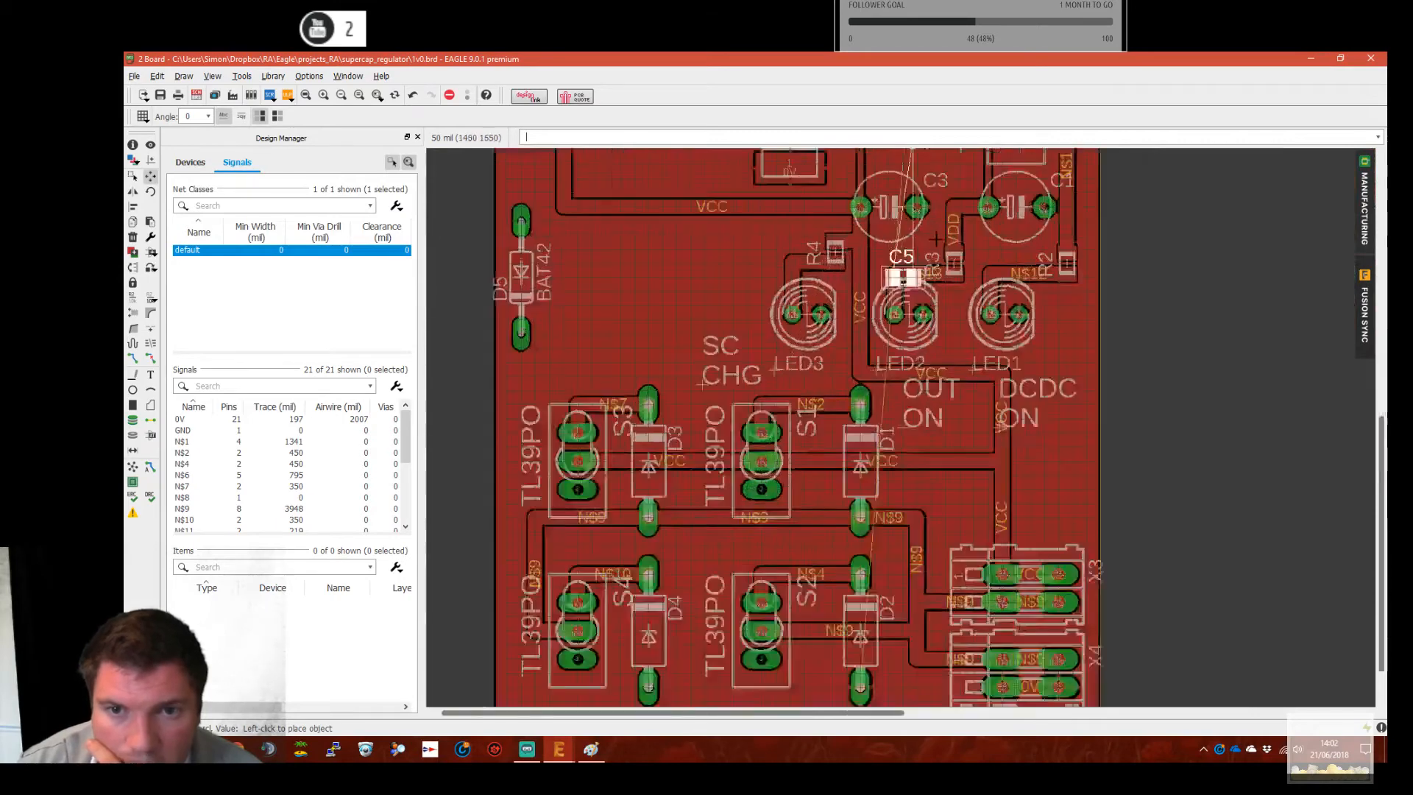
middle_drag(913, 251, 745, 653)
scroll(740, 383, up, 3)
middle_drag(720, 346, 854, 628)
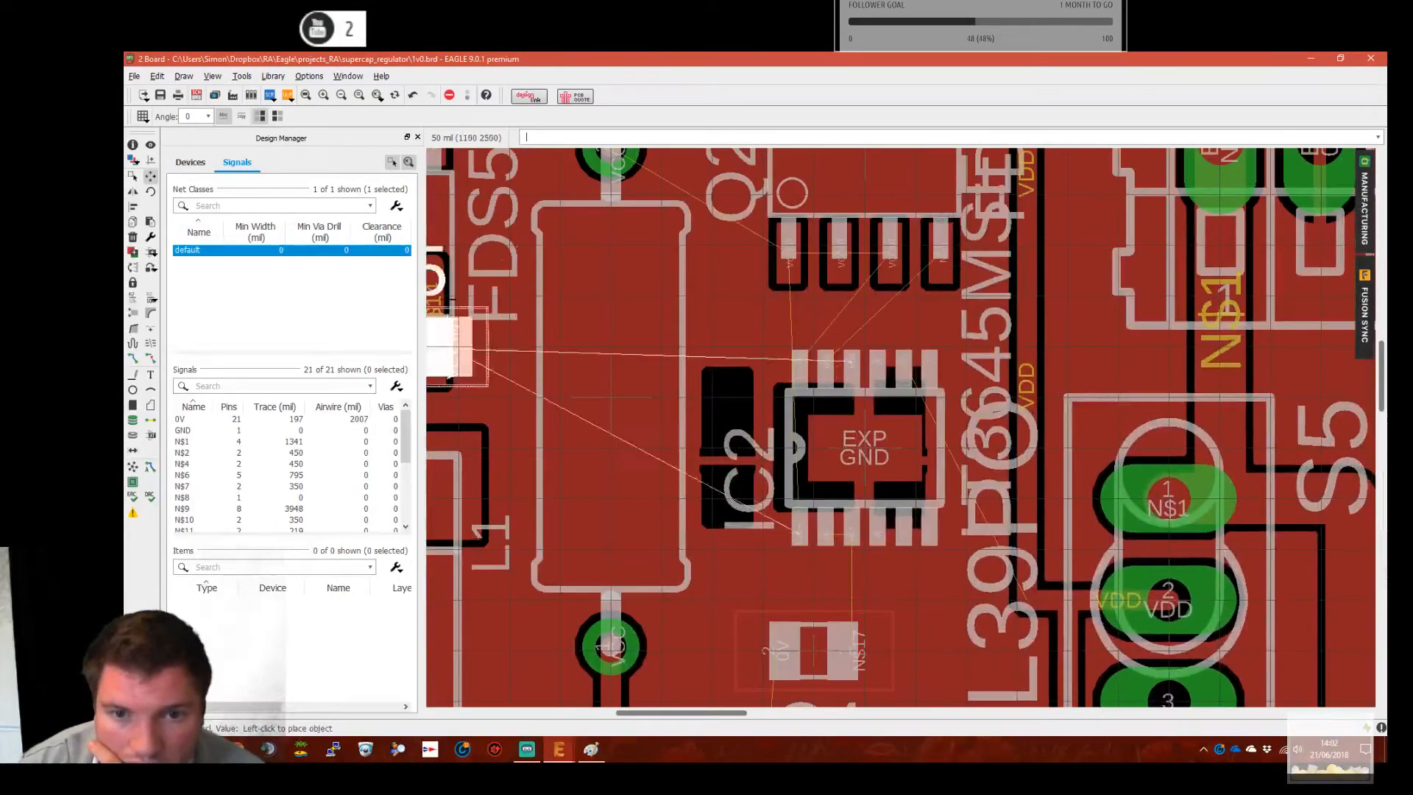
right_click(607, 309)
right_click(545, 383)
right_click(589, 412)
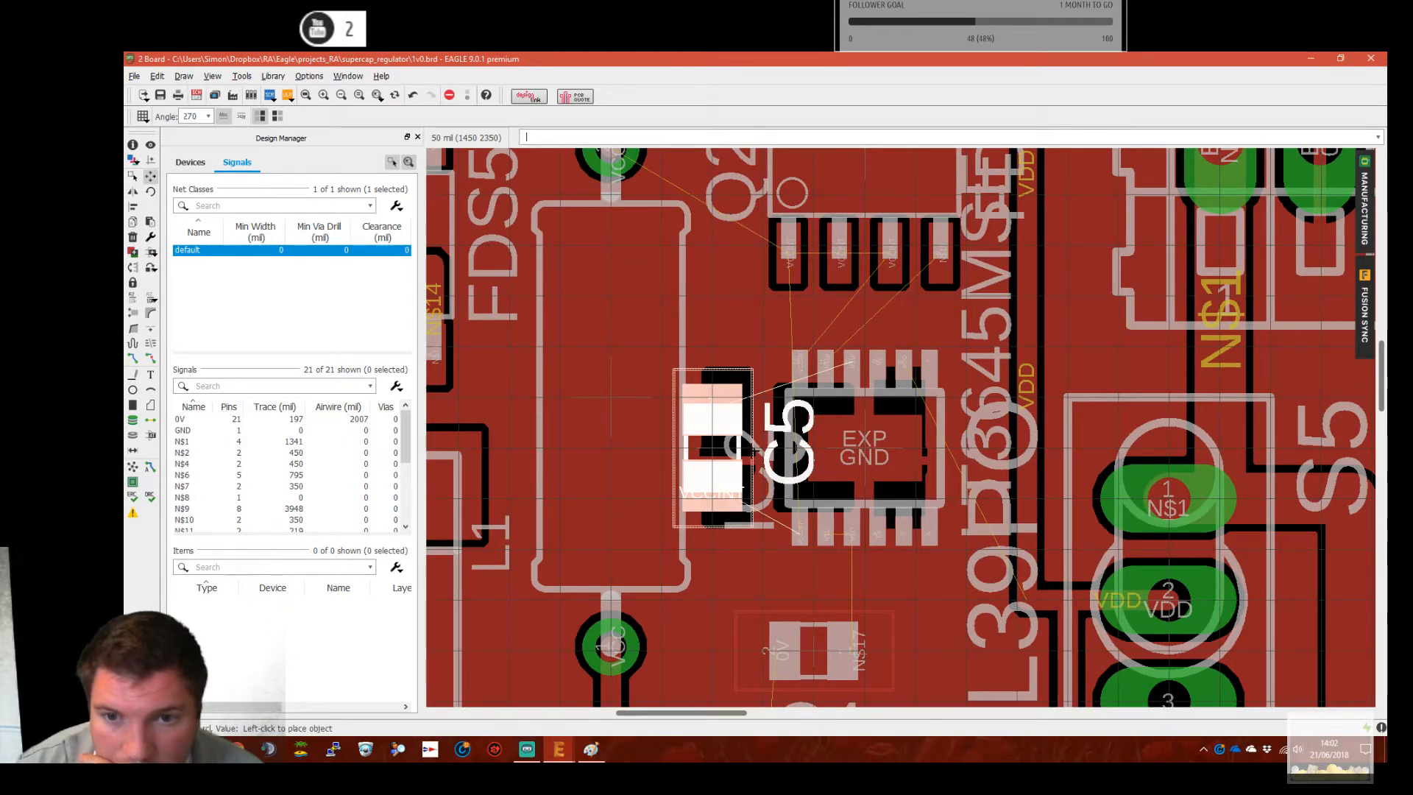
click(754, 451)
Shift both IC2 and C5 about 50 mil towards S5, keeping C5 at 270 degrees
click(868, 449)
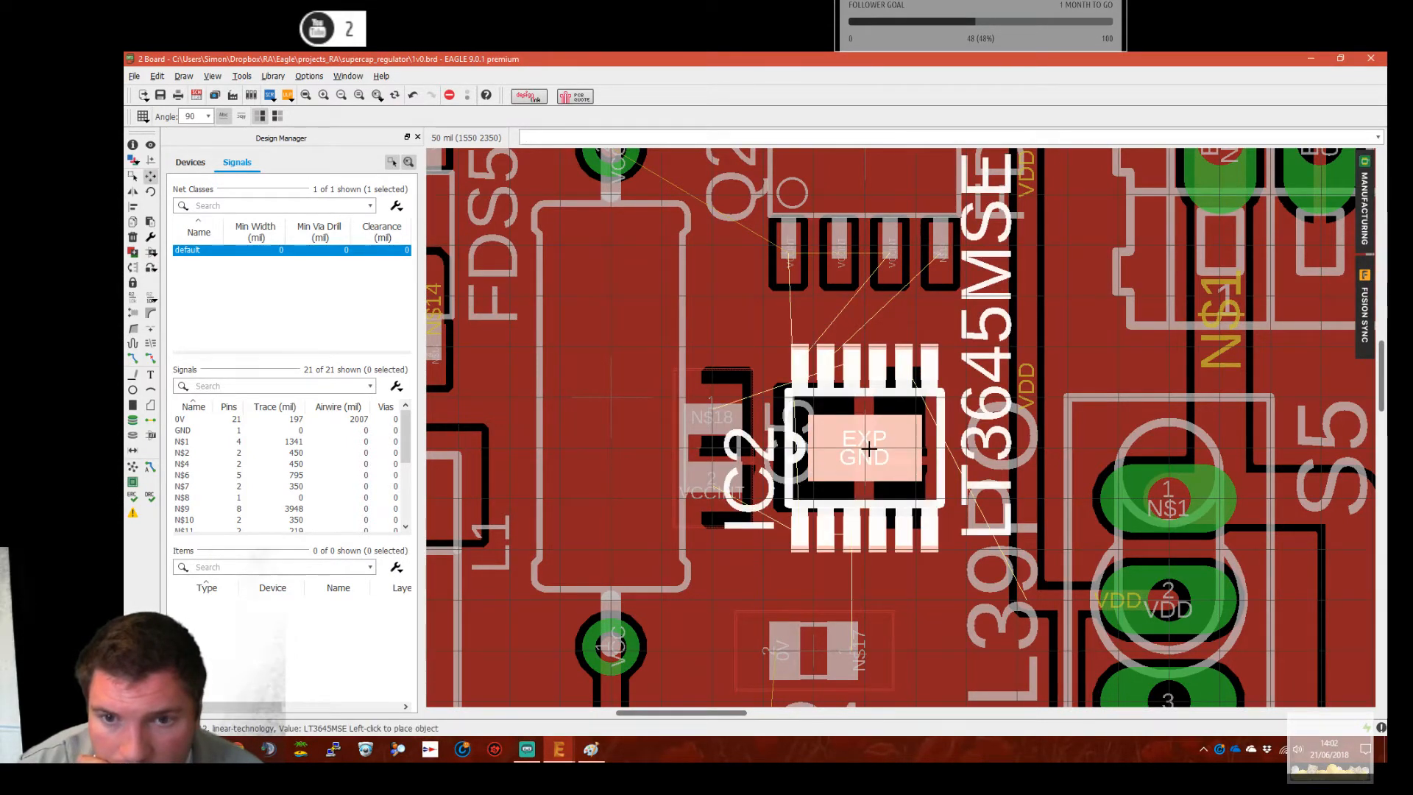
middle_click(886, 448)
click(887, 449)
click(712, 447)
right_click(712, 447)
right_click(713, 446)
middle_click(763, 447)
click(763, 446)
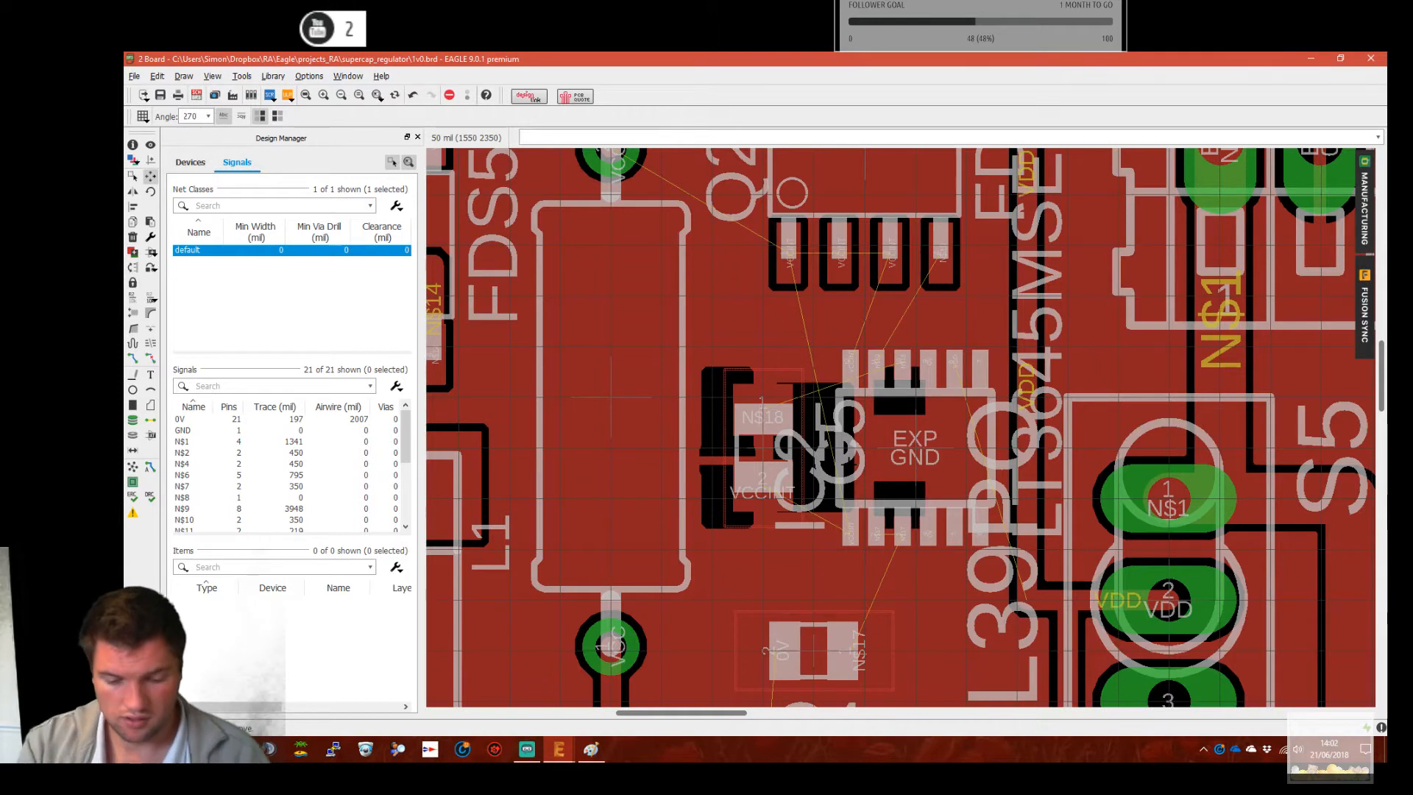
Smash IC2 to detach its labels and try to move its name label below the chip
key(Return)
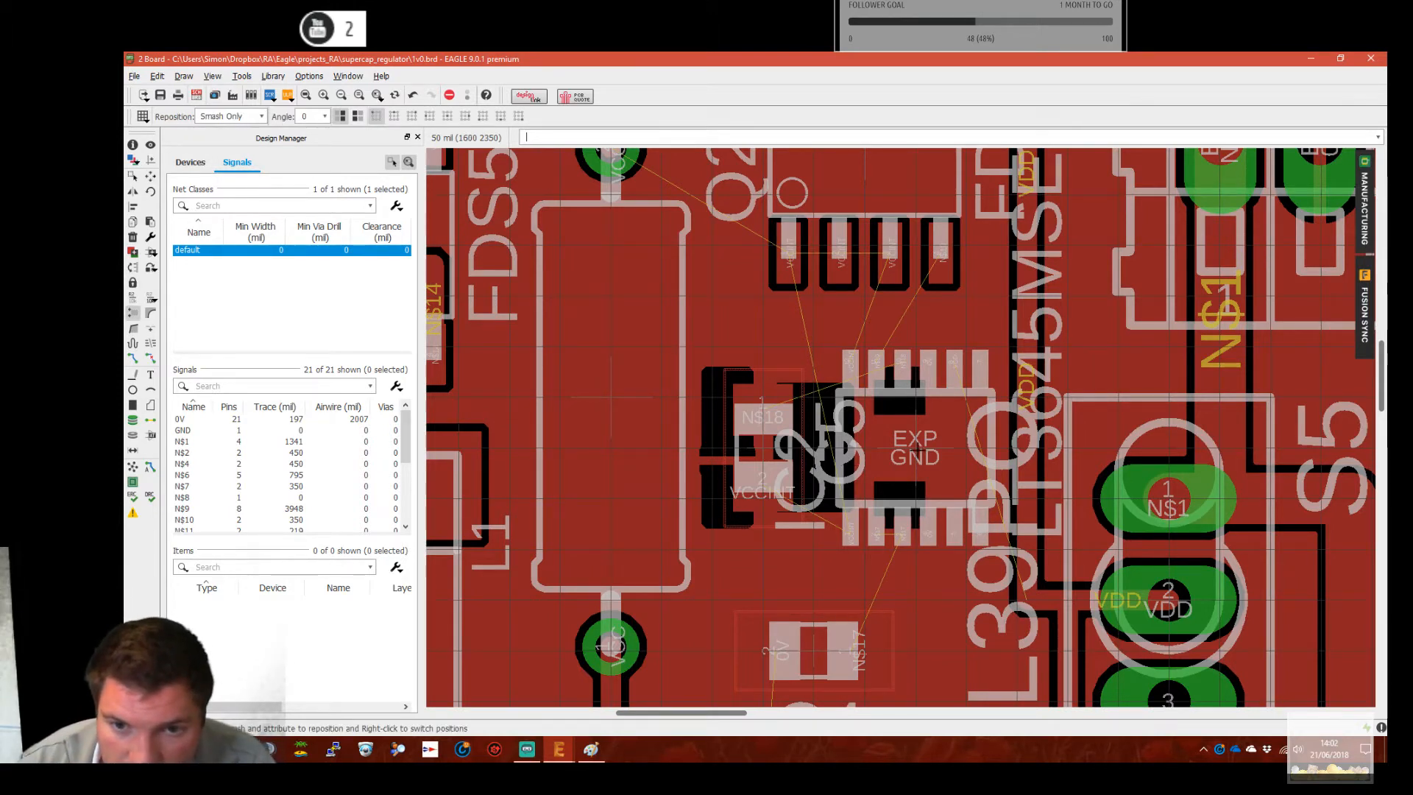
click(150, 177)
click(823, 539)
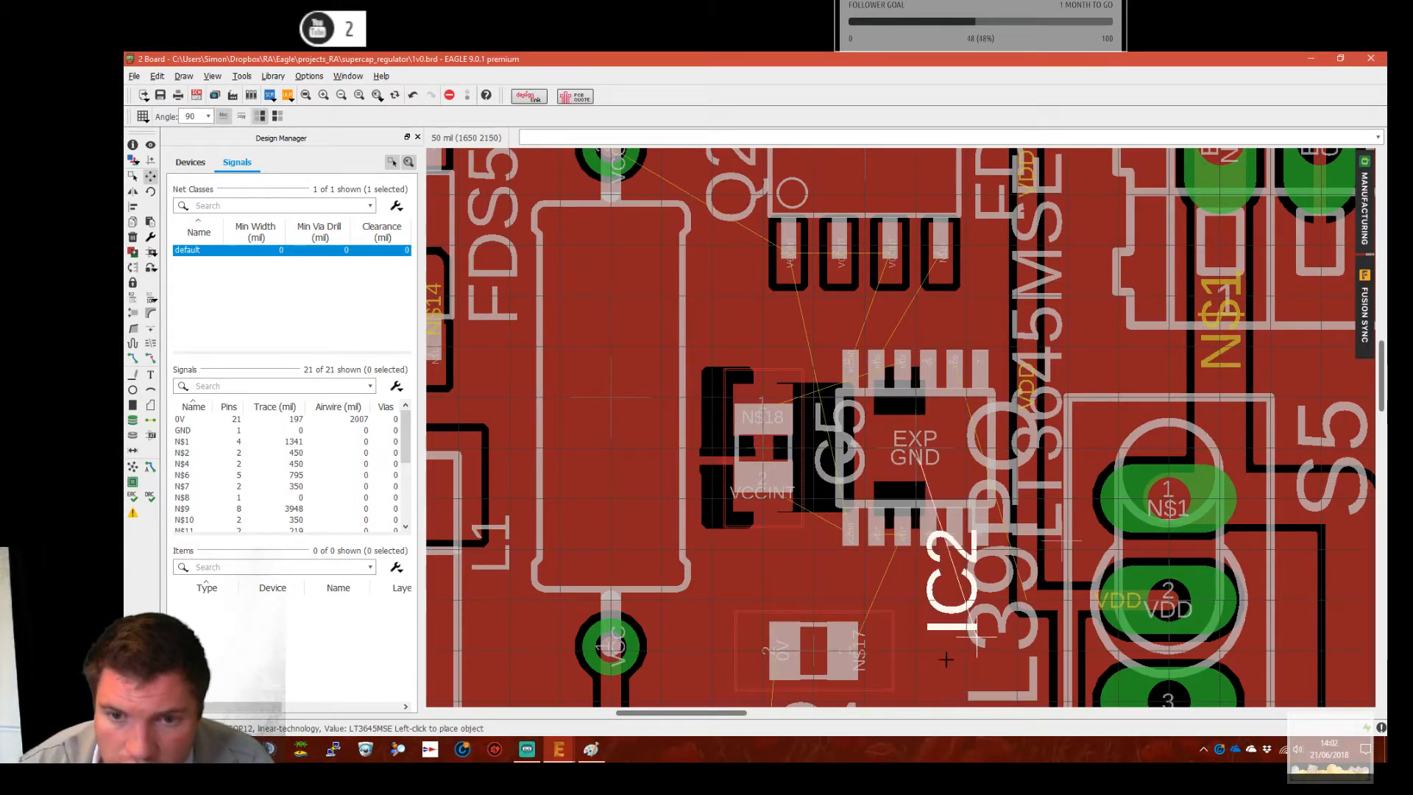
click(863, 548)
Set the grid to 10 mil and place the IC2 name label below the chip, beside the S5 value text
click(142, 116)
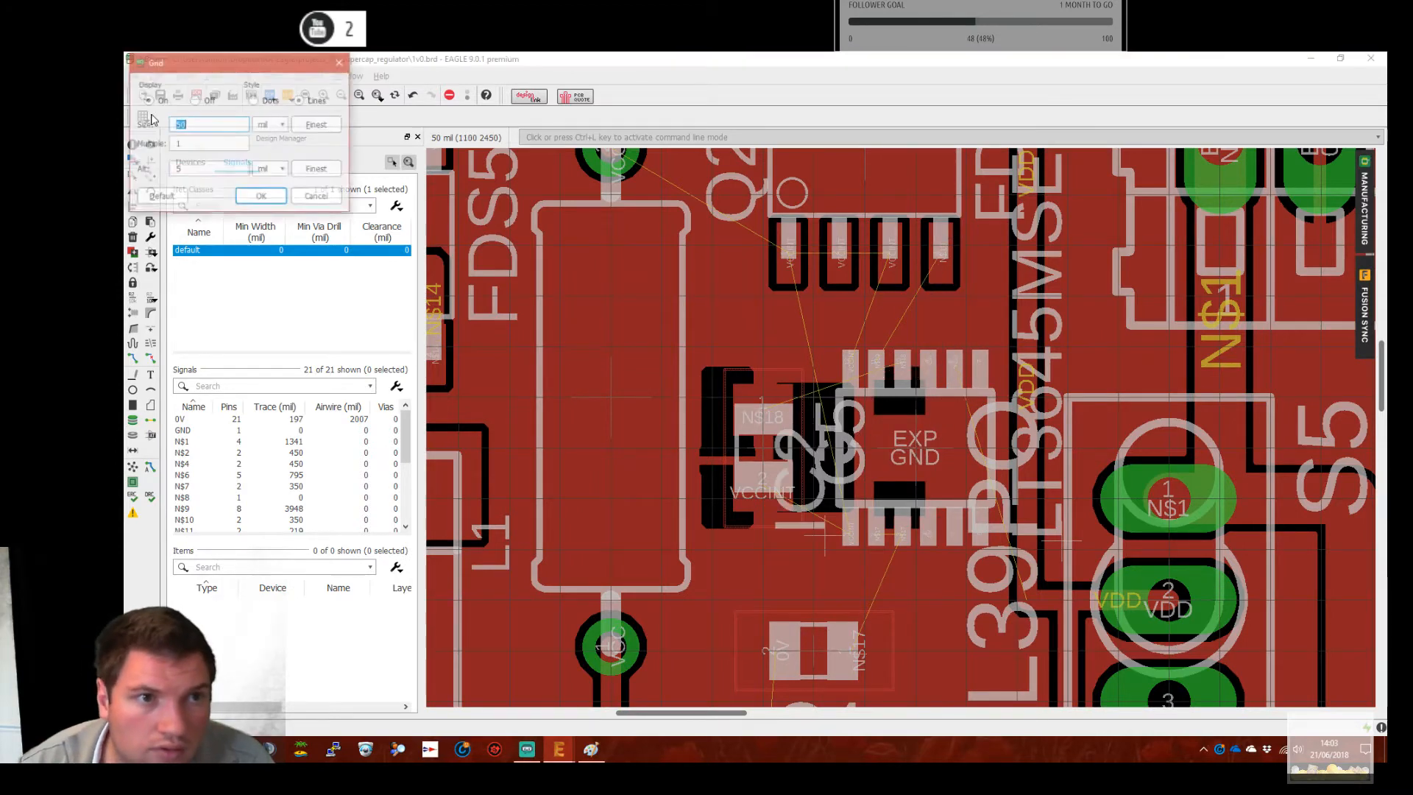
click(262, 196)
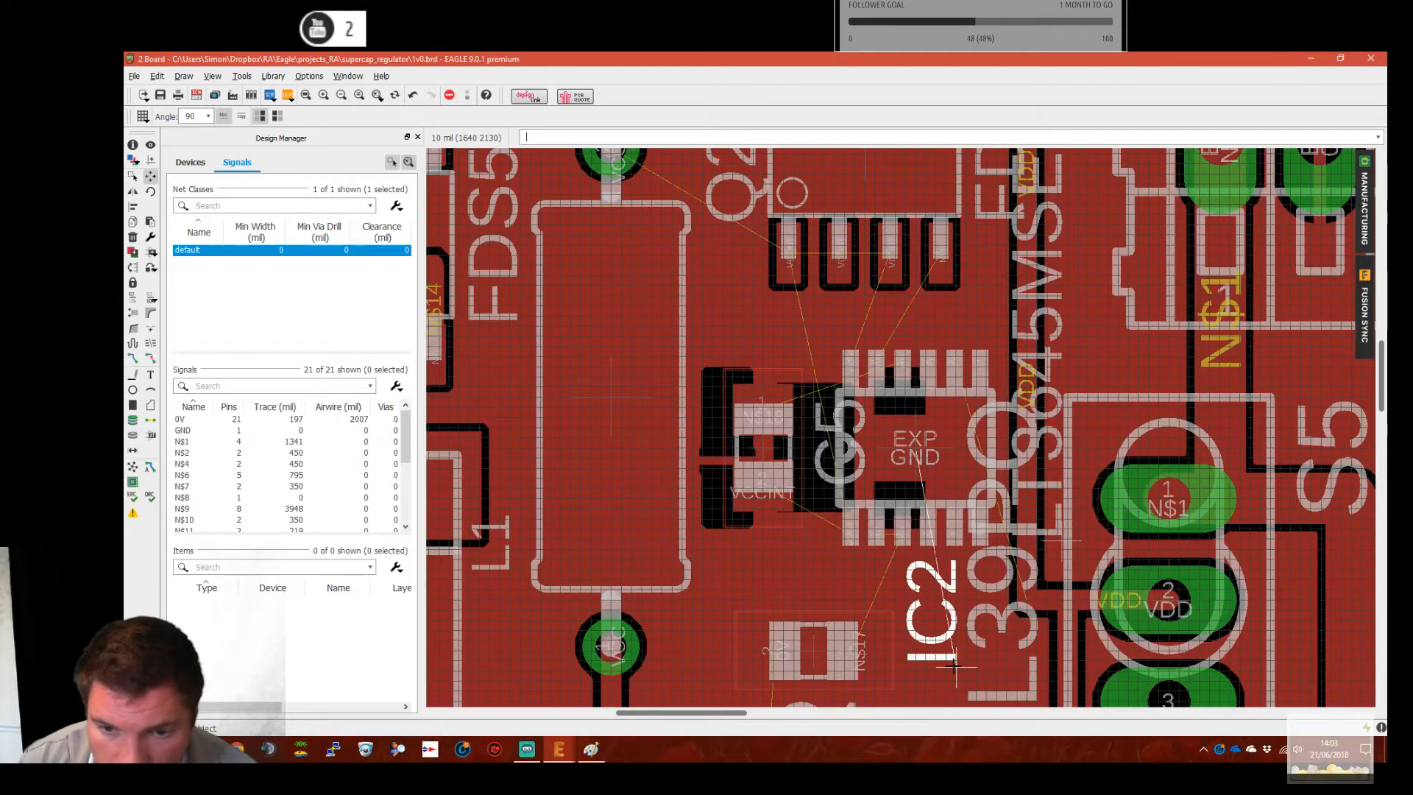
click(954, 666)
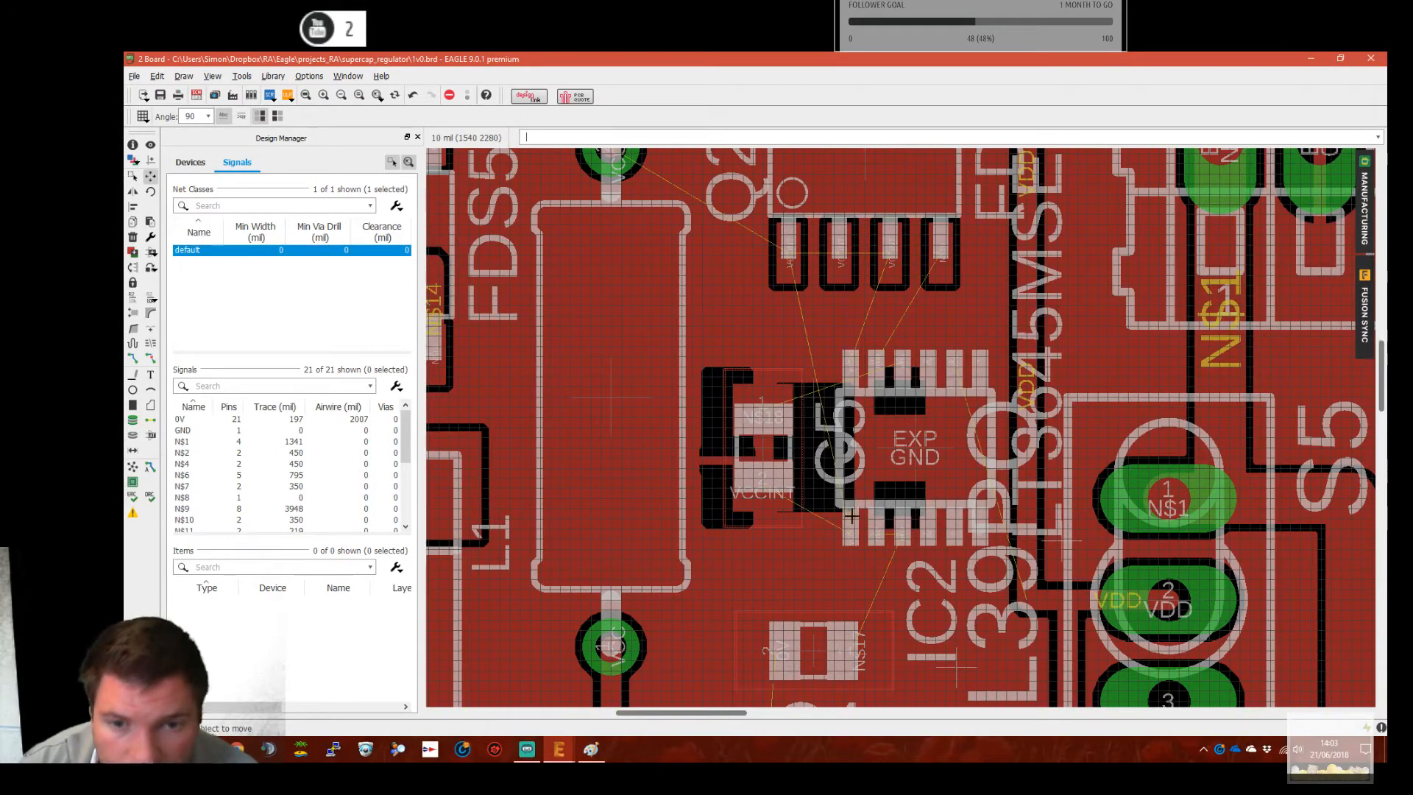
Smash C5 to detach its label and shift the capacitor about 10 mil closer to IC2 and 10 mil down
scroll(849, 521, up, 3)
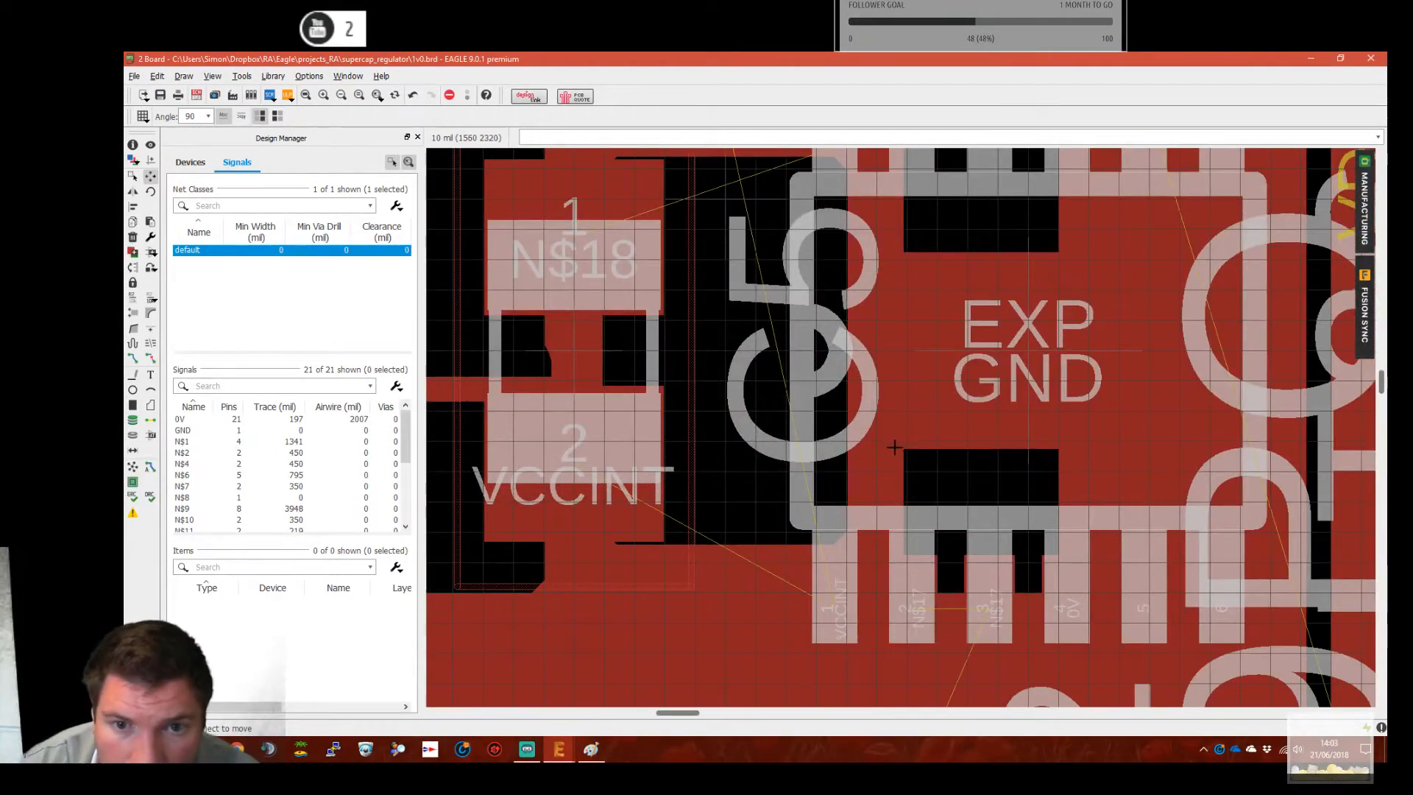
click(595, 356)
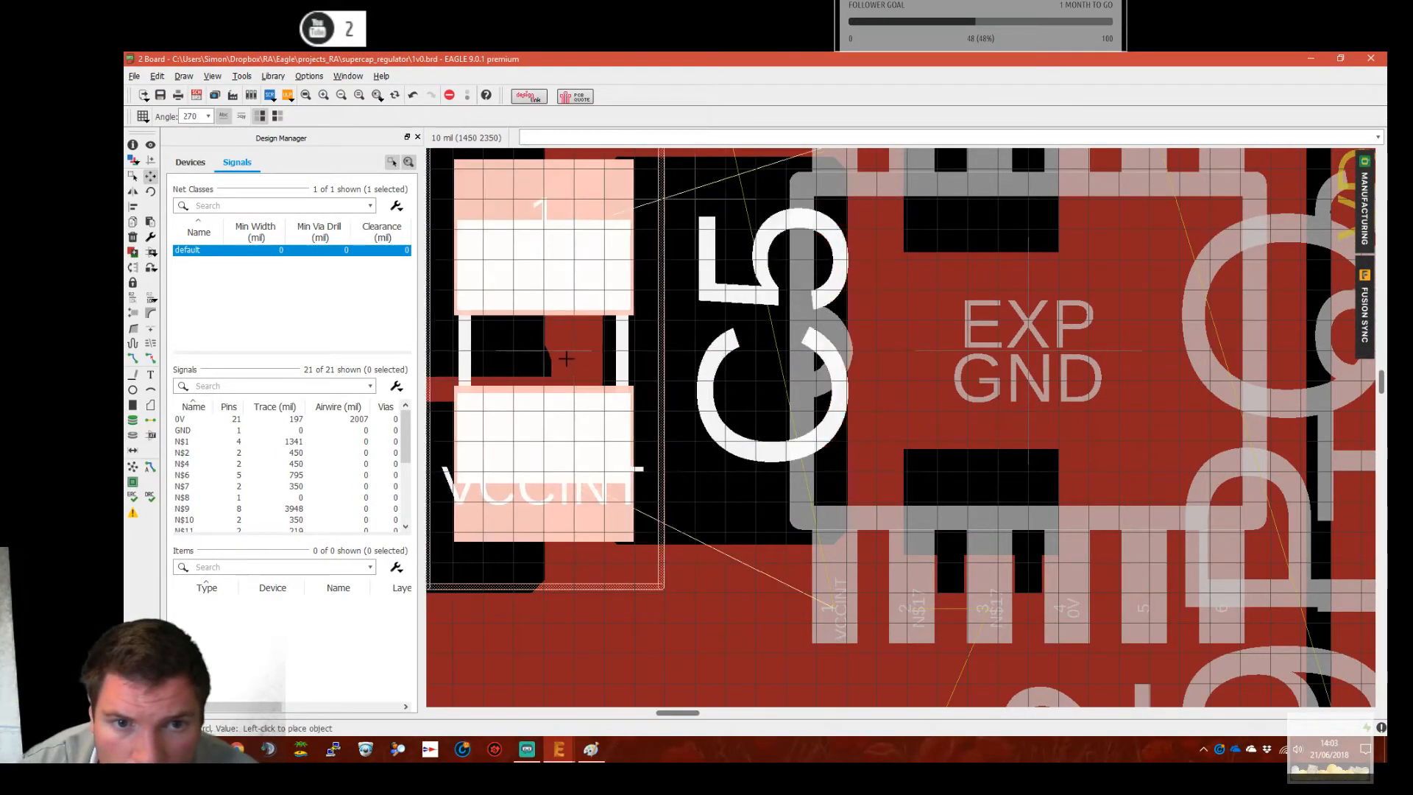
click(608, 359)
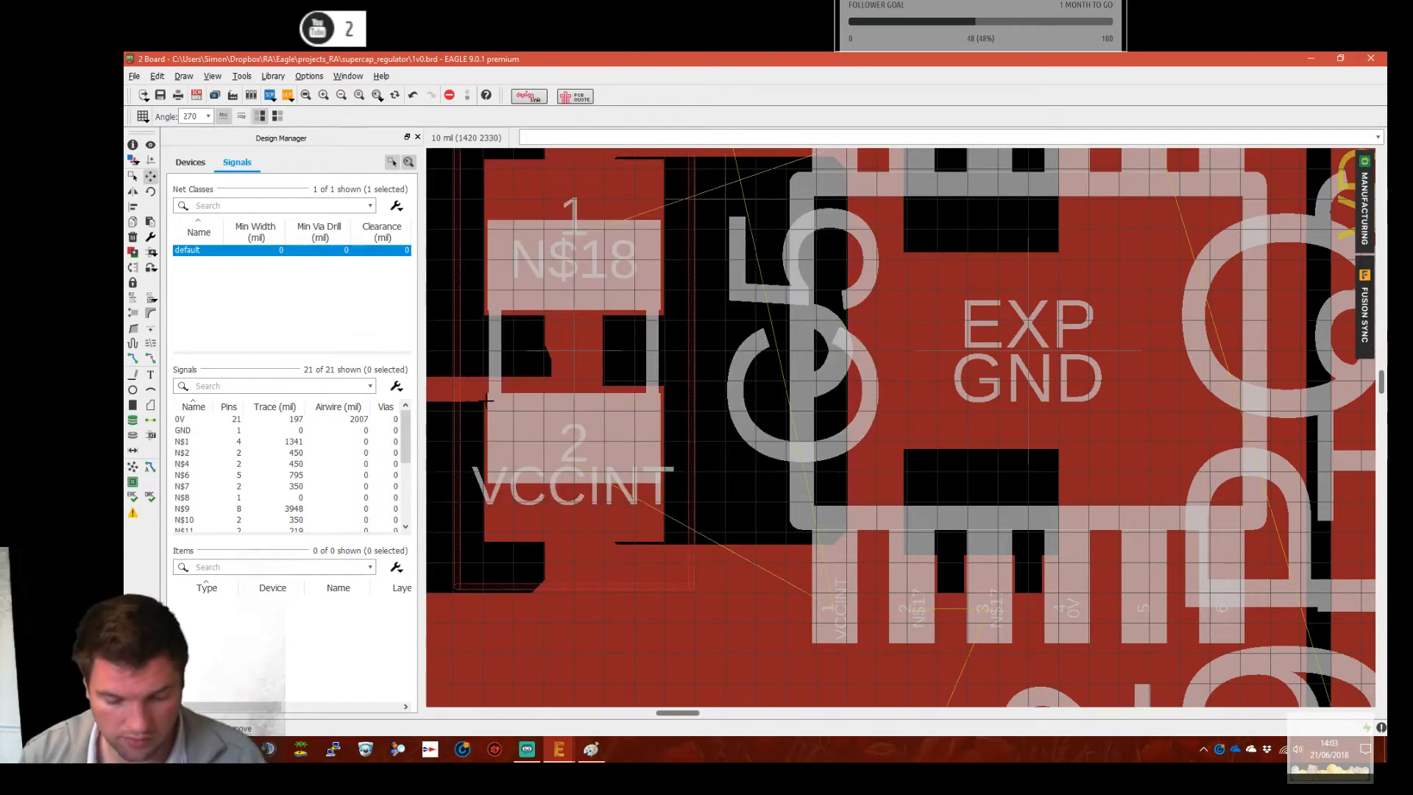
text(smash)
key(Return)
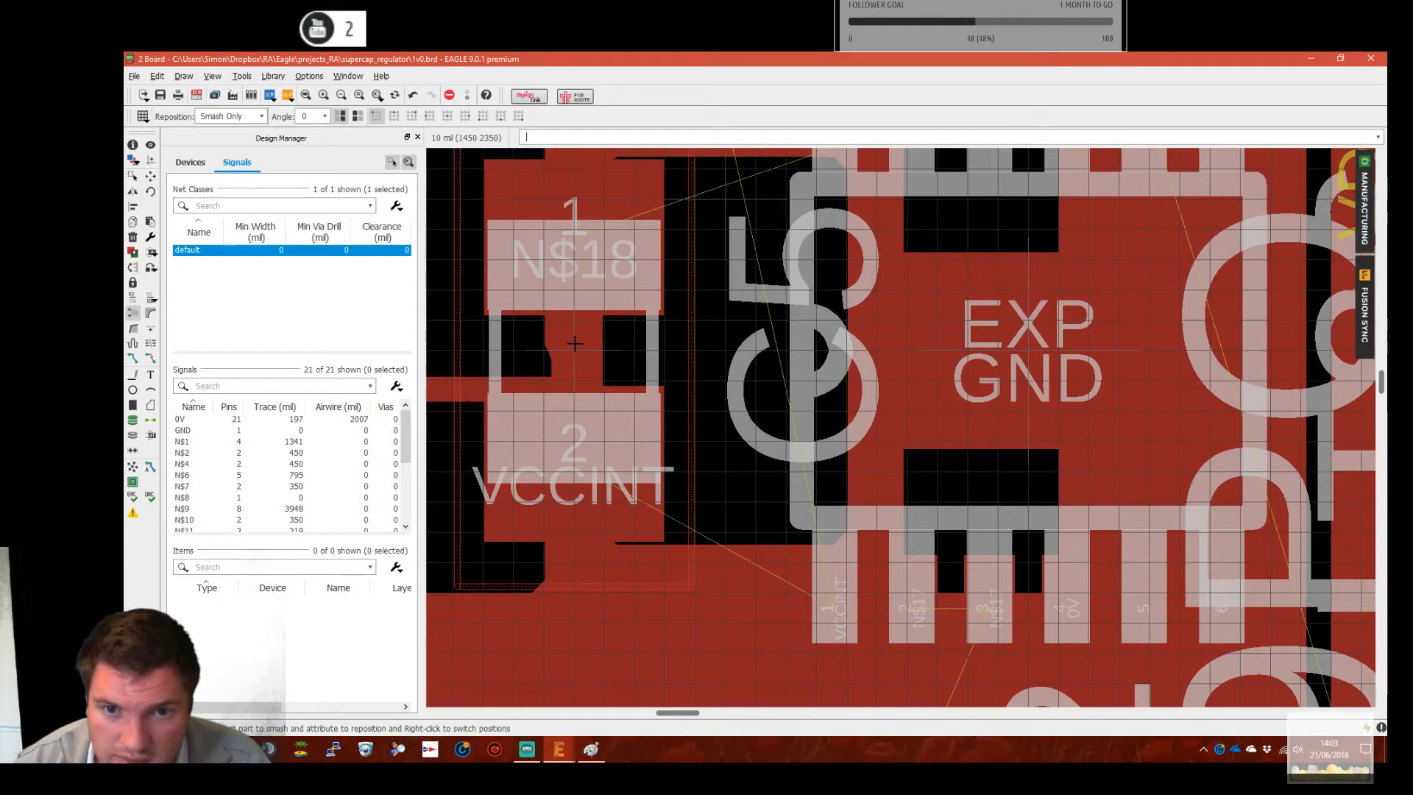
key(F7)
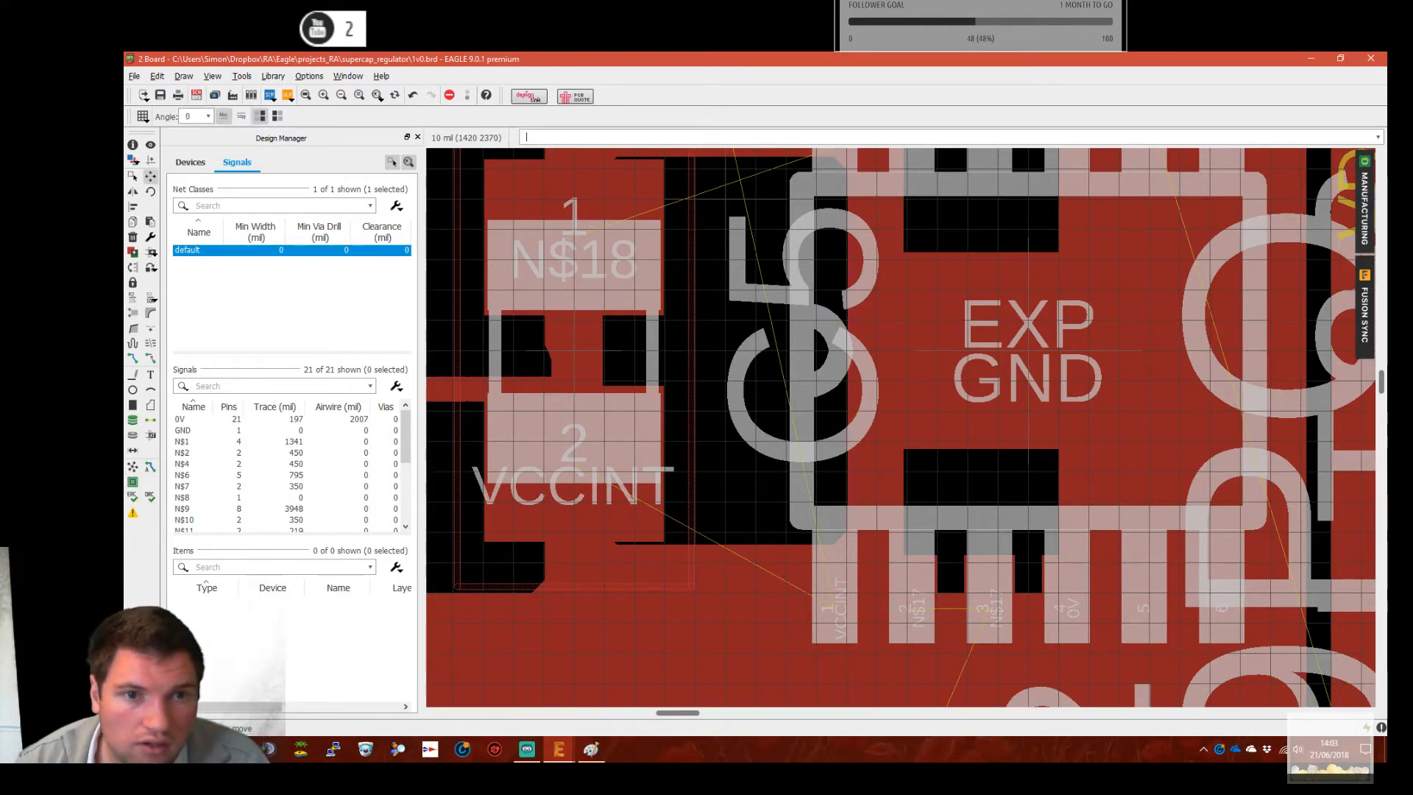
click(582, 355)
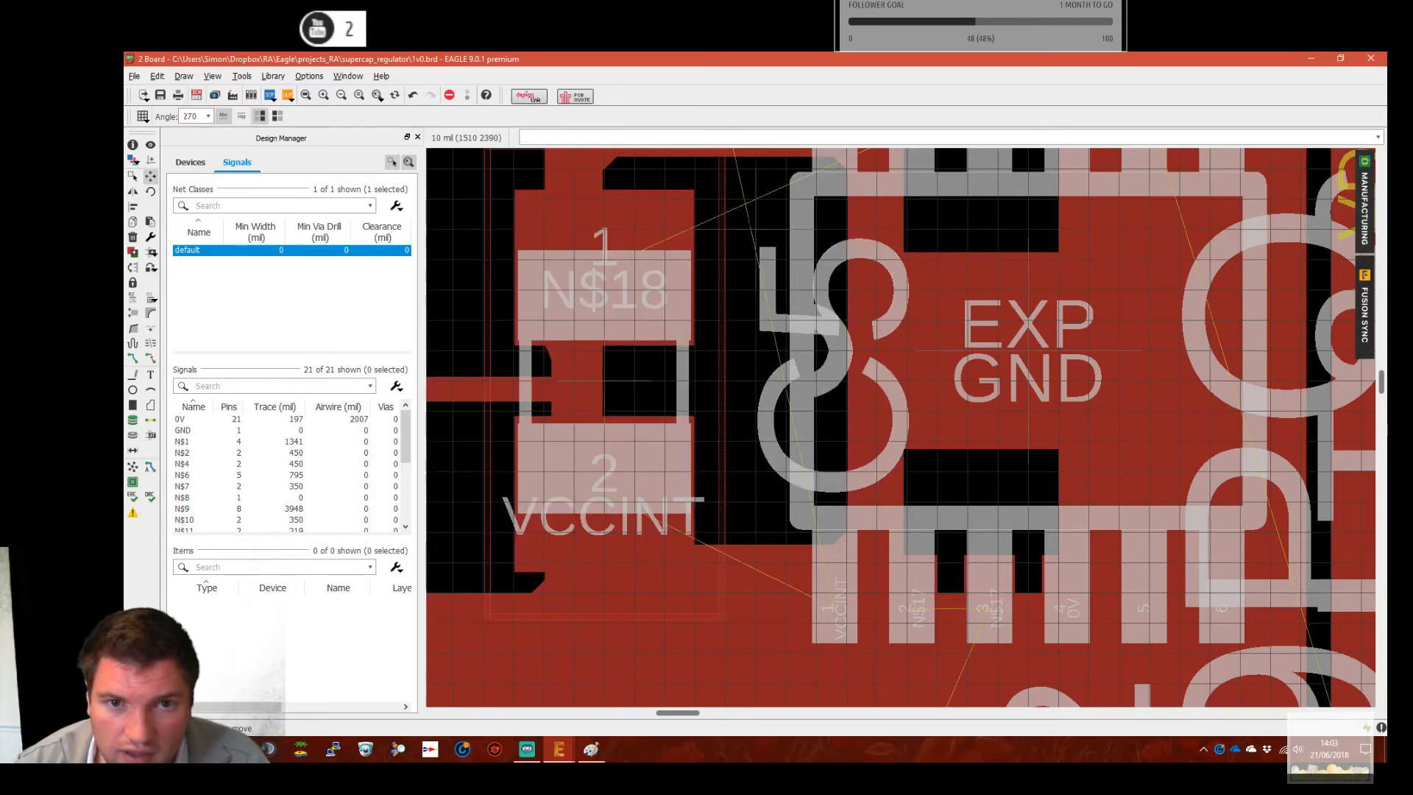
Rotate the C5 name label to horizontal, place it between C5 and C4, and recalculate the ratsnest
click(757, 221)
right_click(606, 473)
scroll(550, 531, down, 4)
middle_drag(490, 635, 585, 542)
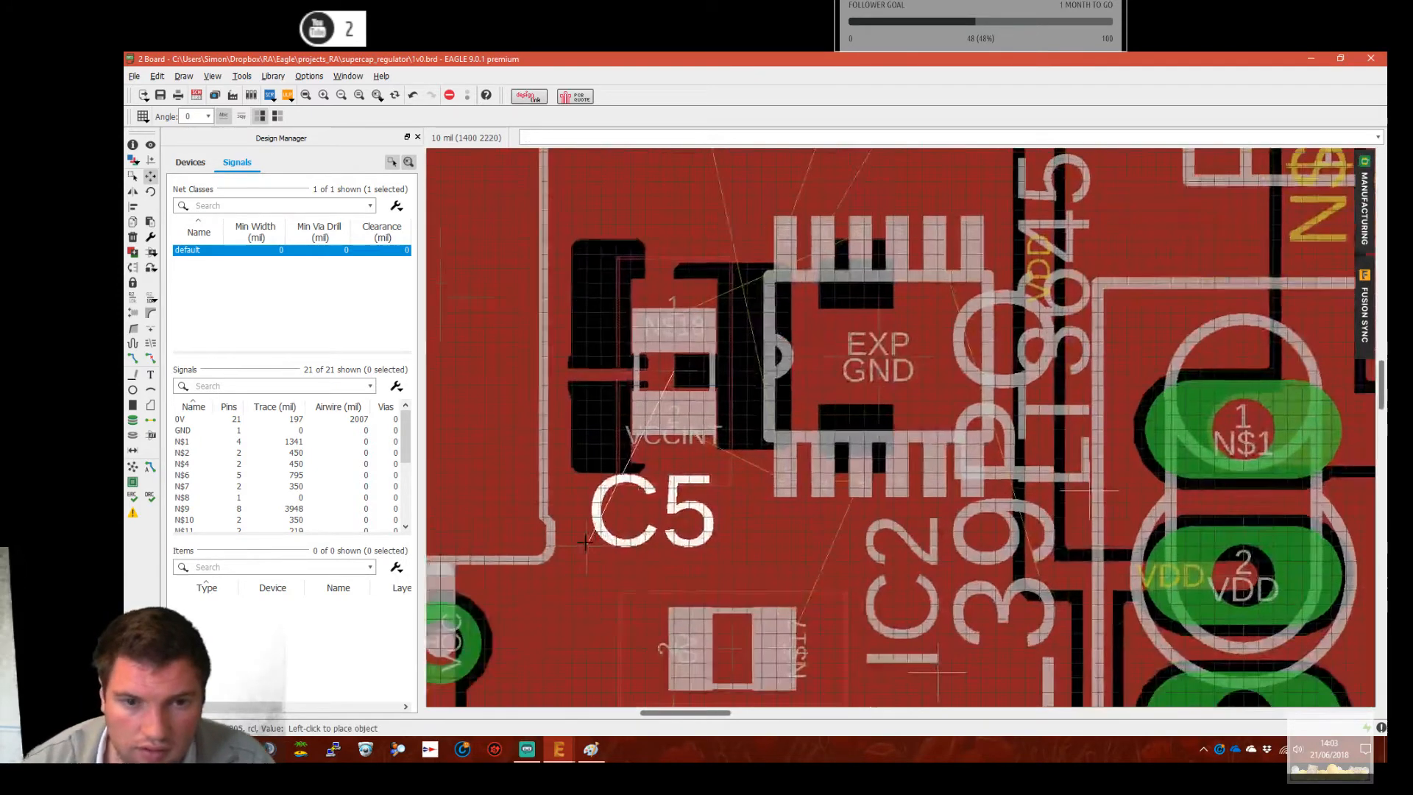
click(607, 573)
click(133, 468)
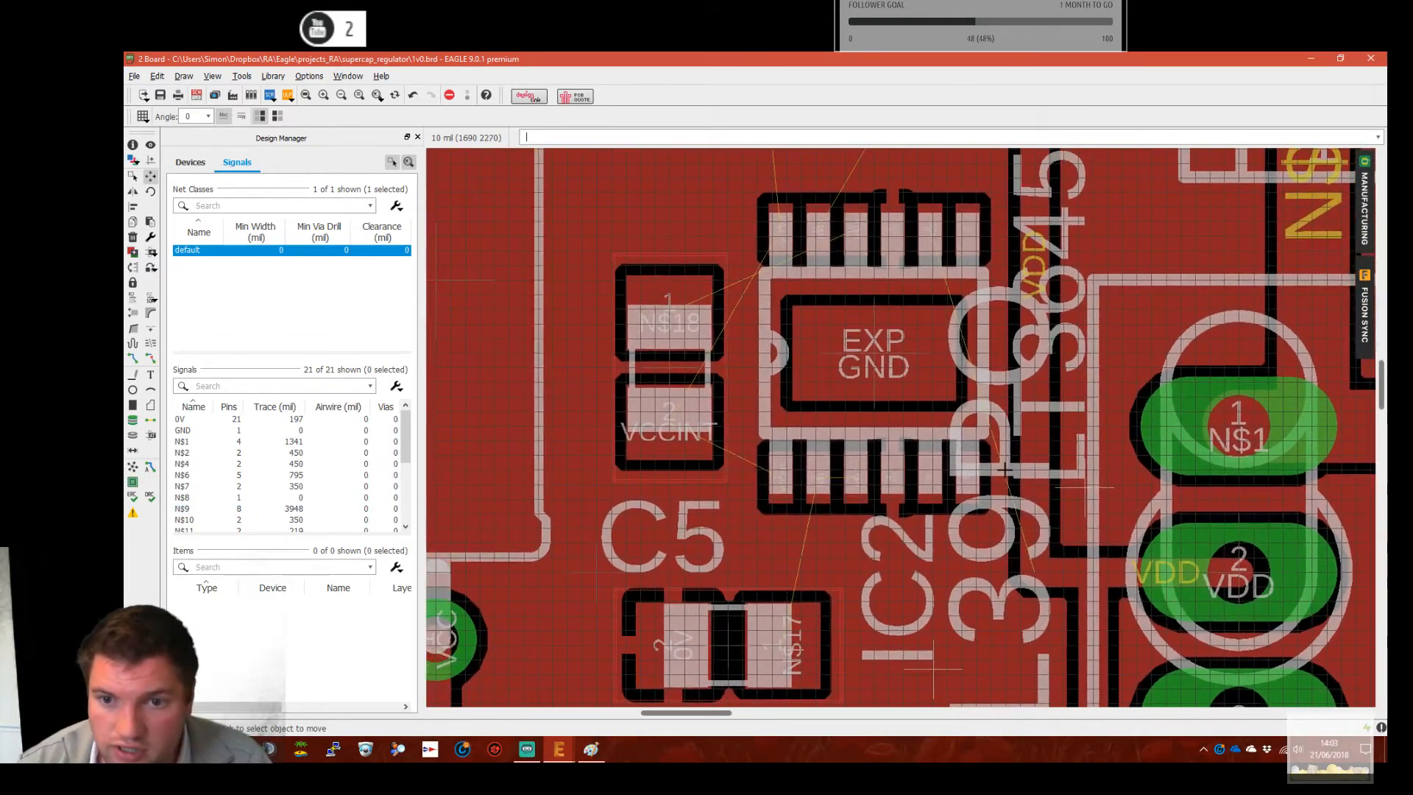
Move IC2's value label LT3645MSE across the vertical VDD track to the edge of S5's outline
click(877, 366)
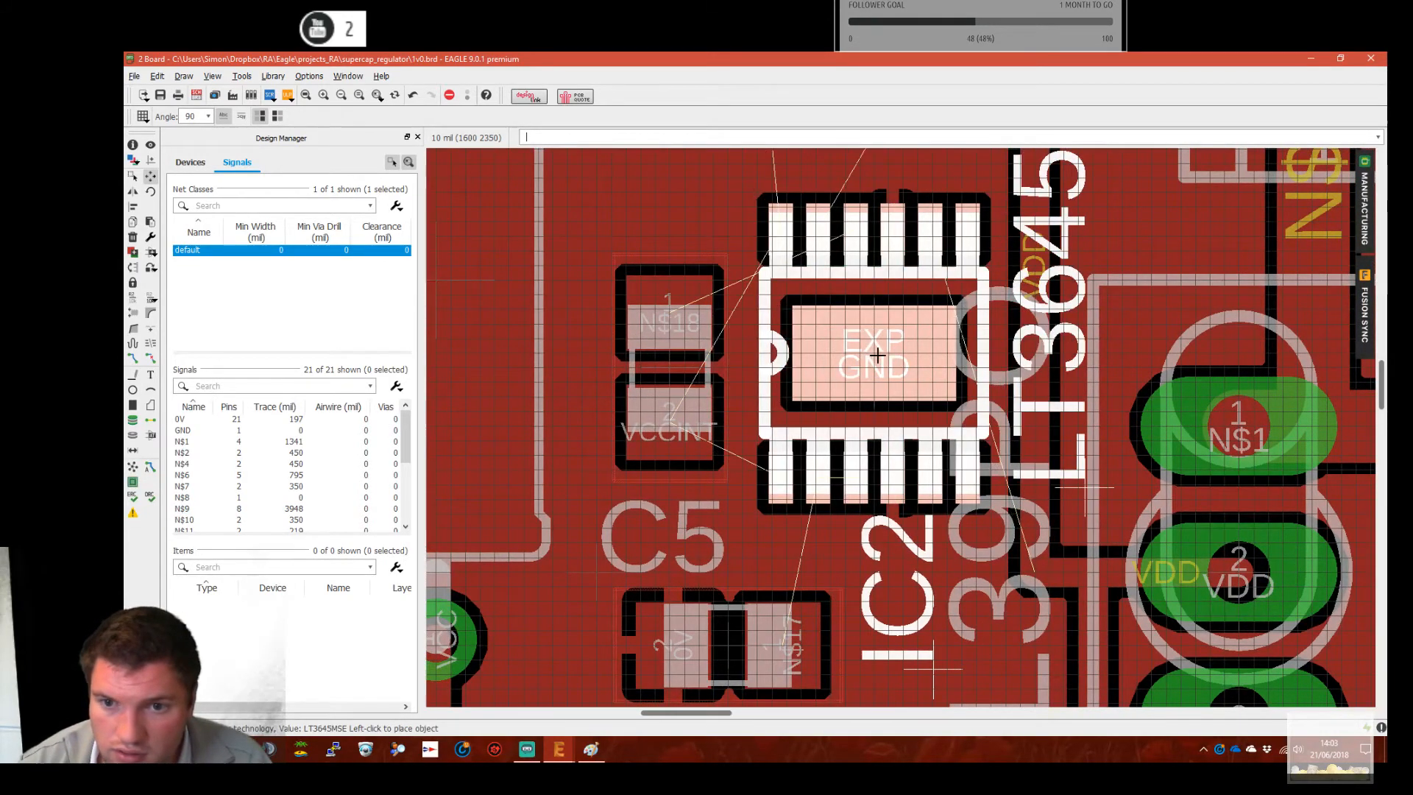
click(876, 354)
click(1087, 490)
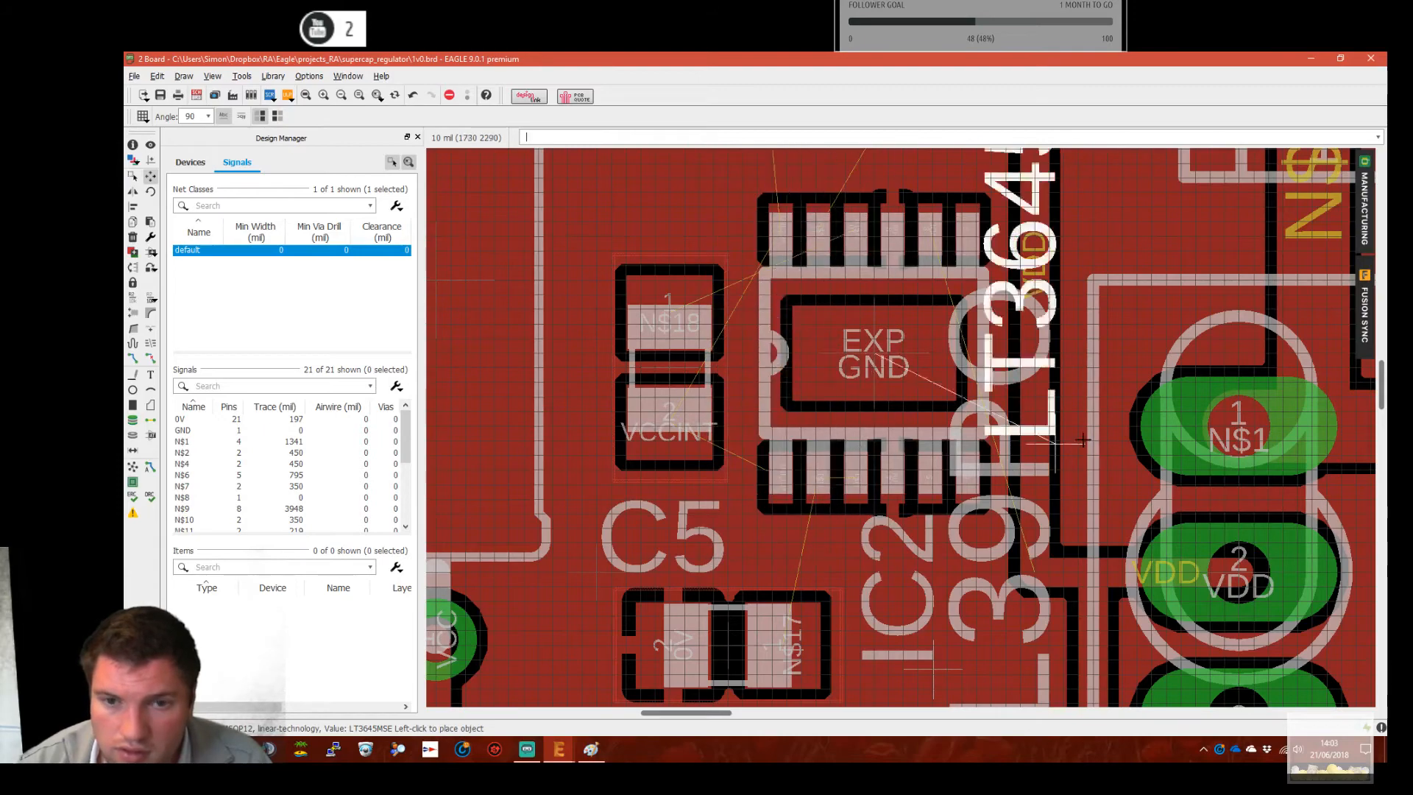
click(1129, 401)
Delete IC2's LT3645MSE value label from beside the vertical VDD track
click(133, 237)
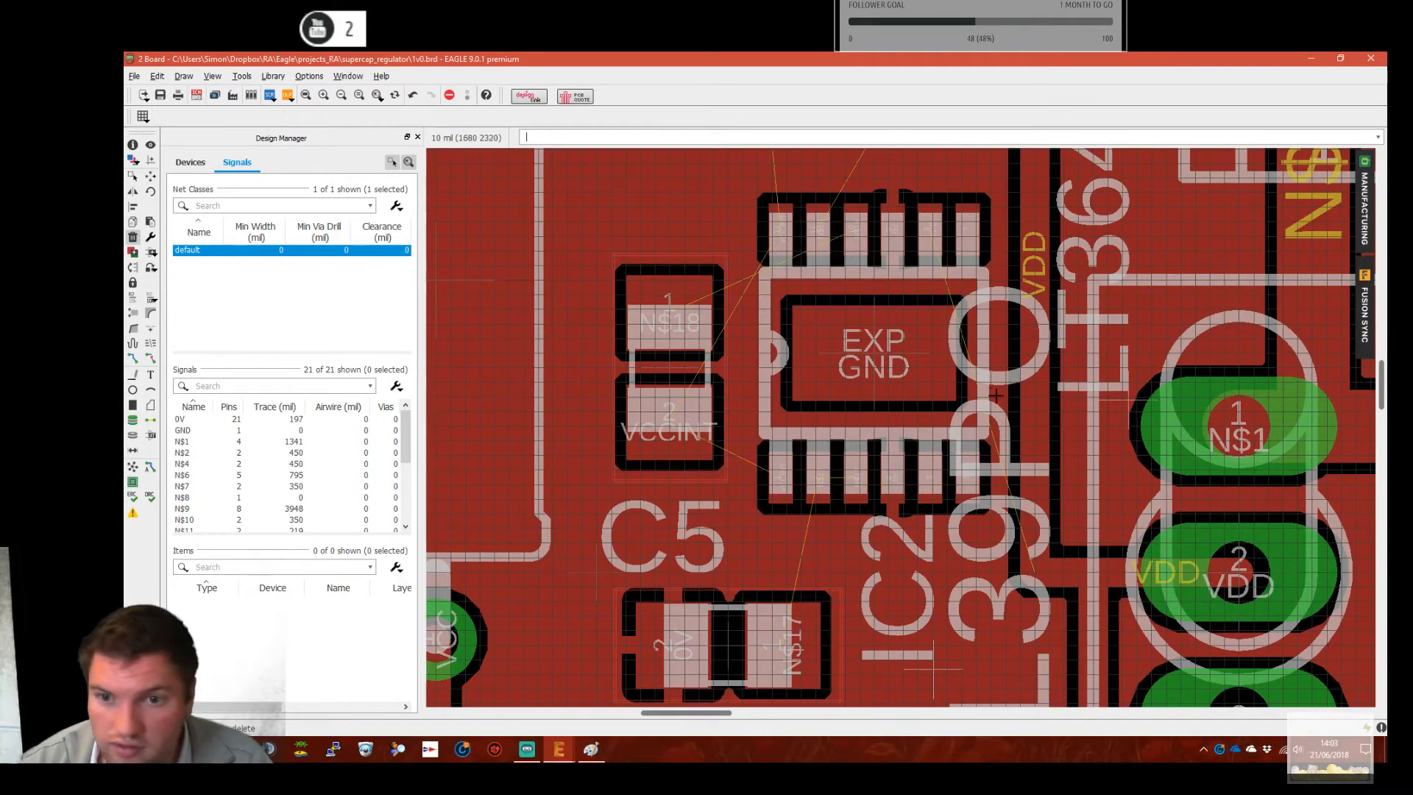
click(1130, 408)
middle_drag(964, 595, 876, 510)
scroll(923, 293, down, 6)
scroll(867, 277, up, 3)
scroll(867, 276, up, 2)
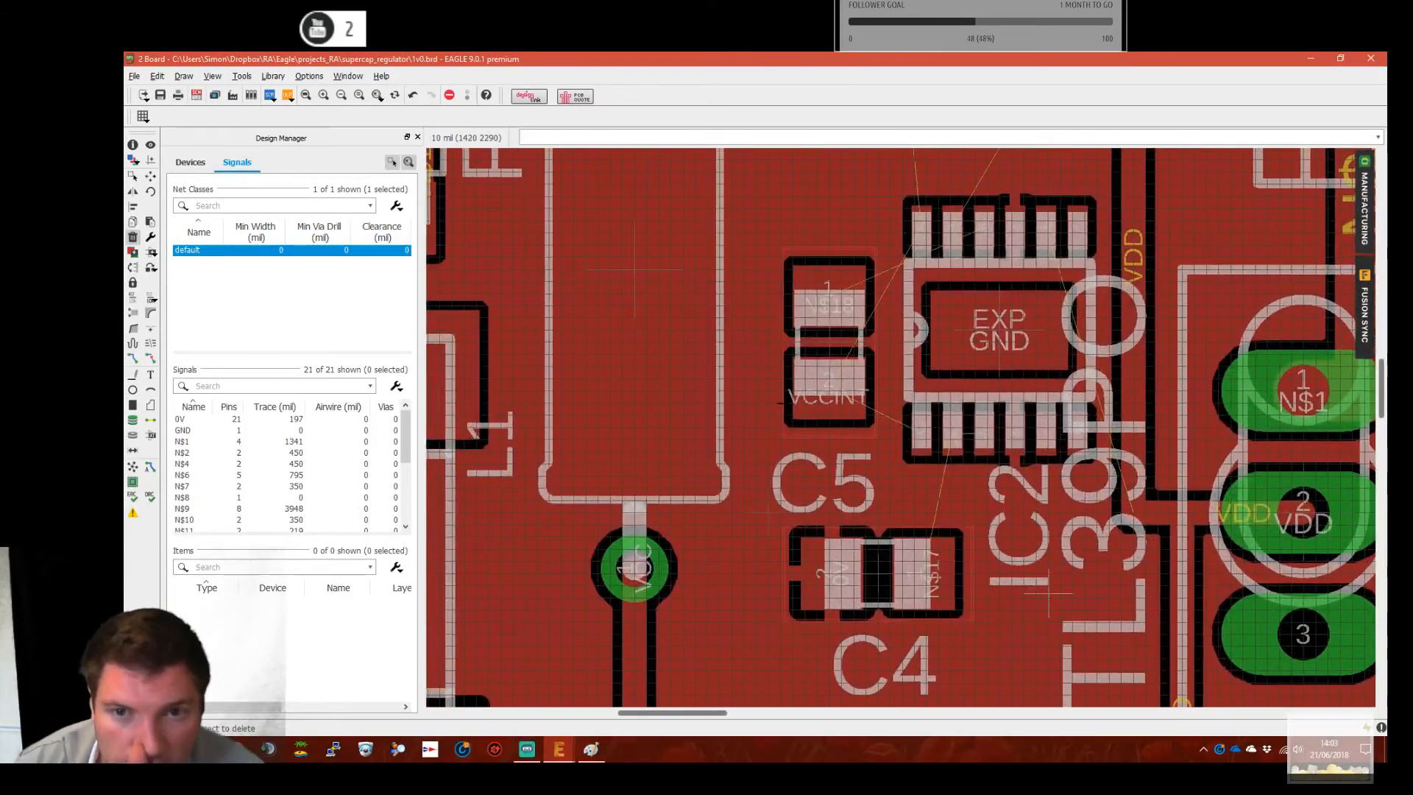
Join Q2's three adjacent VCCINT pads with a 20 mil track on the top layer
click(141, 359)
middle_drag(920, 235, 839, 531)
scroll(839, 528, up, 3)
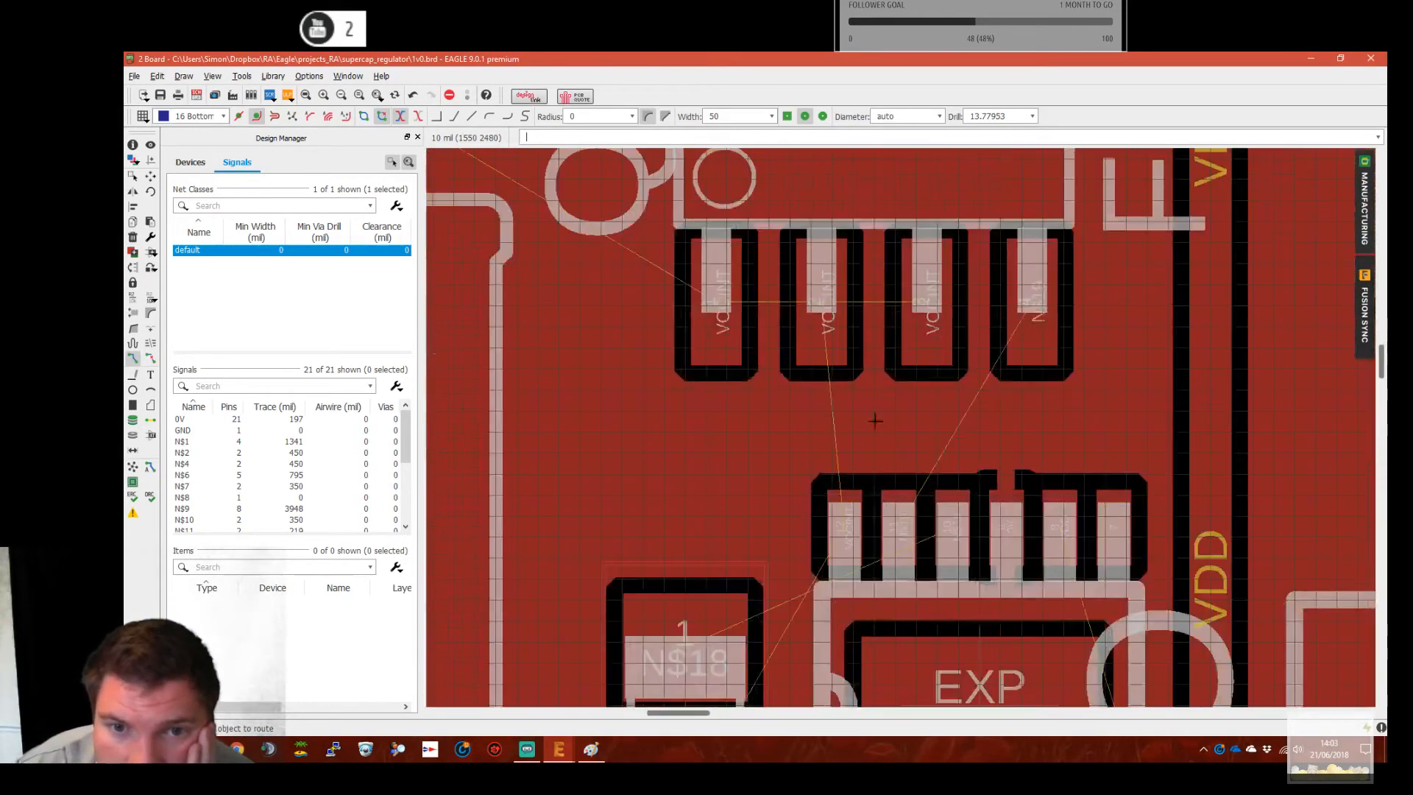
middle_drag(879, 333, 874, 427)
click(730, 392)
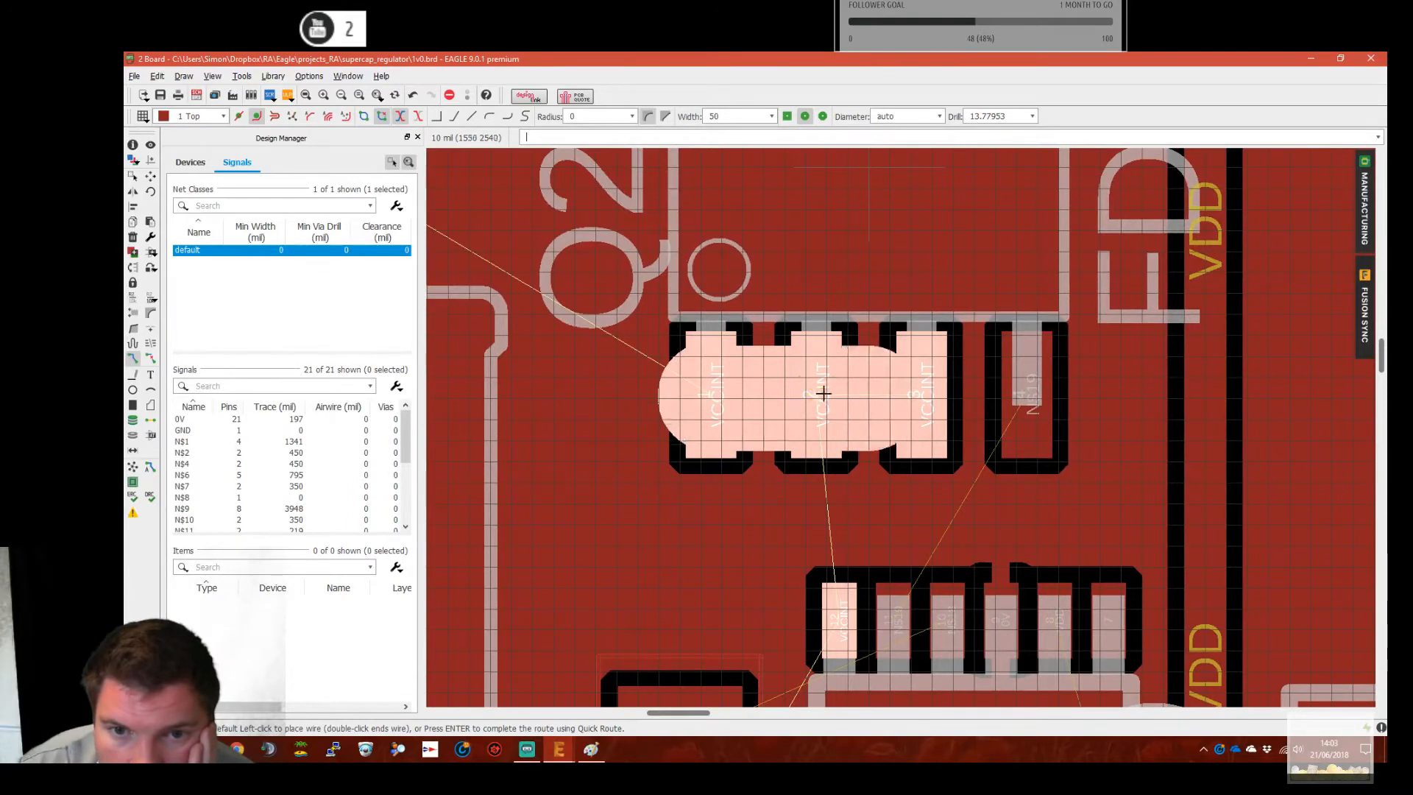
click(772, 117)
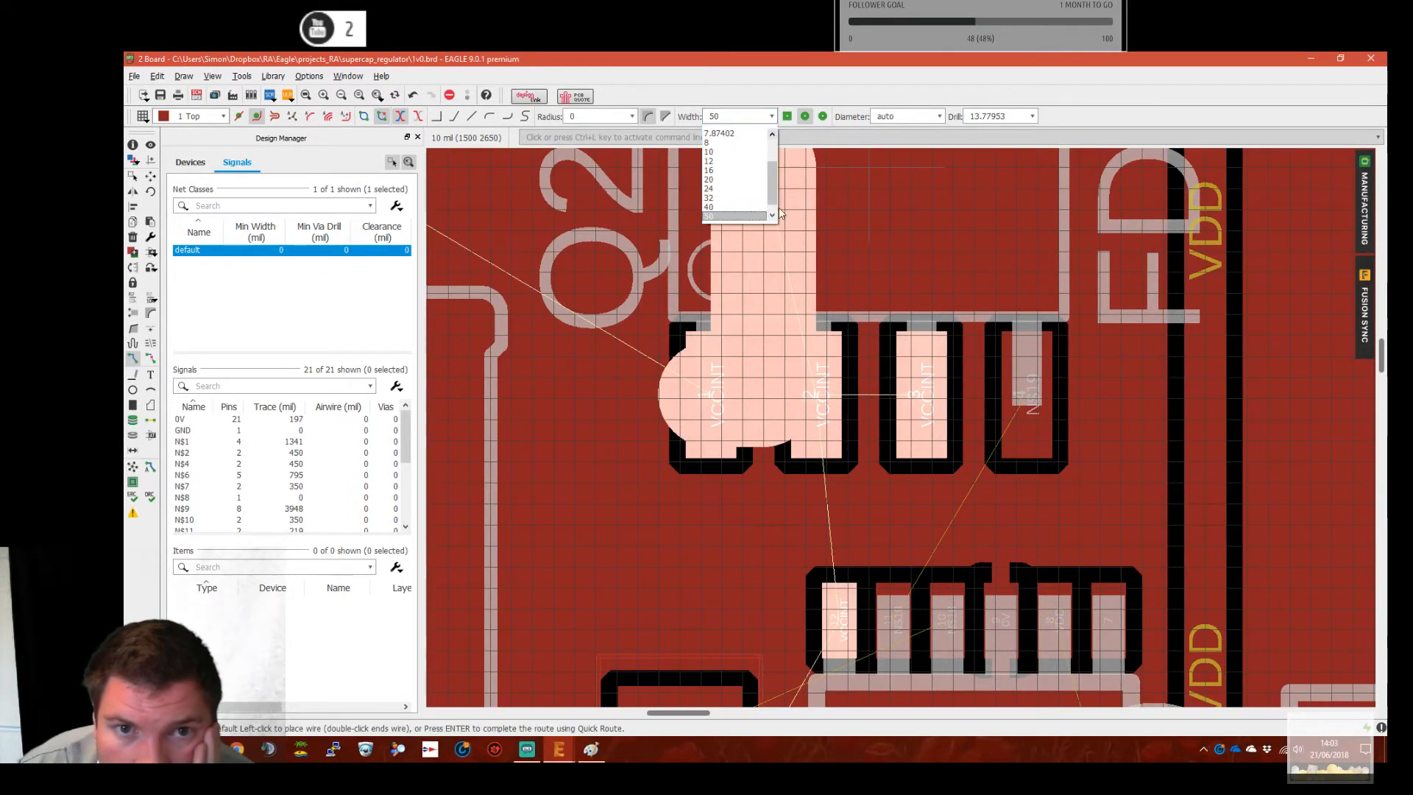
click(714, 180)
key(Escape)
click(819, 399)
click(925, 401)
Try routing 20 mil top-layer tracks from IC2's pin 12 (VCCINT) and pin 11 (N$19) to Q2's matching pads
click(842, 611)
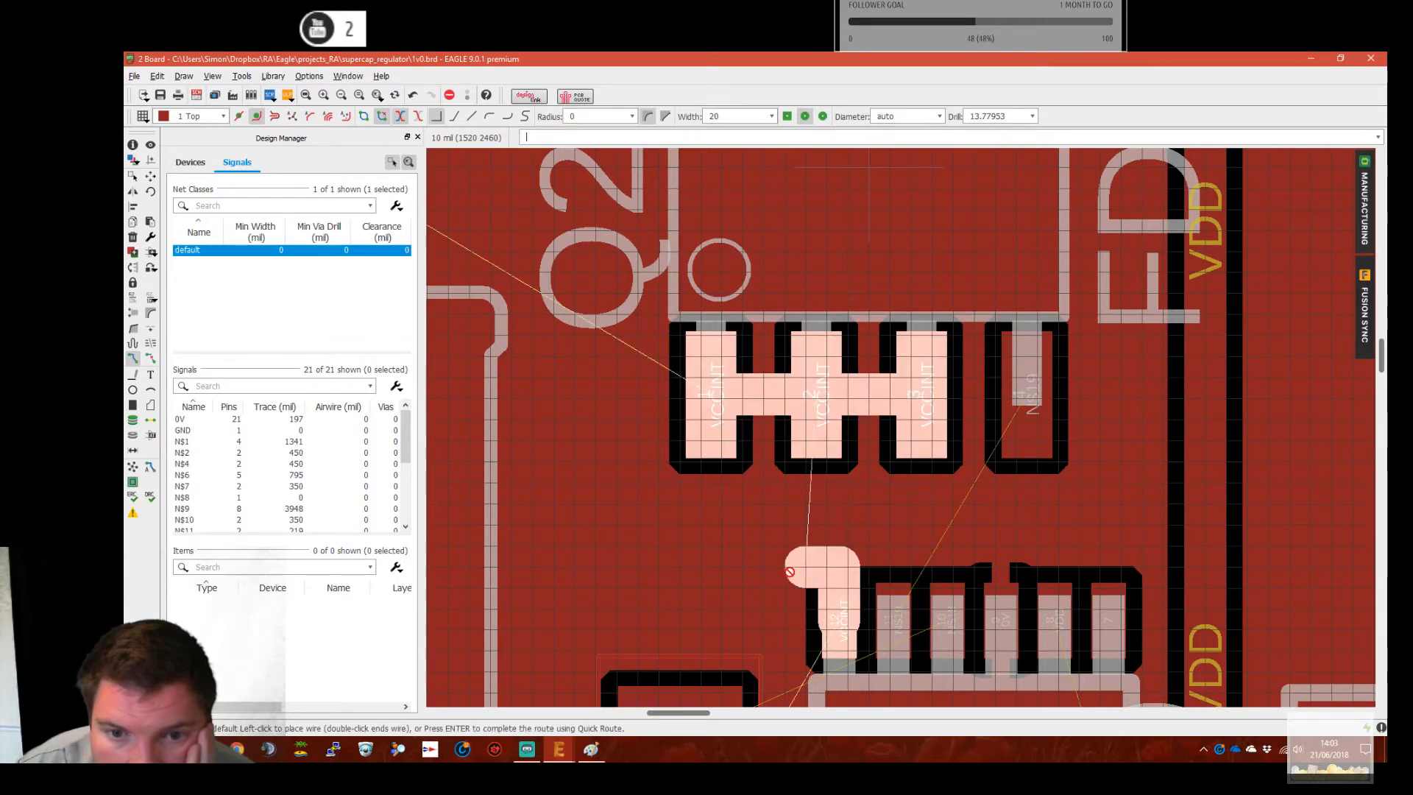
click(768, 535)
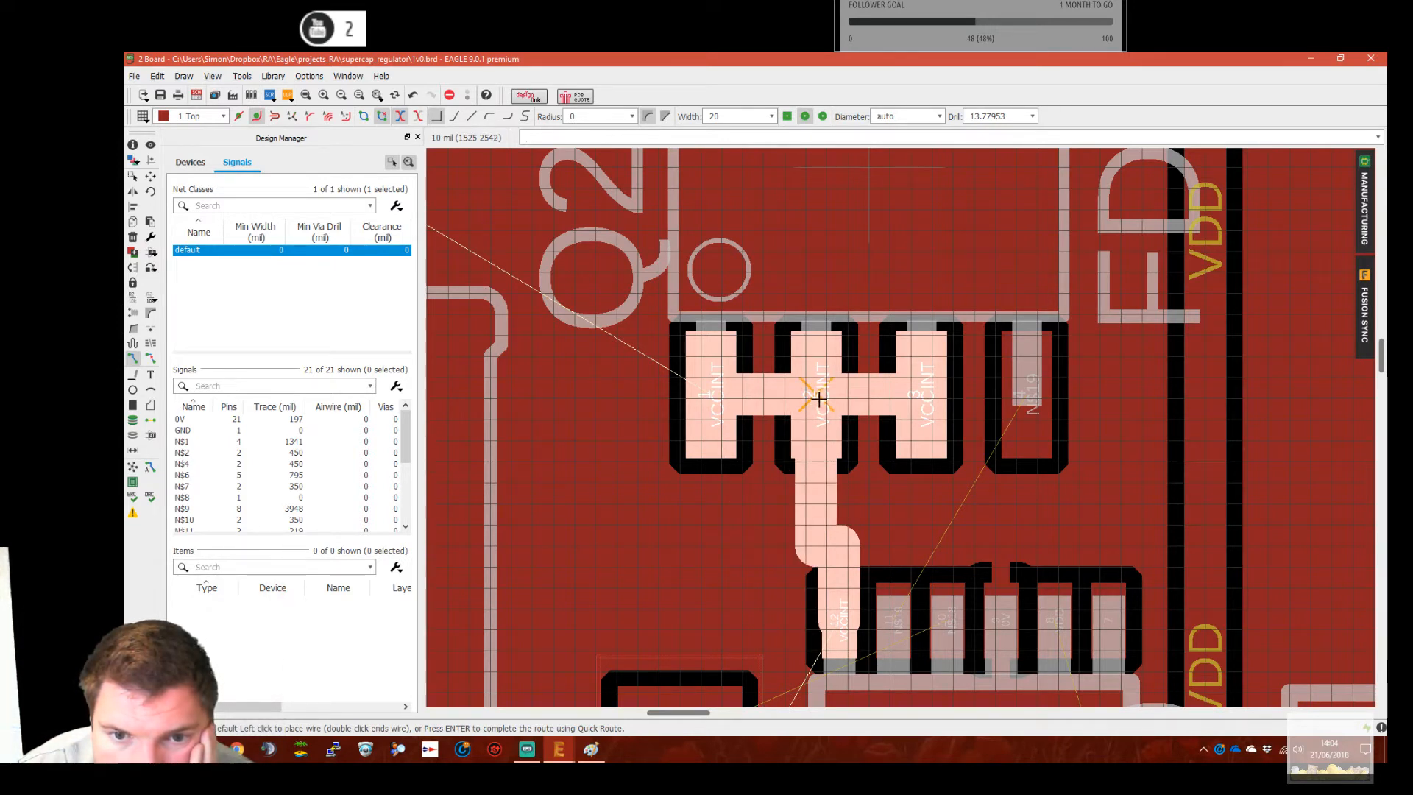
key(Escape)
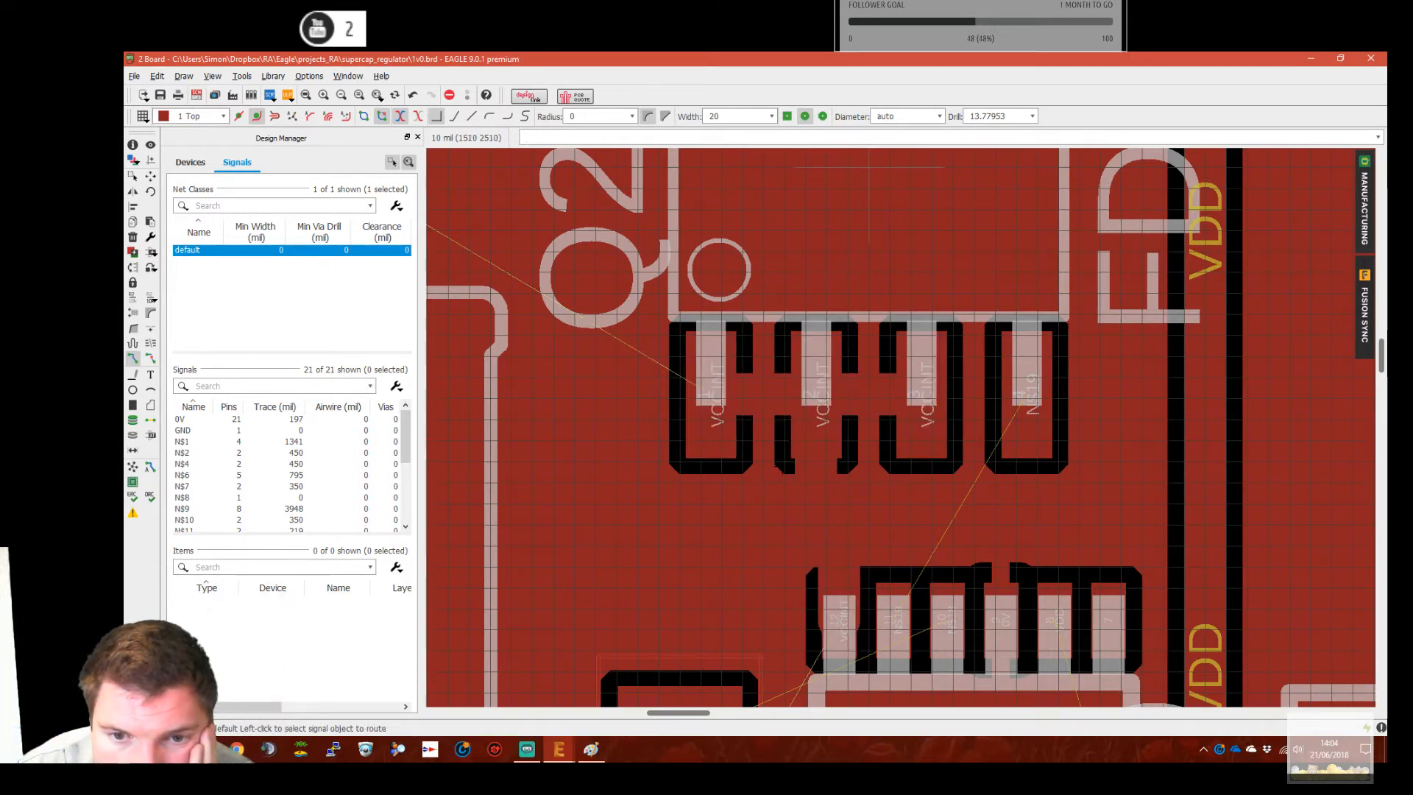
click(131, 466)
click(905, 587)
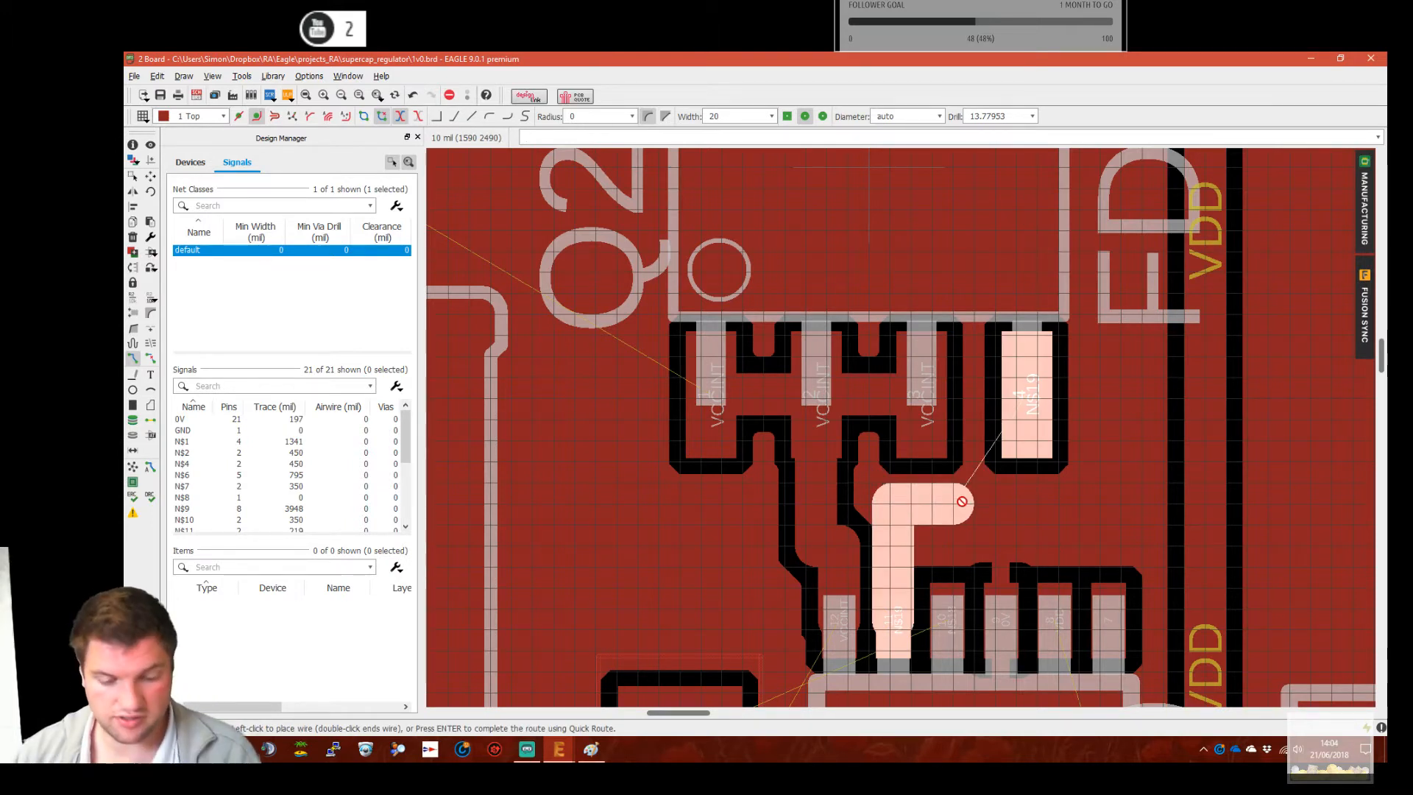
key(Escape)
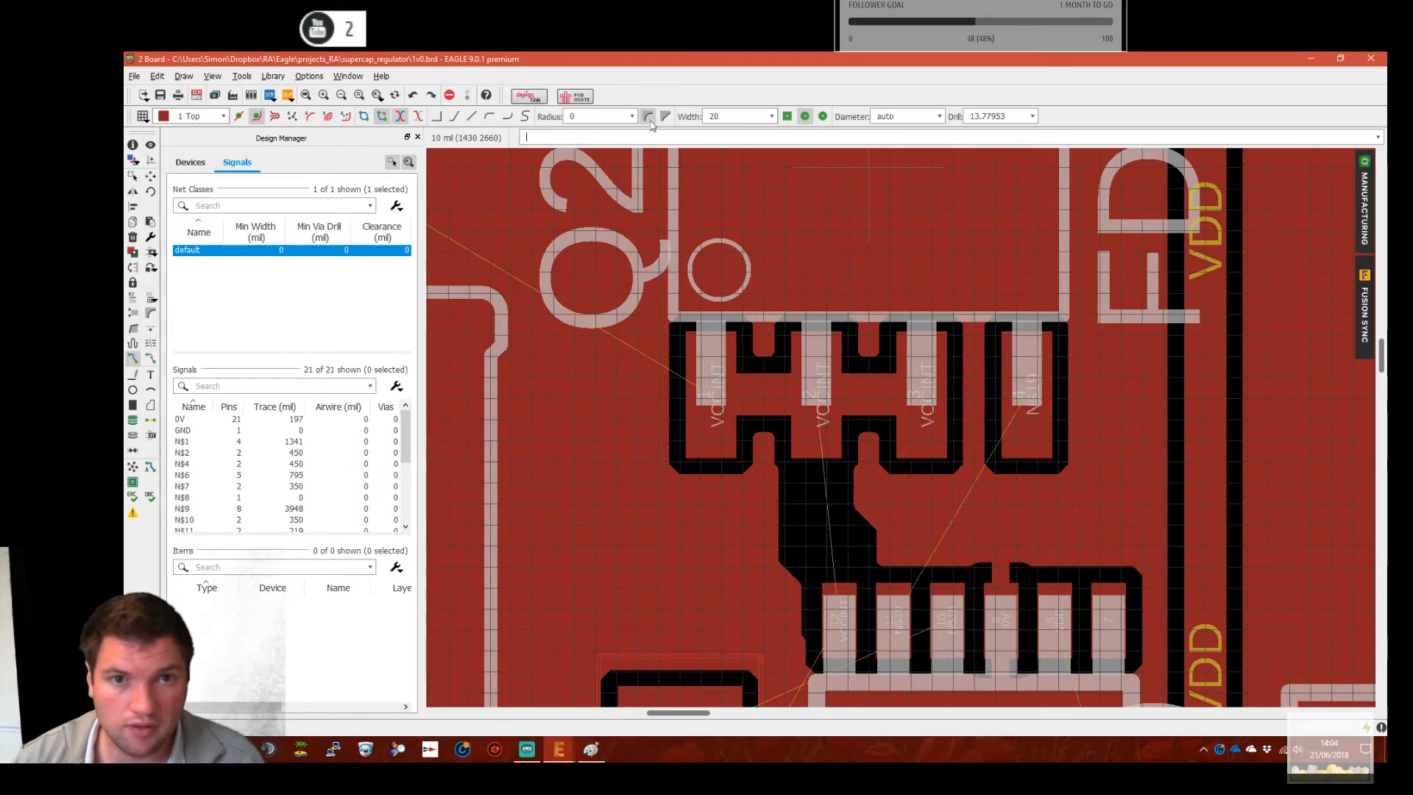
Set the track width to 16 mil and route the VCCINT and N$19 connections between IC2's upper pads and Q2
click(771, 116)
click(718, 207)
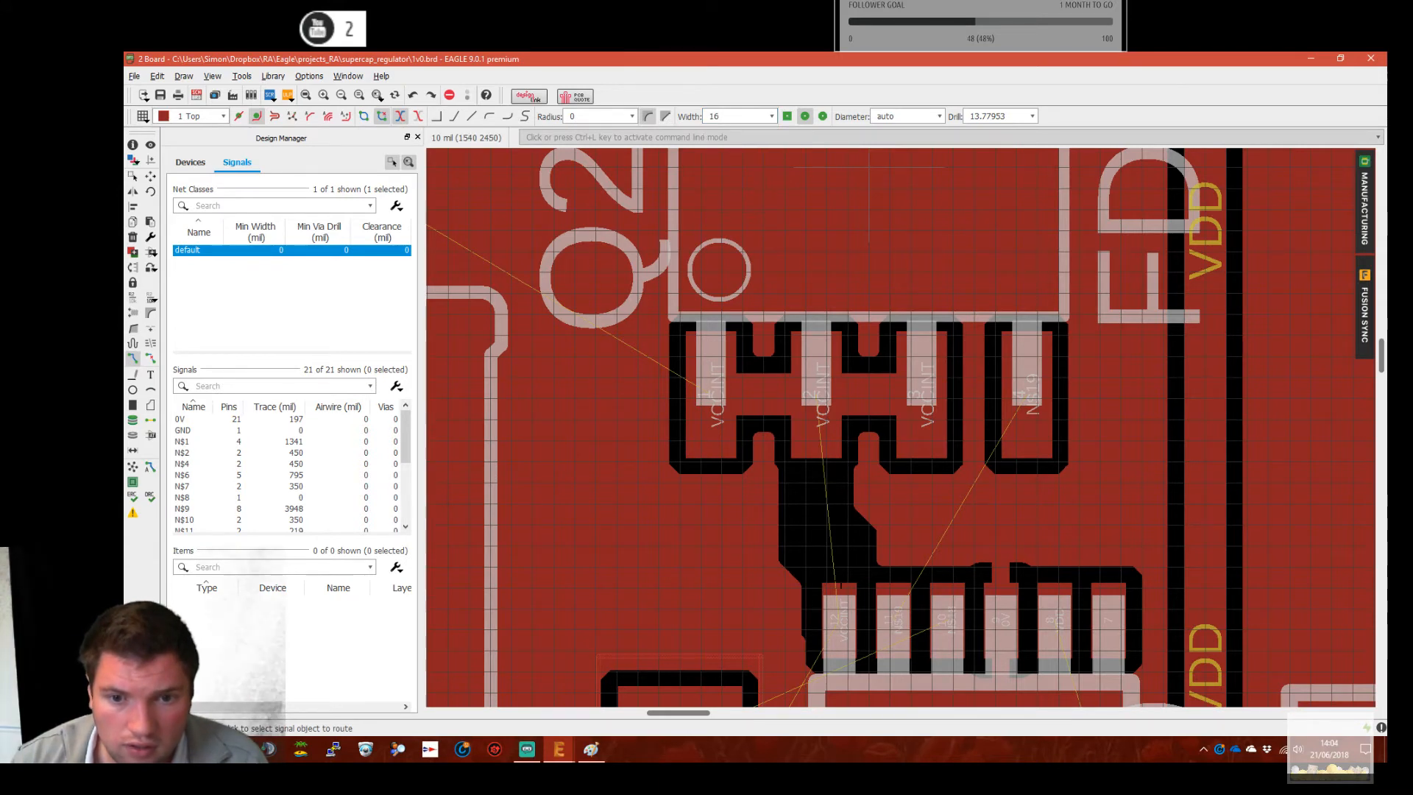
click(839, 611)
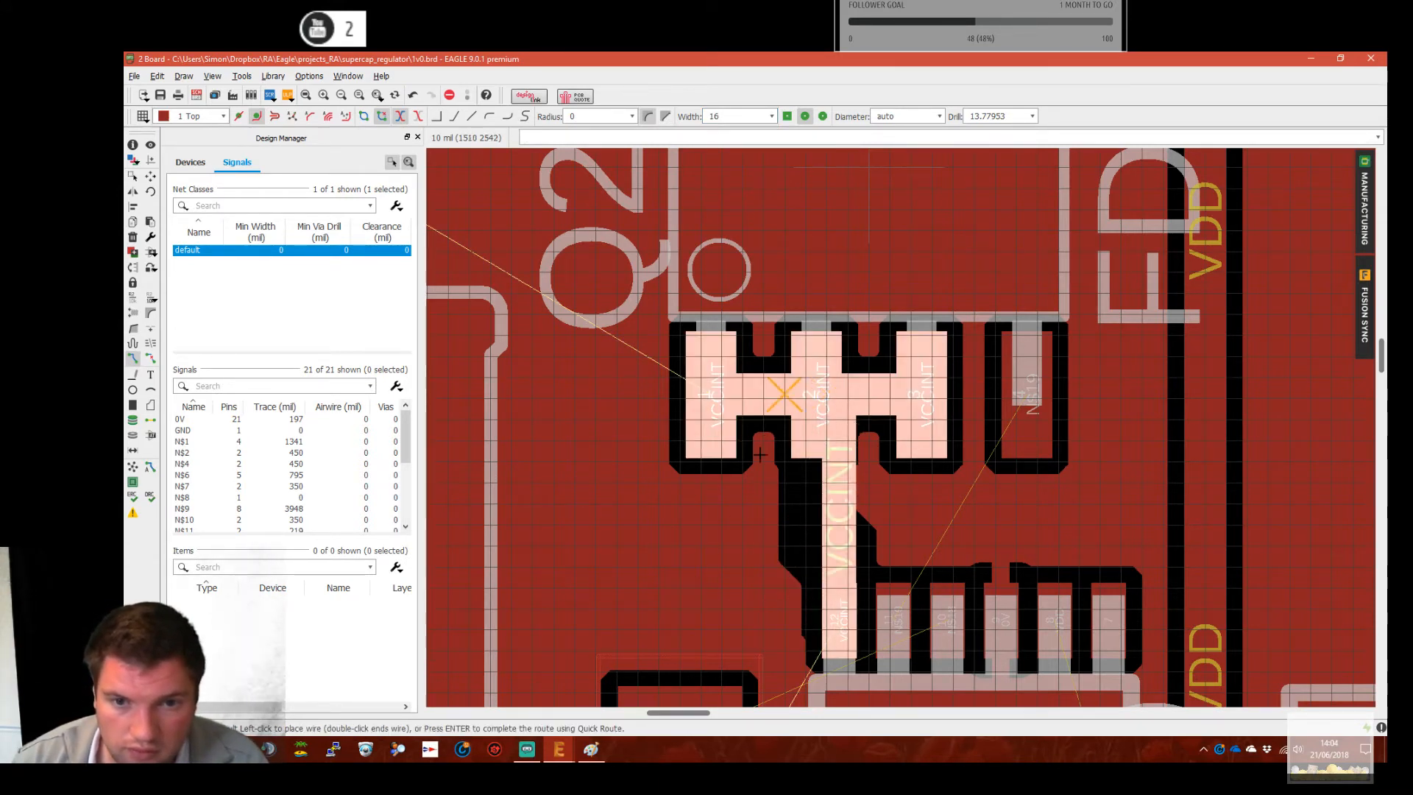
click(823, 406)
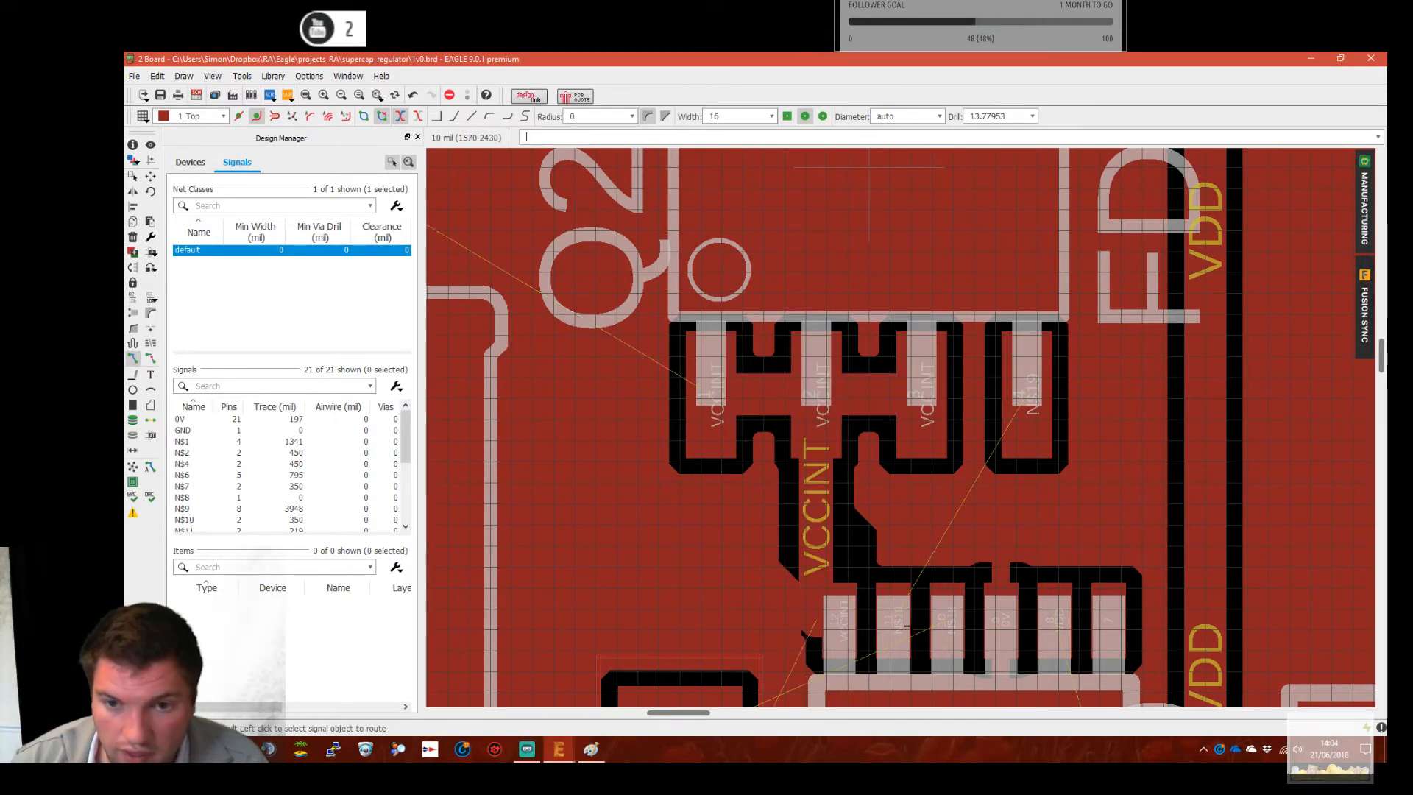
click(1018, 417)
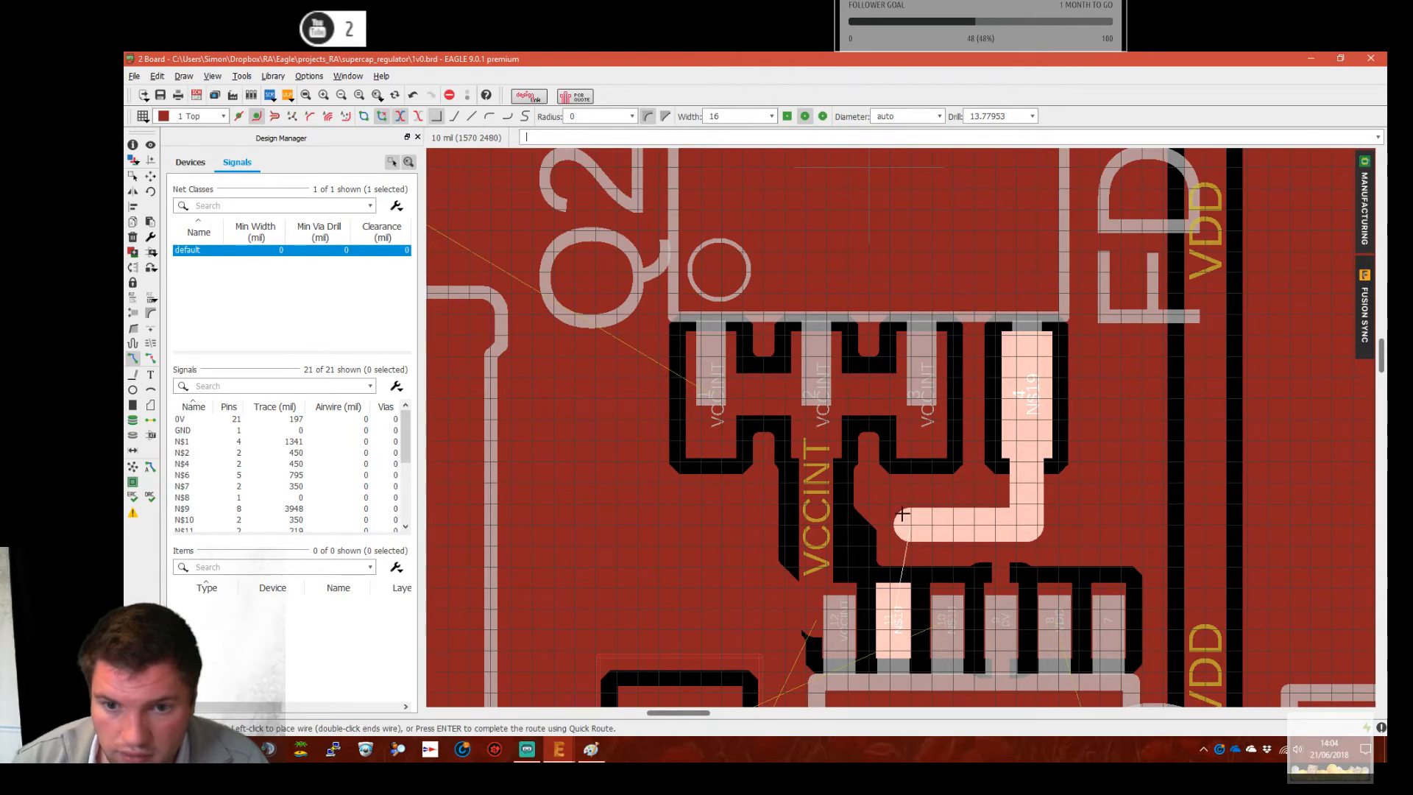
click(891, 627)
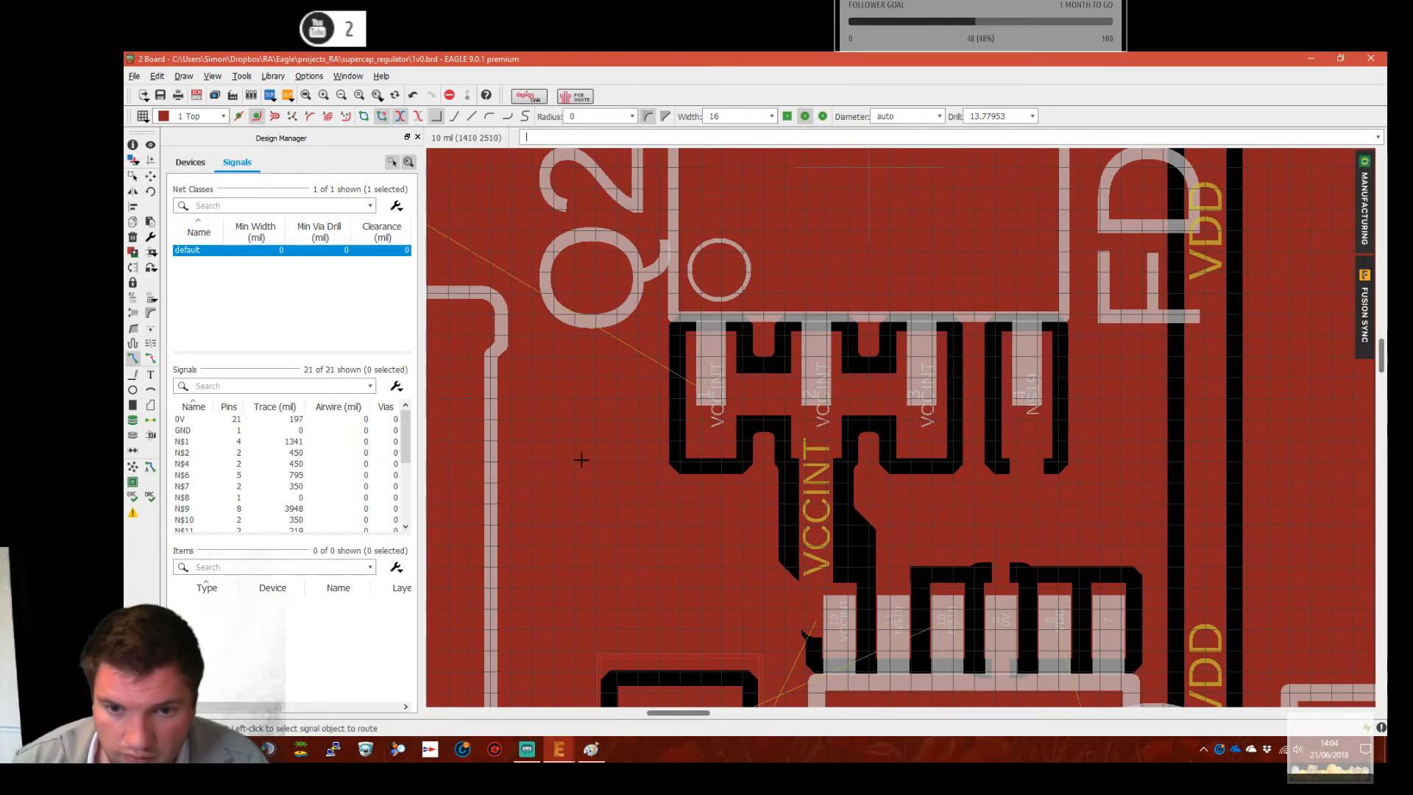
Rip up the VCCINT track between IC2 and Q2 and reroute it at 16 mil with a jog into Q2's middle VCCINT pad
scroll(937, 621, up, 4)
scroll(778, 545, down, 3)
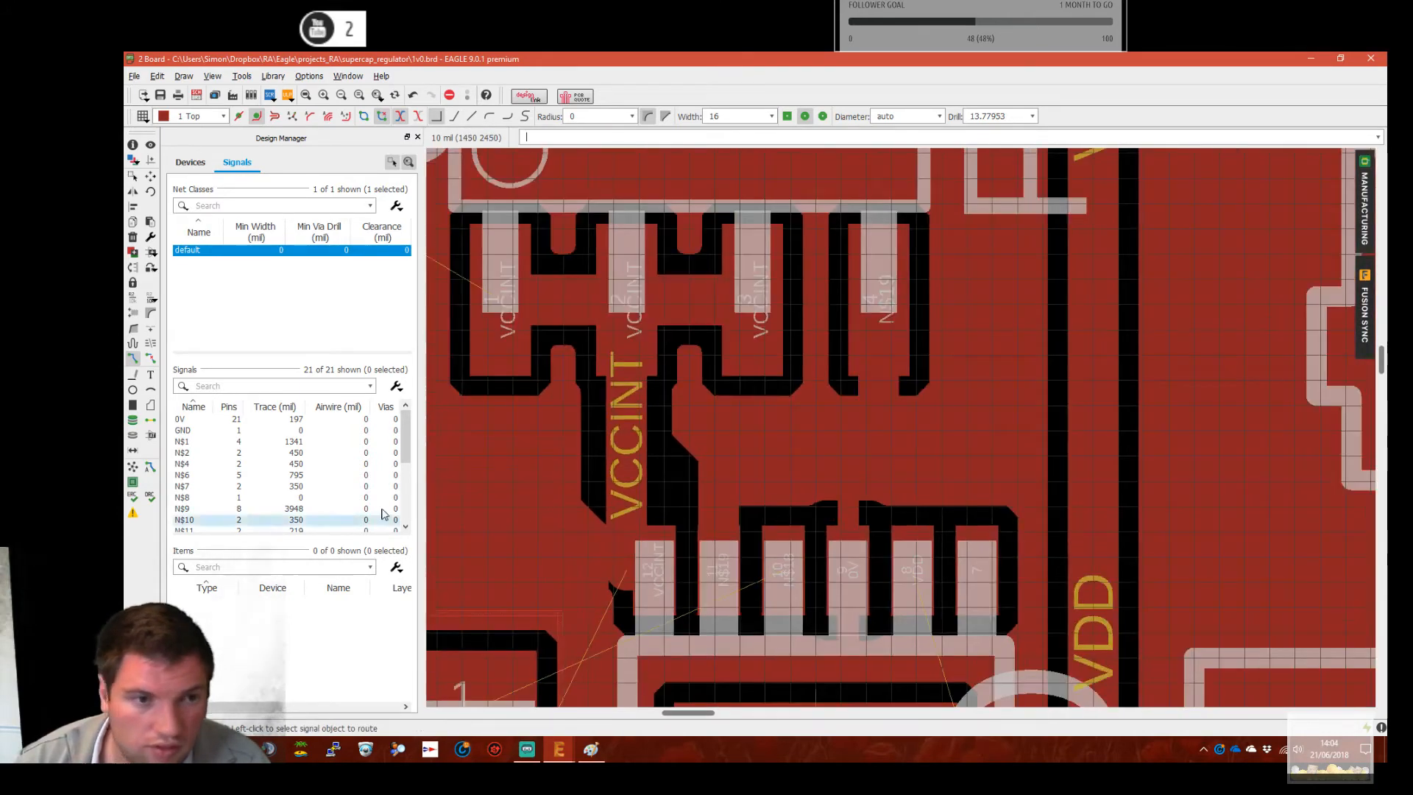
click(150, 359)
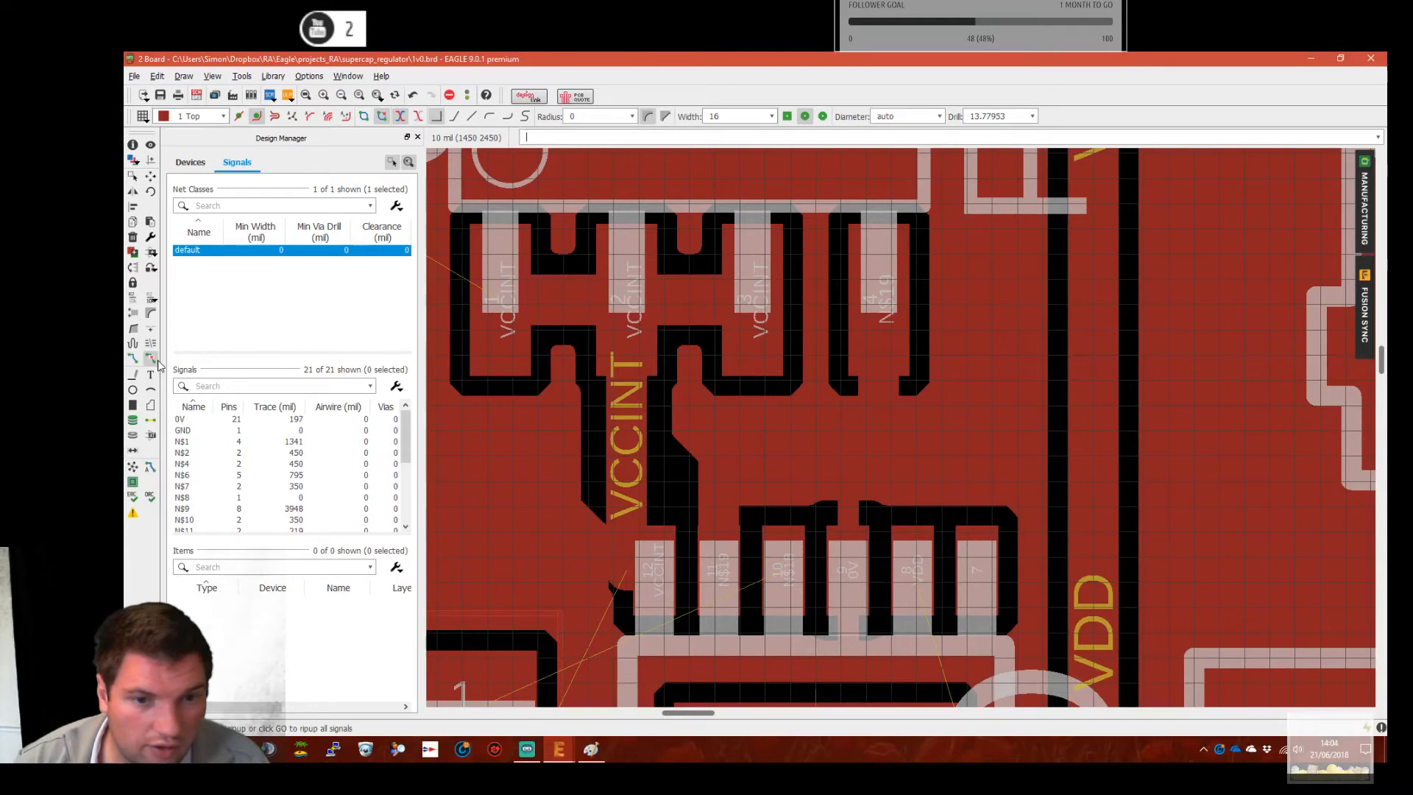
click(618, 524)
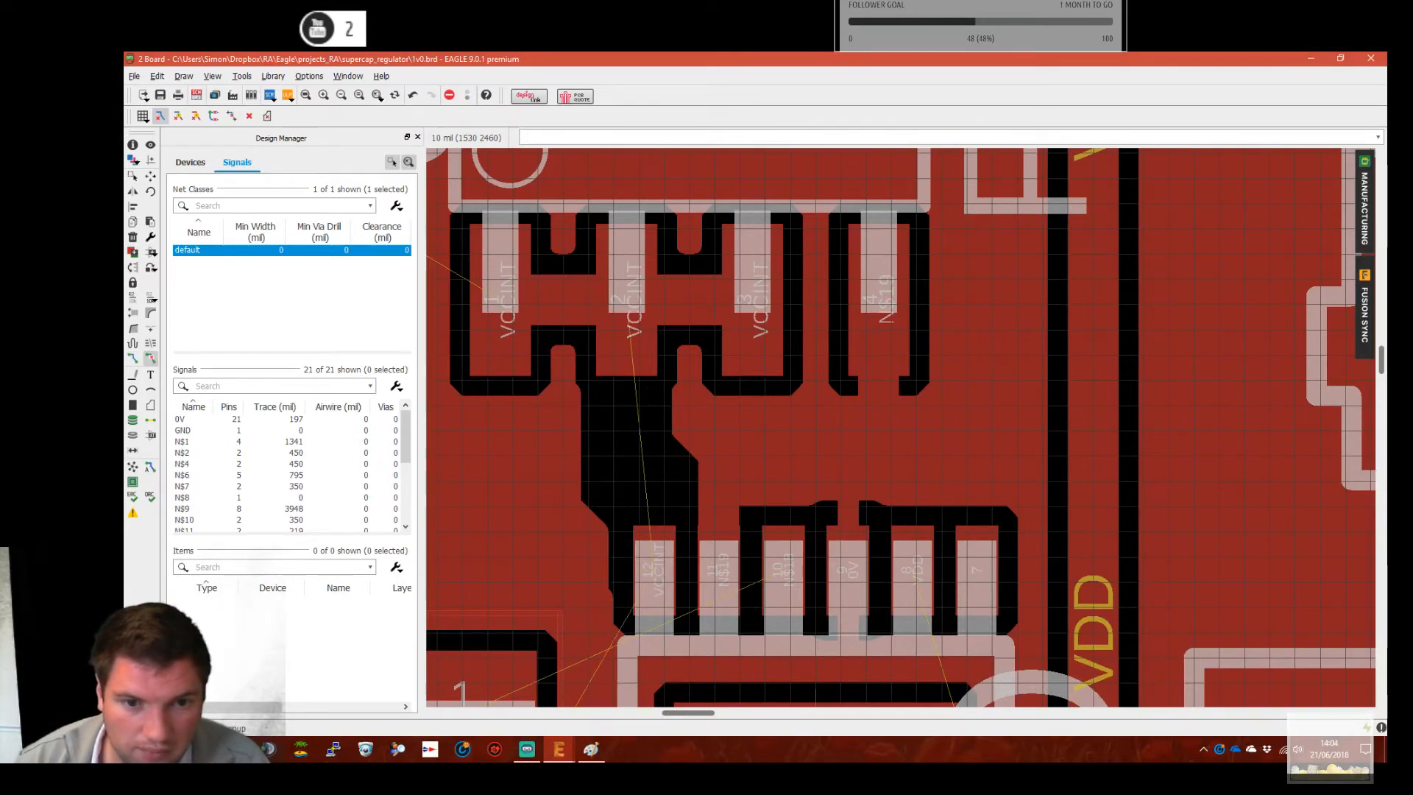
click(133, 358)
click(659, 561)
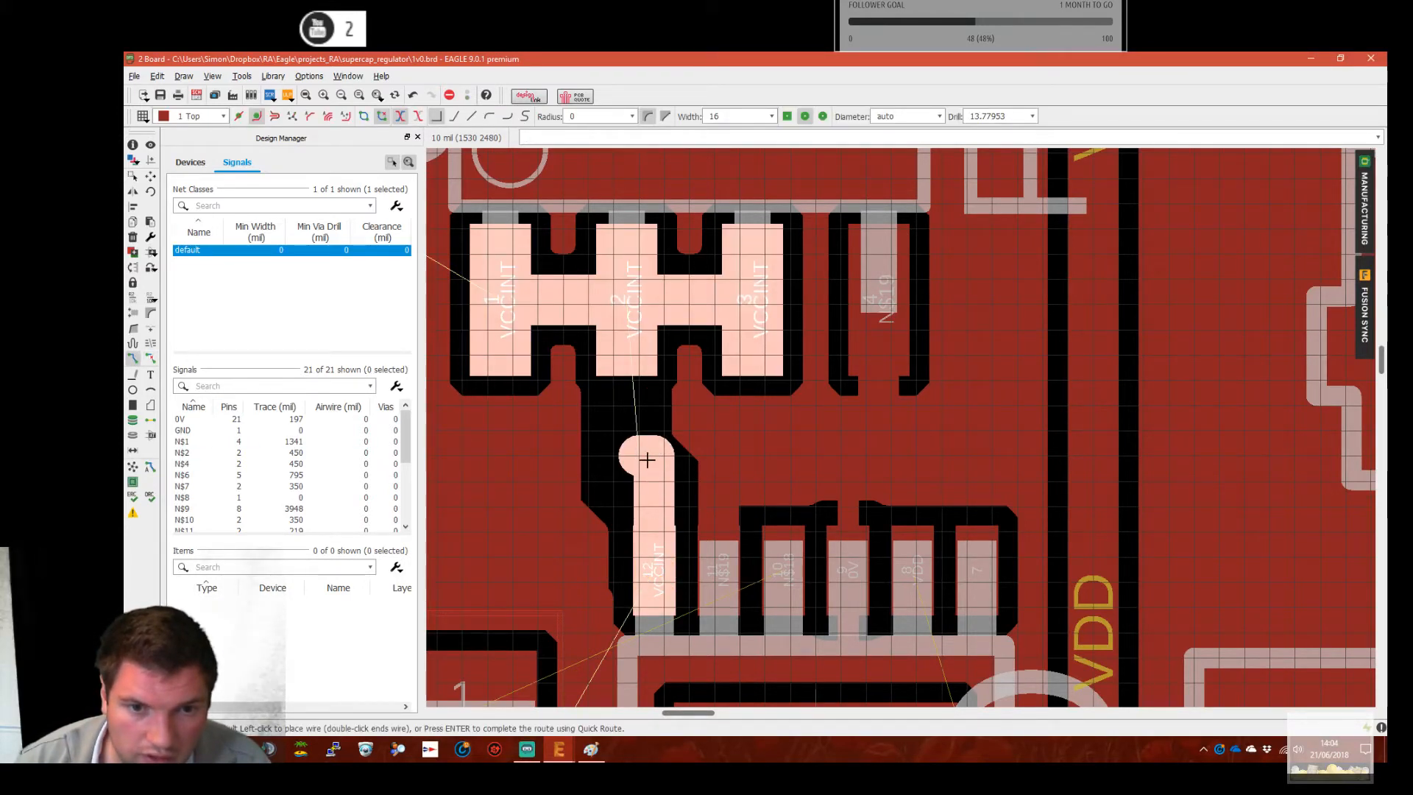
click(625, 302)
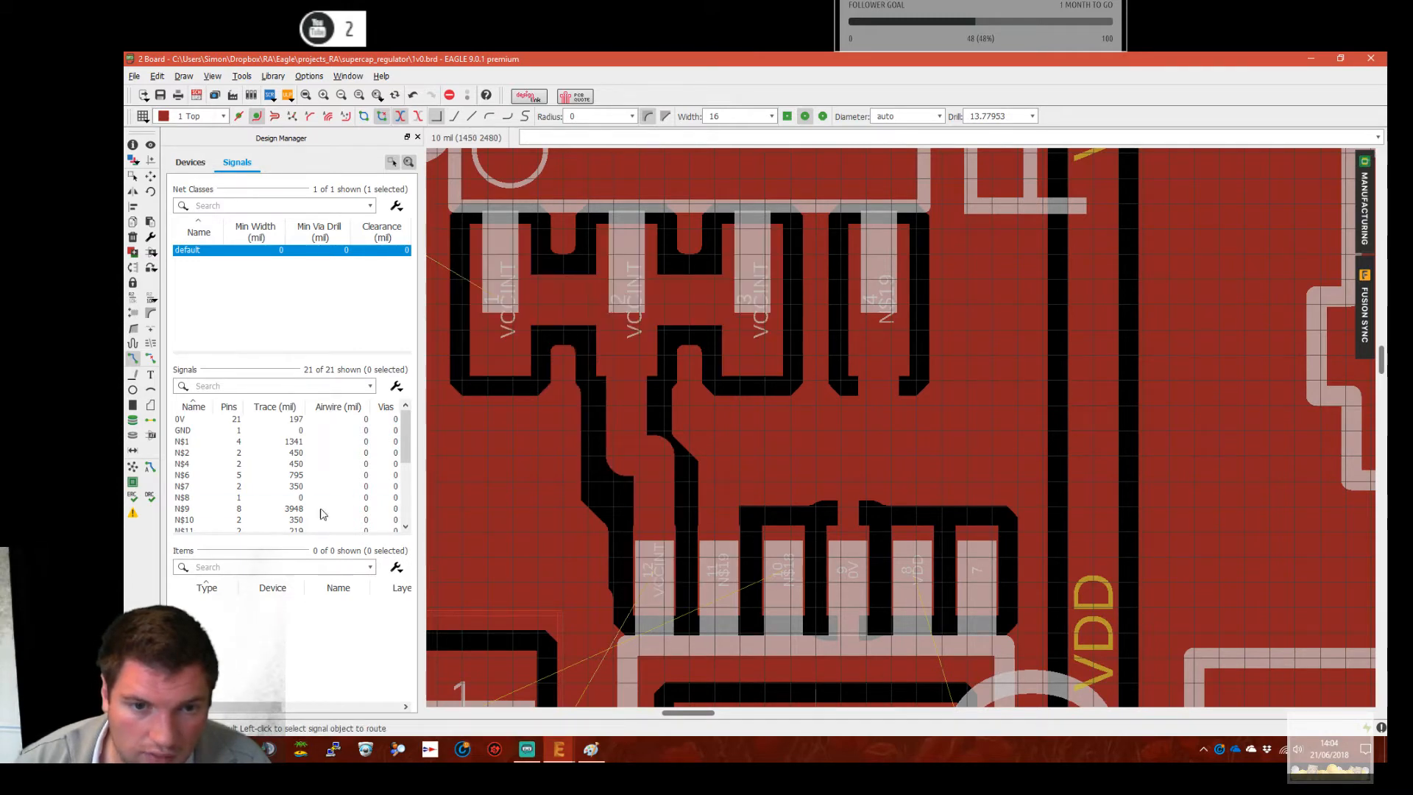
Route N$18 at 16 mil from IC2's pin 10 under the neighbouring pads to C5's pad 1, and recalculate the ratsnest
scroll(767, 442, down, 2)
middle_drag(782, 538, 818, 433)
scroll(864, 476, up, 2)
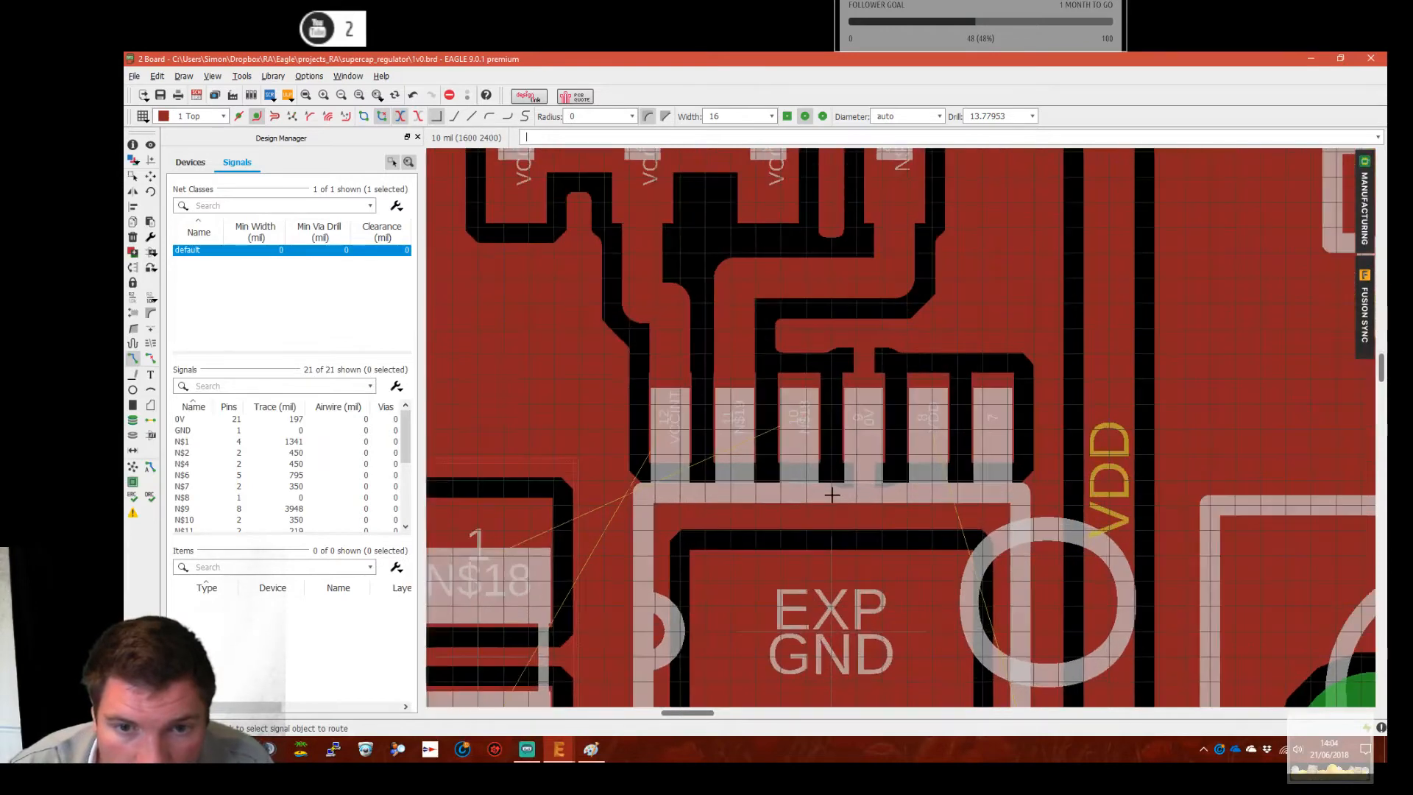
click(796, 418)
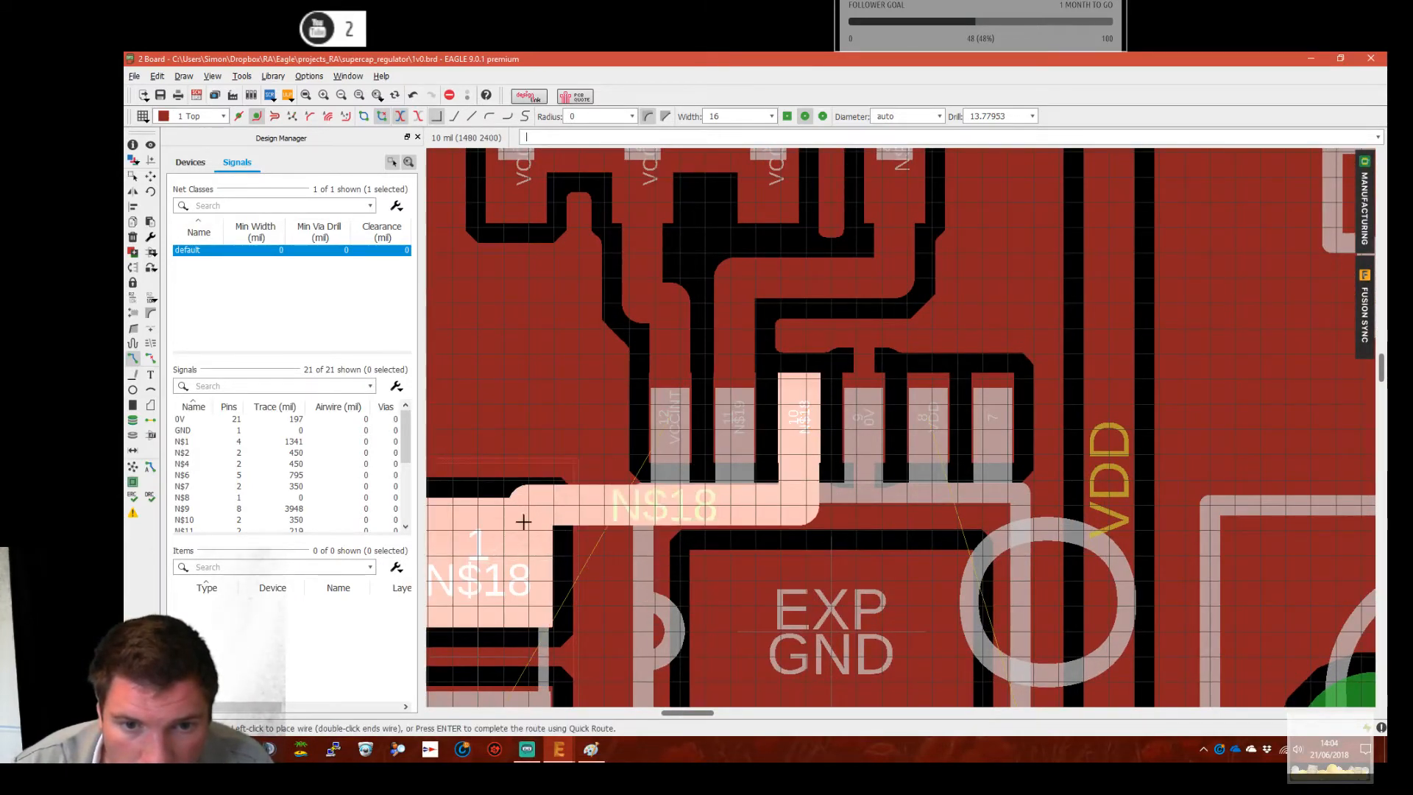
middle_drag(515, 505, 641, 468)
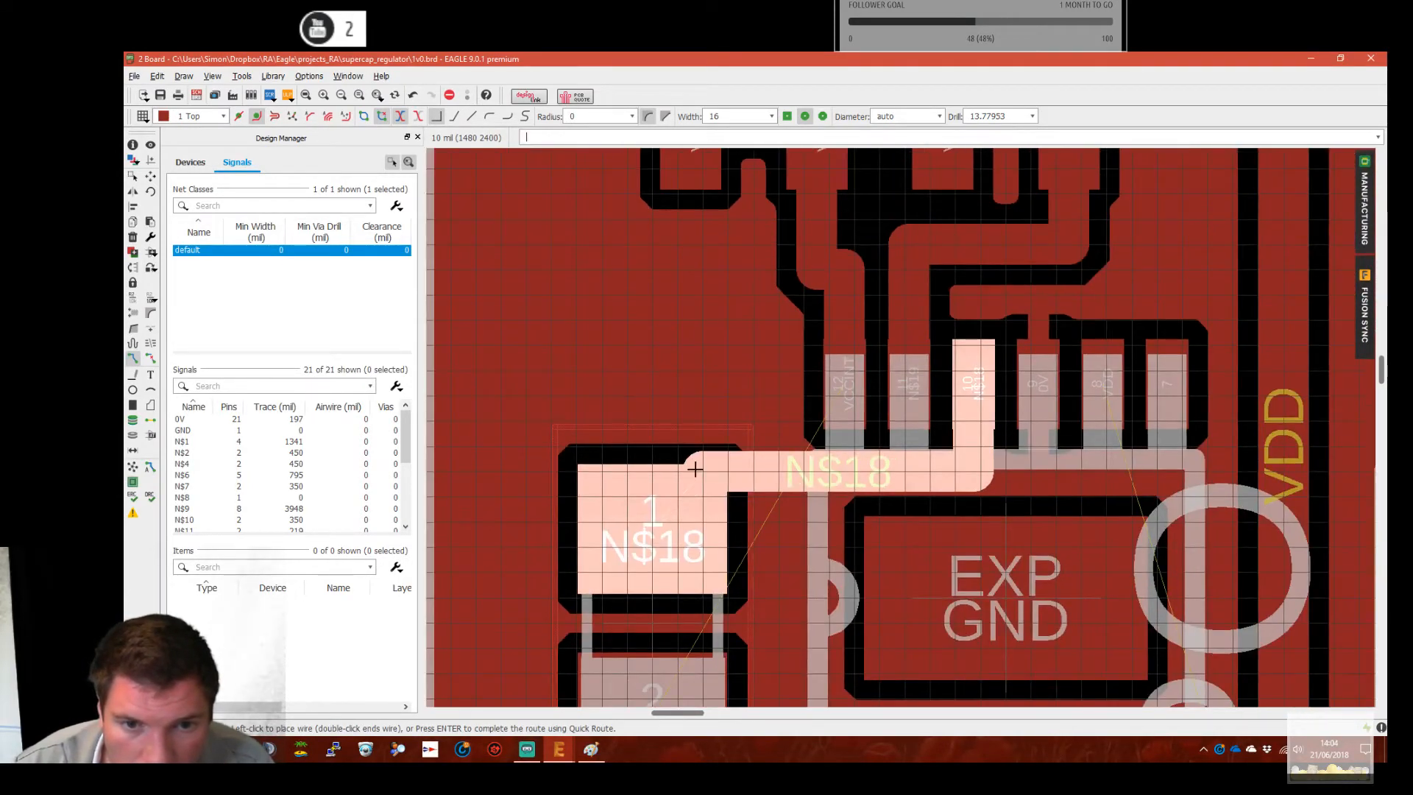
key(Escape)
click(133, 467)
Route VCCINT at 16 mil from C5's pad 2 to IC2's upper and lower VCCINT pads, looping the upper connection around C5's outer side
scroll(609, 482, down, 3)
middle_drag(656, 565, 685, 452)
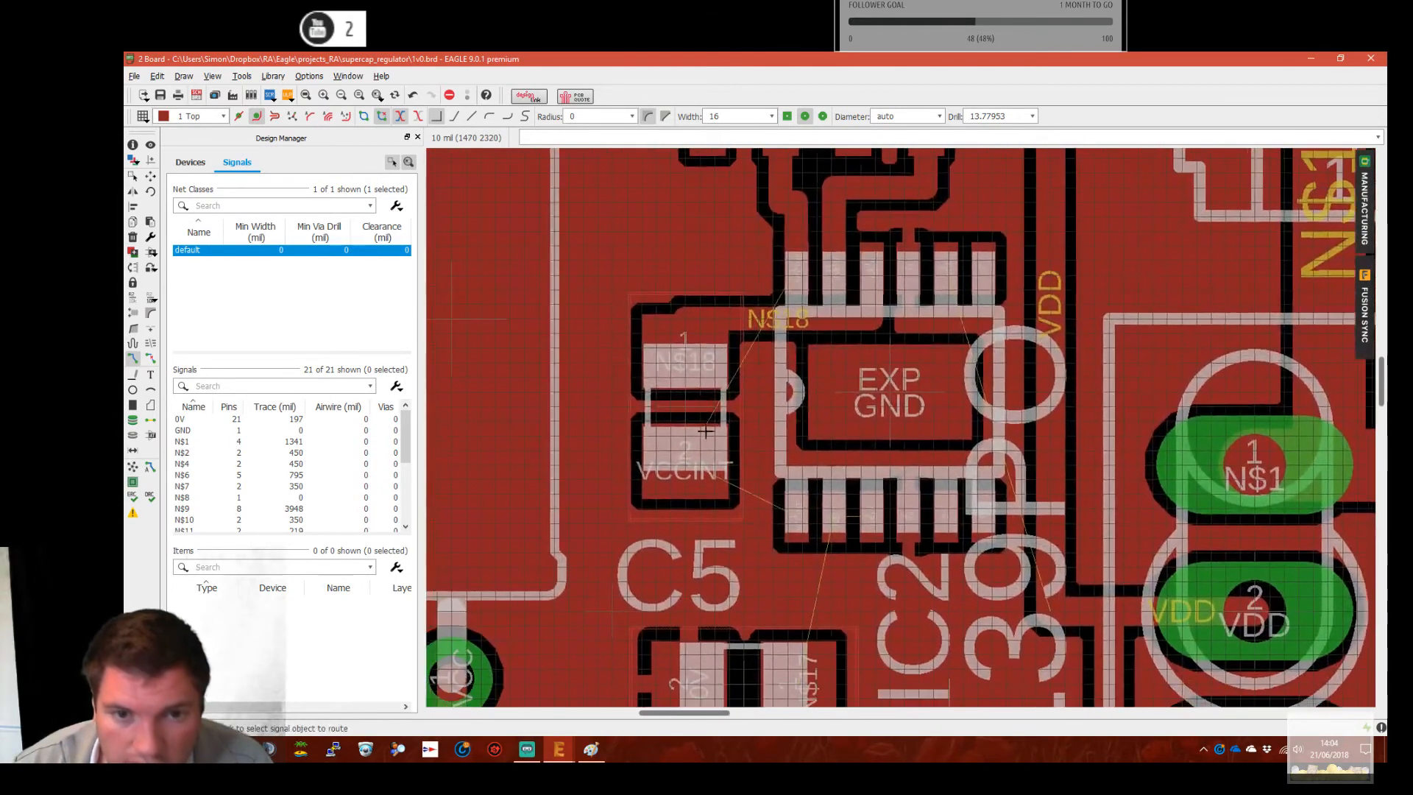
click(684, 452)
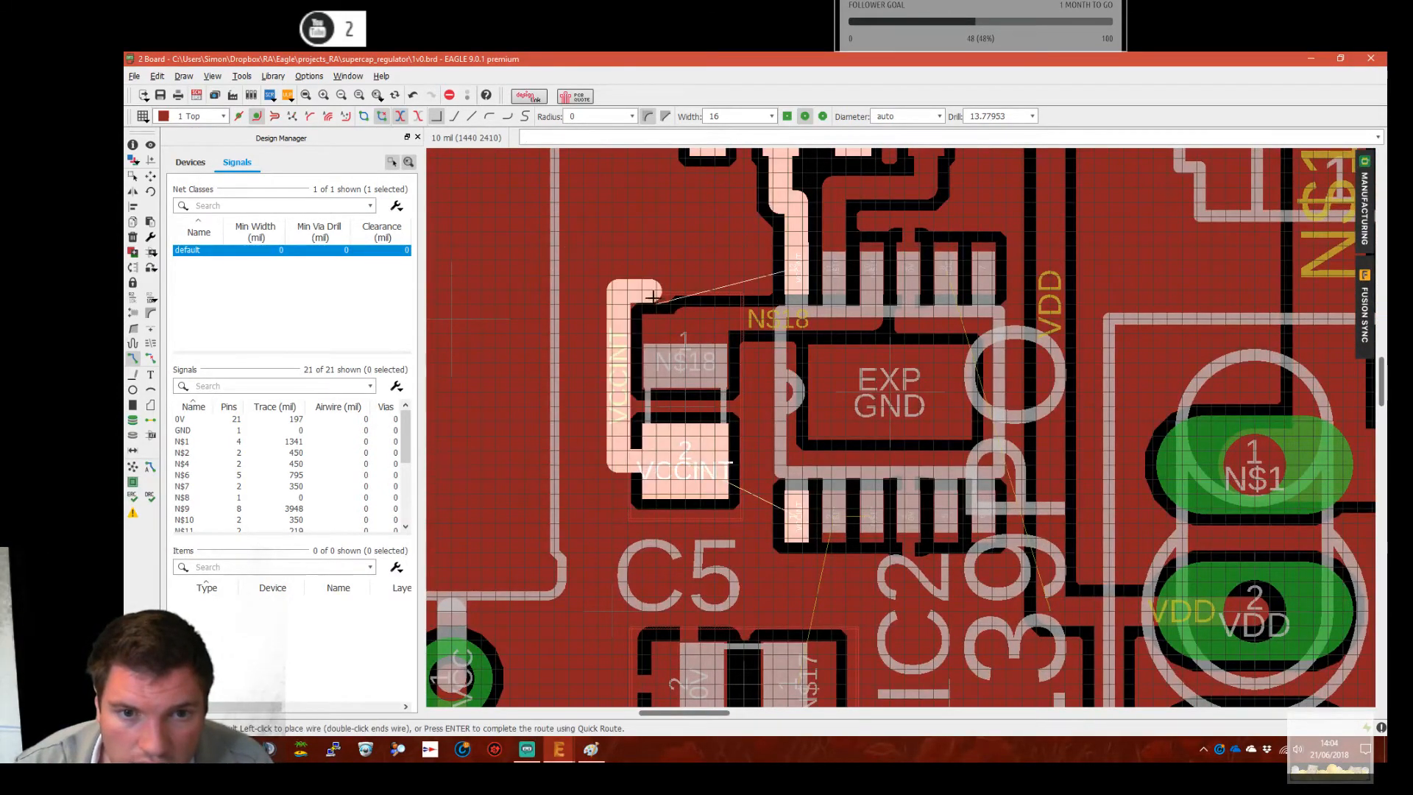
click(797, 517)
middle_drag(706, 339, 744, 383)
click(835, 322)
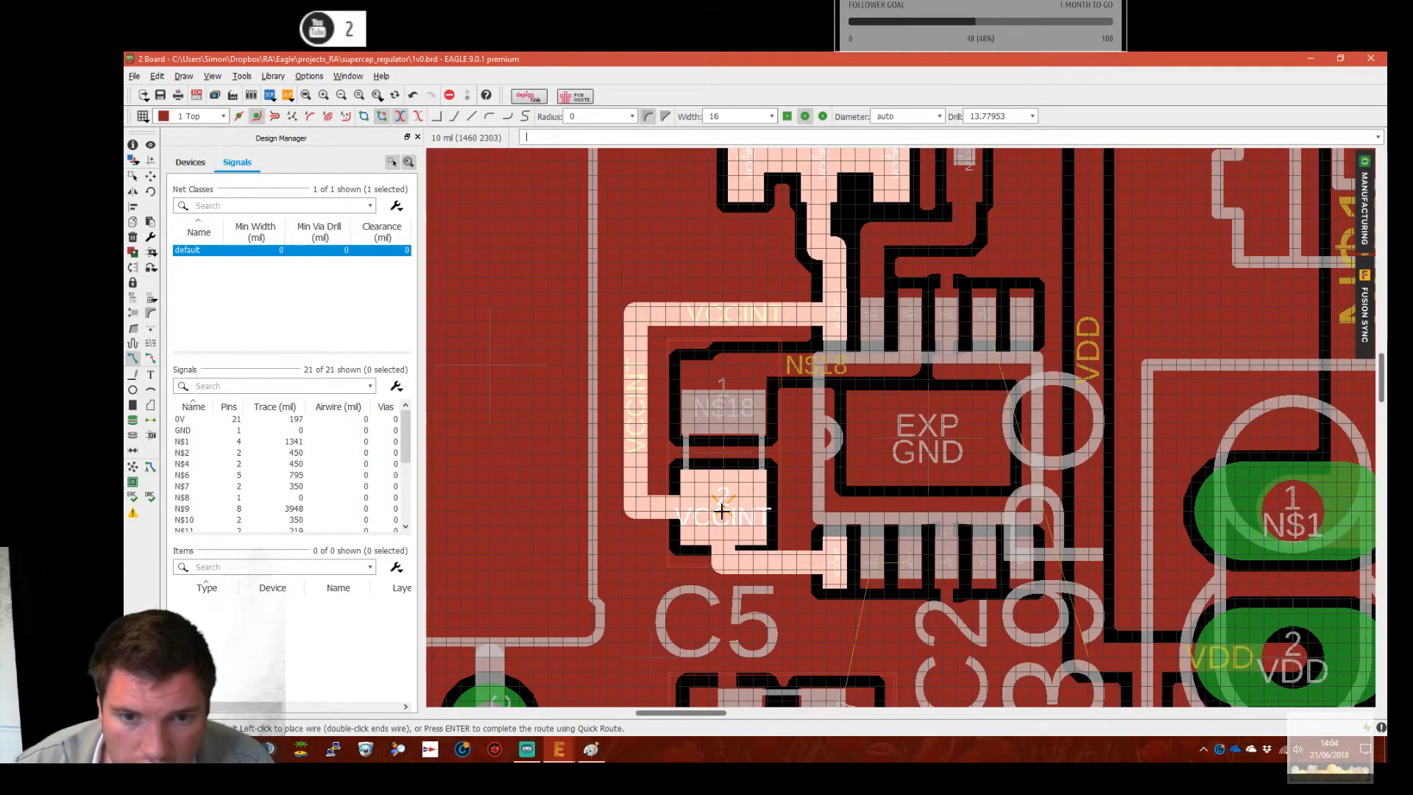
click(722, 565)
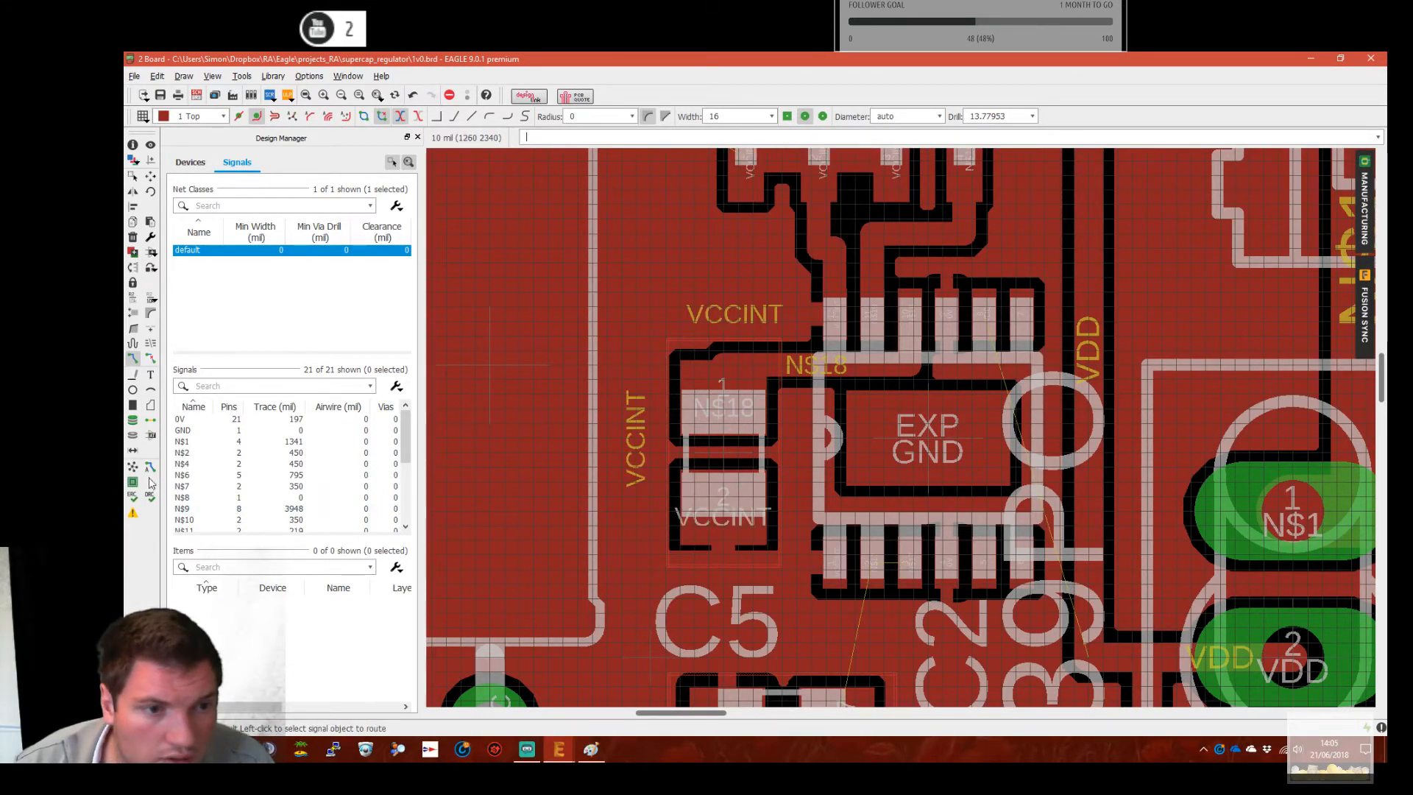
Route IC2's two lower N$17 pads to C4's N$17 pad with parallel 16 mil tracks, and recalculate the ratsnest
middle_drag(796, 563, 755, 407)
click(822, 460)
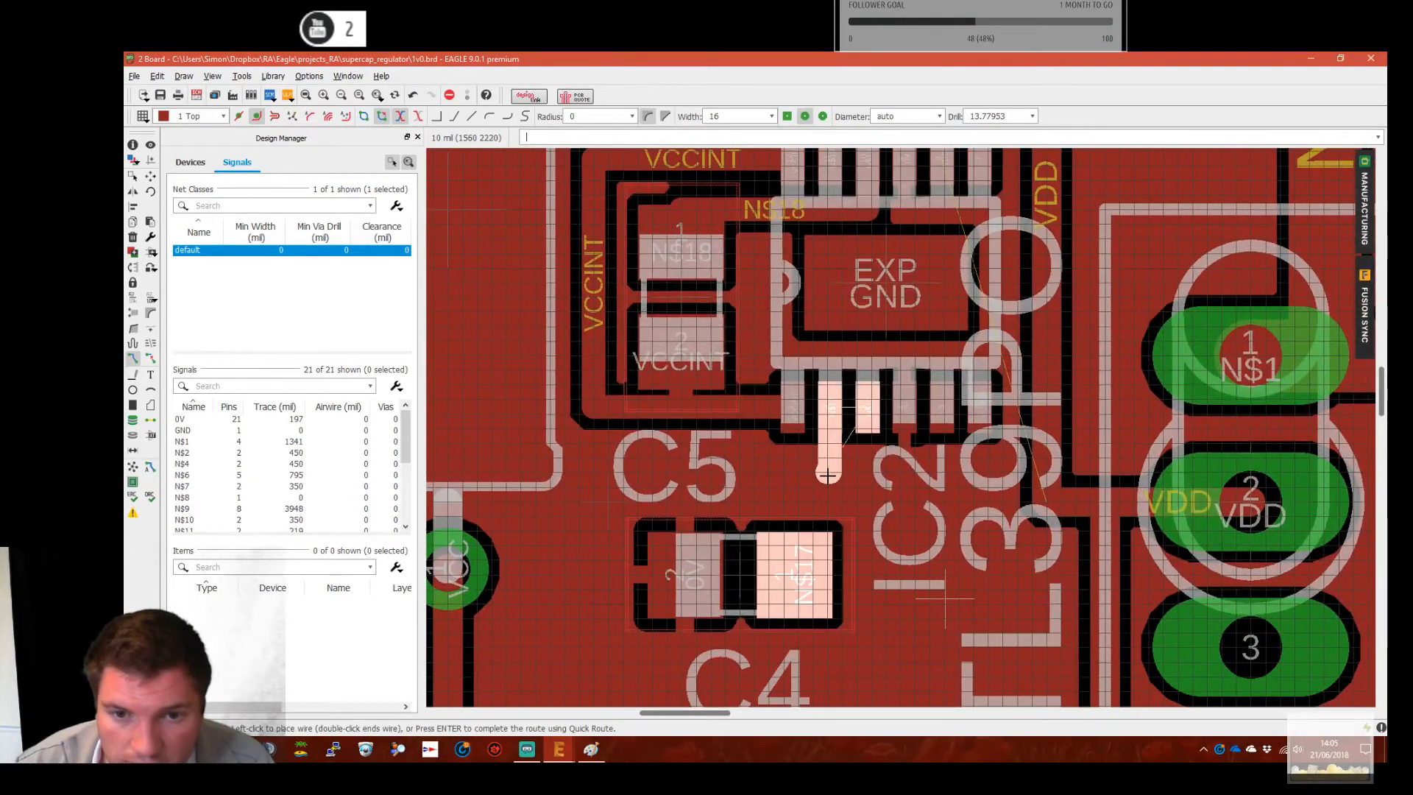
click(799, 576)
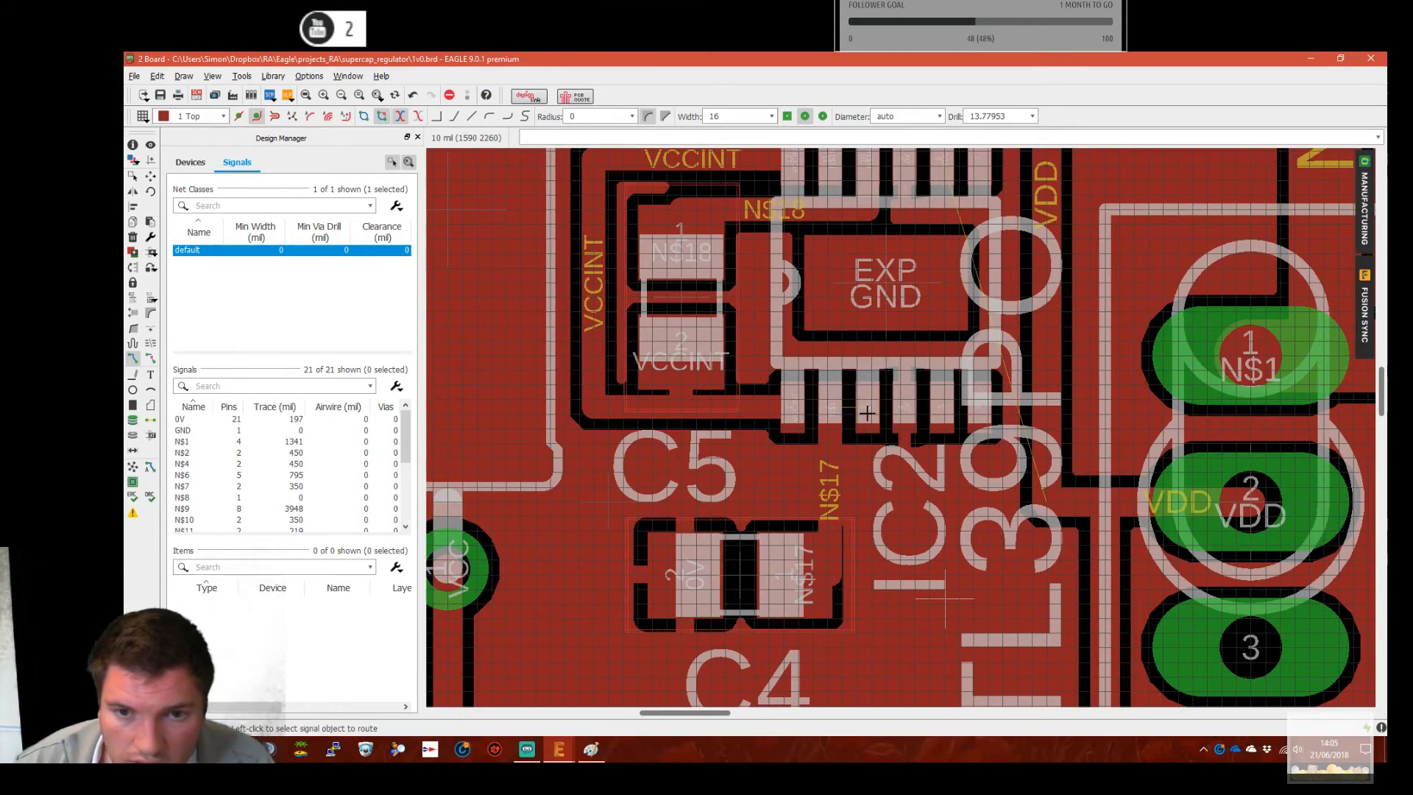
click(842, 574)
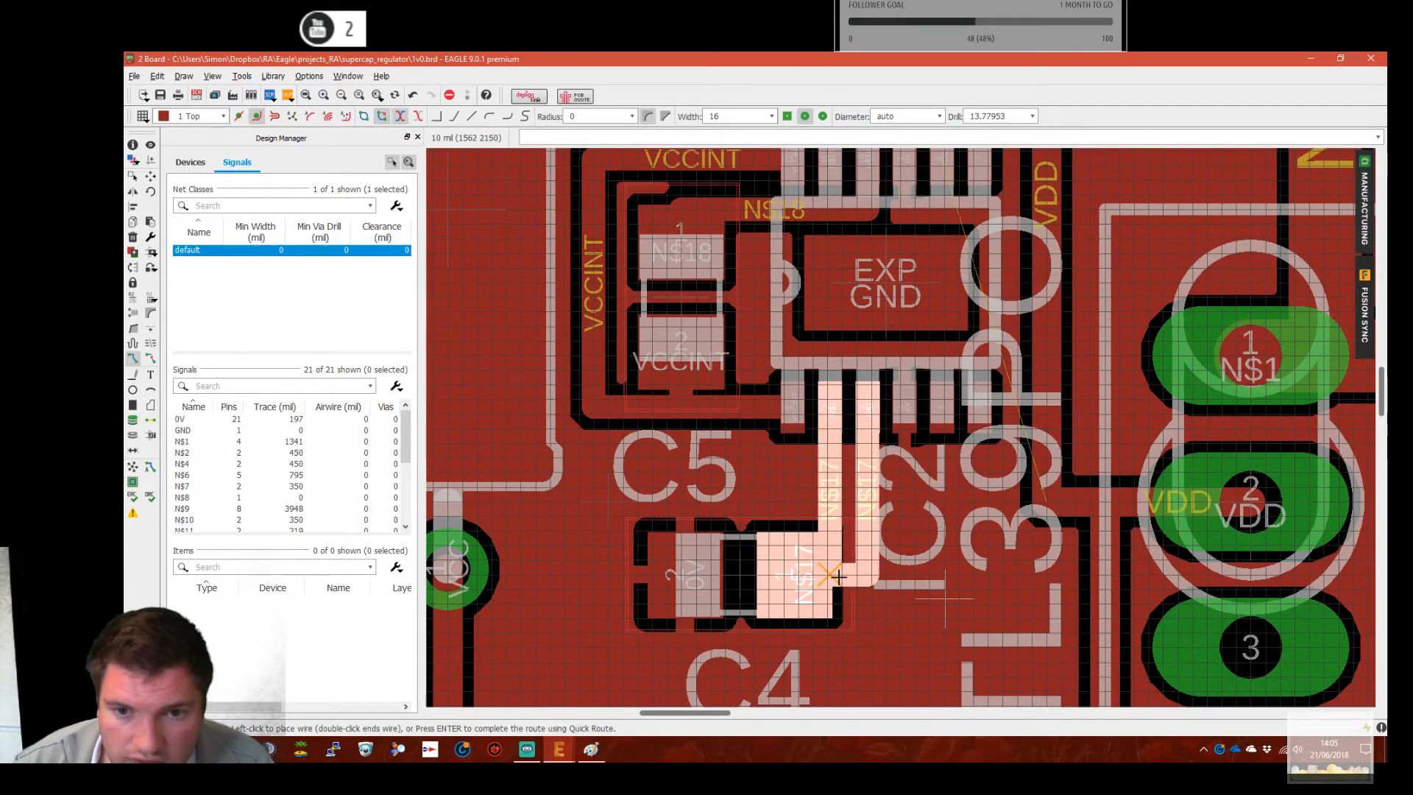
key(Escape)
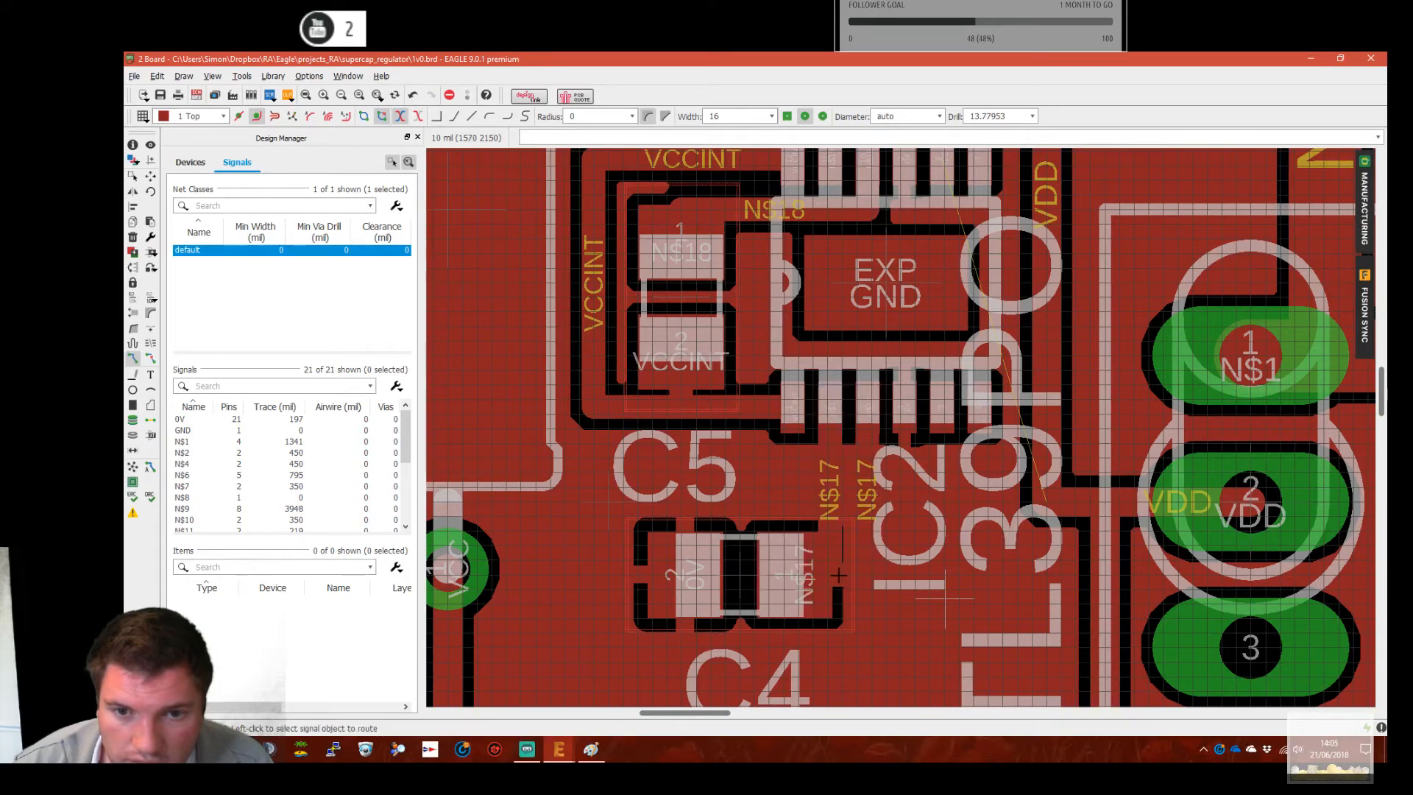
click(139, 464)
Route IC2's VDD pad at 16 mil to the vertical VDD track beside the chip
middle_drag(957, 198, 850, 402)
click(837, 361)
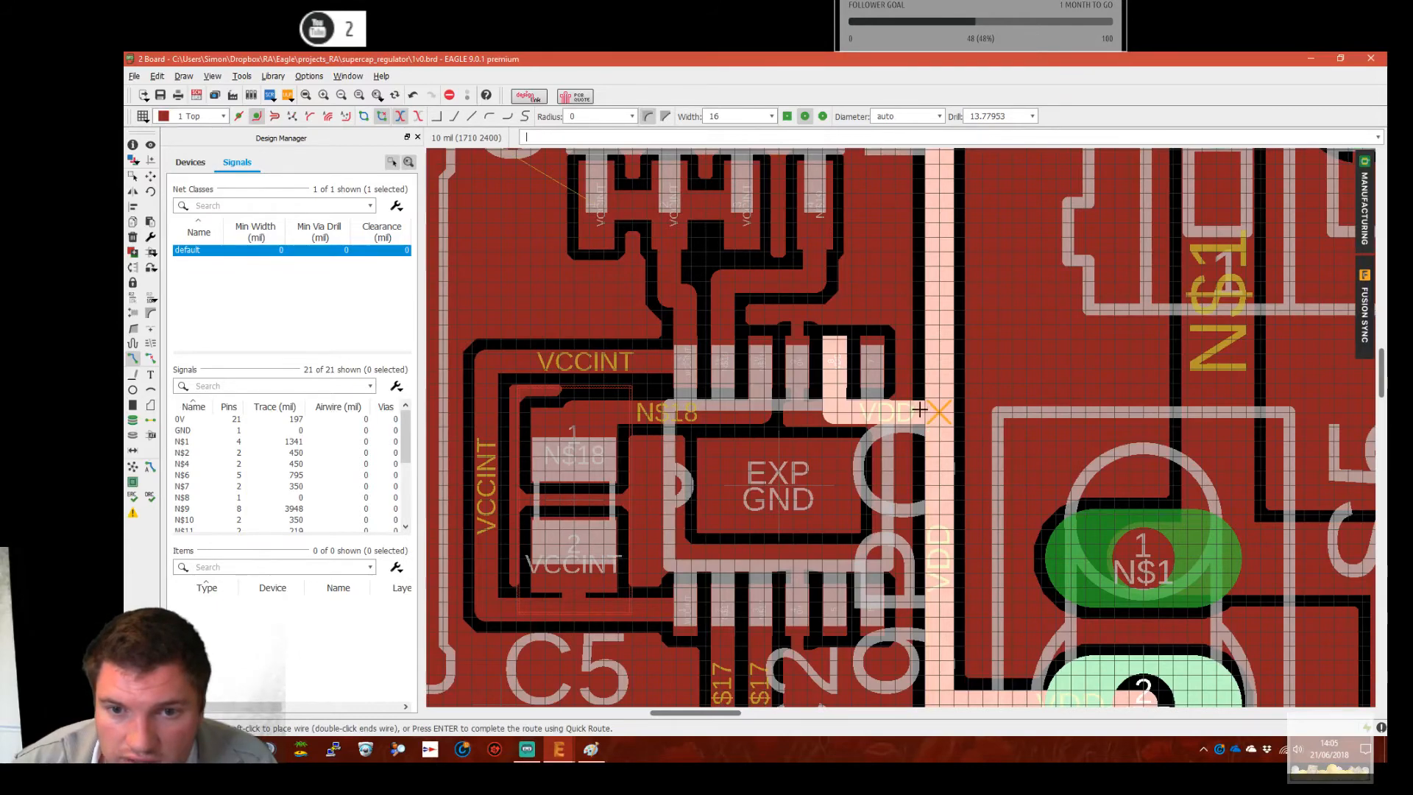
key(Escape)
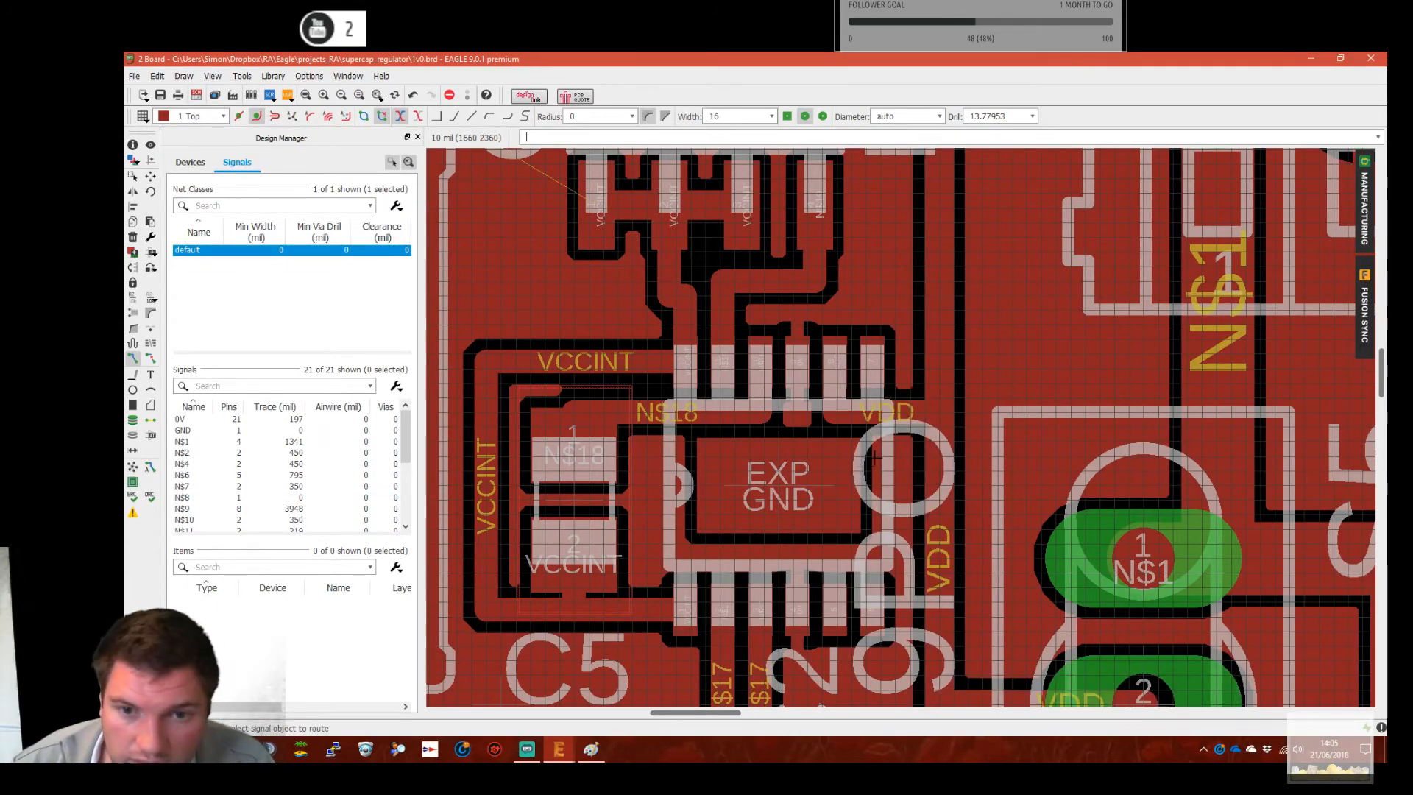
Route VCCINT at 20 mil from L1's upper pad down and across to Q2's joined lower VCCINT pads
scroll(870, 467, down, 2)
middle_drag(665, 336, 921, 519)
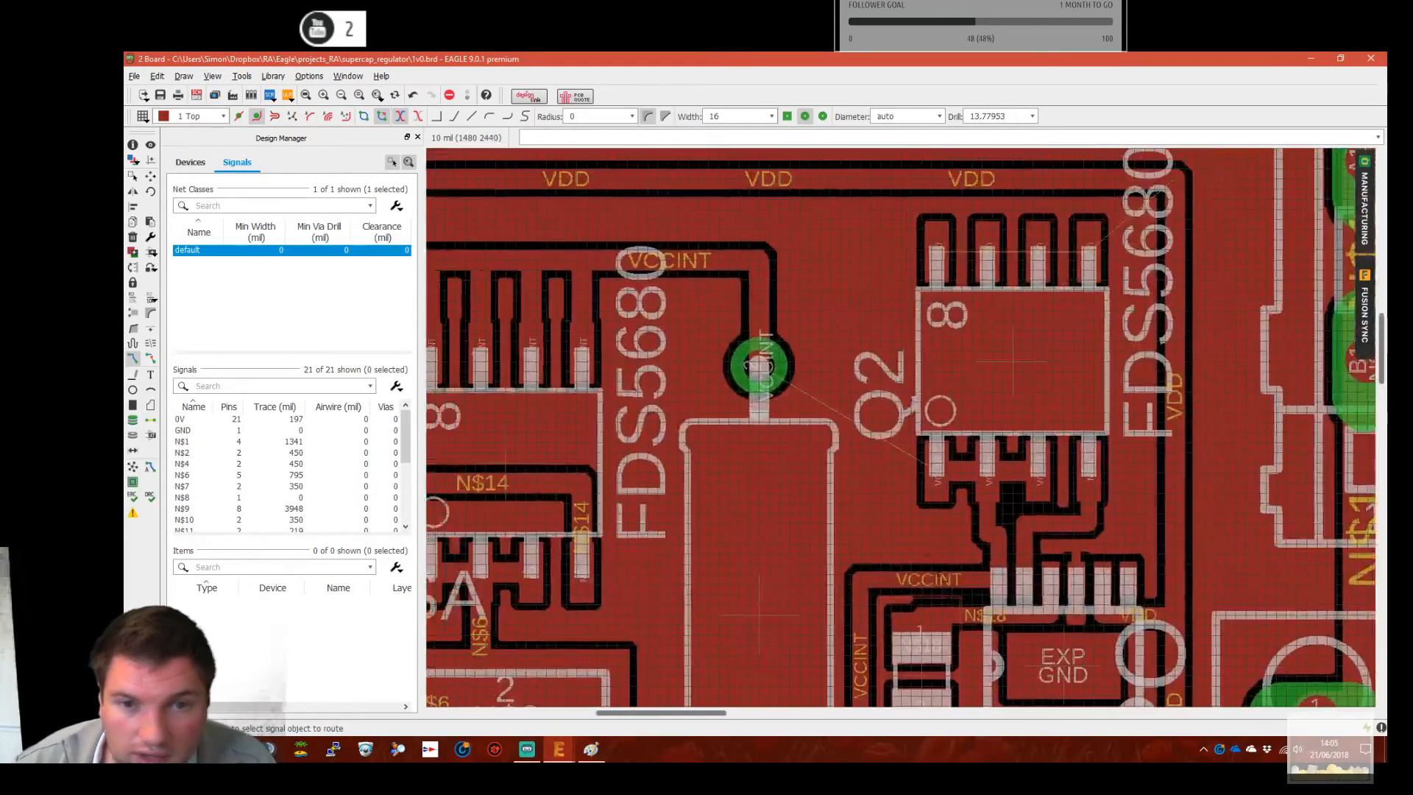
click(769, 377)
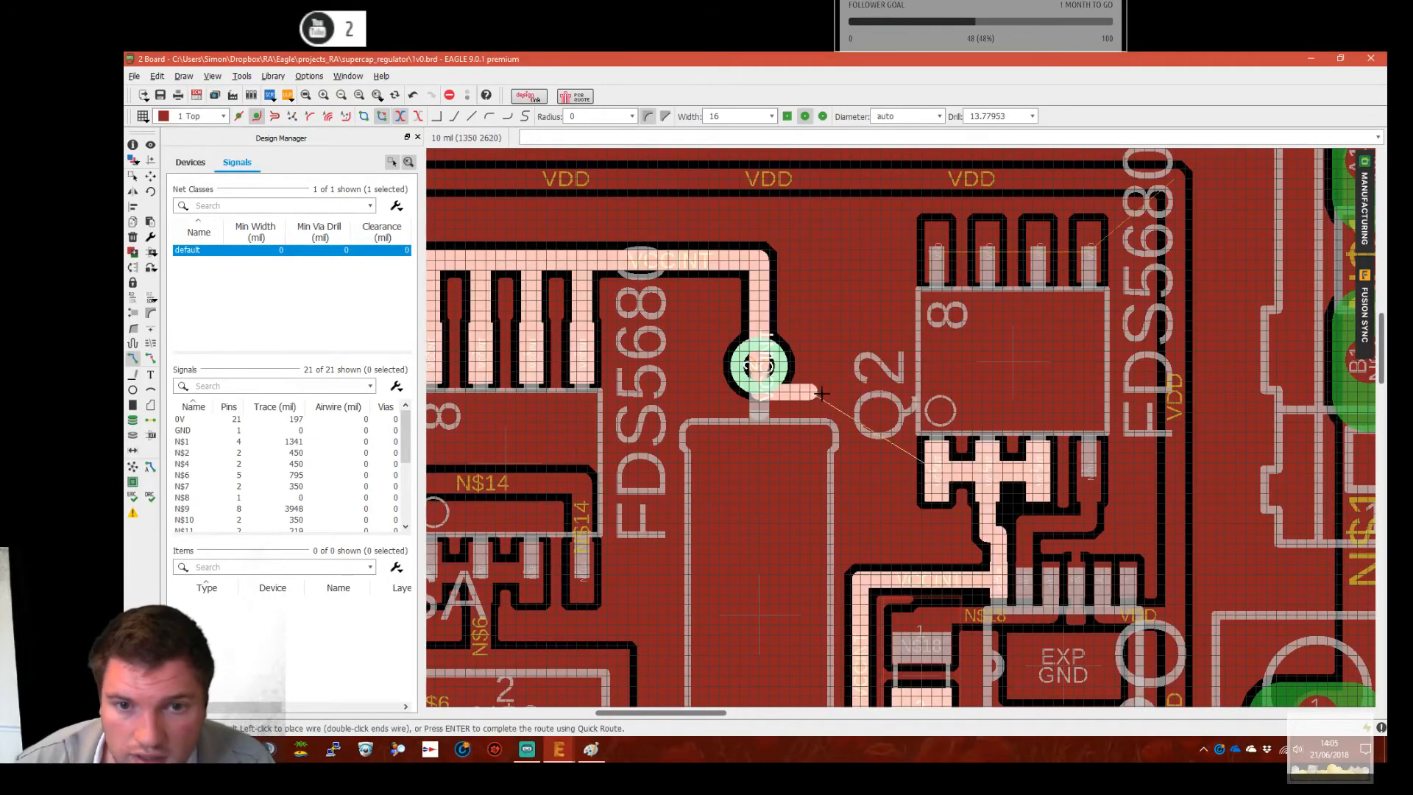
scroll(858, 440, up, 3)
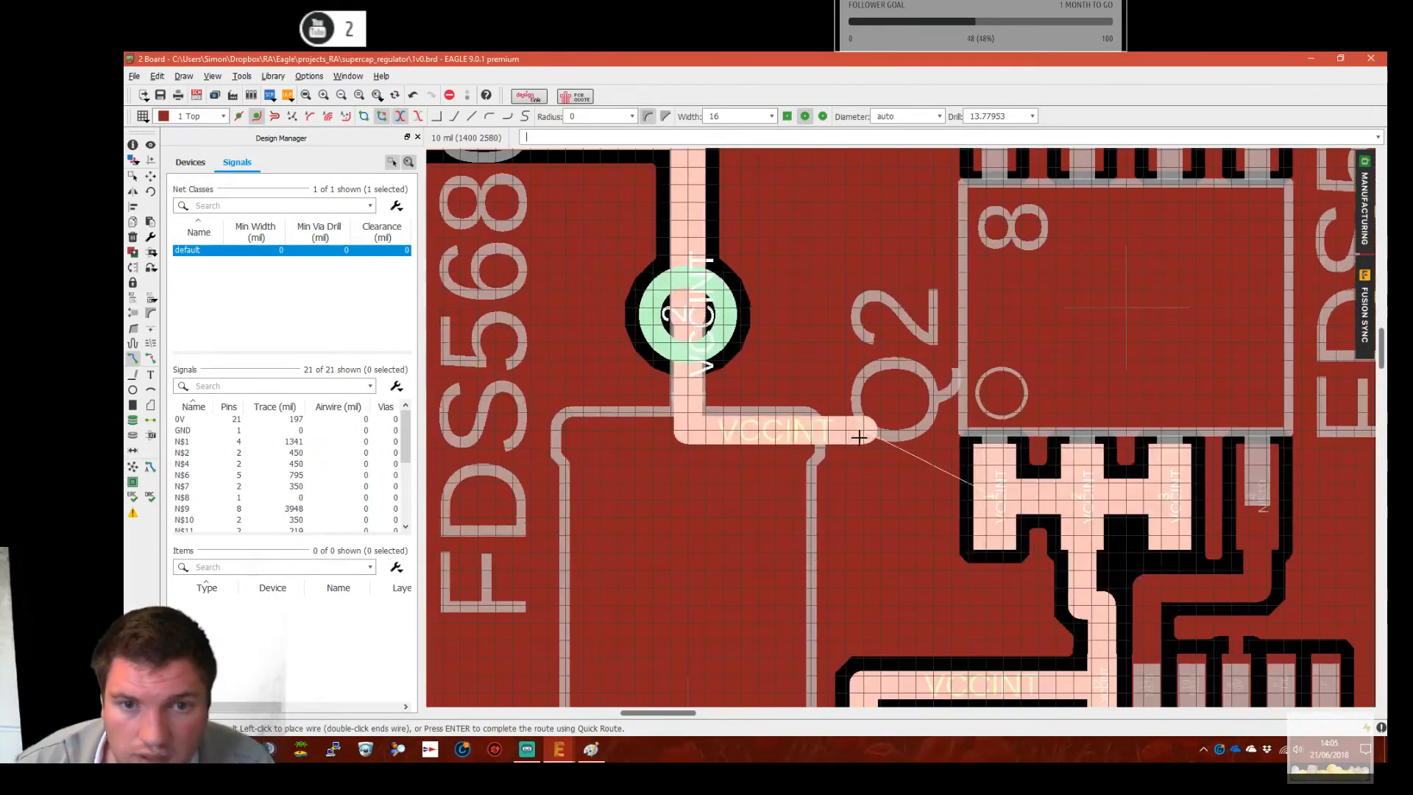
click(771, 116)
scroll(725, 214, down, 2)
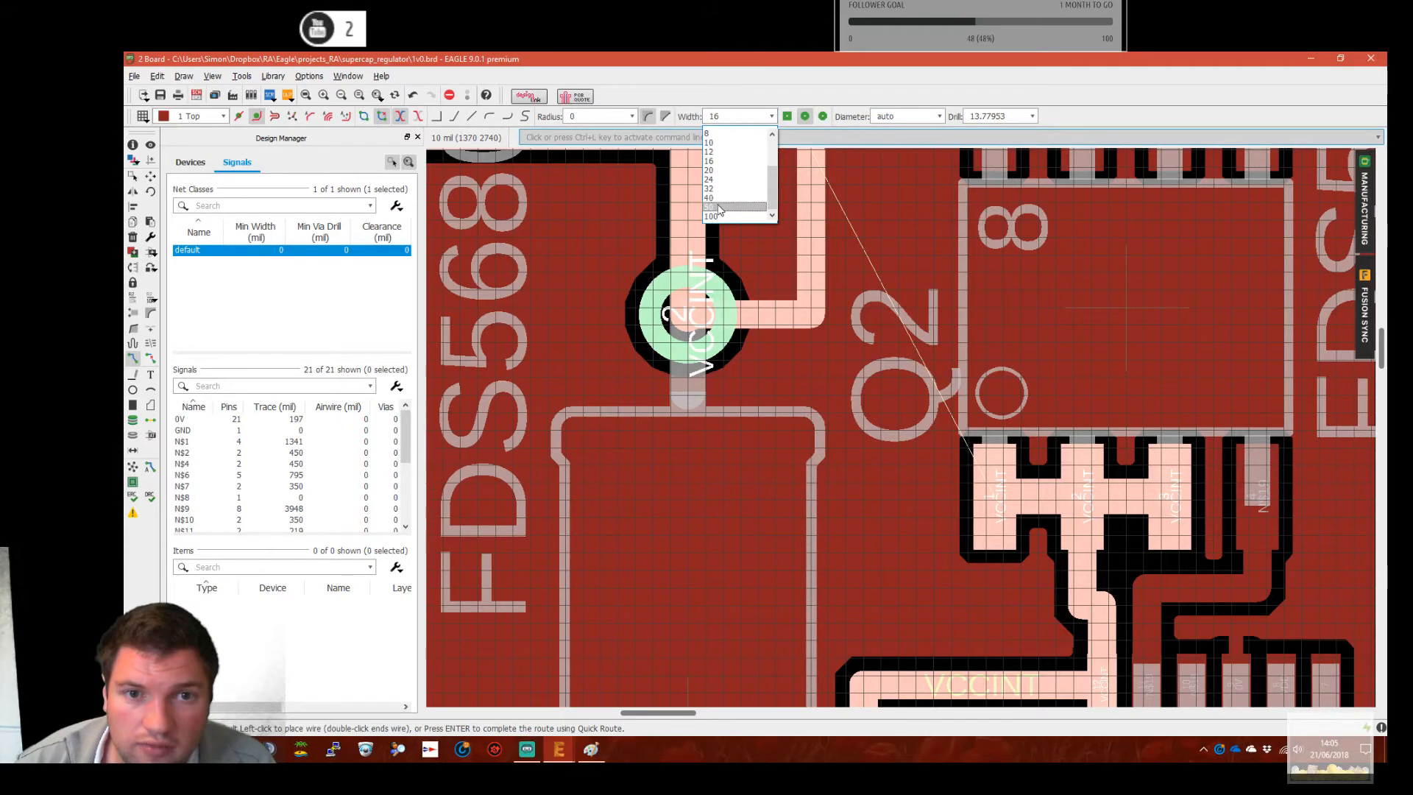
click(726, 214)
click(772, 116)
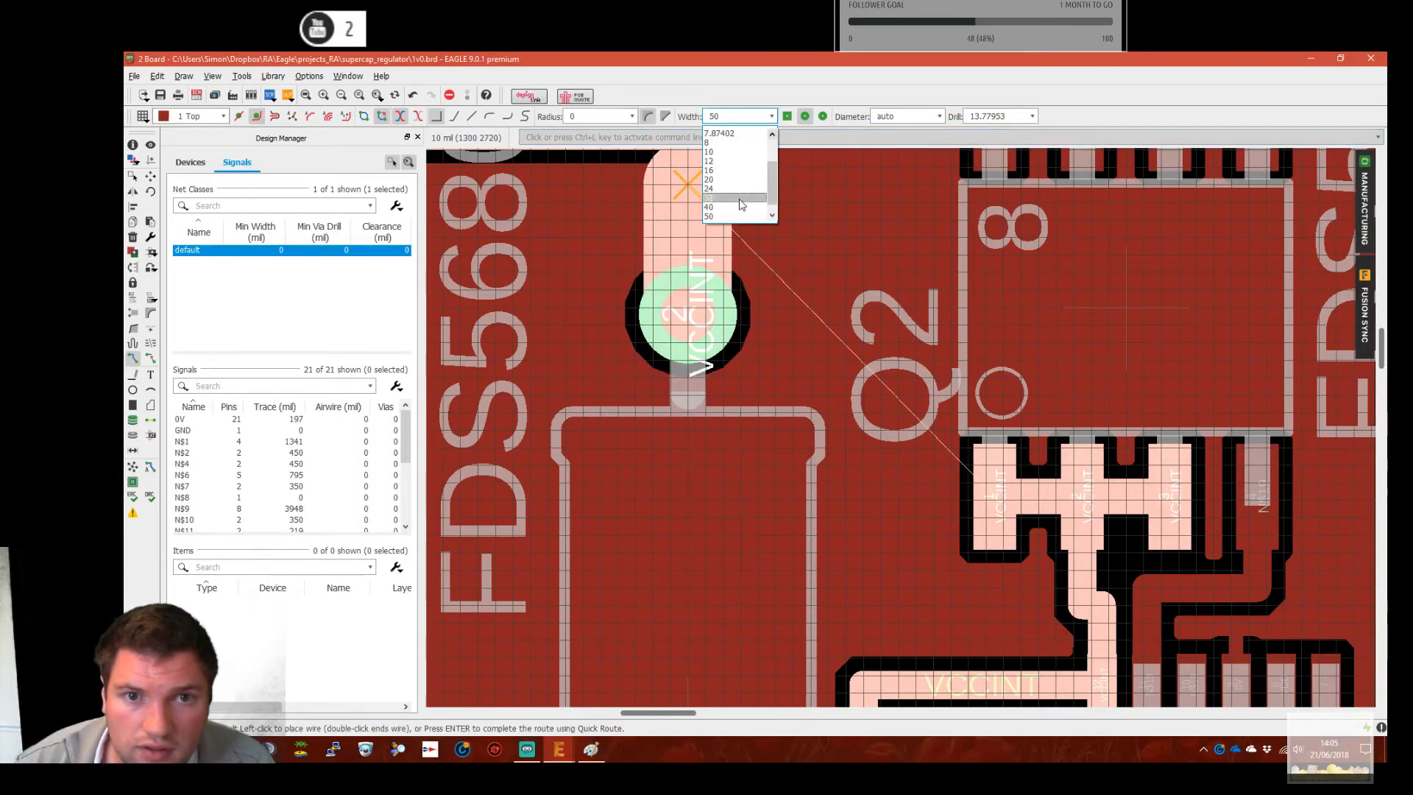
click(727, 189)
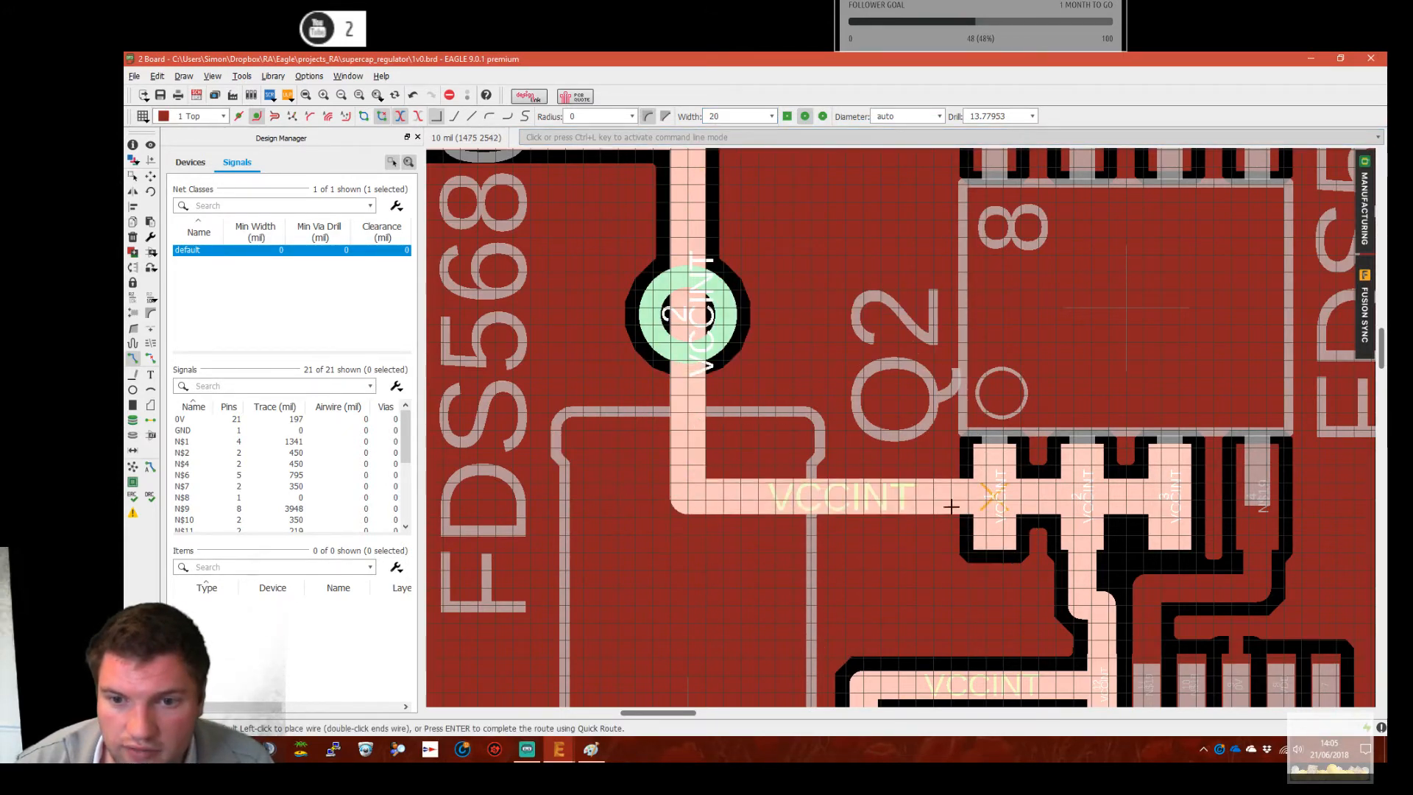
key(Escape)
Route Q2's upper VDD pads at 20 mil to the vertical VDD track beside the chip, and recalculate the ratsnest
scroll(1228, 480, down, 2)
middle_drag(1140, 379, 961, 546)
click(895, 390)
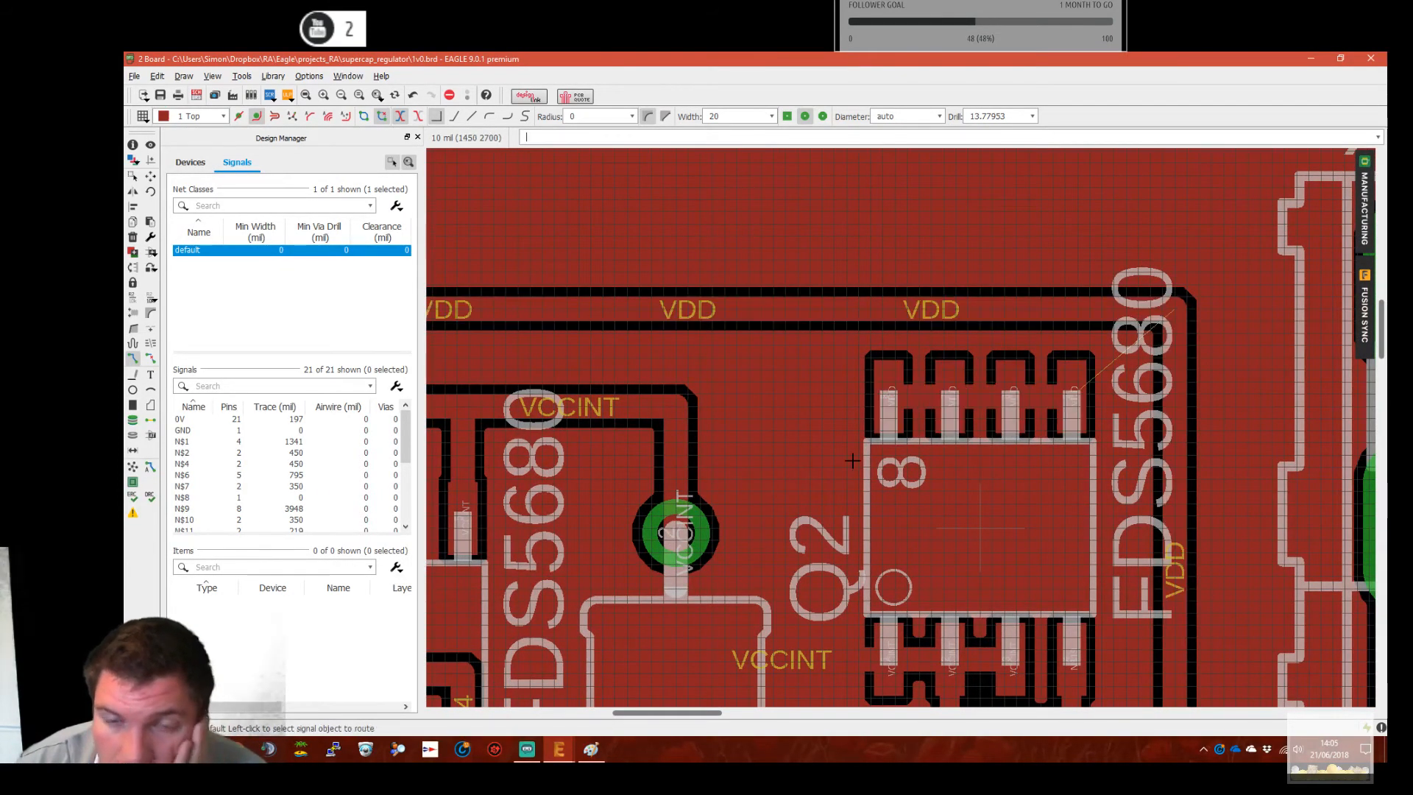
key(Escape)
scroll(793, 452, down, 2)
middle_drag(793, 452, 755, 445)
click(1056, 411)
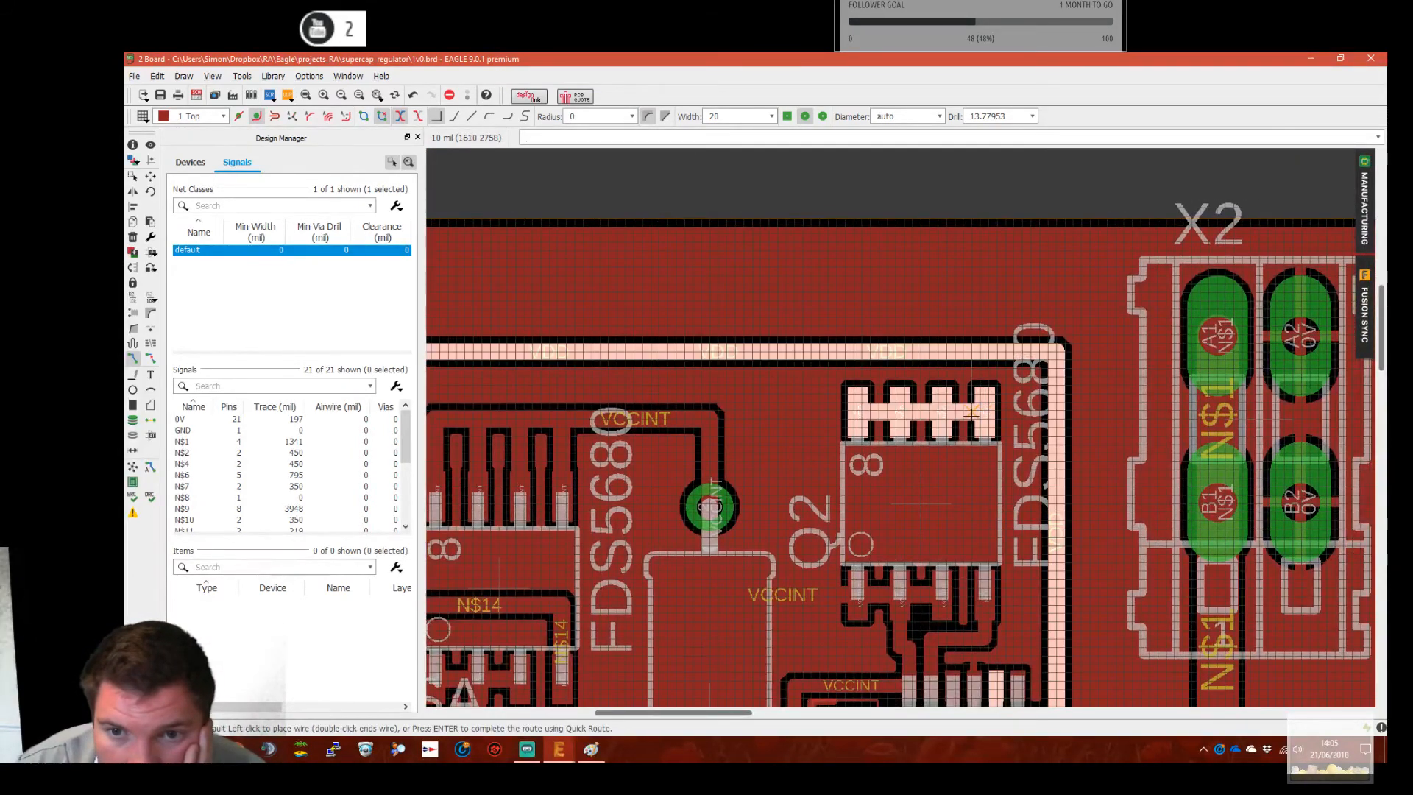
key(Escape)
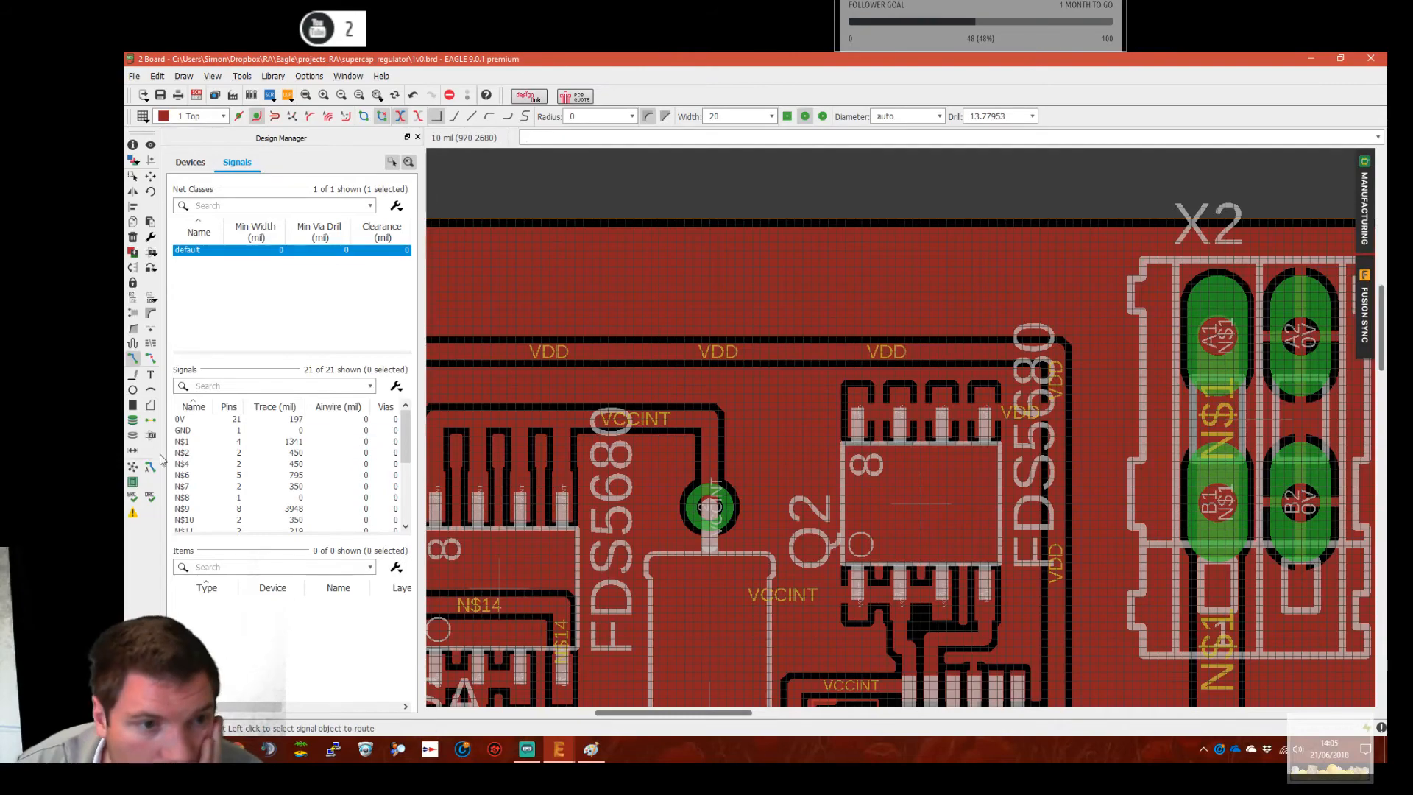
click(133, 467)
Adjust the bend in the short VCCINT track between Q2's second lower pad and IC2's upper VCCINT pad
middle_drag(1008, 654, 956, 522)
scroll(1027, 293, down, 2)
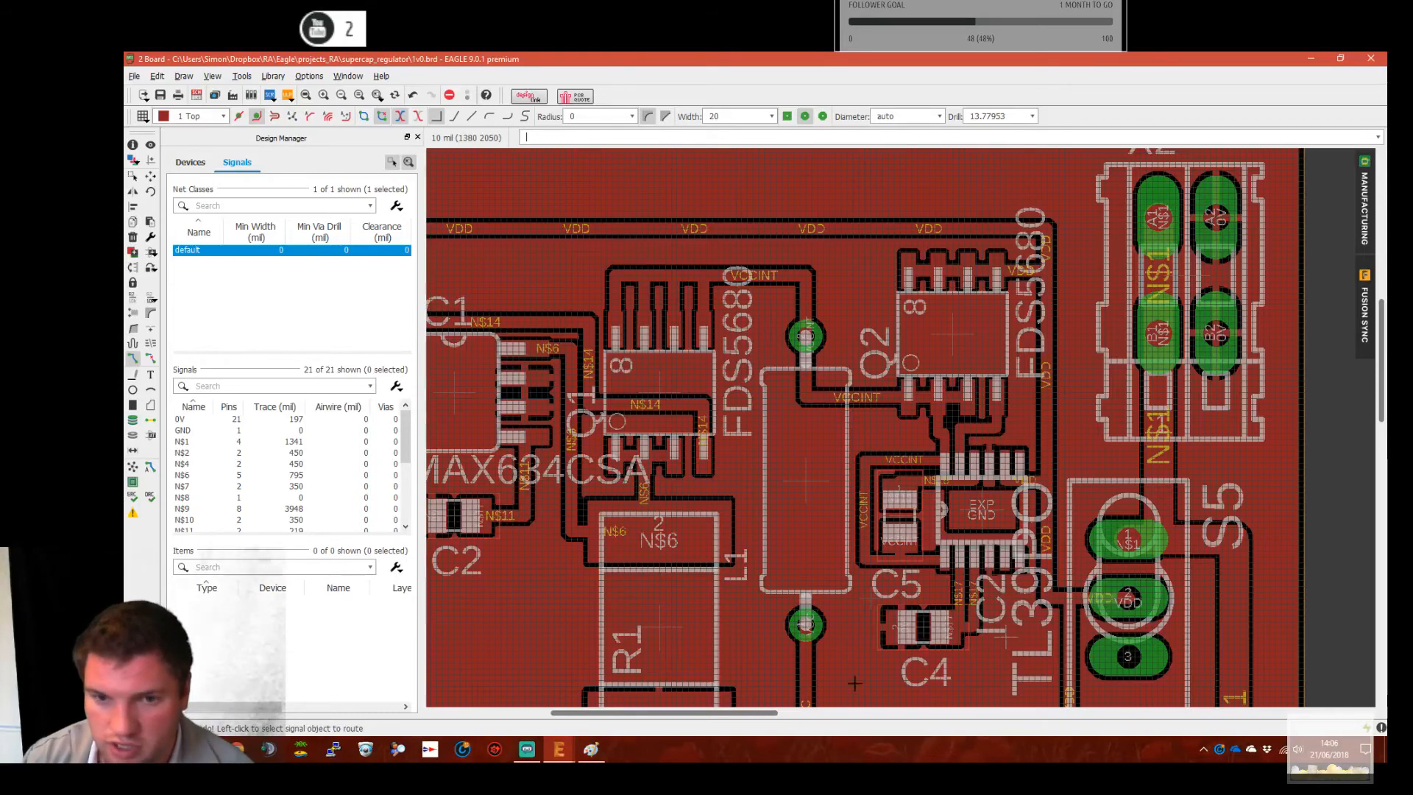
scroll(858, 683, down, 3)
scroll(1040, 561, up, 1)
middle_drag(1040, 561, 1058, 497)
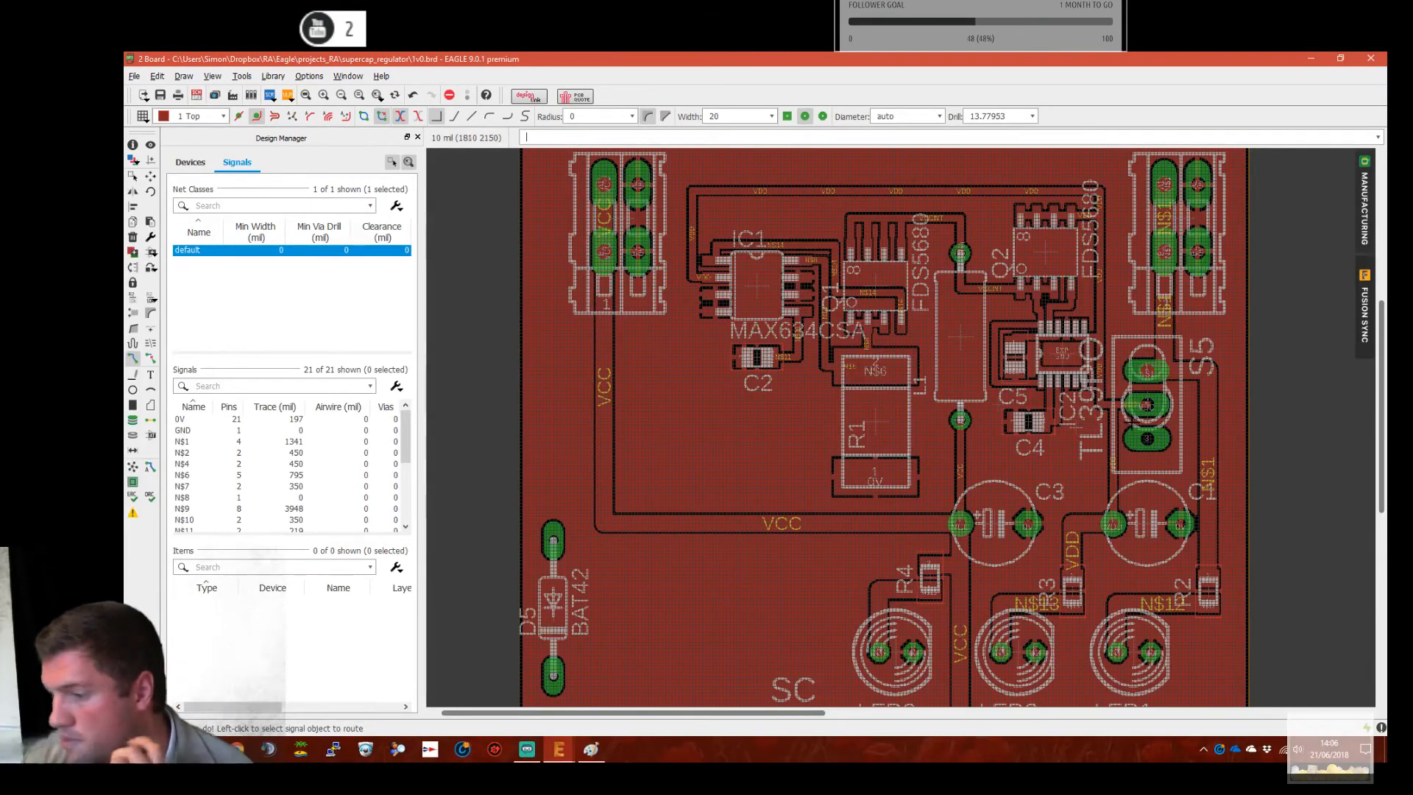
scroll(1030, 250, up, 2)
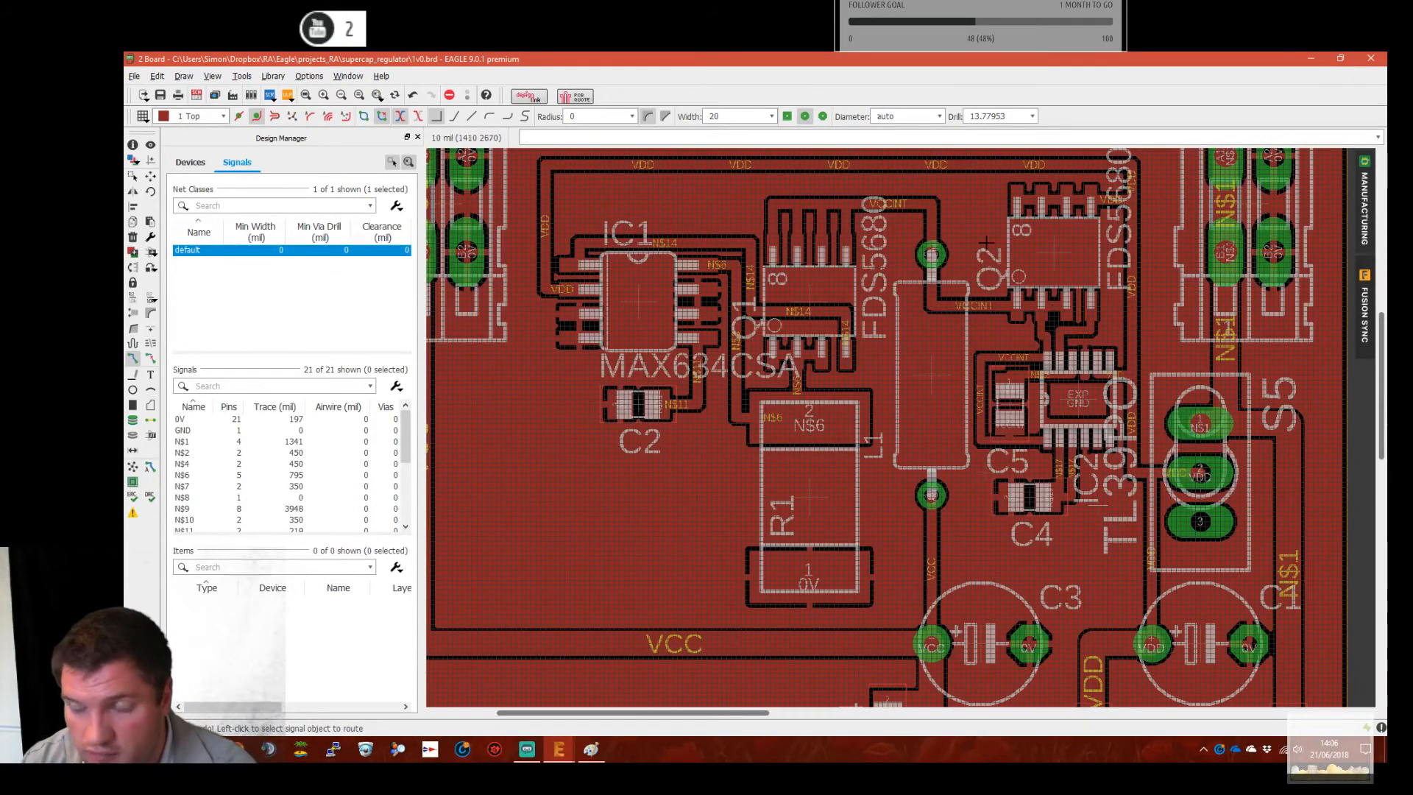
middle_drag(1107, 330, 1128, 409)
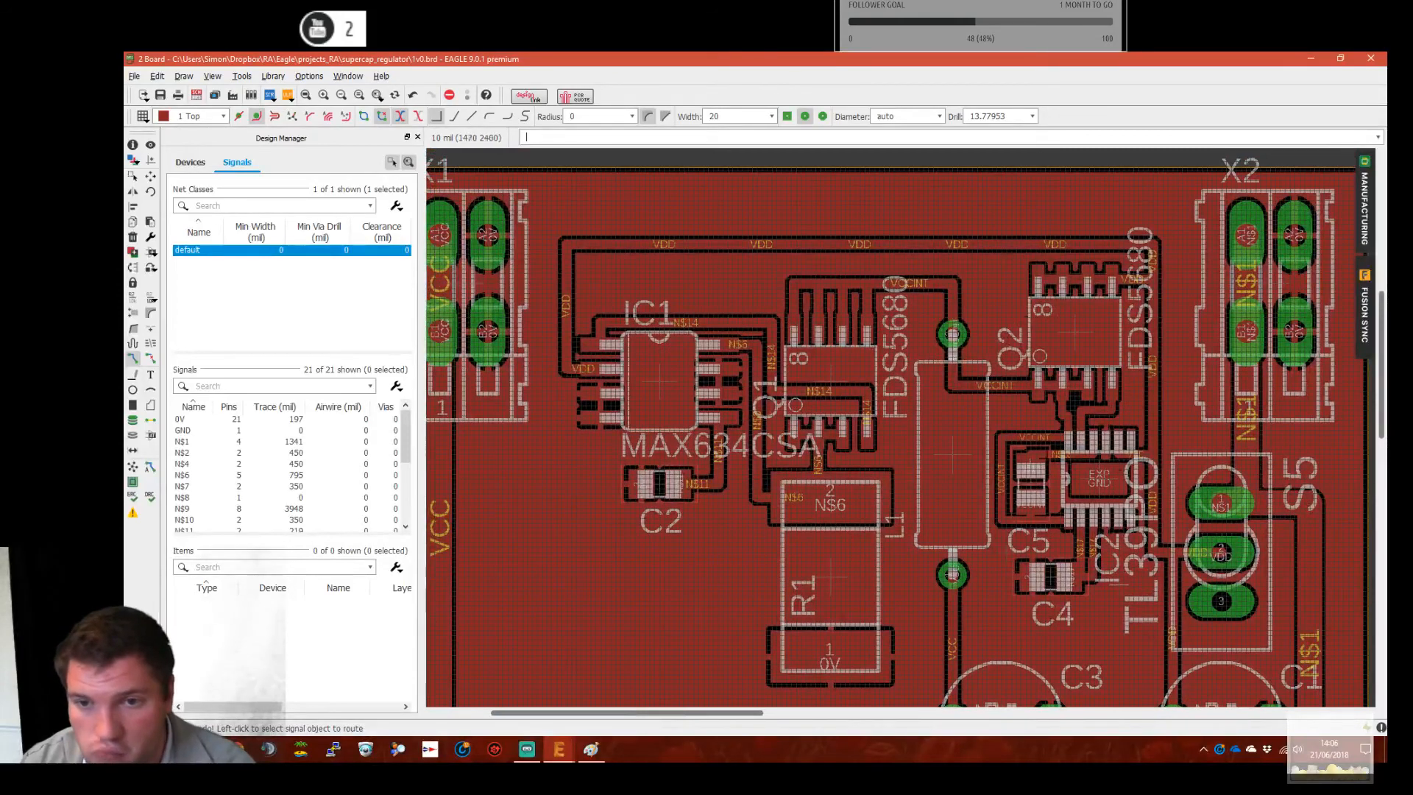
scroll(1114, 407, up, 2)
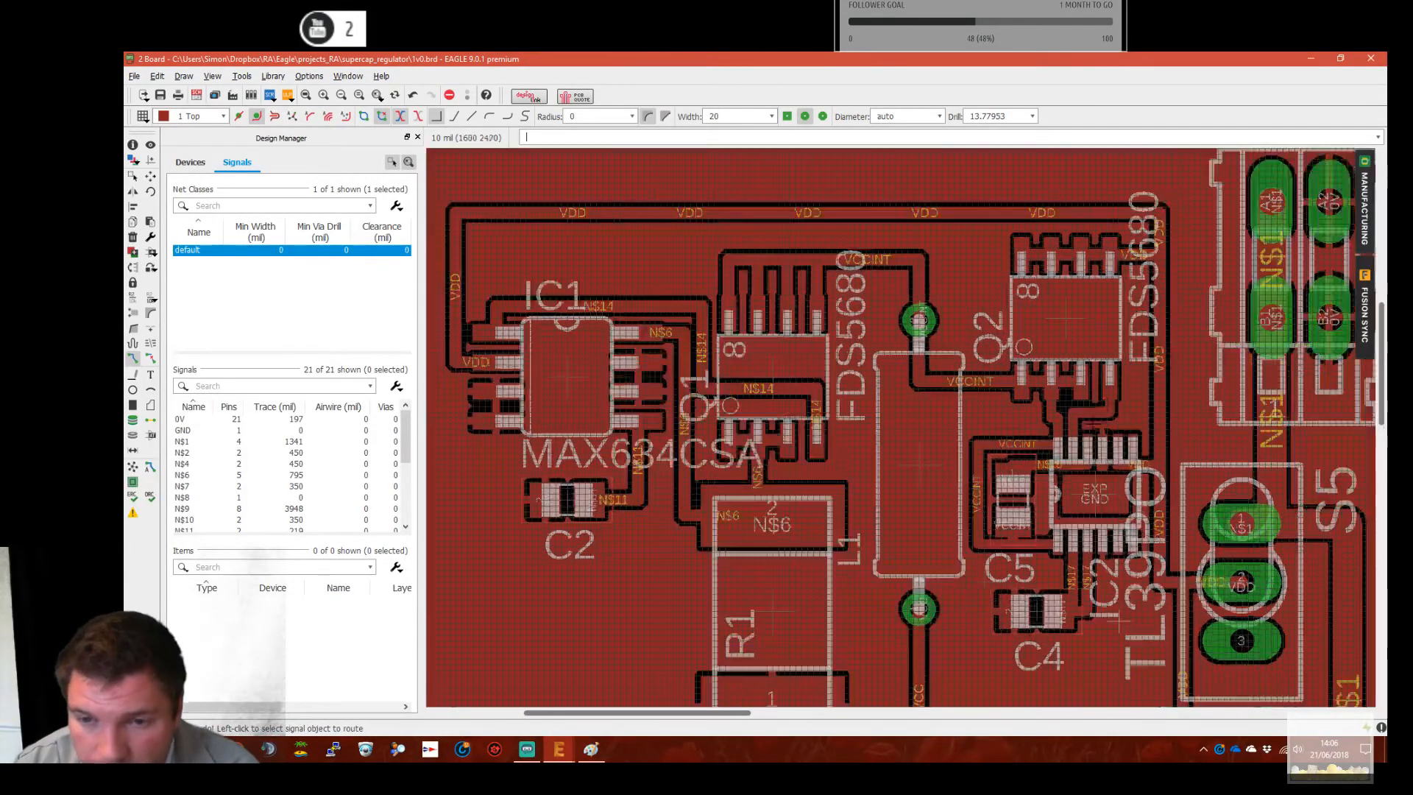
scroll(1077, 439, up, 2)
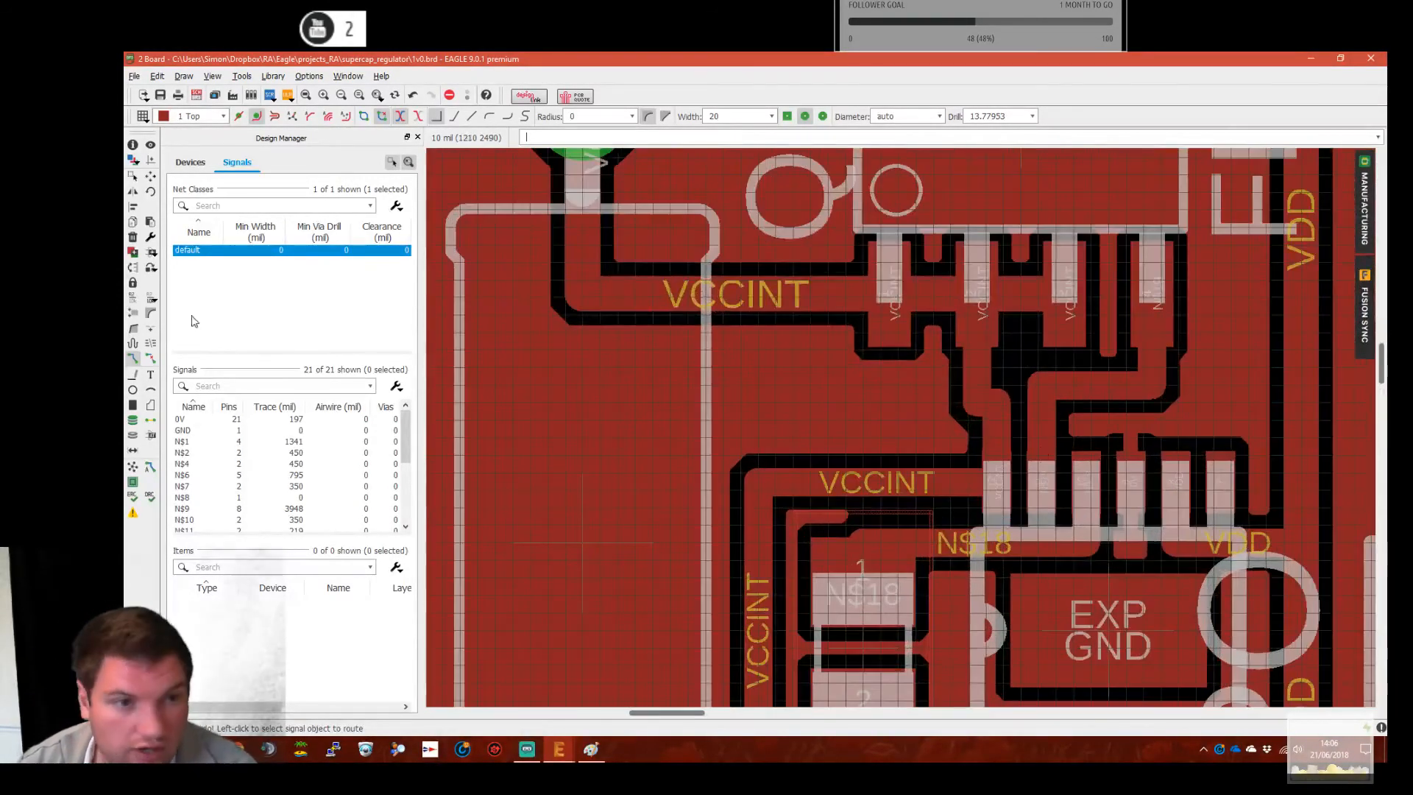
click(150, 177)
click(984, 407)
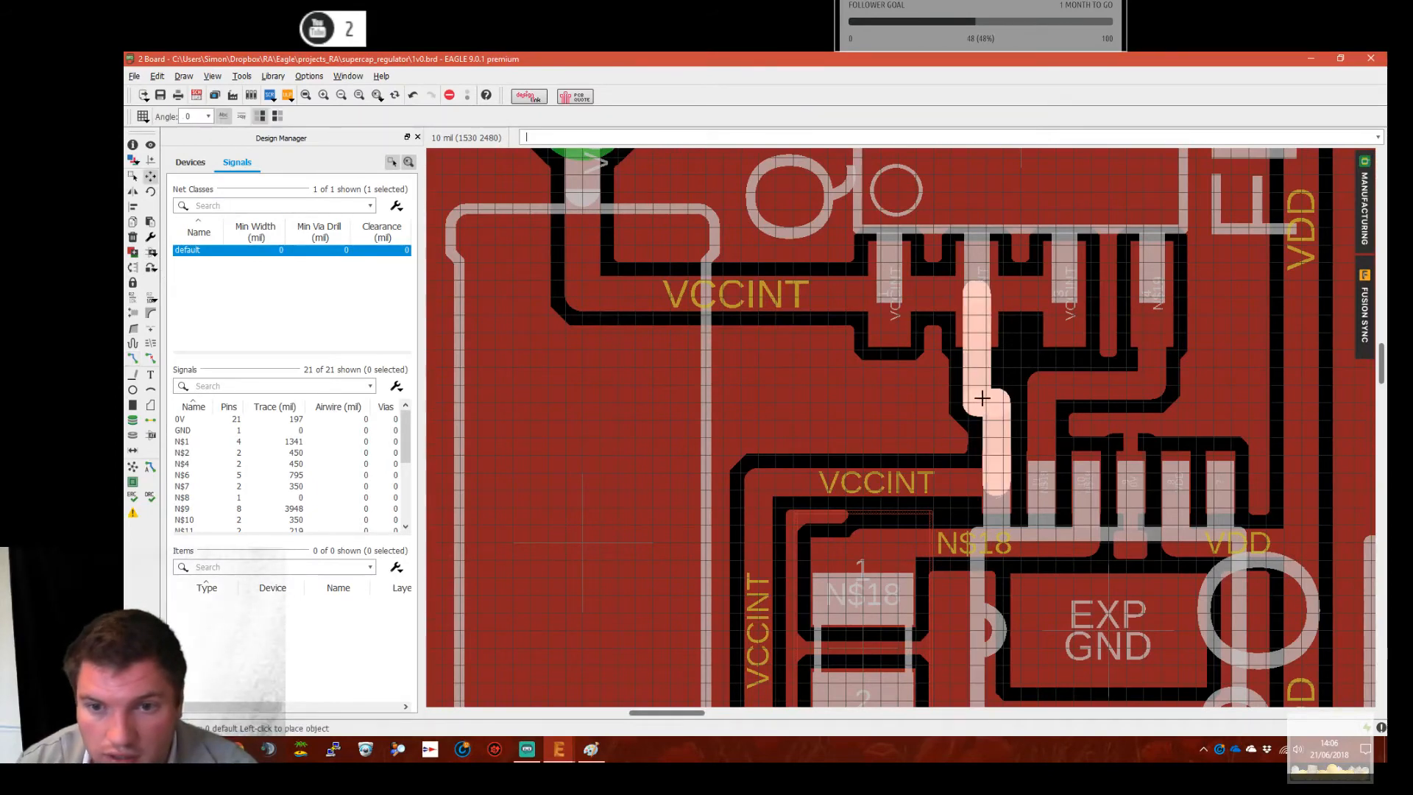
click(987, 401)
Examine the routing around Q2, IC2, C4, C5 and L1, and how it fits with the rest of the board
scroll(986, 486, down, 2)
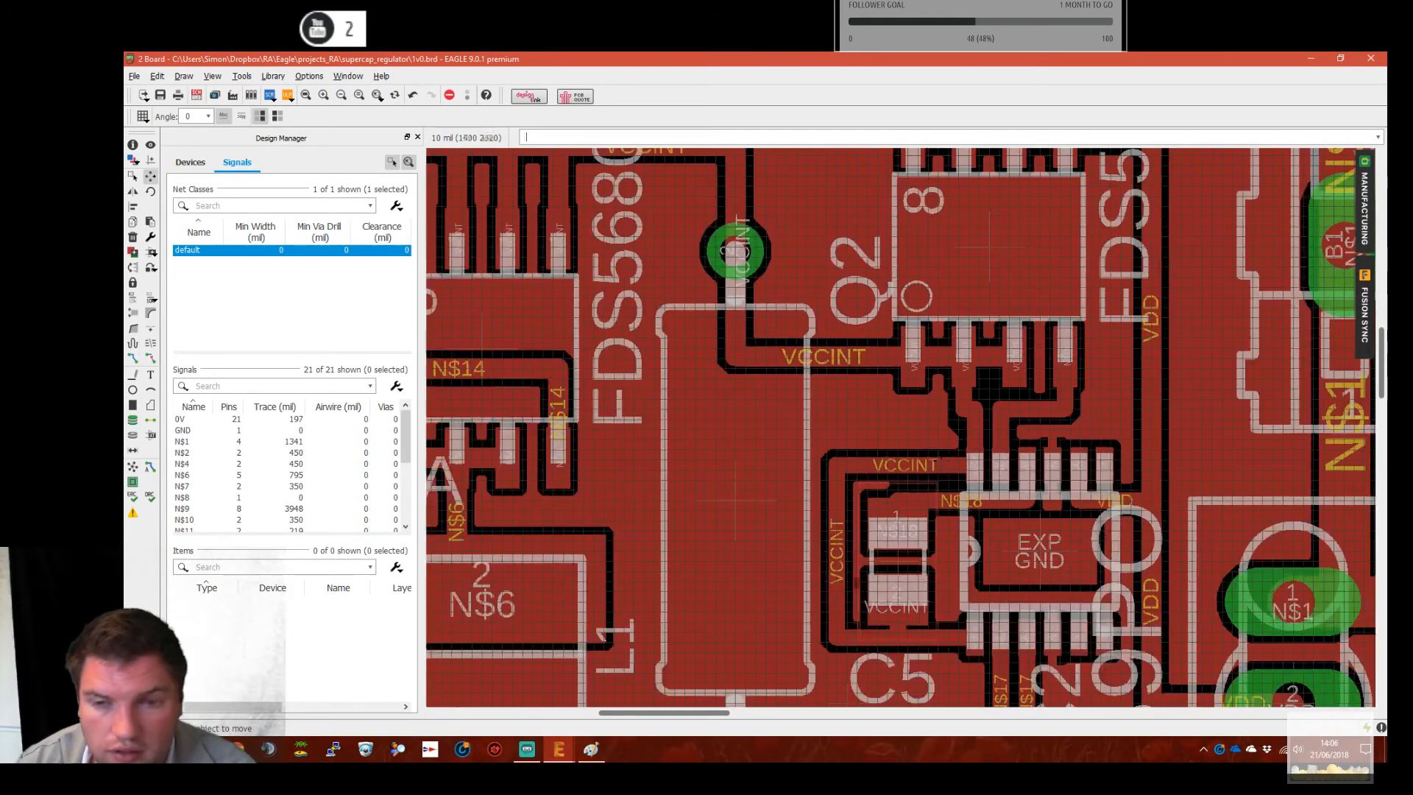
scroll(1005, 507, down, 2)
scroll(1004, 505, down, 3)
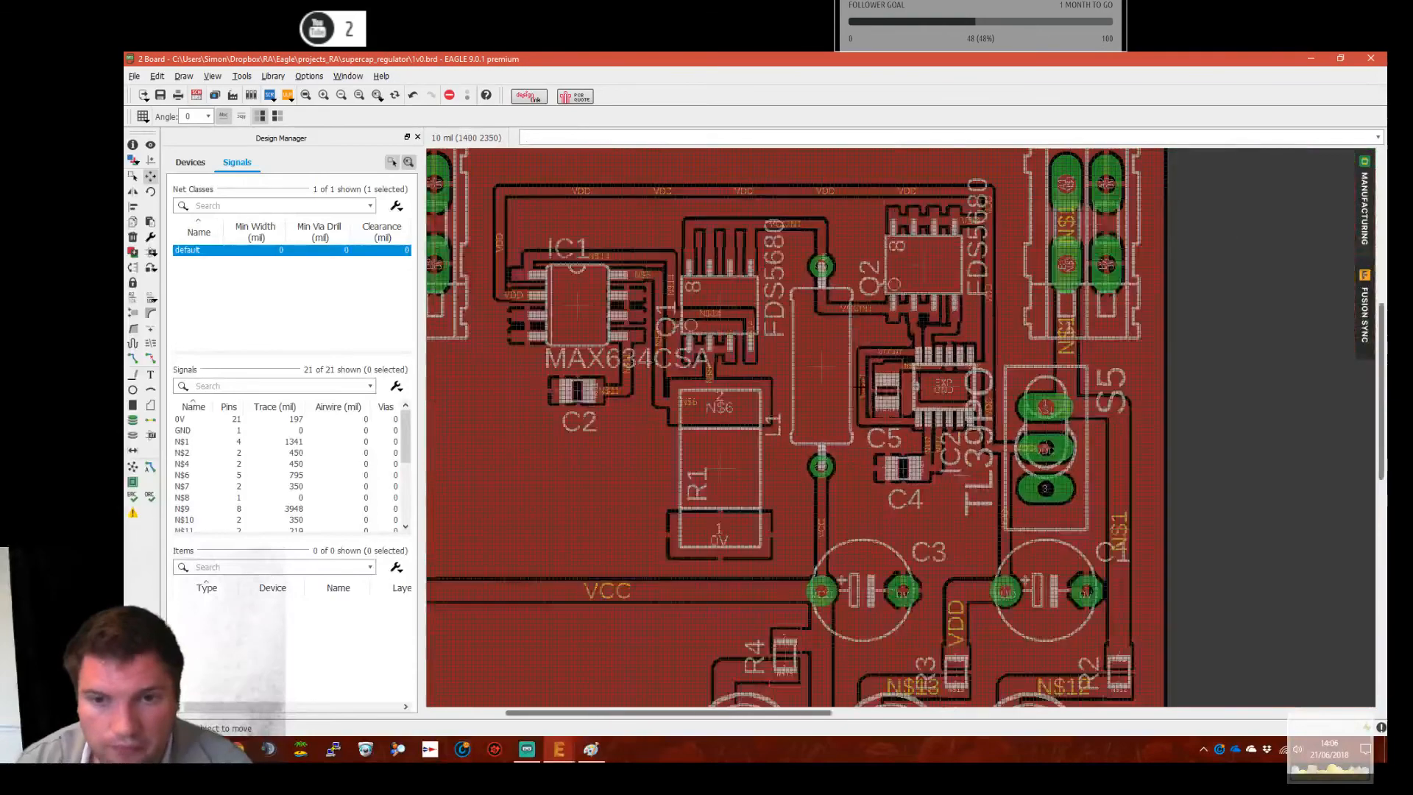
scroll(734, 361, up, 2)
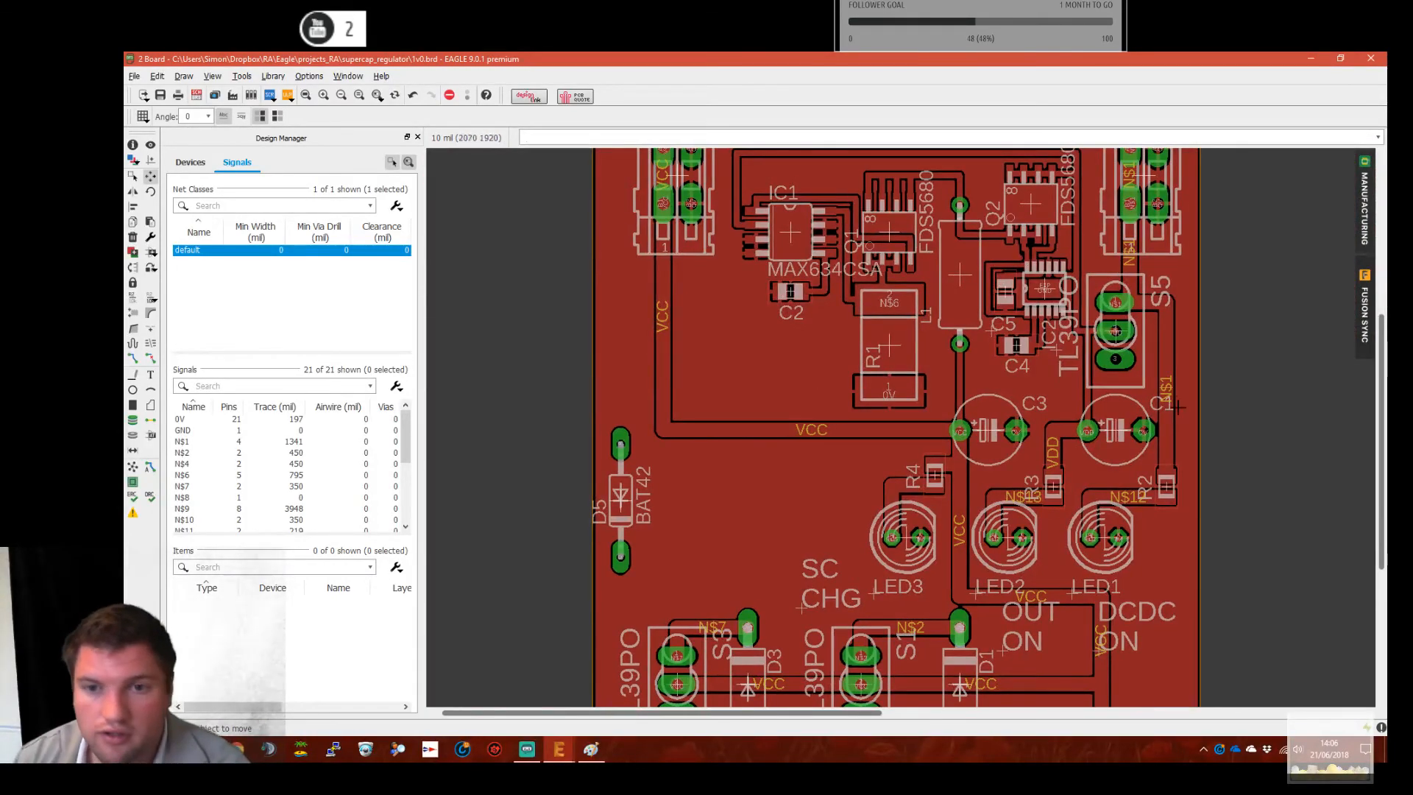
scroll(1097, 247, up, 4)
middle_drag(872, 261, 918, 440)
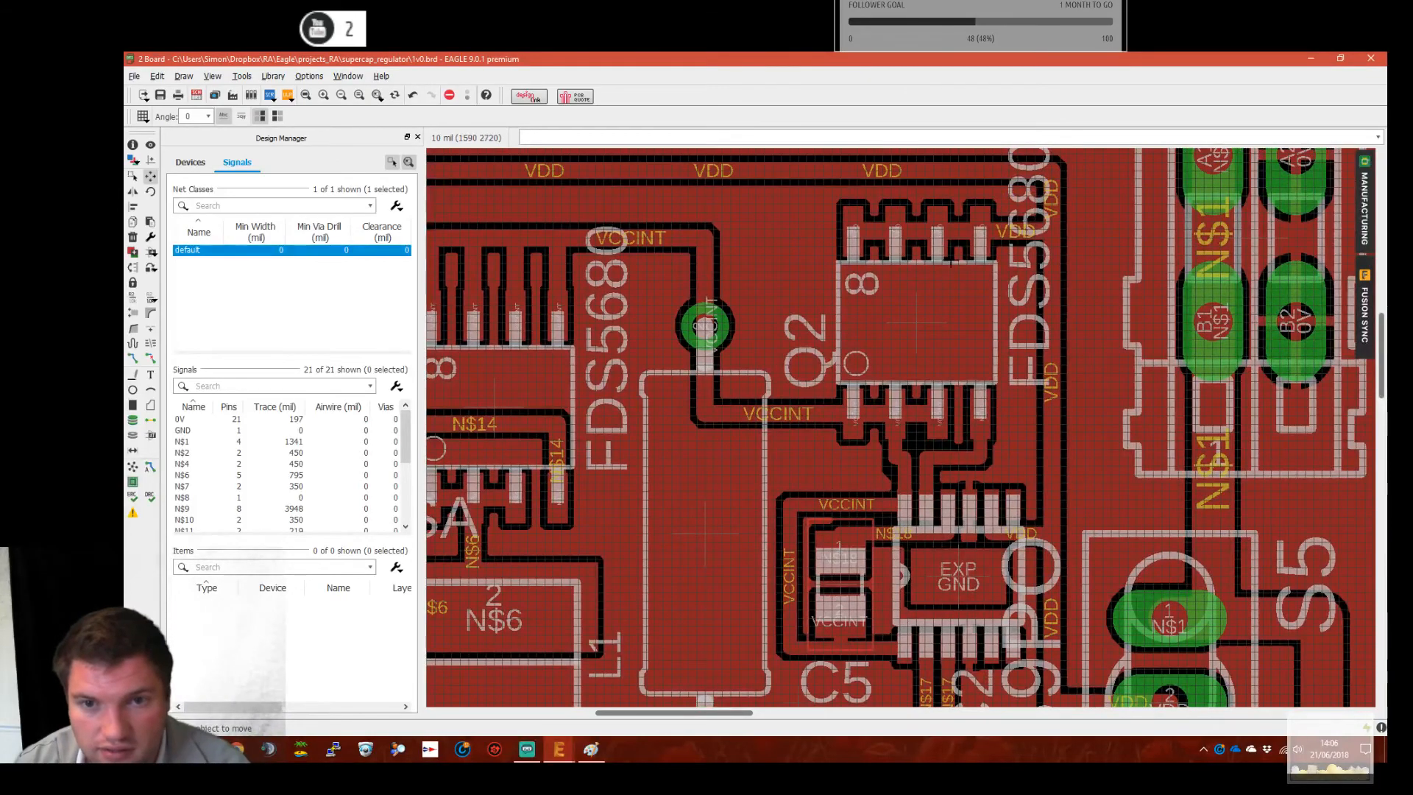
scroll(862, 324, down, 3)
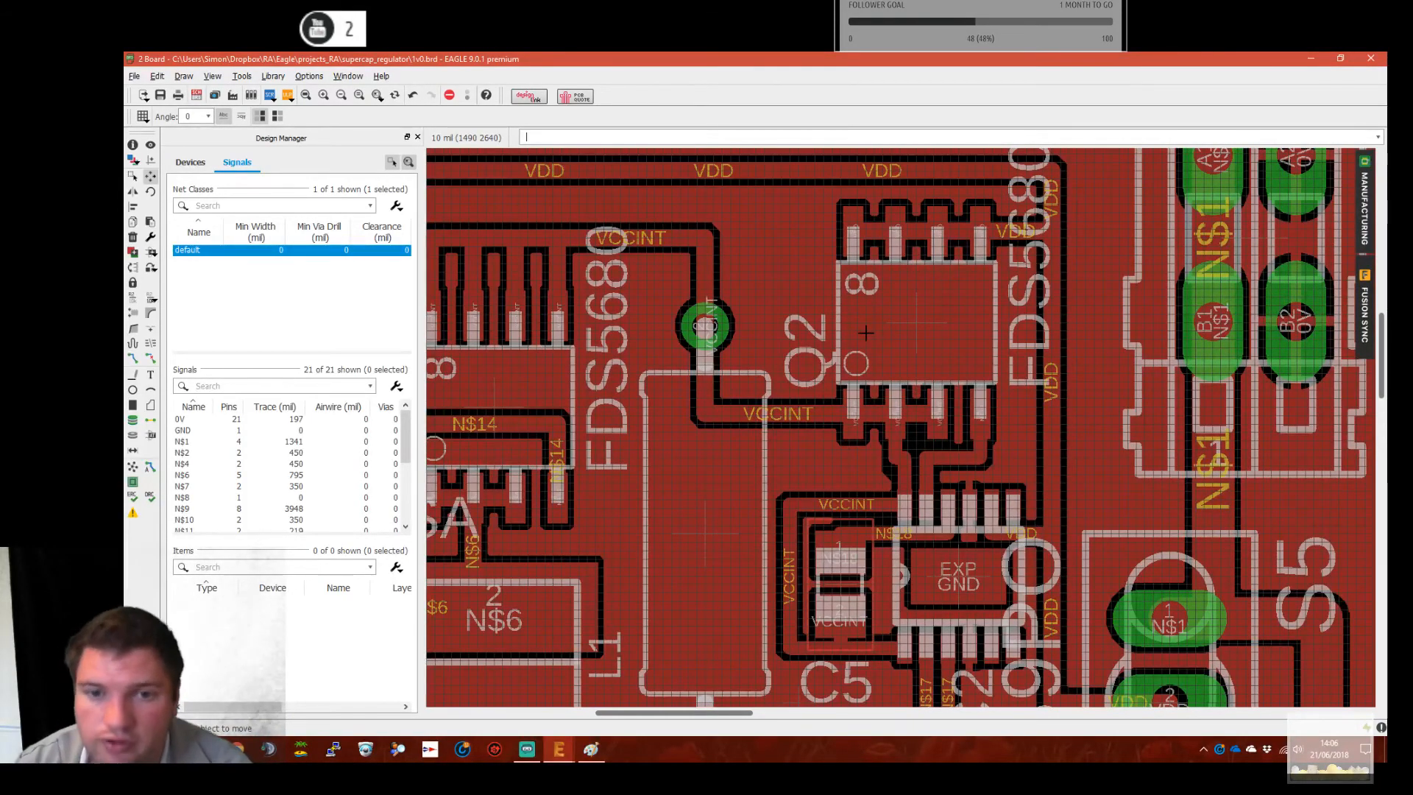
scroll(725, 463, down, 2)
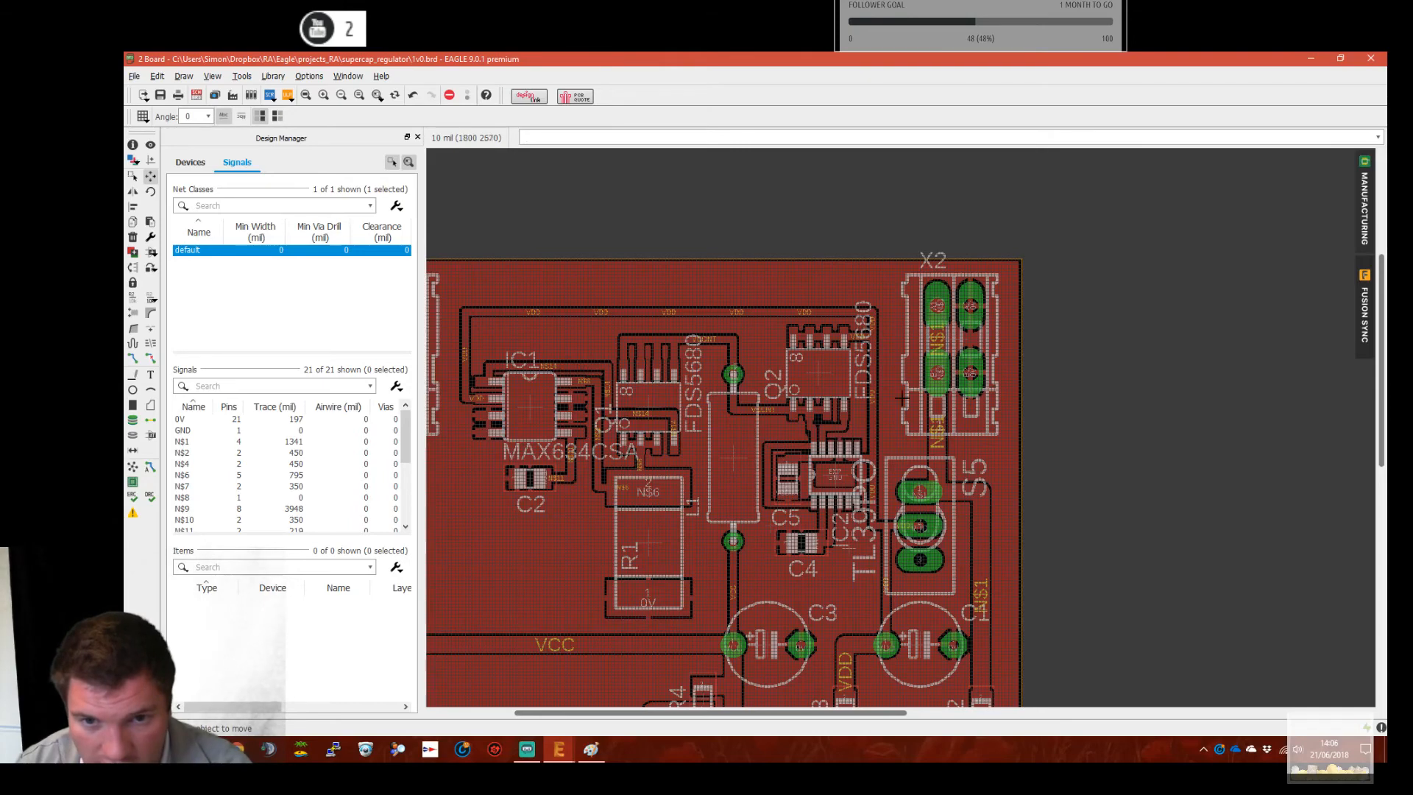
scroll(736, 405, up, 5)
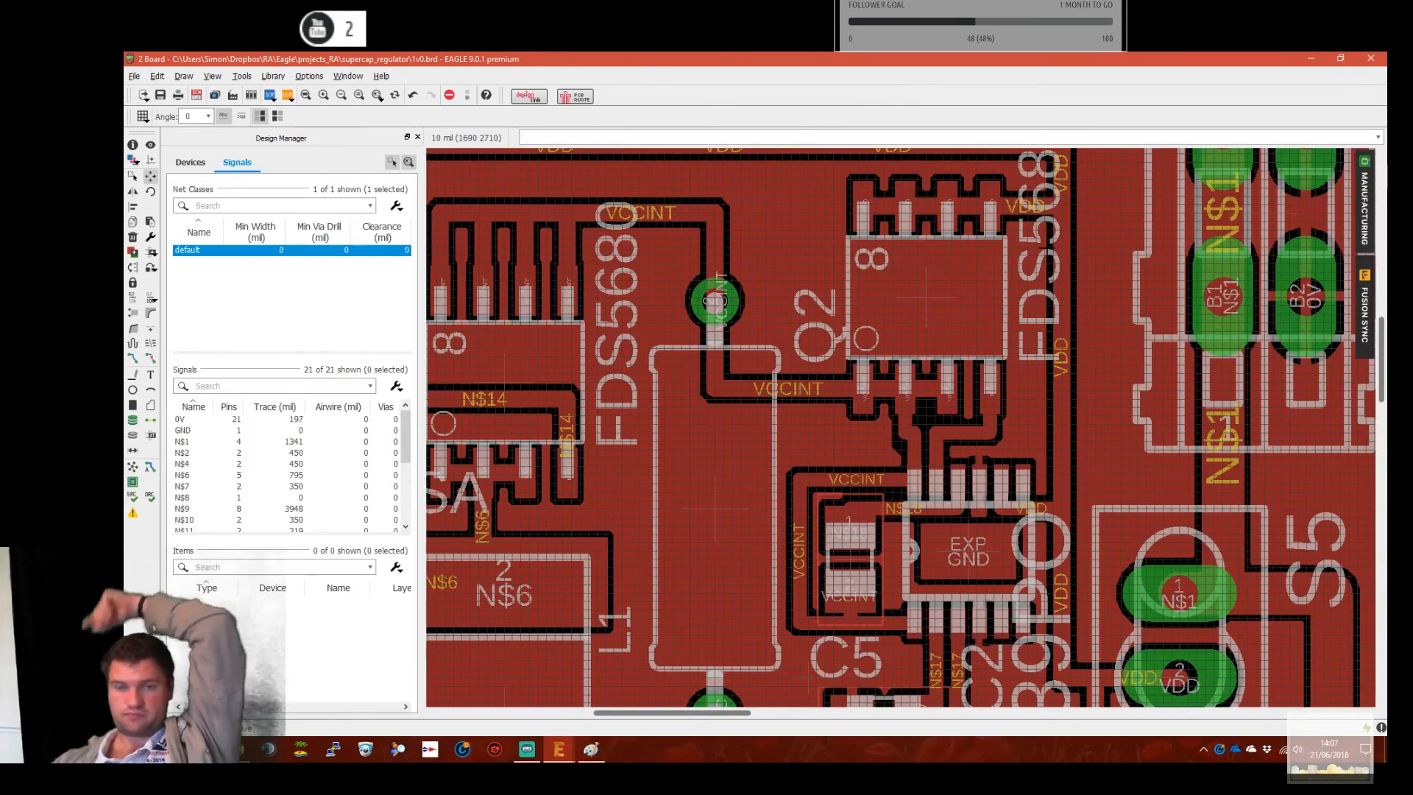
middle_drag(1101, 232, 1112, 277)
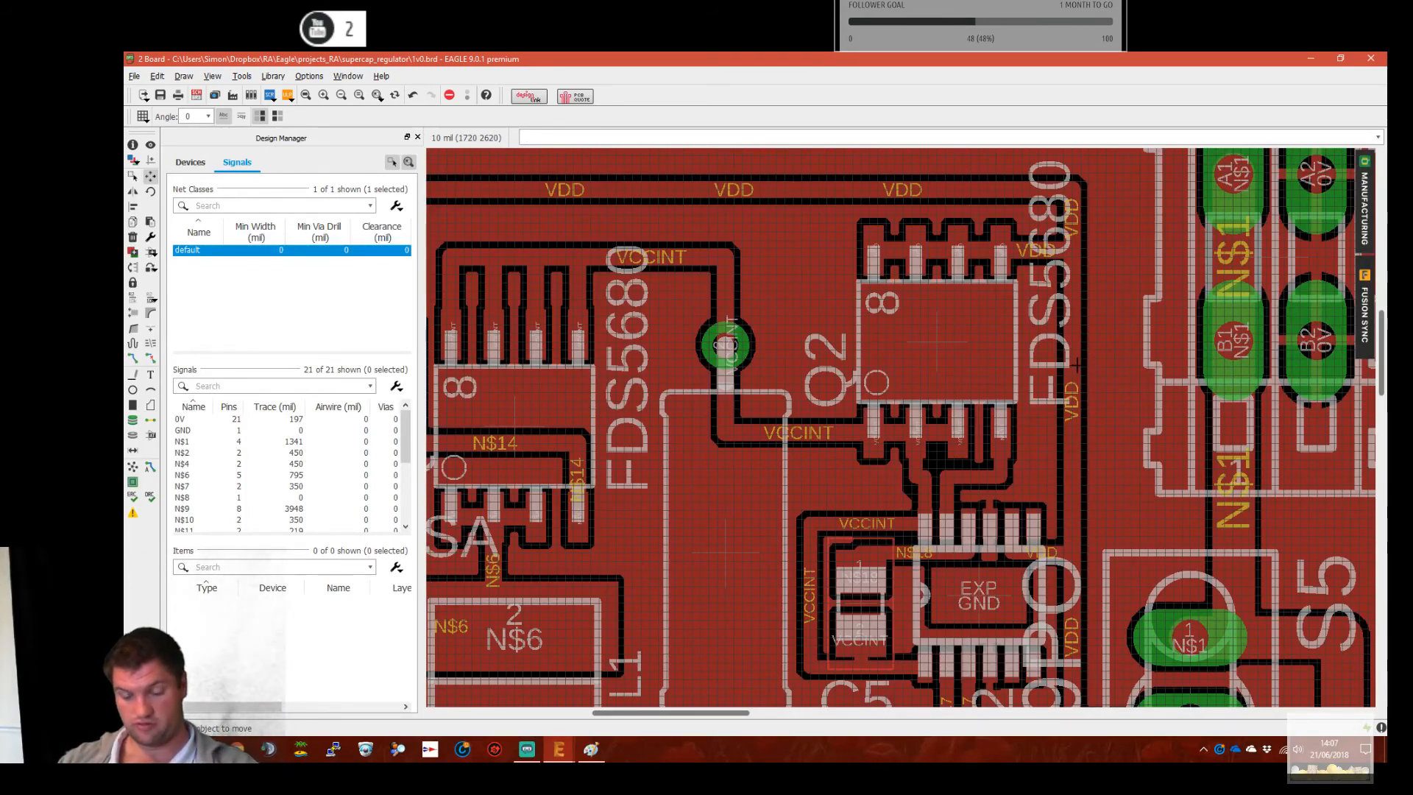
middle_drag(1046, 552, 1050, 510)
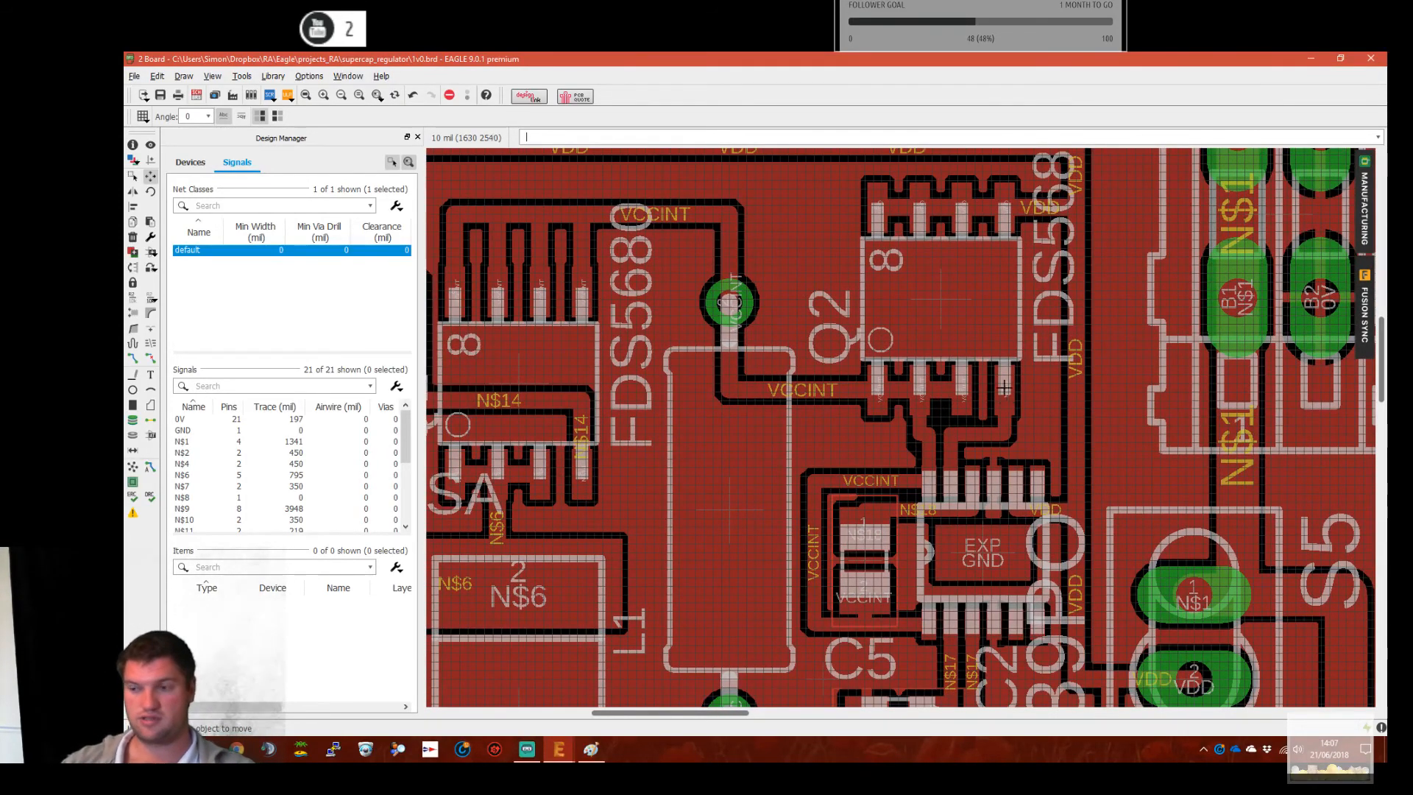
scroll(1086, 404, down, 1)
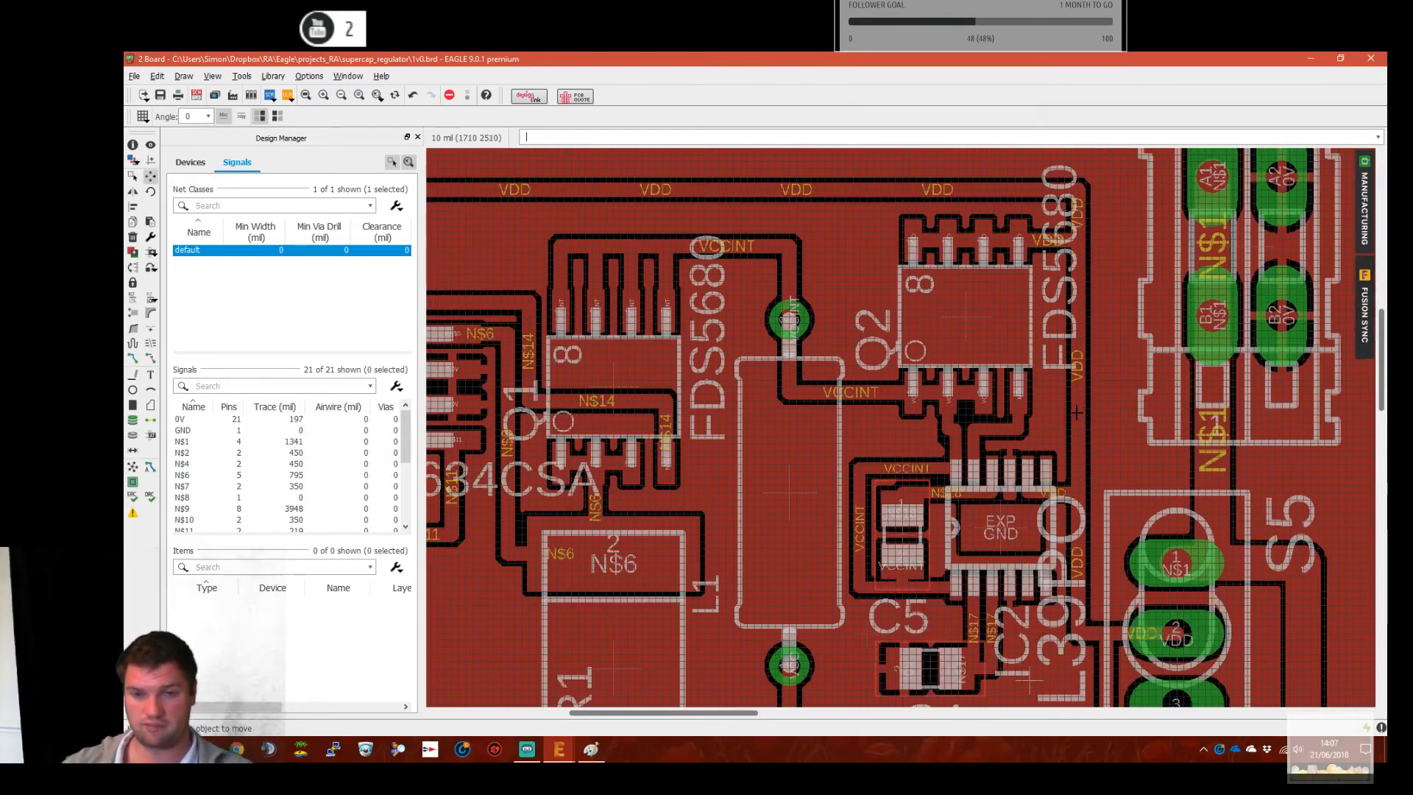
scroll(1076, 410, down, 1)
scroll(1016, 341, up, 1)
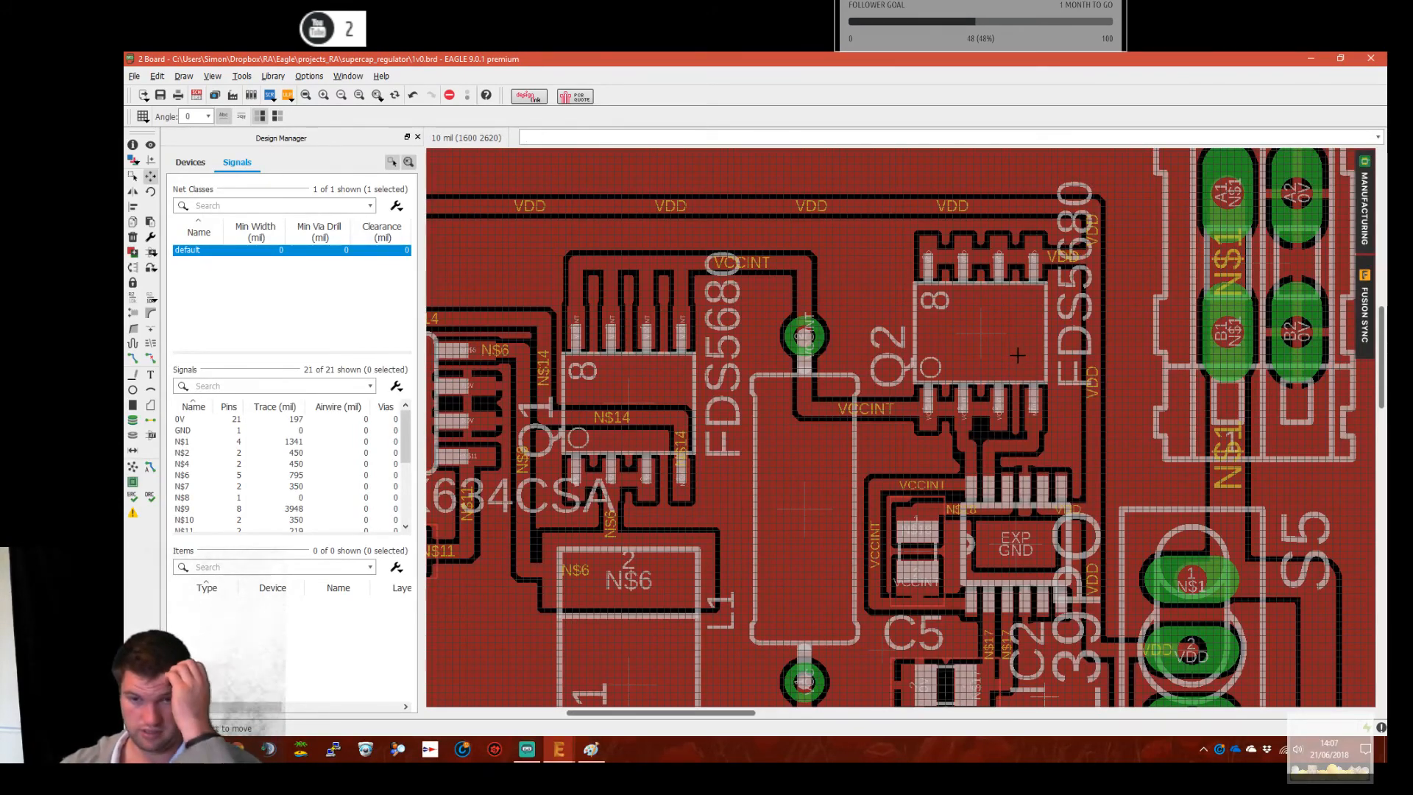
scroll(1009, 347, down, 2)
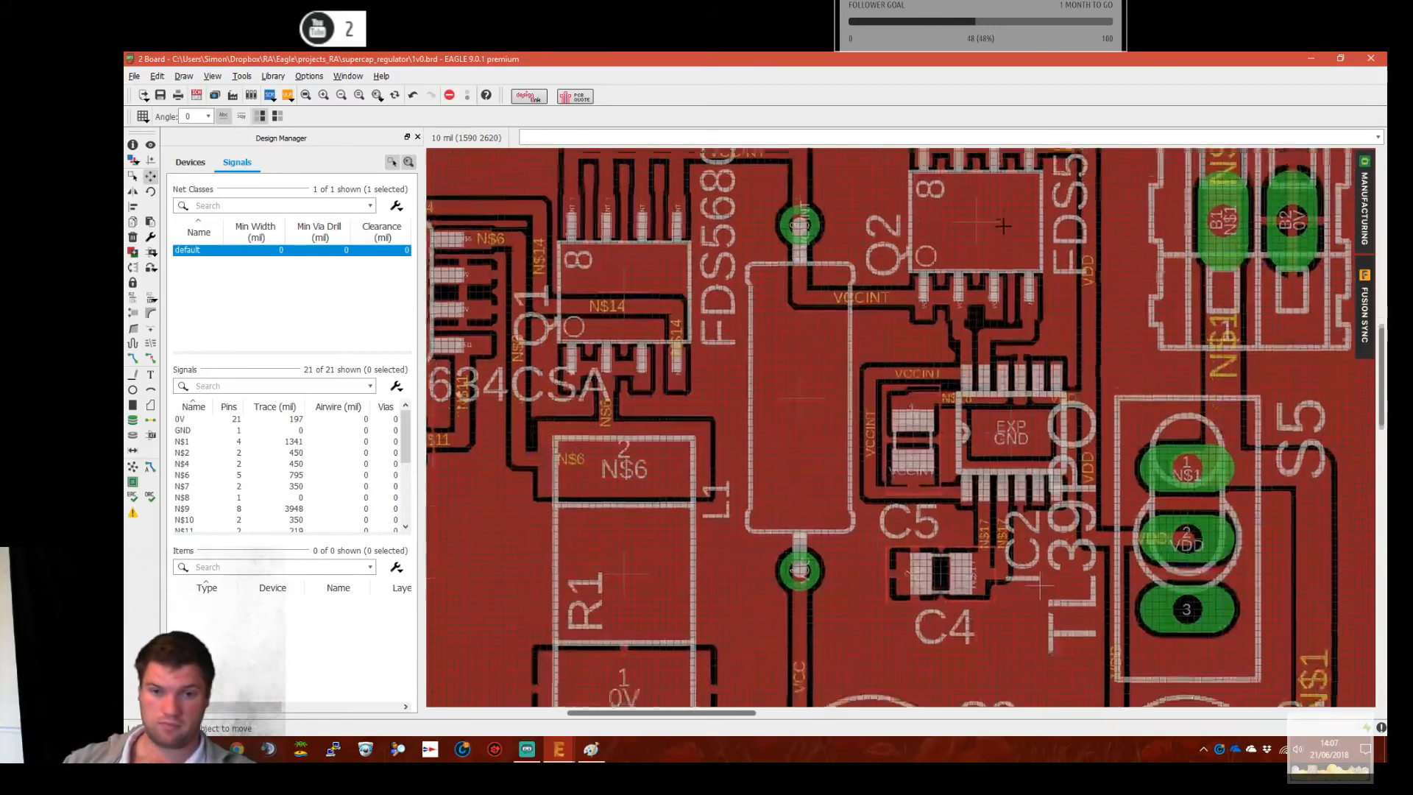
scroll(1043, 643, up, 2)
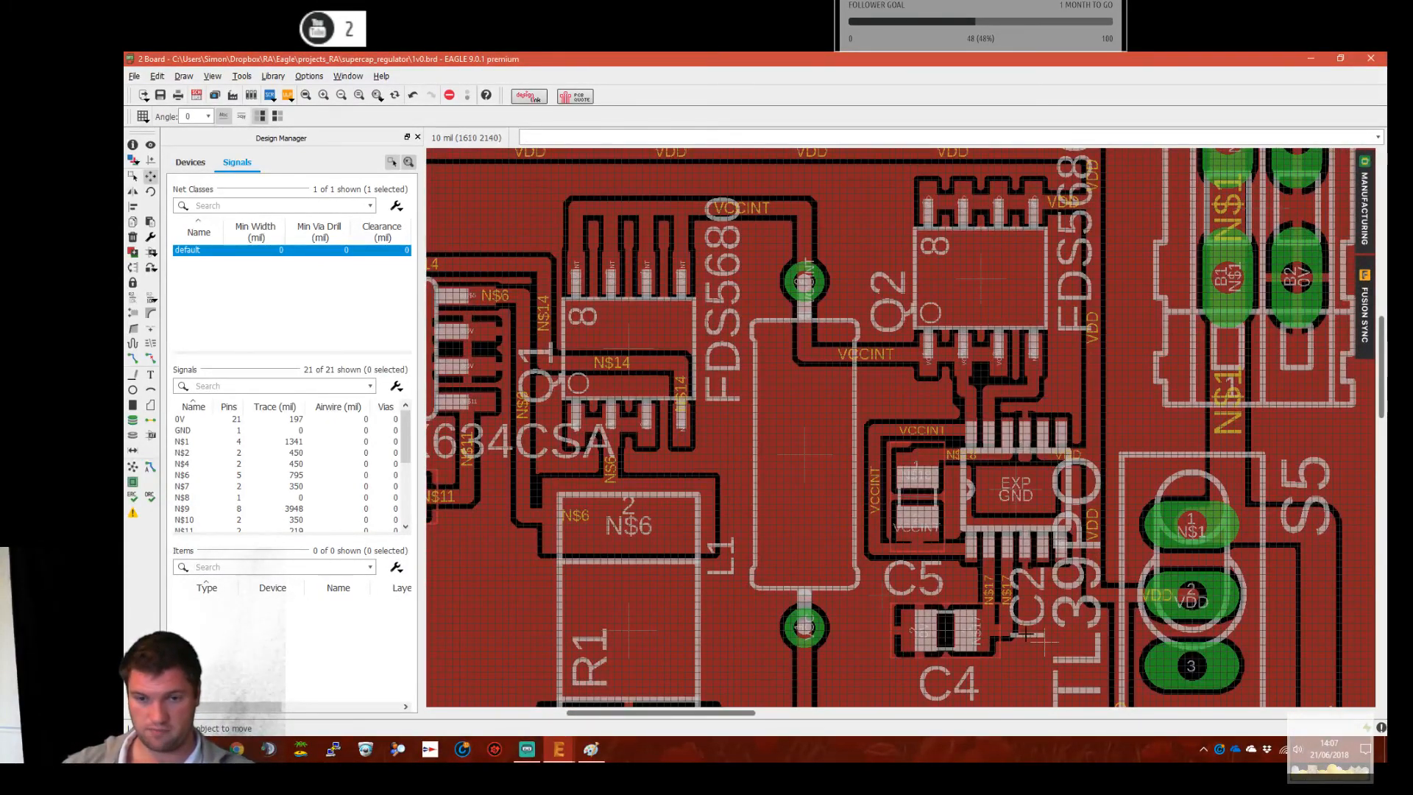
scroll(1025, 637, up, 1)
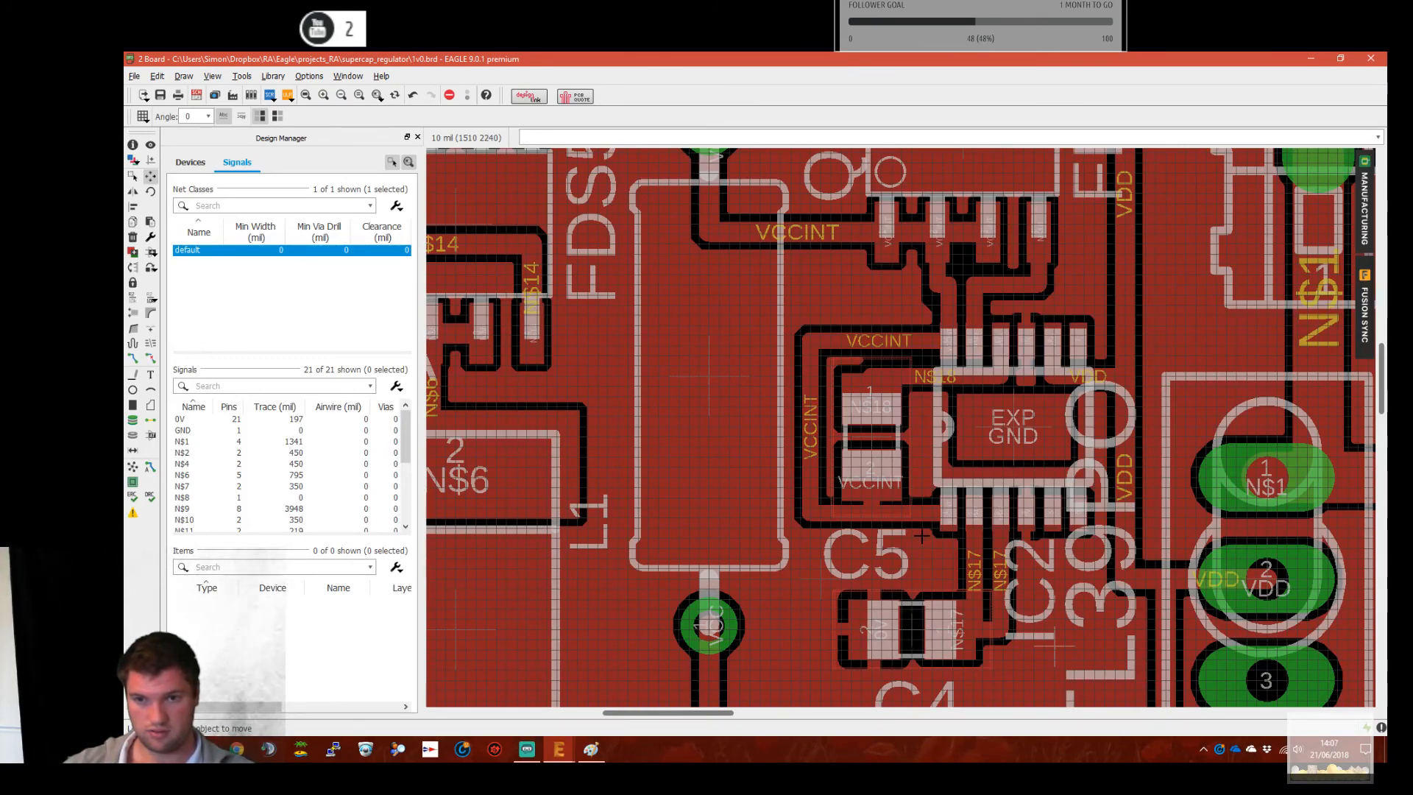
Open the manufacturing preview of the board's top side and inspect the area around the capacitors and LEDs
scroll(921, 536, down, 6)
middle_drag(667, 477, 878, 259)
scroll(861, 336, down, 4)
click(1364, 213)
drag(1213, 338, 1199, 286)
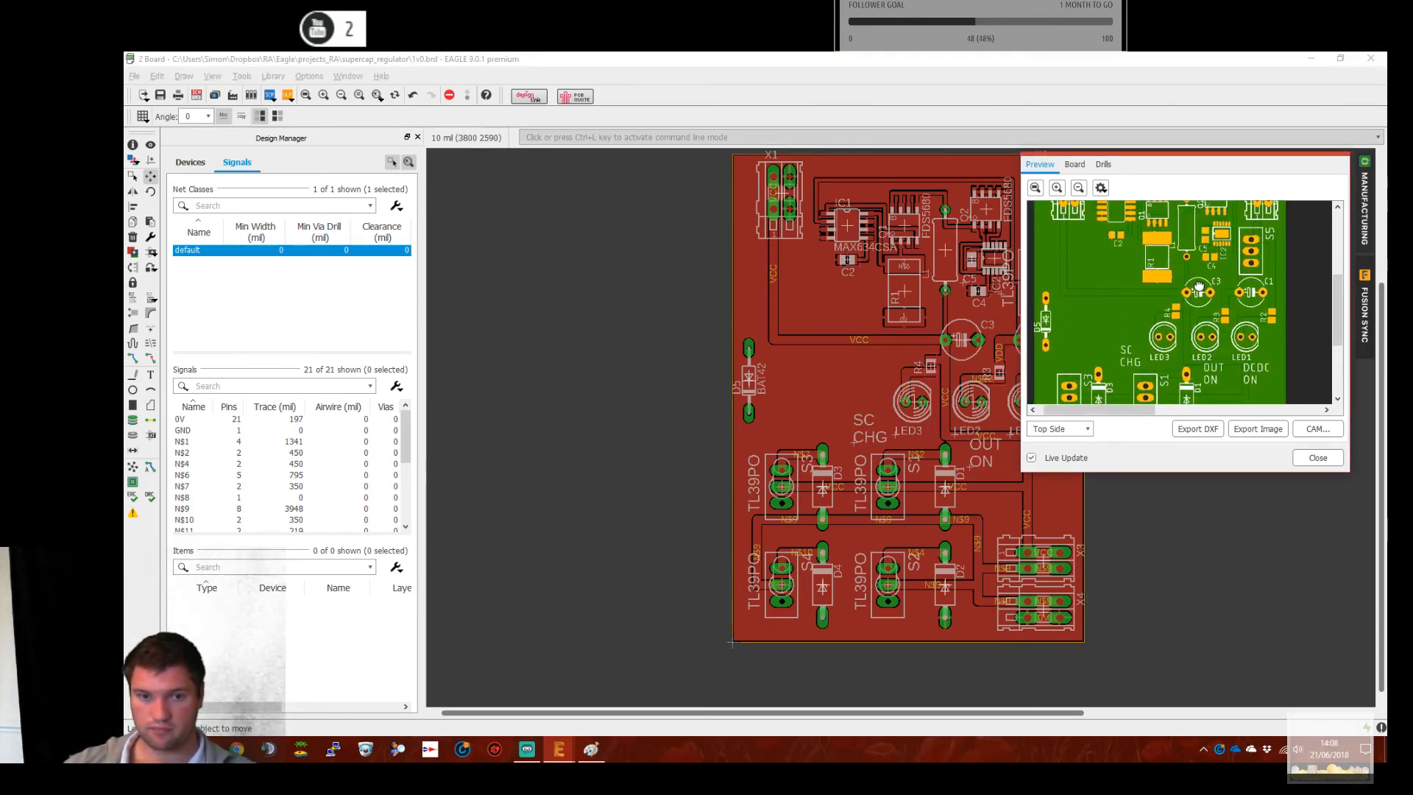
Switch to the schematic, delete the unconnected diode D5 (BAT42), and return to the board
mouse_move(559, 749)
click(600, 696)
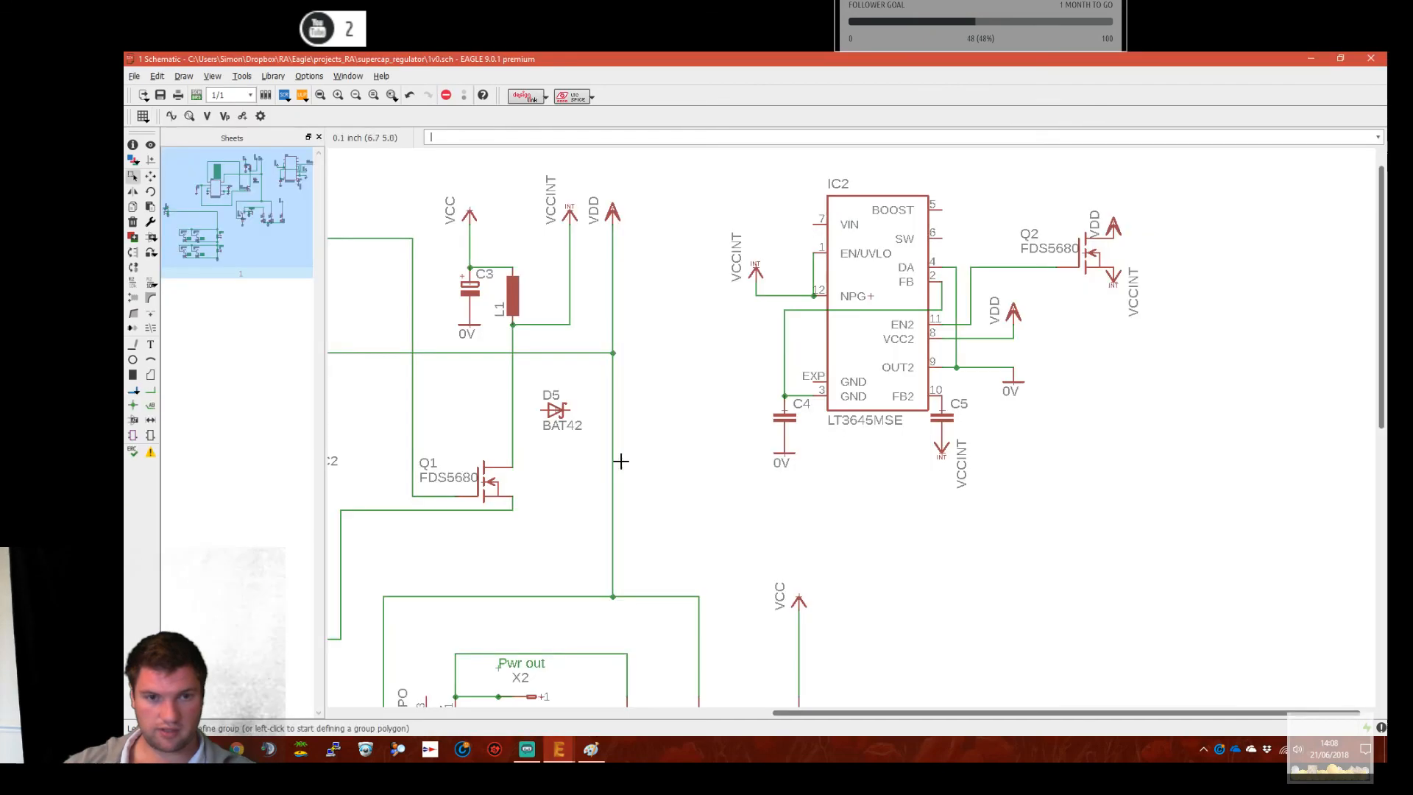
click(132, 222)
click(555, 409)
click(265, 95)
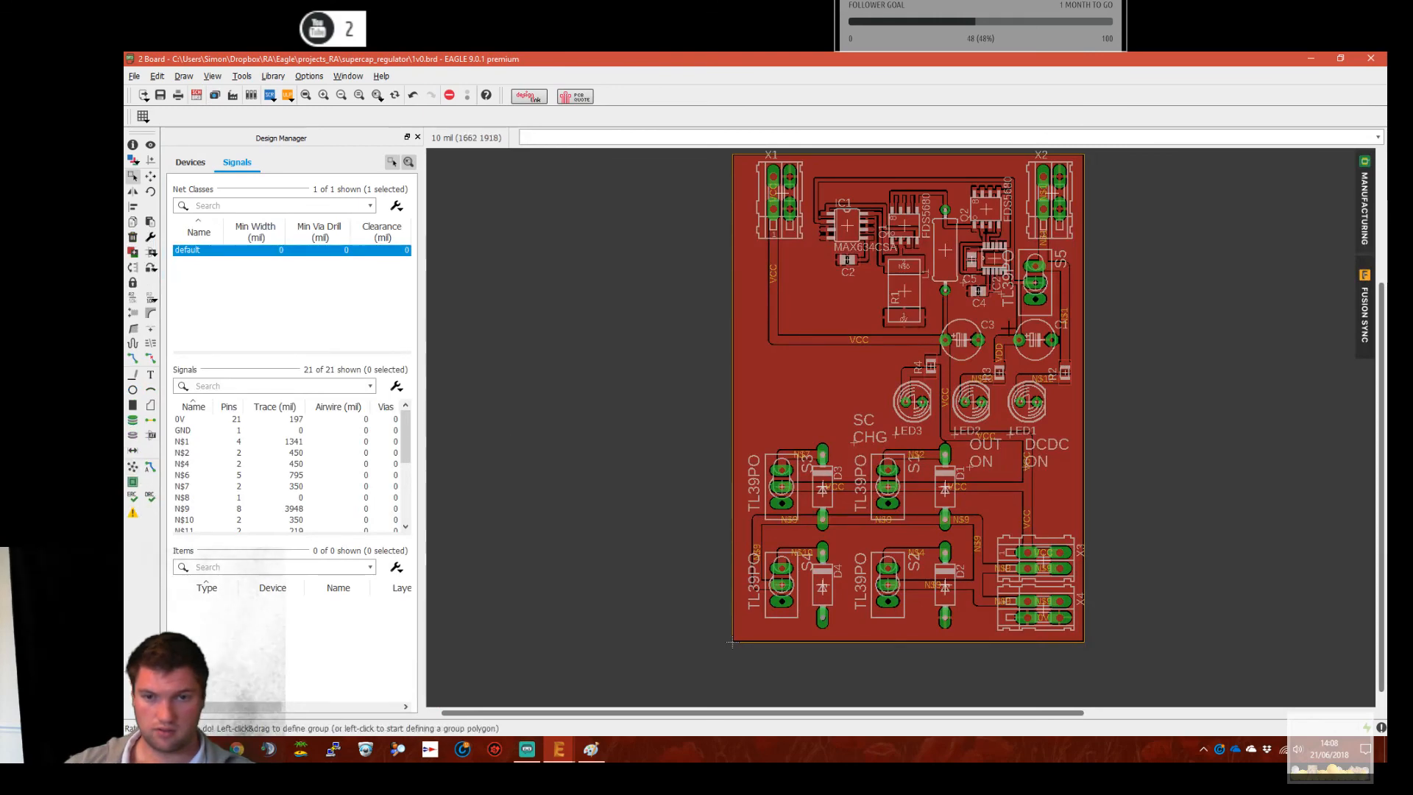
Inspect the complete board layout, from connectors X1 and X2 down to the switches and diodes
scroll(785, 336, up, 2)
scroll(785, 336, down, 1)
middle_drag(755, 326, 872, 505)
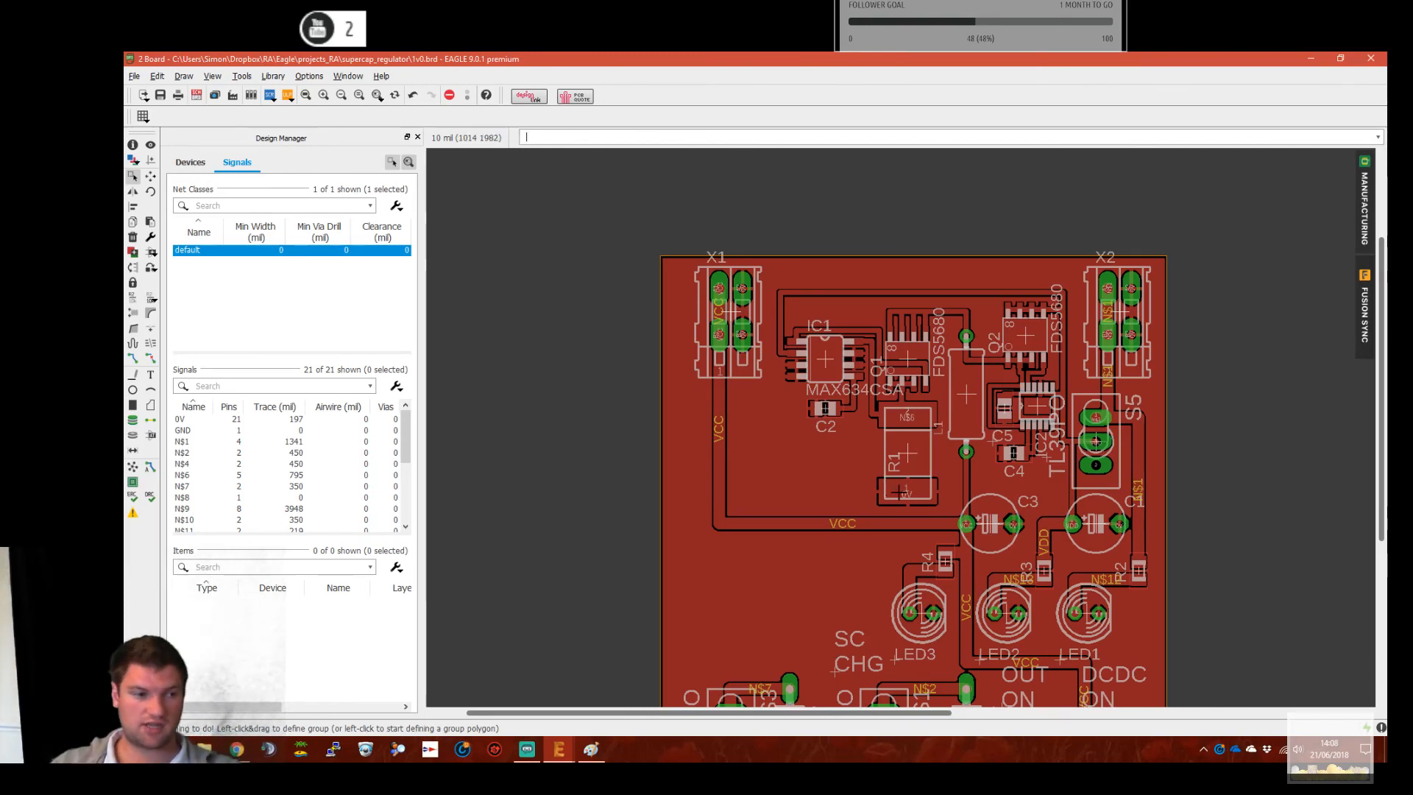
middle_drag(952, 508, 968, 390)
scroll(969, 389, down, 2)
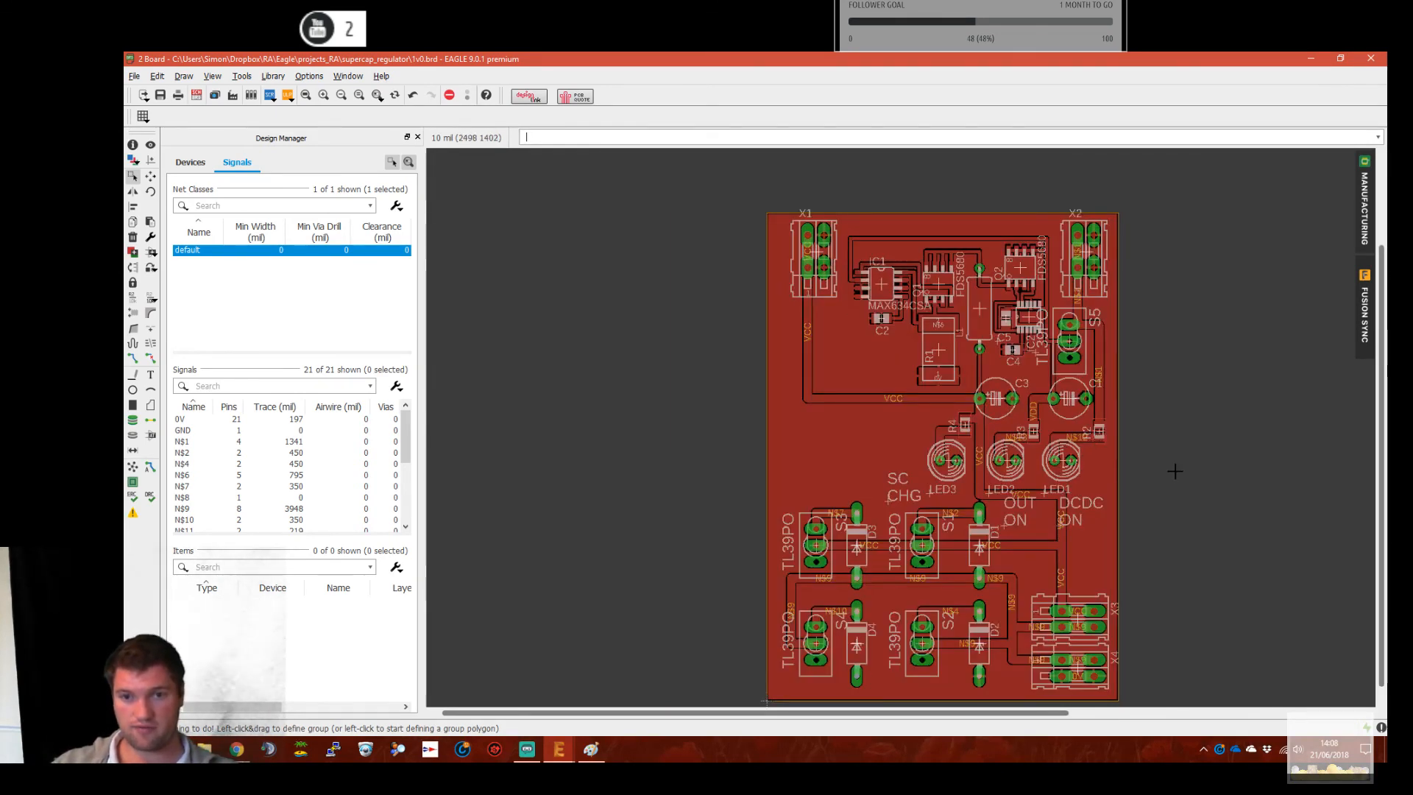
middle_drag(1123, 444, 1119, 426)
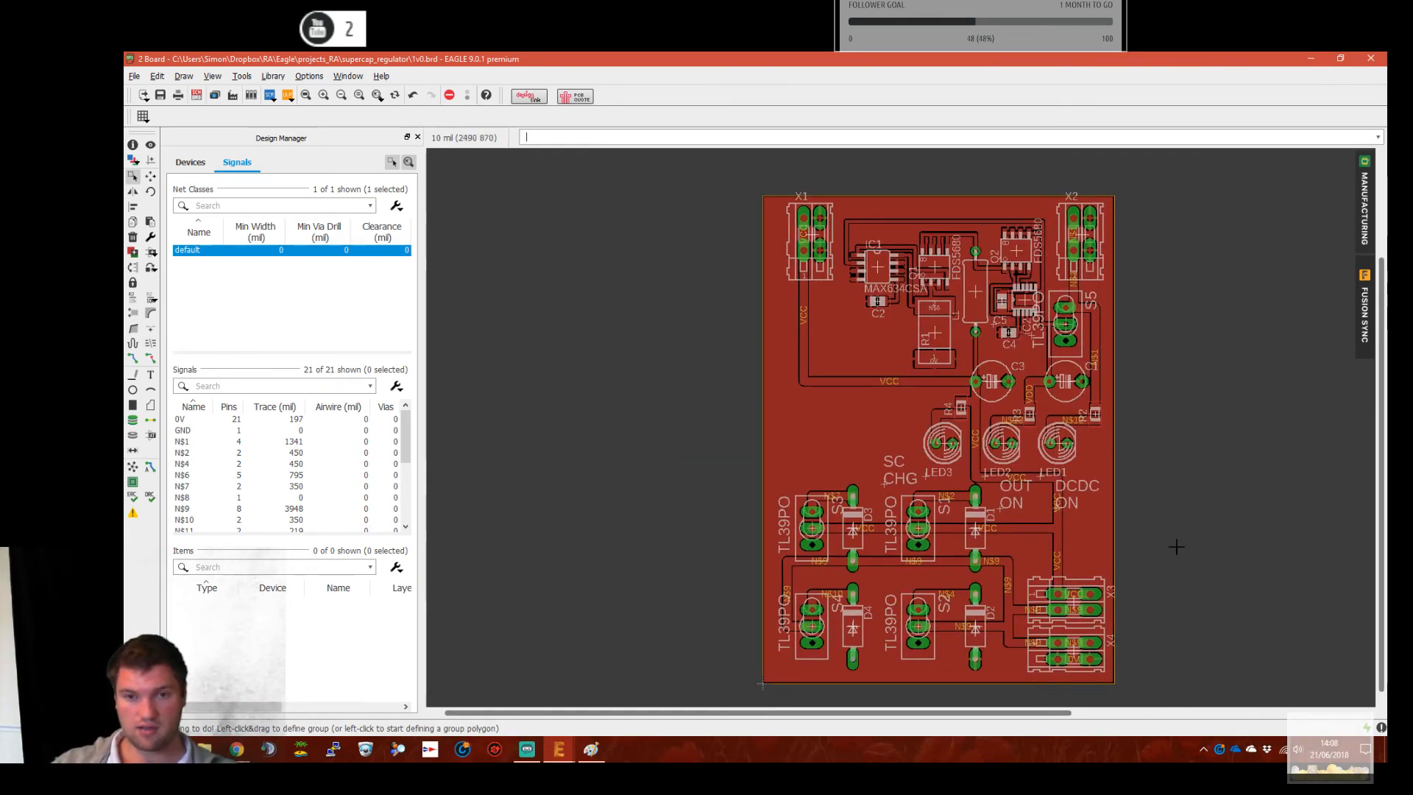